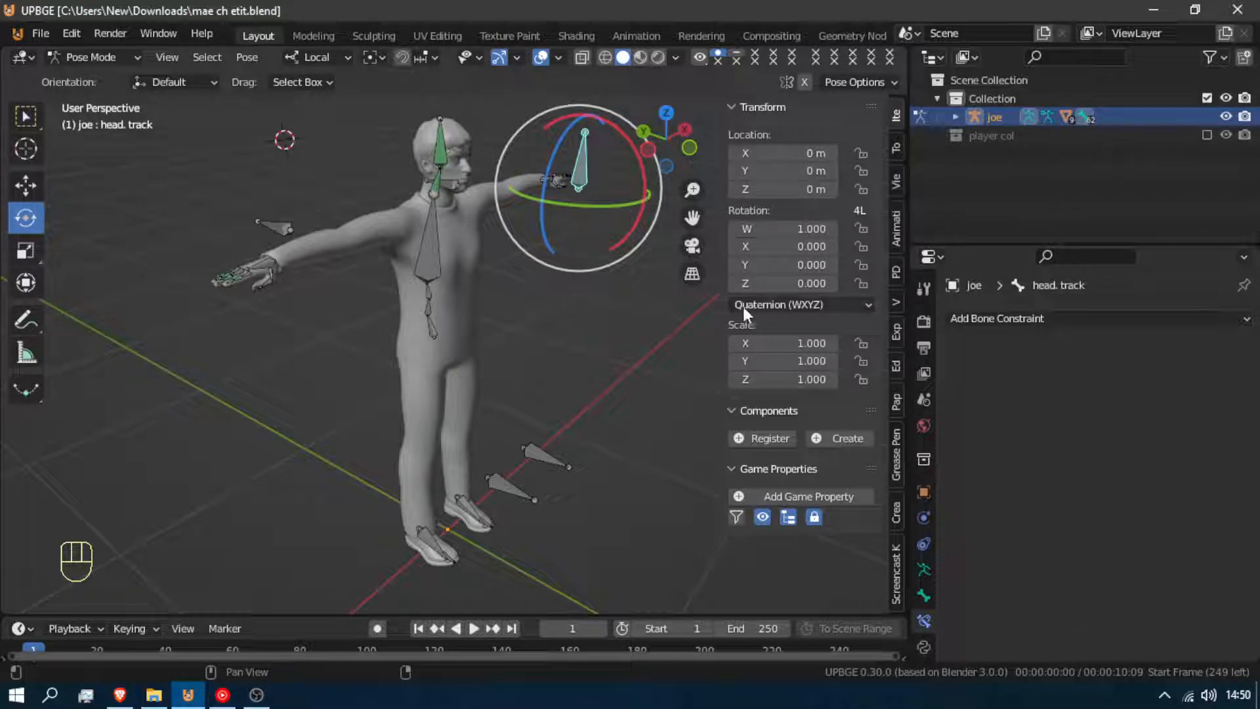
# Hide the viewport sidebar and switch the joe armature from Pose Mode to Object Mode.
pyautogui.moveTo(722, 329); pyautogui.dragTo(893, 321)
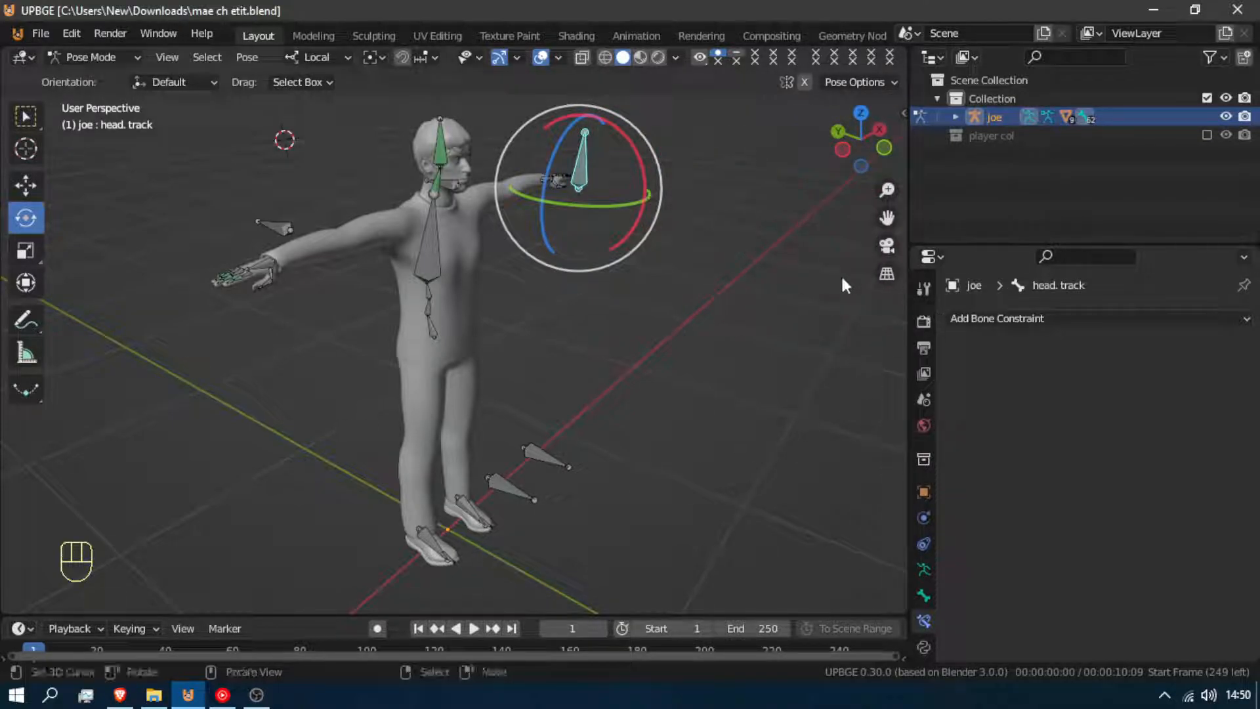
pyautogui.hotkey('shift', 'f')
pyautogui.press('d')
pyautogui.click(456, 341)
pyautogui.hotkey('ctrl', 'Tab')
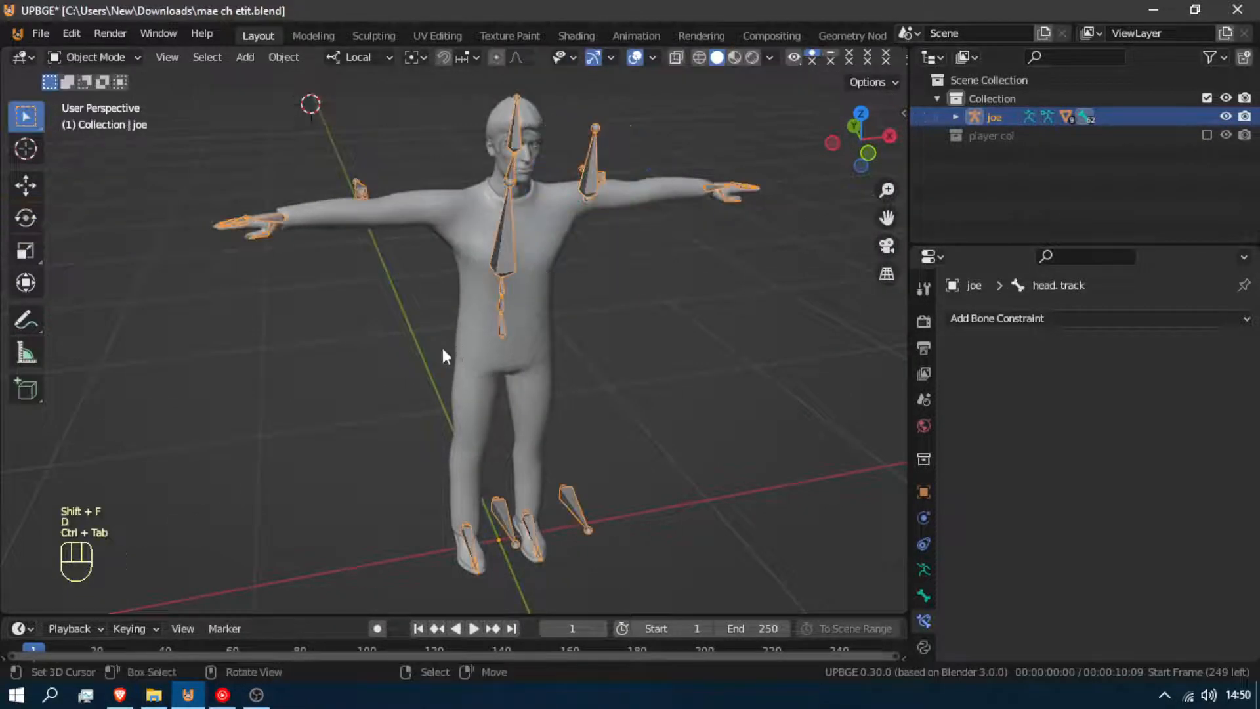
pyautogui.hotkey('shift', 'f')
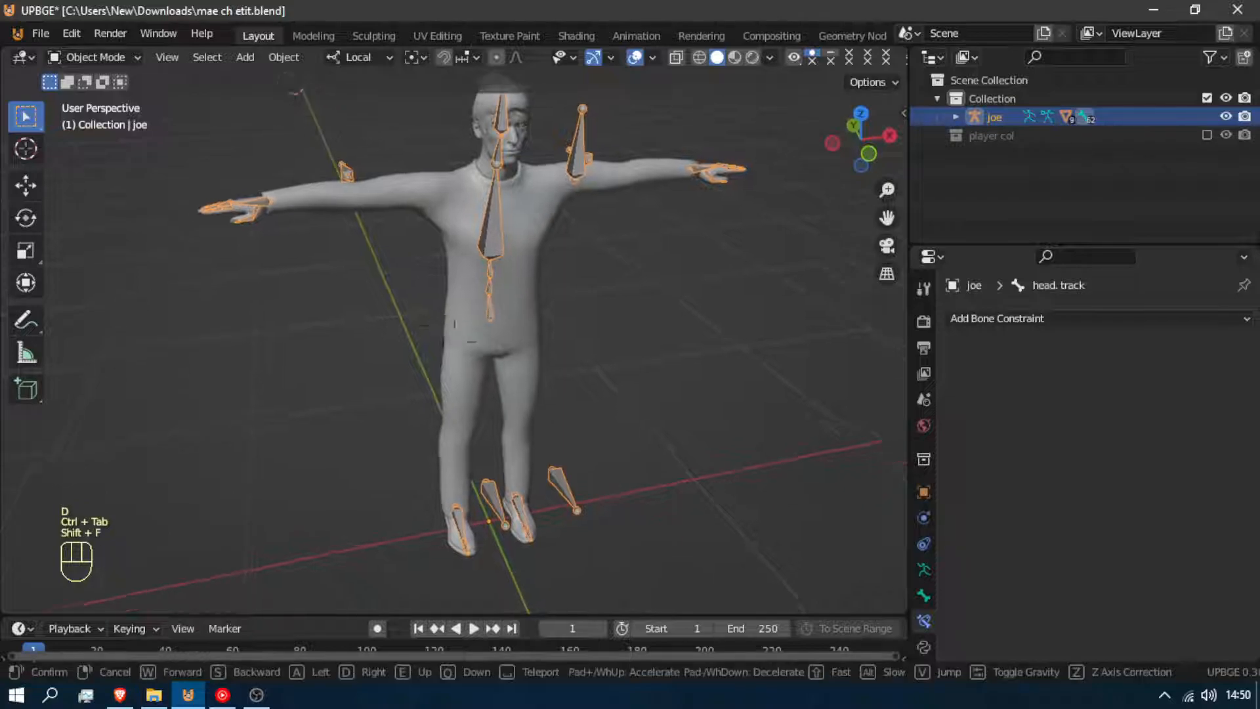
pyautogui.click(456, 341)
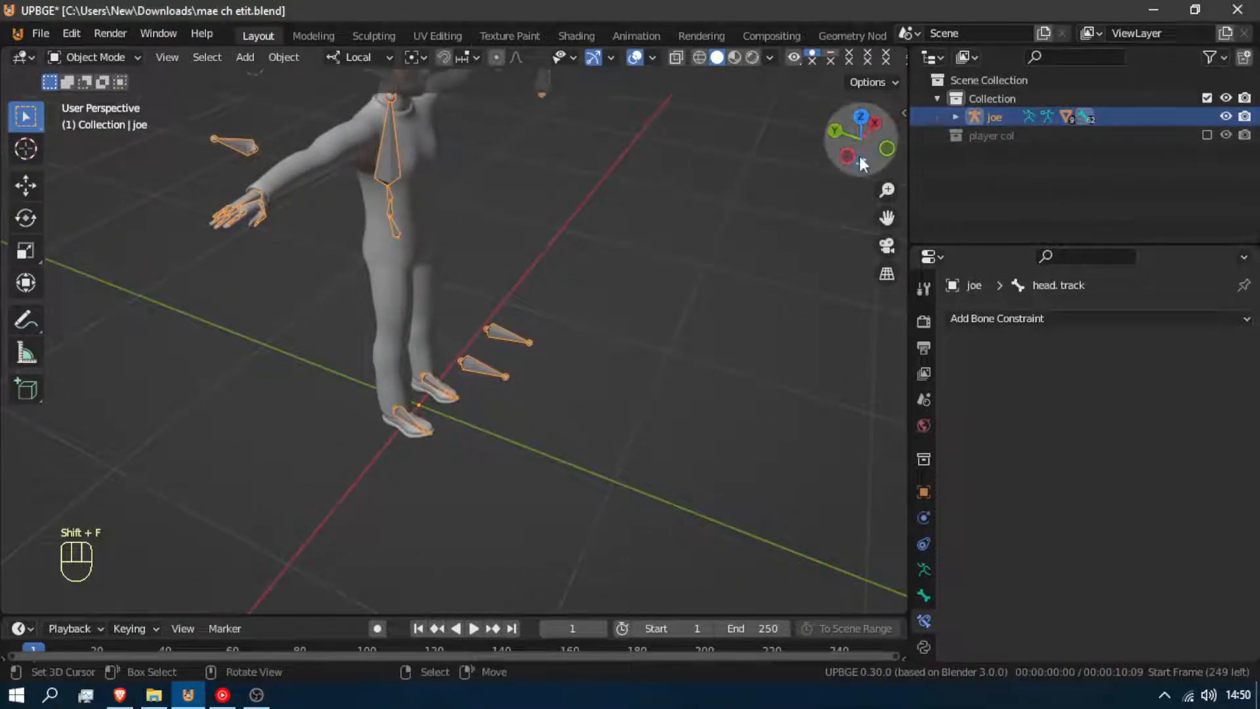
# Hide the character's Collection and enable the player col collection in the view layer.
pyautogui.click(973, 136)
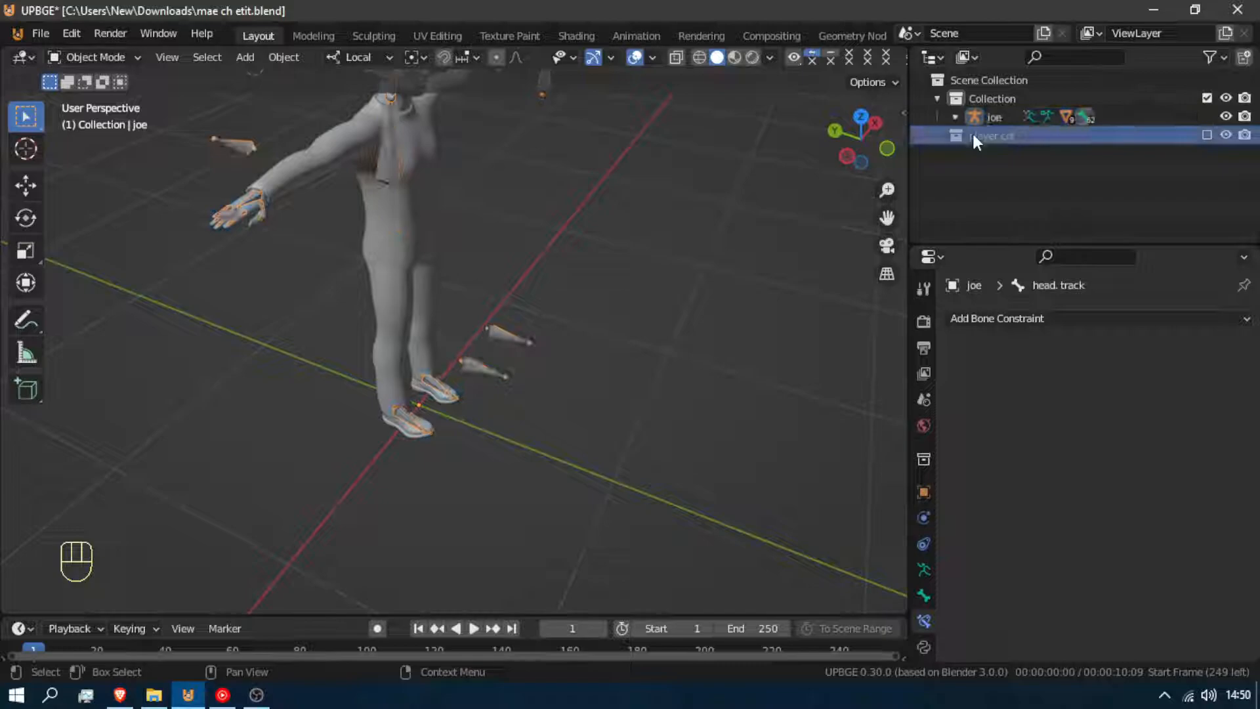
pyautogui.click(1226, 115)
pyautogui.click(1227, 115)
pyautogui.click(1227, 98)
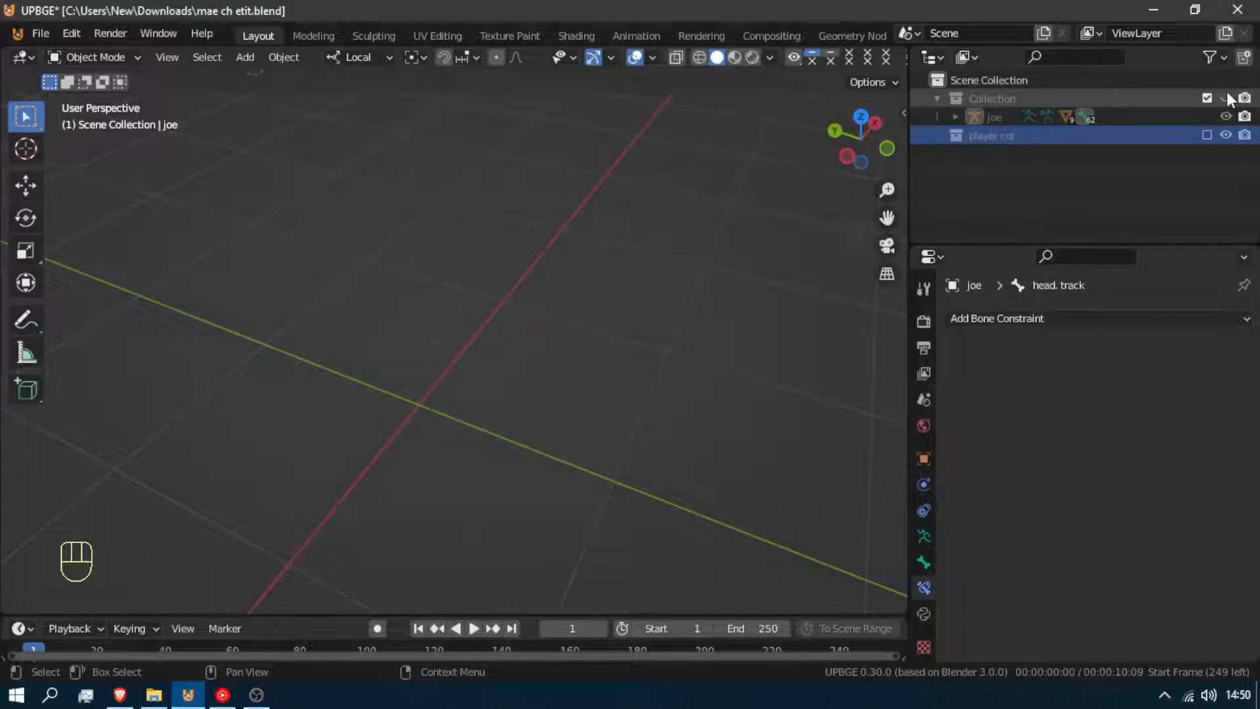
pyautogui.click(1208, 134)
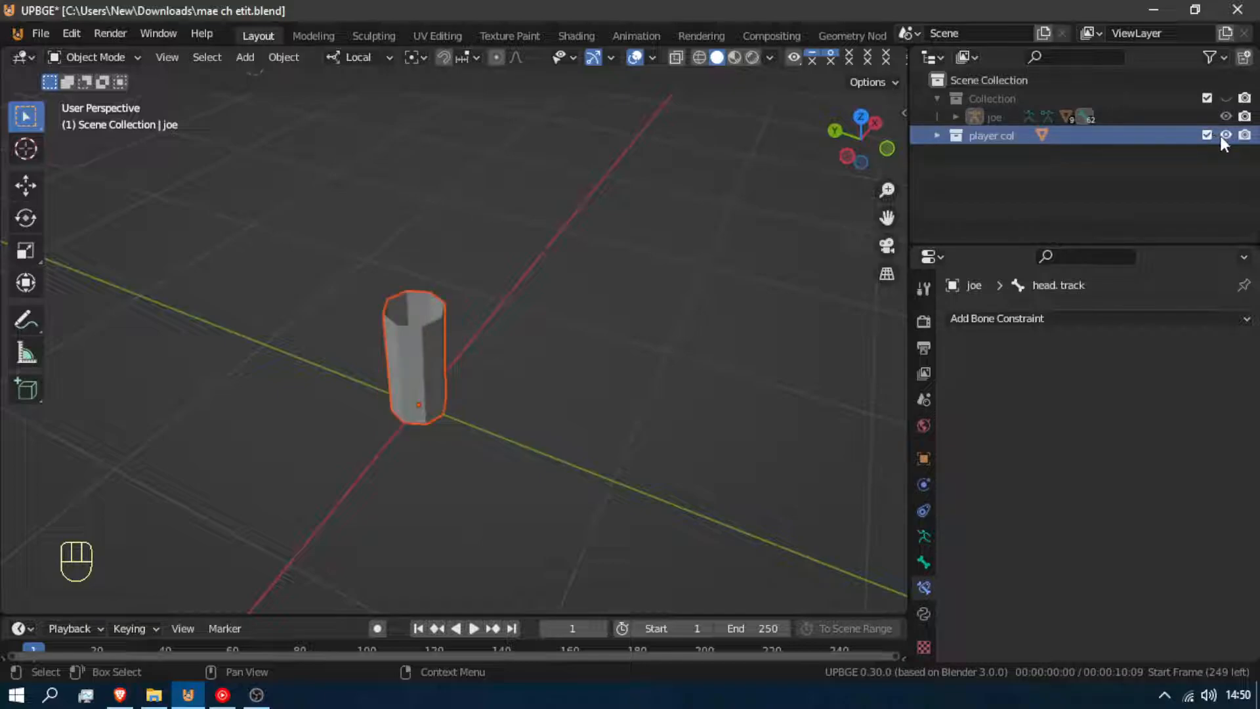
pyautogui.moveTo(549, 310)
pyautogui.mouseDown(button='middle')
pyautogui.moveTo(593, 328)
pyautogui.moveTo(565, 322)
pyautogui.mouseUp(button='middle')
pyautogui.hotkey('shift', 'f')
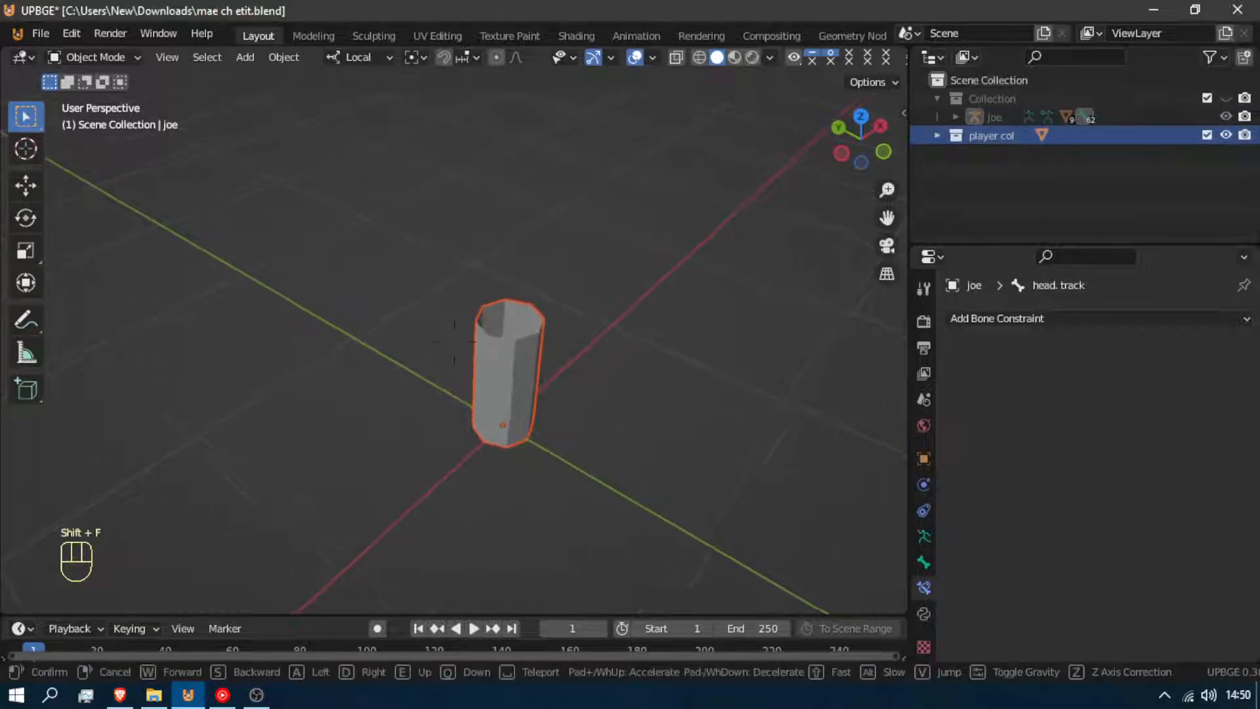
# Show the character's Collection again and scale the octagonal collision mesh up uniformly until it encloses the character from feet to head.
pyautogui.click(1226, 98)
pyautogui.click(545, 360)
pyautogui.press('s')
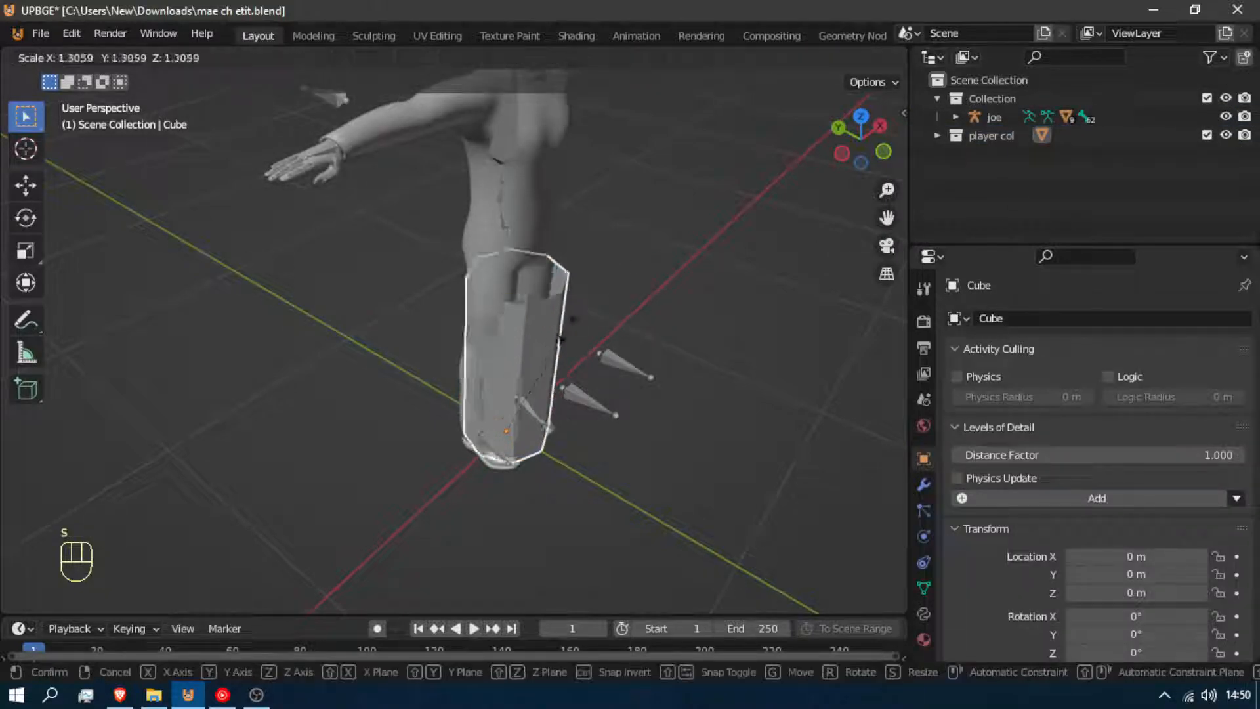
pyautogui.click(542, 265)
pyautogui.hotkey('shift', 'f')
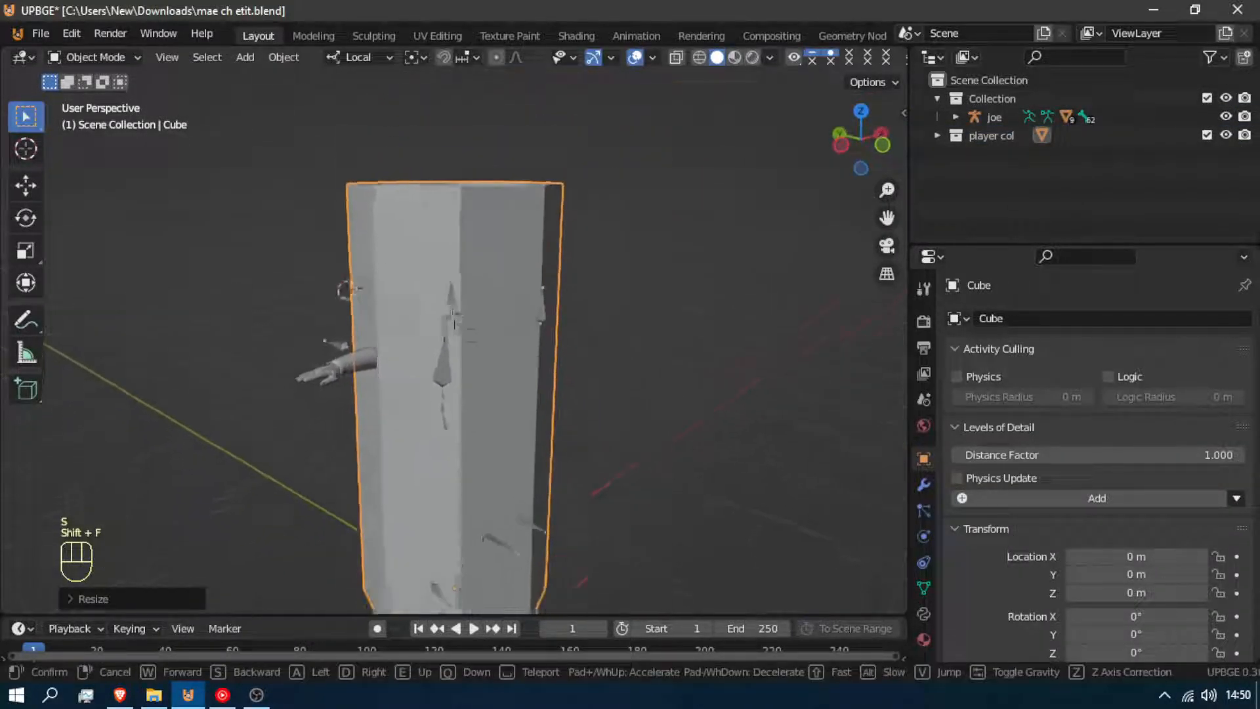
pyautogui.press('s')
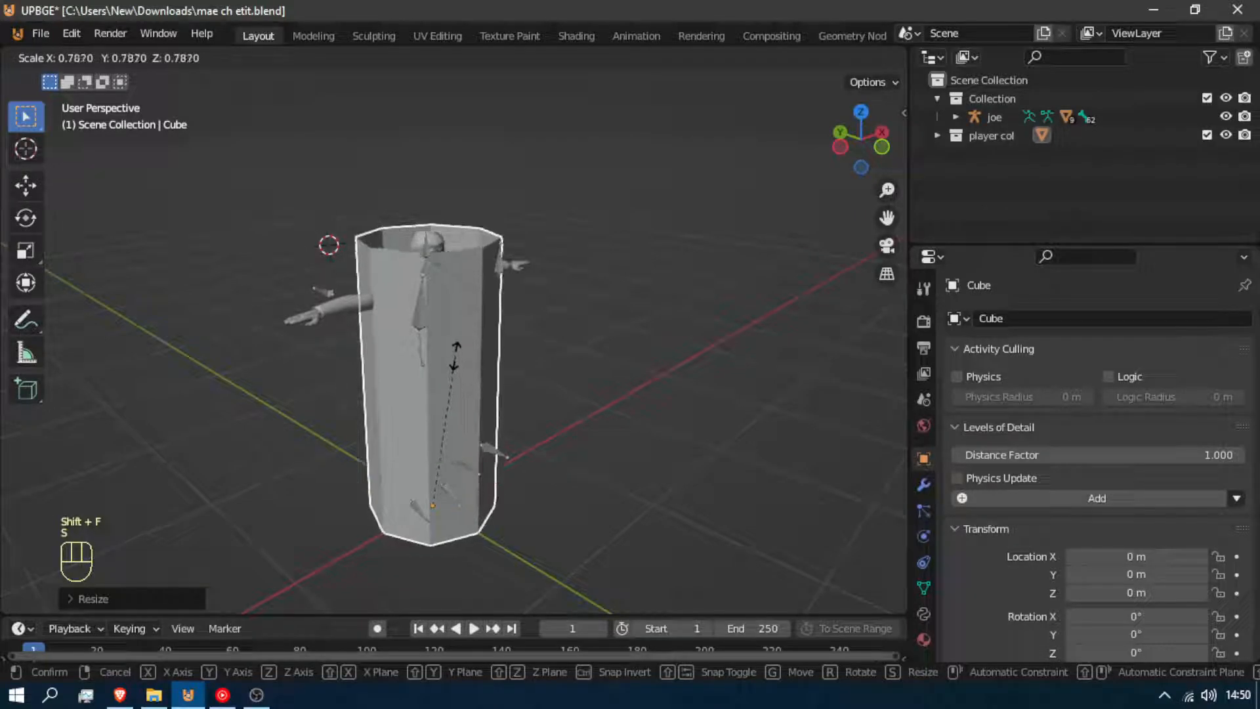
pyautogui.click(461, 355)
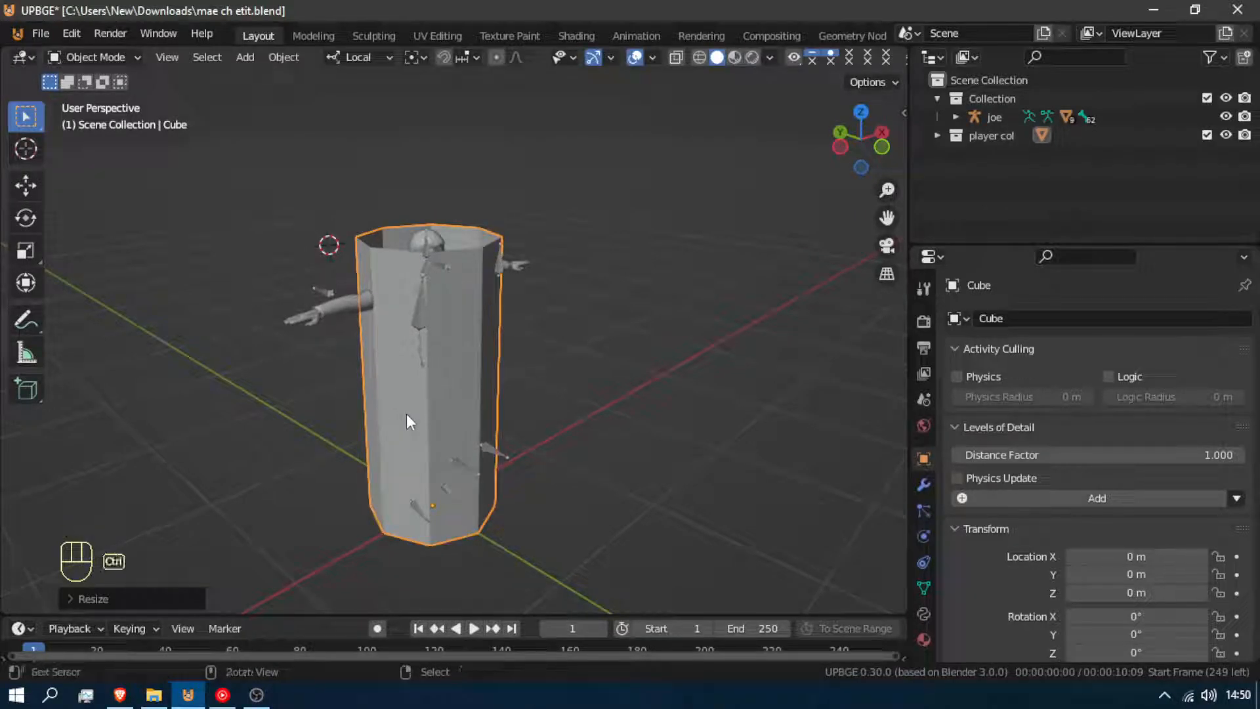
# Apply the collision mesh's object transform and exclude the character's Collection from the view layer.
pyautogui.hotkey('ctrl', 'a')
pyautogui.click(401, 422)
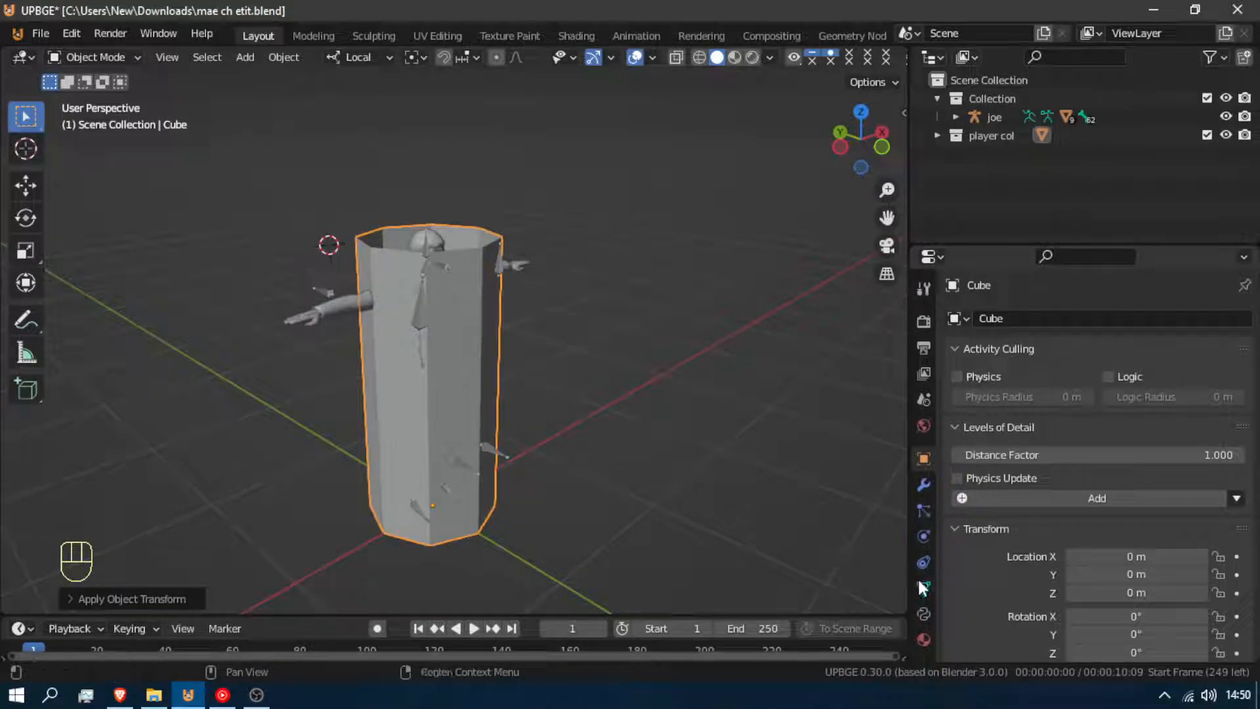
pyautogui.click(1206, 97)
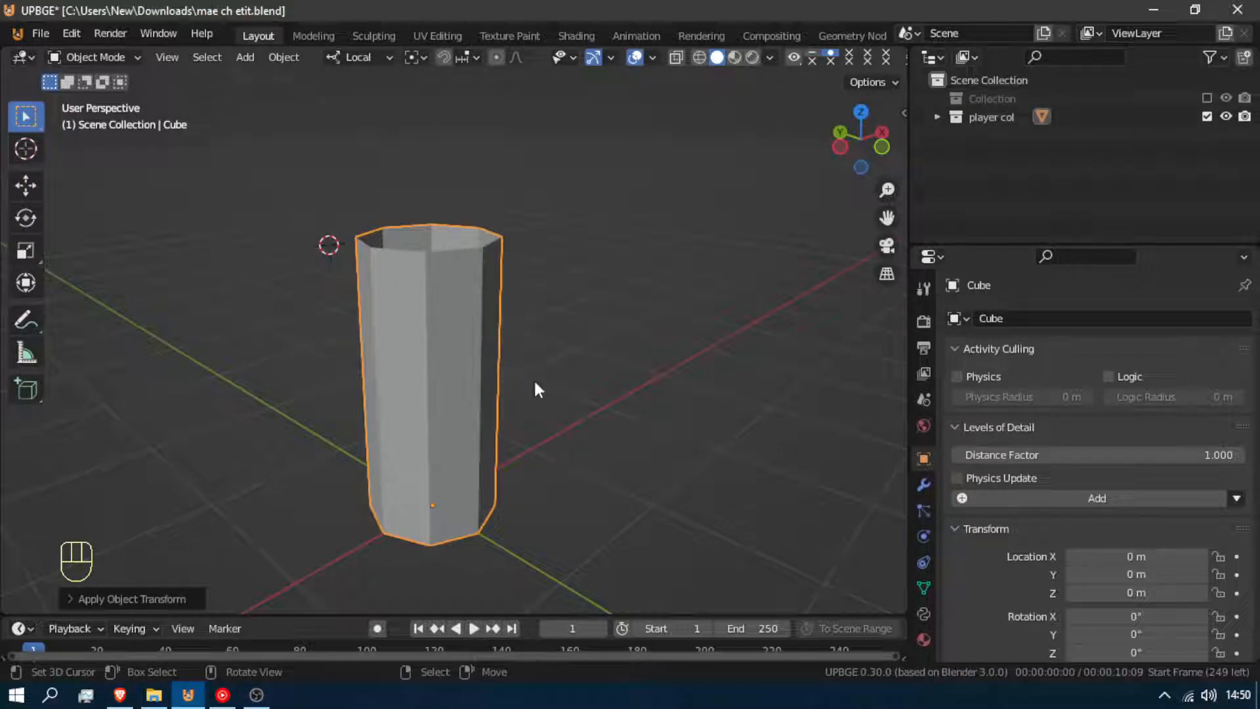
# Set the collision mesh's viewport display to Wire.
pyautogui.scroll(-5, 1072, 533)
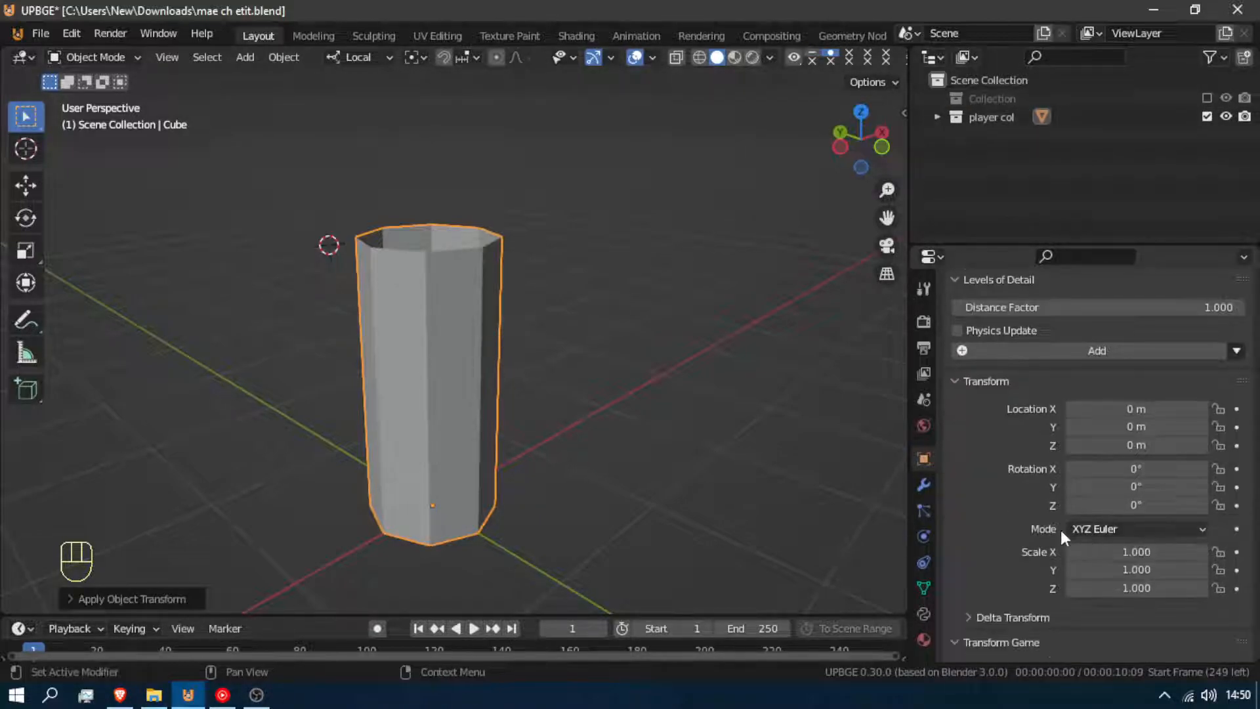
pyautogui.click(922, 458)
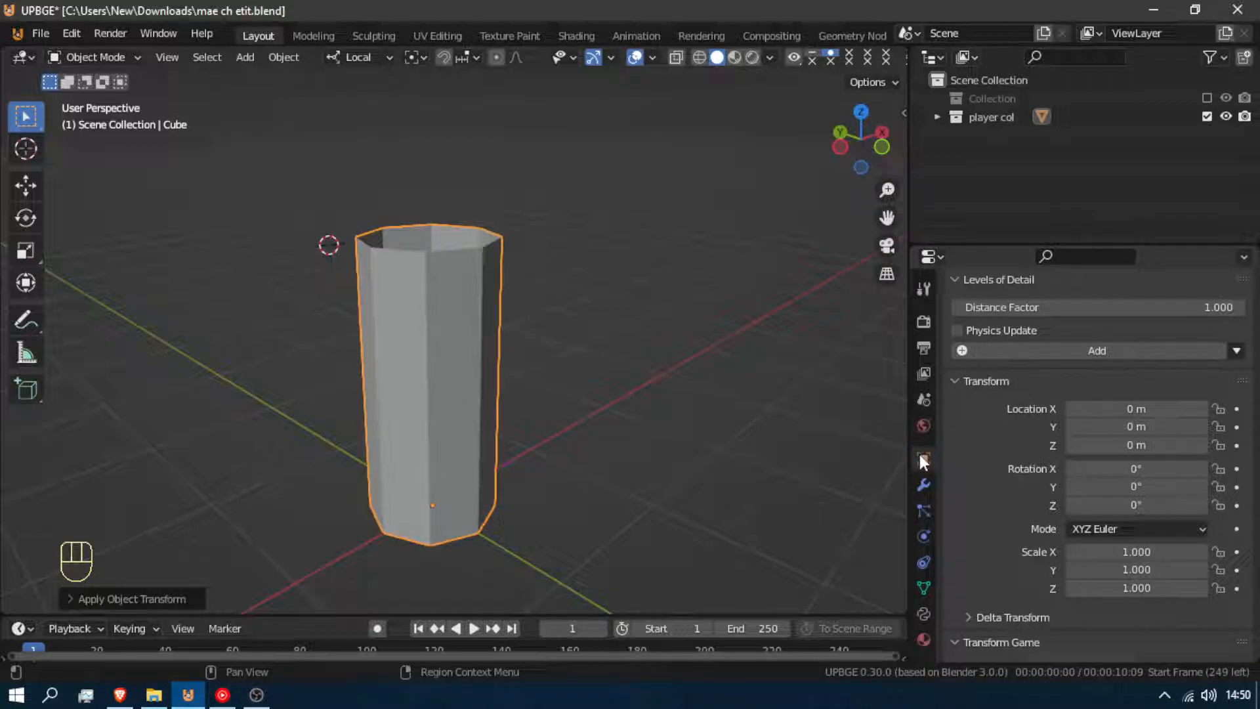
pyautogui.scroll(-8, 1037, 514)
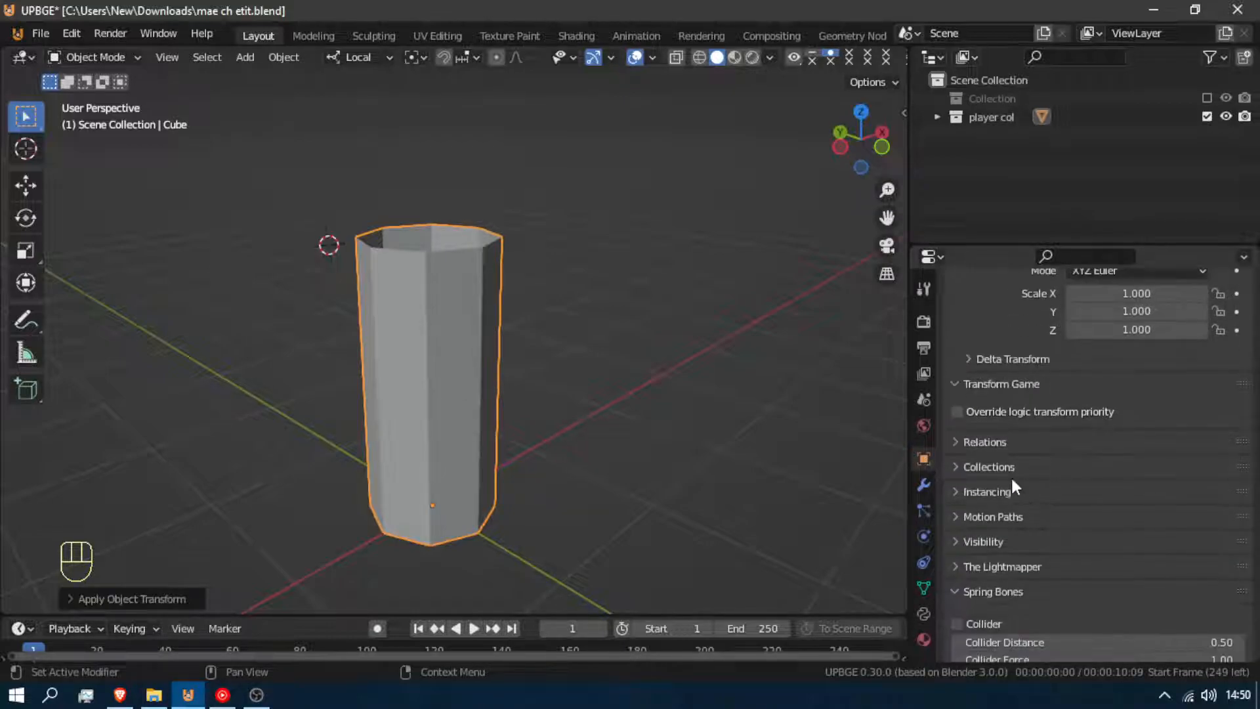
pyautogui.scroll(-6, 1048, 580)
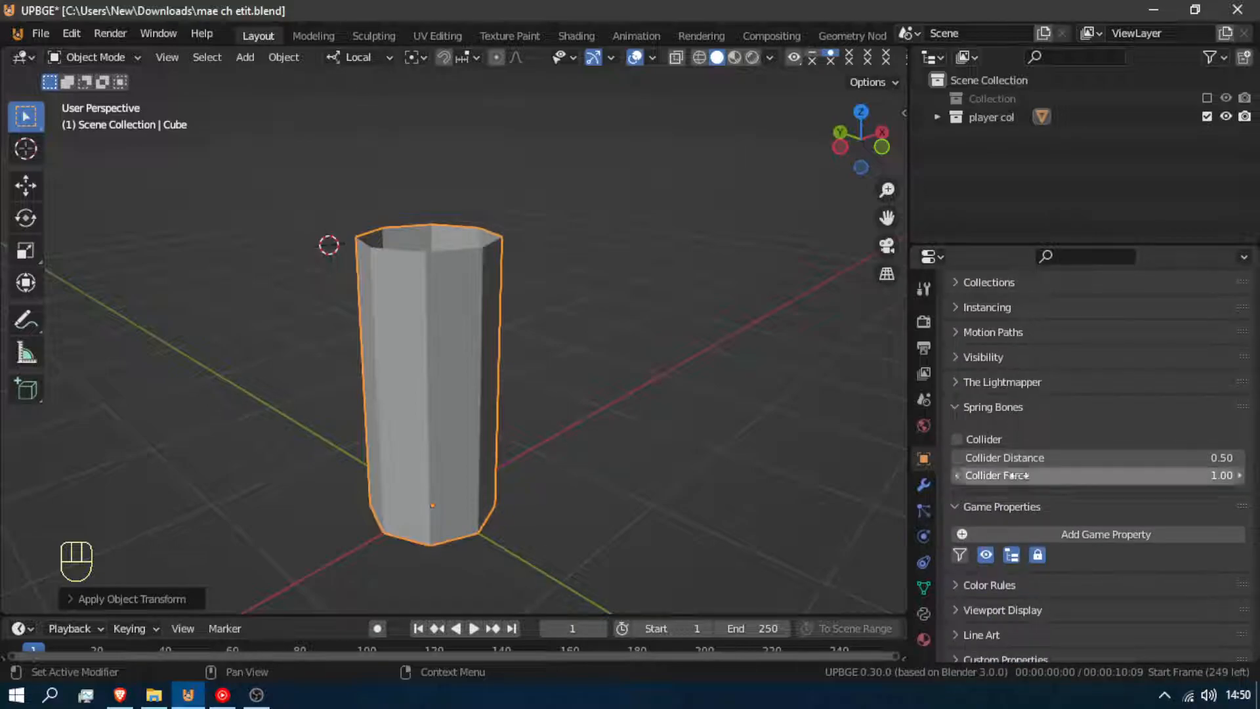
pyautogui.scroll(-1, 1011, 564)
pyautogui.click(1020, 598)
pyautogui.scroll(-4, 1035, 586)
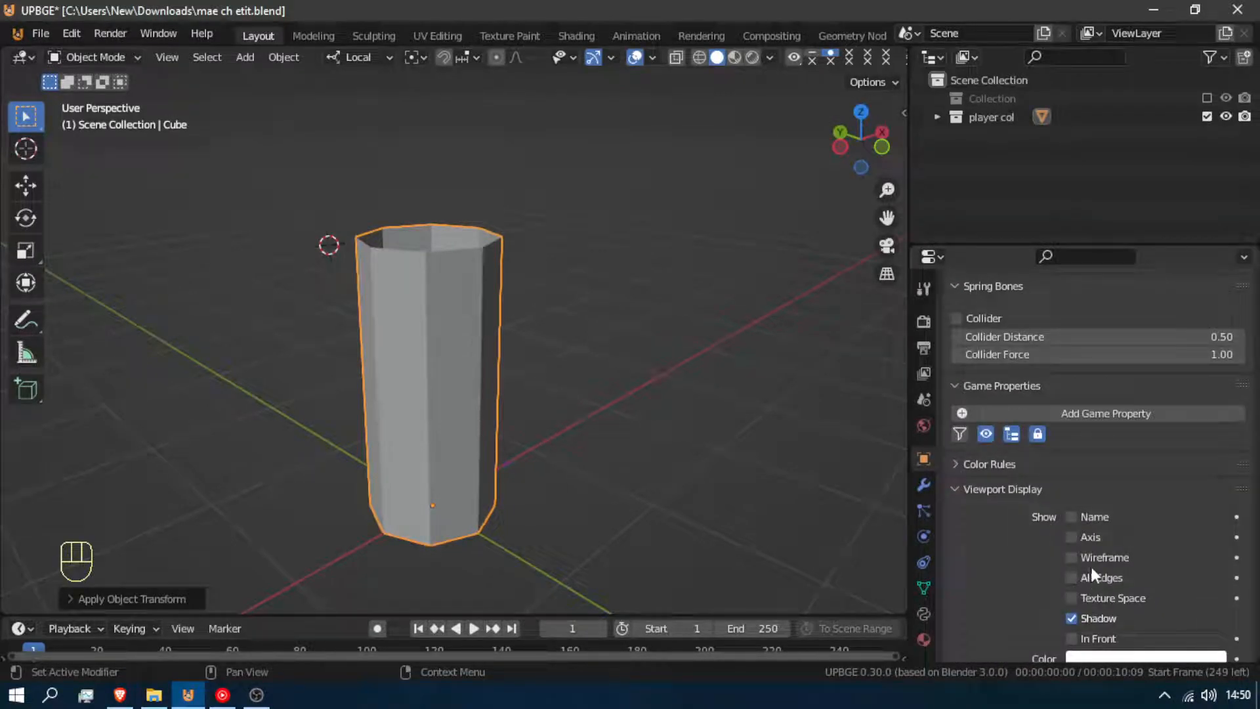
pyautogui.scroll(-4, 1113, 557)
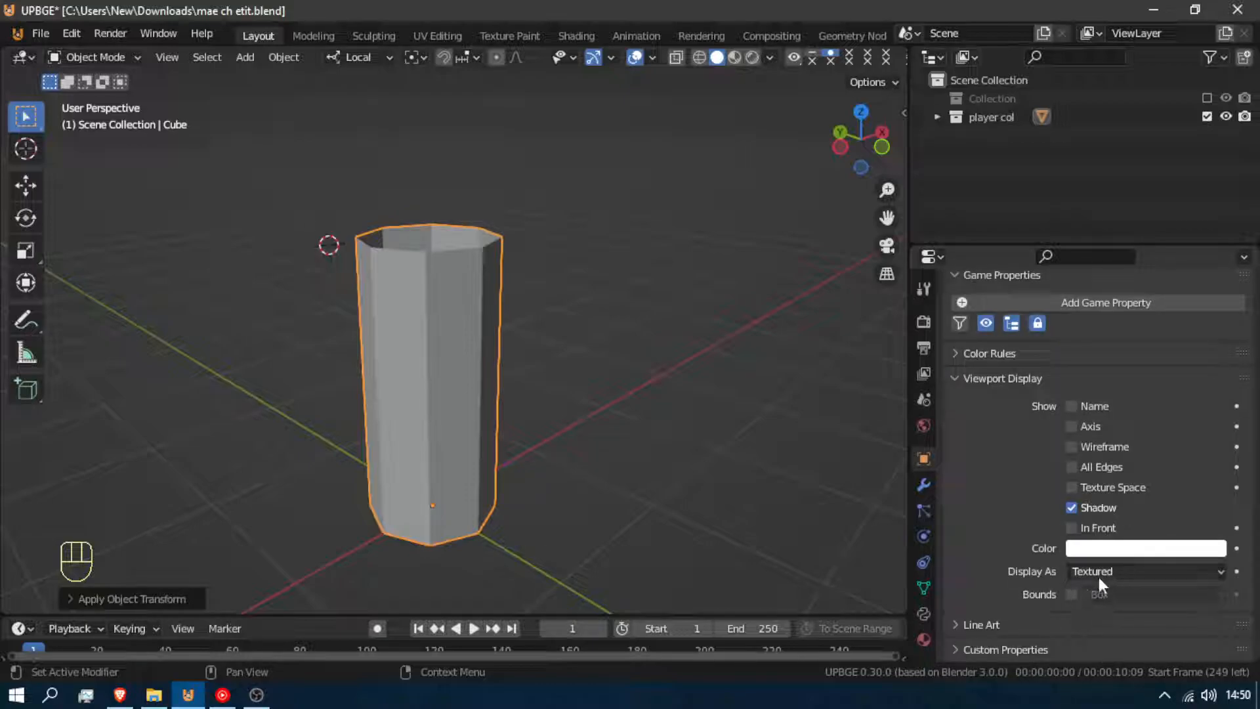
pyautogui.click(1109, 570)
pyautogui.click(1117, 528)
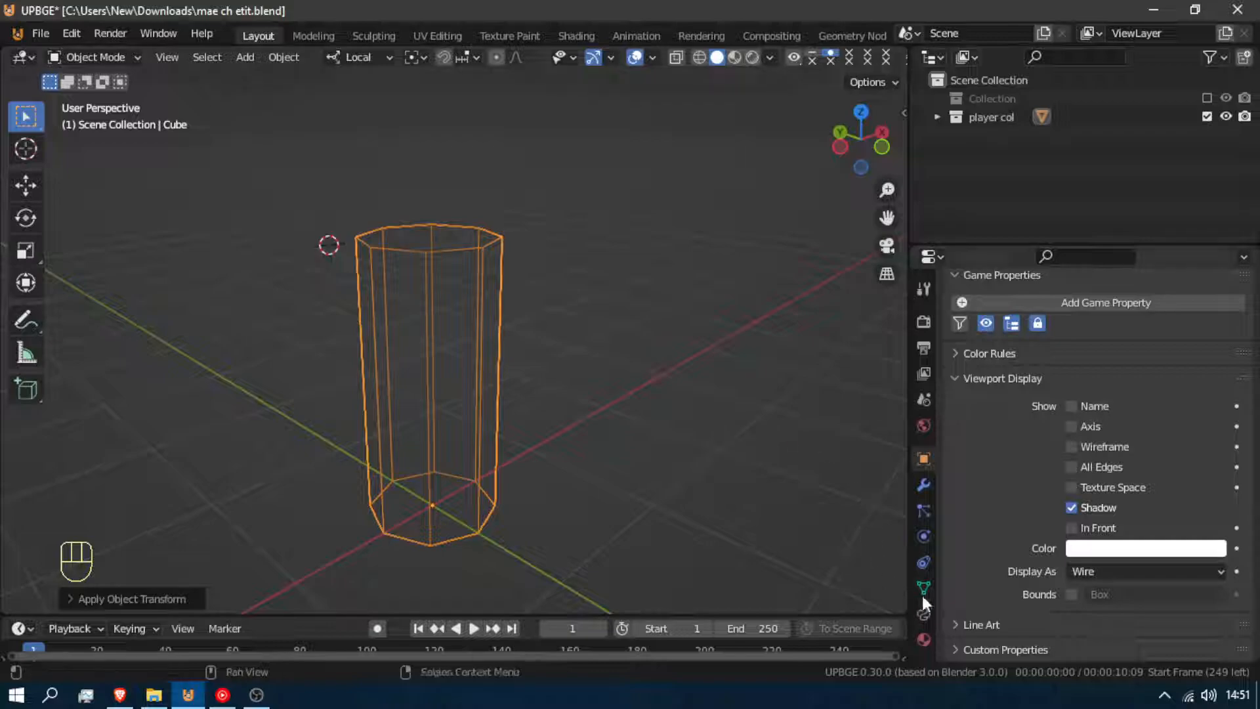
# Enable Collision Bounds in the collision mesh's physics and set the bounds type to Triangle Mesh.
pyautogui.click(924, 537)
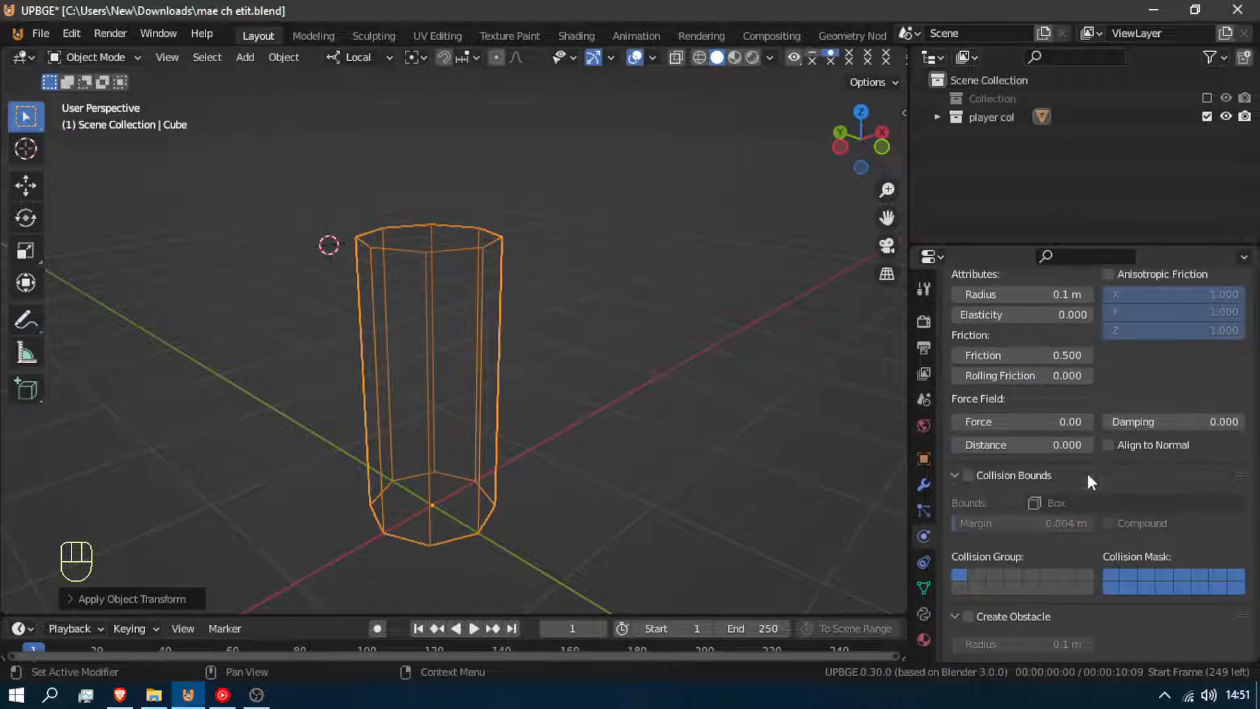
pyautogui.click(968, 475)
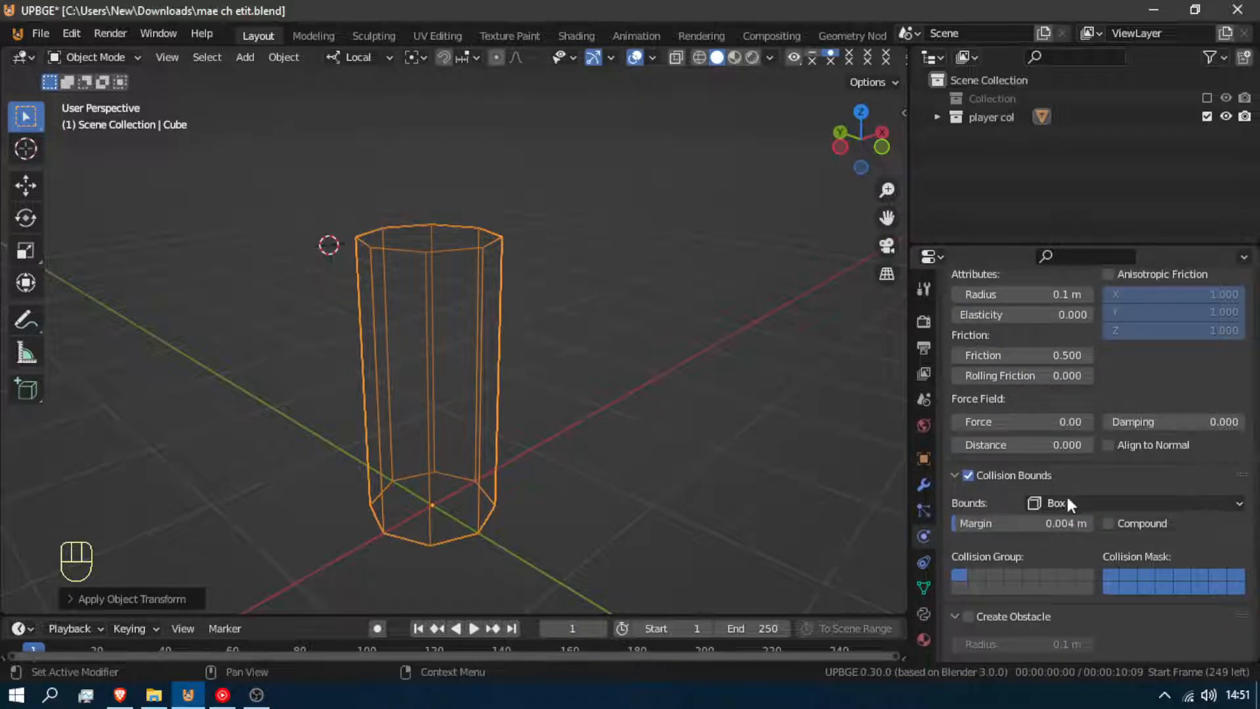
pyautogui.click(1099, 503)
pyautogui.click(1103, 480)
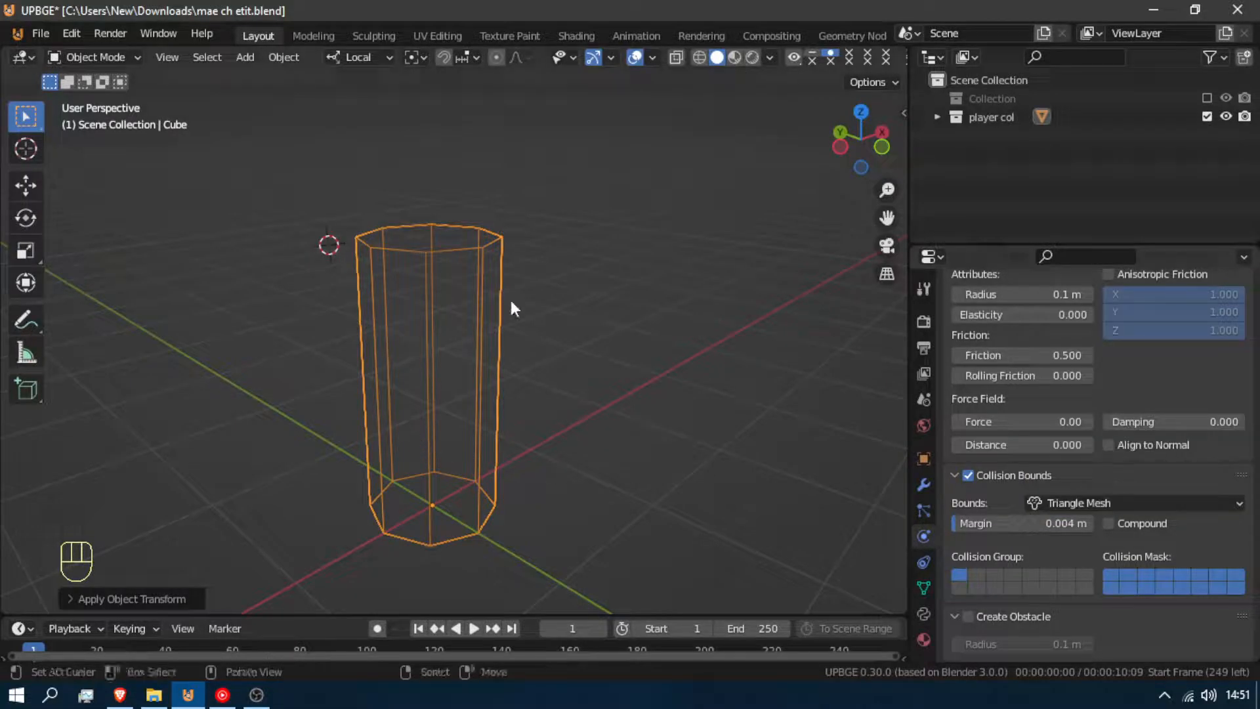
pyautogui.press('s')
pyautogui.press('z')
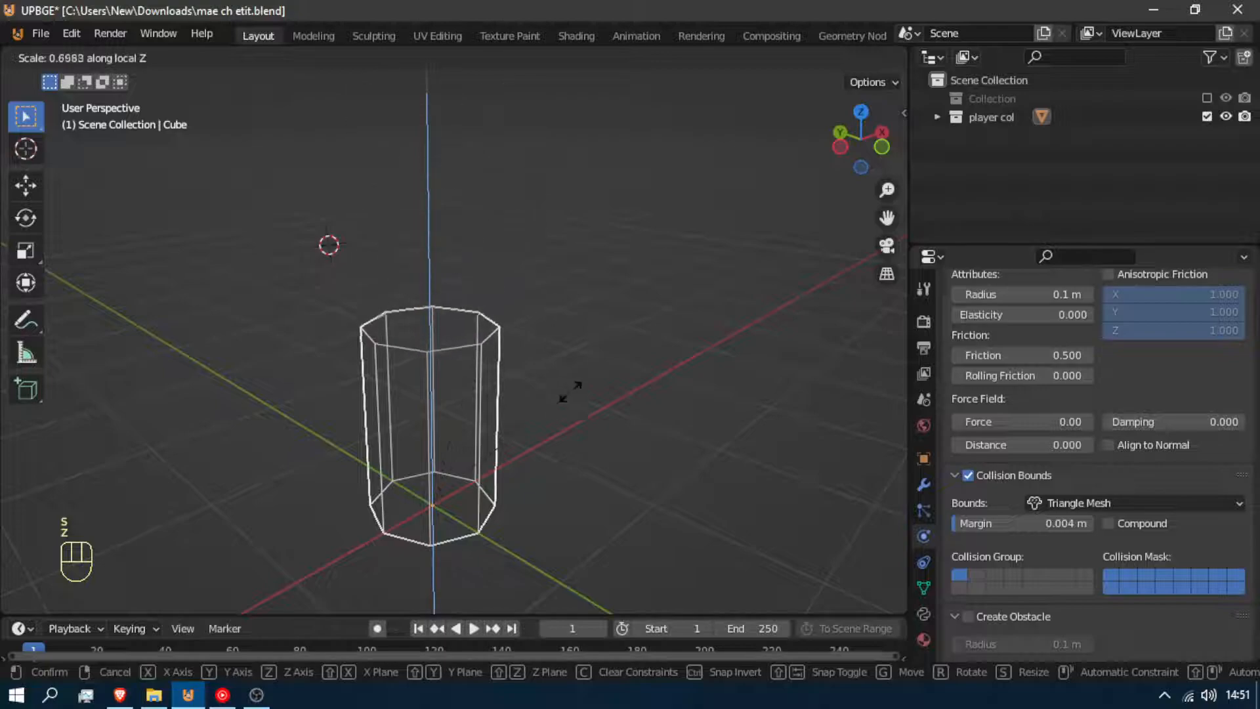
pyautogui.click(581, 434)
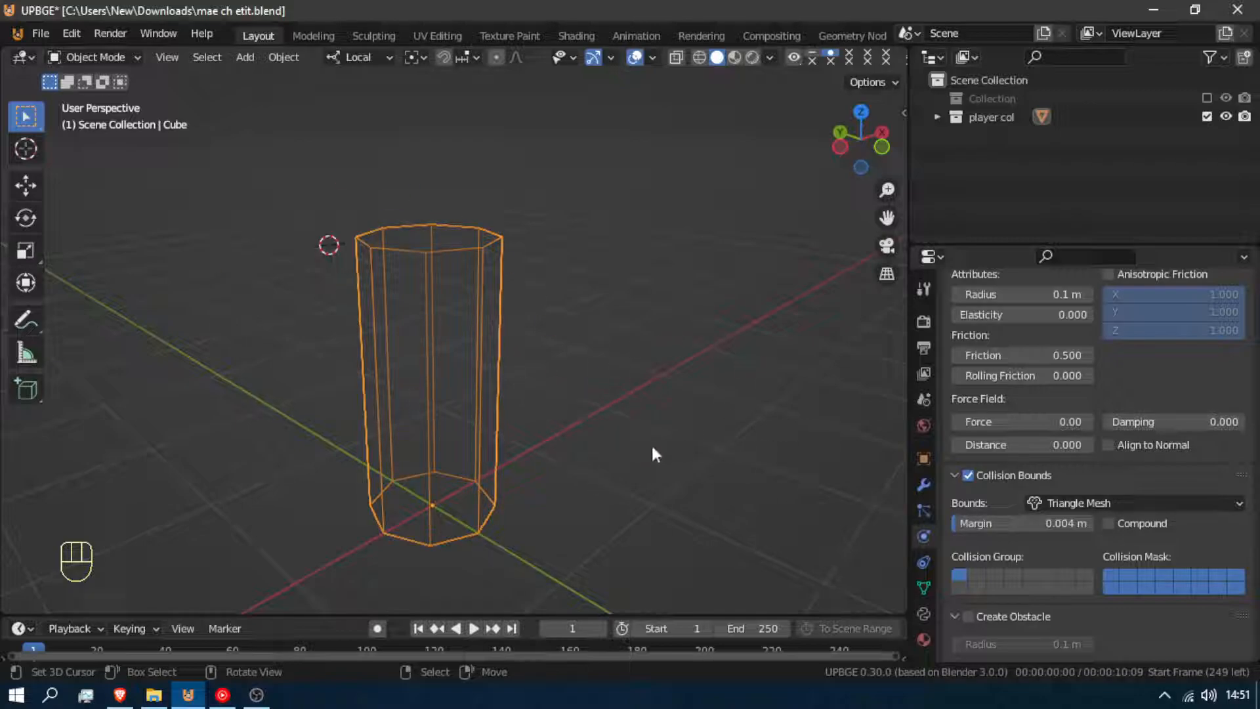
# Add a cube mesh and clear its location so it sits at the world origin.
pyautogui.hotkey('shift', 'f')
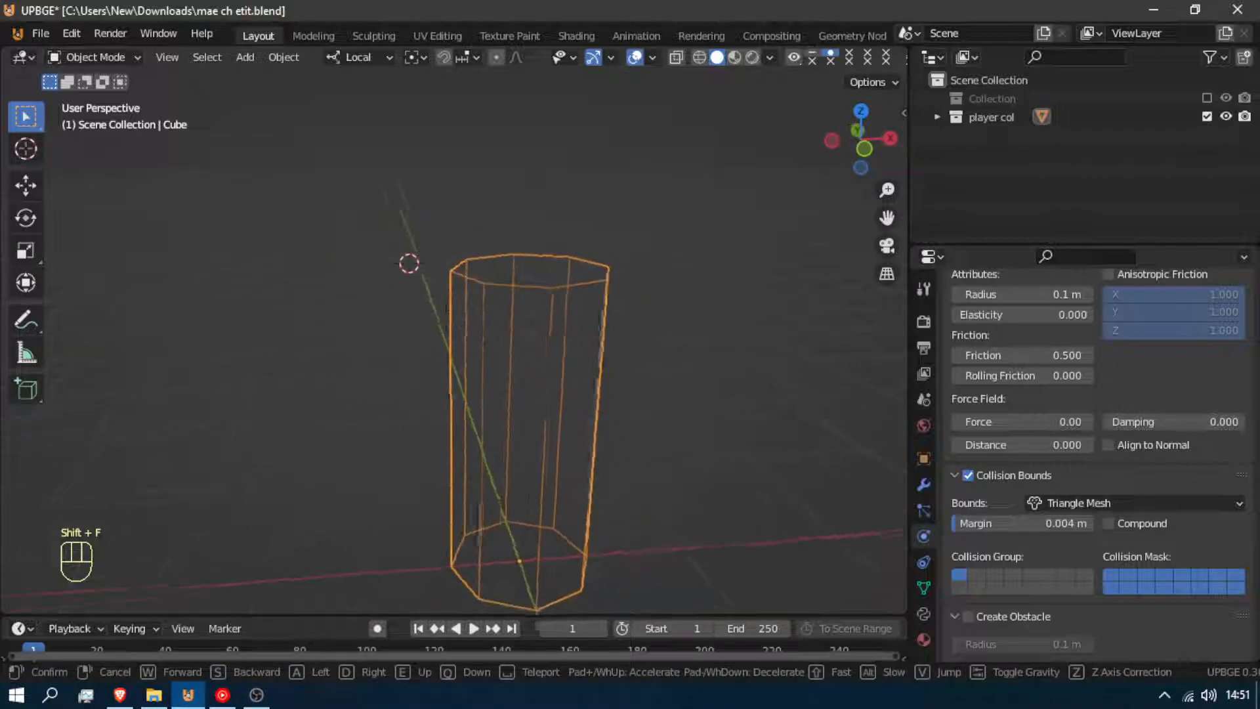
pyautogui.press('d')
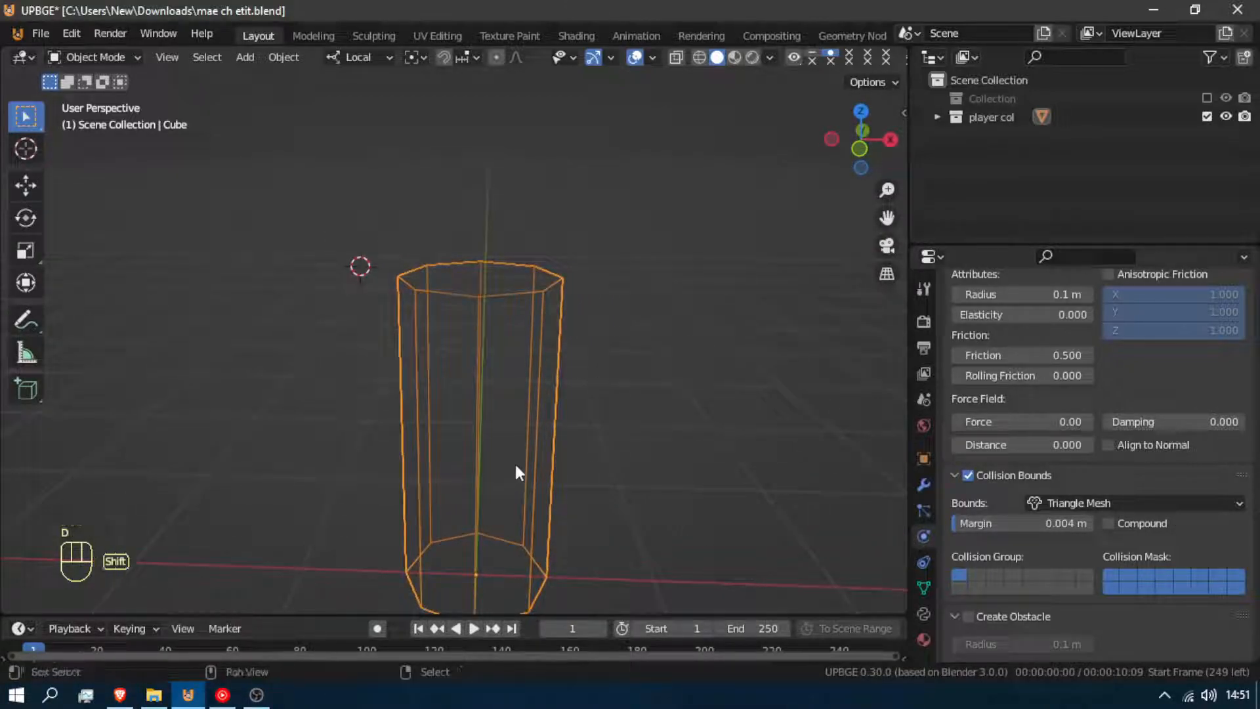
pyautogui.hotkey('shift', 'a')
pyautogui.moveTo(519, 191)
pyautogui.click(643, 210)
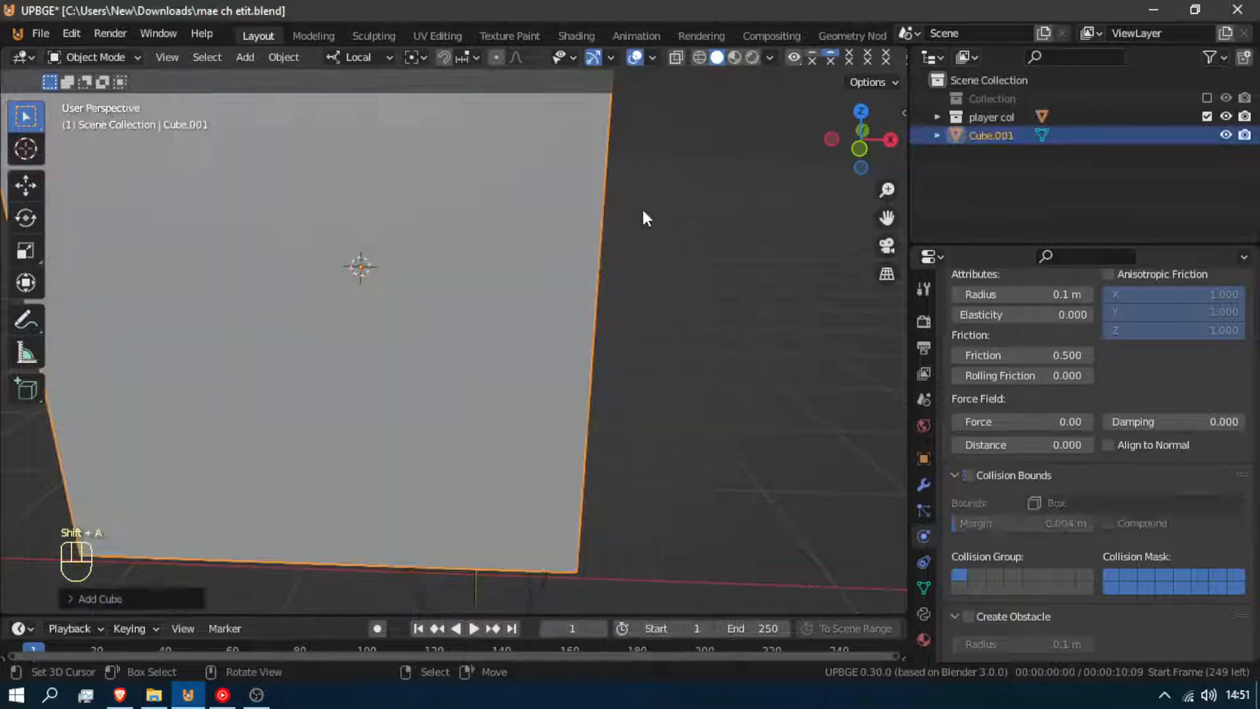
pyautogui.hotkey('alt', 'g')
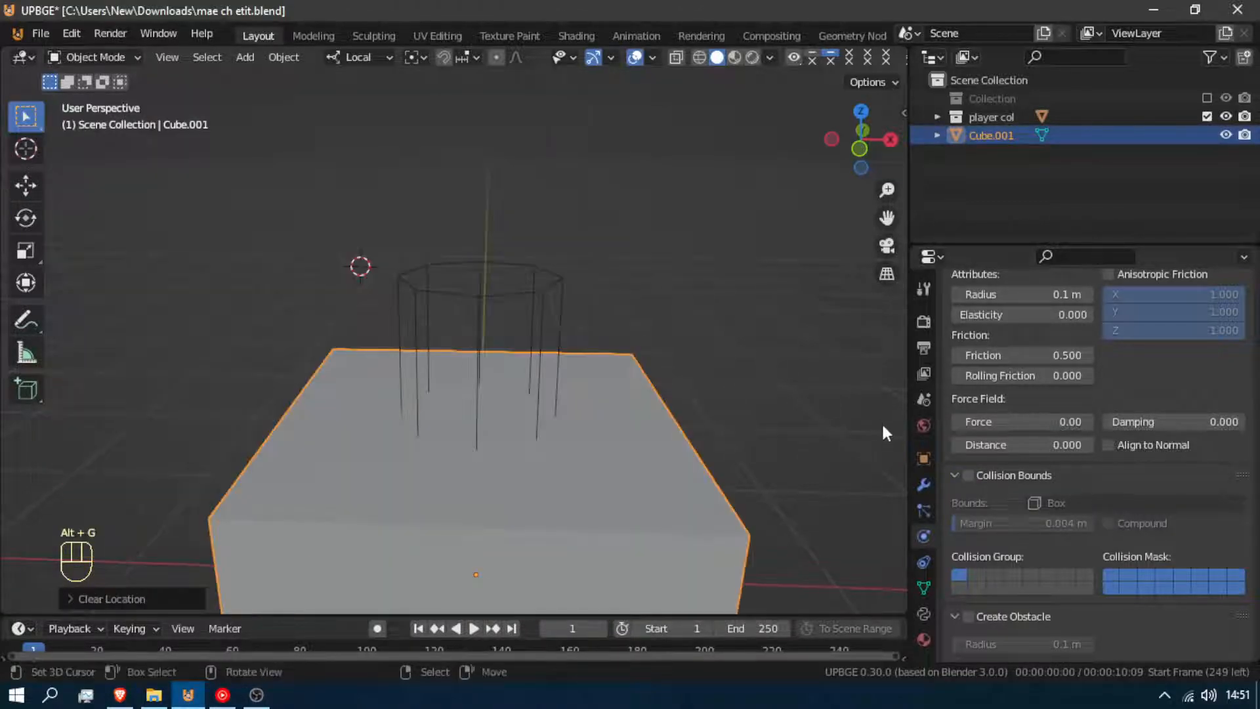
# Scale the new cube down to a small box and move it up along Z to the collision mesh's top rim.
pyautogui.press('s')
pyautogui.click(478, 521)
pyautogui.press('g')
pyautogui.press('z')
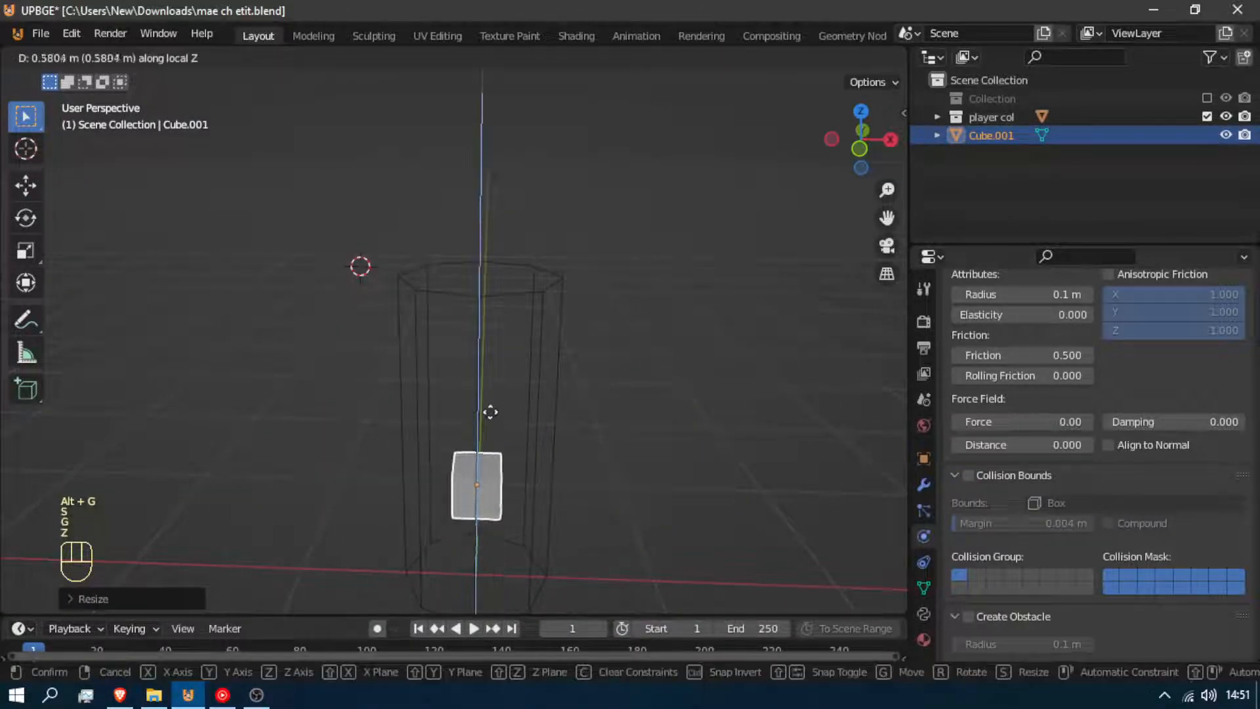
pyautogui.click(487, 248)
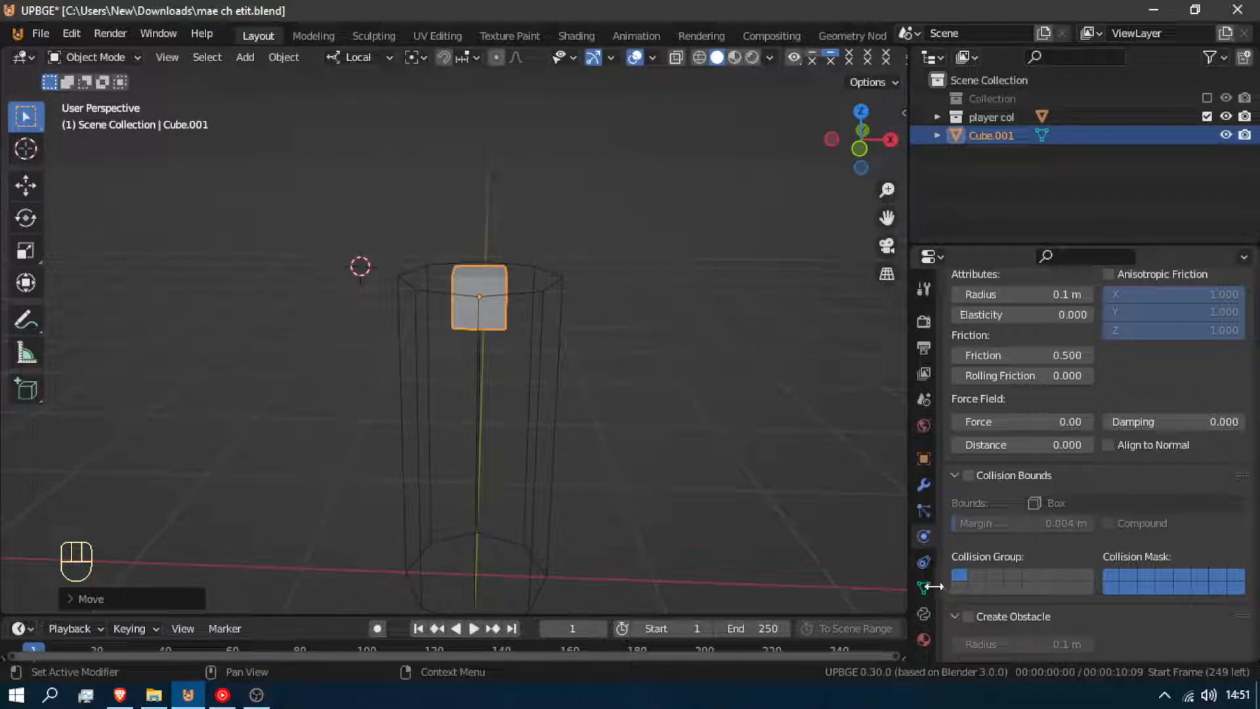
# Set the small cube's viewport display to Wire.
pyautogui.click(921, 458)
pyautogui.scroll(-10, 995, 614)
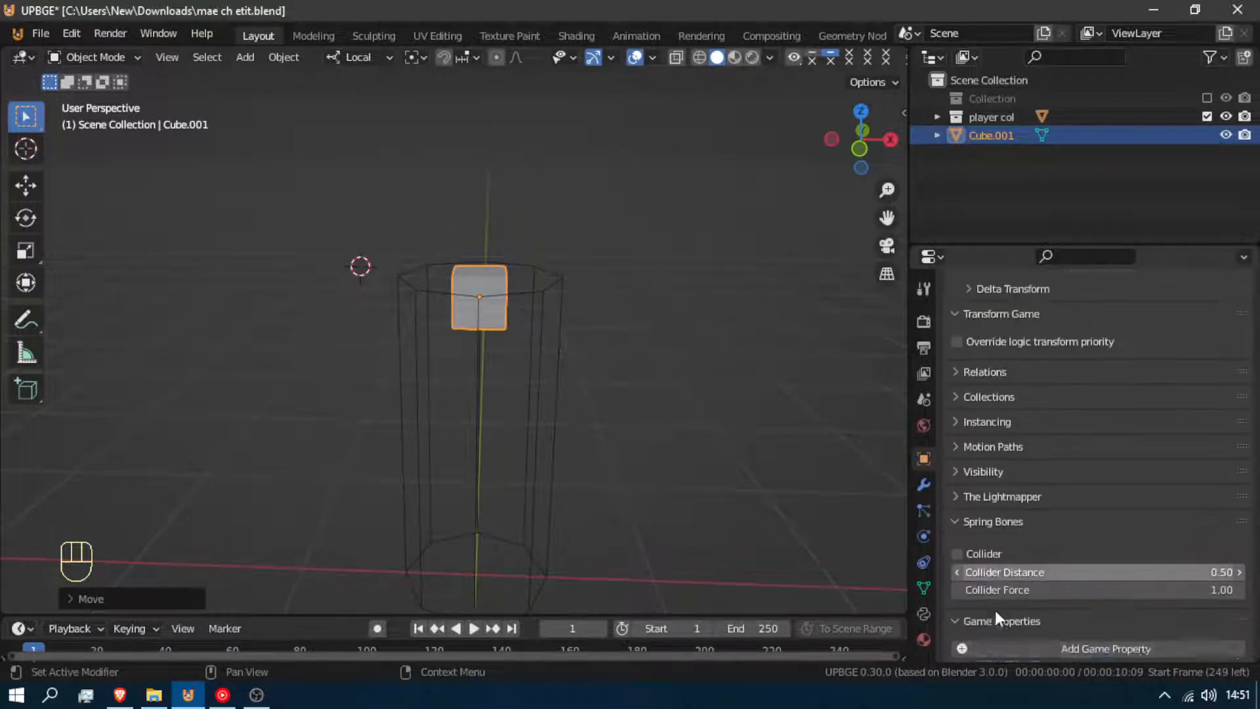
pyautogui.click(1096, 584)
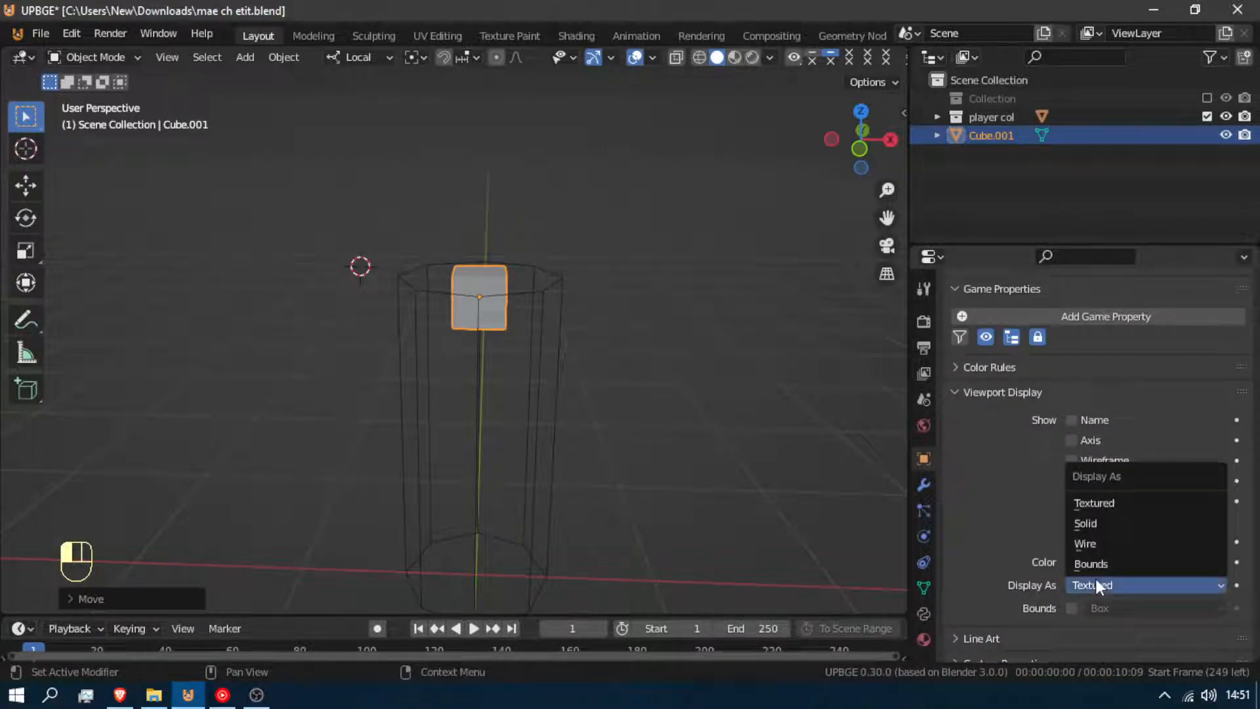
pyautogui.click(1109, 543)
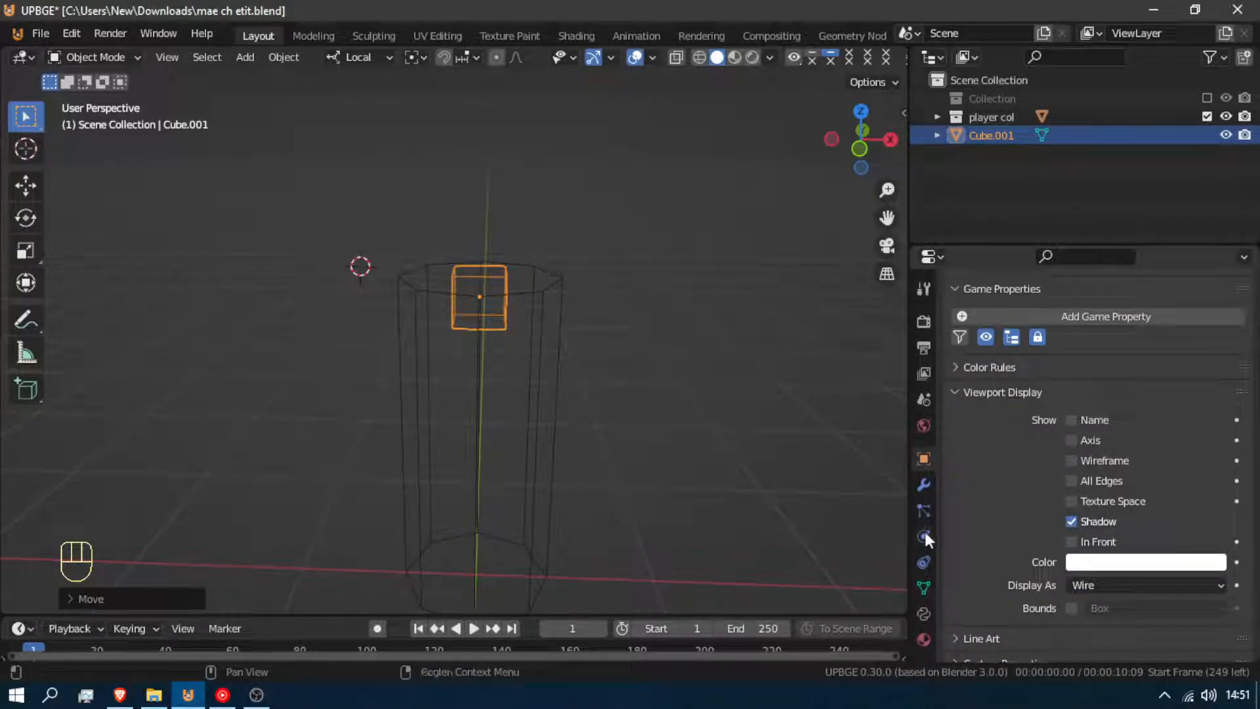
# Set the small cube's game physics type to No Collision.
pyautogui.click(924, 561)
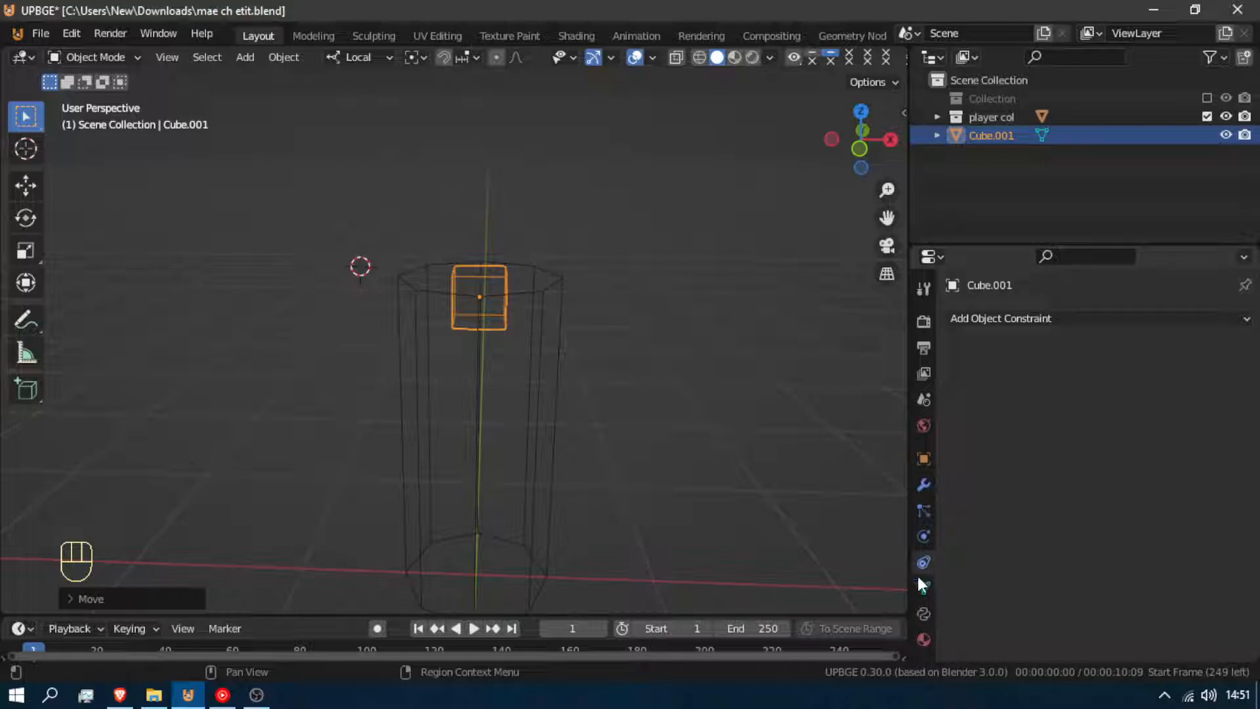
pyautogui.click(923, 537)
pyautogui.click(1117, 495)
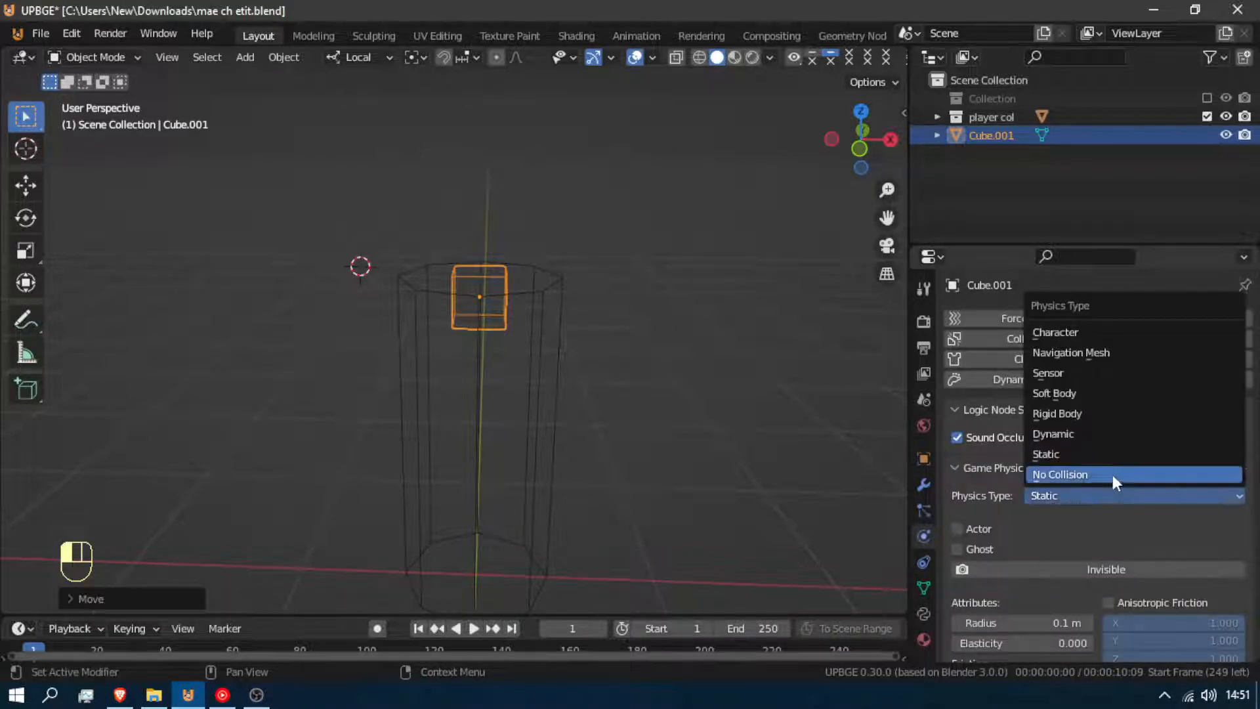
pyautogui.click(1113, 475)
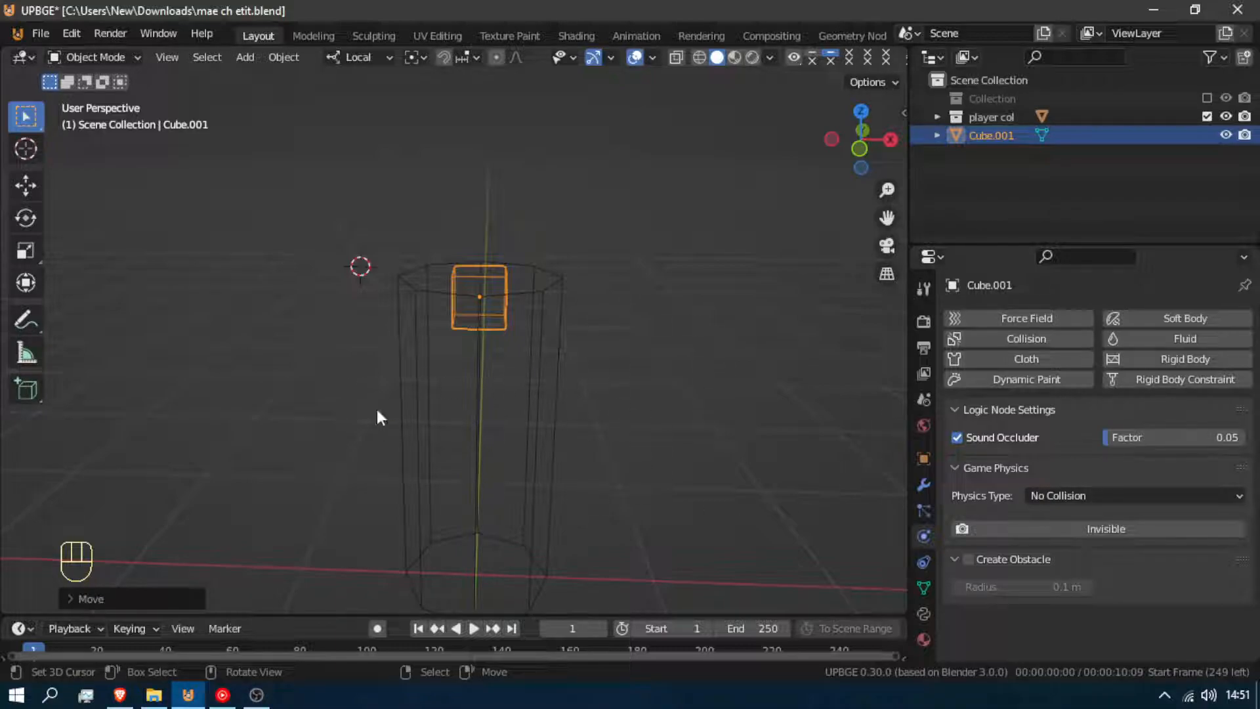
# Parent the small cube to the cylindrical player collision mesh.
pyautogui.keyDown('shift'); pyautogui.click(530, 360); pyautogui.keyUp('shift')
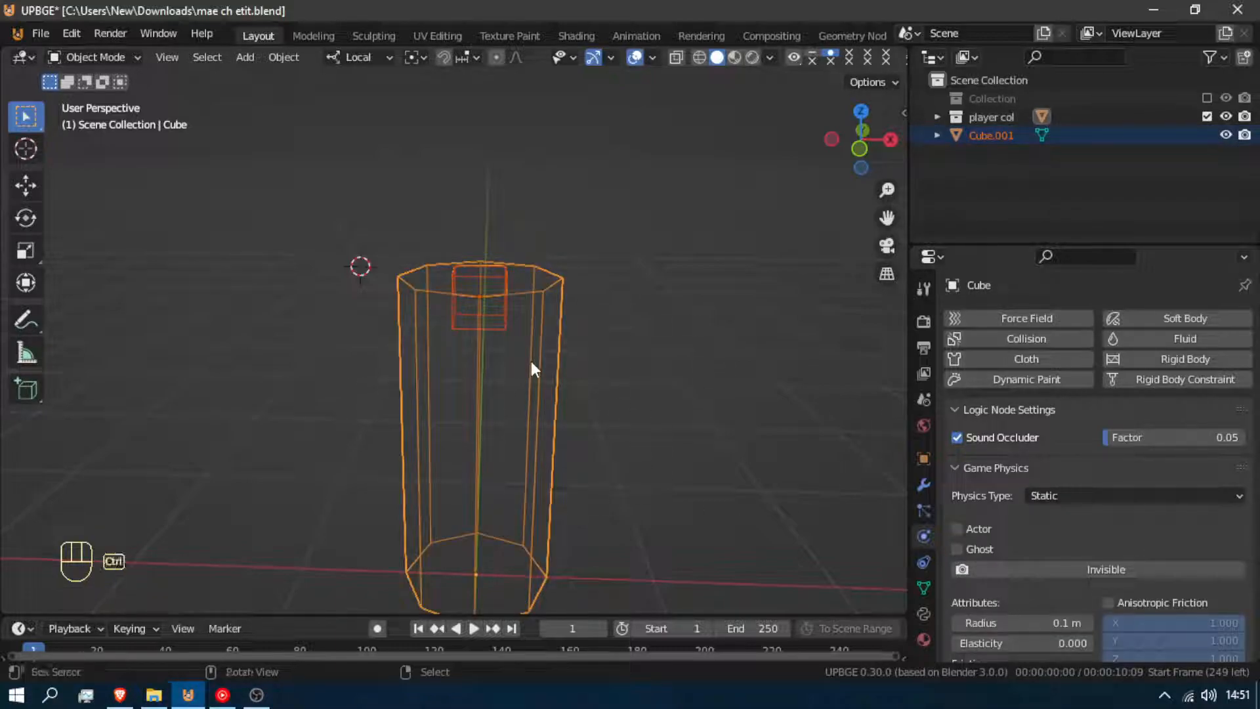
pyautogui.hotkey('ctrl', 'p')
pyautogui.click(499, 361)
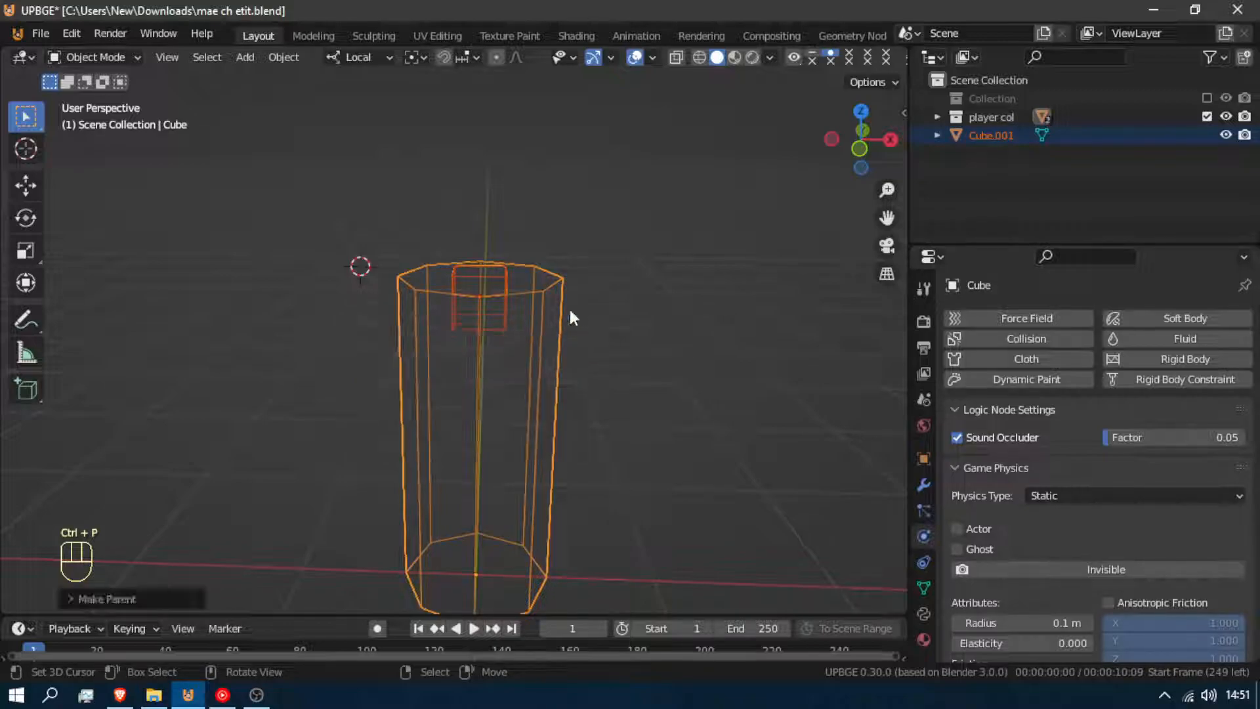
# Enter Edit Mode on the small cube and add a single vertex to its mesh.
pyautogui.click(502, 277)
pyautogui.press('Tab')
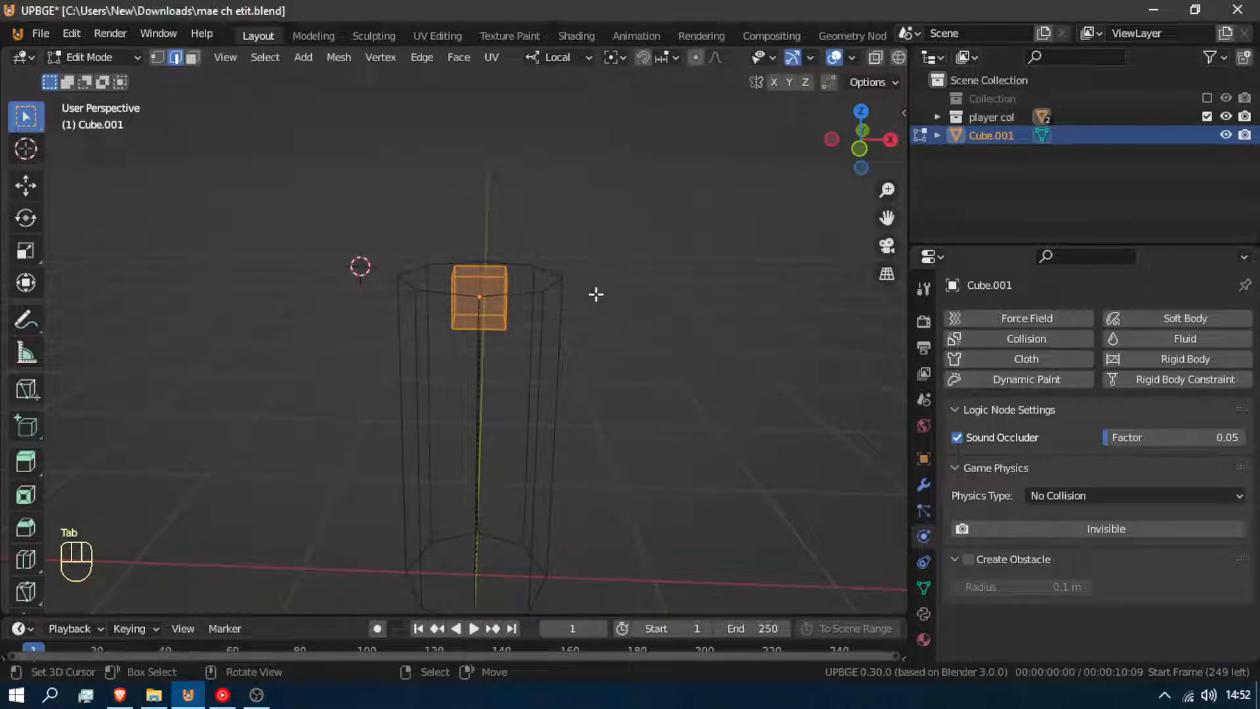
pyautogui.hotkey('shift', 'f')
pyautogui.click(454, 341)
pyautogui.hotkey('shift', 'a')
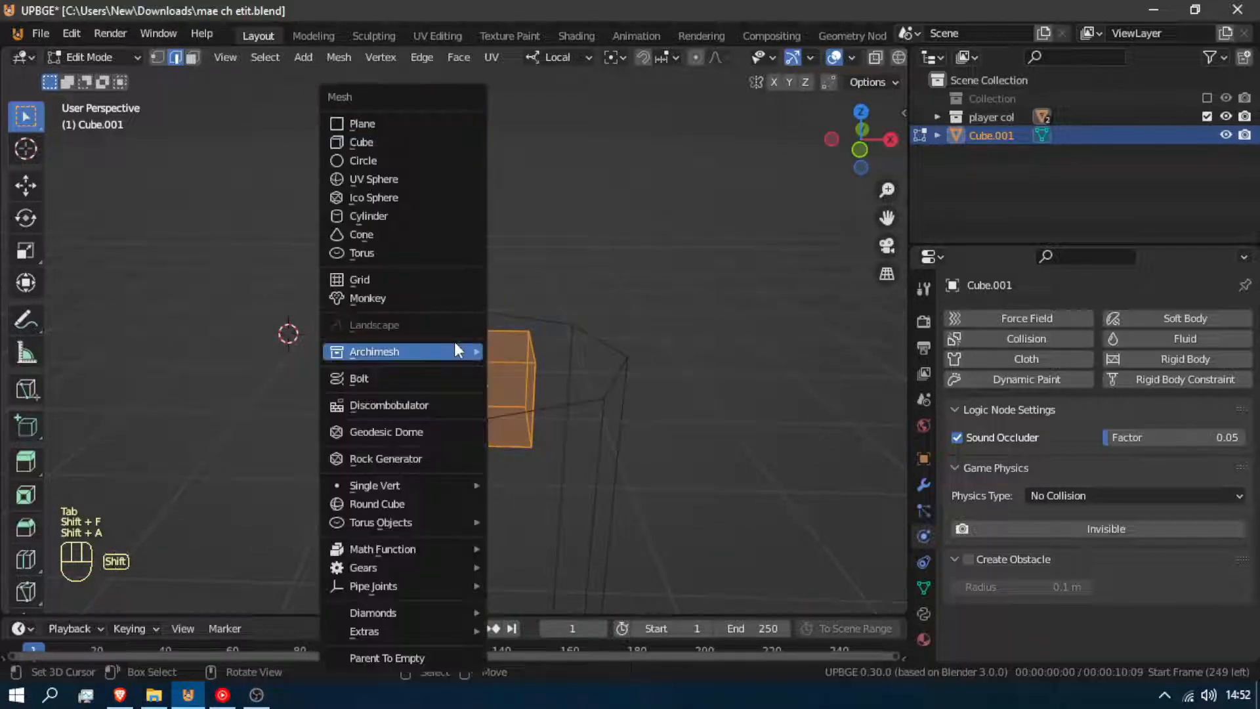
pyautogui.moveTo(409, 485)
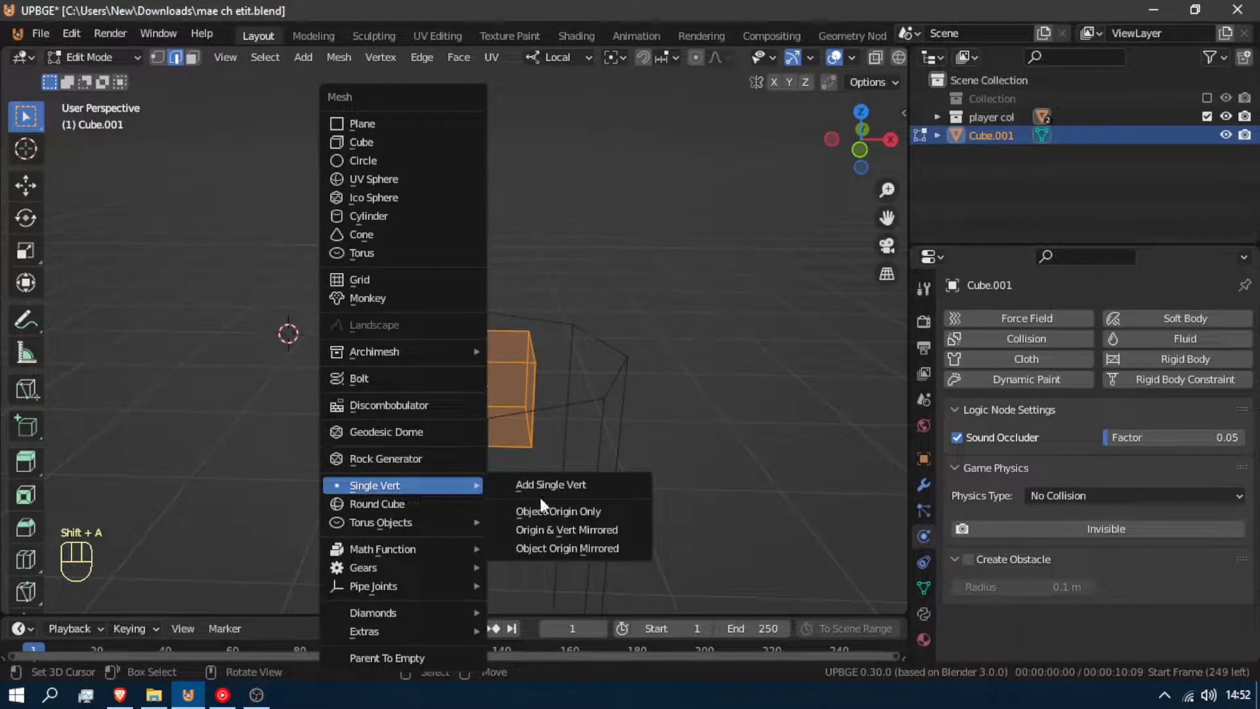
pyautogui.click(612, 486)
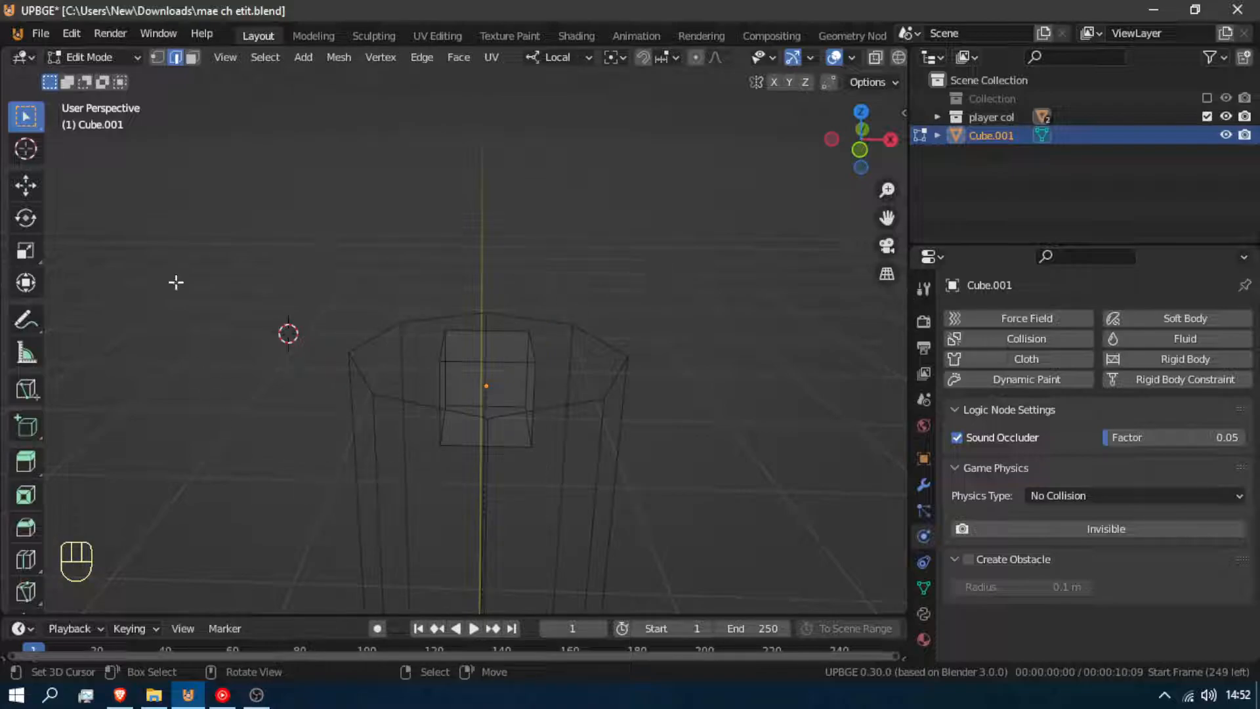
# Search the add-ons in the preferences for "extra" and "single", and close the preferences.
pyautogui.click(43, 34)
pyautogui.moveTo(70, 33)
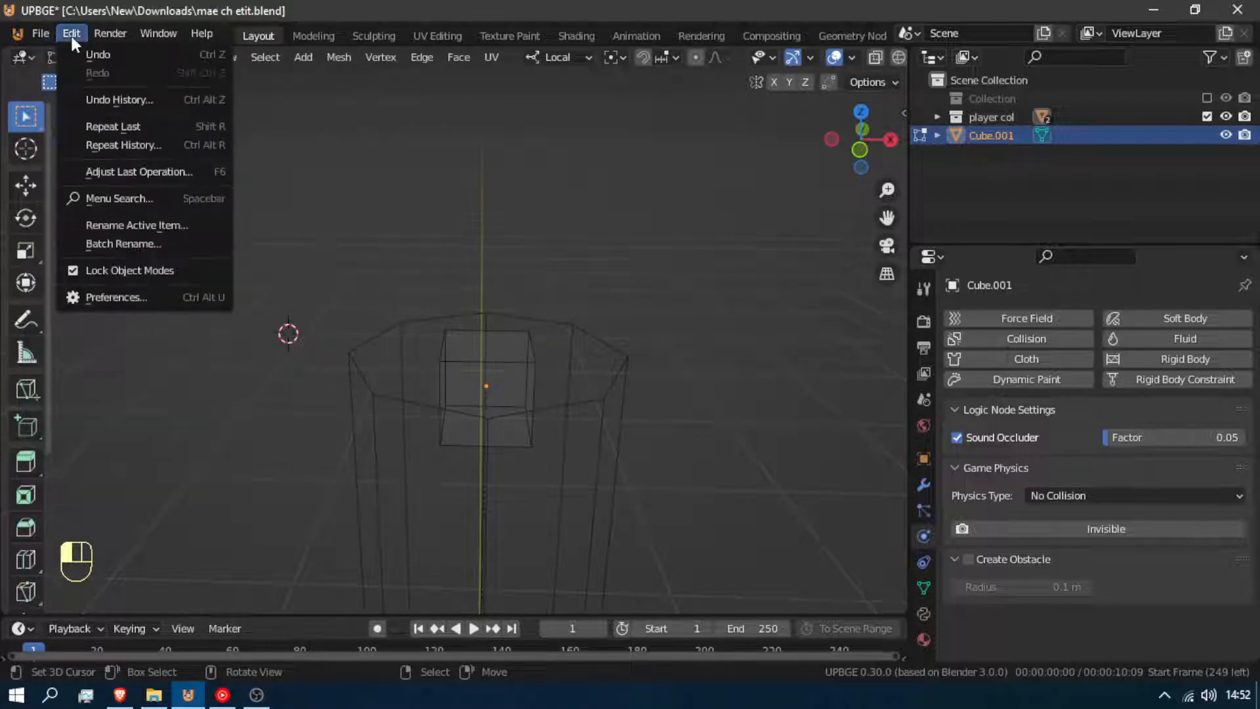
pyautogui.click(152, 298)
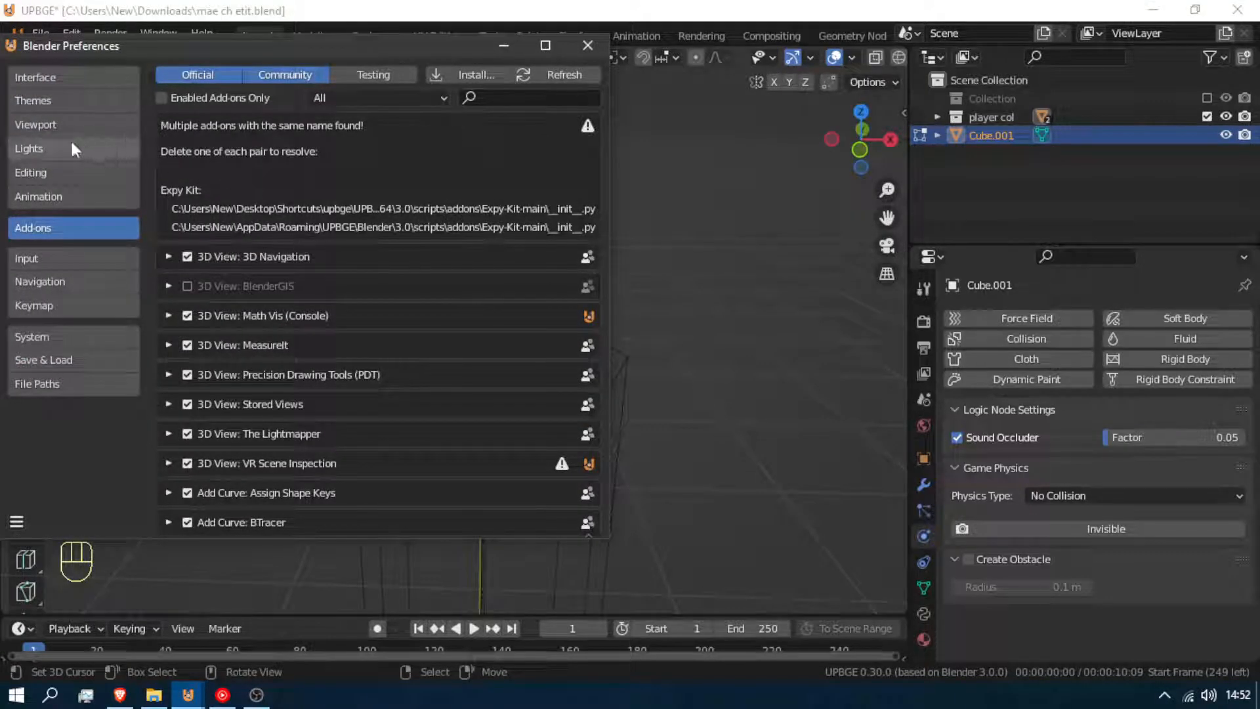
pyautogui.write('extra')
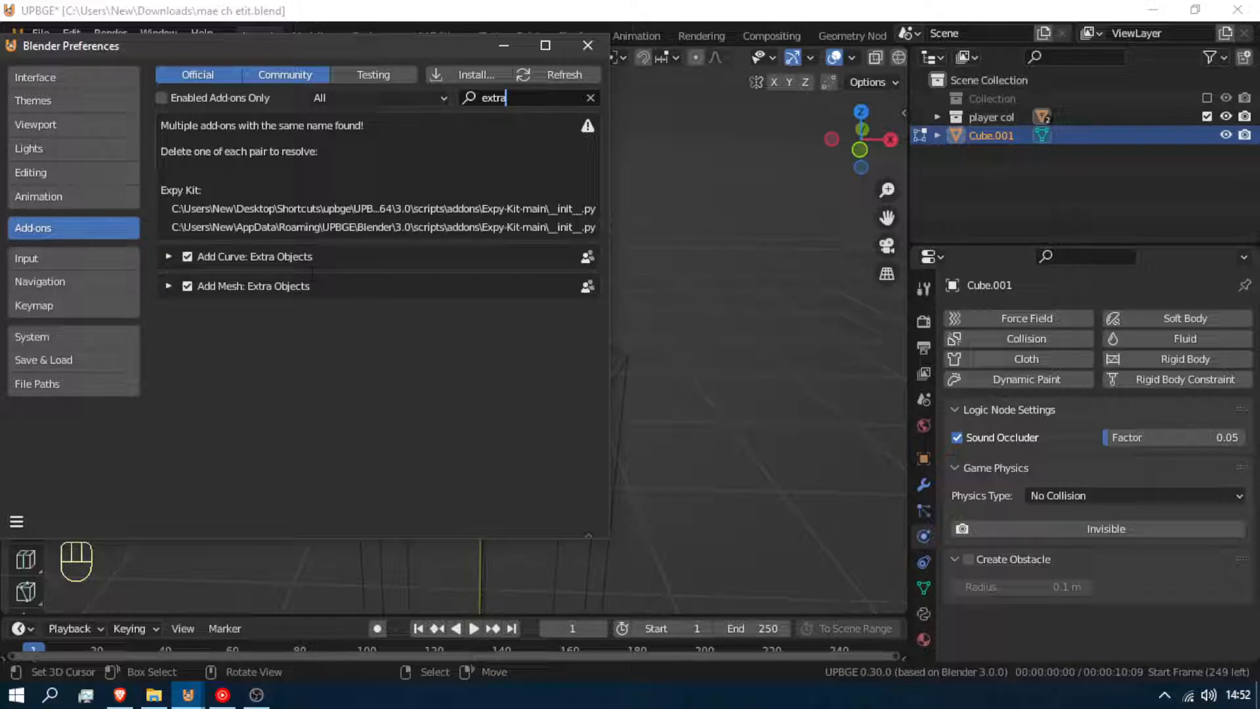
pyautogui.press('BackSpace')
pyautogui.press('BackSpace')
pyautogui.press('BackSpace')
pyautogui.press('BackSpace')
pyautogui.press('BackSpace')
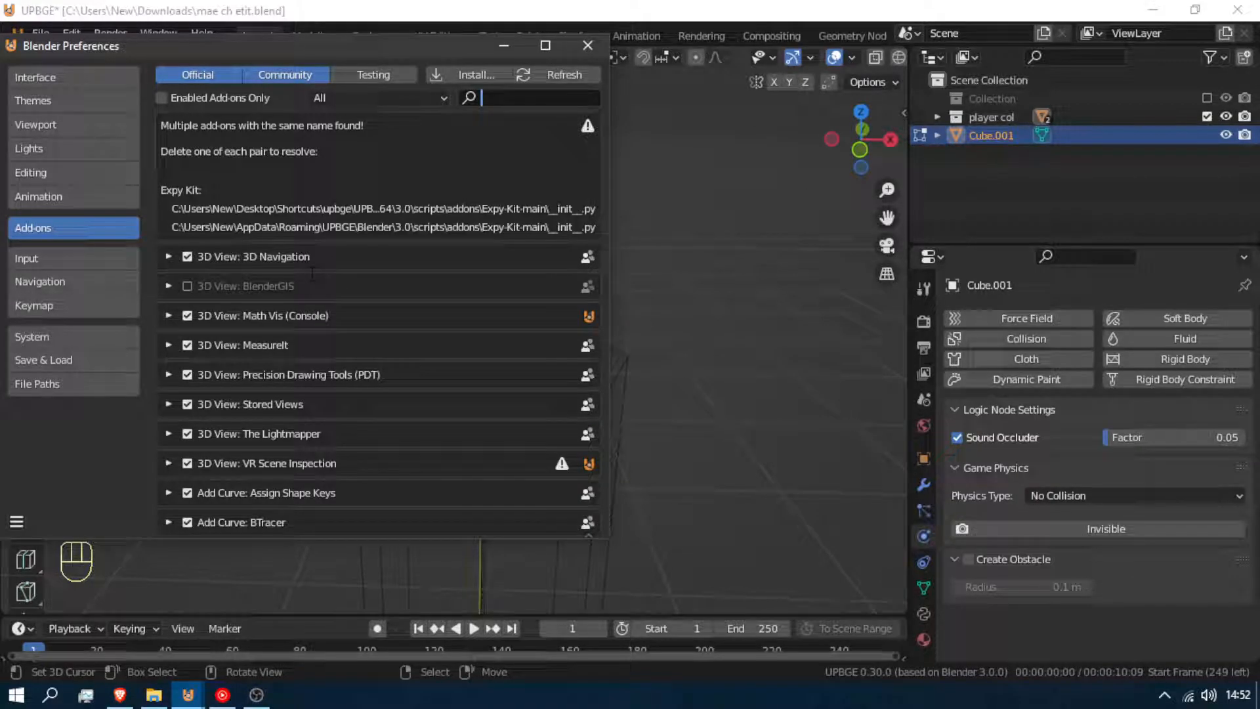
pyautogui.write('s')
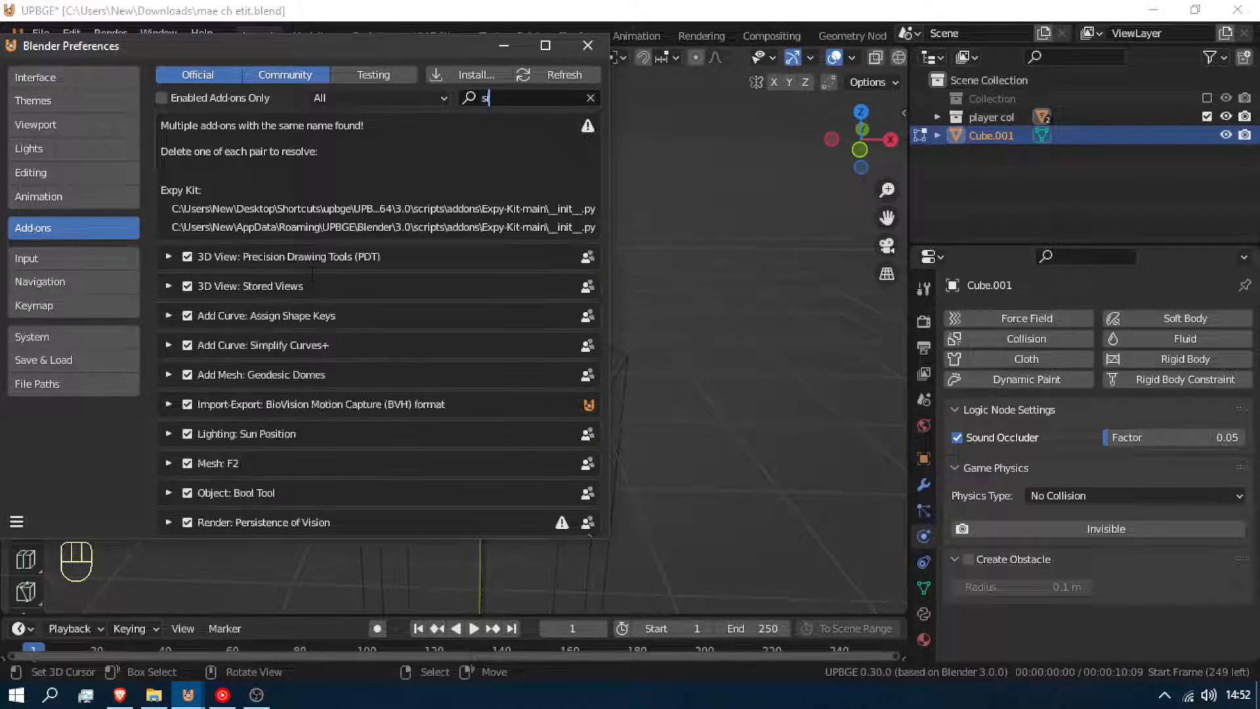
pyautogui.write('ingle')
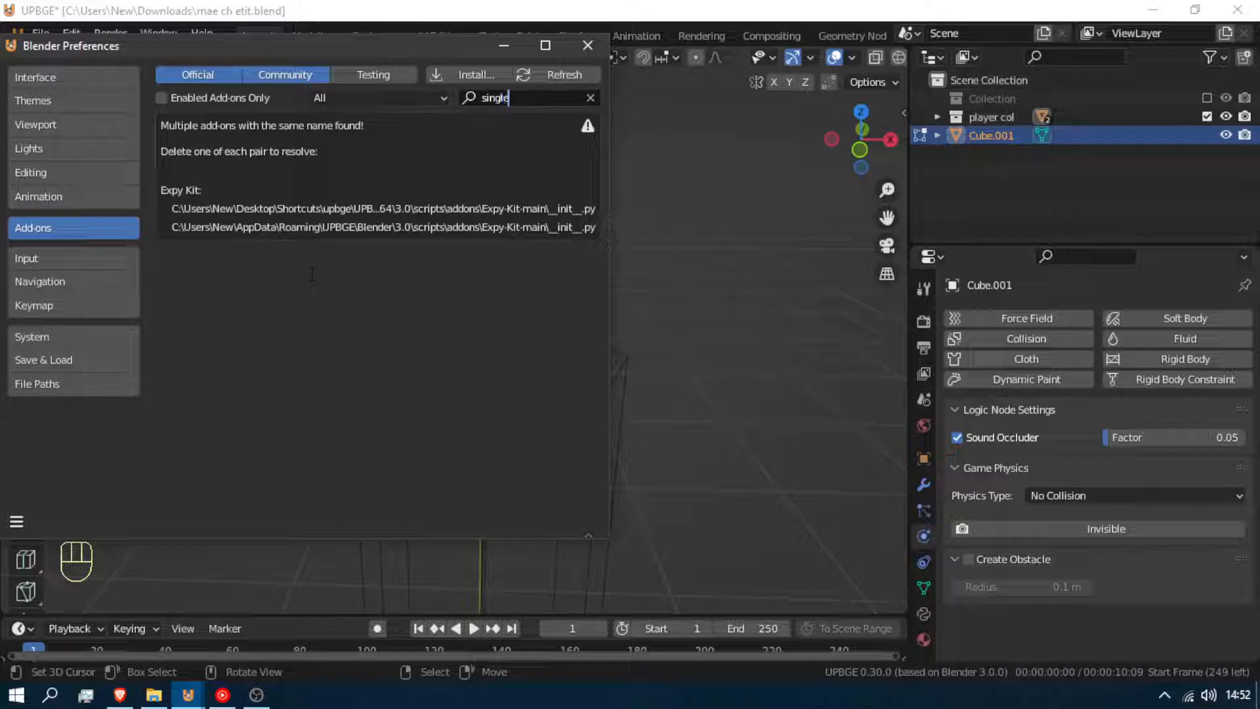
pyautogui.press('Escape')
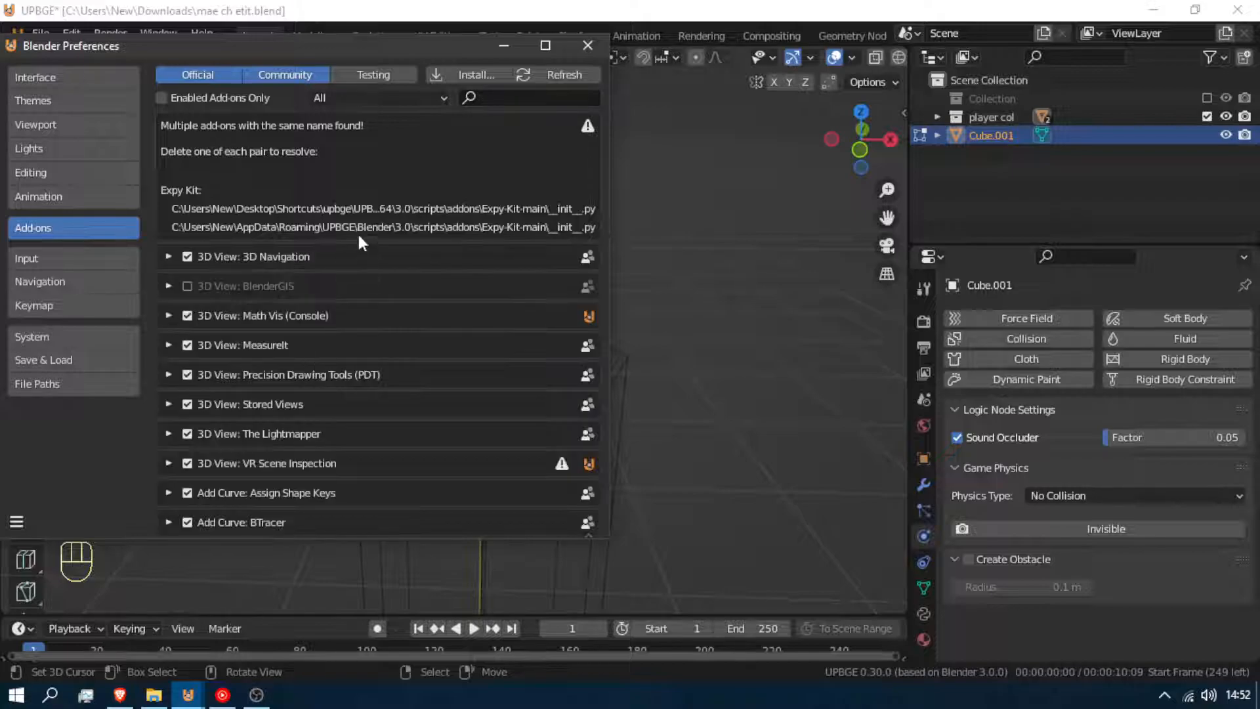
pyautogui.click(587, 45)
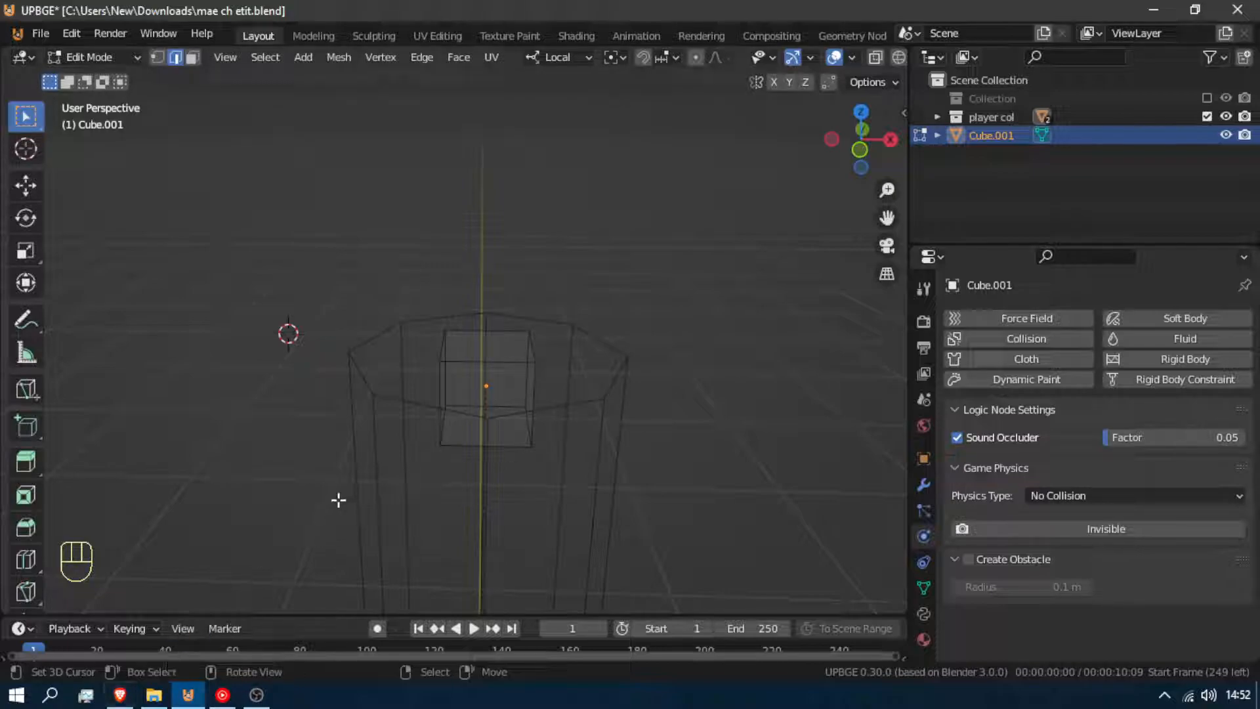
# Switch to vertex selection and try to pick and move the point at the small cube's centre.
pyautogui.press('g')
pyautogui.rightClick(402, 526)
pyautogui.rightClick(488, 389)
pyautogui.click(157, 57)
pyautogui.rightClick(479, 394)
pyautogui.press('g')
pyautogui.rightClick(479, 380)
pyautogui.rightClick(490, 388)
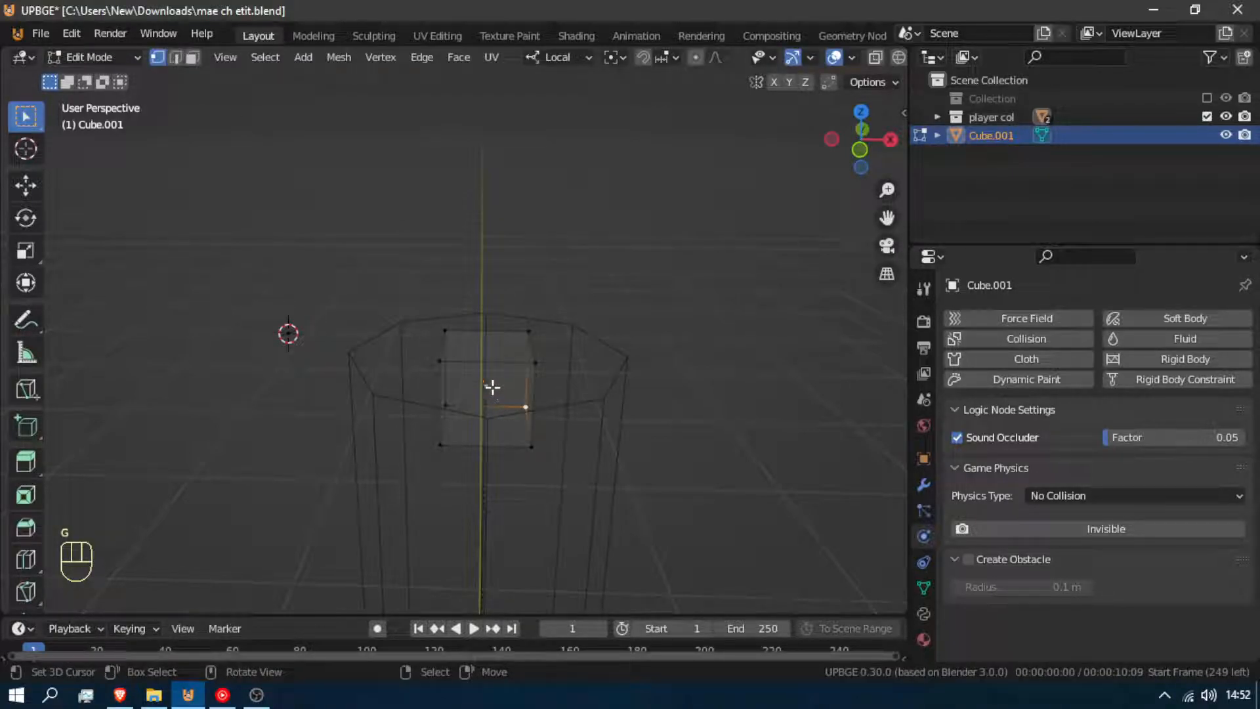
# Try again to select and move the small cube's centre point from a close-up view.
pyautogui.hotkey('shift', 'f')
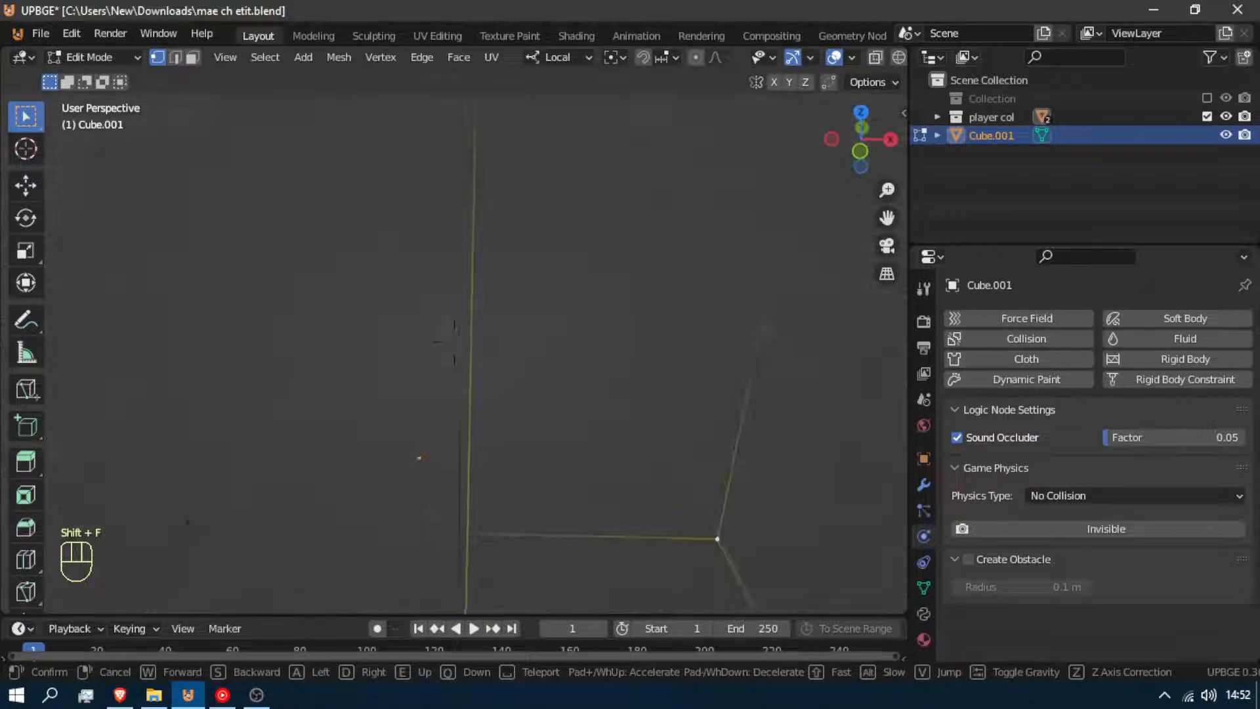
pyautogui.press('g')
pyautogui.click(463, 353)
pyautogui.press('a')
pyautogui.press('a')
pyautogui.scroll(-5, 486, 332)
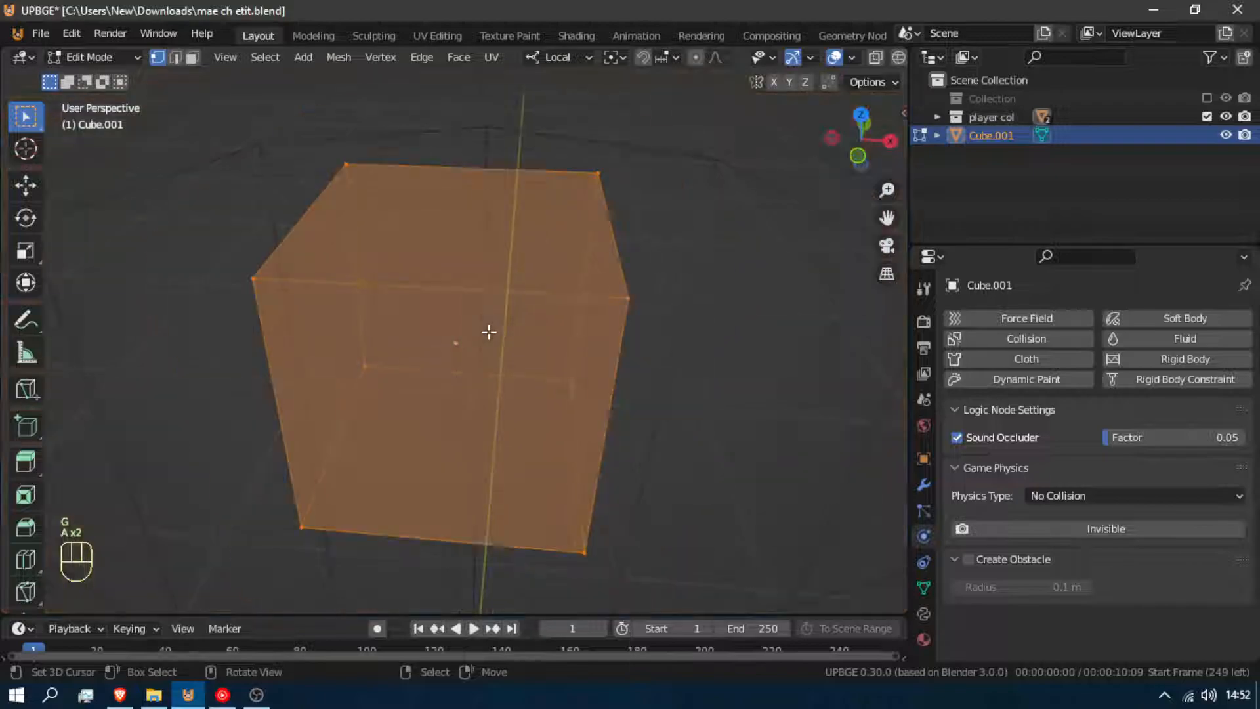
pyautogui.press('s')
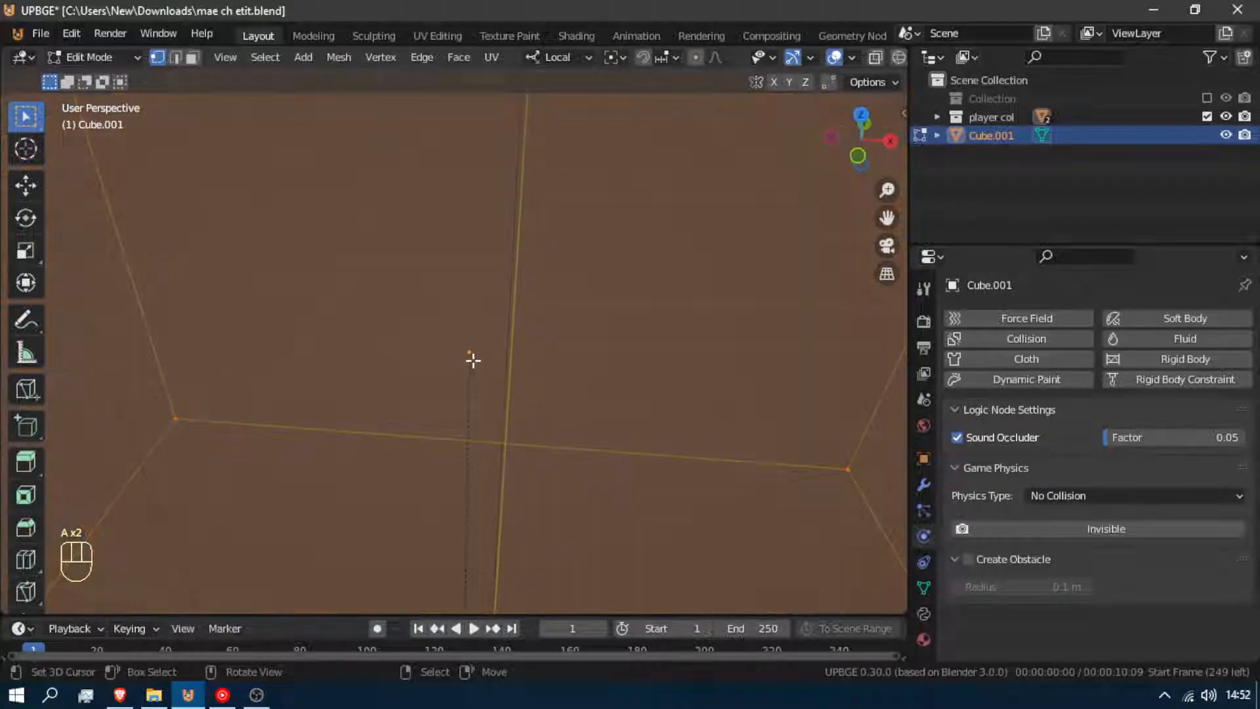
pyautogui.click(471, 350)
pyautogui.press('g')
pyautogui.rightClick(452, 365)
# Add another single vertex to the small cube's mesh and try moving it.
pyautogui.hotkey('shift', 'a')
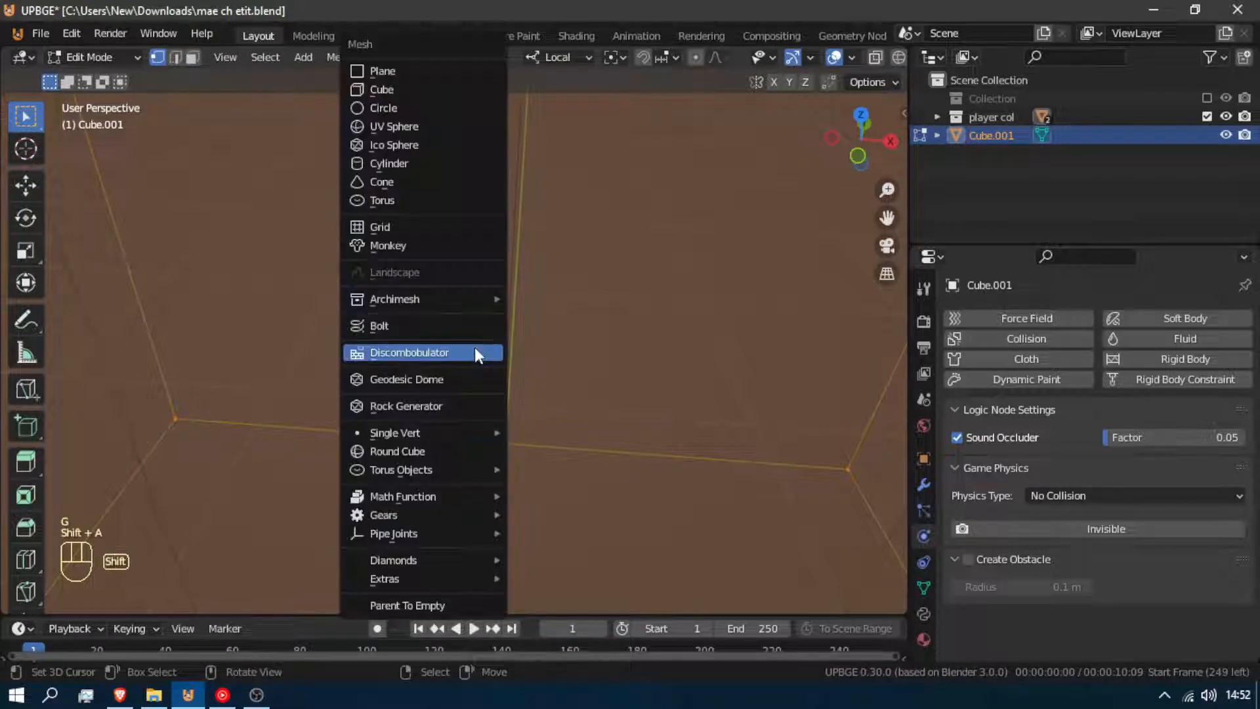
pyautogui.moveTo(454, 432)
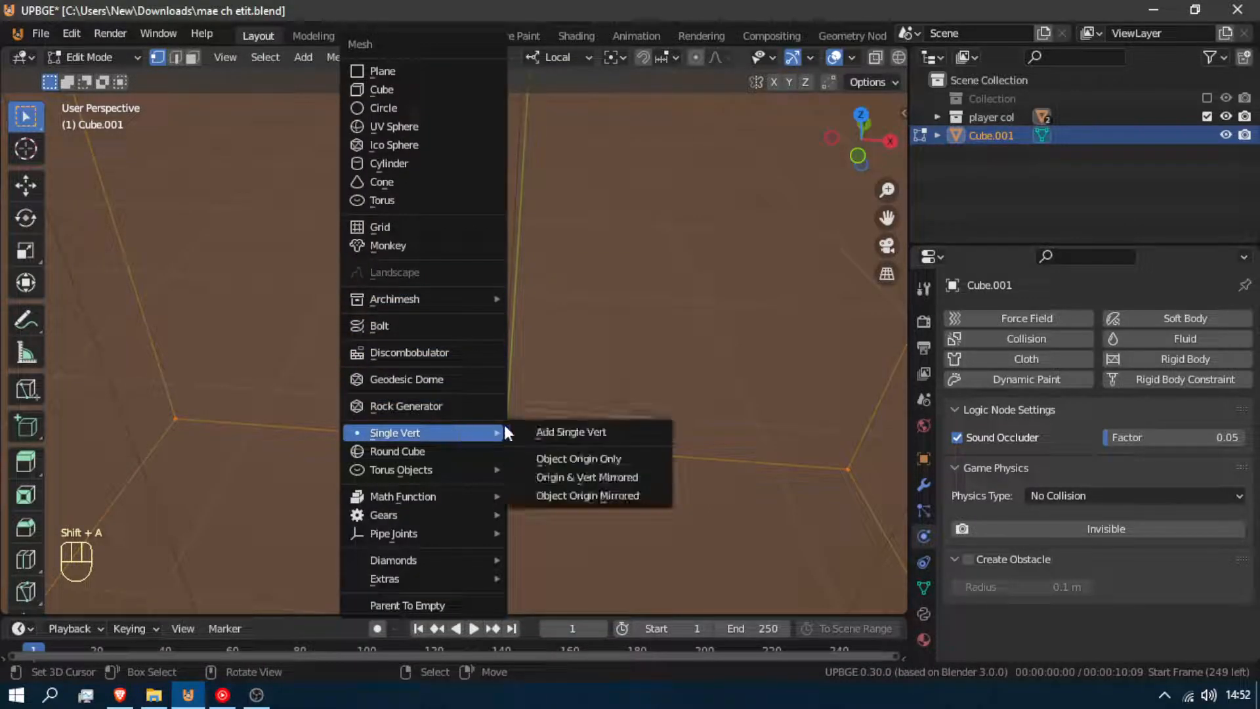
pyautogui.click(538, 423)
pyautogui.press('g')
pyautogui.rightClick(478, 391)
pyautogui.scroll(-3, 481, 391)
pyautogui.press('g')
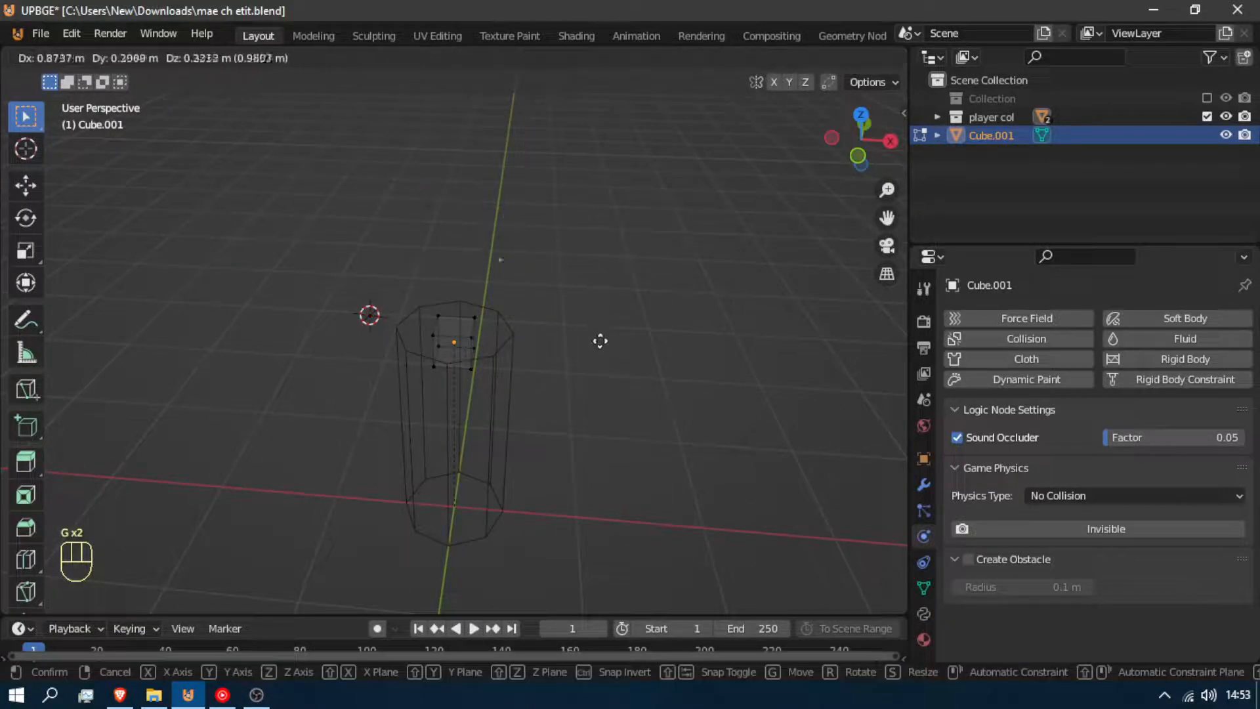
pyautogui.rightClick(544, 377)
# Delete the added single vertices at the 3D cursor.
pyautogui.scroll(1, 427, 355)
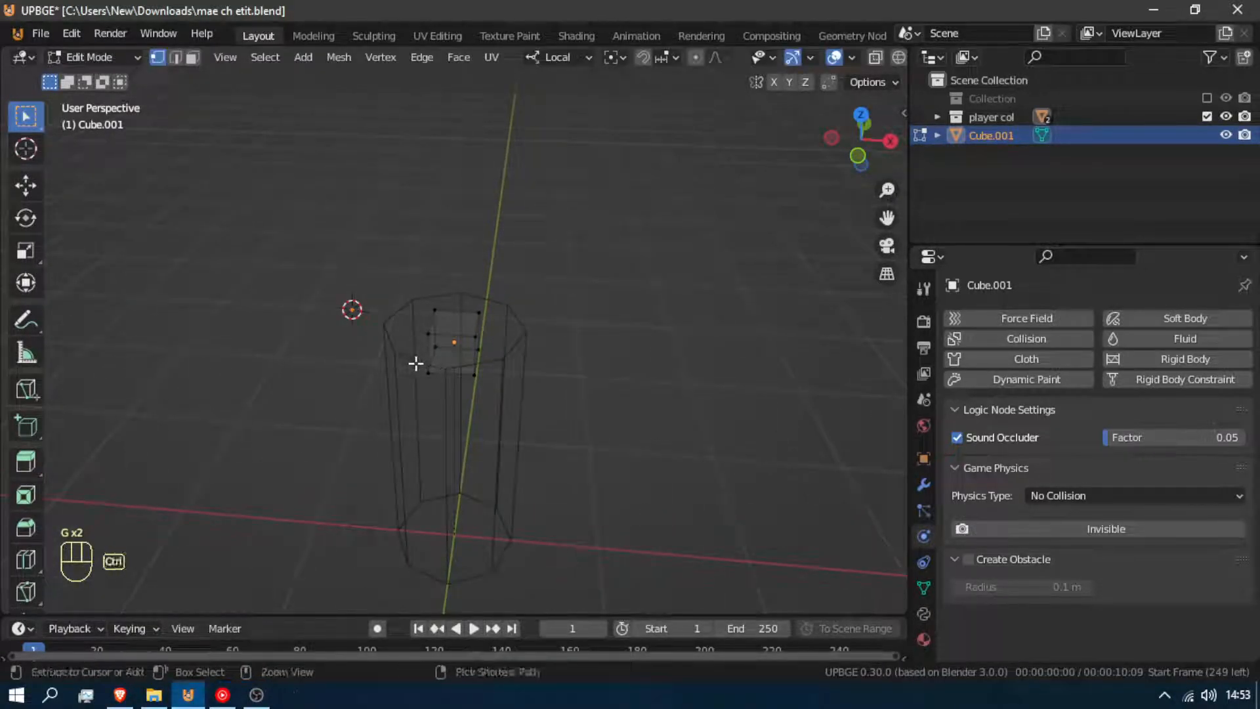
pyautogui.press('x')
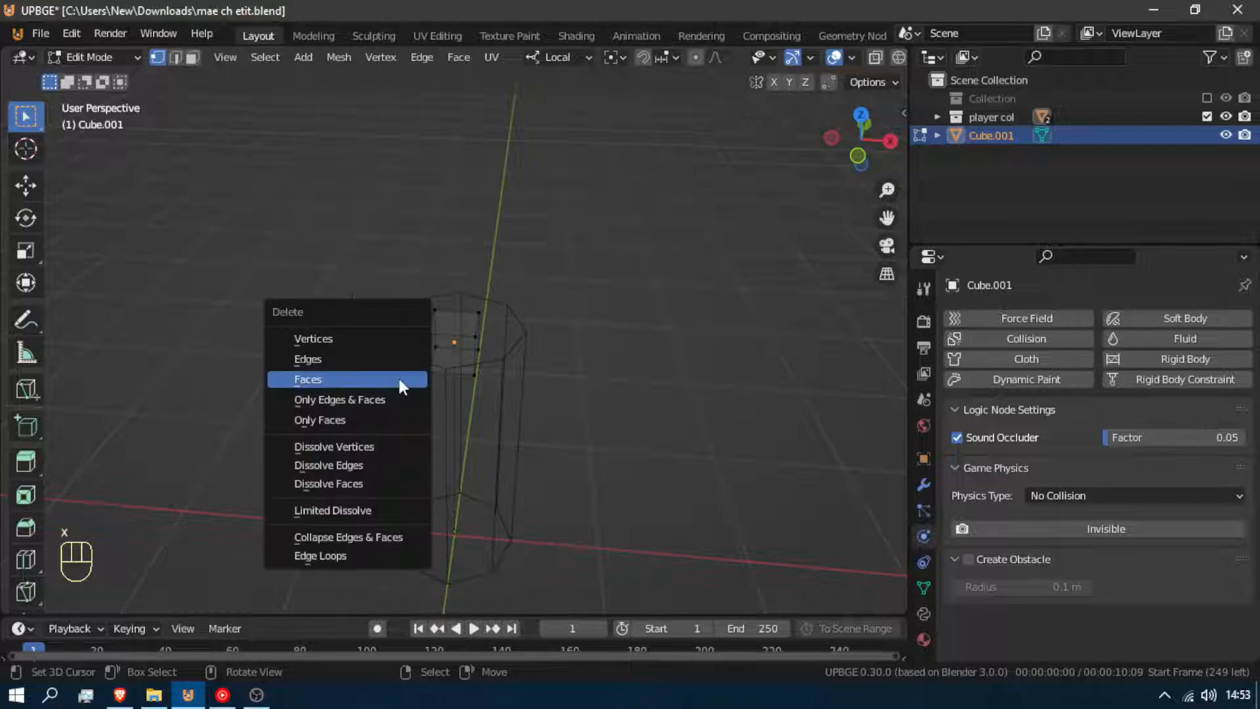
pyautogui.click(368, 338)
pyautogui.press('x')
# Select all of the small cube's geometry and snap the 3D cursor to the selection.
pyautogui.press('a')
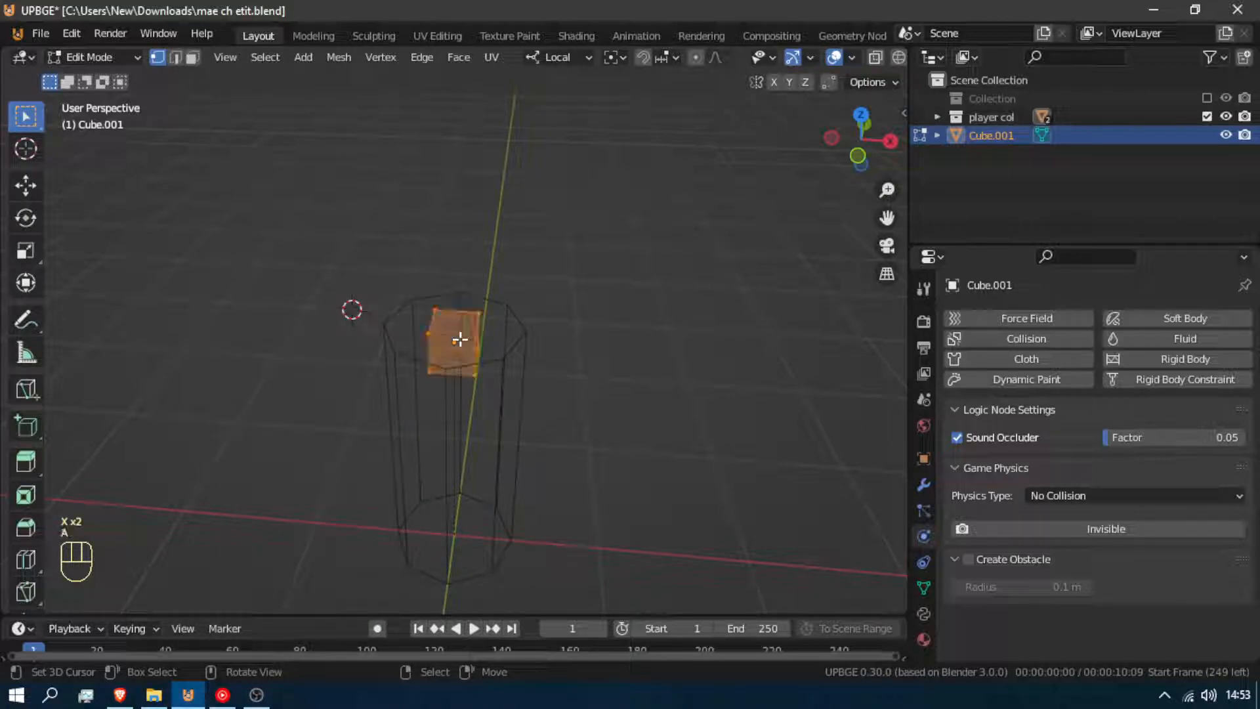
pyautogui.hotkey('shift', 's')
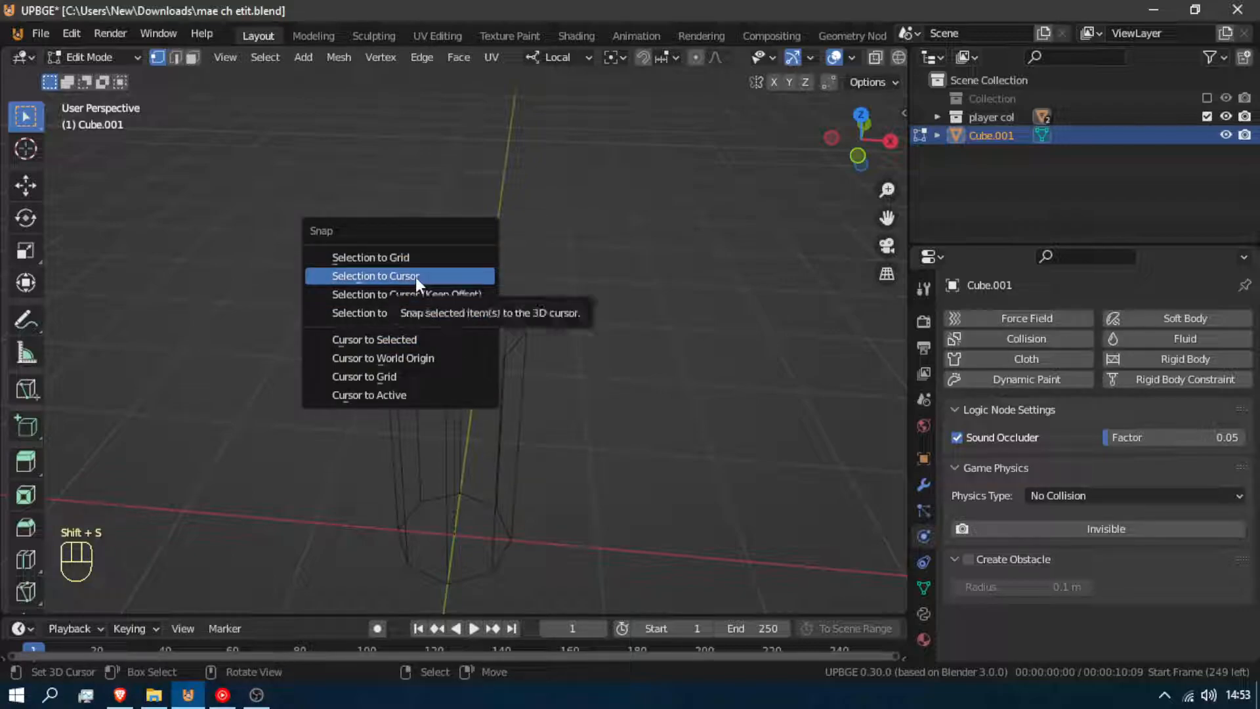
pyautogui.click(423, 339)
# Add a single vertex at the 3D cursor inside the small cube's mesh.
pyautogui.hotkey('shift', 'a')
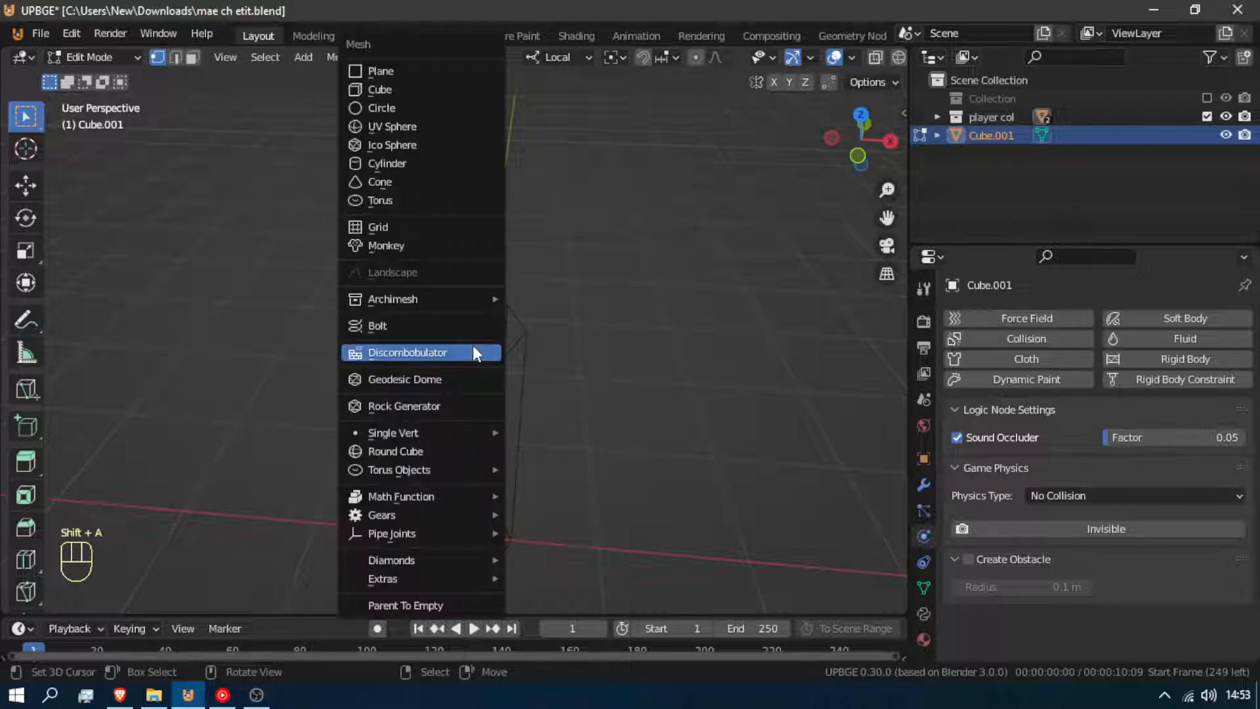
pyautogui.moveTo(452, 435)
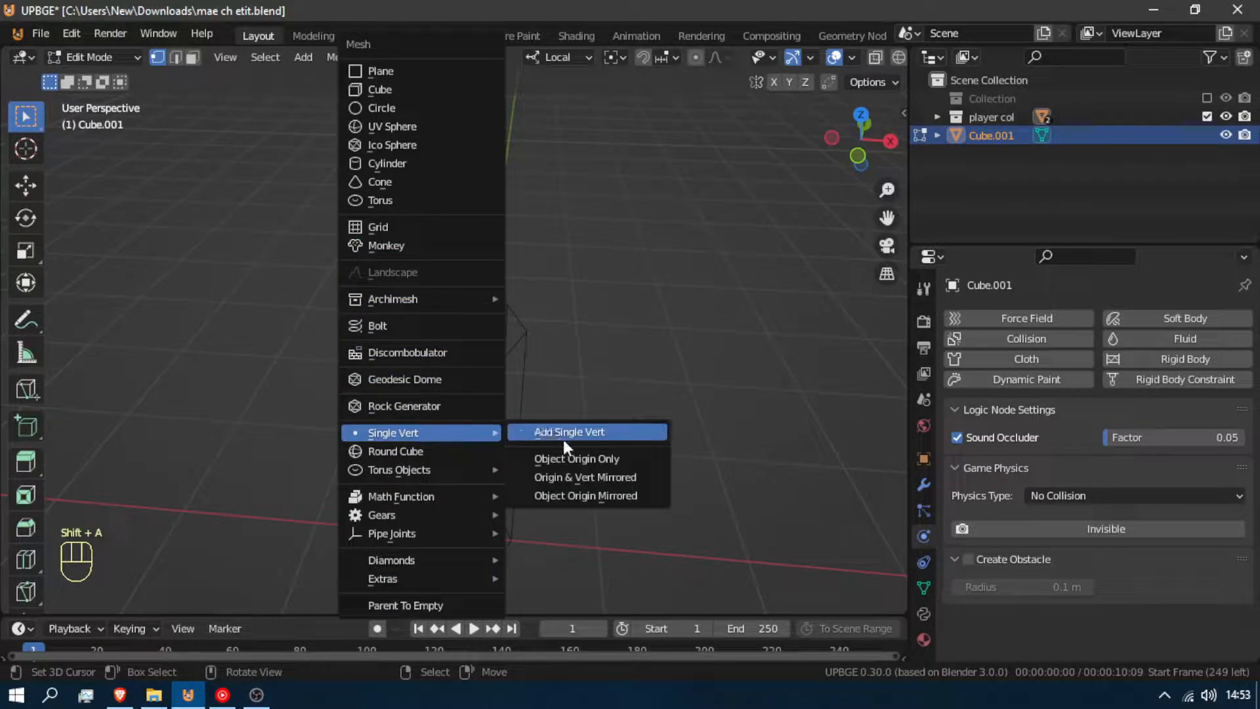
pyautogui.click(596, 433)
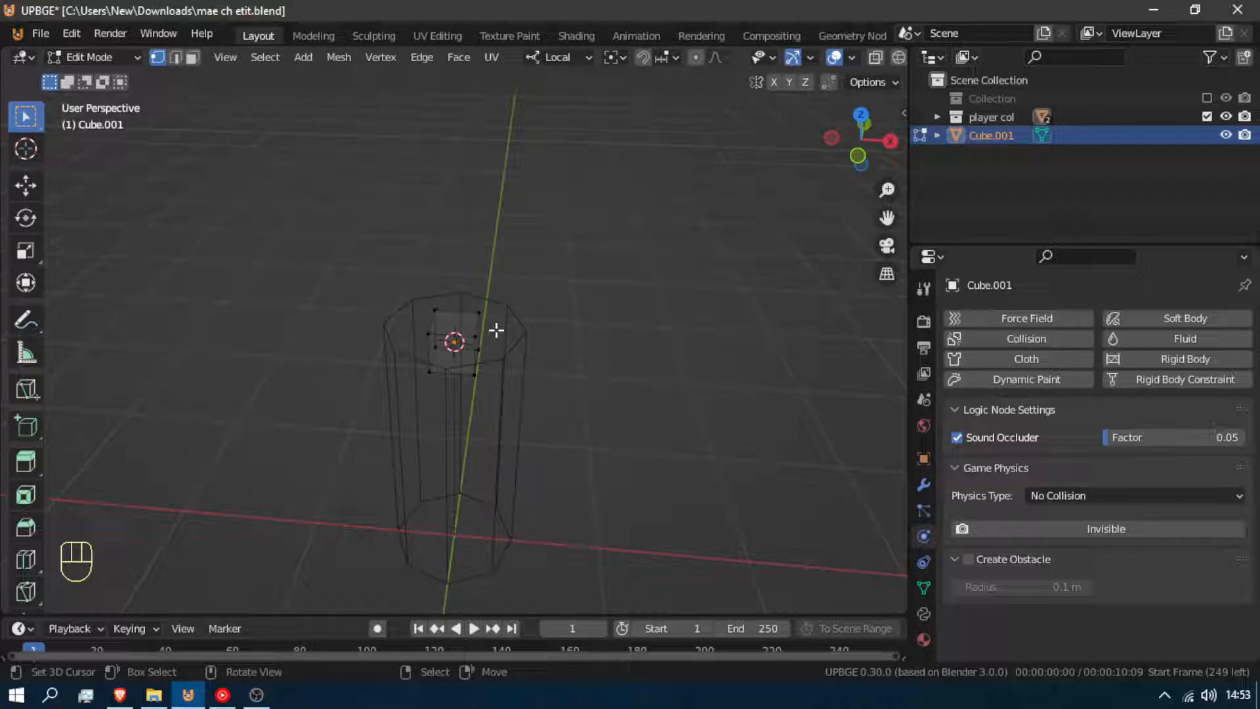
# Return to Object Mode and add a sphere empty at the 3D cursor in the small cube's centre.
pyautogui.hotkey('shift', 'a')
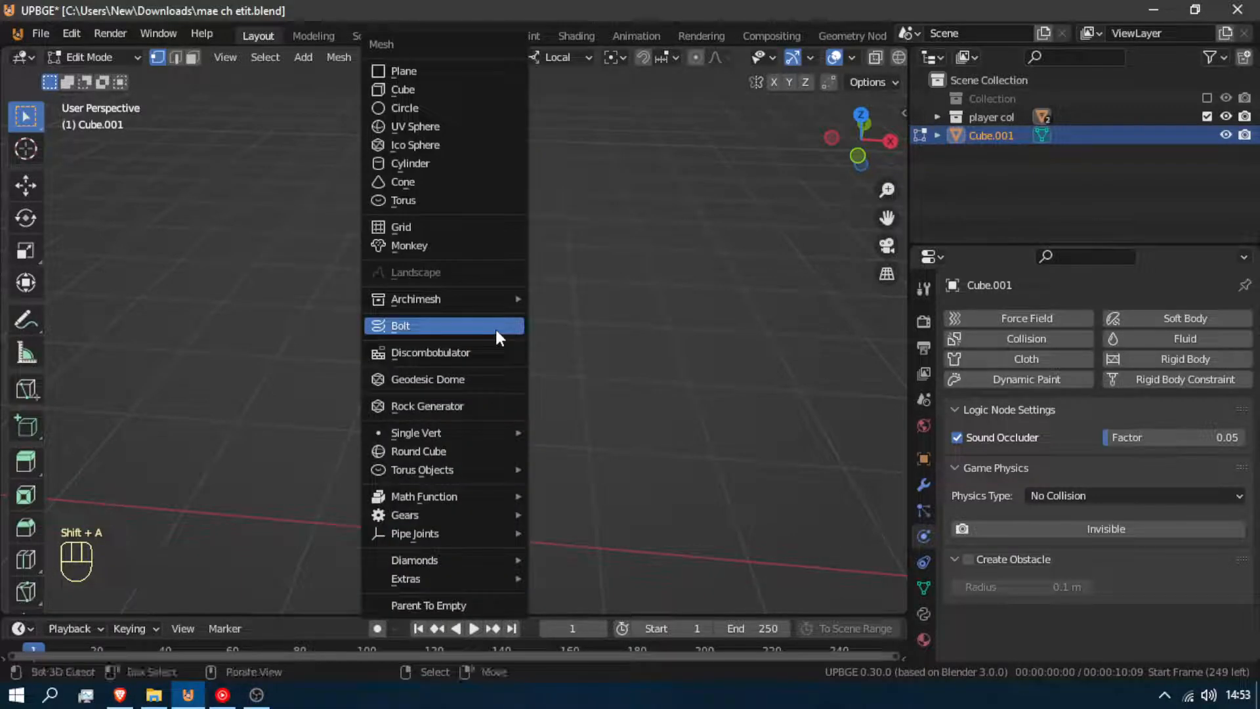
pyautogui.press('Tab')
pyautogui.hotkey('shift', 'a')
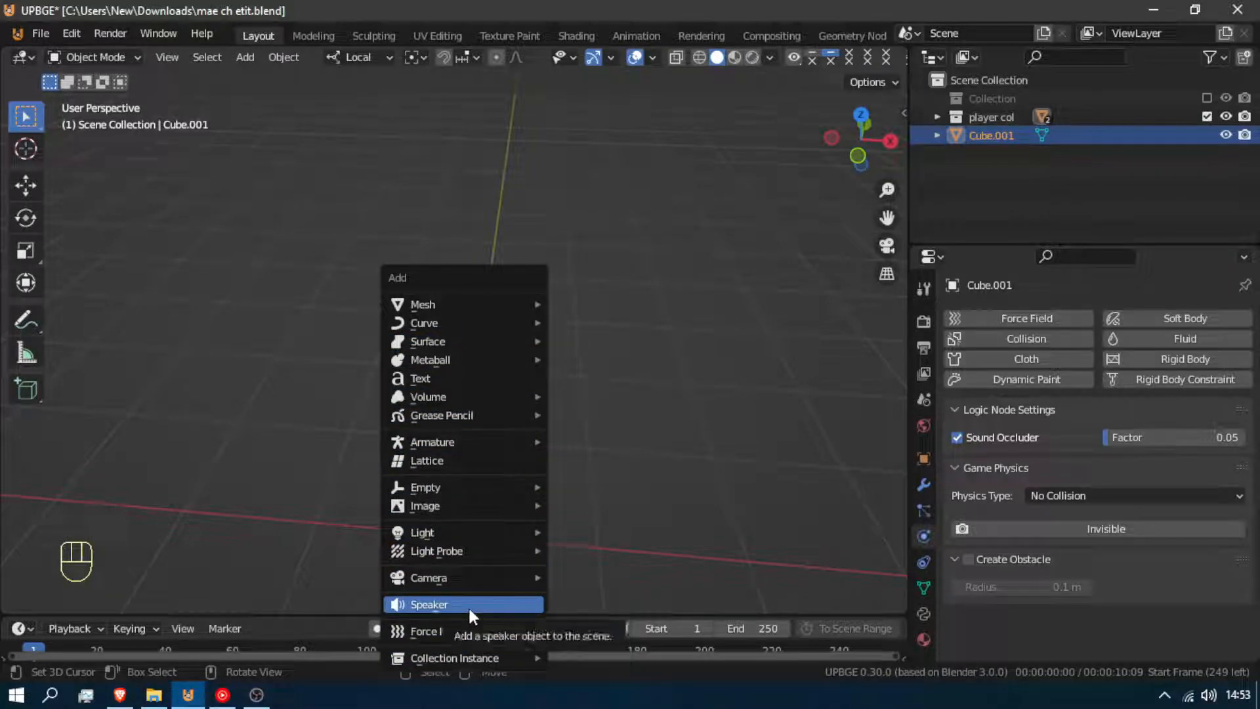
pyautogui.moveTo(467, 488)
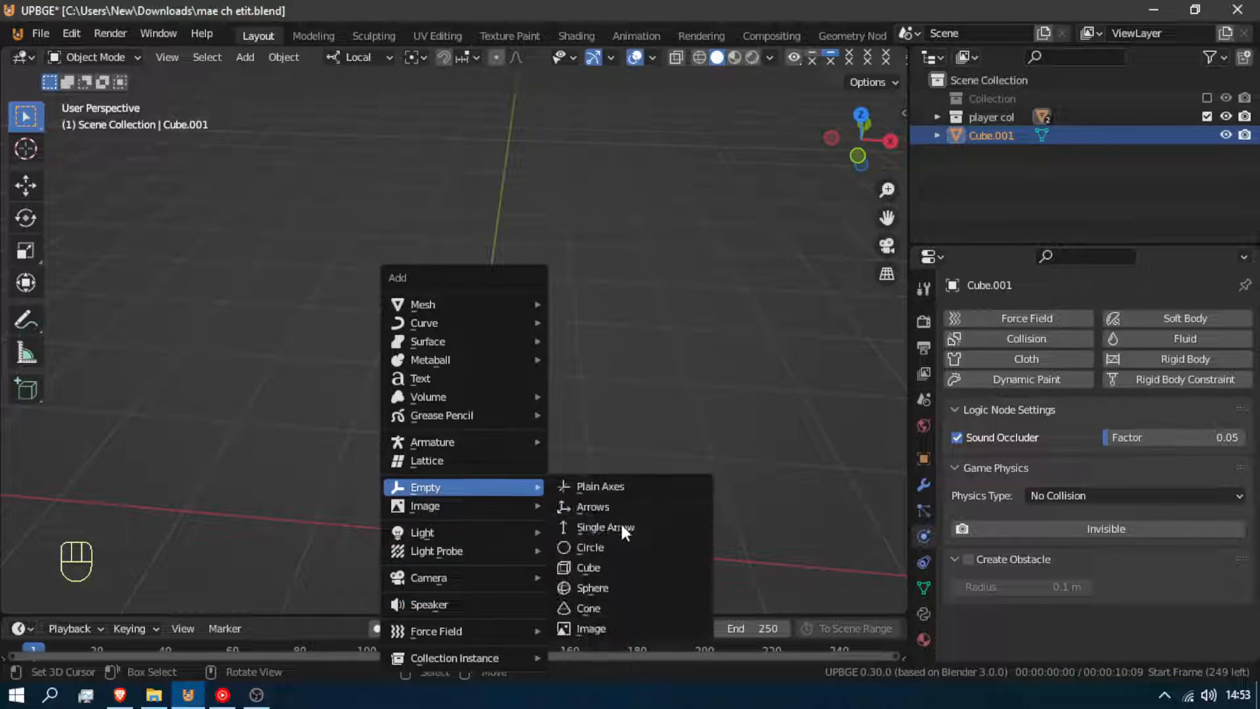
pyautogui.click(634, 591)
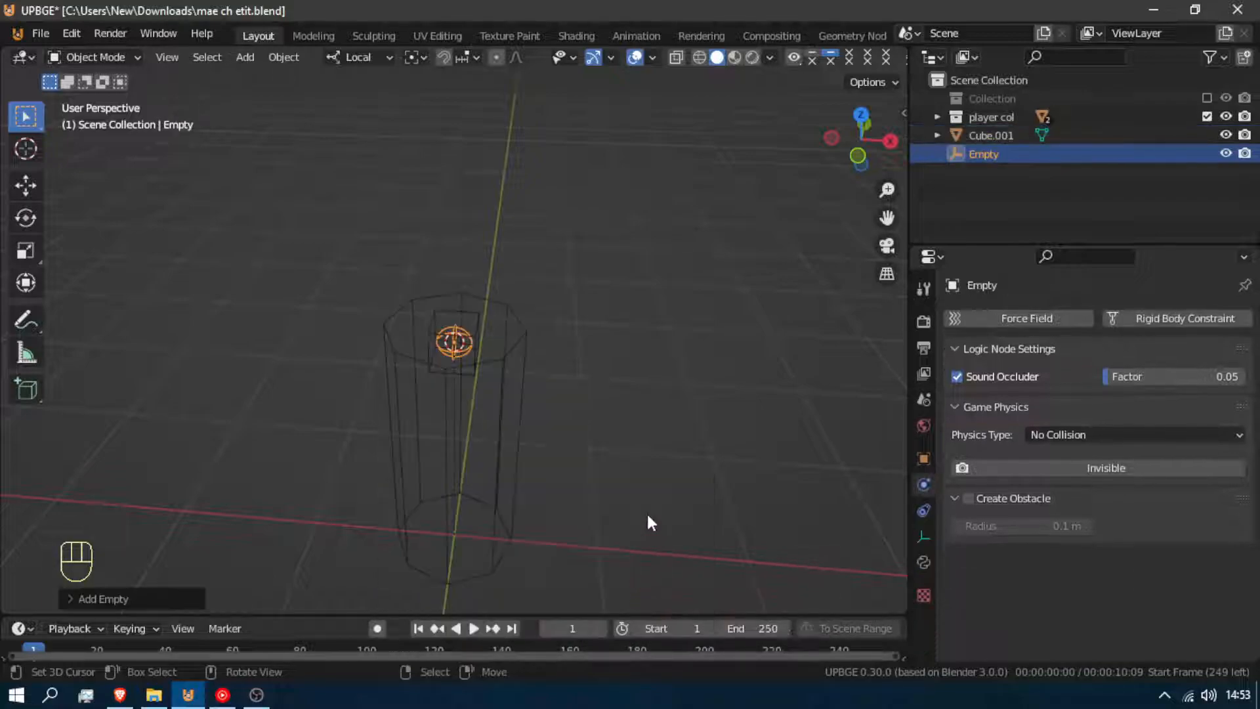
# Enlarge the sphere empty until it reaches slightly beyond the small cube's sides.
pyautogui.press('s')
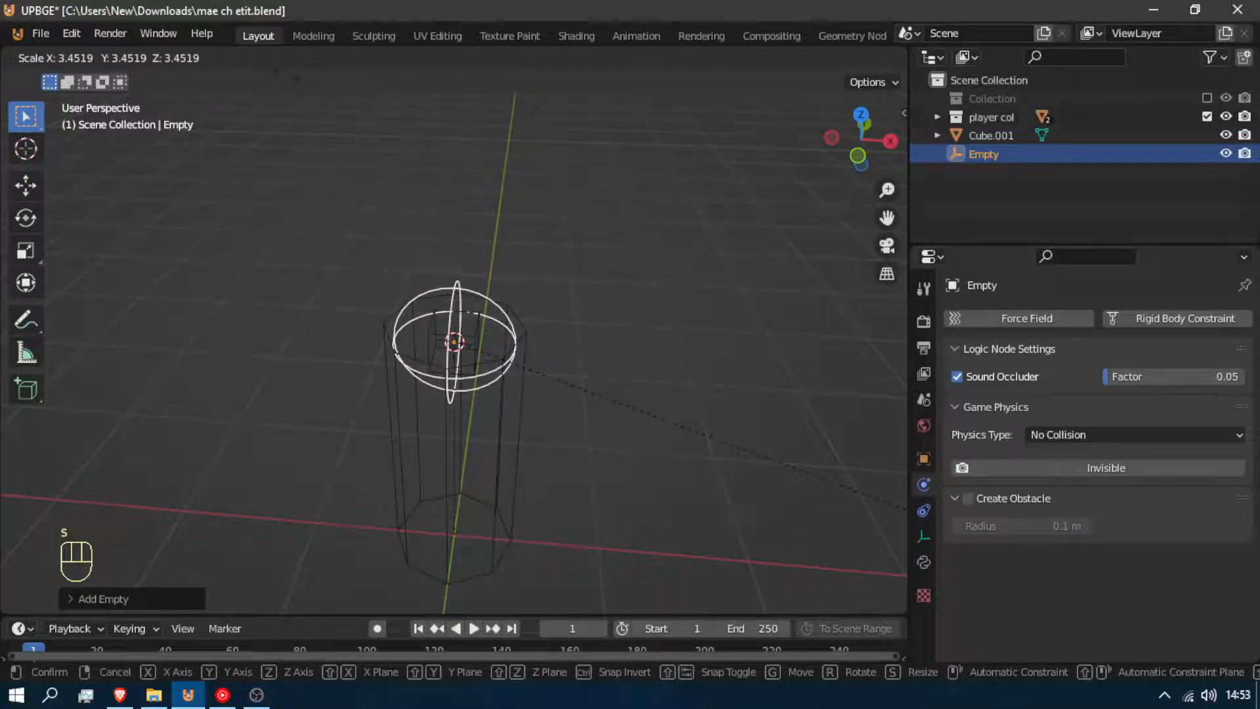
pyautogui.click(392, 387)
pyautogui.rightClick(410, 374)
pyautogui.press('f')
pyautogui.press('w')
pyautogui.hotkey('shift', 'f')
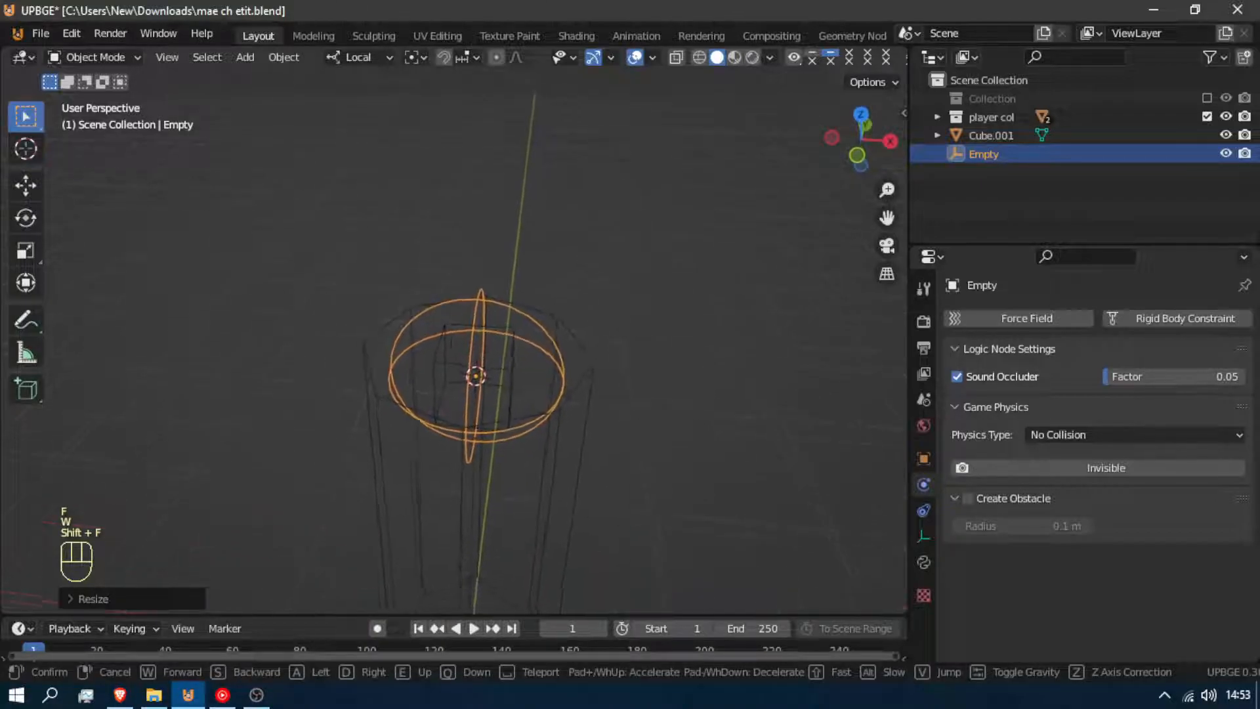
pyautogui.click(489, 349)
pyautogui.press('s')
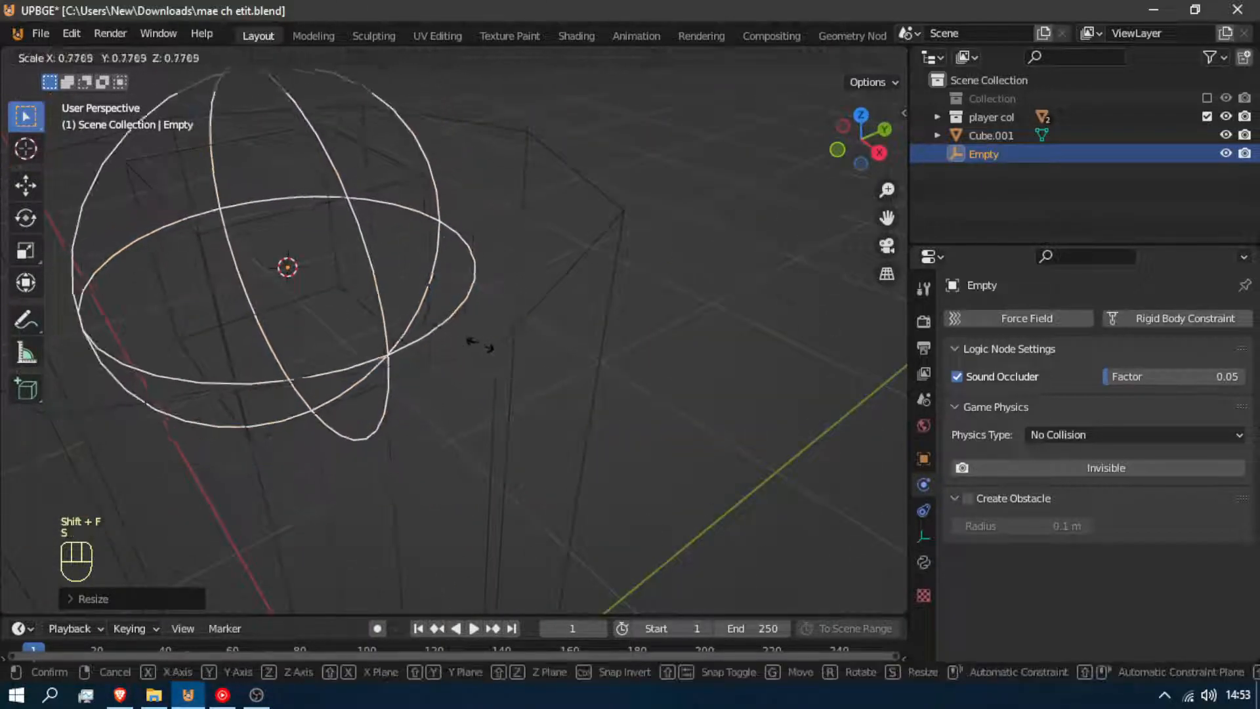
pyautogui.click(433, 324)
pyautogui.hotkey('shift', 'f')
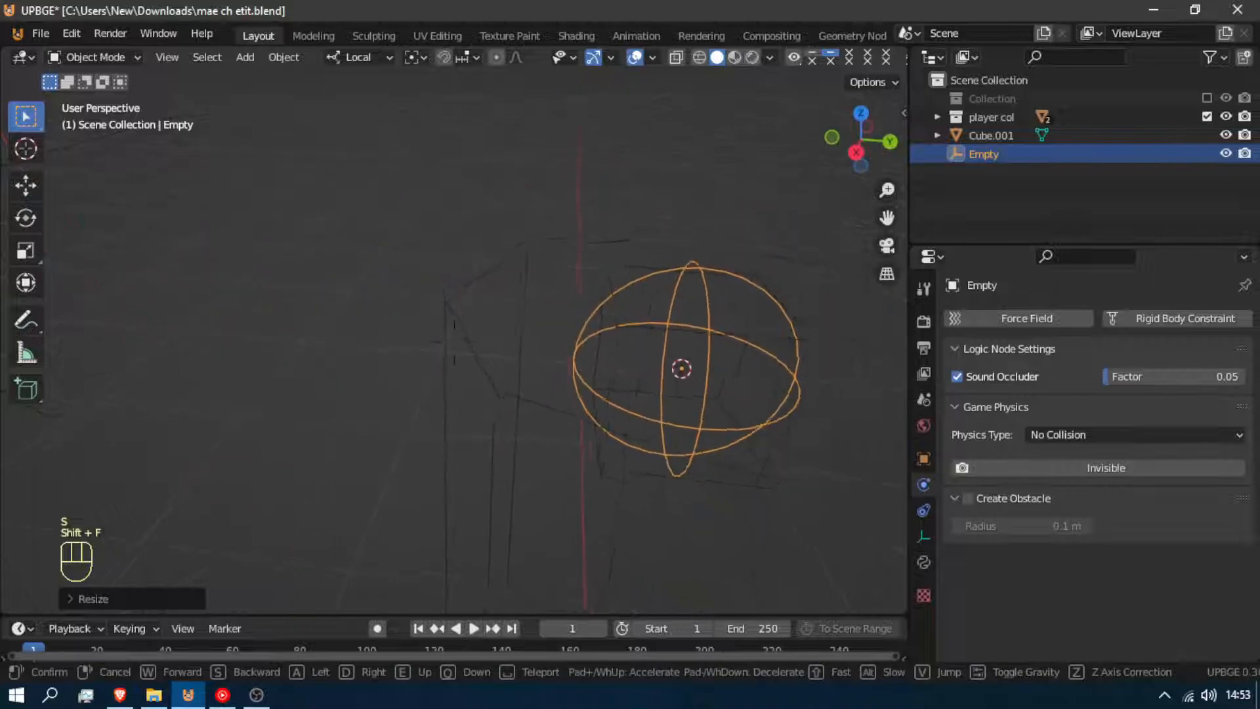
pyautogui.click(457, 349)
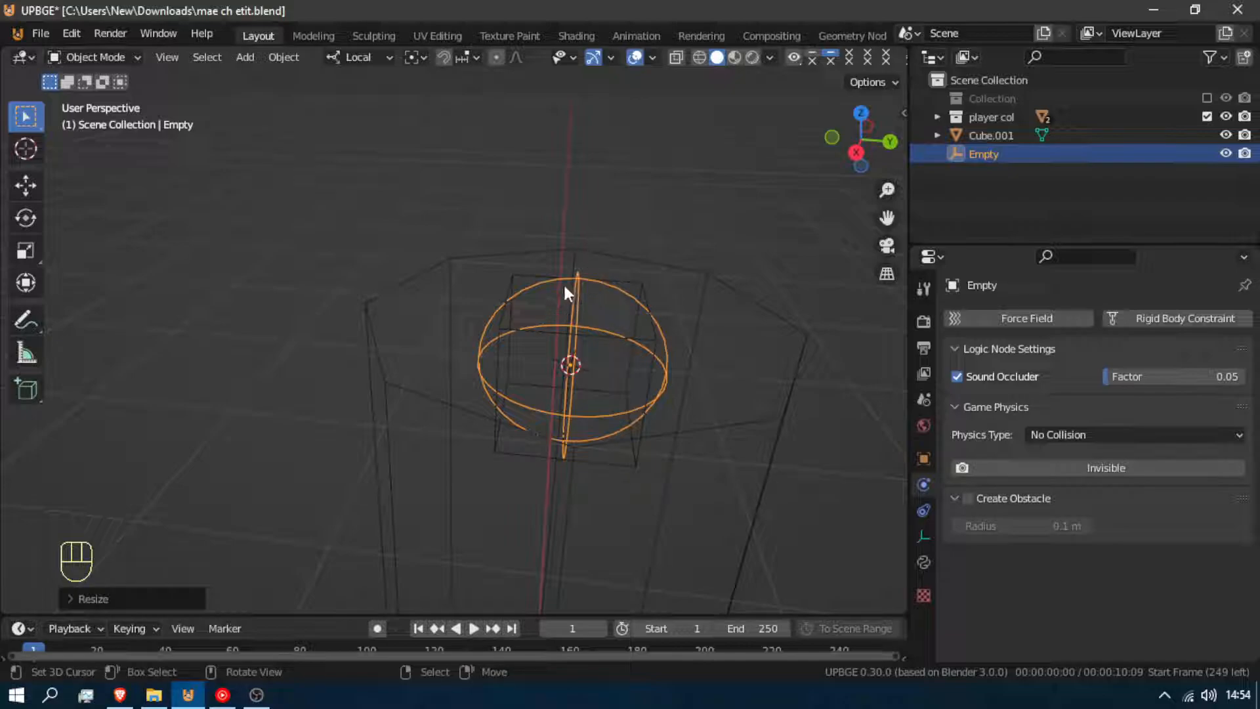
# Vertex-parent the sphere empty to the single vertex inside the small cube's mesh and return to Object Mode.
pyautogui.keyDown('shift'); pyautogui.click(636, 463); pyautogui.keyUp('shift')
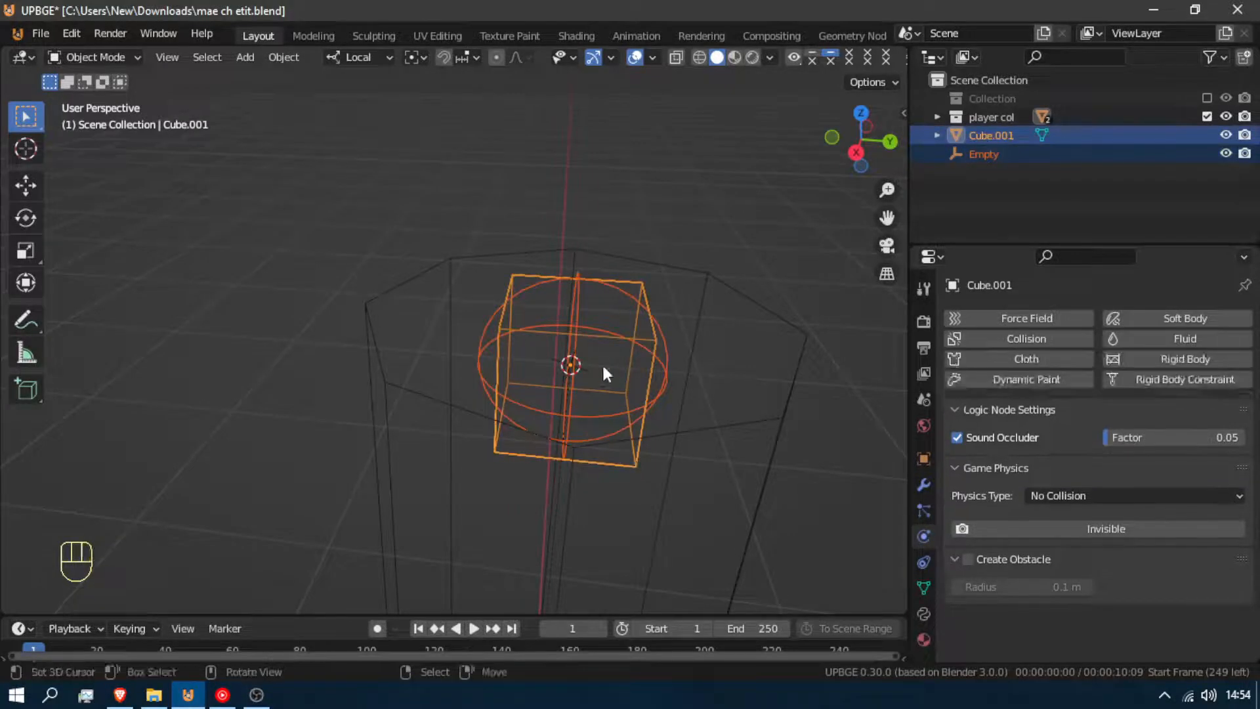
pyautogui.press('Tab')
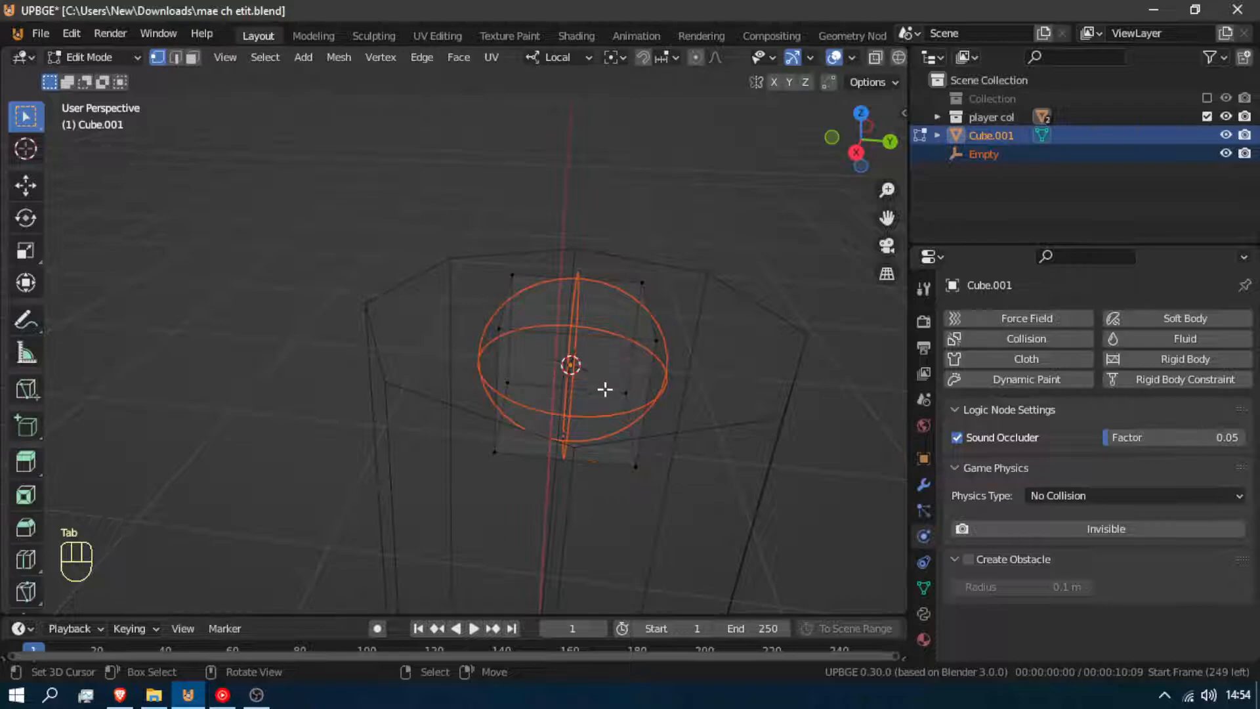
pyautogui.hotkey('ctrl', 'p')
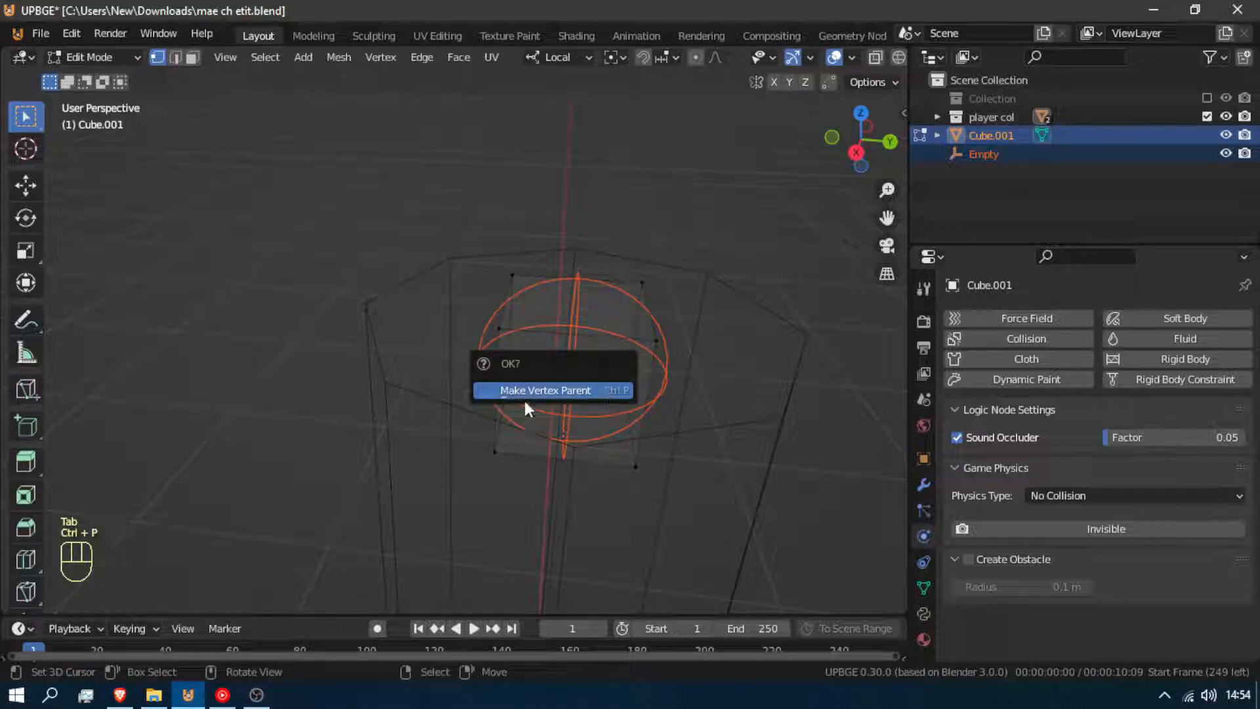
pyautogui.click(561, 392)
pyautogui.press('Tab')
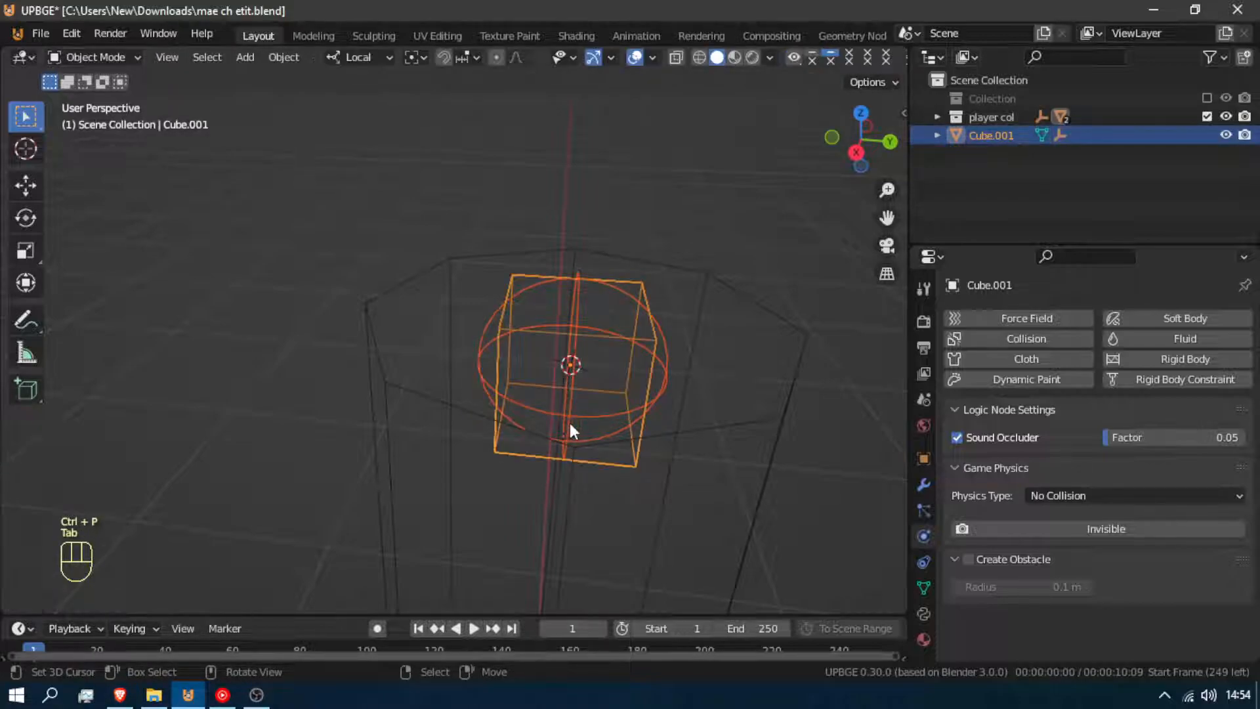
# Try scaling, rotating and moving the small cube to check that the sphere empty follows, cancelling each transform.
pyautogui.press('s')
pyautogui.press('z')
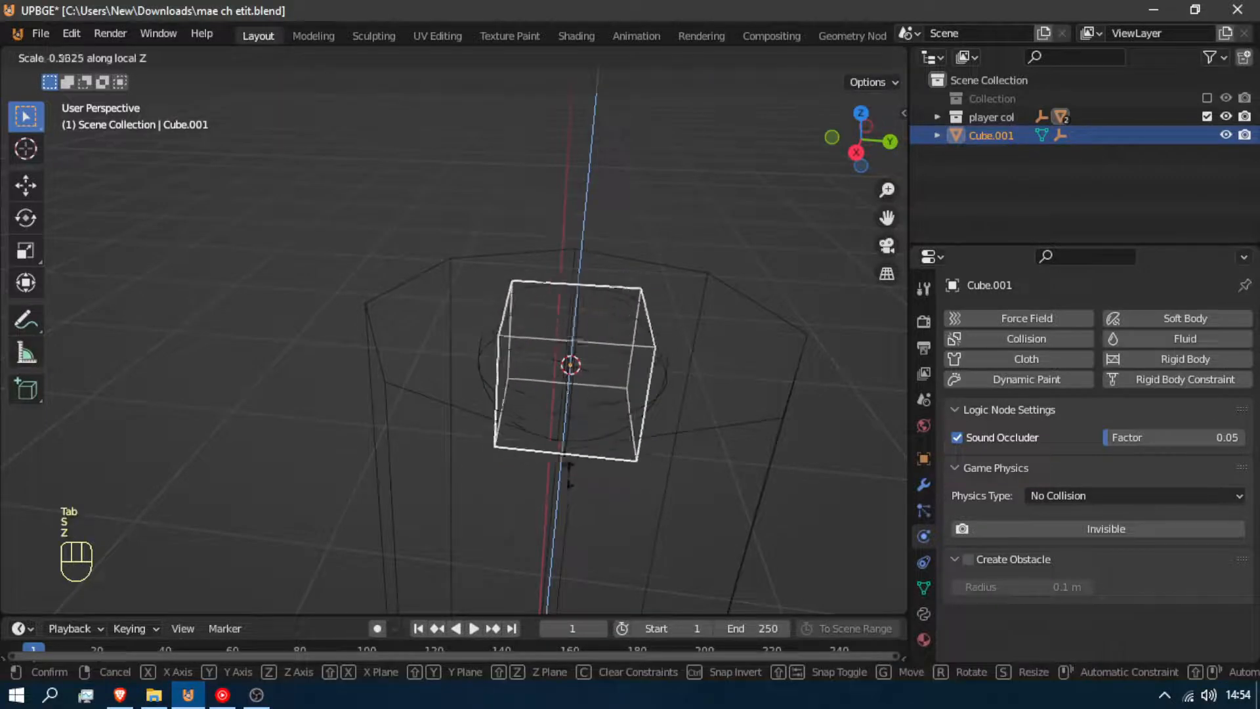
pyautogui.rightClick(568, 487)
pyautogui.press('s')
pyautogui.rightClick(550, 463)
pyautogui.press('r')
pyautogui.press('z')
pyautogui.rightClick(736, 576)
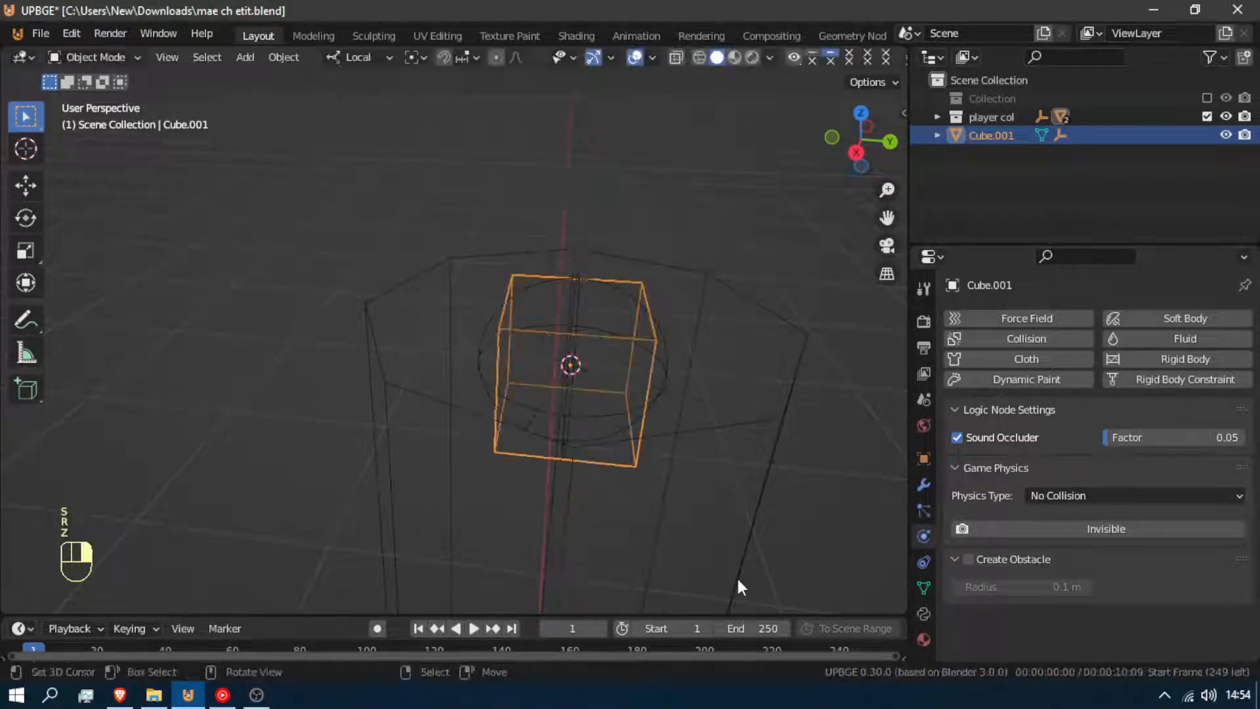
pyautogui.press('g')
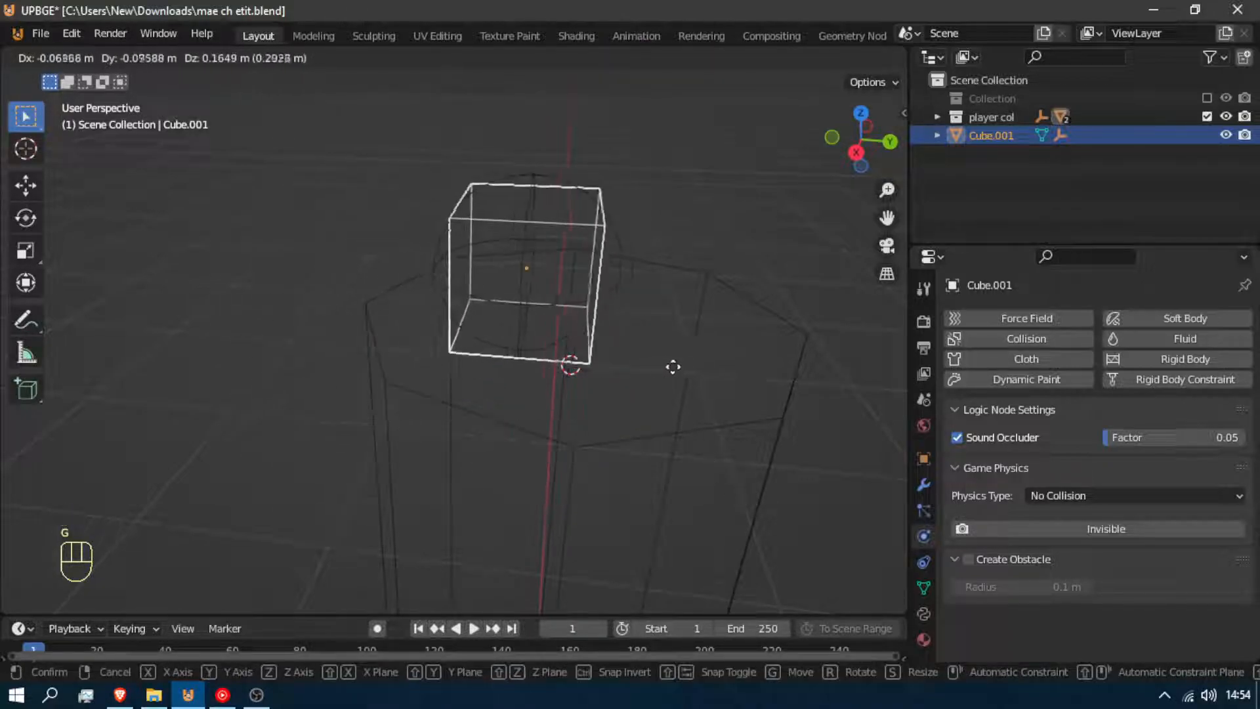
pyautogui.rightClick(757, 428)
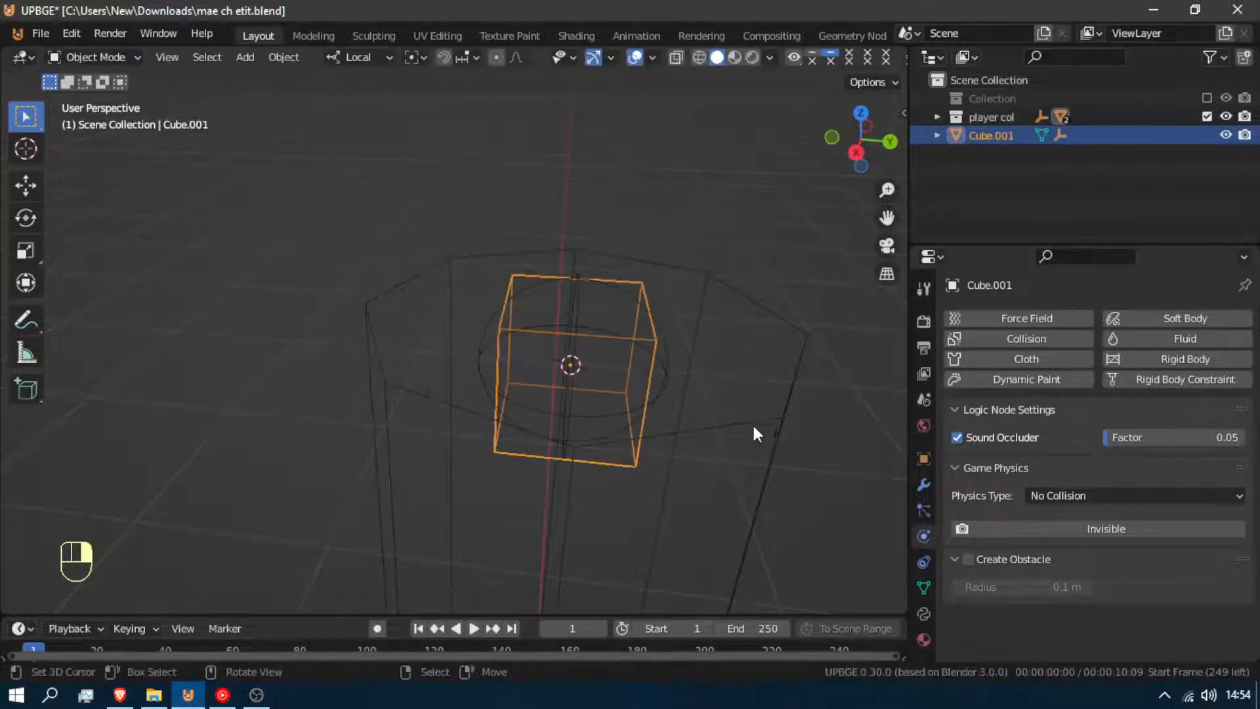
# Try a free rotation of the sphere empty inside the small cube and cancel it.
pyautogui.click(661, 364)
pyautogui.press('r')
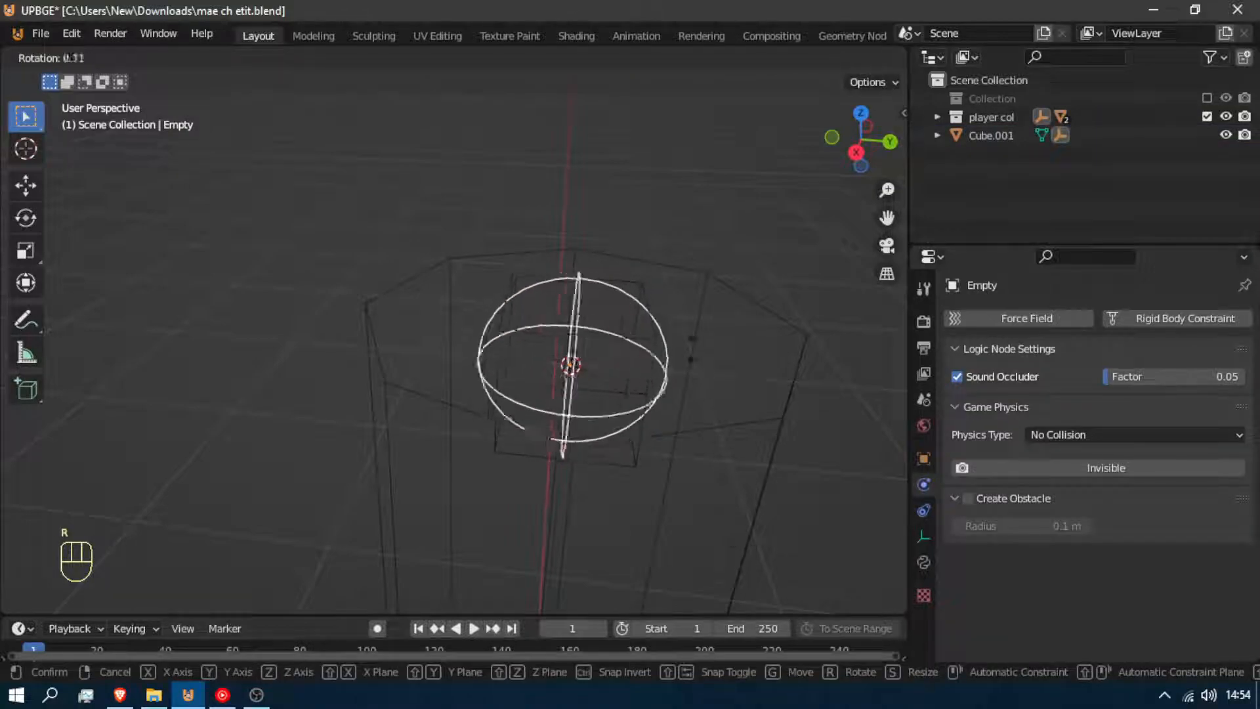
pyautogui.rightClick(671, 530)
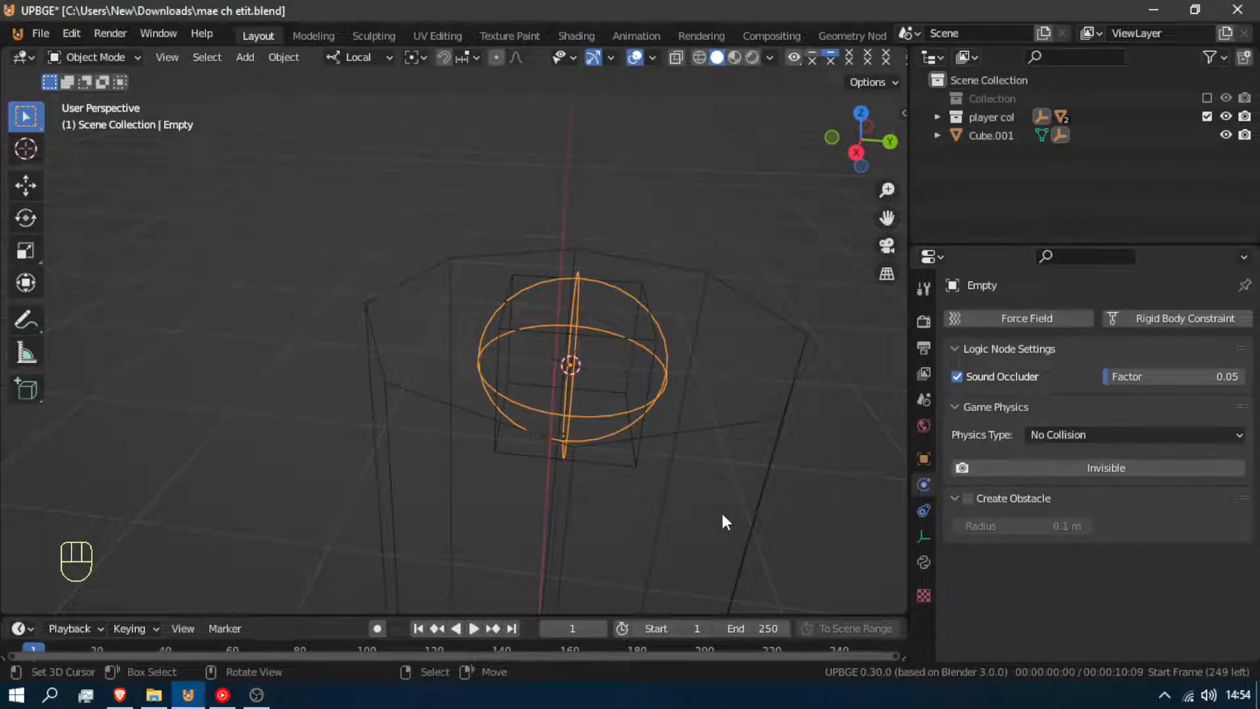
# Try rotating the player collision mesh about its local Z axis to check how its children follow, cancelling each rotation.
pyautogui.click(773, 431)
pyautogui.press('r')
pyautogui.press('z')
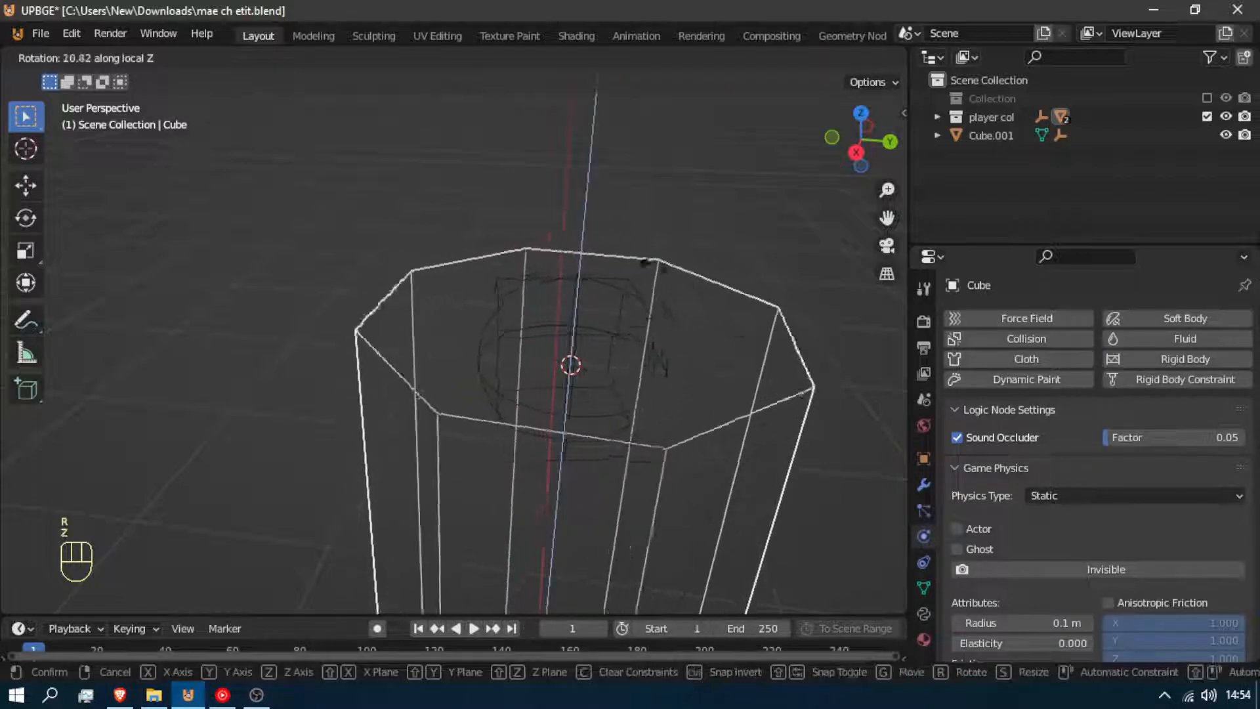
pyautogui.click(299, 345)
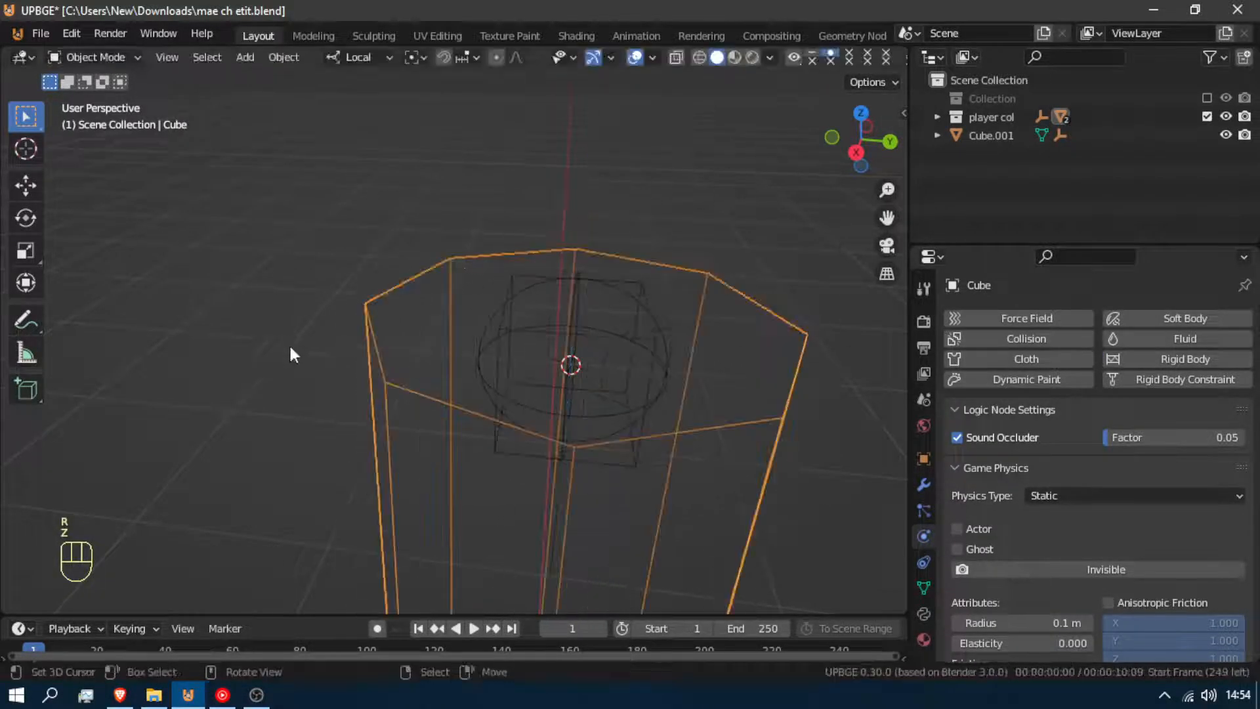
pyautogui.press('r')
pyautogui.press('z')
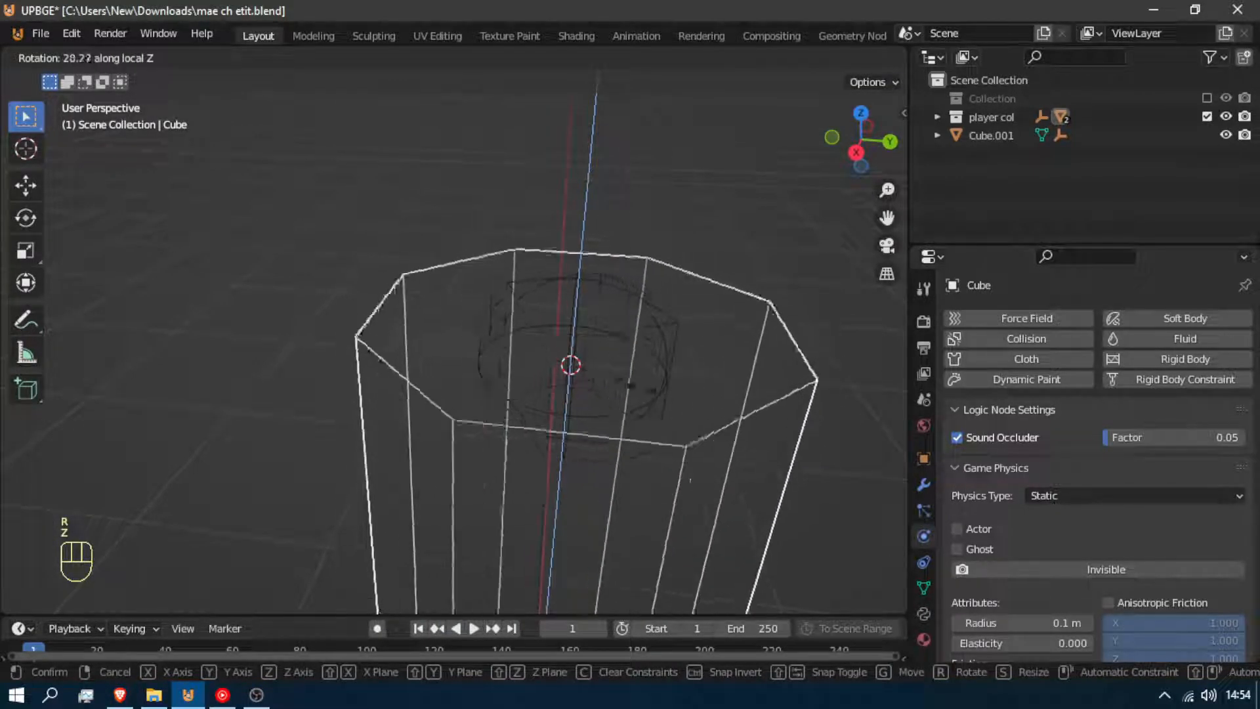
pyautogui.click(560, 538)
# Try rotating the sphere empty about its local Z axis and cancel the rotation.
pyautogui.click(477, 362)
pyautogui.press('r')
pyautogui.press('z')
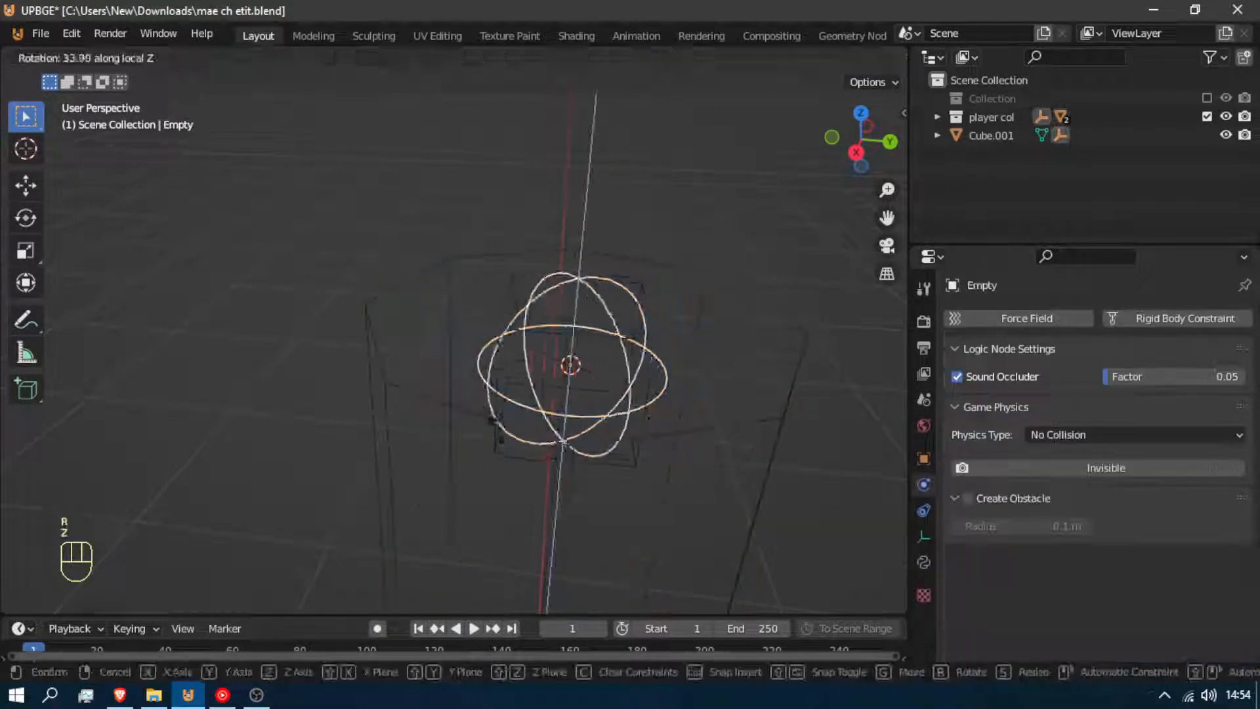
pyautogui.click(624, 538)
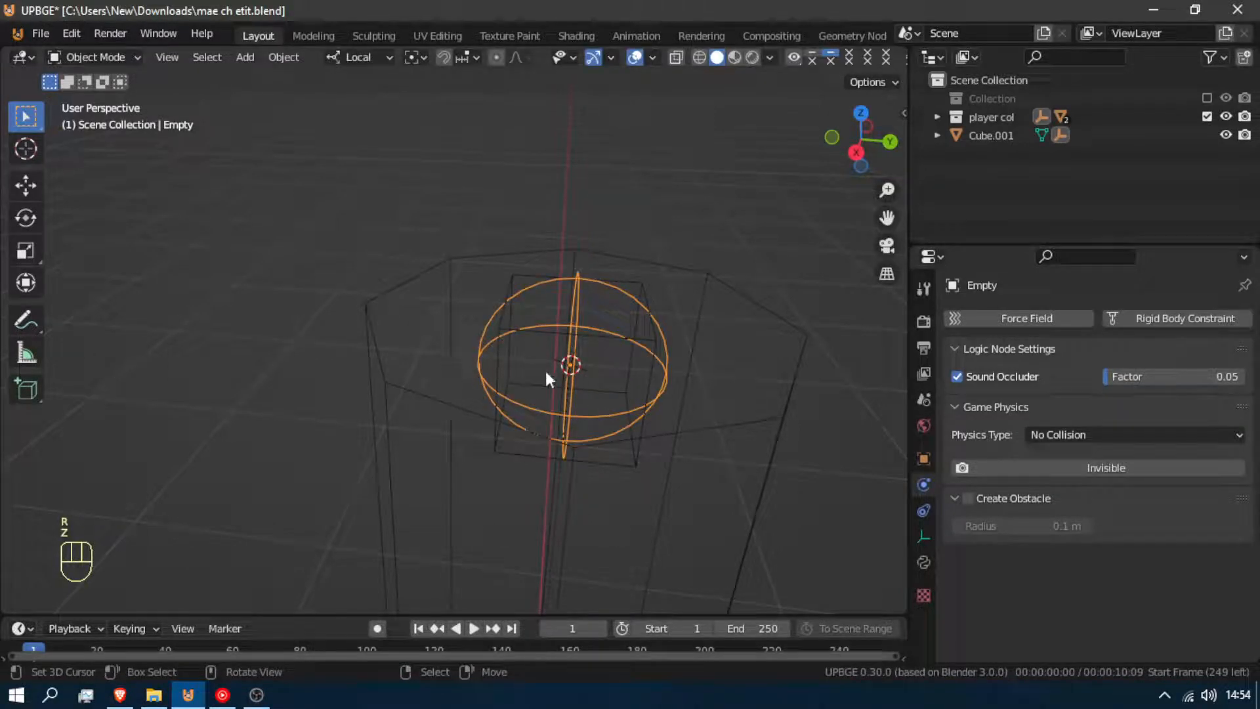
# Add a camera at the 3D cursor in the sphere empty's centre, aligned with the back orthographic view.
pyautogui.press('ctrl+KP_1')
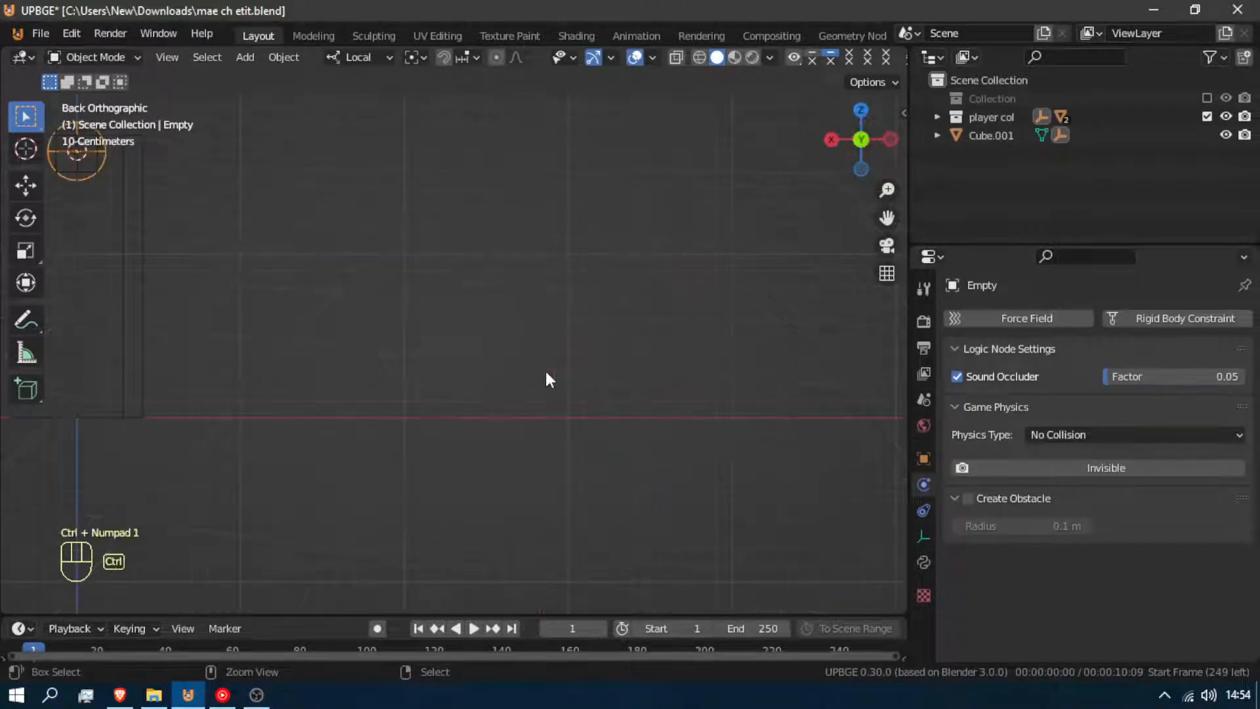
pyautogui.keyDown('shift'); pyautogui.moveTo(671, 363); pyautogui.dragTo(105, 584, button='middle'); pyautogui.keyUp('shift')
pyautogui.hotkey('shift', 'a')
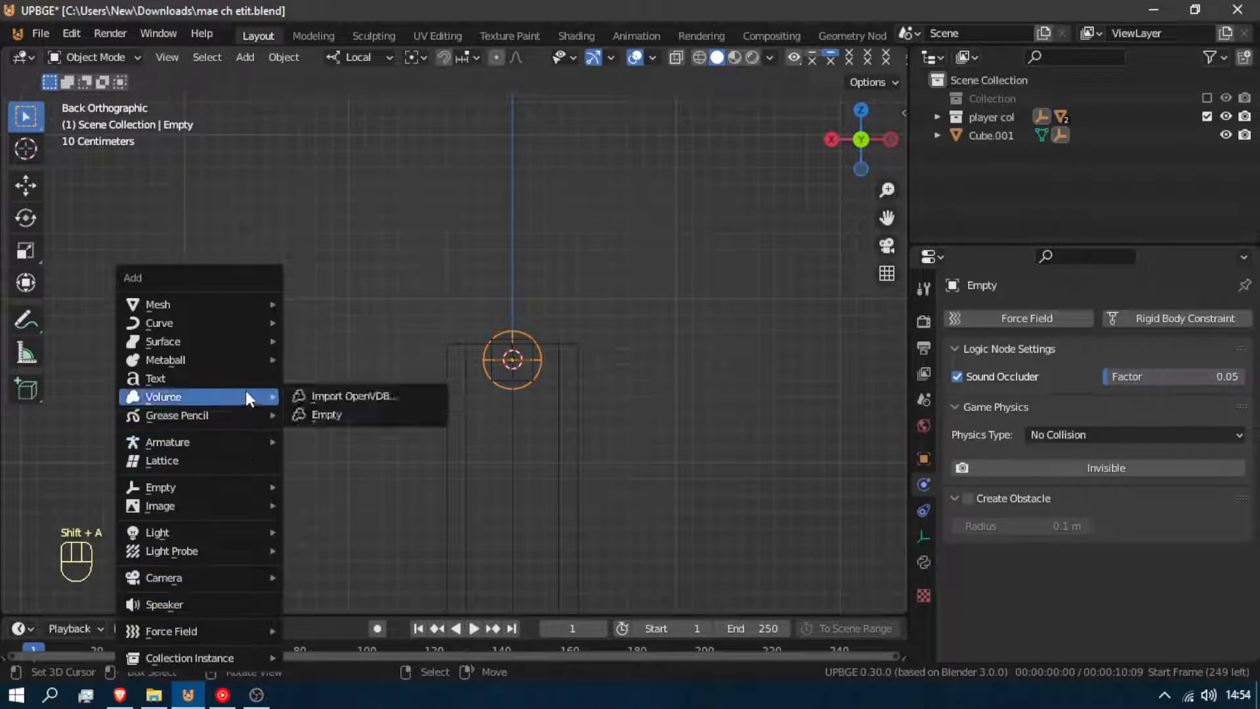
pyautogui.moveTo(189, 576)
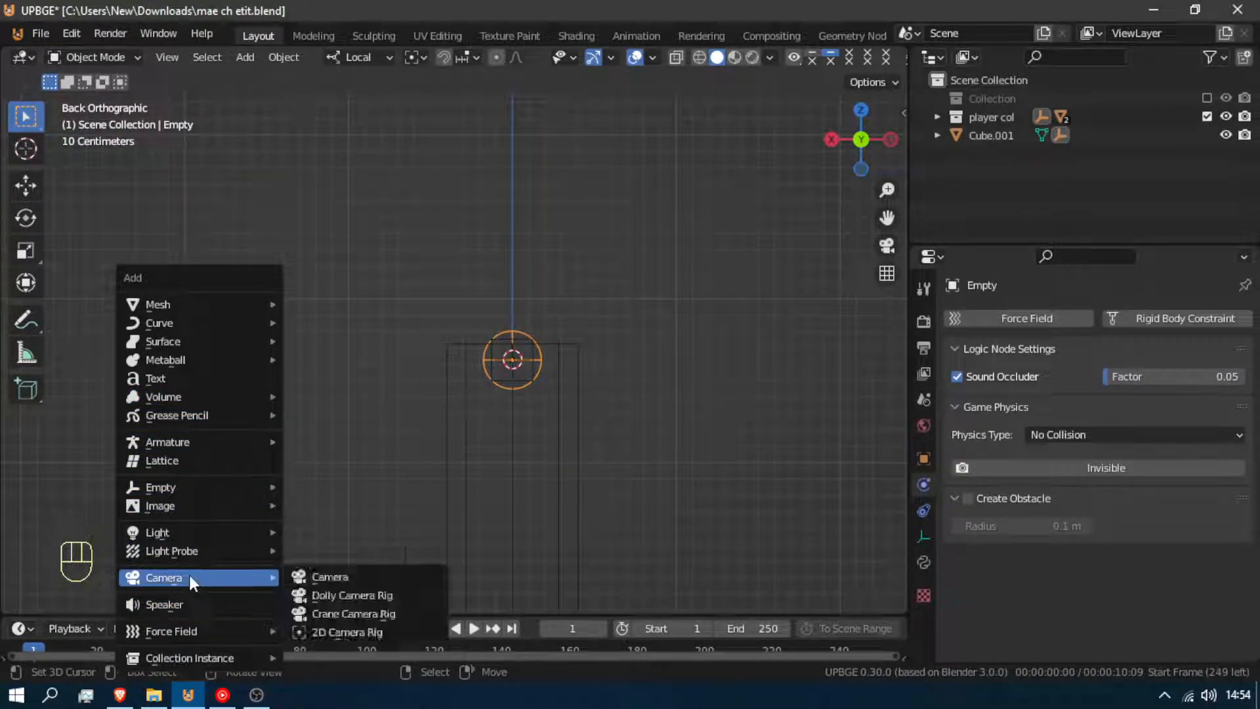
pyautogui.click(312, 576)
# Scale the new camera down so that it fits within the top of the player collision mesh.
pyautogui.moveTo(290, 566); pyautogui.dragTo(695, 303, button='middle')
pyautogui.press('s')
pyautogui.click(589, 317)
pyautogui.press('s')
pyautogui.click(619, 360)
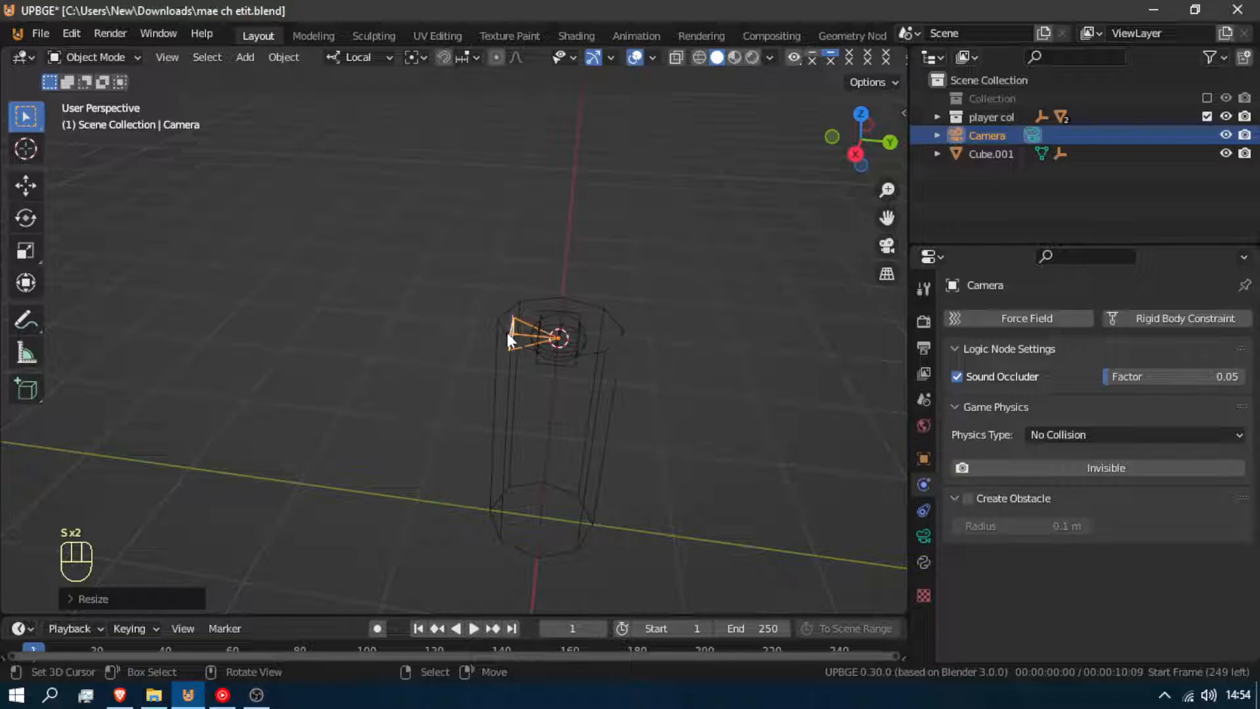
pyautogui.moveTo(510, 330); pyautogui.dragTo(531, 334)
pyautogui.scroll(5, 593, 322)
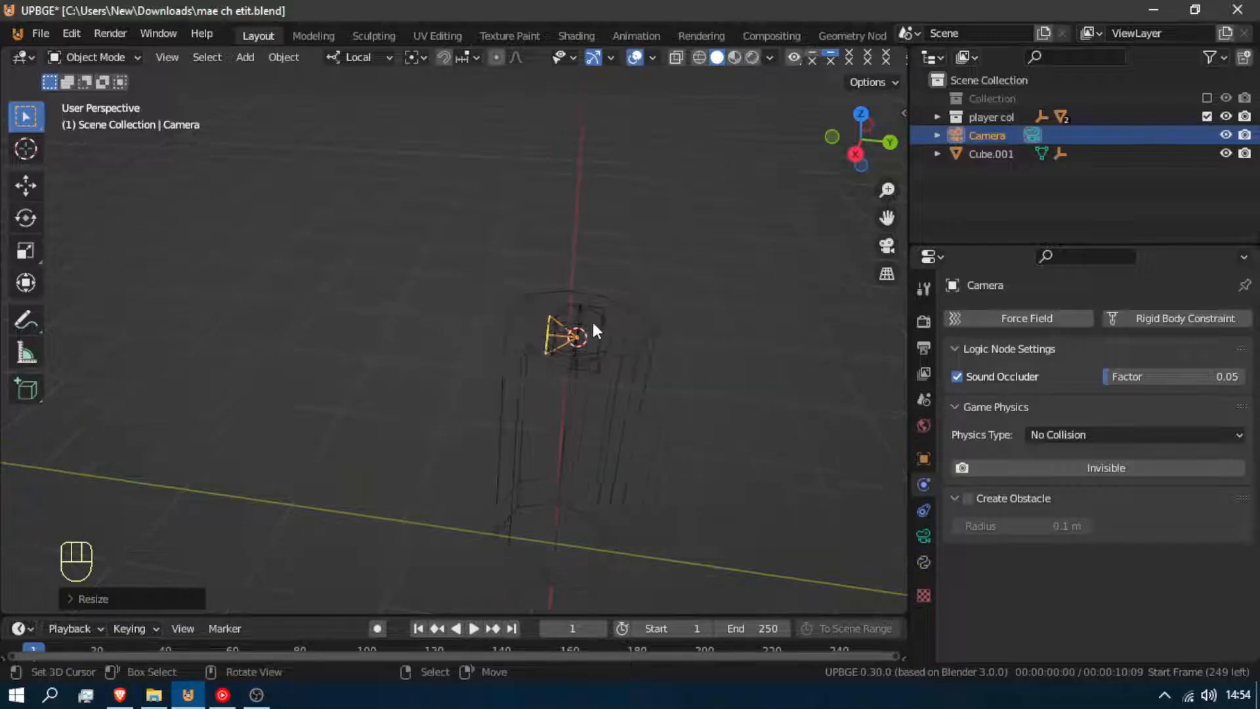
pyautogui.hotkey('shift', 'f')
pyautogui.press('Return')
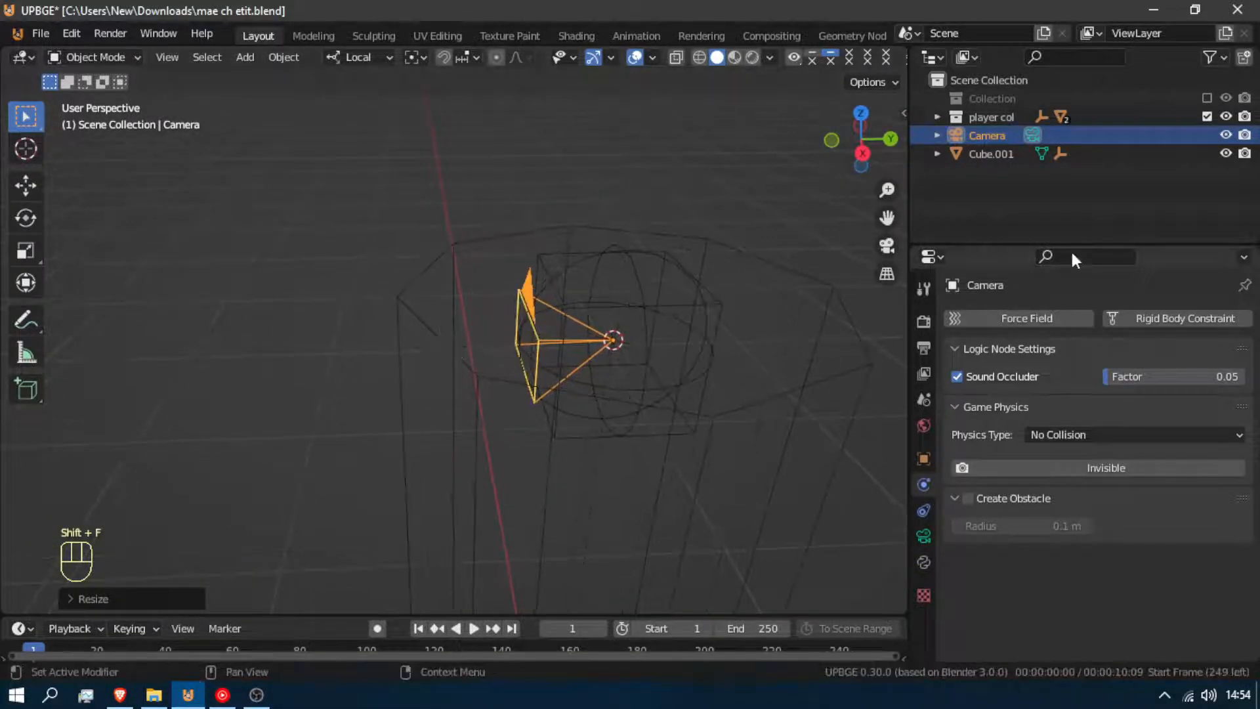
# Set the camera's focal length to 35 mm.
pyautogui.click(923, 536)
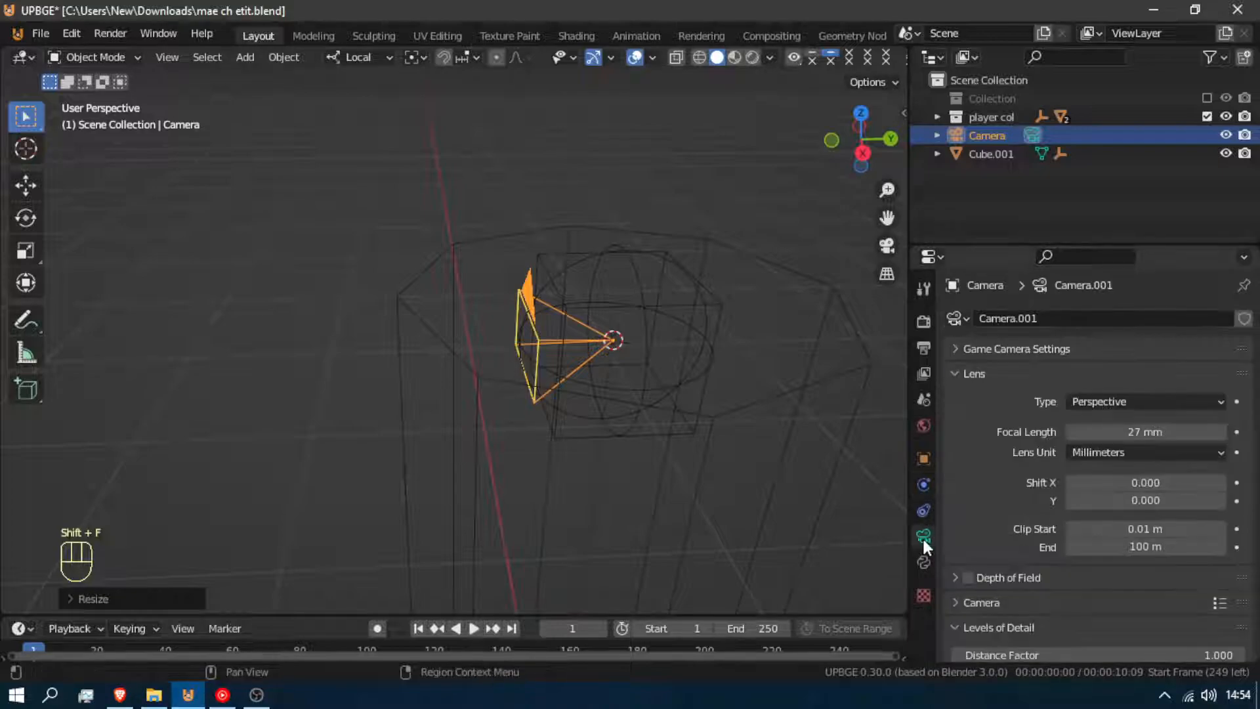
pyautogui.click(1124, 431)
pyautogui.write('35')
pyautogui.press('Return')
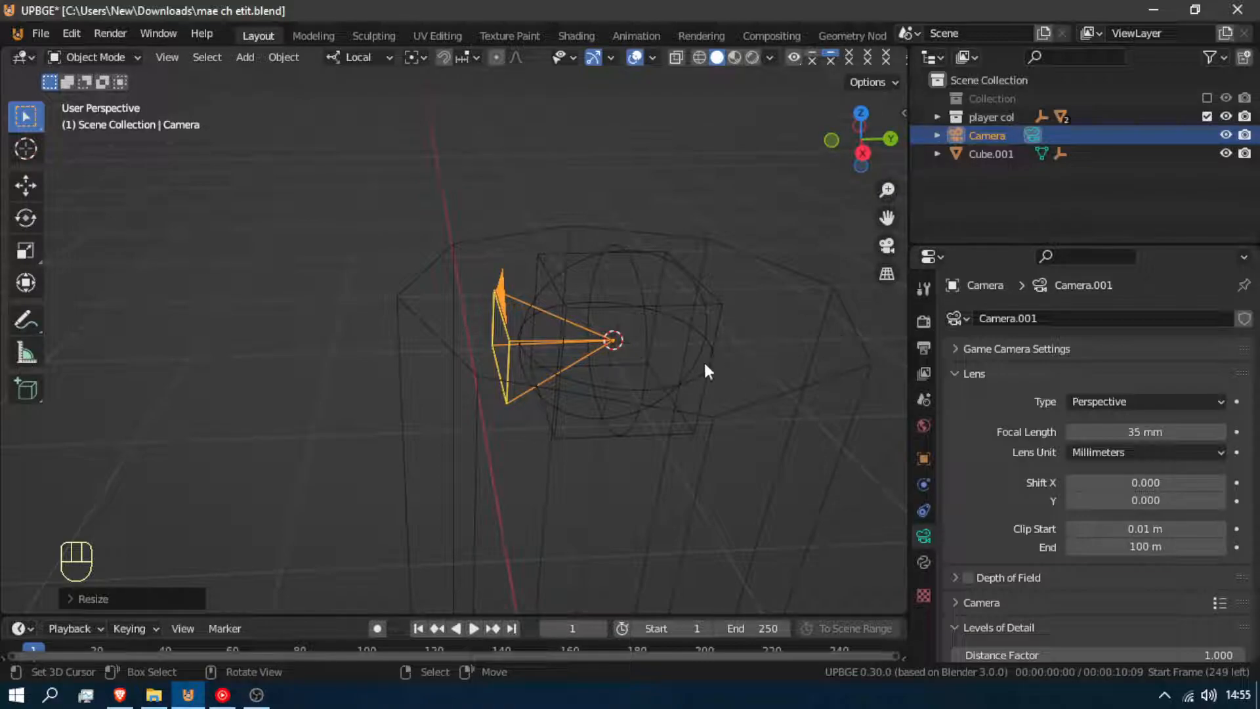
# Move the camera forward along its local Z axis to the sphere empty's edge and scale it to about half size.
pyautogui.keyDown('shift'); pyautogui.rightClick(761, 364); pyautogui.keyUp('shift')
pyautogui.press('g')
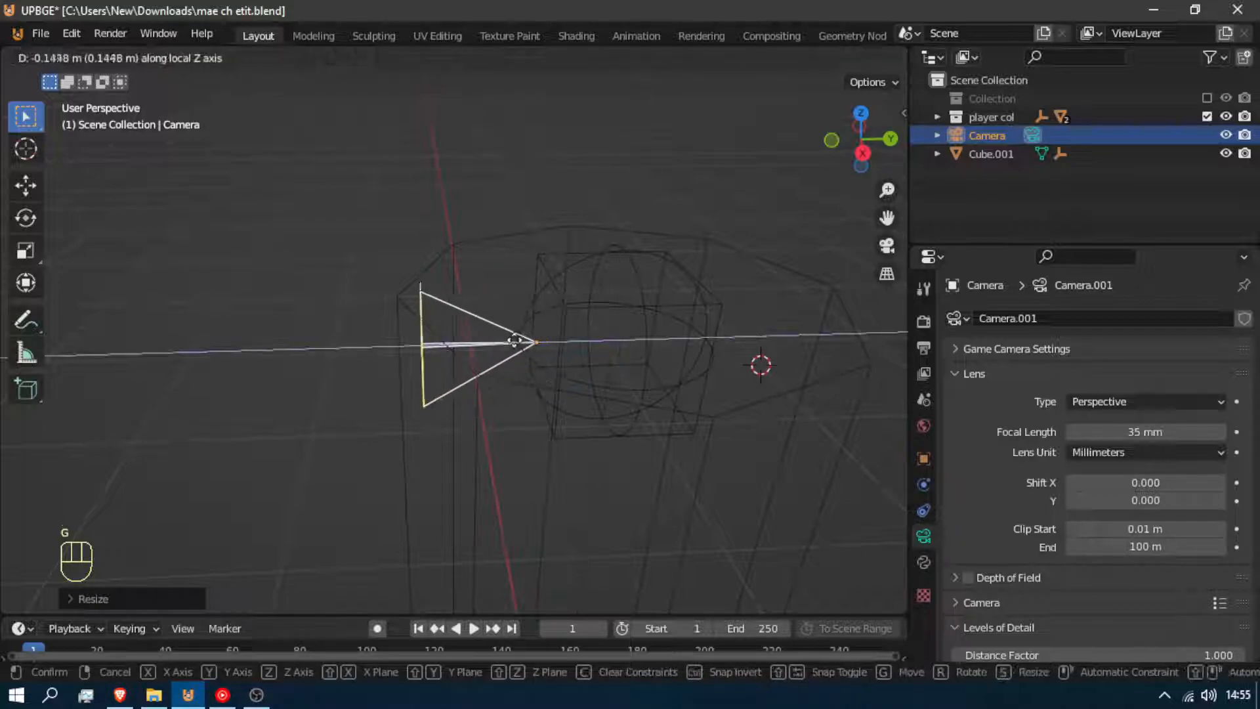
pyautogui.click(504, 367)
pyautogui.press('s')
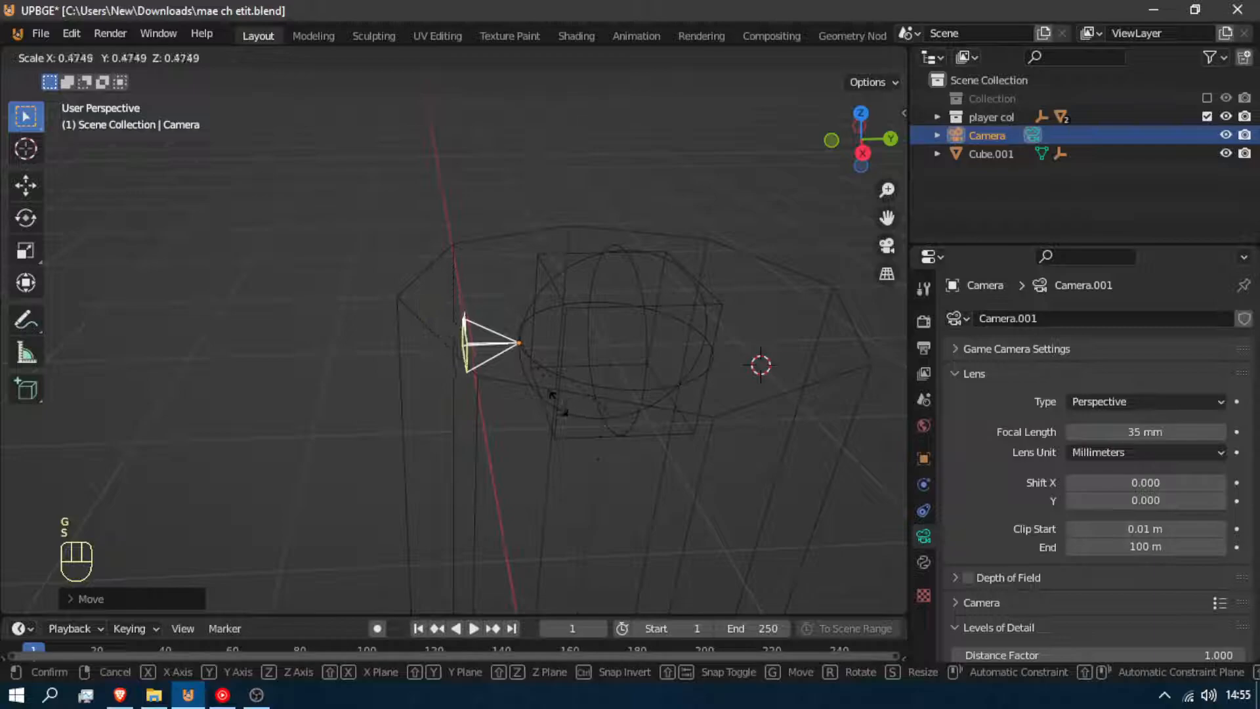
pyautogui.click(531, 348)
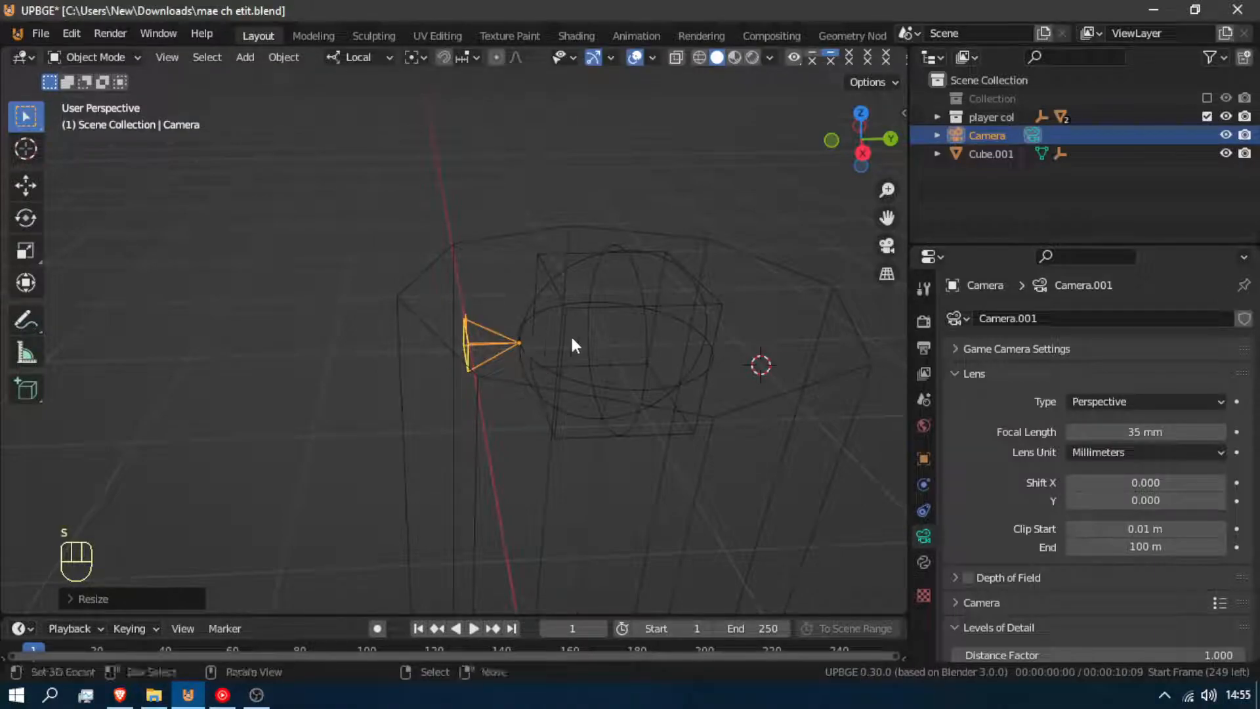
# Parent the camera to the sphere empty using the Object parent type.
pyautogui.press('KP_3')
pyautogui.scroll(2, 570, 334)
pyautogui.keyDown('shift'); pyautogui.moveTo(483, 171); pyautogui.dragTo(467, 431, button='middle'); pyautogui.keyUp('shift')
pyautogui.scroll(6, 467, 431)
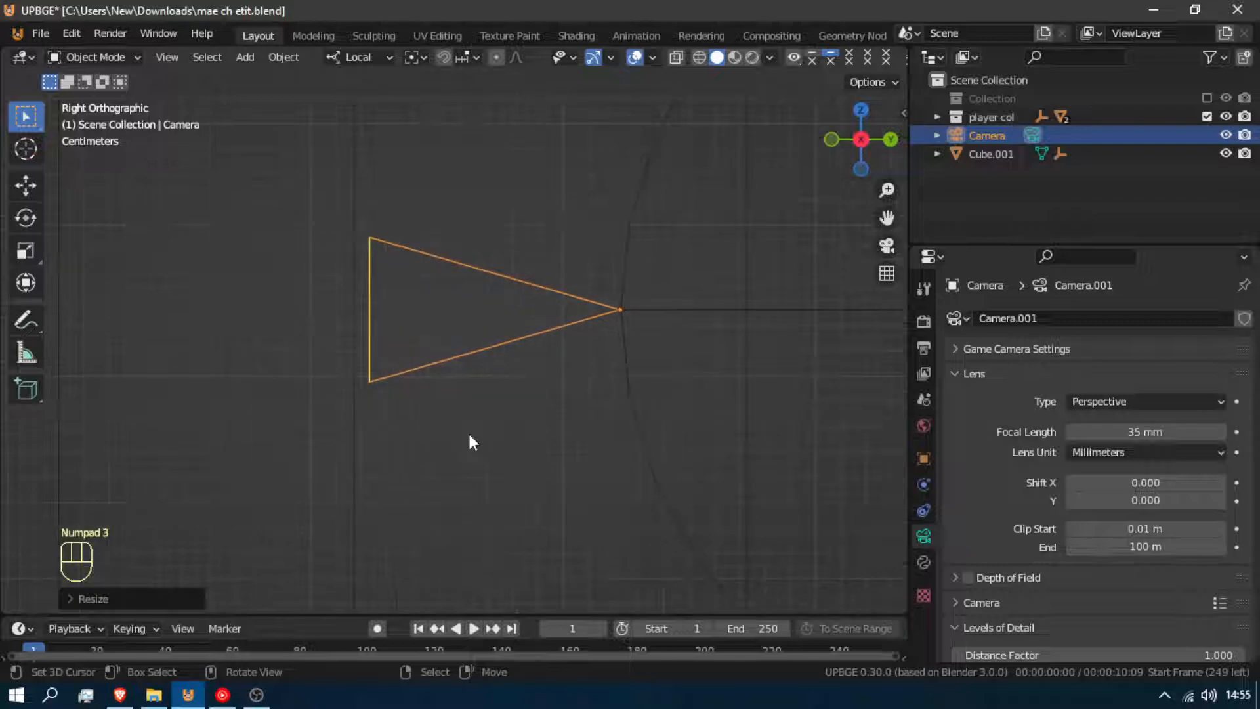
pyautogui.keyDown('shift'); pyautogui.click(634, 200); pyautogui.keyUp('shift')
pyautogui.hotkey('ctrl', 'p')
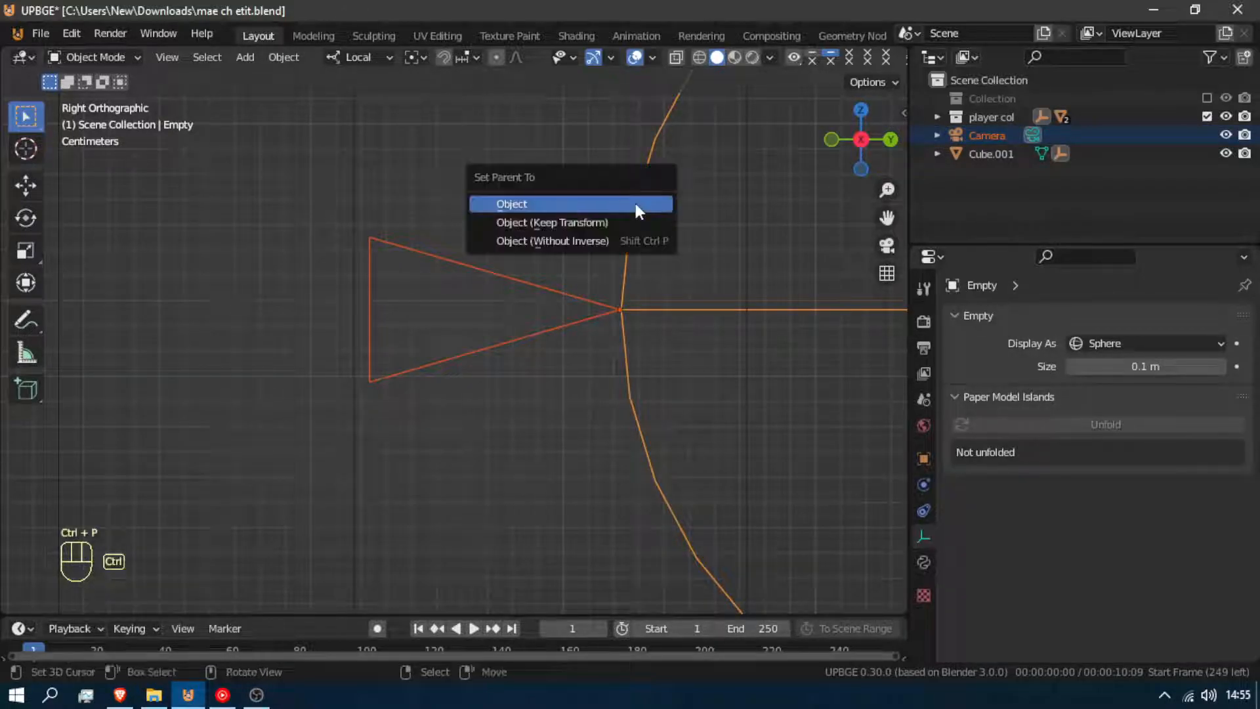
pyautogui.click(636, 203)
# Test-rotate the sphere empty, freely and around its local Z axis, to check how the parented camera follows.
pyautogui.press('Tab')
pyautogui.press('r')
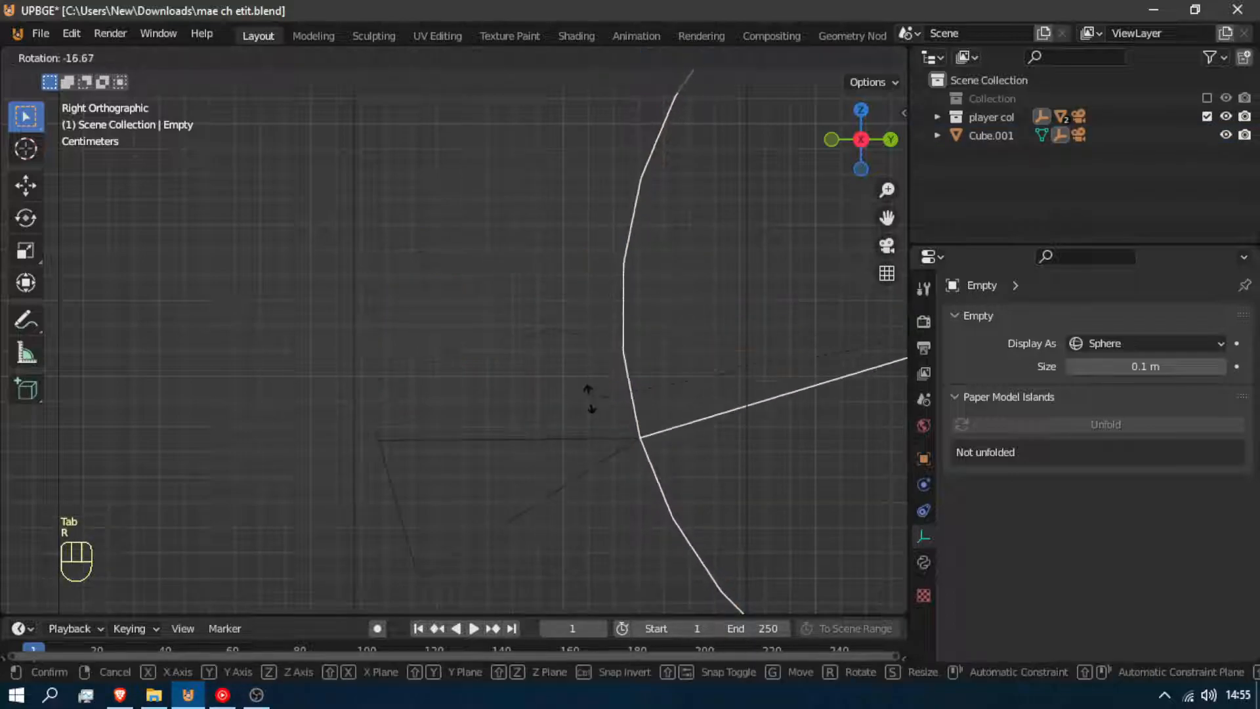
pyautogui.click(624, 112)
pyautogui.scroll(-5, 617, 138)
pyautogui.press('r')
pyautogui.press('r')
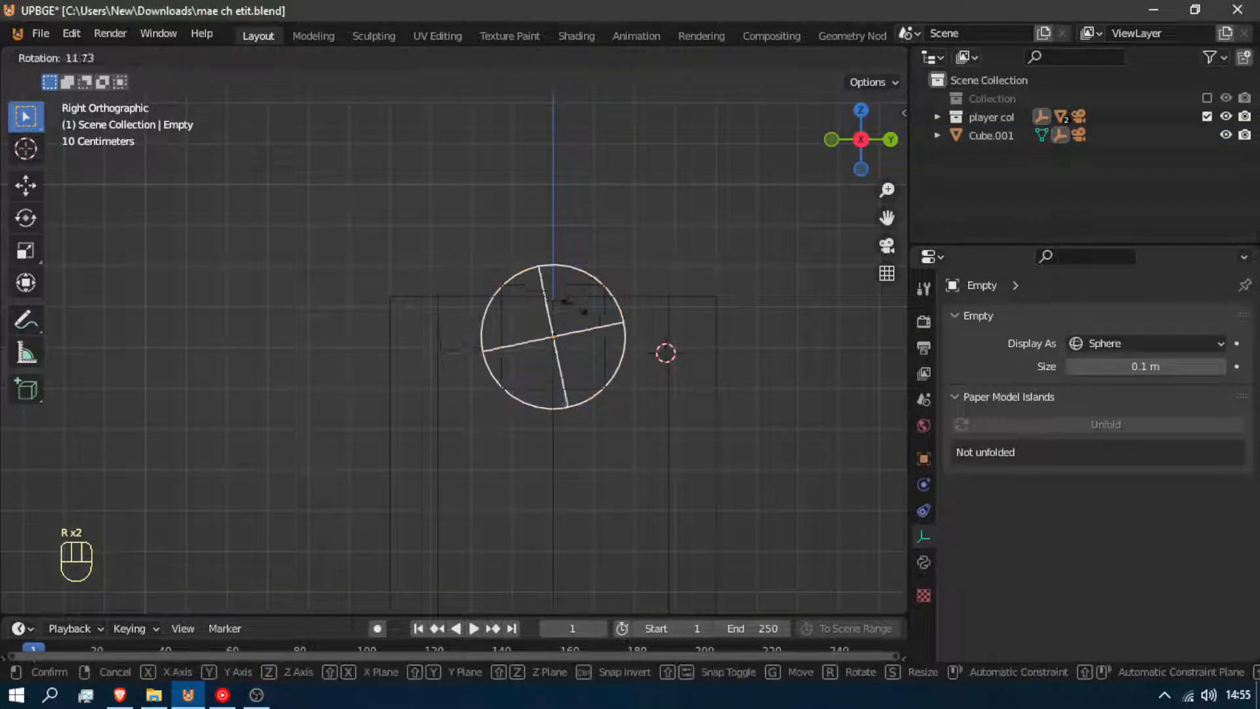
pyautogui.press('r')
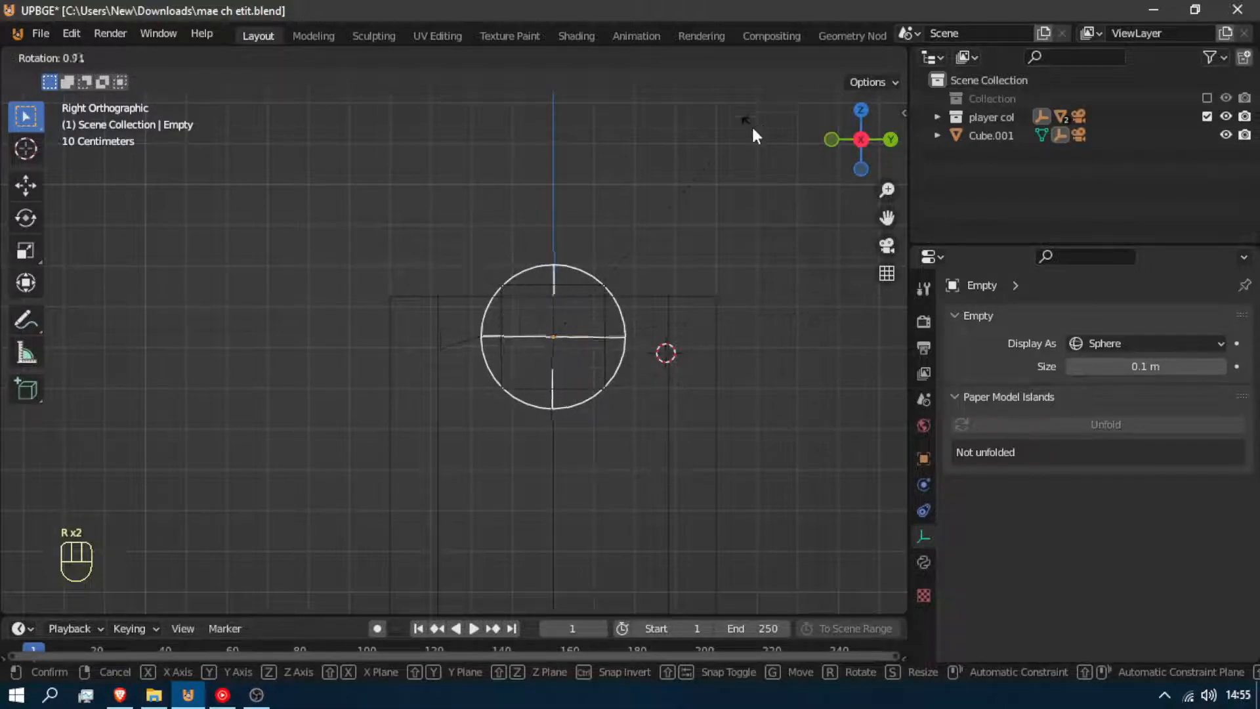
pyautogui.press('z')
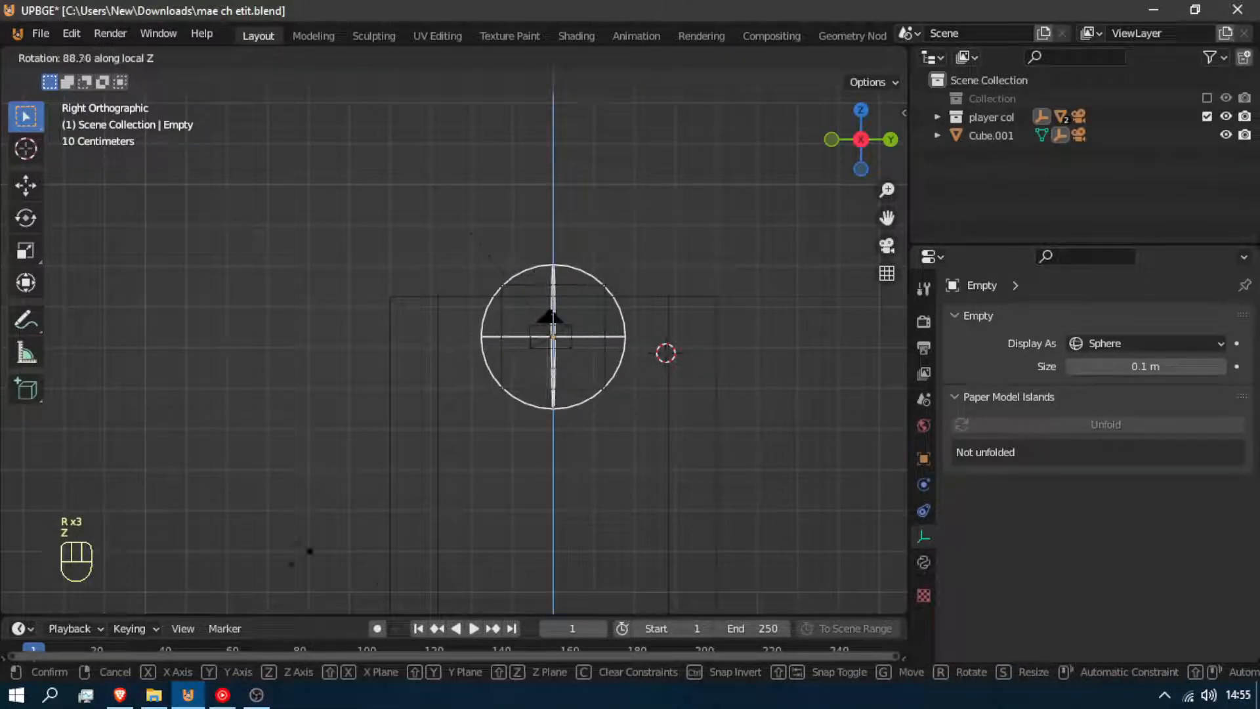
pyautogui.rightClick(754, 183)
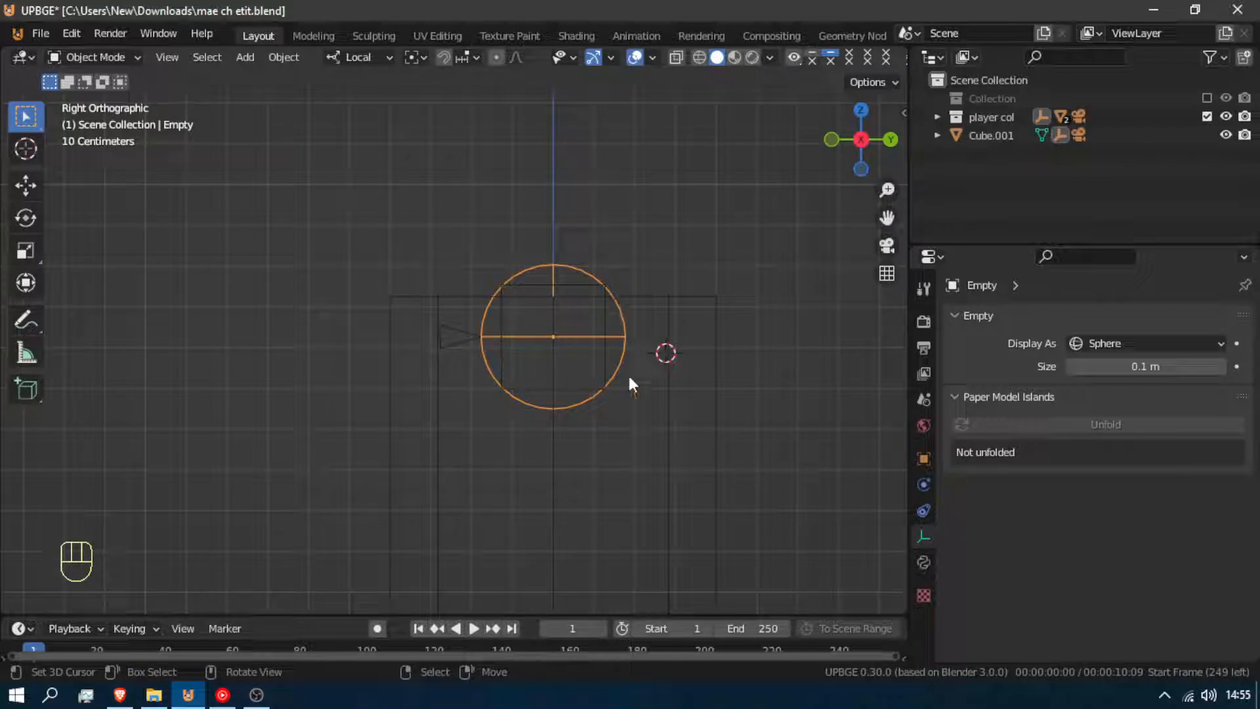
# Test-scale the player collision mesh along its local Z axis to check how the sphere empty and camera follow.
pyautogui.press('Tab')
pyautogui.click(722, 320)
pyautogui.press('s')
pyautogui.press('z')
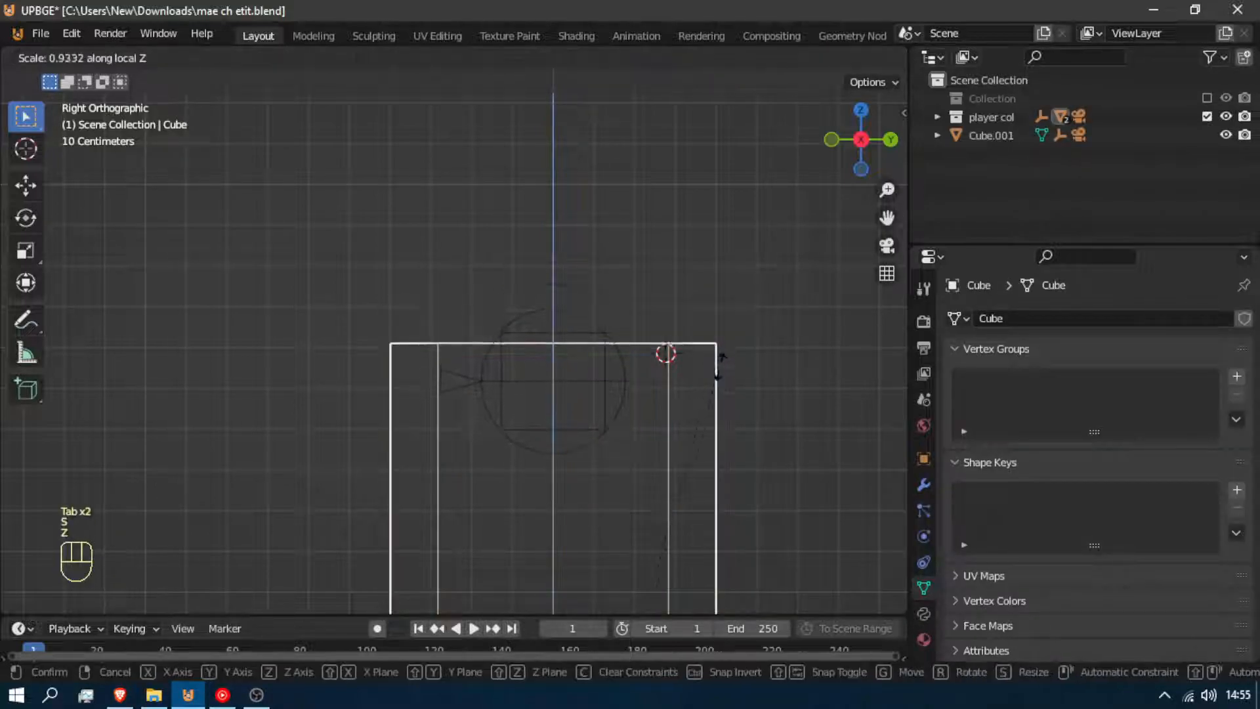
pyautogui.rightClick(693, 251)
# Snap the 3D cursor to the origin of the selected player collision mesh.
pyautogui.hotkey('shift', 'f')
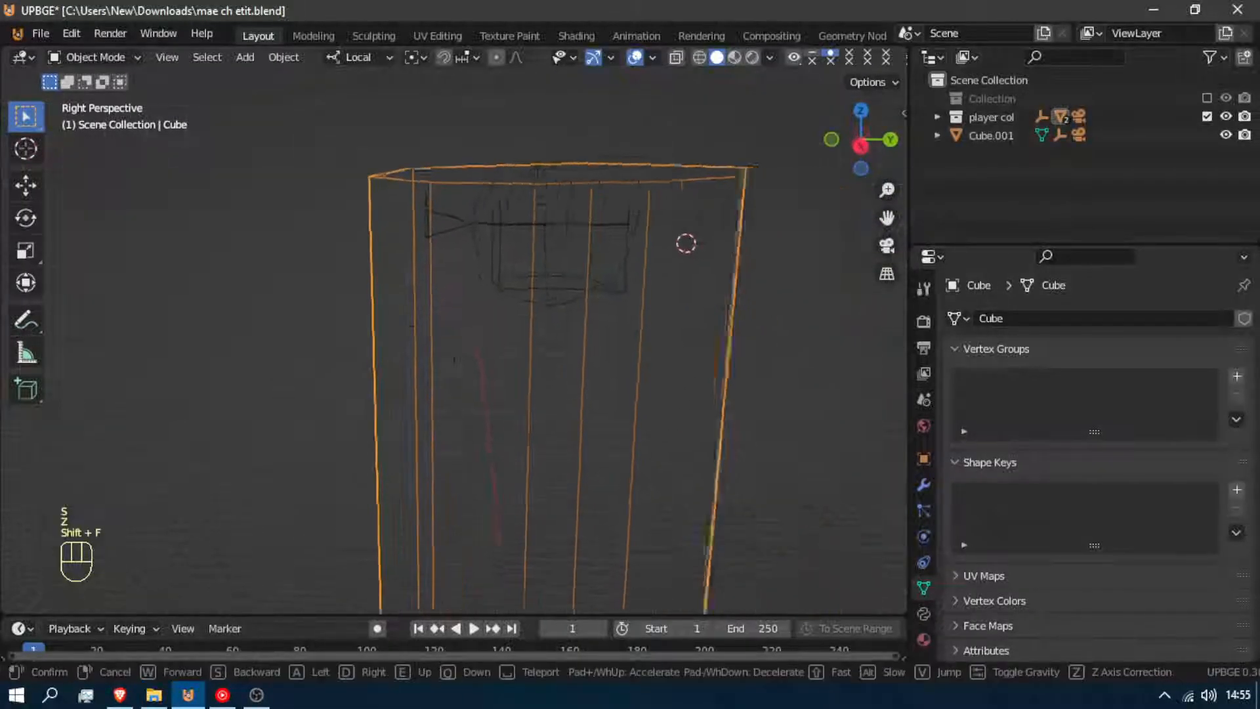
pyautogui.press('s')
pyautogui.click(455, 341)
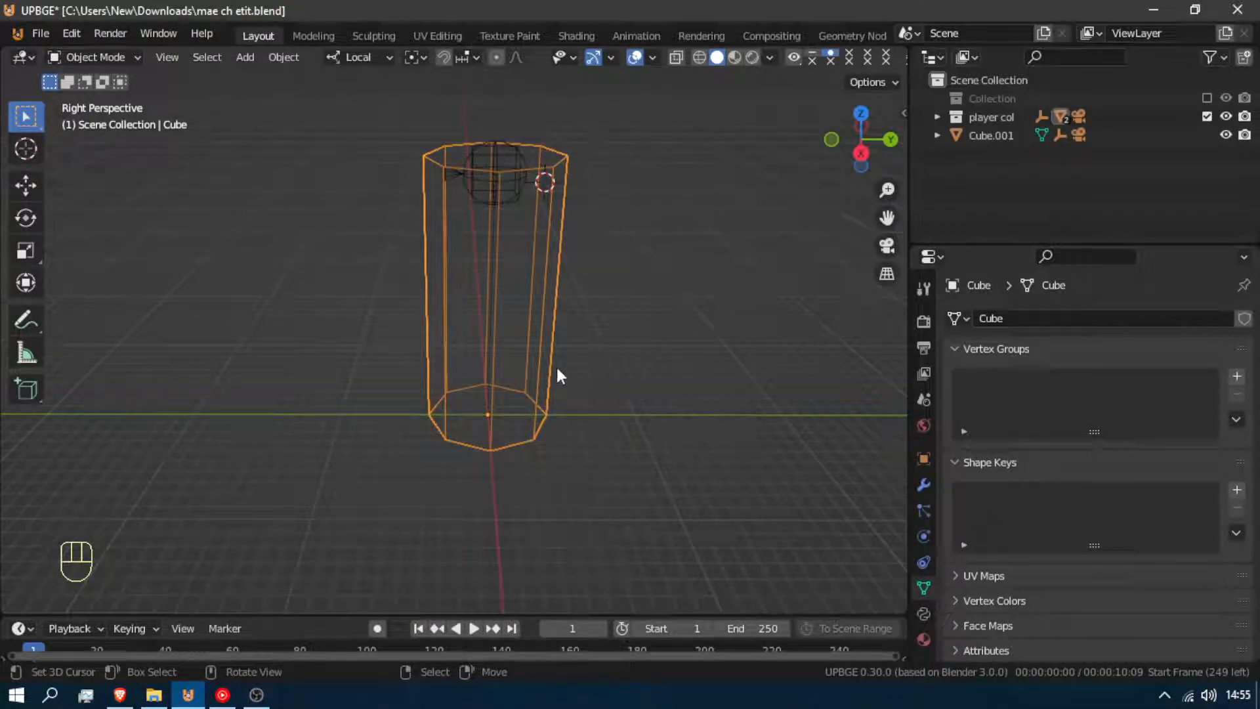
pyautogui.hotkey('shift', 's')
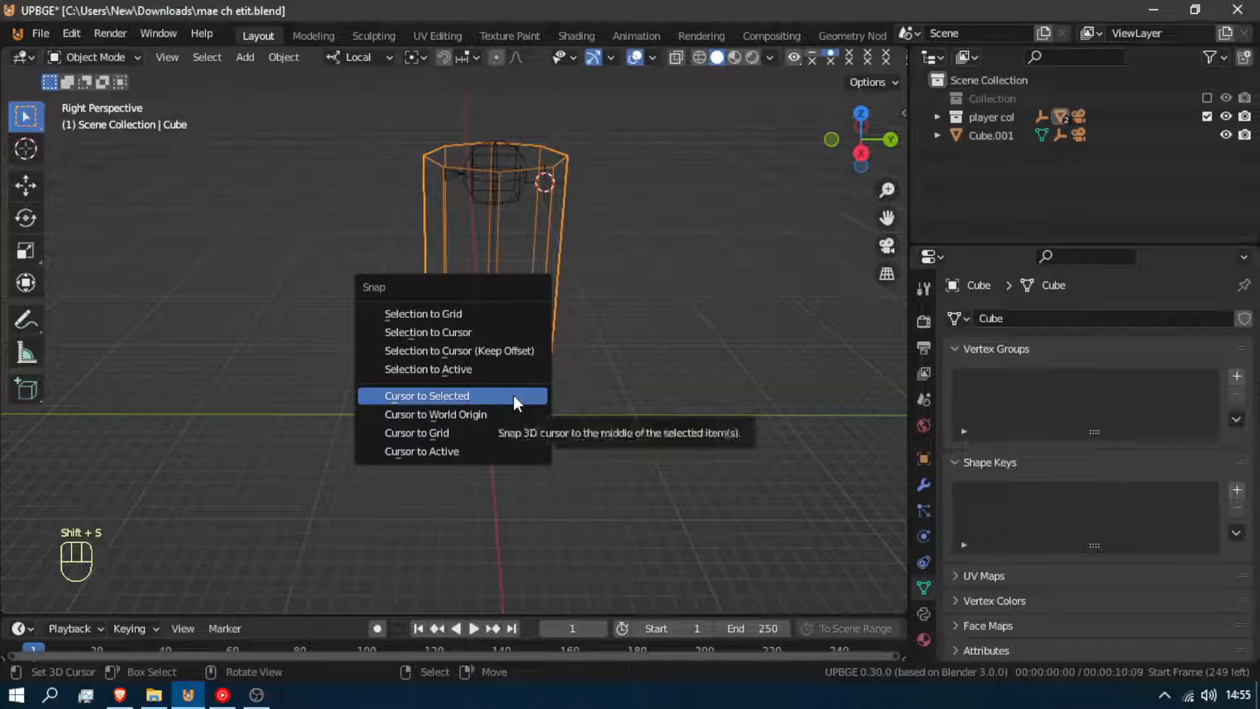
pyautogui.click(513, 395)
# Add a single vertex at the 3D cursor inside the player collision mesh.
pyautogui.press('Tab')
pyautogui.hotkey('shift', 'a')
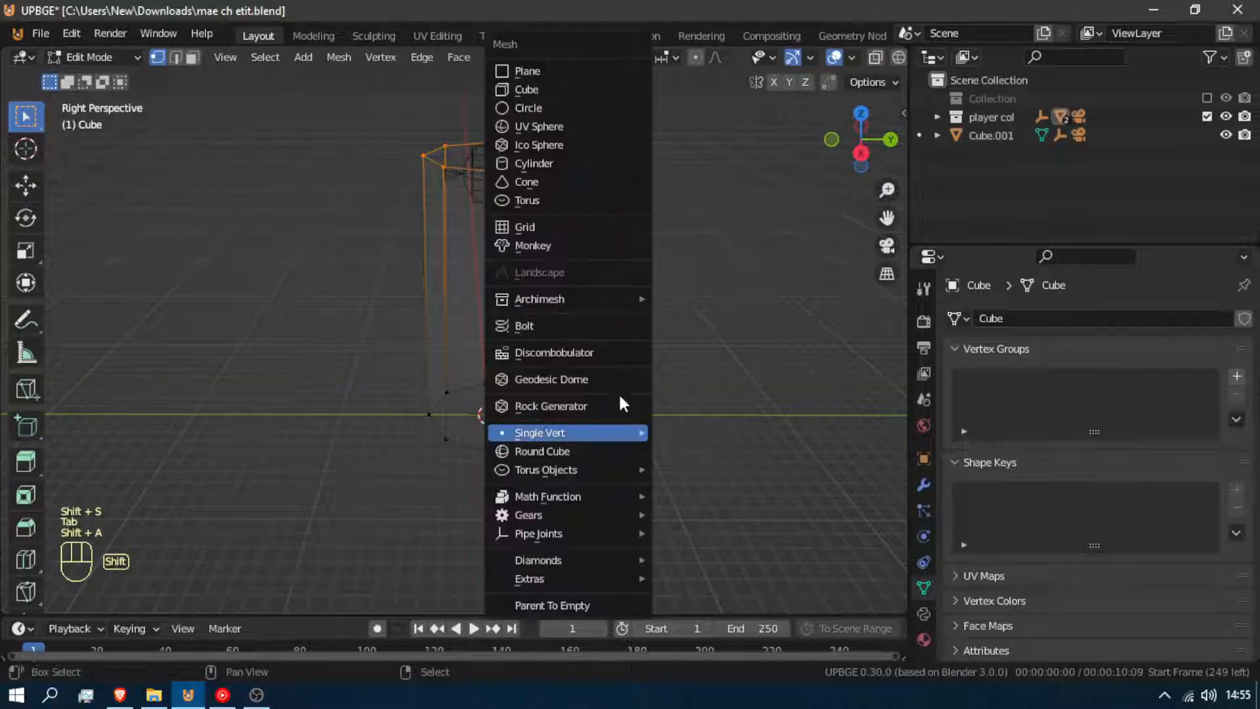
pyautogui.moveTo(563, 435)
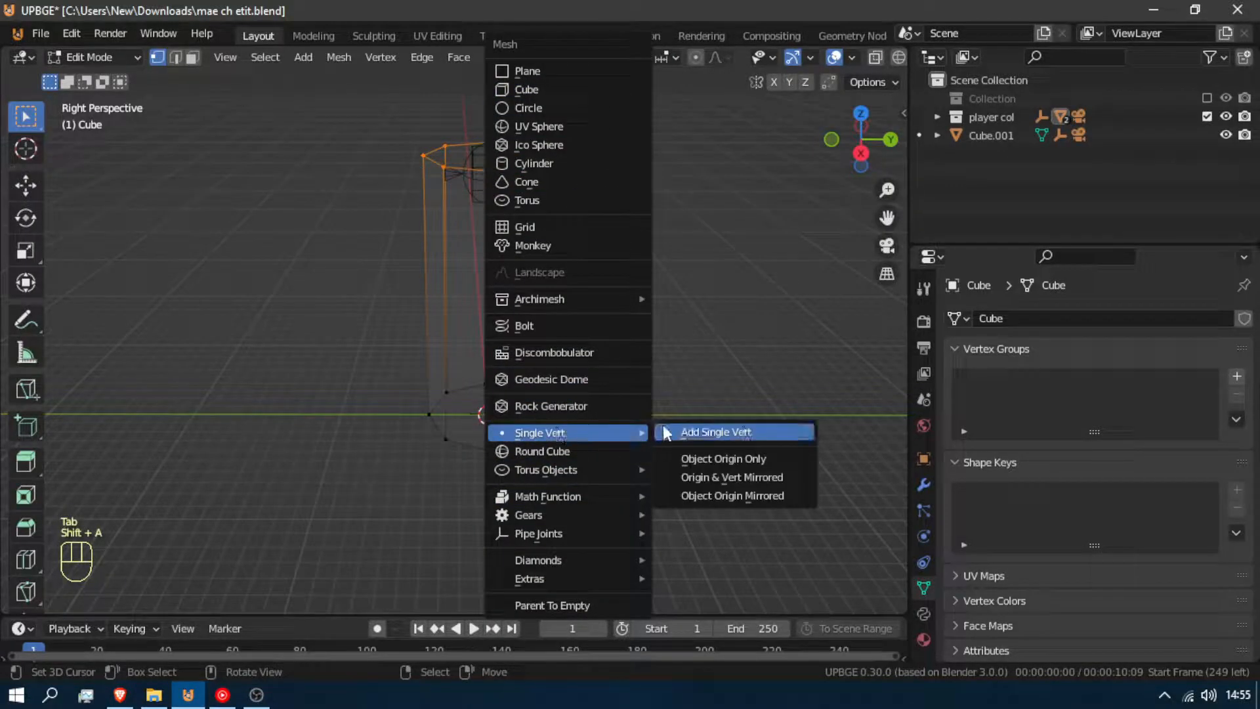
pyautogui.click(698, 433)
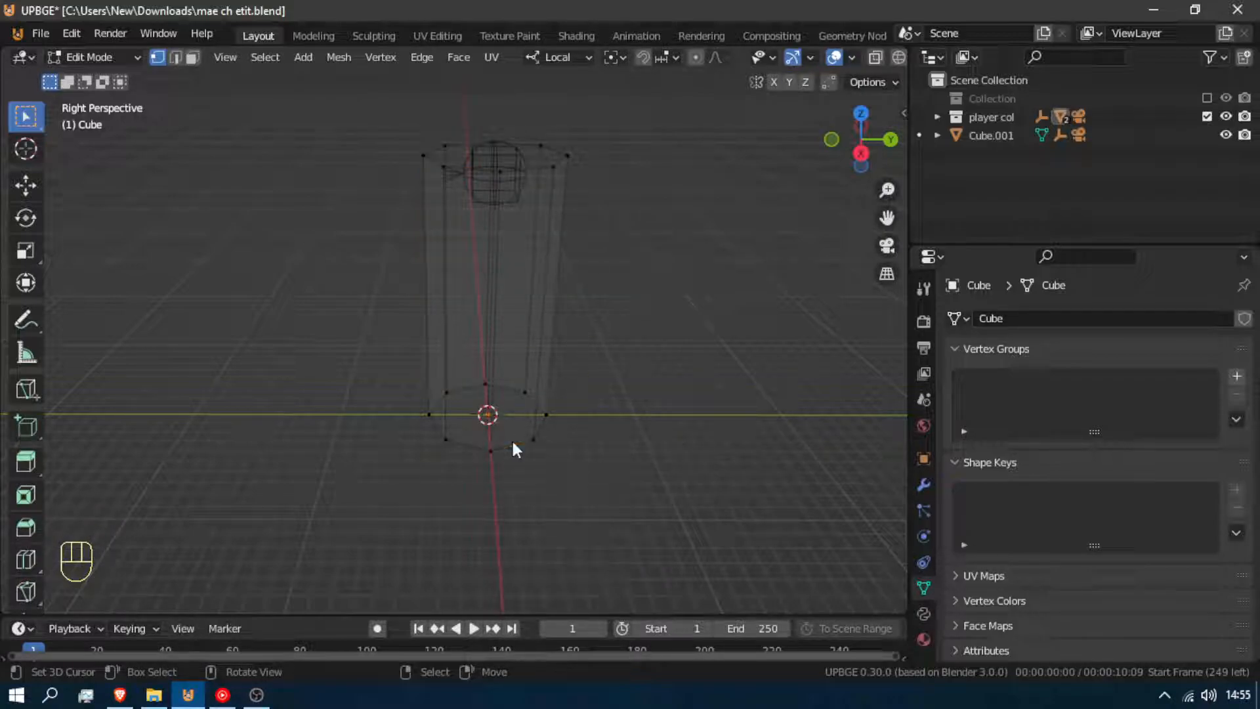
pyautogui.press('Tab')
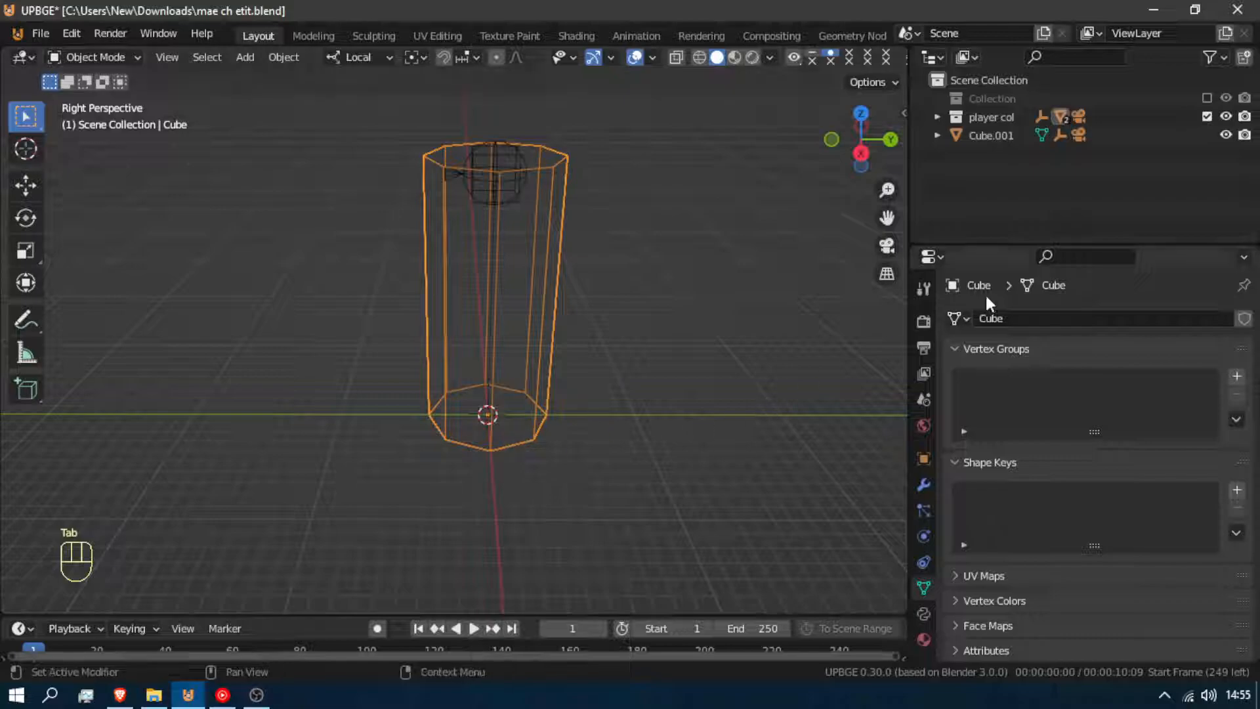
# Enable the character's Collection and vertex-parent the joe armature to the new base vertex of the player collision mesh.
pyautogui.click(1207, 98)
pyautogui.moveTo(623, 396); pyautogui.dragTo(4, 443, button='middle')
pyautogui.click(200, 417)
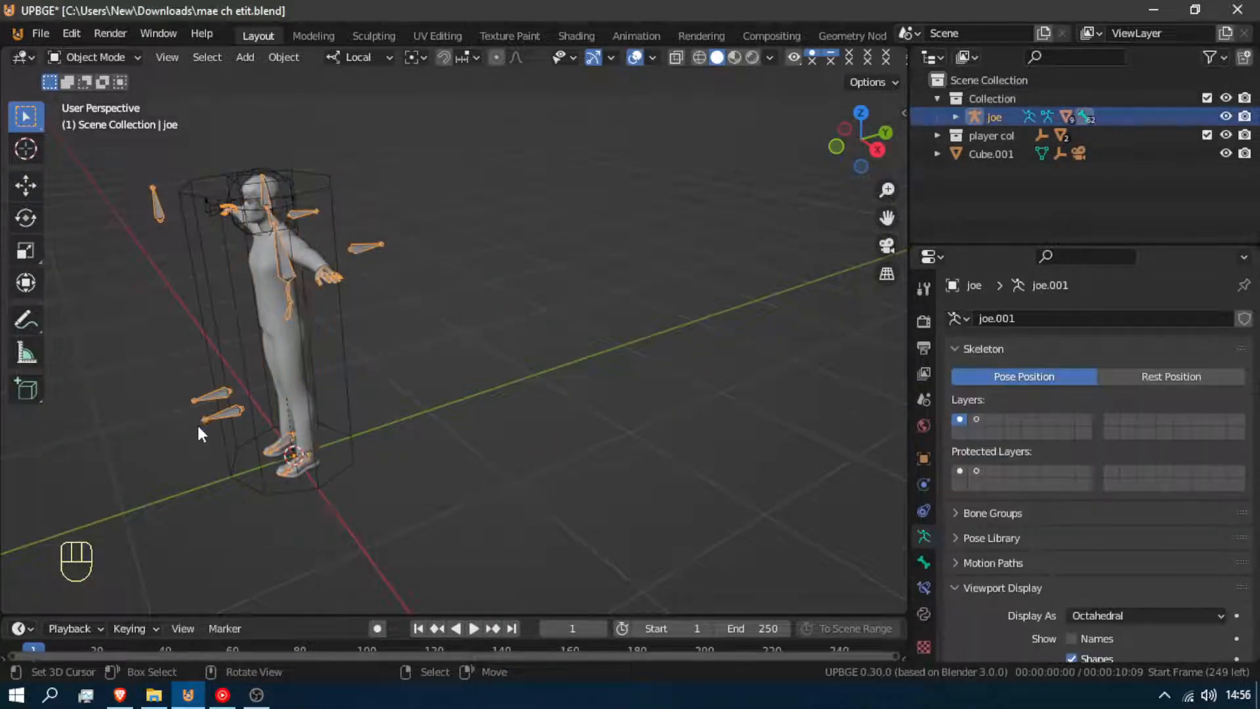
pyautogui.keyDown('shift'); pyautogui.click(314, 490); pyautogui.keyUp('shift')
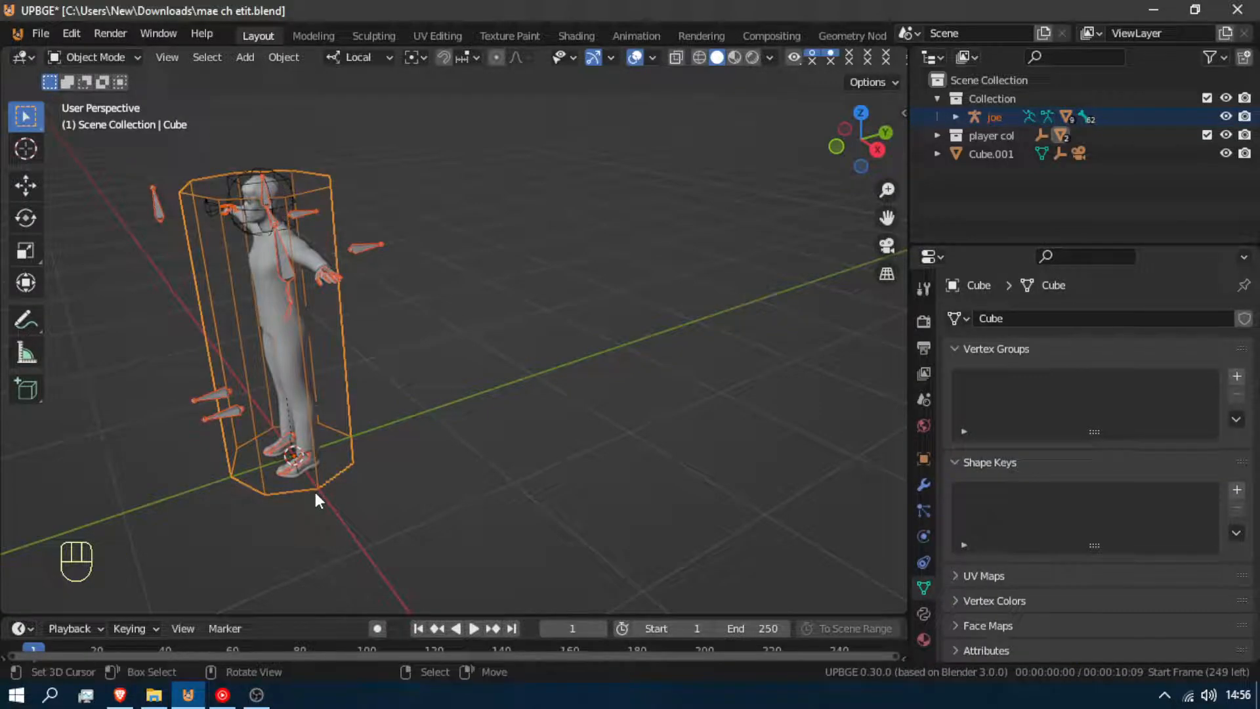
pyautogui.press('Tab')
pyautogui.hotkey('ctrl', 'p')
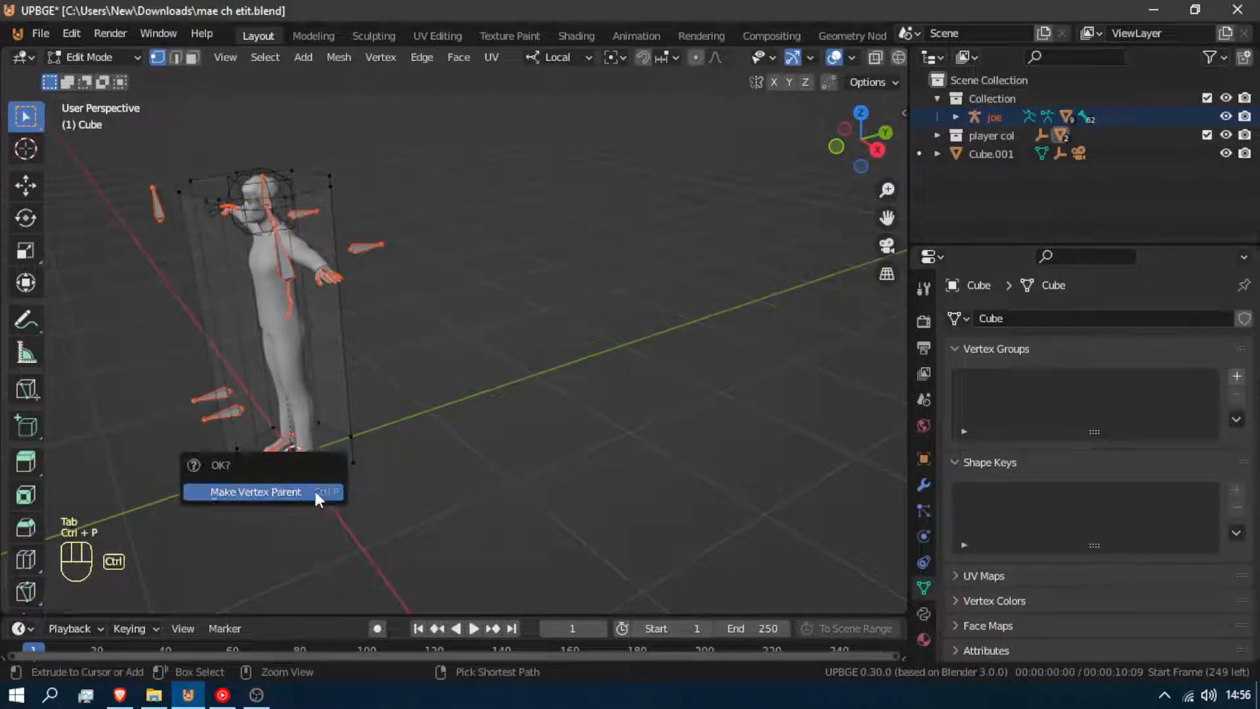
pyautogui.click(315, 491)
pyautogui.press('Tab')
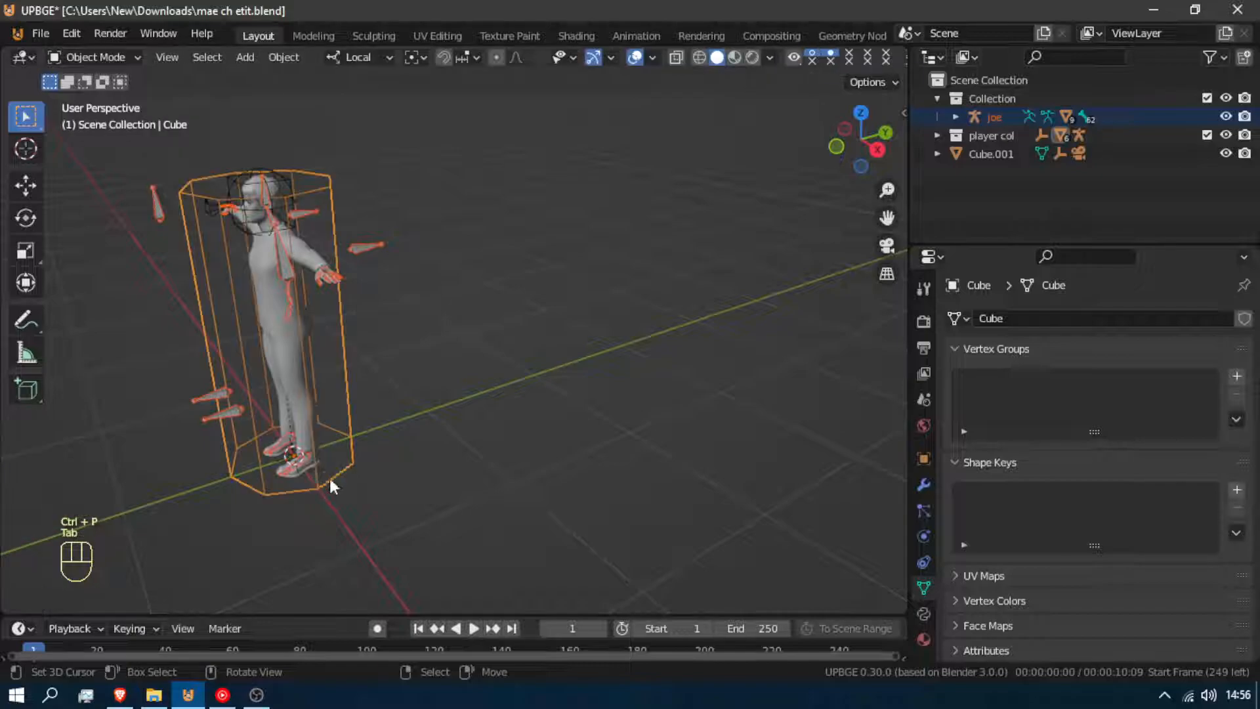
# Test-rotate the collision mesh and armature around local Z, and try moving them, to check the parenting.
pyautogui.press('r')
pyautogui.press('z')
pyautogui.click(372, 526)
pyautogui.press('g')
pyautogui.rightClick(400, 489)
# Test-scale the collision mesh along its local Z axis and test-rotate it around that axis to check the character's response.
pyautogui.hotkey('shift', 'f')
pyautogui.scroll(2, 453, 358)
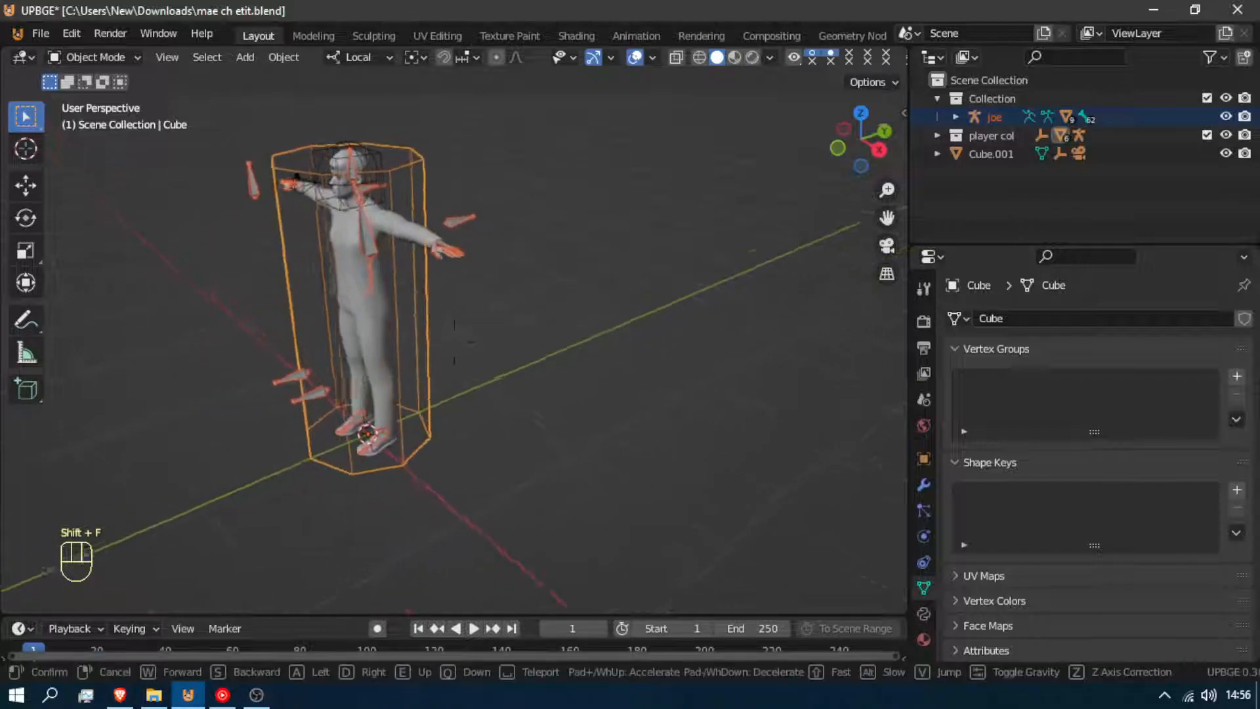
pyautogui.scroll(-2, 454, 360)
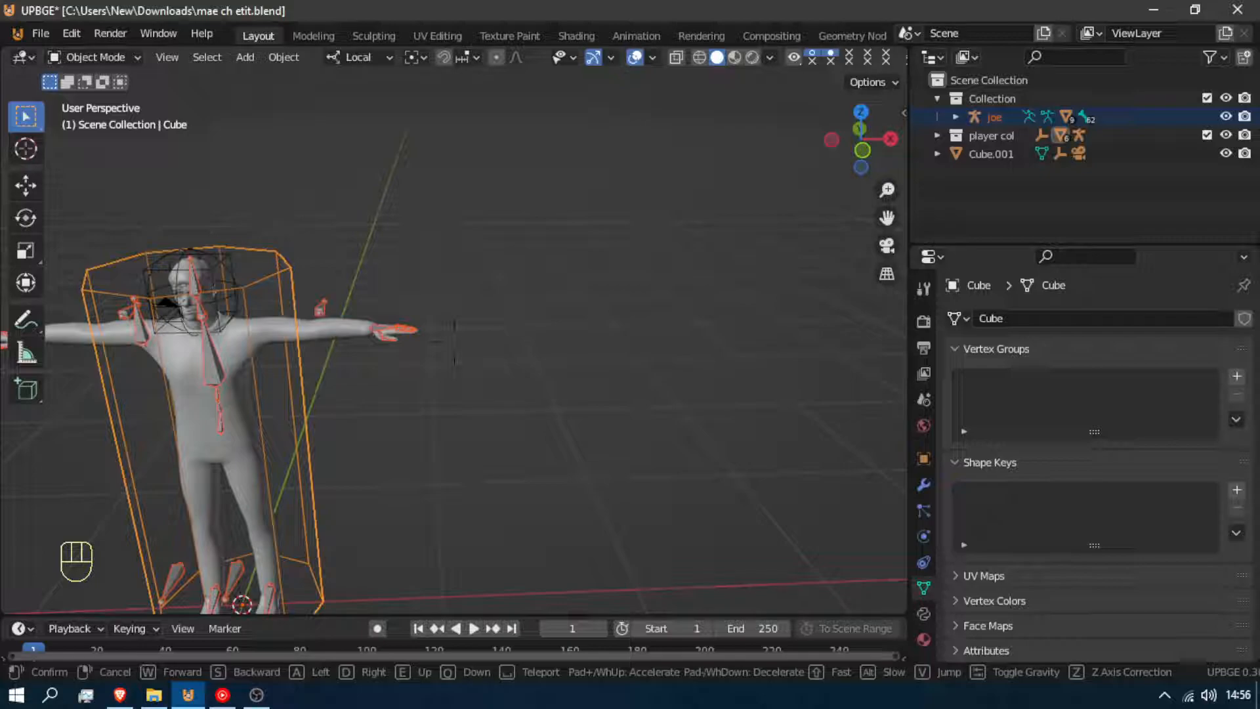
pyautogui.click(454, 343)
pyautogui.press('s')
pyautogui.press('z')
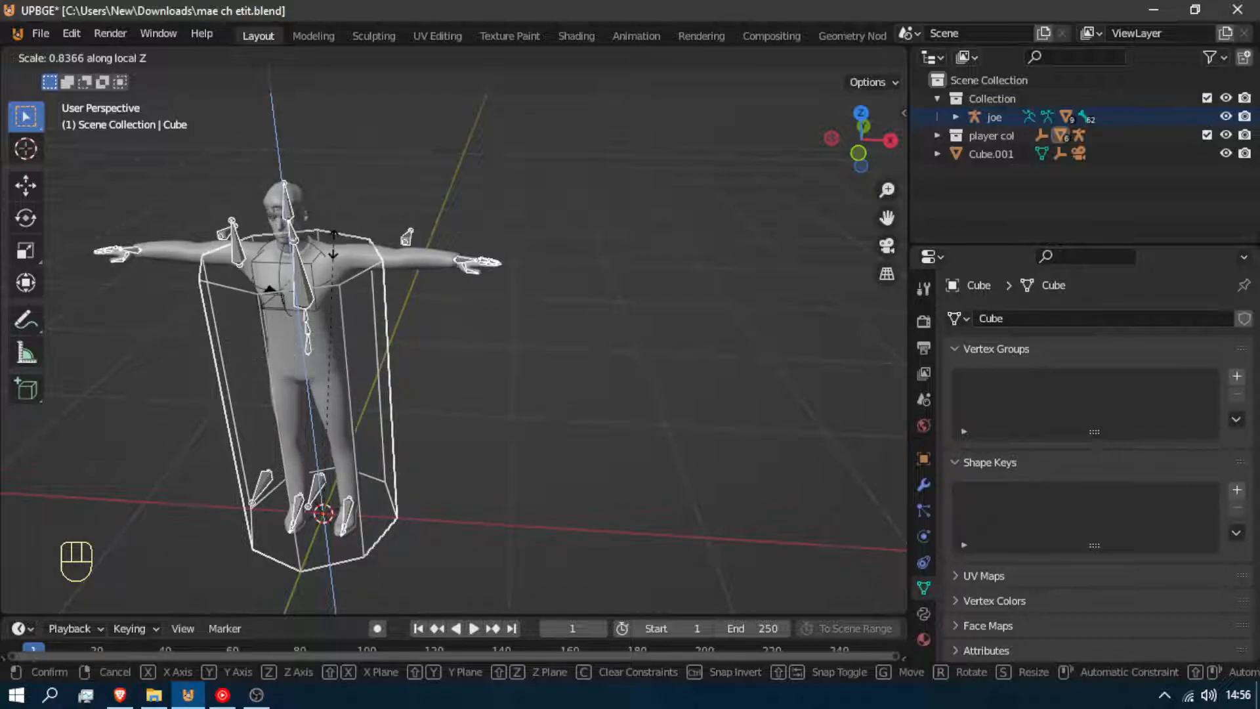
pyautogui.click(262, 359)
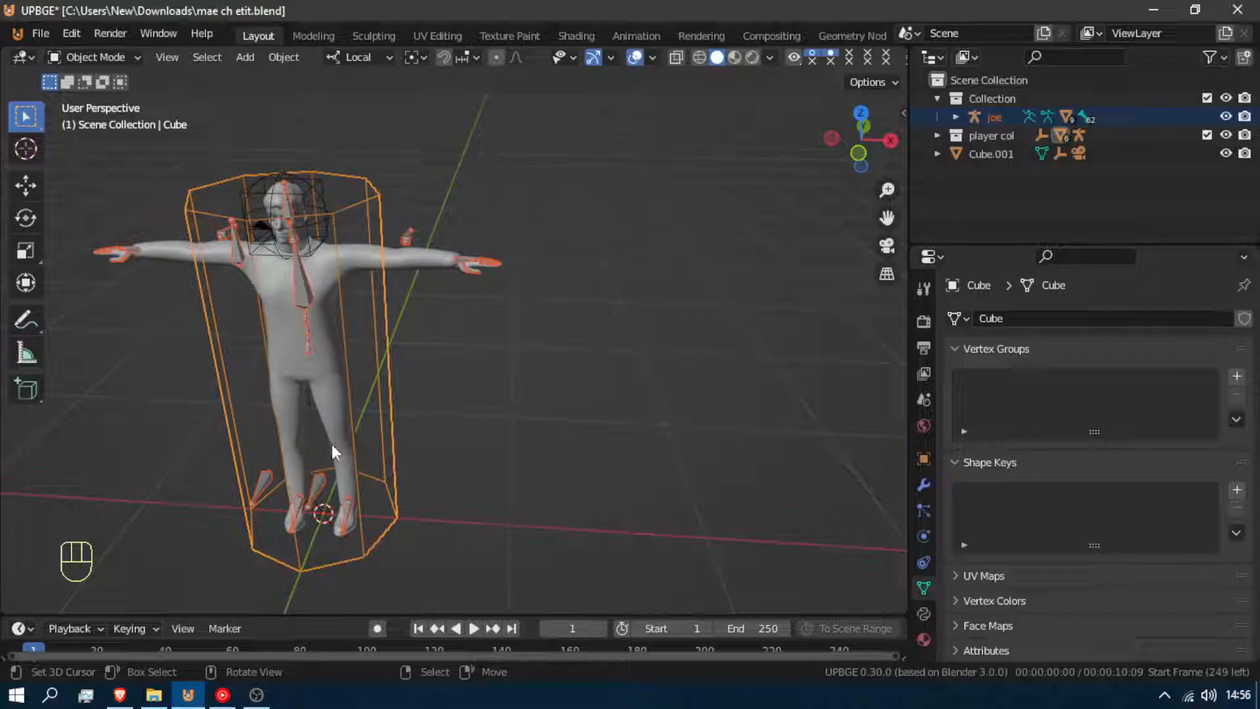
pyautogui.press('r')
pyautogui.press('z')
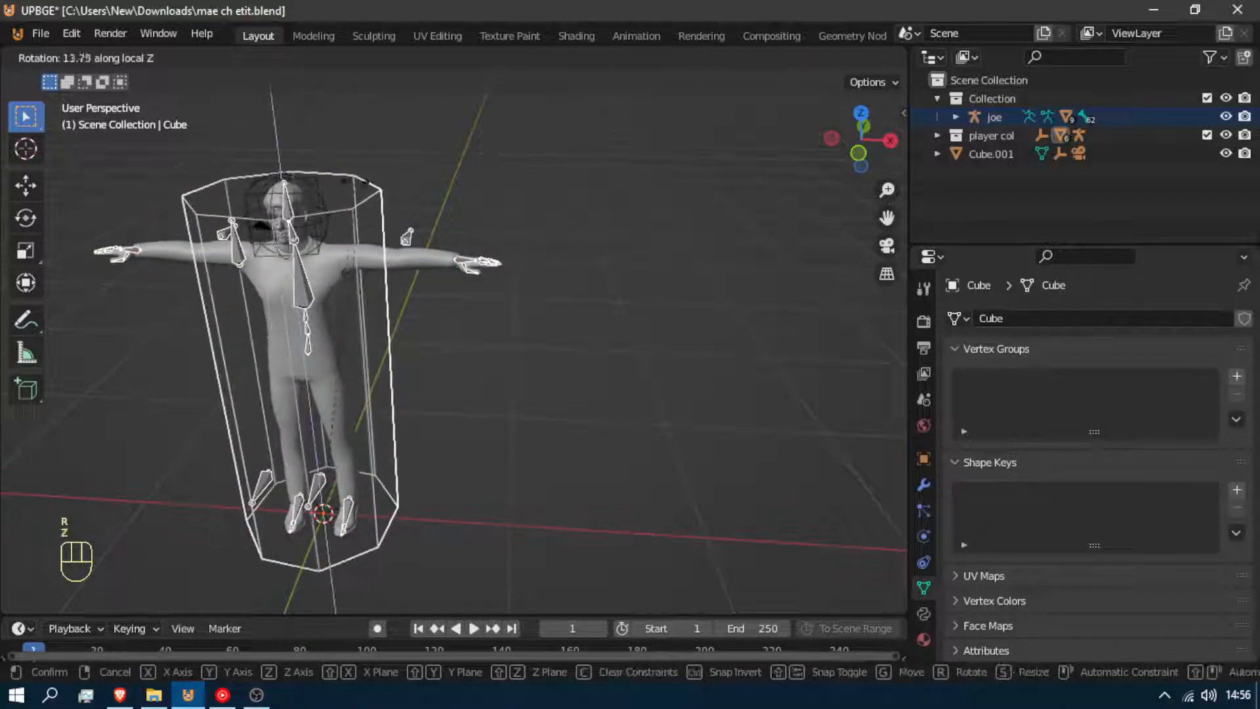
pyautogui.click(313, 401)
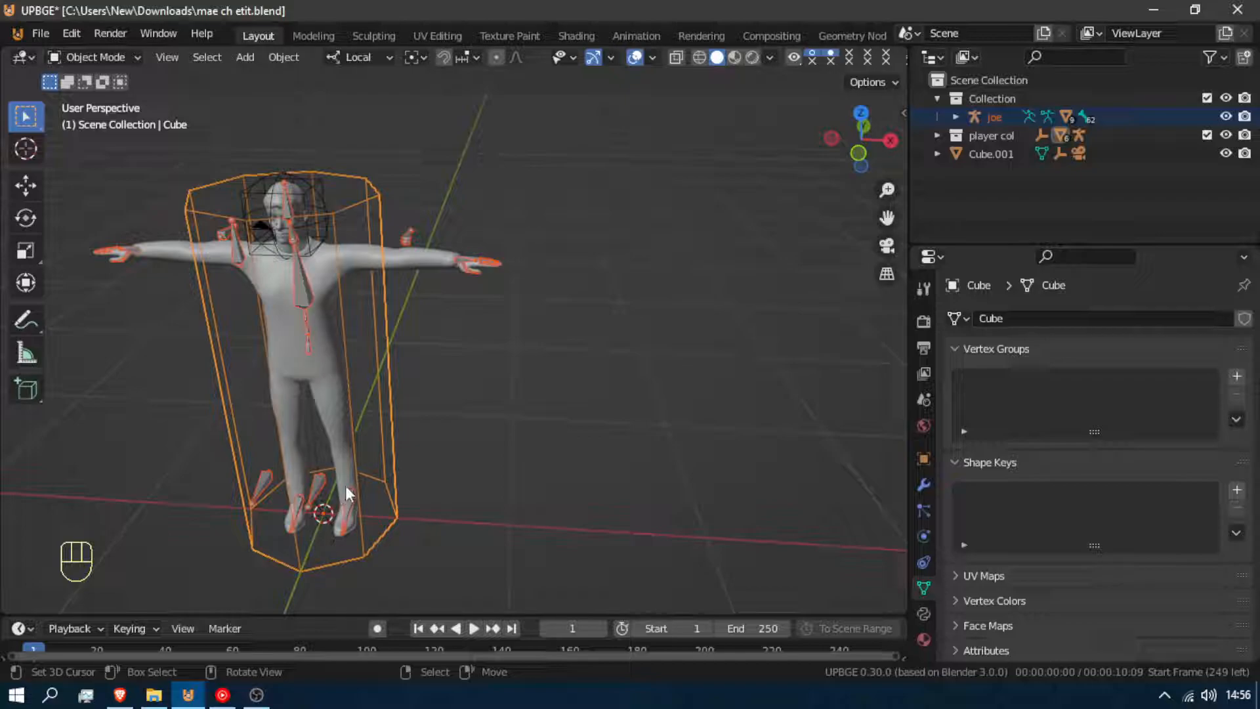
# Reveal the hidden bones of the joe armature in both Edit Mode and Pose Mode.
pyautogui.hotkey('alt', 'h')
pyautogui.moveTo(333, 487); pyautogui.dragTo(384, 473, button='middle')
pyautogui.hotkey('shift', 'f')
pyautogui.click(455, 341)
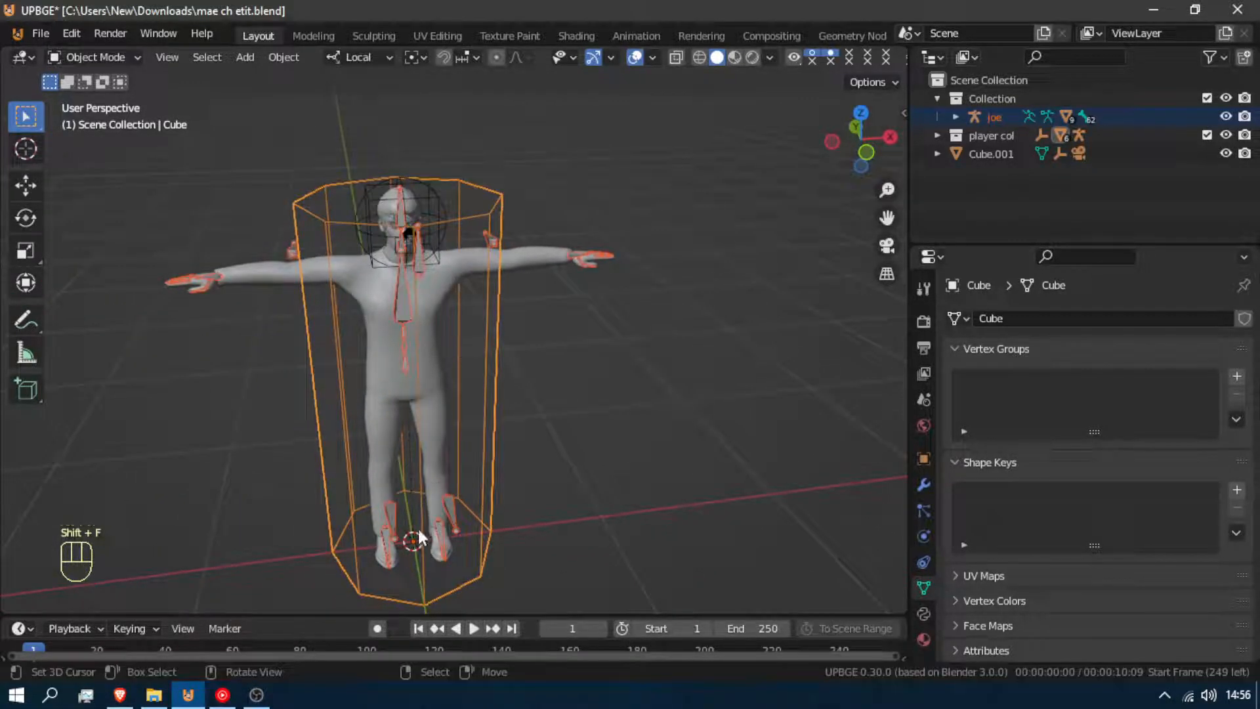
pyautogui.press('Tab')
pyautogui.press('Tab')
pyautogui.click(391, 511)
pyautogui.press('Tab')
pyautogui.press('a')
pyautogui.press('a')
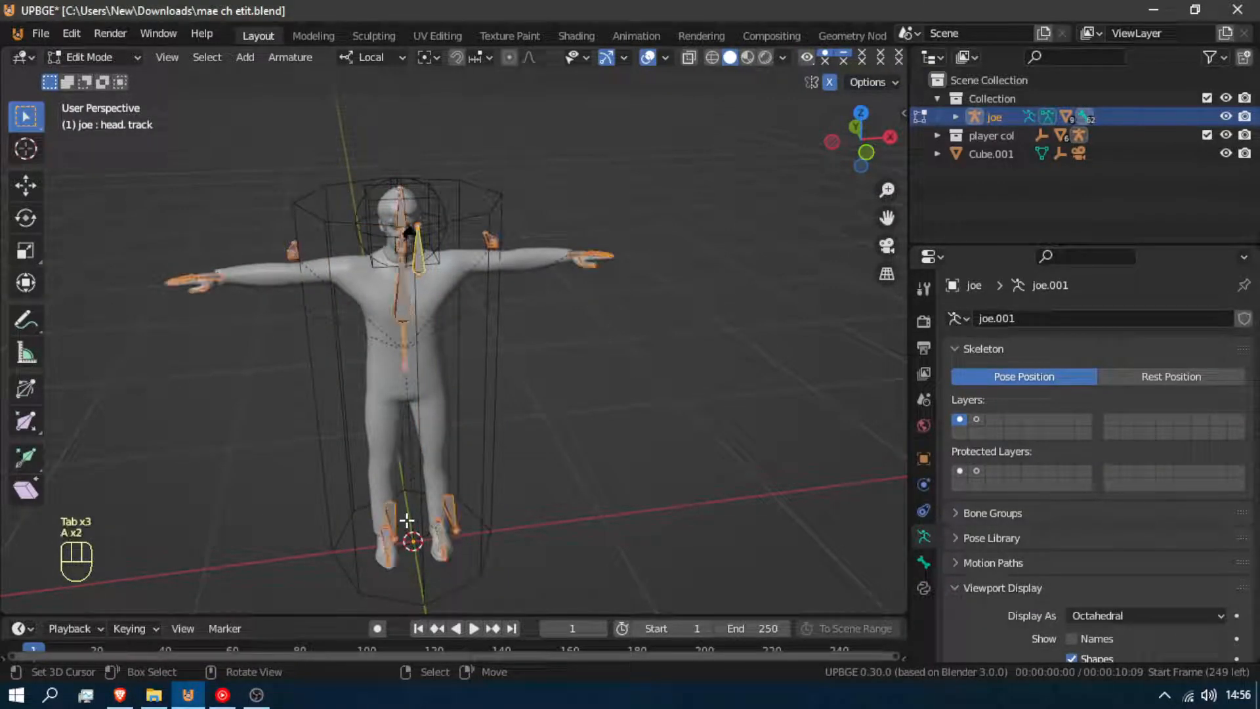
pyautogui.hotkey('alt', 'h')
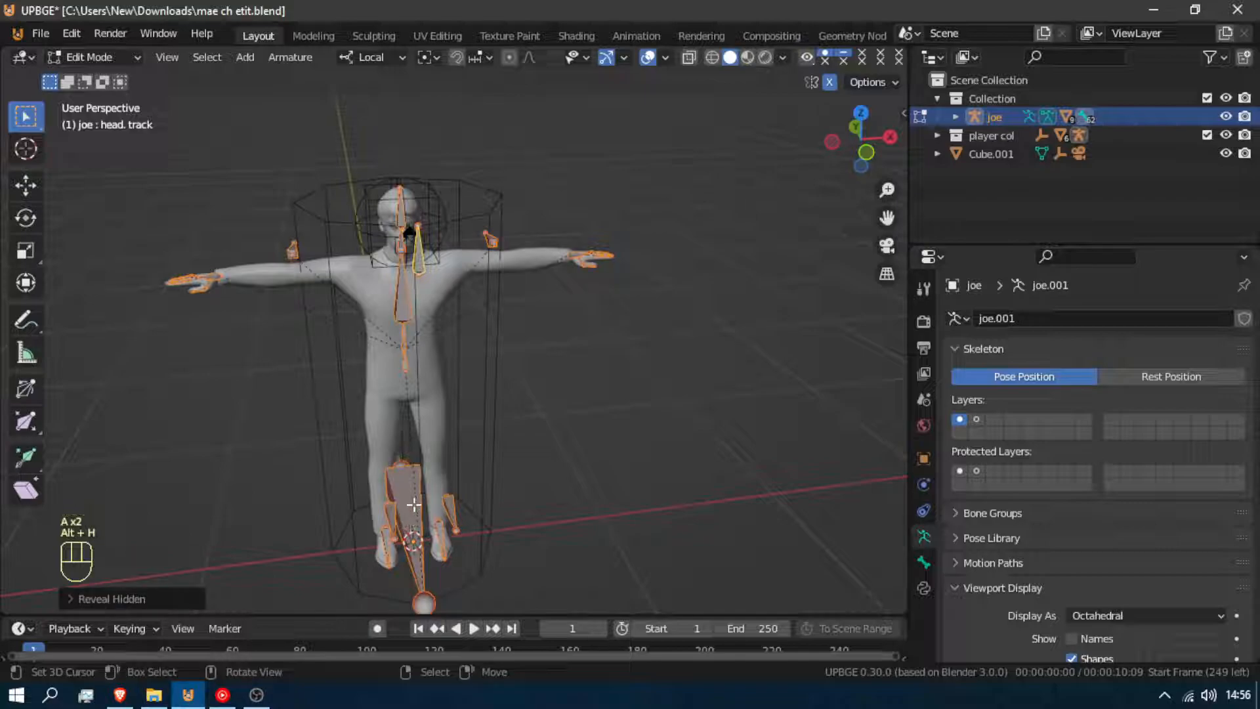
pyautogui.hotkey('ctrl', 'Tab')
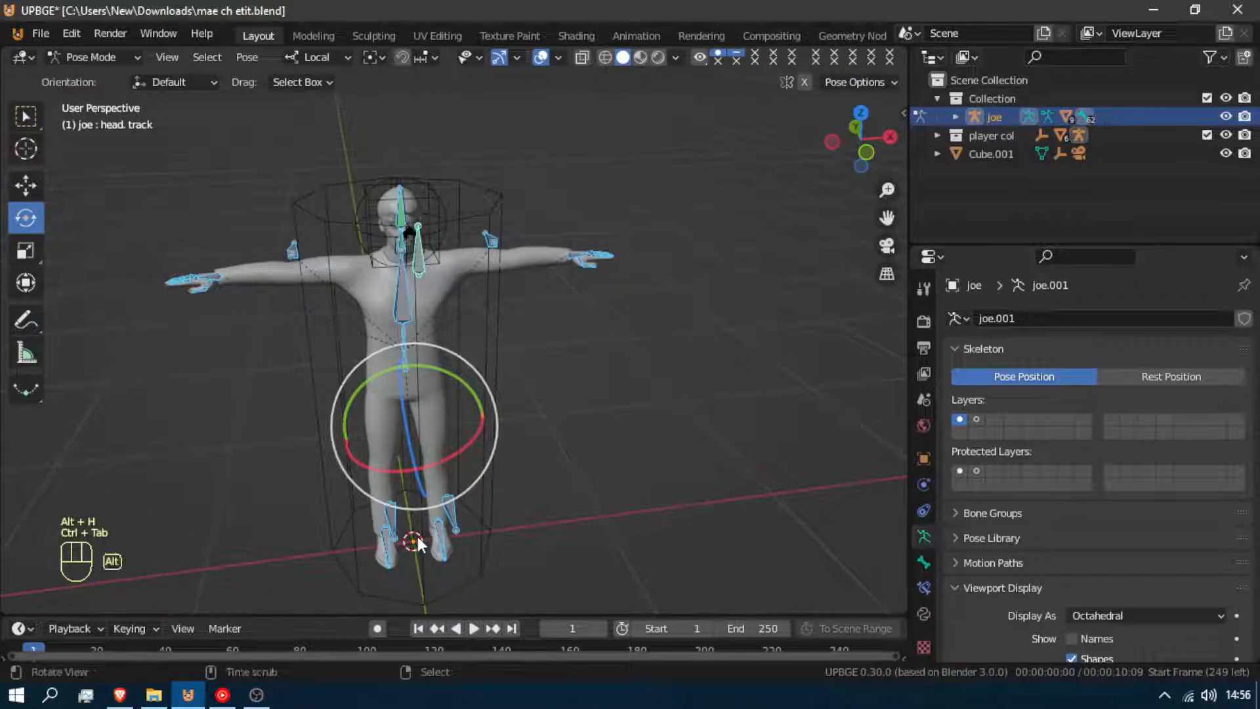
pyautogui.hotkey('alt', 'h')
# Select the Root bone of the joe armature and switch the armature to Pose Mode.
pyautogui.press('Tab')
pyautogui.click(413, 495)
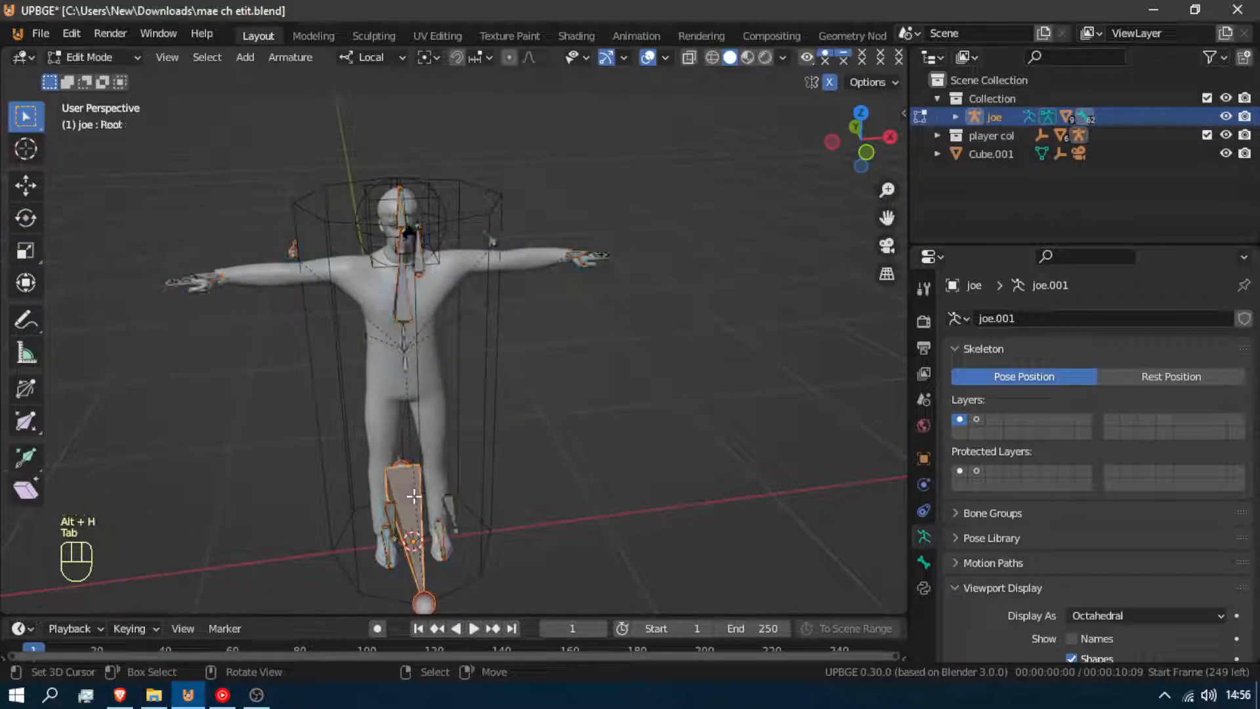
pyautogui.press('Tab')
pyautogui.hotkey('ctrl', 'Tab')
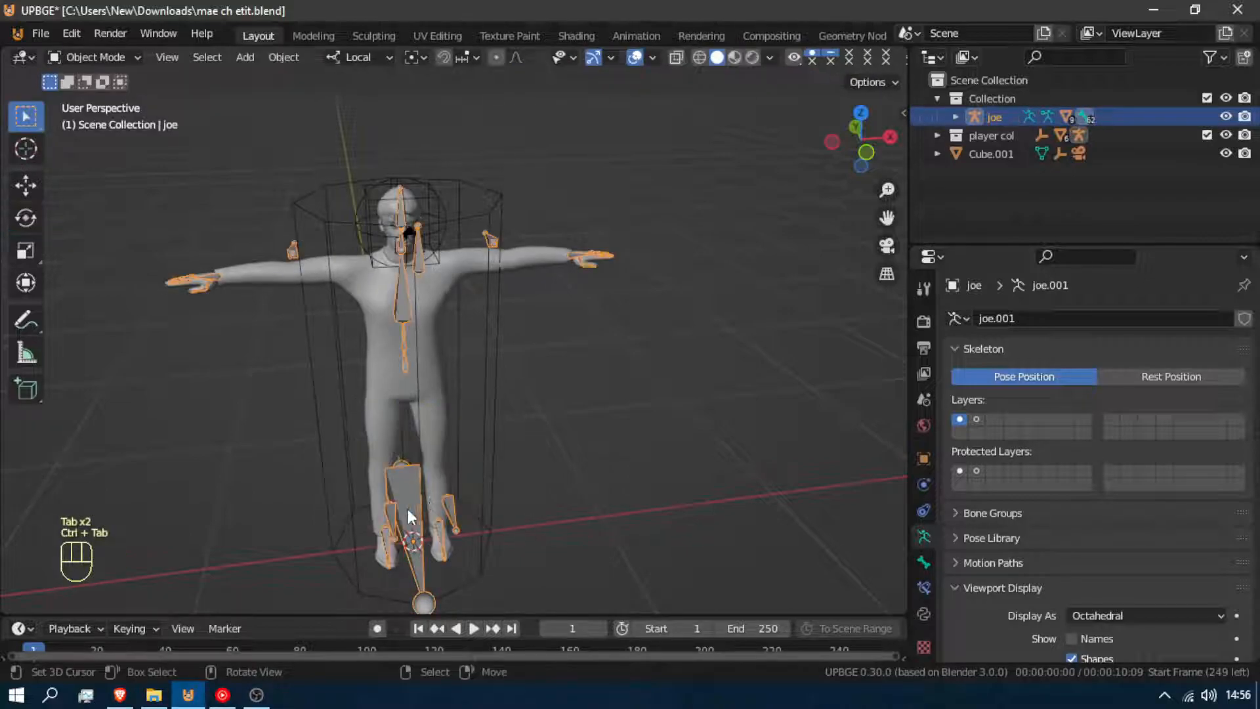
pyautogui.press('Tab')
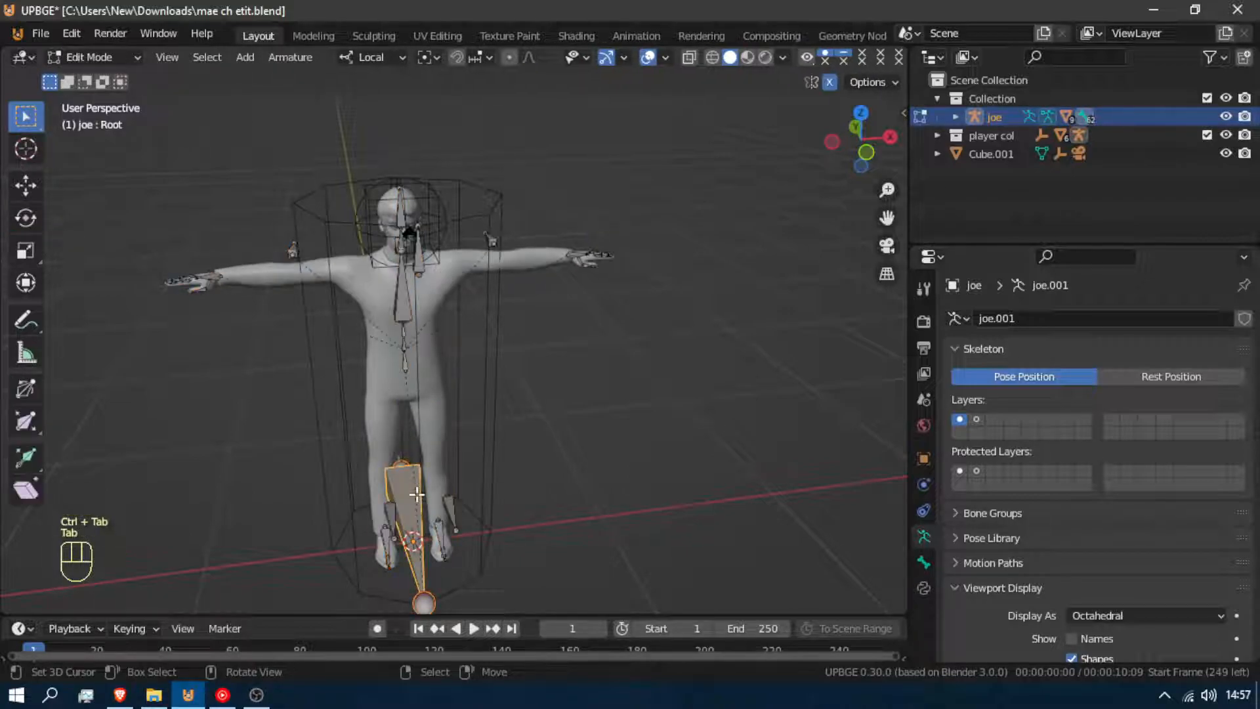
pyautogui.press('Tab')
pyautogui.hotkey('ctrl', 'Tab')
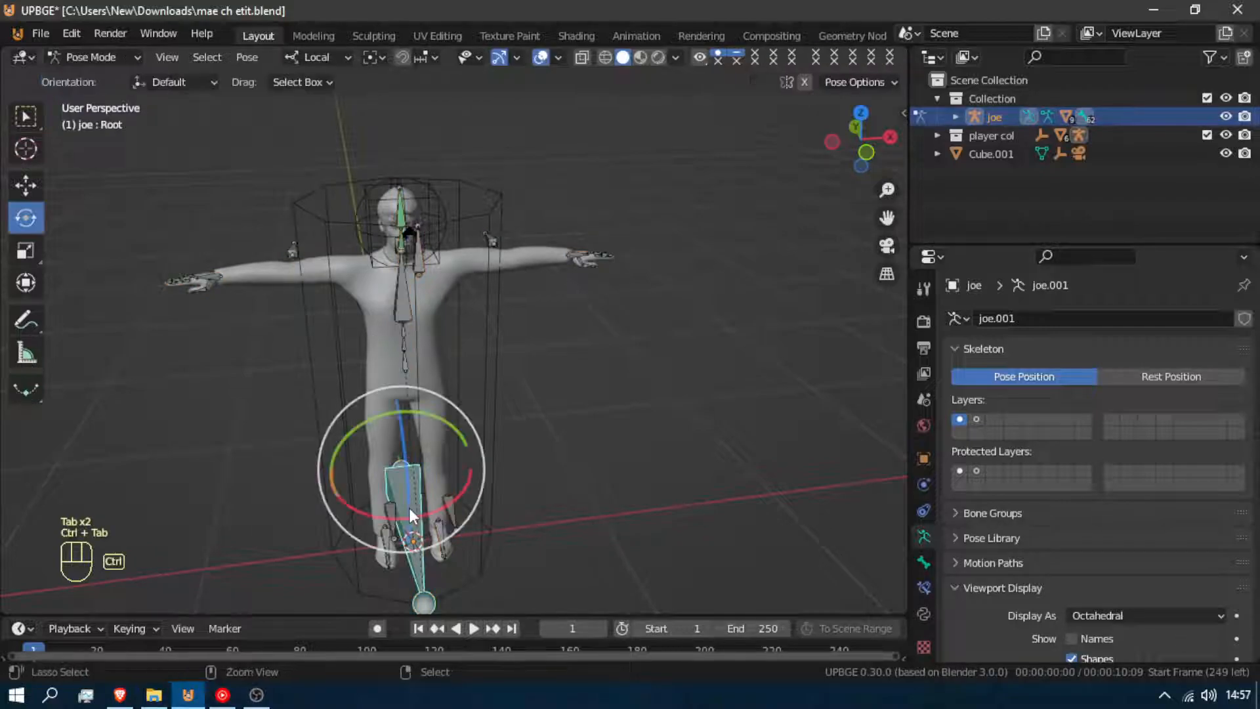
# Test-rotate the Root bone in Pose Mode freely, around local Z and around global Z to check how the body and feet follow.
pyautogui.press('e')
pyautogui.press('r')
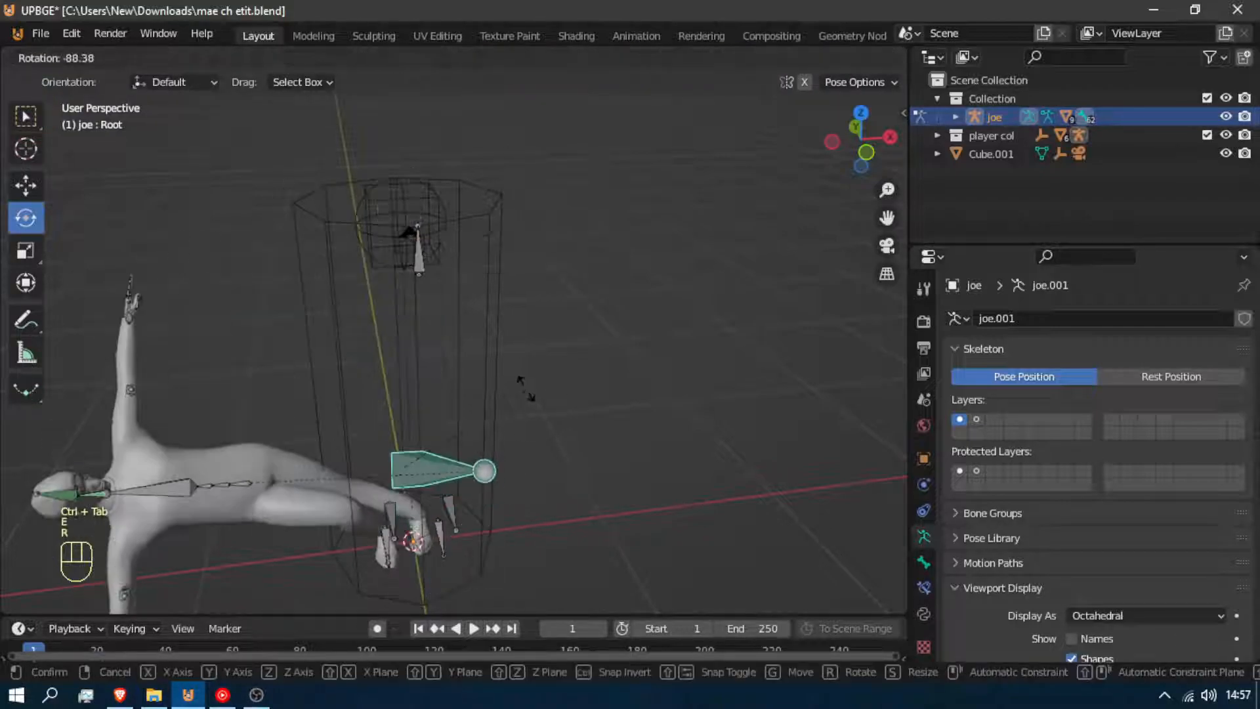
pyautogui.press('r')
pyautogui.press('z')
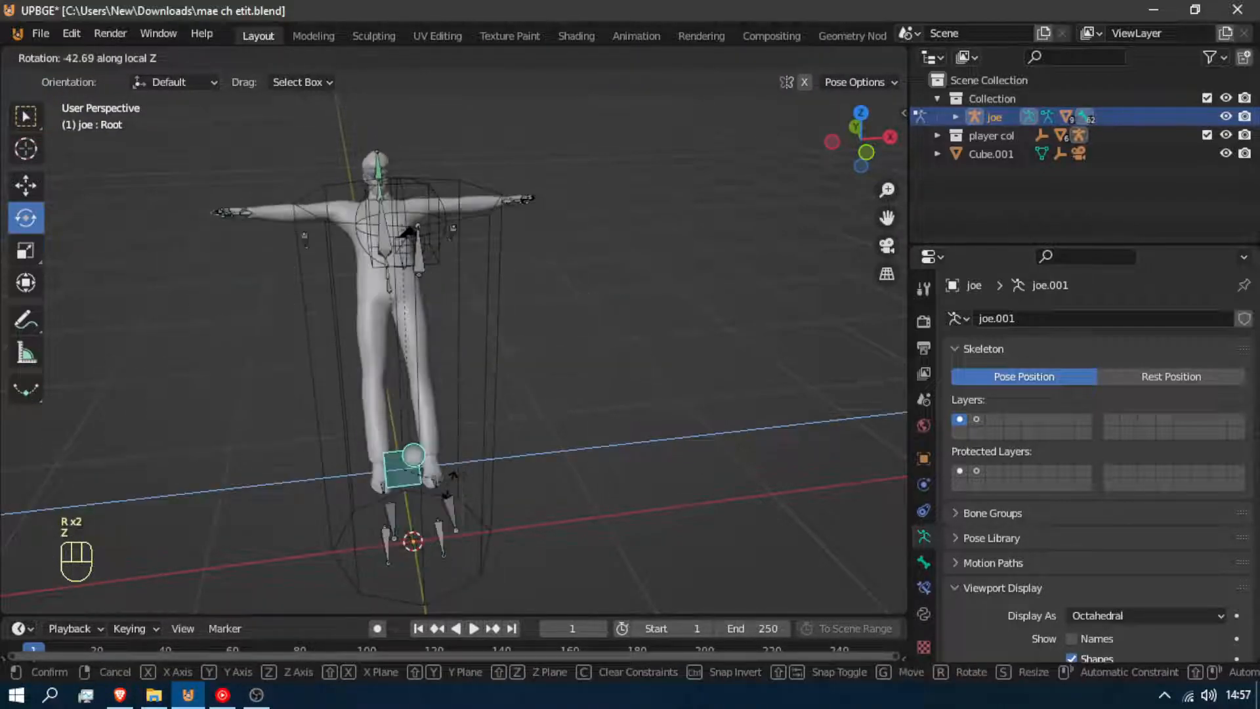
pyautogui.rightClick(440, 566)
pyautogui.press('r')
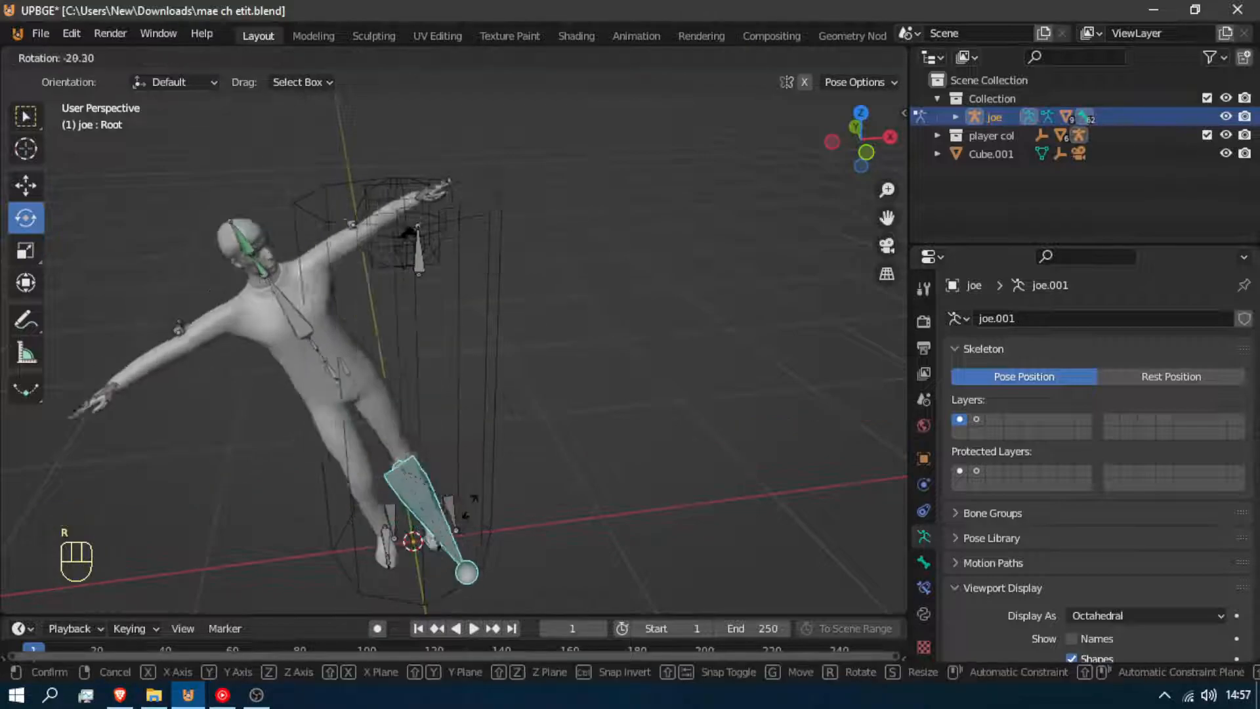
pyautogui.press('z')
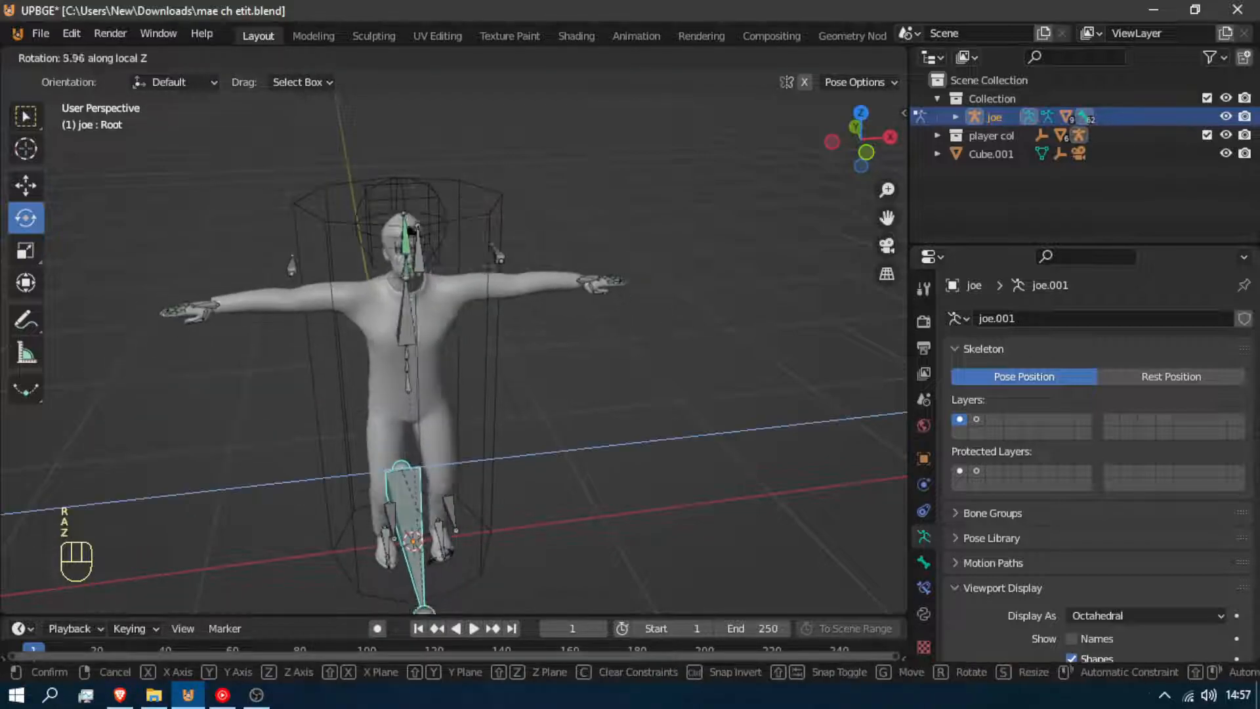
pyautogui.press('z')
pyautogui.press('z')
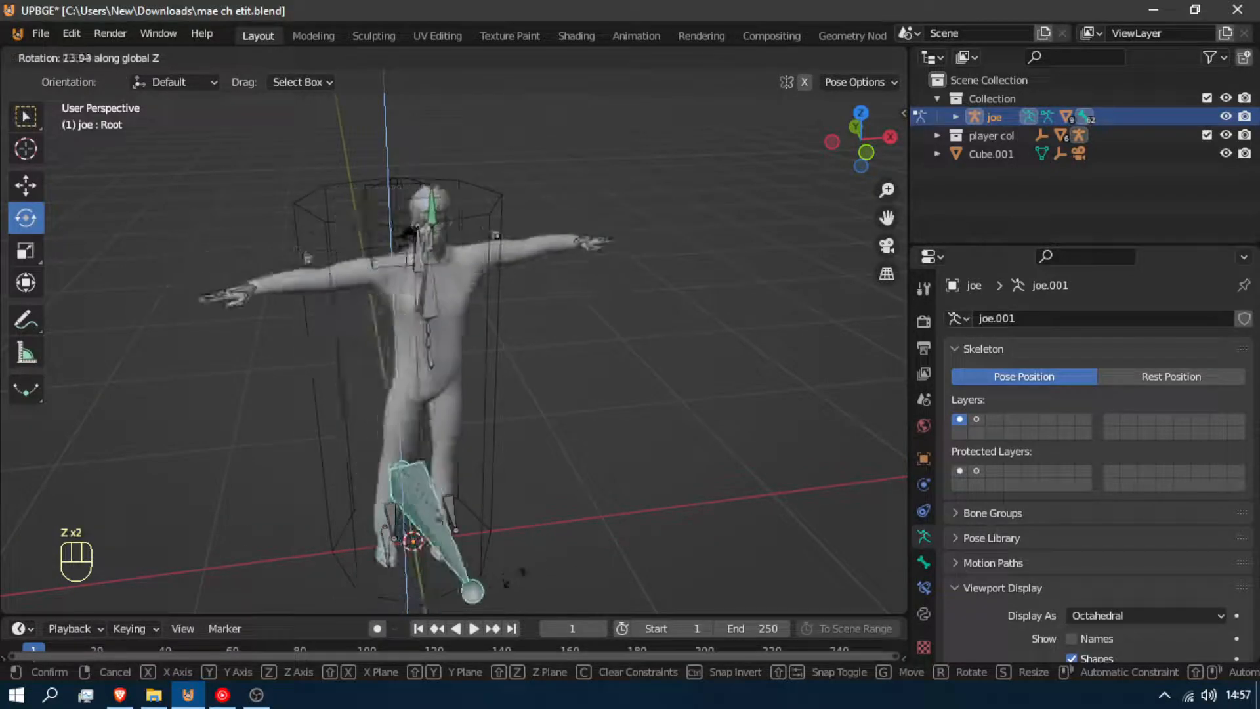
pyautogui.click(440, 579)
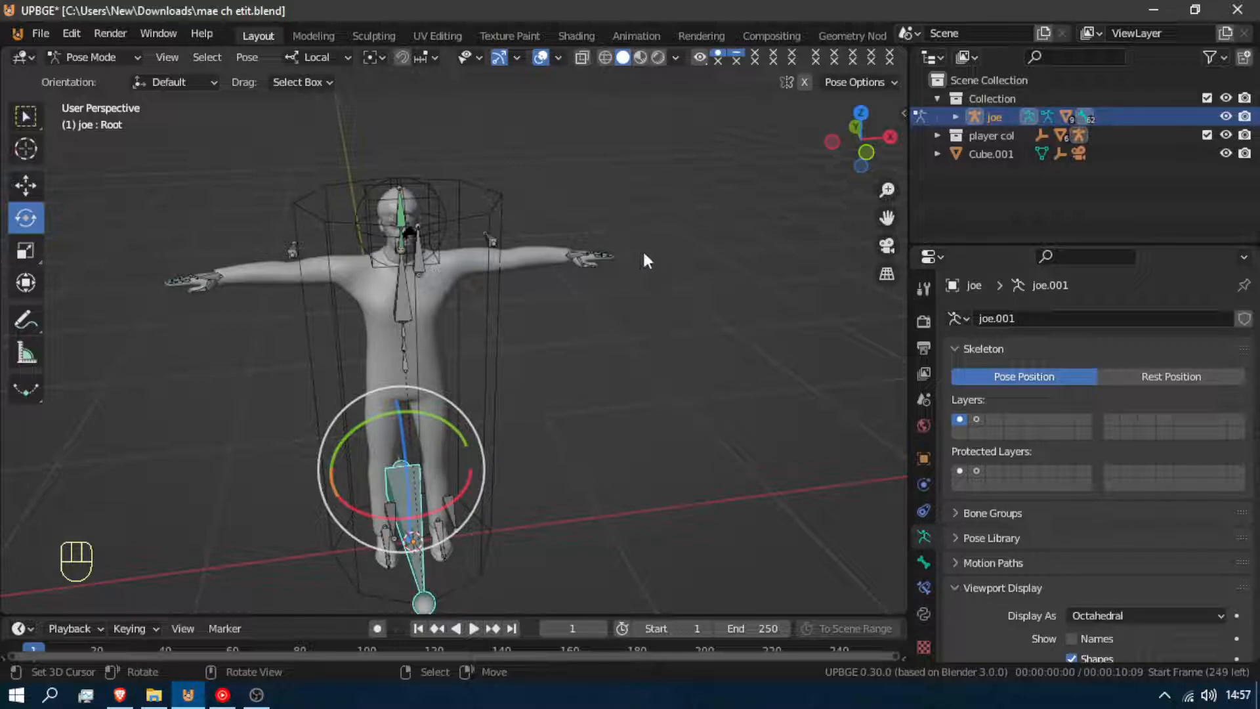
# In Edit Mode, raise the Root bone along its local Y to hip height and shift it along local Z until its head meets the hips.
pyautogui.press('Tab')
pyautogui.press('g')
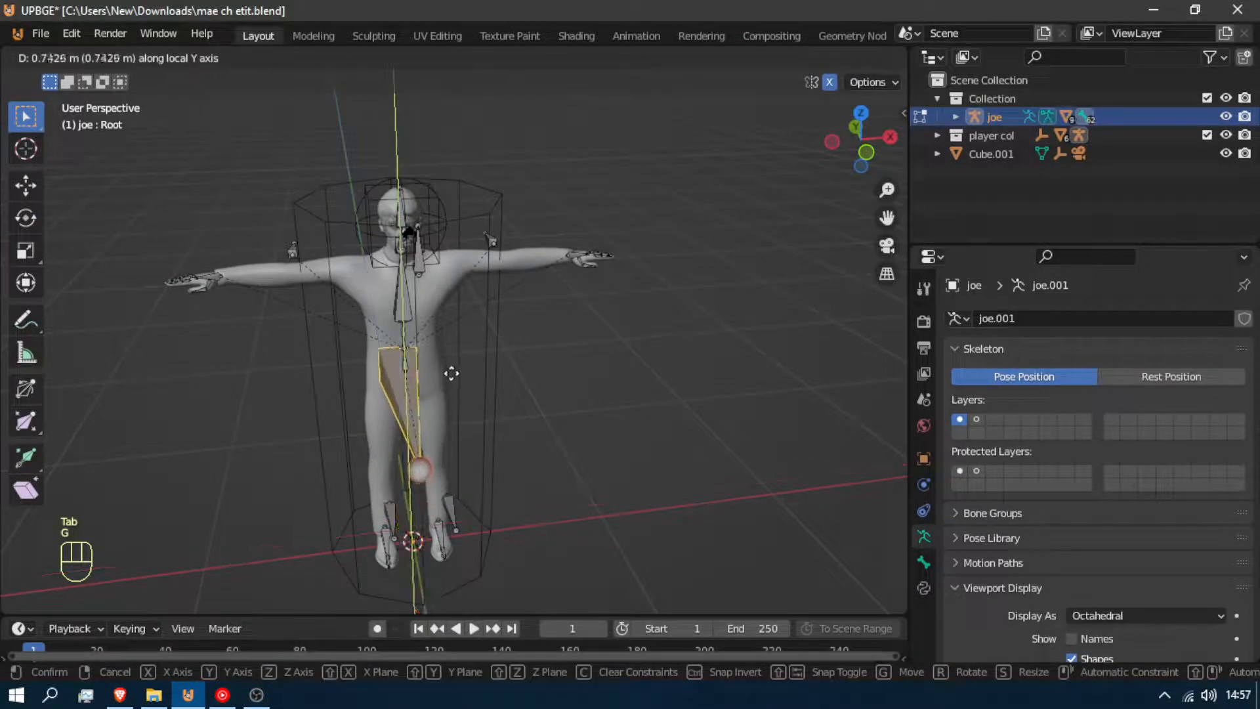
pyautogui.click(459, 341)
pyautogui.moveTo(441, 367); pyautogui.dragTo(554, 338, button='middle')
pyautogui.keyDown('shift'); pyautogui.moveTo(217, 560); pyautogui.dragTo(477, 461, button='middle'); pyautogui.keyUp('shift')
pyautogui.press('g')
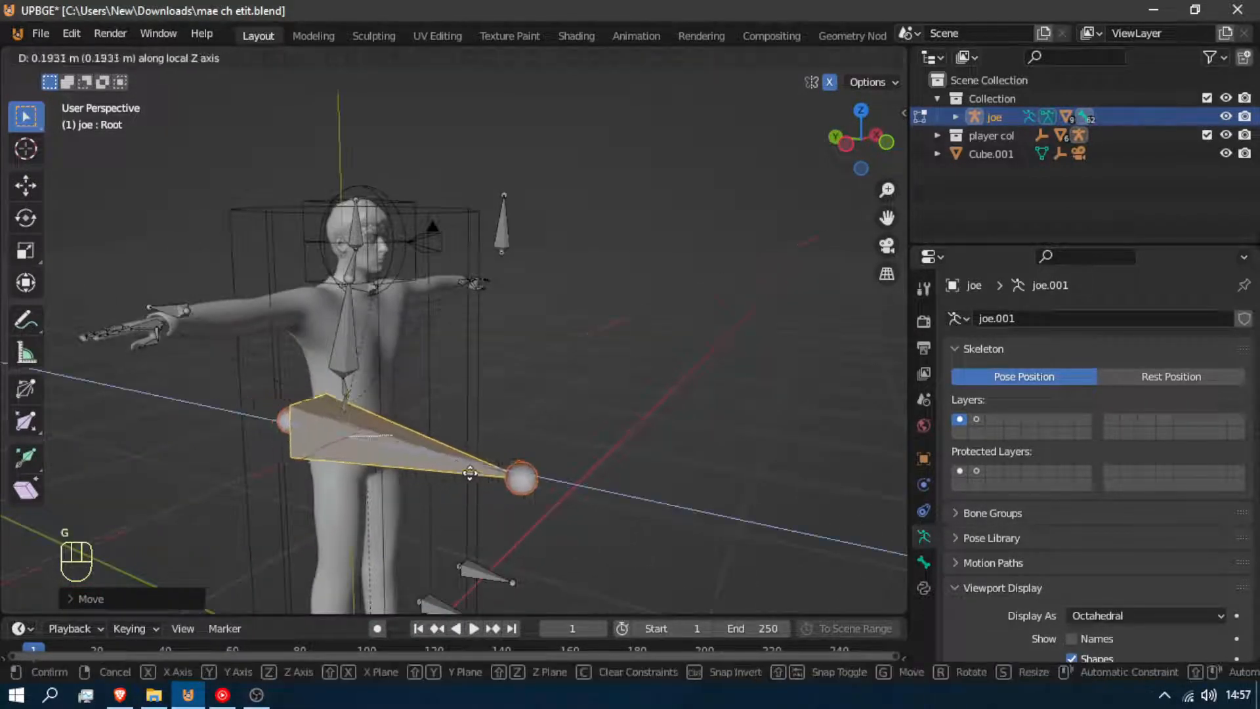
pyautogui.click(527, 472)
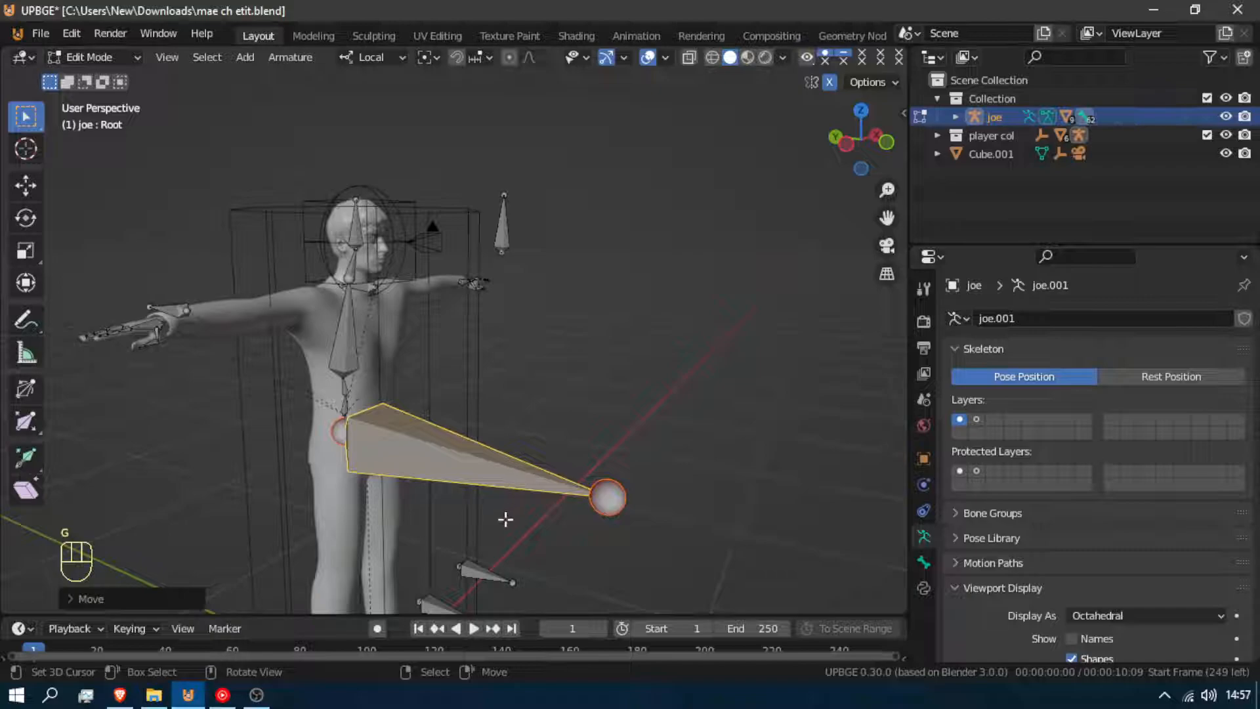
# Return to Pose Mode and test-rotate the relocated Root bone around its local Z axis.
pyautogui.press('Tab')
pyautogui.press('r')
pyautogui.press('z')
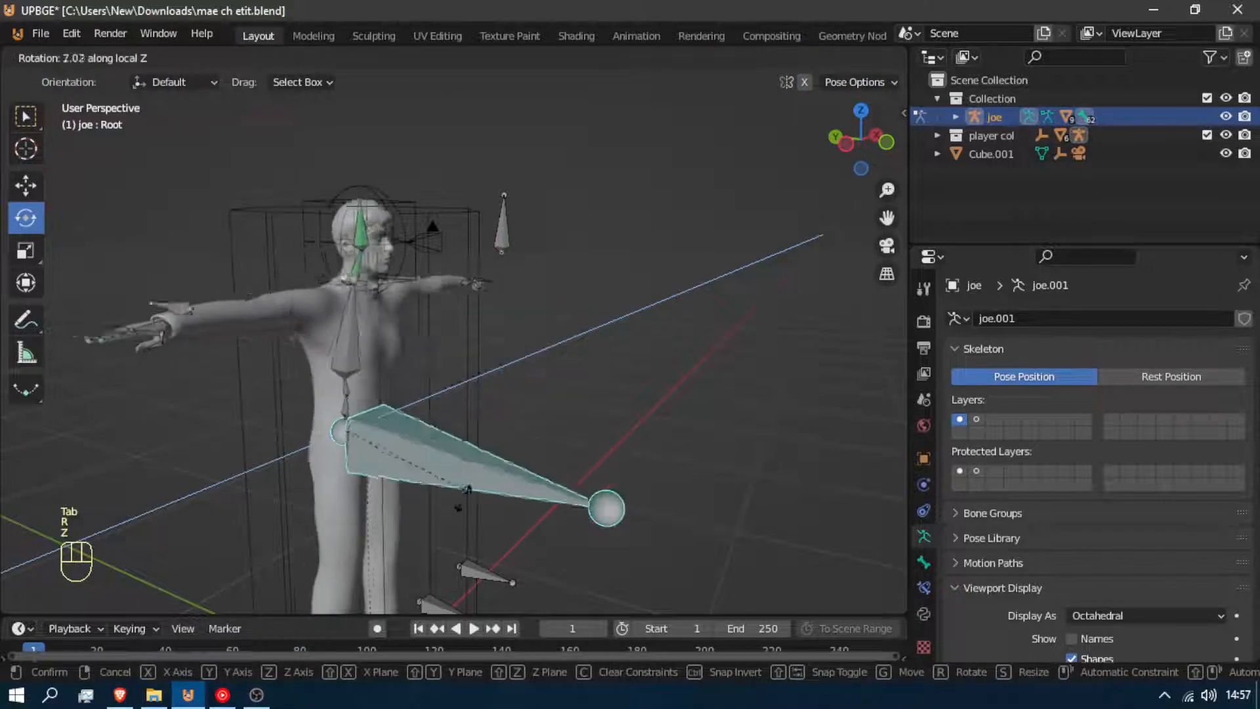
pyautogui.click(431, 469)
pyautogui.press('r')
pyautogui.press('z')
pyautogui.rightClick(446, 463)
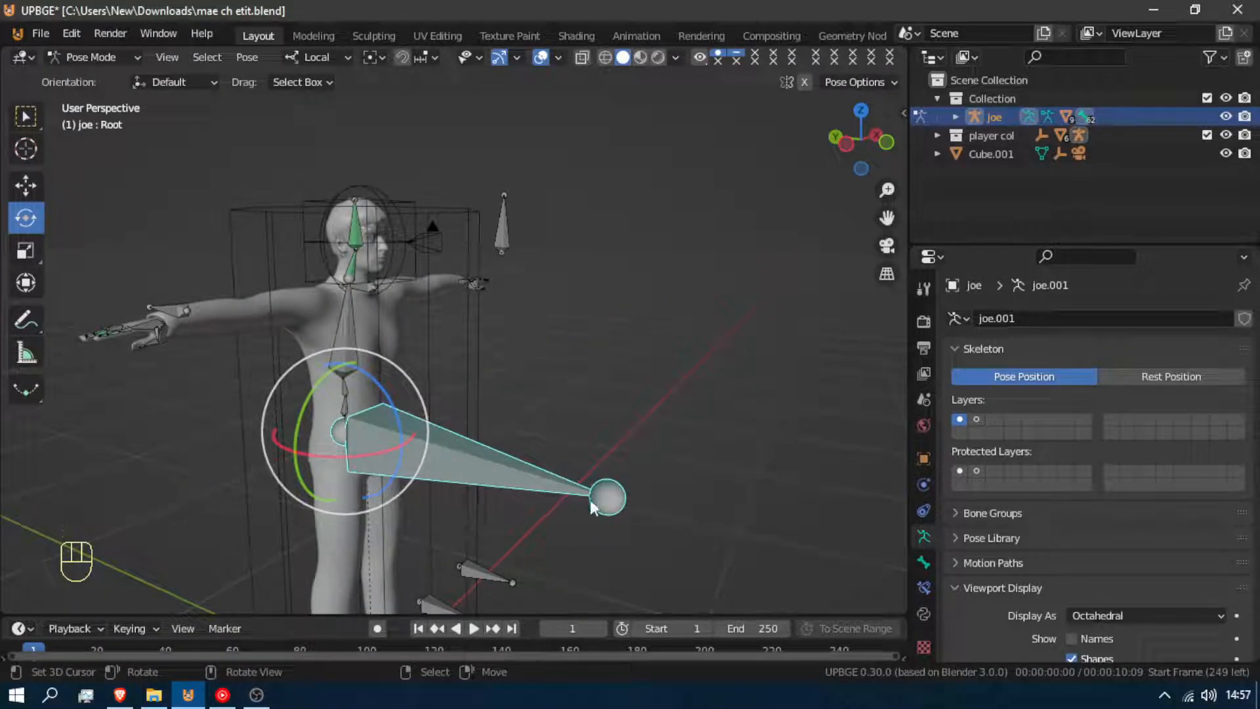
# In Edit Mode, move the Root bone's tail along local Z so the bone points behind the character.
pyautogui.press('Tab')
pyautogui.press('g')
pyautogui.press('z')
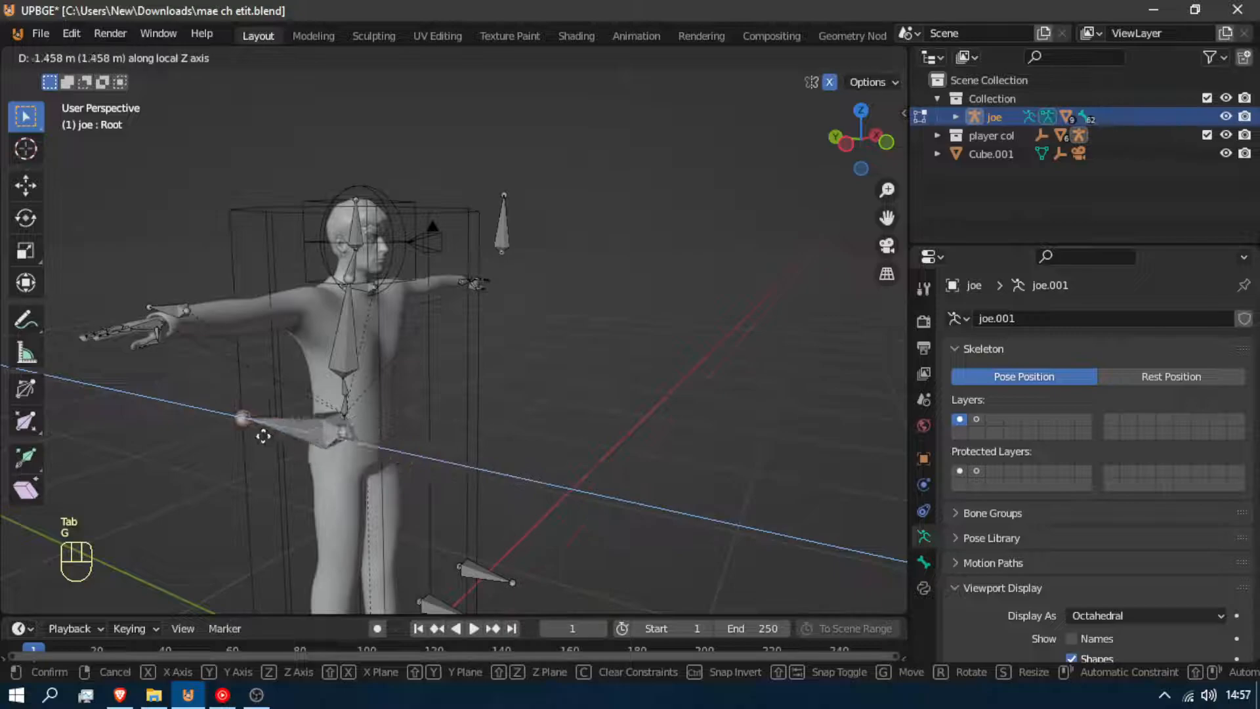
pyautogui.click(259, 432)
# Test-rotate the Root bone in Pose Mode to check the rig with the bone pointing backwards.
pyautogui.press('Tab')
pyautogui.press('r')
pyautogui.rightClick(317, 428)
pyautogui.moveTo(378, 393); pyautogui.dragTo(353, 402)
pyautogui.rightClick(385, 408)
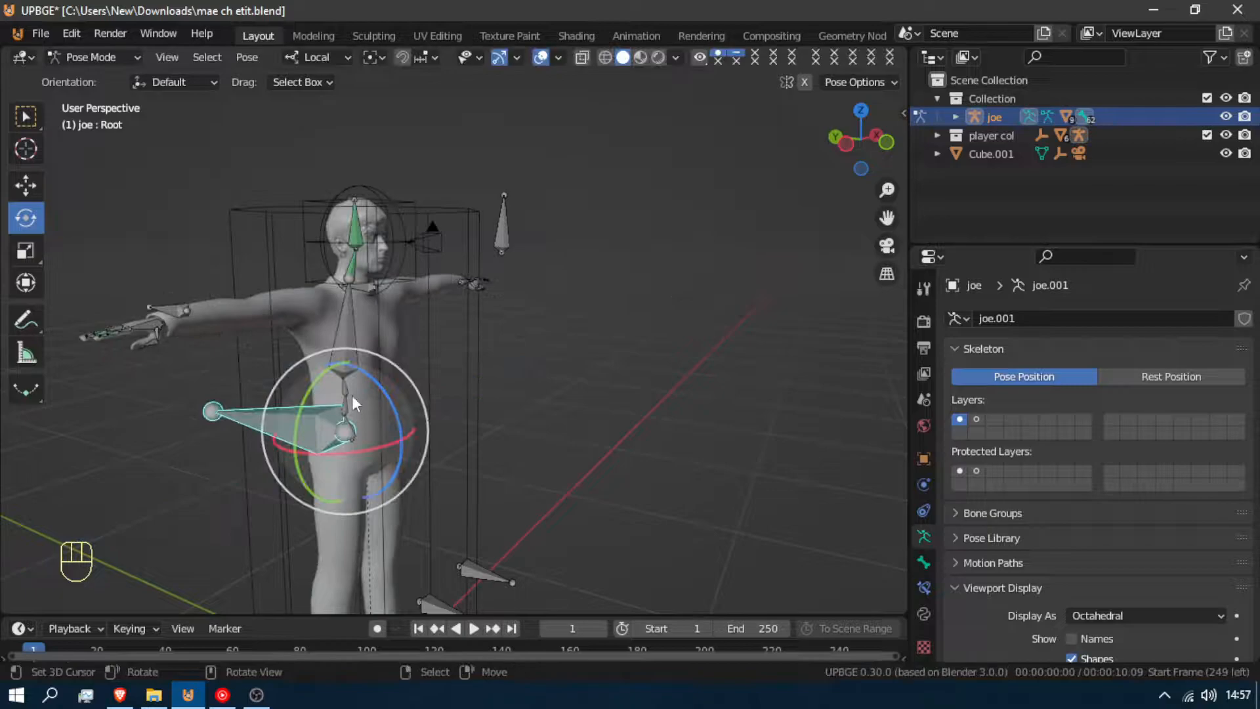
# In Edit Mode, parent the upright bone floating in front of the upper body to the Root bone with Keep Offset.
pyautogui.click(502, 226)
pyautogui.keyDown('shift'); pyautogui.click(281, 428); pyautogui.keyUp('shift')
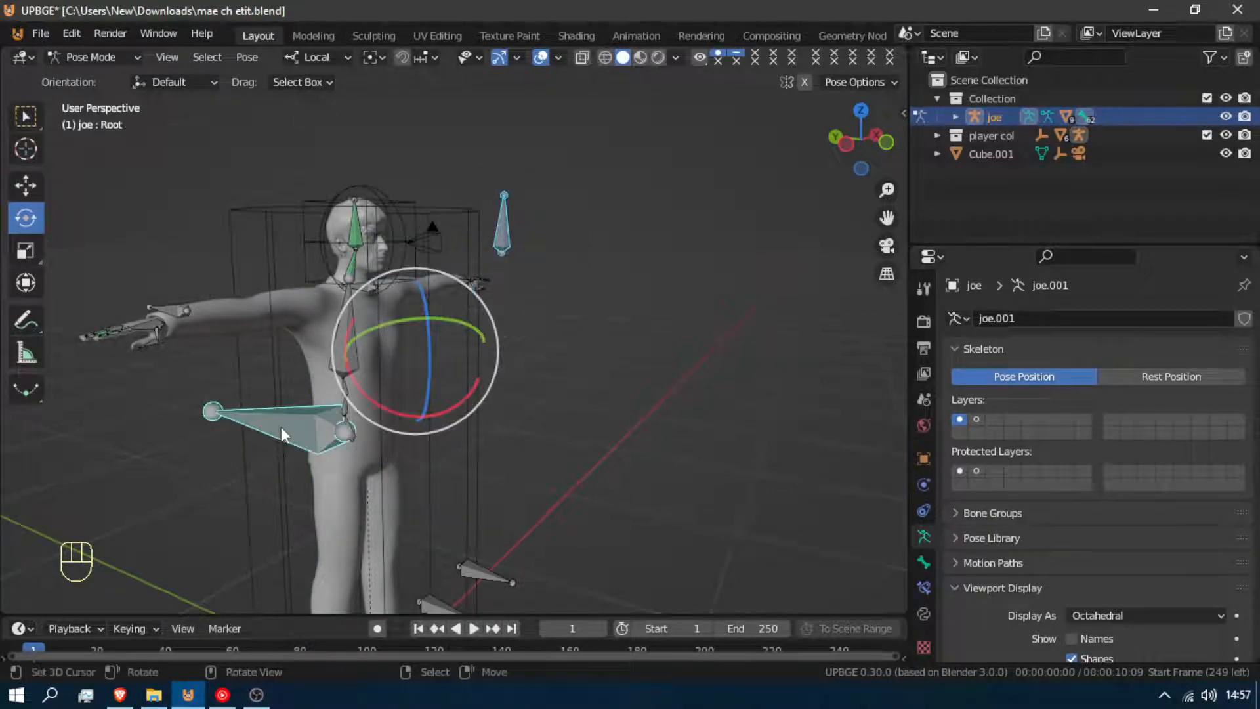
pyautogui.hotkey('ctrl', 'Tab')
pyautogui.hotkey('ctrl', 'Tab')
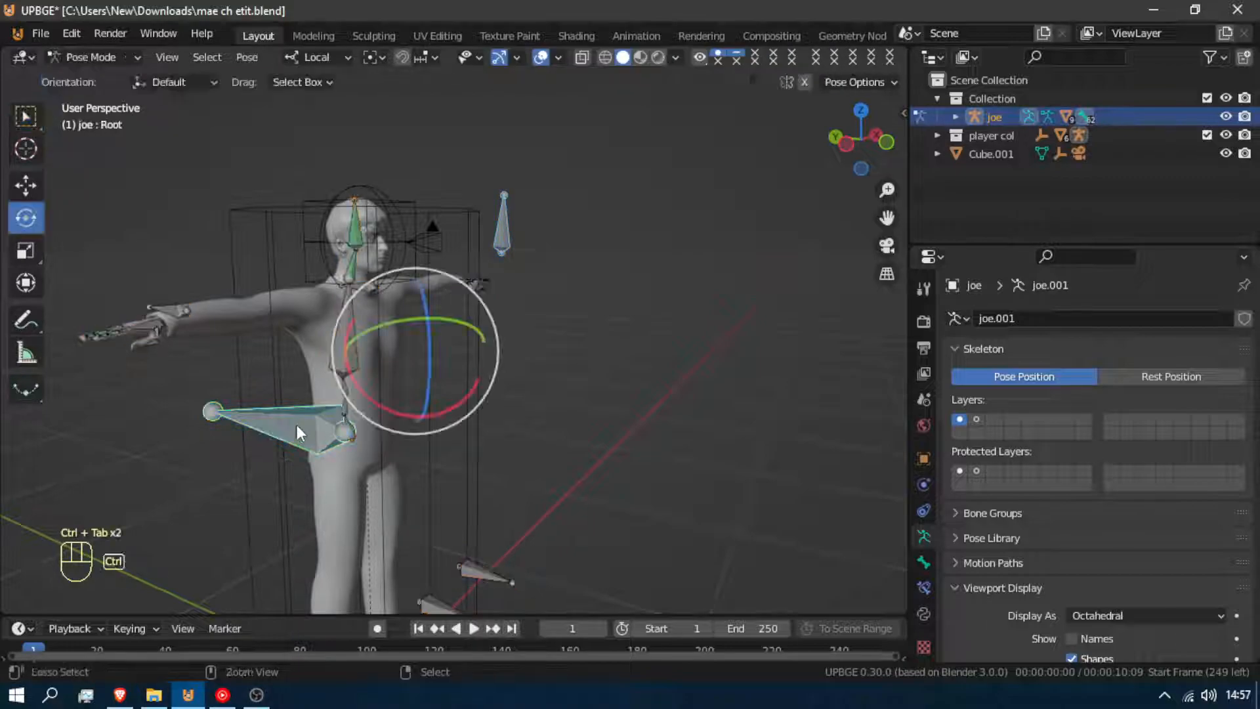
pyautogui.press('Tab')
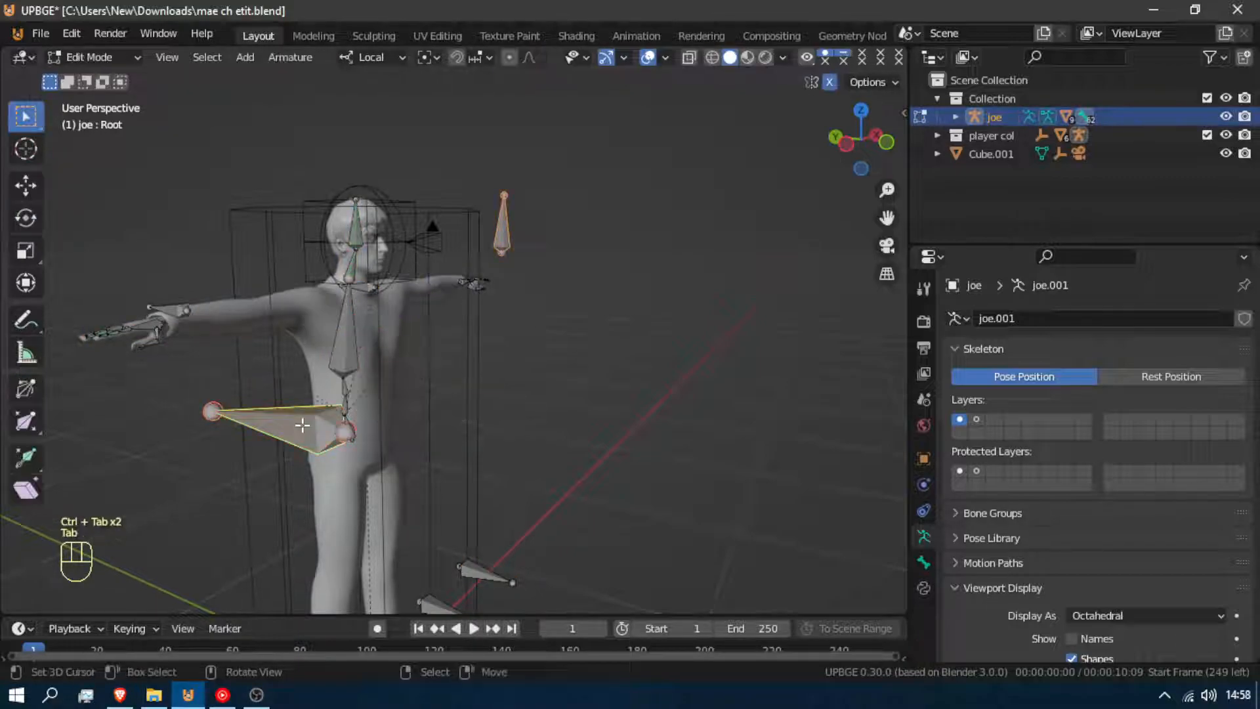
pyautogui.hotkey('ctrl', 'p')
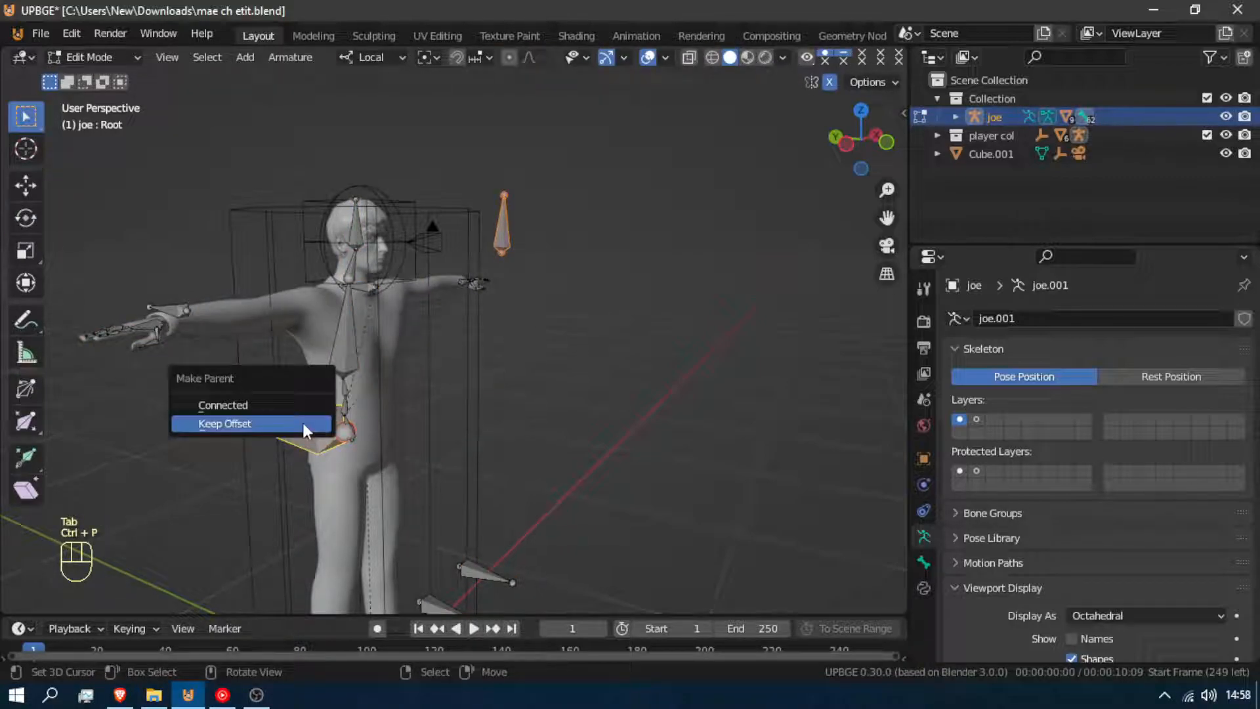
pyautogui.click(302, 423)
# In Pose Mode, test-move the Root bone along global Z to check that the newly parented bone follows.
pyautogui.press('Tab')
pyautogui.moveTo(386, 392)
pyautogui.mouseDown()
pyautogui.moveTo(341, 336)
pyautogui.moveTo(352, 368)
pyautogui.moveTo(308, 394)
pyautogui.moveTo(366, 380)
pyautogui.moveTo(353, 366)
pyautogui.moveTo(373, 391)
pyautogui.mouseUp()
pyautogui.press('g')
pyautogui.press('z')
pyautogui.press('z')
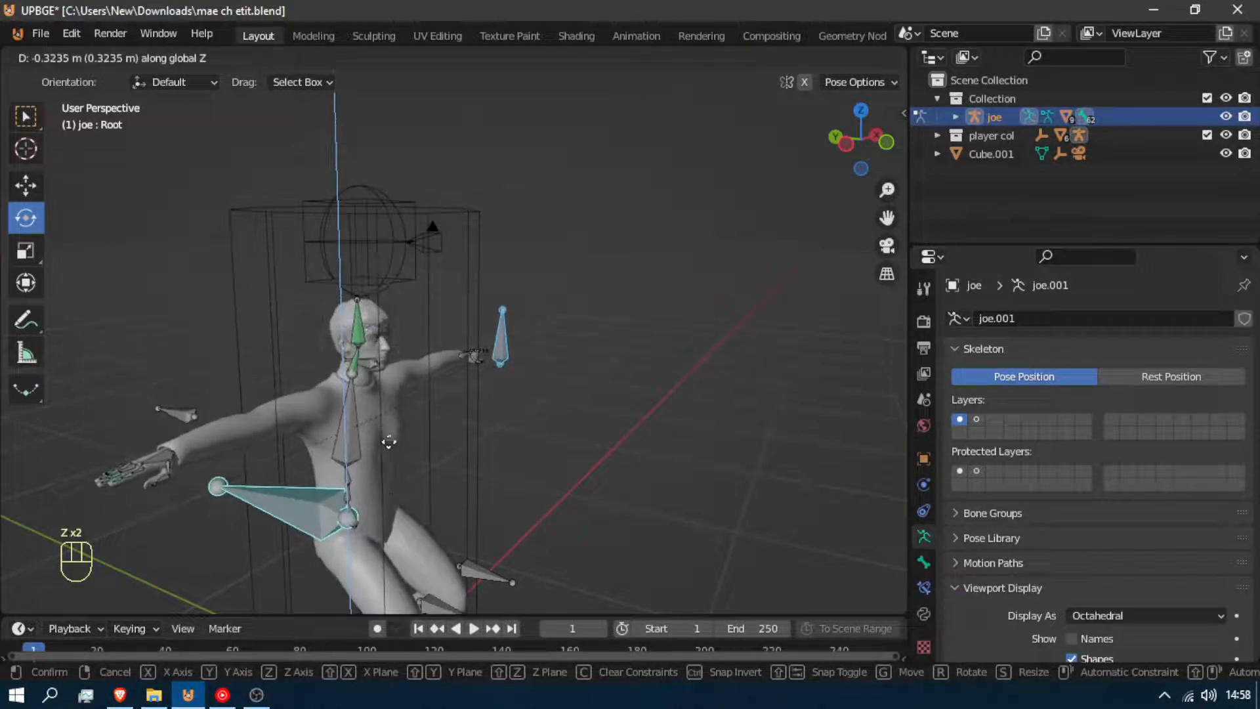
pyautogui.click(403, 417)
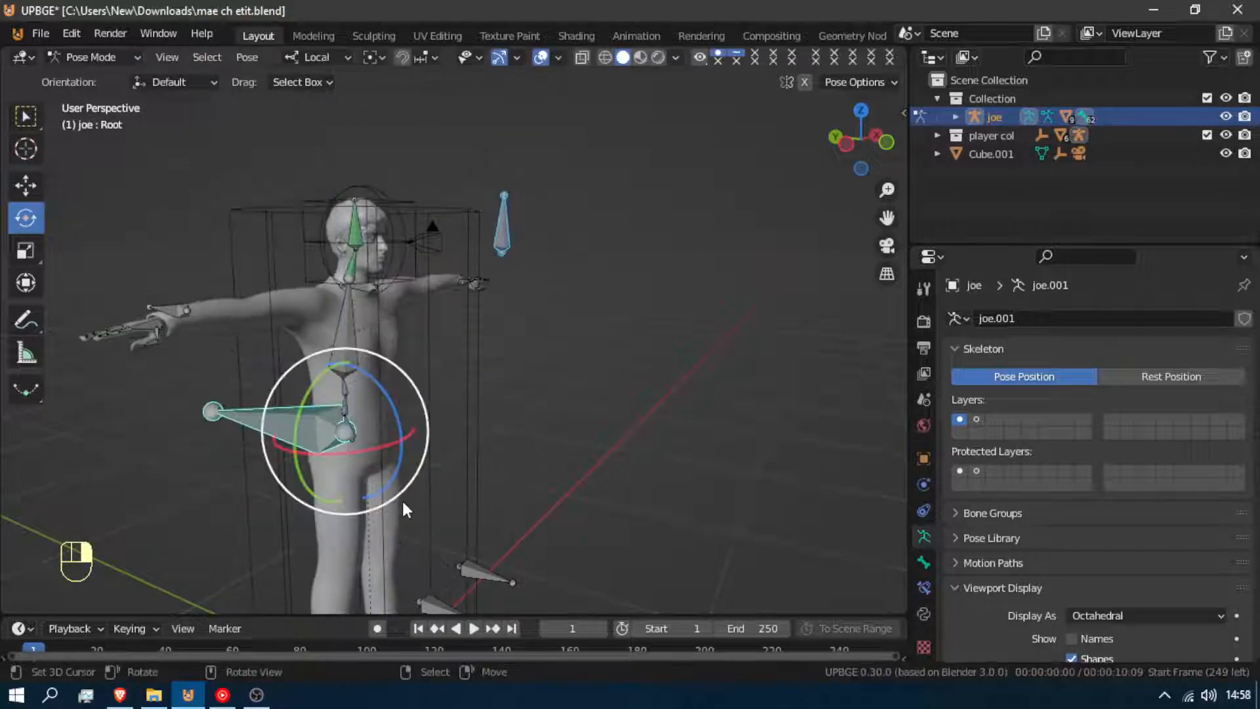
# Test-rotate the Root bone around global Z to check the newly parented bone and the rest of the rig.
pyautogui.hotkey('shift', 'f')
pyautogui.press('r')
pyautogui.press('z')
pyautogui.press('z')
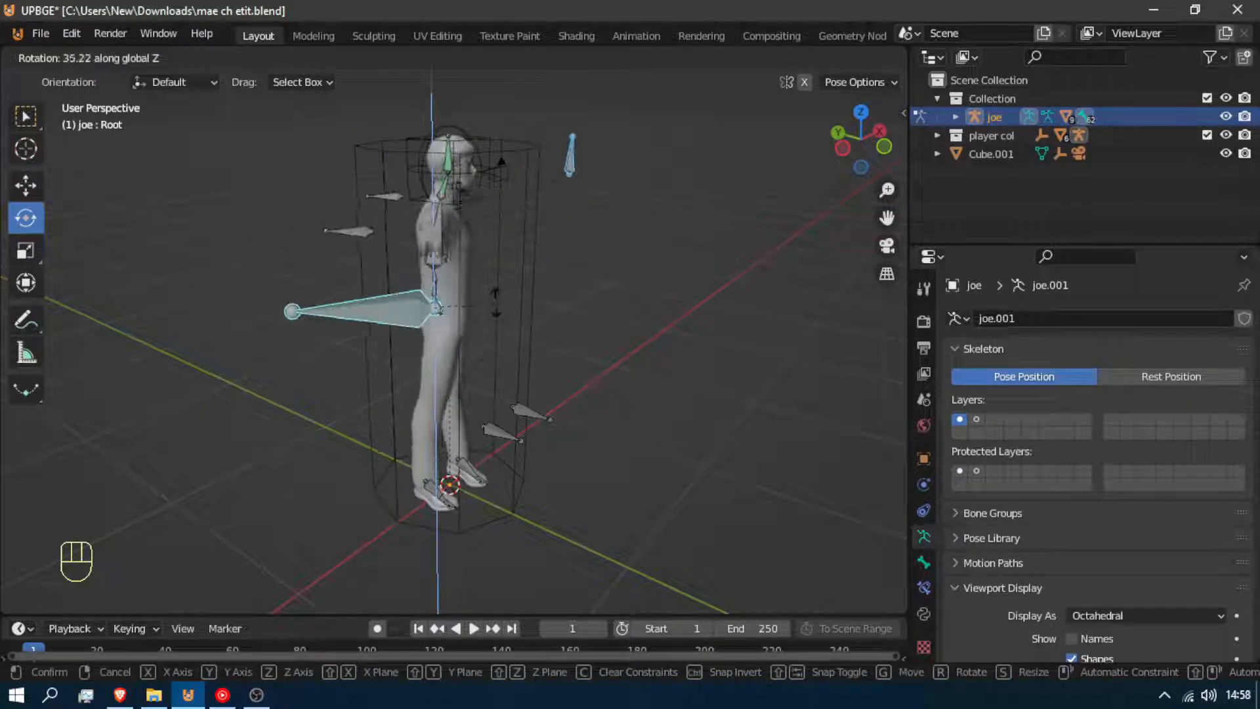
pyautogui.rightClick(466, 329)
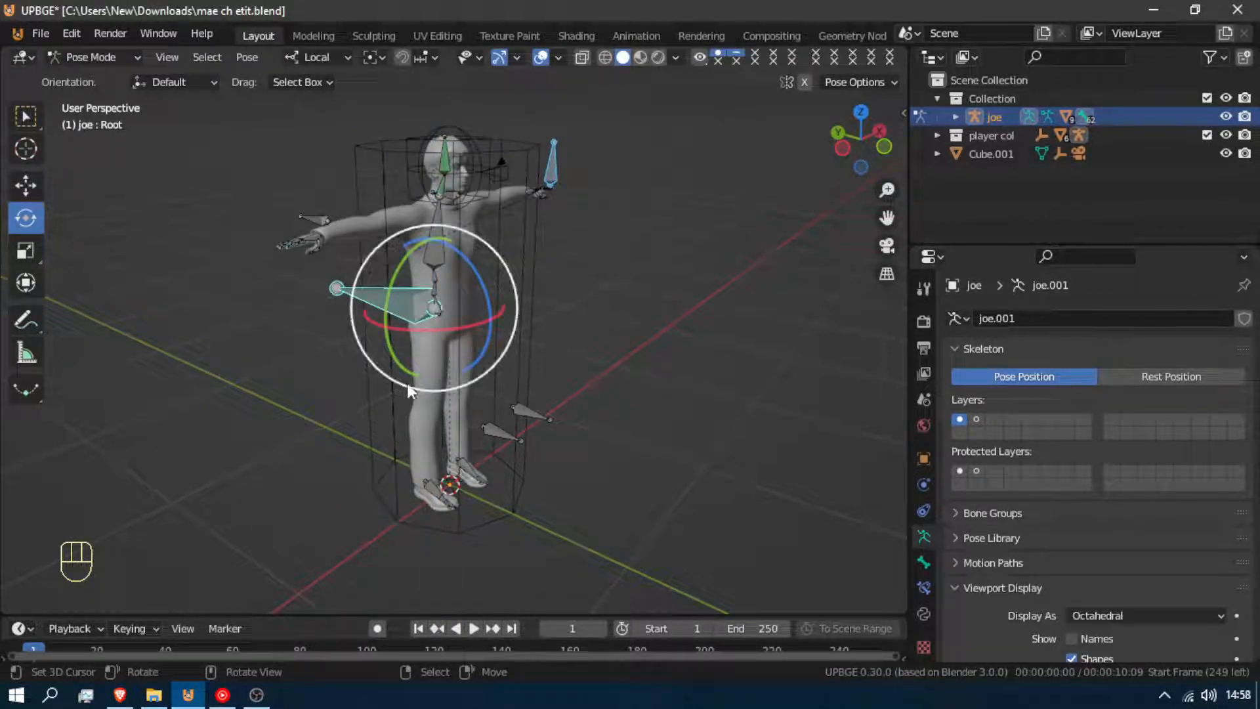
# Select the right foot bone foot_r.001 and try parenting it to the Root bone in Edit Mode.
pyautogui.hotkey('shift', 'f')
pyautogui.click(479, 392)
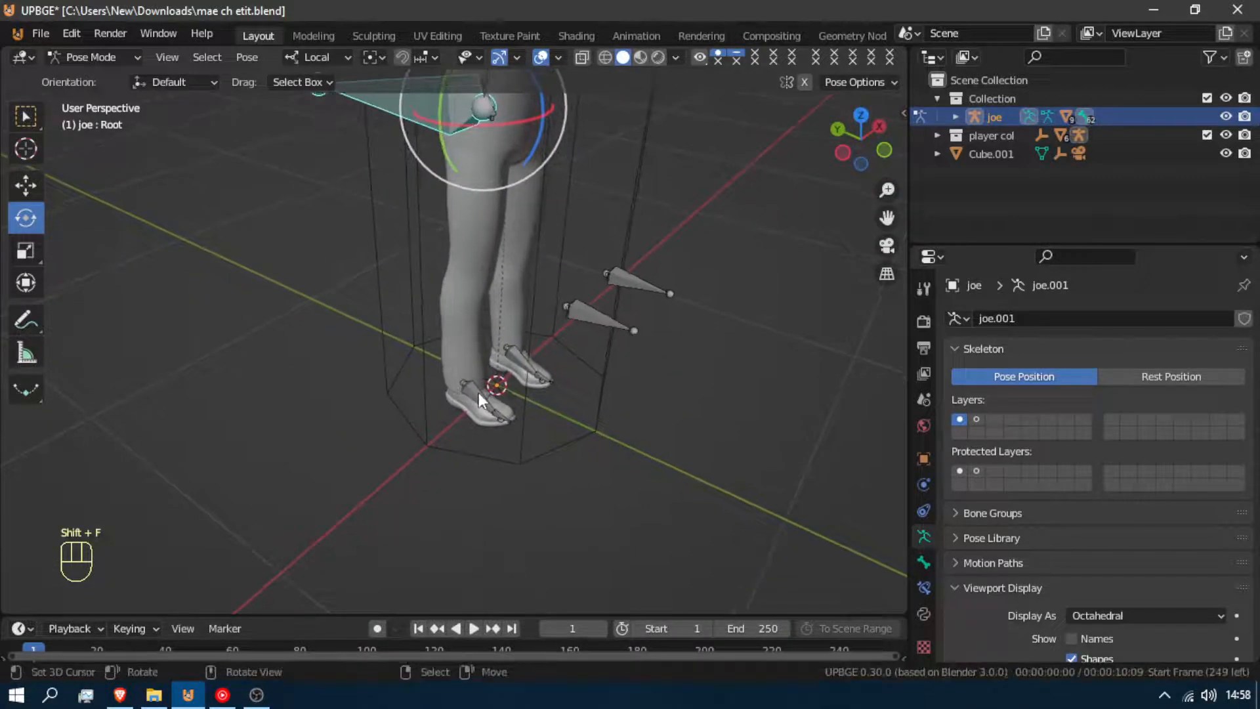
pyautogui.click(478, 393)
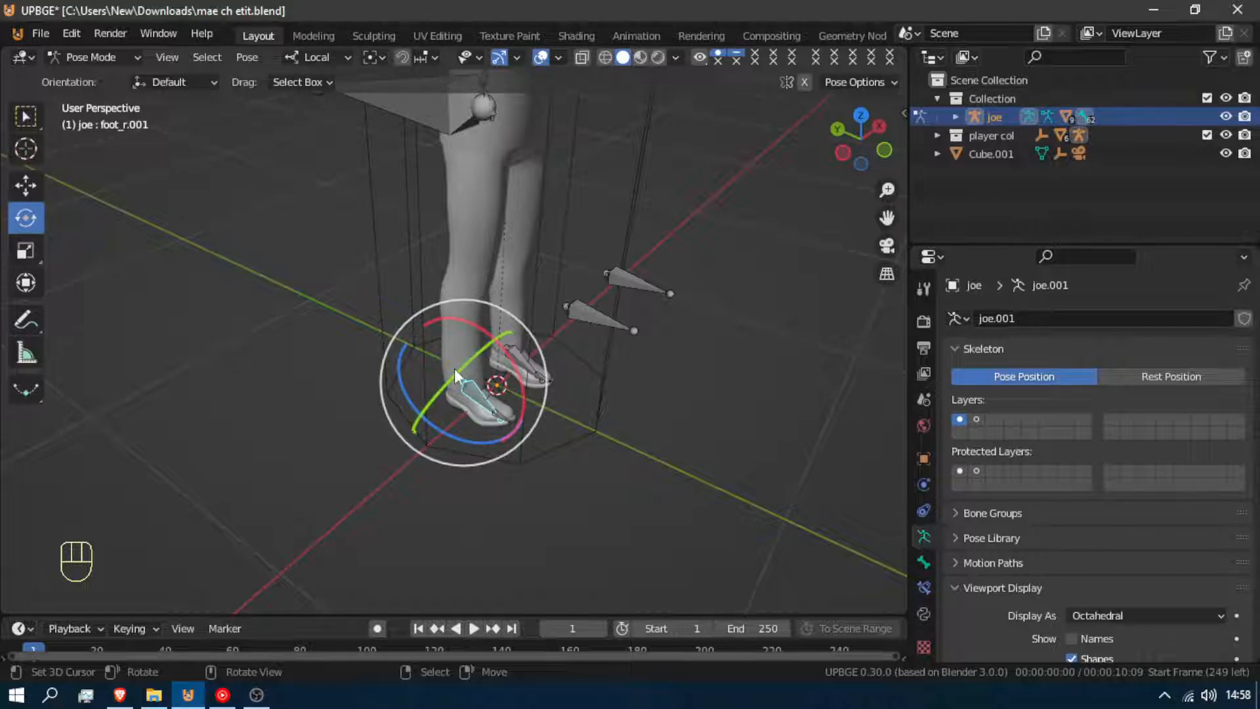
pyautogui.scroll(-2, 558, 487)
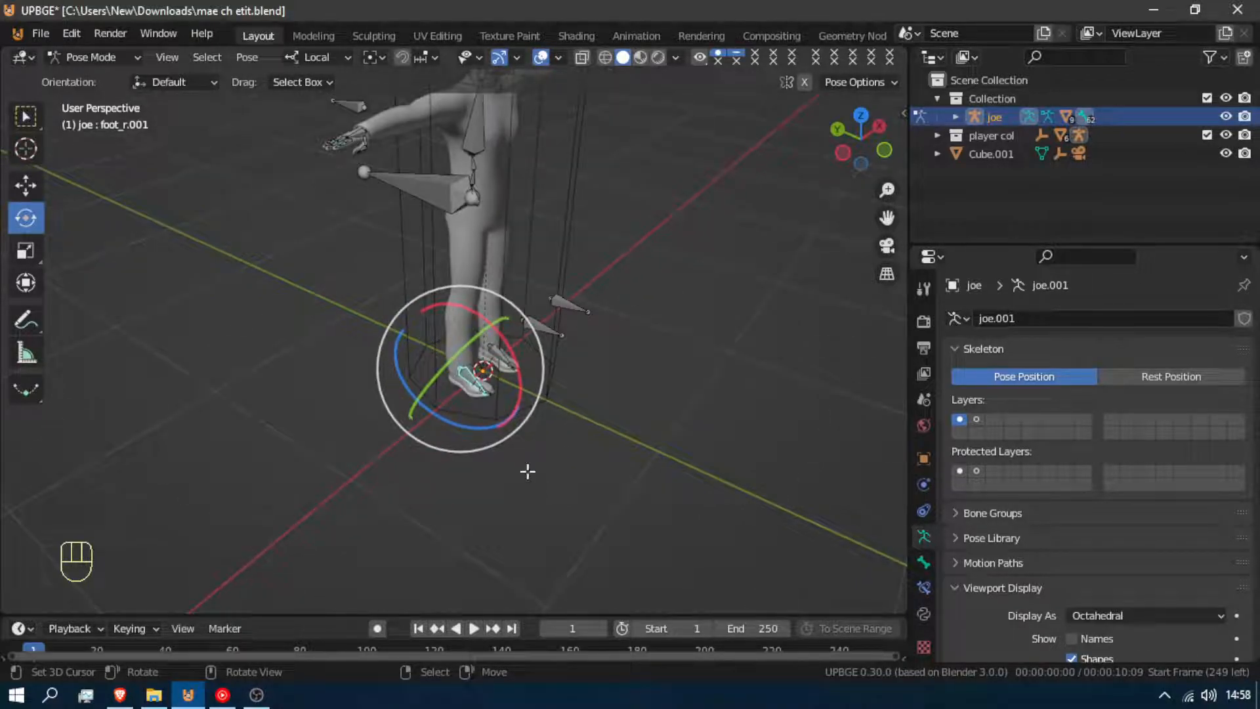
pyautogui.press('Tab')
pyautogui.click(430, 191)
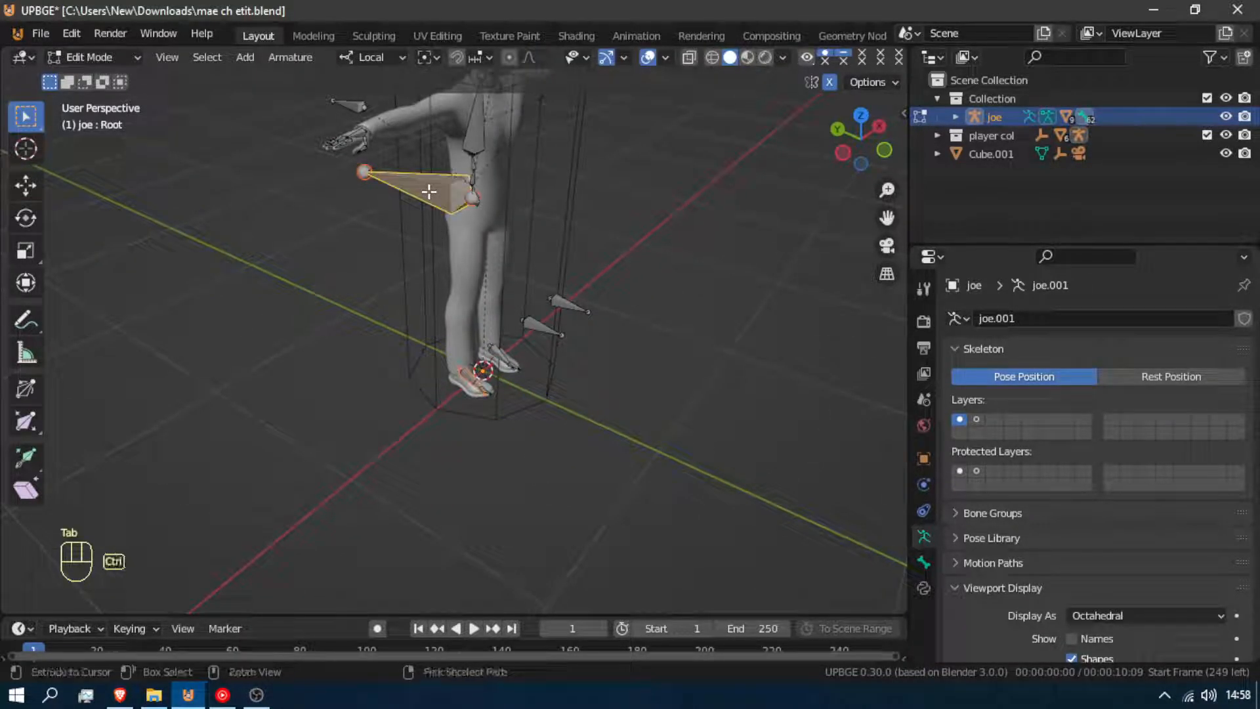
pyautogui.hotkey('ctrl', 'p')
pyautogui.click(428, 191)
pyautogui.press('Tab')
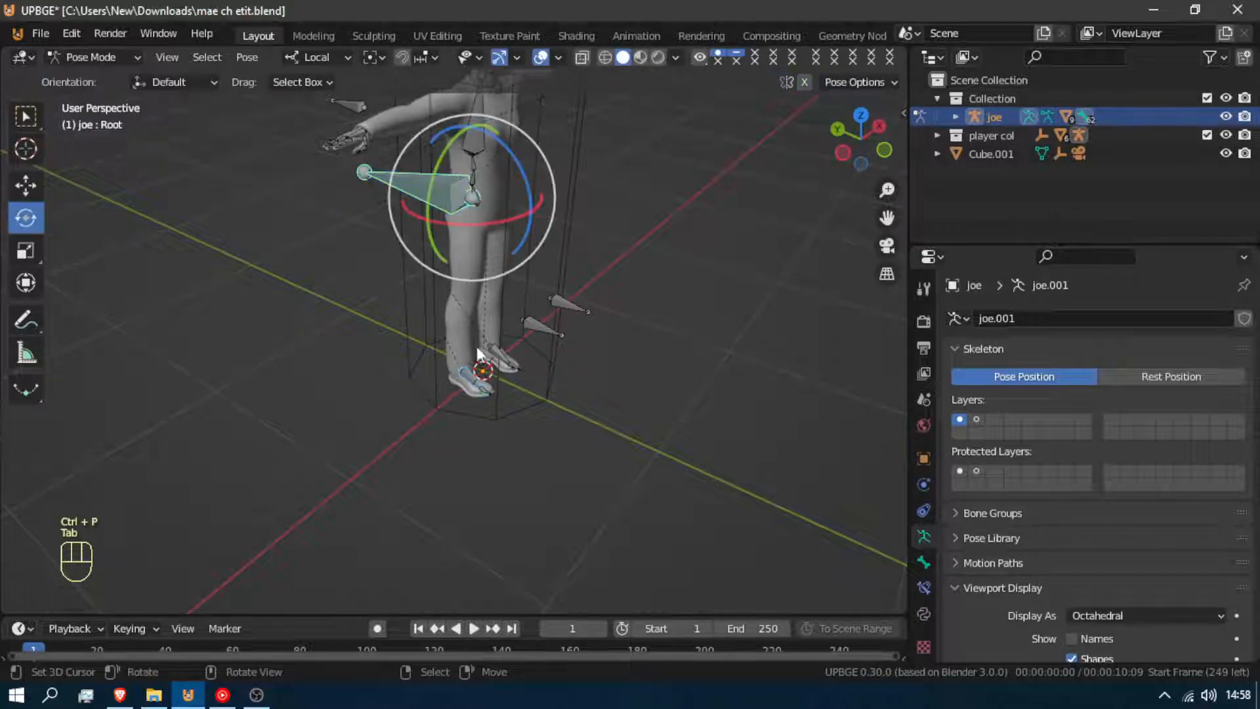
# Test-rotate the Root bone around global Z and test-move it along local and global Z to check the right foot.
pyautogui.press('r')
pyautogui.press('z')
pyautogui.press('z')
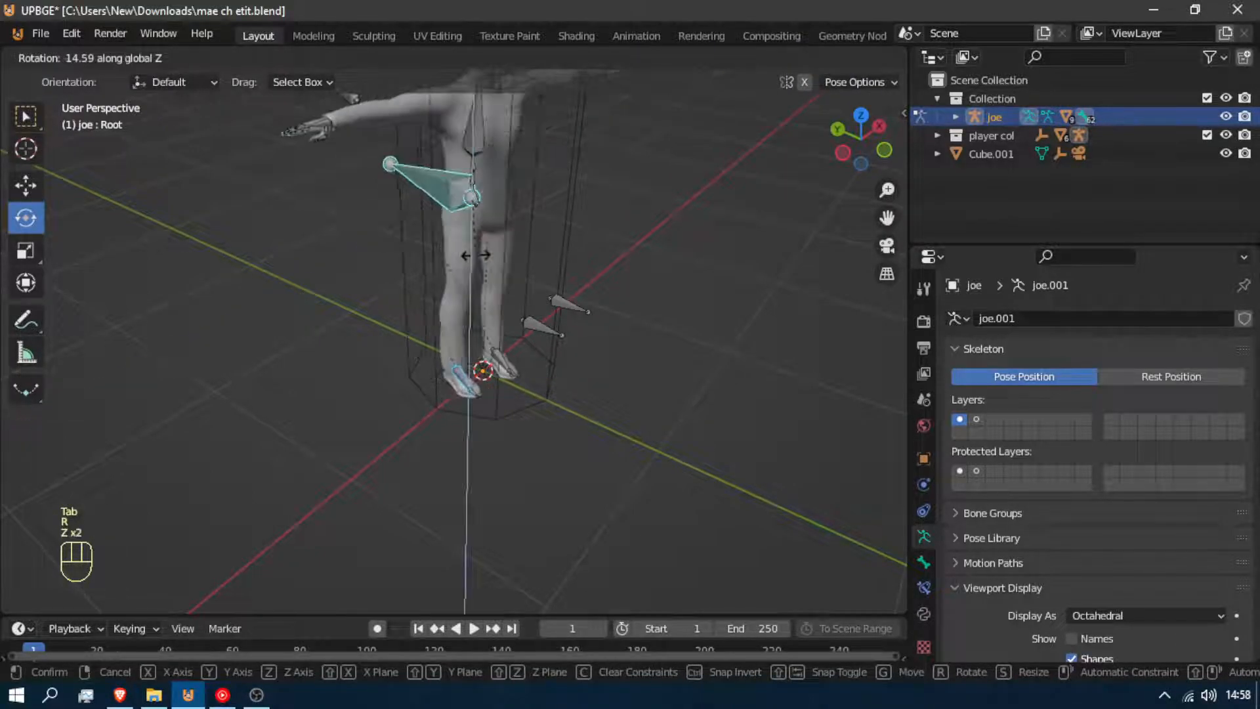
pyautogui.click(481, 227)
pyautogui.press('g')
pyautogui.press('z')
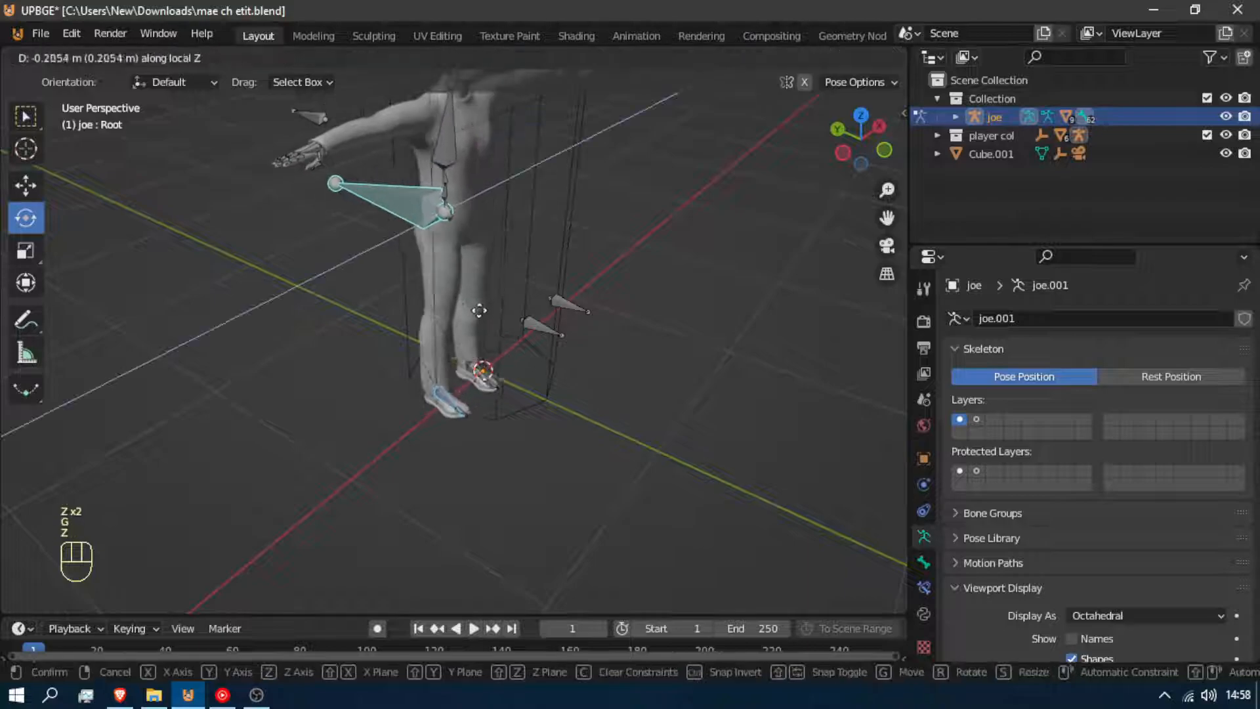
pyautogui.press('z')
pyautogui.click(467, 341)
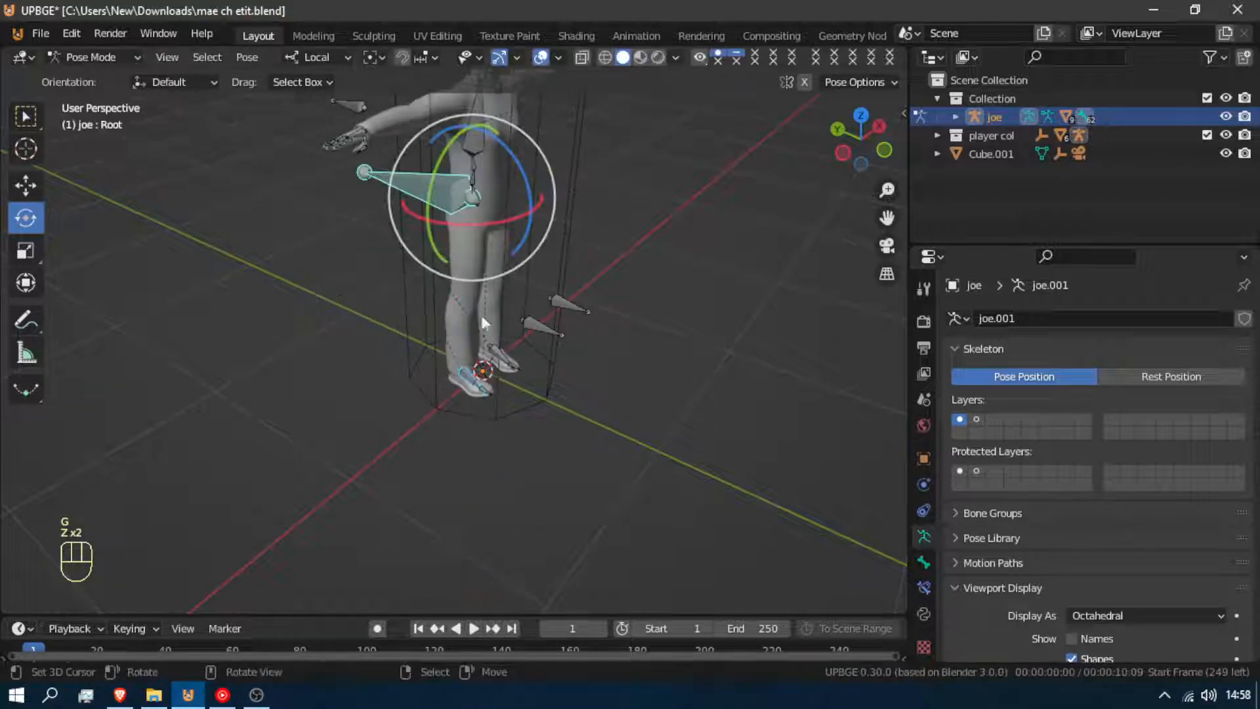
# Undo the latest changes back to Edit Mode, reverting the right foot bone's parenting to Root.
pyautogui.hotkey('ctrl', 'Tab')
pyautogui.press('ctrl')
pyautogui.hotkey('ctrl', 'z')
pyautogui.hotkey('ctrl', 'z')
pyautogui.hotkey('ctrl', 'z')
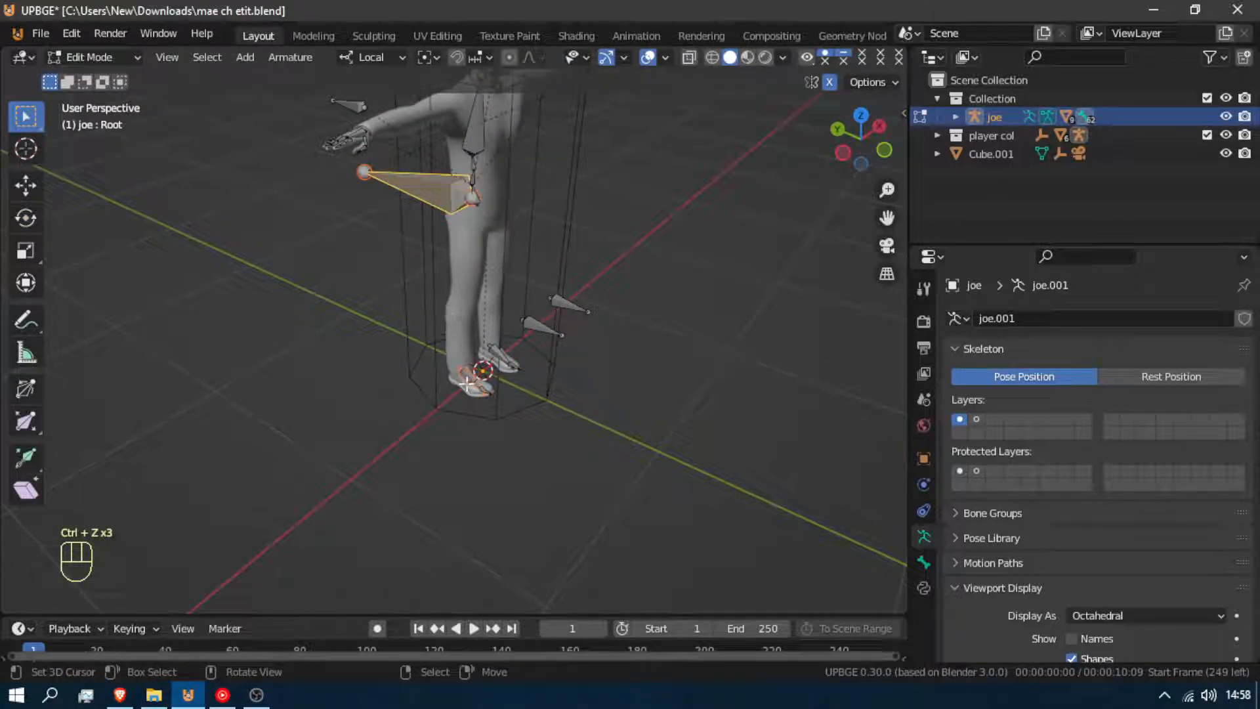
# In Pose Mode, add a Copy Rotation constraint to the right foot bone foot_r.001 with the Root bone as its target.
pyautogui.click(924, 561)
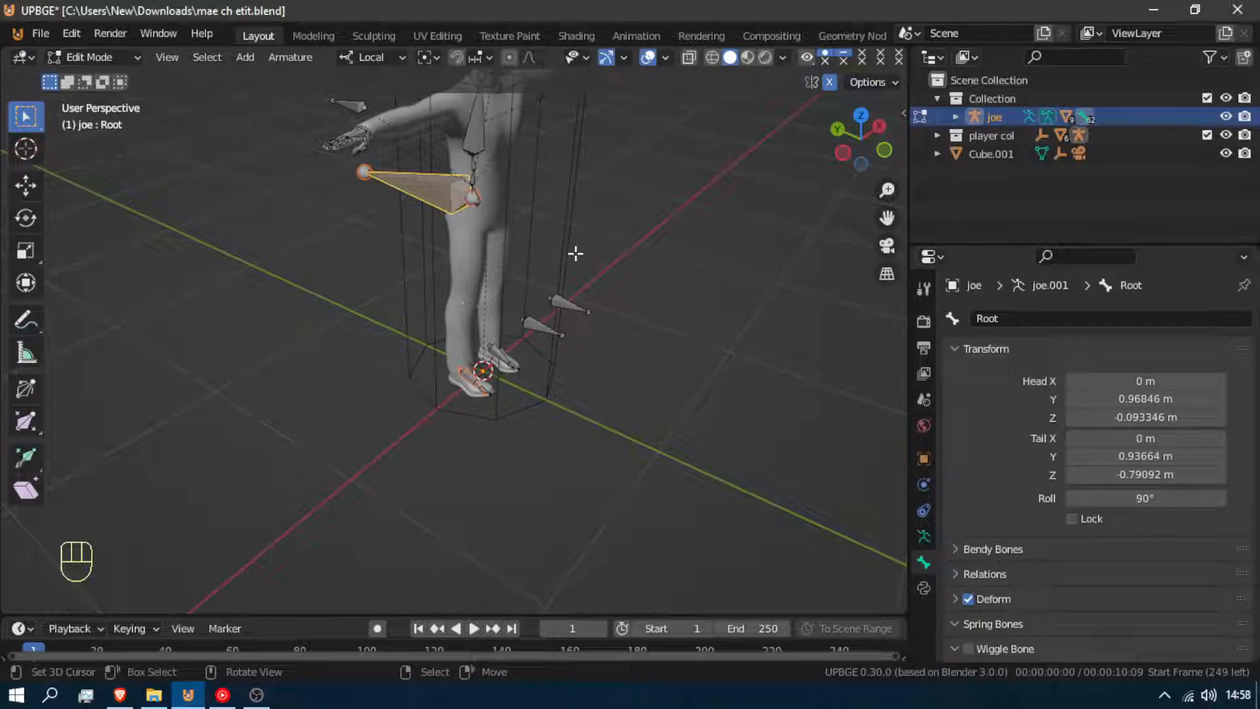
pyautogui.rightClick(391, 182)
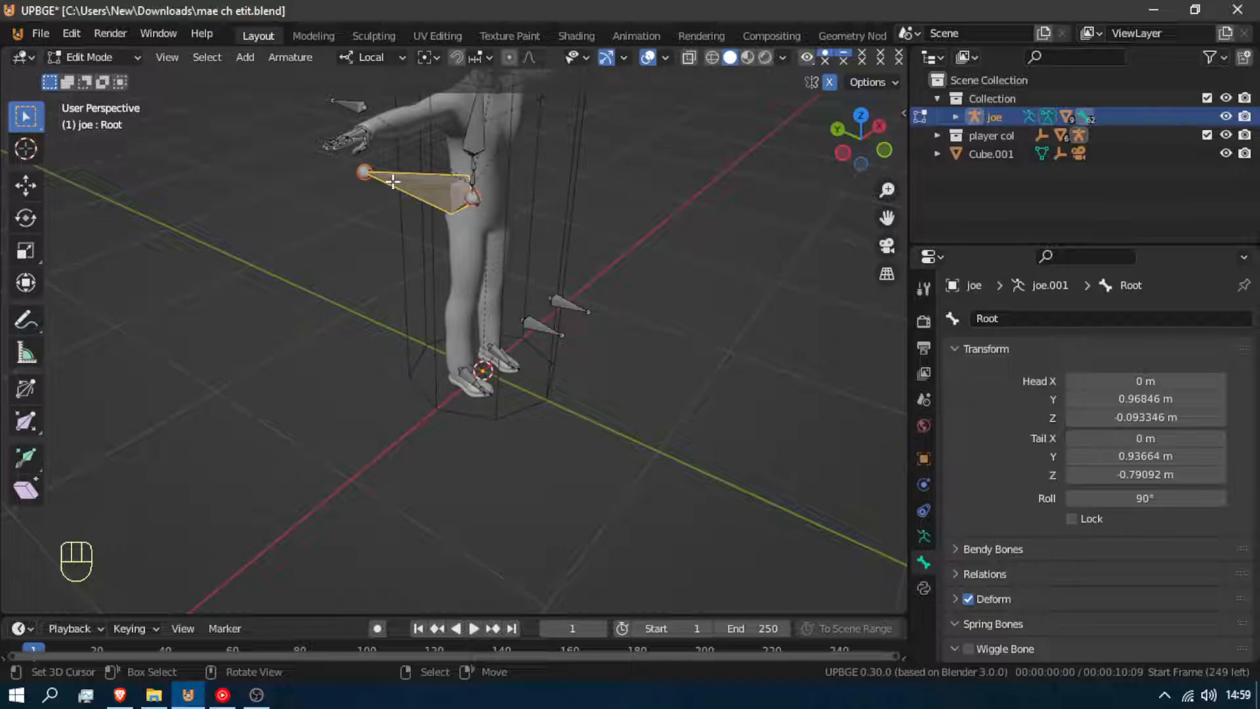
pyautogui.rightClick(458, 362)
pyautogui.press('Tab')
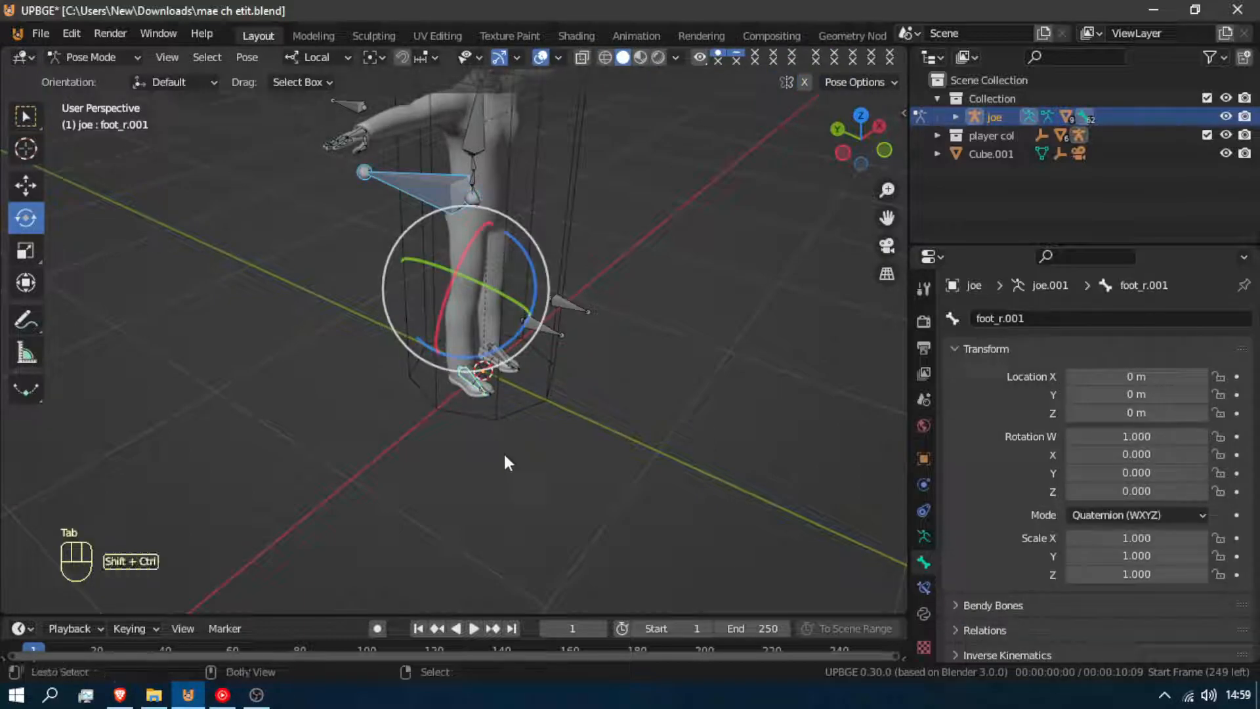
pyautogui.hotkey('shift', 'ctrl', 'c')
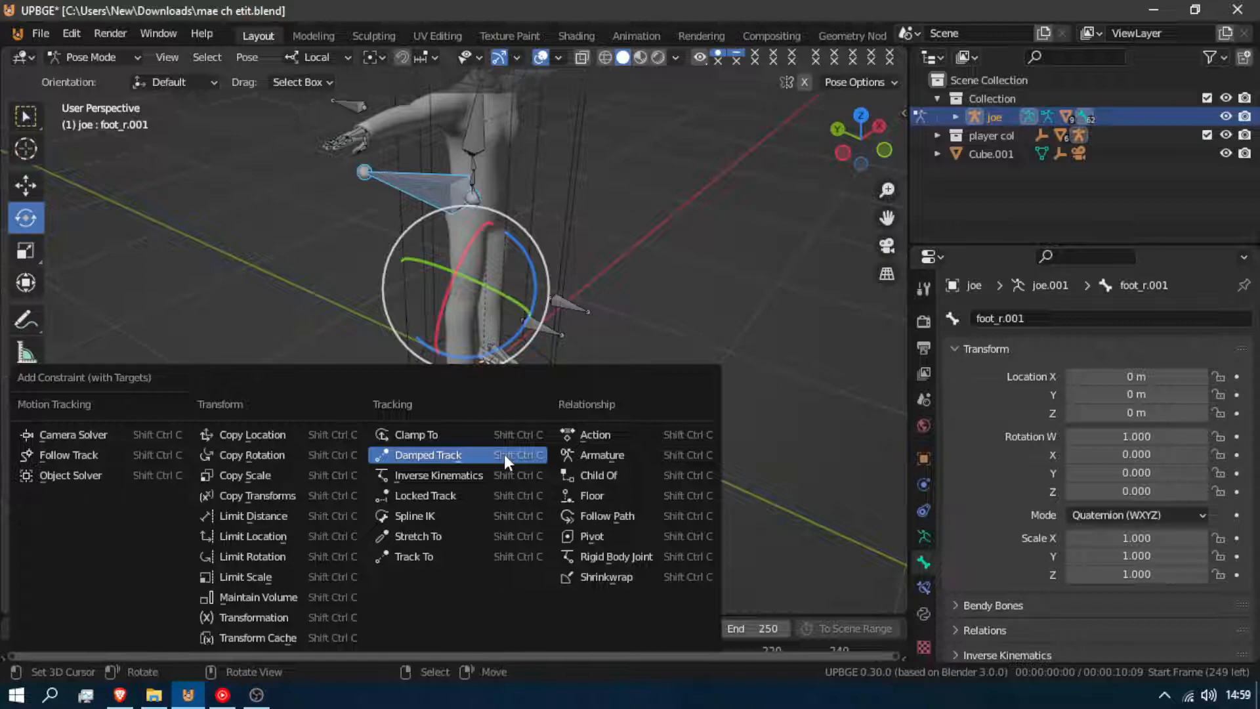
pyautogui.click(293, 455)
pyautogui.scroll(3, 568, 392)
pyautogui.scroll(3, 474, 384)
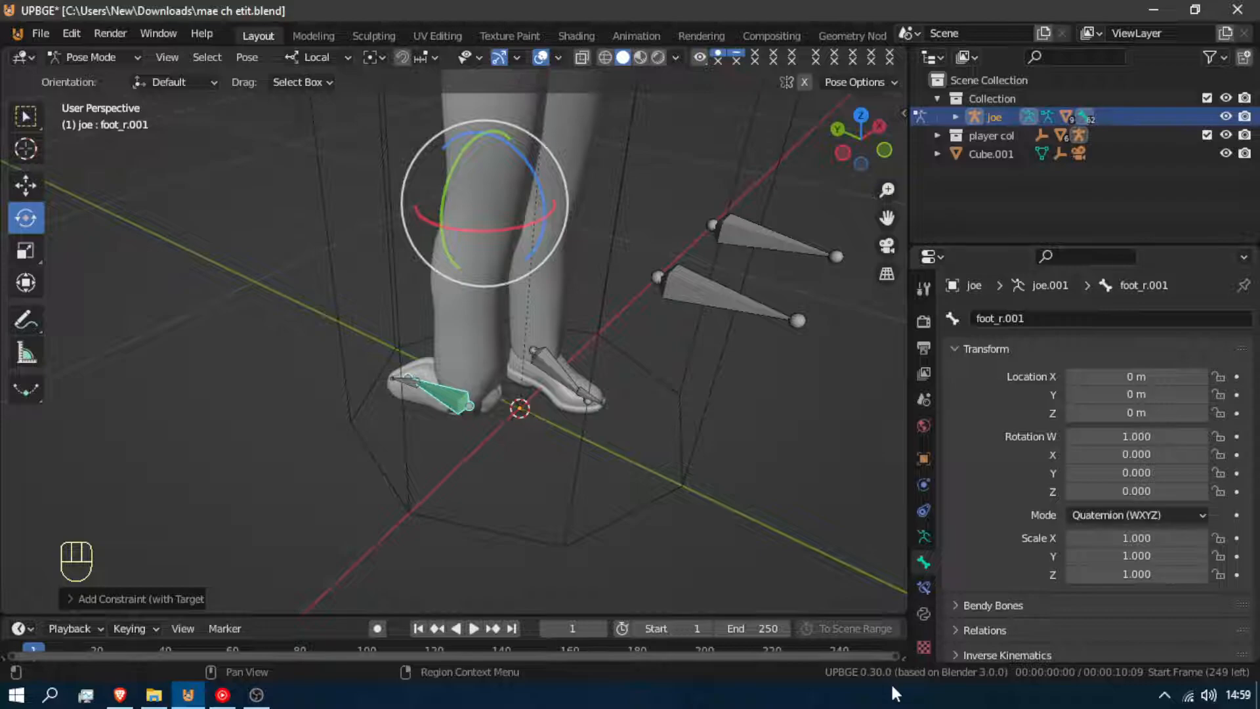
# Set the right foot's Copy Rotation constraint to Local Space for both target and owner, restricted to the Z axis.
pyautogui.click(923, 587)
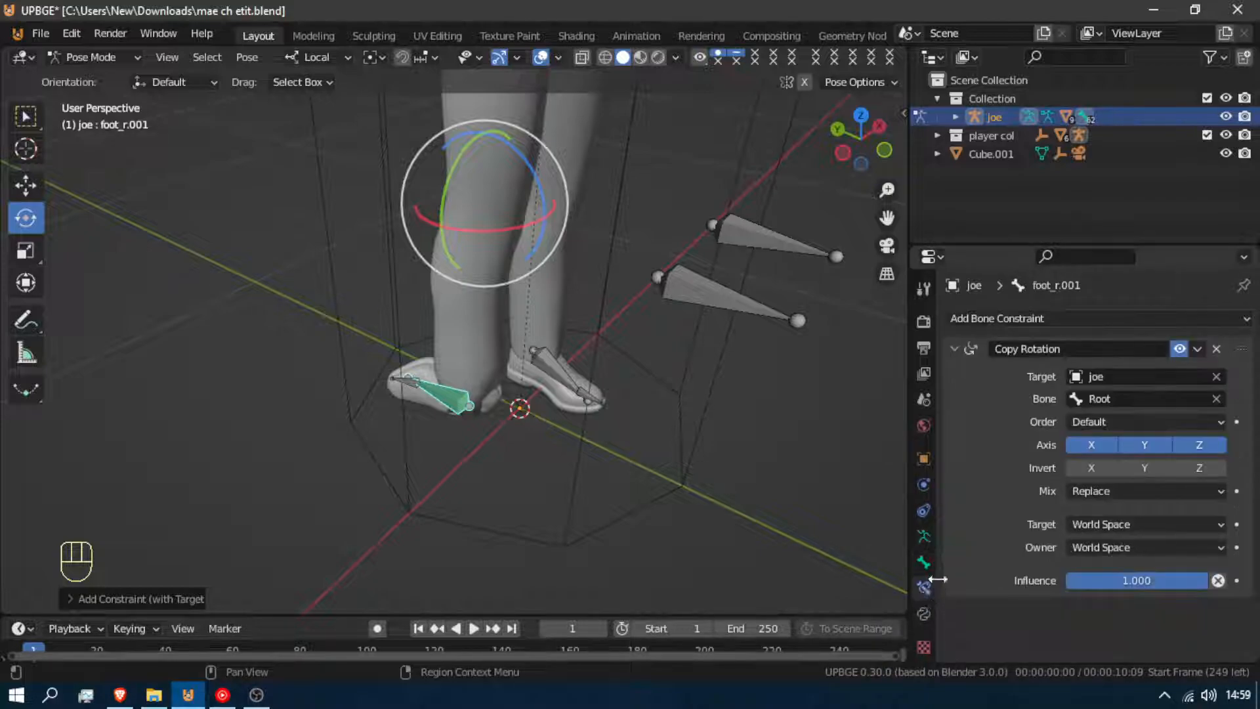
pyautogui.click(1133, 525)
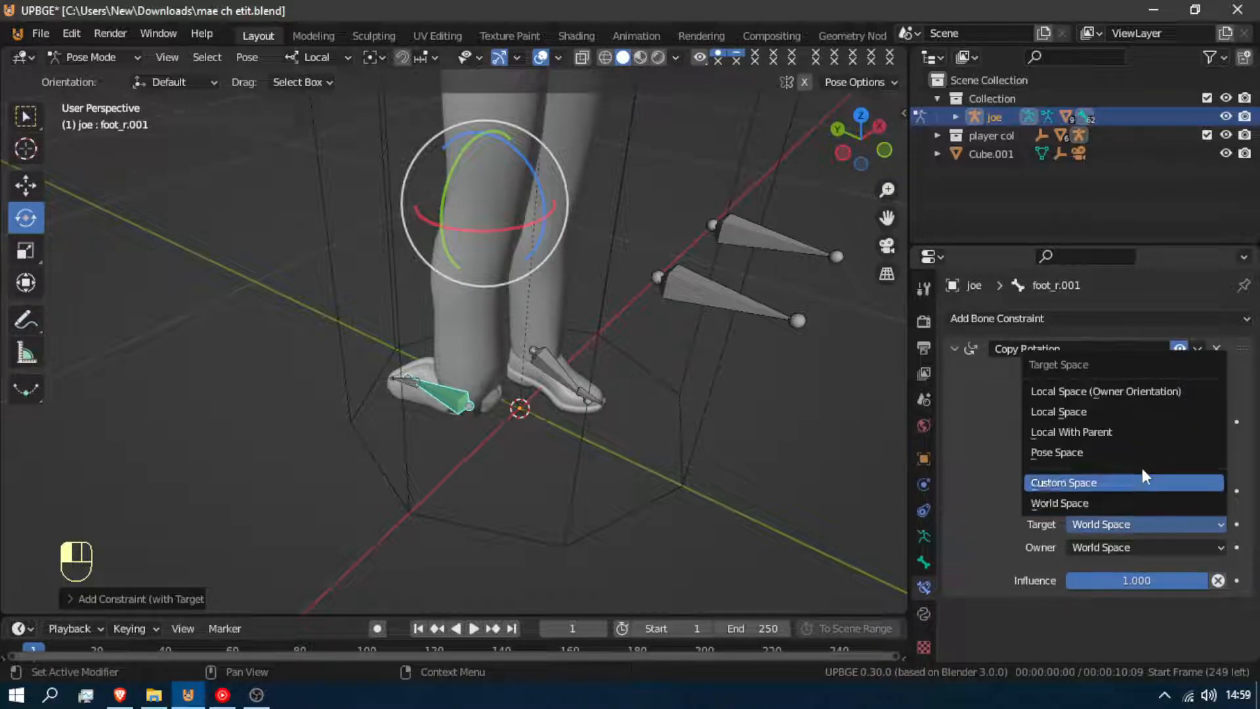
pyautogui.click(1129, 411)
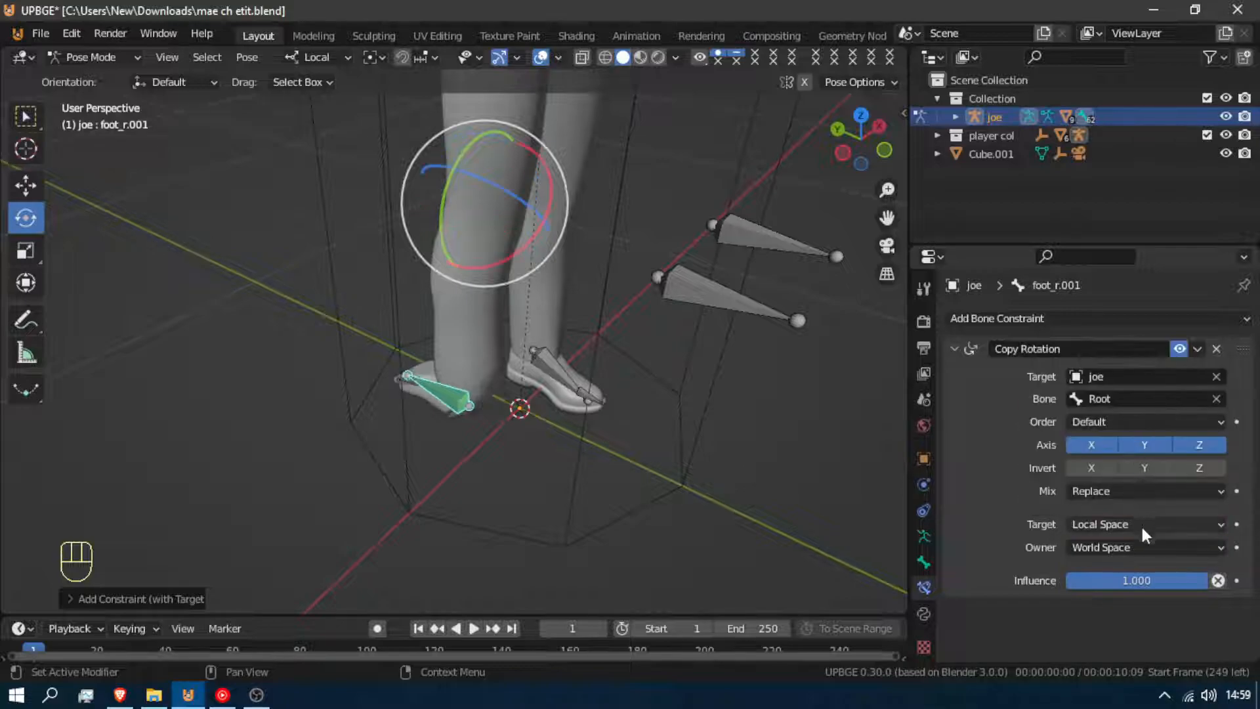
pyautogui.click(1142, 547)
pyautogui.click(1135, 435)
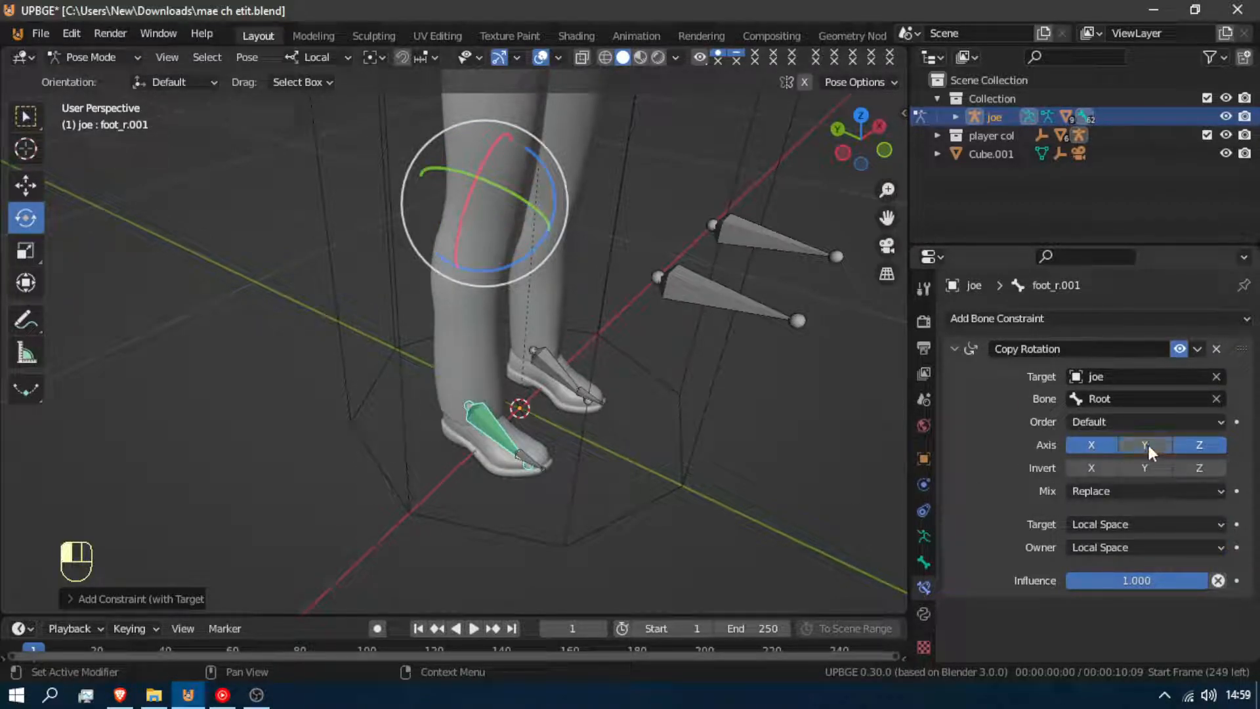
# Test-rotate the Root bone around local Z and test-move it to check how the right foot reacts.
pyautogui.scroll(-4, 688, 459)
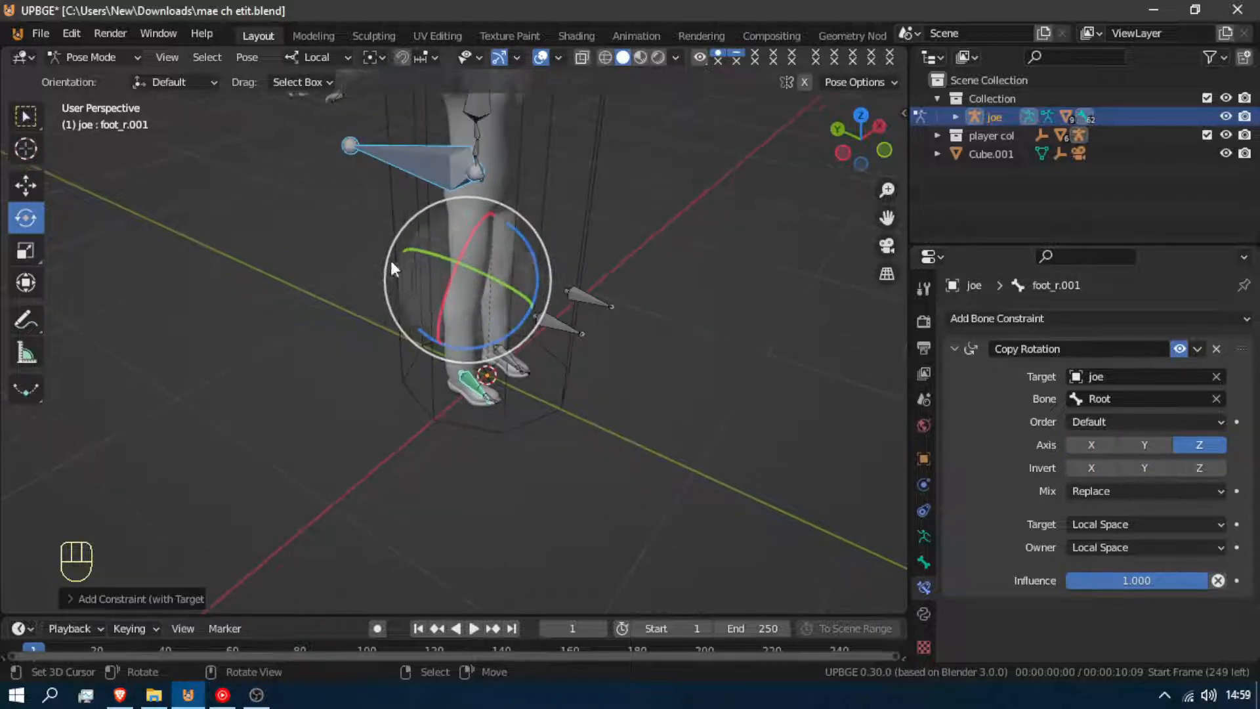
pyautogui.click(418, 163)
pyautogui.press('r')
pyautogui.press('z')
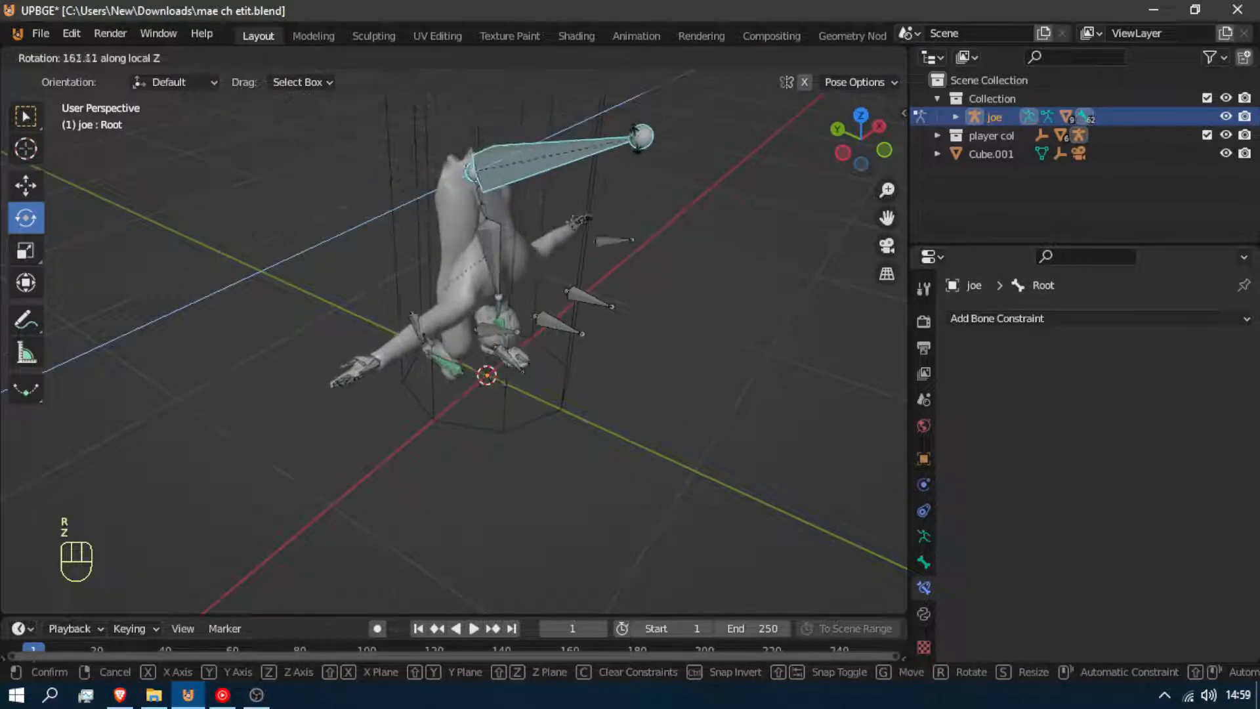
pyautogui.rightClick(682, 322)
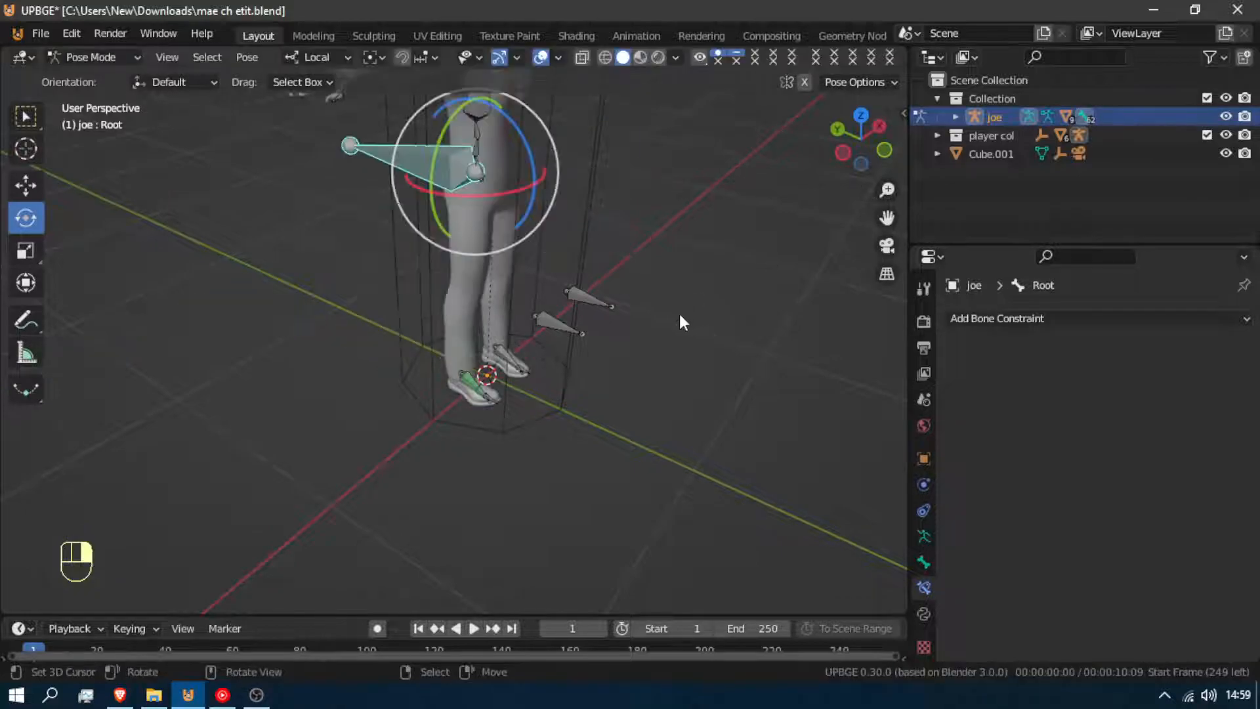
pyautogui.press('g')
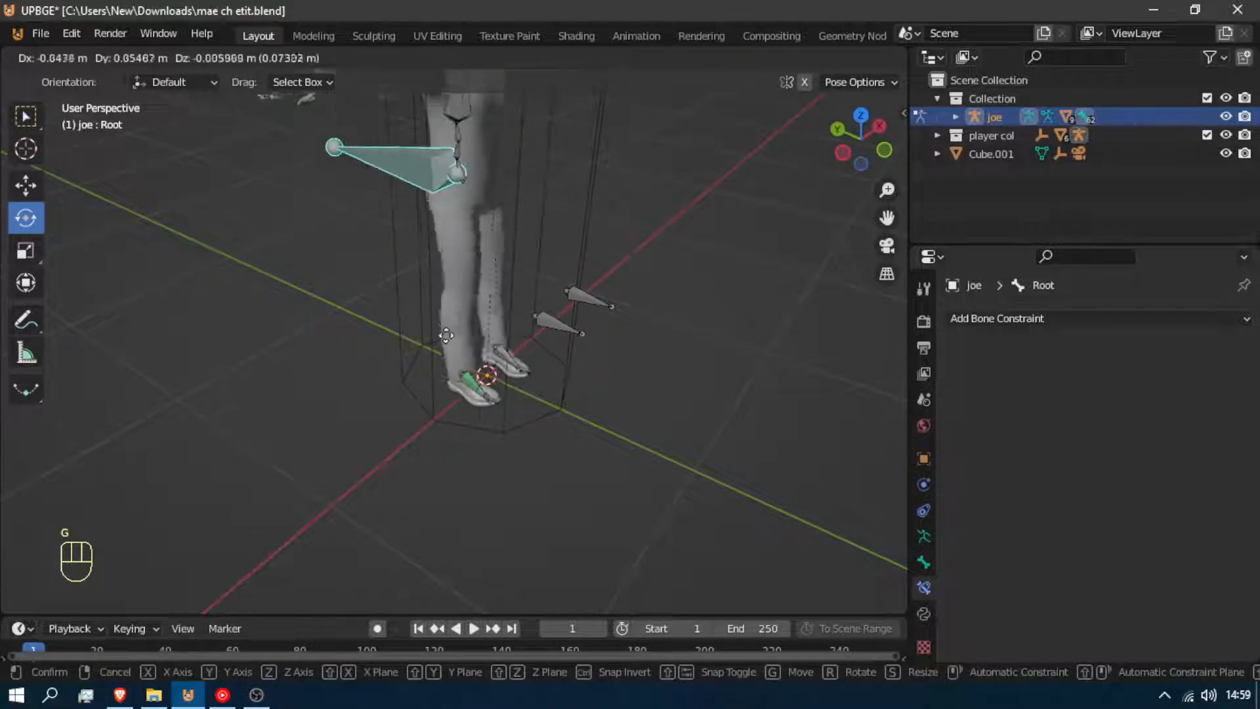
pyautogui.rightClick(411, 325)
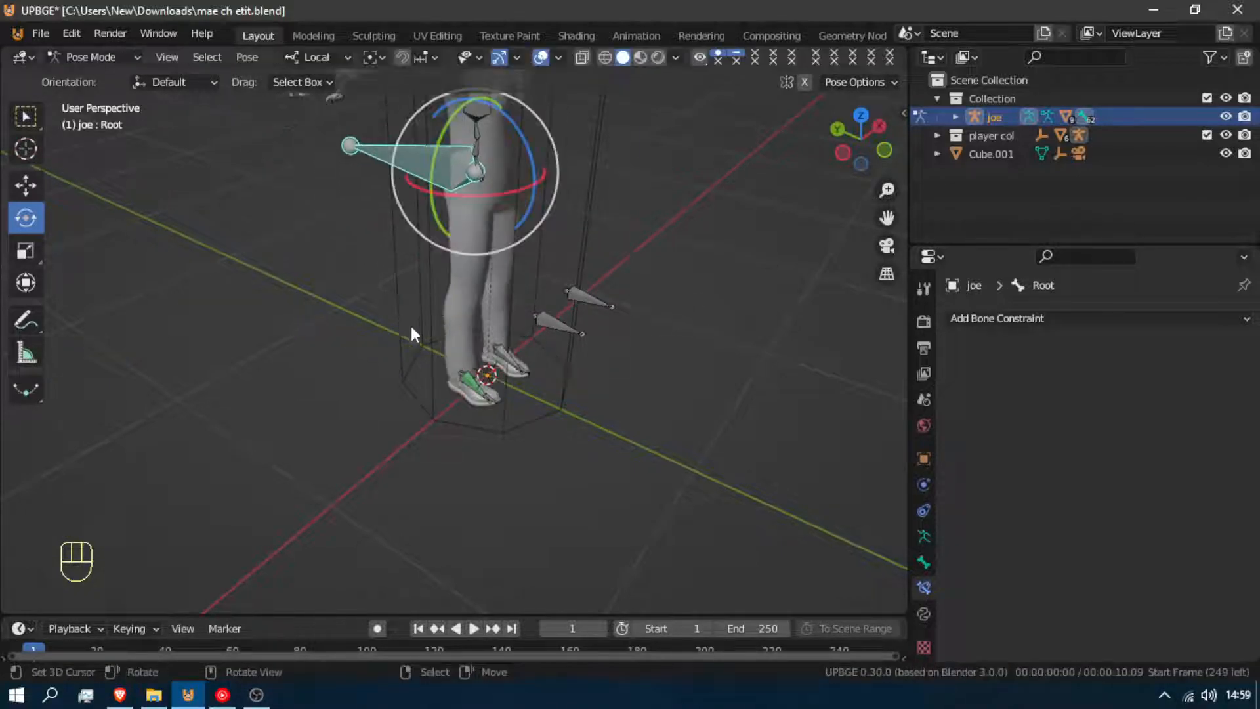
pyautogui.press('t')
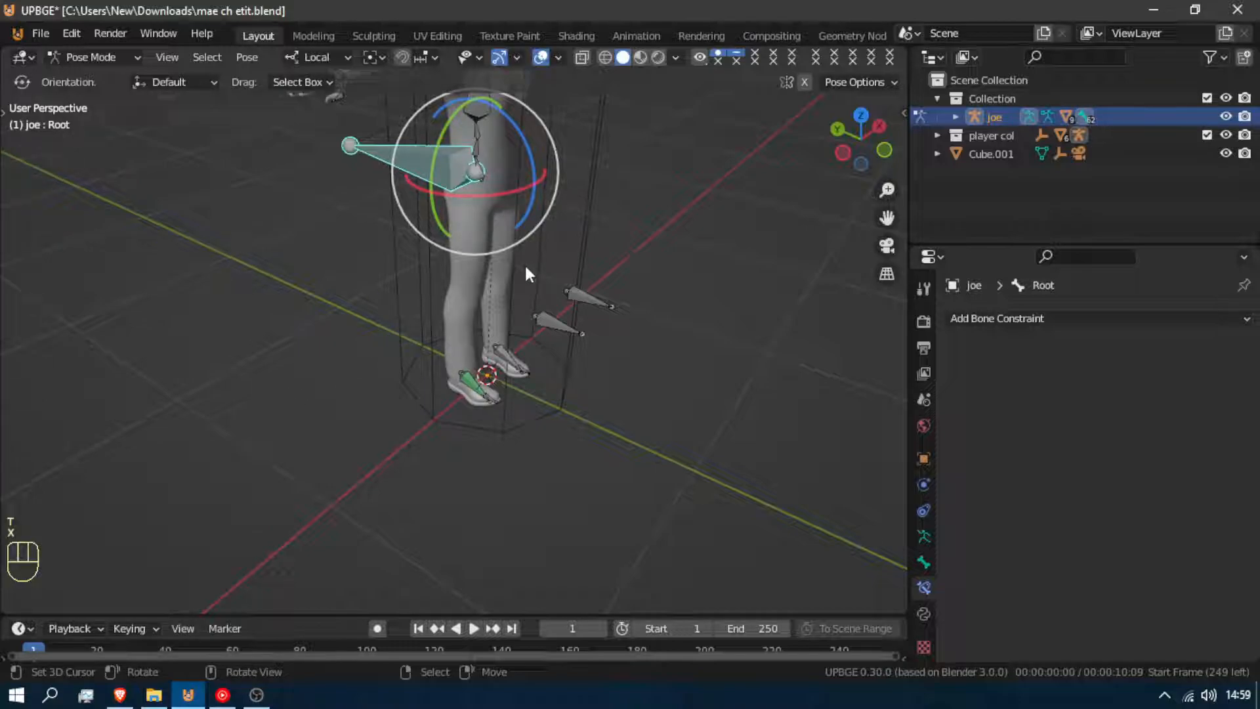
pyautogui.press('r')
pyautogui.press('z')
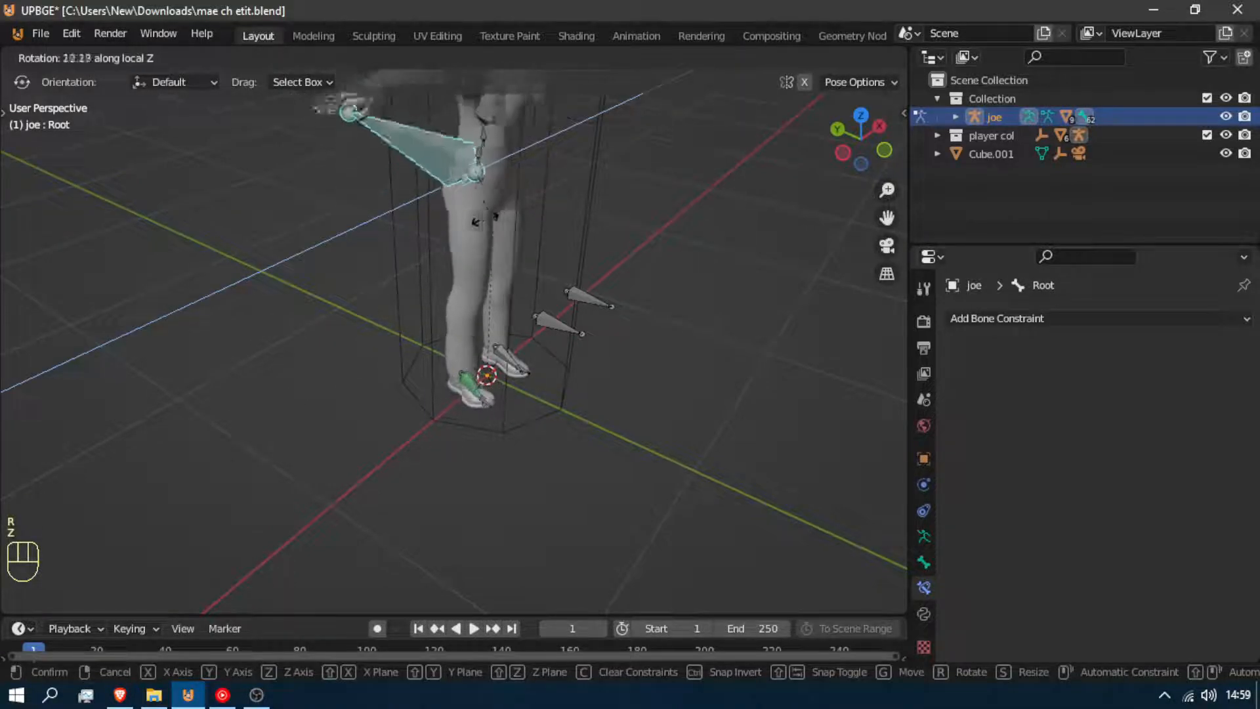
pyautogui.rightClick(569, 252)
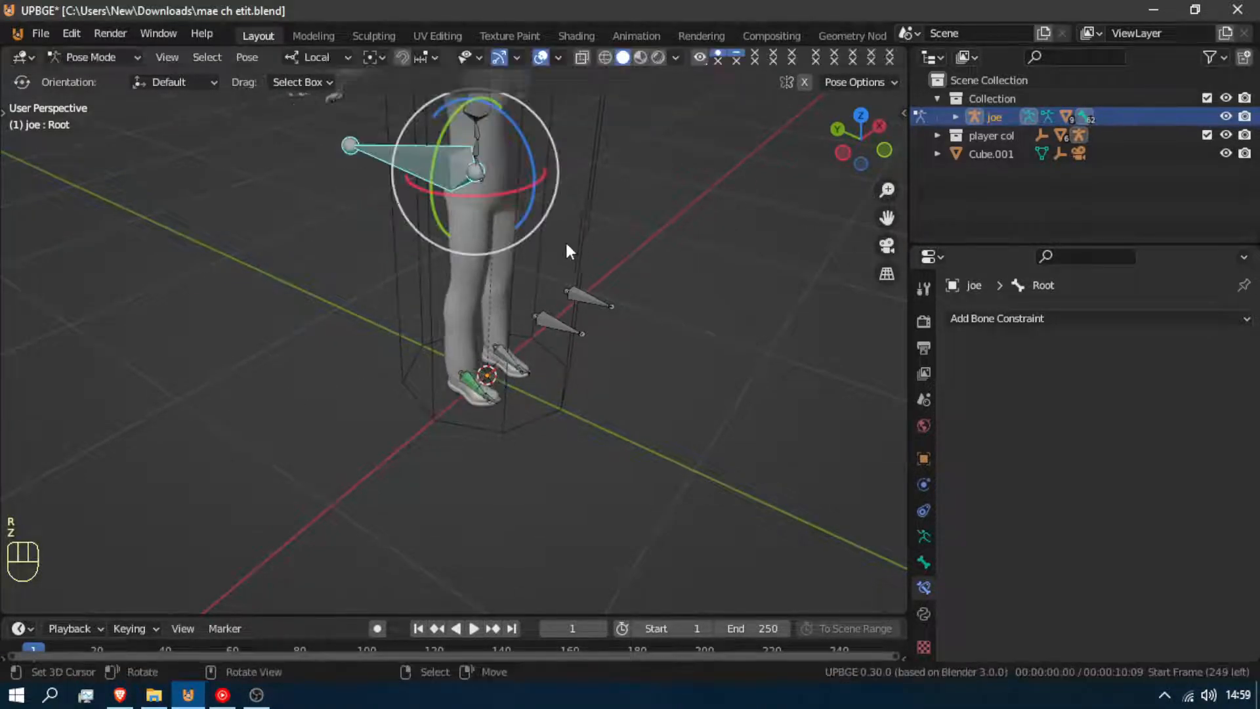
# Remove the Copy Rotation constraint from the right foot bone foot_r.001.
pyautogui.click(470, 377)
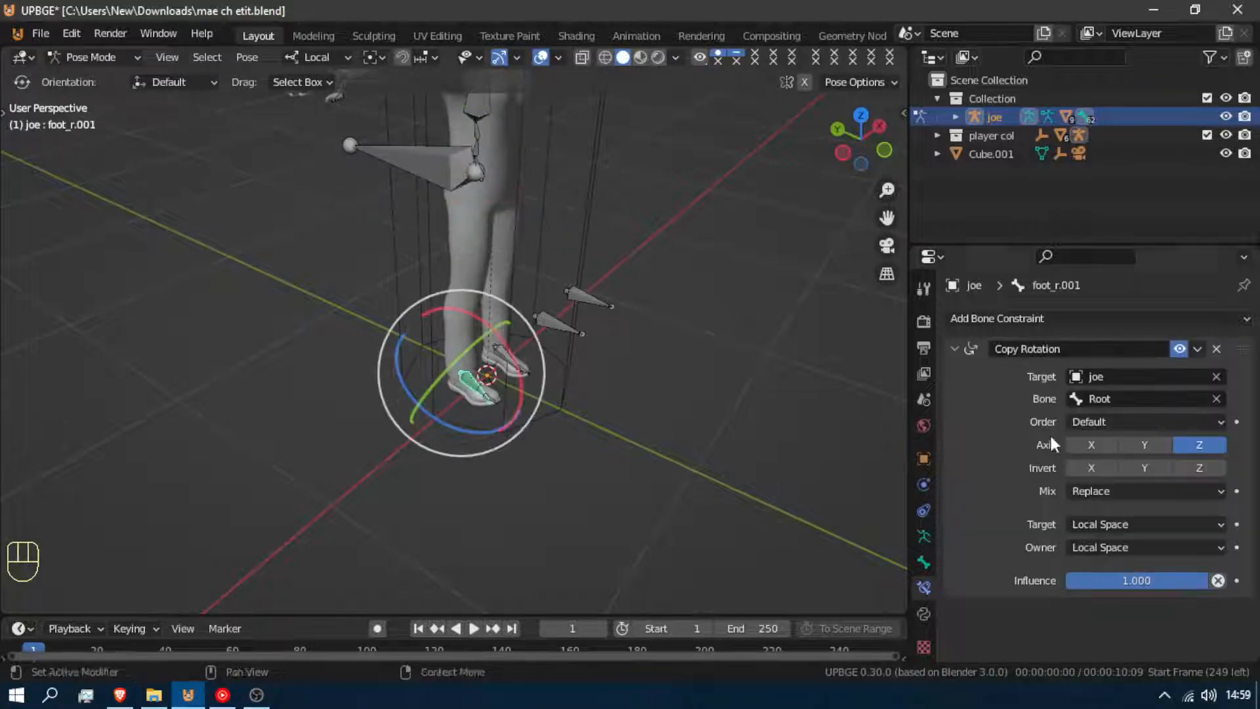
pyautogui.click(1215, 350)
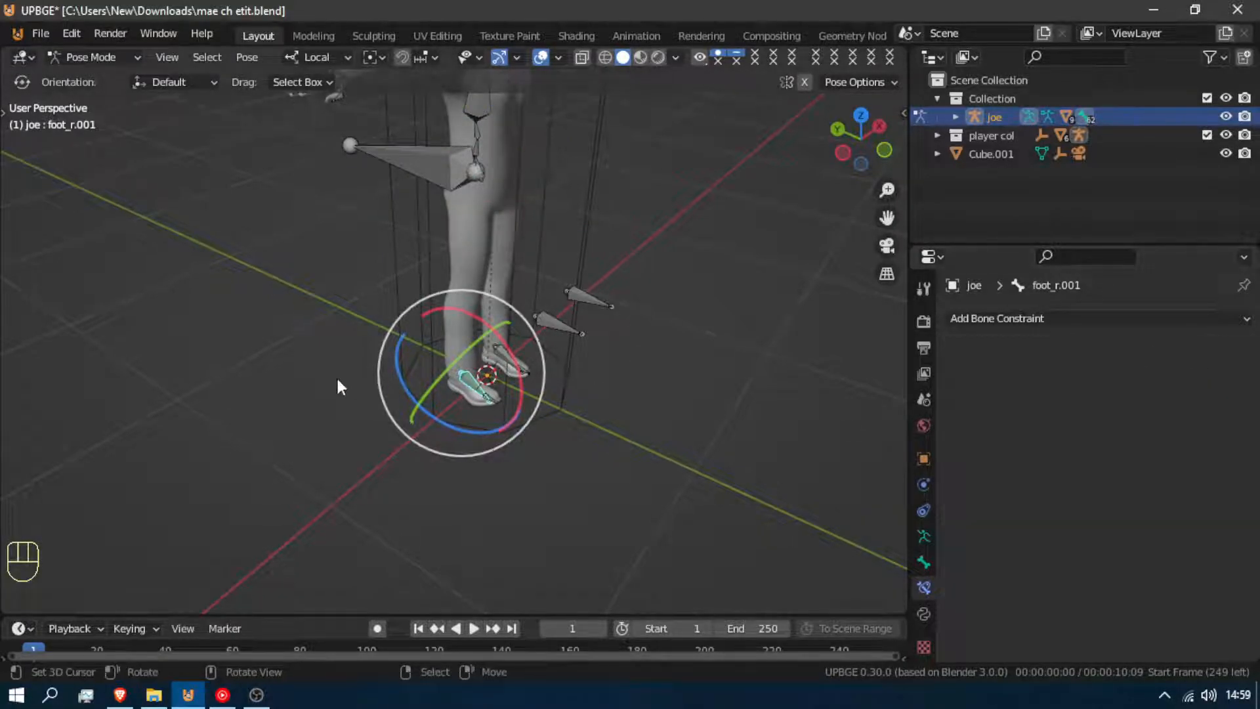
# Try a Child Of constraint on foot_r.001 targeting Root, with only Z rotation enabled and its inverse set.
pyautogui.click(391, 160)
pyautogui.keyDown('shift'); pyautogui.click(464, 375); pyautogui.keyUp('shift')
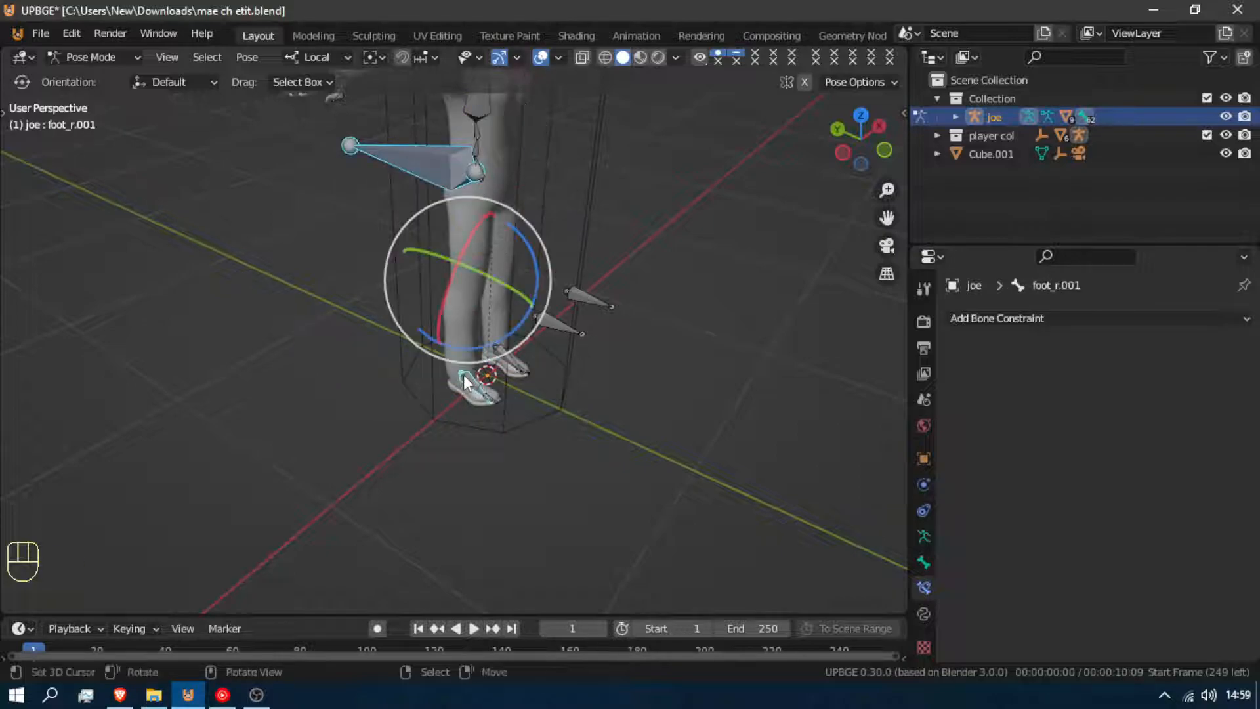
pyautogui.hotkey('shift', 'ctrl', 'c')
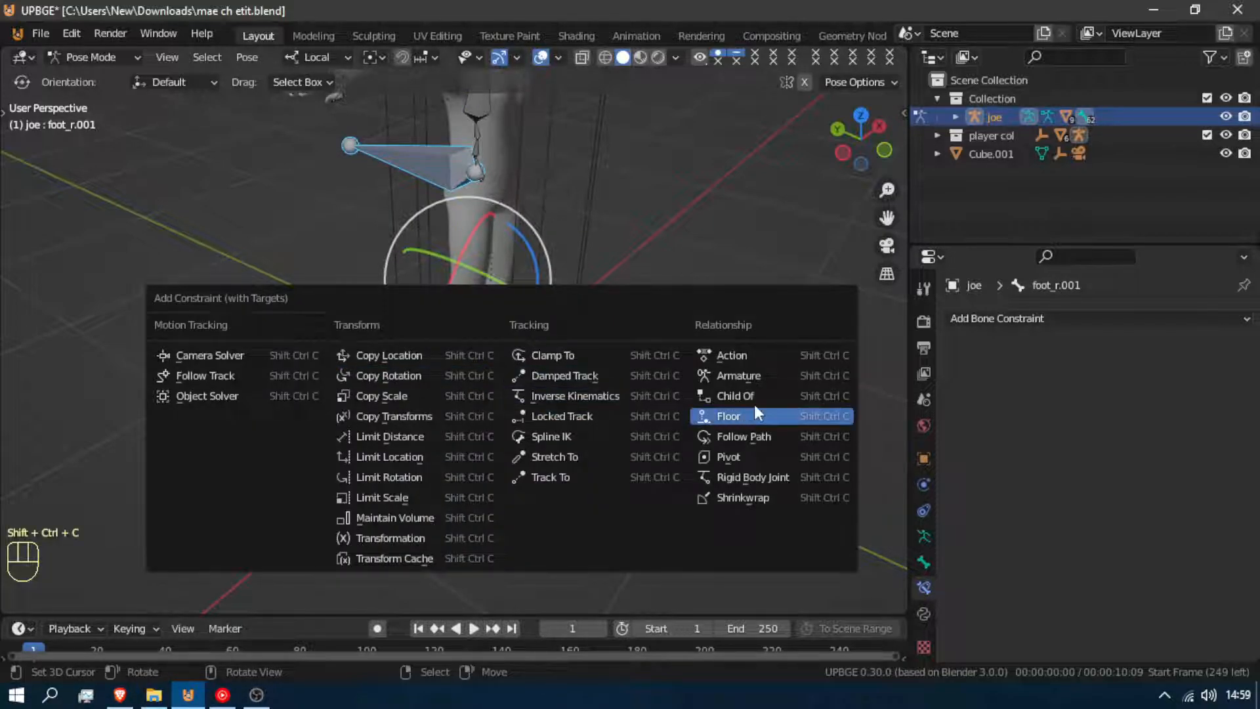
pyautogui.click(735, 396)
pyautogui.moveTo(1200, 467); pyautogui.dragTo(1080, 468)
pyautogui.moveTo(1100, 427); pyautogui.dragTo(1200, 422)
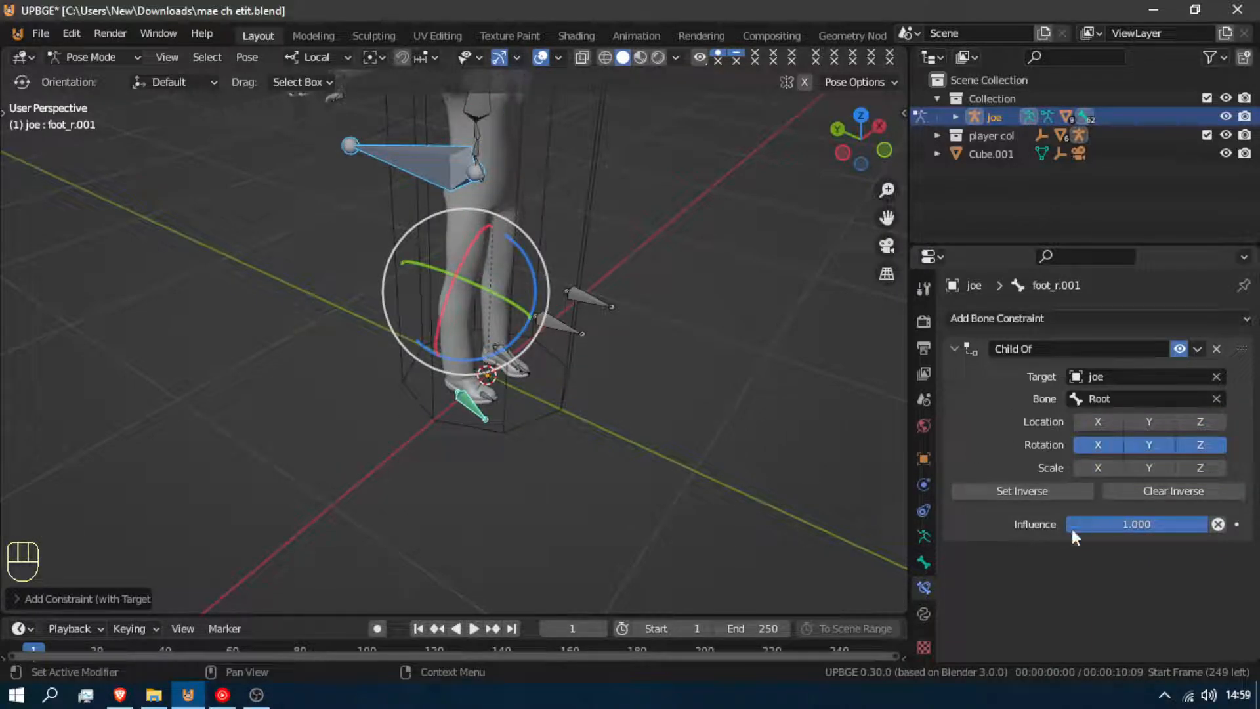
pyautogui.click(1037, 492)
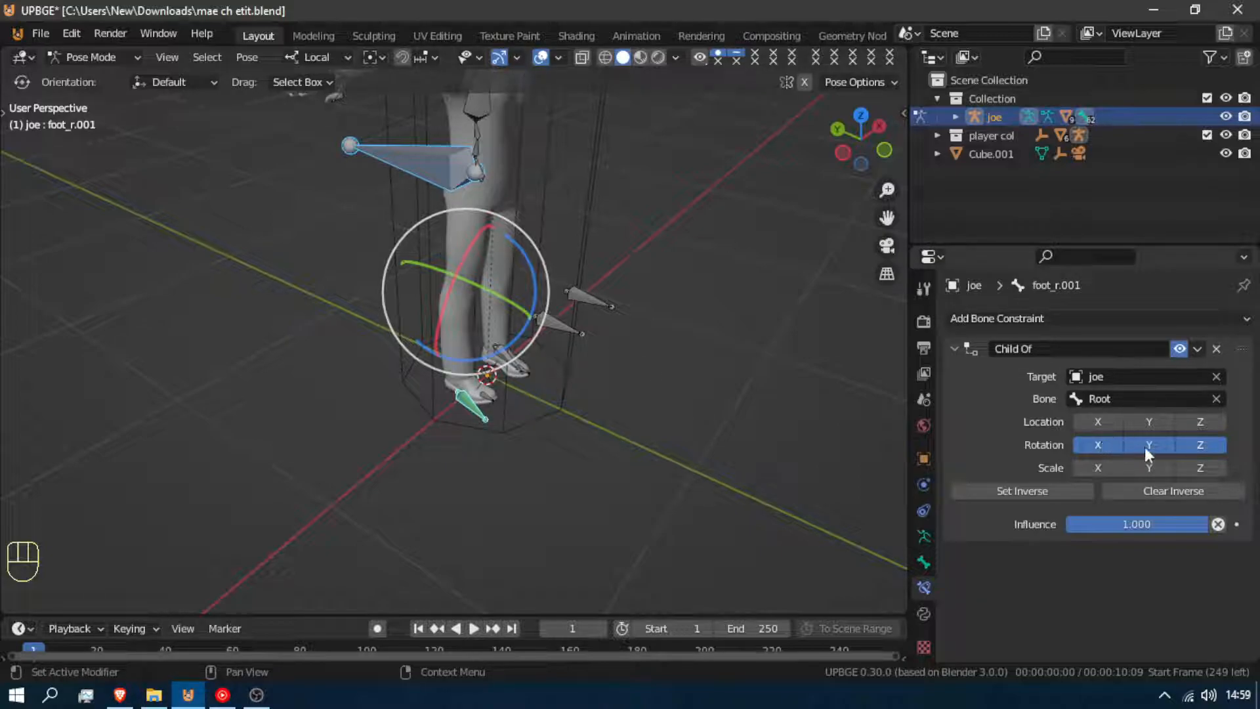
pyautogui.moveTo(1145, 447); pyautogui.dragTo(1047, 454)
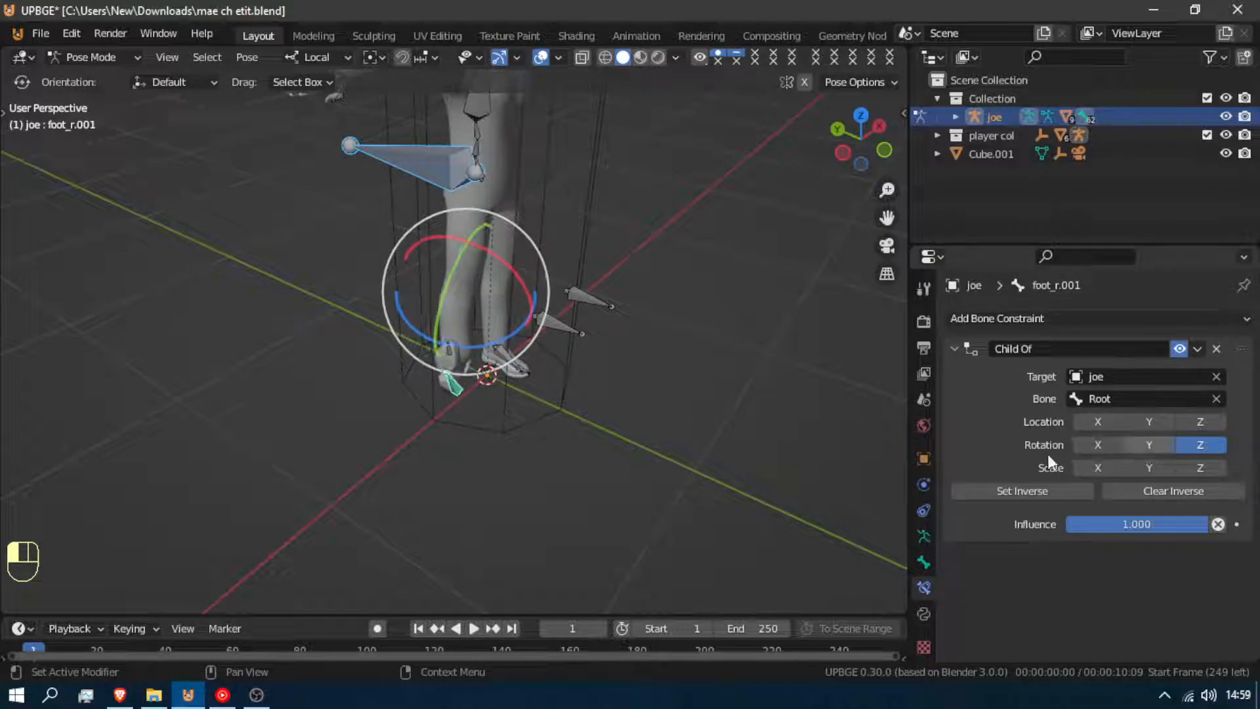
pyautogui.click(1049, 493)
# Test-rotate the Root bone freely and around local and global Z to check the Child Of constraint on the foot.
pyautogui.press('r')
pyautogui.press('z')
pyautogui.click(427, 458)
pyautogui.click(427, 164)
pyautogui.press('r')
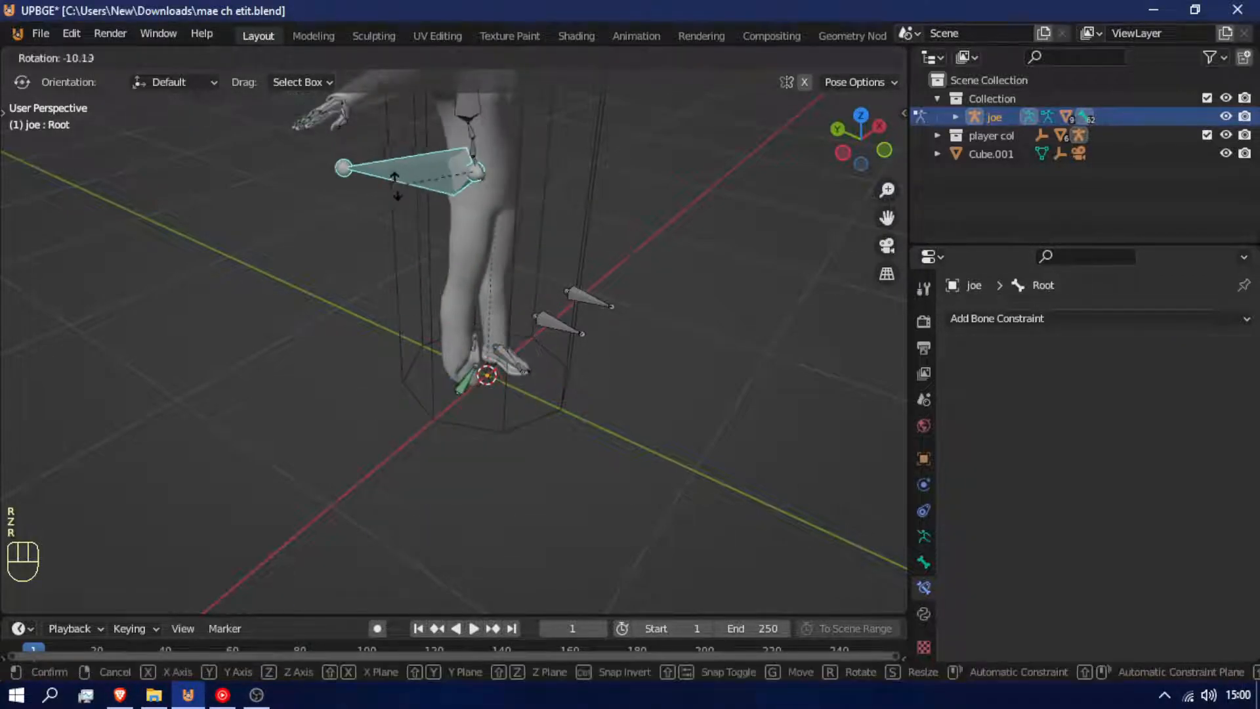
pyautogui.rightClick(386, 227)
pyautogui.press('r')
pyautogui.press('z')
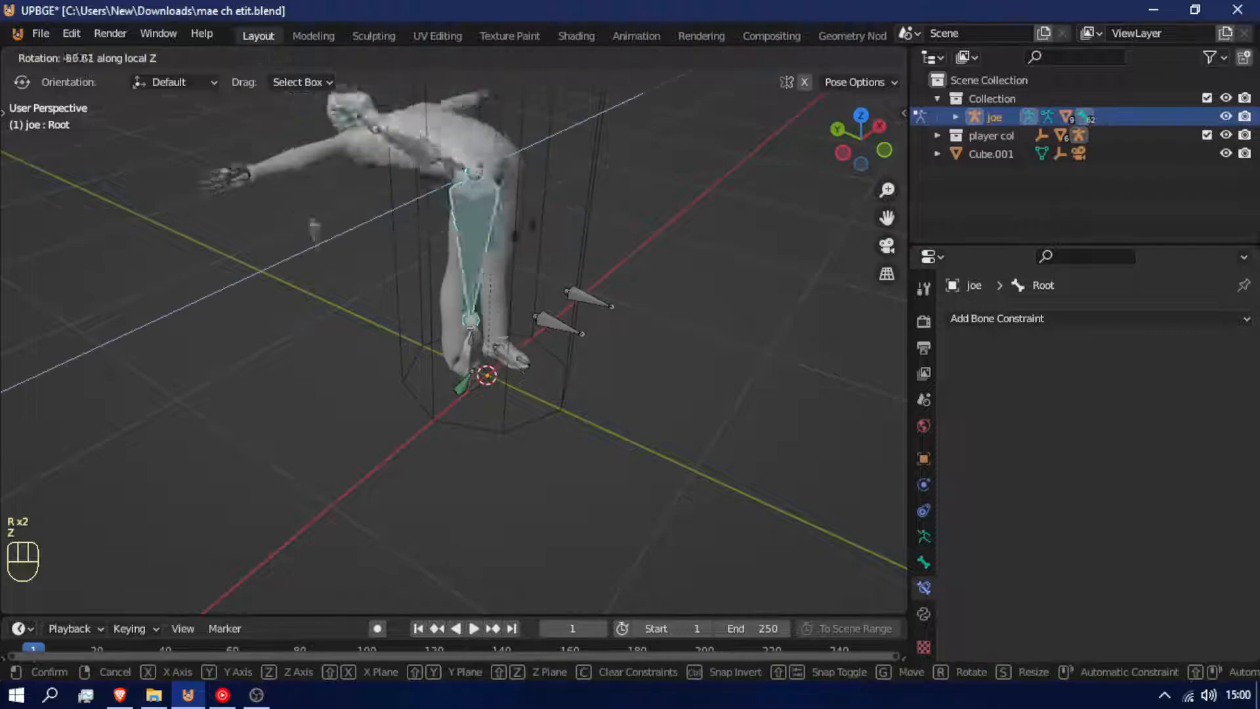
pyautogui.press('z')
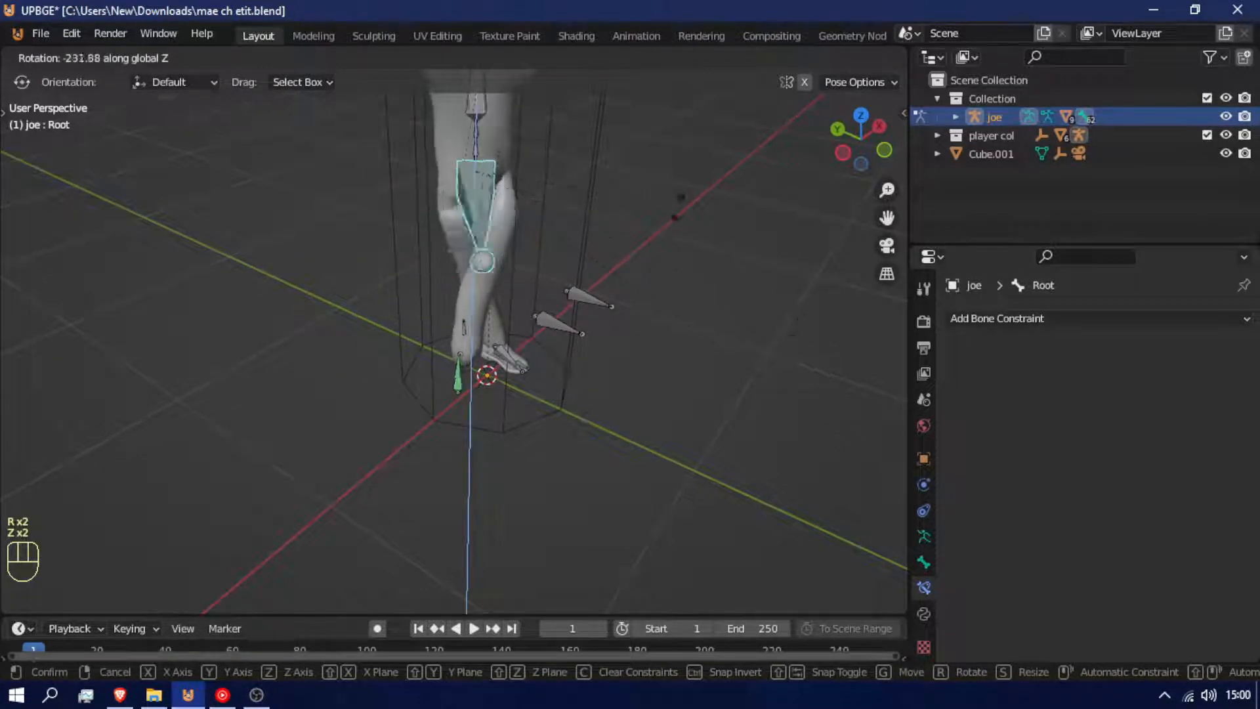
pyautogui.click(501, 253)
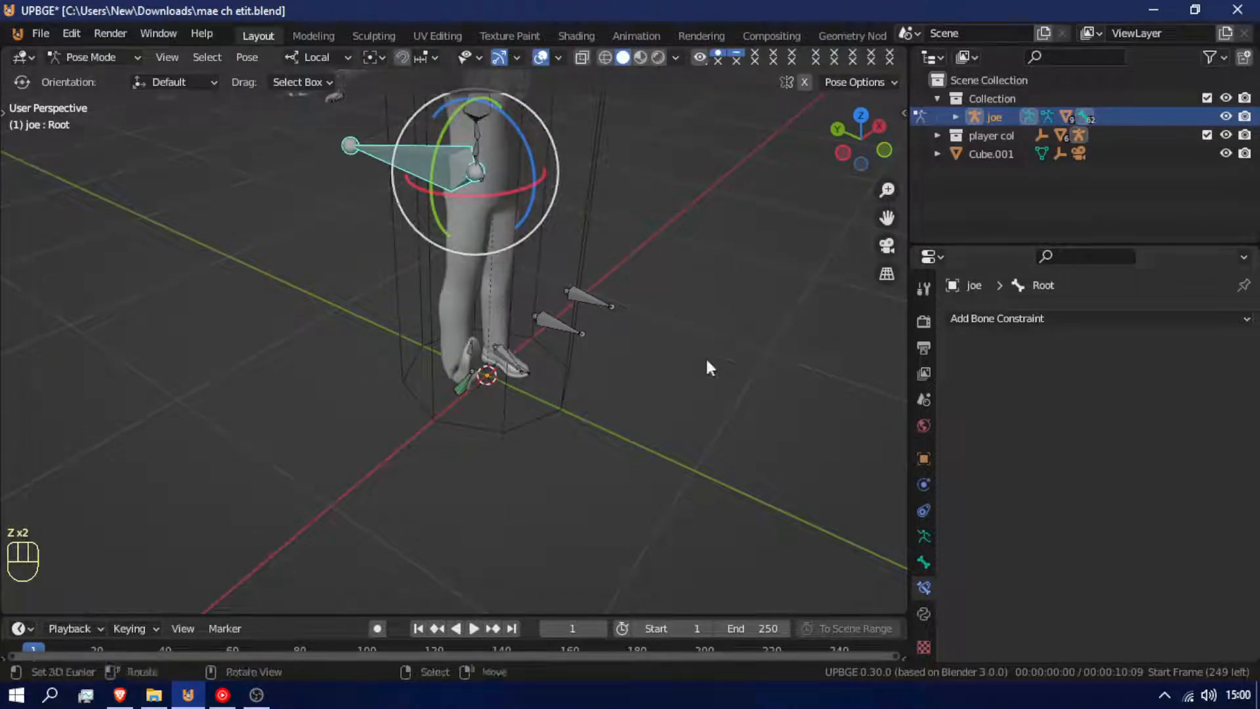
# Remove the Child Of constraint from the right foot bone foot_r.001.
pyautogui.click(470, 387)
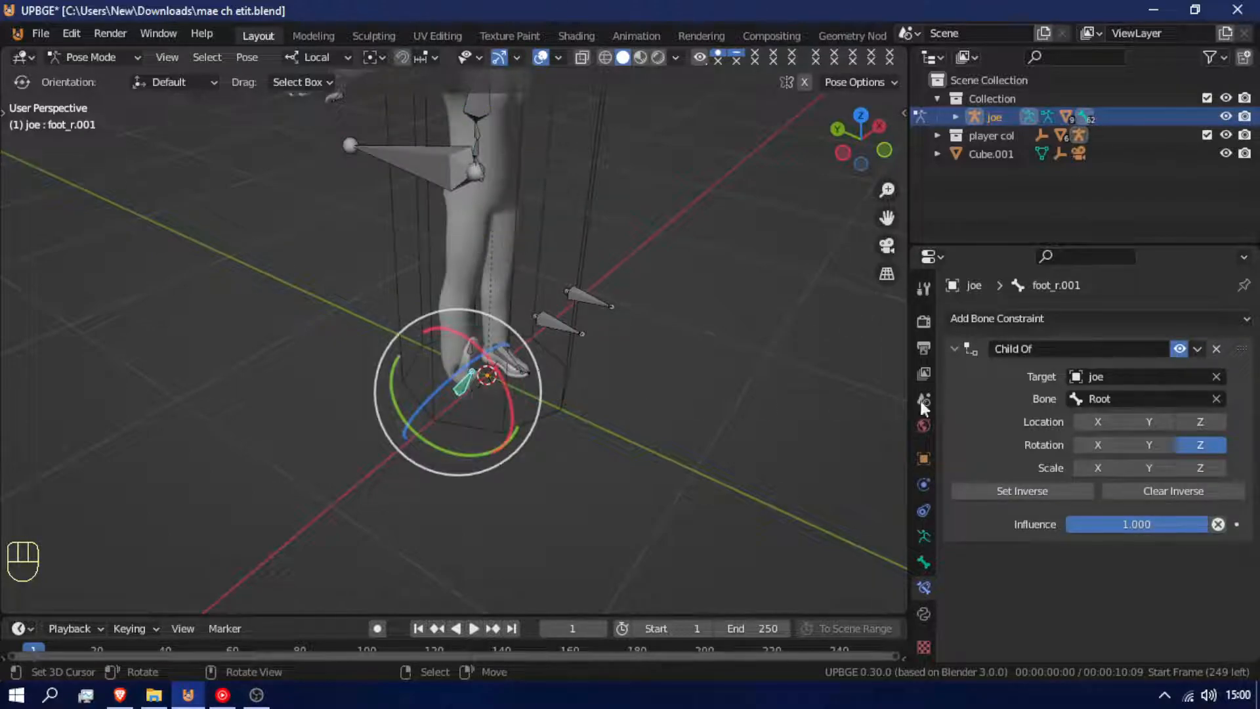
pyautogui.click(1215, 349)
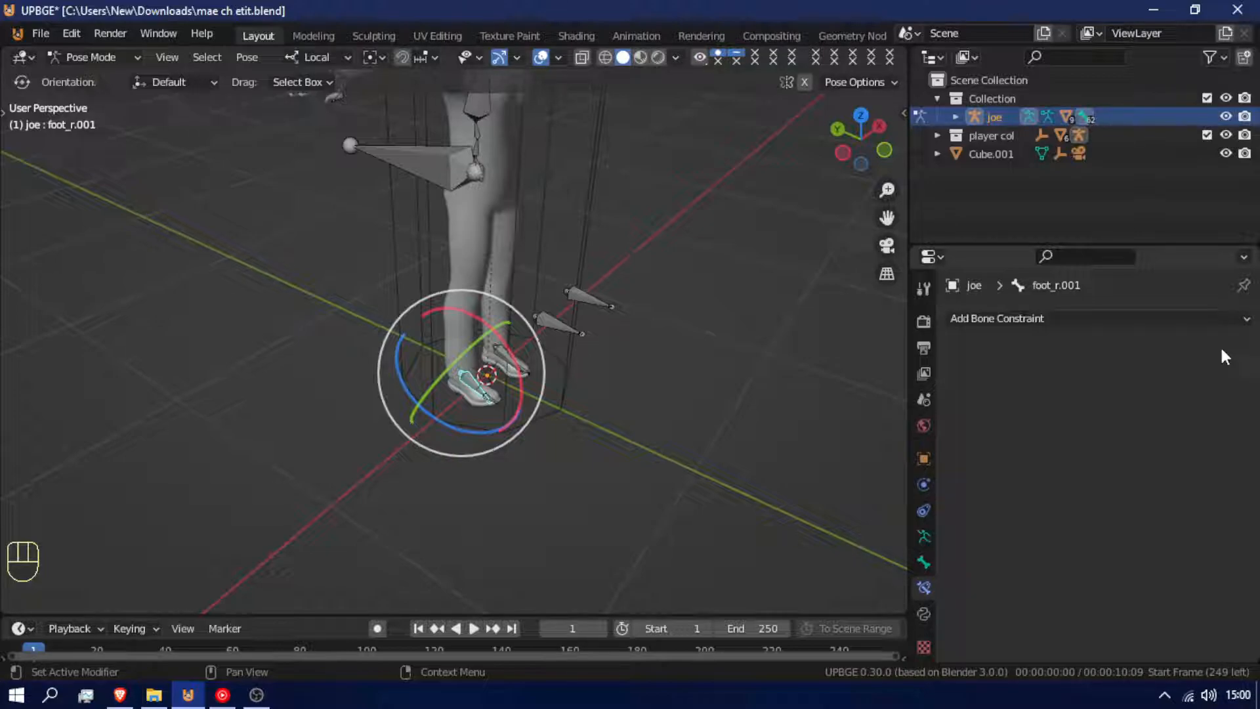
# In Edit Mode, duplicate the Root bone and place the copy in front of the character at hip height.
pyautogui.click(423, 155)
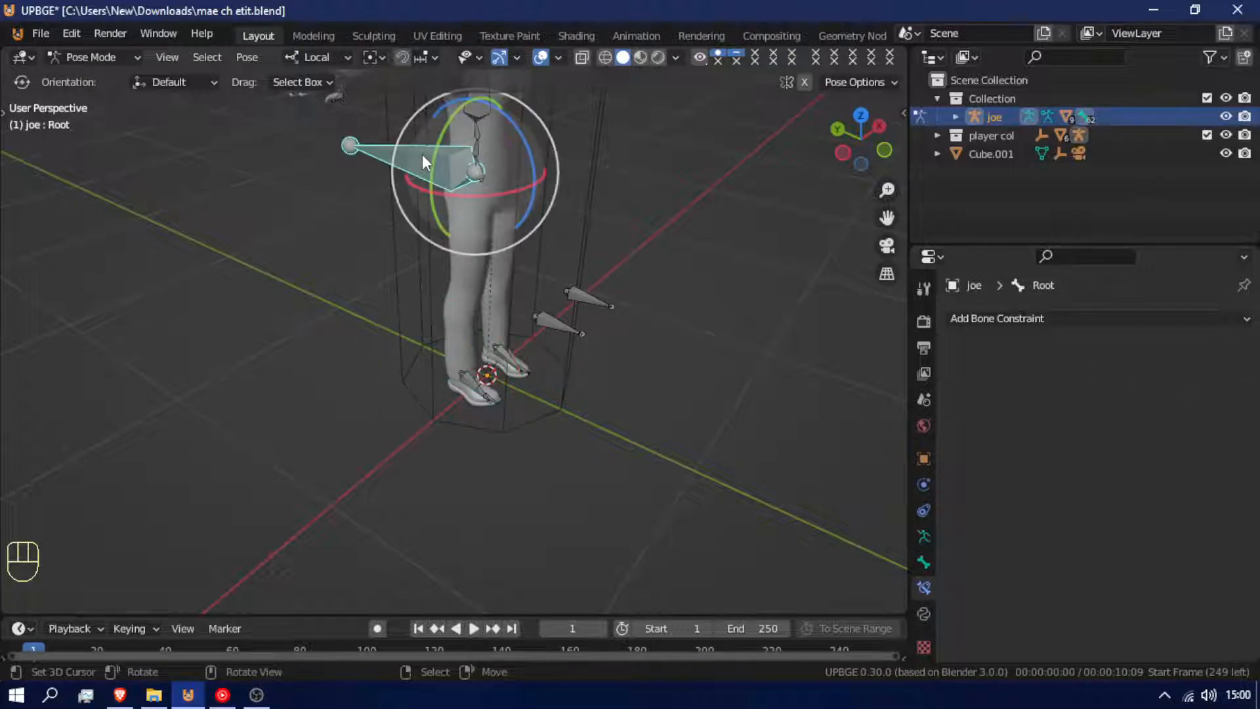
pyautogui.press('Tab')
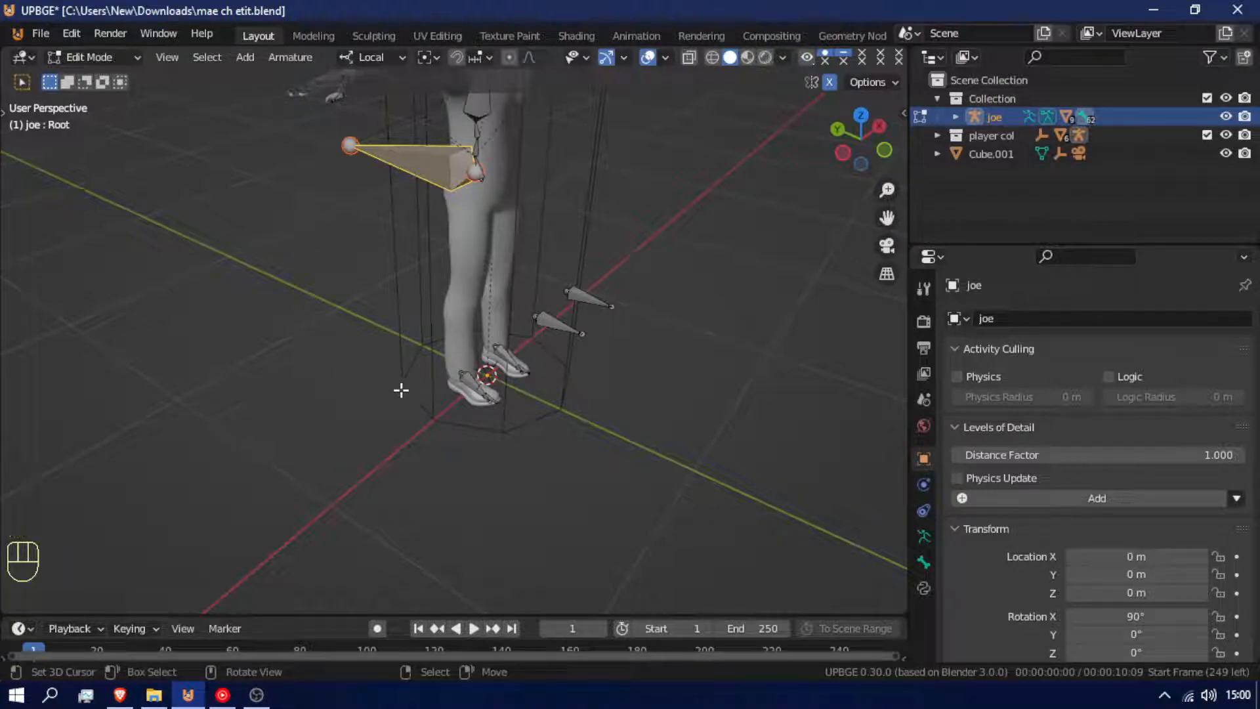
pyautogui.hotkey('shift', 'f')
pyautogui.click(455, 341)
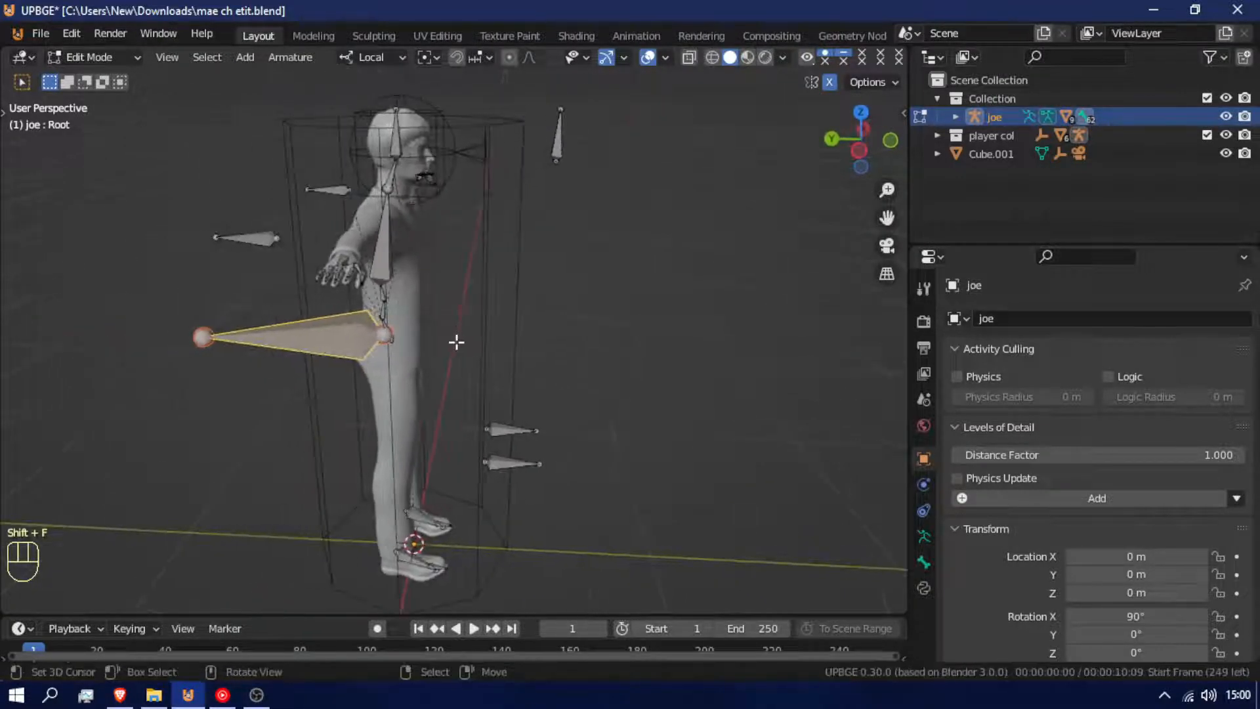
pyautogui.hotkey('shift', 'd')
pyautogui.rightClick(278, 394)
pyautogui.press('g')
pyautogui.click(572, 436)
pyautogui.press('r')
pyautogui.press('z')
pyautogui.press('z')
pyautogui.write('180')
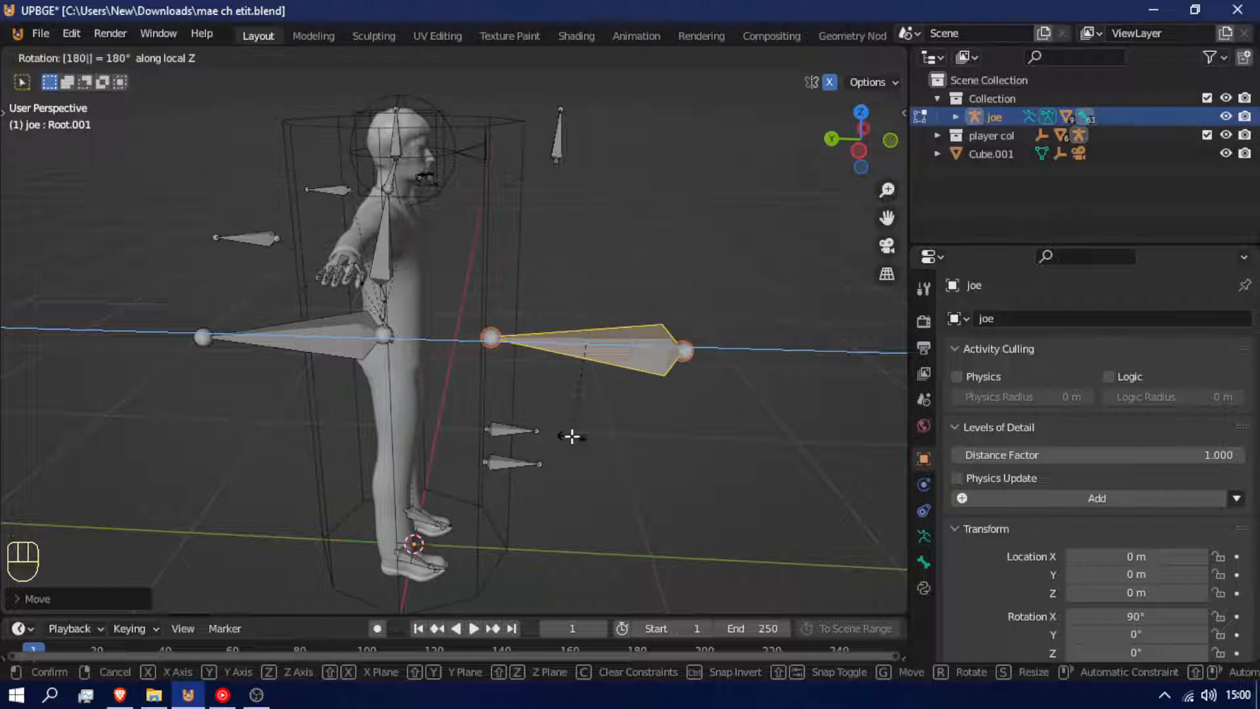
pyautogui.rightClick(574, 435)
# Move the duplicated bone's tip about 1.33 m along local Z so the bone points forward, away from the character.
pyautogui.click(501, 346)
pyautogui.press('g')
pyautogui.press('z')
pyautogui.press('z')
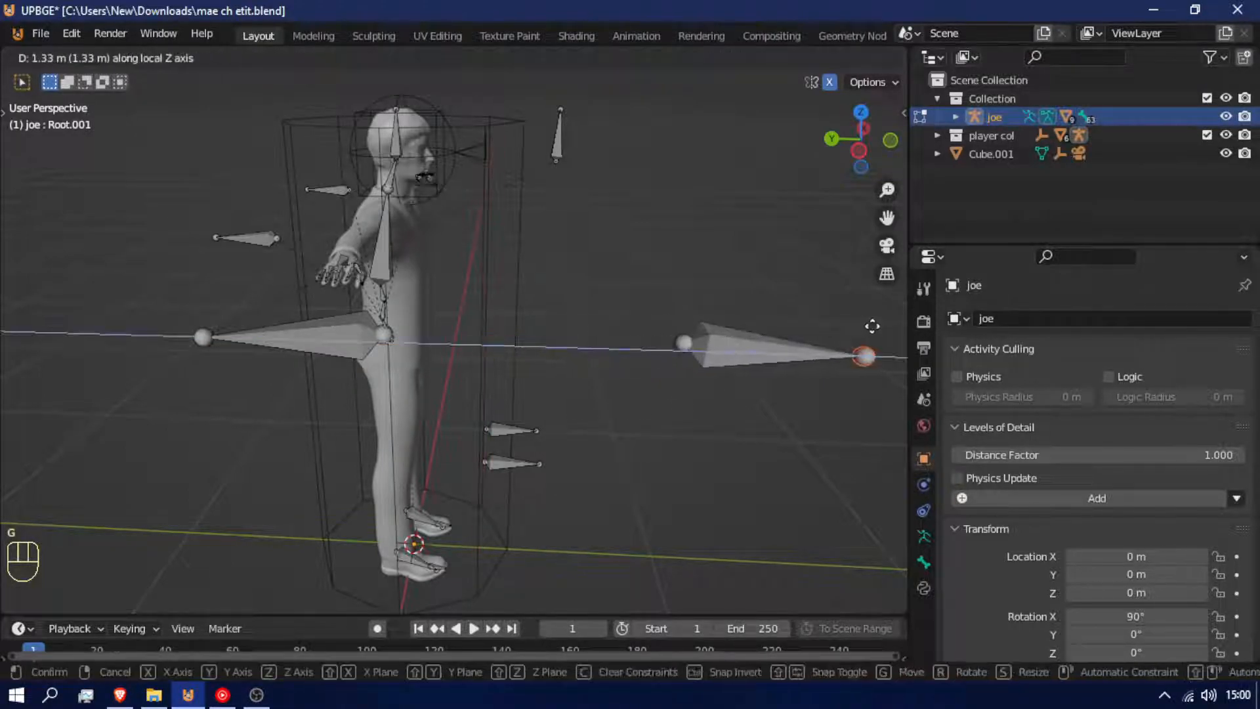
pyautogui.click(876, 328)
# Lower the whole duplicated bone to floor level in front of the character.
pyautogui.click(788, 356)
pyautogui.press('g')
pyautogui.press('z')
pyautogui.press('z')
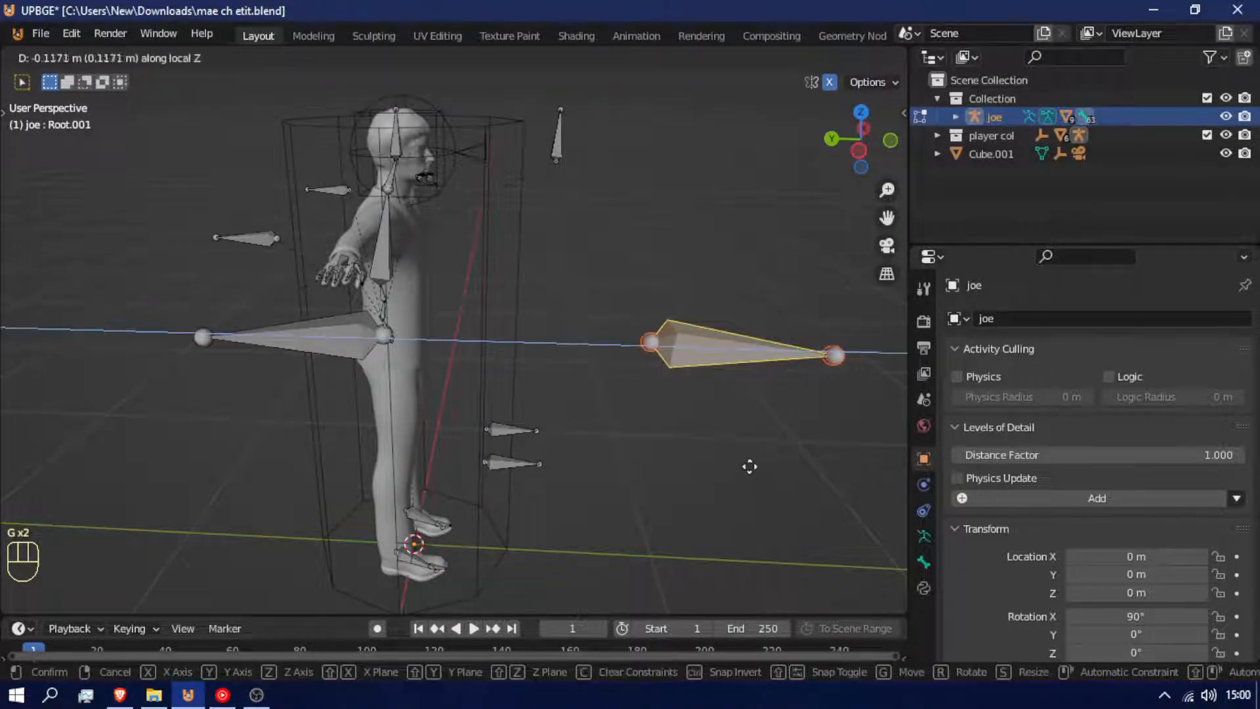
pyautogui.click(721, 558)
# Slide the floor-level bone along local Z toward the feet until its head sits just in front of the collision mesh.
pyautogui.press('g')
pyautogui.press('z')
pyautogui.press('z')
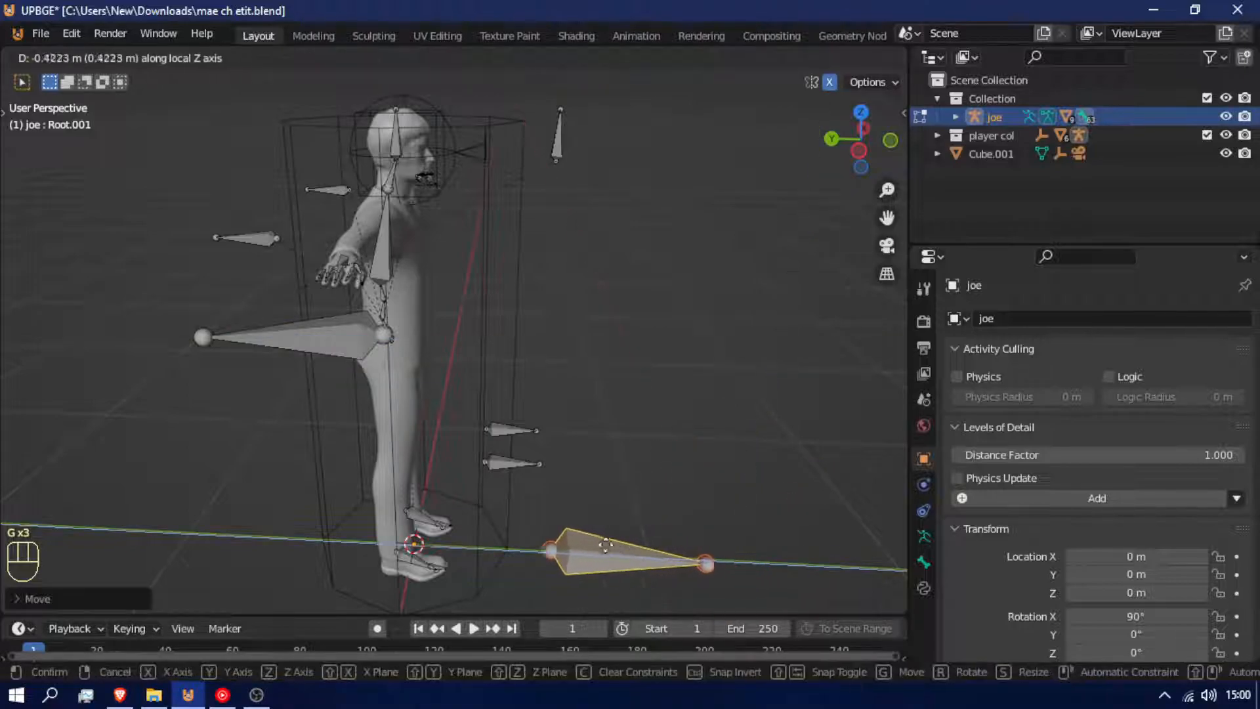
pyautogui.click(563, 546)
pyautogui.press('g')
pyautogui.press('z')
pyautogui.press('z')
pyautogui.click(614, 519)
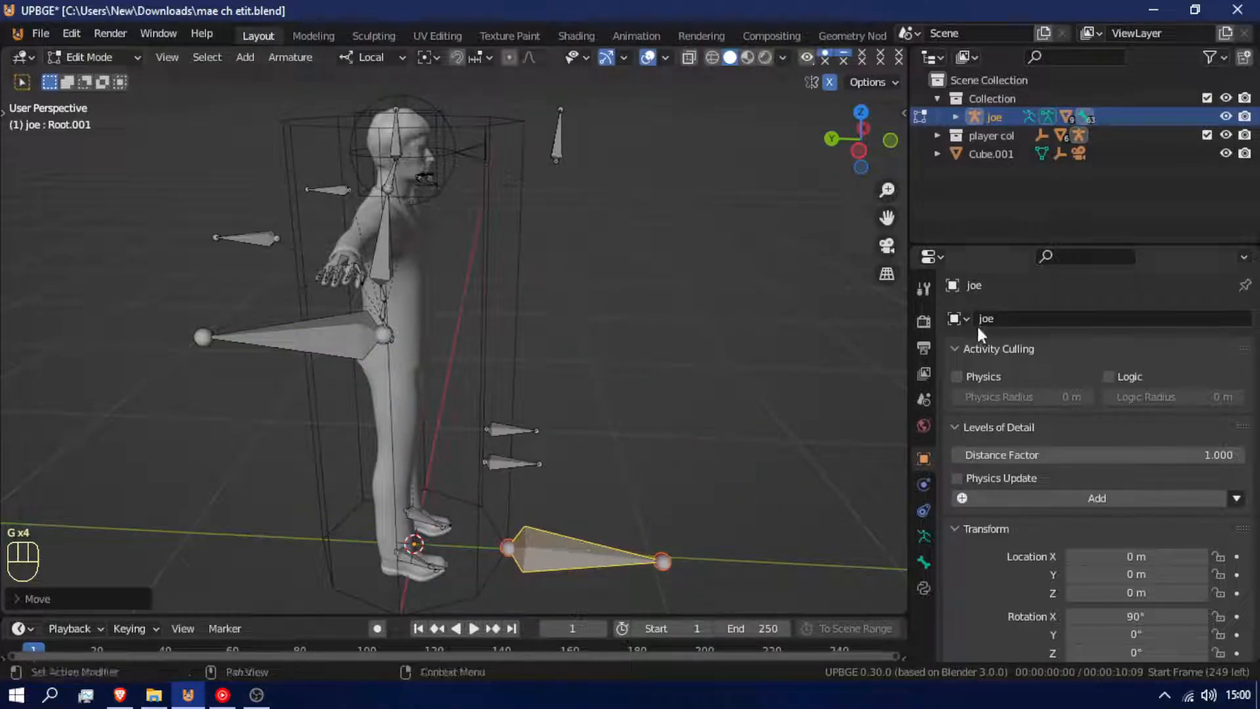
# Rename the duplicated floor-level bone as "foot track".
pyautogui.click(923, 561)
pyautogui.click(997, 318)
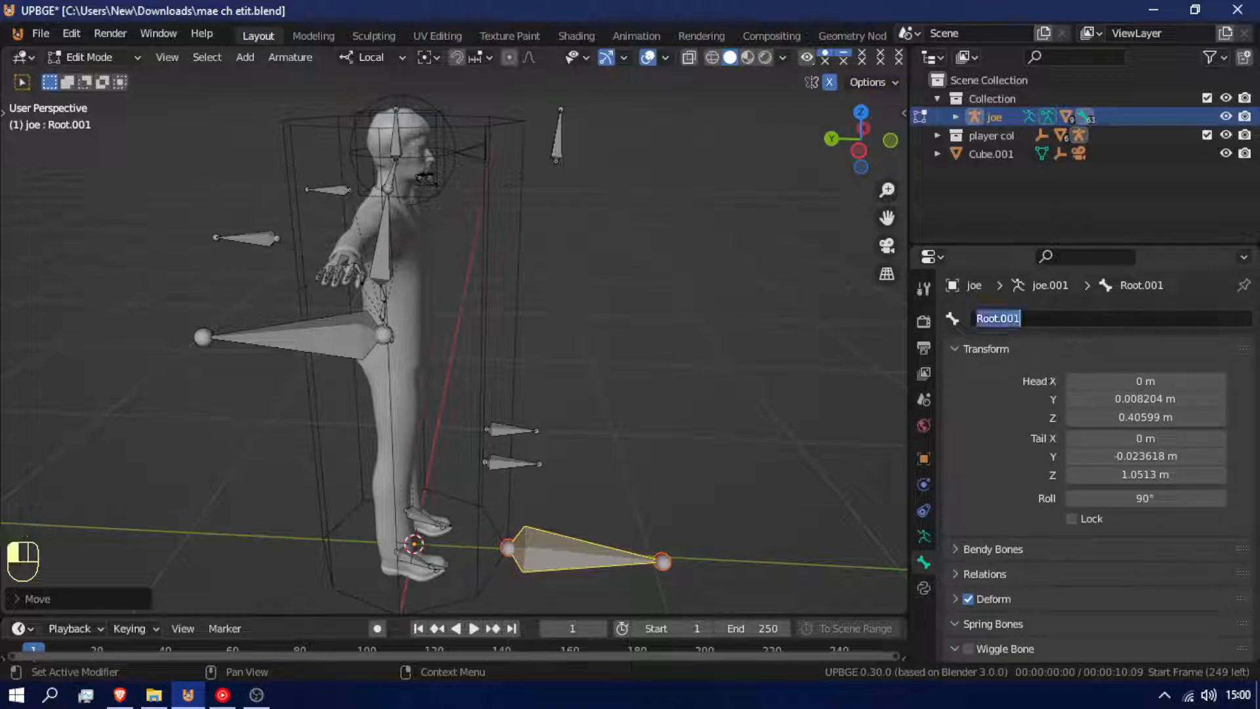
pyautogui.press('BackSpace')
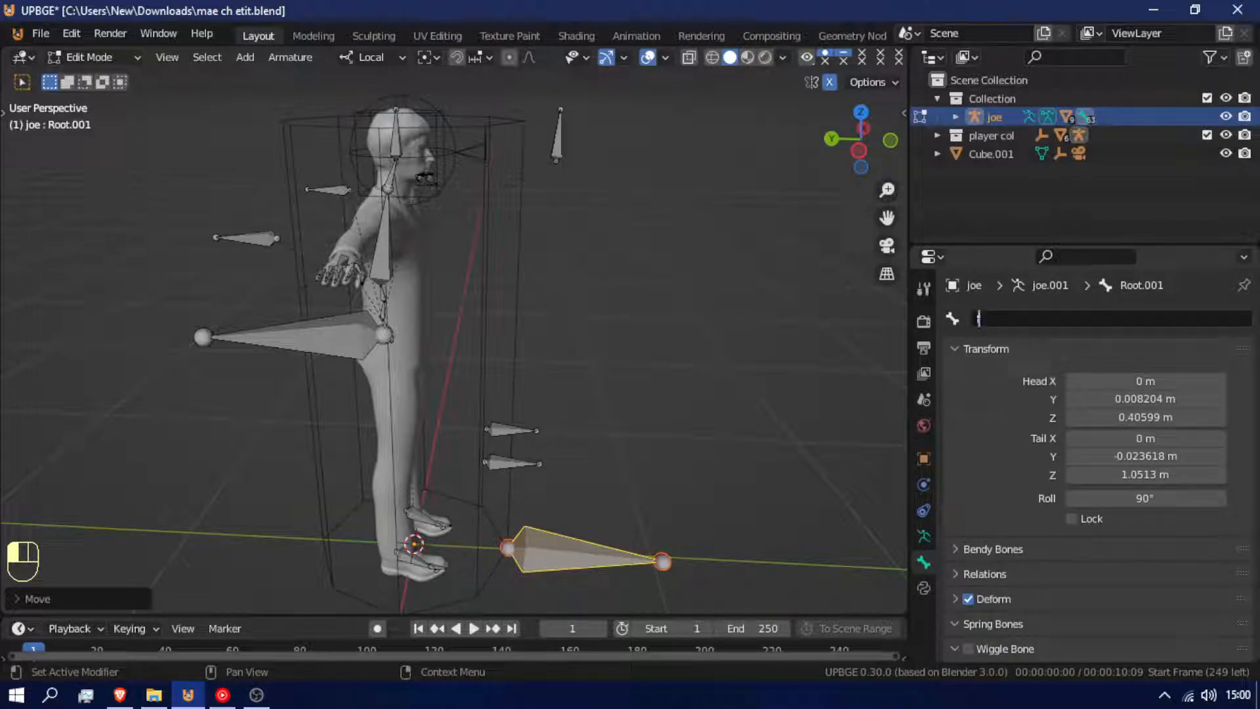
pyautogui.write('foot track')
pyautogui.press('Return')
# Select the foot track bone together with foot_r.001 as the active bone, and switch the armature to Pose Mode.
pyautogui.click(425, 561)
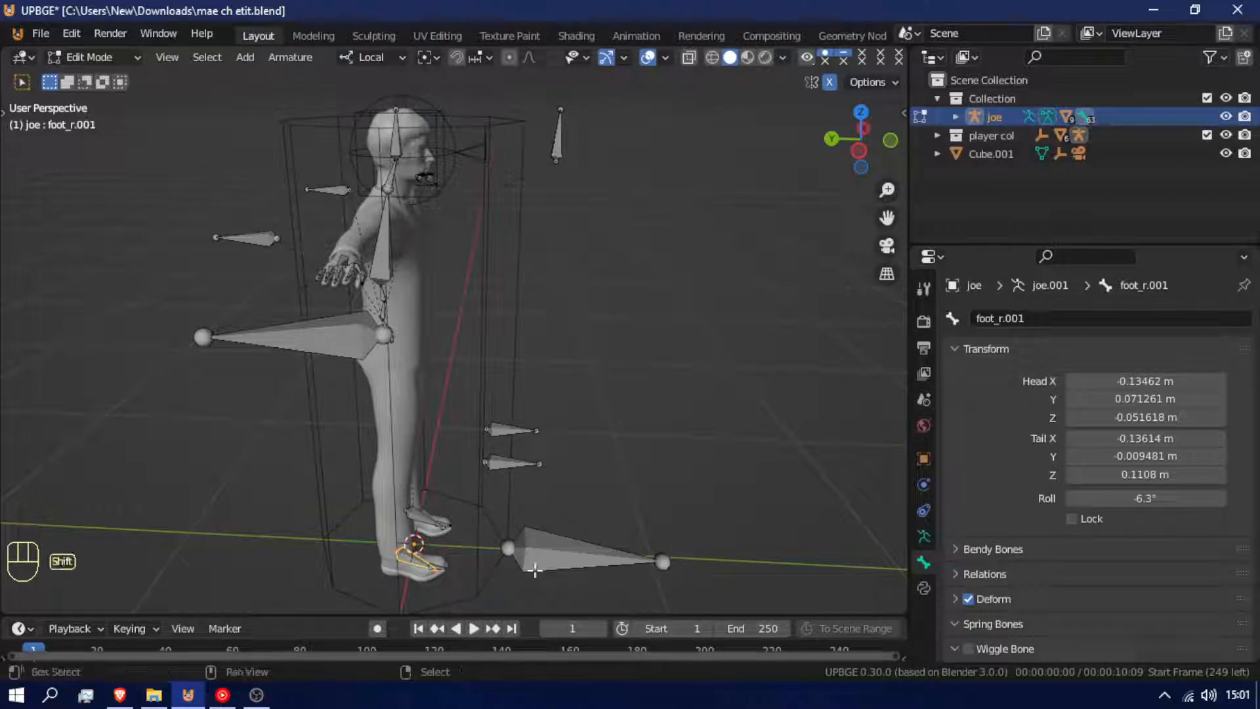
pyautogui.keyDown('shift'); pyautogui.click(570, 553); pyautogui.keyUp('shift')
pyautogui.click(413, 553)
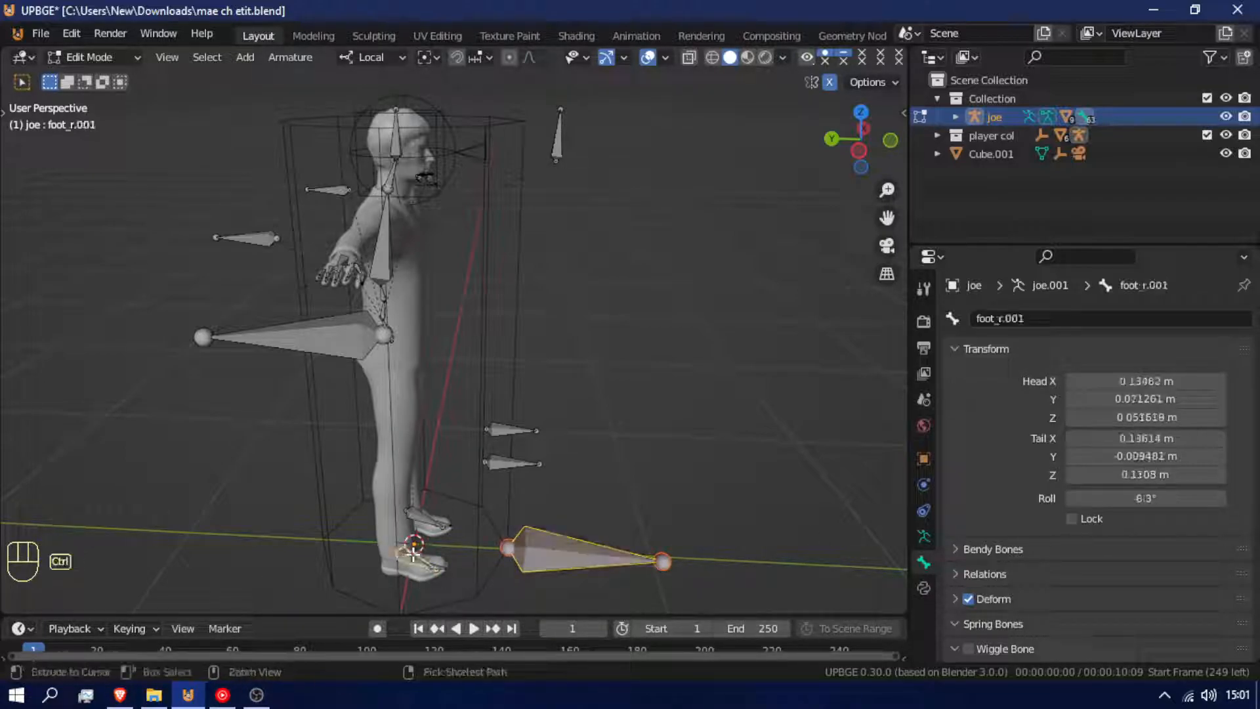
pyautogui.press('Tab')
pyautogui.hotkey('ctrl', 'Tab')
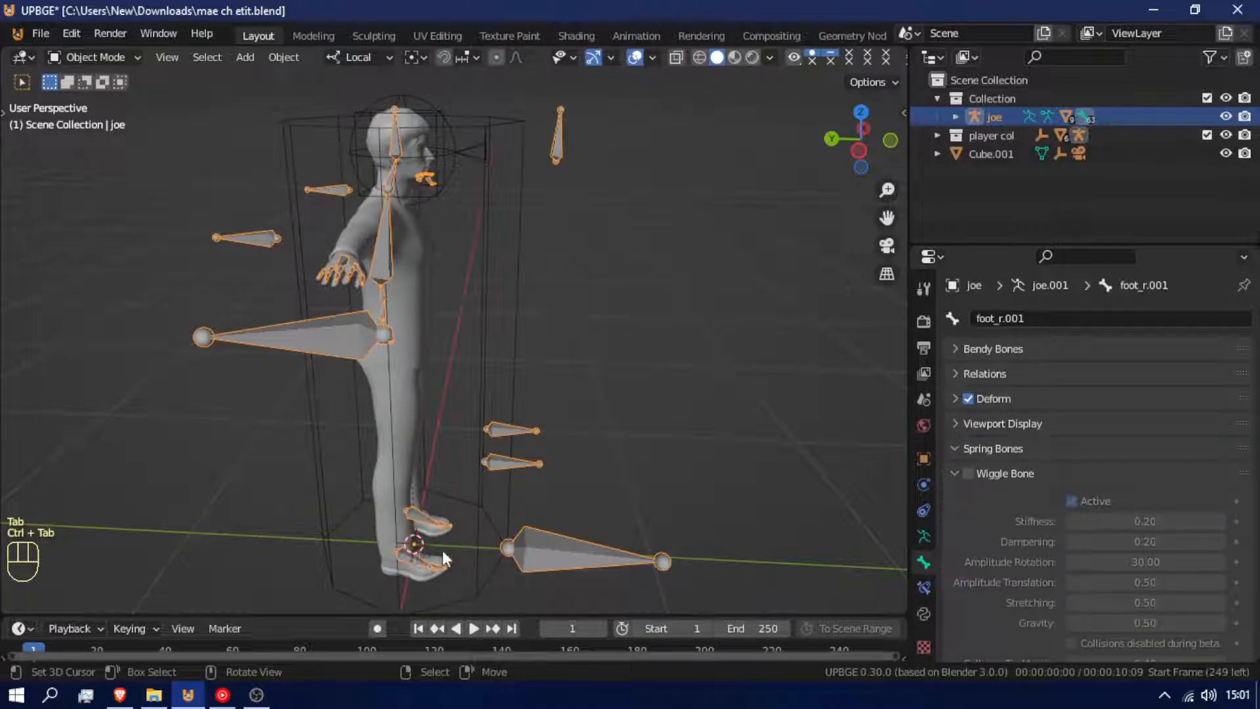
pyautogui.press('Tab')
pyautogui.hotkey('ctrl', 'Tab')
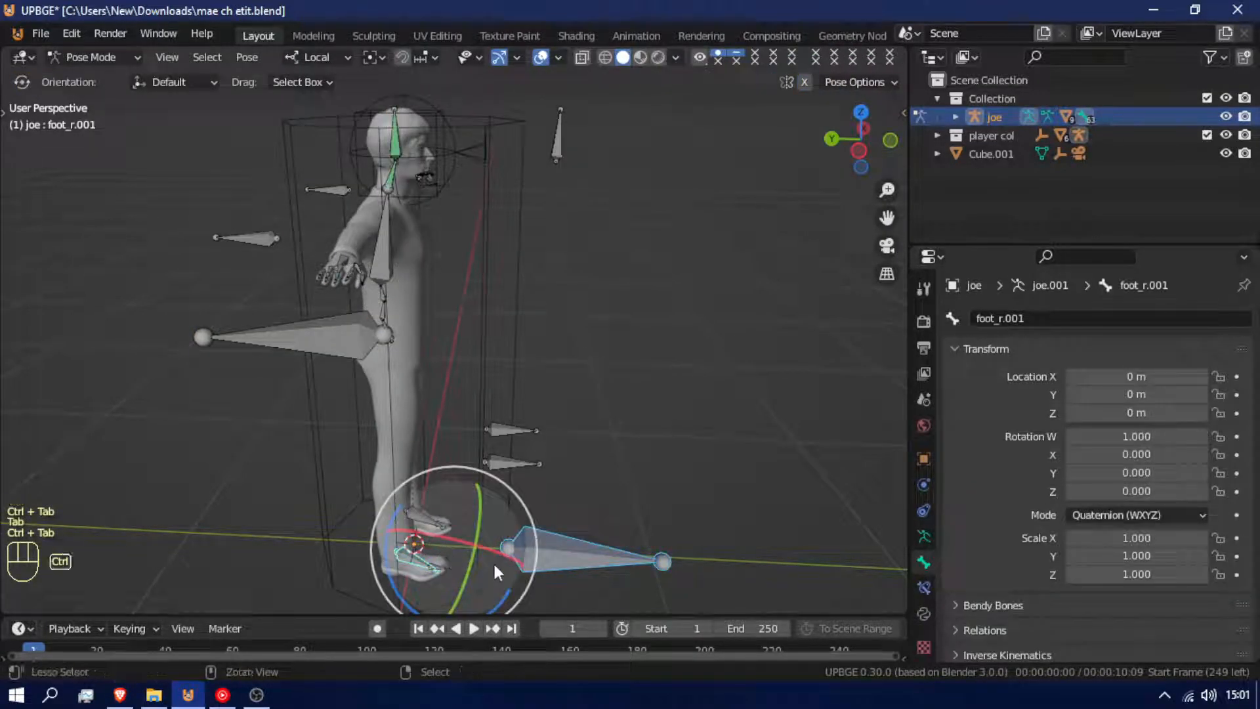
pyautogui.hotkey('shift', 'ctrl', 'c')
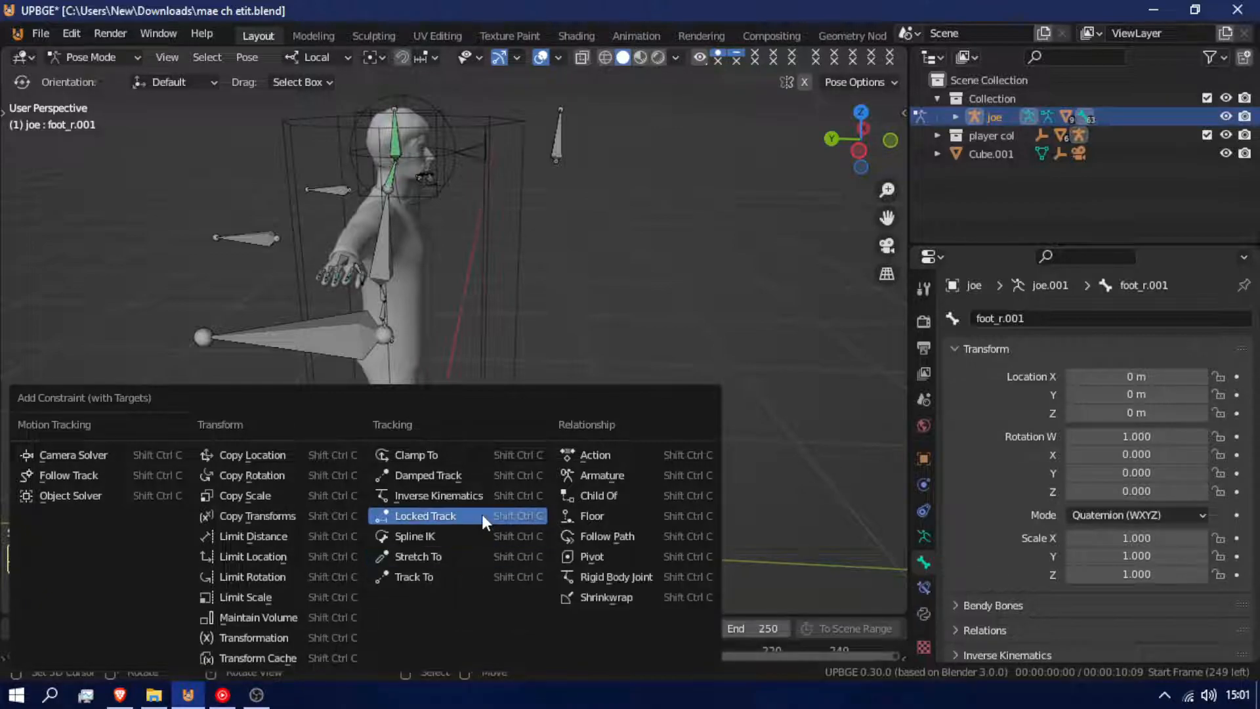
pyautogui.click(461, 479)
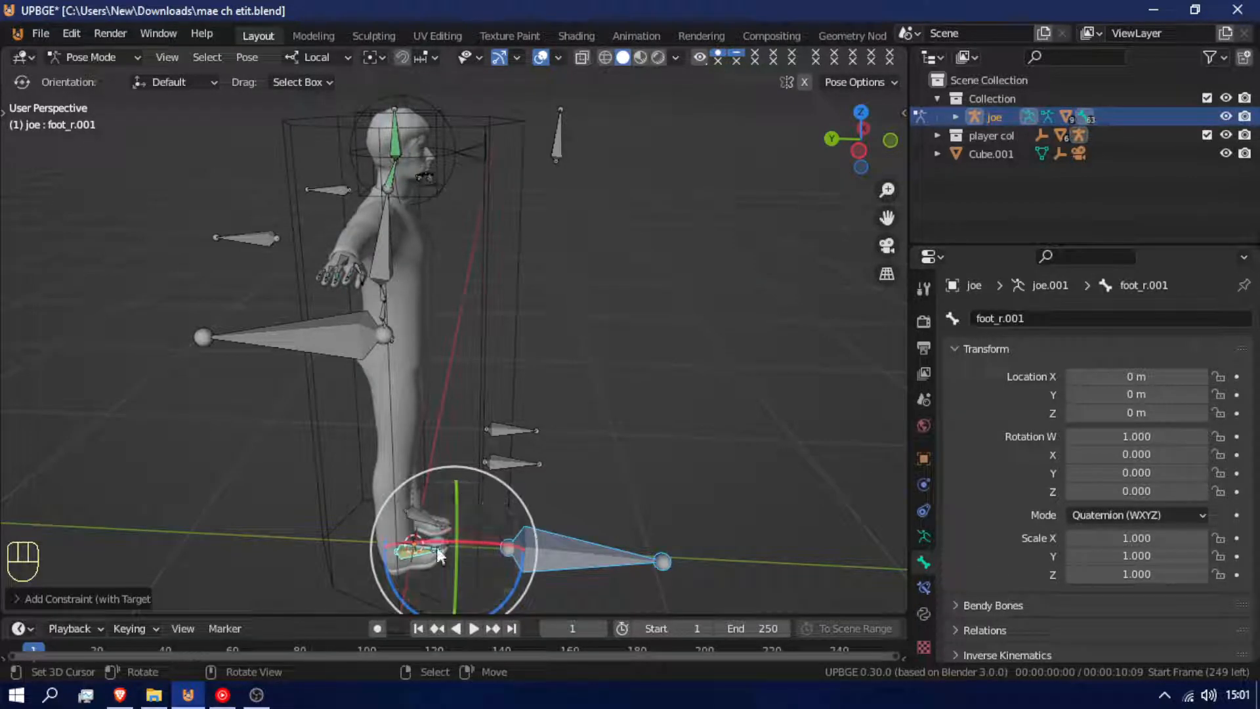
pyautogui.hotkey('ctrl', 'z')
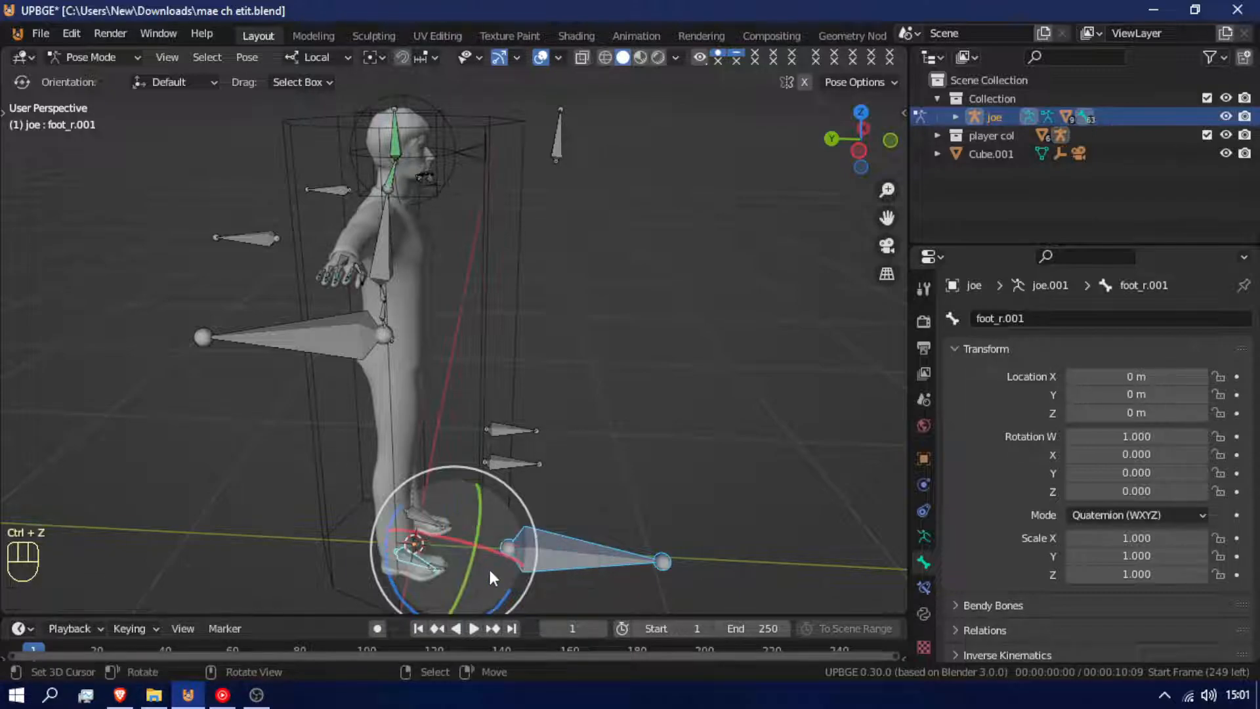
# Add a Damped Track constraint to foot_r.001 targeting foot track, and try it with a cancelled move of foot track.
pyautogui.hotkey('shift', 'ctrl', 'c')
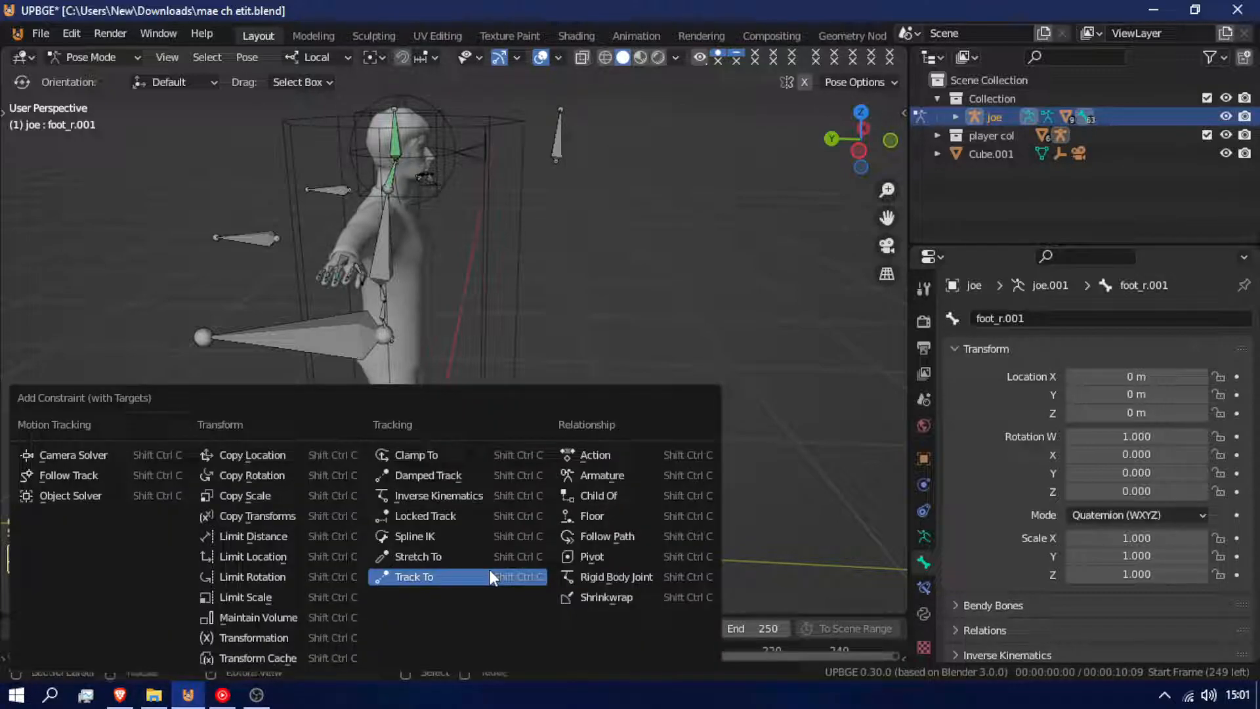
pyautogui.click(490, 477)
pyautogui.click(564, 557)
pyautogui.press('g')
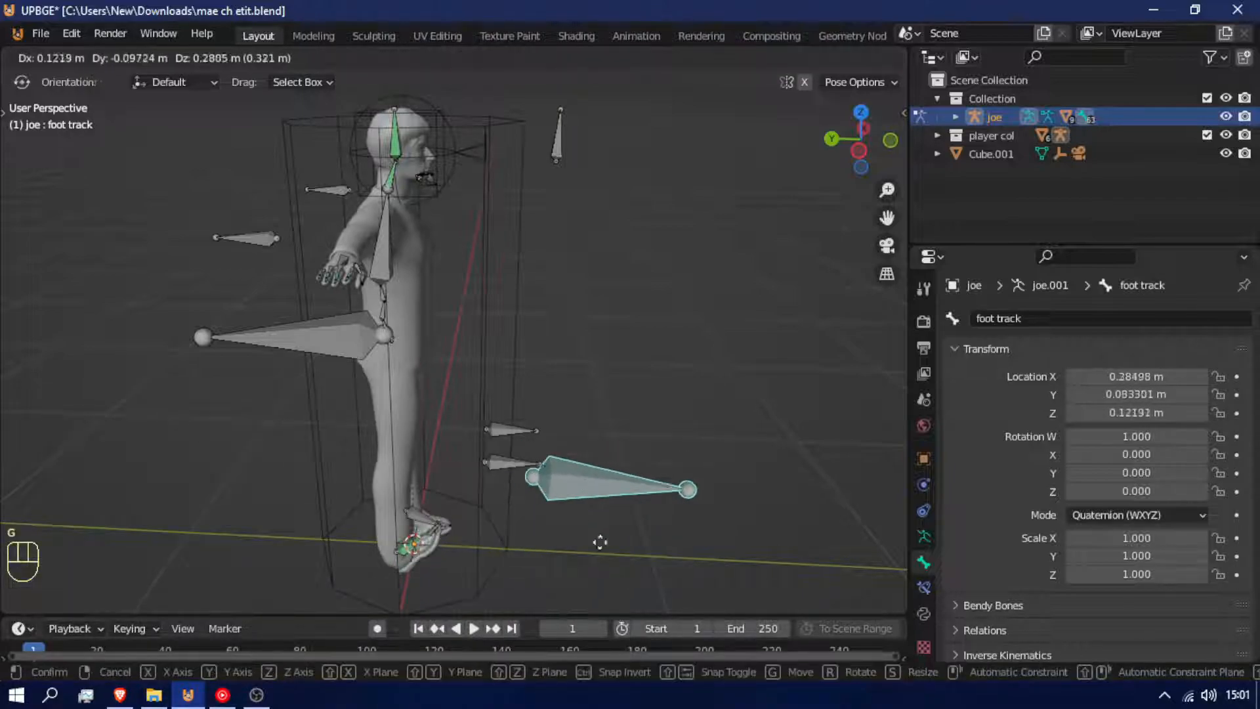
pyautogui.rightClick(608, 249)
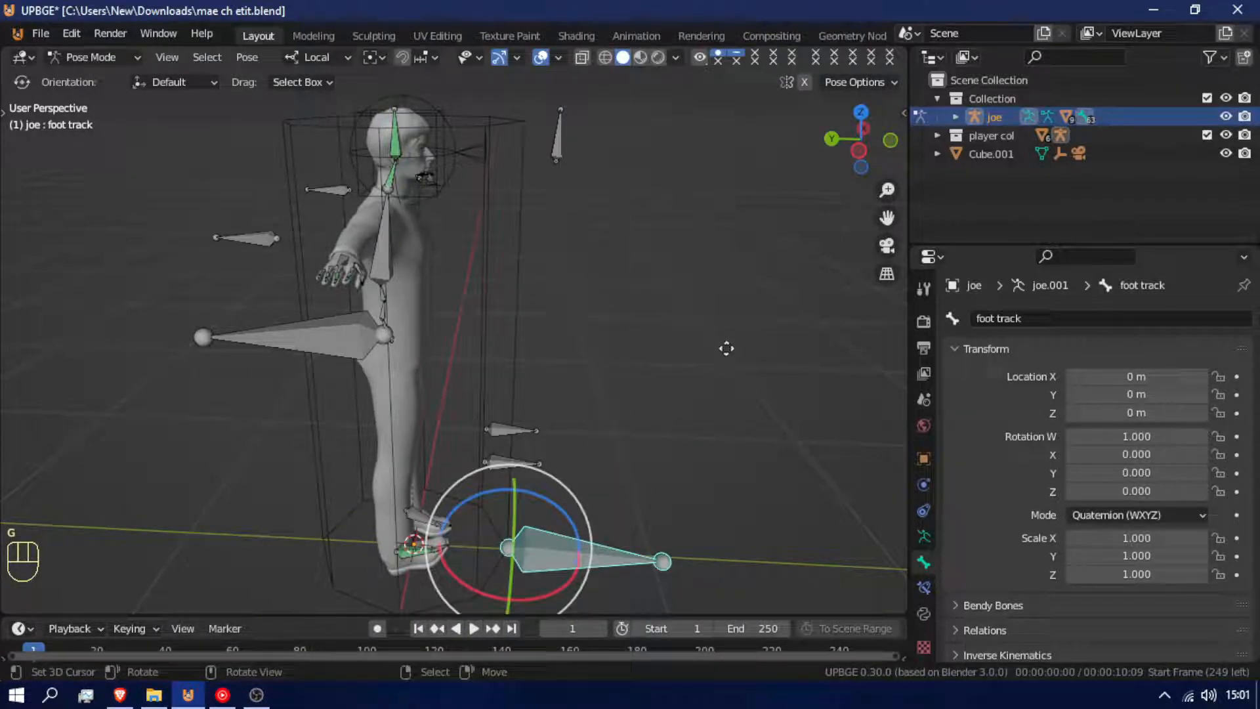
# Pose foot track slightly lower and farther forward, and try moving foot_r.001 to test the tracking.
pyautogui.press('g')
pyautogui.click(754, 389)
pyautogui.click(409, 554)
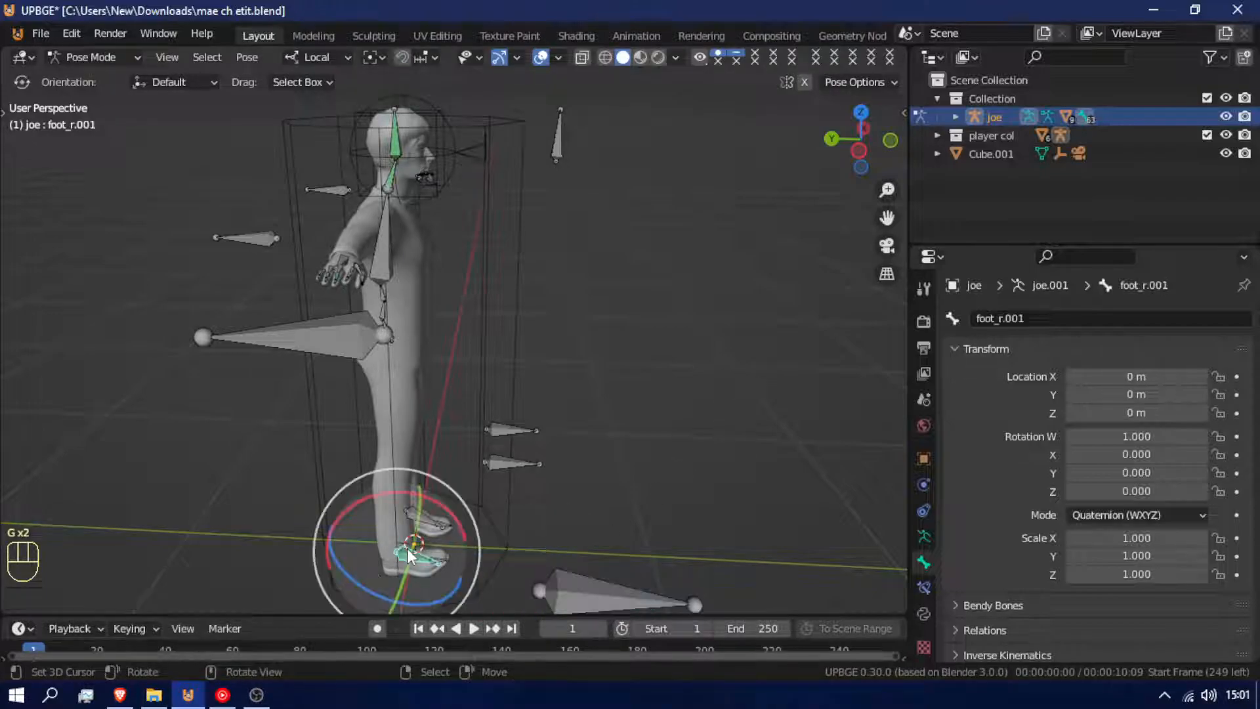
pyautogui.press('g')
pyautogui.rightClick(420, 452)
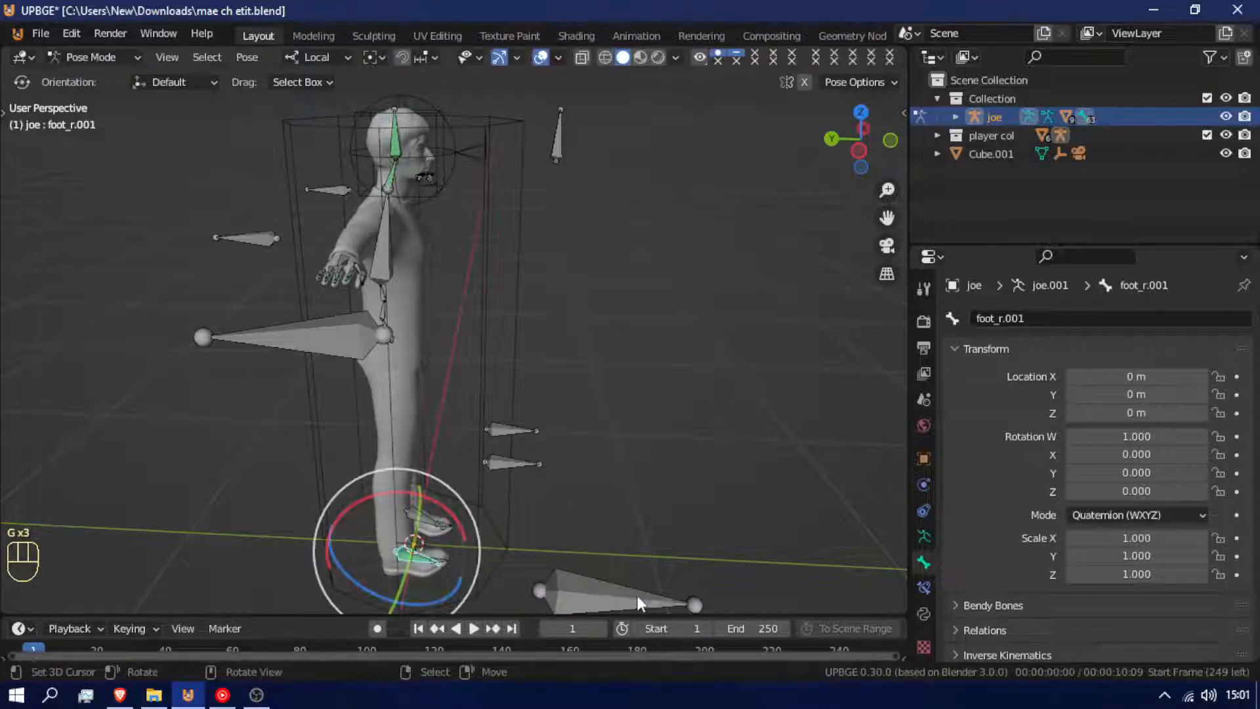
# Examine how foot_r.001 lines up with foot track from several angles and review its Damped Track constraint settings.
pyautogui.hotkey('shift', 'f')
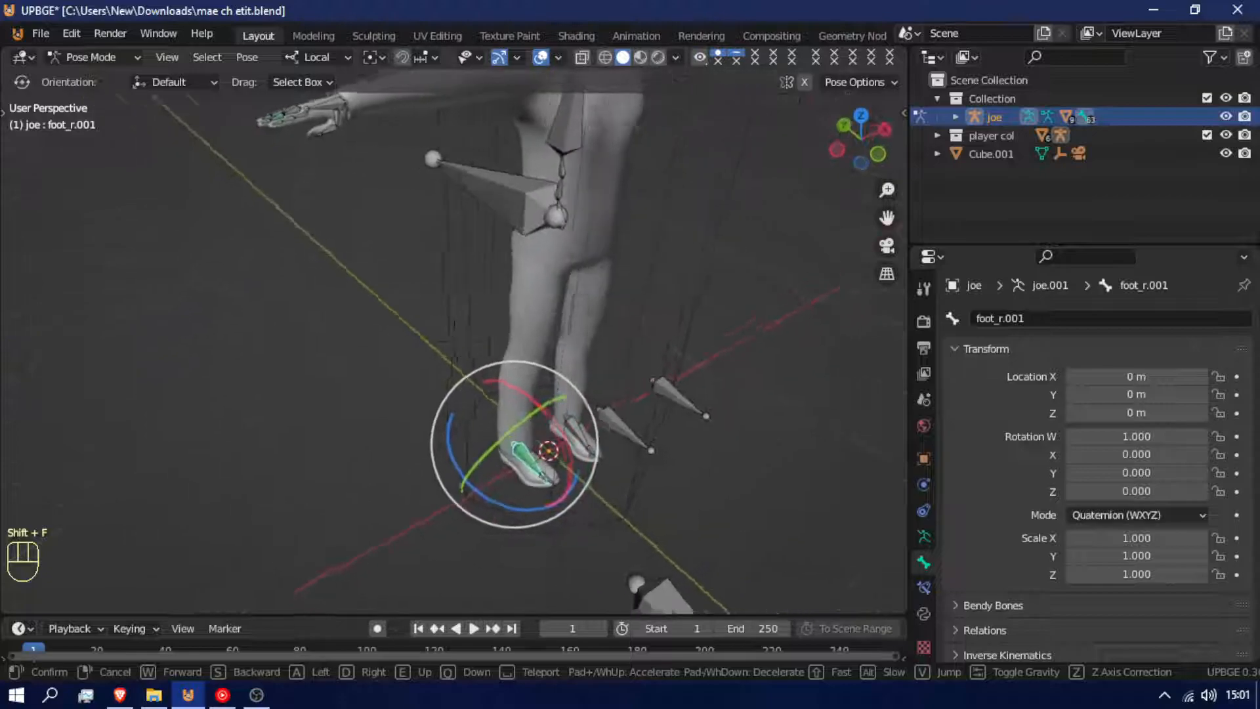
pyautogui.press('w')
pyautogui.press('a')
pyautogui.click(584, 372)
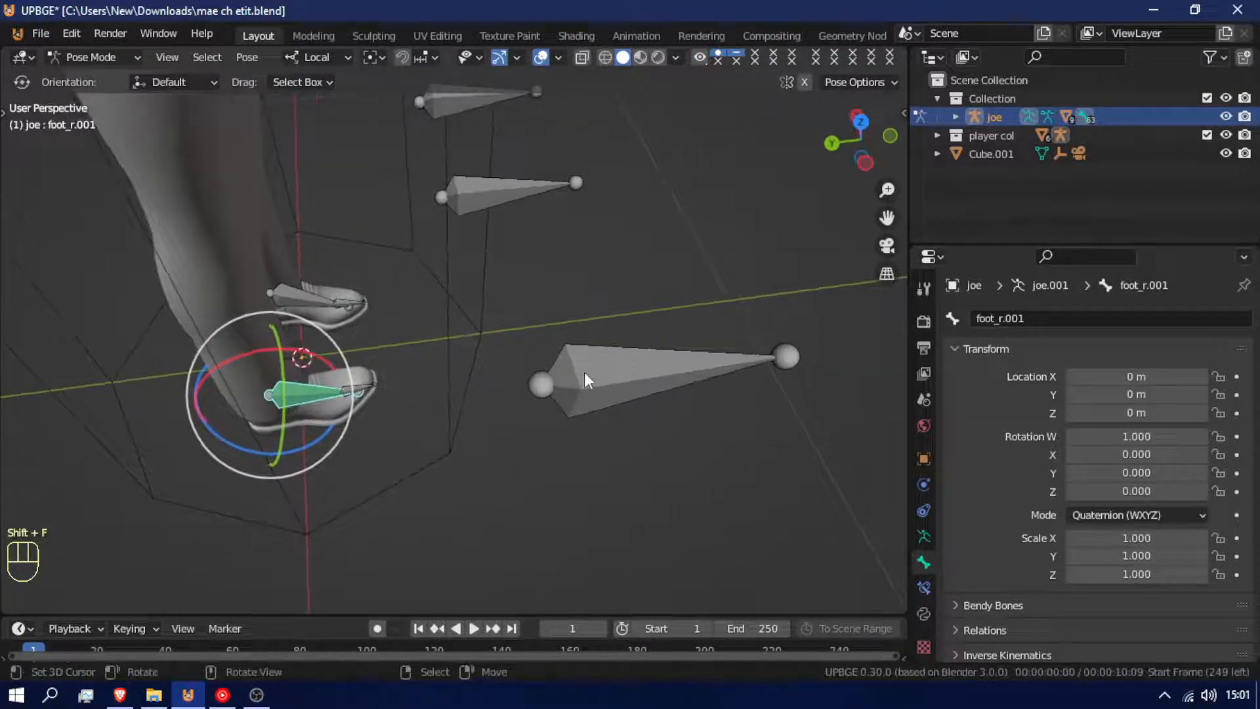
pyautogui.click(584, 372)
pyautogui.hotkey('shift', 'f')
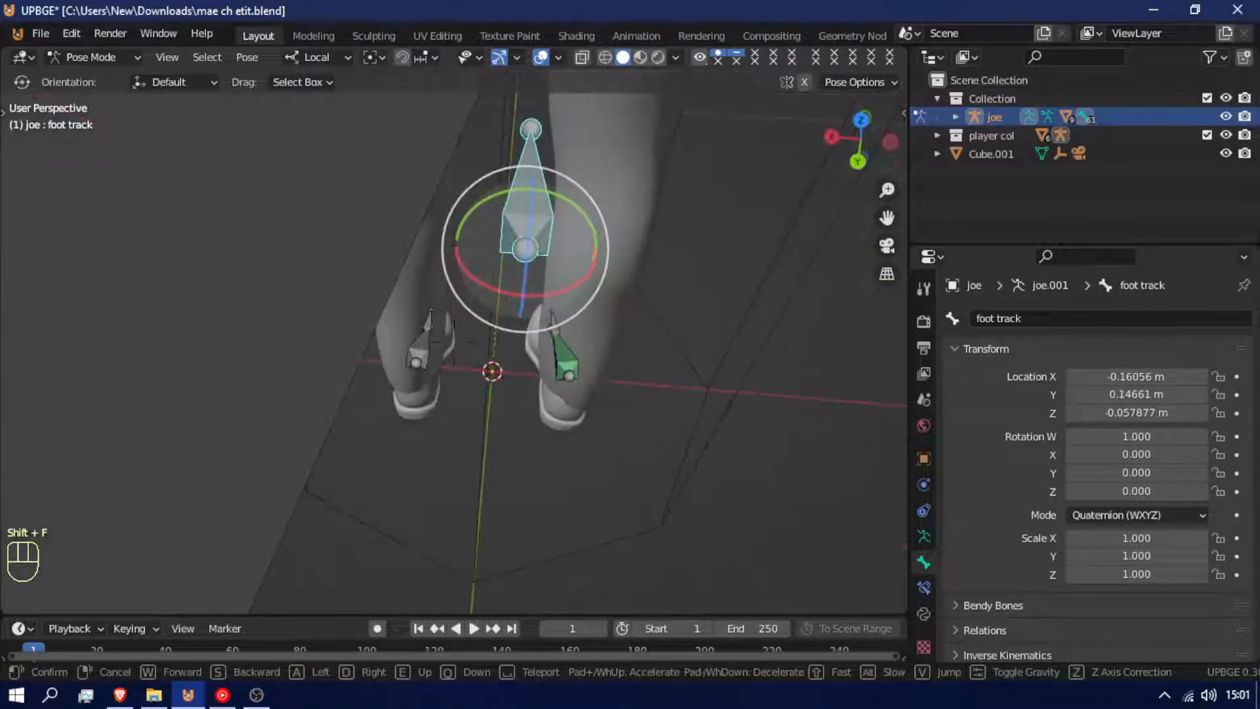
pyautogui.click(461, 368)
pyautogui.click(483, 387)
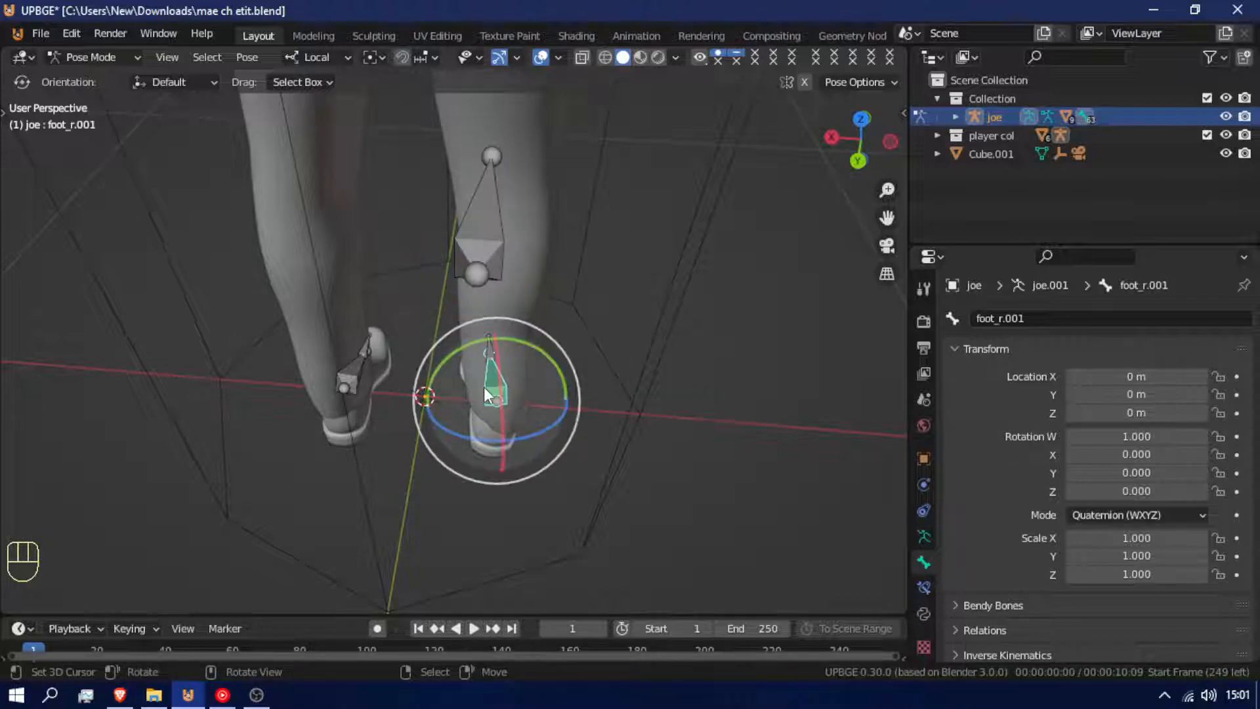
pyautogui.click(925, 586)
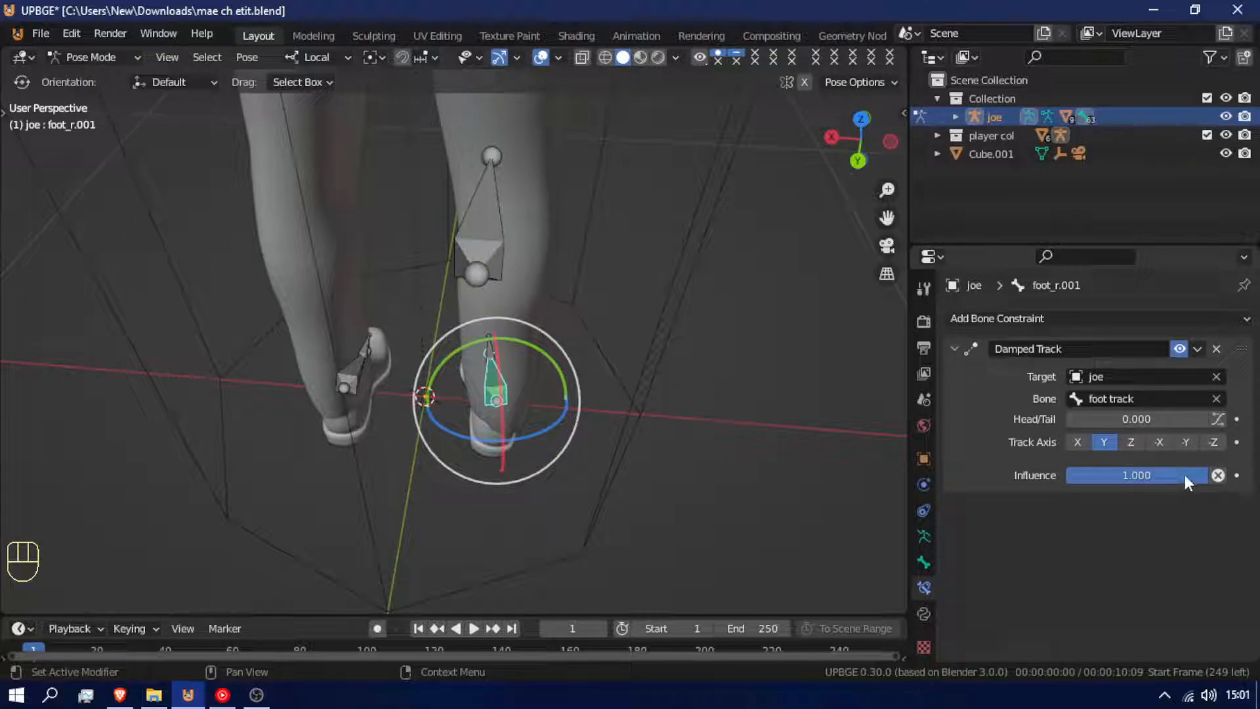
pyautogui.click(1218, 419)
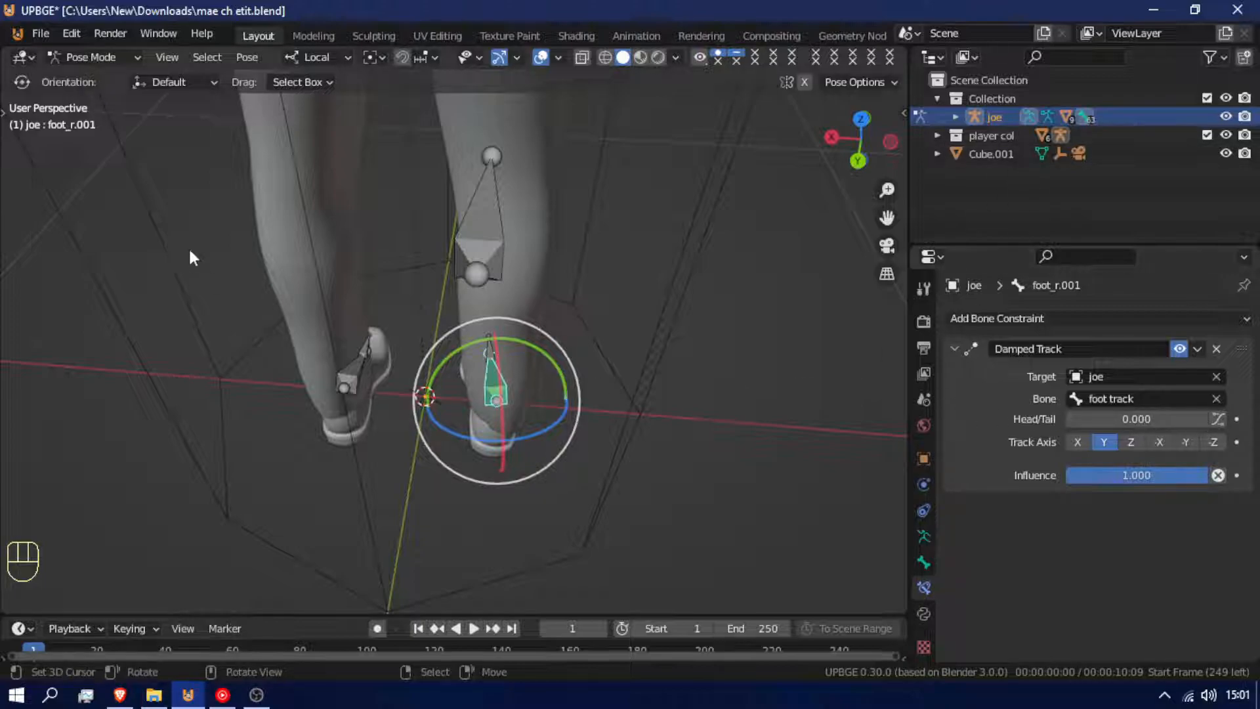
# In Edit Mode, move foot track about 1 m forward along local Z, away from the feet, and return to Pose Mode.
pyautogui.scroll(3, 377, 226)
pyautogui.press('Tab')
pyautogui.moveTo(514, 250); pyautogui.dragTo(468, 247, button='middle')
pyautogui.press('g')
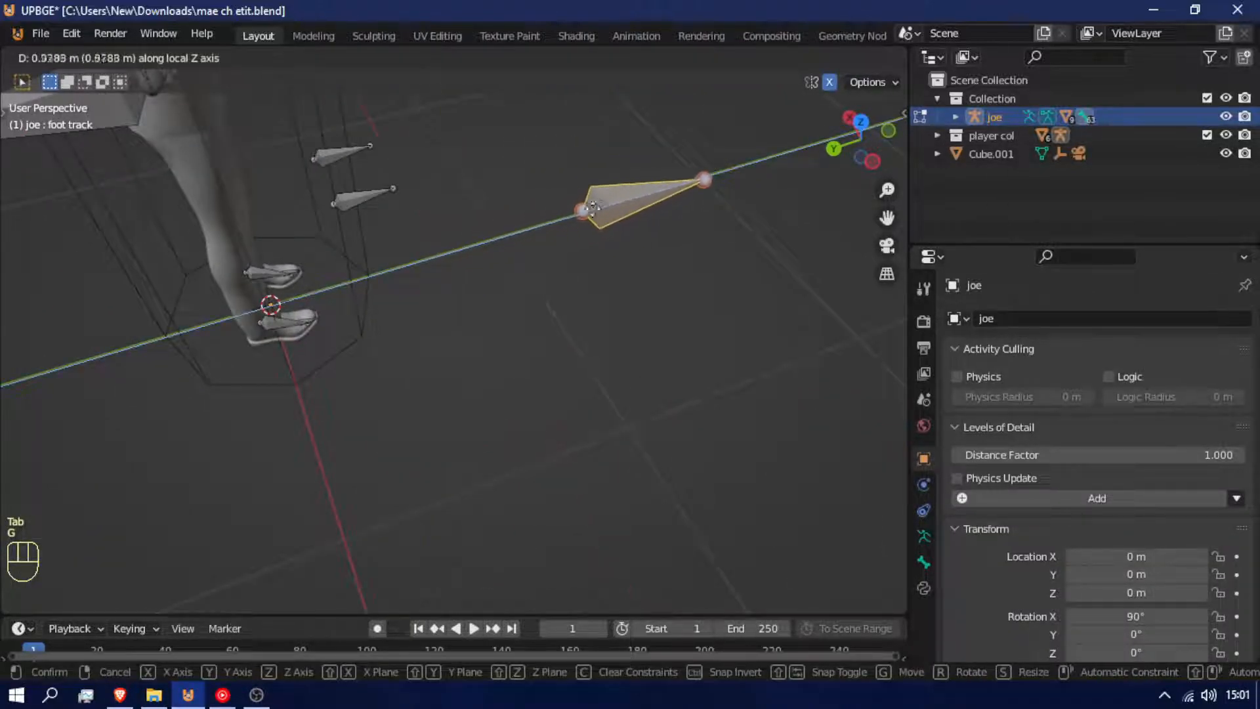
pyautogui.click(598, 205)
pyautogui.press('Tab')
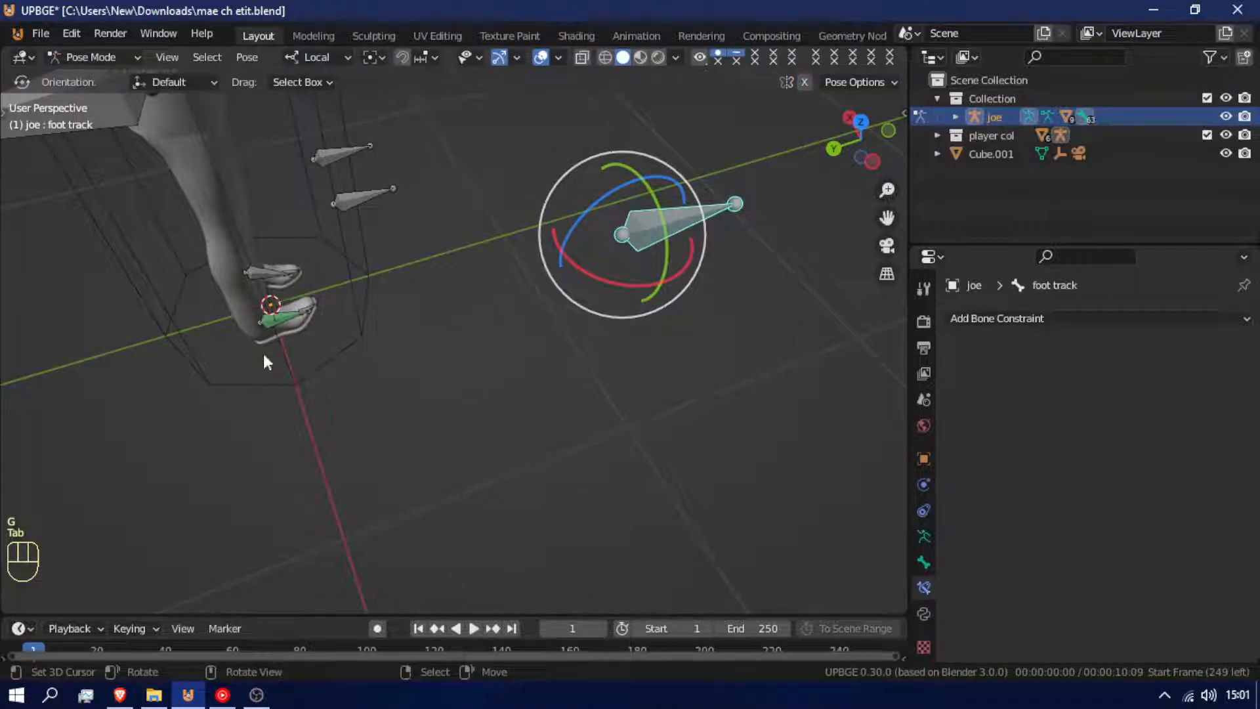
# Trial-move foot track downward along global Z in Pose Mode to test the right foot's tilt.
pyautogui.hotkey('shift', 'f')
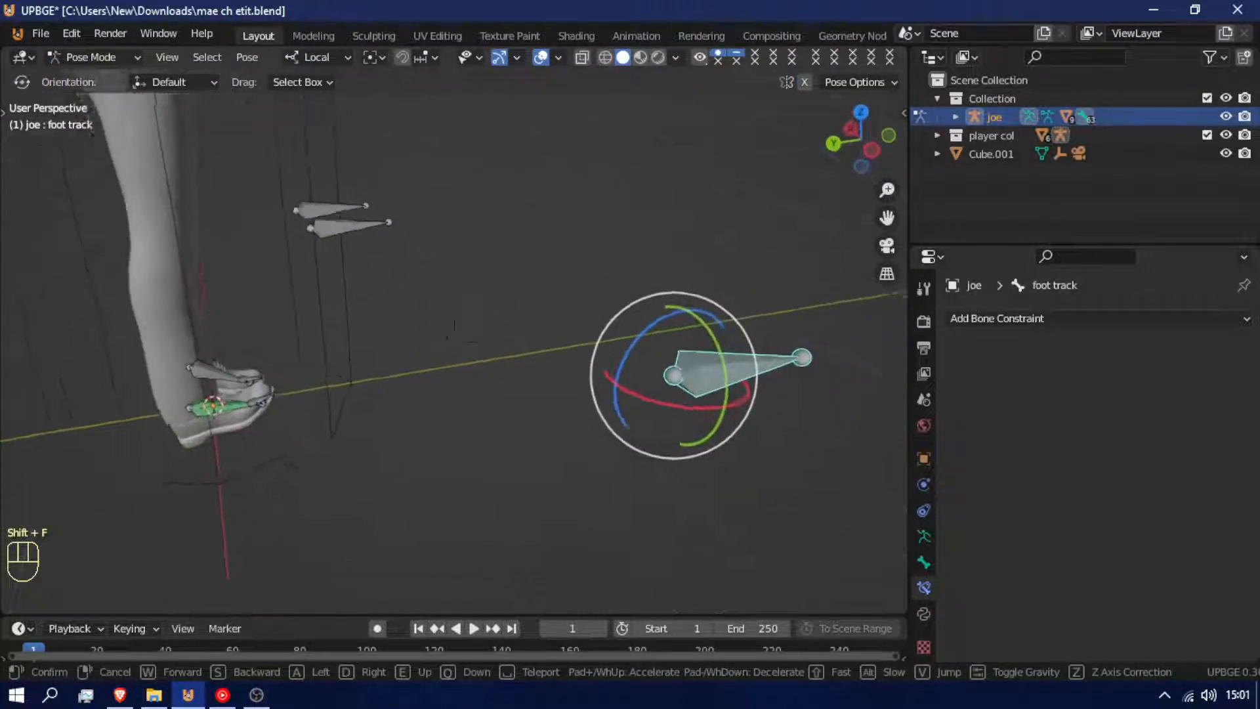
pyautogui.press('g')
pyautogui.press('z')
pyautogui.press('z')
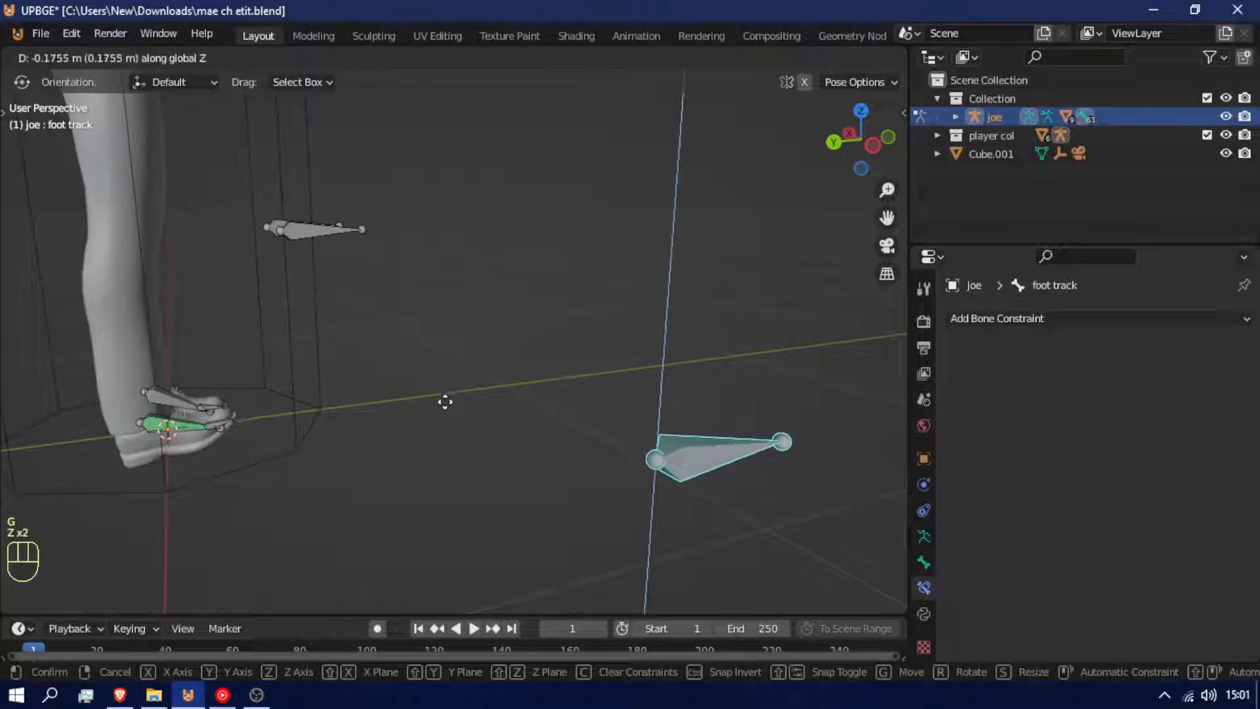
# In Edit Mode, slide foot track back along local Z until its head sits at the toes.
pyautogui.press('Tab')
pyautogui.press('g')
pyautogui.rightClick(481, 408)
pyautogui.press('g')
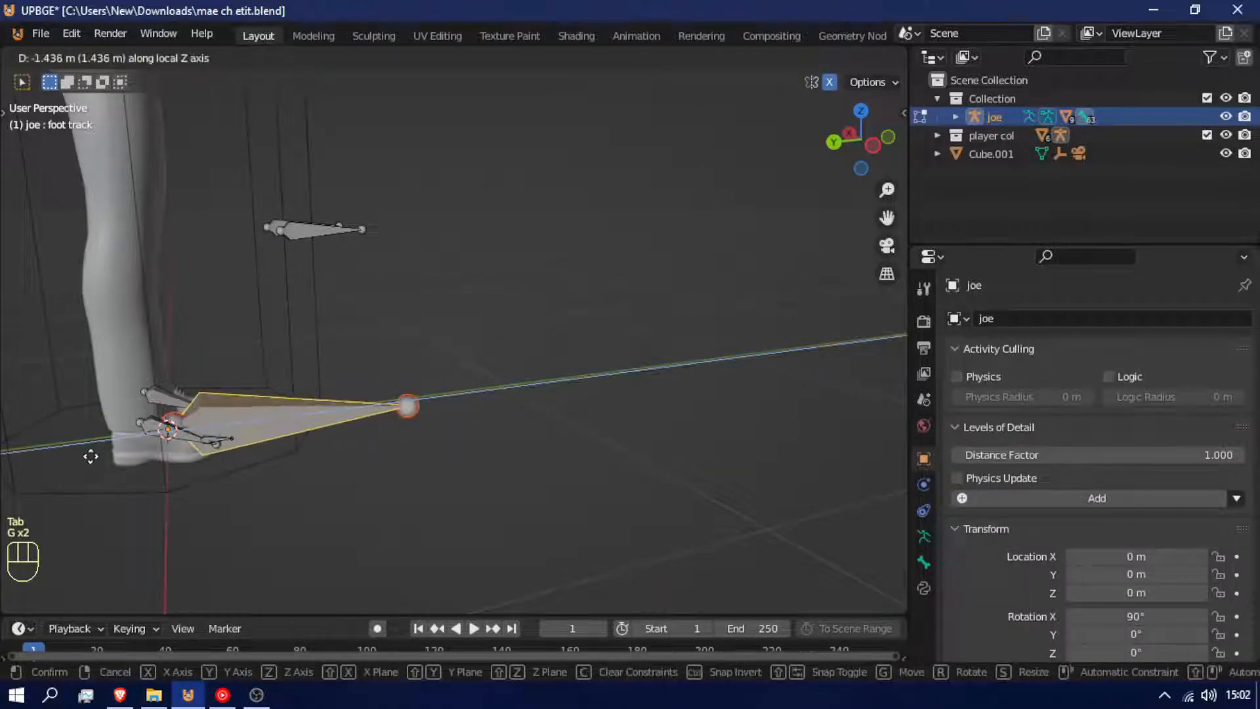
pyautogui.click(90, 456)
pyautogui.press('g')
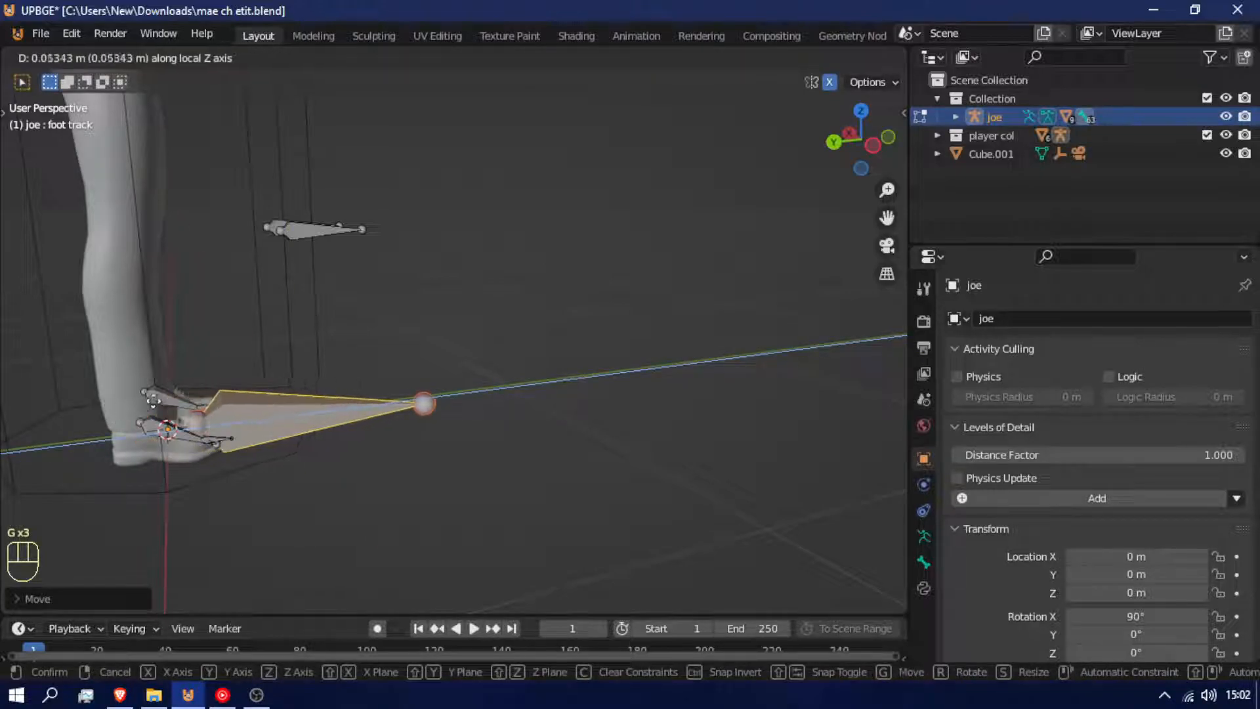
pyautogui.click(161, 399)
# Lower foot track slightly along global Z.
pyautogui.press('g')
pyautogui.press('z')
pyautogui.press('z')
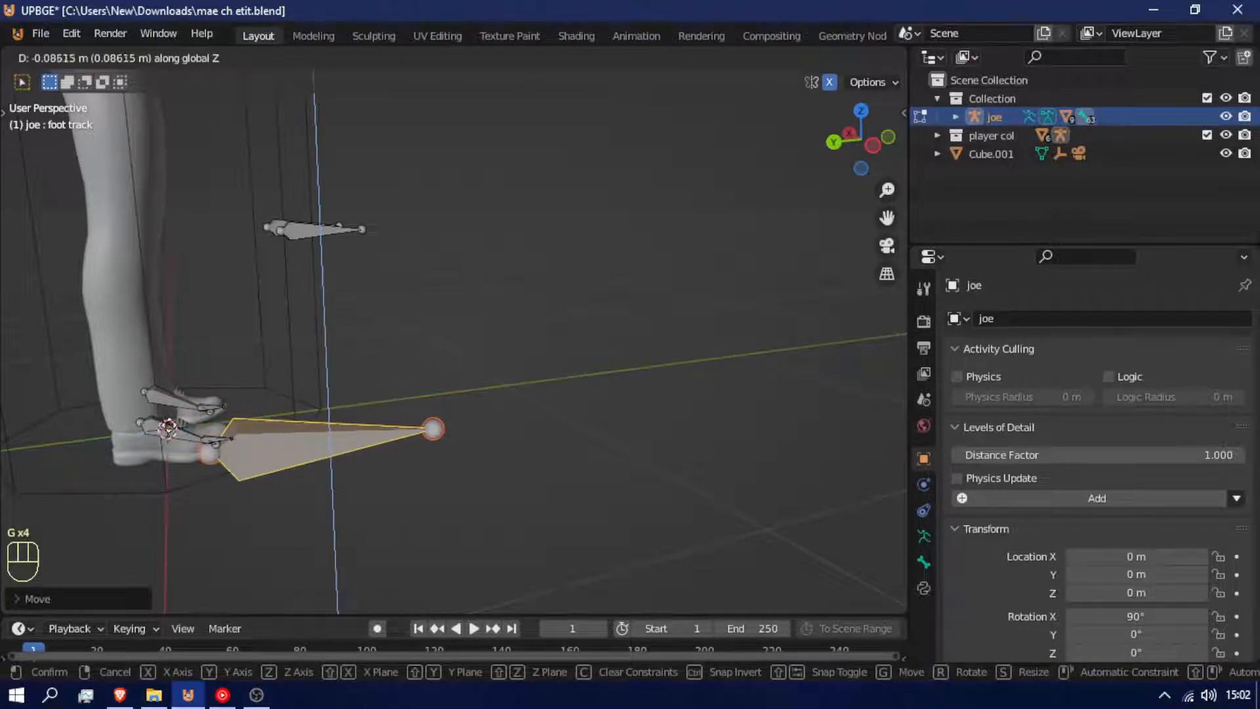
pyautogui.click(169, 420)
# Slide foot track far out in front of the feet again, and clear its location in Pose Mode.
pyautogui.press('g')
pyautogui.moveTo(181, 420); pyautogui.dragTo(602, 388, button='middle')
pyautogui.click(605, 389)
pyautogui.press('Tab')
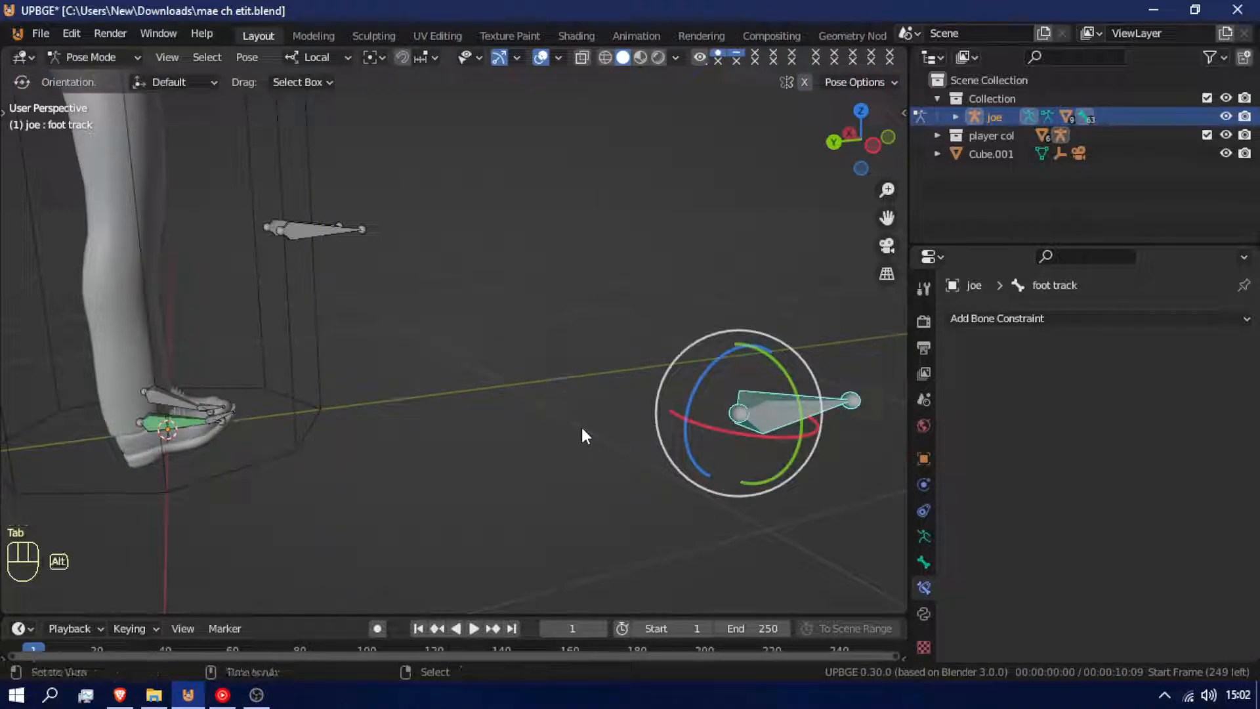
pyautogui.hotkey('alt', 'g')
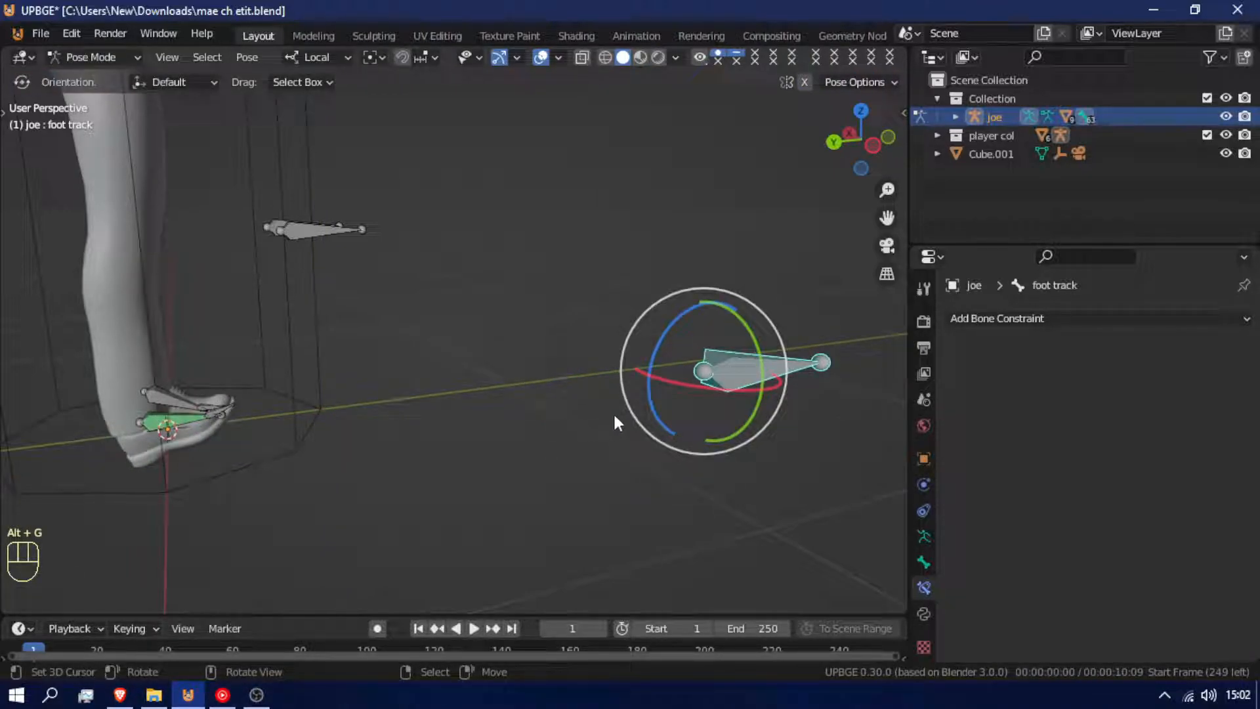
# In Edit Mode, lower foot track a little below floor level, and return to Pose Mode.
pyautogui.press('Tab')
pyautogui.press('g')
pyautogui.moveTo(617, 423); pyautogui.dragTo(636, 470, button='middle')
pyautogui.click(633, 469)
pyautogui.press('Tab')
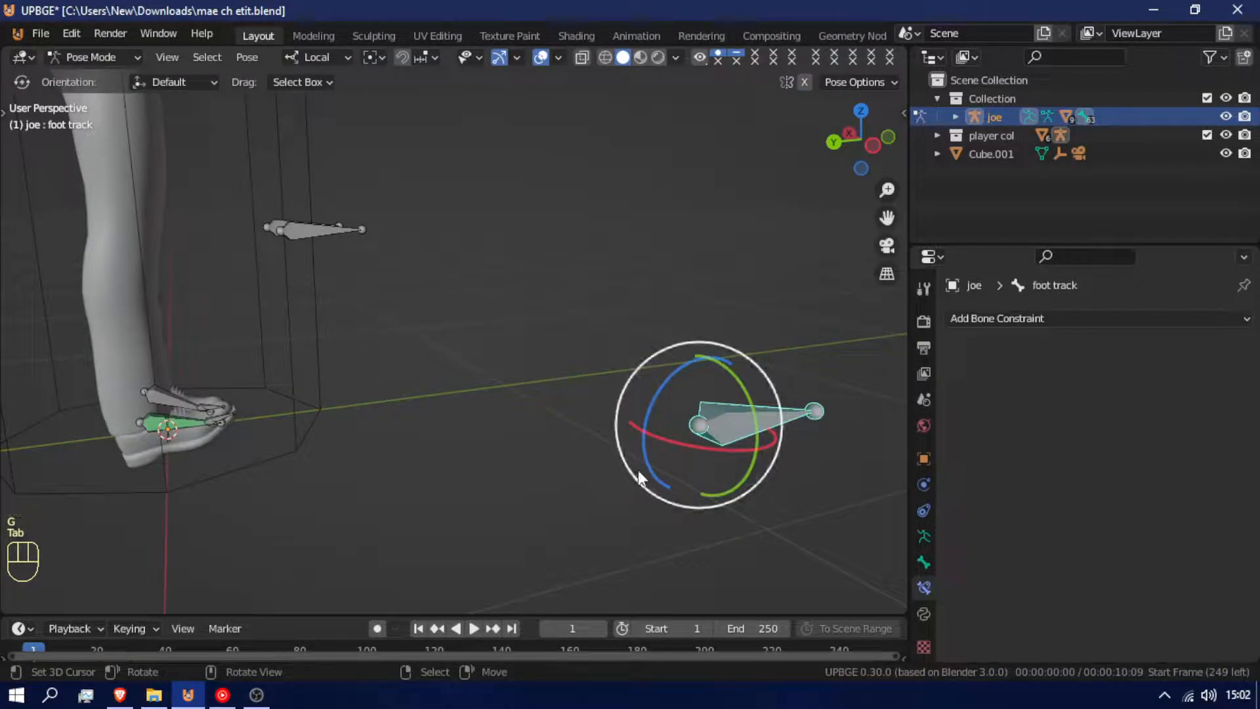
# Try shifting foot track vertically along global Z in Pose Mode, and cancel the move.
pyautogui.press('g')
pyautogui.press('z')
pyautogui.press('z')
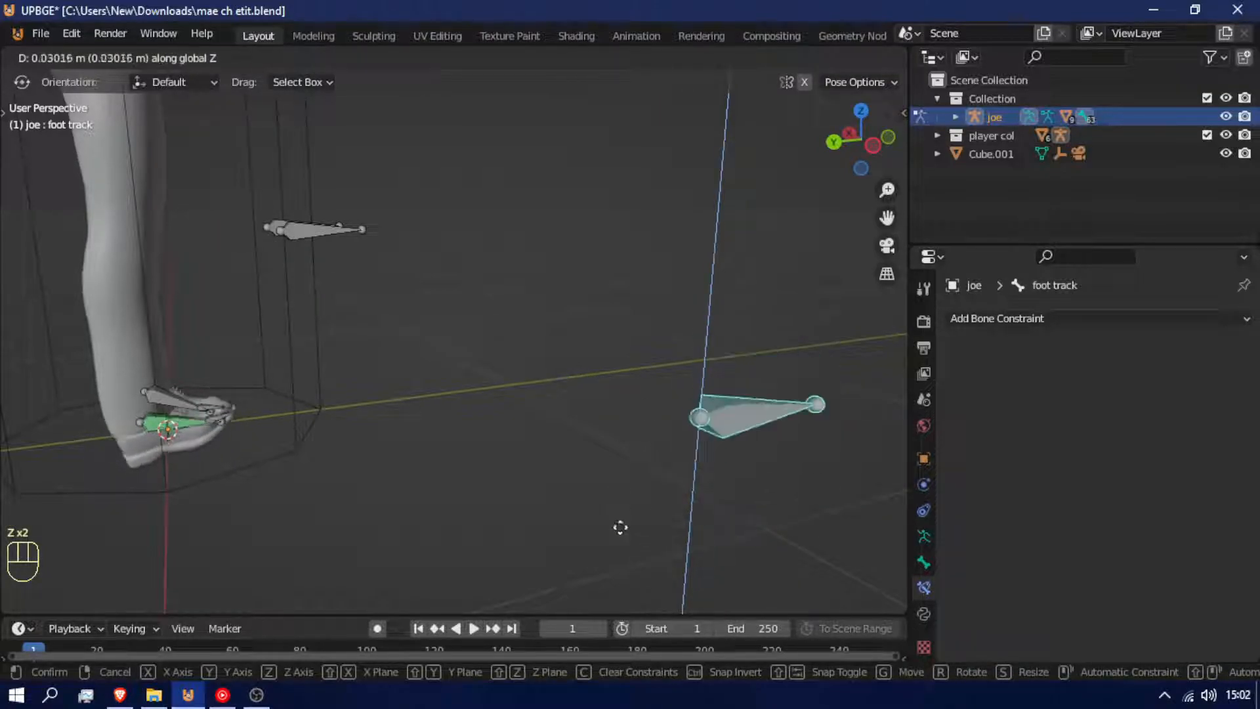
pyautogui.rightClick(587, 595)
# In Edit Mode, drop foot track well below floor level, and check the right foot's tilt in Pose Mode.
pyautogui.press('Tab')
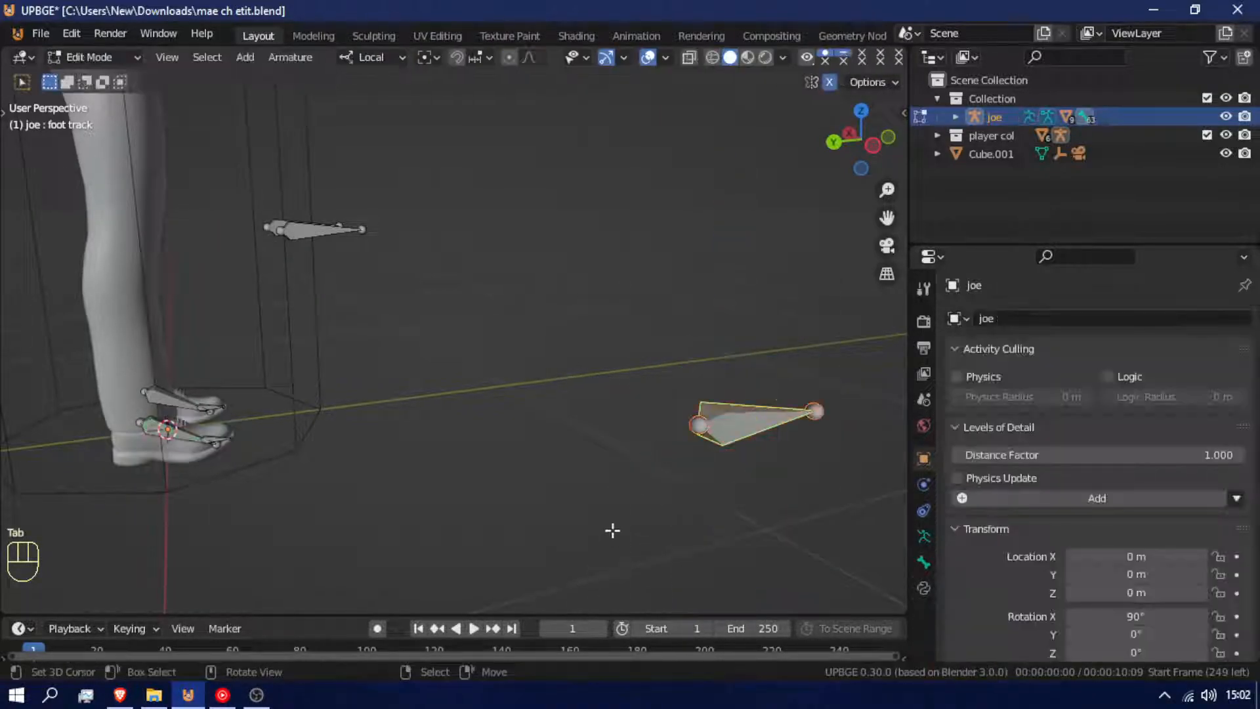
pyautogui.press('g')
pyautogui.press('z')
pyautogui.click(650, 568)
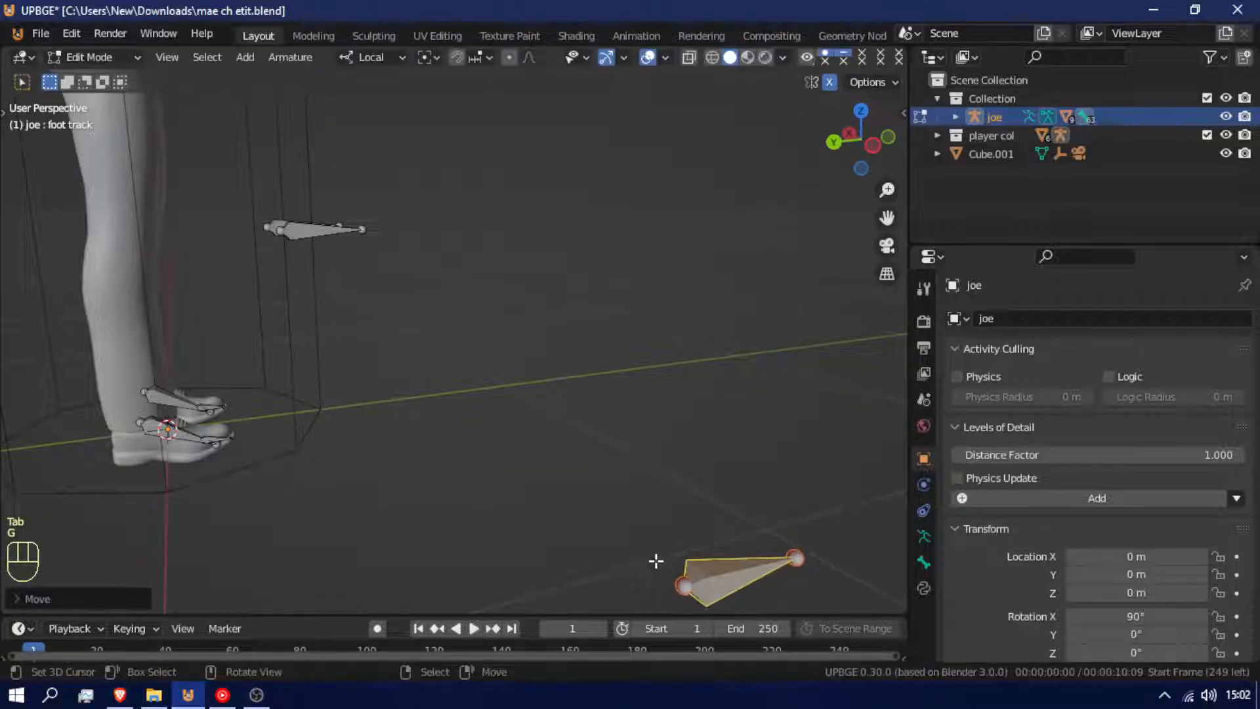
pyautogui.press('Tab')
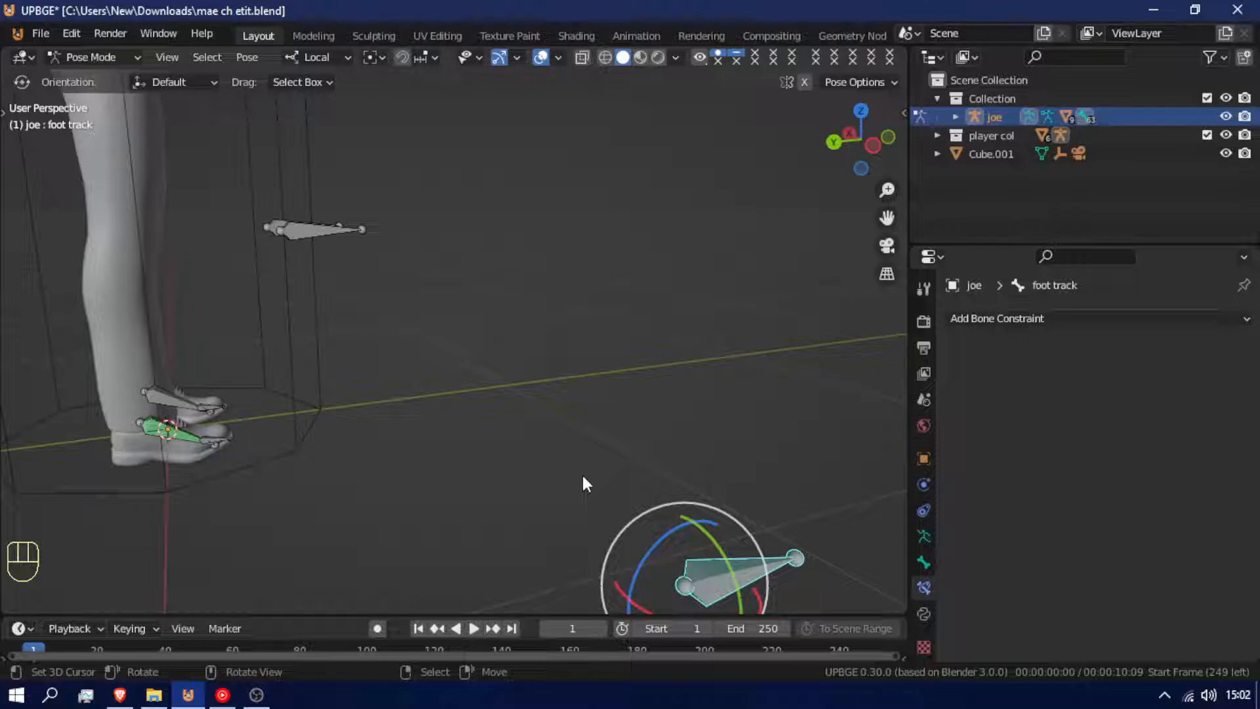
pyautogui.press('Tab')
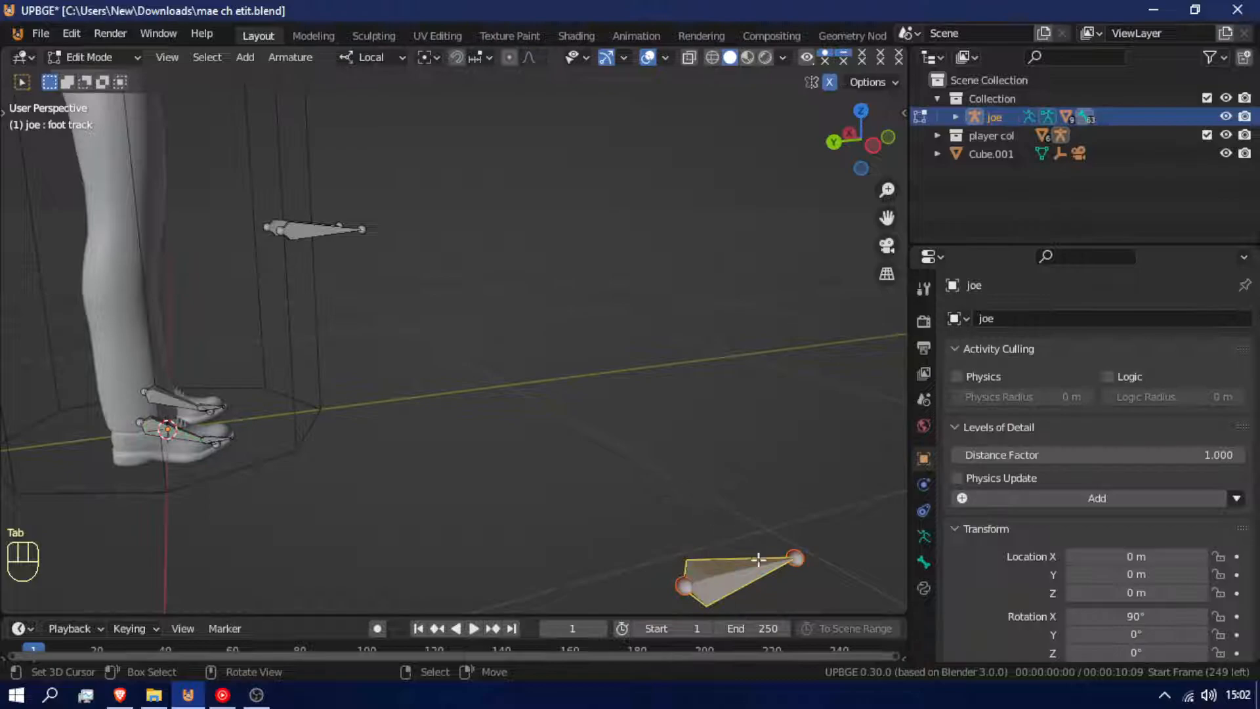
# Delete the foot track bone from joe's armature, and return to Pose Mode.
pyautogui.press('x')
pyautogui.press('z')
pyautogui.press('z')
pyautogui.press('z')
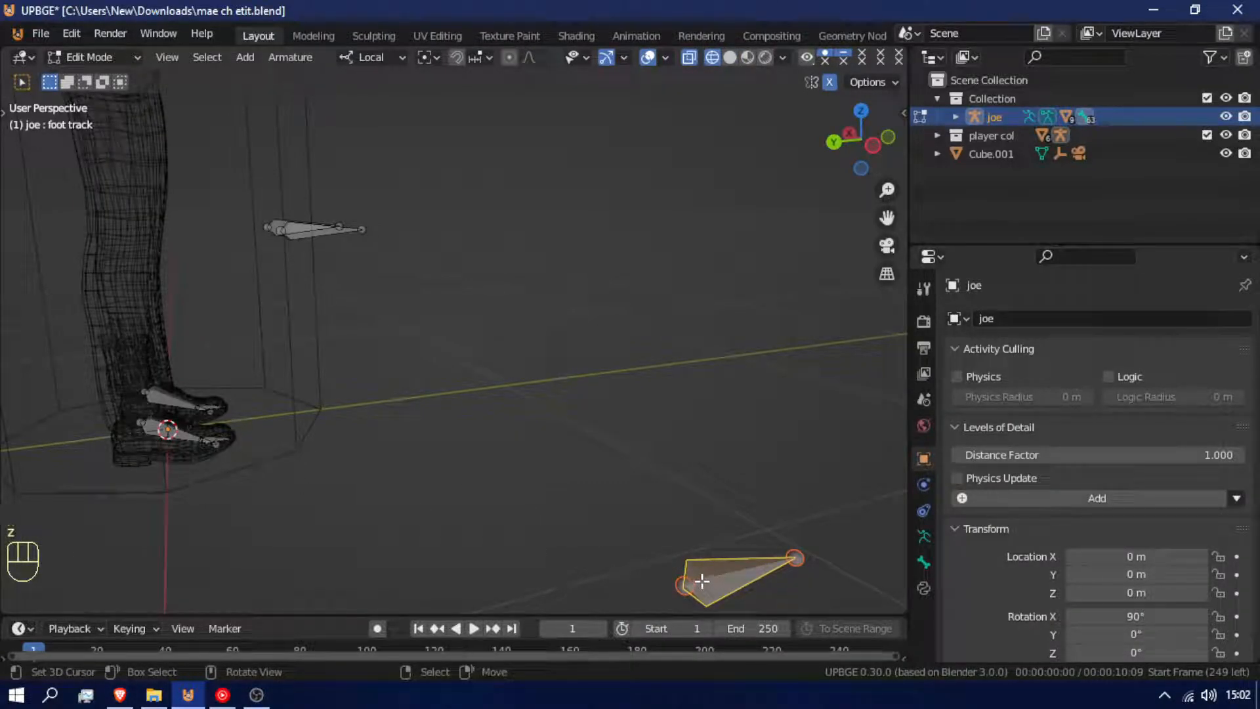
pyautogui.press('x')
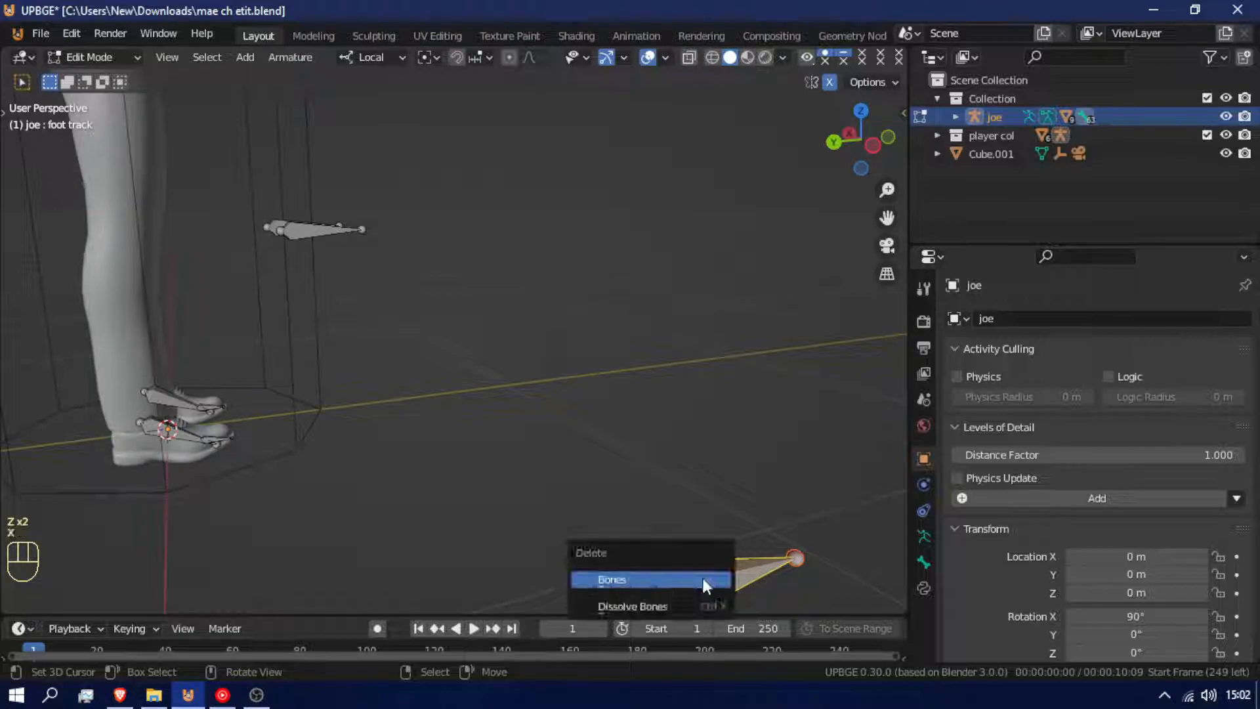
pyautogui.click(702, 577)
pyautogui.press('Tab')
# Select the right foot bone foot_r.001, and snap the 3D cursor to it in Edit Mode.
pyautogui.click(178, 435)
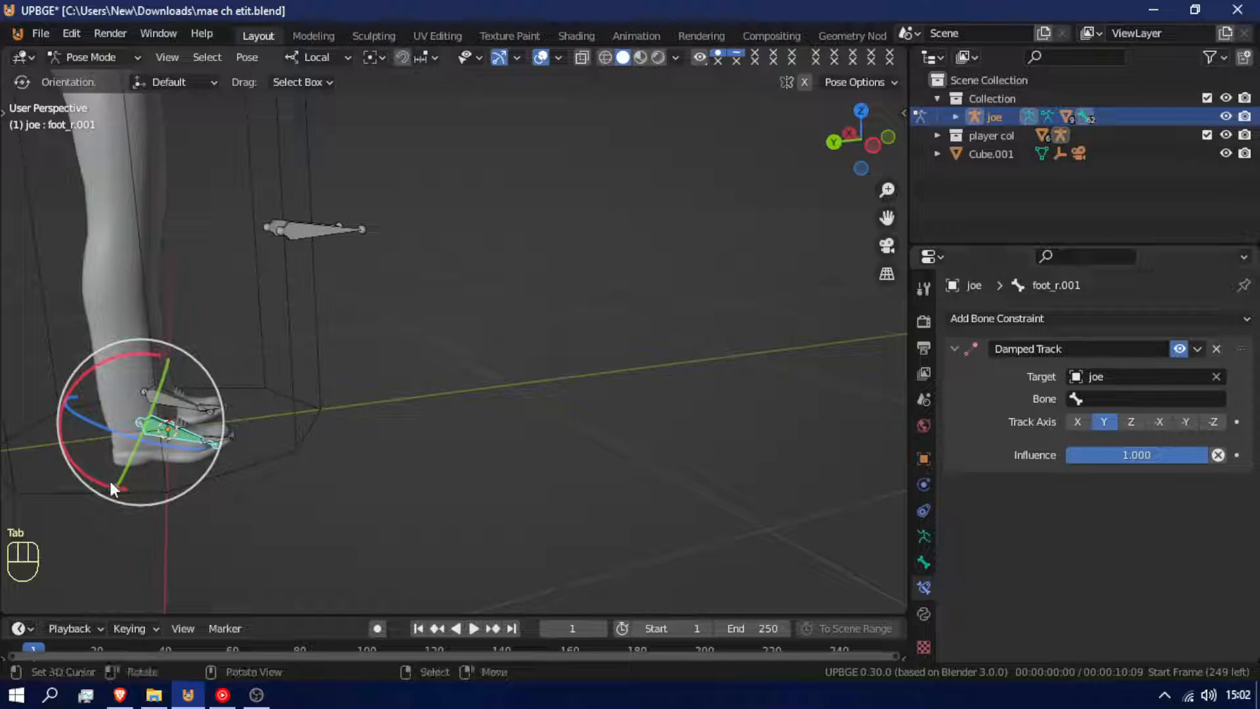
pyautogui.press('Tab')
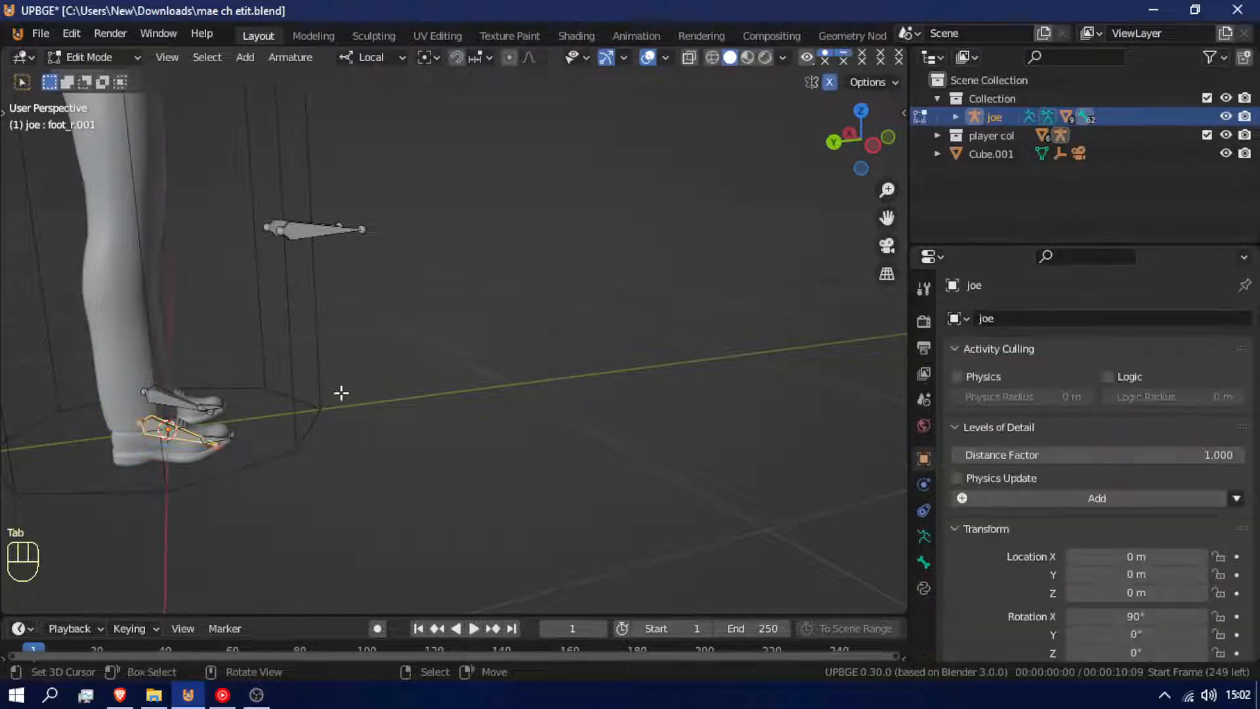
pyautogui.hotkey('shift', 'f')
pyautogui.click(457, 340)
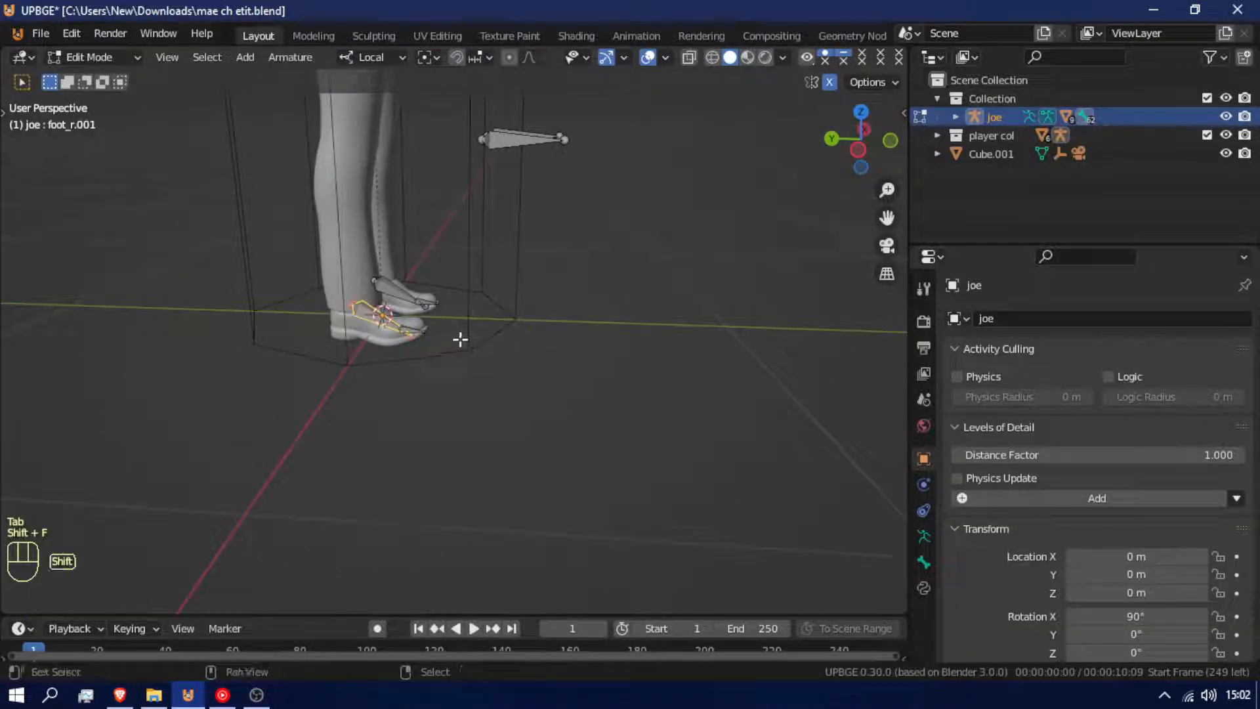
pyautogui.hotkey('shift', 's')
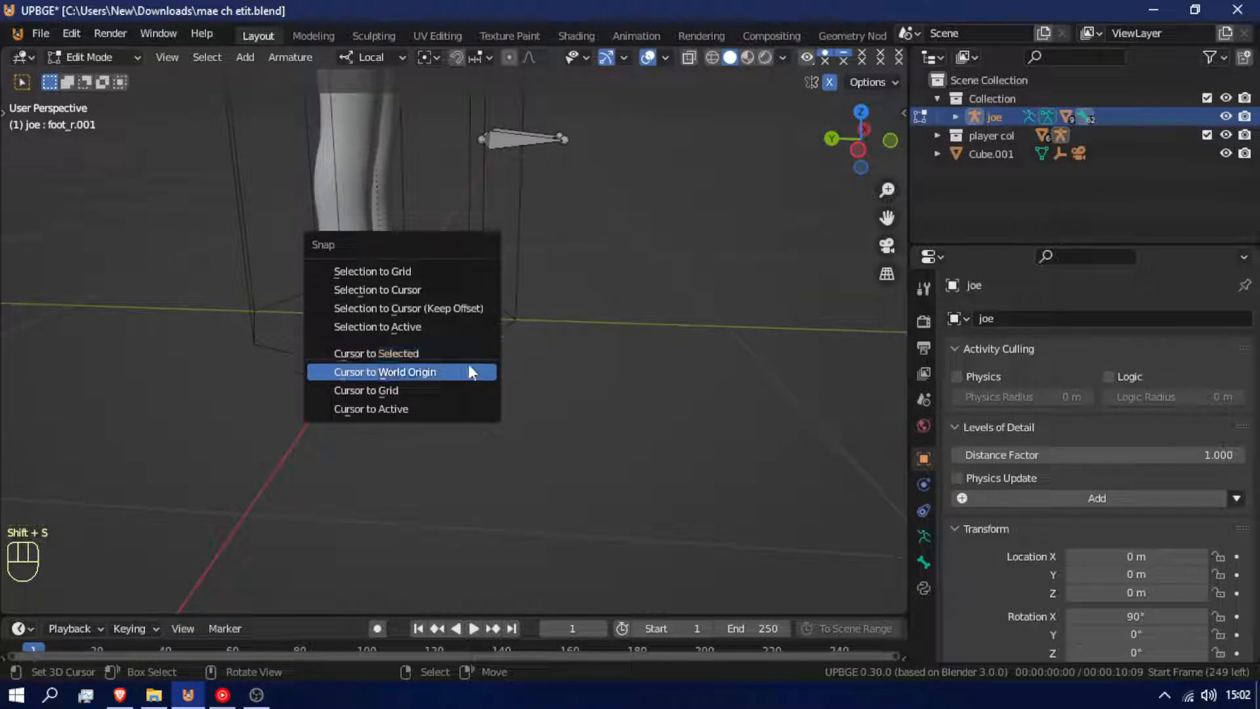
pyautogui.click(452, 347)
# In Object Mode, add an Arrows empty at the 3D cursor on the right foot.
pyautogui.hotkey('shift', 'a')
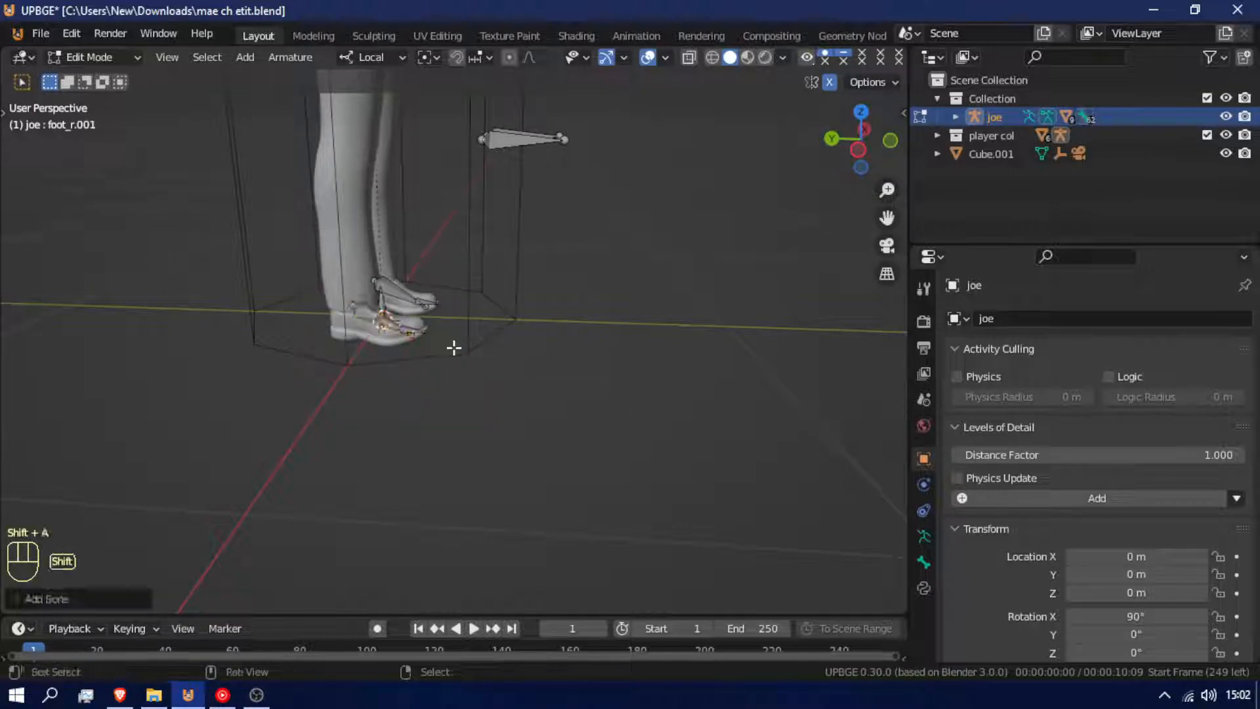
pyautogui.hotkey('ctrl', 'z')
pyautogui.press('Tab')
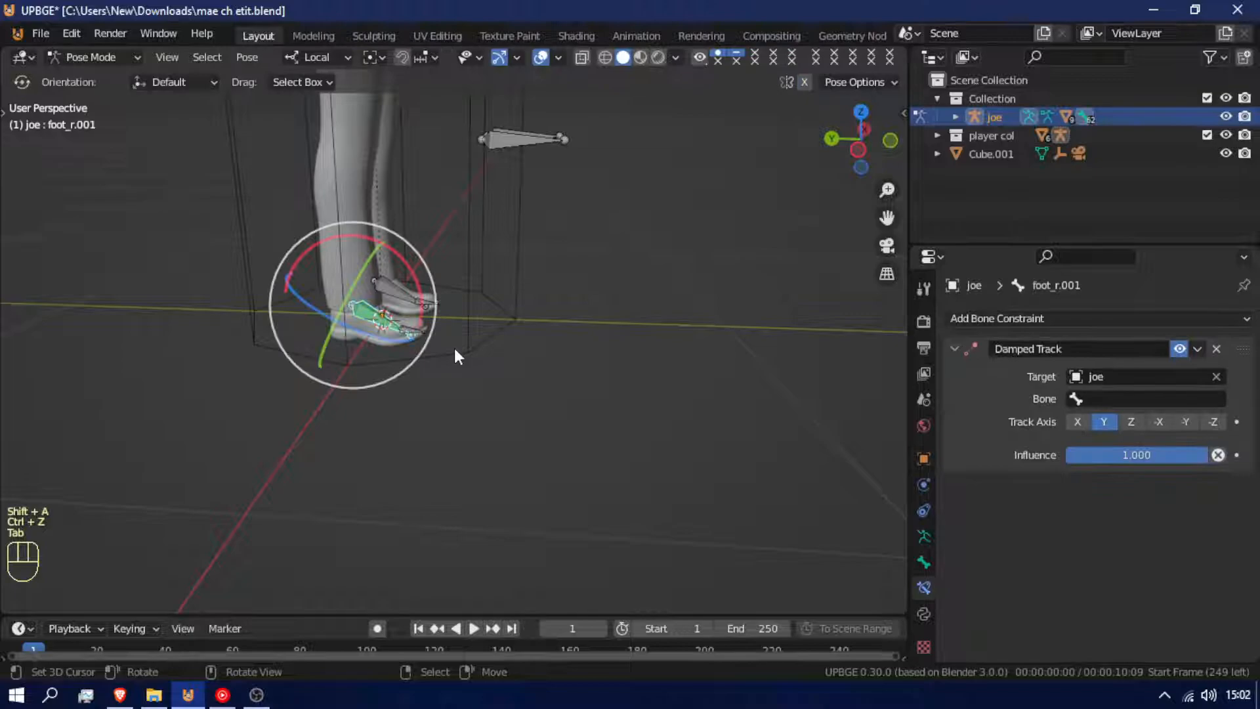
pyautogui.press('shift')
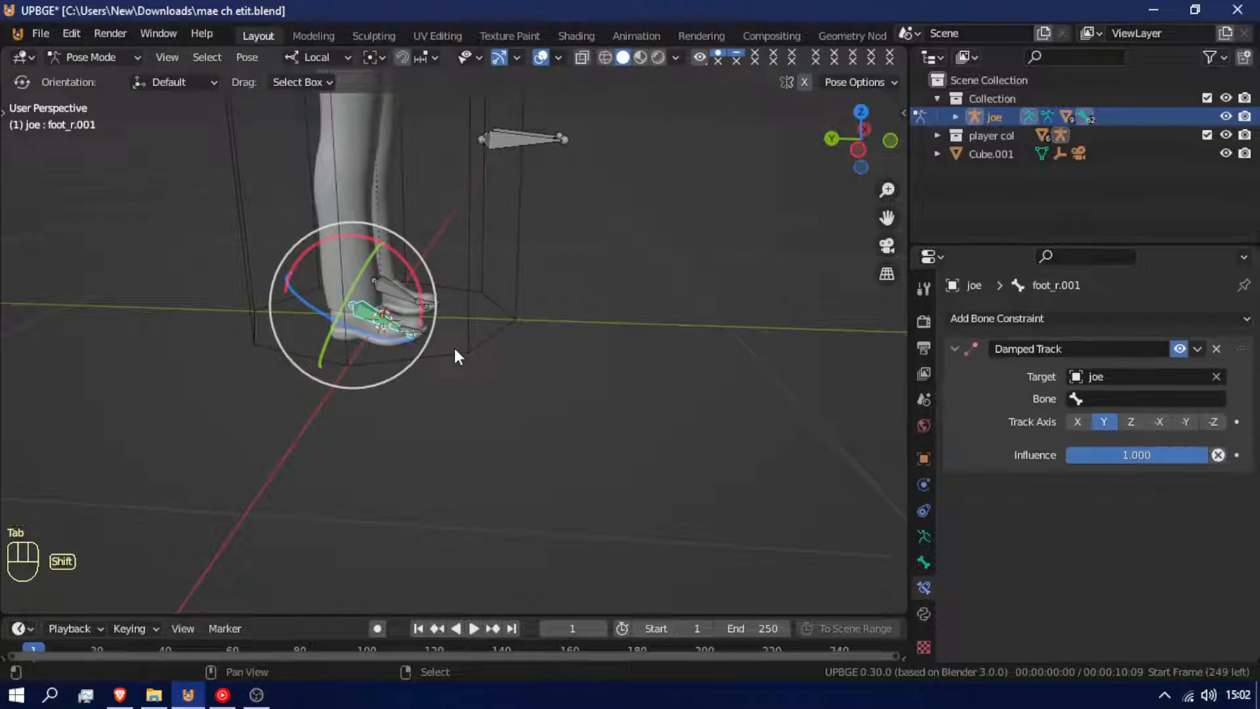
pyautogui.hotkey('ctrl', 'Tab')
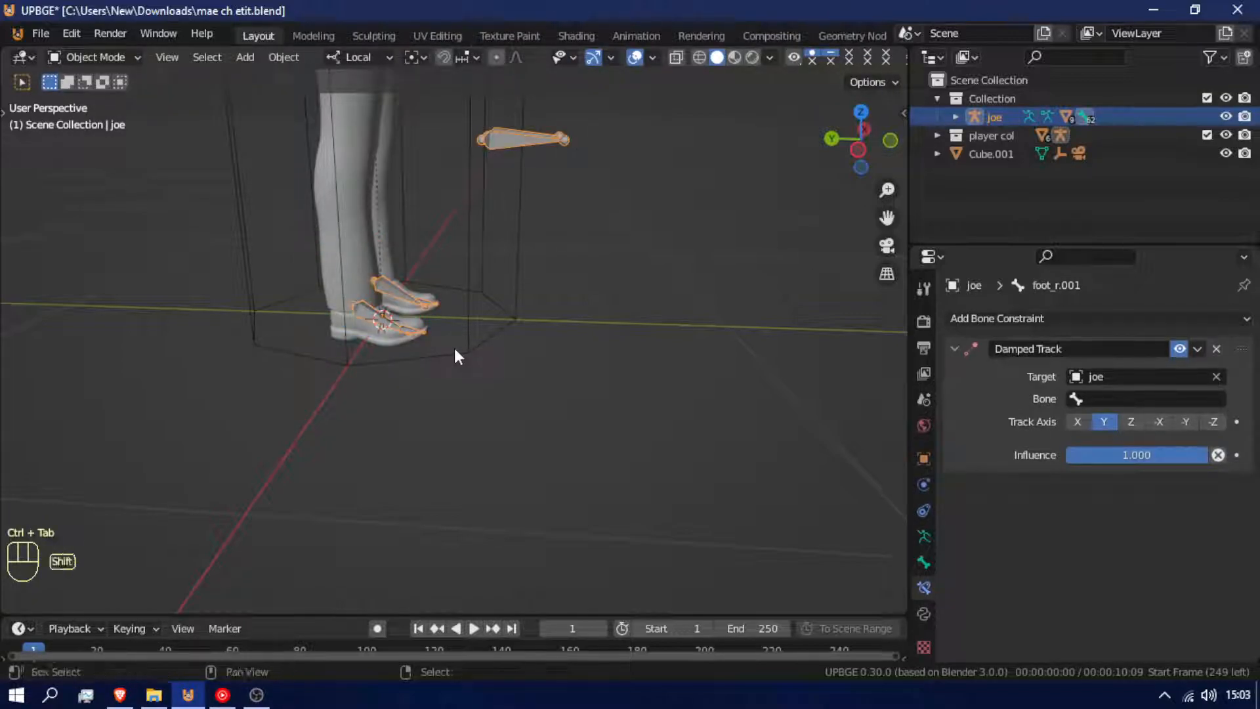
pyautogui.hotkey('shift', 'a')
pyautogui.moveTo(433, 258)
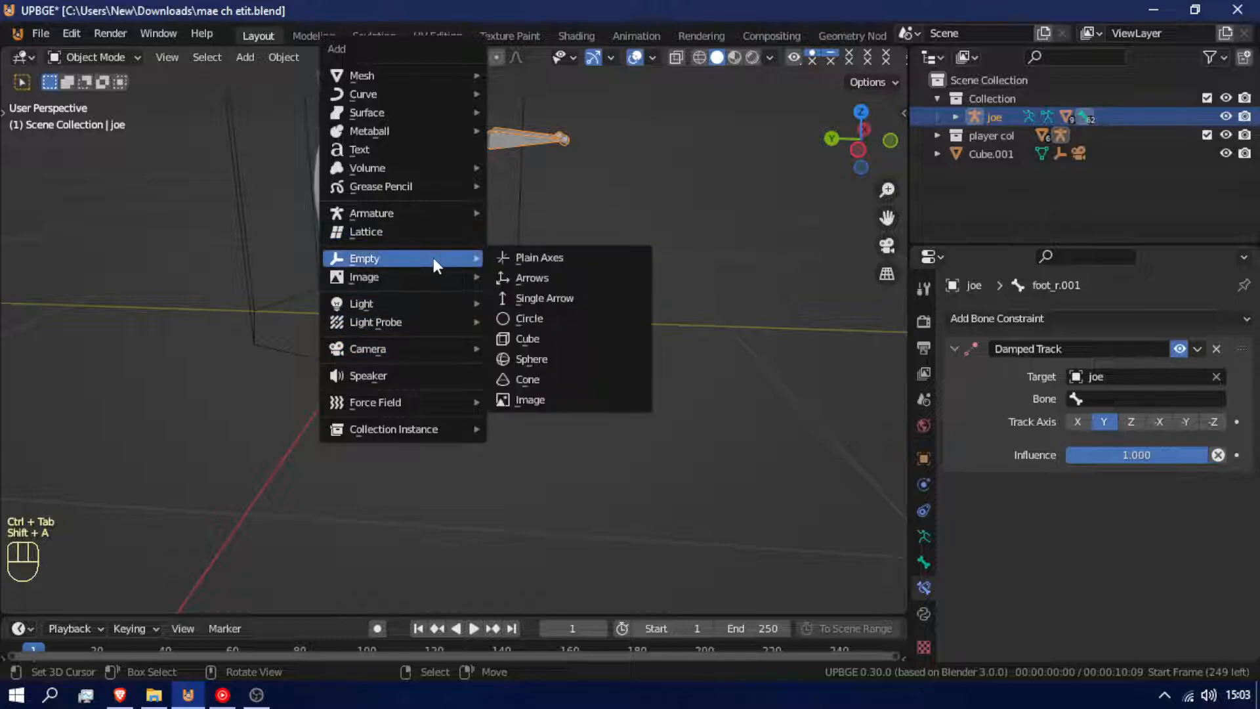
pyautogui.click(566, 278)
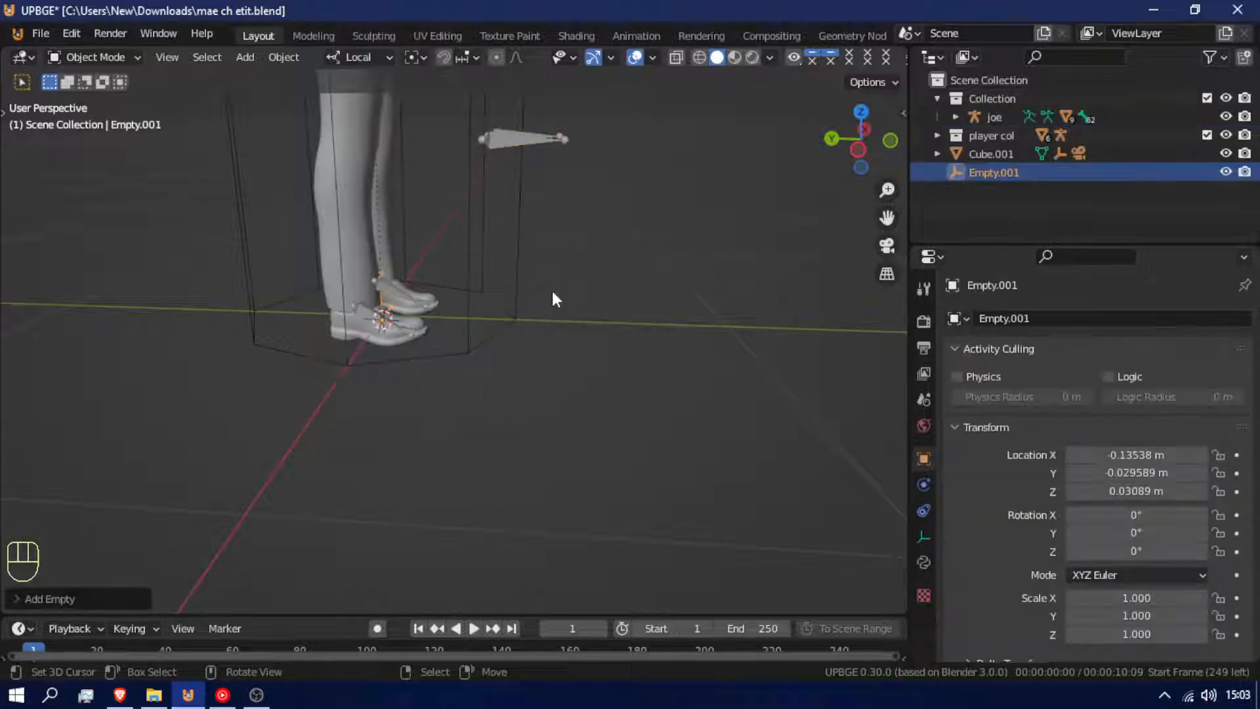
# Move the new empty along its local Y axis to about -0.76 m, in front of the right foot.
pyautogui.press('g')
pyautogui.press('y')
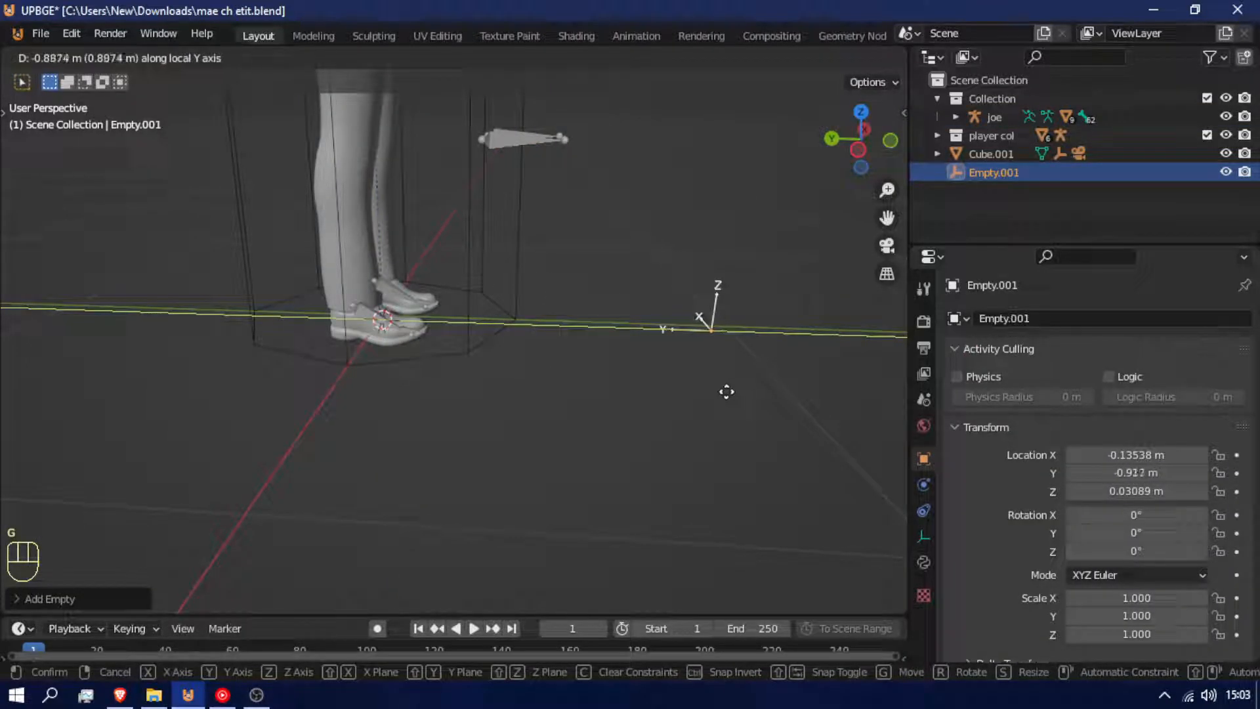
pyautogui.click(502, 365)
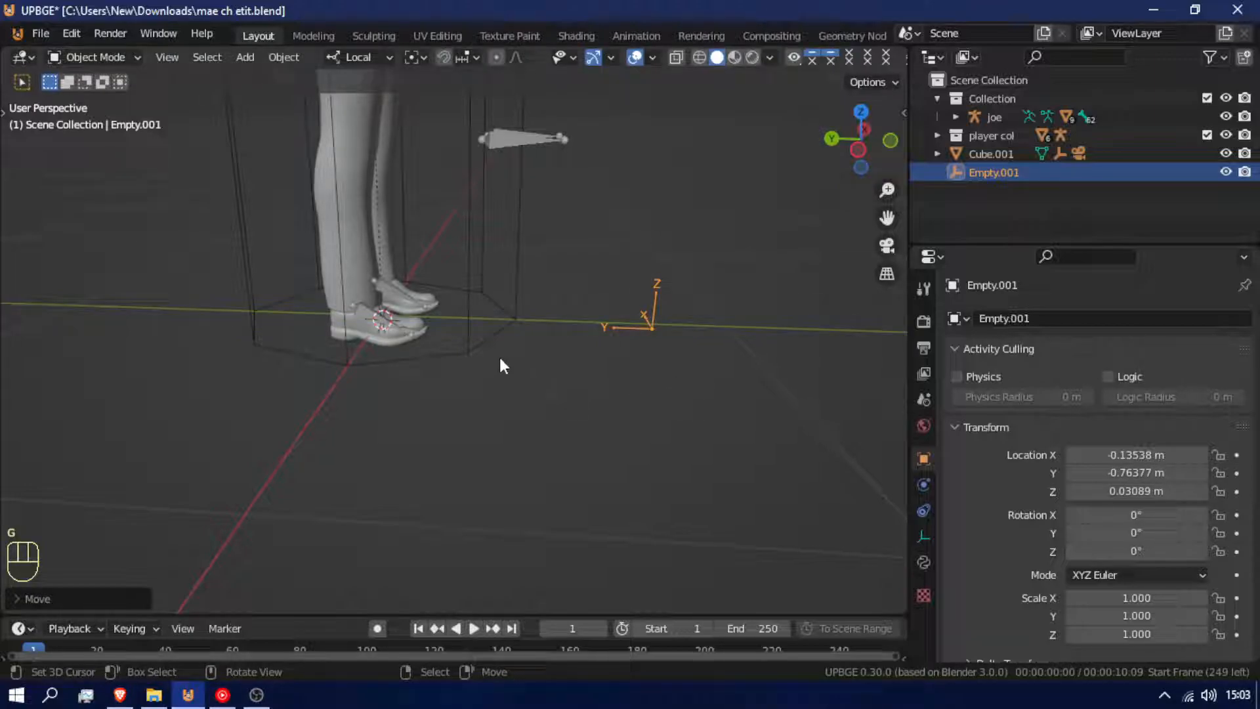
# Retarget the Damped Track constraint on foot_r.001 from joe to Empty.001.
pyautogui.click(377, 325)
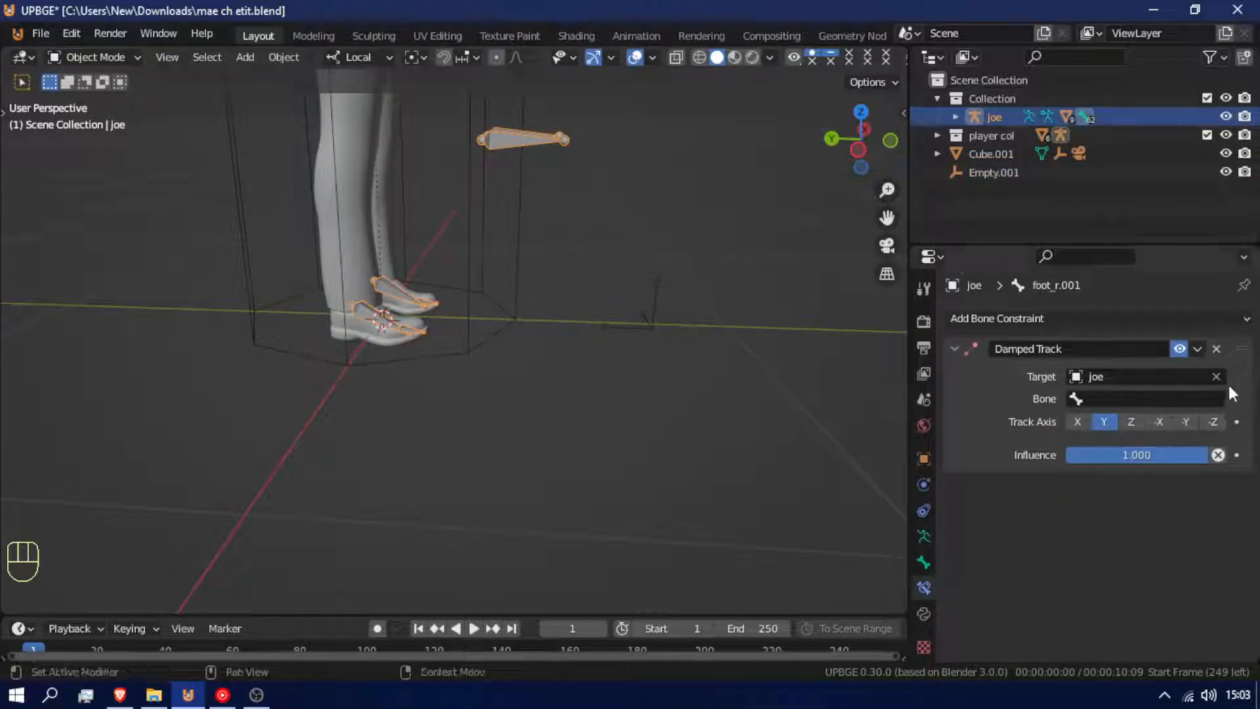
pyautogui.click(1205, 399)
pyautogui.press('Escape')
pyautogui.click(1216, 376)
pyautogui.click(1218, 376)
pyautogui.click(654, 313)
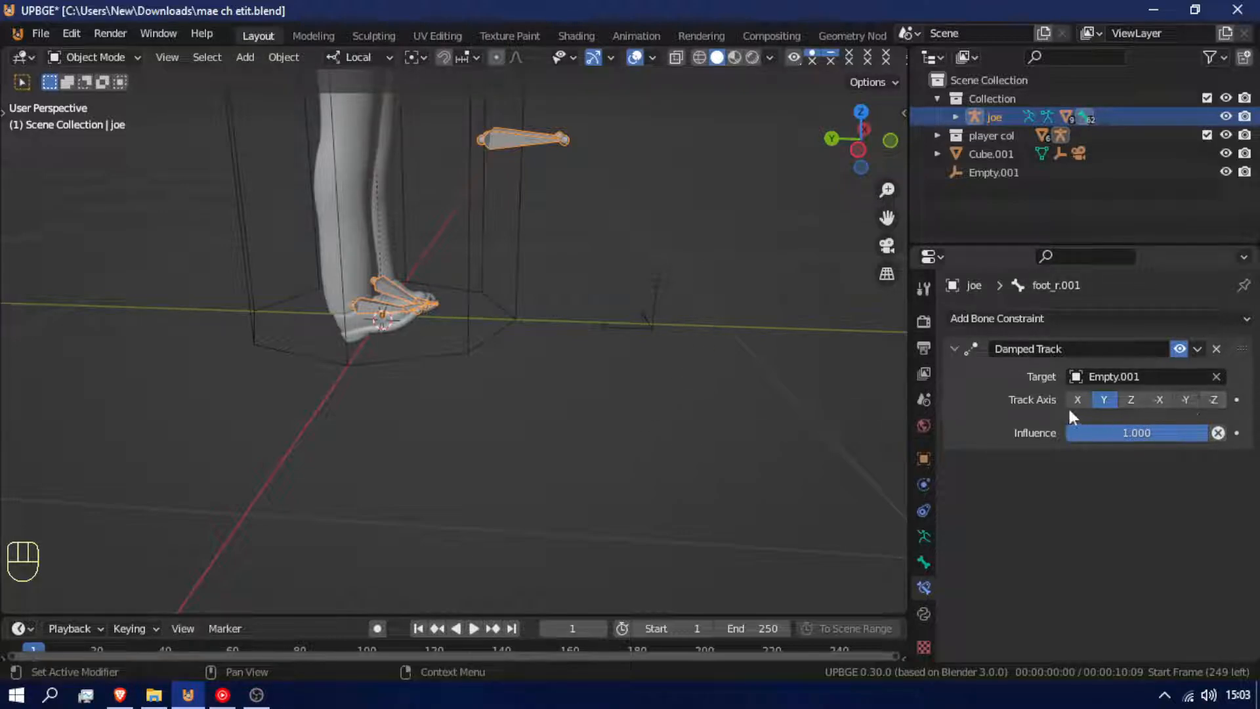
# Try the other Track Axis options on the right foot's Damped Track constraint, and set the axis back to Y.
pyautogui.click(1132, 399)
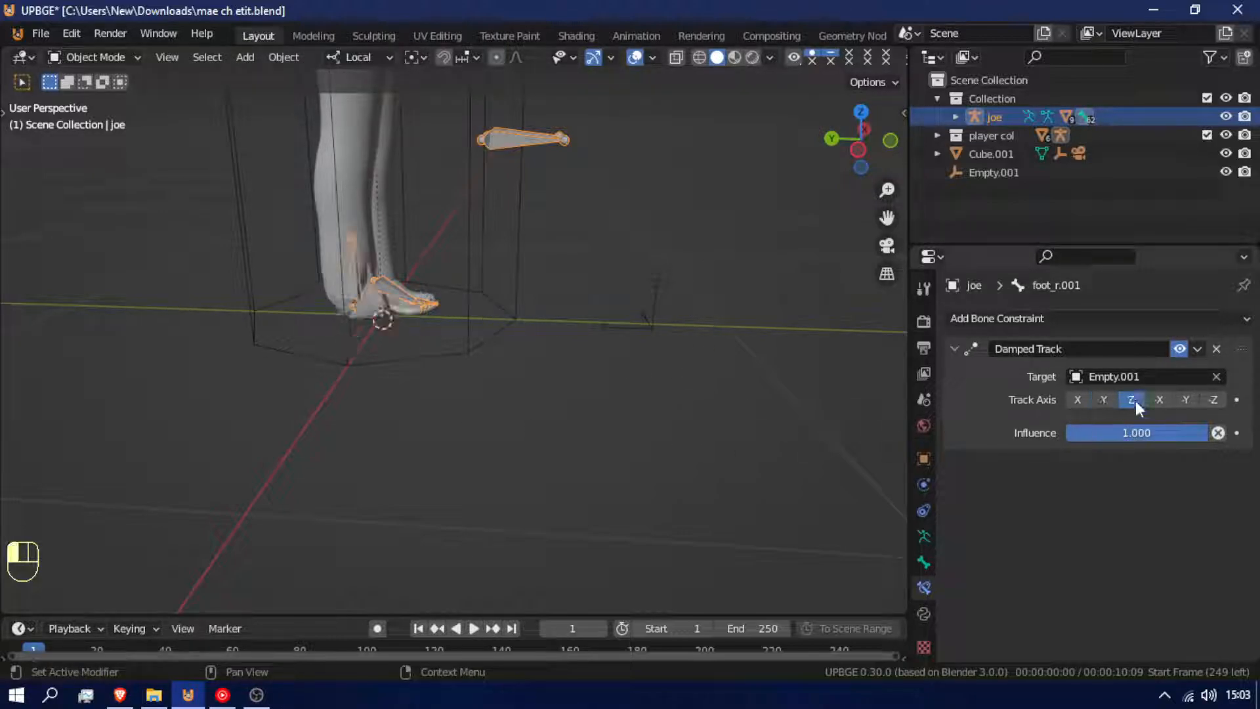
pyautogui.click(1103, 401)
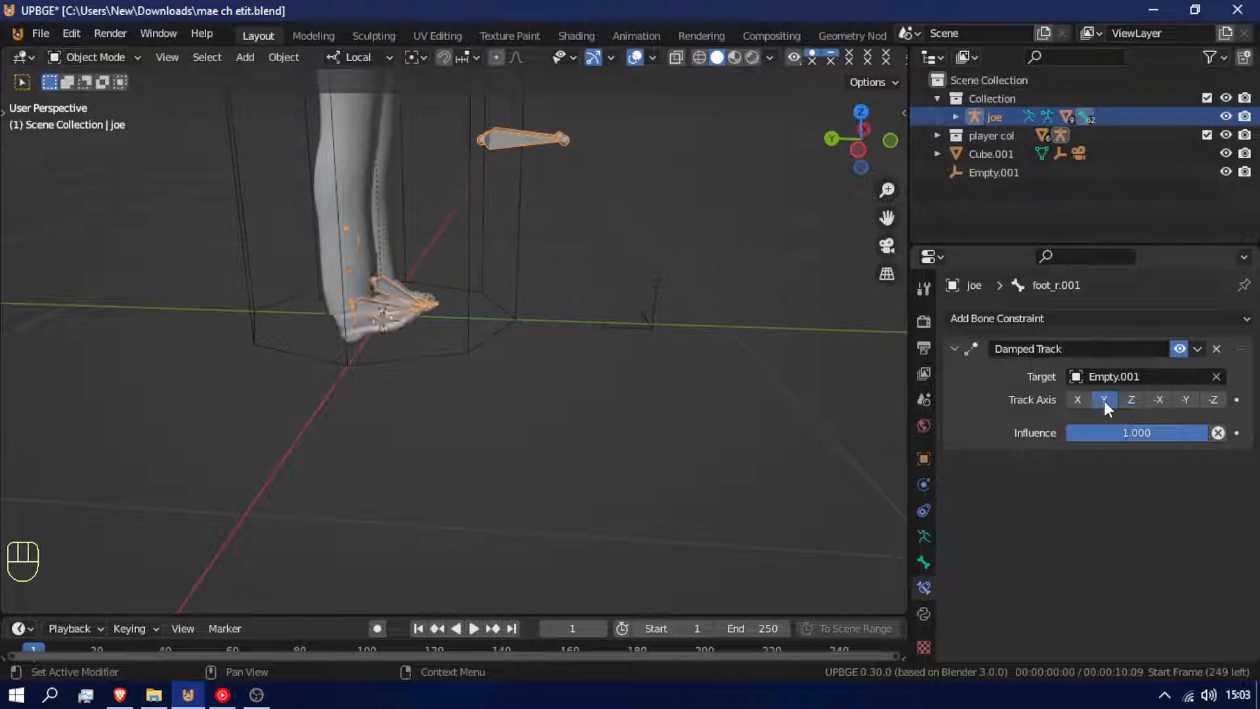
pyautogui.click(1081, 400)
pyautogui.click(1133, 400)
pyautogui.click(1214, 399)
pyautogui.click(1182, 399)
pyautogui.click(1161, 400)
pyautogui.click(1131, 397)
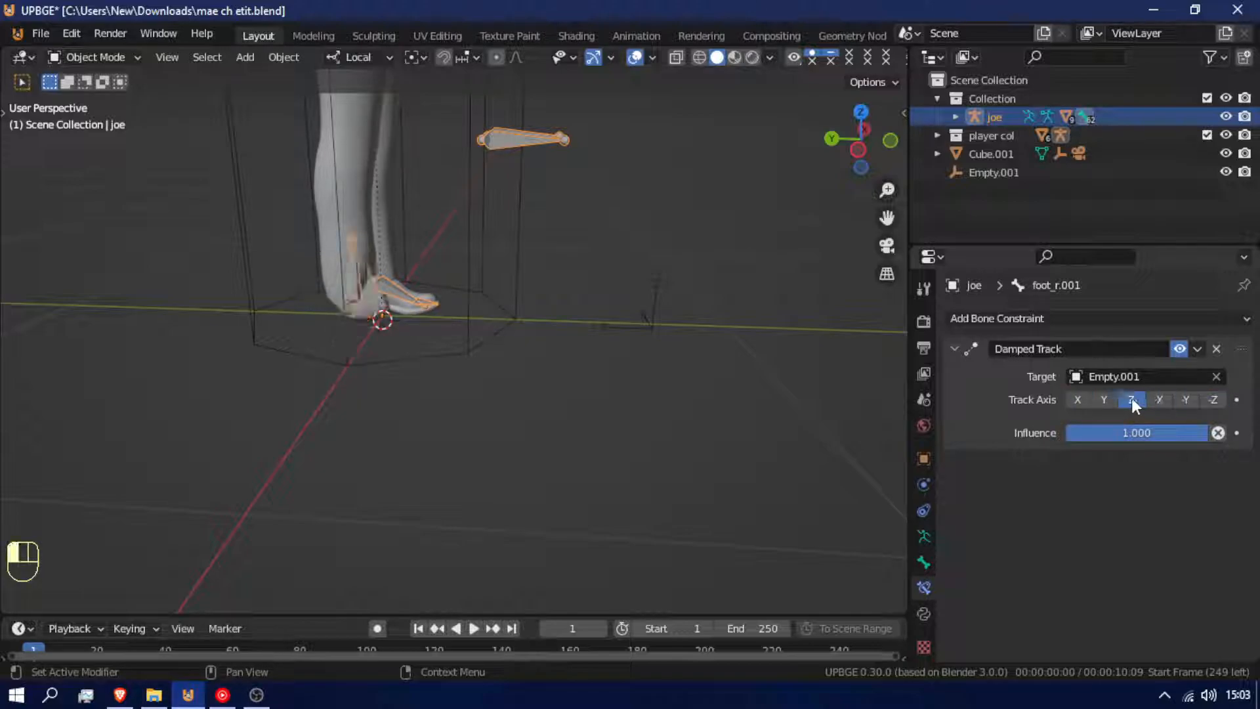
pyautogui.click(1103, 398)
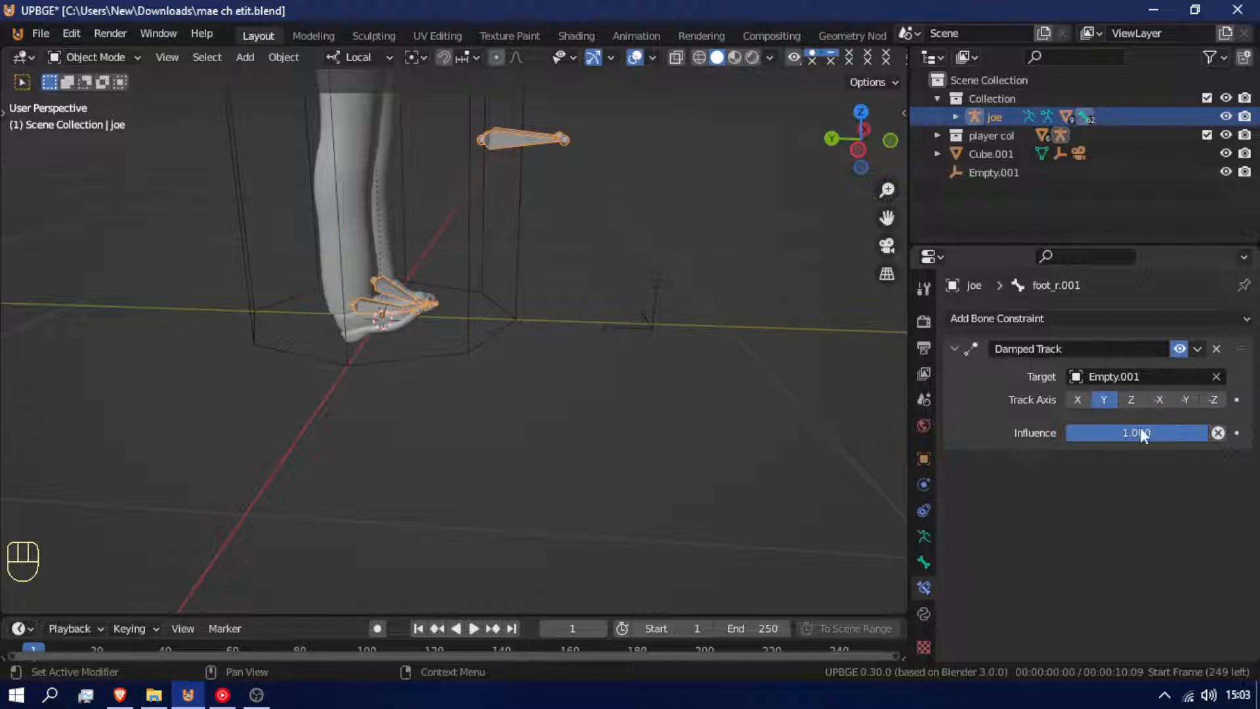
# Lower Empty.001 along its local Z axis to about -0.37 m.
pyautogui.click(644, 316)
pyautogui.press('g')
pyautogui.press('z')
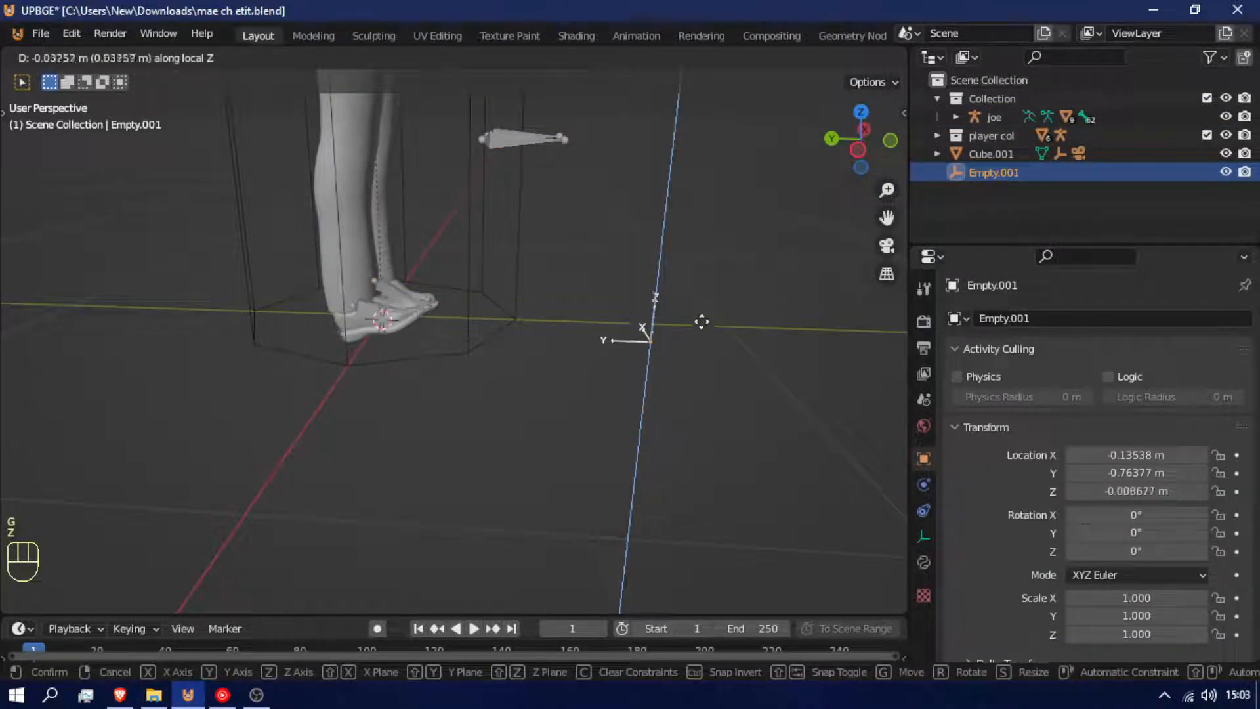
pyautogui.rightClick(702, 319)
pyautogui.press('Tab')
pyautogui.press('g')
pyautogui.press('z')
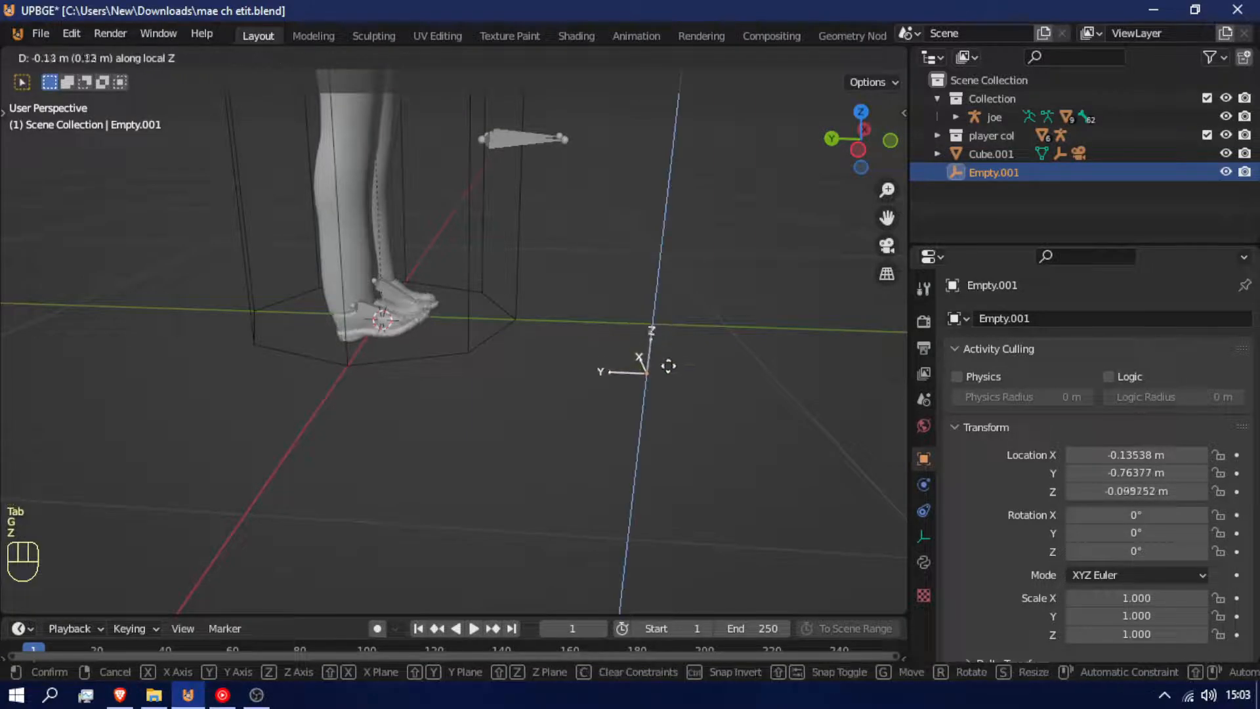
pyautogui.click(683, 448)
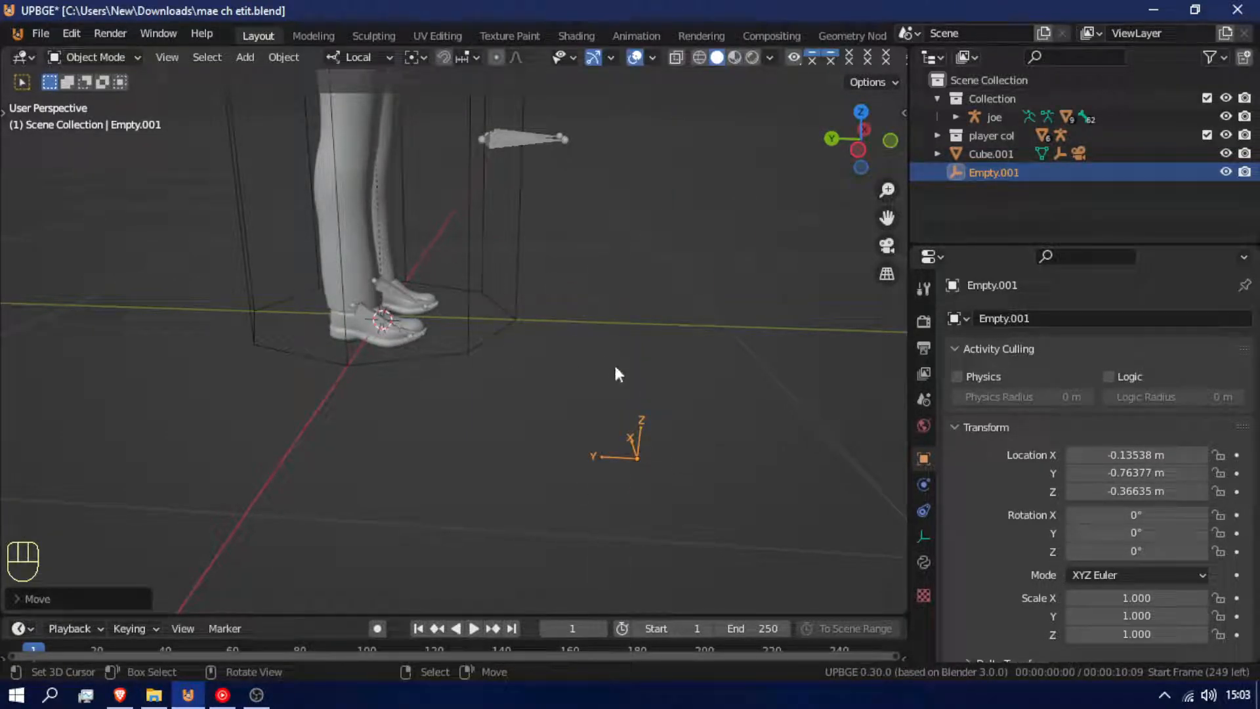
# Duplicate Empty.001, and move the copy along its local X axis to about 0.10 m, in front of the left foot.
pyautogui.hotkey('shift', 'f')
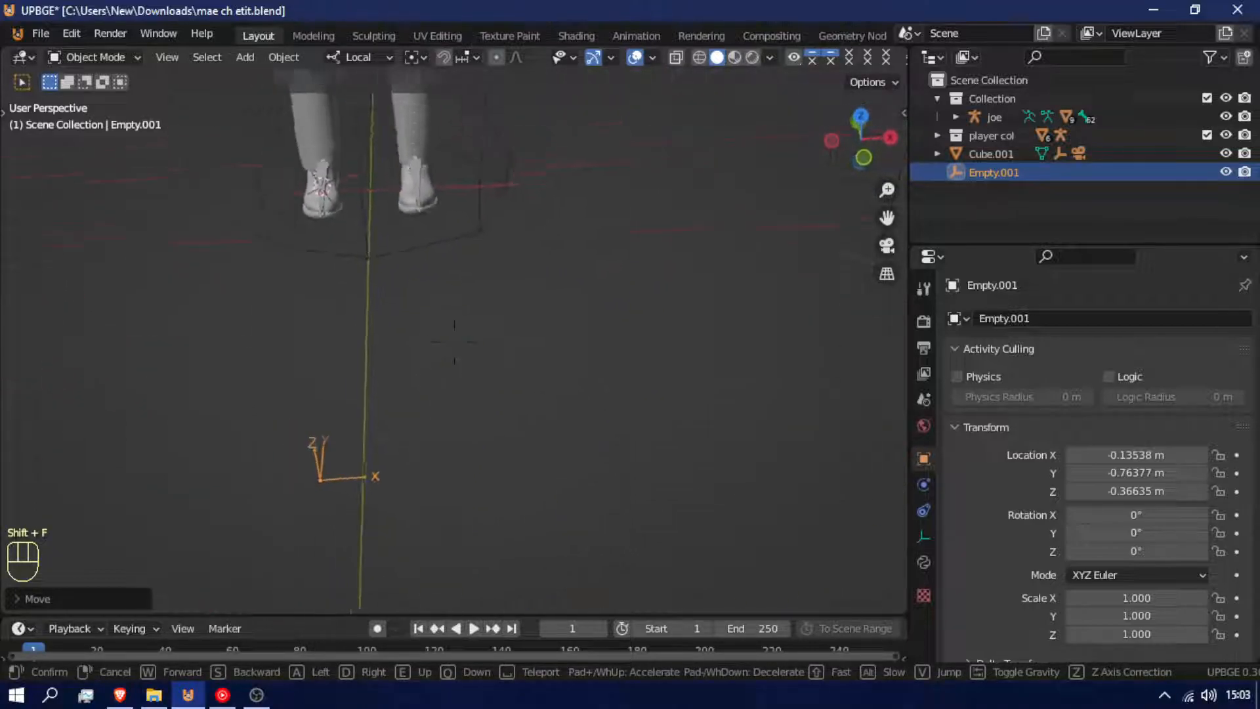
pyautogui.click(459, 340)
pyautogui.hotkey('shift', 'd')
pyautogui.hotkey('shift', 'x')
pyautogui.hotkey('shift', 'x')
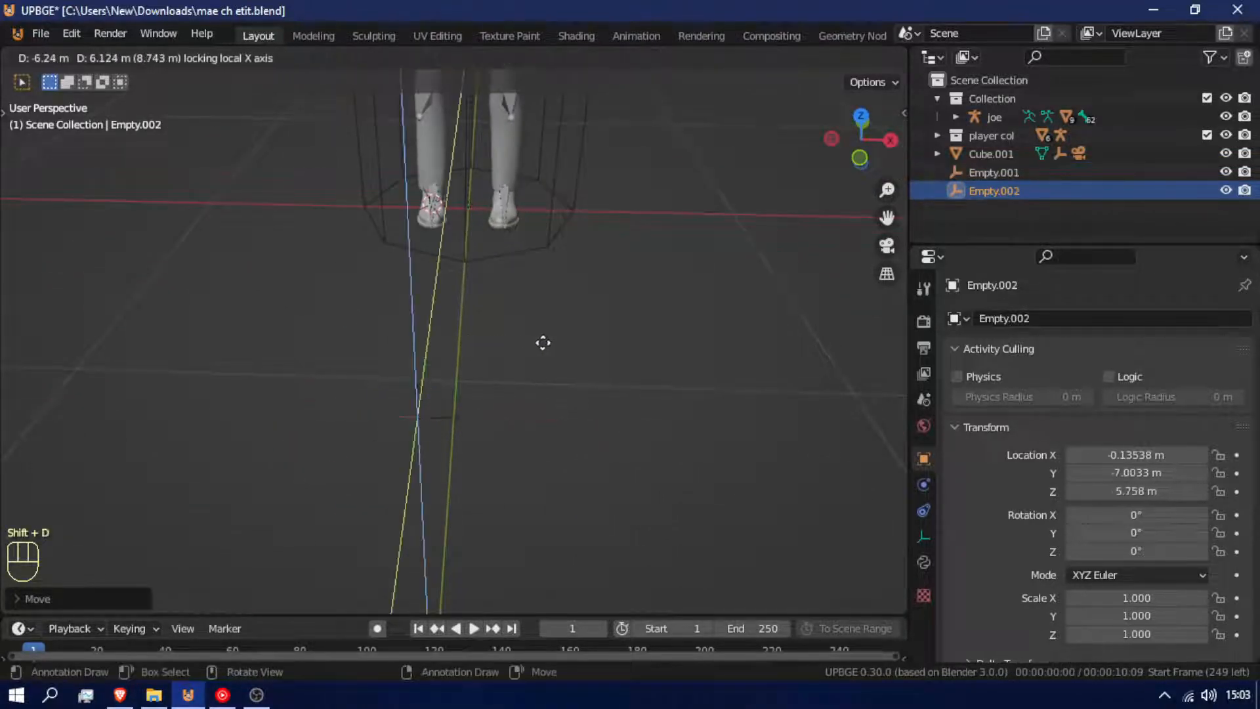
pyautogui.rightClick(545, 342)
pyautogui.press('g')
pyautogui.press('x')
pyautogui.press('x')
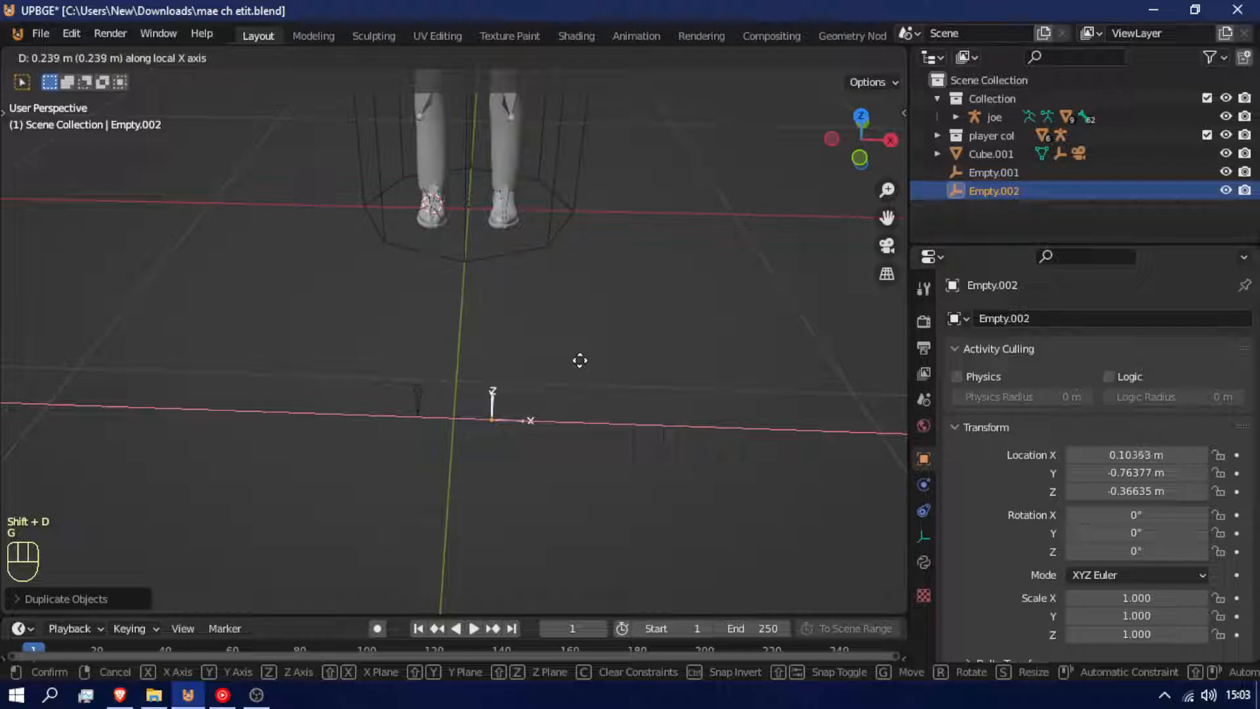
pyautogui.click(580, 359)
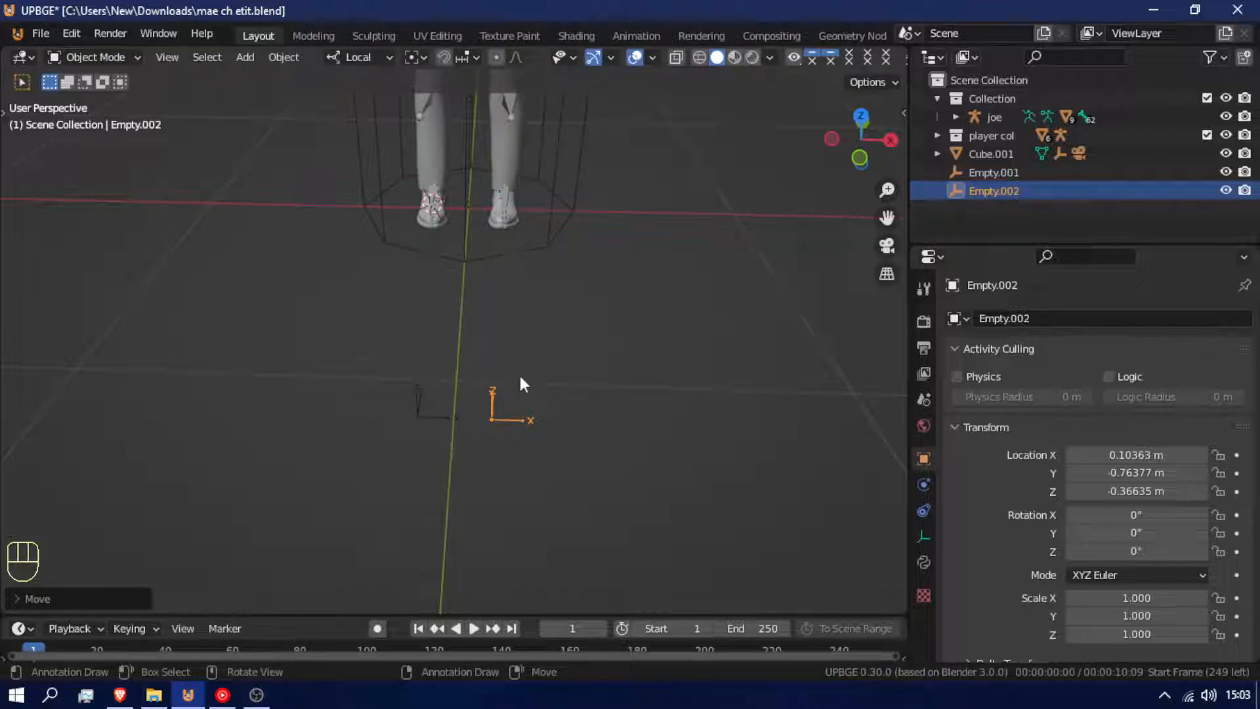
# Select the left foot bone foot_l.001 in Edit Mode, and snap the 3D cursor to it.
pyautogui.click(502, 195)
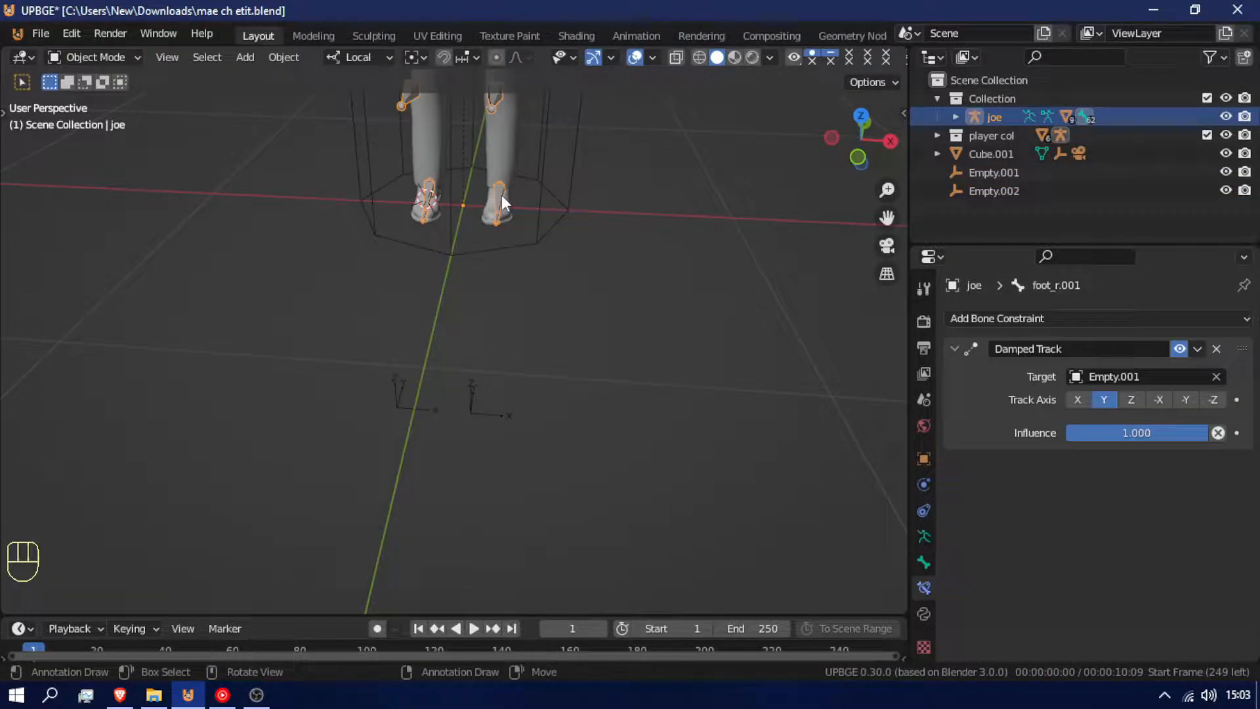
pyautogui.press('Tab')
pyautogui.click(500, 195)
pyautogui.hotkey('shift', 's')
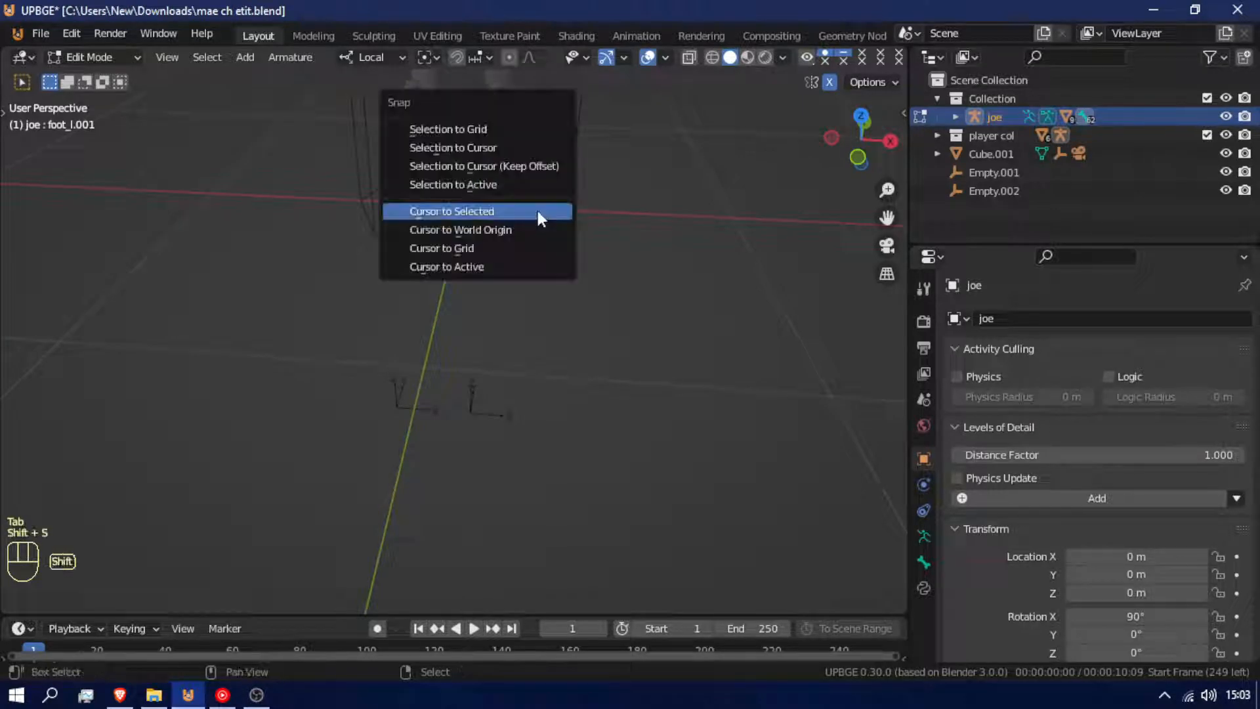
pyautogui.click(537, 211)
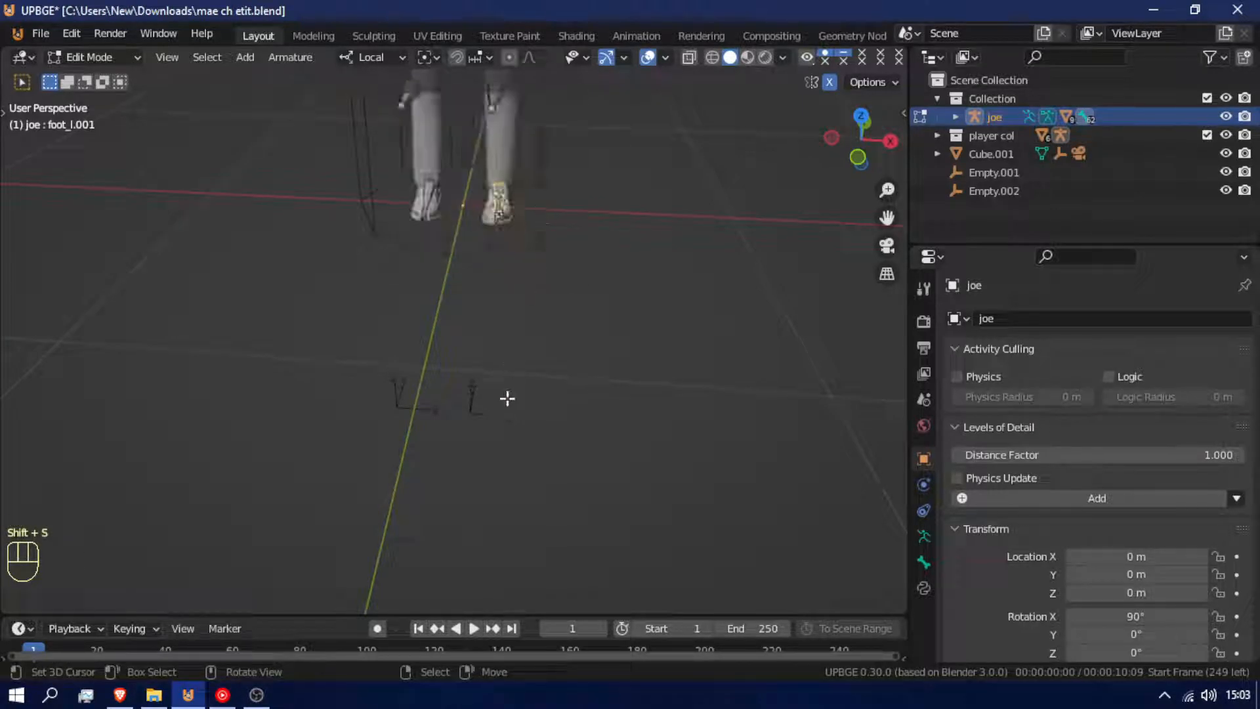
# In Object Mode, snap Empty.002 to the 3D cursor, and move it along its local Y axis to about -1.18 m.
pyautogui.press('Tab')
pyautogui.click(495, 412)
pyautogui.hotkey('shift', 's')
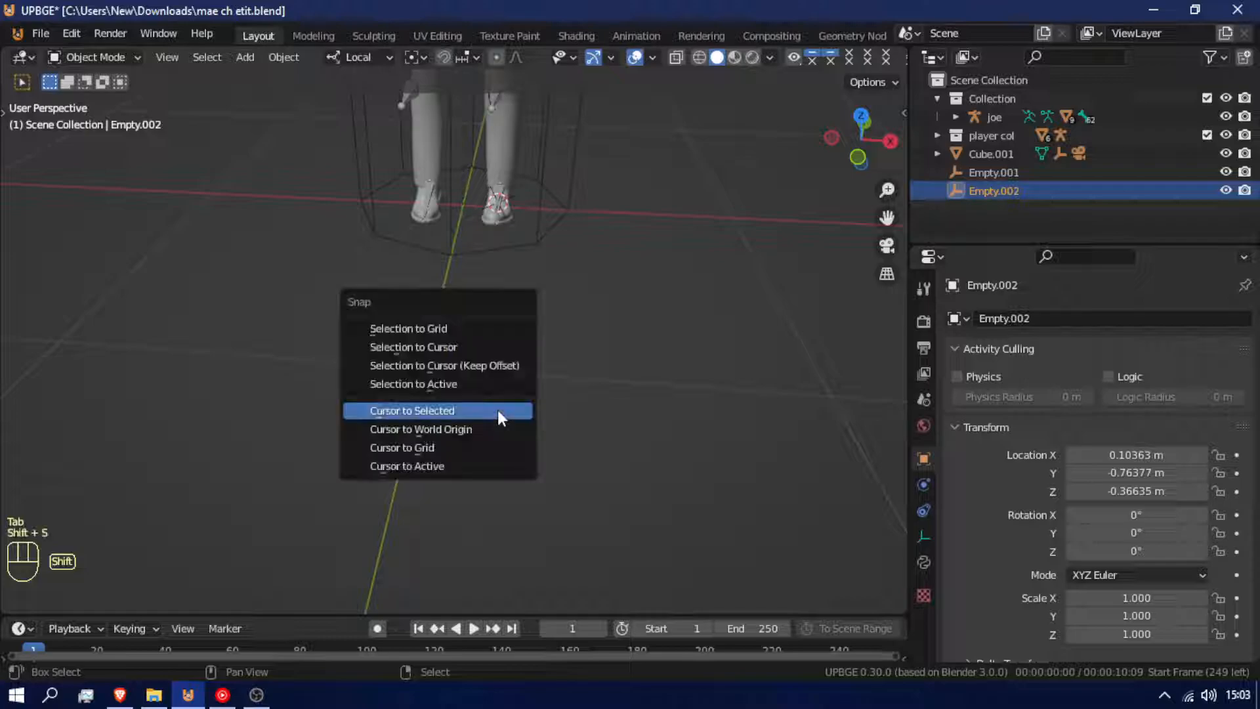
pyautogui.click(506, 346)
pyautogui.press('g')
pyautogui.press('y')
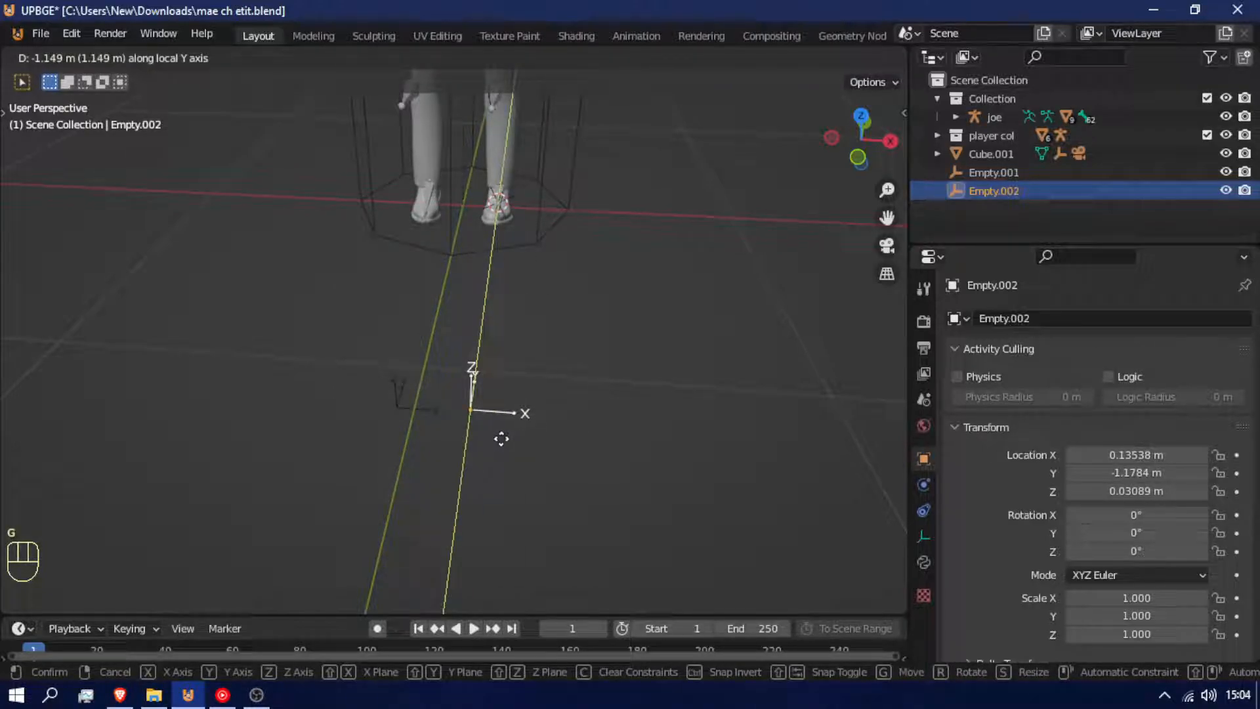
pyautogui.click(501, 439)
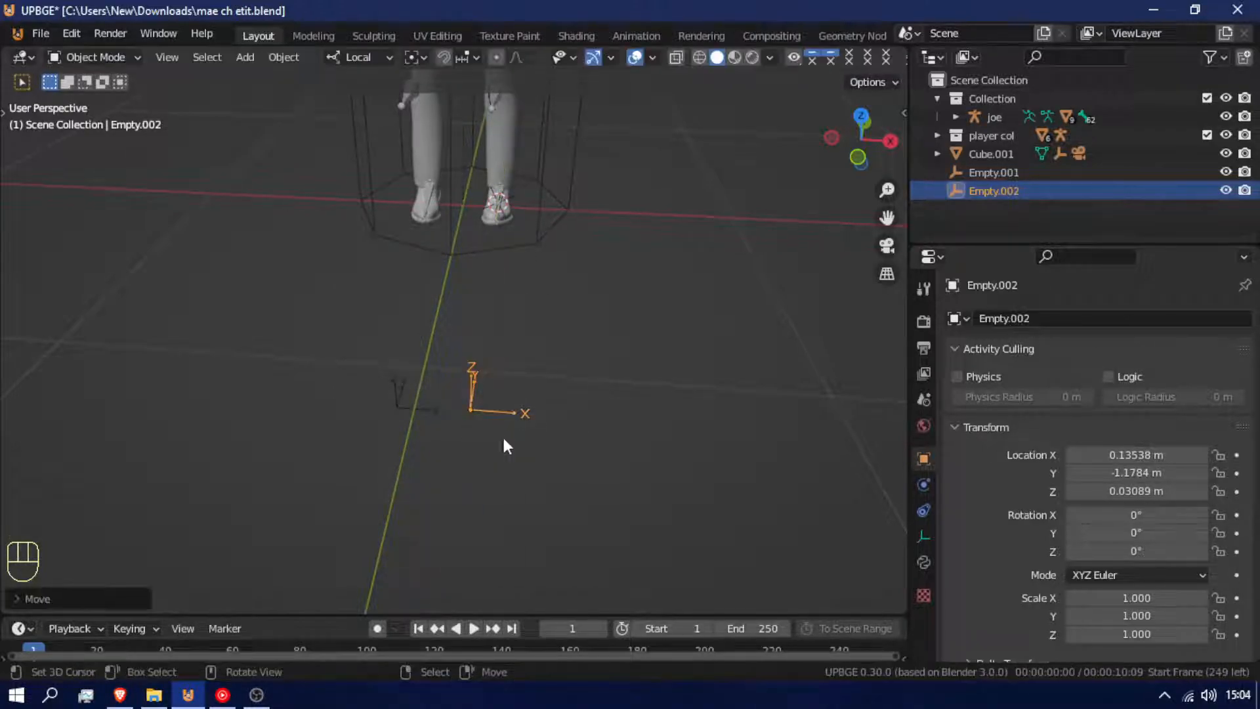
# Copy the Location Y value of Empty.001.
pyautogui.click(408, 406)
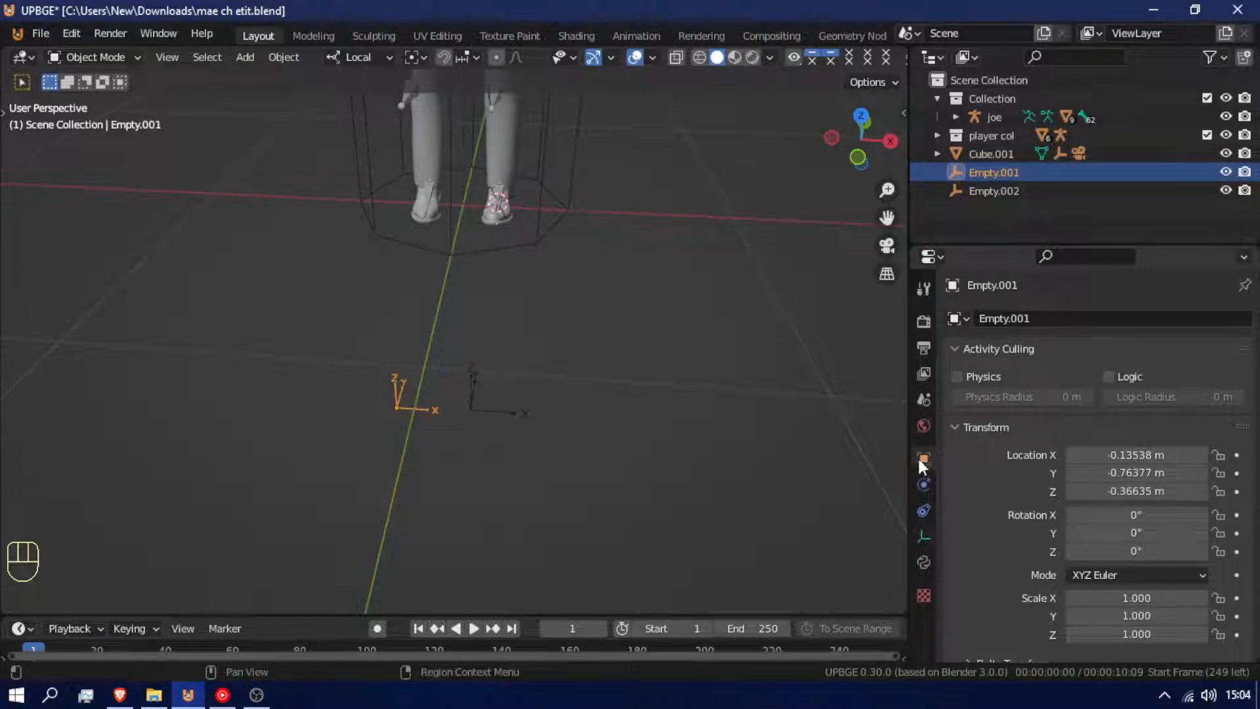
pyautogui.doubleClick(1126, 454)
pyautogui.press('Escape')
pyautogui.doubleClick(1126, 454)
pyautogui.click(1129, 454)
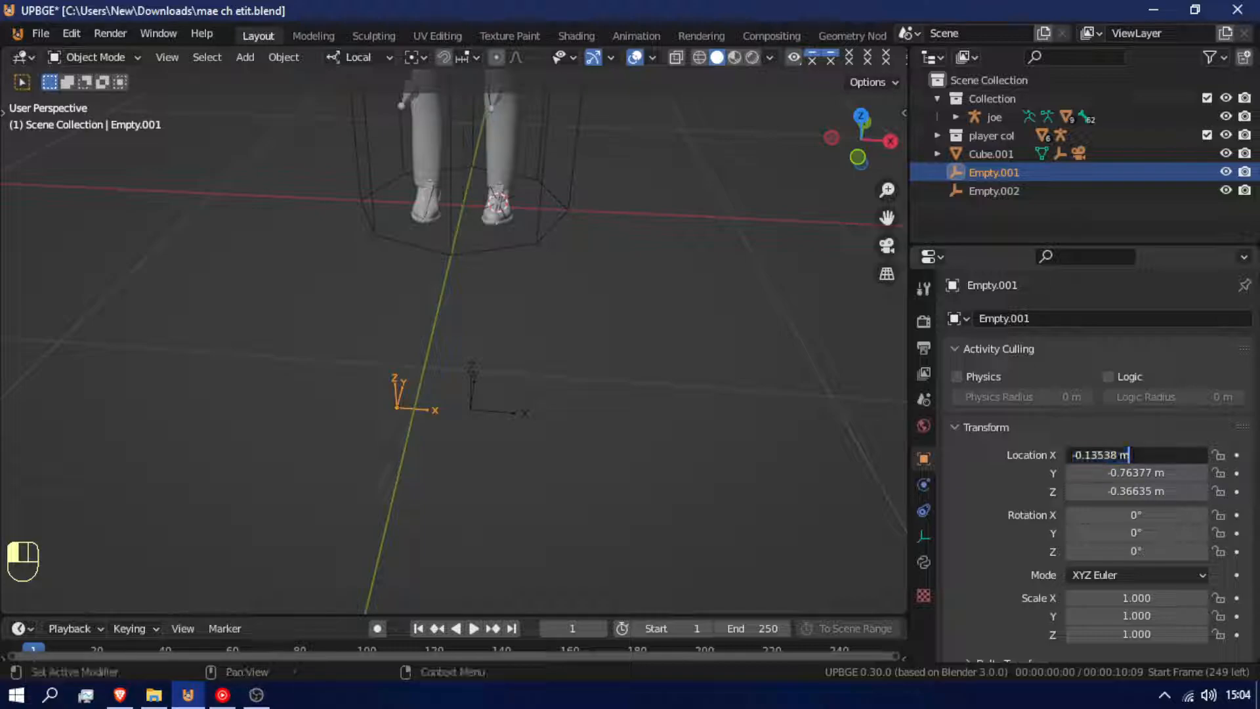
pyautogui.click(502, 422)
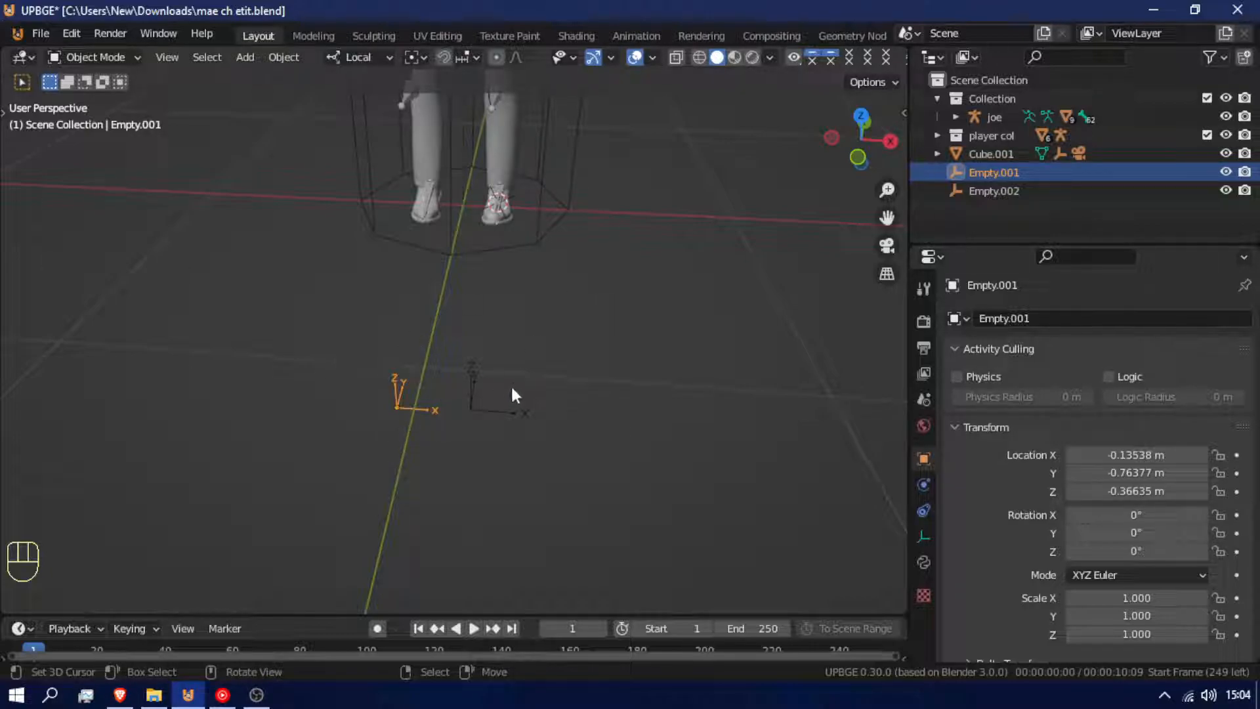
pyautogui.click(1138, 473)
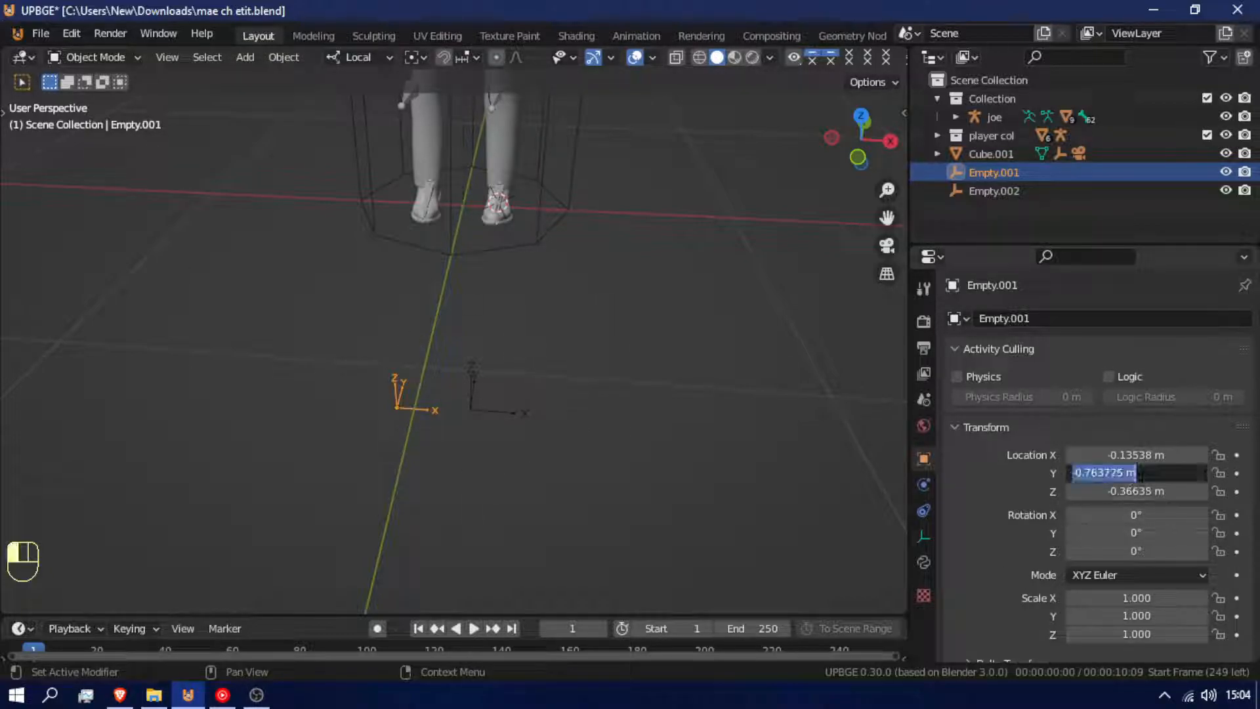
pyautogui.click(396, 382)
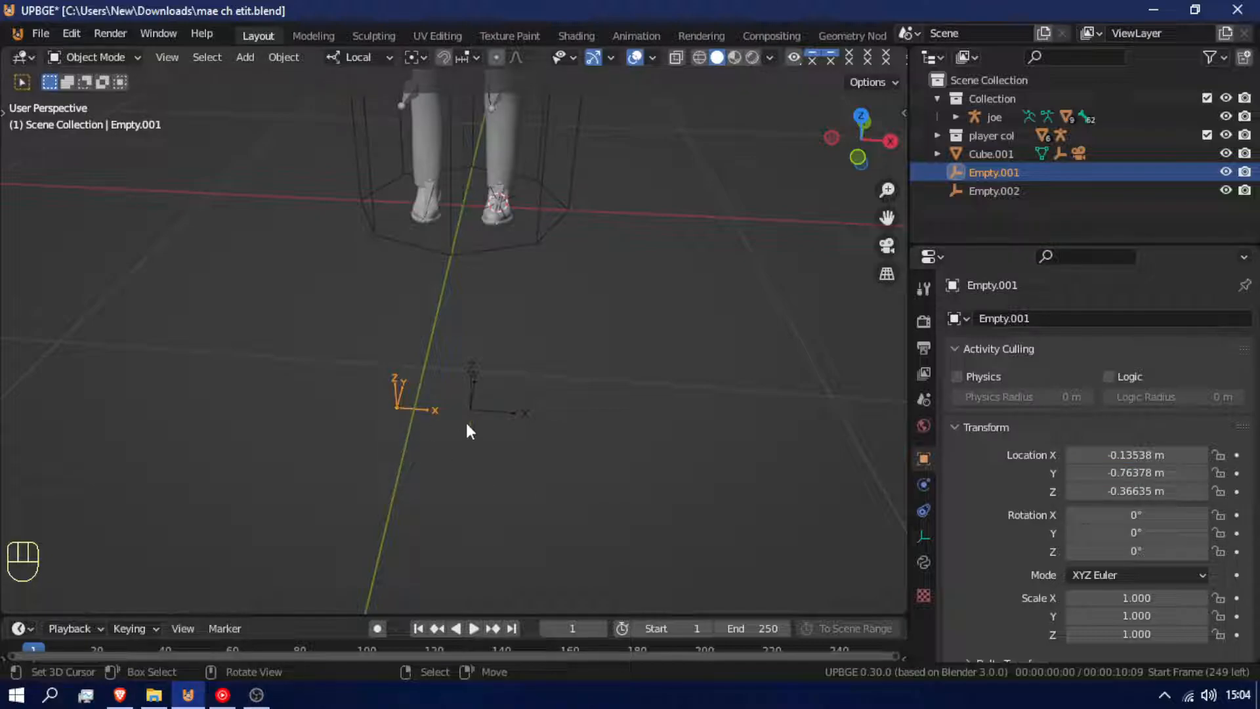
# Set Empty.002's Location Y to -0.76378 m, matching Empty.001.
pyautogui.click(479, 410)
pyautogui.click(1137, 454)
pyautogui.click(1138, 491)
pyautogui.keyDown('ctrl'); pyautogui.click(1137, 473); pyautogui.keyUp('ctrl')
pyautogui.write('-0.76378 m')
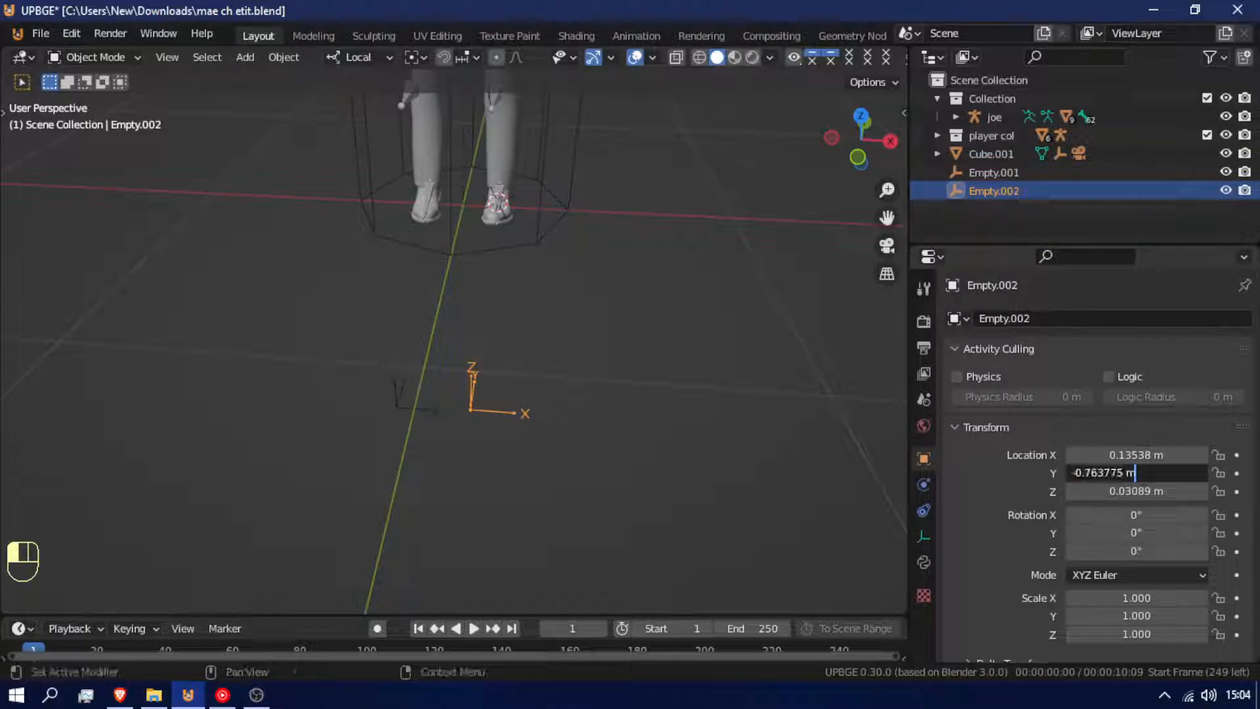
pyautogui.press('Return')
# Copy Empty.001's Location Z value and set Empty.002's Location Z to the same -0.36635 m.
pyautogui.hotkey('shift', 'f')
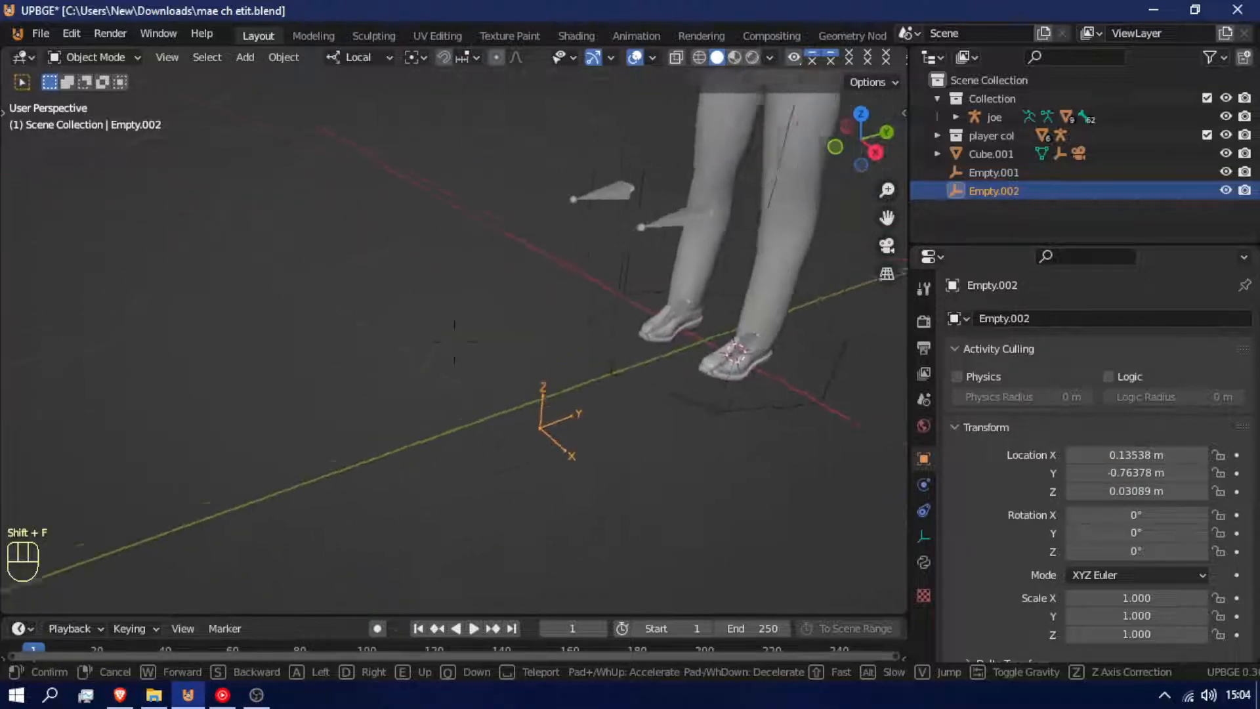
pyautogui.click(884, 369)
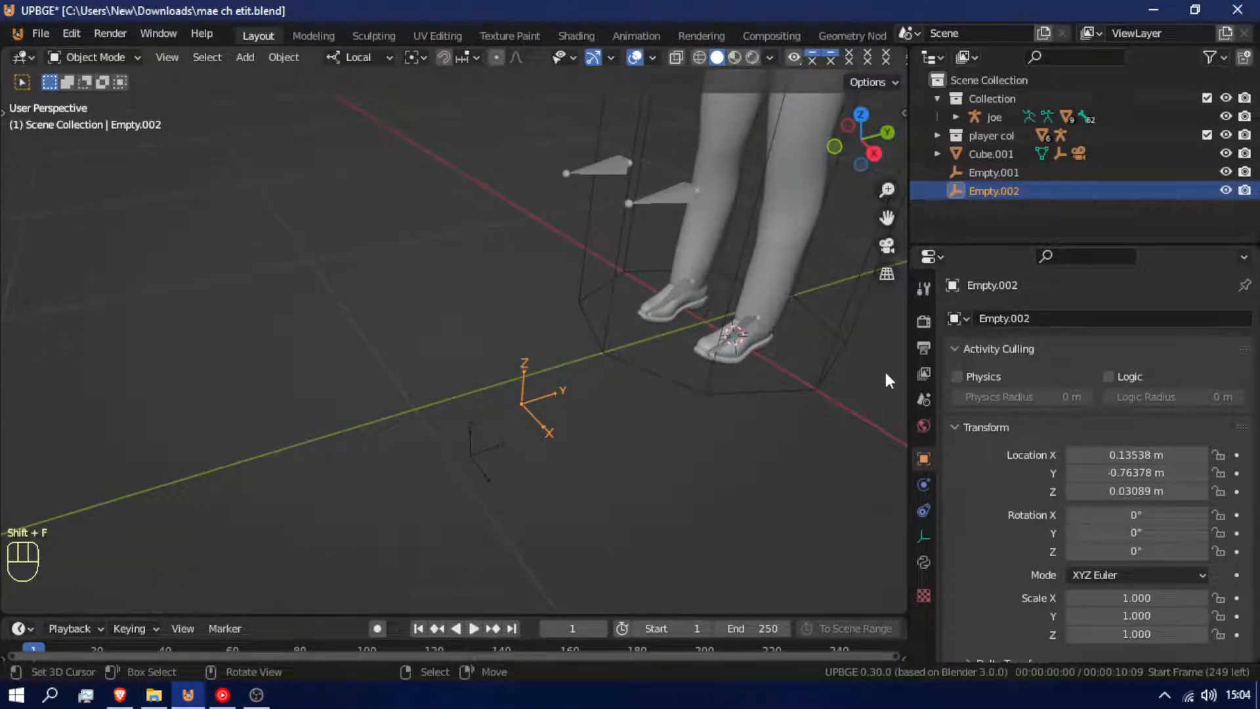
pyautogui.click(471, 464)
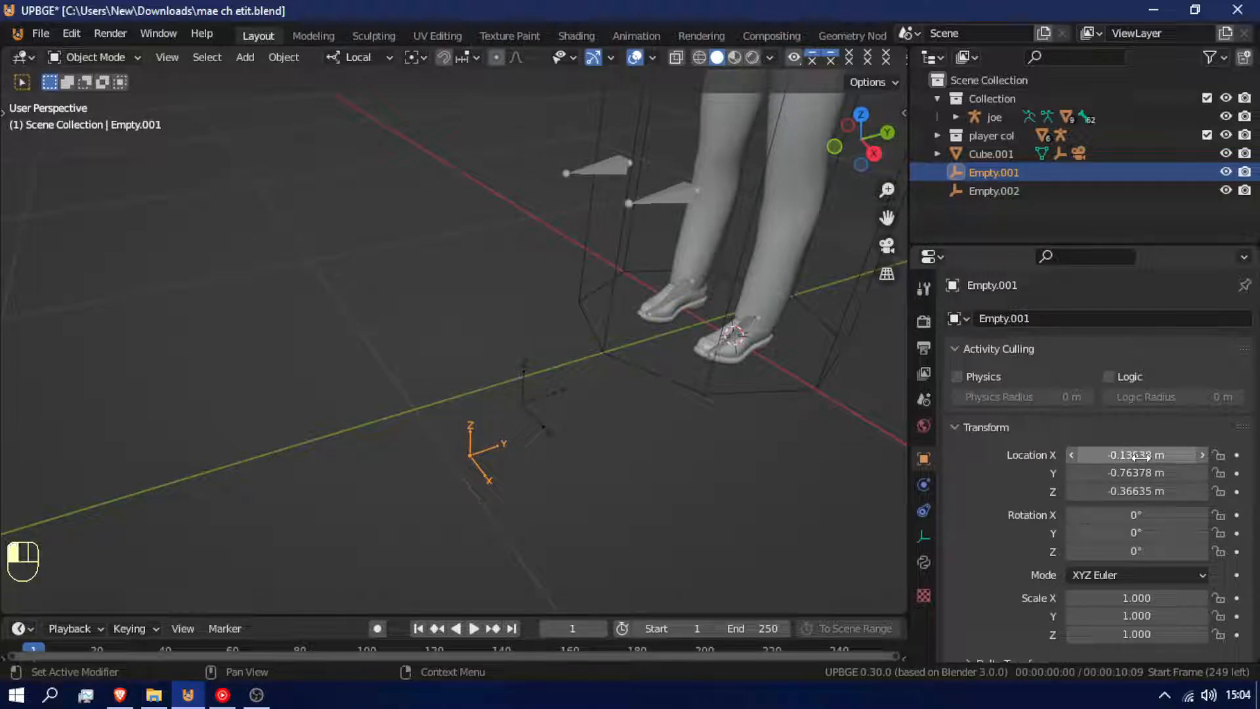
pyautogui.click(1142, 491)
pyautogui.hotkey('ctrl', 'c')
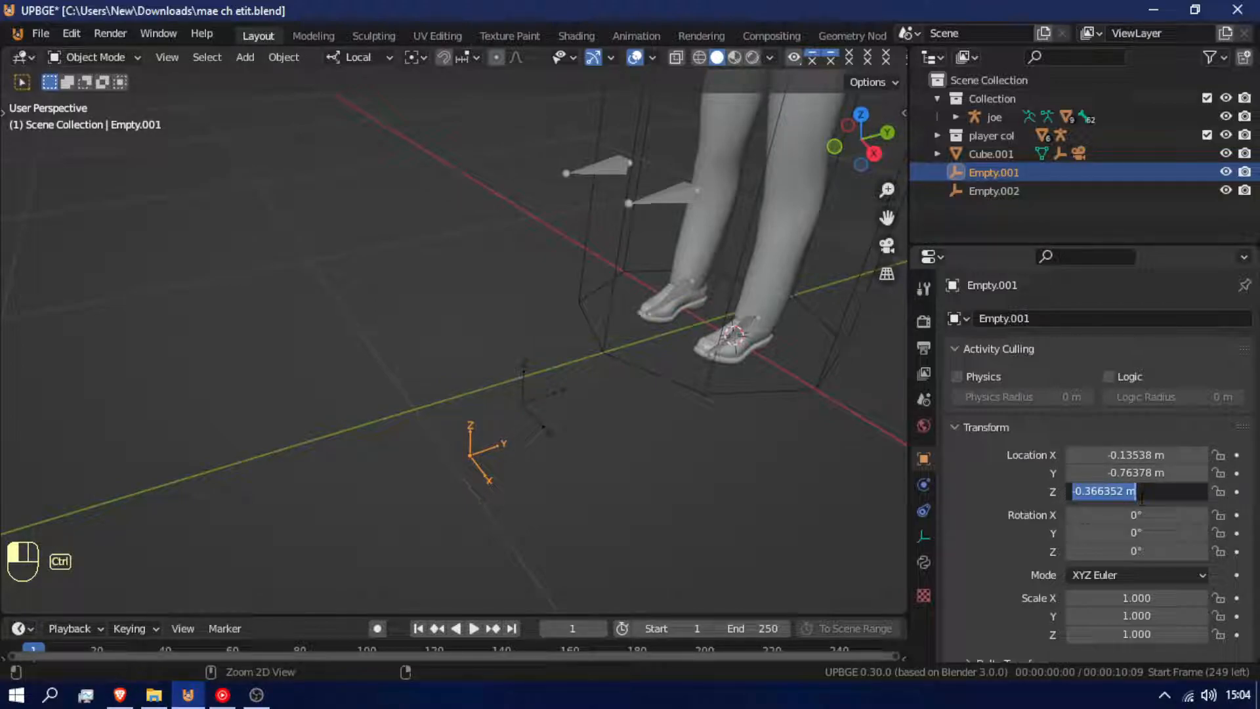
pyautogui.click(540, 420)
pyautogui.click(540, 420)
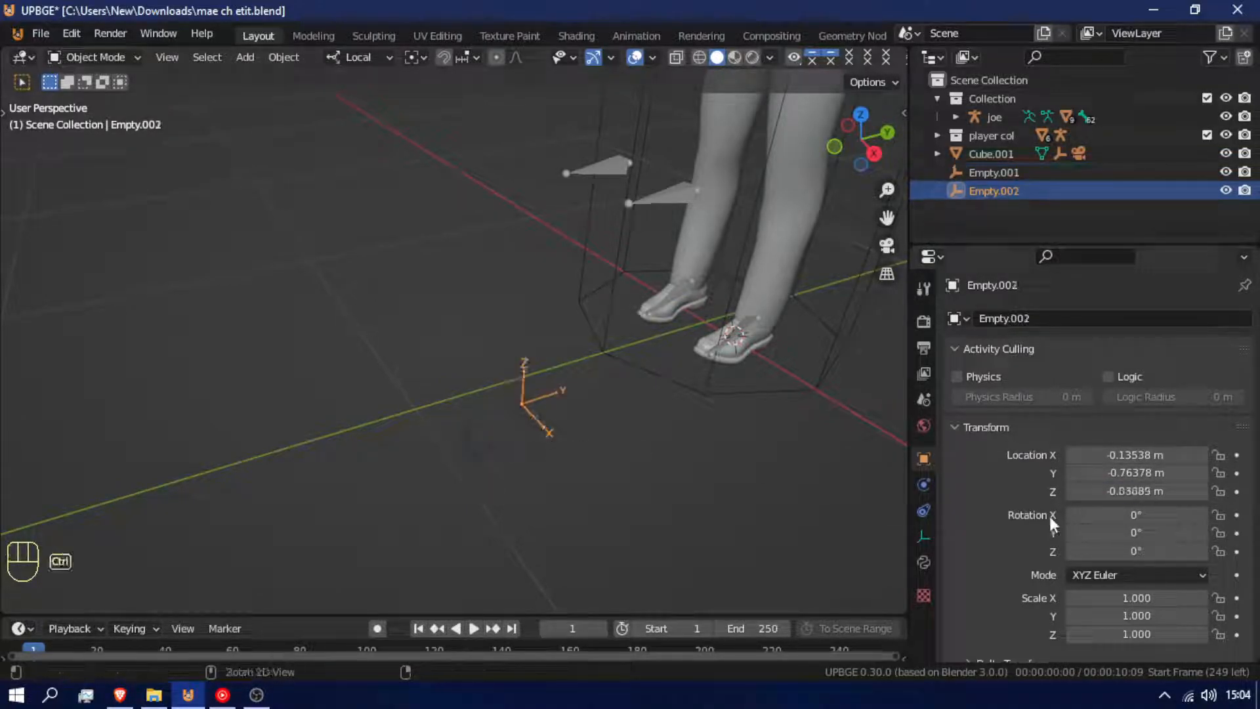
pyautogui.click(1144, 493)
pyautogui.hotkey('ctrl', 'v')
pyautogui.press('Return')
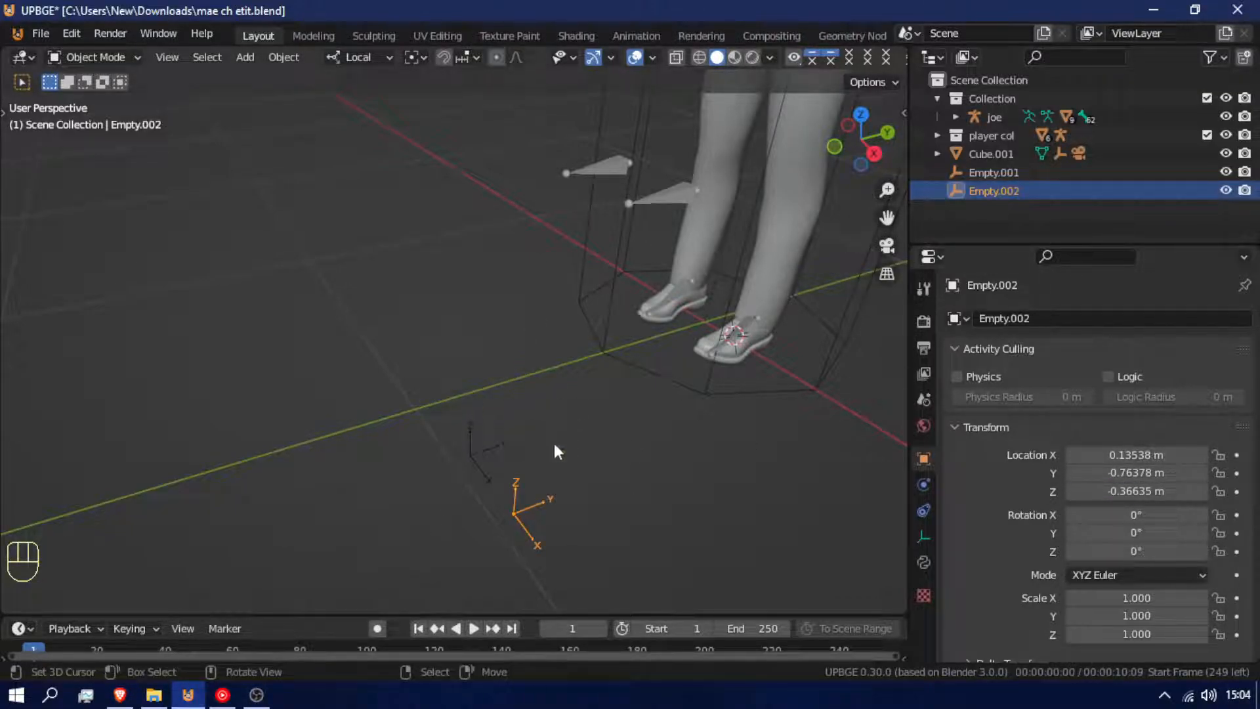
# In Pose Mode on joe, add a Damped Track constraint to the foot_l.001 bone with Empty.002 as its target.
pyautogui.click(739, 336)
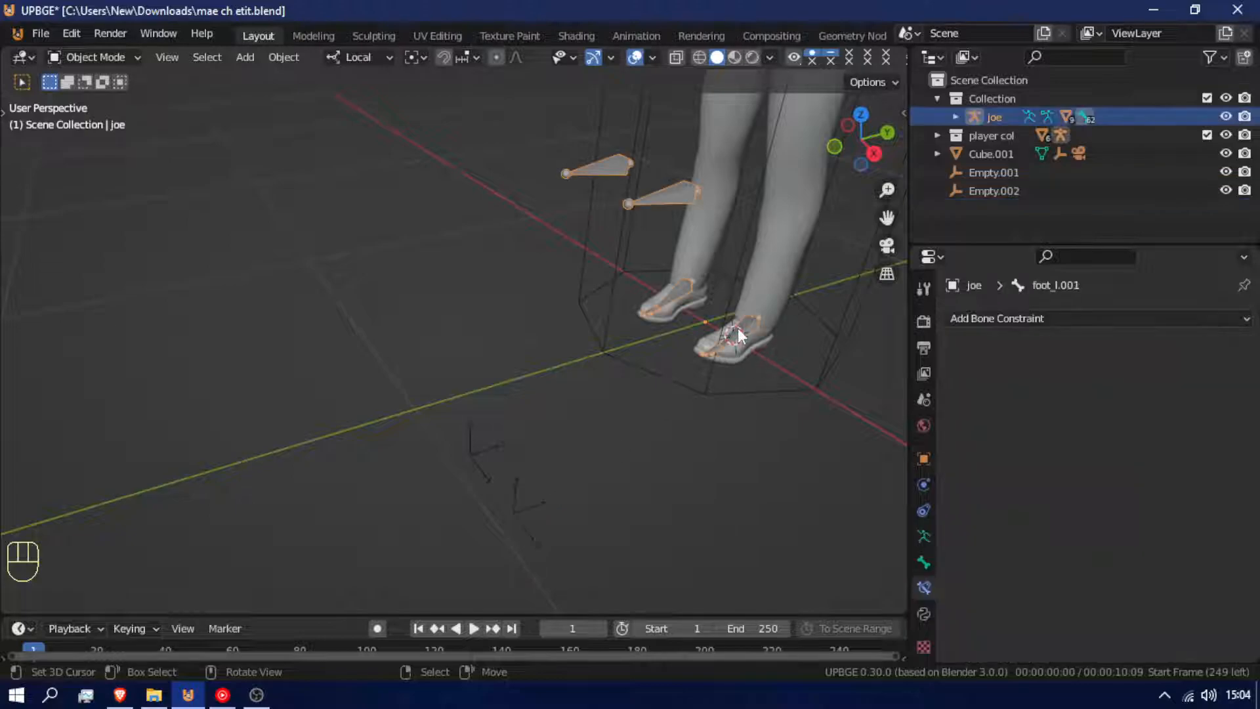
pyautogui.hotkey('ctrl', 'Tab')
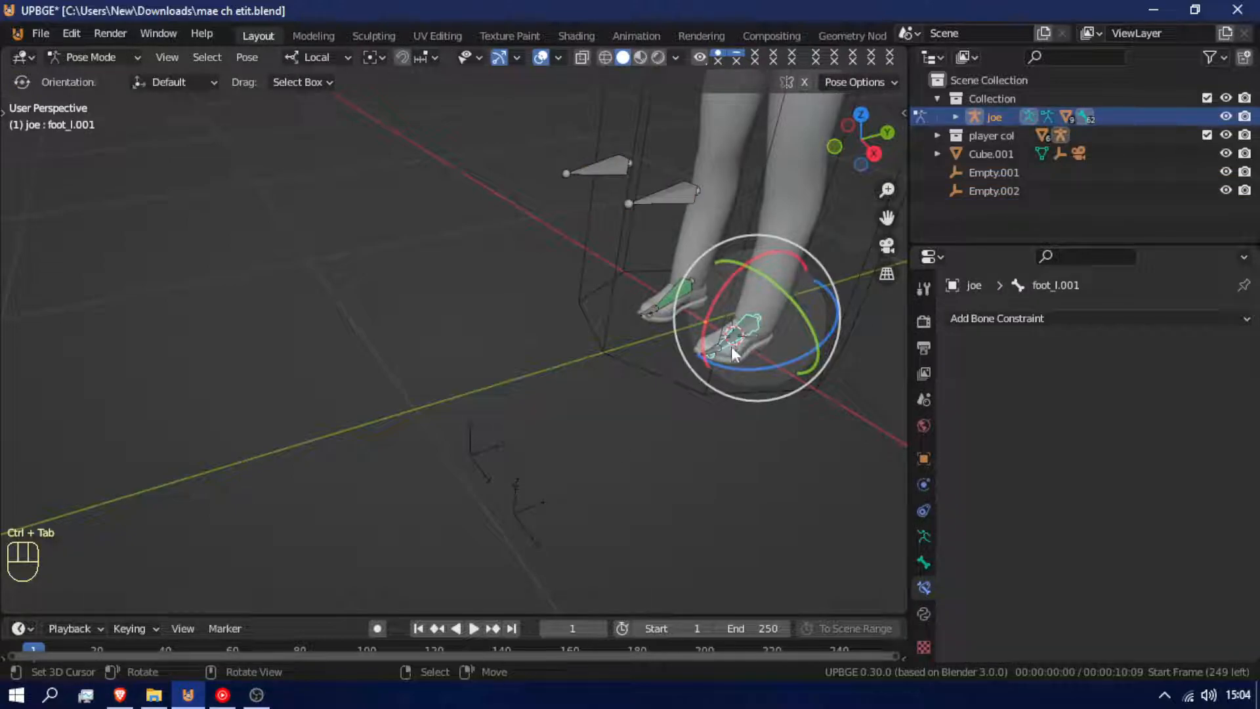
pyautogui.click(1066, 319)
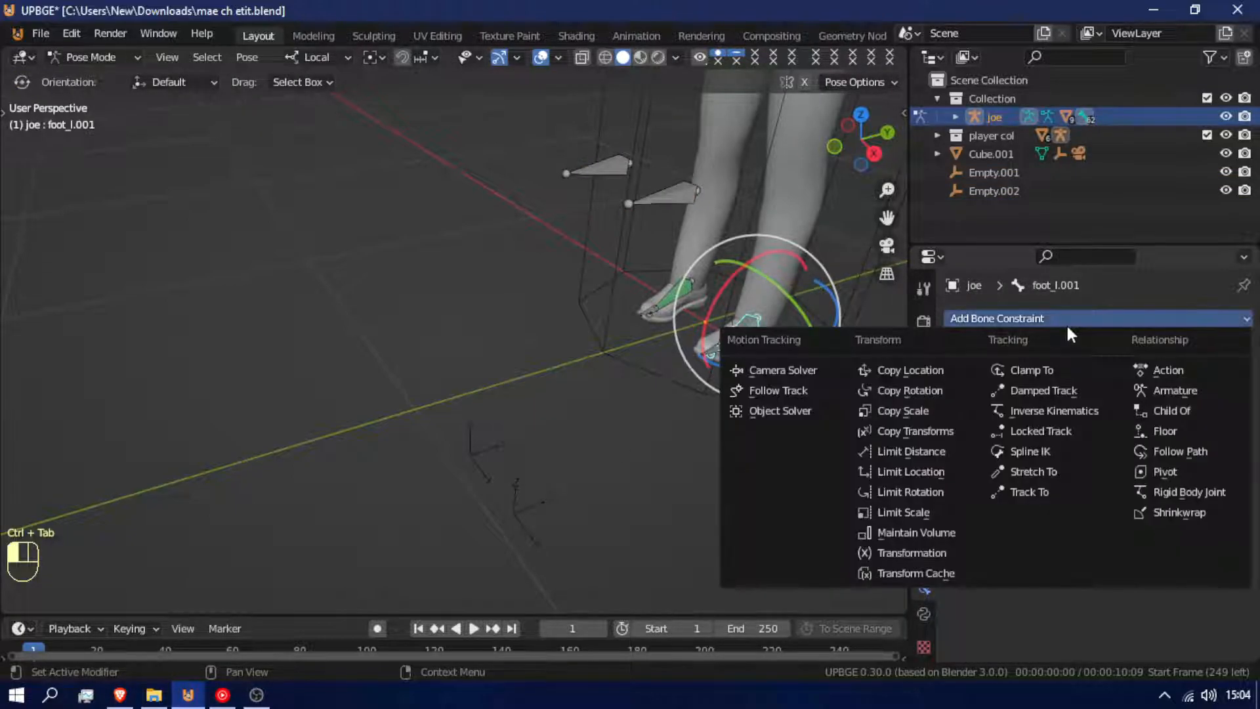
pyautogui.click(1073, 387)
pyautogui.click(1201, 375)
pyautogui.click(1206, 376)
pyautogui.click(1216, 376)
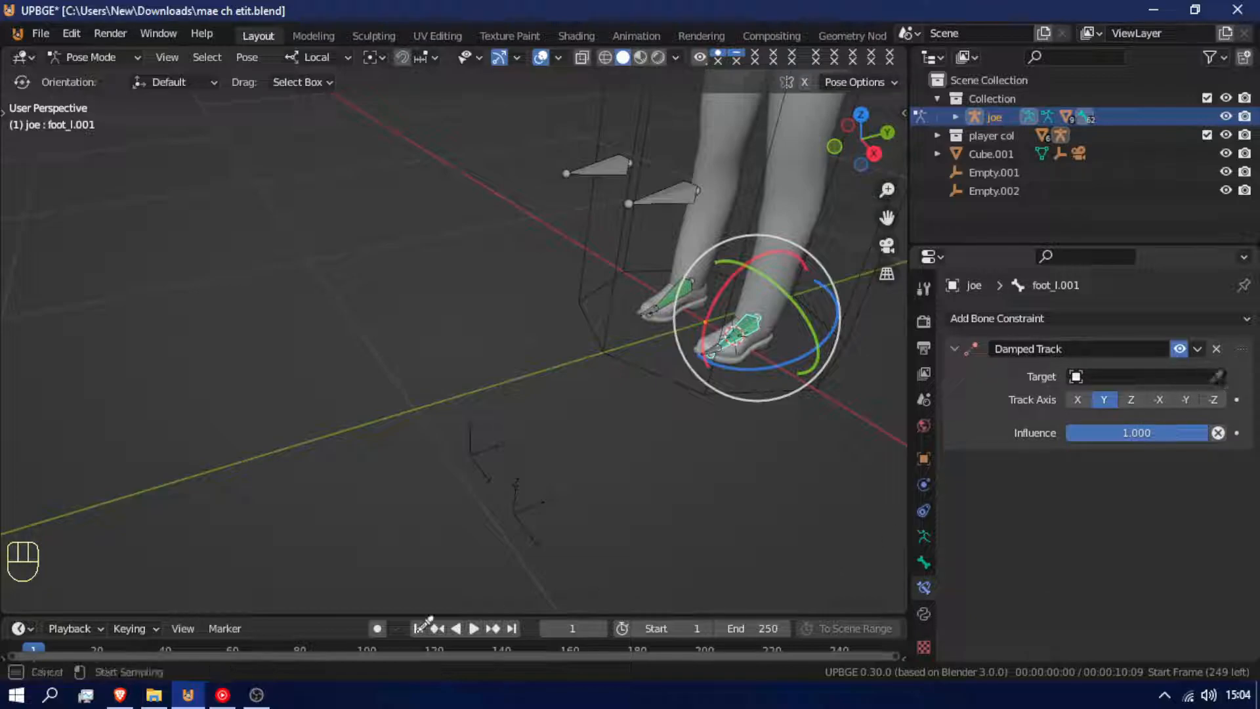
pyautogui.click(532, 519)
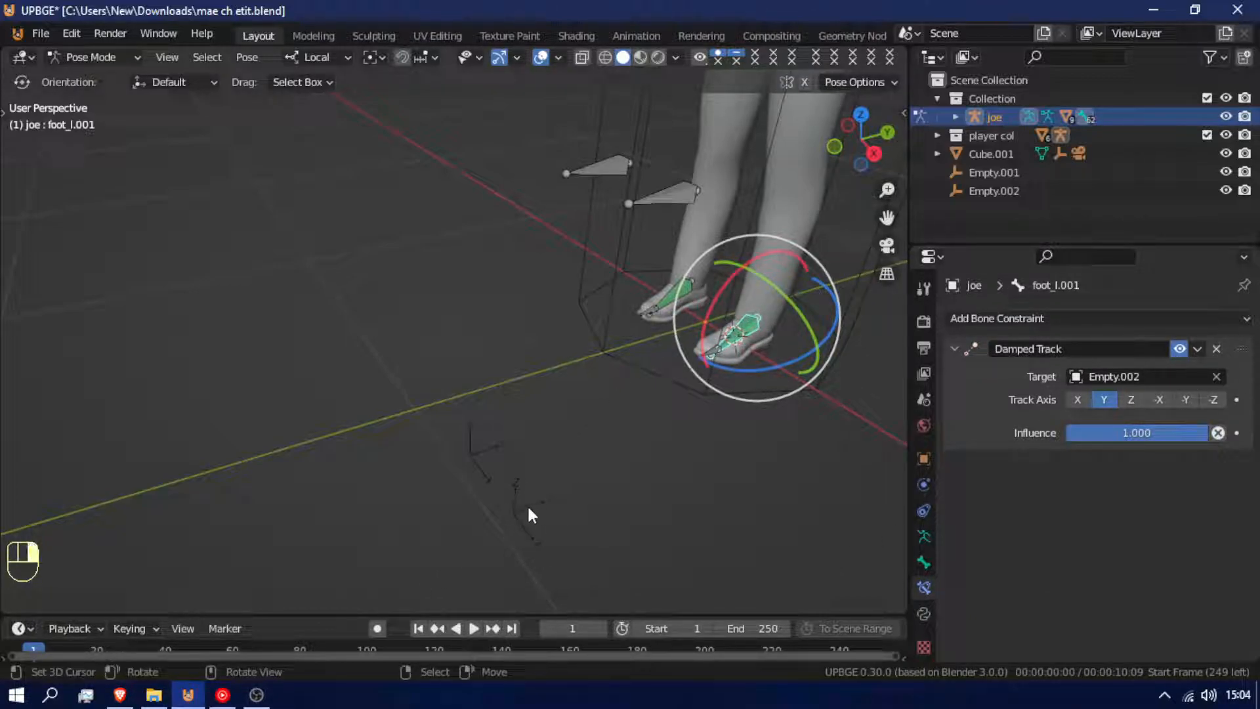
# In Object Mode, select both foot empties and raise them along Z to about -0.35 m.
pyautogui.hotkey('ctrl', 'Tab')
pyautogui.click(528, 506)
pyautogui.keyDown('shift'); pyautogui.click(484, 450); pyautogui.keyUp('shift')
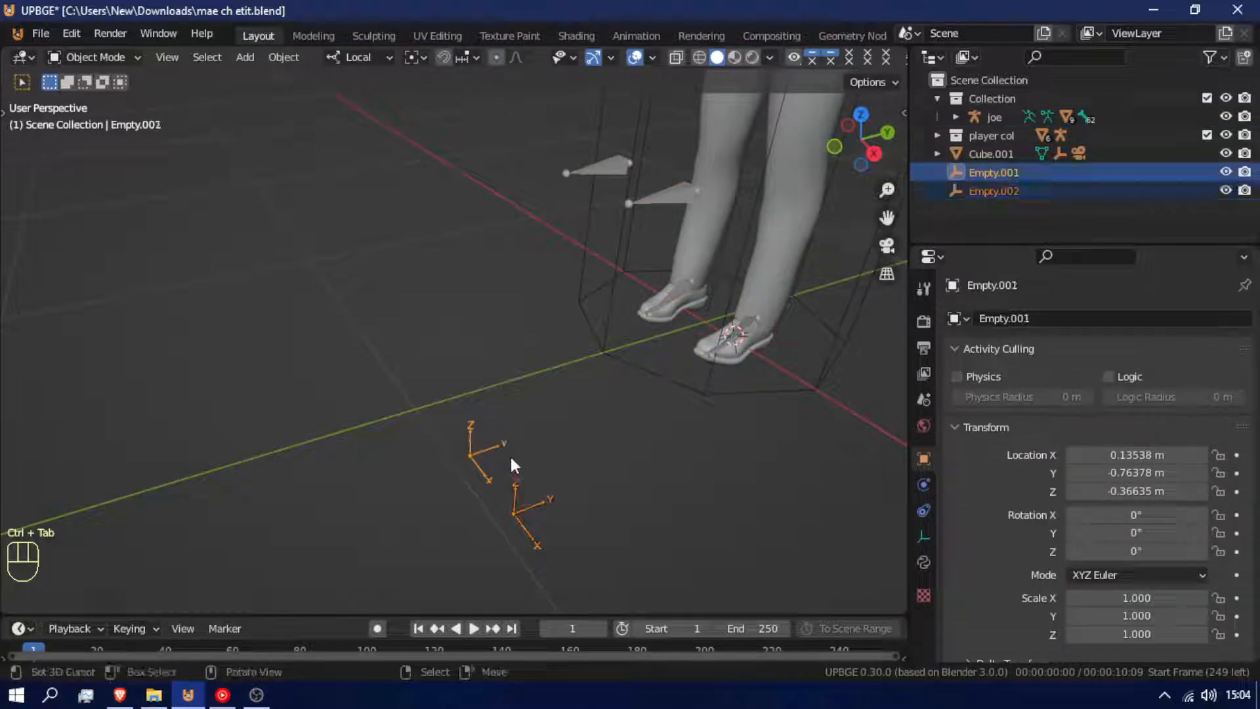
pyautogui.press('g')
pyautogui.press('z')
pyautogui.click(525, 462)
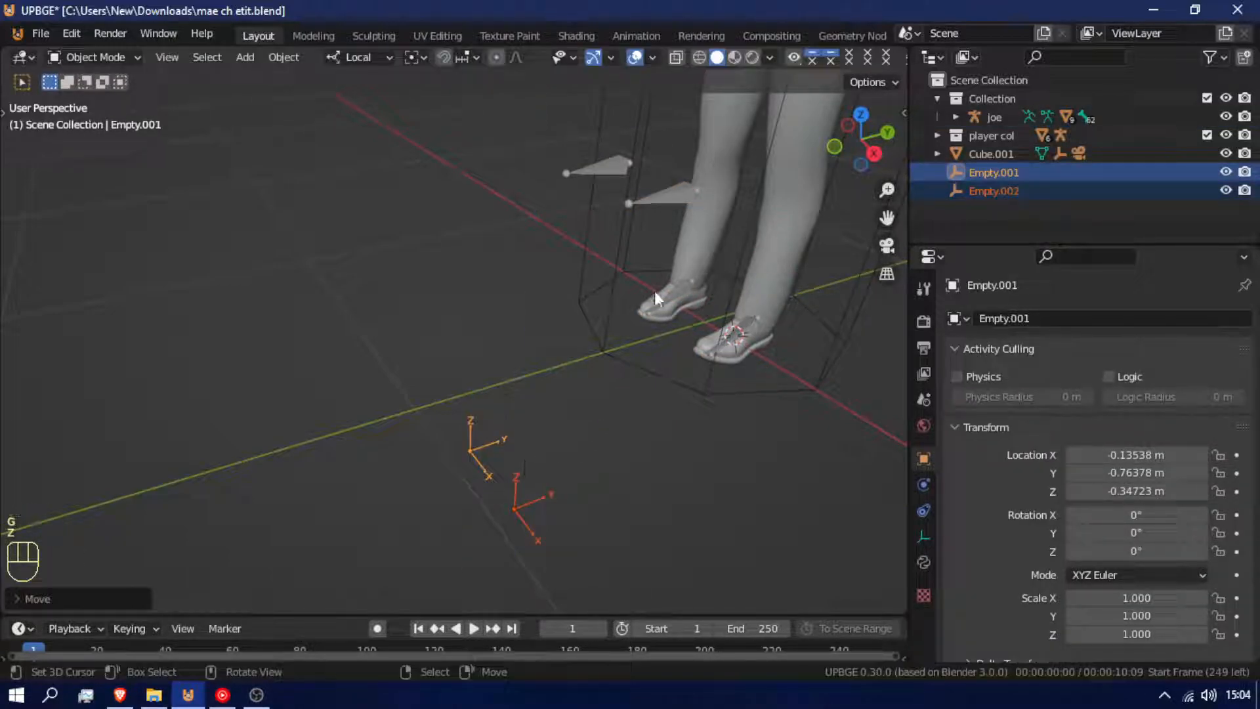
pyautogui.click(471, 524)
pyautogui.press('KP_3')
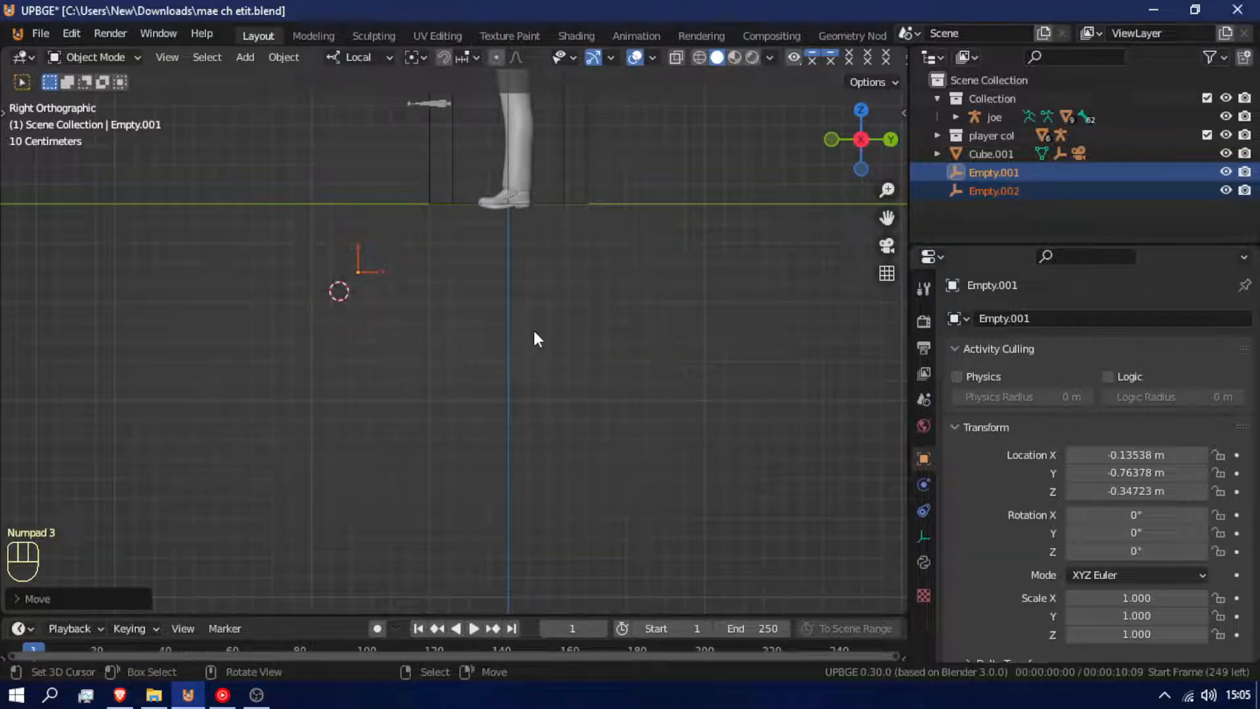
pyautogui.scroll(3, 525, 321)
pyautogui.keyDown('shift'); pyautogui.moveTo(523, 326); pyautogui.dragTo(553, 540, button='middle'); pyautogui.keyUp('shift')
pyautogui.press('g')
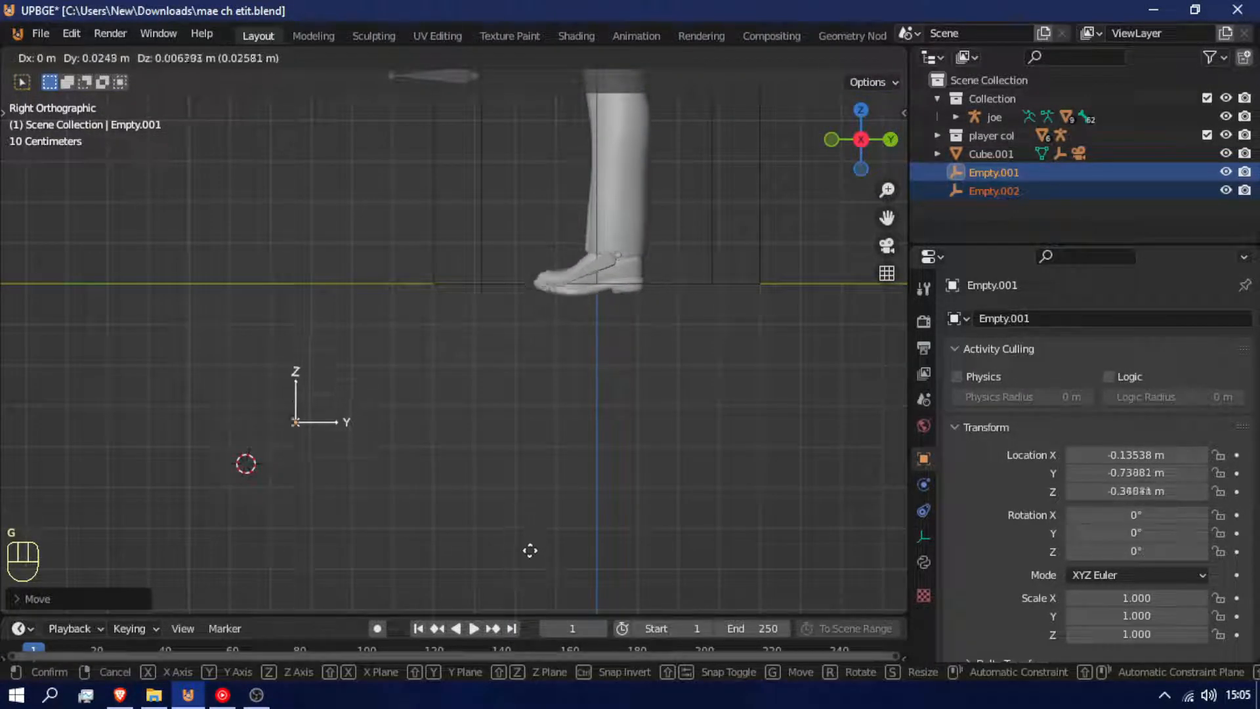
pyautogui.click(529, 540)
# Select the joe armature and raise it along the global Z axis to about 0.037 m.
pyautogui.scroll(-3, 613, 234)
pyautogui.keyDown('shift'); pyautogui.moveTo(612, 253); pyautogui.dragTo(641, 386, button='middle'); pyautogui.keyUp('shift')
pyautogui.rightClick(645, 210)
pyautogui.press('g')
pyautogui.press('z')
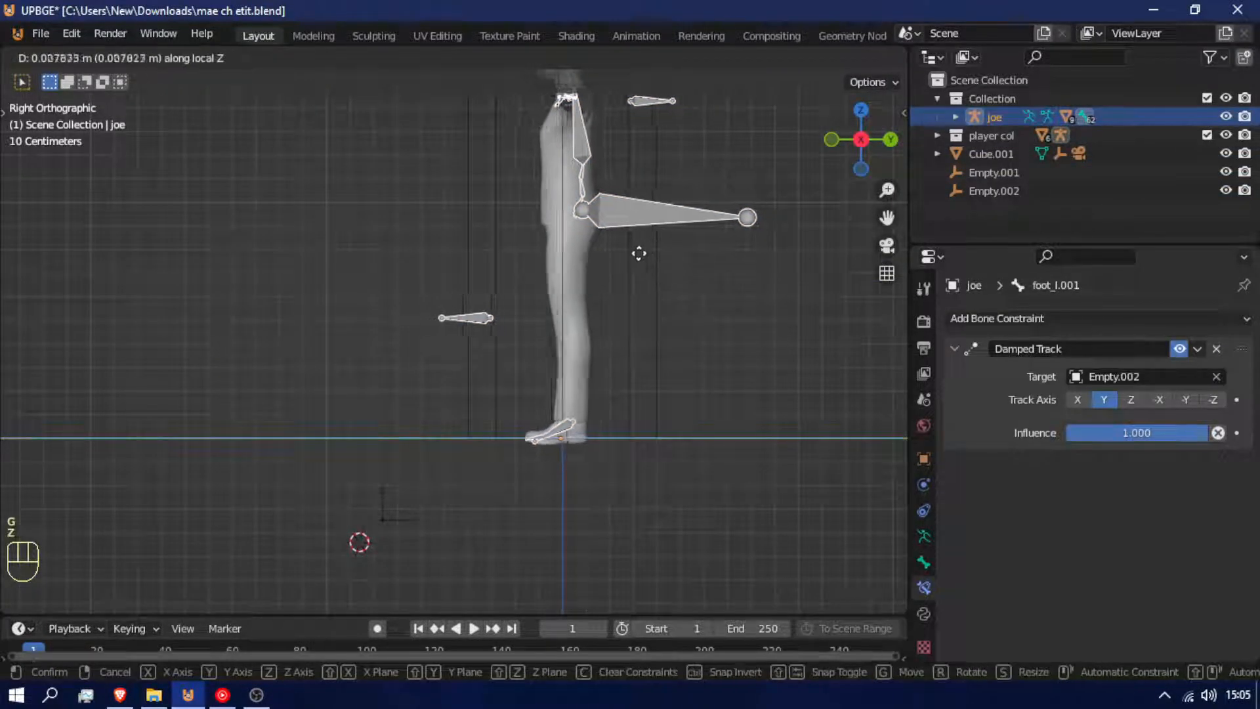
pyautogui.press('z')
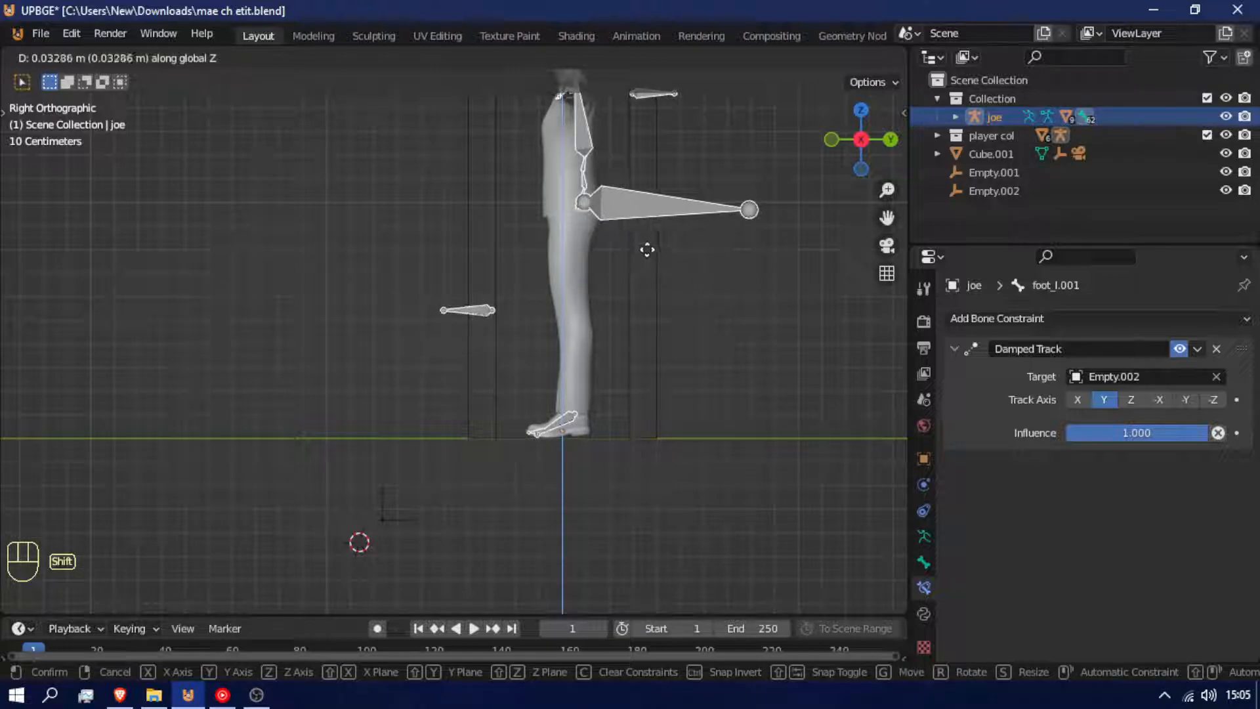
pyautogui.click(644, 255)
pyautogui.press('Tab')
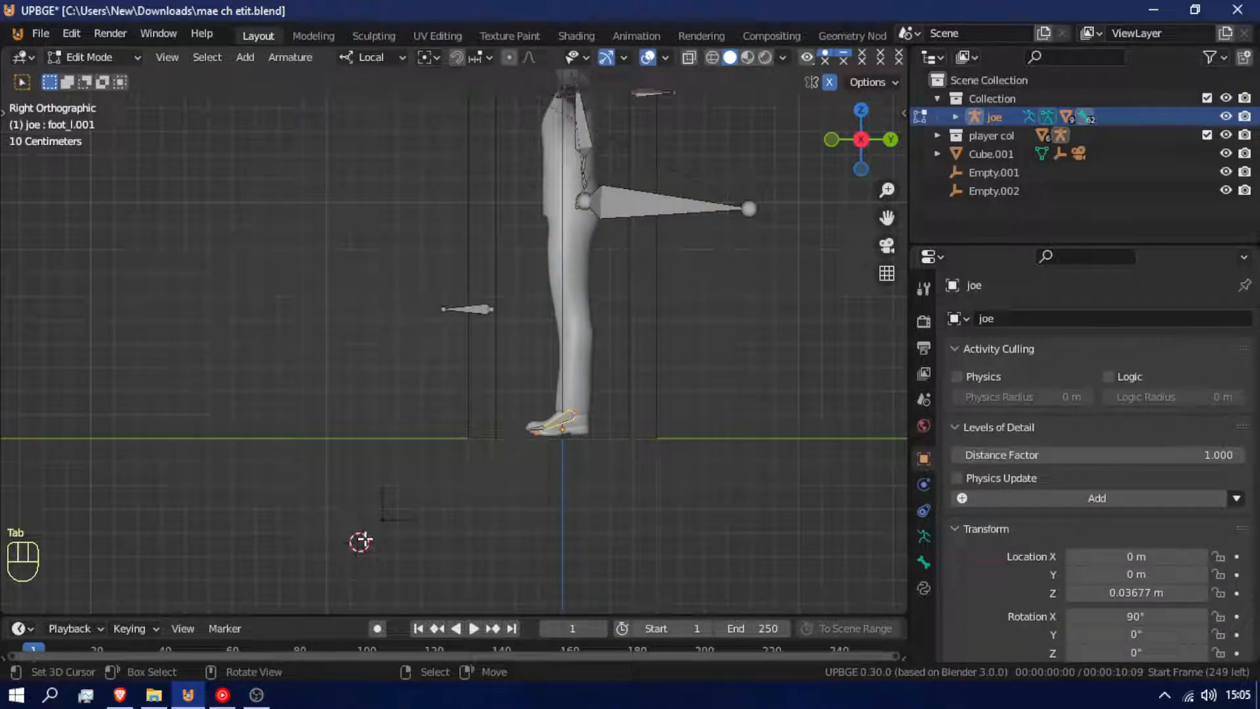
pyautogui.press('Tab')
pyautogui.press('Tab')
pyautogui.hotkey('ctrl', 'Tab')
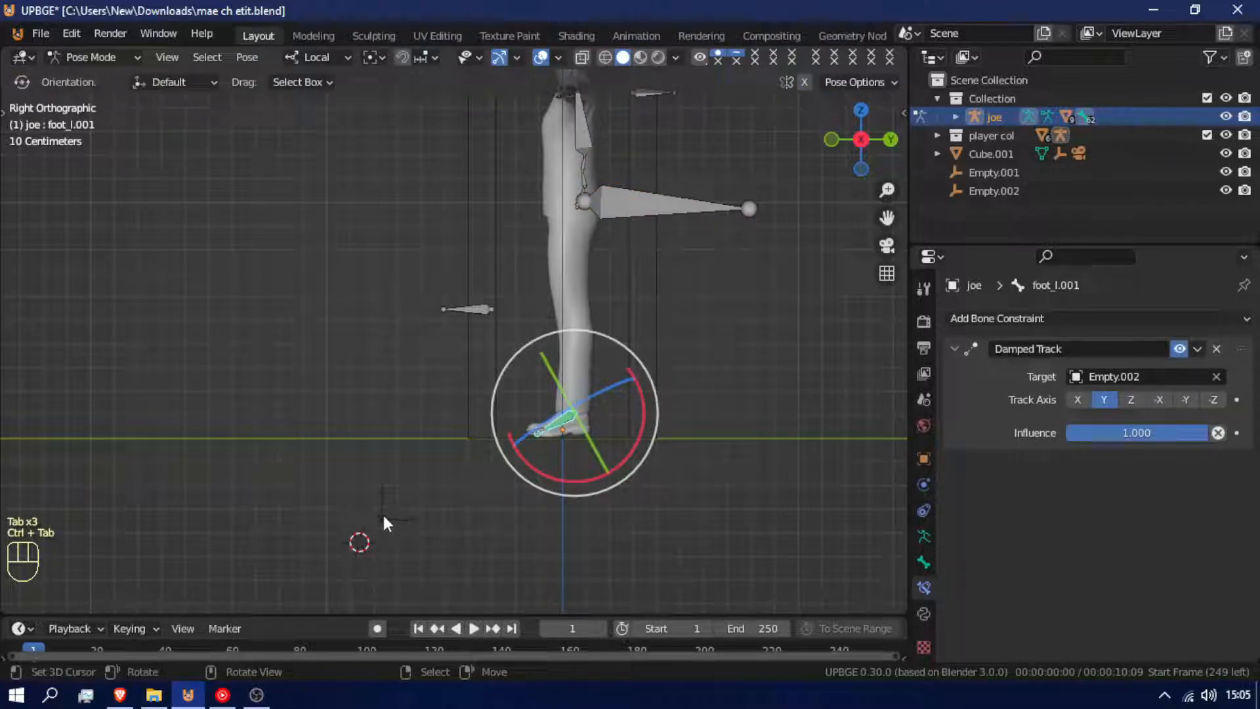
pyautogui.hotkey('ctrl', 'Tab')
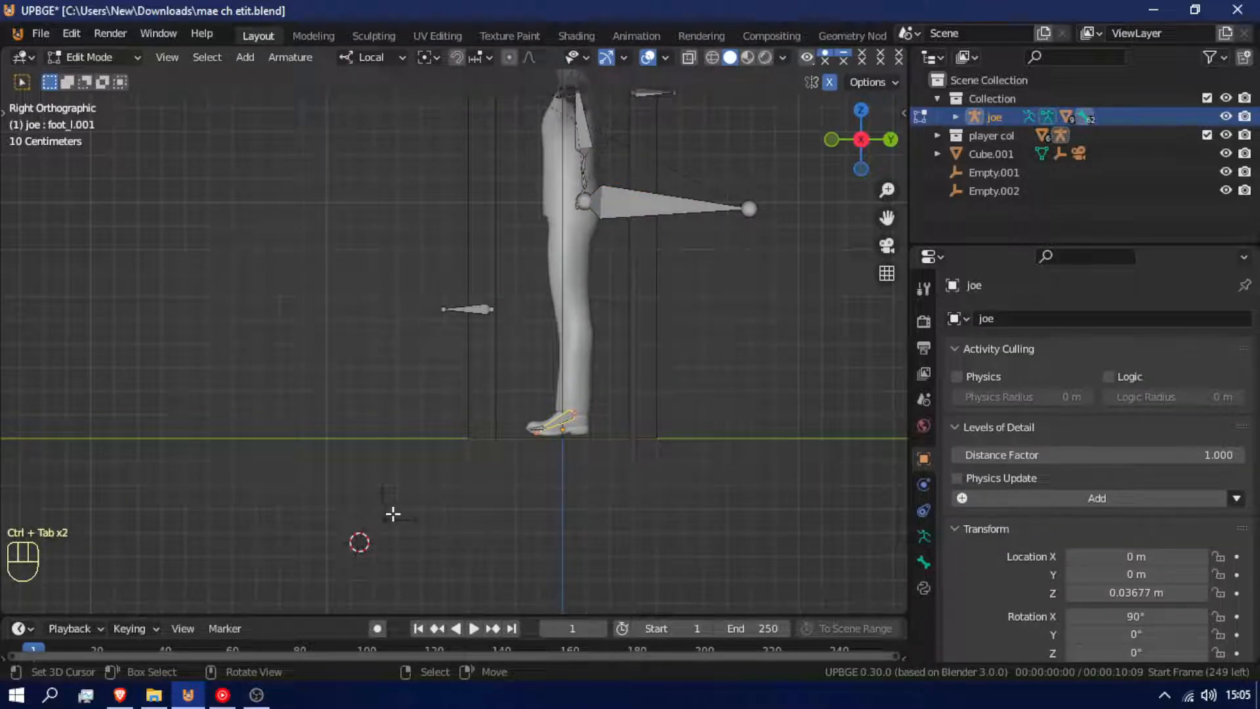
pyautogui.hotkey('ctrl', 'Tab')
pyautogui.hotkey('ctrl', 'Tab')
pyautogui.press('Tab')
# Select Empty.001 and Empty.002 together and raise them along local Z to about -0.31 m.
pyautogui.click(396, 520)
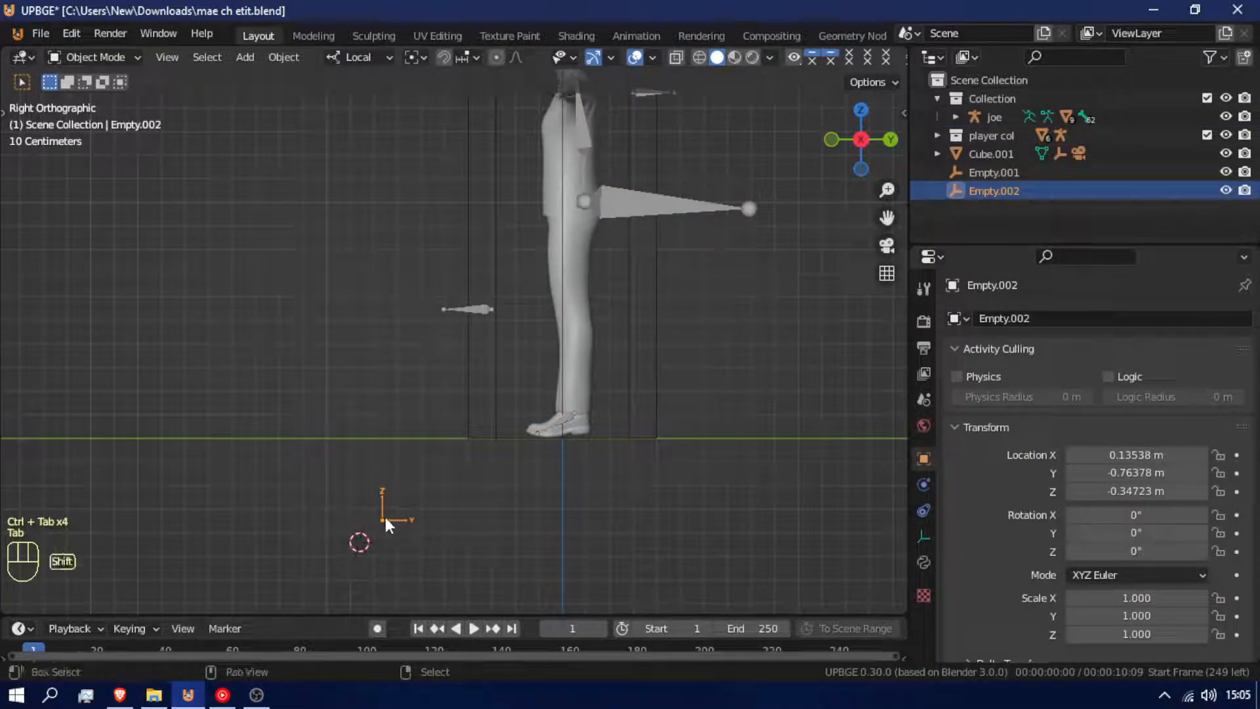
pyautogui.press('c')
pyautogui.click(384, 519)
pyautogui.press('g')
pyautogui.press('z')
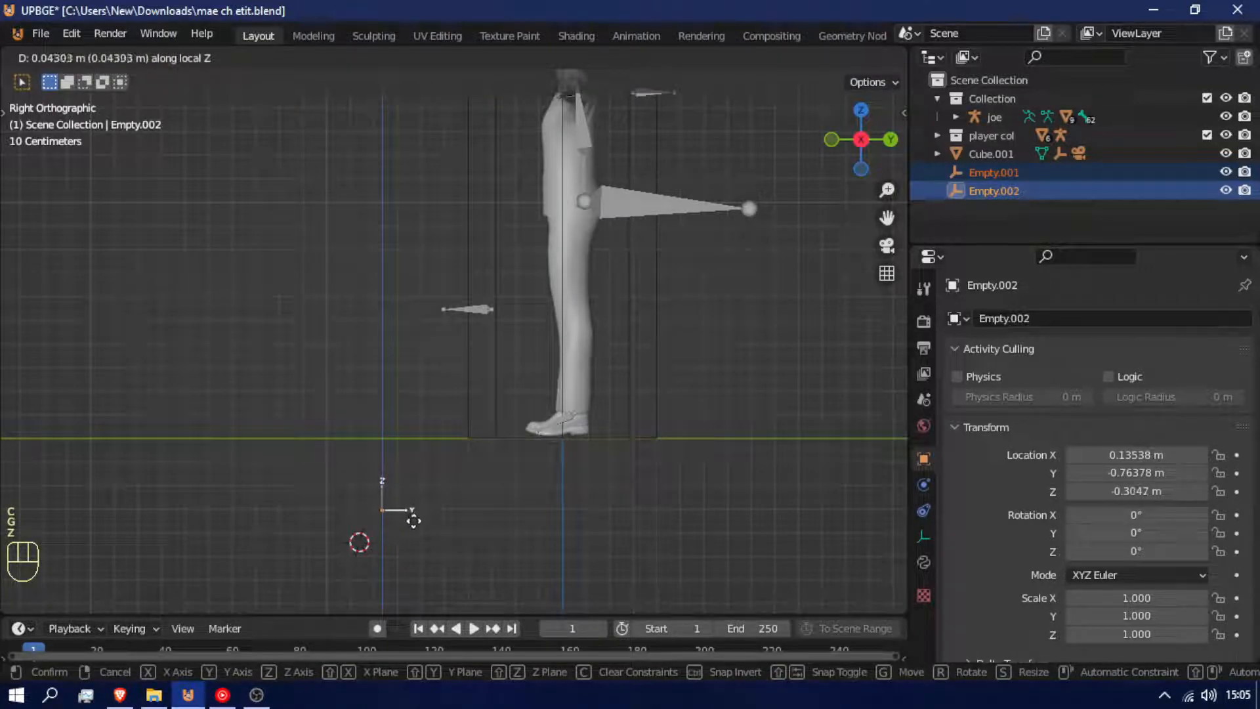
pyautogui.click(415, 517)
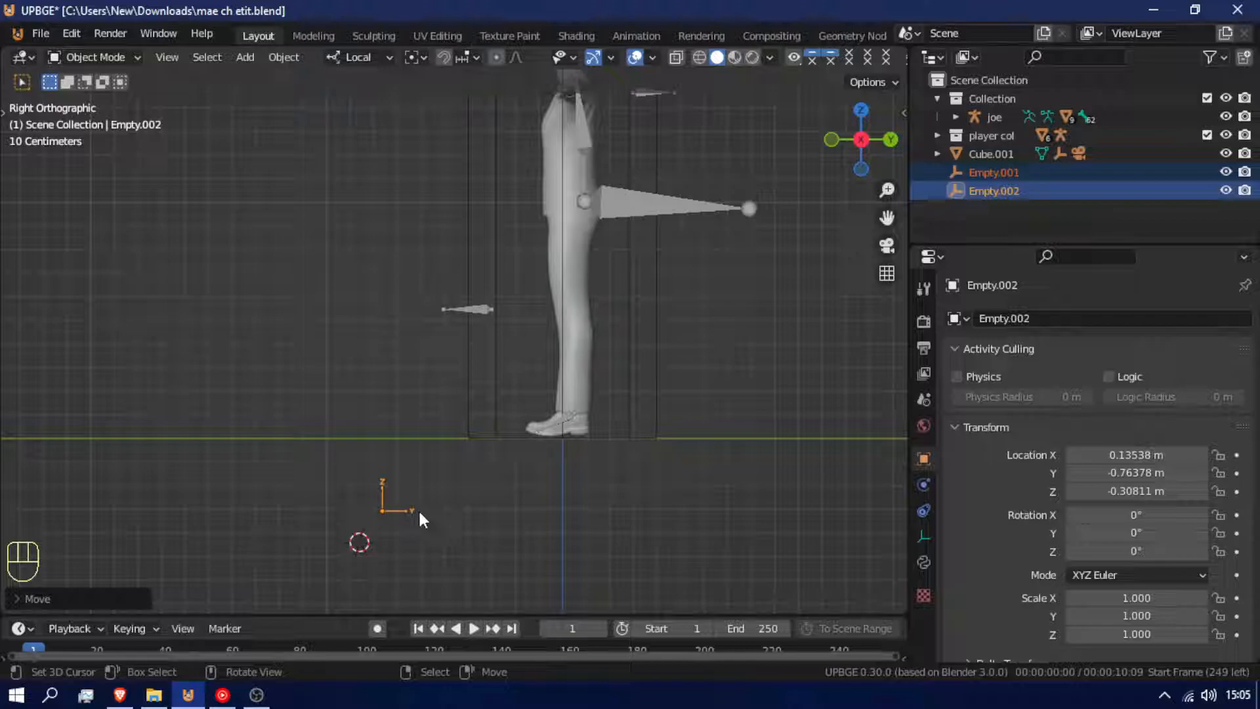
# Parent both foot empties to the Cube collision mesh using the Object option.
pyautogui.keyDown('shift'); pyautogui.click(465, 423); pyautogui.keyUp('shift')
pyautogui.hotkey('ctrl', 'p')
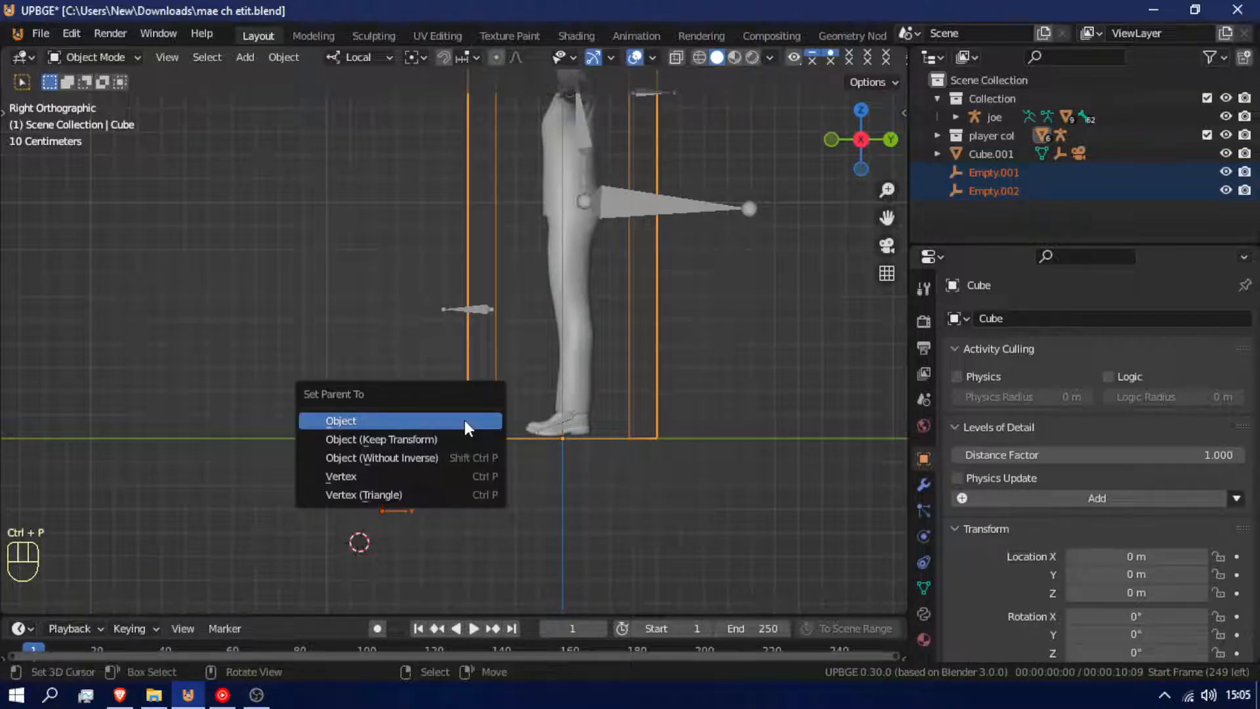
pyautogui.click(465, 420)
pyautogui.press('Tab')
pyautogui.press('Tab')
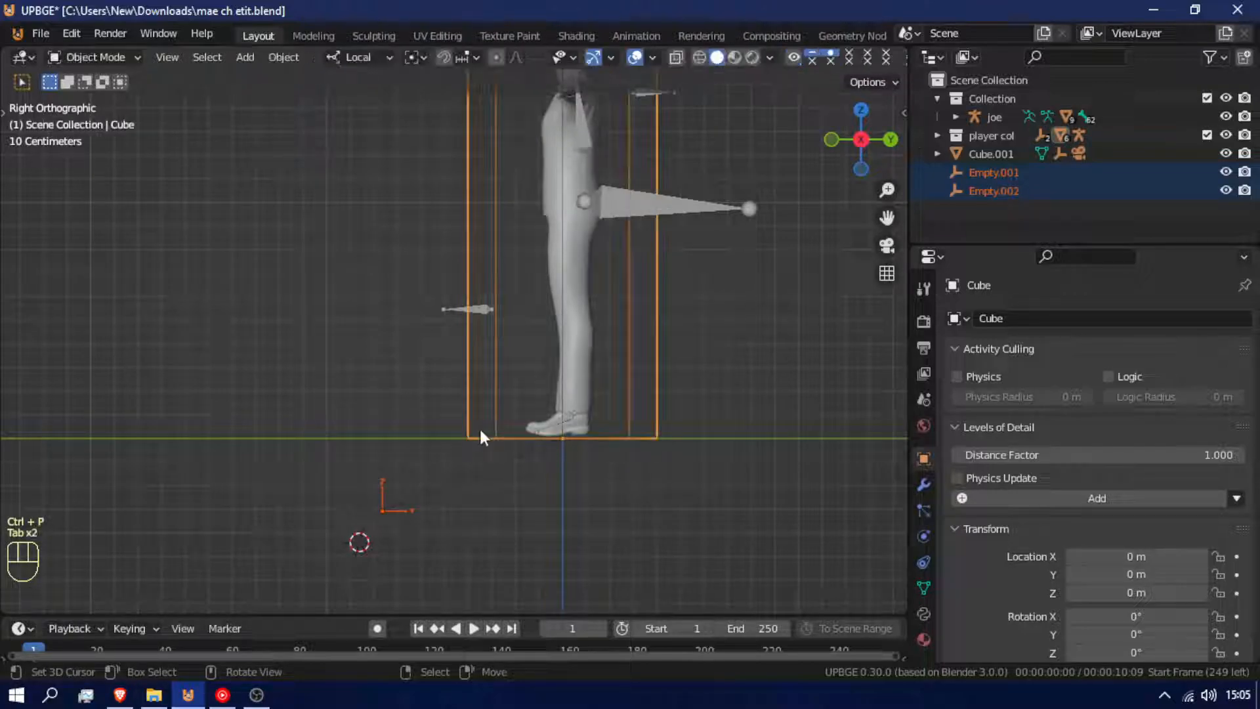
# Try rotating the Cube collision mesh about its local Z axis to test the parented empties.
pyautogui.press('r')
pyautogui.press('z')
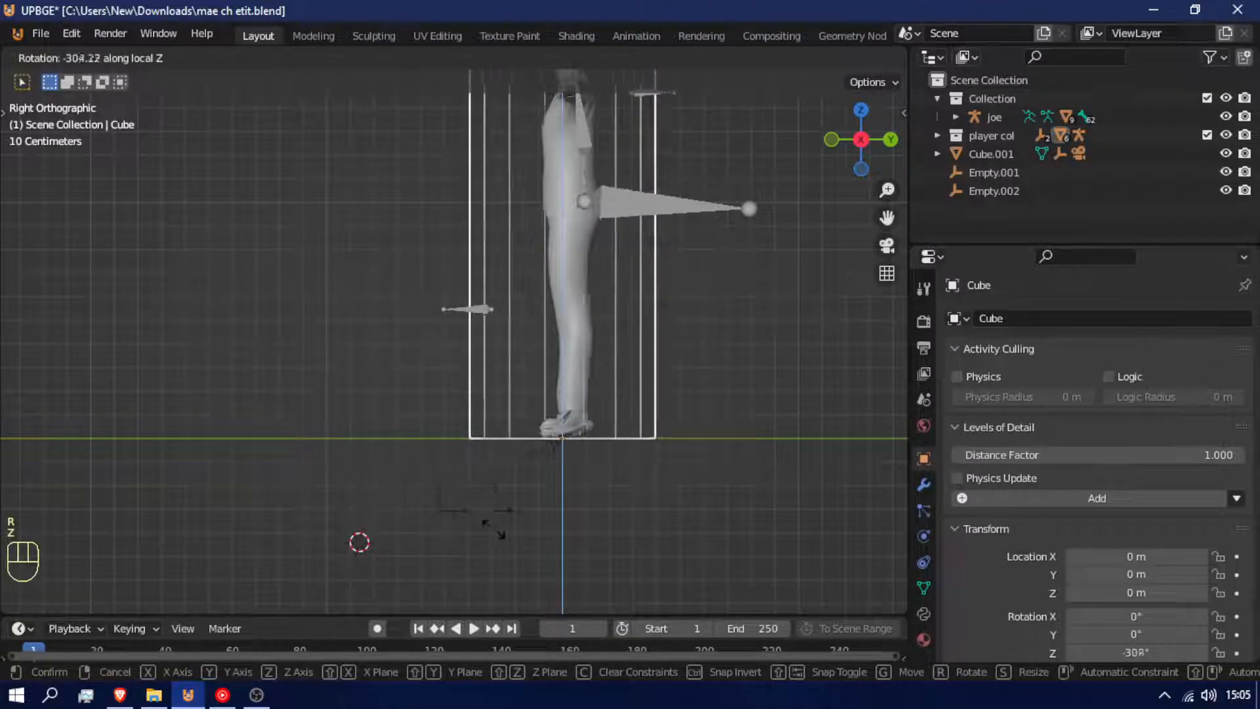
pyautogui.press('Escape')
# Try rotating the joe armature about its local Z axis.
pyautogui.scroll(-1, 556, 282)
pyautogui.moveTo(557, 282); pyautogui.dragTo(565, 472, button='middle')
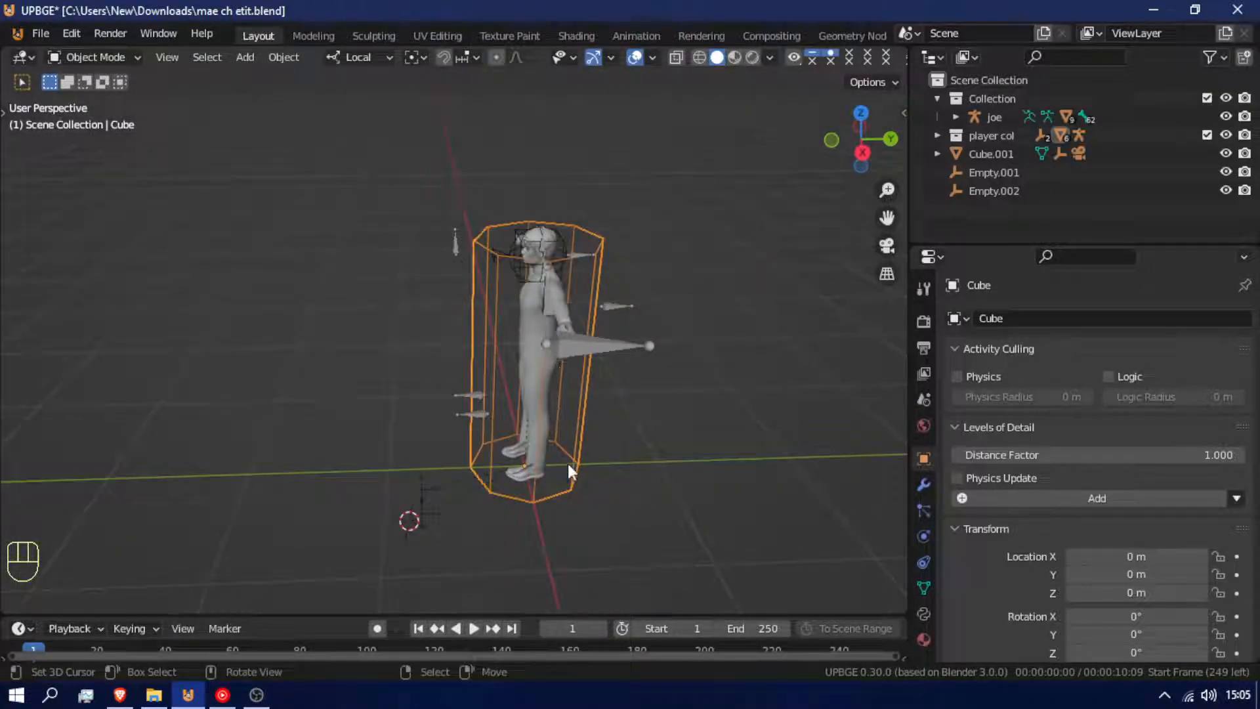
pyautogui.click(614, 348)
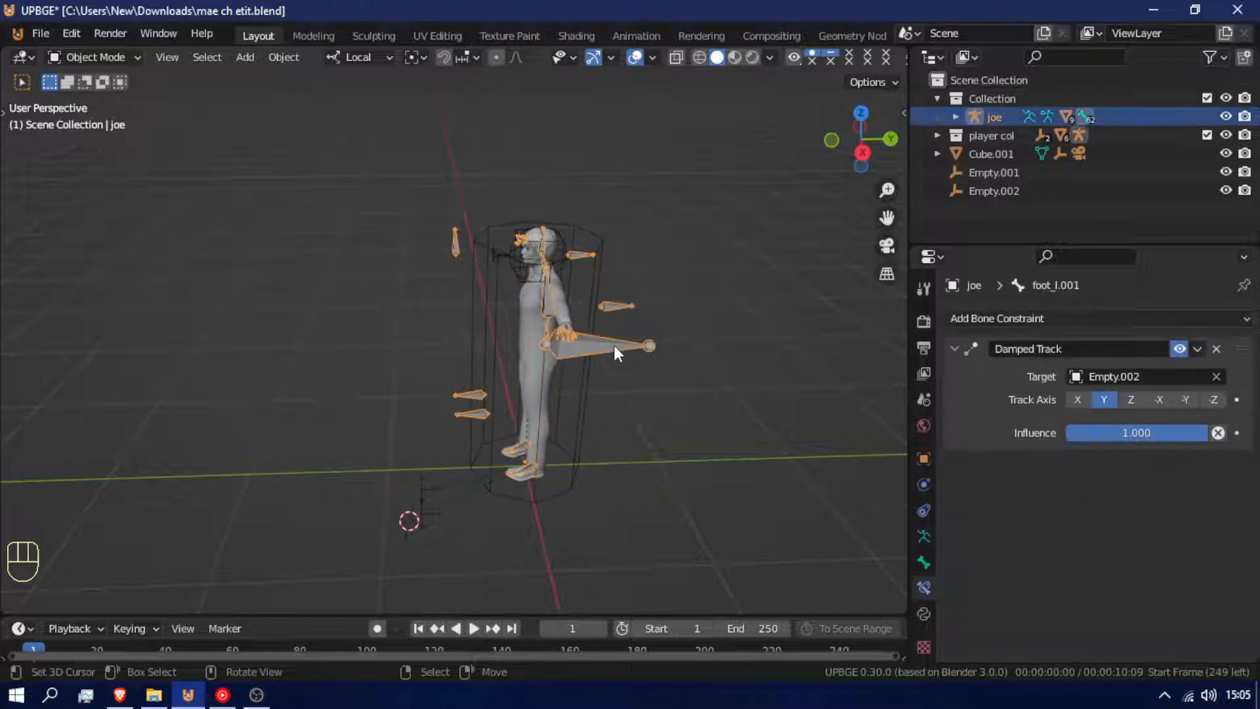
pyautogui.press('r')
pyautogui.press('z')
pyautogui.click(594, 408)
# Add a Child Of constraint to the Root bone of the joe armature in Pose Mode.
pyautogui.rightClick(607, 350)
pyautogui.hotkey('ctrl', 'Tab')
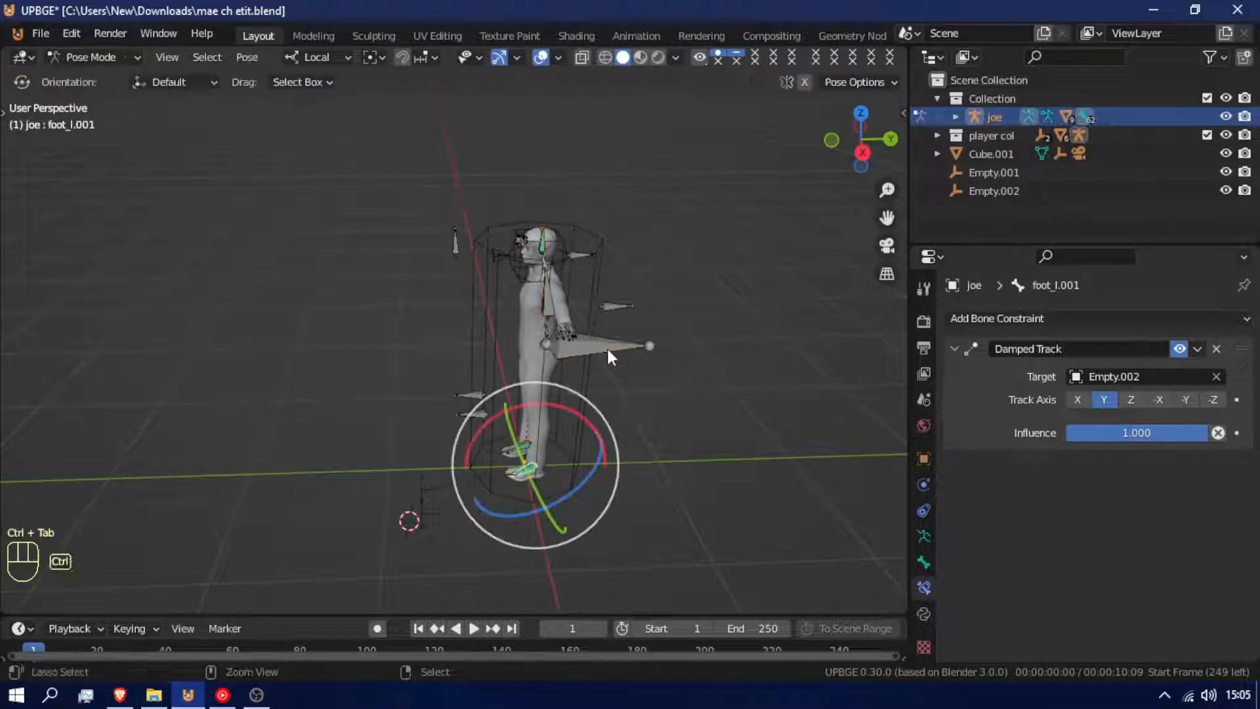
pyautogui.click(606, 345)
pyautogui.click(997, 317)
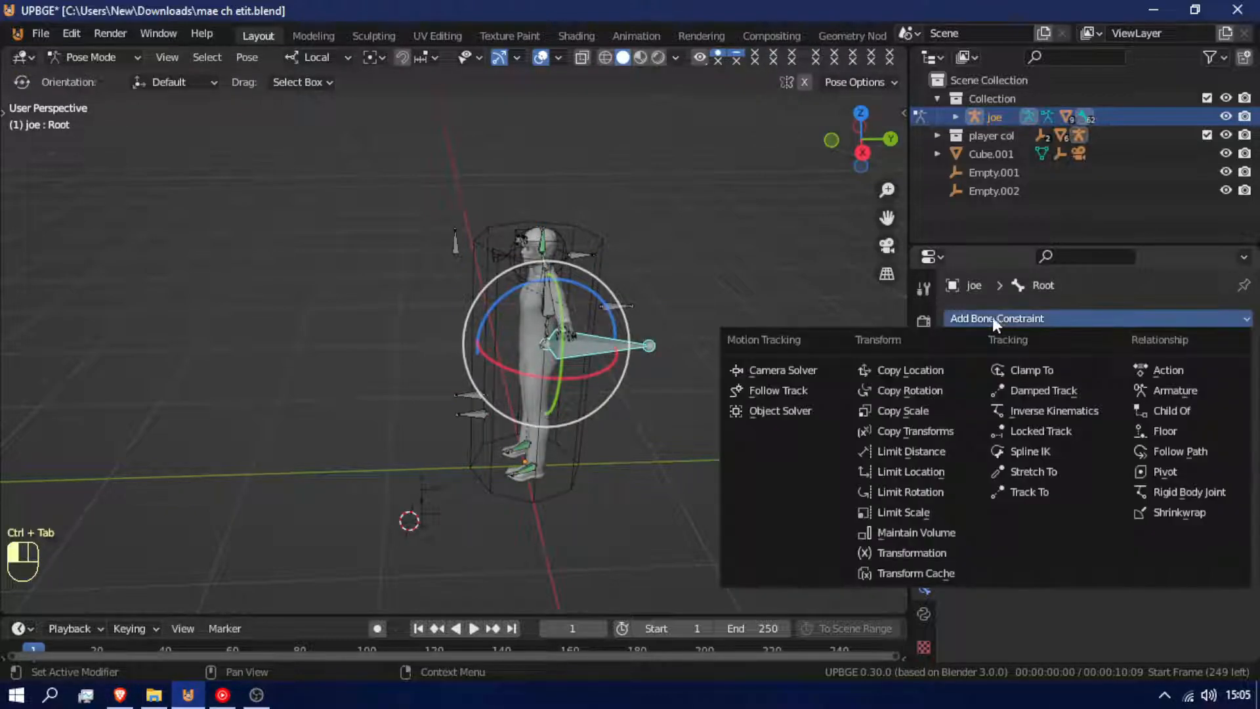
pyautogui.click(1174, 403)
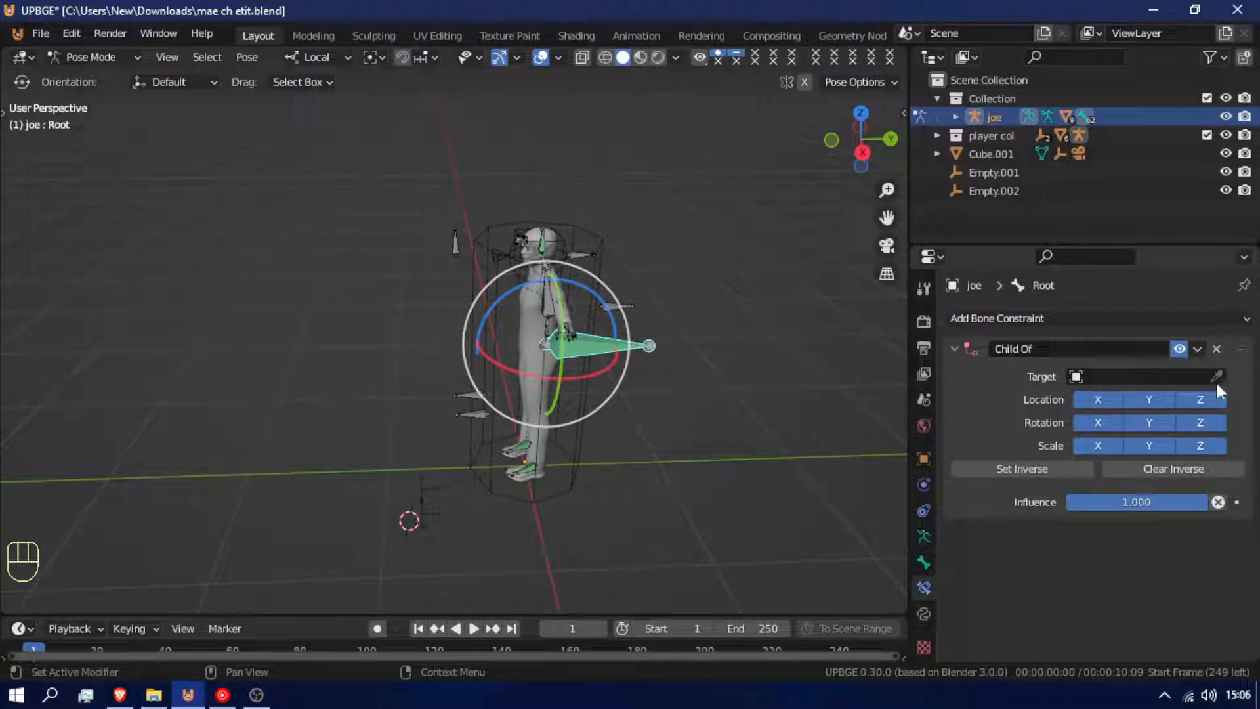
# Target the Child Of constraint at Cube, with all location and scale axes disabled and only Z rotation enabled.
pyautogui.moveTo(1199, 444); pyautogui.dragTo(1092, 446)
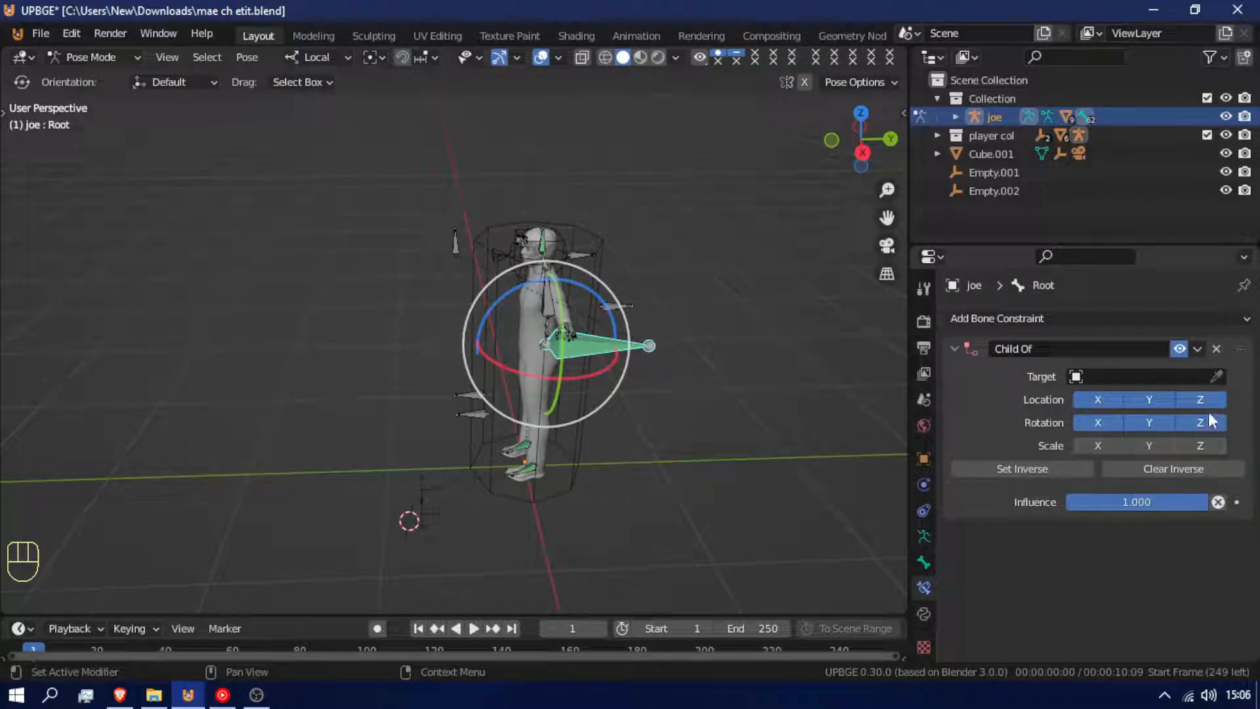
pyautogui.moveTo(1200, 402); pyautogui.dragTo(1228, 388)
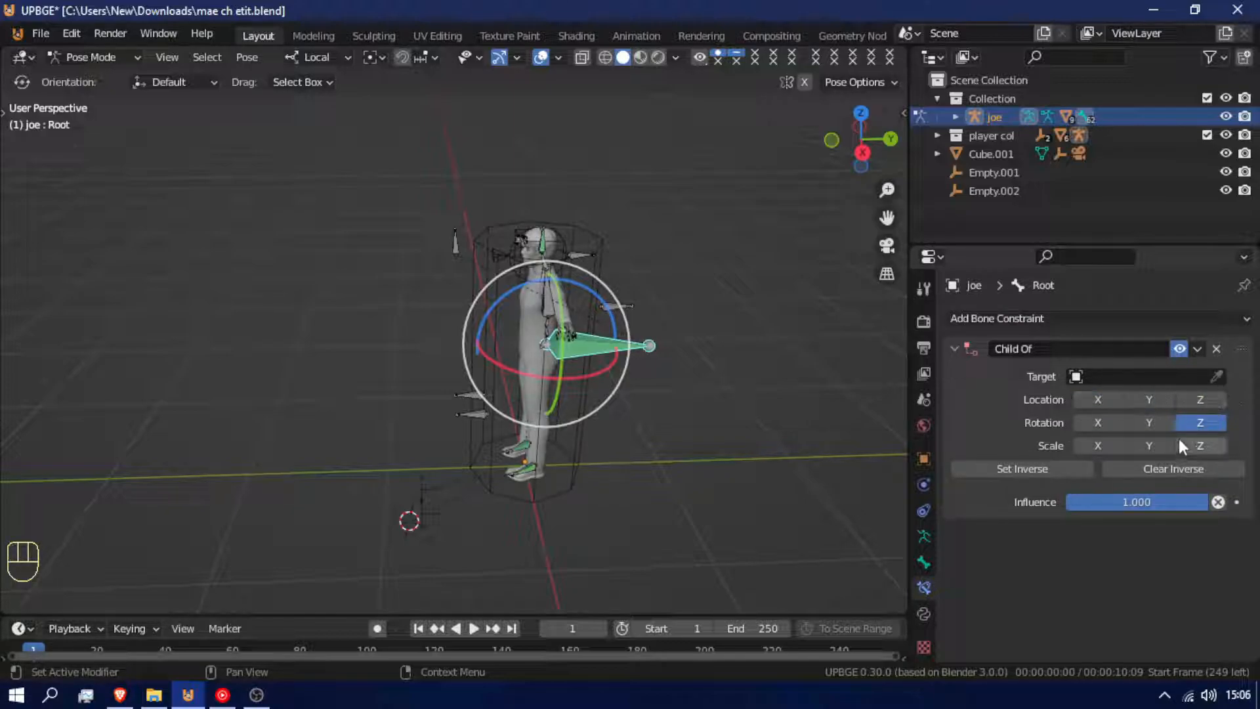
pyautogui.moveTo(1149, 422); pyautogui.dragTo(1109, 425)
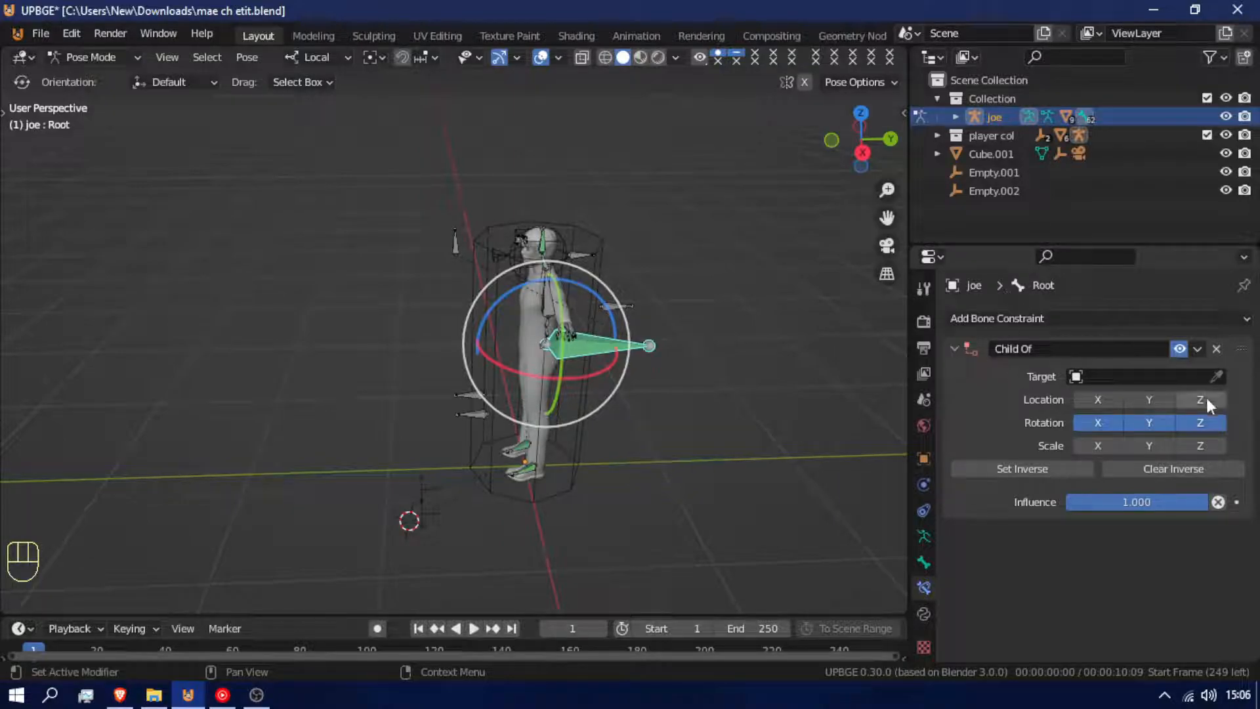
pyautogui.moveTo(1149, 423); pyautogui.dragTo(1083, 417)
pyautogui.click(1216, 376)
pyautogui.click(581, 449)
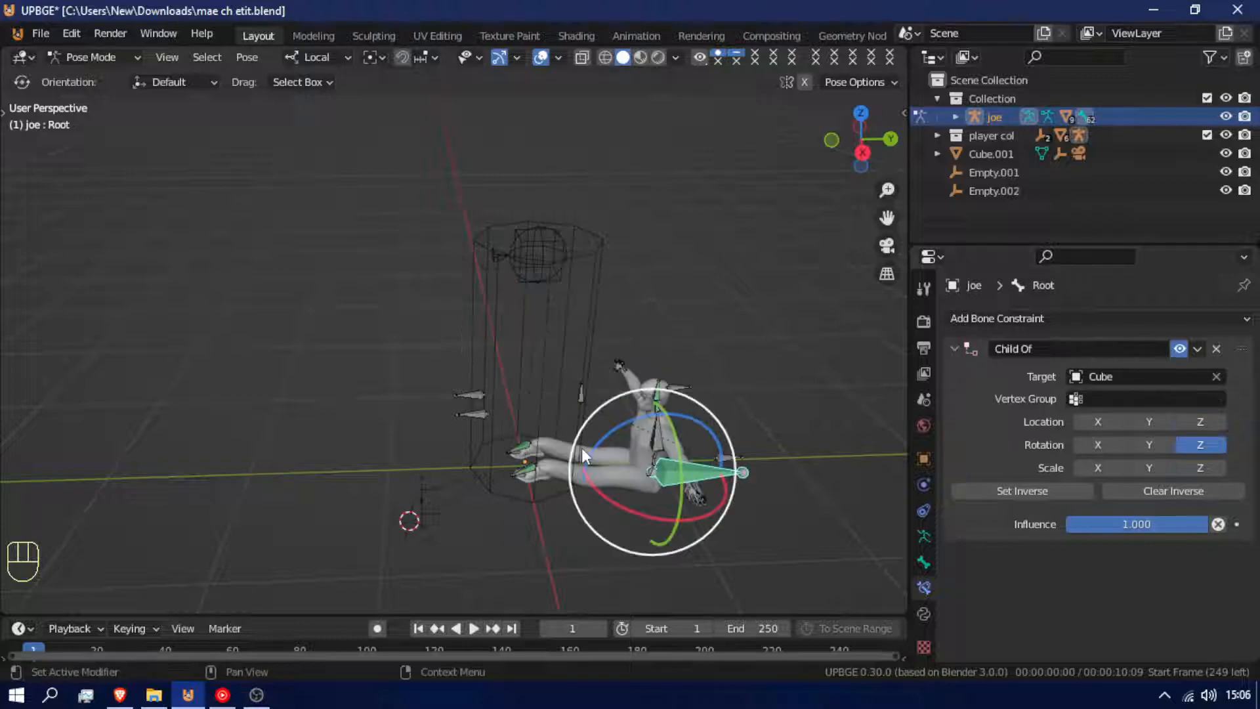
# Switch the Child Of rotation influence to X and Y only and enable all three location axes.
pyautogui.click(1148, 446)
pyautogui.click(1099, 445)
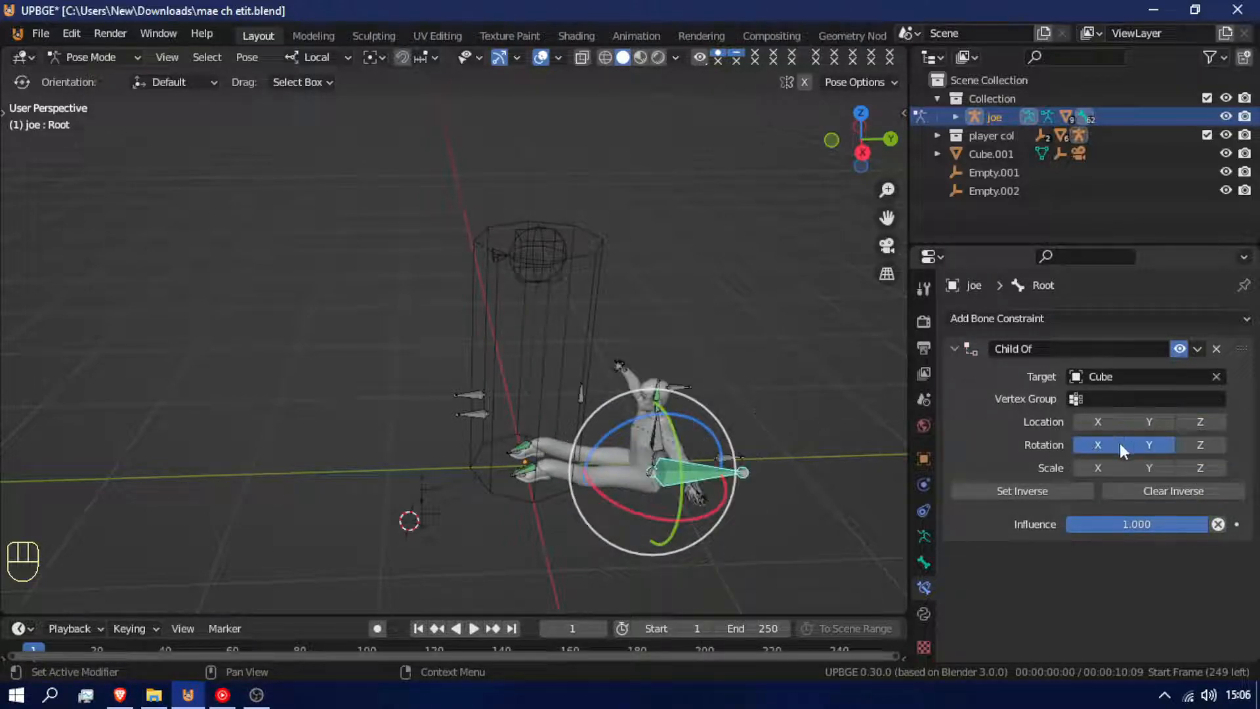
pyautogui.click(1147, 443)
pyautogui.moveTo(1105, 425); pyautogui.dragTo(1196, 420)
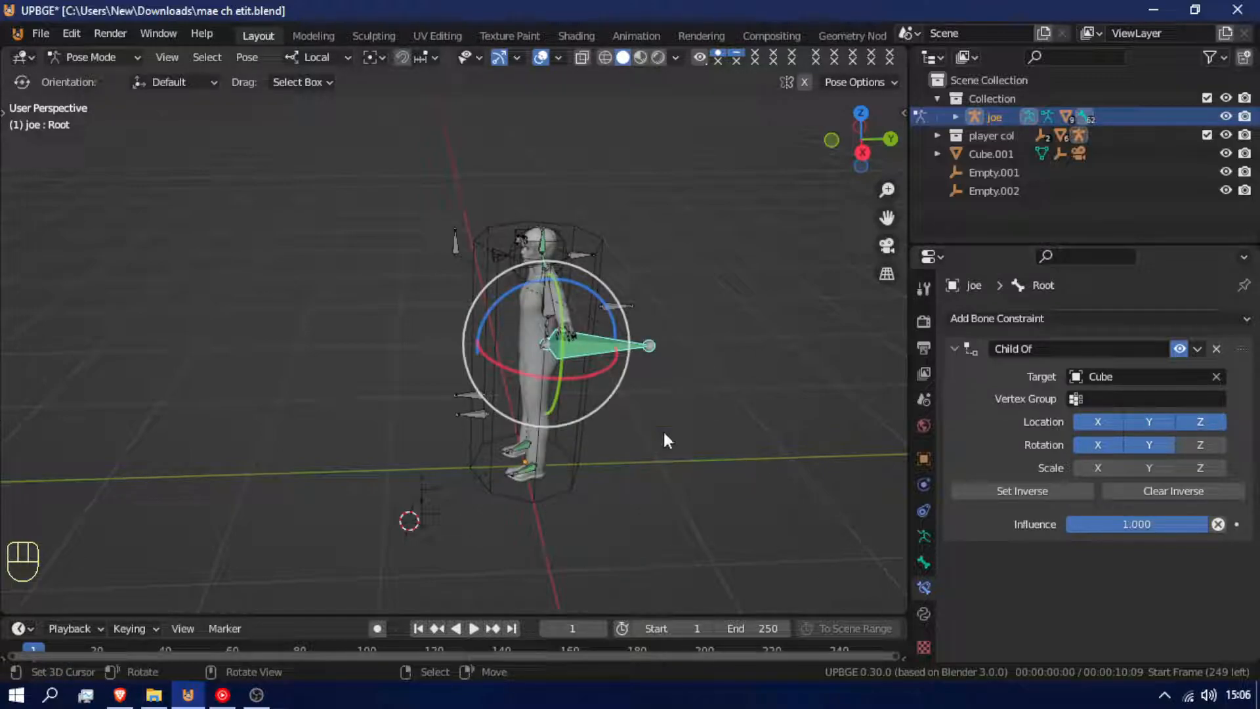
# Try moving the Root bone, and in Object Mode try rotating the Cube collision mesh about its local Z axis.
pyautogui.press('g')
pyautogui.rightClick(588, 447)
pyautogui.hotkey('ctrl', 'Tab')
pyautogui.click(581, 442)
pyautogui.press('r')
pyautogui.press('z')
pyautogui.rightClick(648, 363)
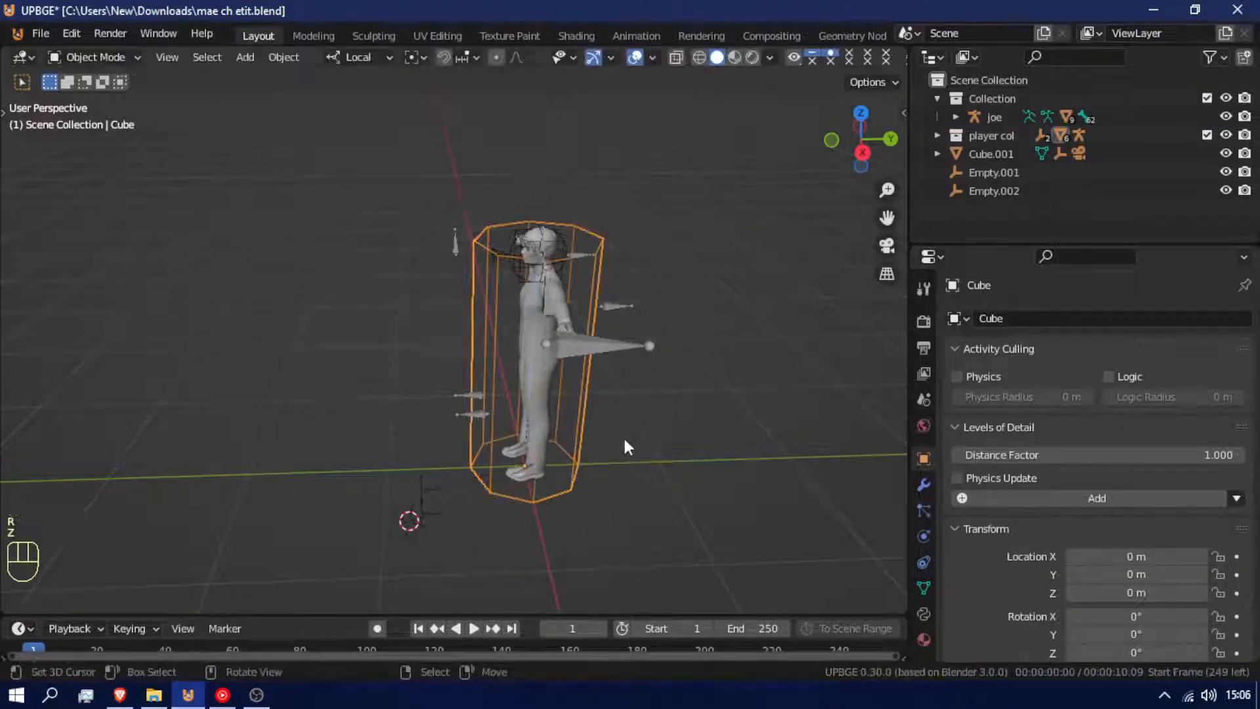
pyautogui.press('r')
pyautogui.press('z')
pyautogui.rightClick(585, 348)
# Select the joe armature and try rotating it about its local Z axis with the Child Of constraint active.
pyautogui.click(585, 347)
pyautogui.press('r')
pyautogui.press('z')
pyautogui.rightClick(679, 407)
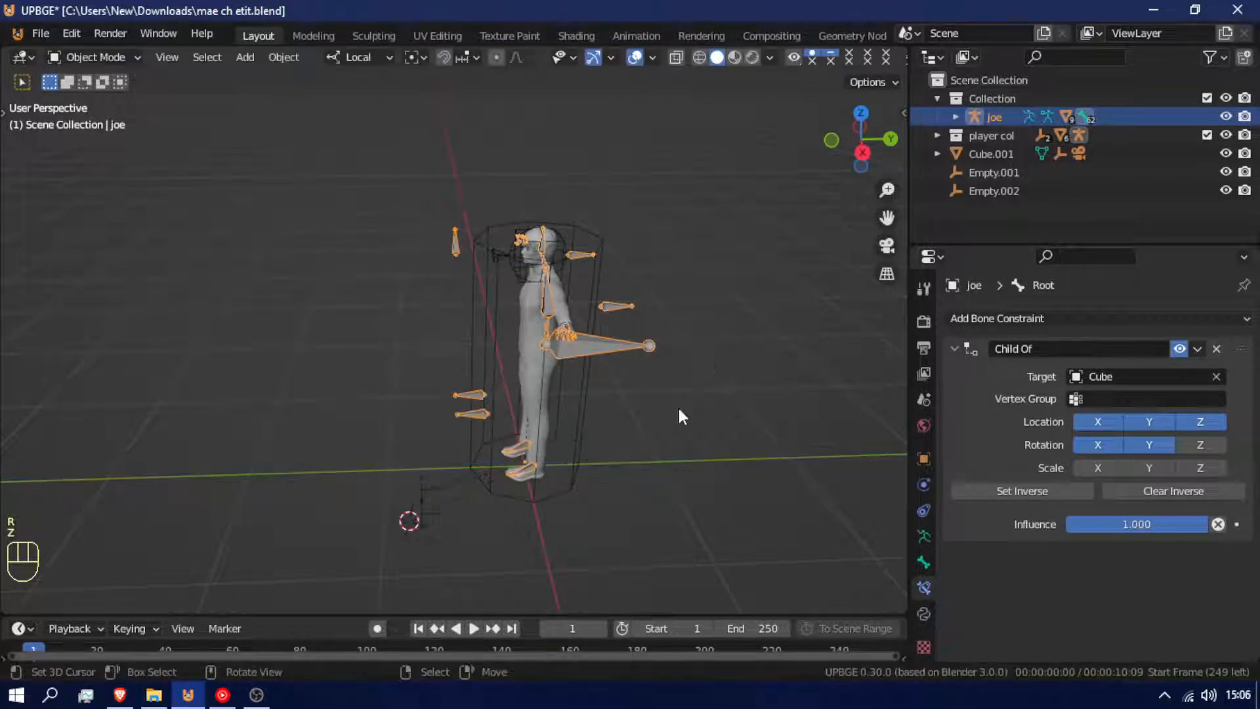
pyautogui.press('r')
pyautogui.press('z')
pyautogui.rightClick(638, 373)
# Limit the Child Of rotation influence to X and try rotating joe about local Z again.
pyautogui.click(1088, 445)
pyautogui.click(1087, 445)
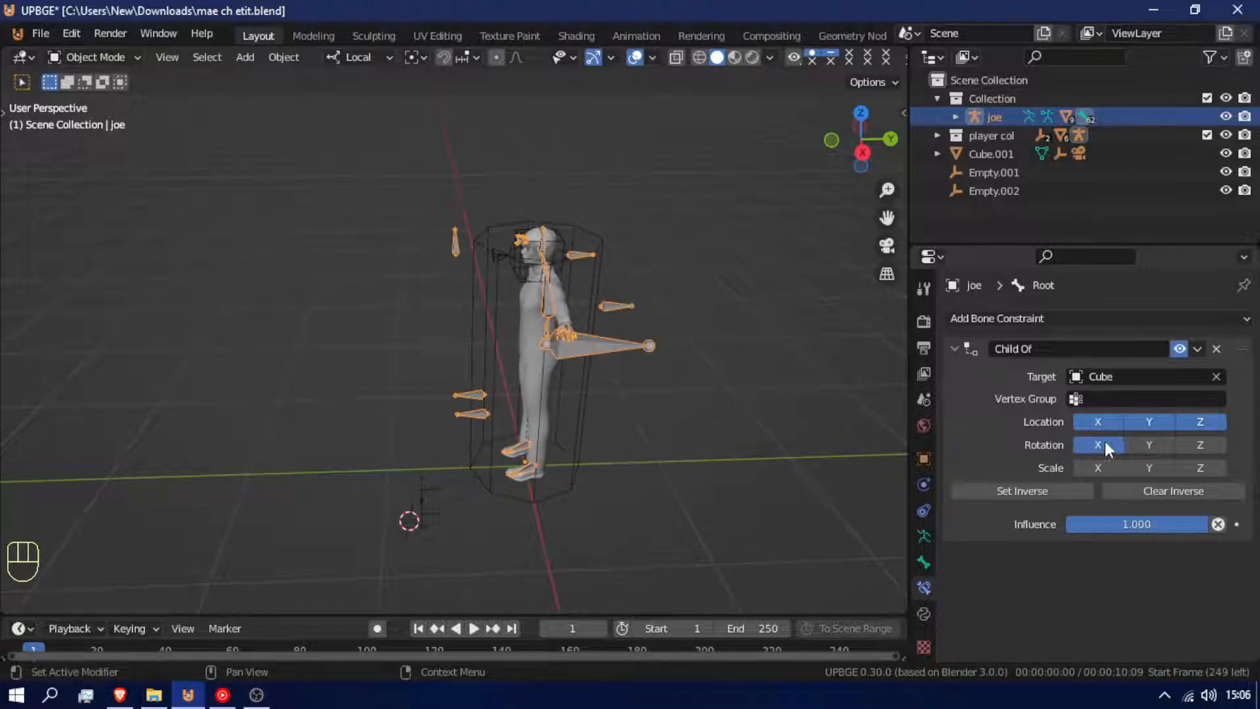
pyautogui.press('r')
pyautogui.press('z')
pyautogui.press('Escape')
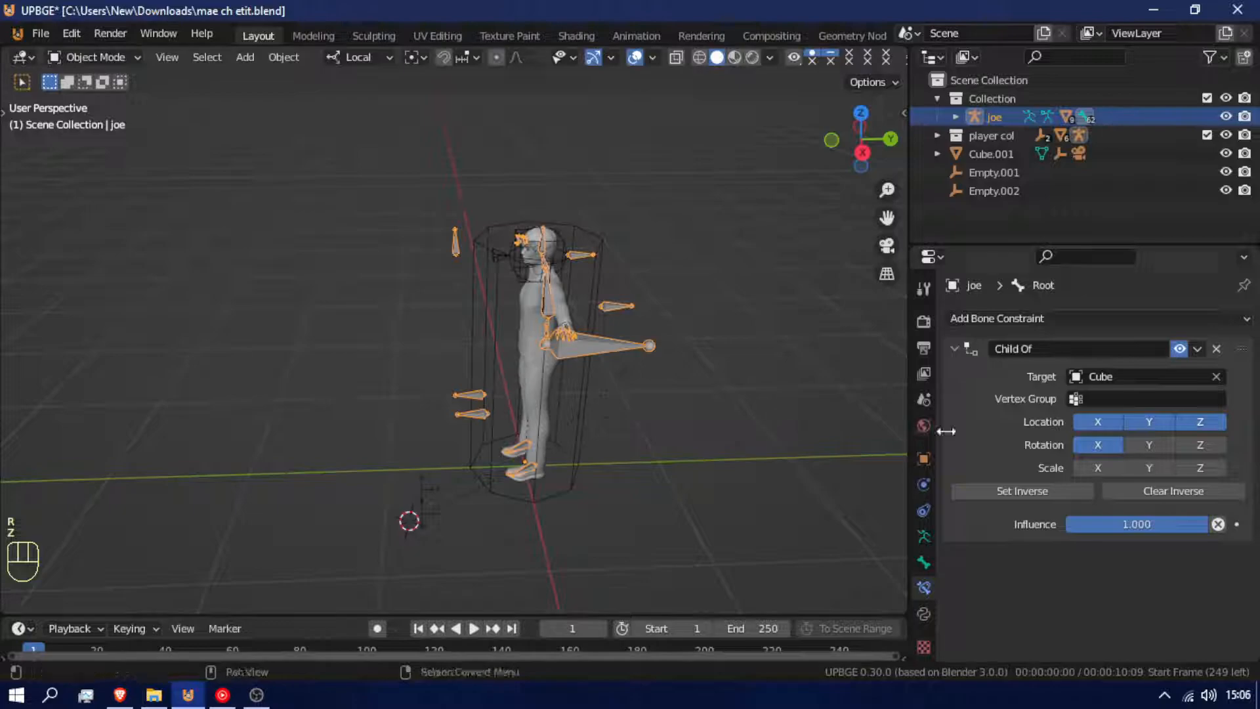
# Remove the Child Of constraint from the Root bone and try rotating joe about the global Z axis.
pyautogui.click(1216, 349)
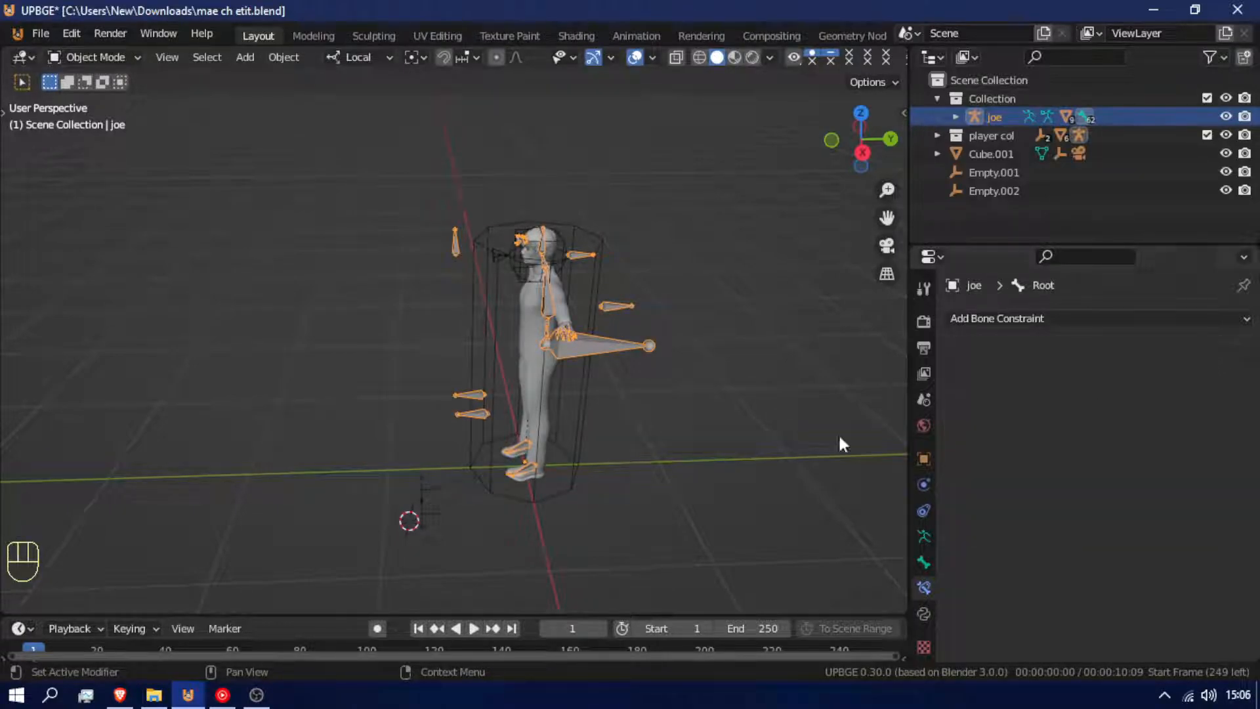
pyautogui.press('r')
pyautogui.press('z')
pyautogui.press('z')
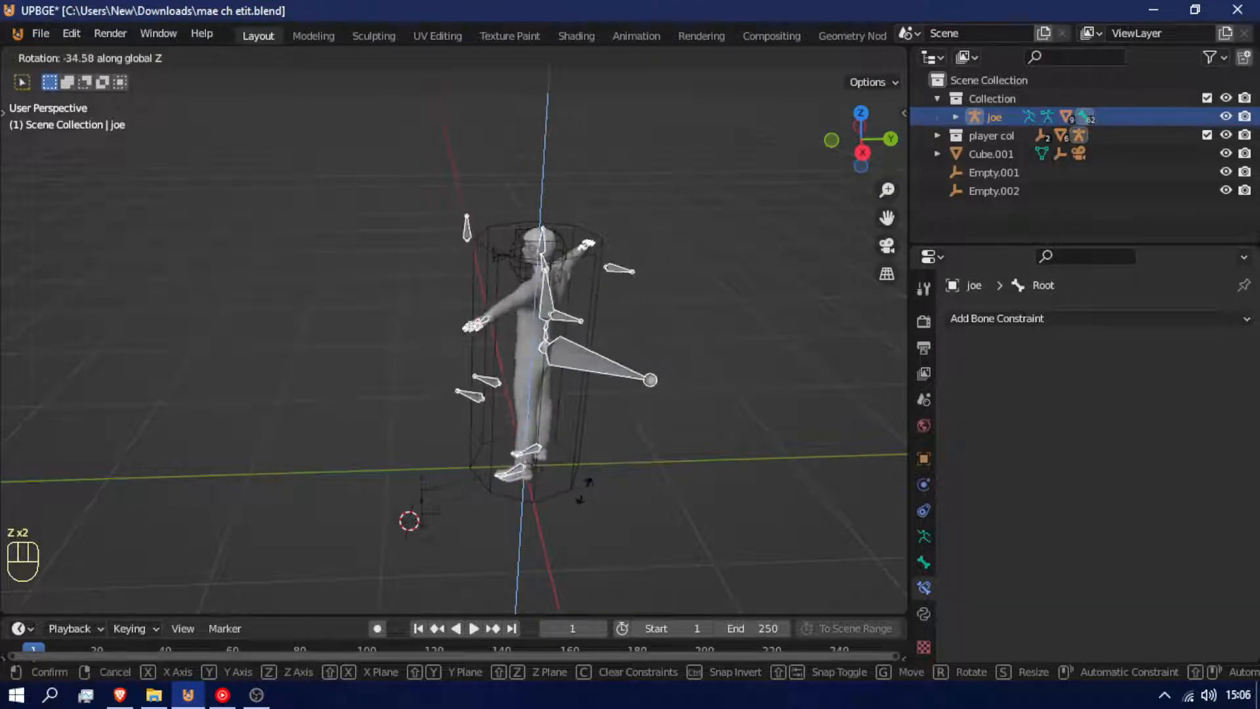
pyautogui.click(632, 464)
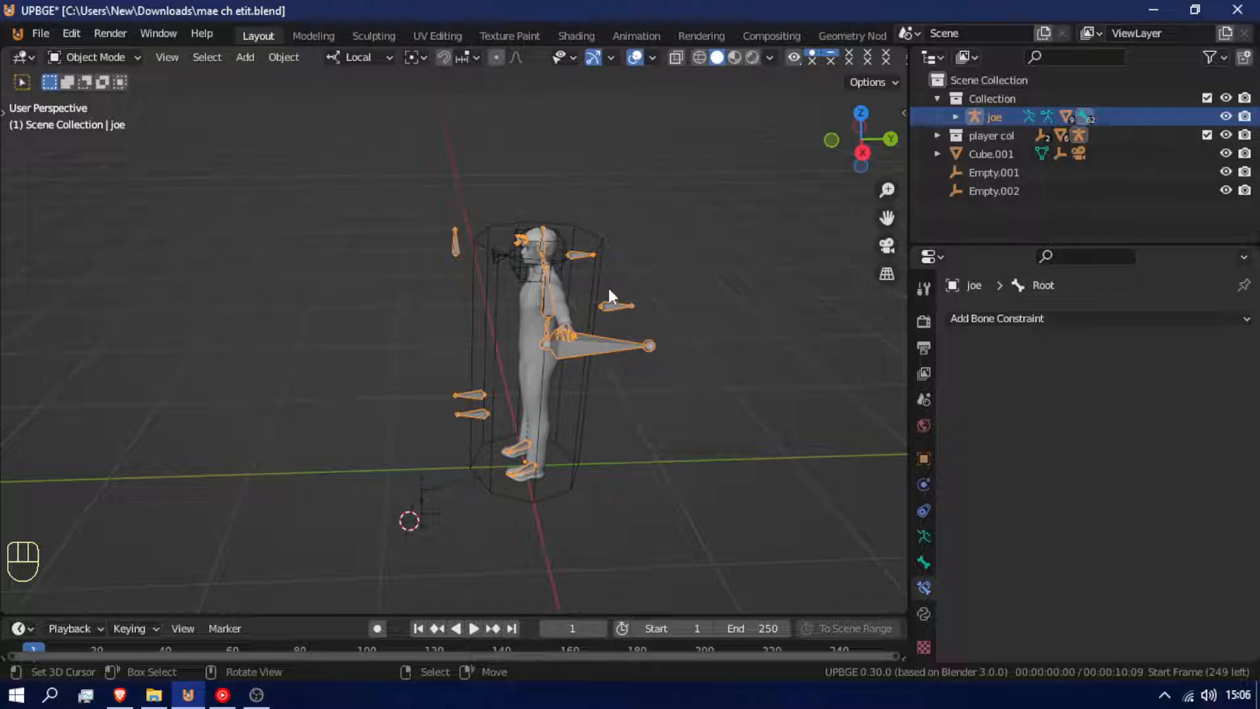
# Return the joe armature to Pose Mode with the Root bone selected and bring up the snapping options.
pyautogui.click(596, 340)
pyautogui.click(597, 340)
pyautogui.press('Tab')
pyautogui.hotkey('ctrl', 'Tab')
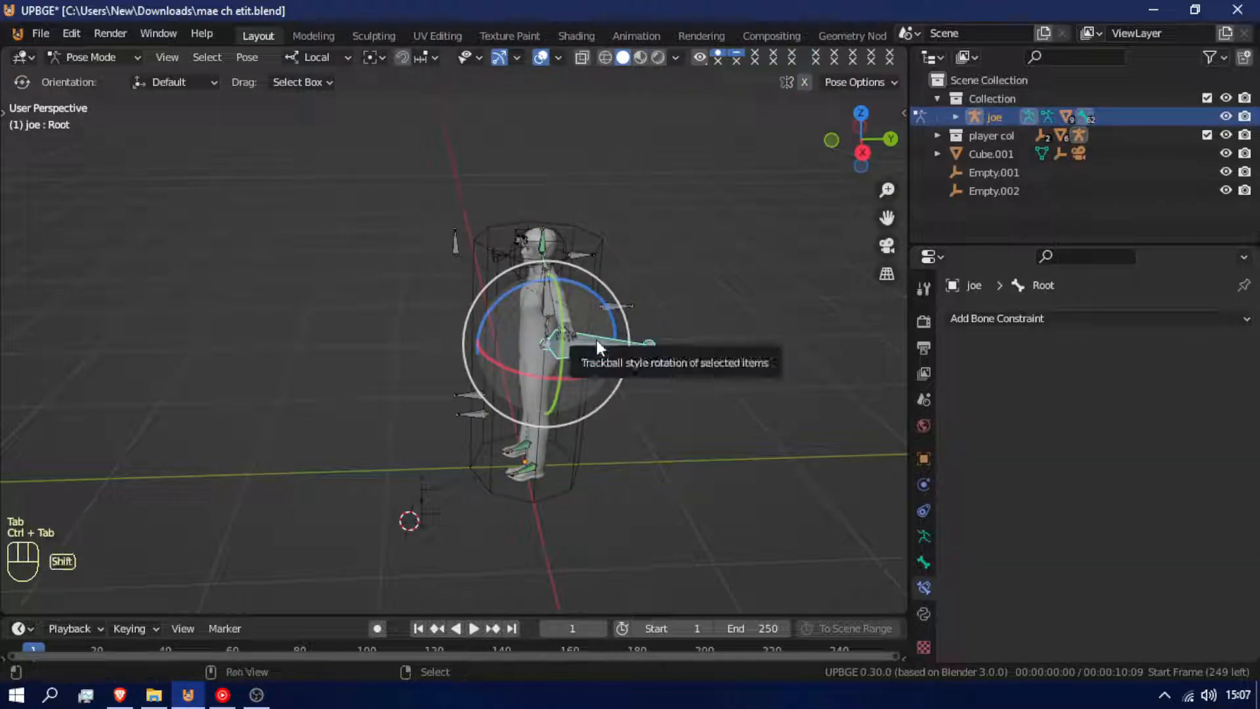
pyautogui.hotkey('shift', 's')
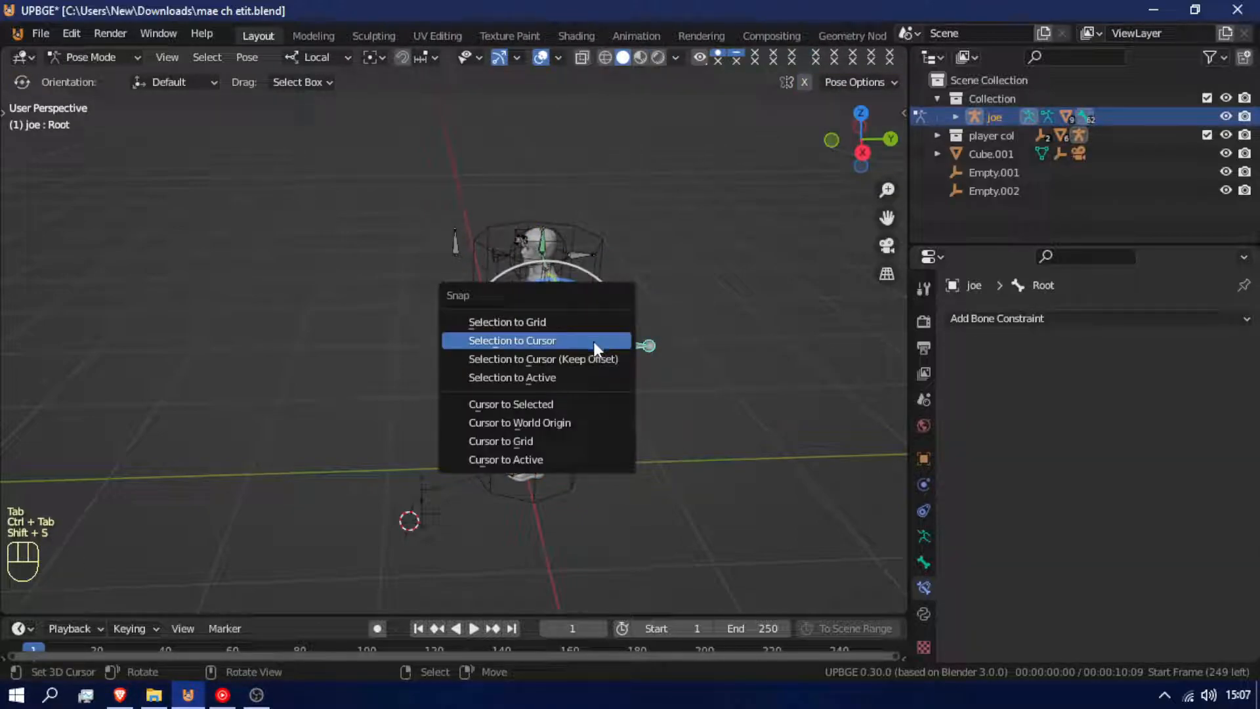
# Snap the 3D cursor to the selected Root bone and return the armature to Object Mode.
pyautogui.click(577, 403)
pyautogui.hotkey('ctrl', 'Tab')
pyautogui.press('Tab')
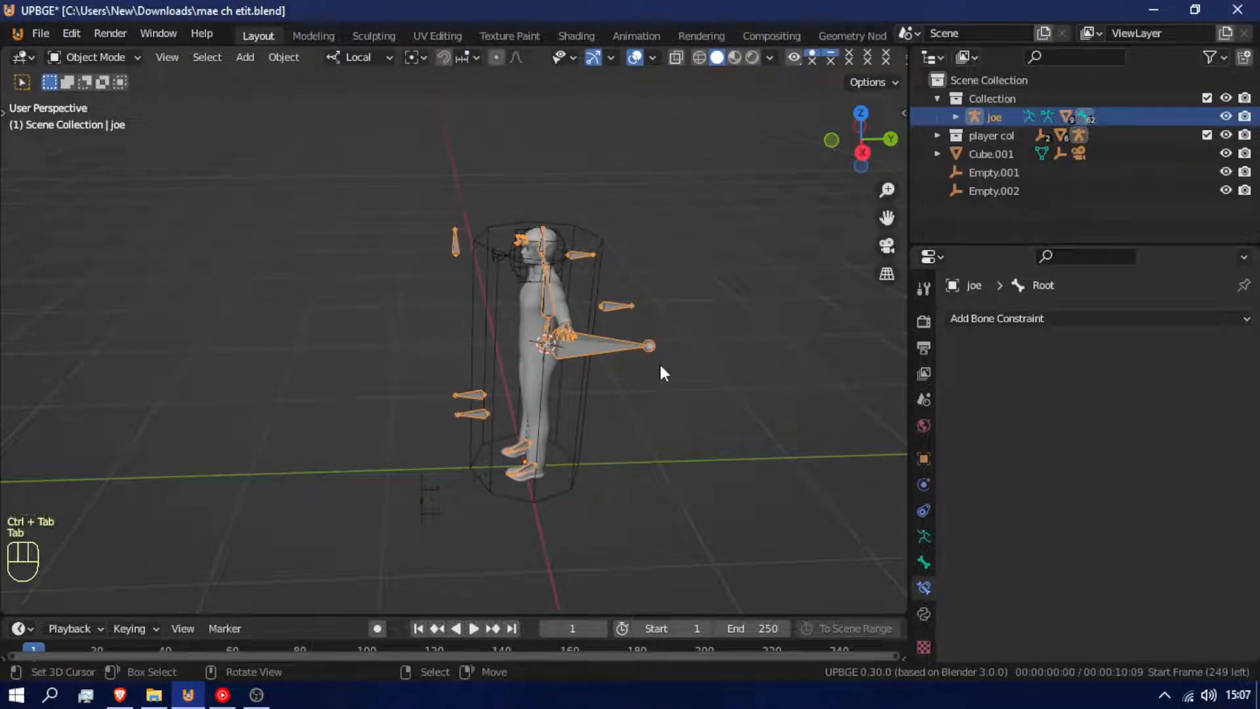
# Add a Plain Axes empty at the 3D cursor and move it along Y in front of the character, to about -0.82 m.
pyautogui.hotkey('shift', 'a')
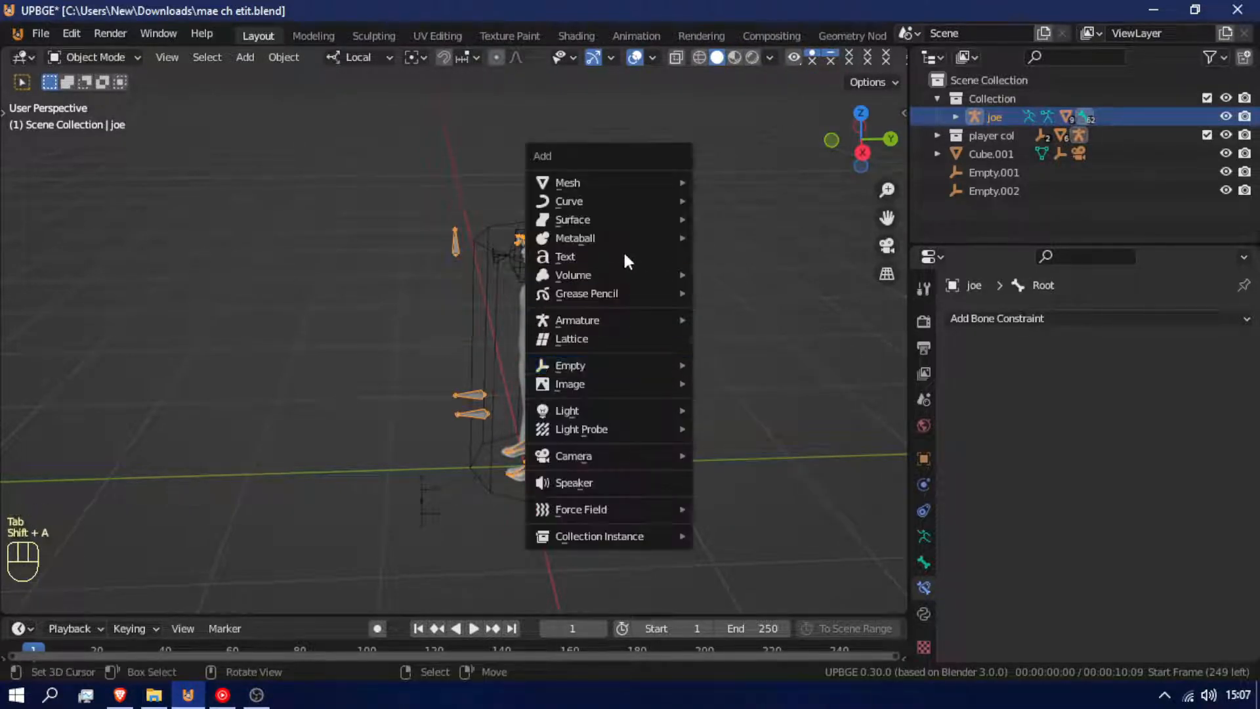
pyautogui.moveTo(625, 369)
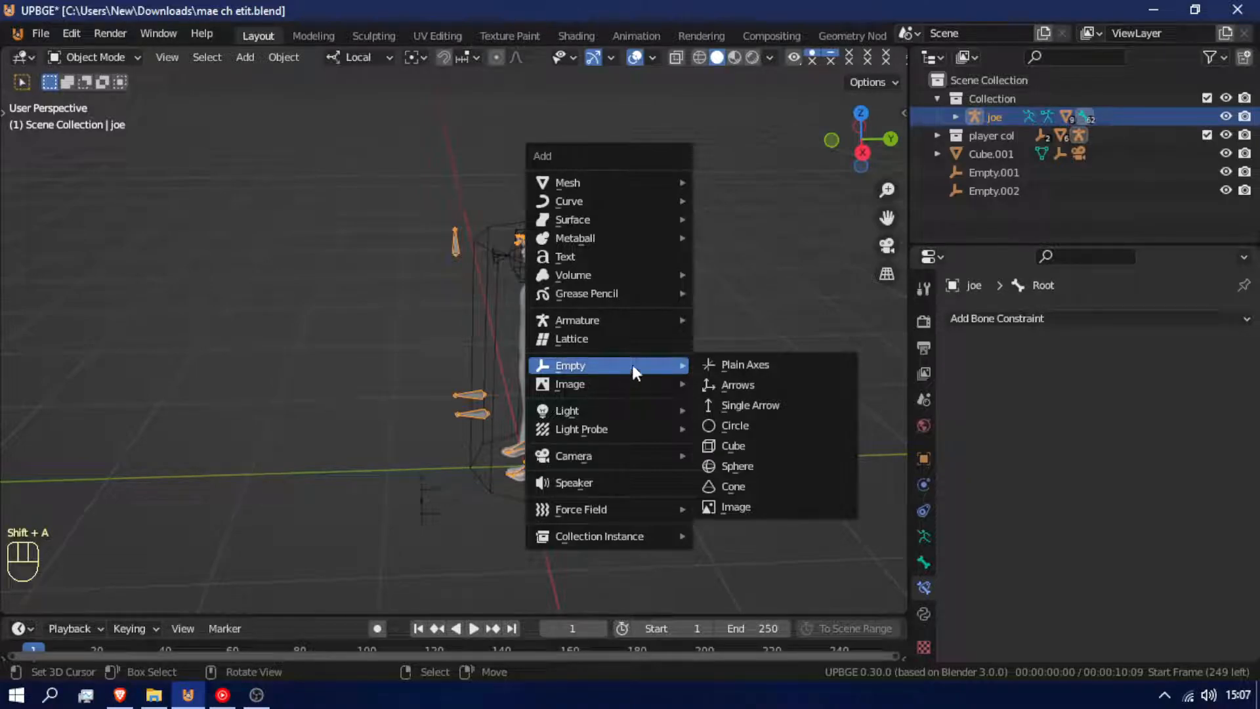
pyautogui.click(757, 365)
pyautogui.press('g')
pyautogui.press('y')
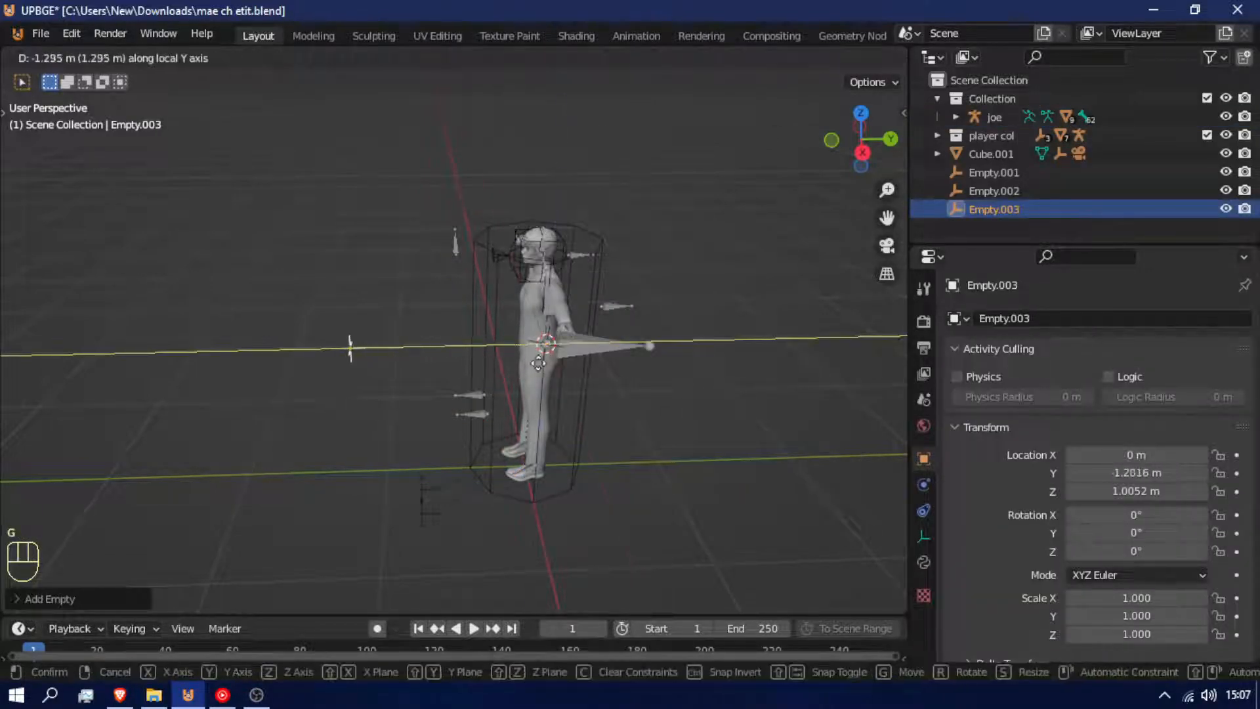
pyautogui.click(601, 372)
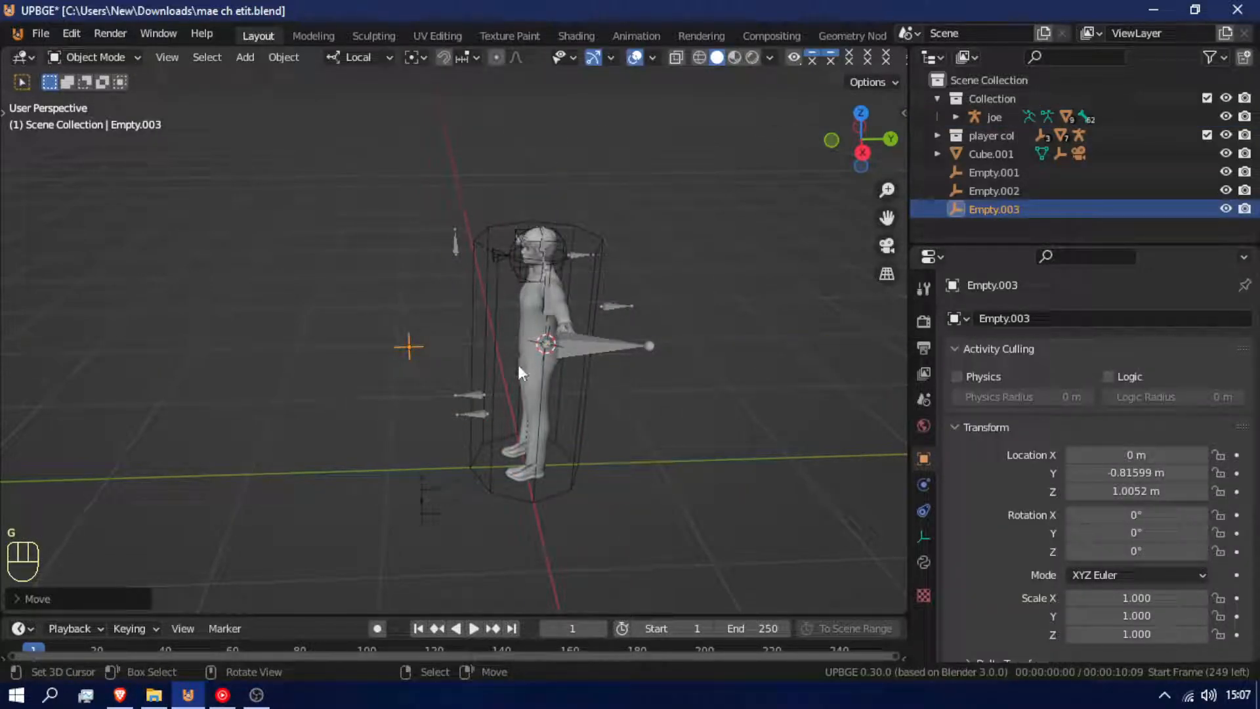
# Parent Empty.003 to the Cube collision body surrounding the character.
pyautogui.keyDown('shift'); pyautogui.click(475, 309); pyautogui.keyUp('shift')
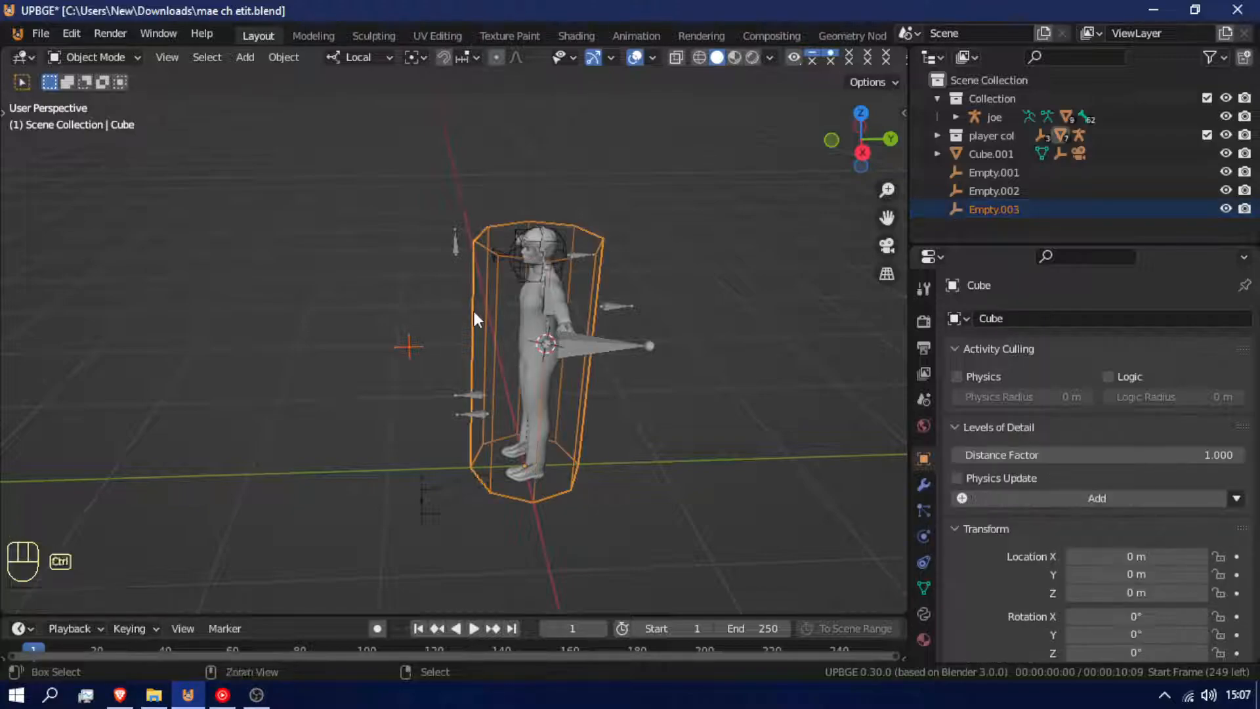
pyautogui.hotkey('ctrl', 'p')
pyautogui.click(474, 311)
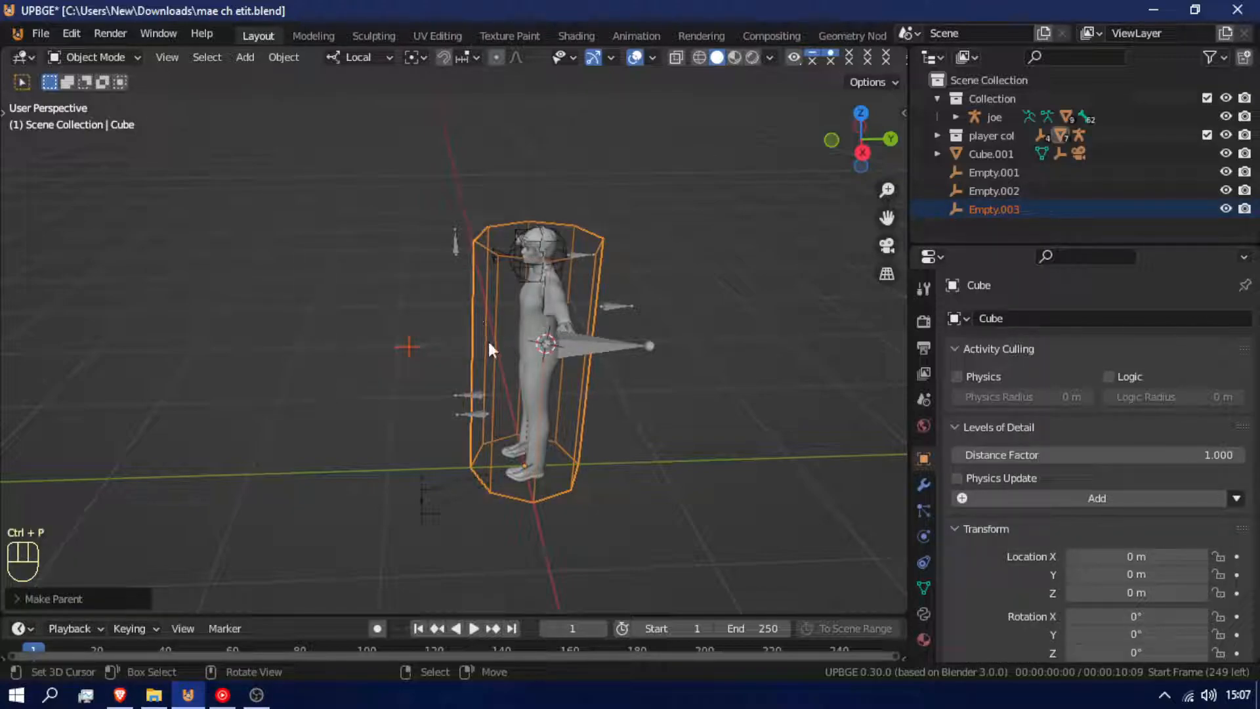
# Add a Damped Track constraint to the Root bone with Empty.003 as target and -Y as track axis.
pyautogui.click(604, 343)
pyautogui.hotkey('ctrl', 'Tab')
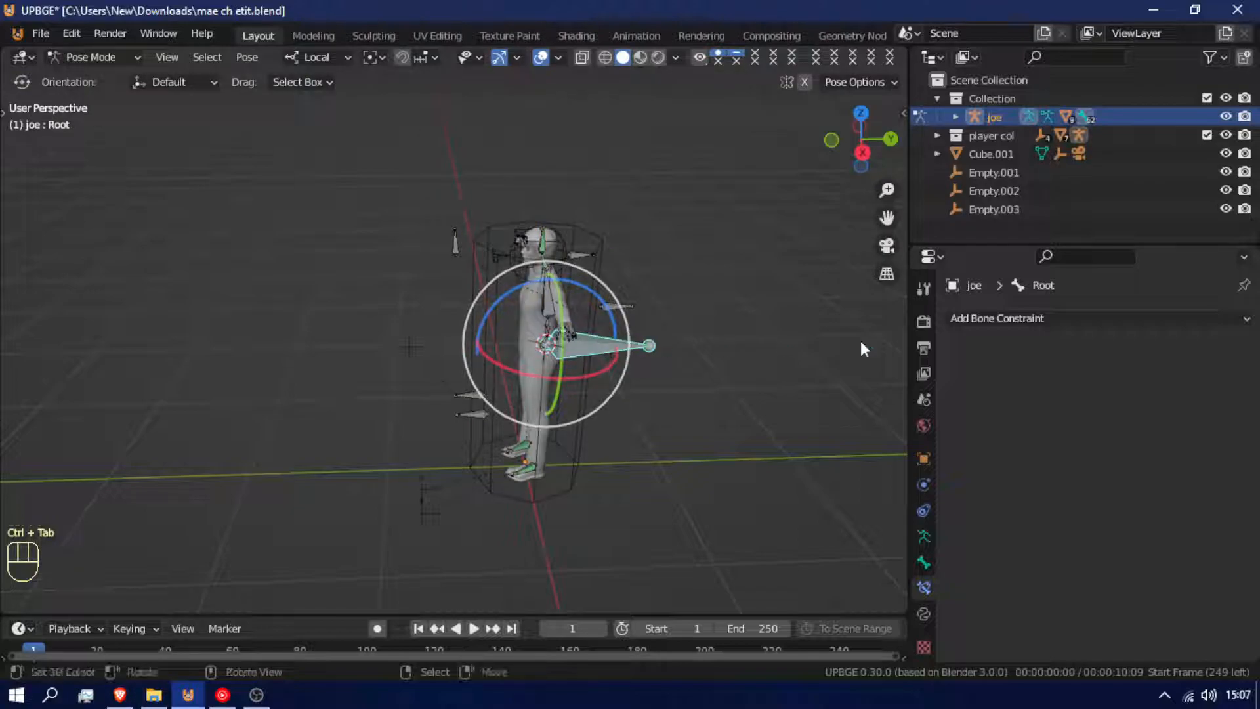
pyautogui.click(1099, 318)
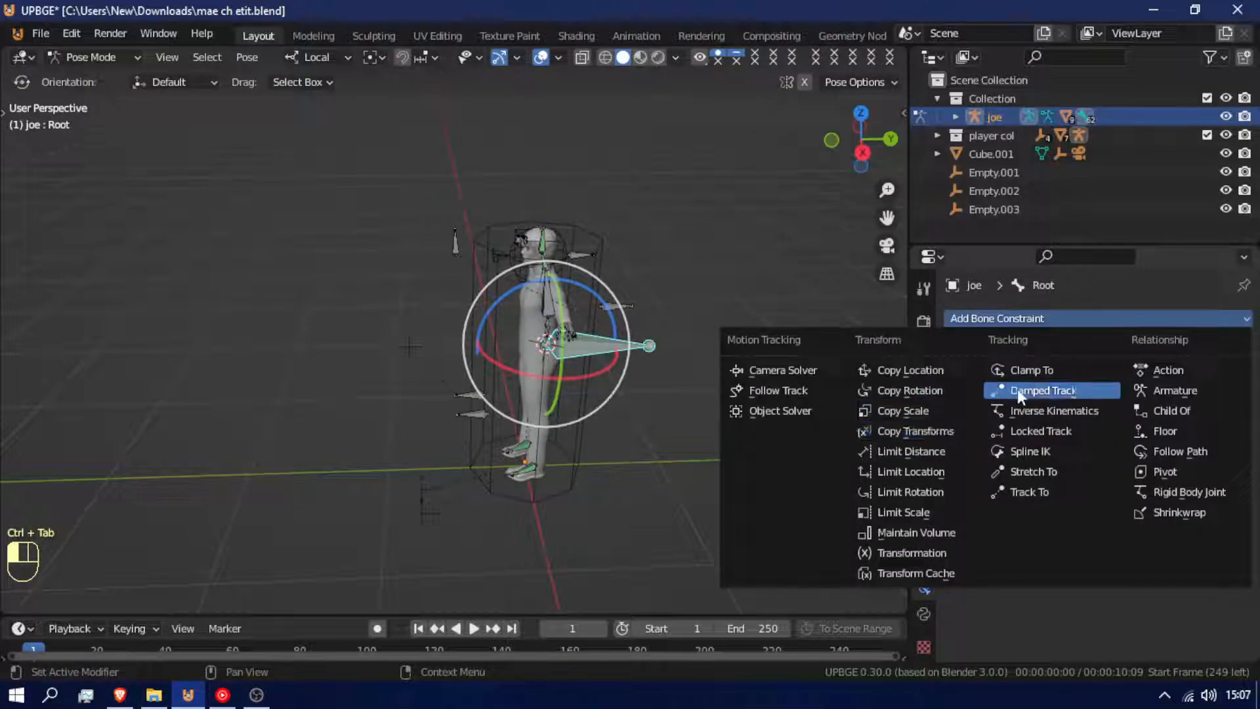
pyautogui.click(1040, 390)
pyautogui.click(1217, 376)
pyautogui.click(410, 346)
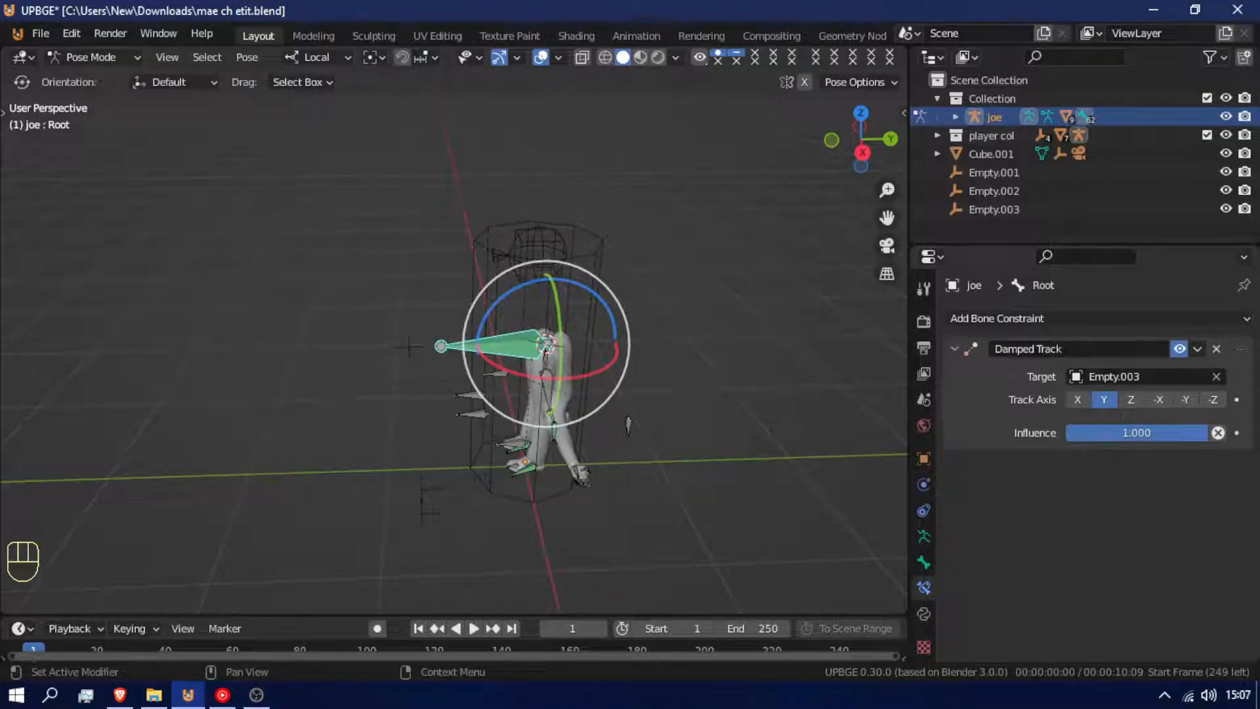
pyautogui.click(1139, 396)
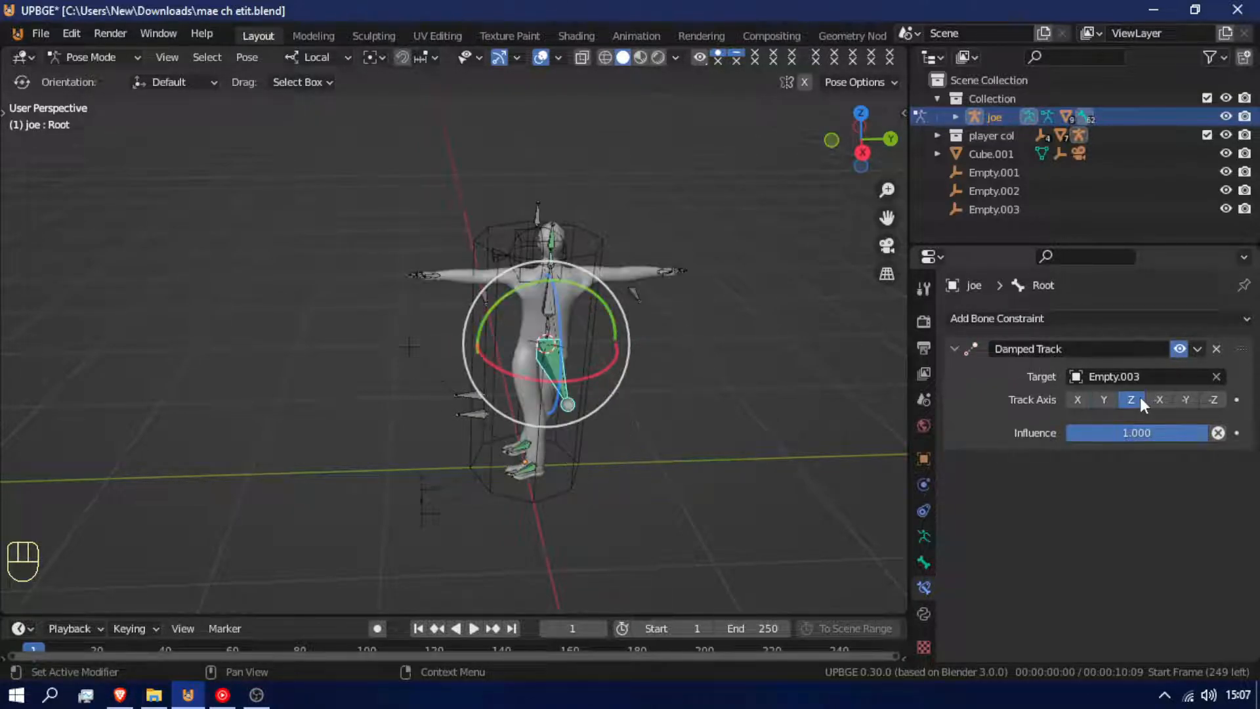
pyautogui.click(1214, 396)
pyautogui.click(1191, 401)
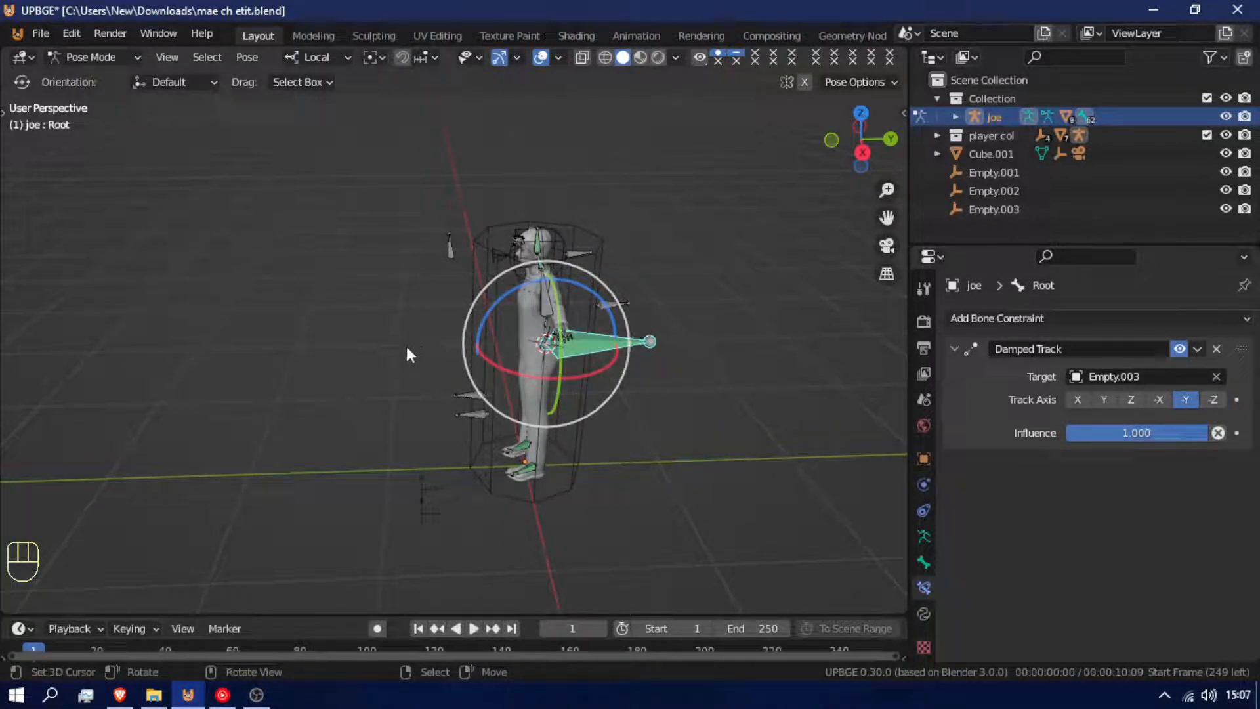
# Test the Root bone's tracking by trial rotating and moving Empty.003, cancelling each transform.
pyautogui.hotkey('ctrl', 'Tab')
pyautogui.click(409, 348)
pyautogui.press('r')
pyautogui.press('z')
pyautogui.rightClick(387, 351)
pyautogui.press('g')
pyautogui.rightClick(444, 298)
pyautogui.moveTo(444, 305); pyautogui.dragTo(454, 342, button='middle')
pyautogui.press('g')
pyautogui.press('y')
pyautogui.press('x')
pyautogui.rightClick(470, 374)
# Test how the character follows trial rotations of the Cube body about its local Z axis, cancelling them.
pyautogui.click(419, 307)
pyautogui.press('g')
pyautogui.press('r')
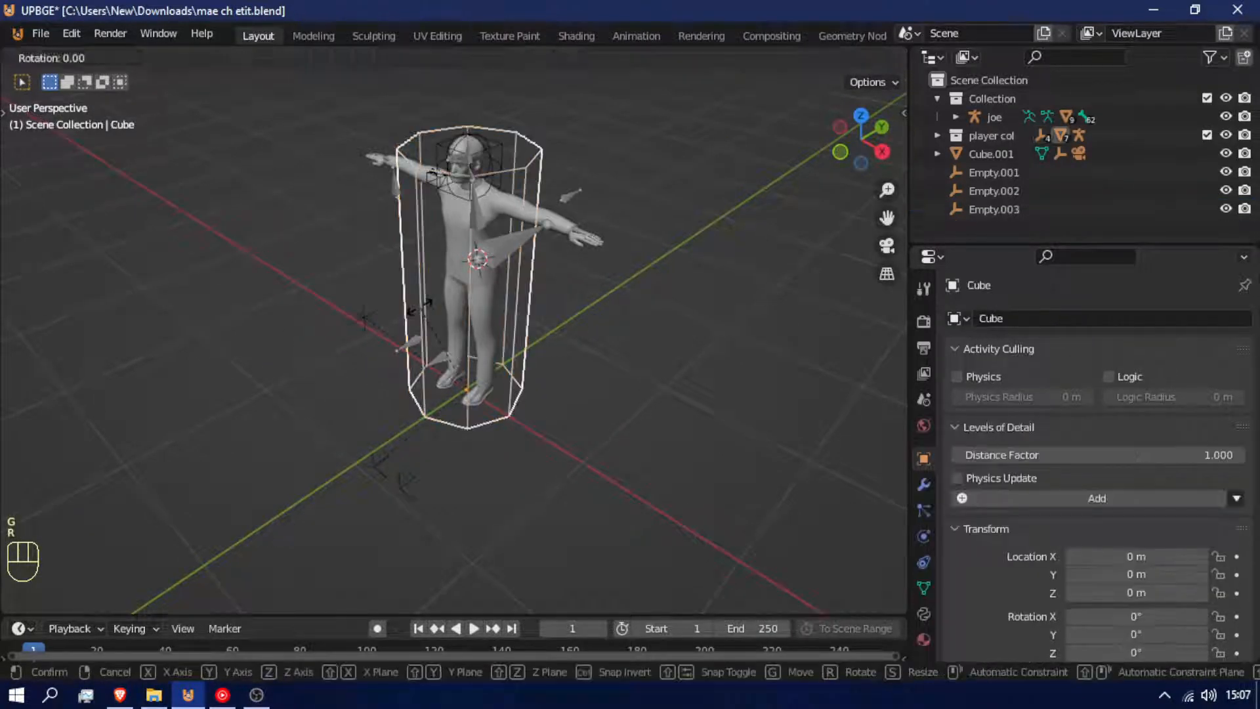
pyautogui.press('z')
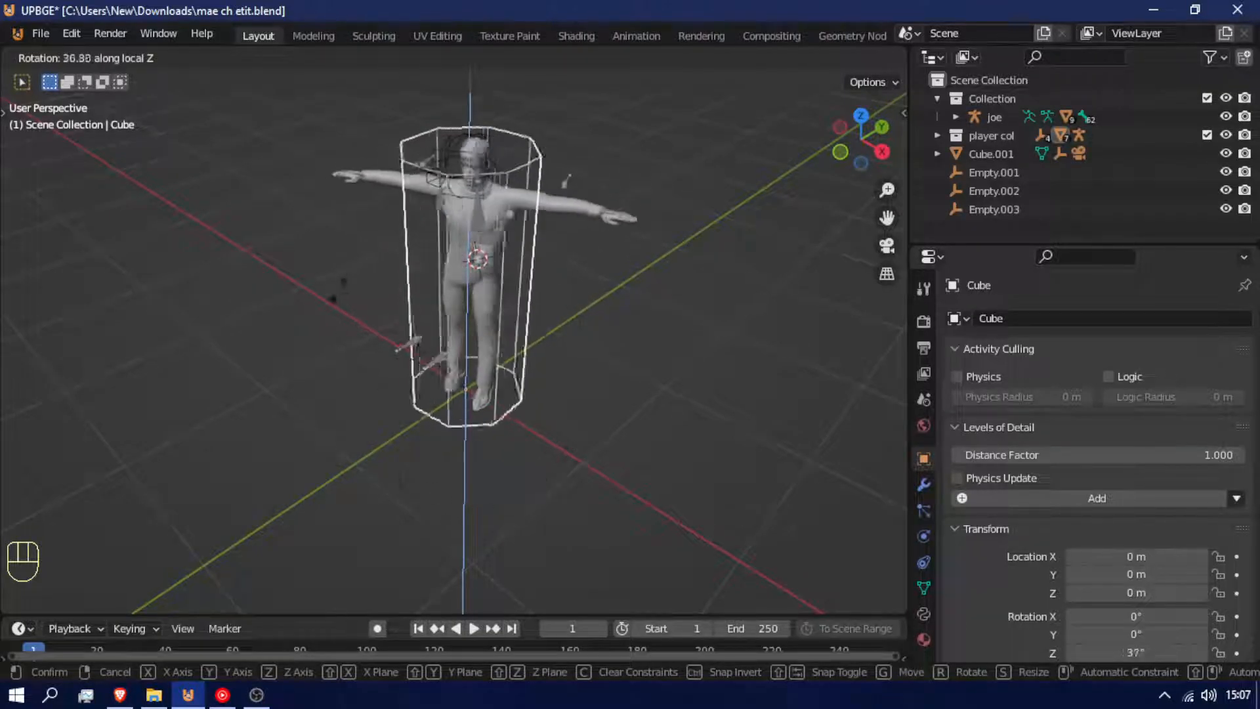
pyautogui.click(355, 339)
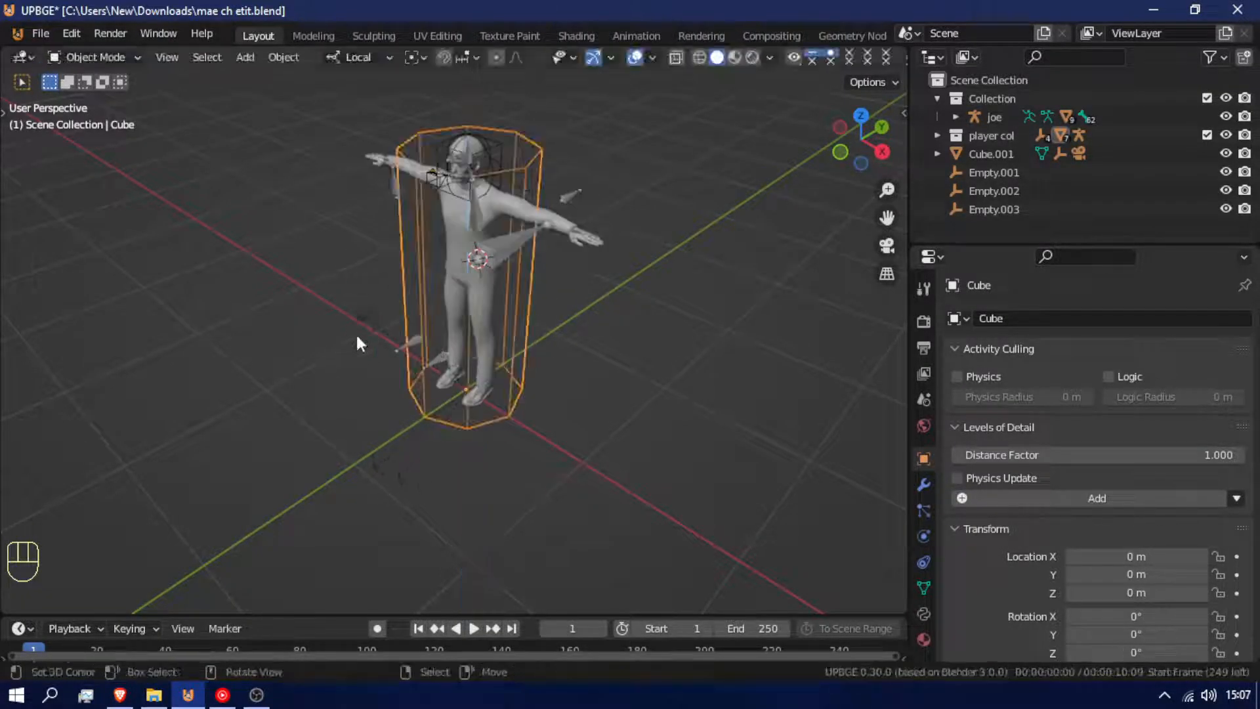
pyautogui.press('r')
pyautogui.press('z')
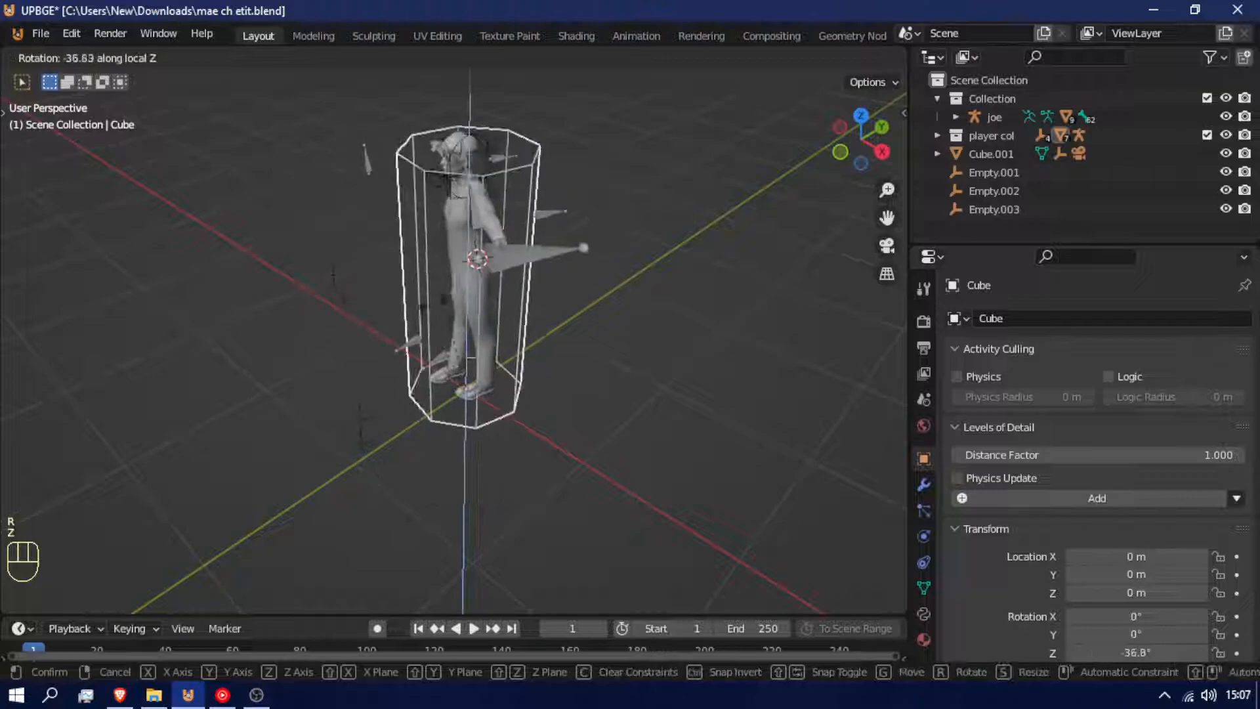
pyautogui.rightClick(420, 306)
# Parent the bones thigh_l.001 and thigh_r.001 to the Root bone in the armature's Edit Mode.
pyautogui.click(417, 343)
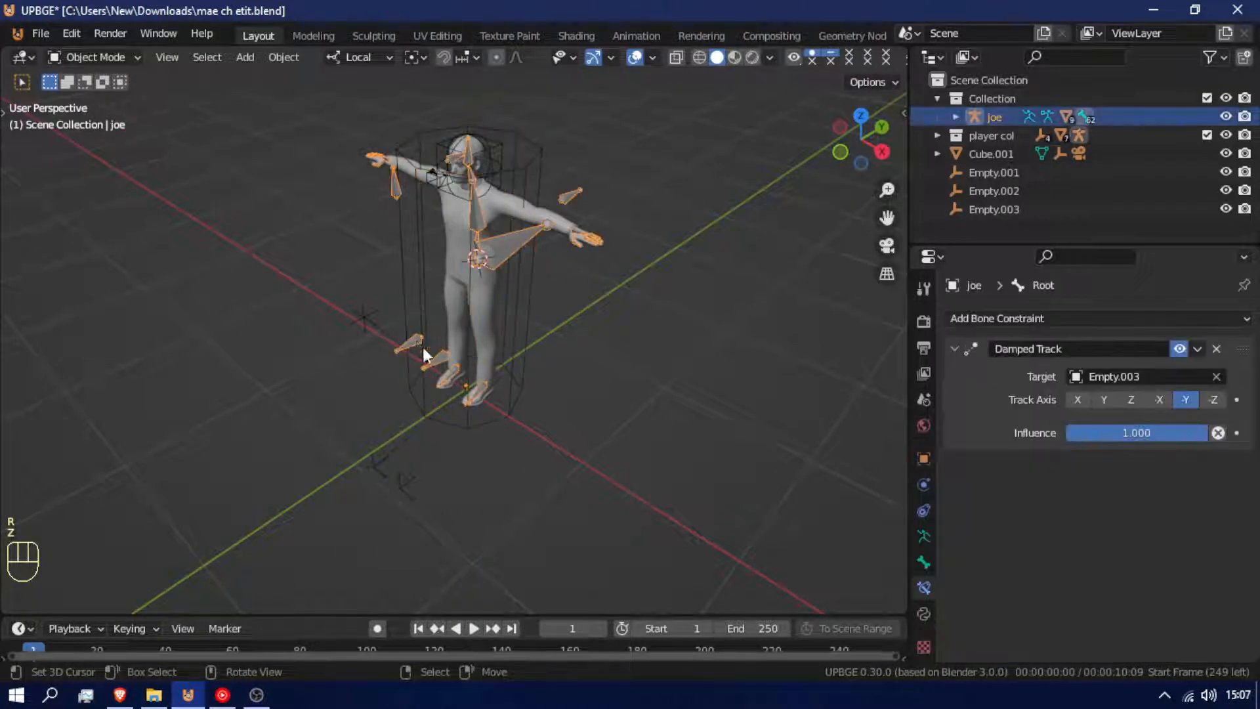
pyautogui.hotkey('ctrl', 'Tab')
pyautogui.click(435, 355)
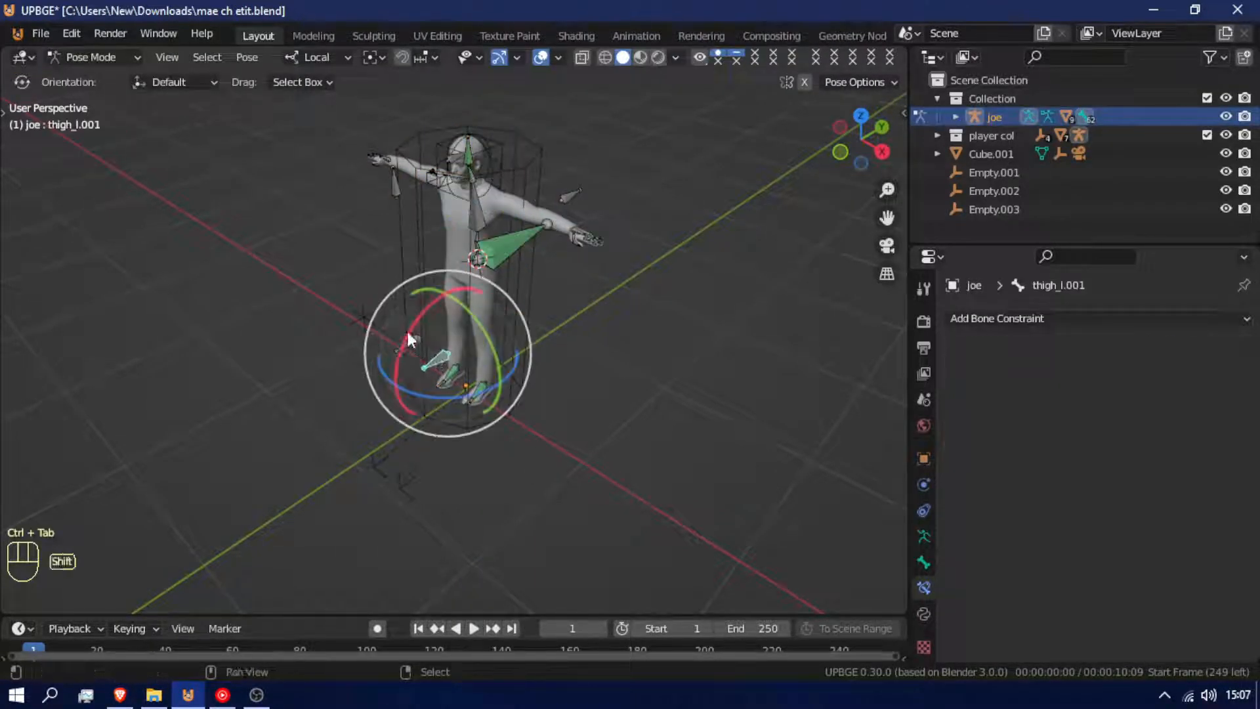
pyautogui.hotkey('shift', 'f')
pyautogui.click(454, 341)
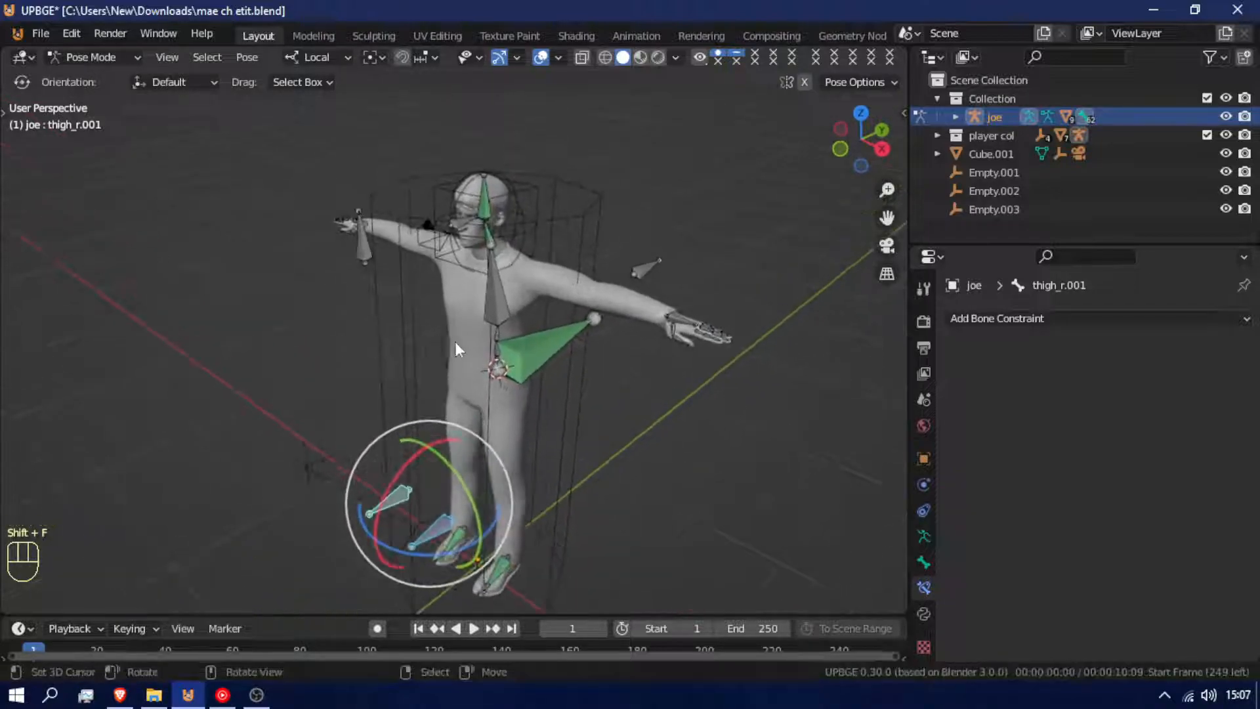
pyautogui.keyDown('shift'); pyautogui.click(538, 352); pyautogui.keyUp('shift')
pyautogui.press('Tab')
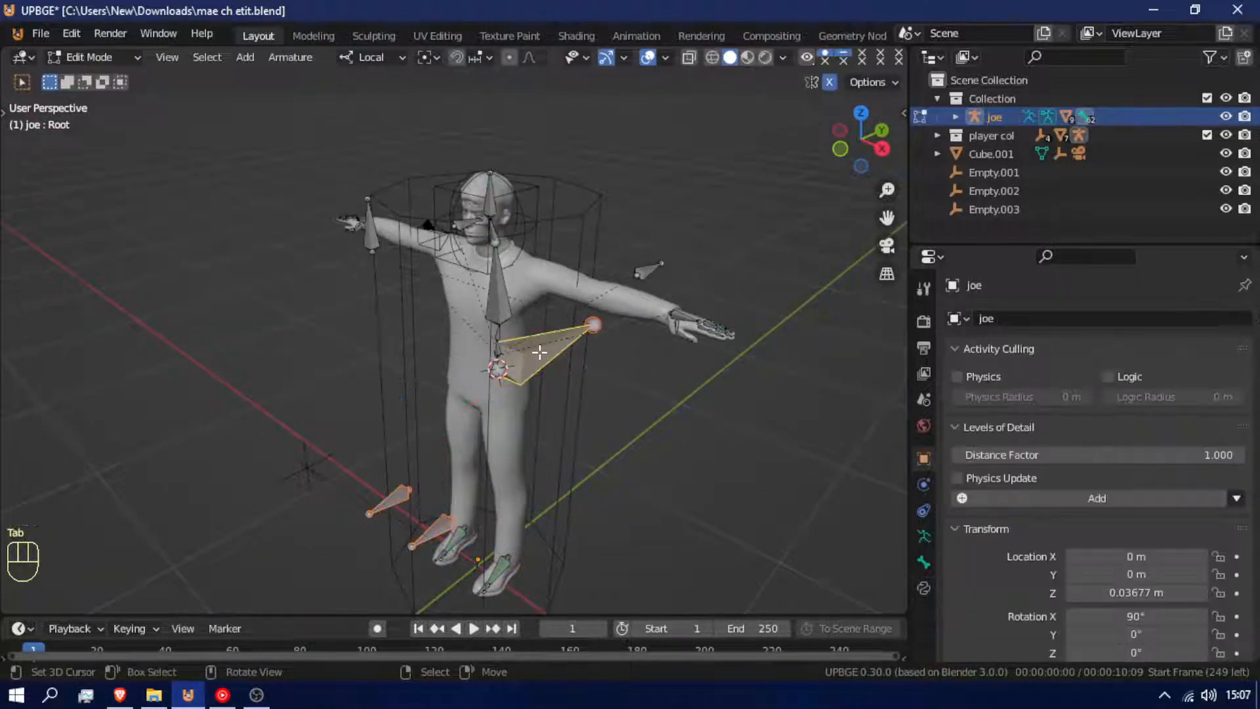
pyautogui.hotkey('ctrl', 'p')
pyautogui.click(539, 352)
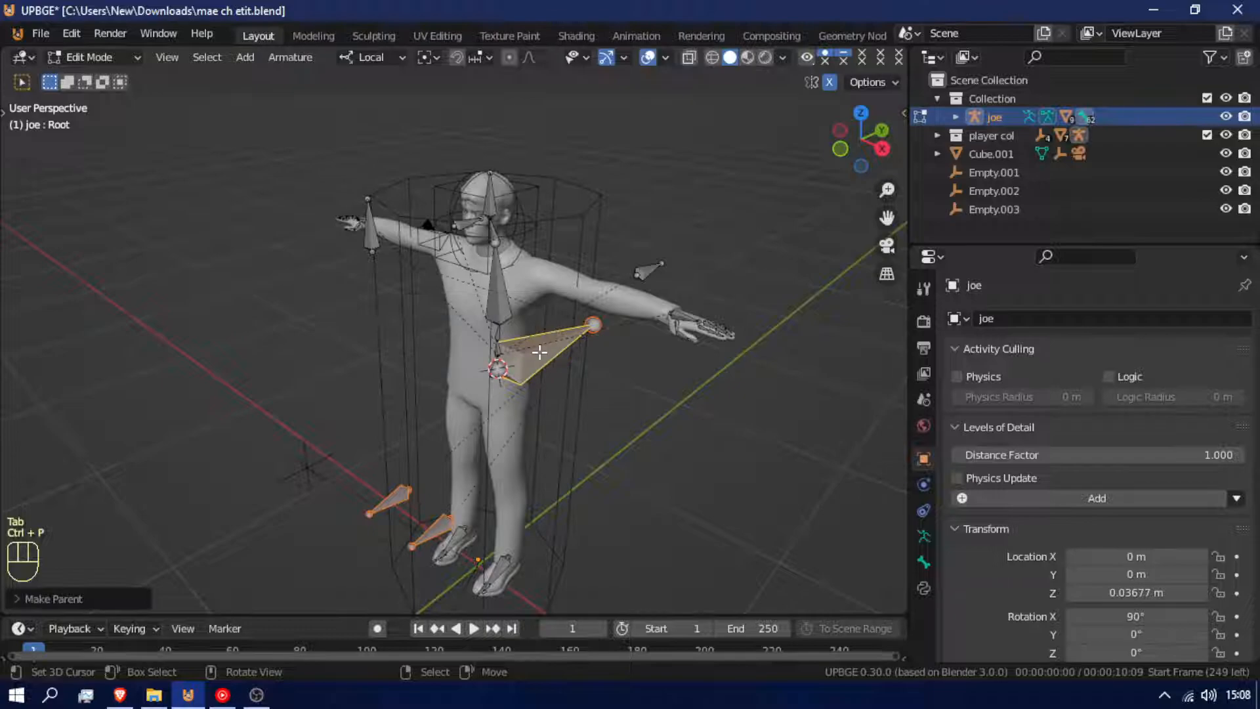
# Rotate the Cube body about -47.4° around its local Z axis in Object Mode.
pyautogui.hotkey('ctrl', 'Tab')
pyautogui.scroll(-5, 518, 551)
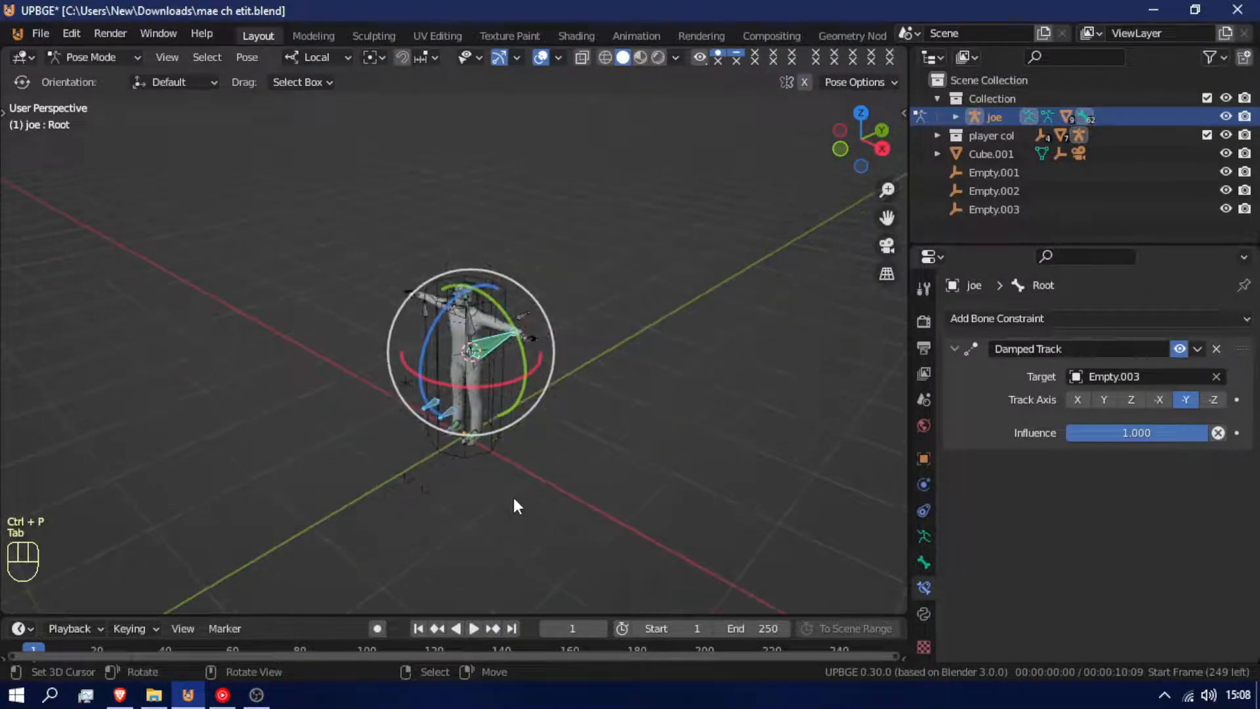
pyautogui.hotkey('ctrl', 'Tab')
pyautogui.click(496, 452)
pyautogui.press('r')
pyautogui.press('z')
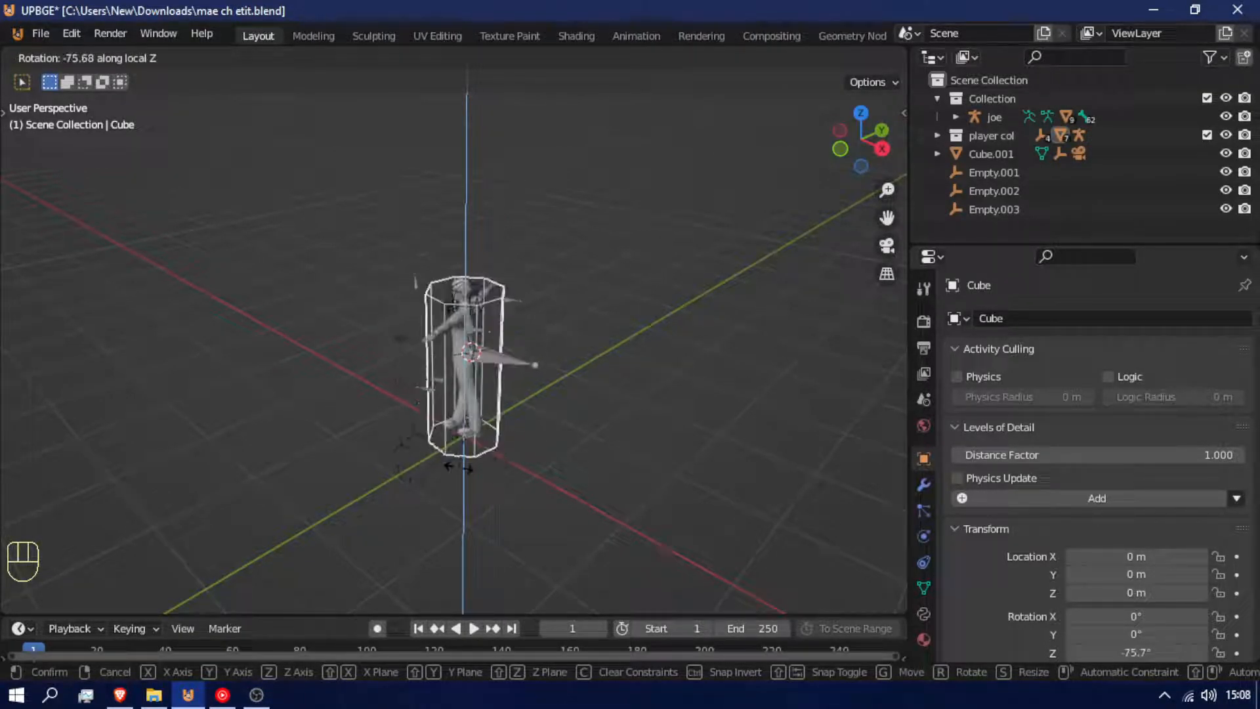
pyautogui.click(478, 476)
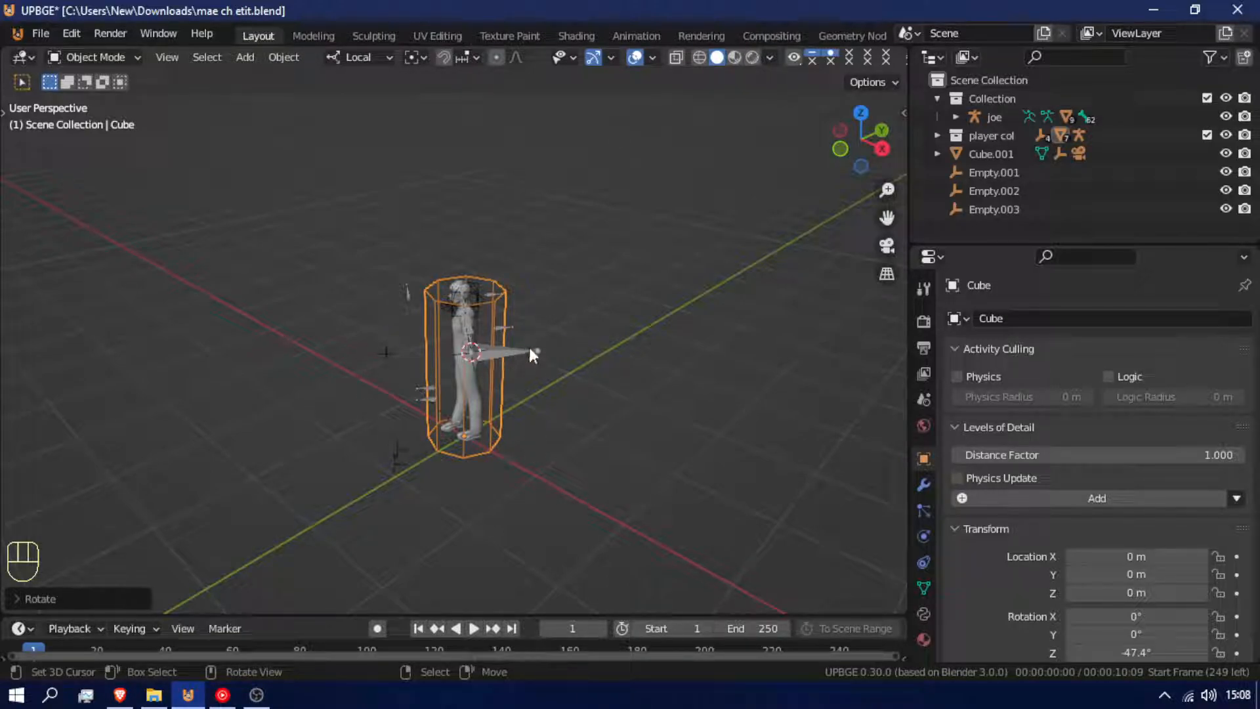
# Try a further rotation of the Cube body around local Z and cancel it, ending closer to the character.
pyautogui.press('r')
pyautogui.press('z')
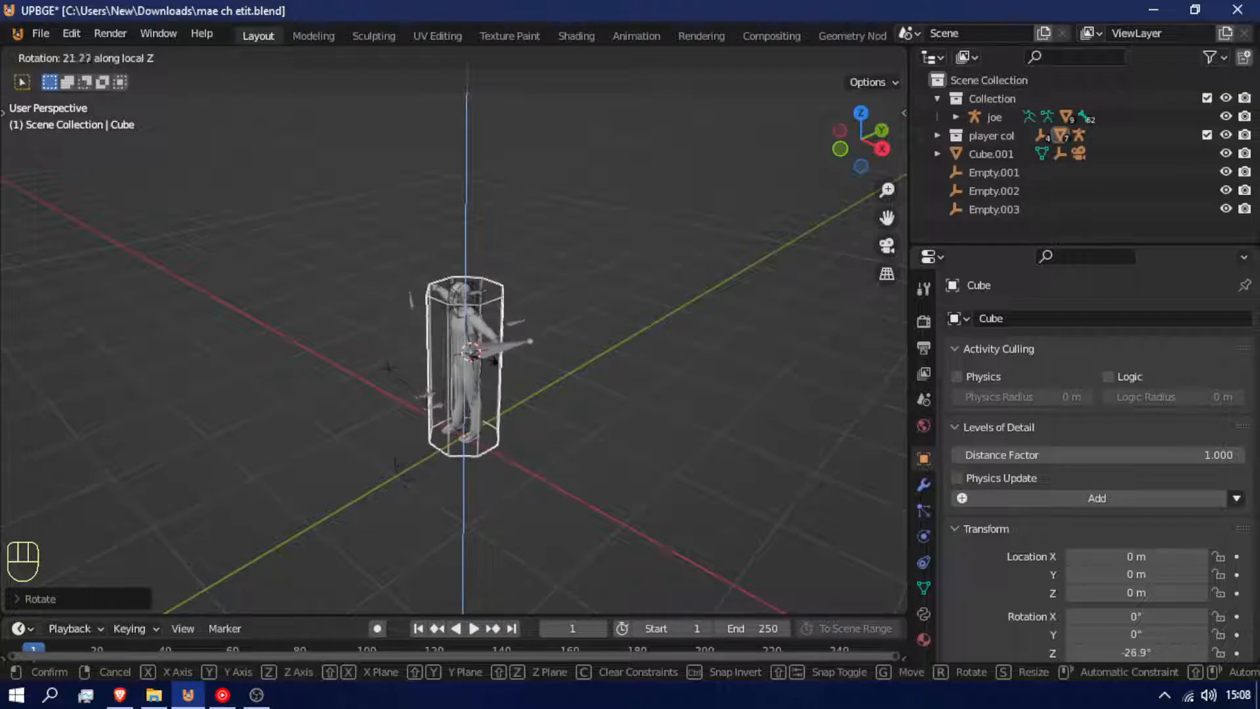
pyautogui.click(428, 362)
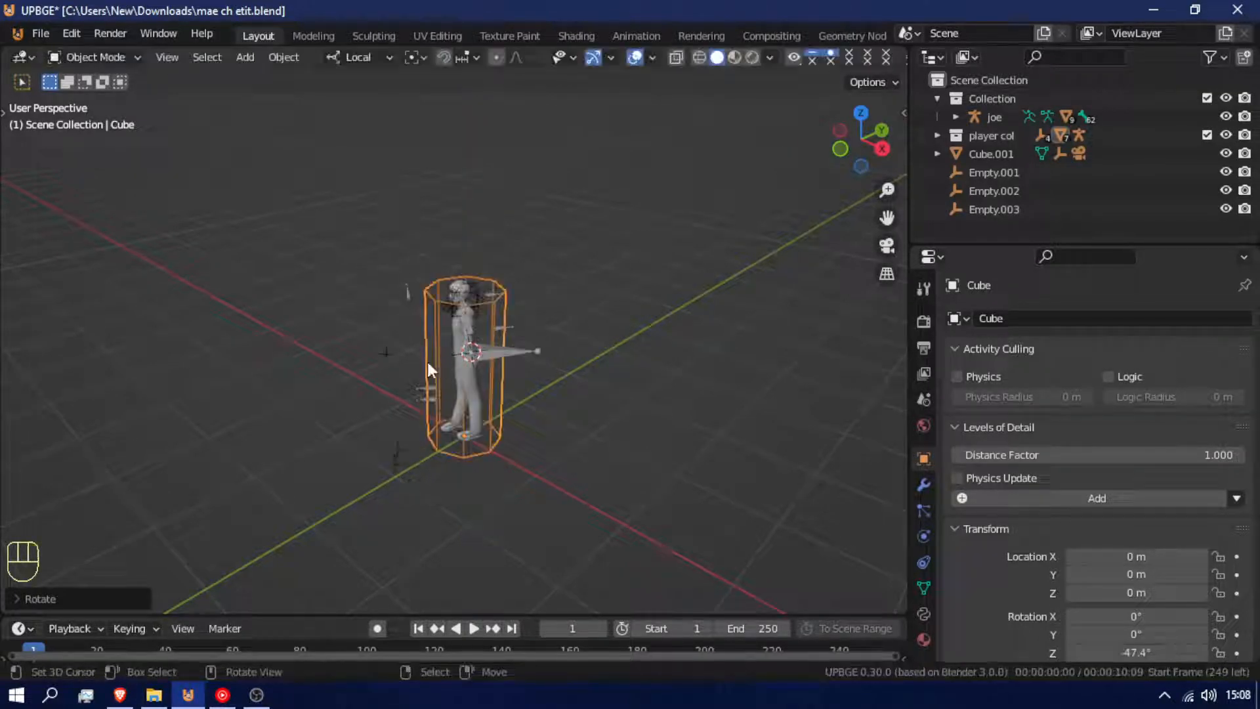
pyautogui.scroll(7, 429, 360)
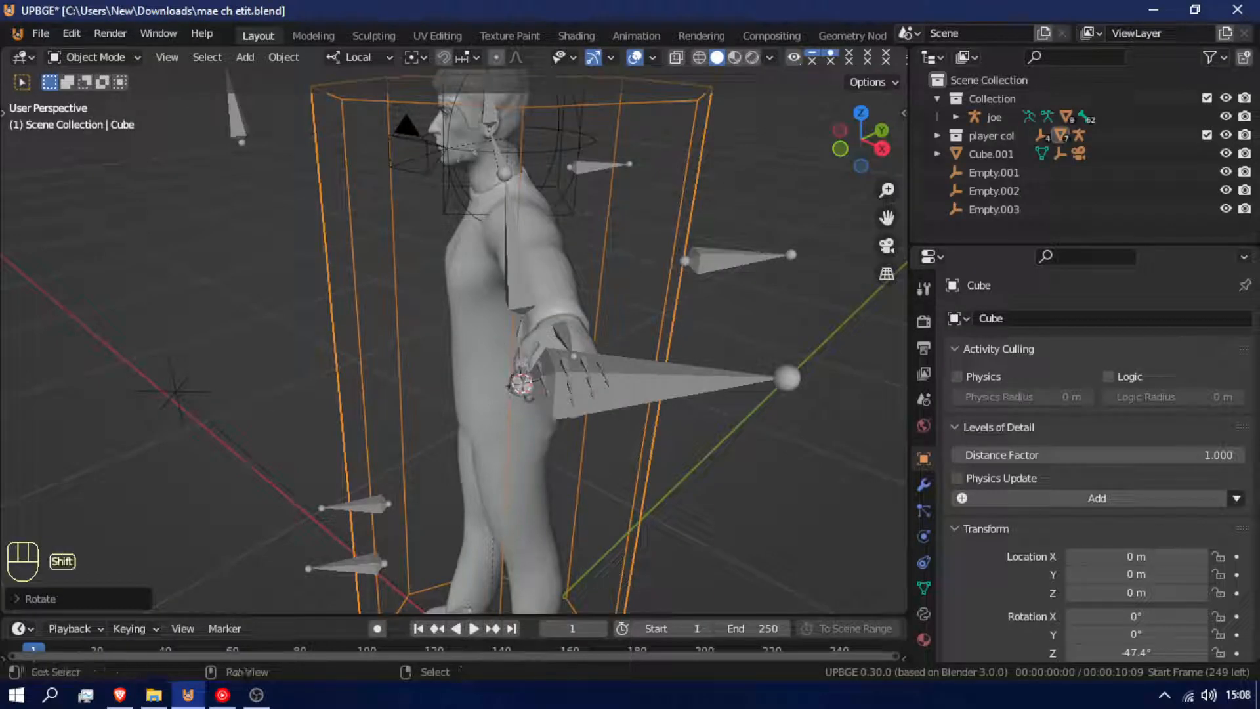
pyautogui.hotkey('shift', 'f')
pyautogui.press('a')
pyautogui.click(443, 339)
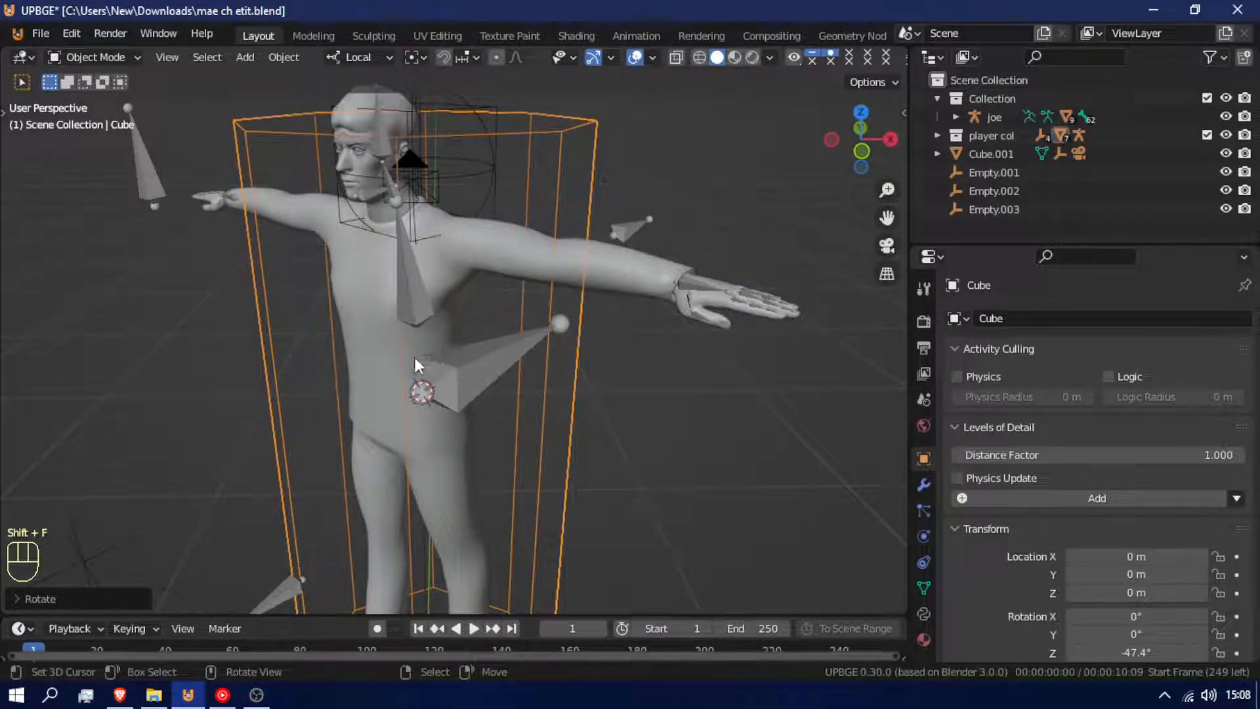
# Try rotating the armature around Z and its spine_01 bone in Pose Mode, cancelling the rotations.
pyautogui.click(415, 357)
pyautogui.press('r')
pyautogui.press('z')
pyautogui.click(414, 358)
pyautogui.hotkey('ctrl', 'Tab')
pyautogui.click(417, 360)
pyautogui.press('r')
pyautogui.press('z')
pyautogui.press('z')
pyautogui.press('z')
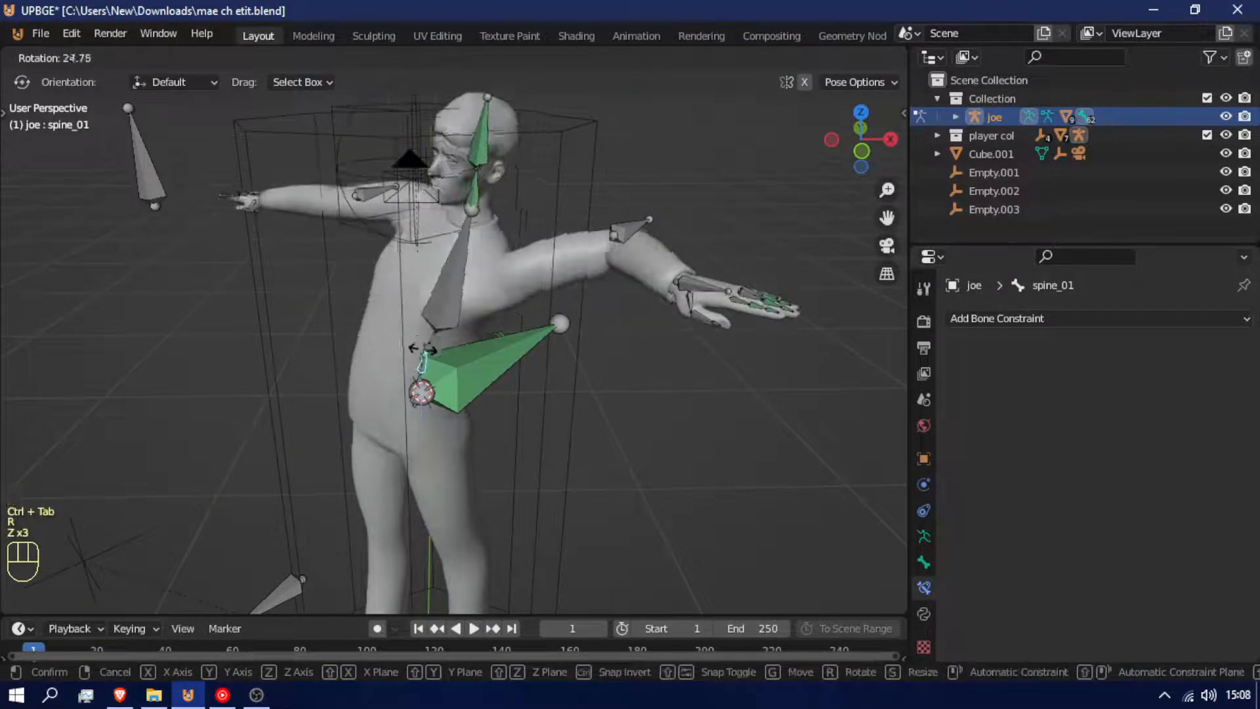
pyautogui.rightClick(423, 348)
# Try rotating the pelvis bone around the global Z axis twice, cancelling each rotation.
pyautogui.click(420, 398)
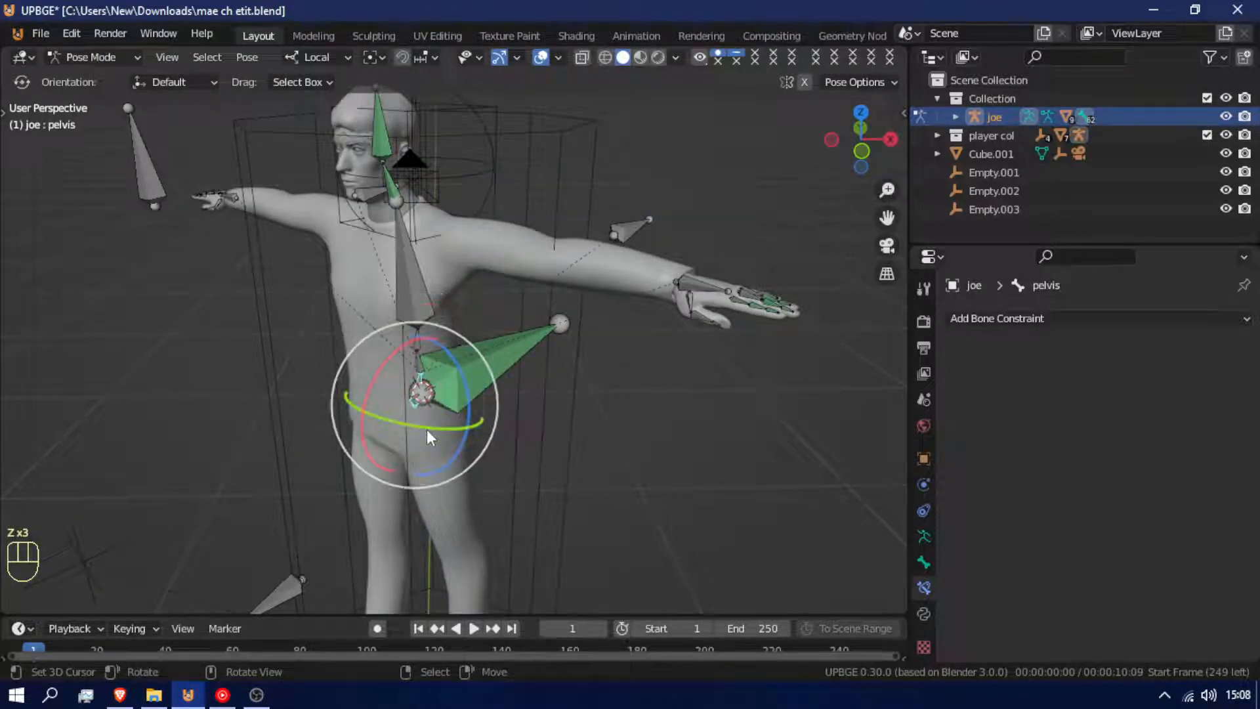
pyautogui.press('r')
pyautogui.press('z')
pyautogui.press('z')
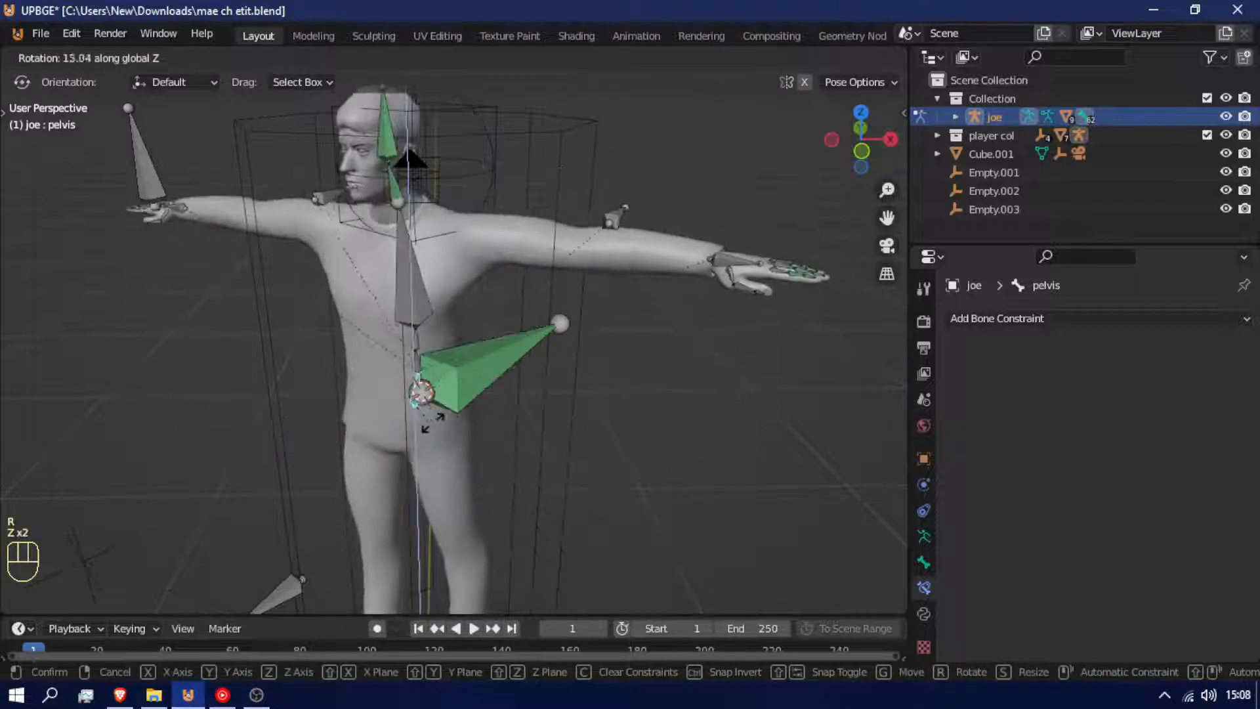
pyautogui.rightClick(431, 425)
pyautogui.scroll(-7, 435, 430)
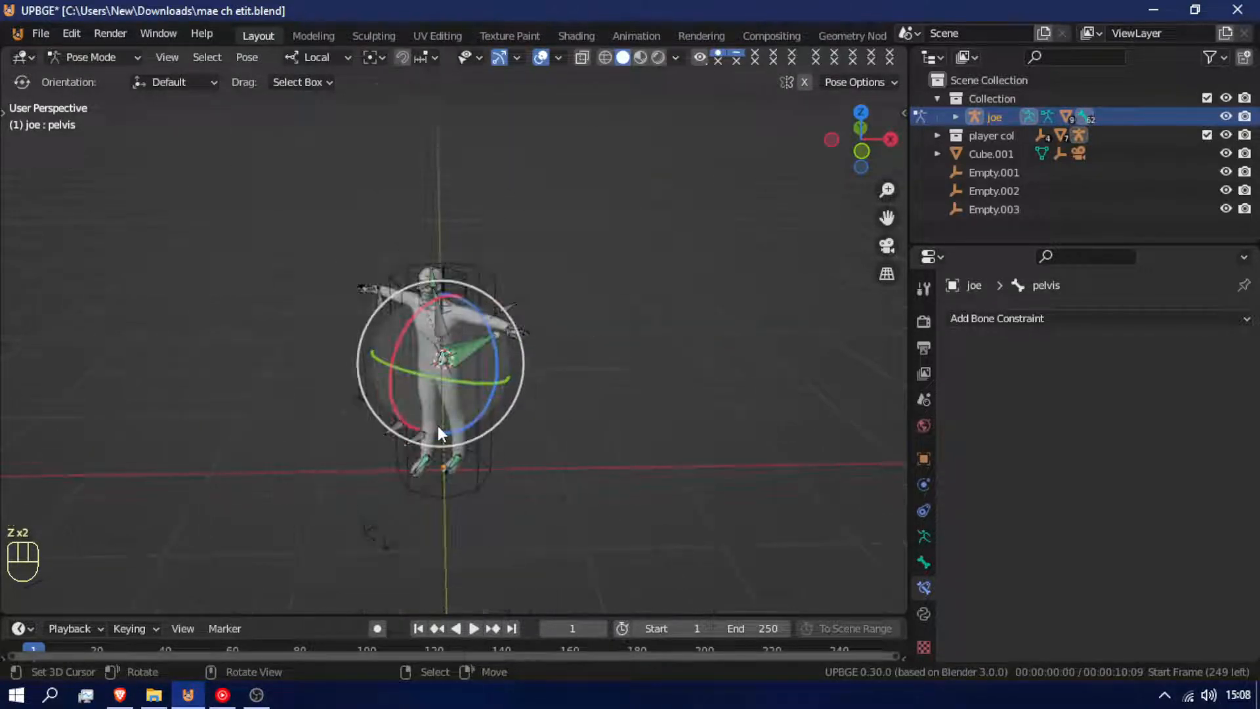
pyautogui.press('r')
pyautogui.press('z')
pyautogui.press('z')
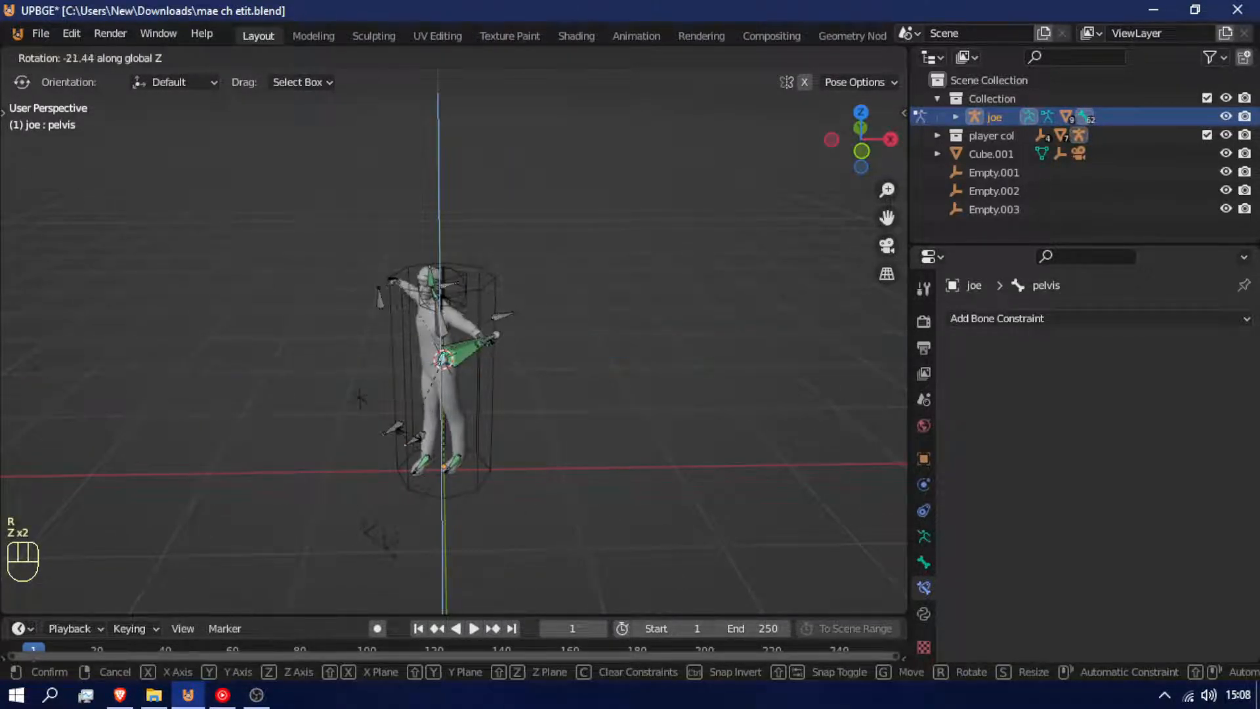
pyautogui.rightClick(435, 416)
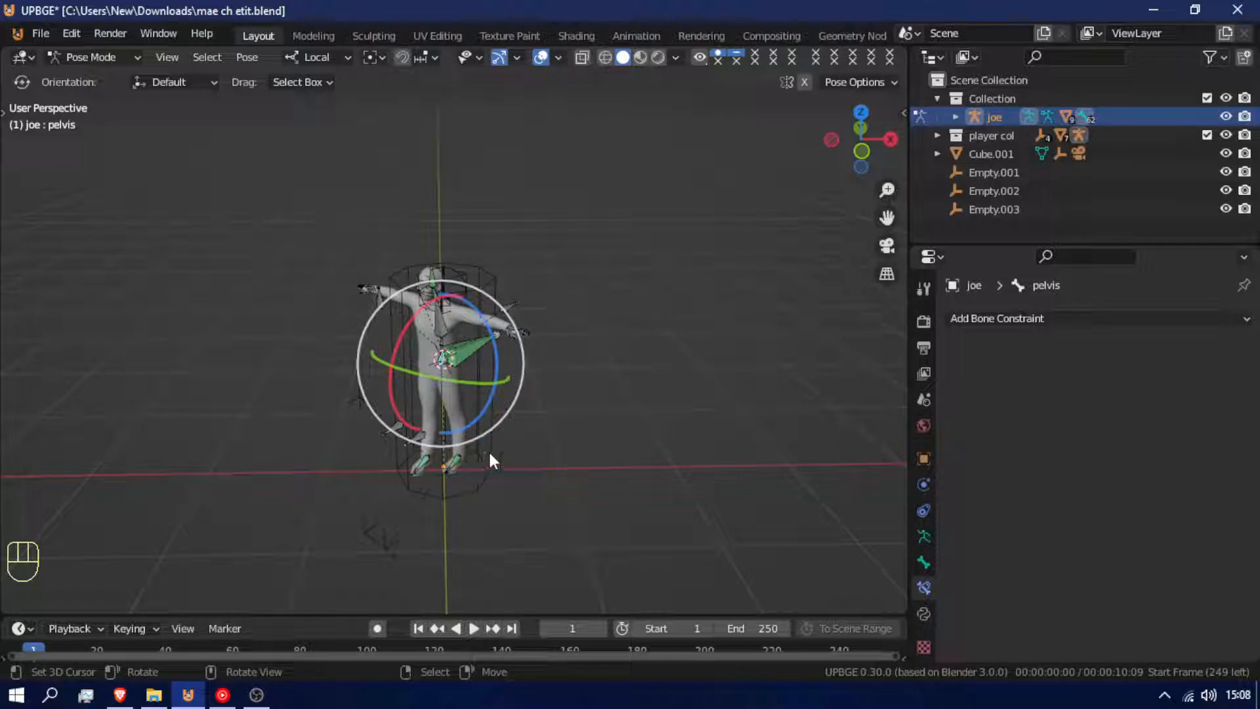
# Select all bones of the armature and clear their pose location and rotation.
pyautogui.press('a')
pyautogui.press('a')
pyautogui.hotkey('alt', 'g')
pyautogui.hotkey('alt', 'r')
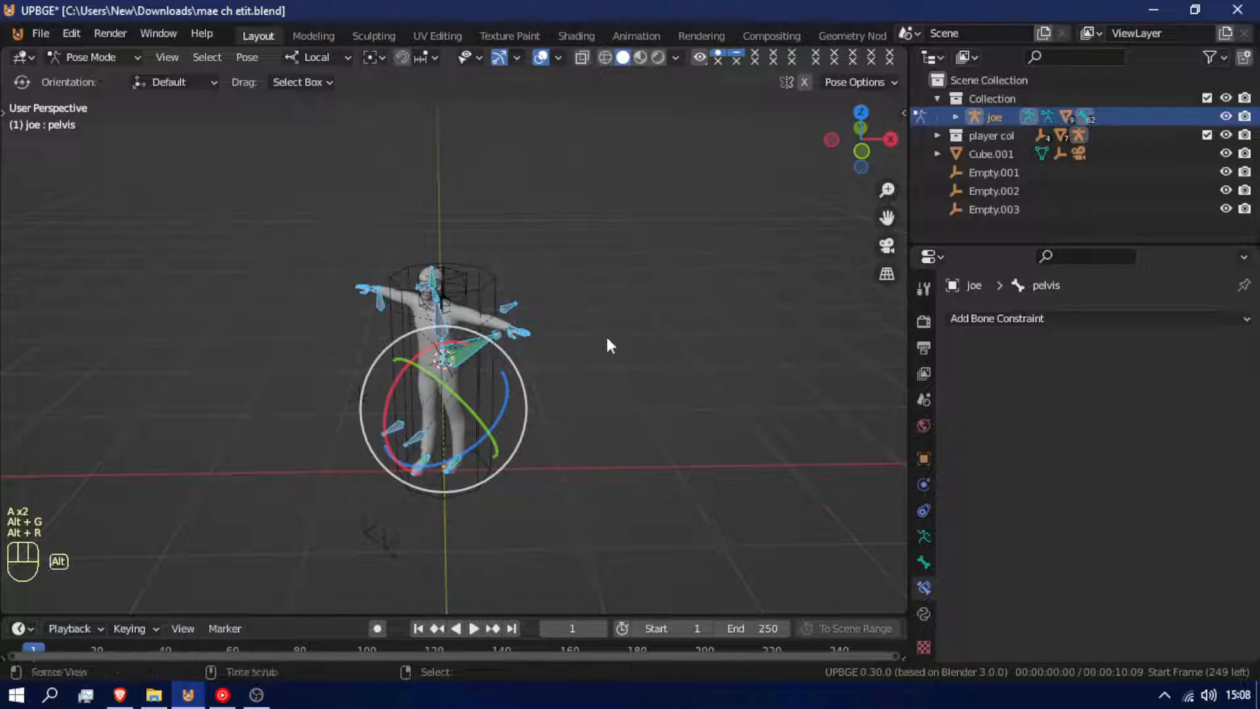
# Switch to Object Mode and clear the rotation of the Cube collision body.
pyautogui.press('Tab')
pyautogui.press('Tab')
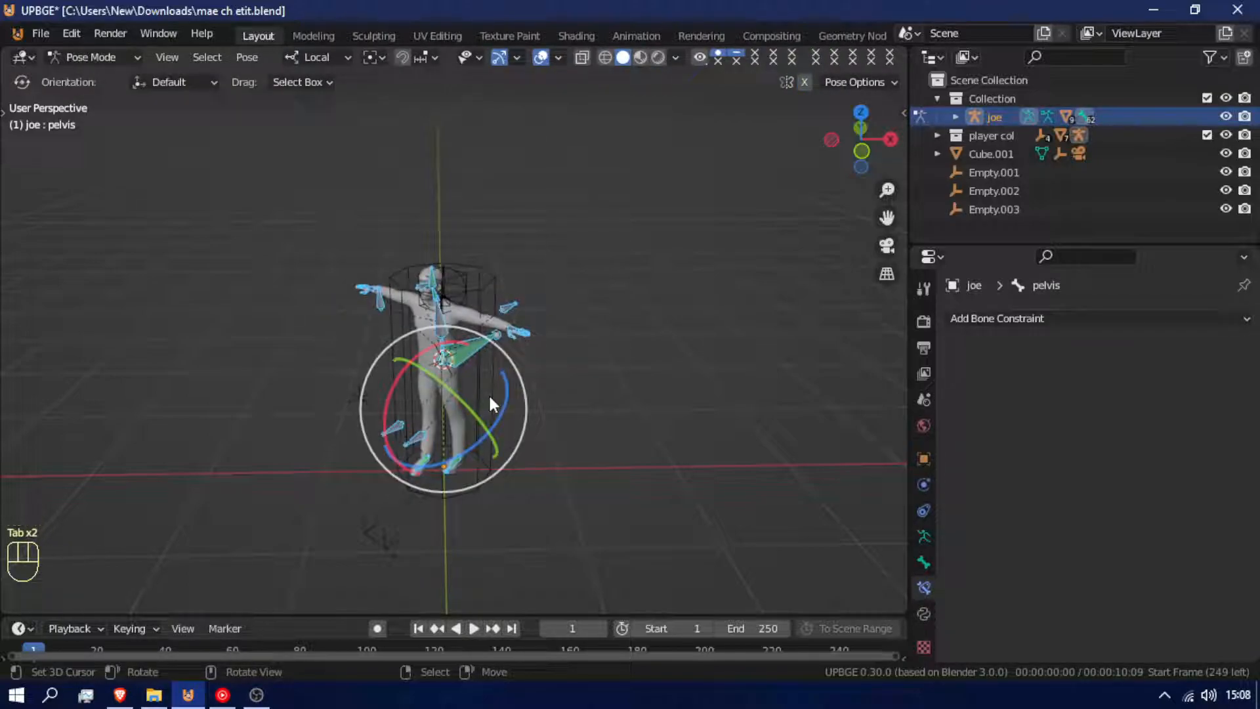
pyautogui.hotkey('ctrl', 'Tab')
pyautogui.click(484, 397)
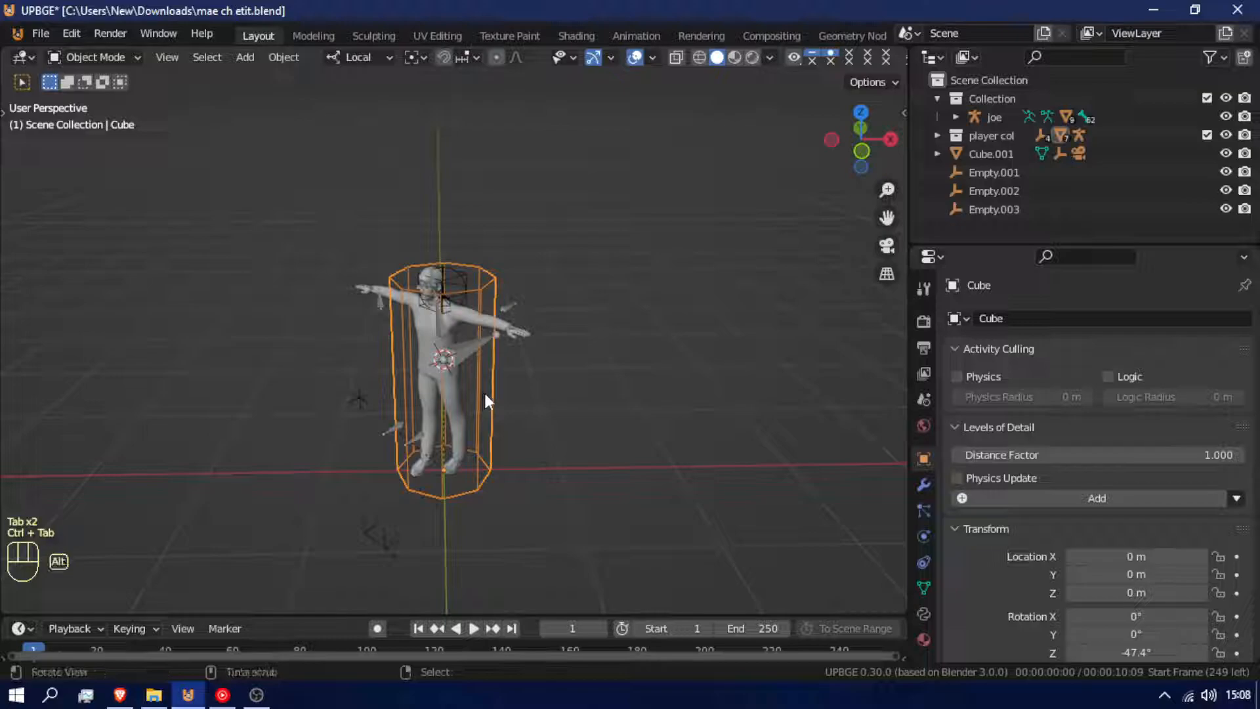
pyautogui.hotkey('alt', 'r')
# Try moving the Cube collision body freely and rotating it around local Z, cancelling both transforms.
pyautogui.press('g')
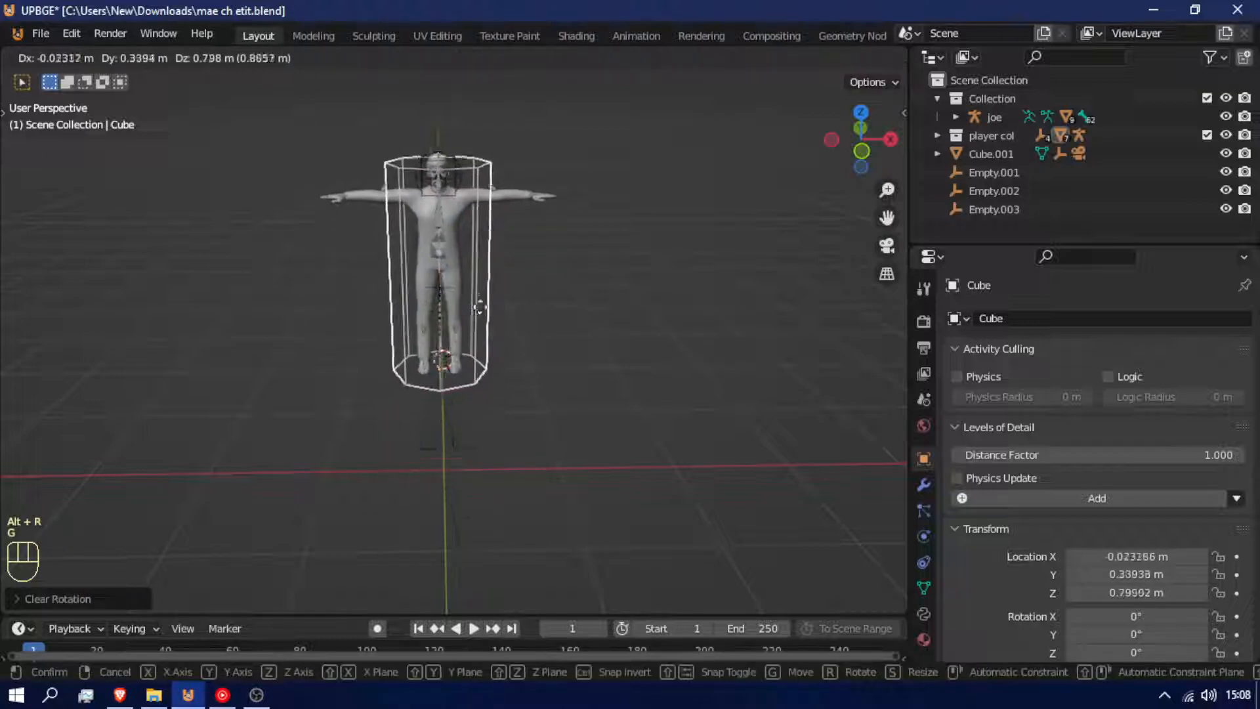
pyautogui.rightClick(574, 375)
pyautogui.press('r')
pyautogui.press('z')
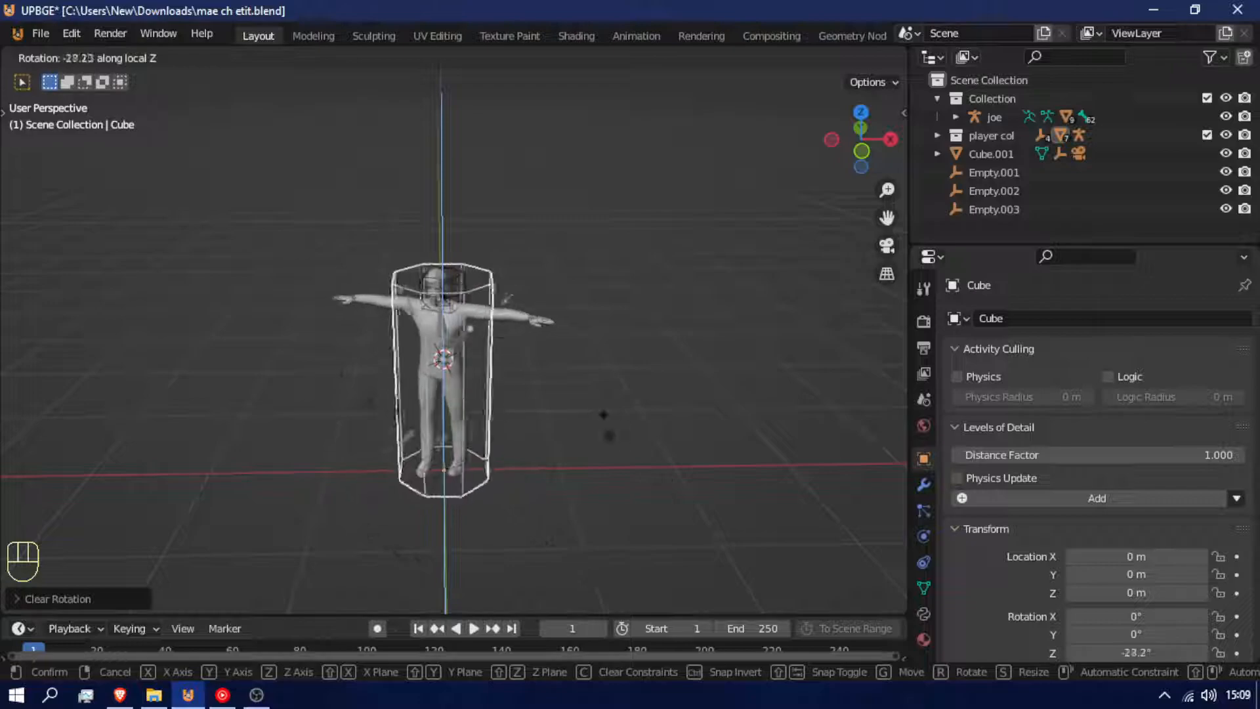
pyautogui.rightClick(523, 415)
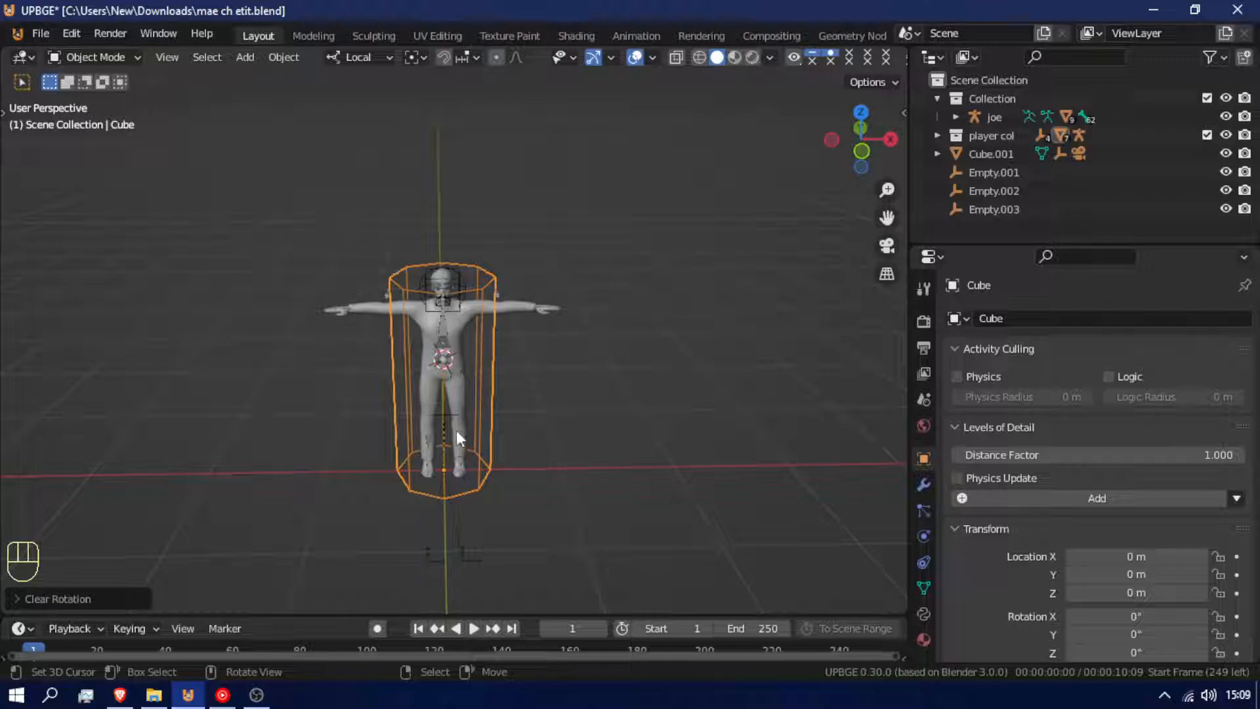
# Delete Empty.001 and Empty.002, the two empties near the floor in front of the character.
pyautogui.click(451, 409)
pyautogui.hotkey('shift', 'f')
pyautogui.press('d')
pyautogui.press('w')
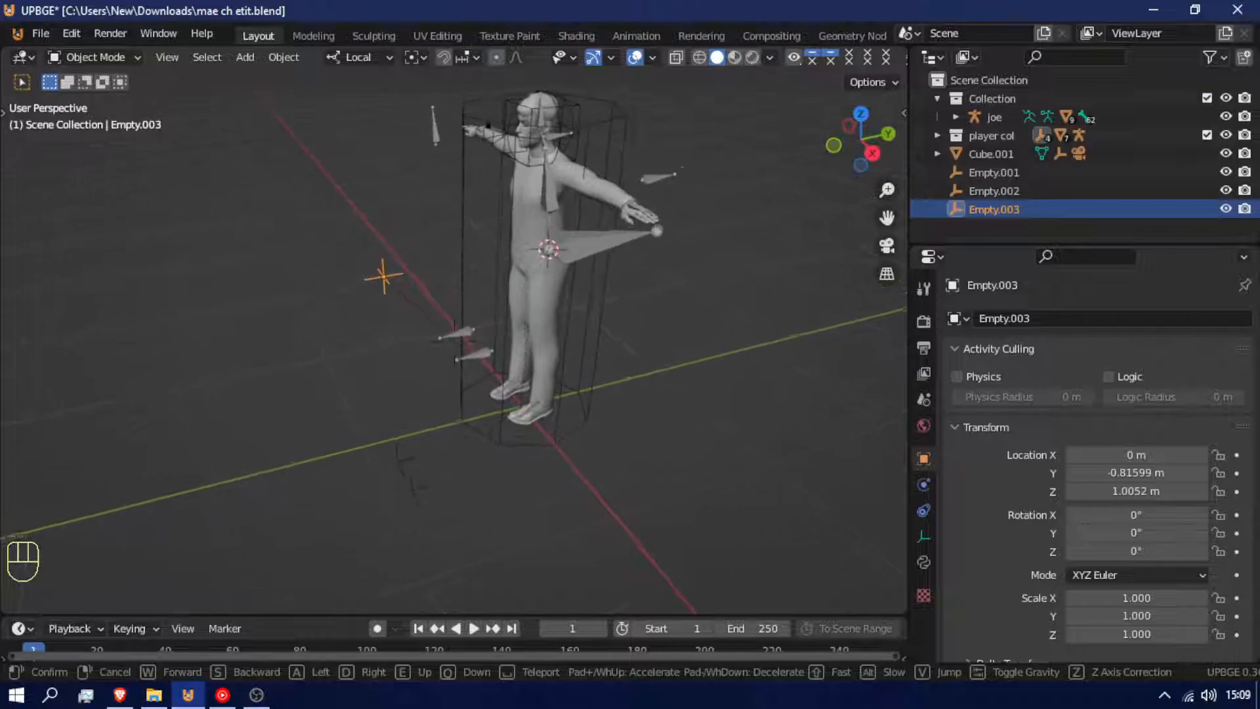
pyautogui.click(454, 342)
pyautogui.click(411, 527)
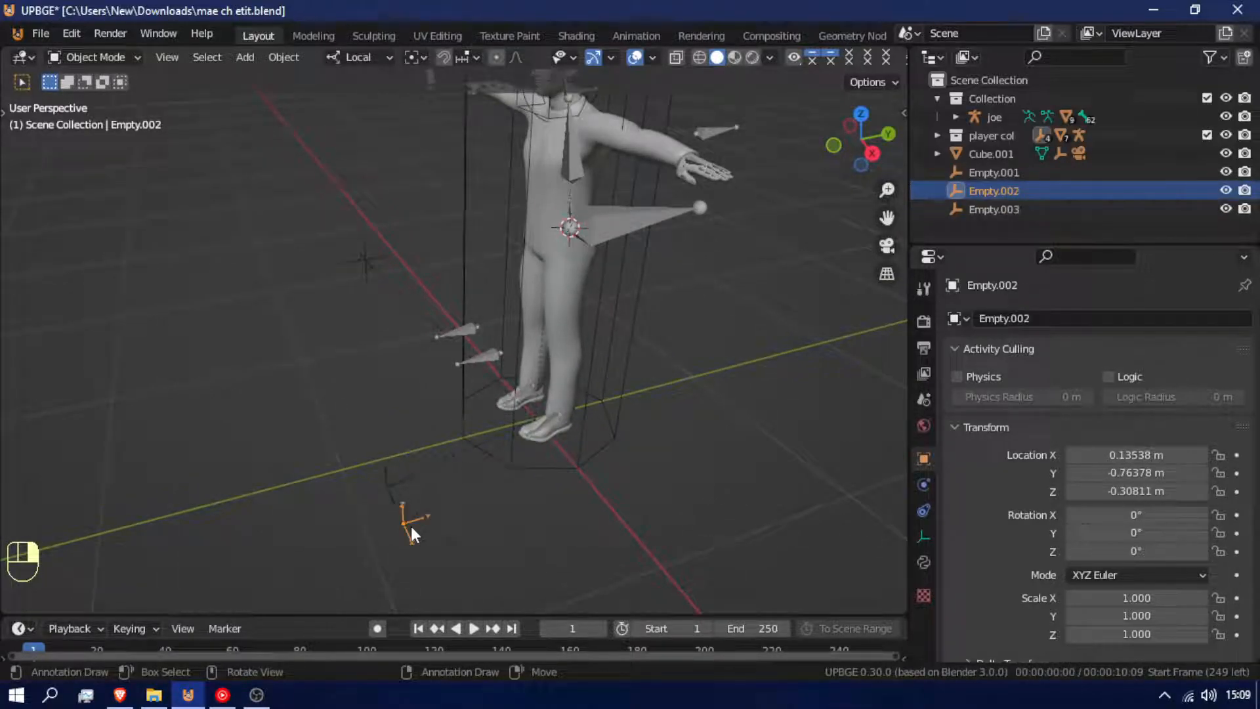
pyautogui.keyDown('shift'); pyautogui.click(395, 478); pyautogui.keyUp('shift')
pyautogui.press('x')
pyautogui.click(393, 479)
# Test a free move of Empty.003, cancel it, and delete the empty.
pyautogui.click(368, 257)
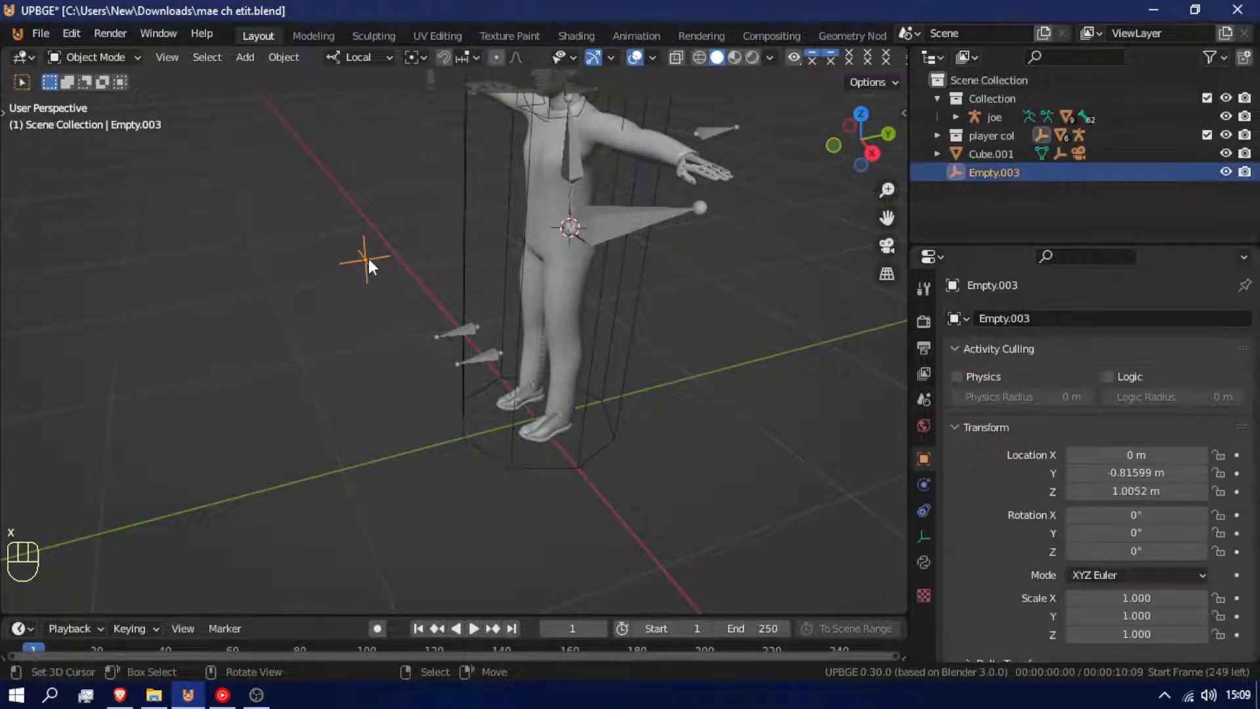
pyautogui.press('g')
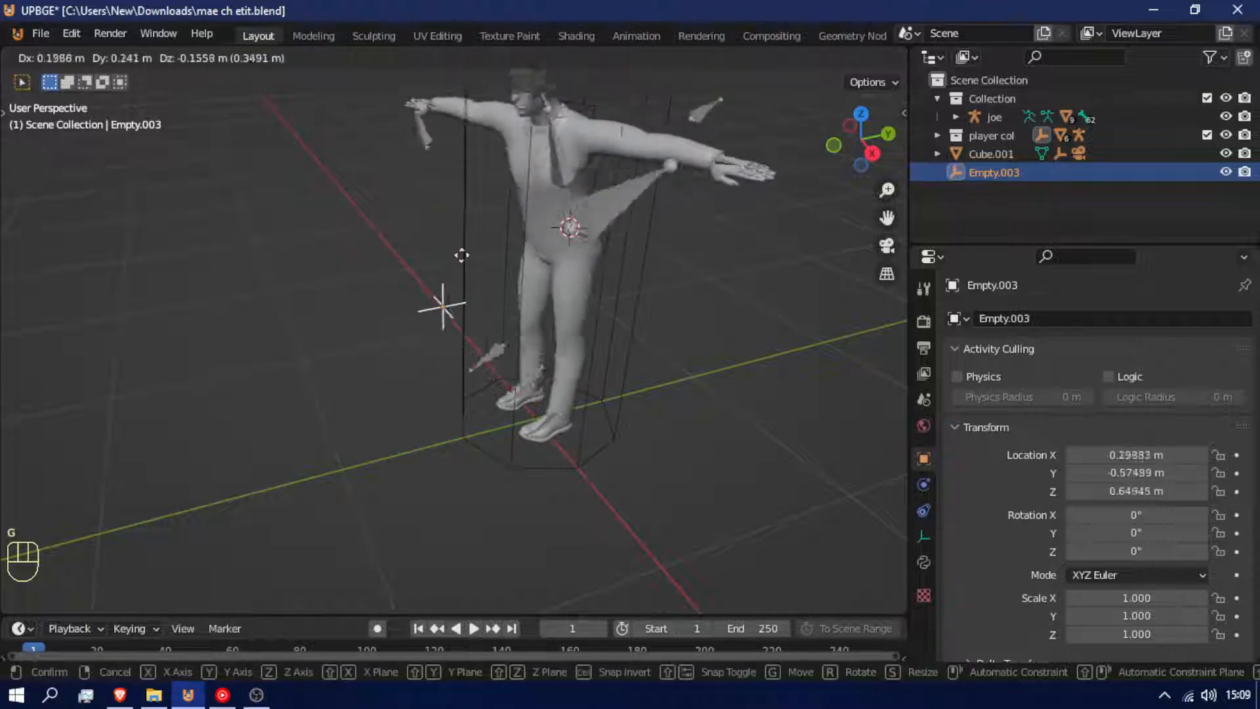
pyautogui.rightClick(442, 303)
pyautogui.press('x')
pyautogui.click(442, 305)
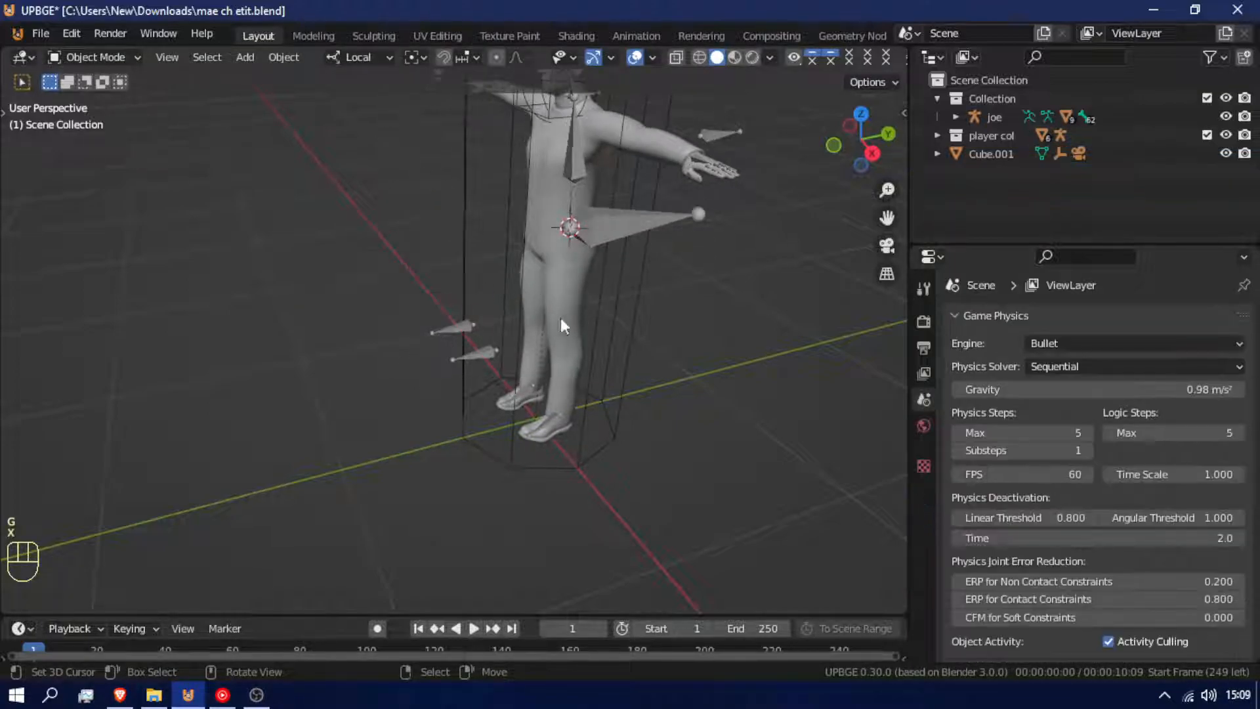
# Remove the Damped Track constraints from the foot_l.001 and foot_r.001 bones of the joe armature in Pose Mode.
pyautogui.click(547, 430)
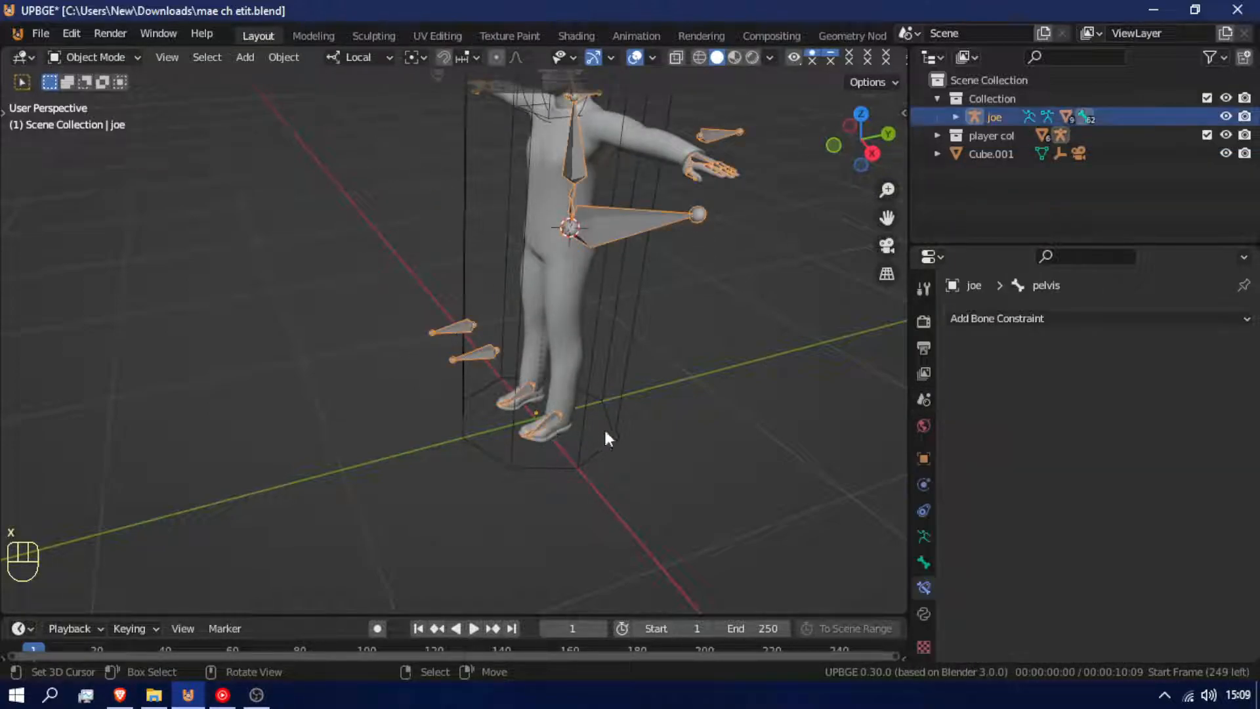
pyautogui.hotkey('ctrl', 'Tab')
pyautogui.click(550, 416)
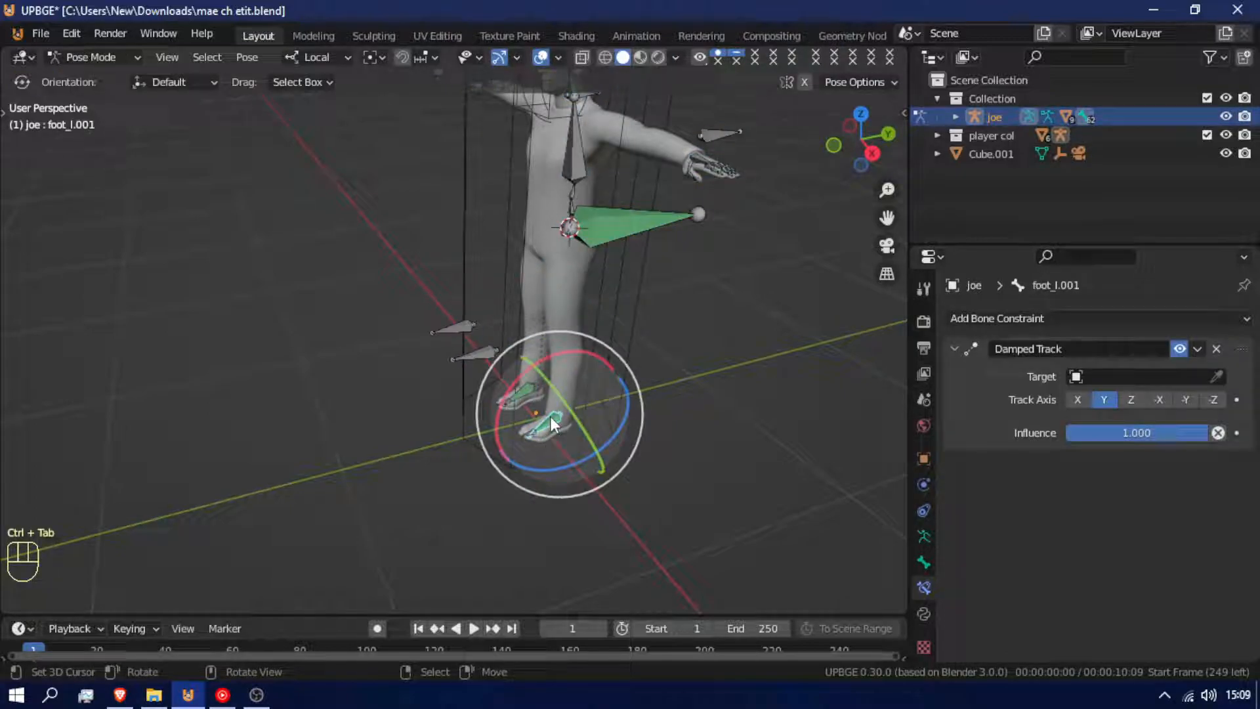
pyautogui.click(1215, 348)
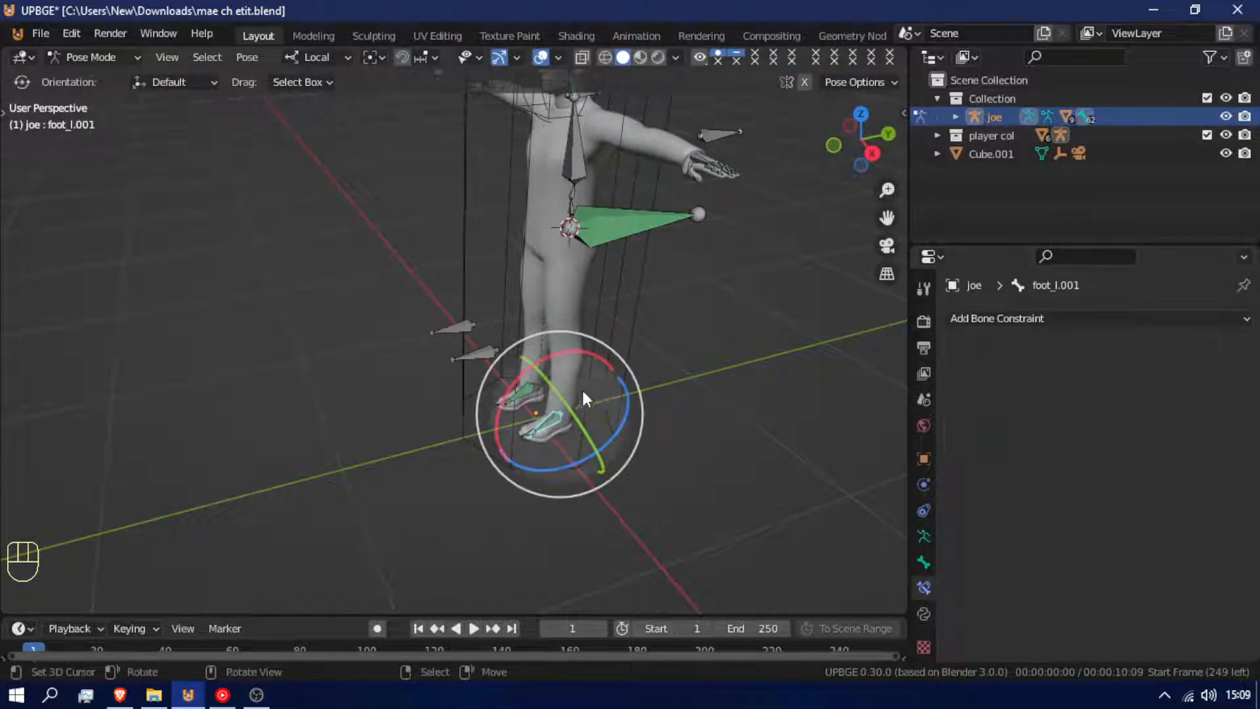
pyautogui.click(525, 391)
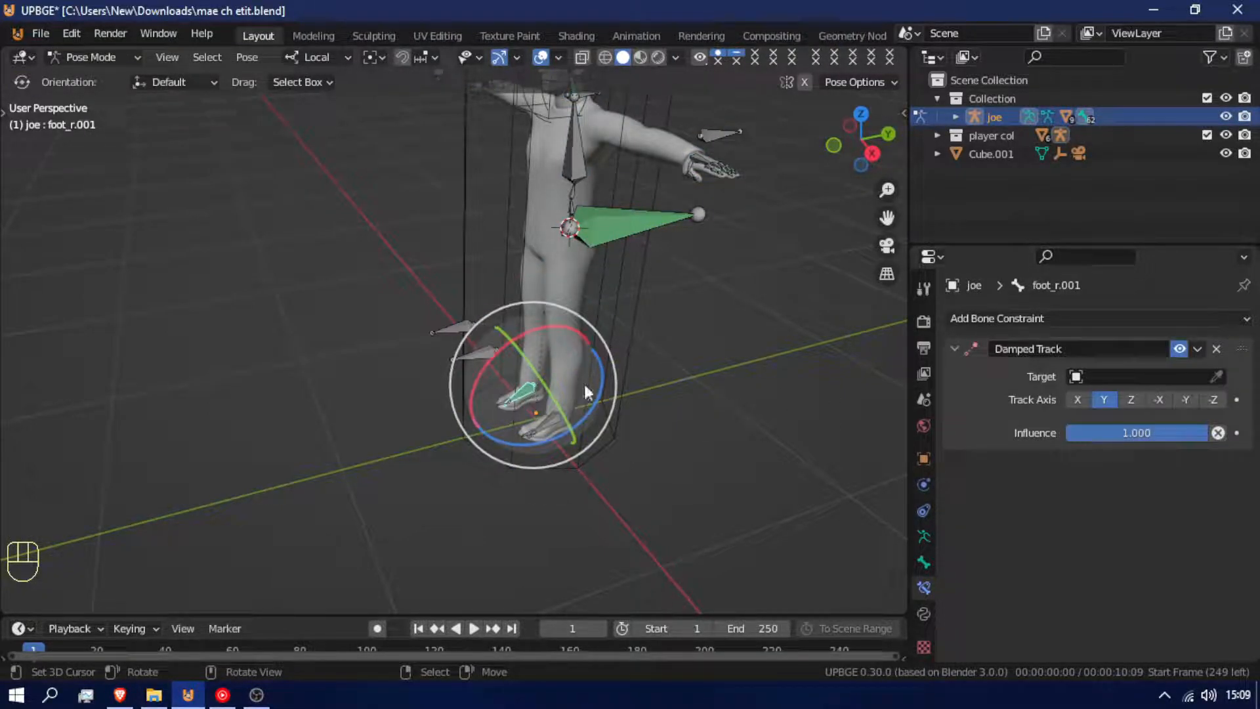
pyautogui.click(1216, 349)
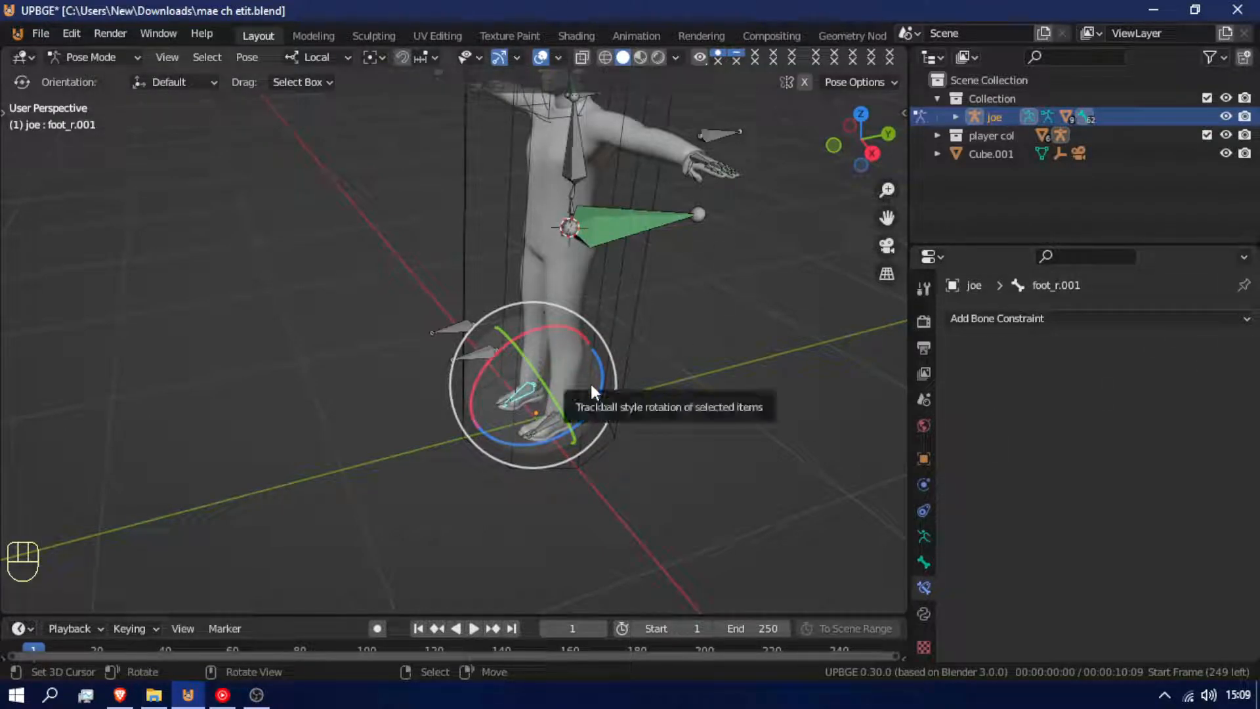
# Return the joe armature from Pose Mode to Object Mode.
pyautogui.press('a')
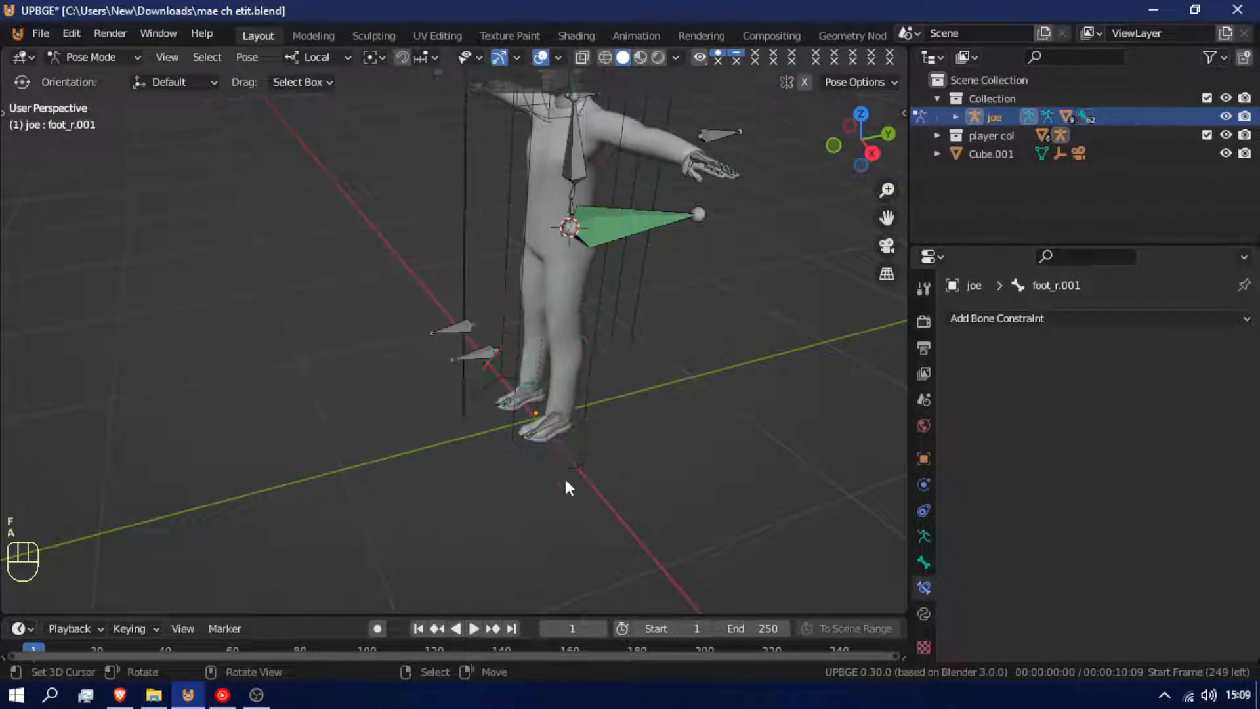
pyautogui.hotkey('shift', 'f')
pyautogui.click(528, 334)
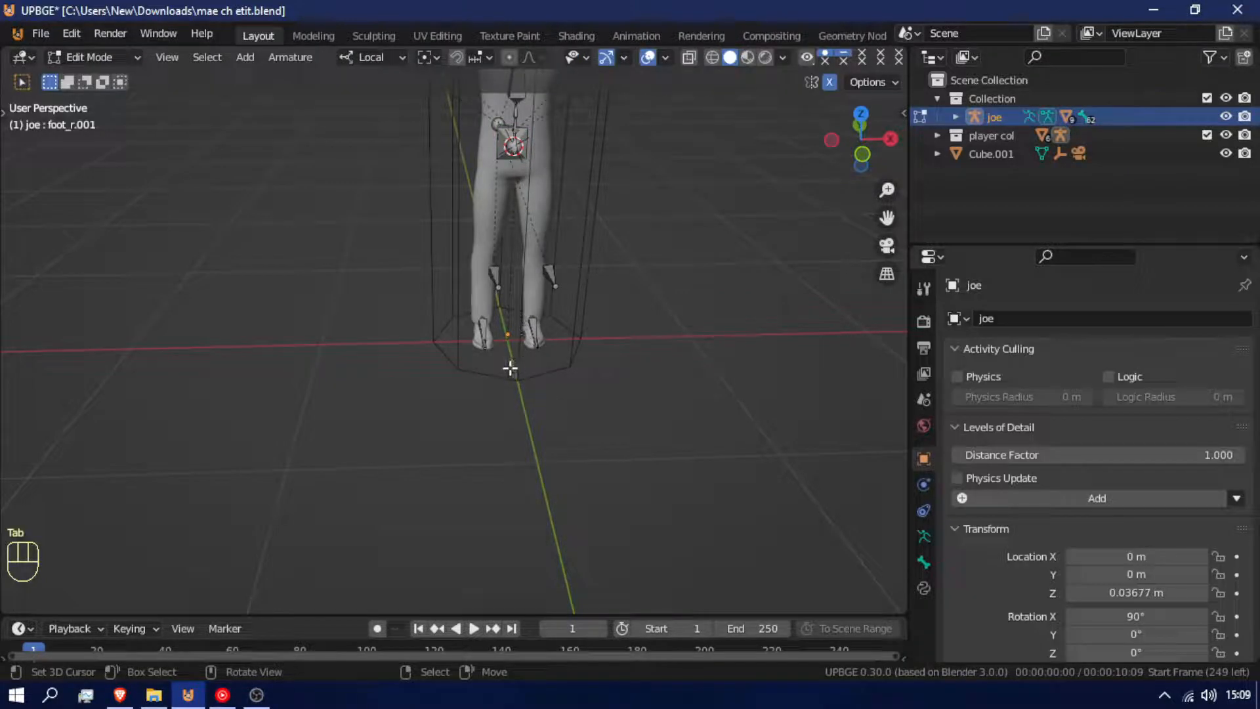
pyautogui.press('Tab')
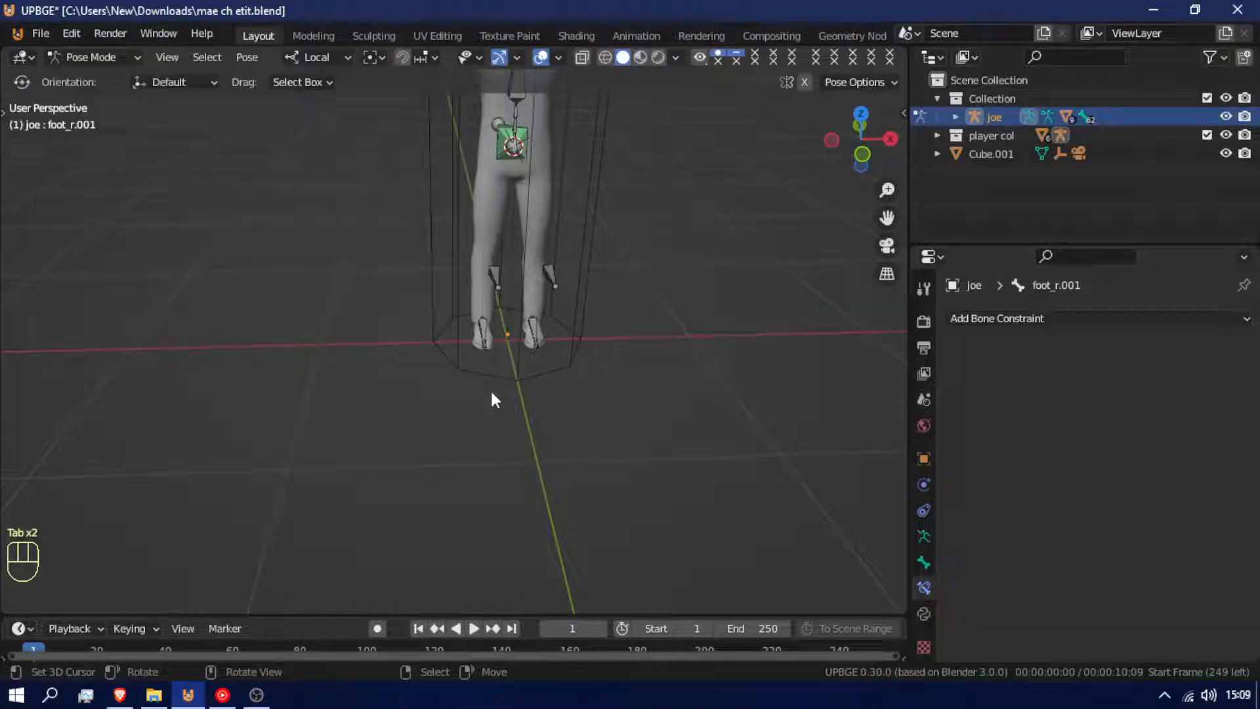
pyautogui.hotkey('ctrl', 'Tab')
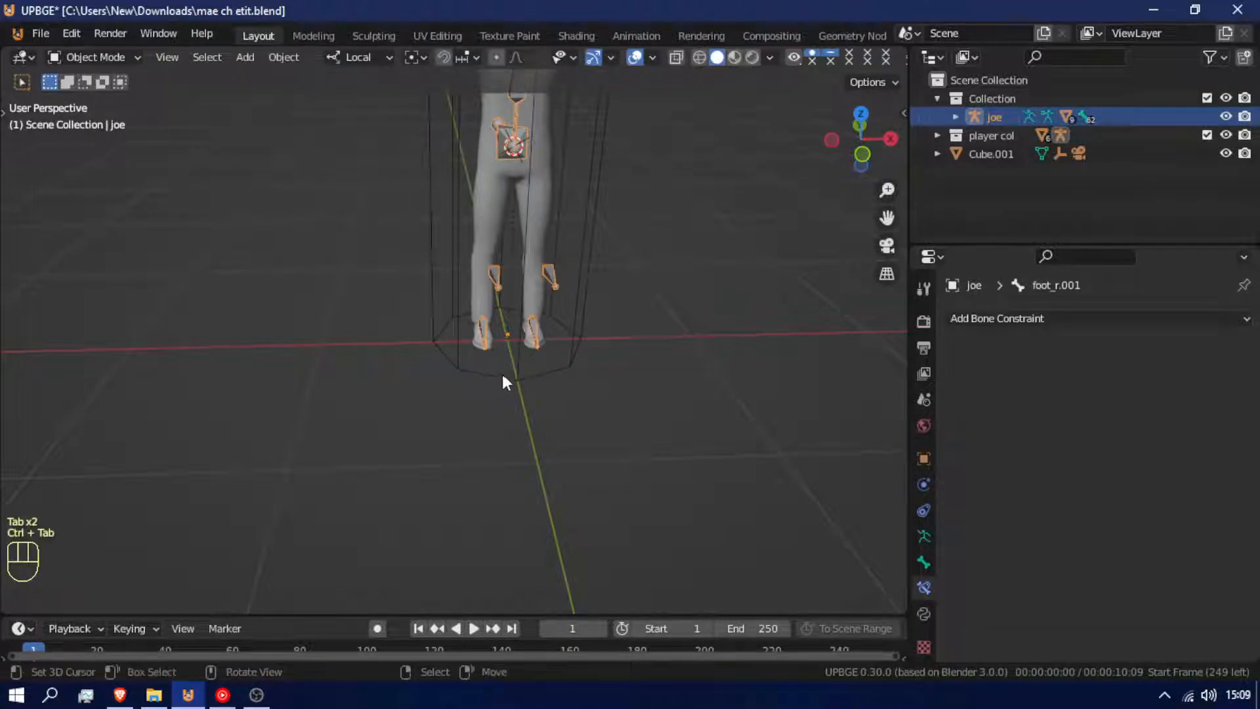
# Duplicate the Cube collision body in place and snap the 3D cursor to the duplicate's origin.
pyautogui.click(510, 381)
pyautogui.hotkey('shift', 'a')
pyautogui.moveTo(511, 381)
pyautogui.hotkey('shift', 'd')
pyautogui.rightClick(549, 330)
pyautogui.hotkey('shift', 's')
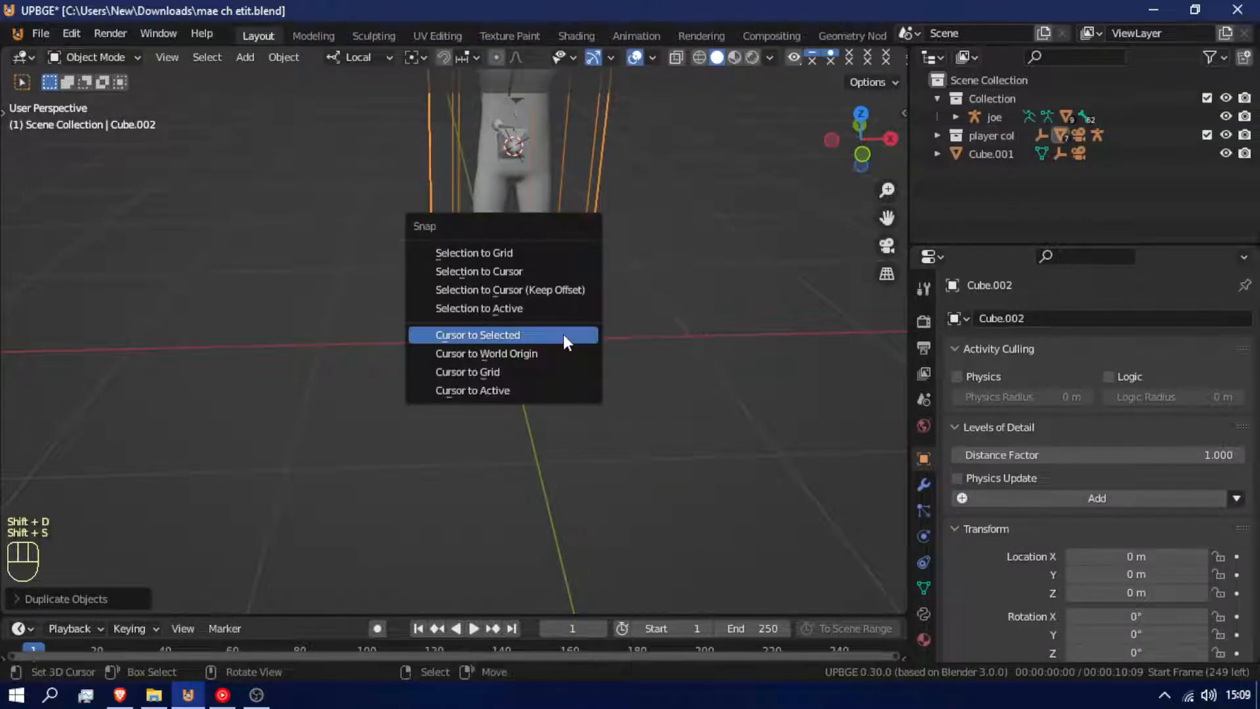
pyautogui.click(564, 335)
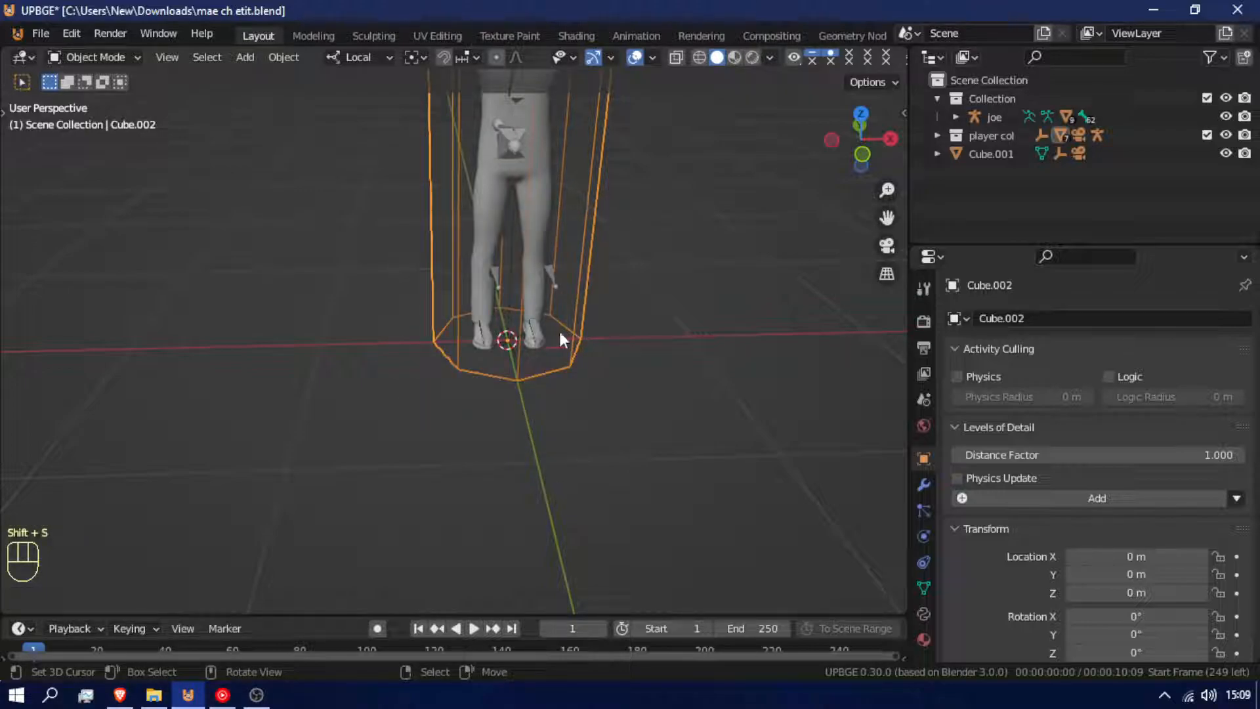
# Add a cube-shaped empty at the 3D cursor and parent the joe armature to it.
pyautogui.hotkey('shift', 'a')
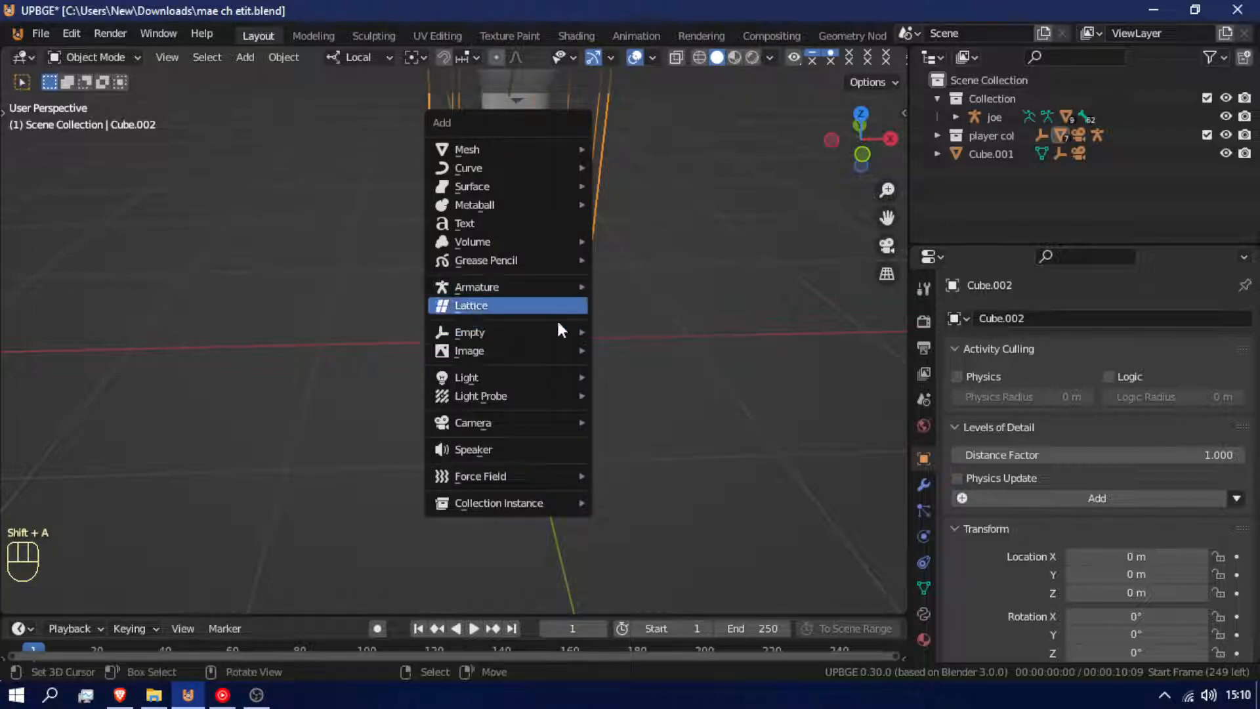
pyautogui.moveTo(547, 331)
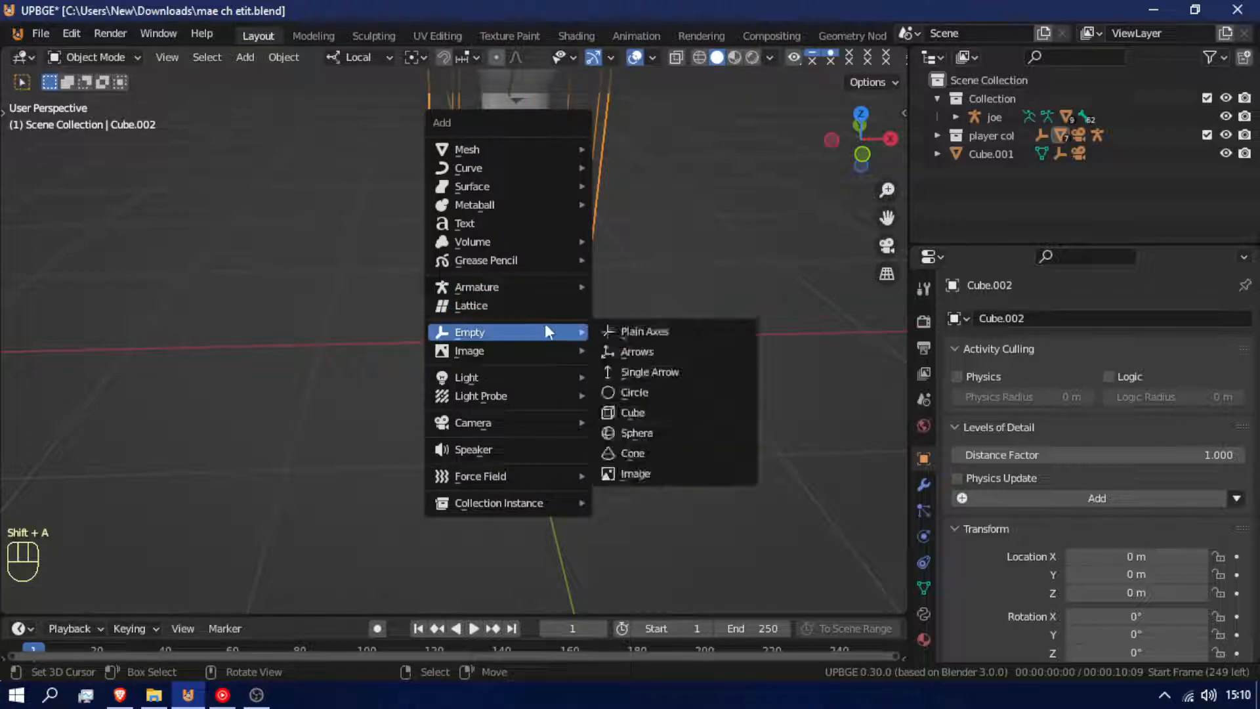
pyautogui.click(672, 407)
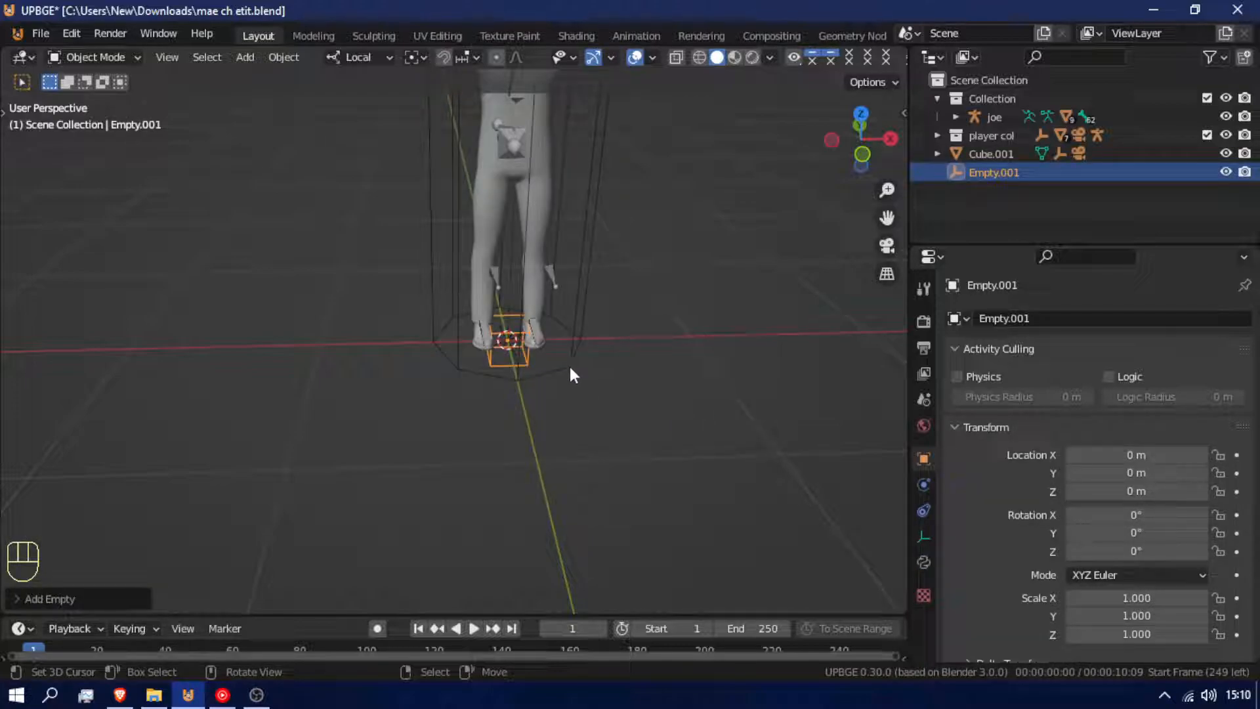
pyautogui.click(532, 328)
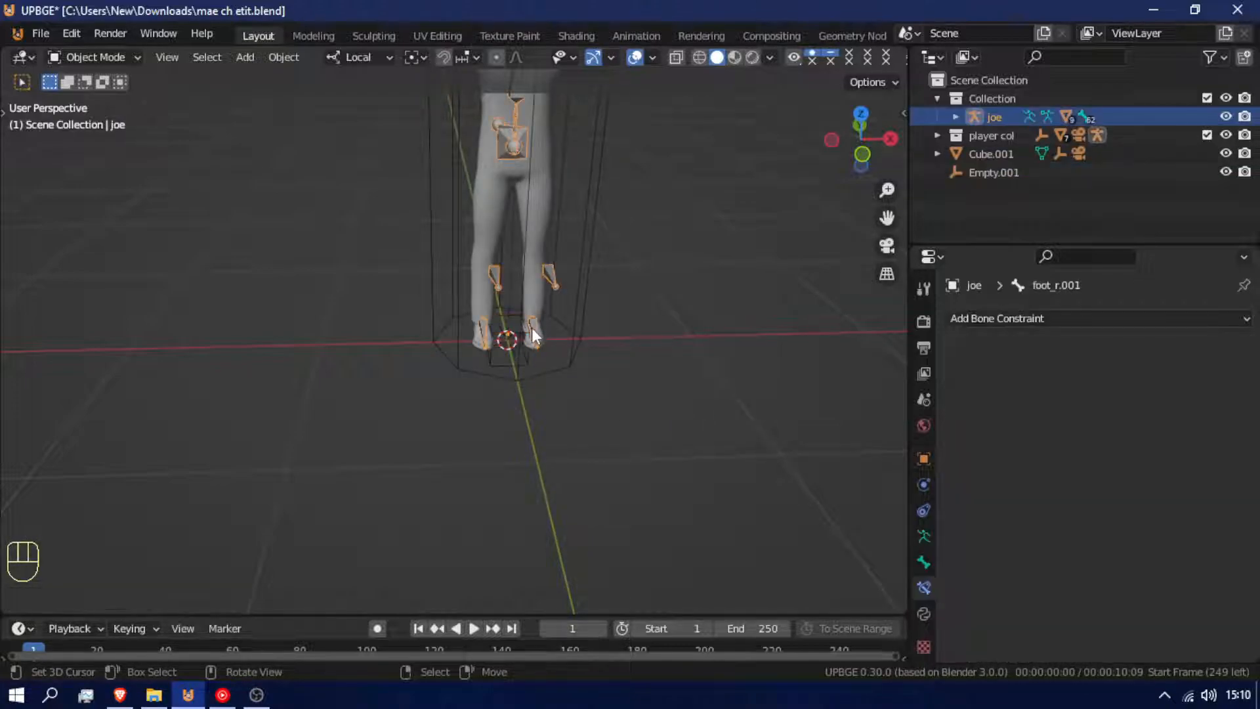
pyautogui.keyDown('shift'); pyautogui.click(492, 358); pyautogui.keyUp('shift')
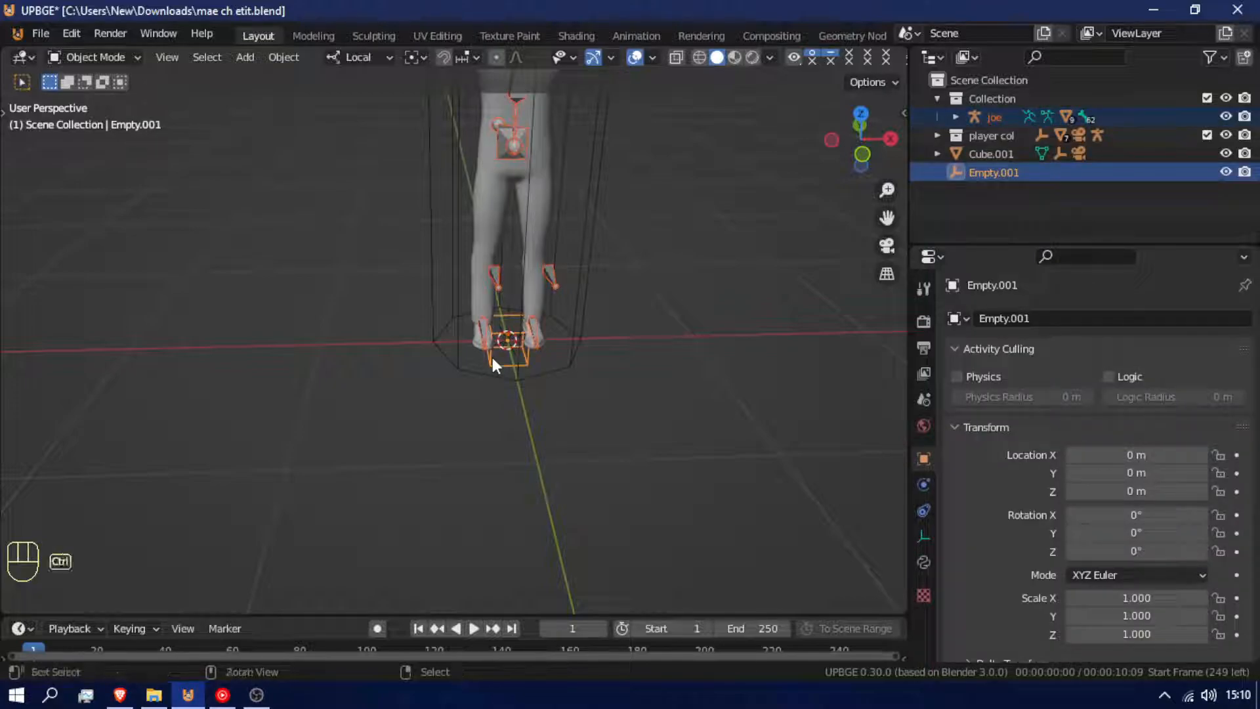
pyautogui.hotkey('ctrl', 'p')
pyautogui.click(492, 359)
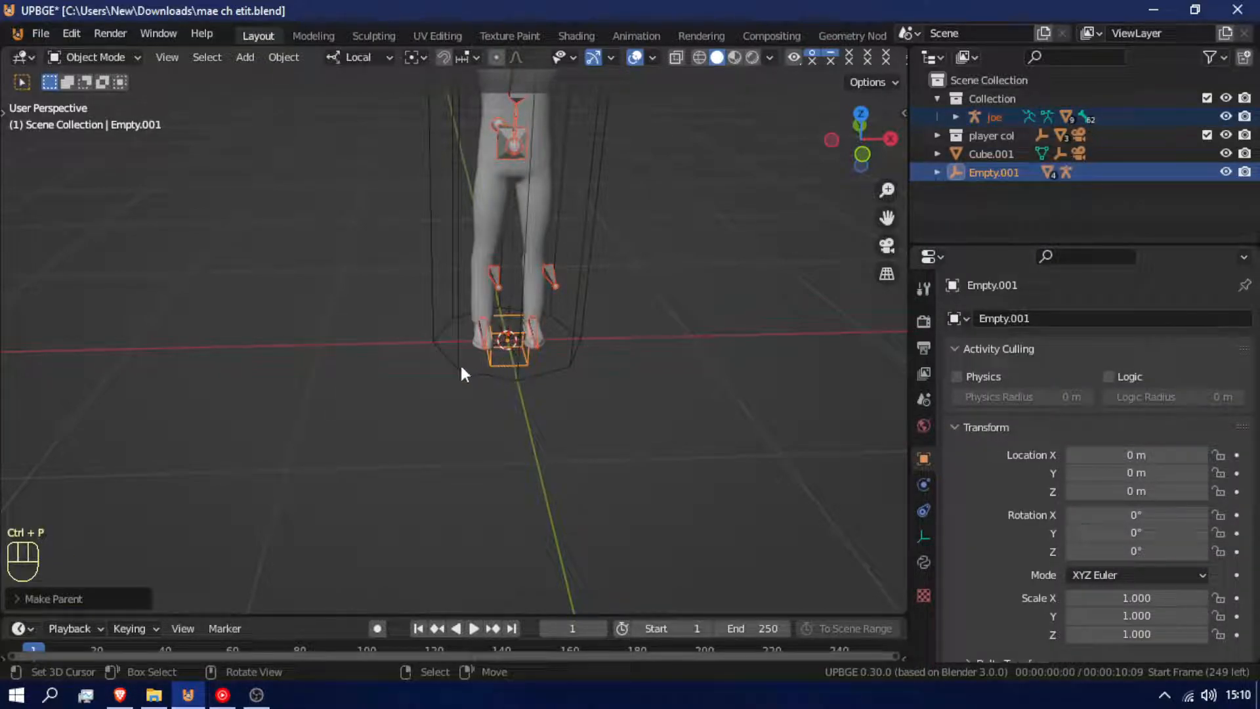
# Try rotating the cube empty and armature around Z and moving them, cancelling the transform.
pyautogui.press('r')
pyautogui.press('z')
pyautogui.press('g')
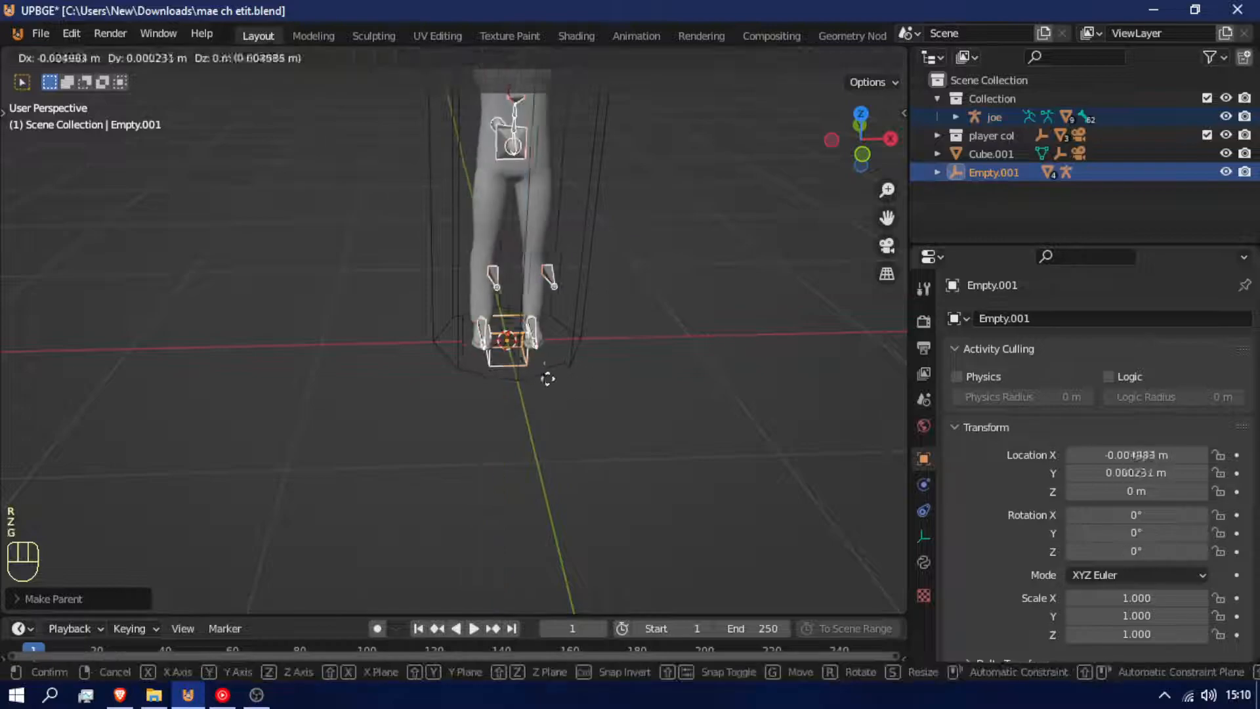
pyautogui.rightClick(576, 361)
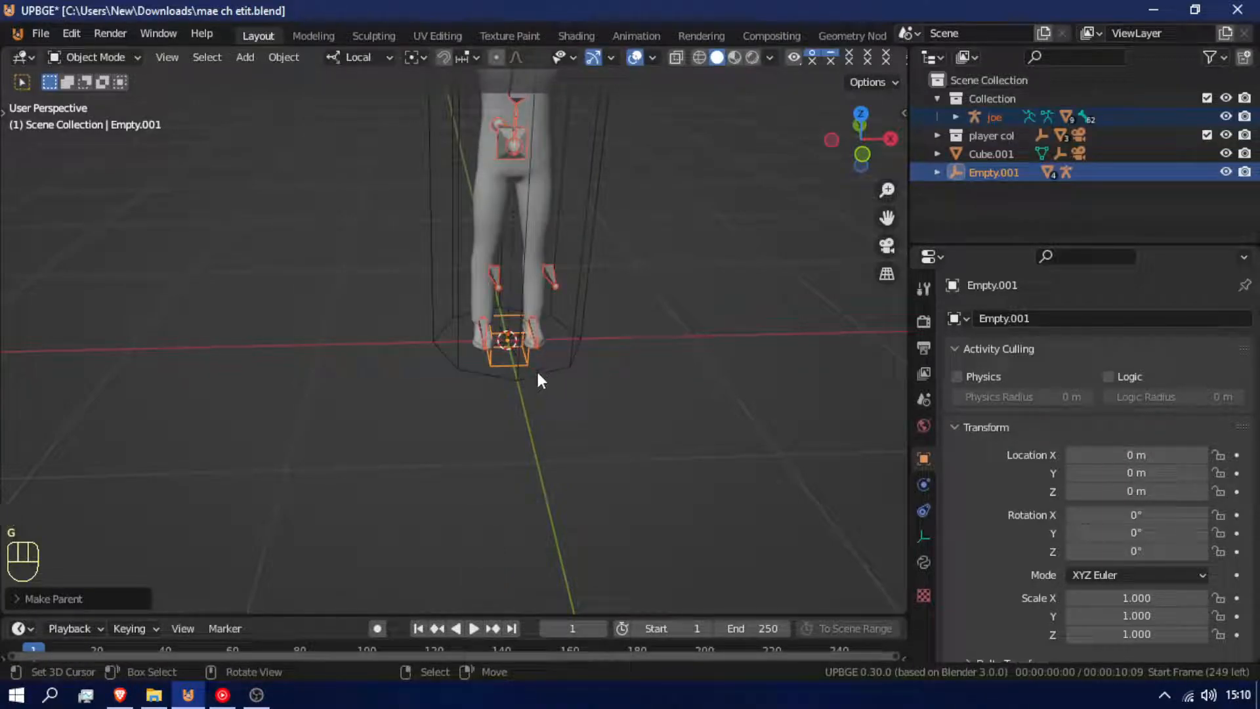
# Parent the cube empty Empty.001 to the Cube.002 collision body using the Vertex option.
pyautogui.click(522, 350)
pyautogui.click(525, 354)
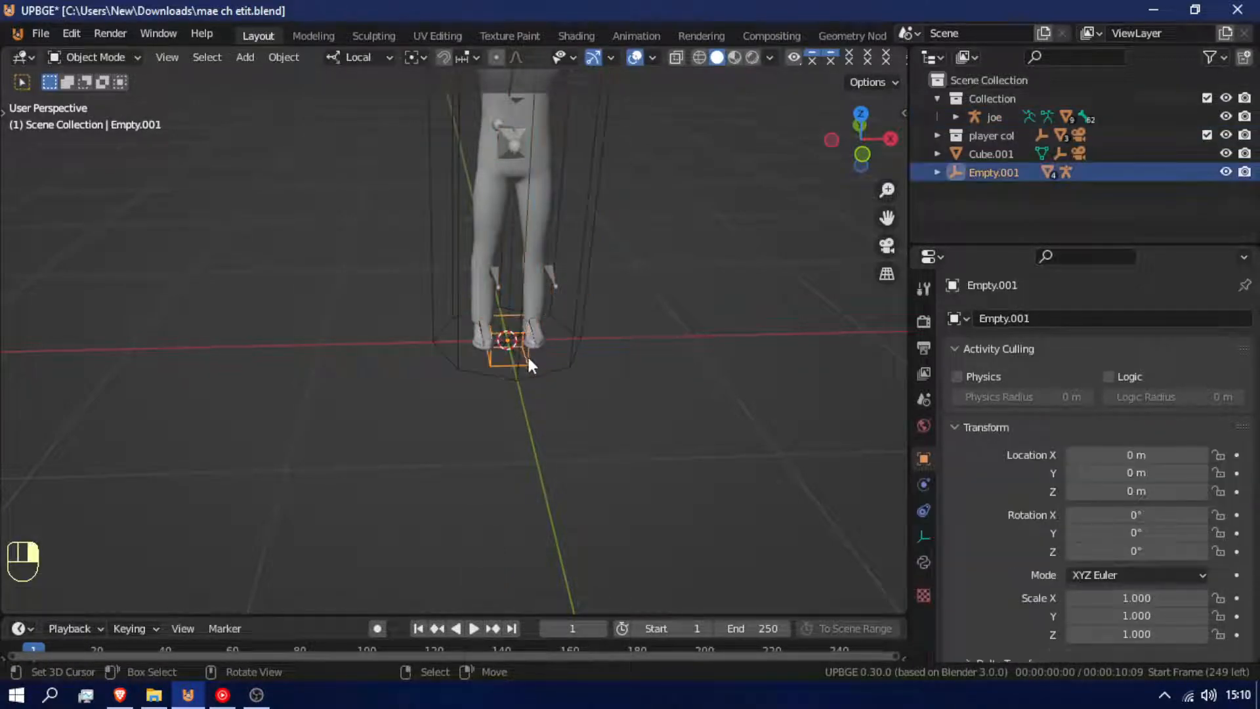
pyautogui.keyDown('ctrl'); pyautogui.click(534, 368); pyautogui.keyUp('ctrl')
pyautogui.hotkey('ctrl', 'p')
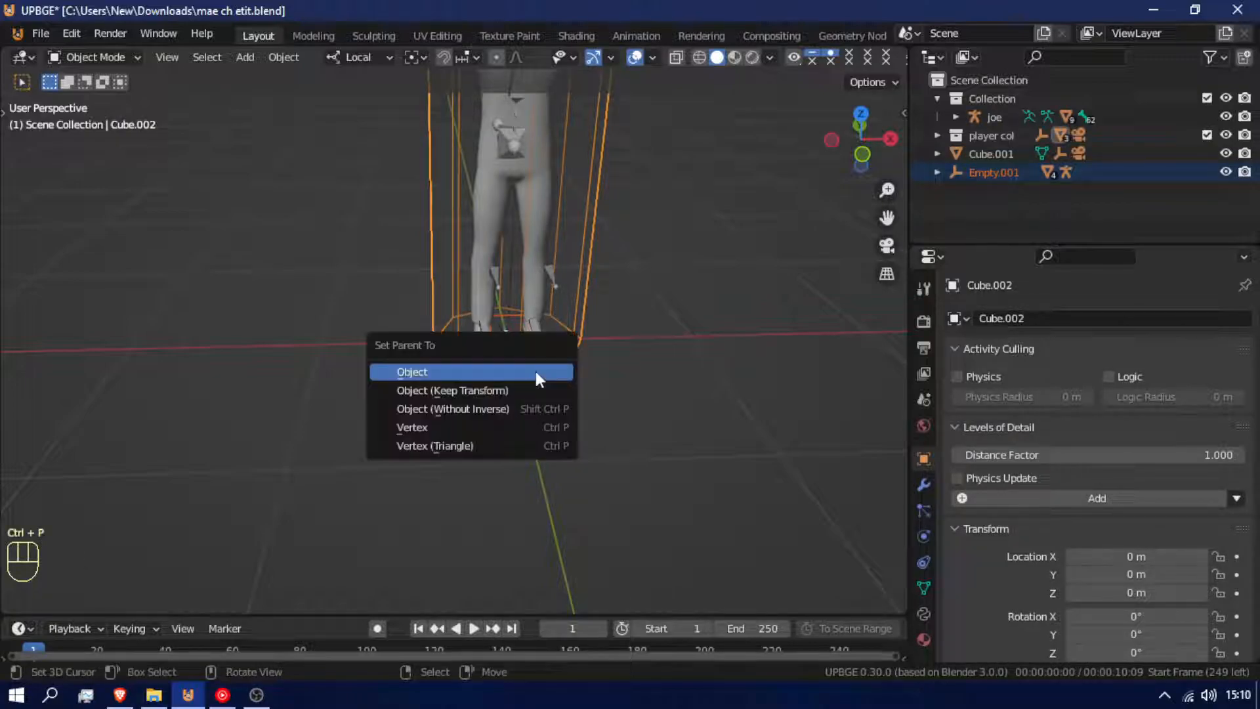
pyautogui.click(521, 430)
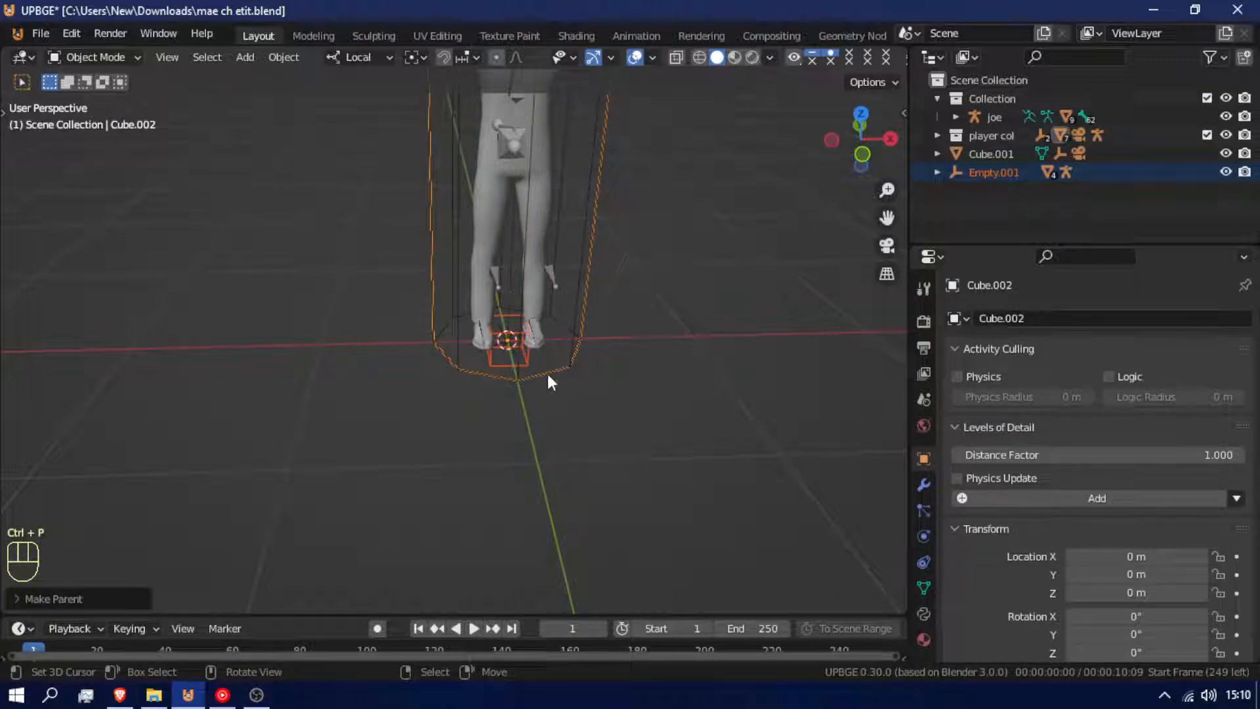
# Test a rotation and a scaling of Cube.002 with Empty.001, cancel them, and delete both objects.
pyautogui.press('r')
pyautogui.rightClick(532, 332)
pyautogui.press('s')
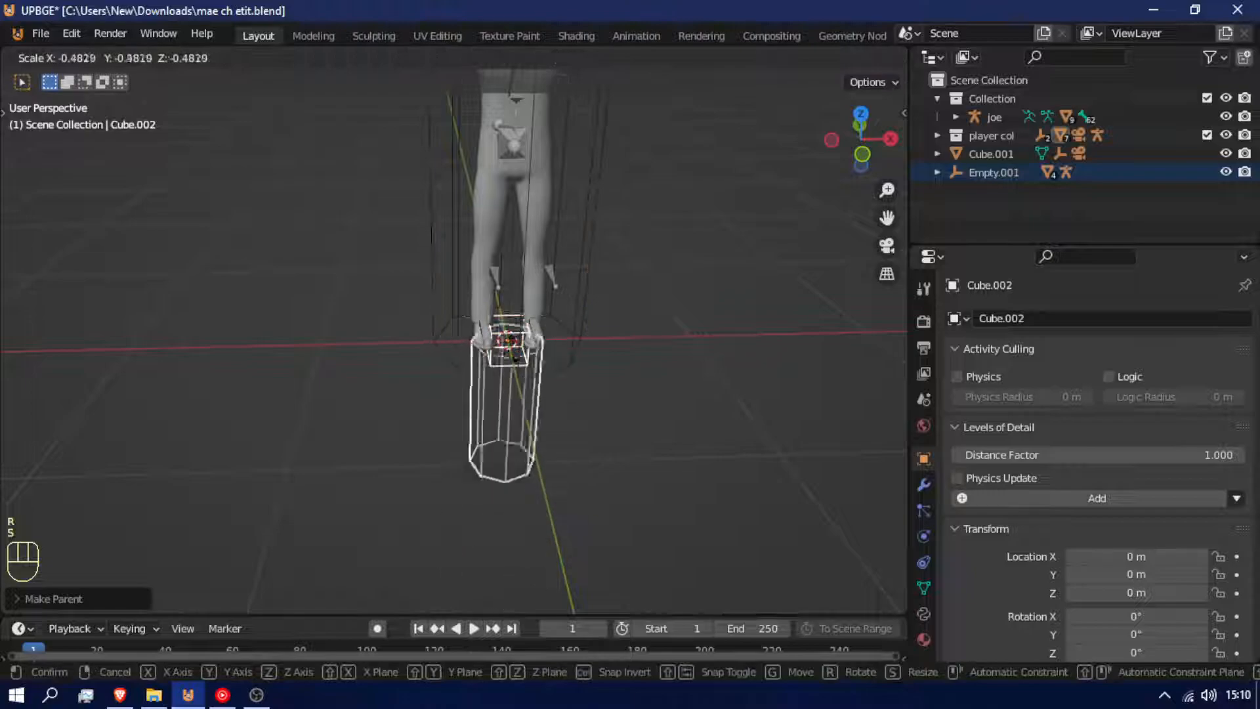
pyautogui.rightClick(567, 343)
pyautogui.press('x')
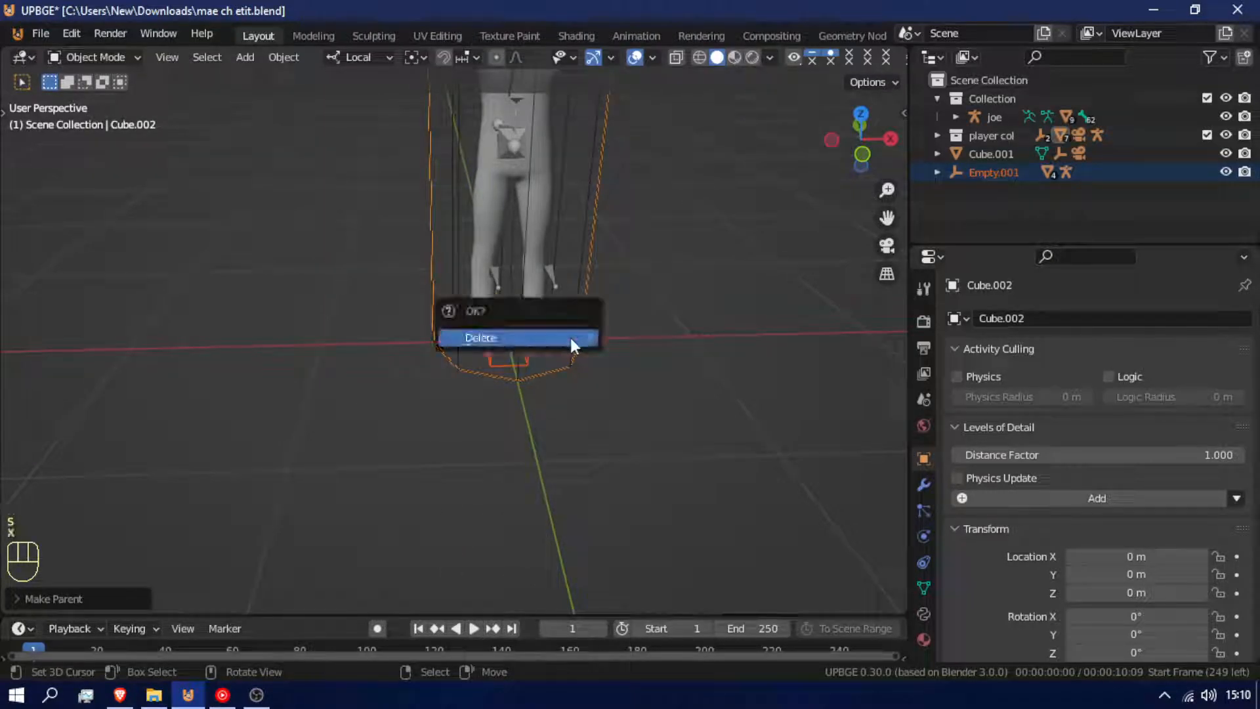
pyautogui.click(569, 337)
# Undo the deletion of Cube.002 and Empty.001 together with the Vertex parenting made before it.
pyautogui.click(574, 333)
pyautogui.press('s')
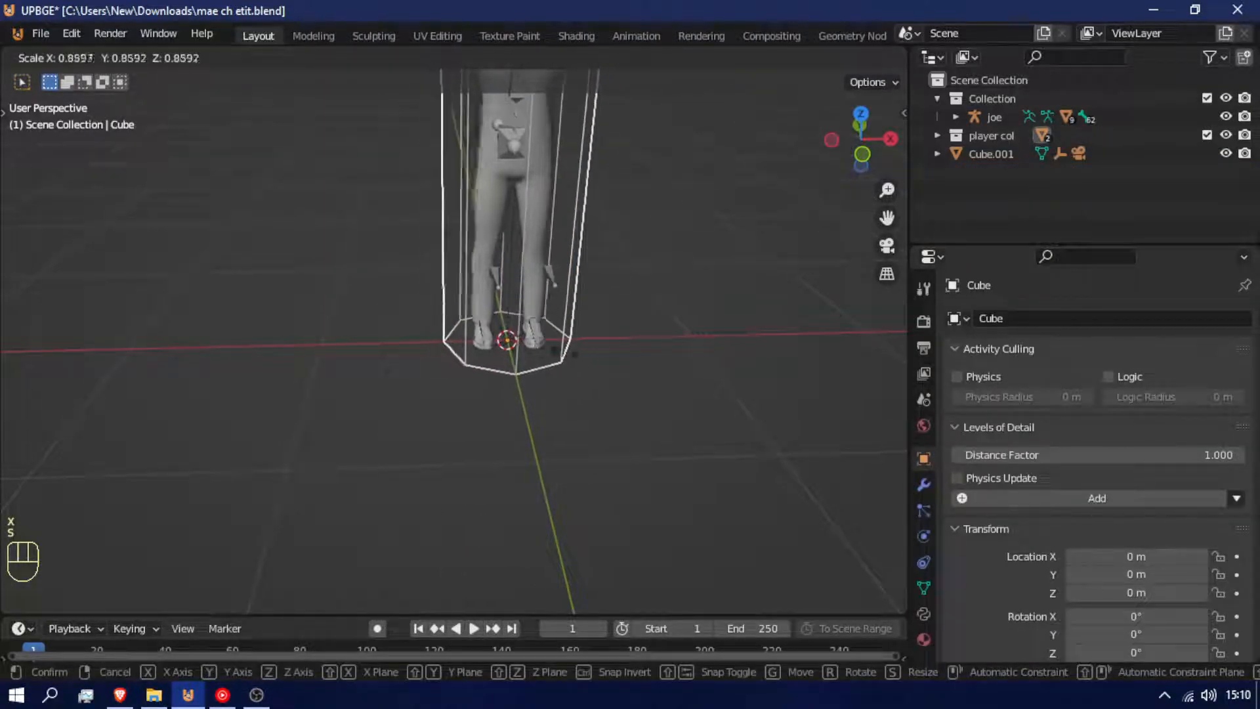
pyautogui.rightClick(558, 353)
pyautogui.hotkey('ctrl', 'z')
pyautogui.hotkey('ctrl', 'z')
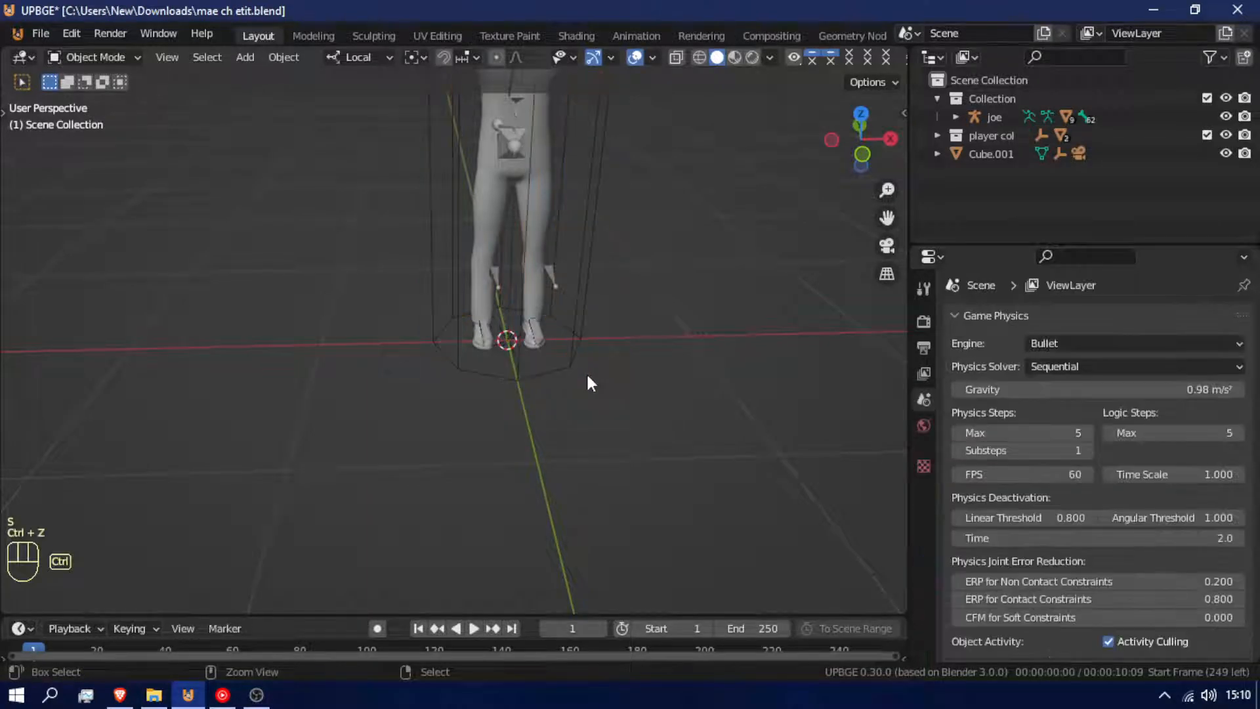
# Delete the extra collision body named Cube that overlaps Cube.002.
pyautogui.click(584, 359)
pyautogui.press('g')
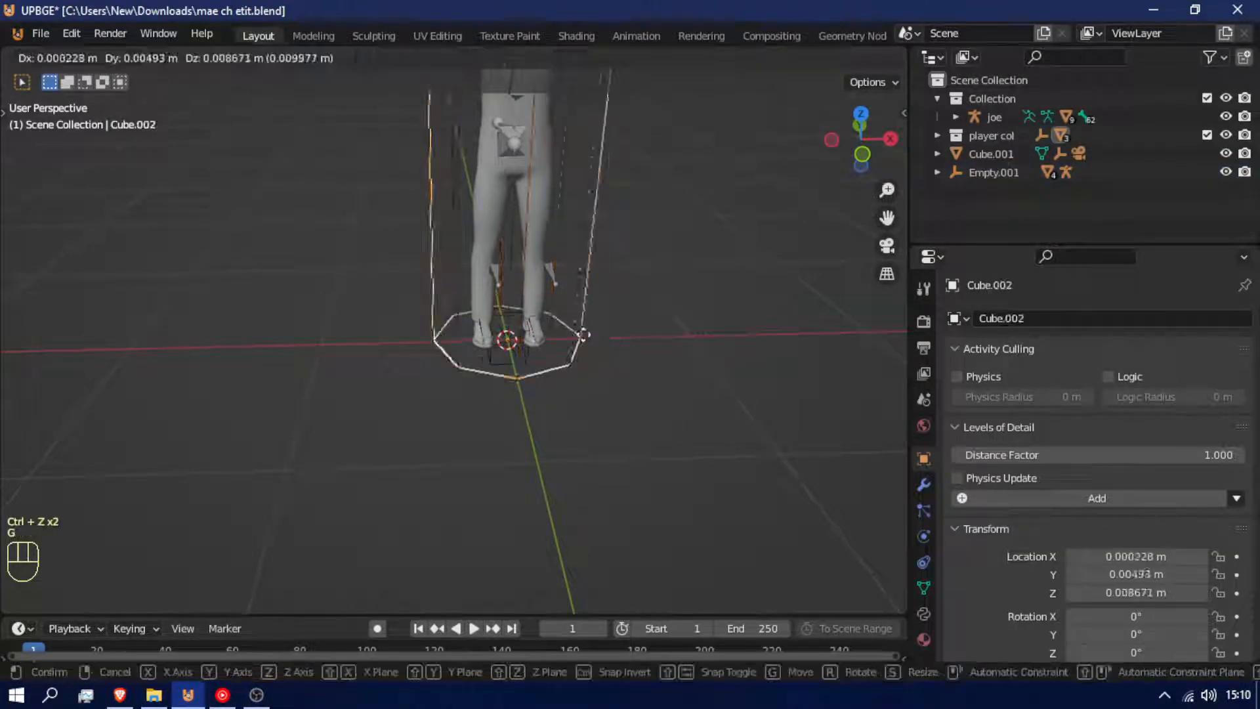
pyautogui.rightClick(580, 387)
pyautogui.press('g')
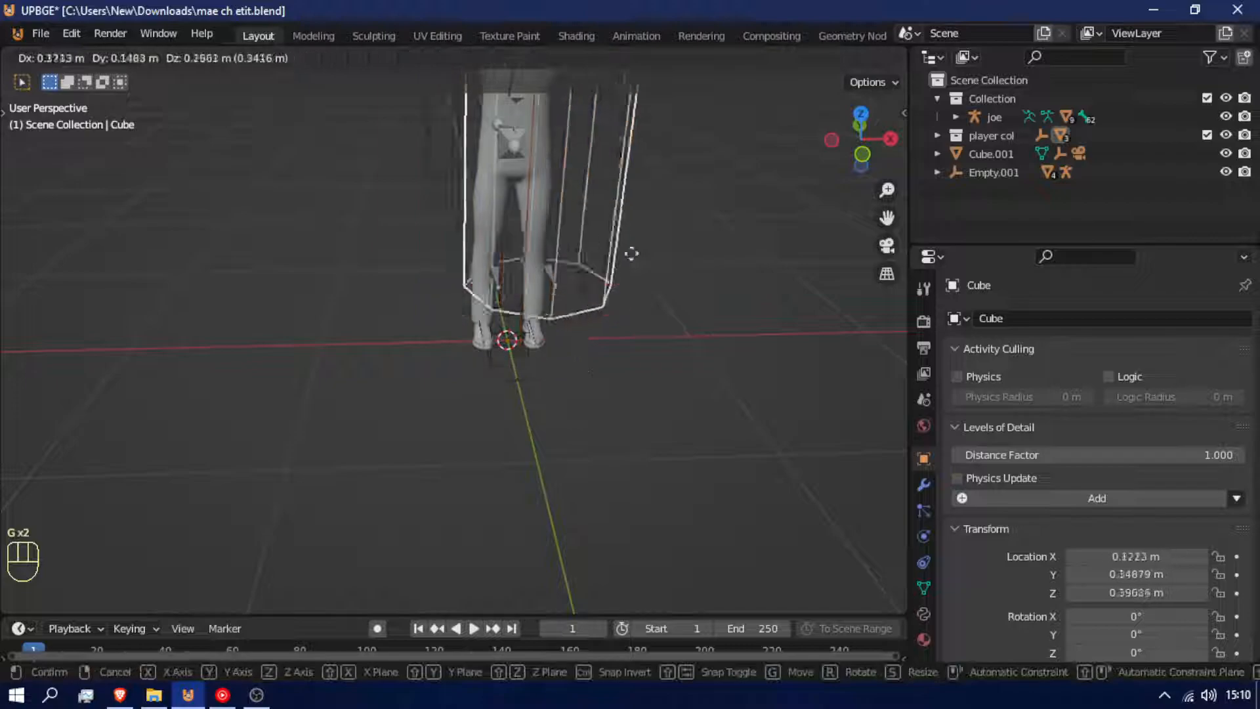
pyautogui.click(725, 335)
pyautogui.press('x')
pyautogui.click(726, 335)
# Test scaling Cube.002 along Z, moving it and rotating it around Z, cancelling each transform.
pyautogui.click(569, 364)
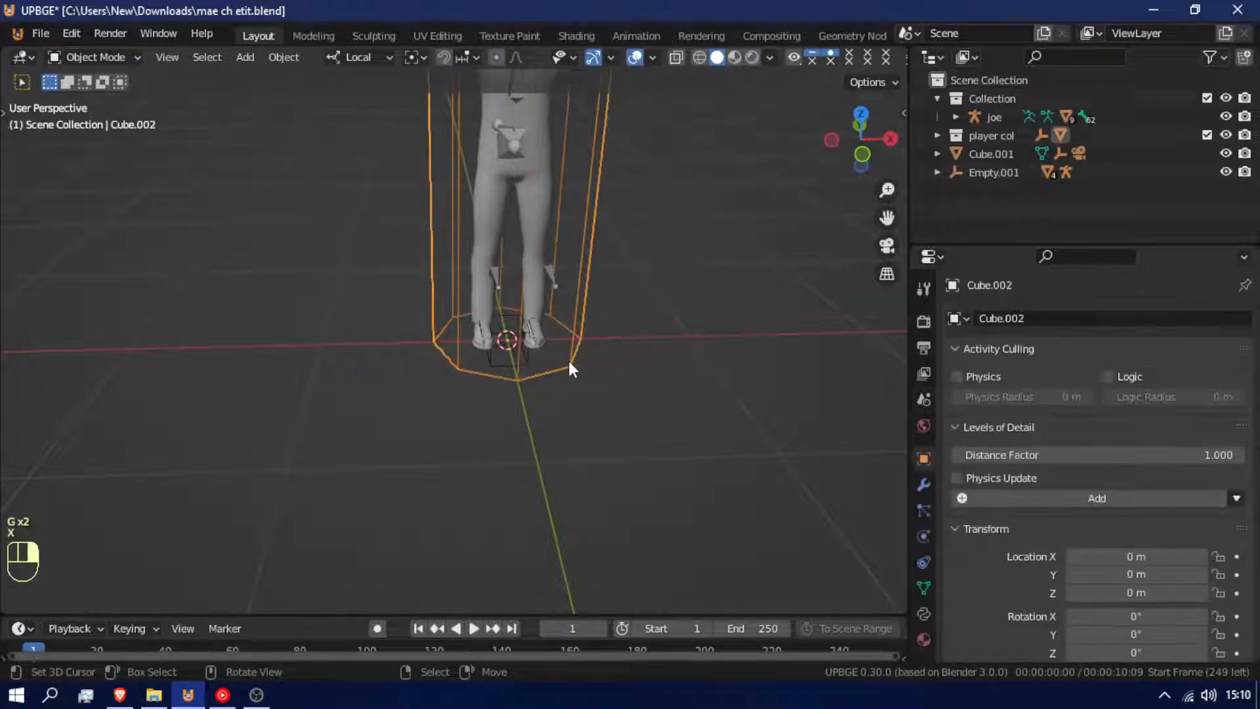
pyautogui.press('s')
pyautogui.press('z')
pyautogui.rightClick(592, 348)
pyautogui.press('g')
pyautogui.rightClick(590, 348)
pyautogui.press('r')
pyautogui.press('z')
pyautogui.rightClick(516, 368)
# Add a Child Of constraint to Empty.001 with Cube.002 as target and Scale X, Y and Z disabled.
pyautogui.click(519, 364)
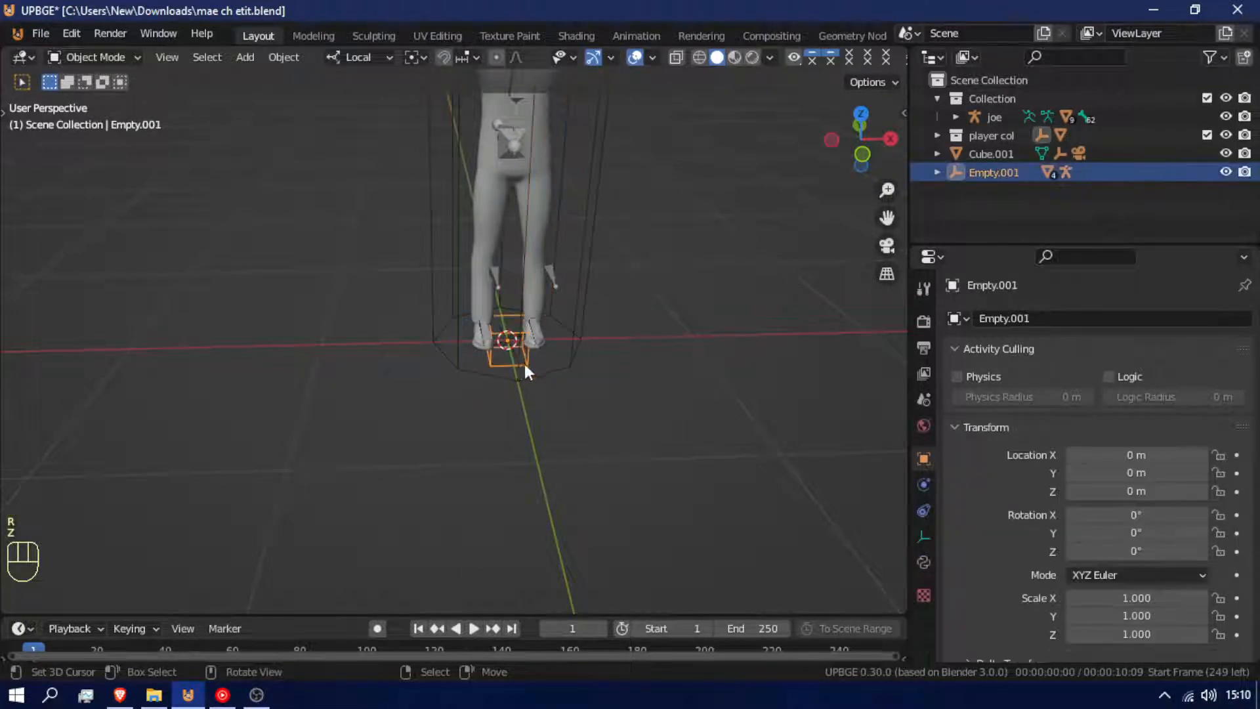
pyautogui.scroll(-4, 554, 427)
pyautogui.scroll(4, 554, 427)
pyautogui.hotkey('shift', 'f')
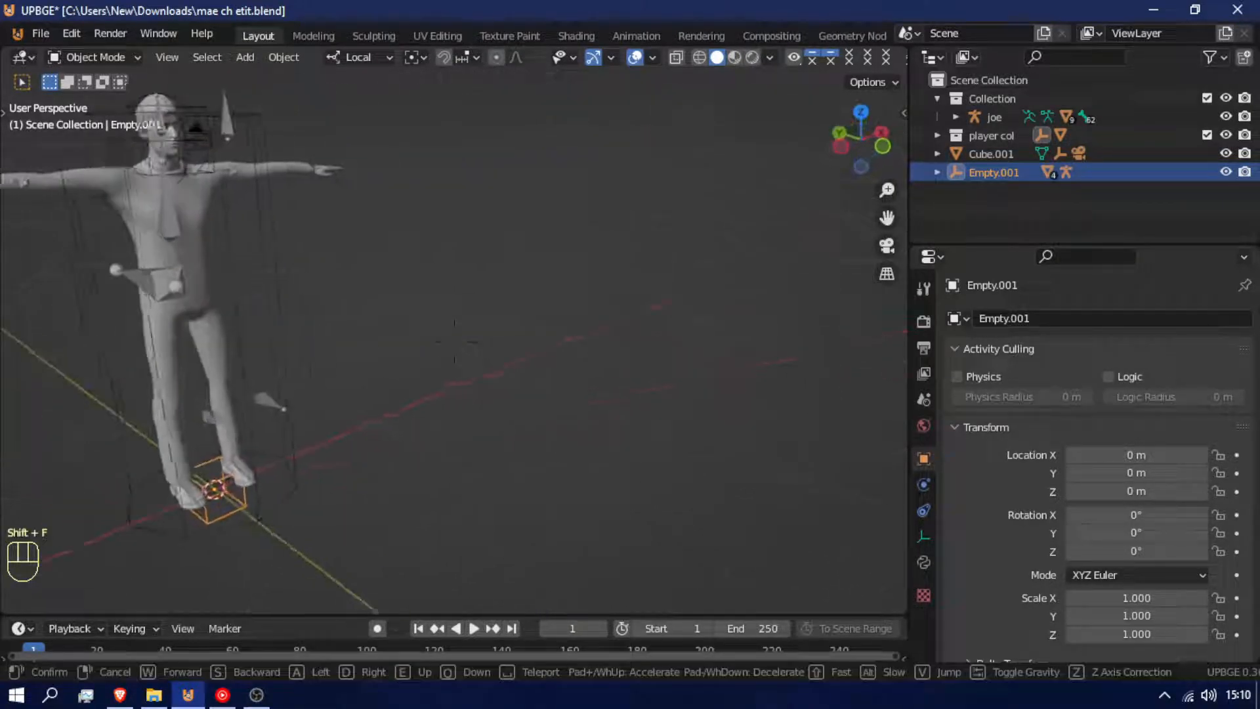
pyautogui.press('a')
pyautogui.click(455, 343)
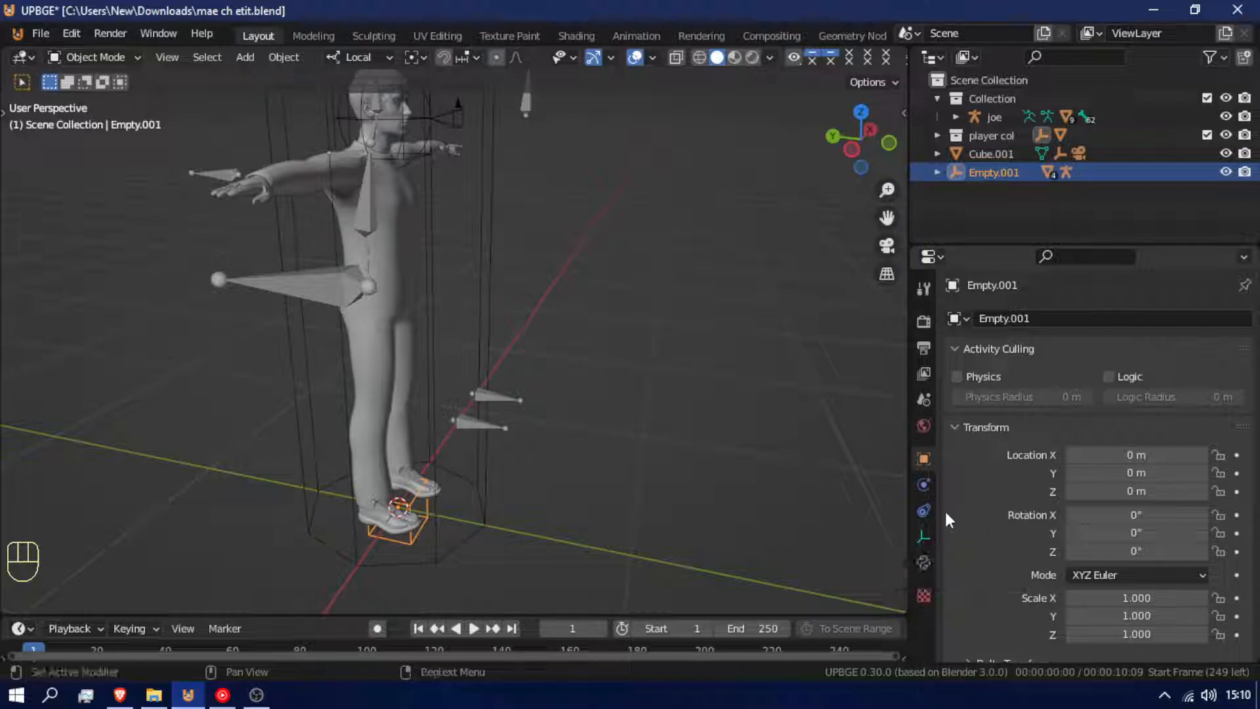
pyautogui.click(924, 510)
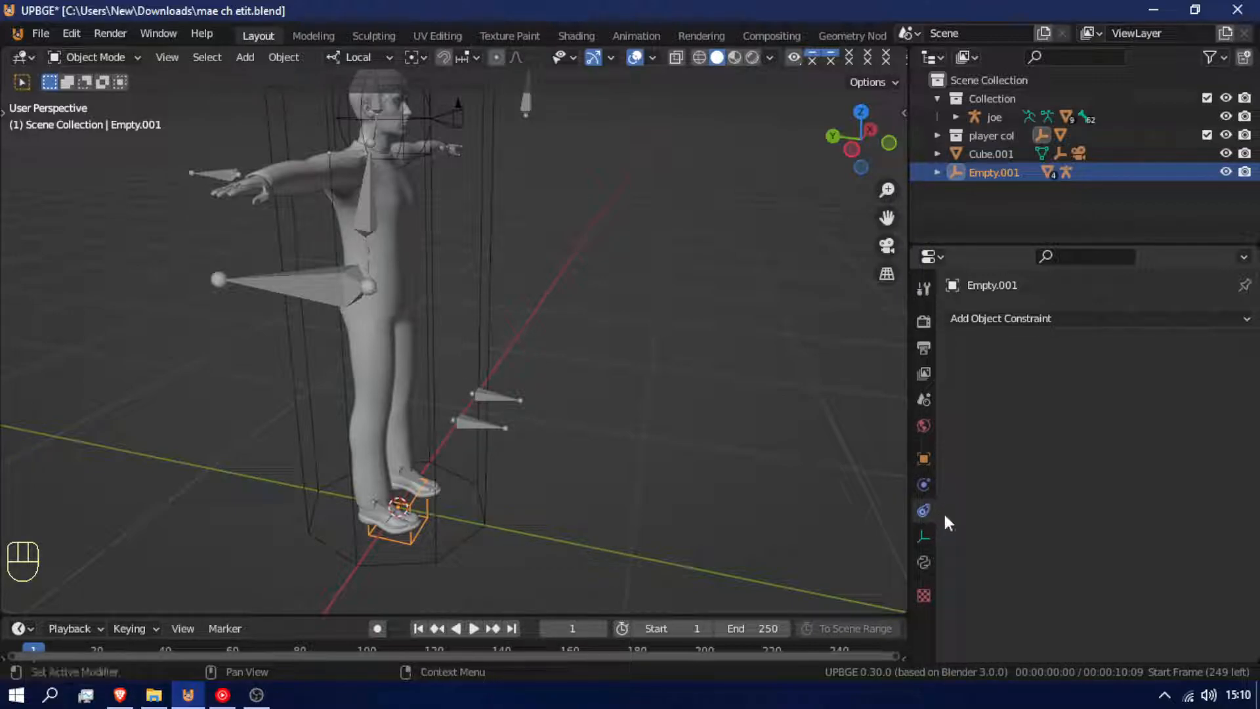
pyautogui.click(1052, 317)
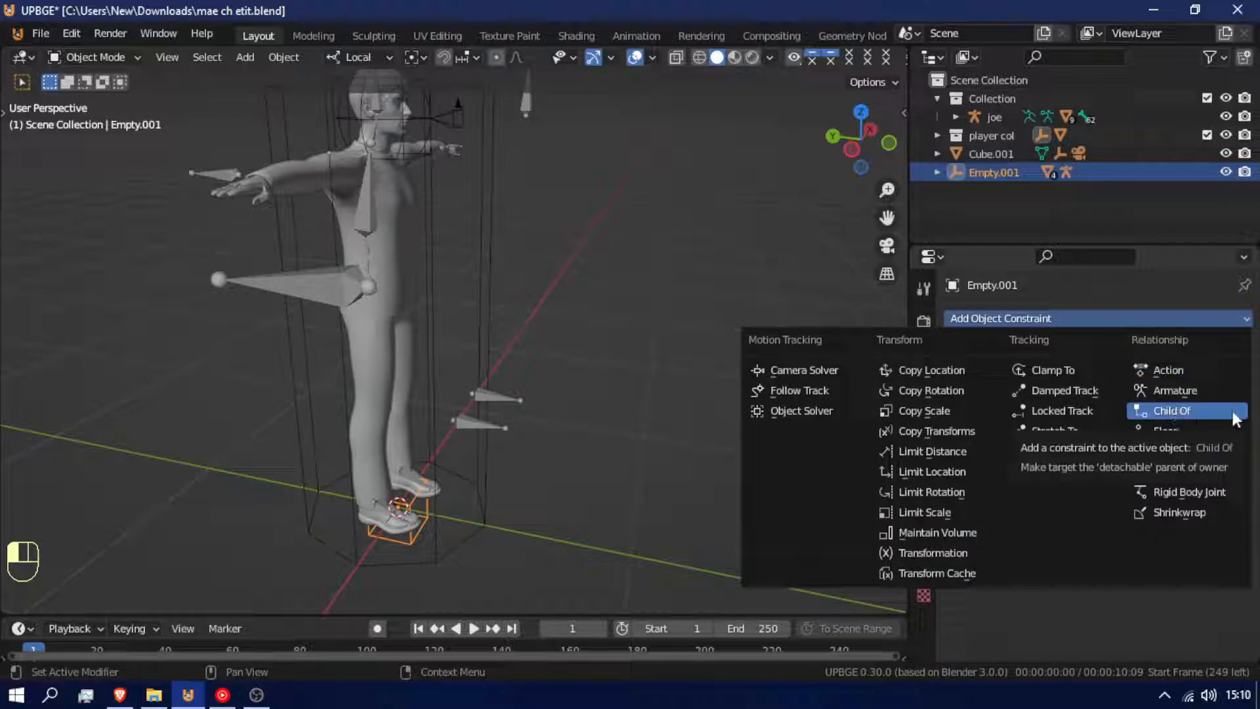
pyautogui.click(1168, 410)
pyautogui.click(1216, 376)
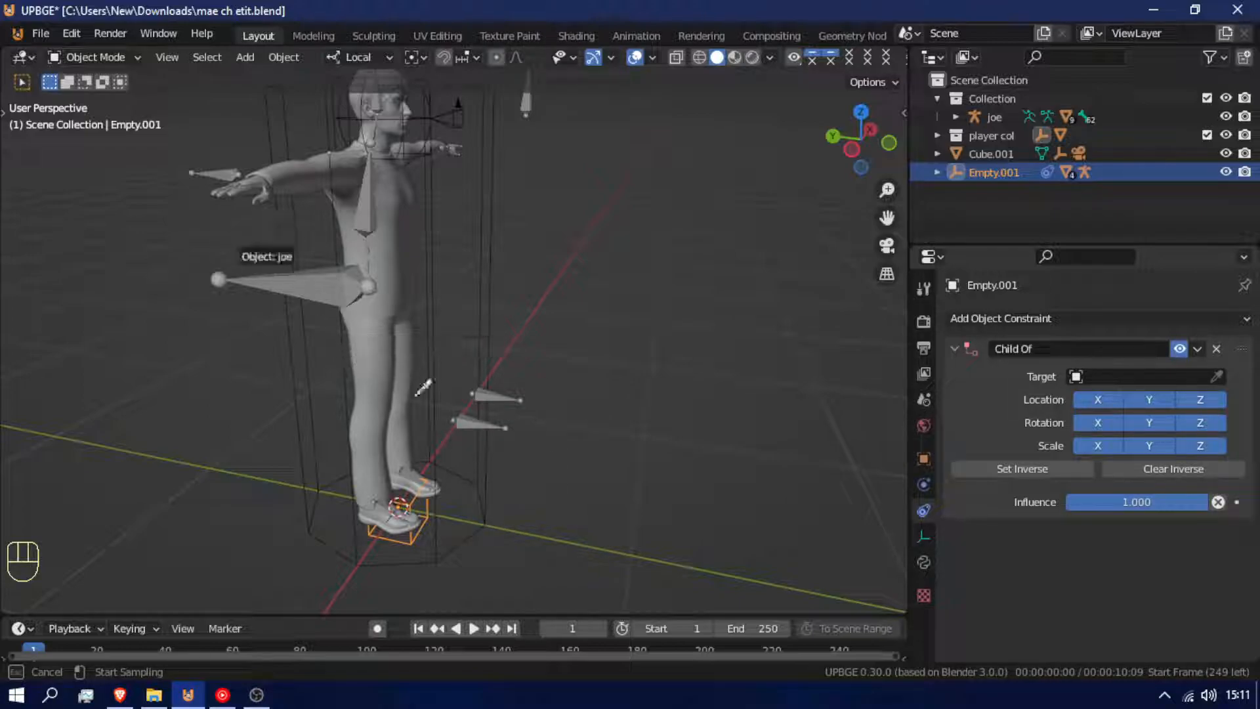
pyautogui.click(484, 502)
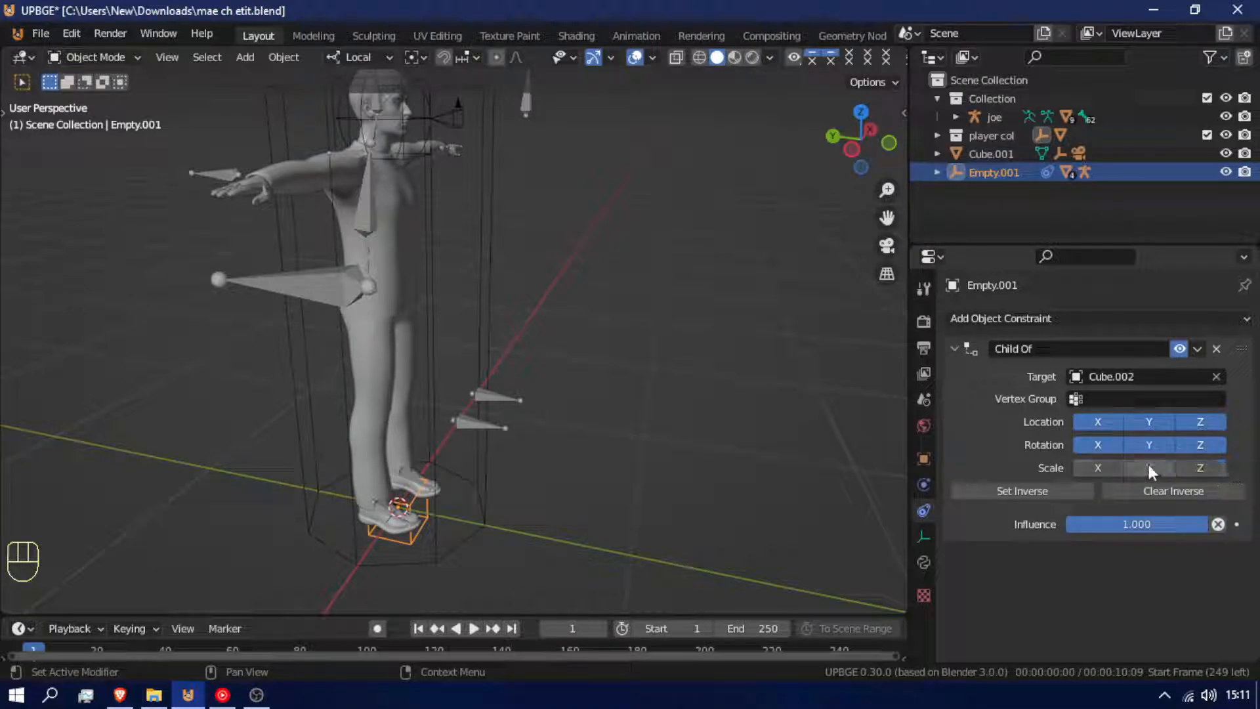
pyautogui.moveTo(1202, 424); pyautogui.dragTo(1117, 425)
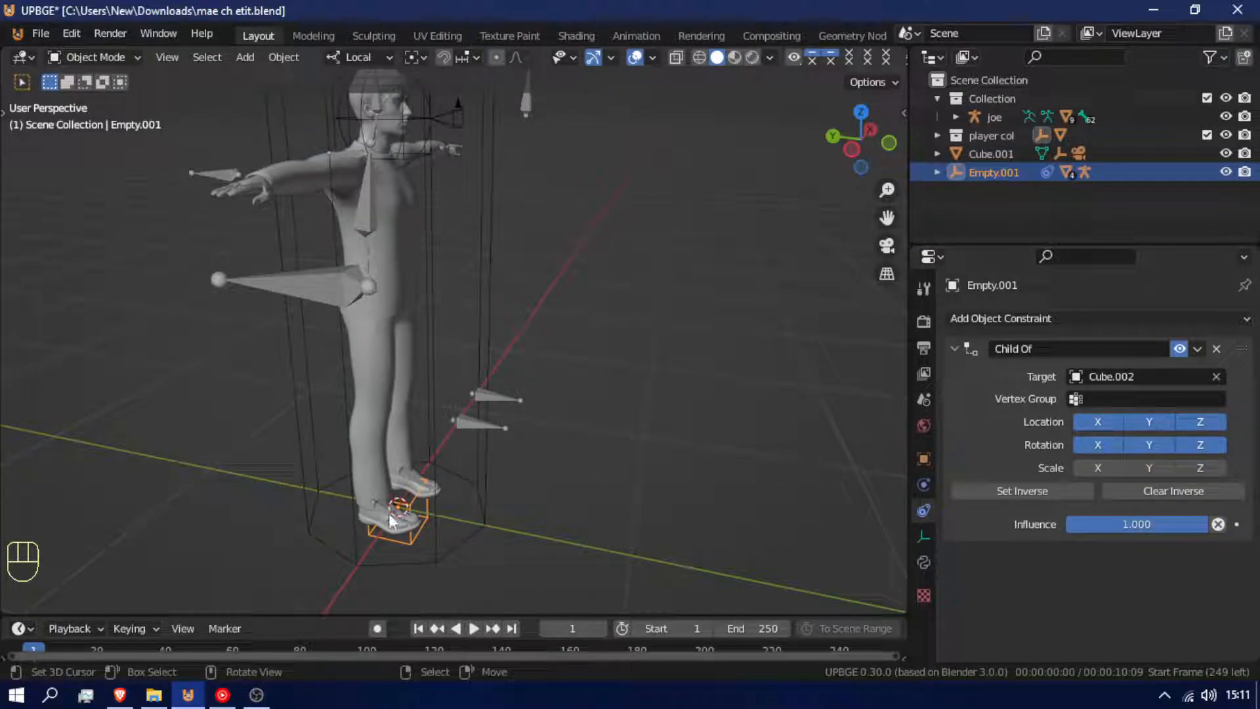
# Test the constraint by rotating Cube.002 around local Z and scaling it along local Z, cancelling both transforms.
pyautogui.click(495, 506)
pyautogui.press('r')
pyautogui.press('z')
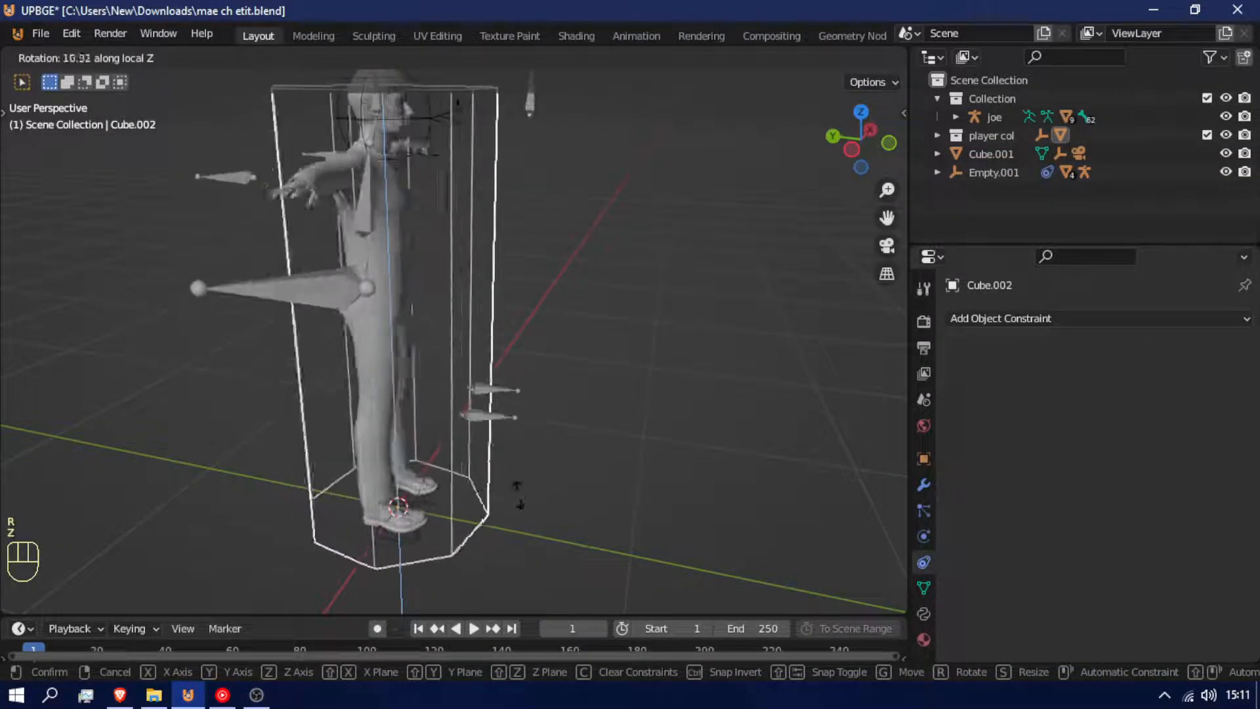
pyautogui.click(441, 392)
pyautogui.press('s')
pyautogui.press('z')
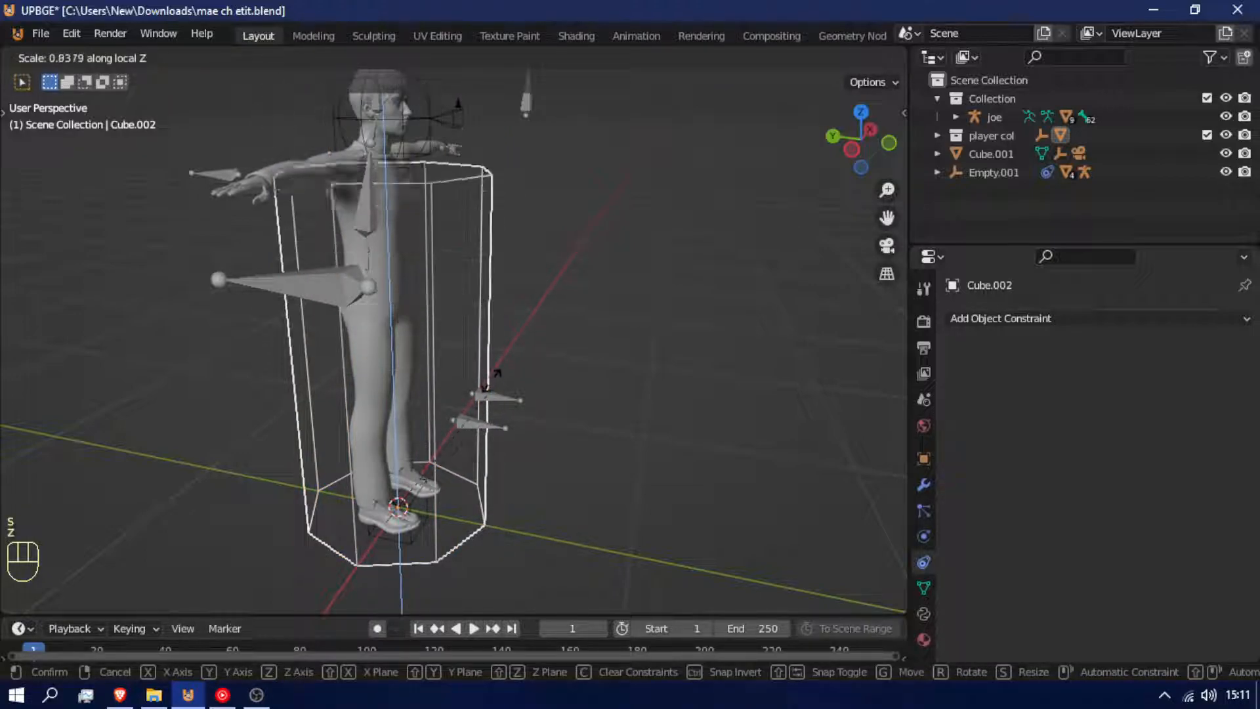
pyautogui.click(417, 373)
# Parent the head box Cube.001 to the Cube.002 collision body using the Object option.
pyautogui.click(426, 129)
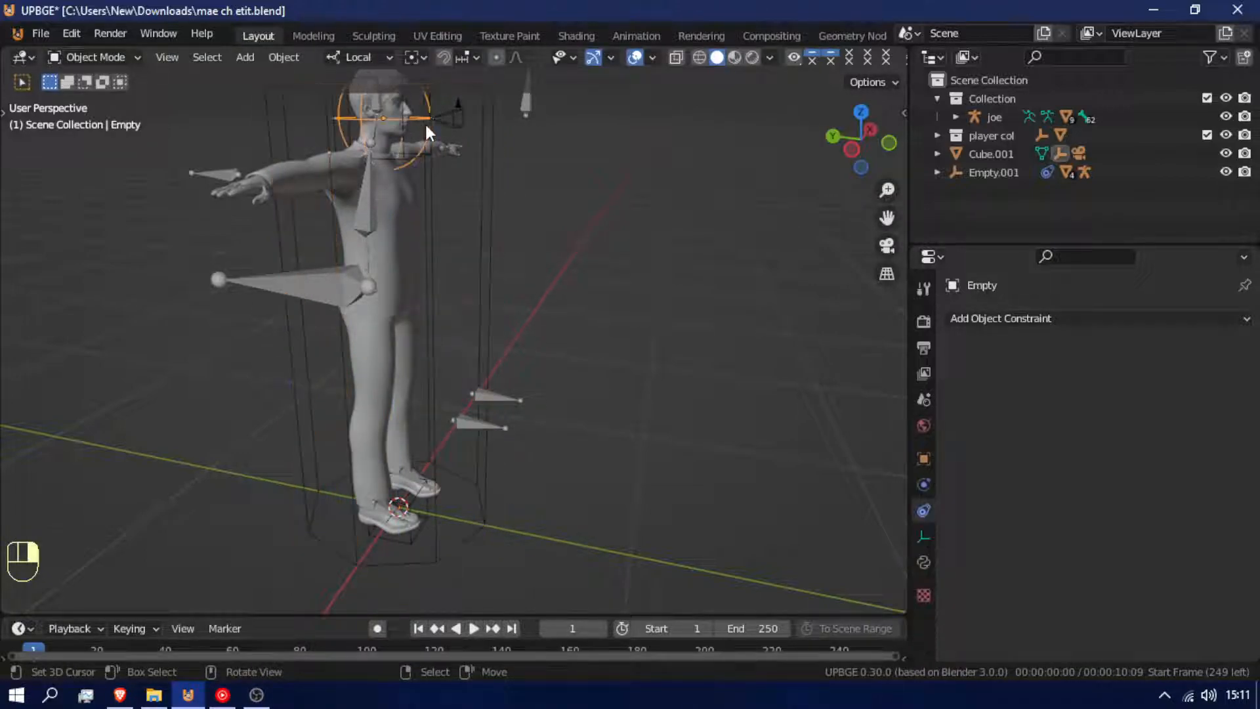
pyautogui.hotkey('shift', 'f')
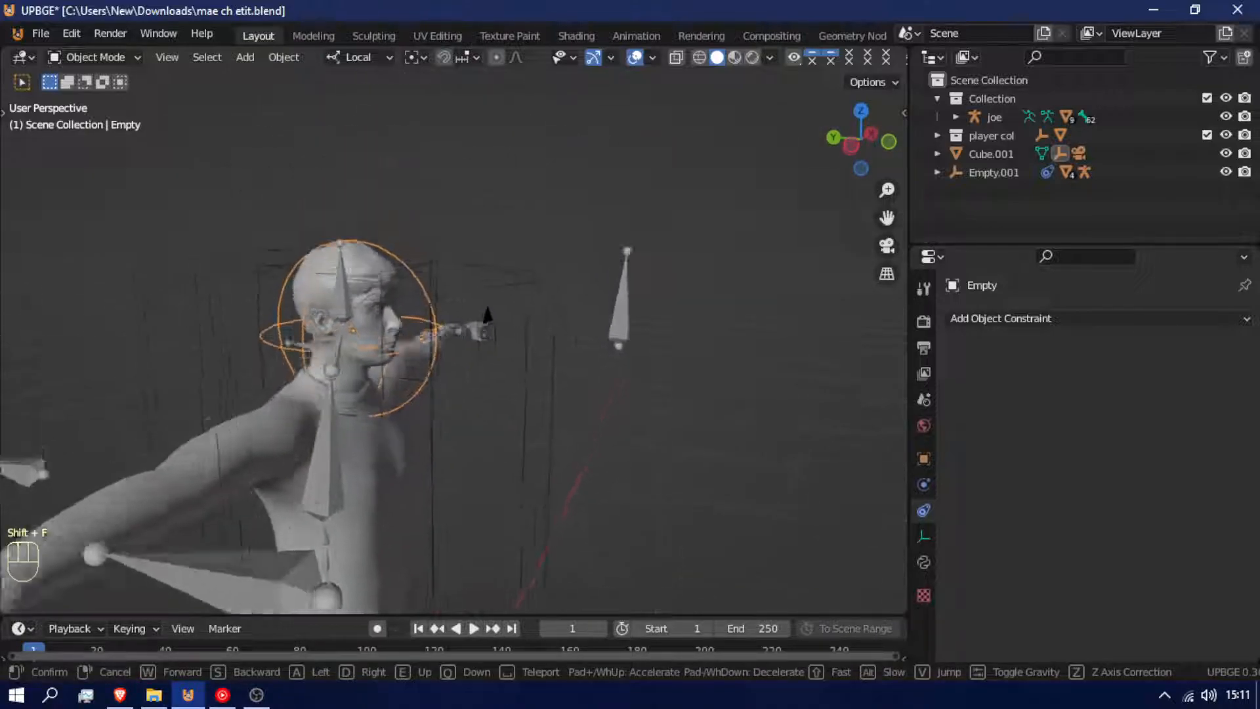
pyautogui.click(452, 343)
pyautogui.click(443, 336)
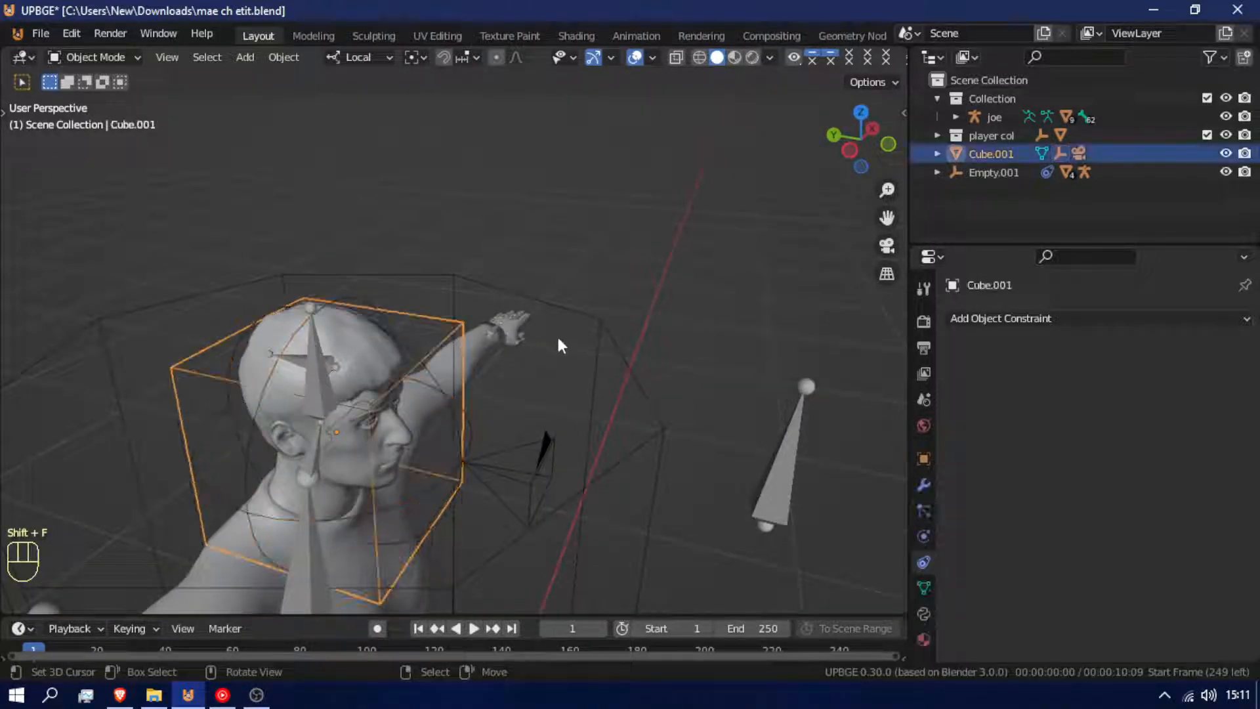
pyautogui.press('g')
pyautogui.rightClick(493, 464)
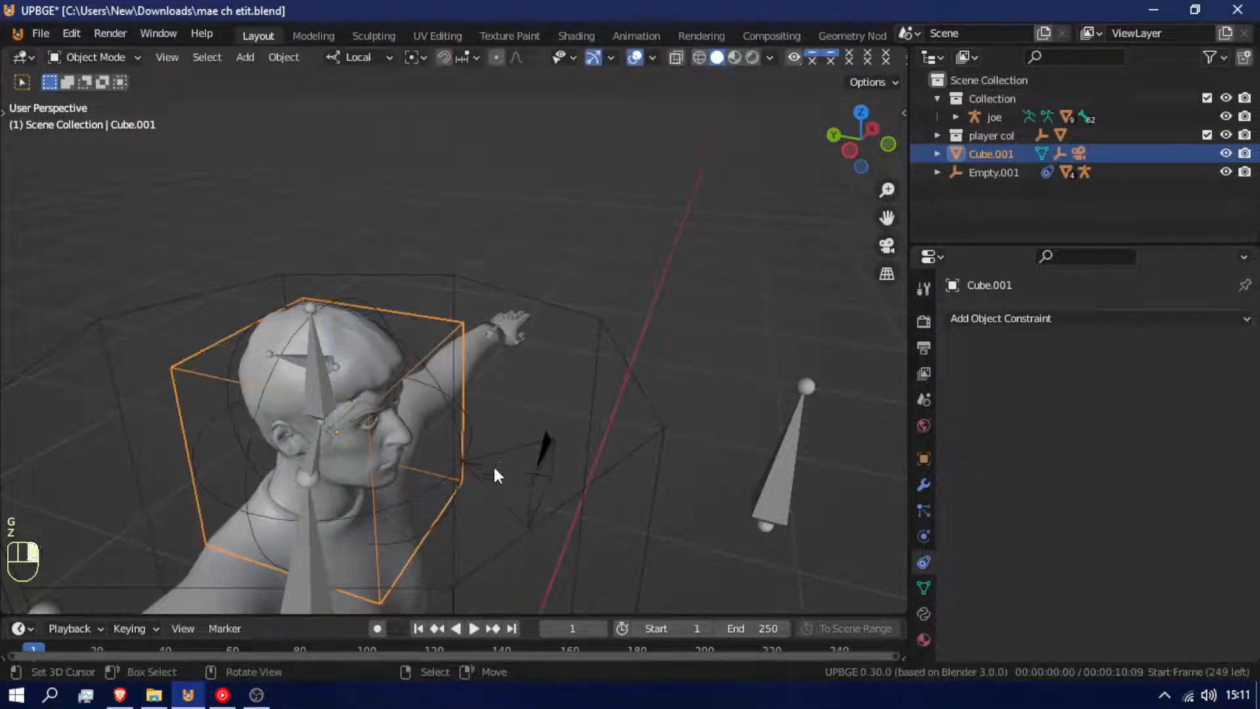
pyautogui.click(637, 387)
pyautogui.hotkey('ctrl', 'p')
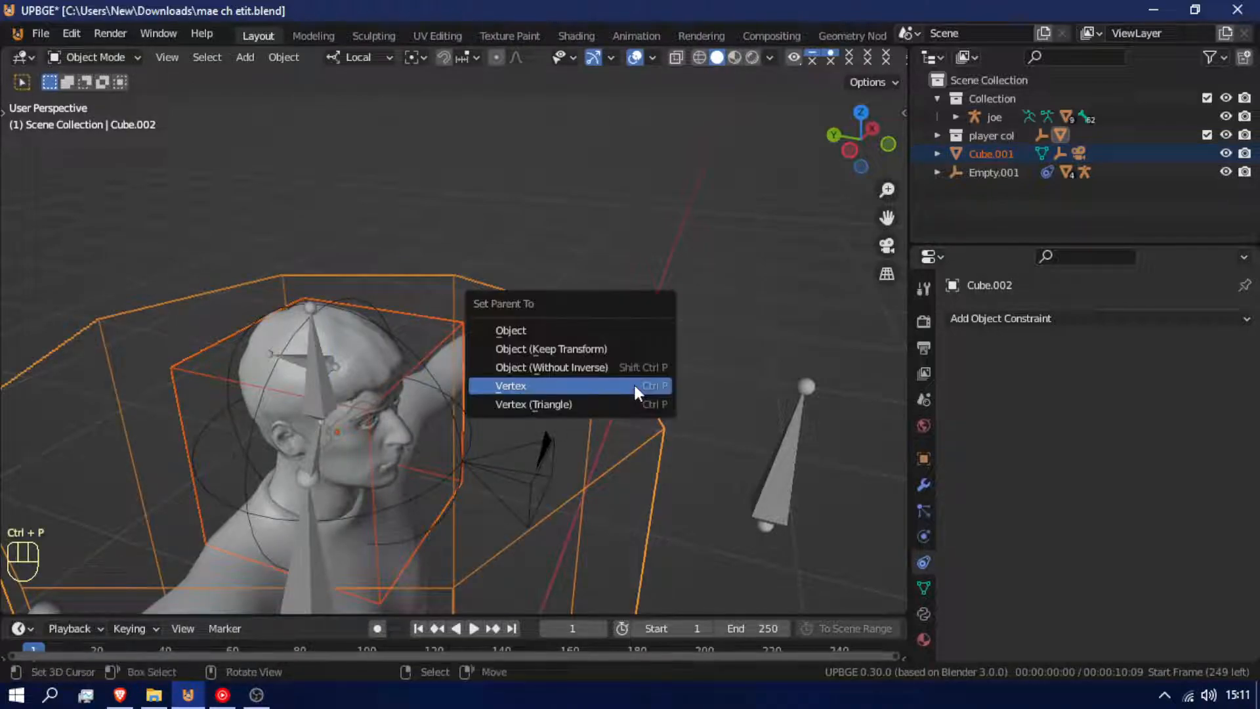
pyautogui.click(572, 331)
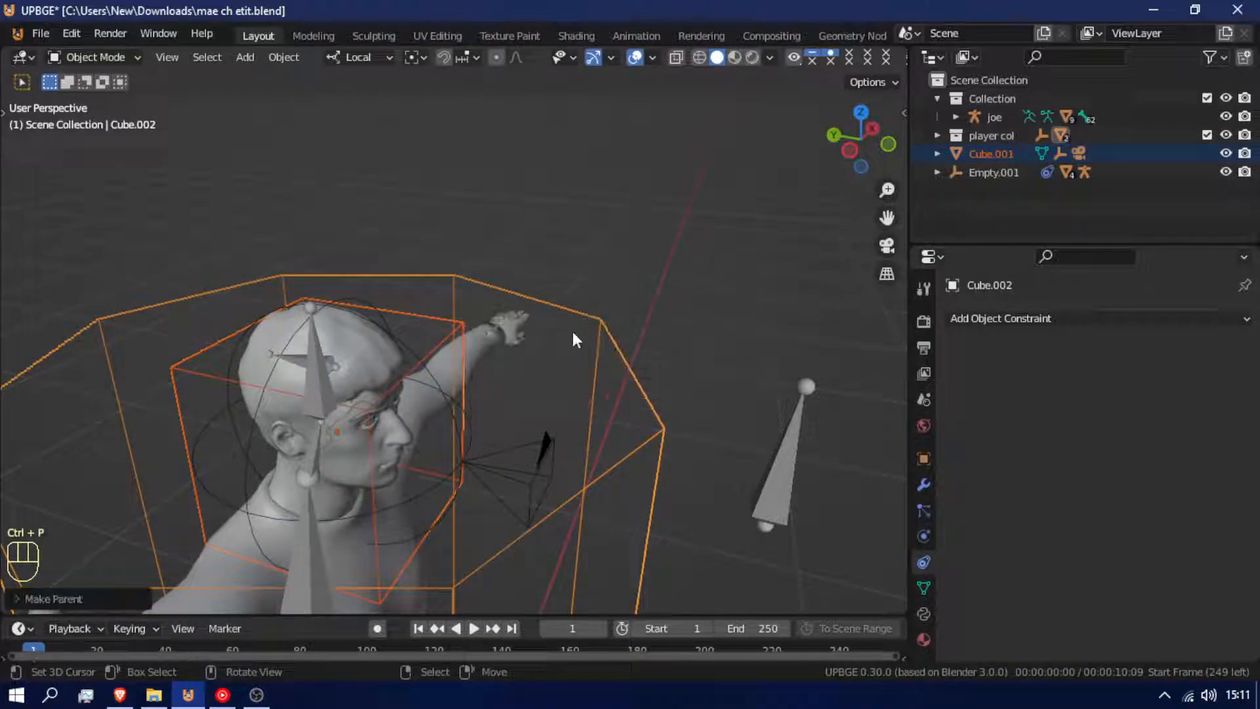
# Test the new parenting by scaling Cube.002 along local Z, cancelling the transform.
pyautogui.click(633, 374)
pyautogui.hotkey('shift', 'f')
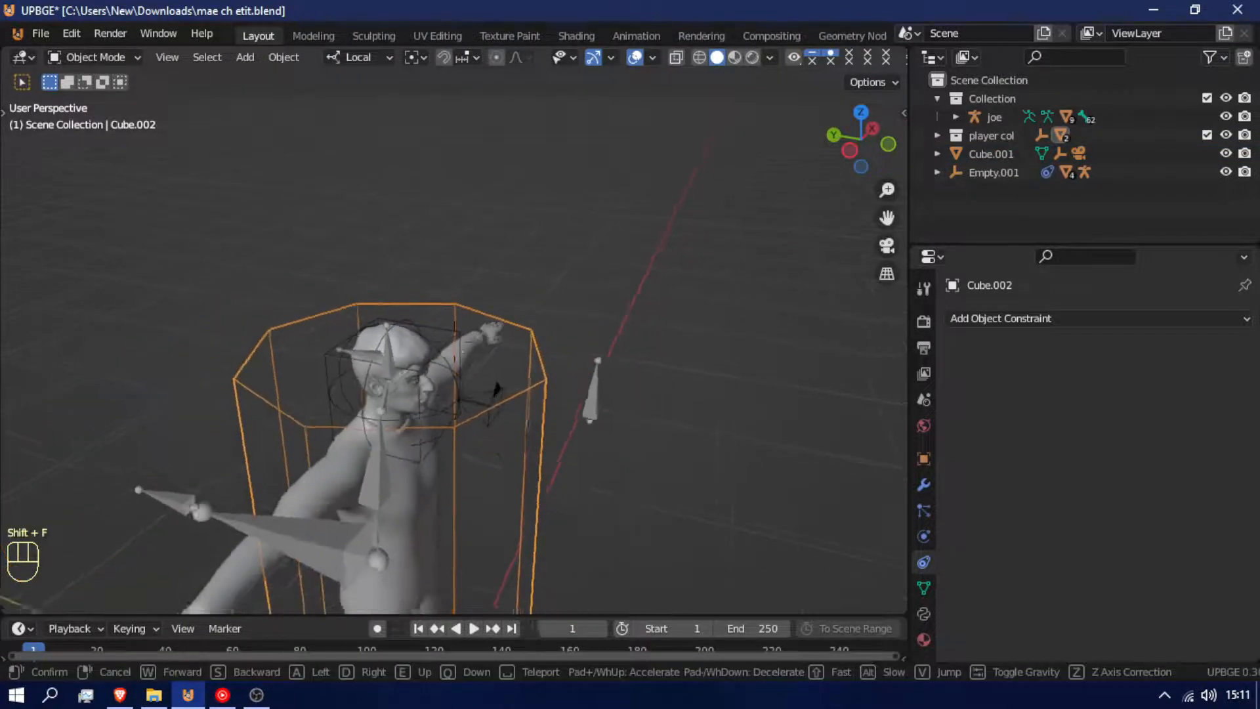
pyautogui.press('s')
pyautogui.press('z')
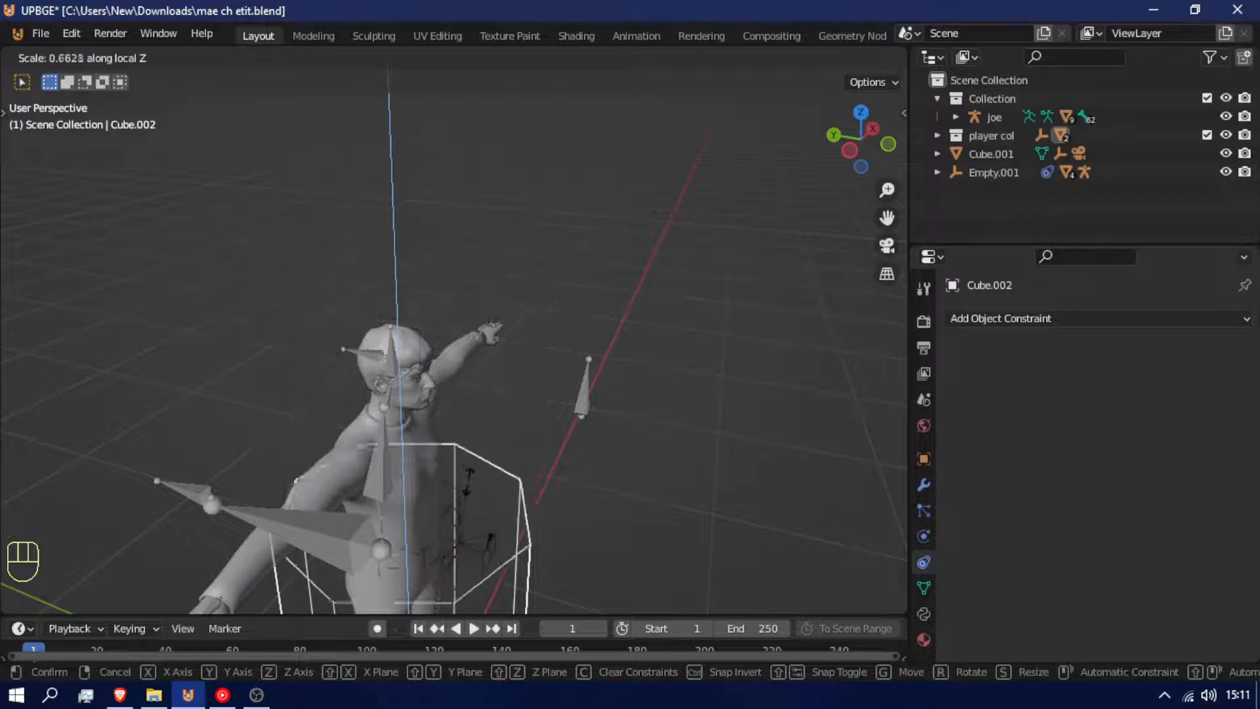
pyautogui.click(421, 344)
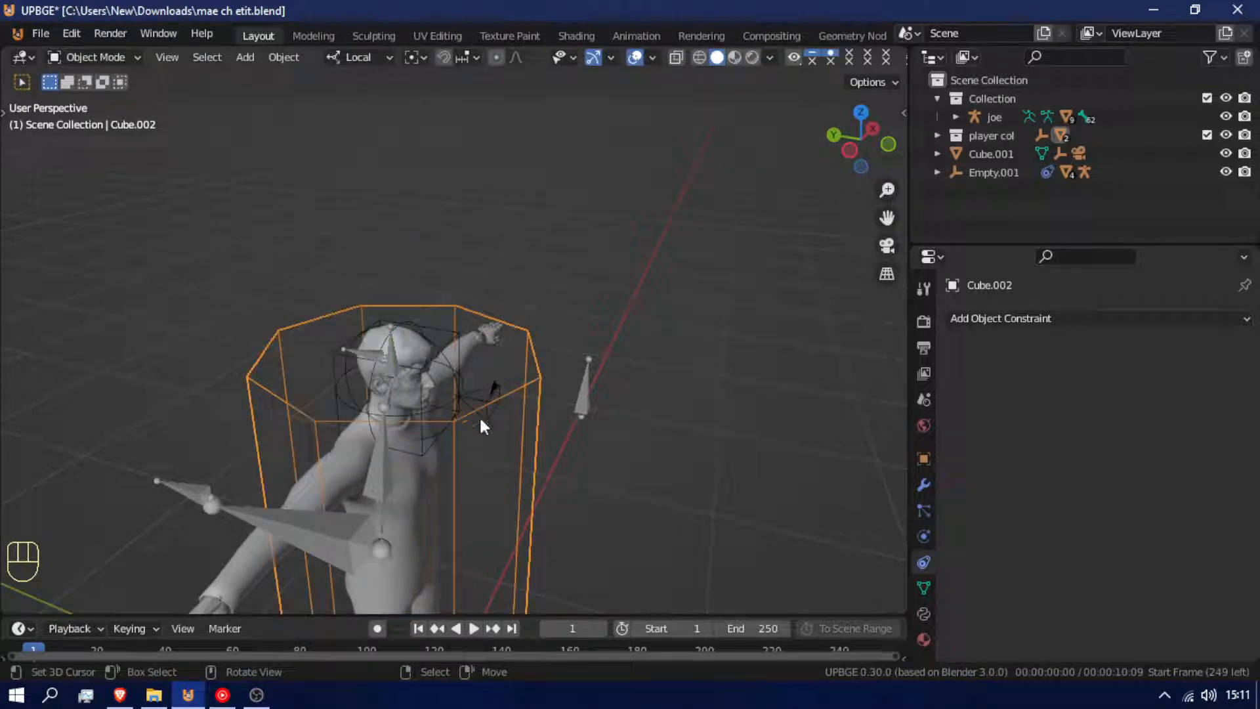
# Test rotating the spherical head Empty freely and around local X through the camera view, cancelling both rotations.
pyautogui.click(448, 362)
pyautogui.press('r')
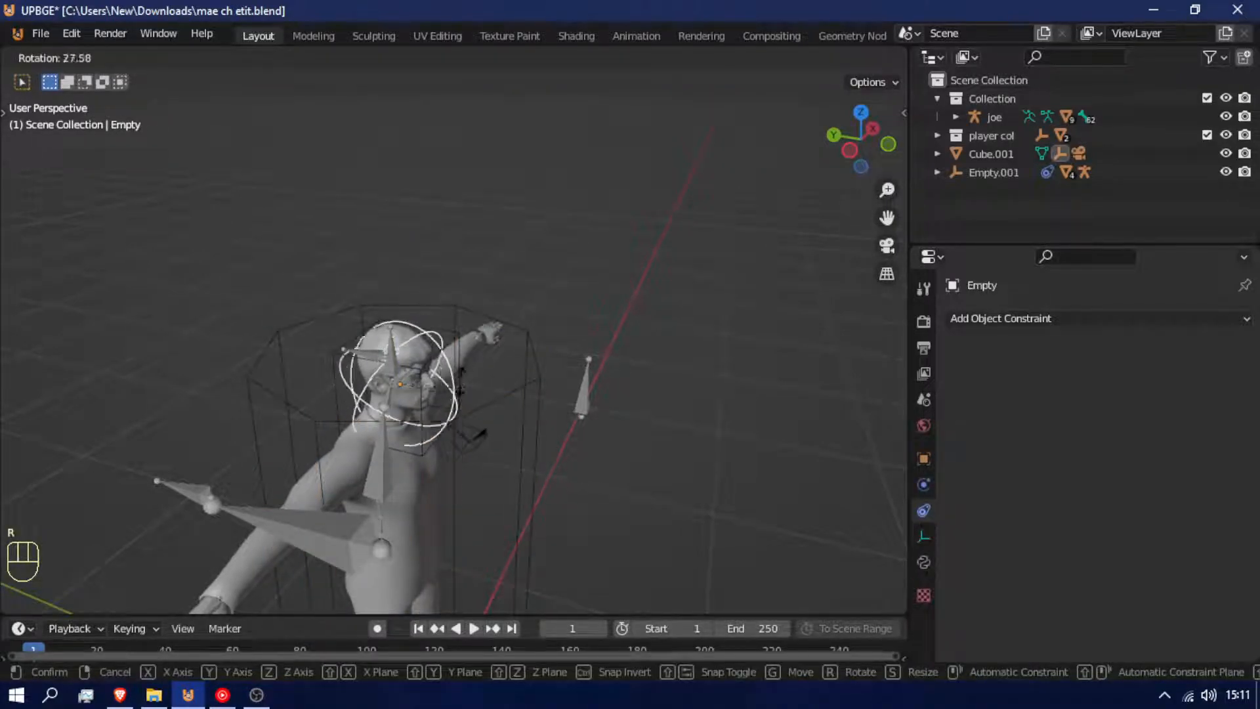
pyautogui.click(465, 412)
pyautogui.press('KP_0')
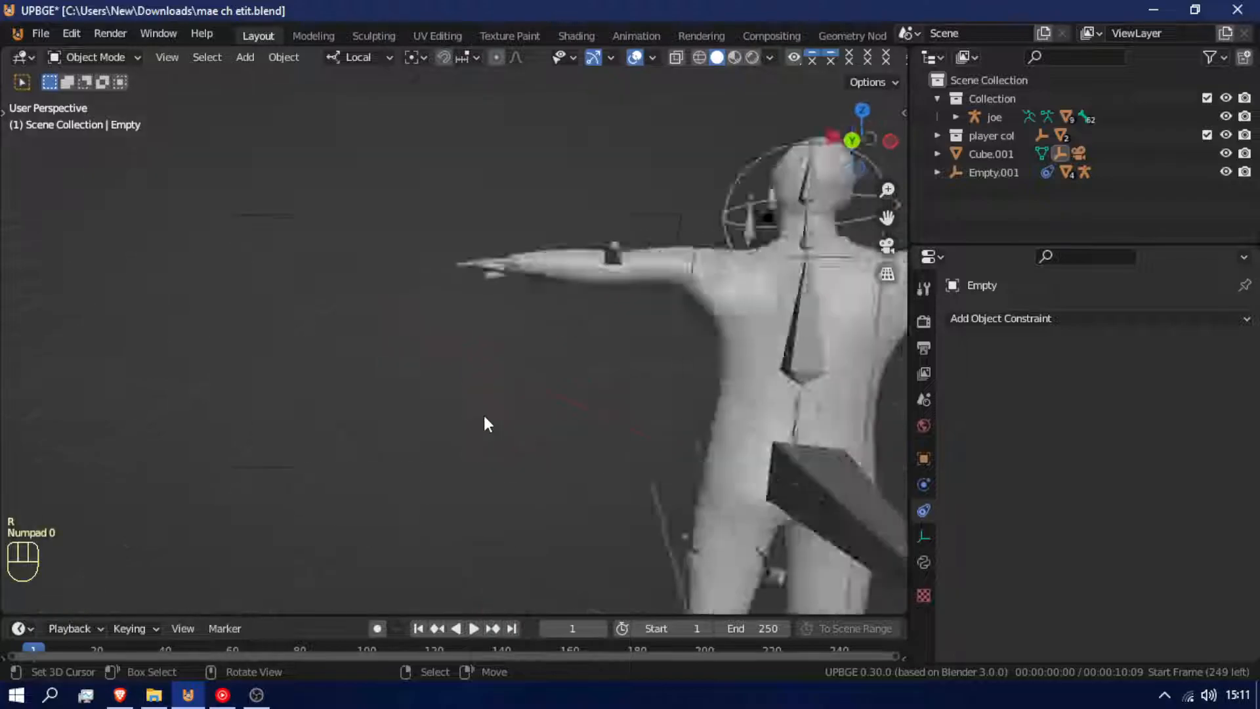
pyautogui.press('r')
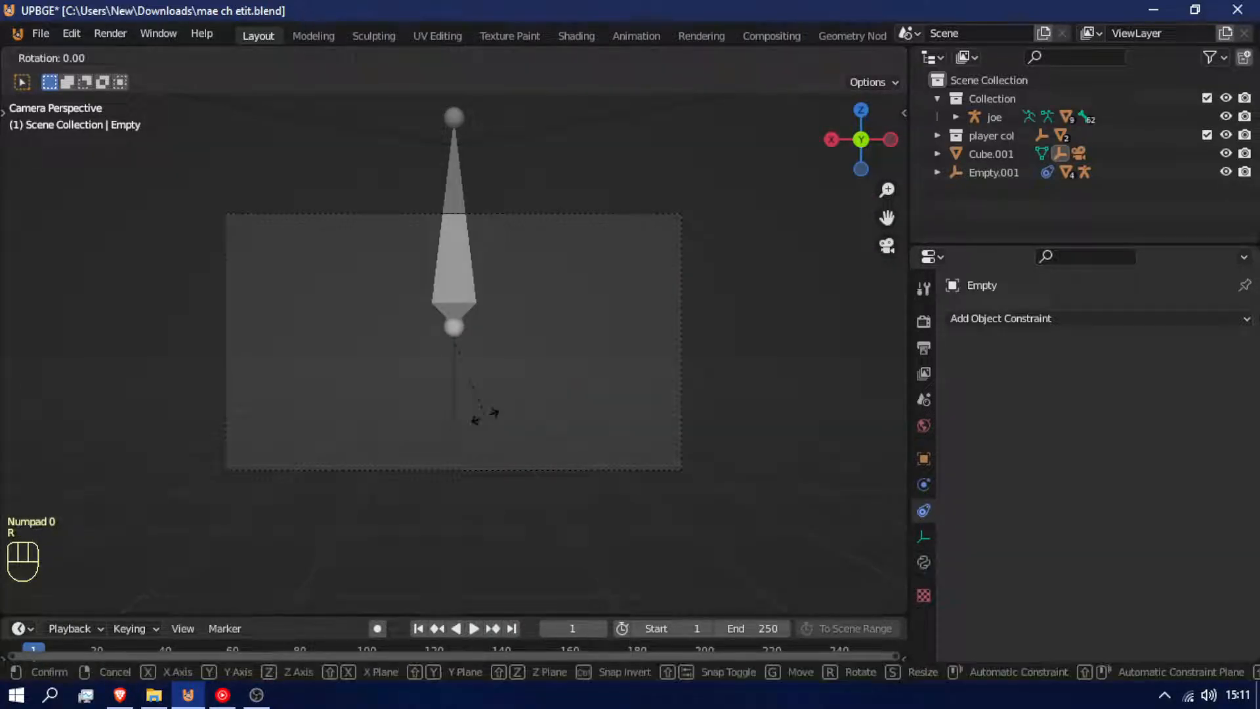
pyautogui.press('x')
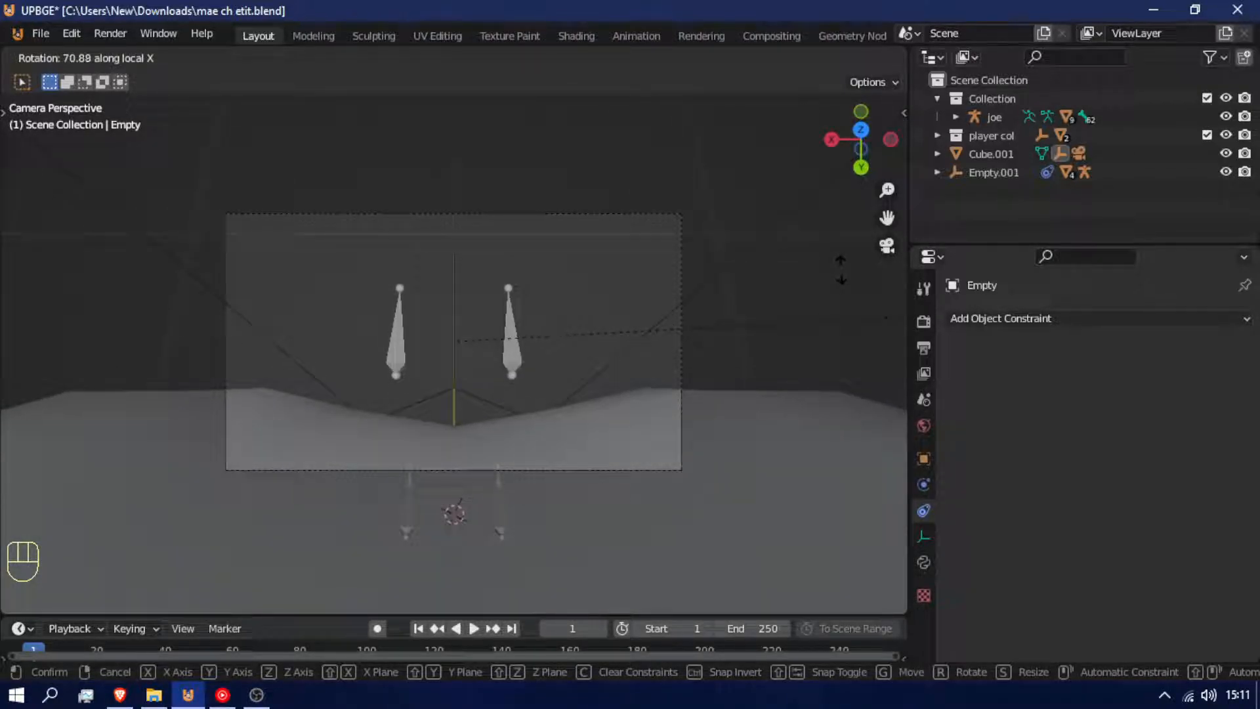
pyautogui.click(794, 272)
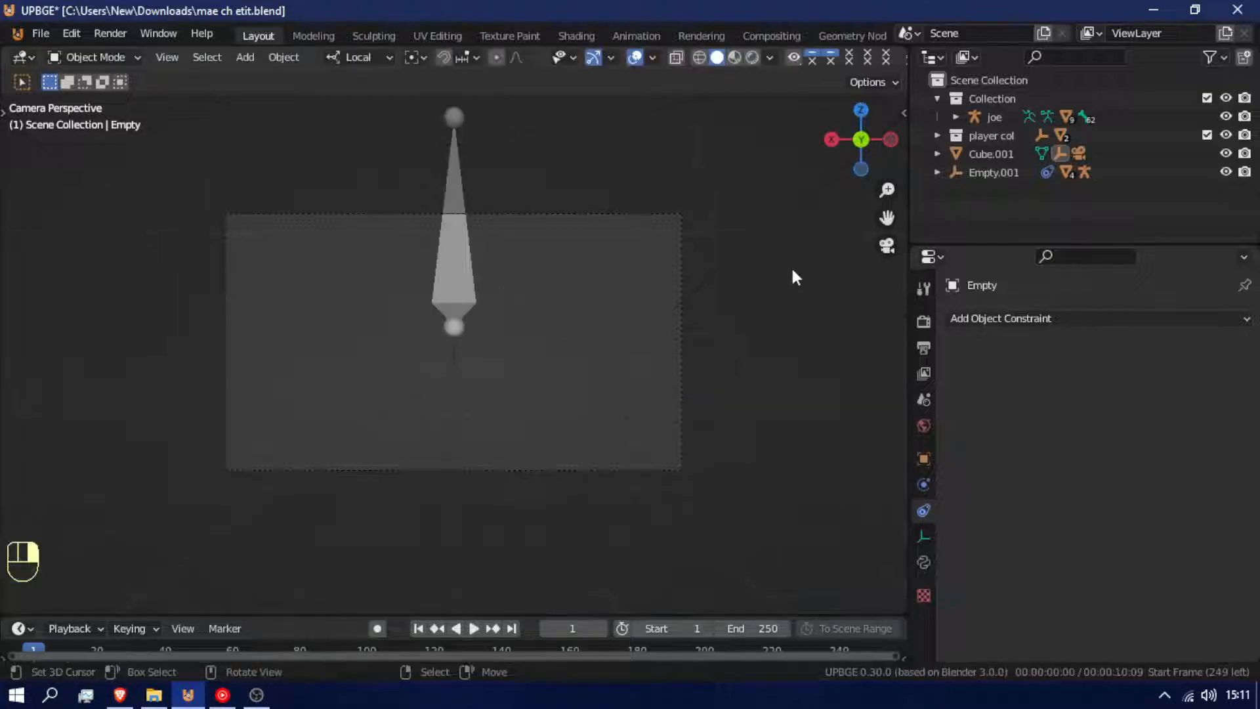
# Select the joe armature in the viewport and enlarge the timeline area to make room for keyframes.
pyautogui.hotkey('shift', 'f')
pyautogui.press('s')
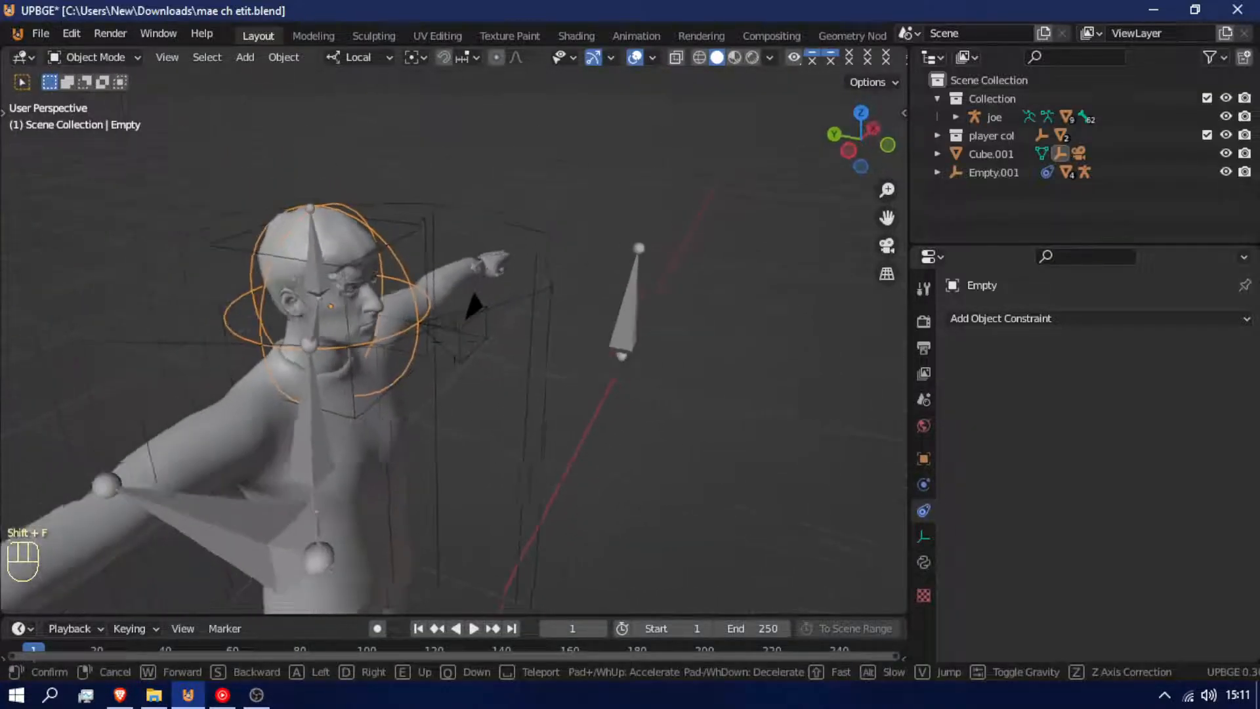
pyautogui.press('a')
pyautogui.press('s')
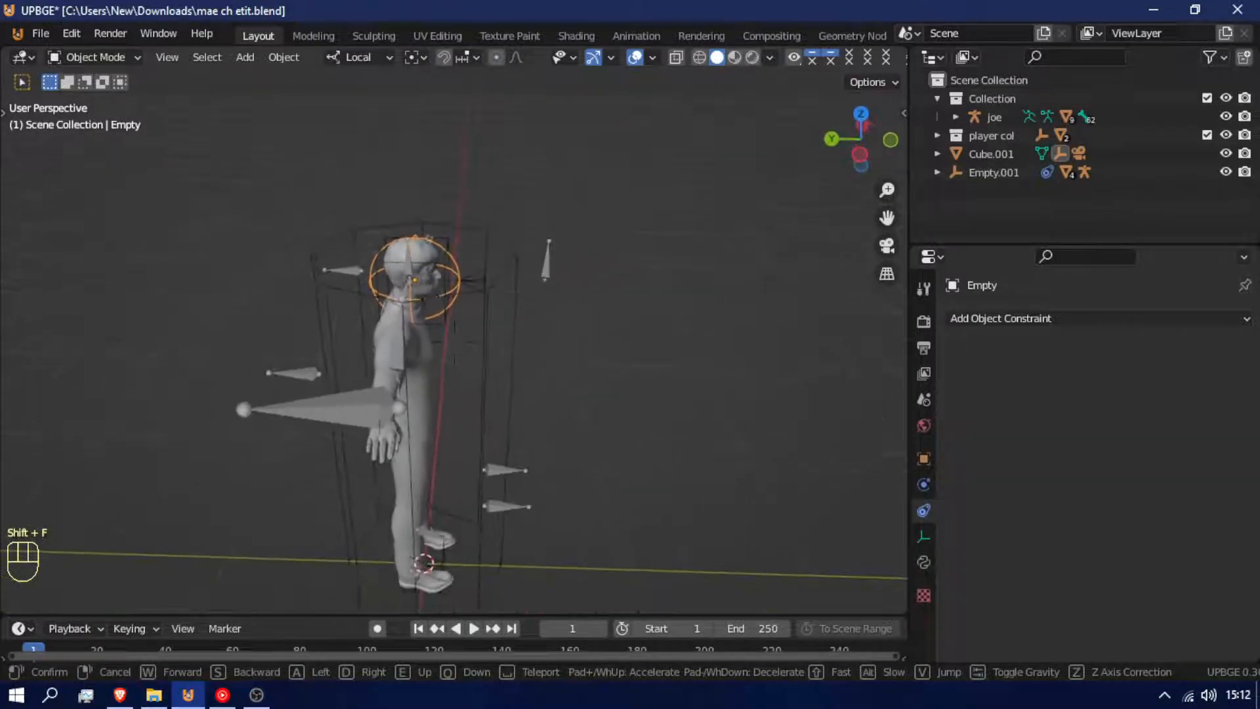
pyautogui.click(457, 349)
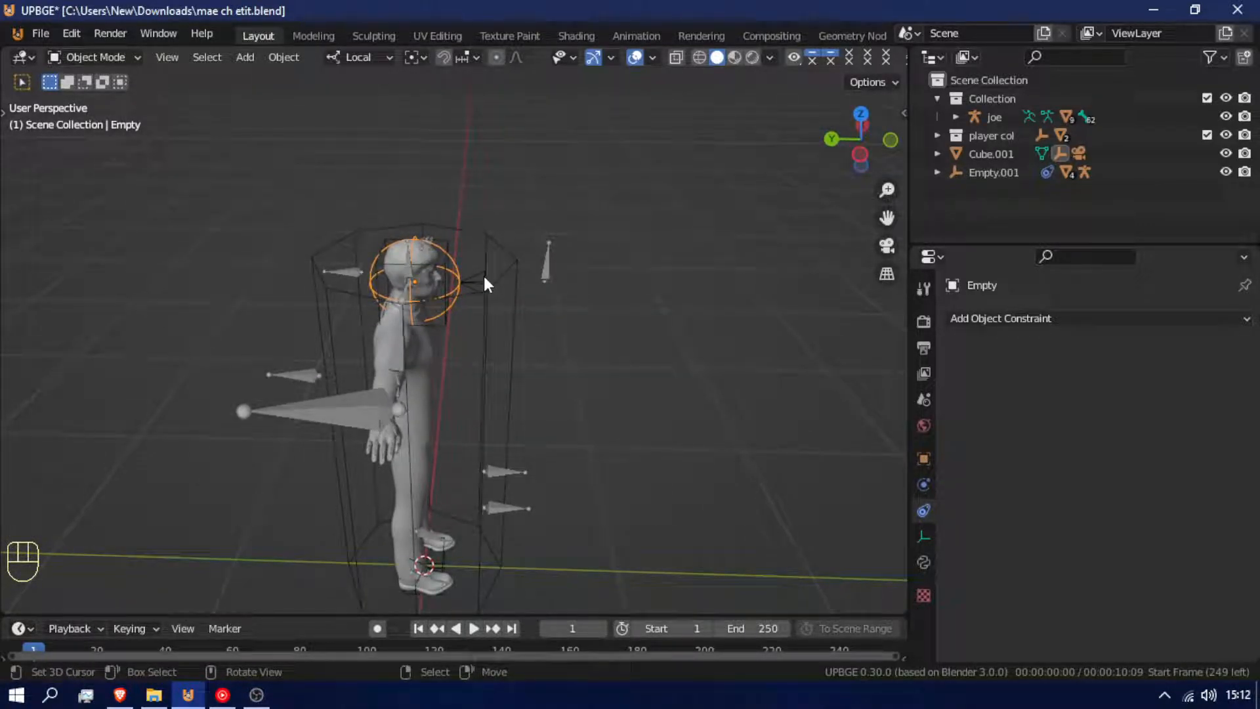
pyautogui.click(515, 349)
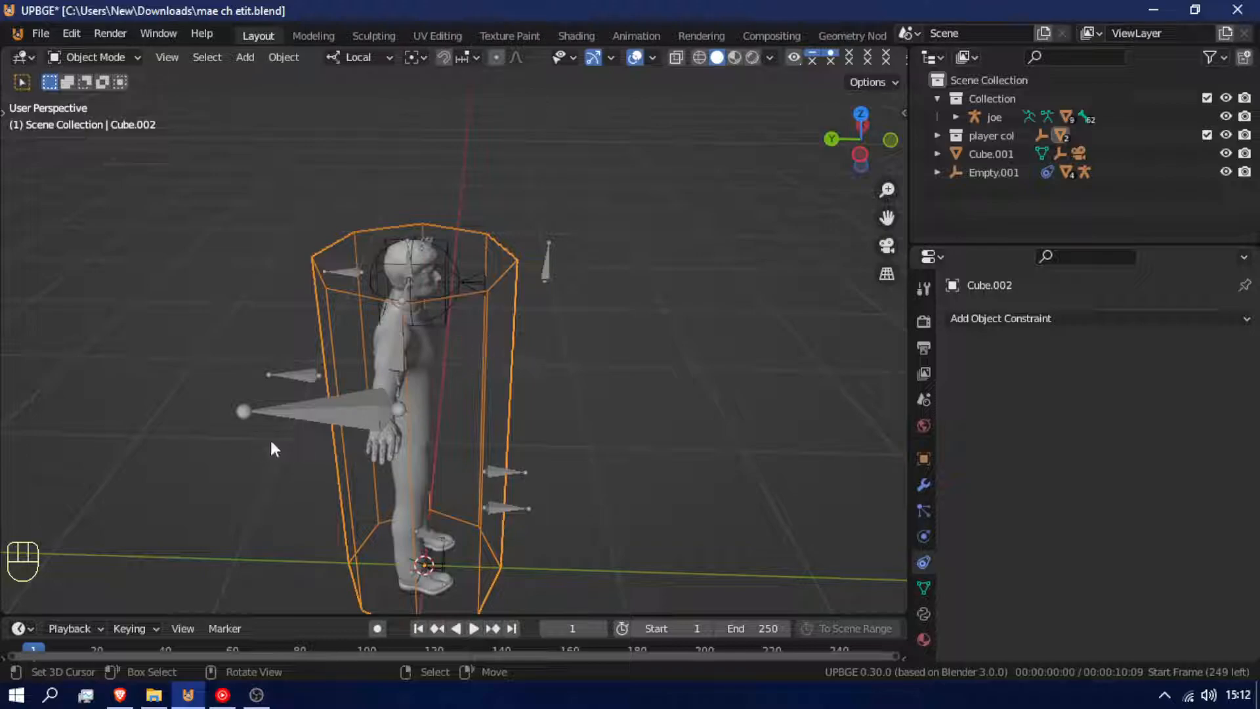
pyautogui.click(338, 393)
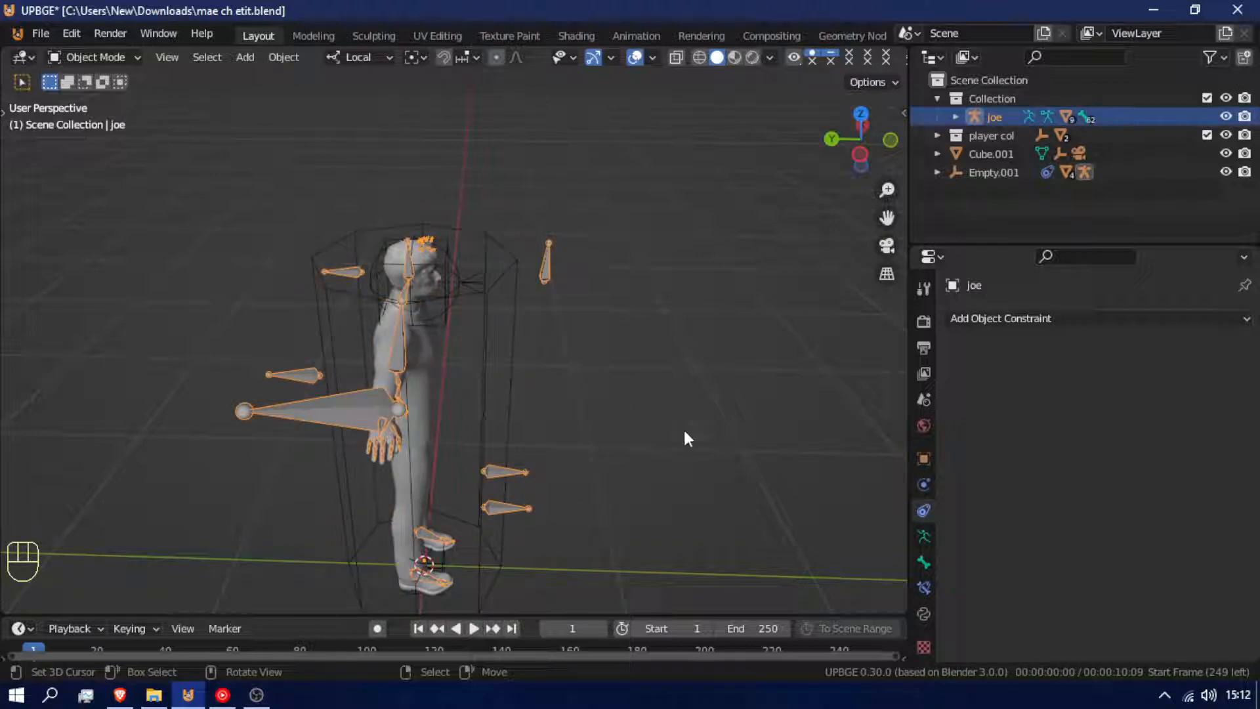
pyautogui.moveTo(407, 614); pyautogui.dragTo(404, 423)
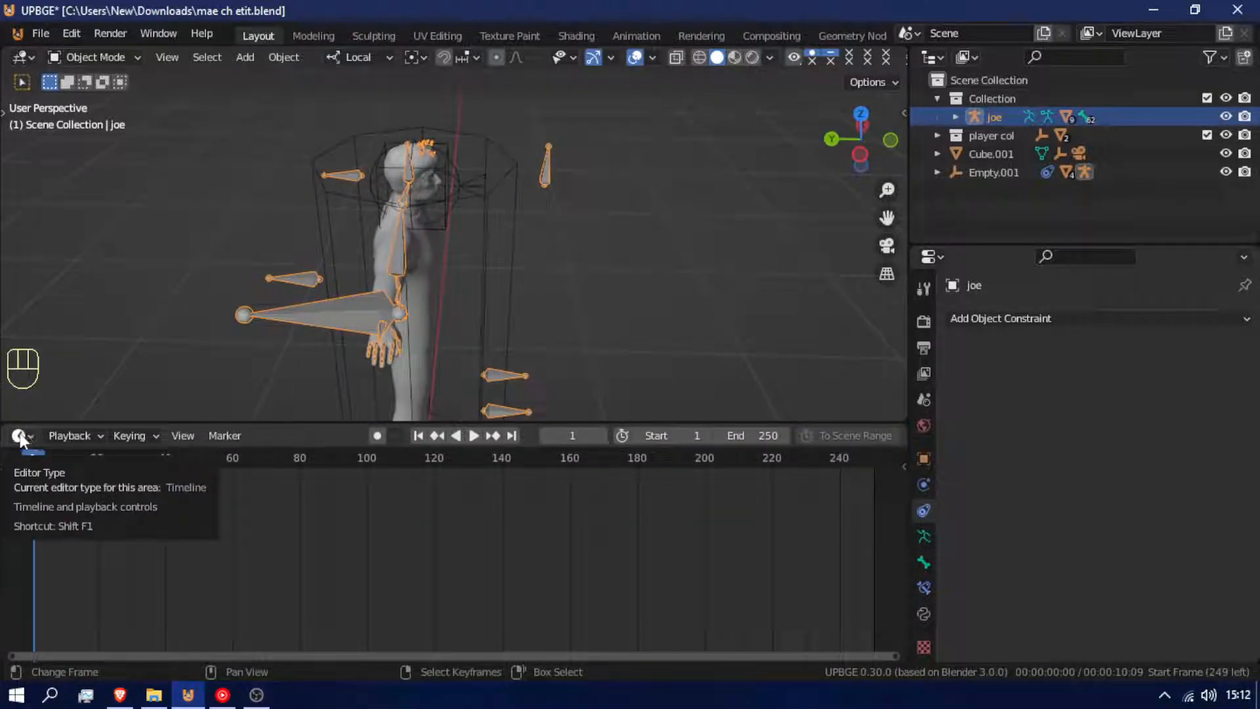
# Set the timeline's active keying set to Location & Rotation.
pyautogui.click(133, 435)
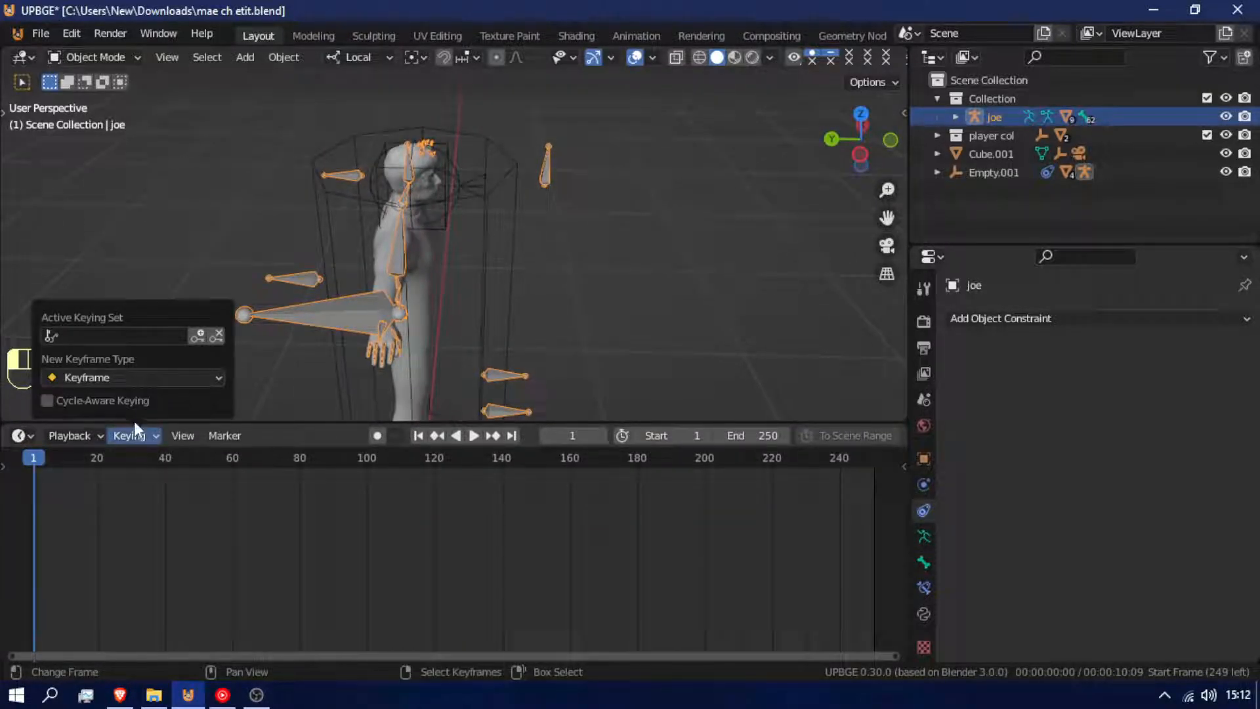
pyautogui.click(135, 334)
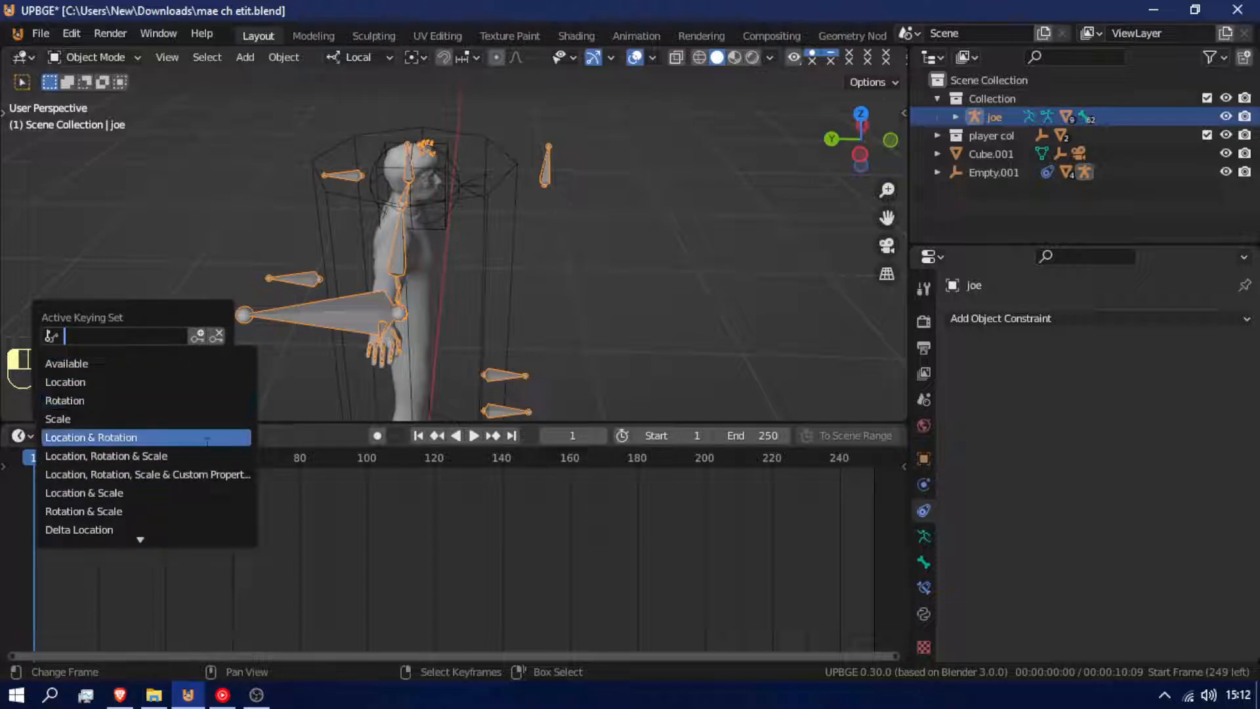
pyautogui.click(216, 437)
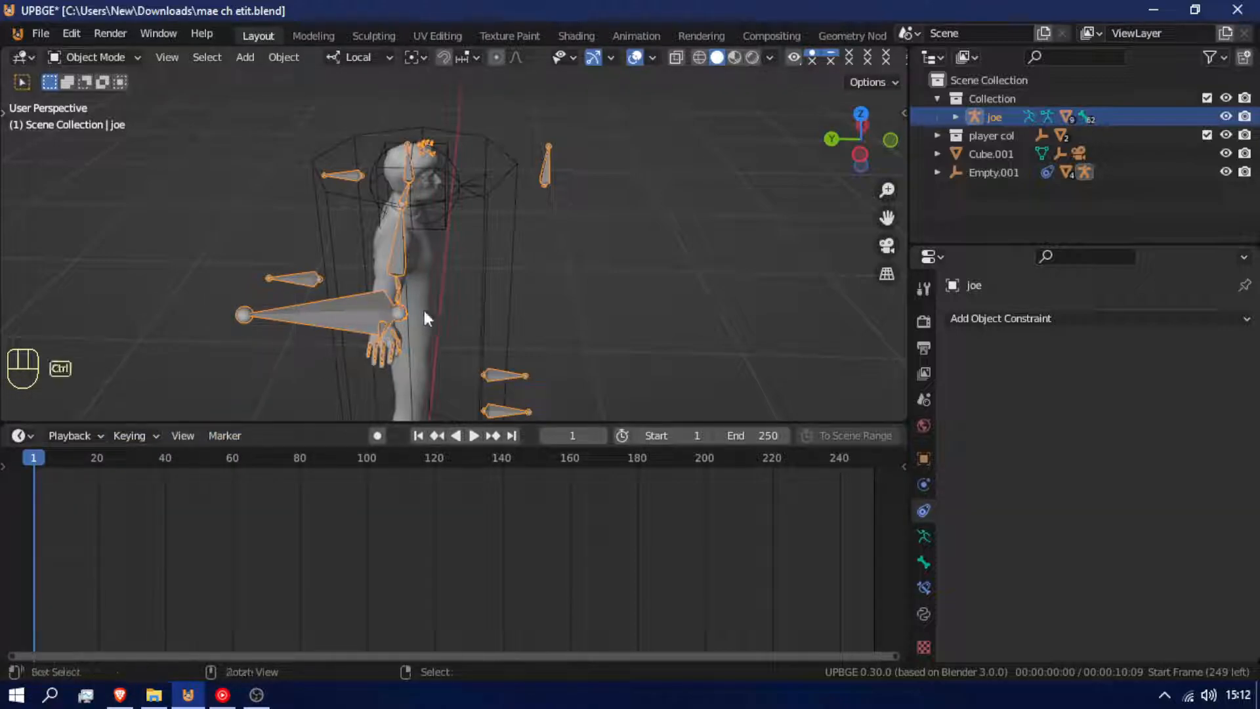
# Enter Pose Mode on the joe armature and keyframe its Root bone at frame 1.
pyautogui.hotkey('ctrl', 'Tab')
pyautogui.click(349, 312)
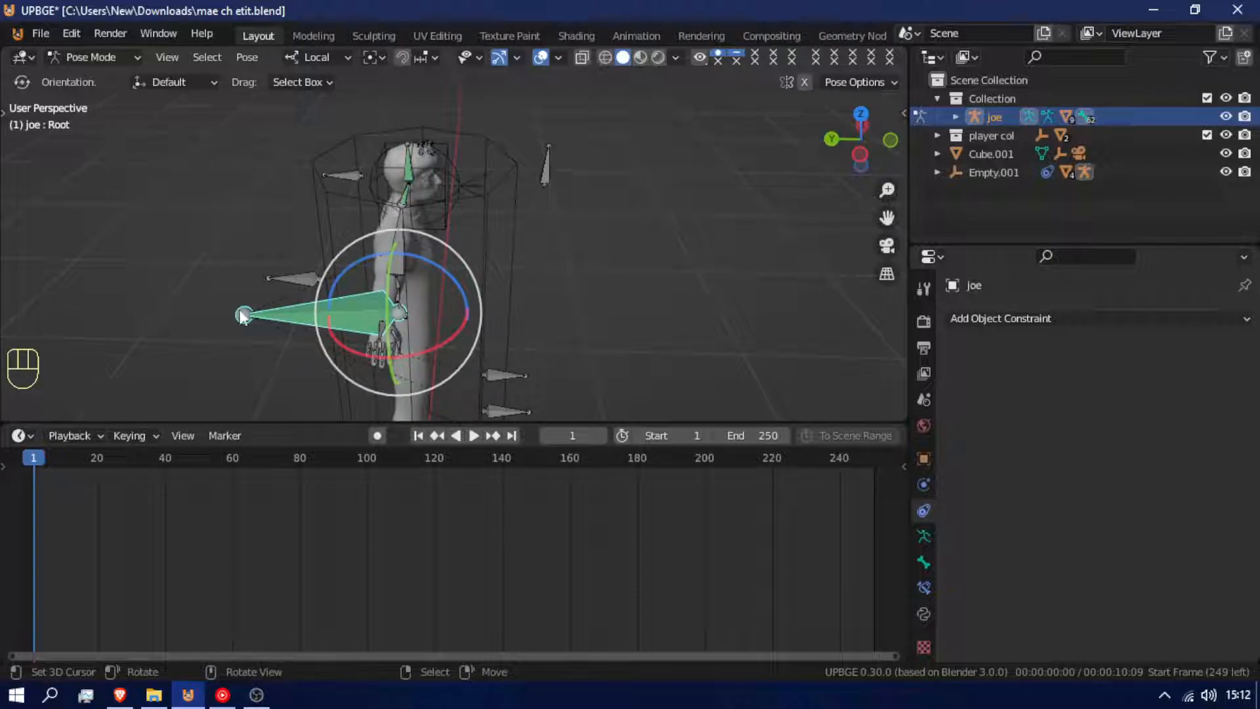
pyautogui.press('i')
# Try keyframing all of joe's bones at frame 1, and undo the keying and the selection.
pyautogui.press('a')
pyautogui.press('a')
pyautogui.press('i')
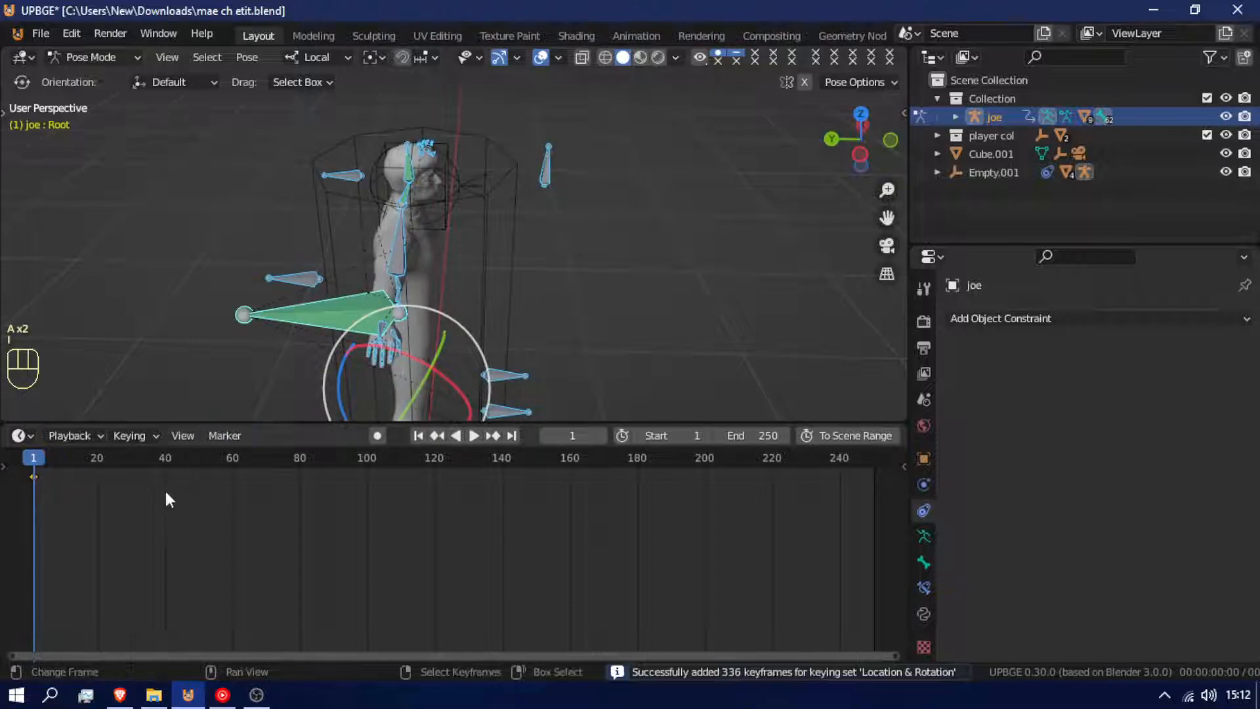
pyautogui.hotkey('shift', 'f')
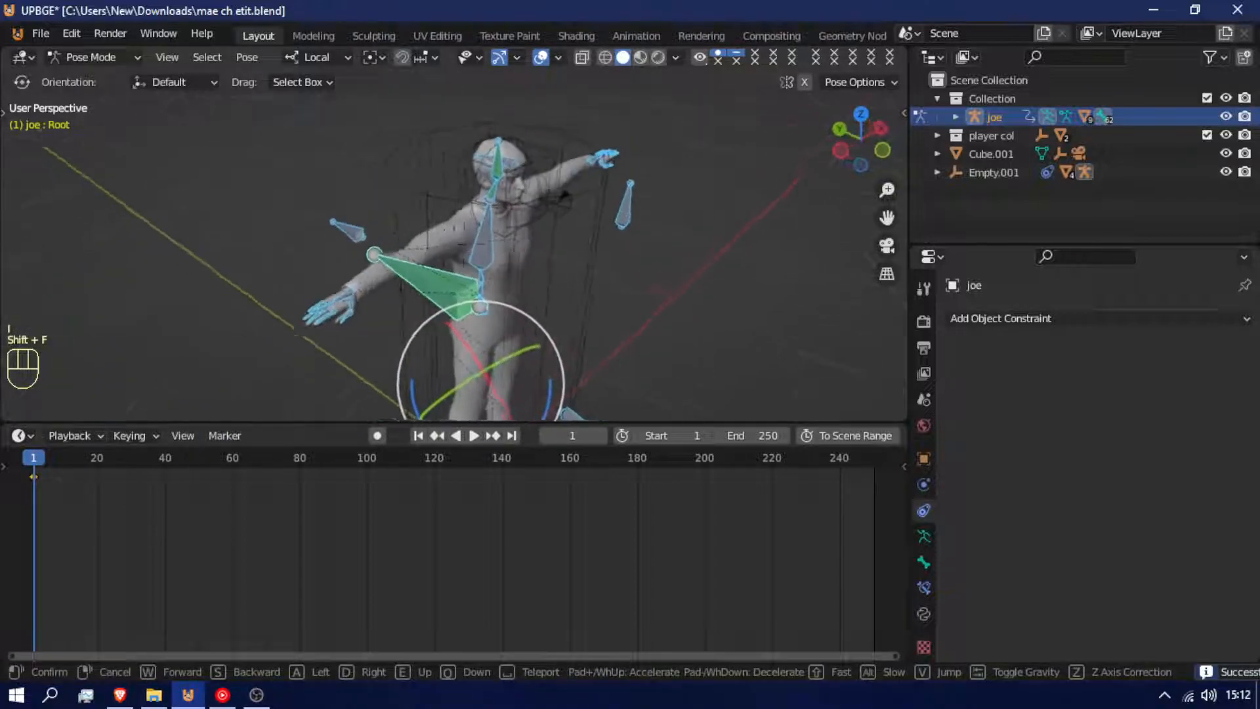
pyautogui.click(454, 245)
pyautogui.hotkey('ctrl', 'z')
pyautogui.hotkey('ctrl', 'z')
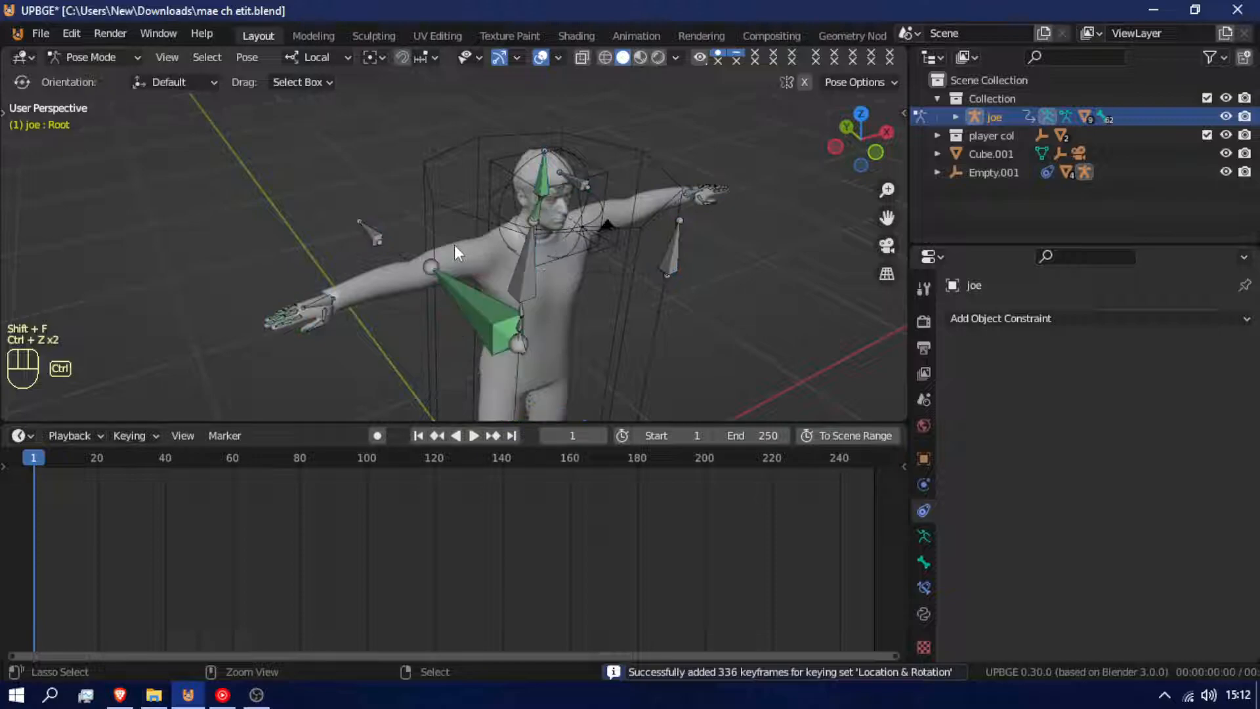
# Select only the Root bone and insert its Location & Rotation keyframe at frame 1.
pyautogui.click(486, 318)
pyautogui.hotkey('shift', 'f')
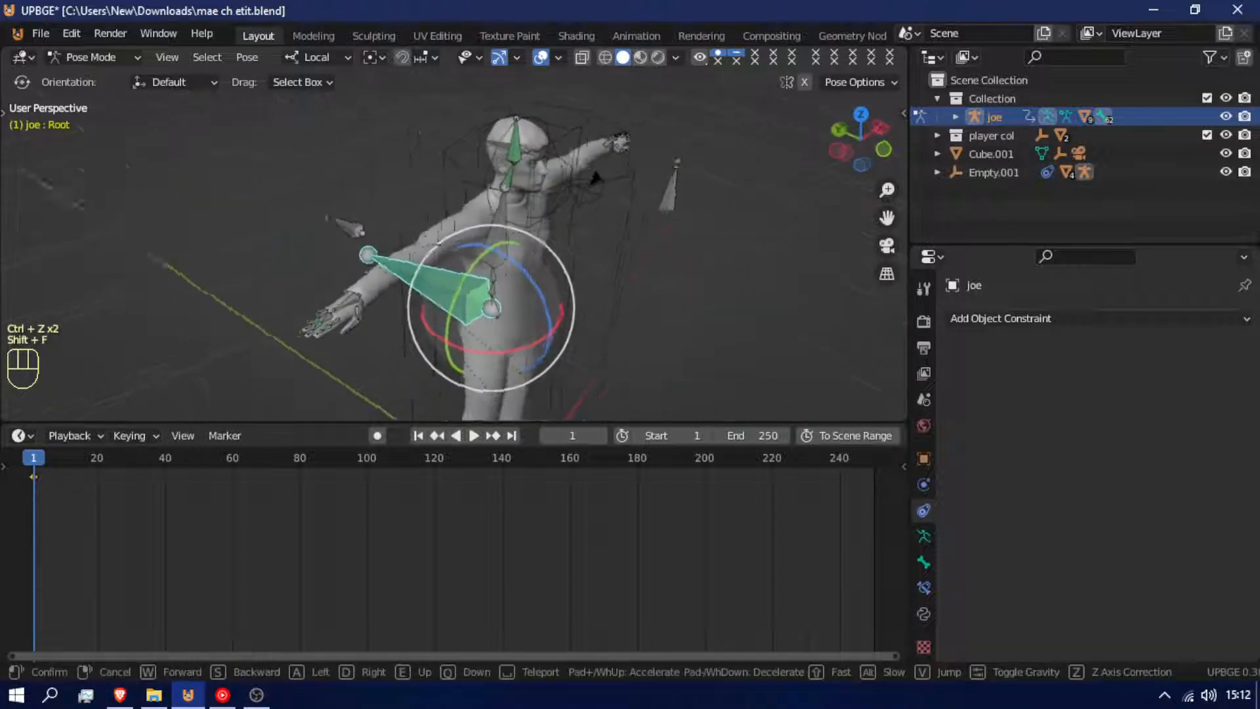
pyautogui.click(376, 261)
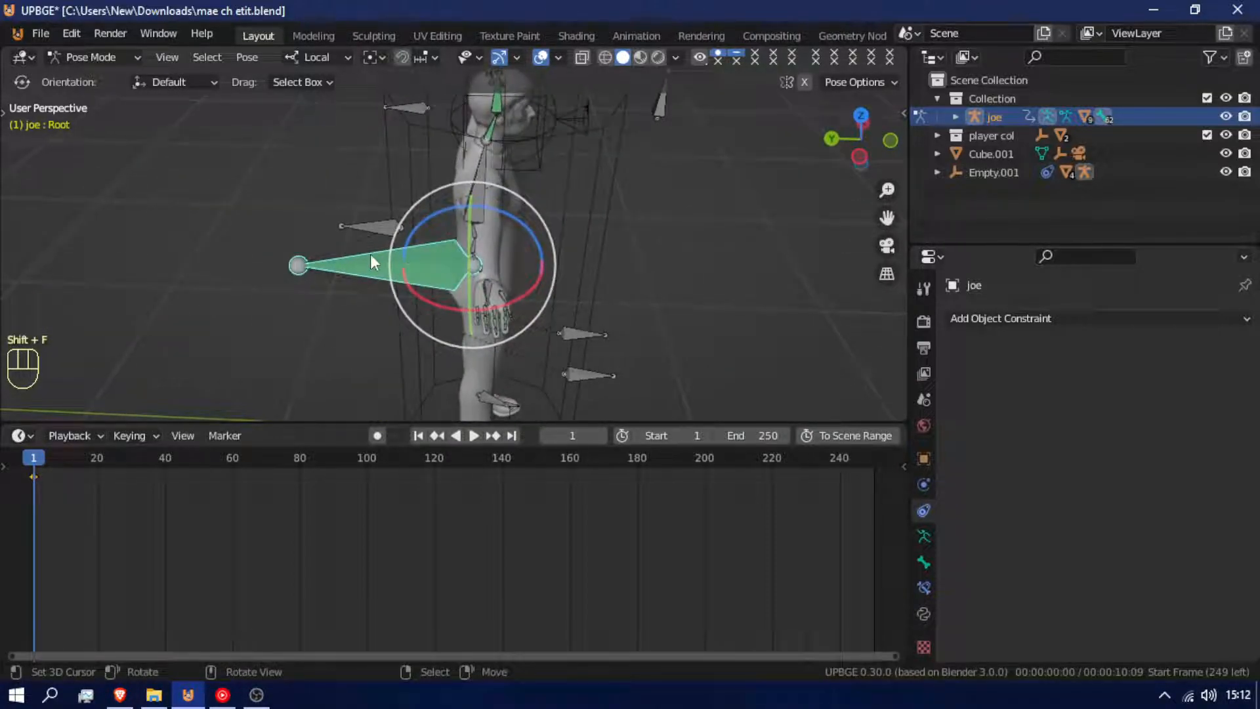
pyautogui.press('i')
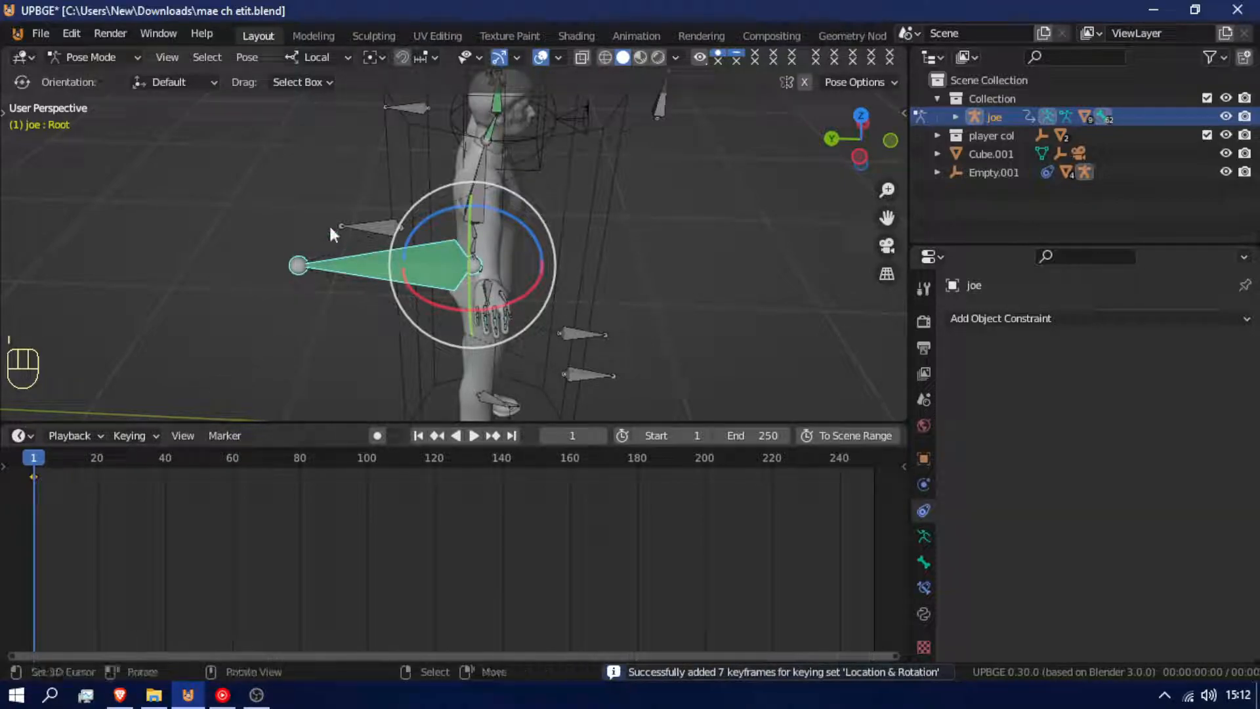
# Go to frame 40 and look through the scene's render settings for the frame rate option.
pyautogui.moveTo(59, 521); pyautogui.dragTo(163, 531)
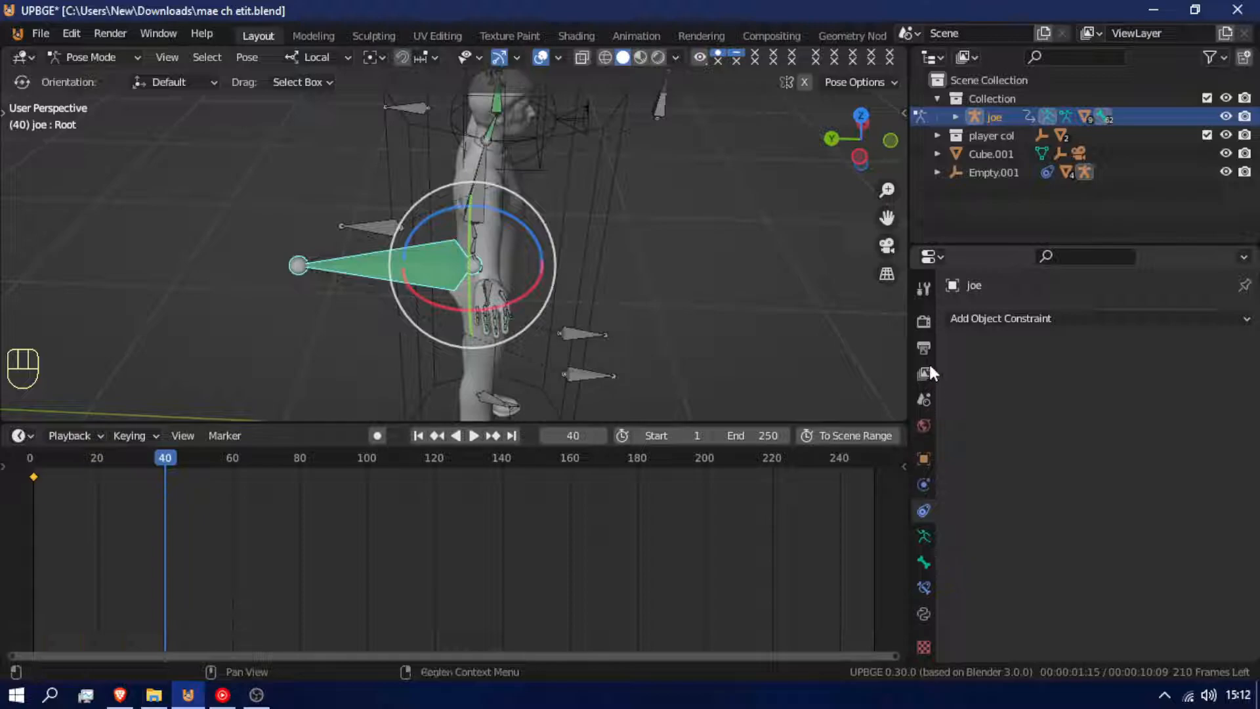
pyautogui.click(923, 323)
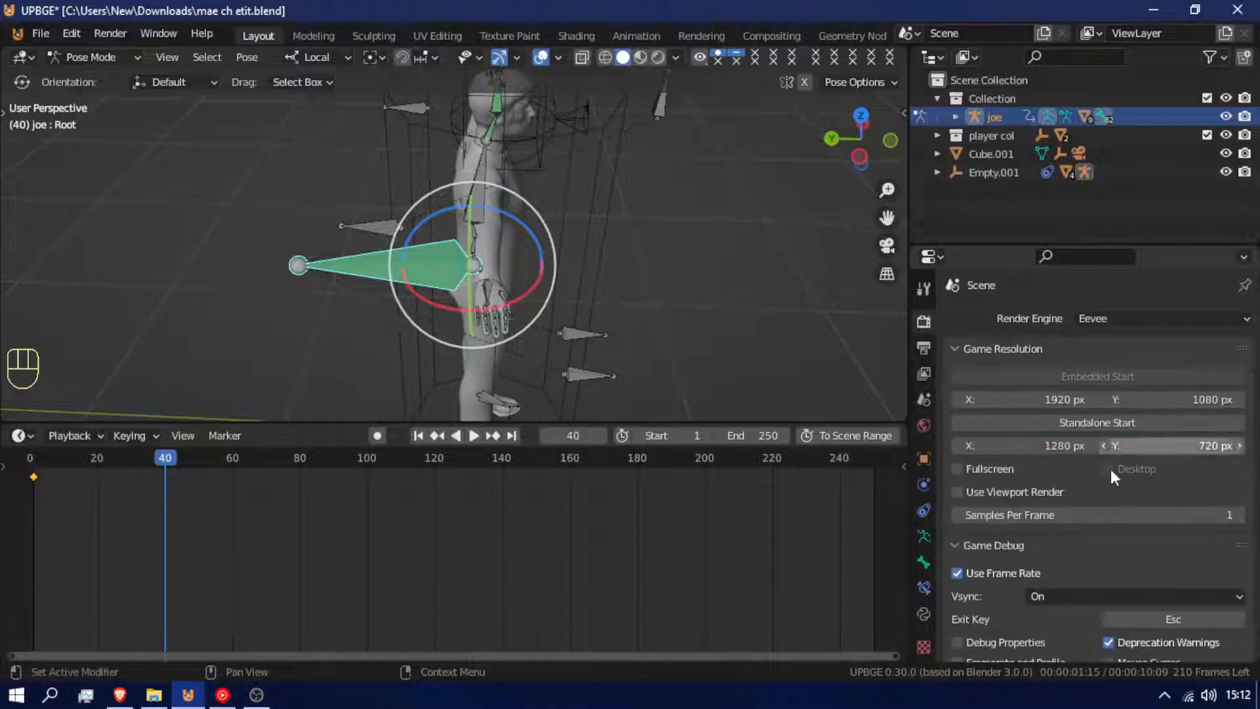
pyautogui.scroll(-5, 1164, 592)
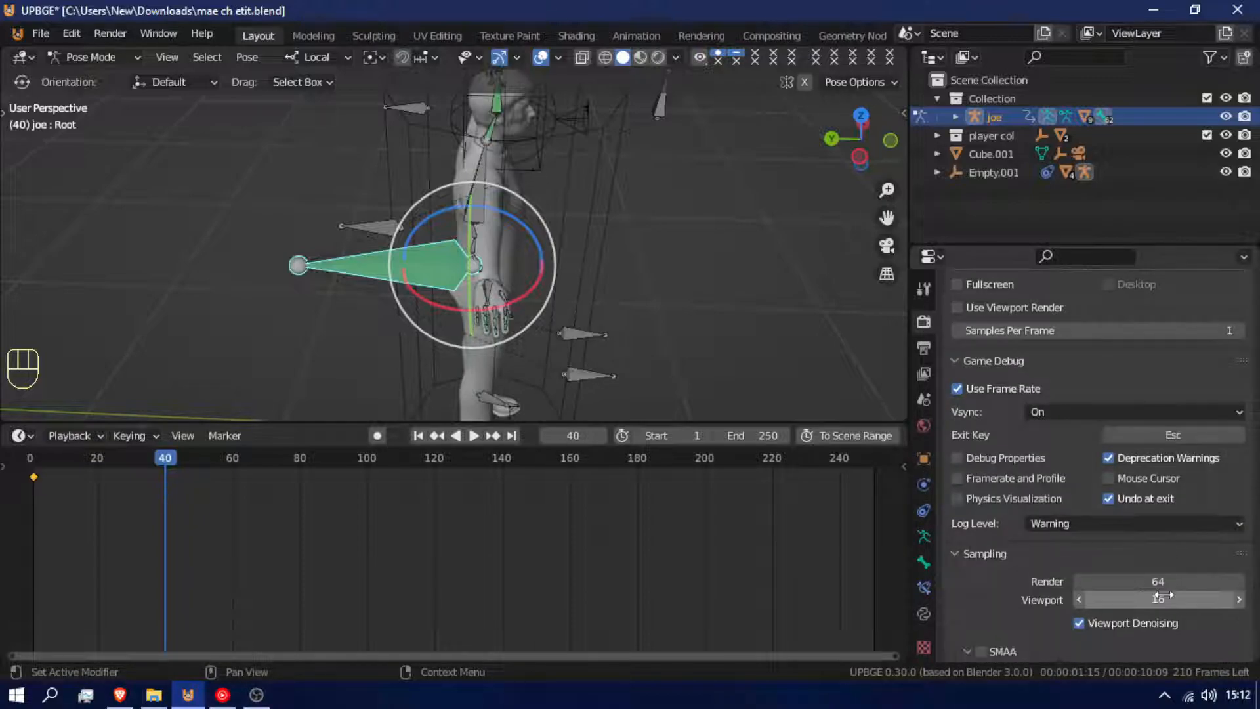
pyautogui.scroll(-6, 1161, 591)
pyautogui.scroll(9, 1156, 587)
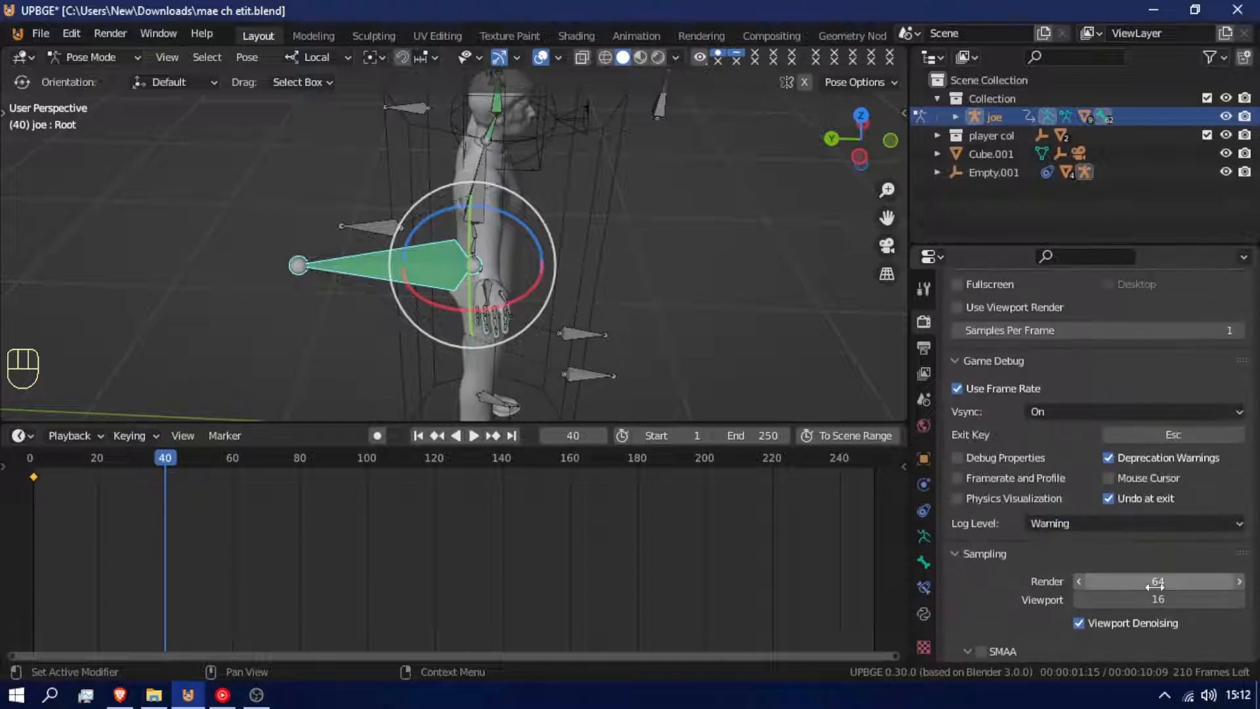
pyautogui.scroll(2, 1154, 584)
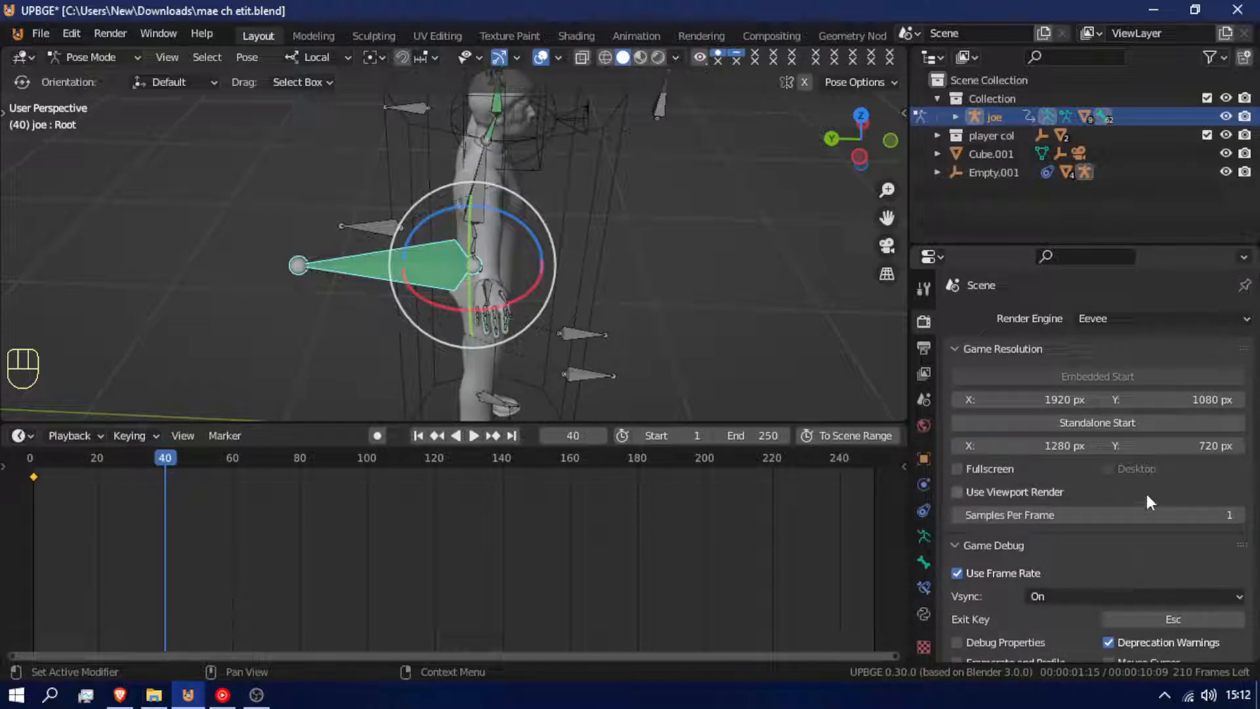
pyautogui.scroll(-3, 1144, 493)
pyautogui.scroll(-12, 1144, 495)
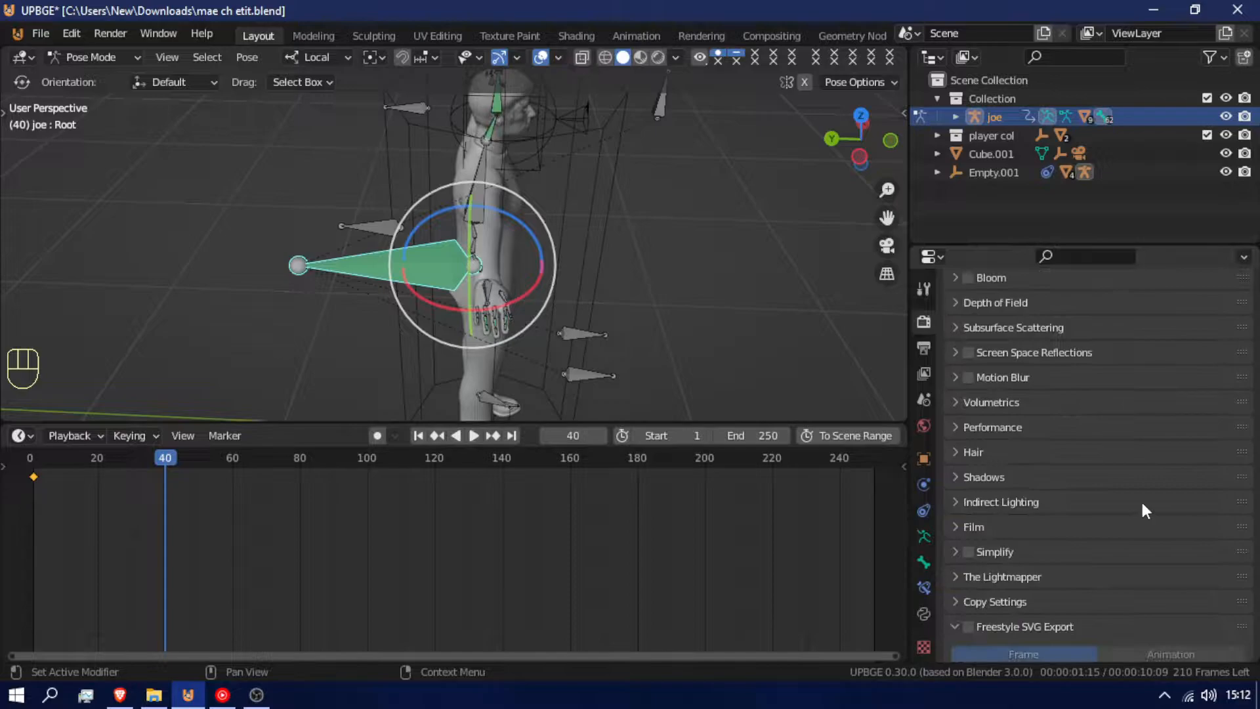
pyautogui.scroll(5, 1103, 474)
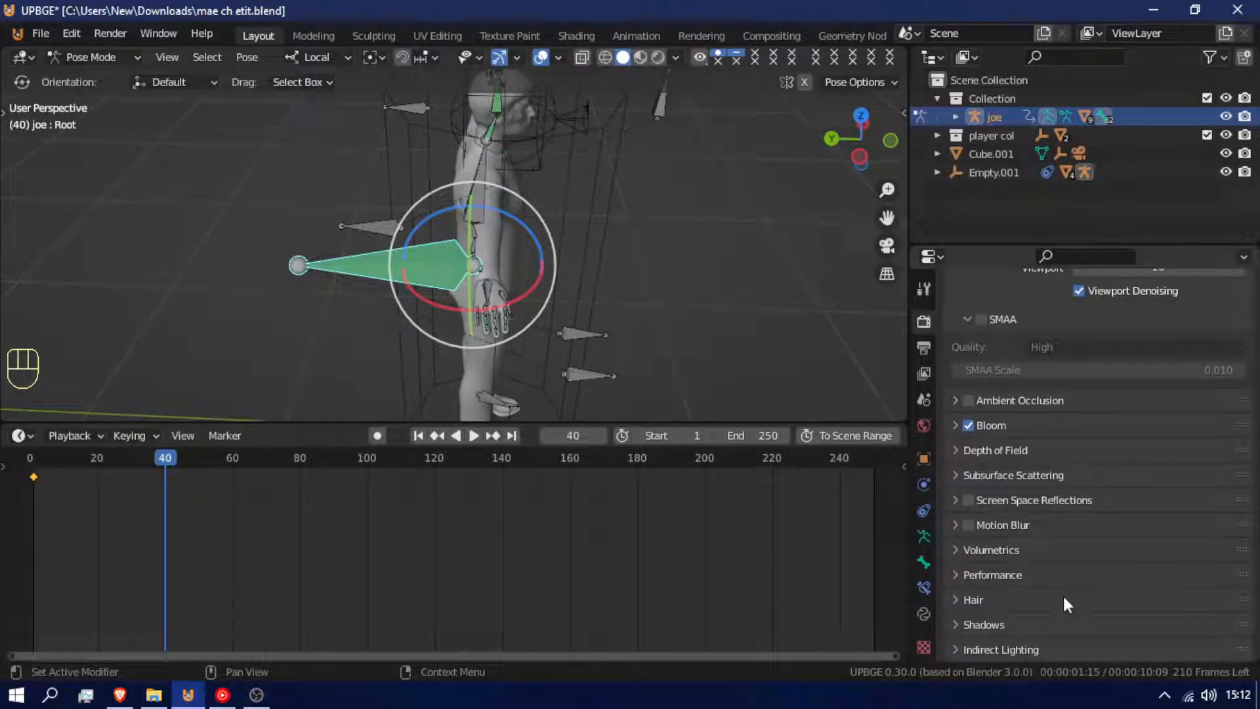
pyautogui.scroll(15, 1063, 596)
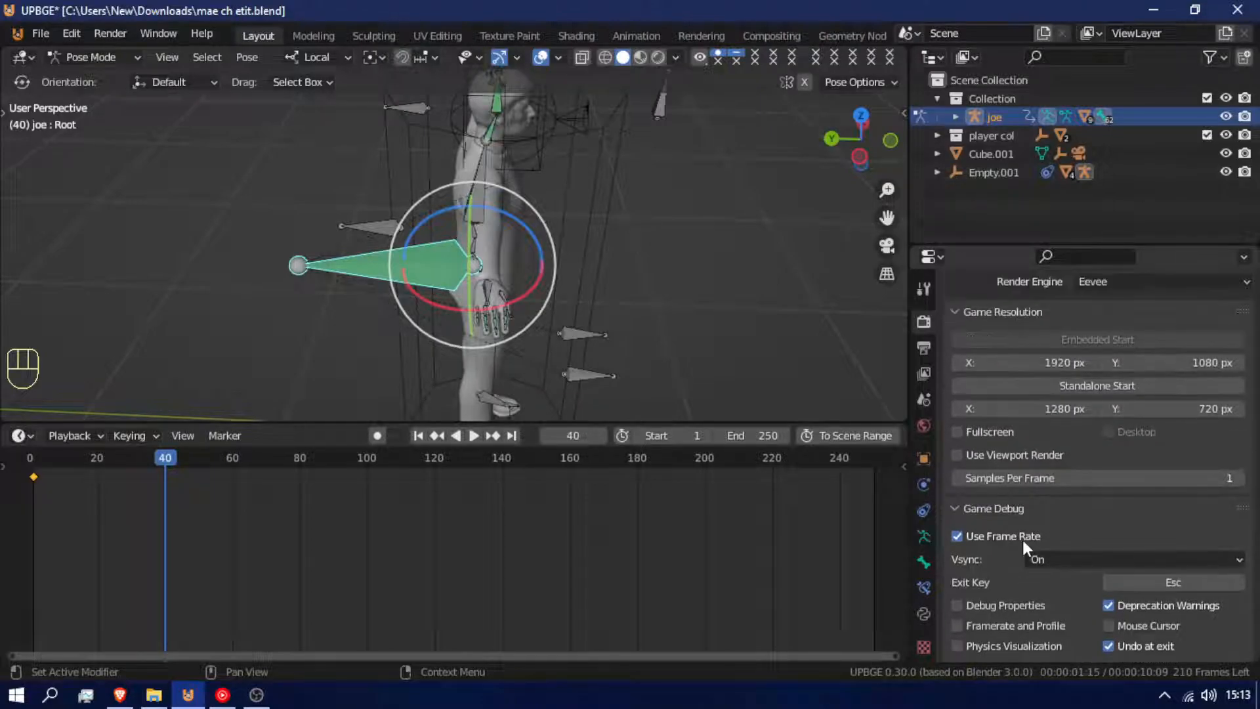
# Set the scene's output frame rate to 60 fps.
pyautogui.click(925, 347)
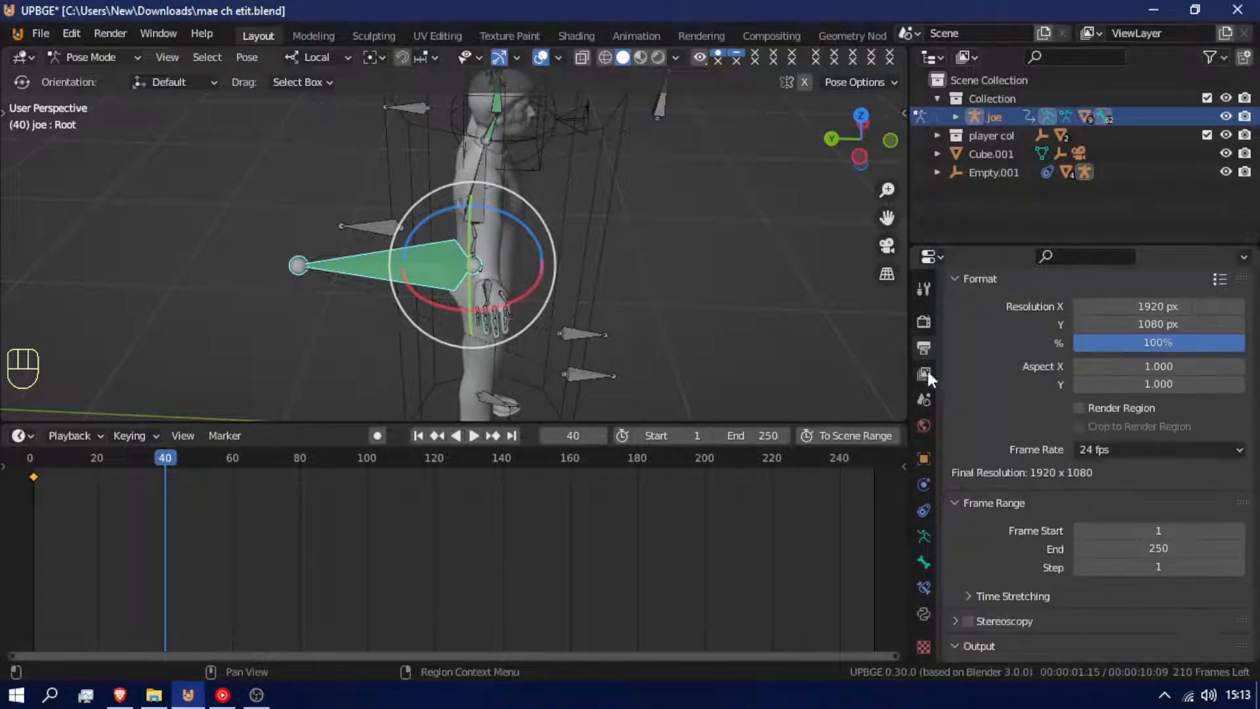
pyautogui.click(1110, 450)
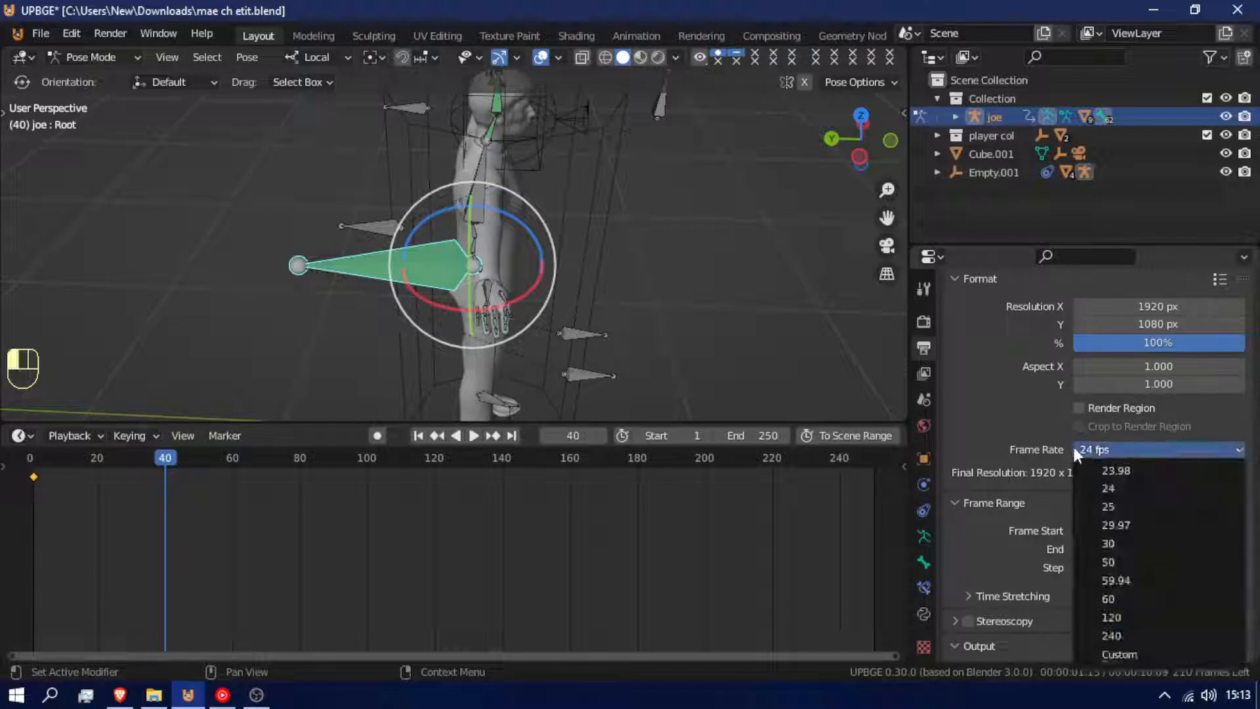
pyautogui.click(1139, 598)
# Advance the animation to frame 60 and lower the Root bone about 0.5 m along global Z into a crouch.
pyautogui.click(473, 437)
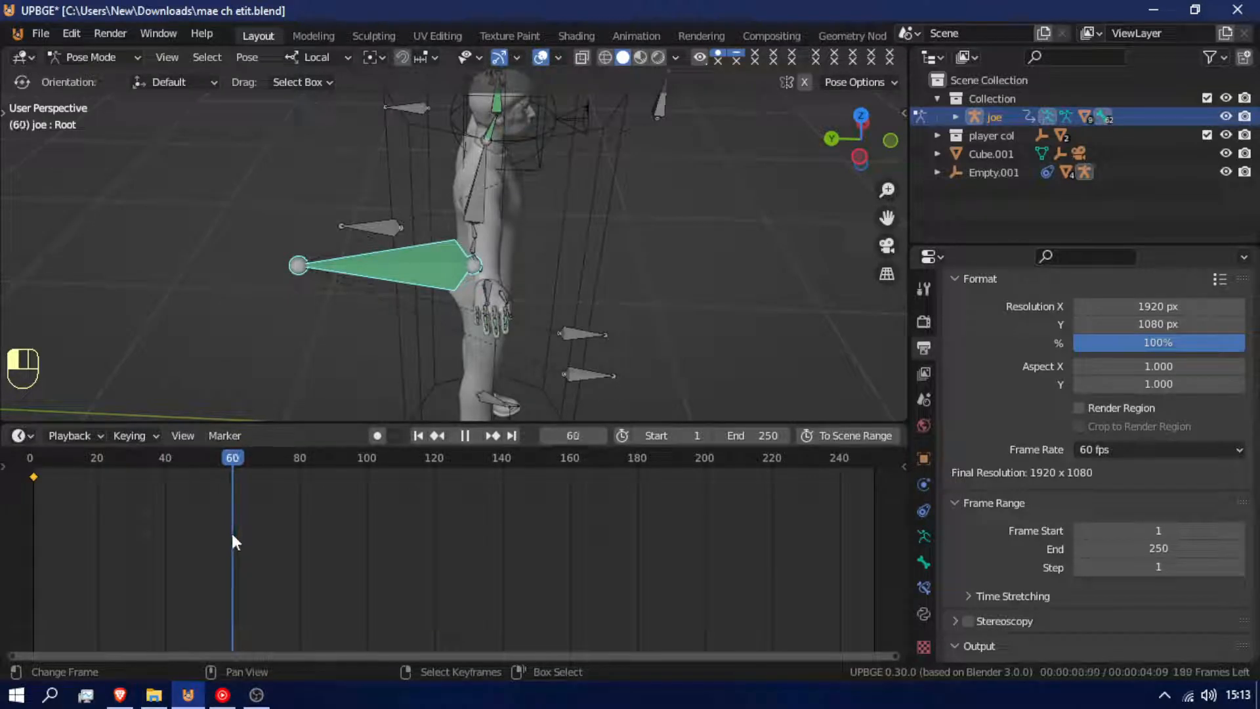
pyautogui.press('space')
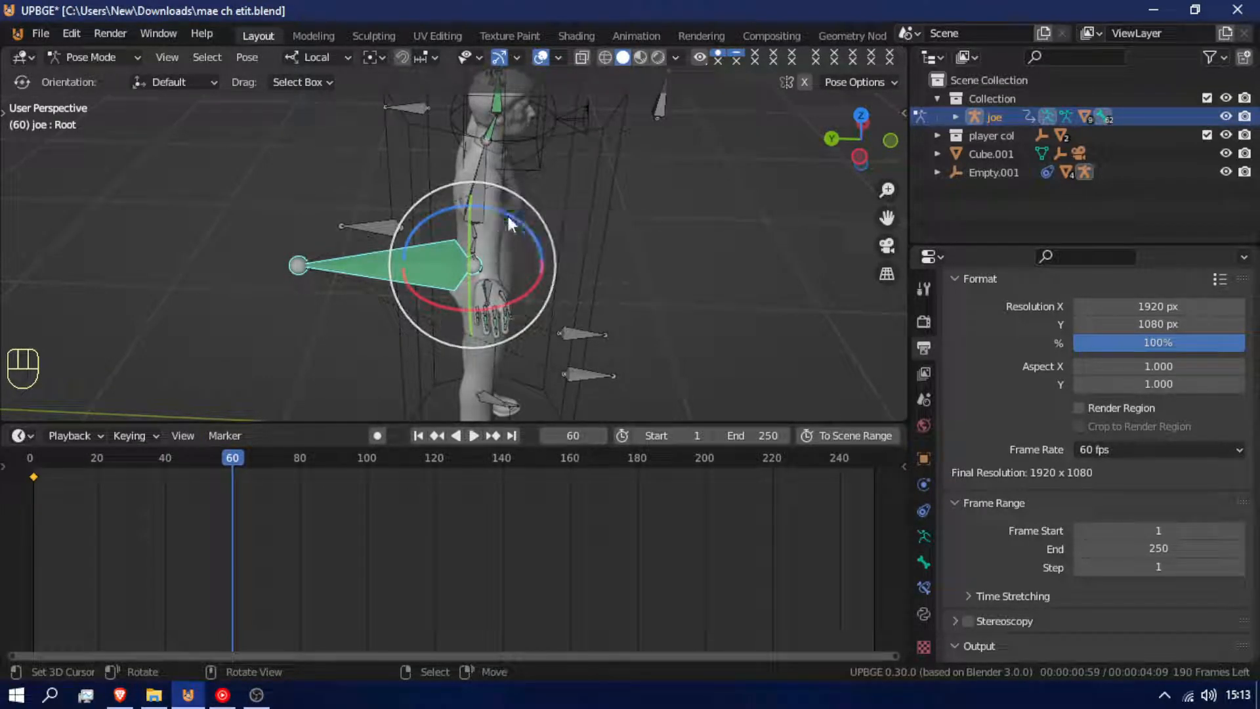
pyautogui.press('g')
pyautogui.press('z')
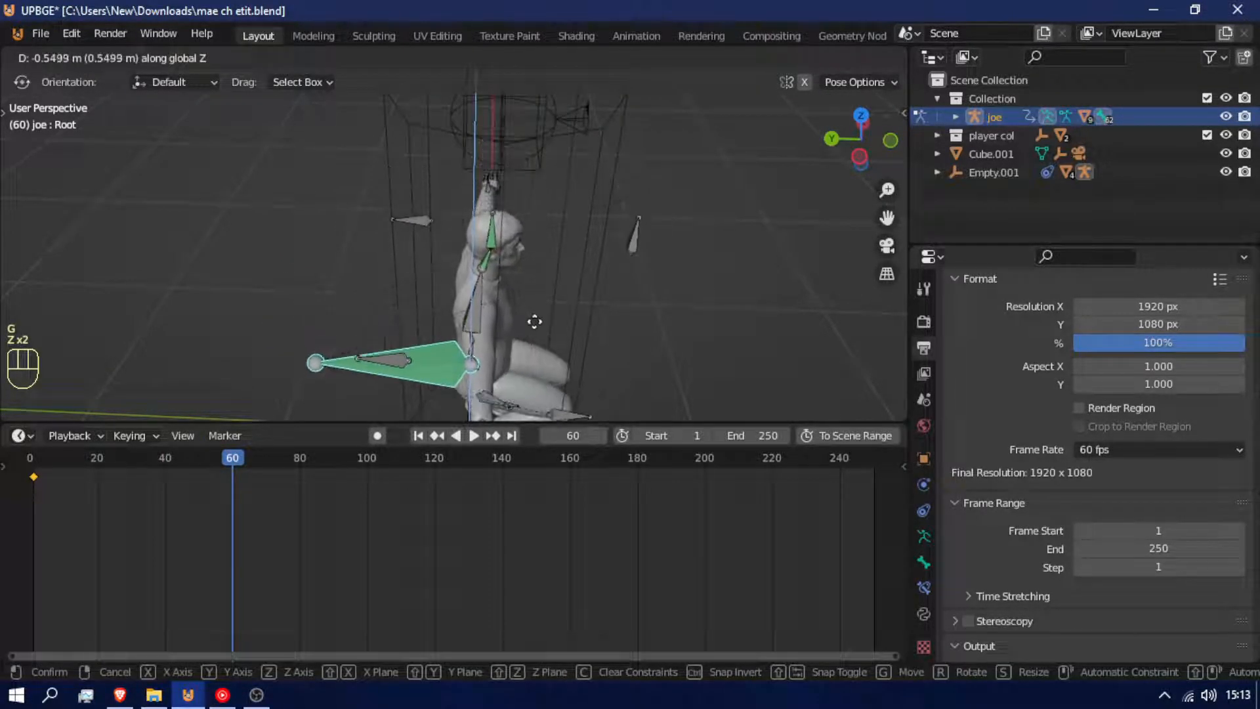
pyautogui.keyDown('shift'); pyautogui.click(535, 318); pyautogui.keyUp('shift')
pyautogui.keyDown('shift'); pyautogui.moveTo(560, 256); pyautogui.dragTo(562, 227, button='middle'); pyautogui.keyUp('shift')
pyautogui.keyDown('shift'); pyautogui.moveTo(560, 304); pyautogui.dragTo(568, 231, button='middle'); pyautogui.keyUp('shift')
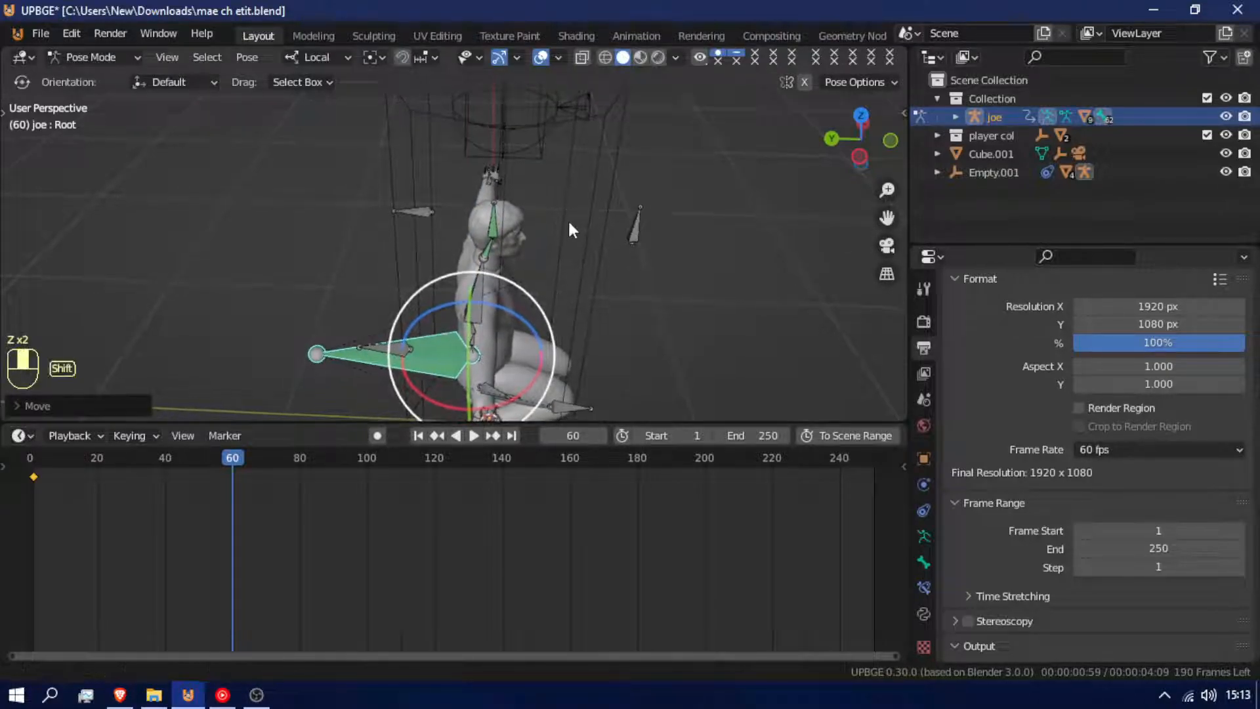
pyautogui.keyDown('shift'); pyautogui.moveTo(540, 340); pyautogui.dragTo(544, 262, button='middle'); pyautogui.keyUp('shift')
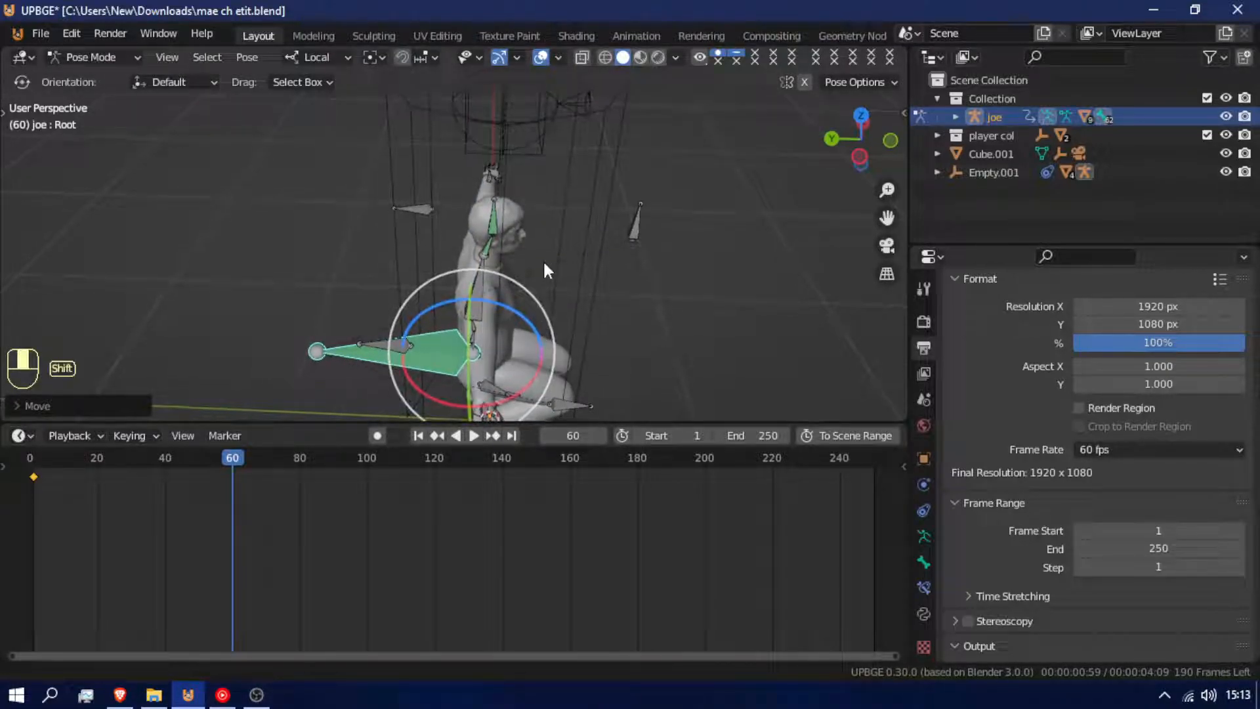
# Insert a Location & Rotation keyframe for the lowered Root bone at frame 60.
pyautogui.hotkey('alt', 'a')
pyautogui.click(459, 354)
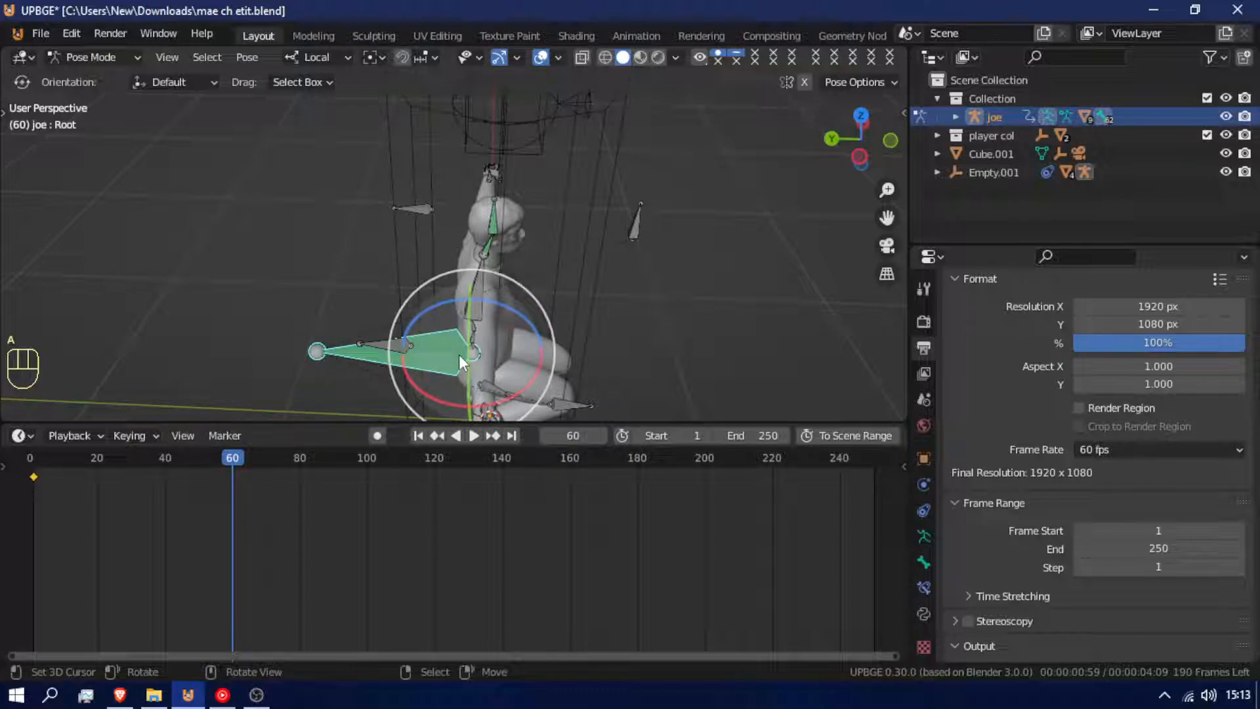
pyautogui.press('i')
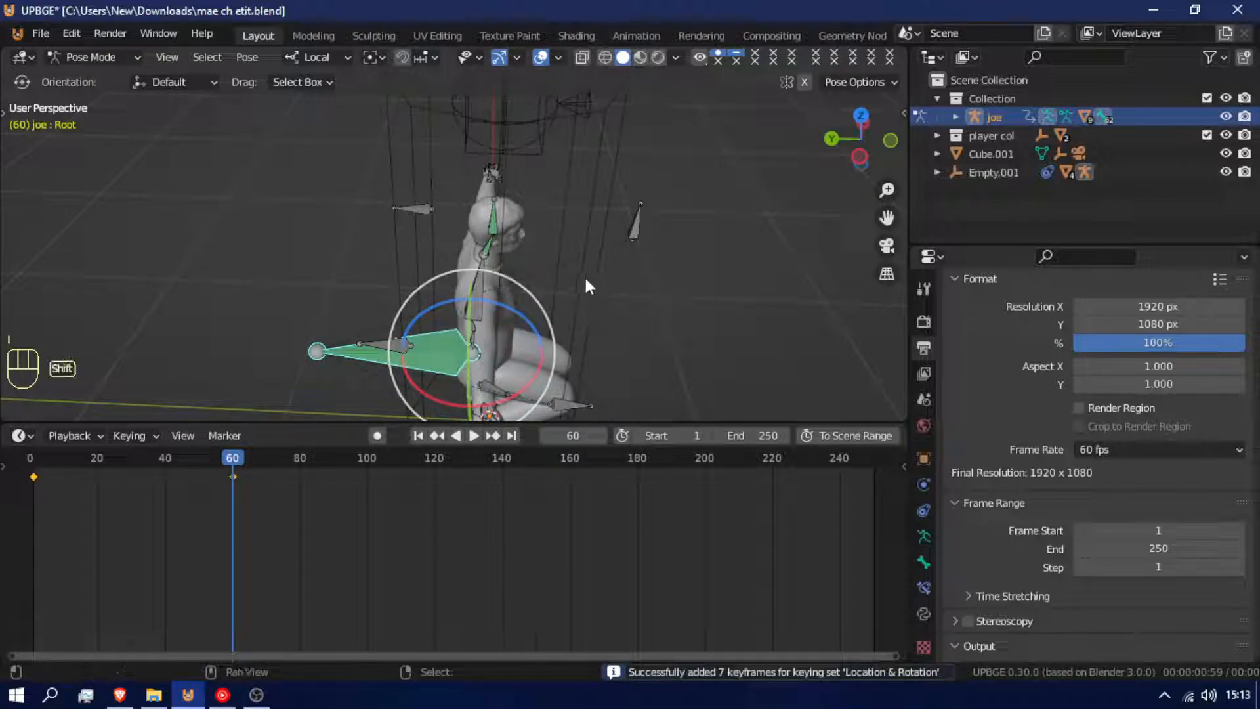
# Select the right foot bone foot_r.001 and move it backward about 0.345 m along global Y.
pyautogui.hotkey('shift', 'f')
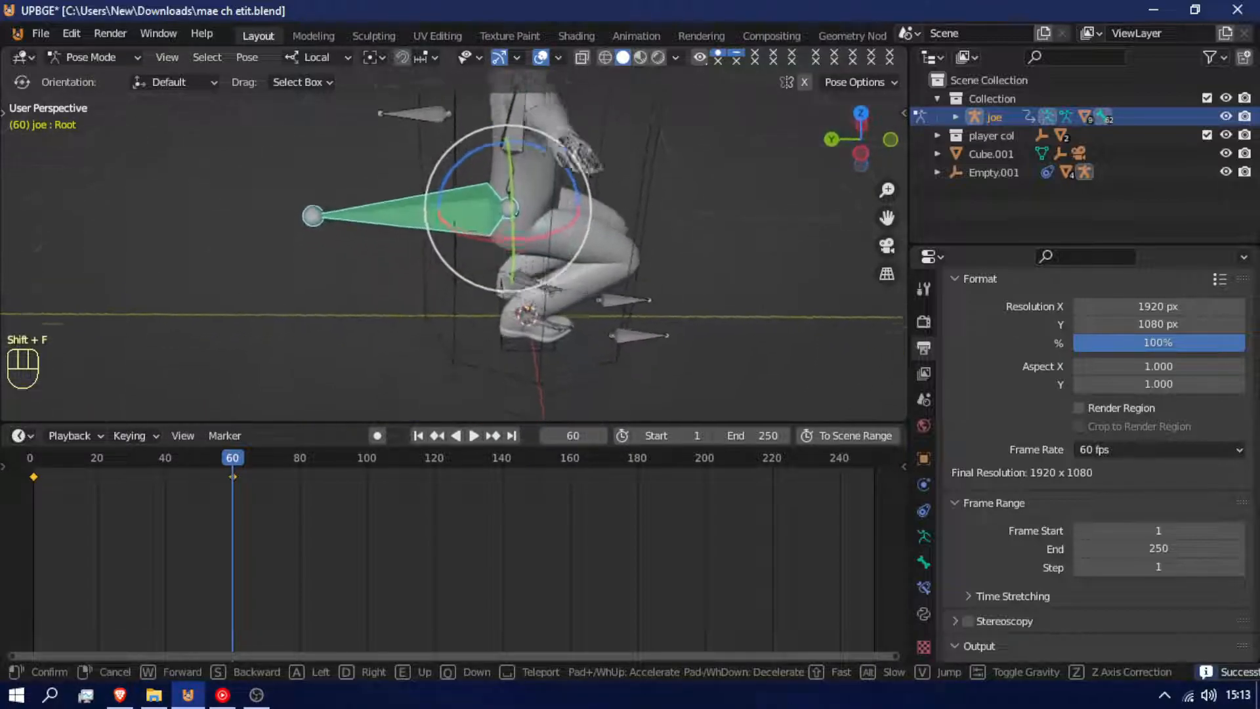
pyautogui.press('Return')
pyautogui.click(563, 286)
pyautogui.press('g')
pyautogui.press('x')
pyautogui.press('x')
pyautogui.press('x')
pyautogui.press('y')
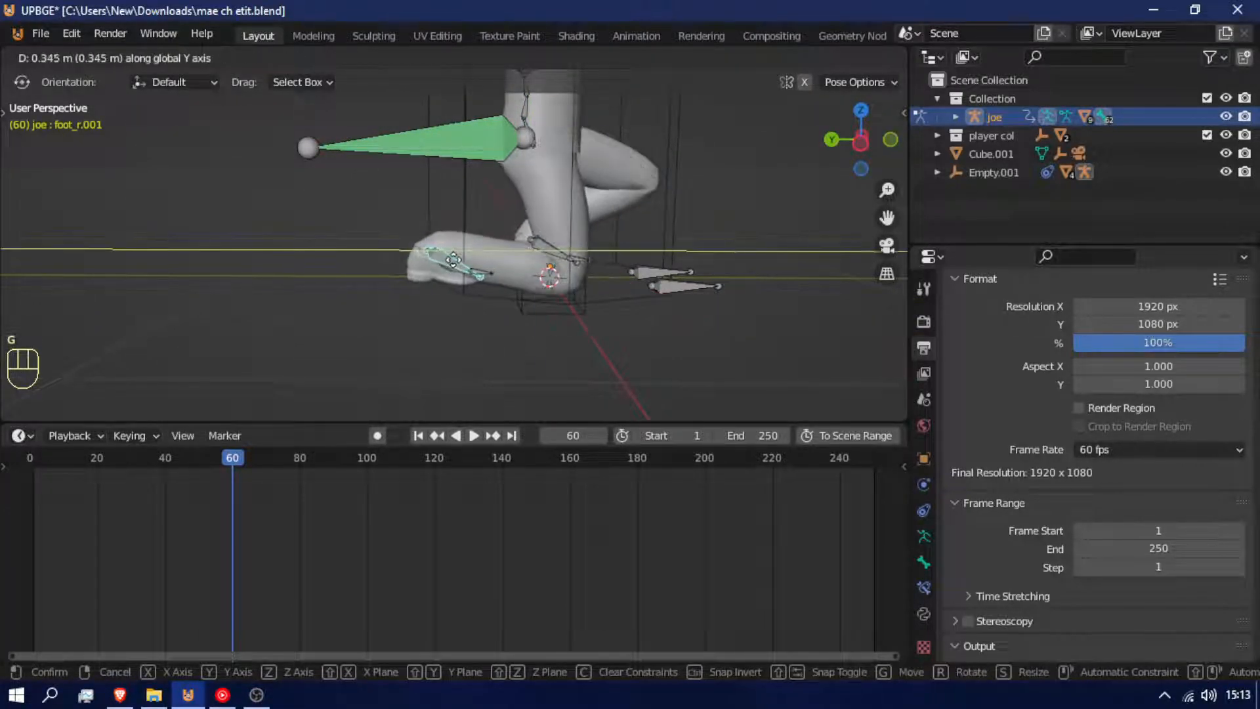
pyautogui.click(453, 260)
# Rotate the foot_r.001 bone around its local X axis until the foot points down toward the ground.
pyautogui.press('r')
pyautogui.press('x')
pyautogui.press('x')
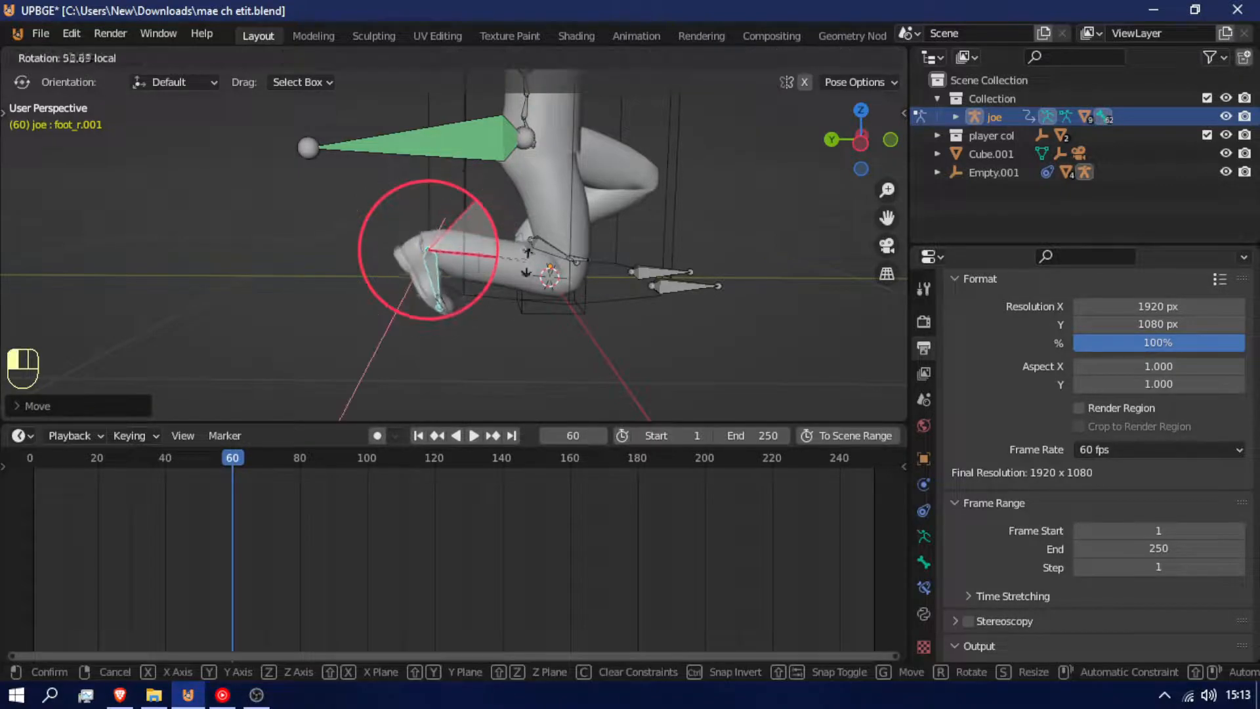
pyautogui.click(526, 283)
# Raise the foot_r.001 bone along global Z so the trailing foot lifts off the ground.
pyautogui.press('g')
pyautogui.press('z')
pyautogui.press('z')
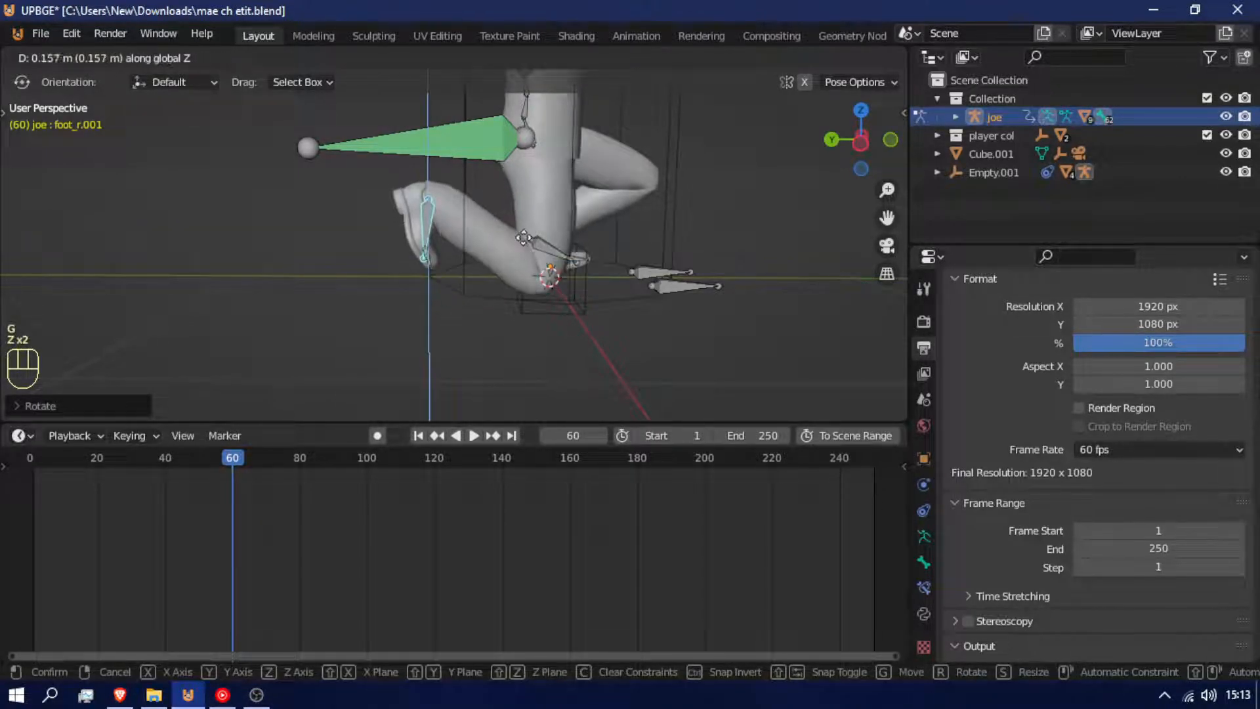
pyautogui.click(523, 265)
pyautogui.press('r')
pyautogui.rightClick(530, 246)
# From the right side view, reposition foot_r.001 farther back so the rear shin stretches out behind the knee.
pyautogui.press('KP_3')
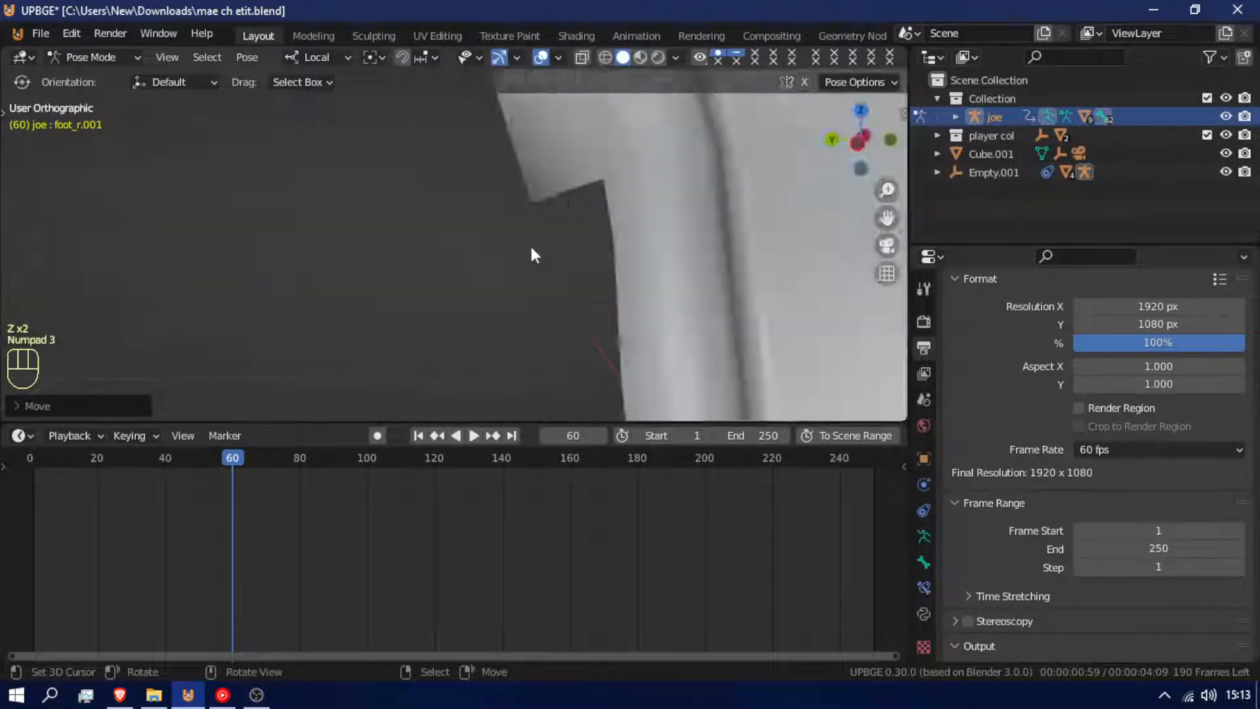
pyautogui.scroll(-8, 532, 246)
pyautogui.scroll(8, 557, 186)
pyautogui.keyDown('shift'); pyautogui.moveTo(582, 265); pyautogui.dragTo(581, 168, button='middle'); pyautogui.keyUp('shift')
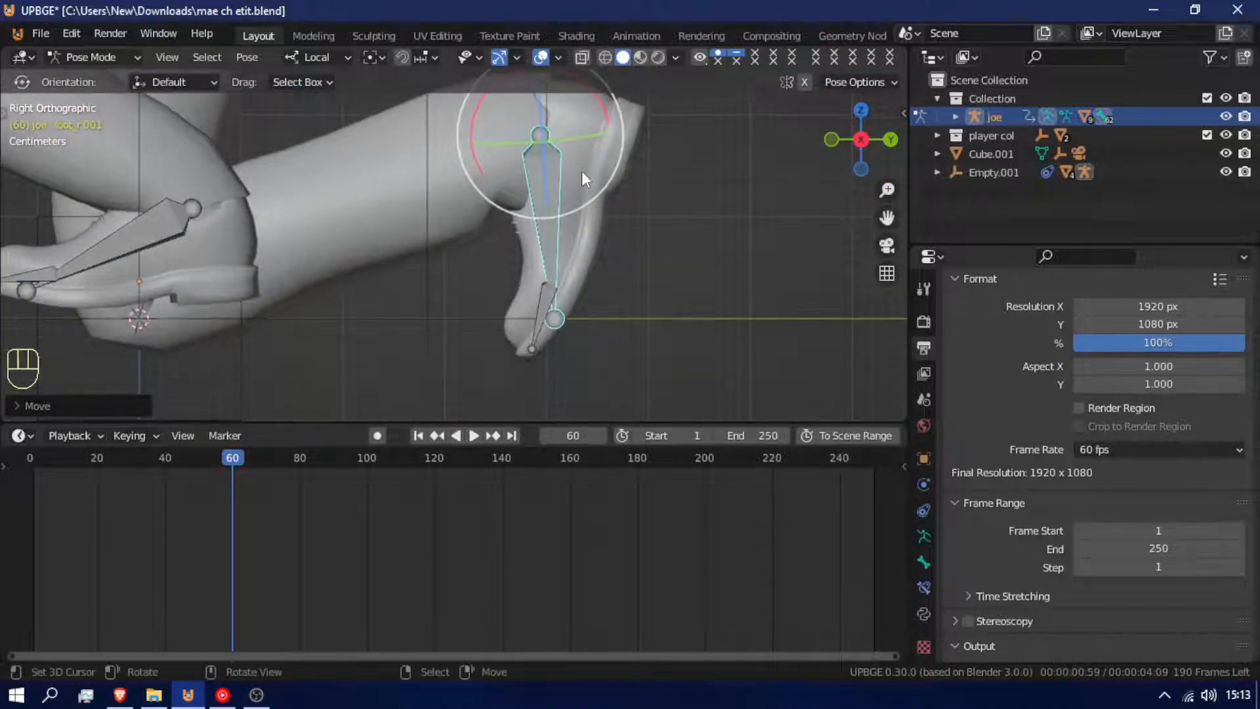
pyautogui.press('g')
pyautogui.press('z')
pyautogui.press('z')
pyautogui.click(749, 146)
pyautogui.press('g')
pyautogui.press('z')
pyautogui.click(728, 192)
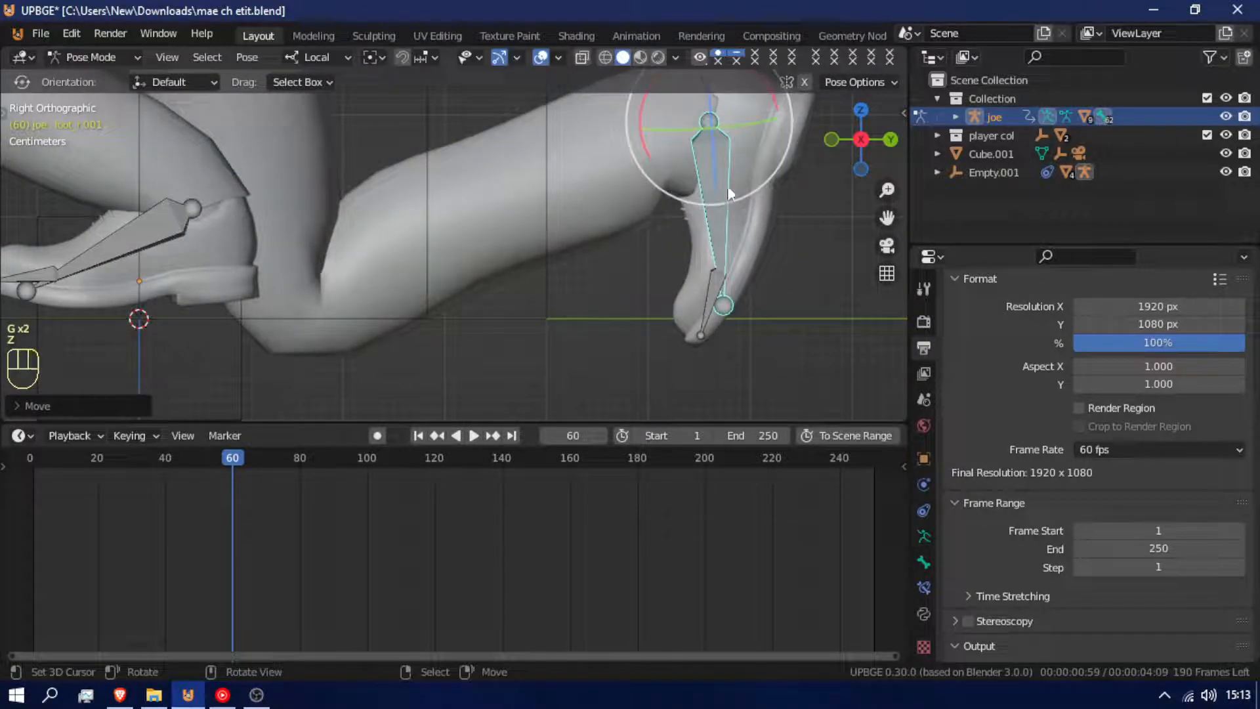
# Rotate the ball_r bone to bend the right toes forward, nearly flat to the ground.
pyautogui.click(702, 294)
pyautogui.press('r')
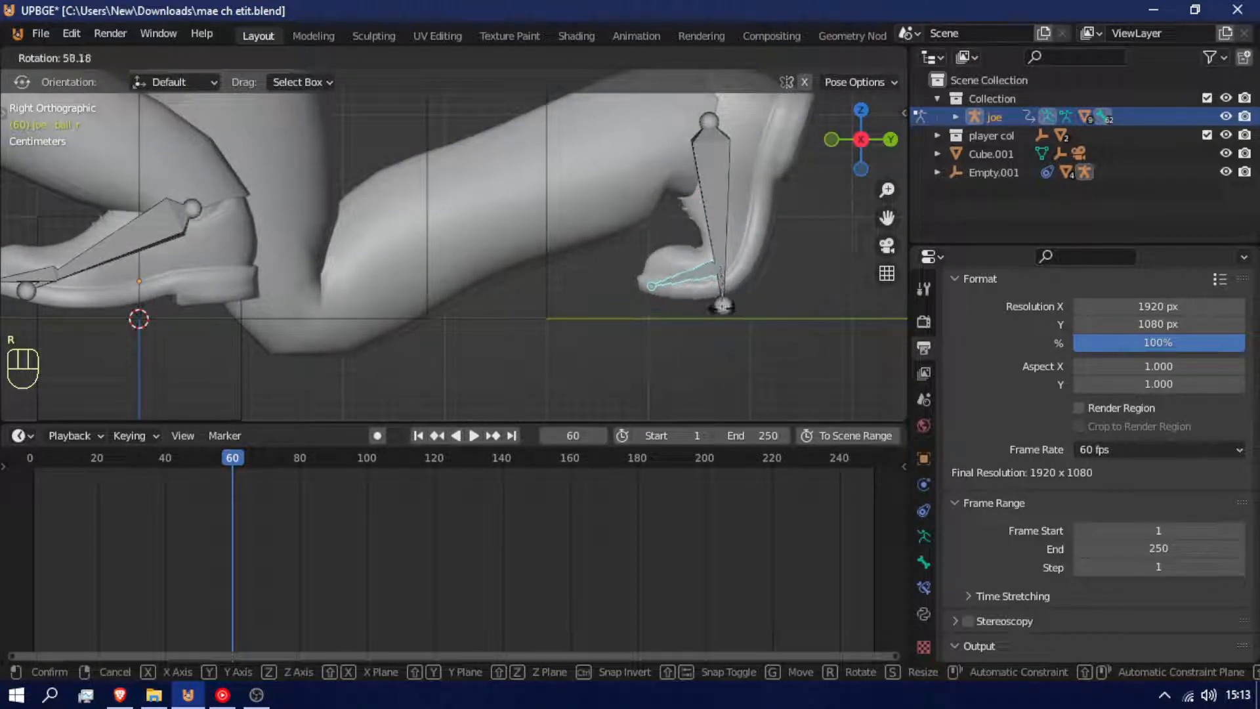
pyautogui.click(733, 311)
# Lower the foot_r.001 bone along global Z so the bent toes rest on the ground line.
pyautogui.click(726, 223)
pyautogui.press('g')
pyautogui.press('z')
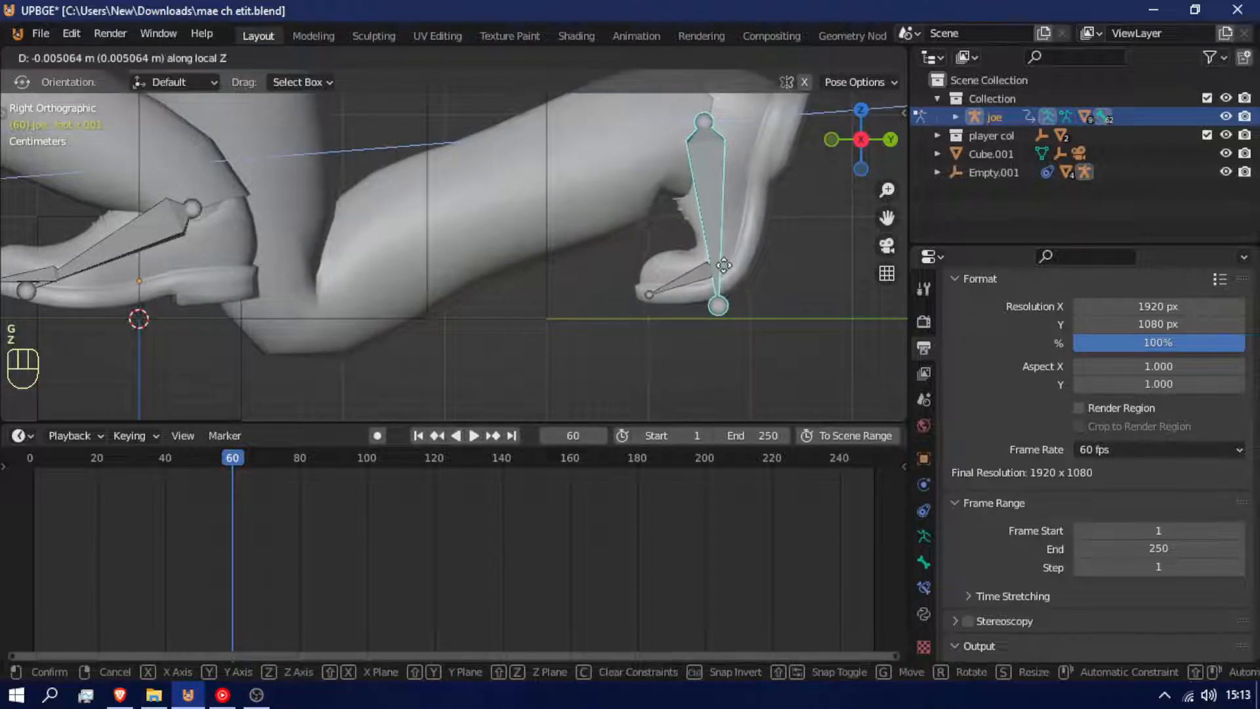
pyautogui.press('z')
pyautogui.click(434, 298)
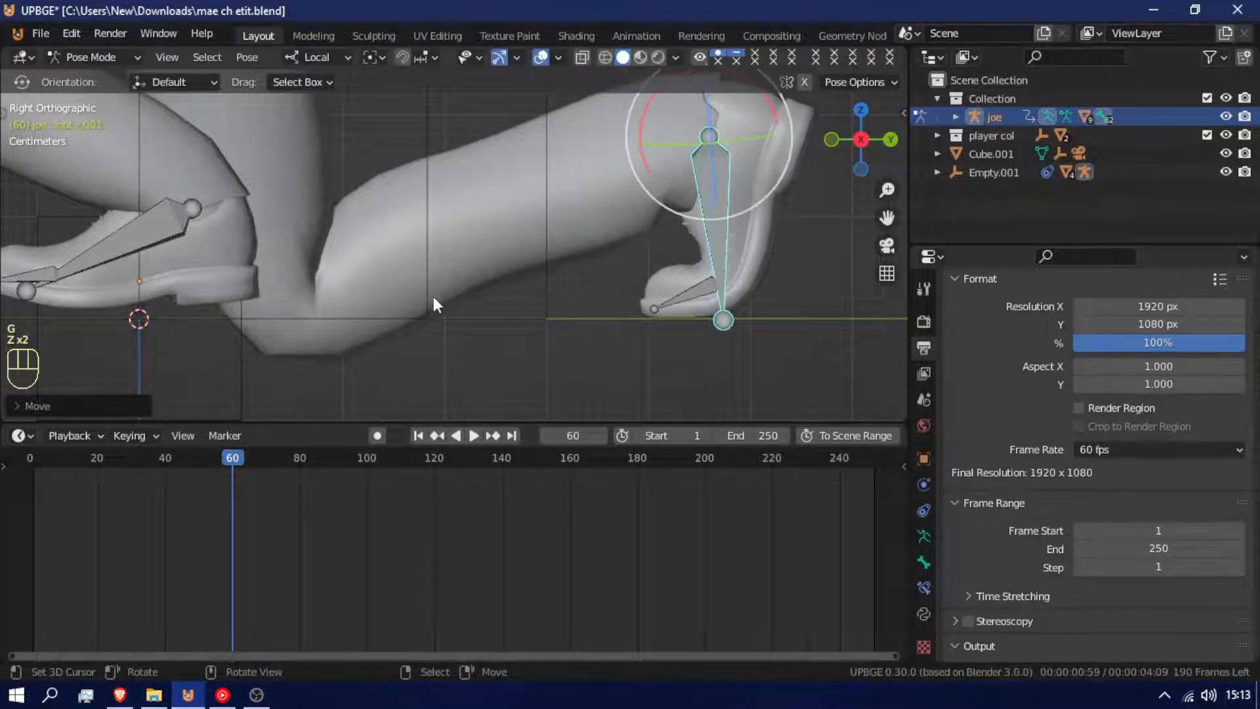
# Move the left foot bone foot_l.001 forward about 0.23 m along global Y, planting it under the raised knee.
pyautogui.scroll(-5, 432, 295)
pyautogui.click(306, 259)
pyautogui.press('g')
pyautogui.rightClick(305, 256)
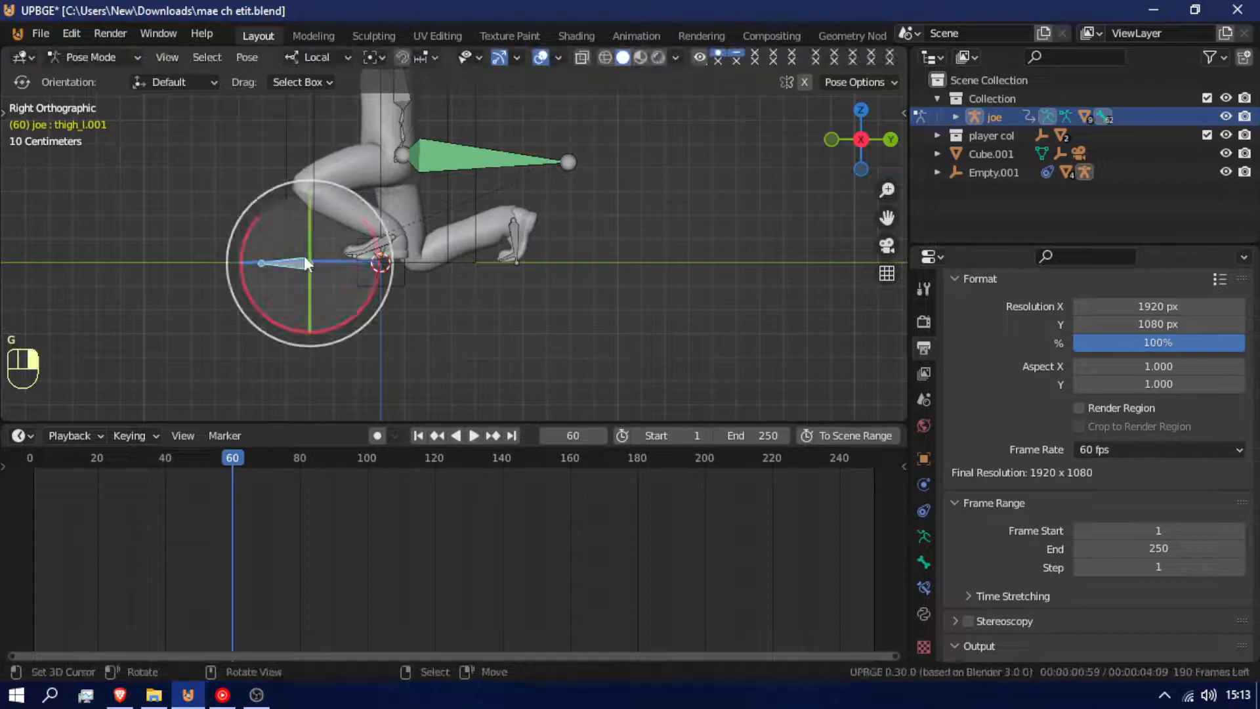
pyautogui.click(388, 248)
pyautogui.press('g')
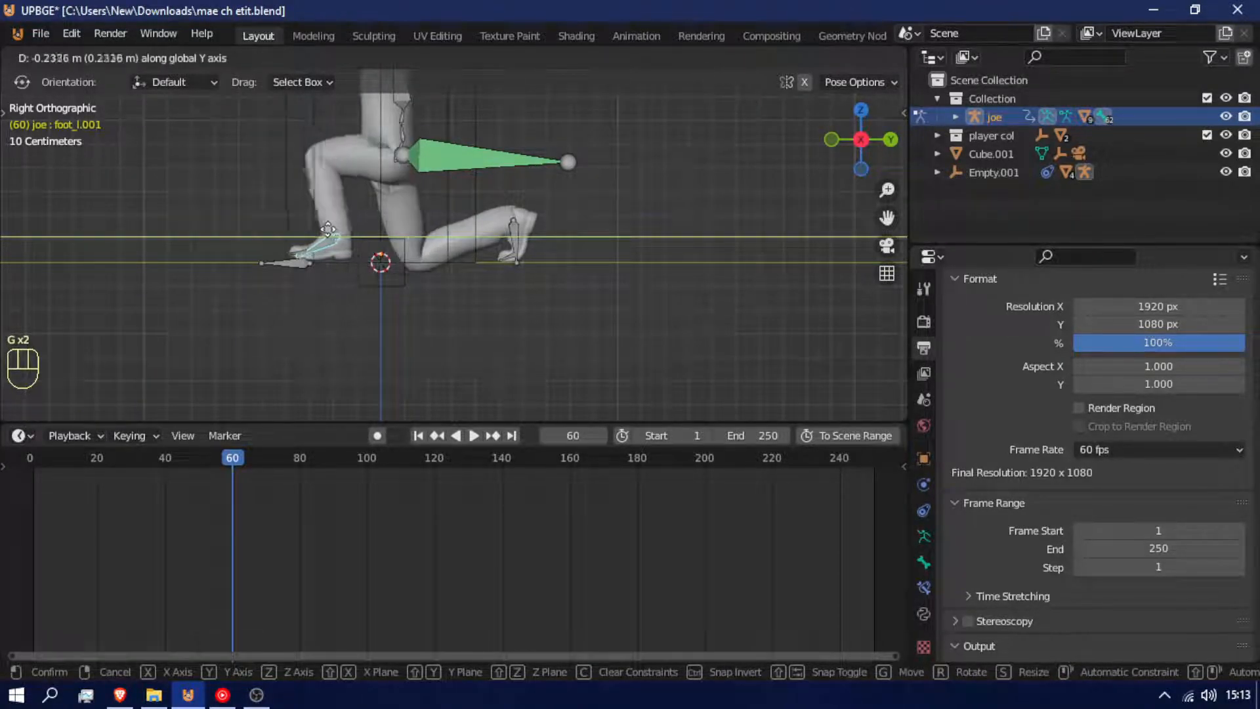
pyautogui.click(327, 236)
# Move the left knee control bone thigh_l.001 forward and up to about knee height in front of the character.
pyautogui.click(286, 258)
pyautogui.press('g')
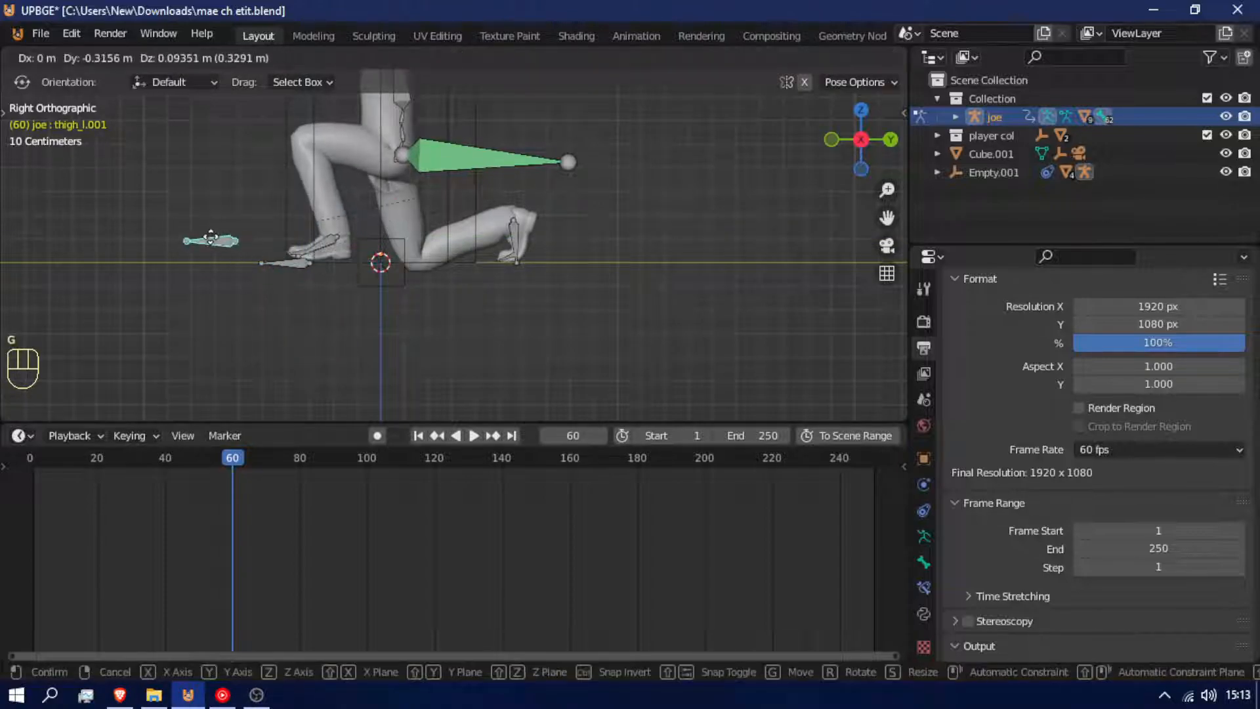
pyautogui.moveTo(204, 214); pyautogui.dragTo(200, 211, button='middle')
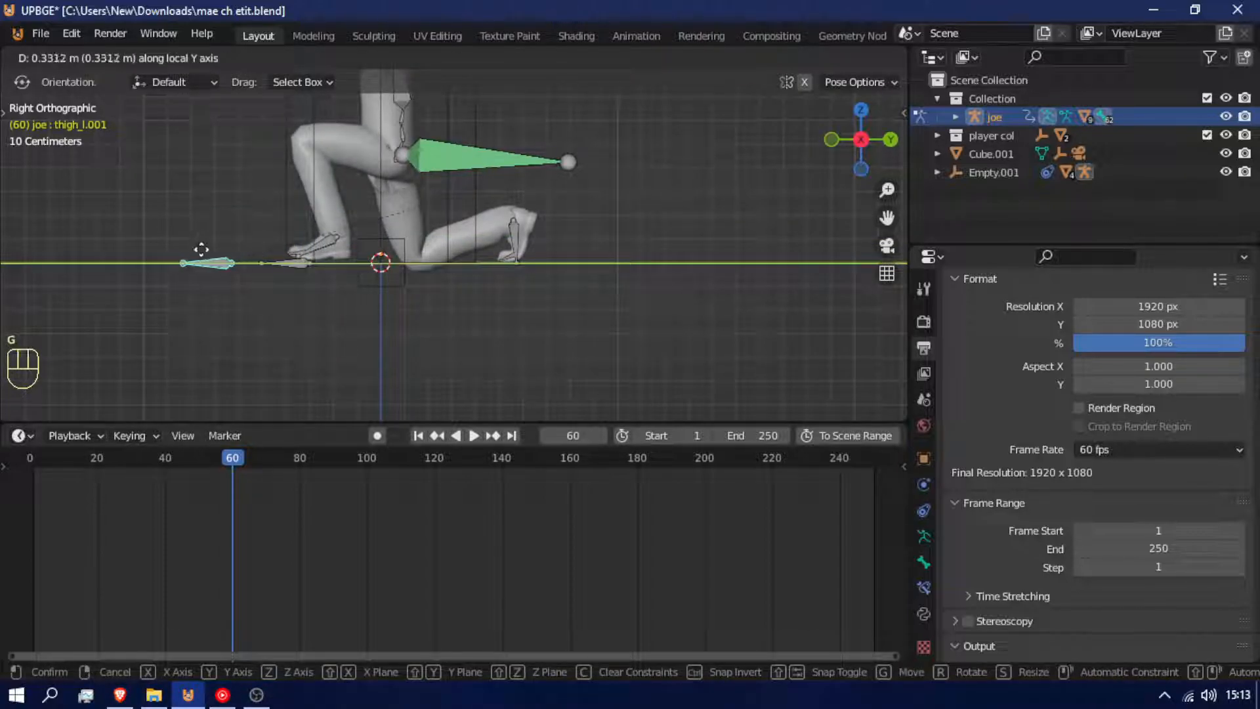
pyautogui.click(152, 211)
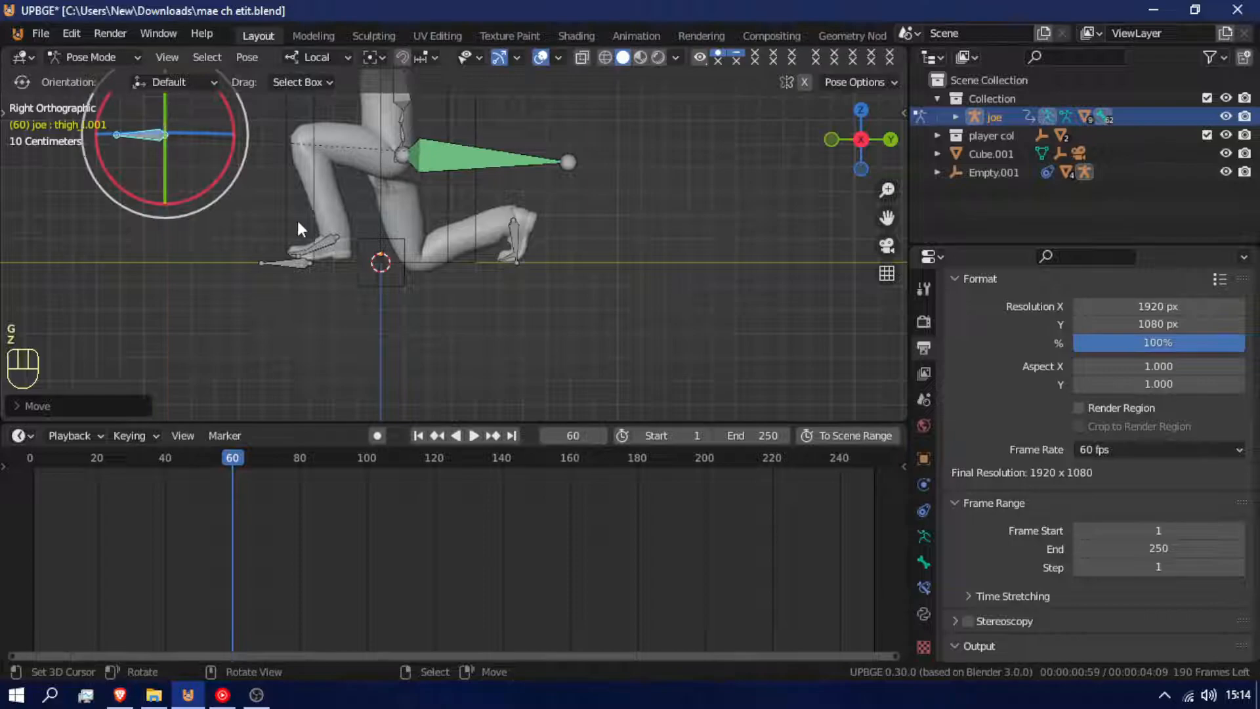
# Select the right knee control bone thigh_r.001 and adjust its position along its local X axis.
pyautogui.moveTo(297, 217); pyautogui.dragTo(352, 234, button='middle')
pyautogui.hotkey('shift', 'f')
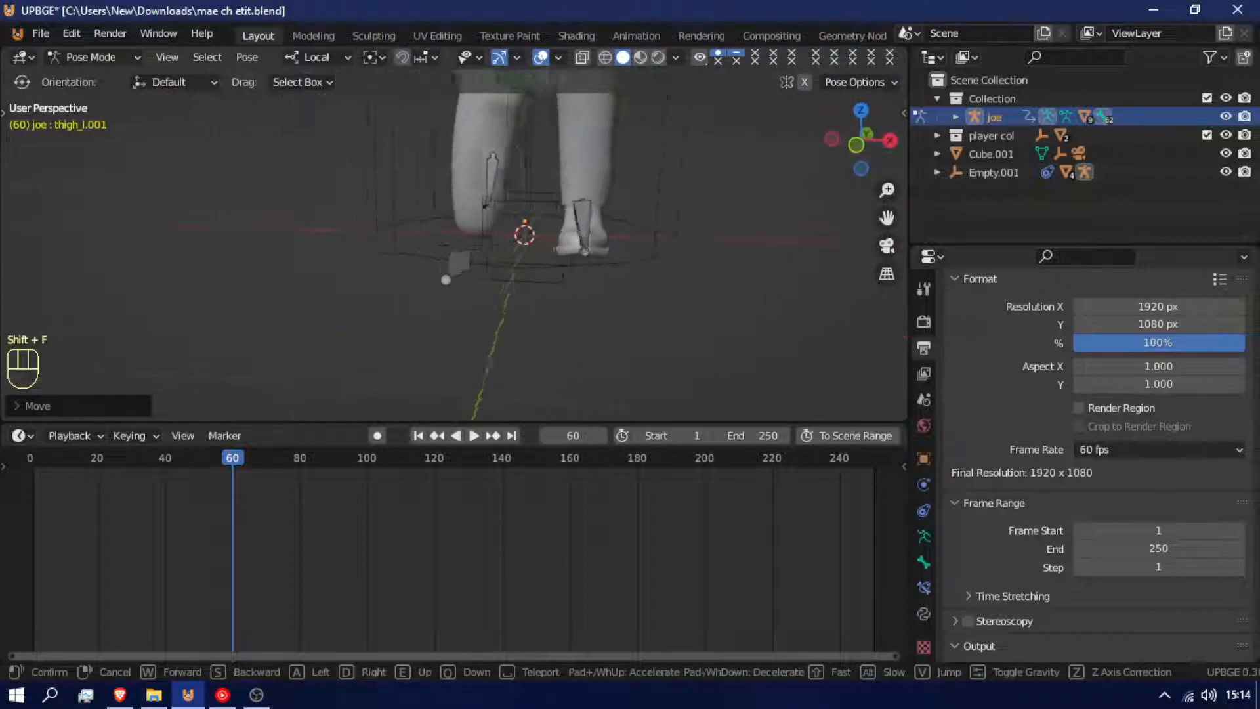
pyautogui.click(476, 295)
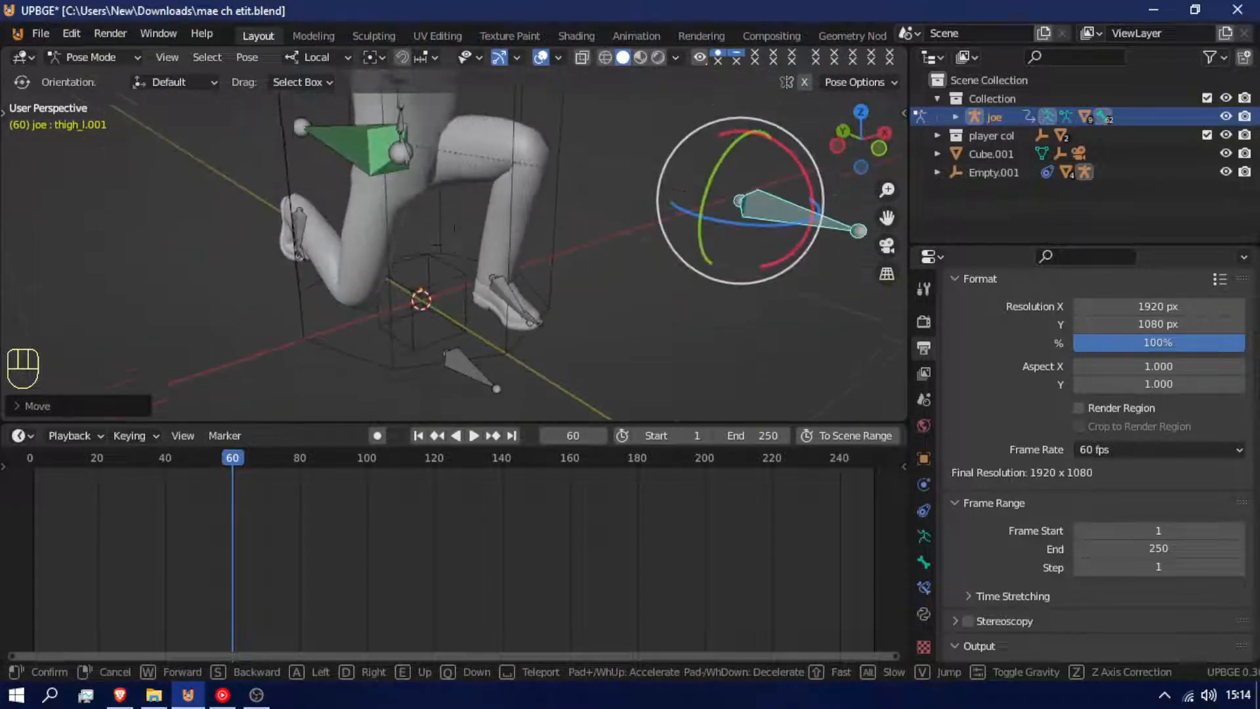
pyautogui.click(476, 295)
pyautogui.press('g')
pyautogui.press('x')
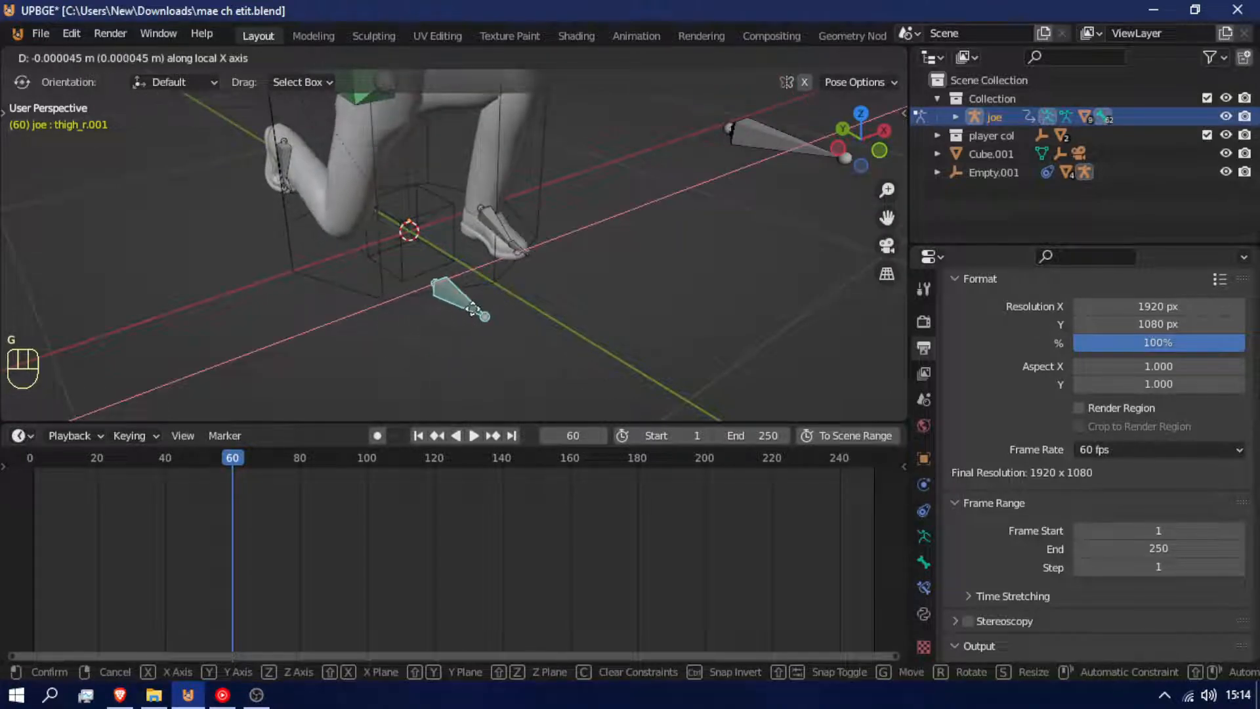
pyautogui.click(476, 315)
# Select the Root, thigh_r.001 and thigh_l.001 bones together and insert keyframes for them at frame 60.
pyautogui.hotkey('shift', 'f')
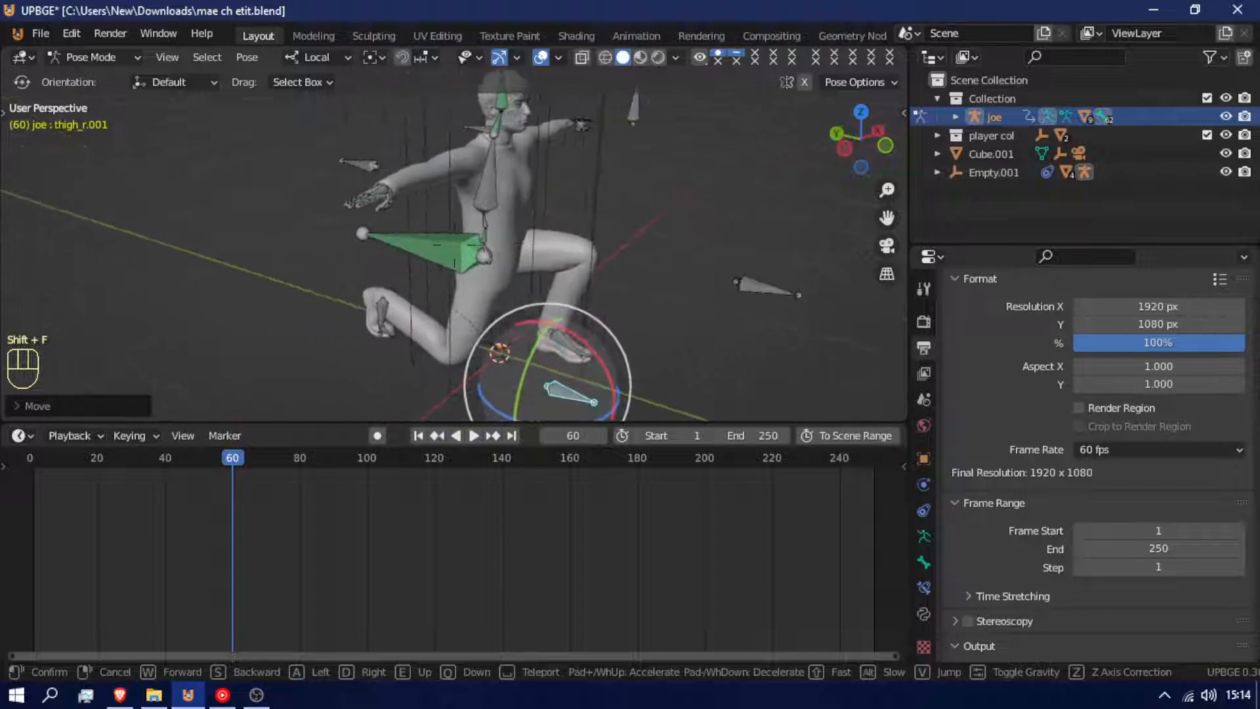
pyautogui.click(423, 319)
pyautogui.press('a')
pyautogui.press('a')
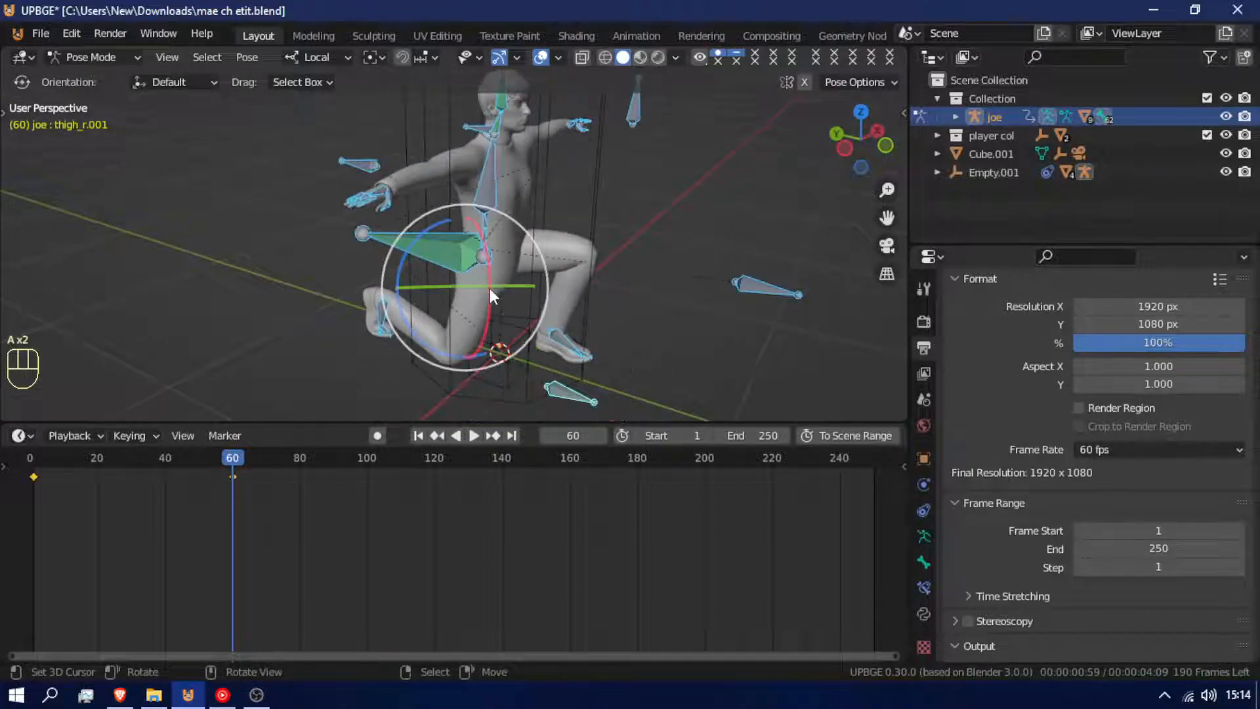
pyautogui.rightClick(421, 261)
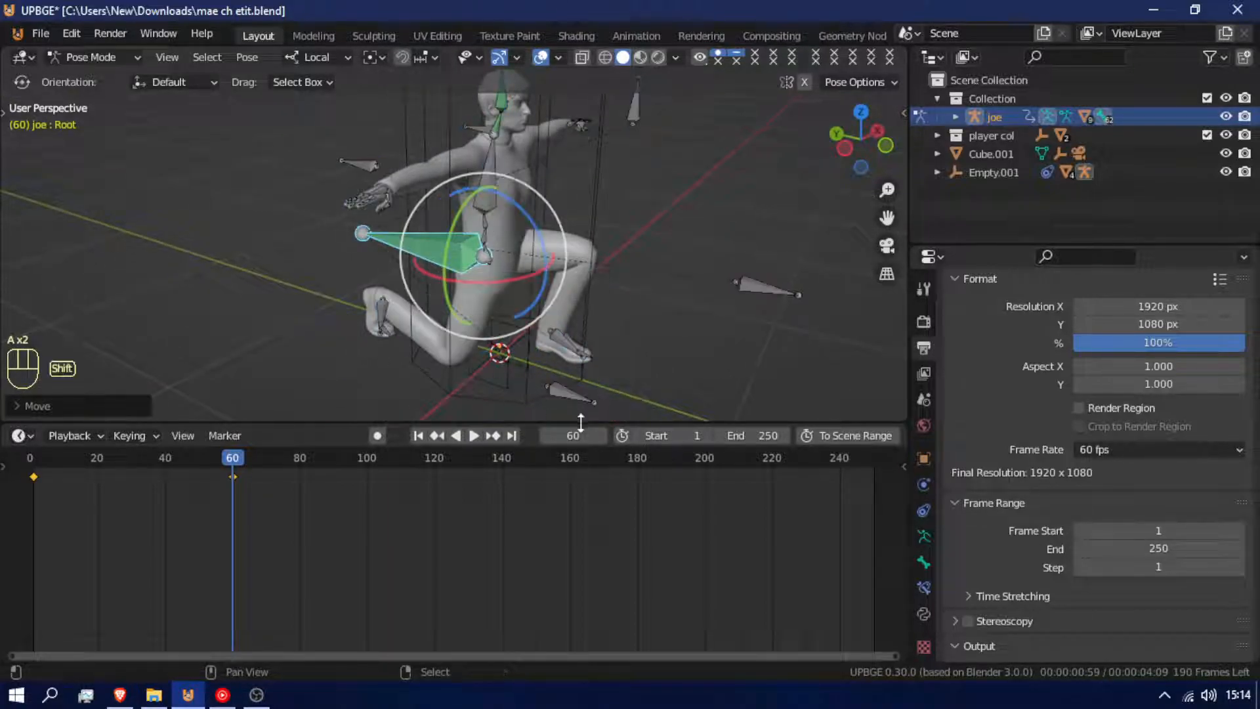
pyautogui.keyDown('shift'); pyautogui.rightClick(562, 388); pyautogui.keyUp('shift')
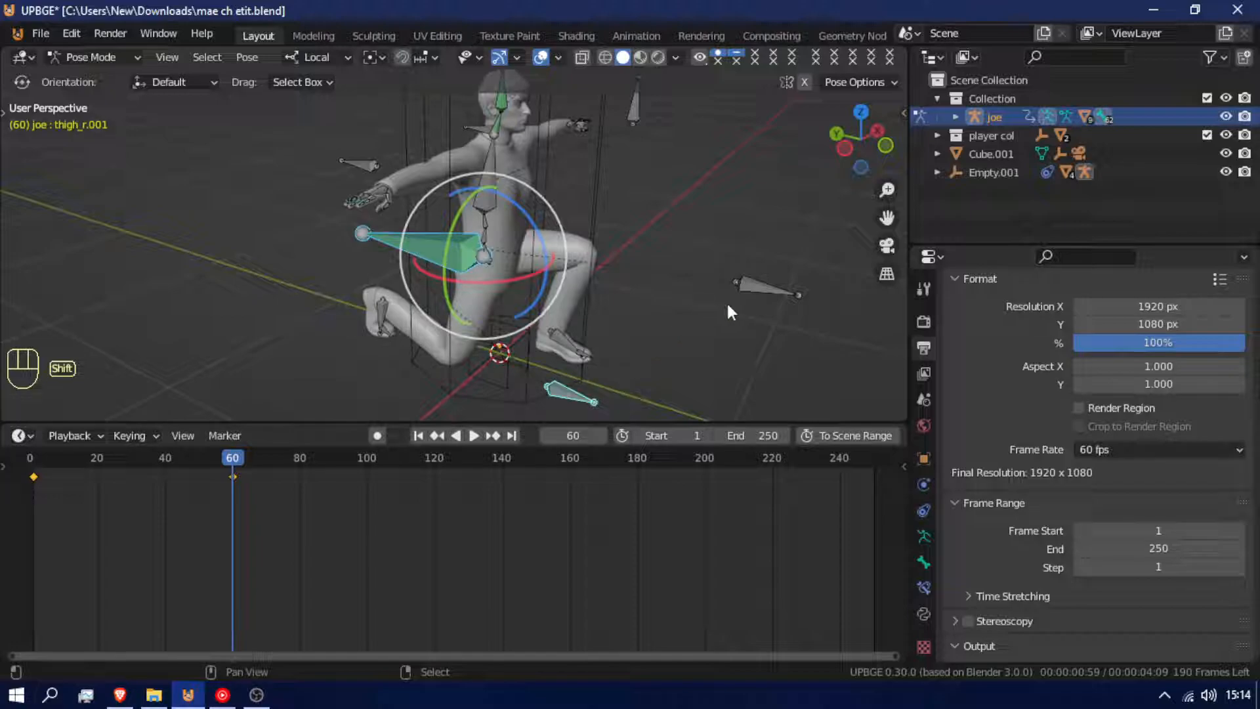
pyautogui.keyDown('shift'); pyautogui.rightClick(766, 283); pyautogui.keyUp('shift')
pyautogui.press('i')
# Return to frame 1, clear the rotation of ball_r, and clear the rotation and location of foot_r.001.
pyautogui.moveTo(214, 523); pyautogui.dragTo(31, 502)
pyautogui.click(394, 323)
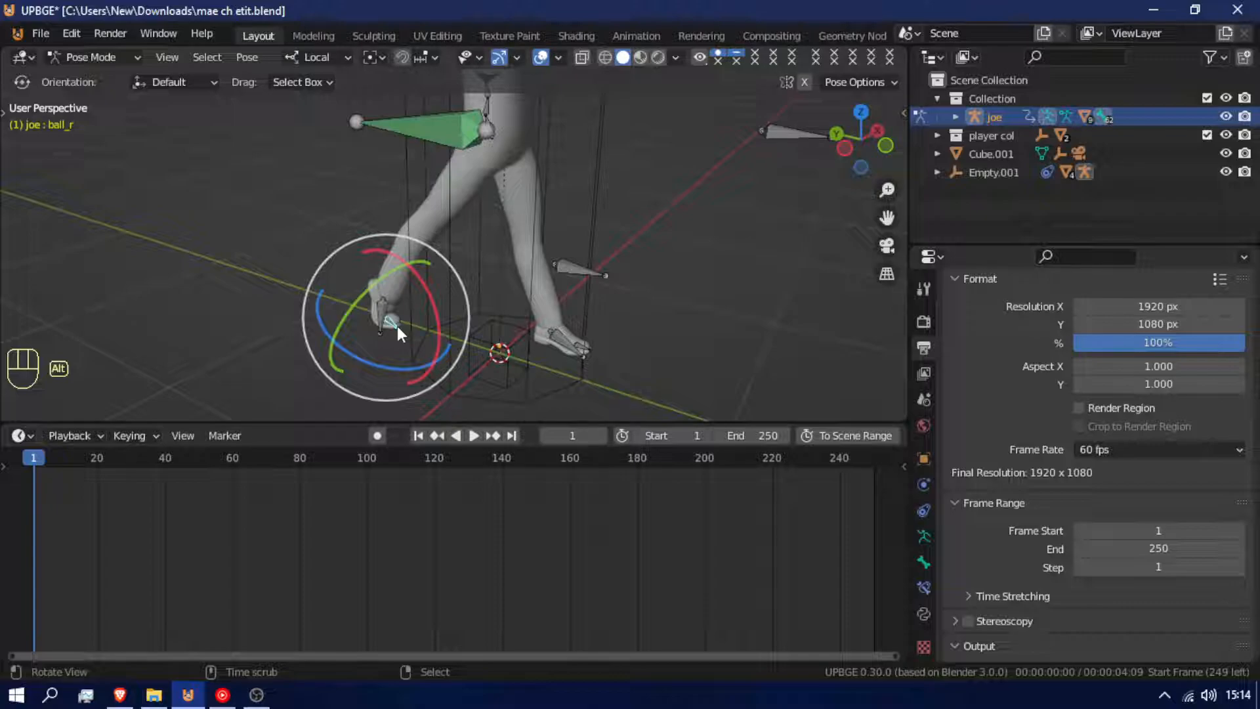
pyautogui.hotkey('alt', 'r')
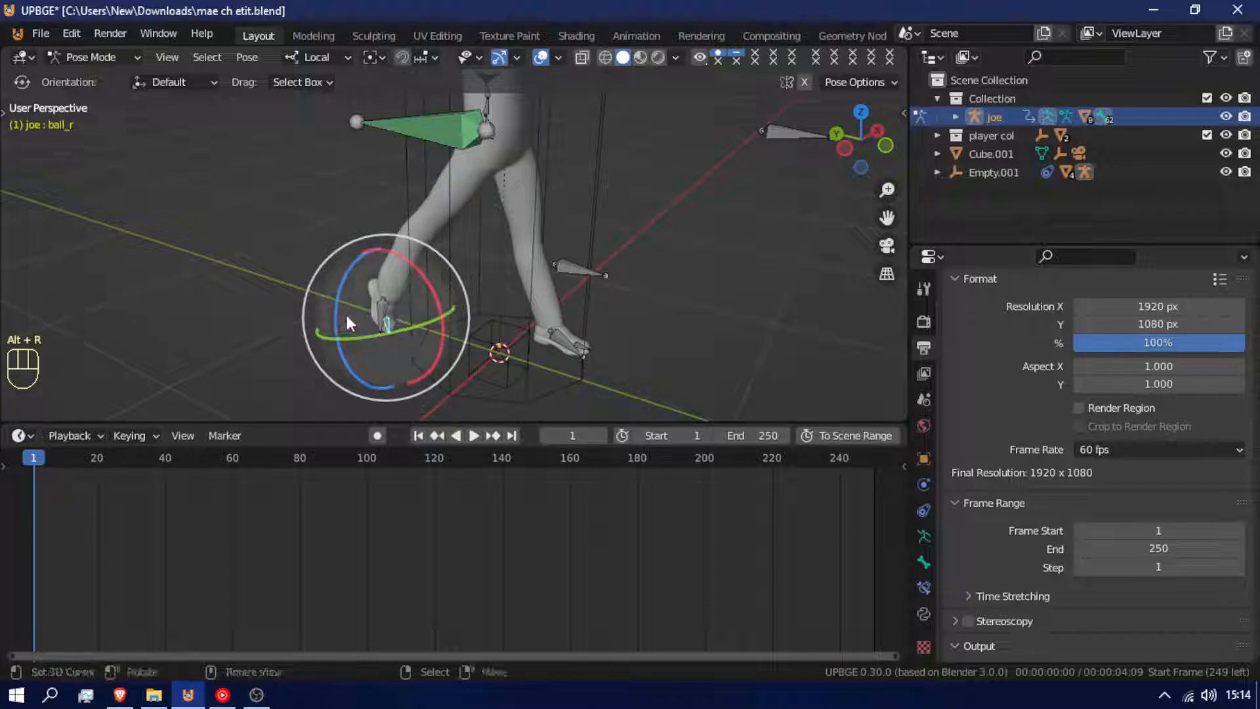
pyautogui.click(381, 313)
pyautogui.hotkey('alt', 'r')
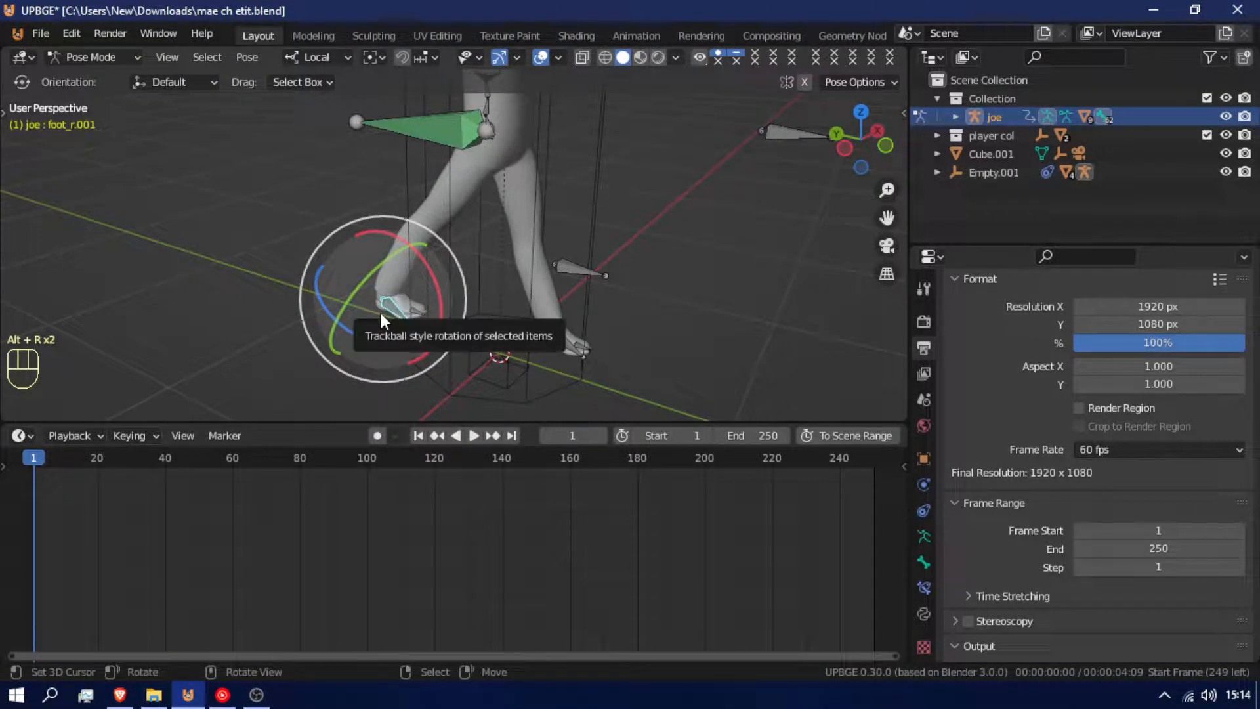
pyautogui.hotkey('alt', 'g')
# Clear the location of the left foot bone foot_l.001 and the rotation of ball_l.
pyautogui.click(553, 337)
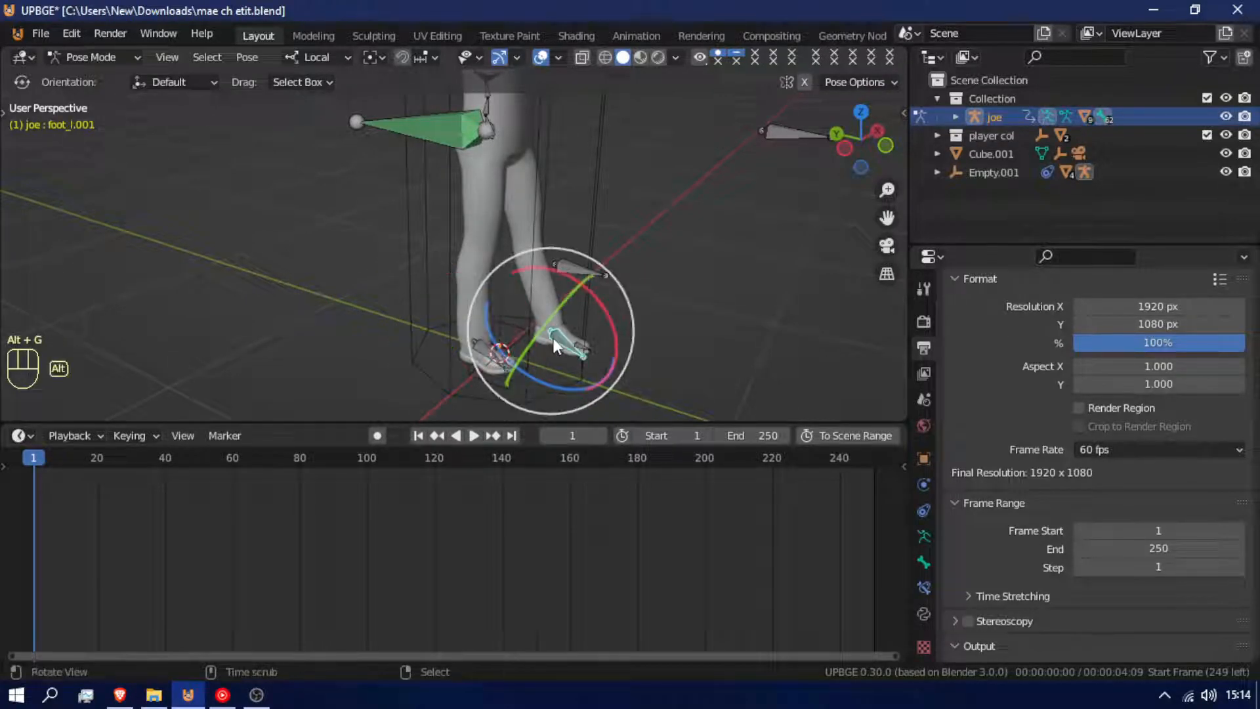
pyautogui.hotkey('alt', 'g')
pyautogui.click(538, 339)
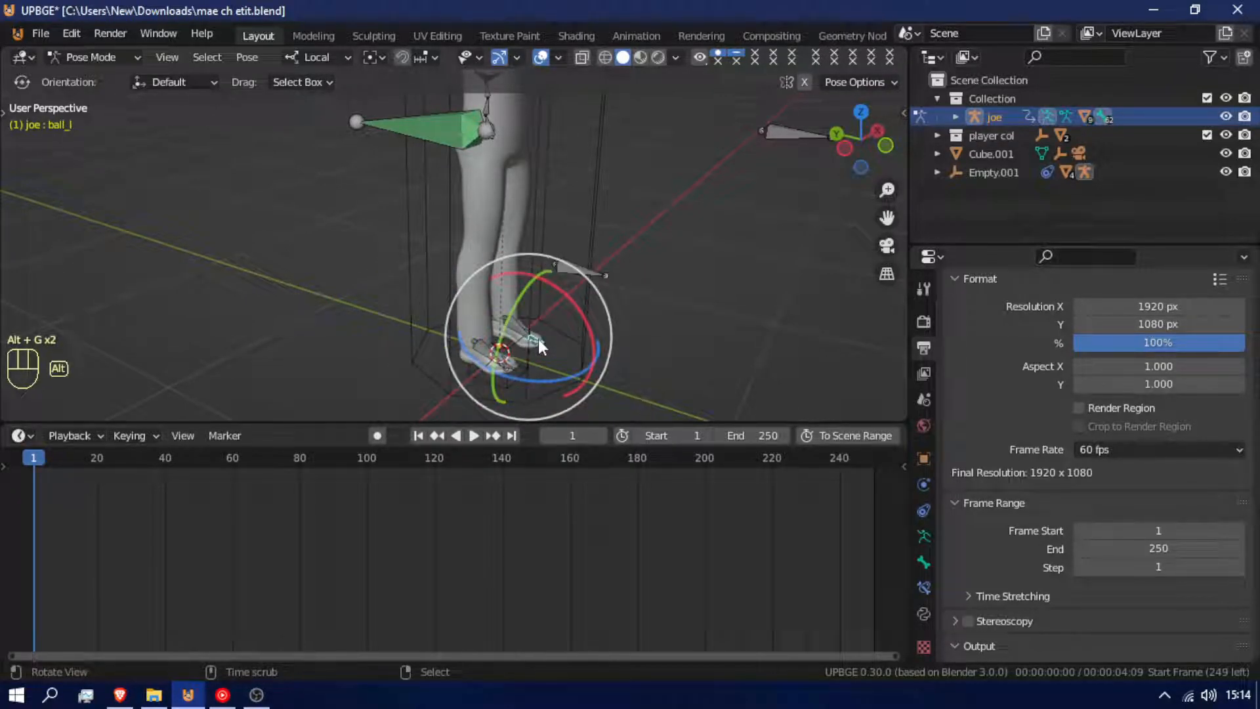
pyautogui.hotkey('alt', 'r')
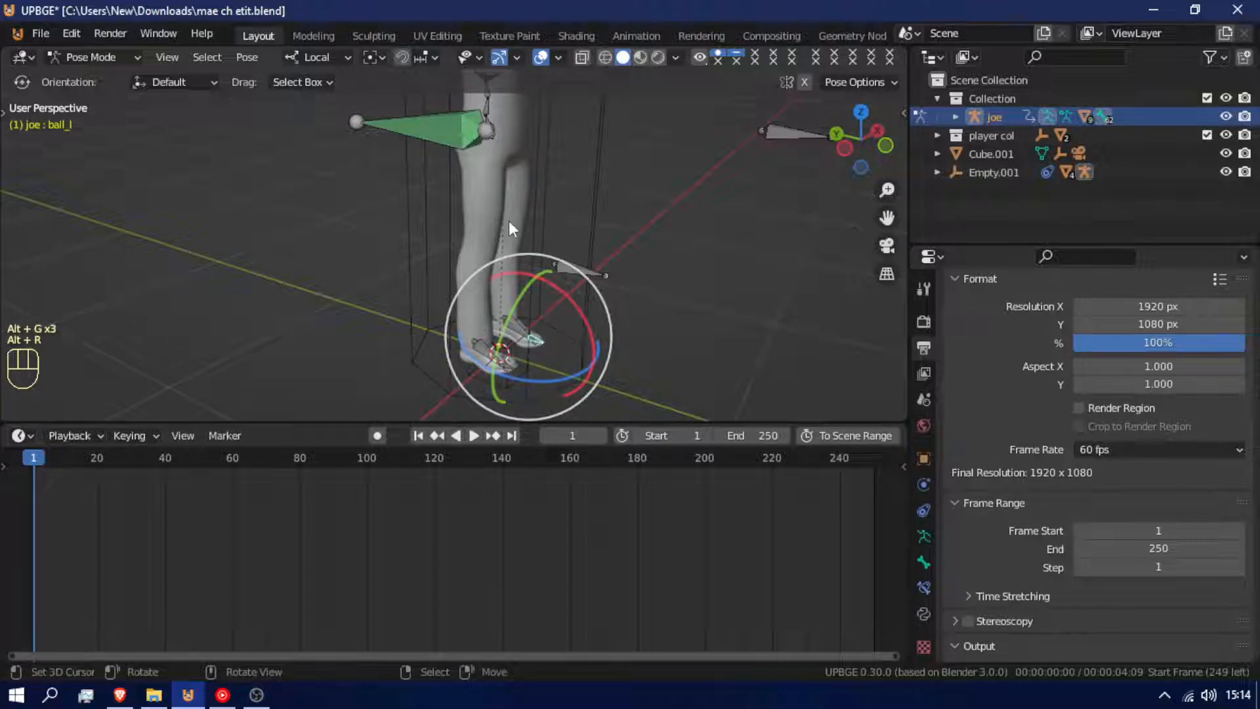
# Turn on Auto Keying and insert Location & Rotation keyframes for both feet's foot and ball bones at frame 1.
pyautogui.scroll(-2, 509, 220)
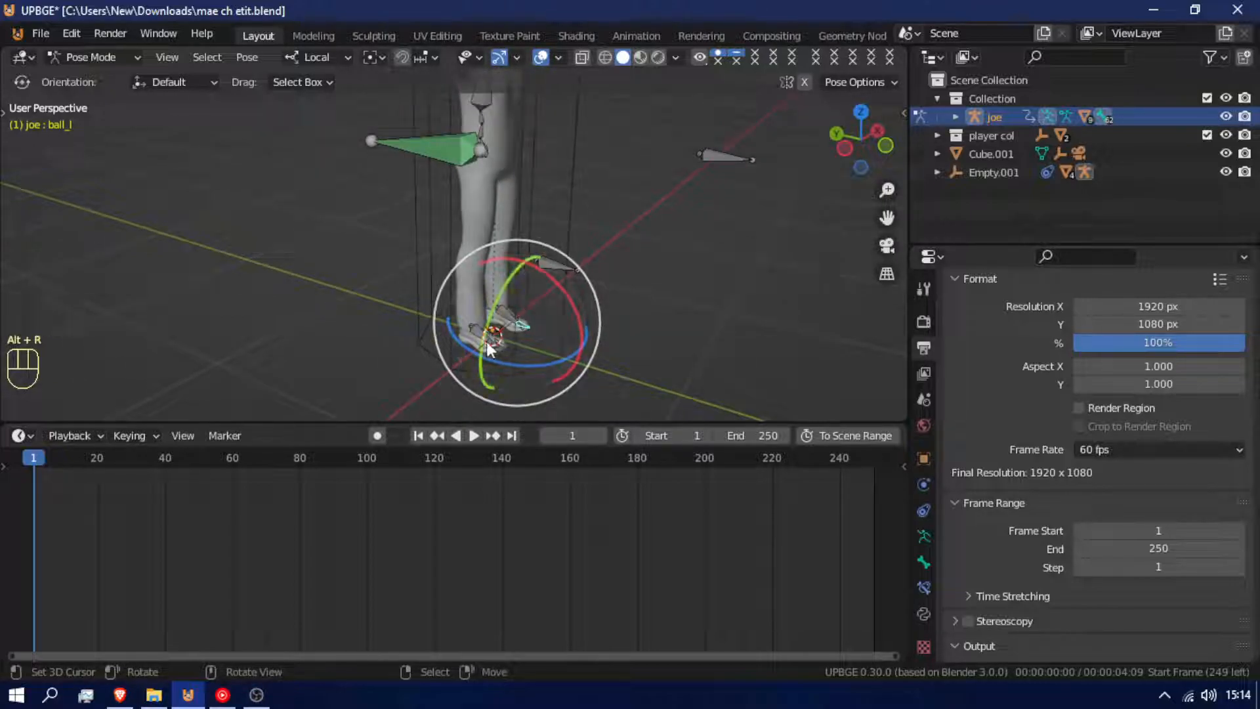
pyautogui.click(377, 436)
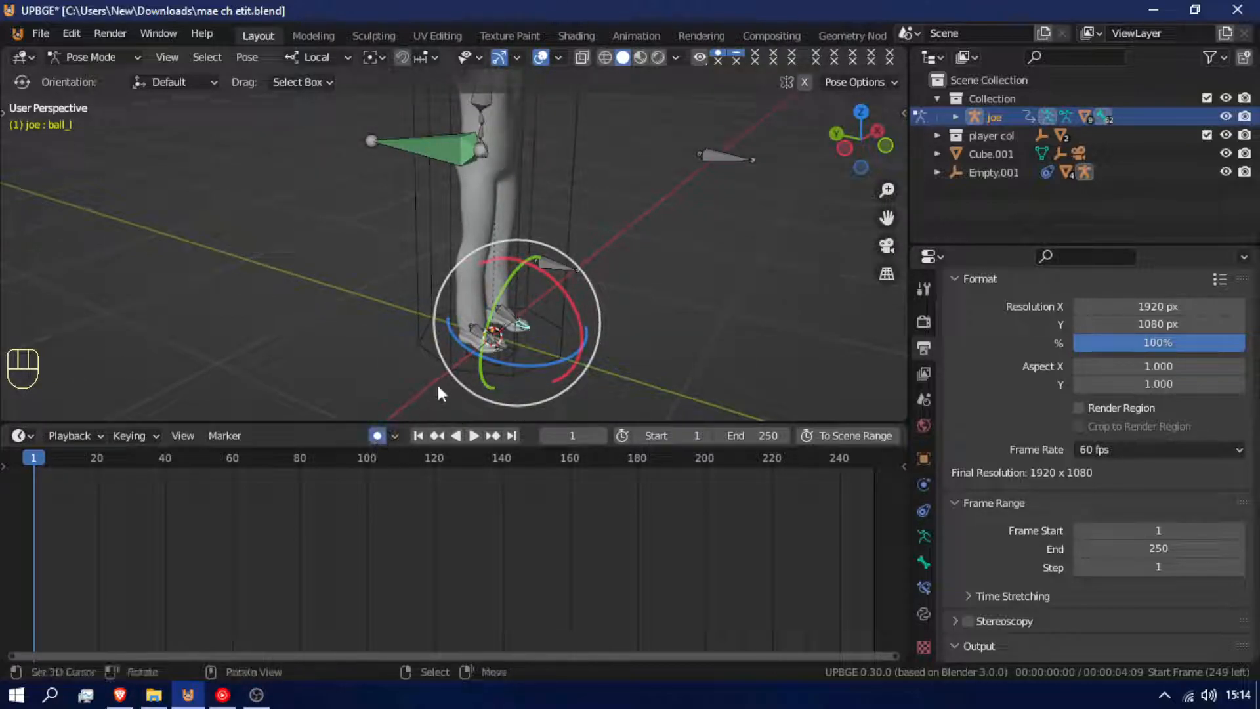
pyautogui.press('c')
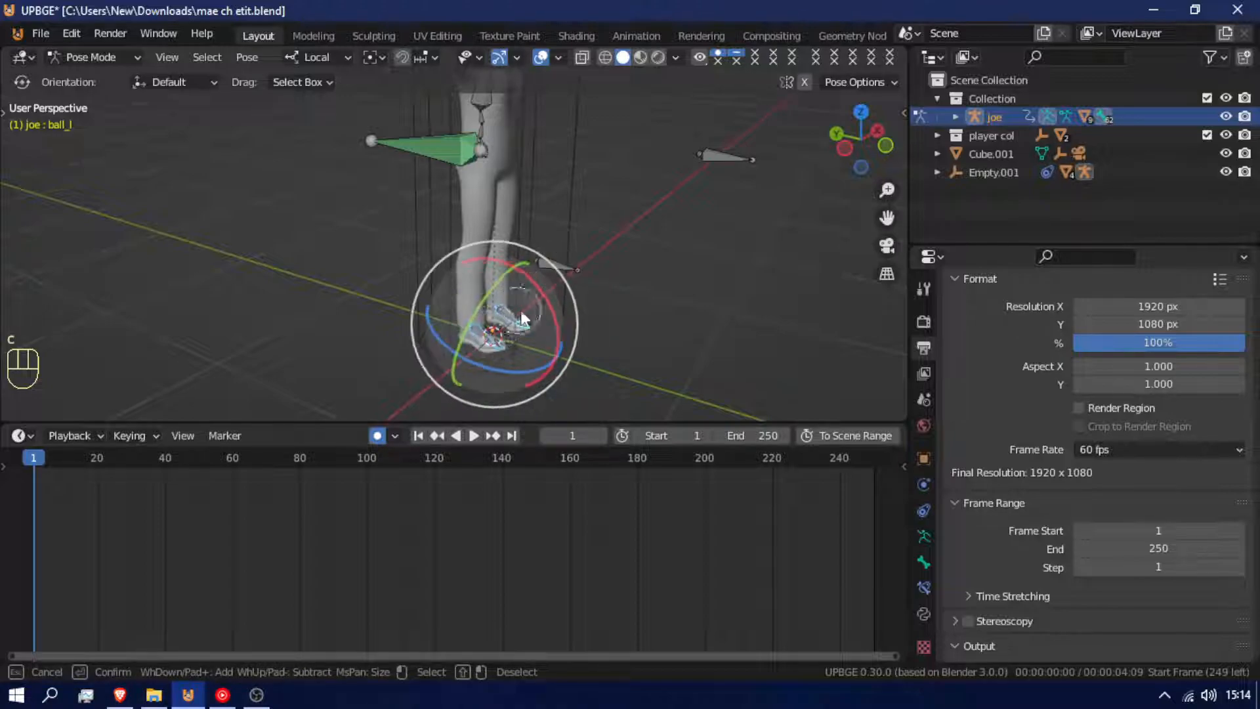
pyautogui.rightClick(521, 318)
pyautogui.press('i')
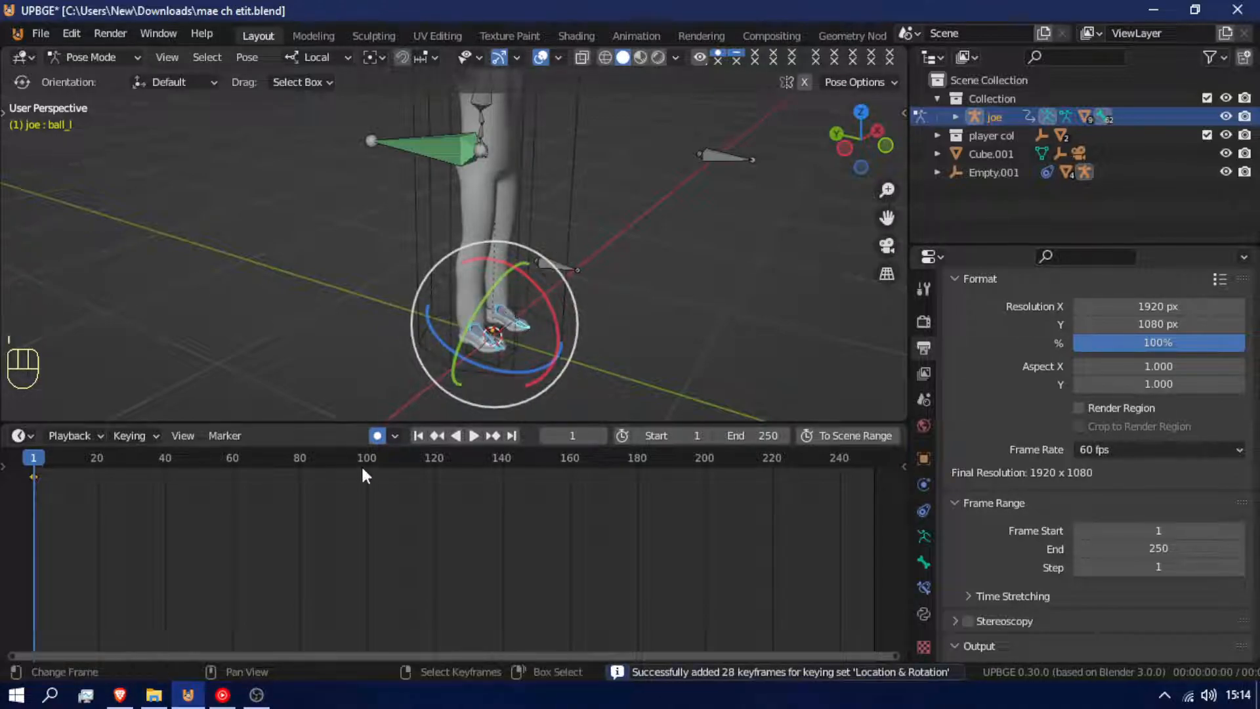
# Go to frame 60 and move the foot_r.001 bone backward about 0.33 m behind the body.
pyautogui.moveTo(188, 512); pyautogui.dragTo(234, 511)
pyautogui.click(493, 343)
pyautogui.press('g')
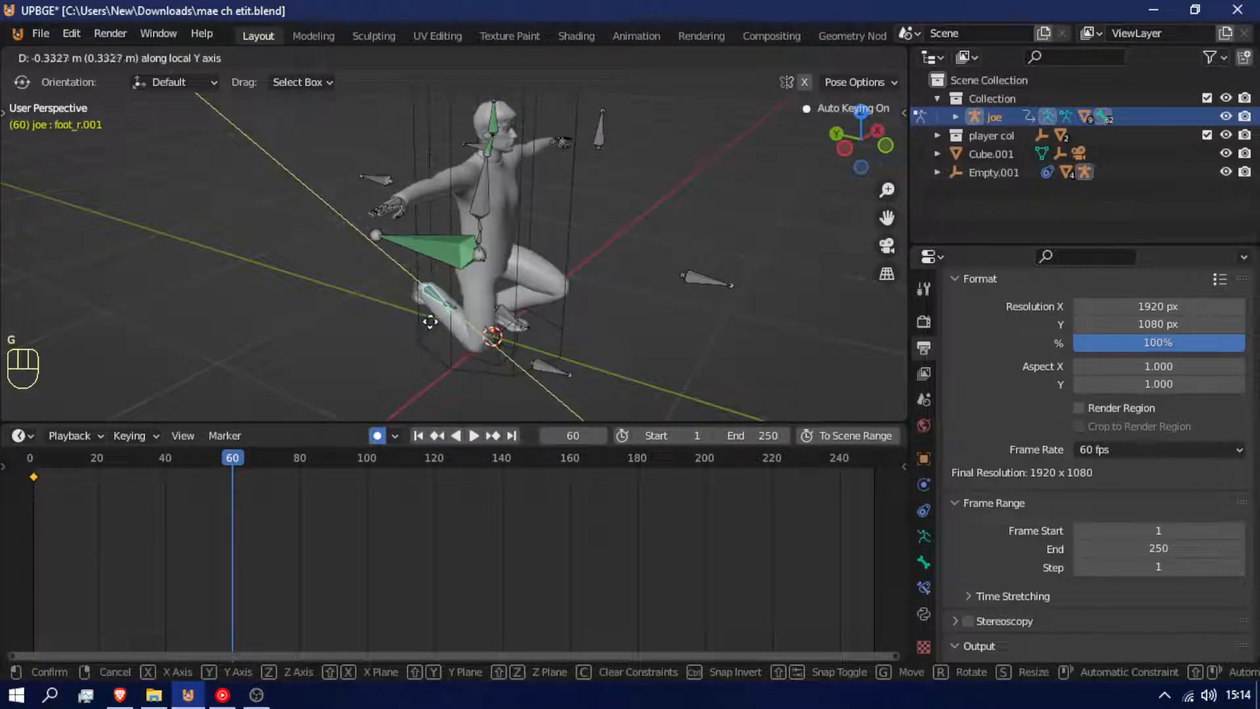
pyautogui.click(440, 324)
# Rotate the foot_r.001 bone so its toes point toward the ground and shift it farther behind the body at frame 60.
pyautogui.moveTo(470, 254); pyautogui.dragTo(459, 340)
pyautogui.moveTo(459, 340); pyautogui.dragTo(638, 266, button='middle')
pyautogui.press('g')
pyautogui.press('z')
pyautogui.press('z')
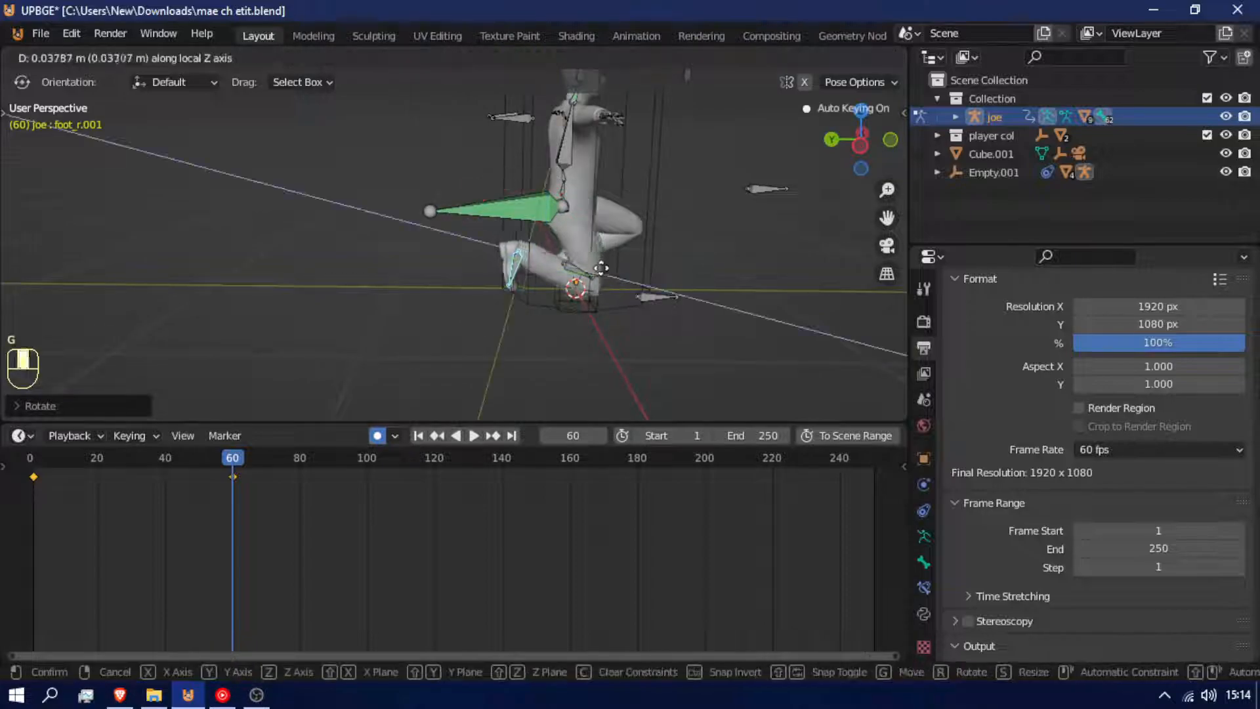
pyautogui.press('z')
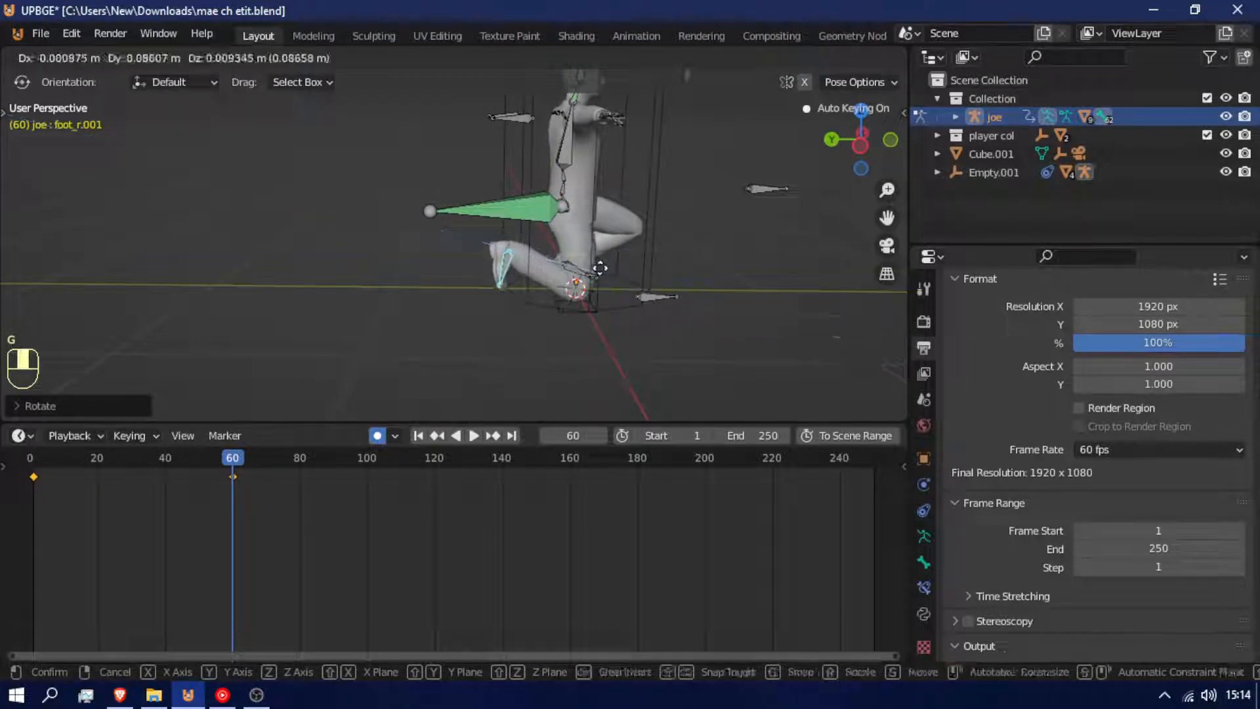
pyautogui.press('y')
pyautogui.click(510, 275)
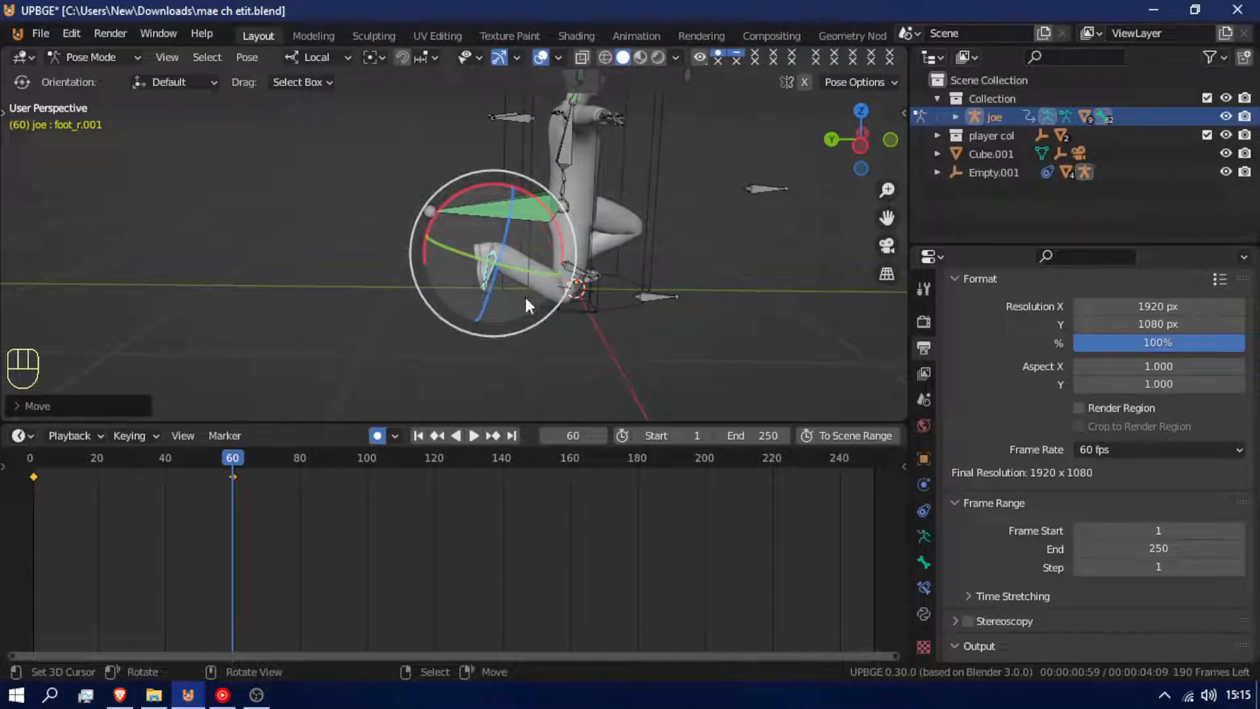
# Rotate the ball_r bone in the right side view so the rear foot's toes bend forward, parallel to the ground.
pyautogui.press('KP_3')
pyautogui.scroll(5, 525, 294)
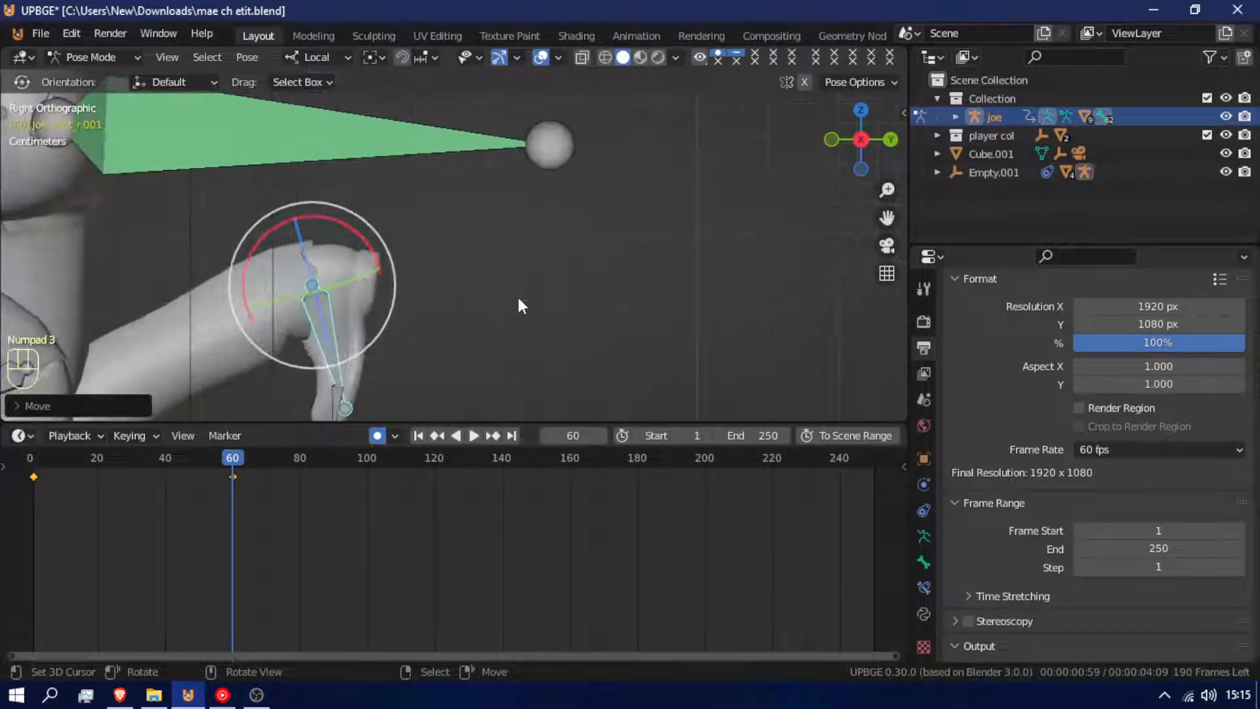
pyautogui.click(332, 396)
pyautogui.press('KP_Decimal')
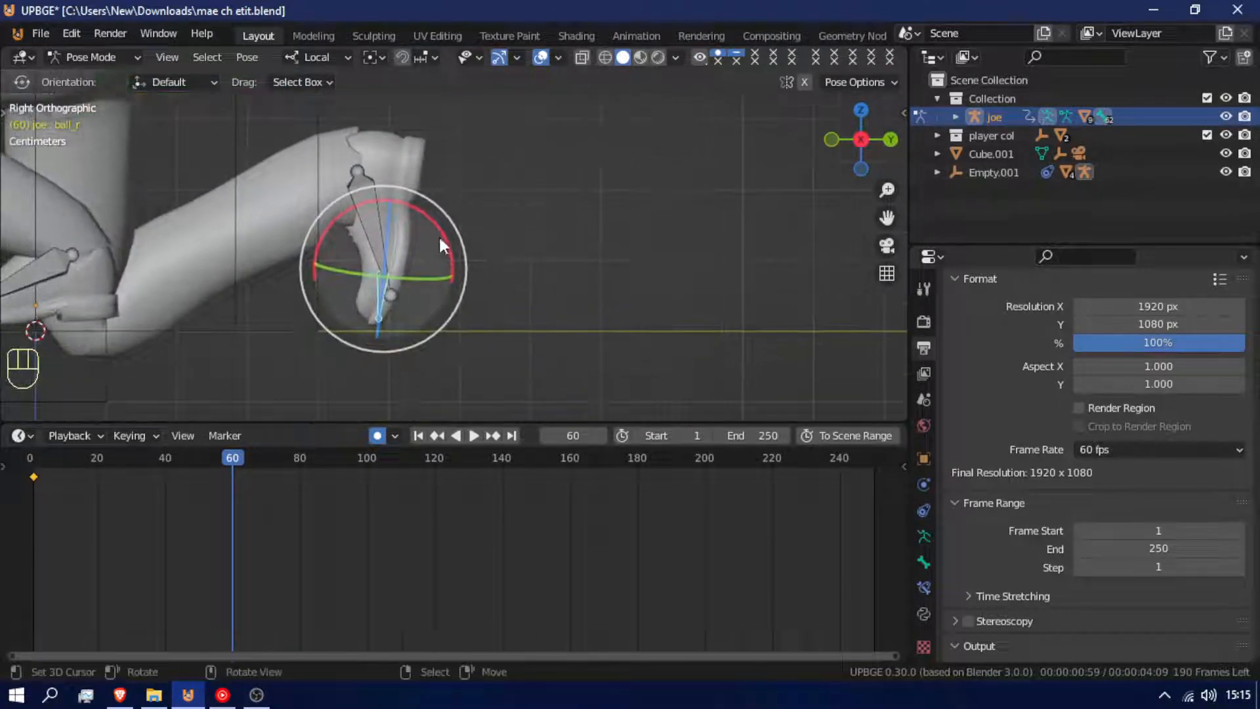
pyautogui.press('r')
pyautogui.click(429, 293)
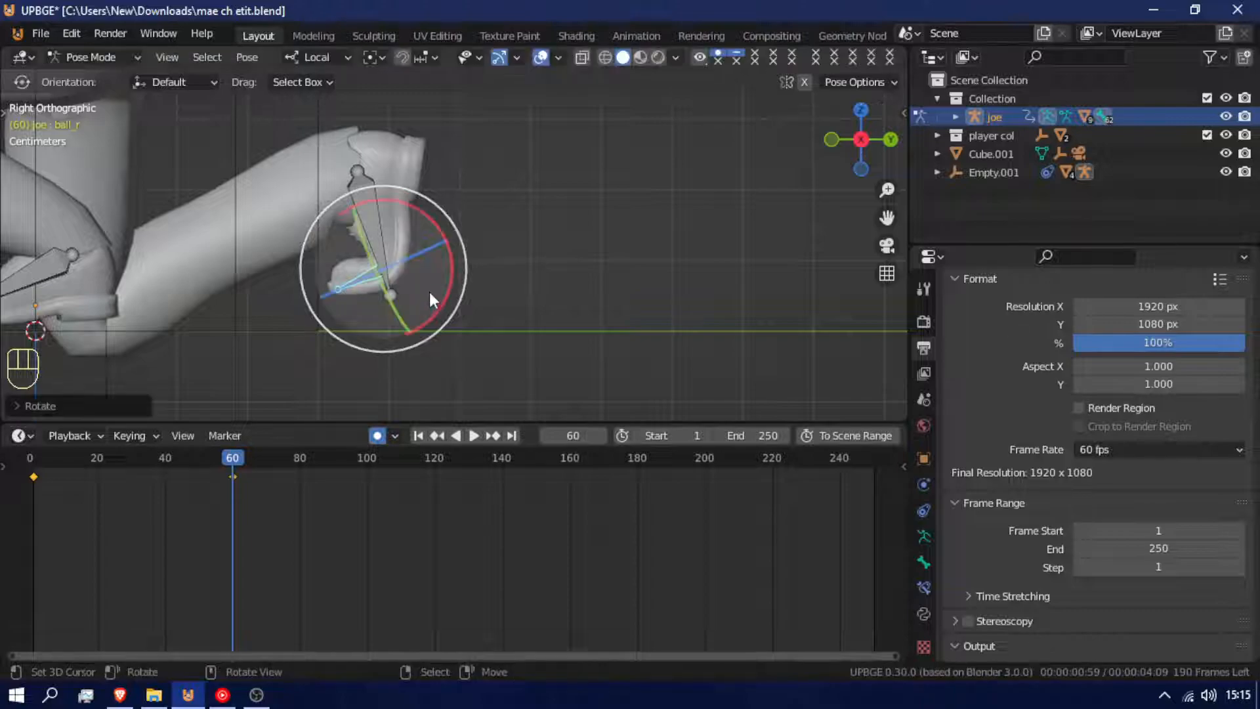
# Lower the foot_r.001 bone until the rear foot's toes rest on the ground line.
pyautogui.click(384, 271)
pyautogui.press('g')
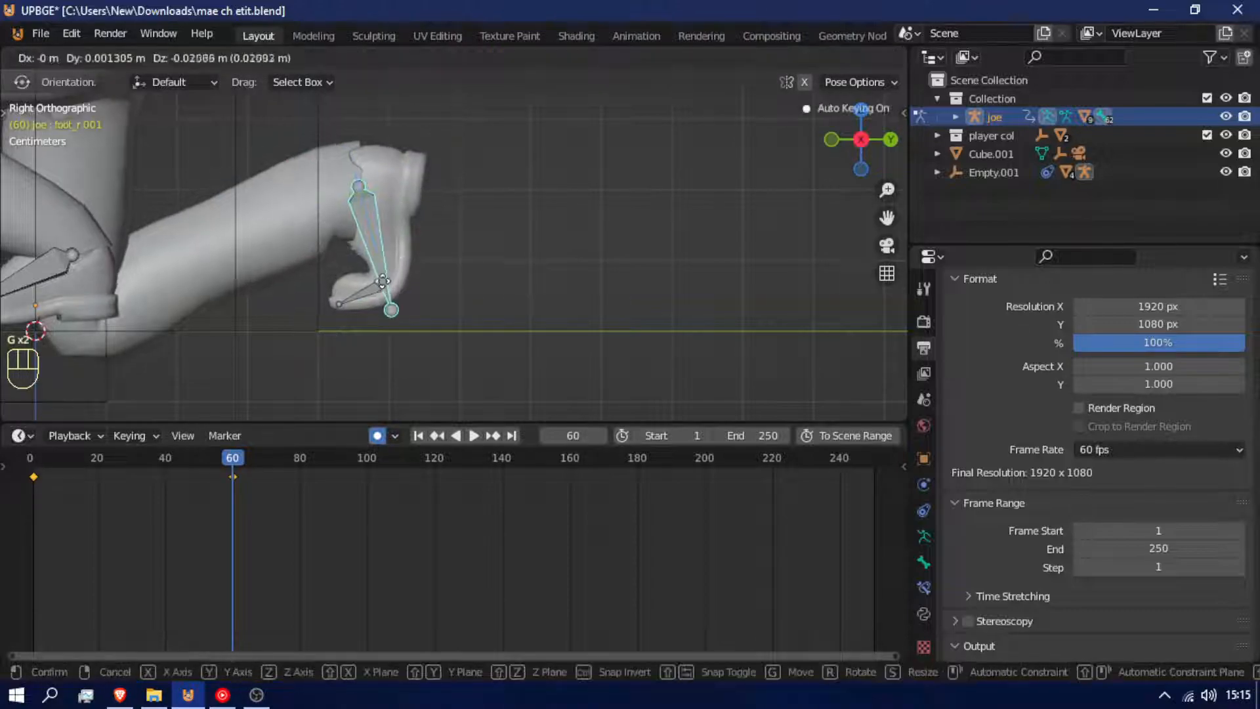
pyautogui.click(393, 299)
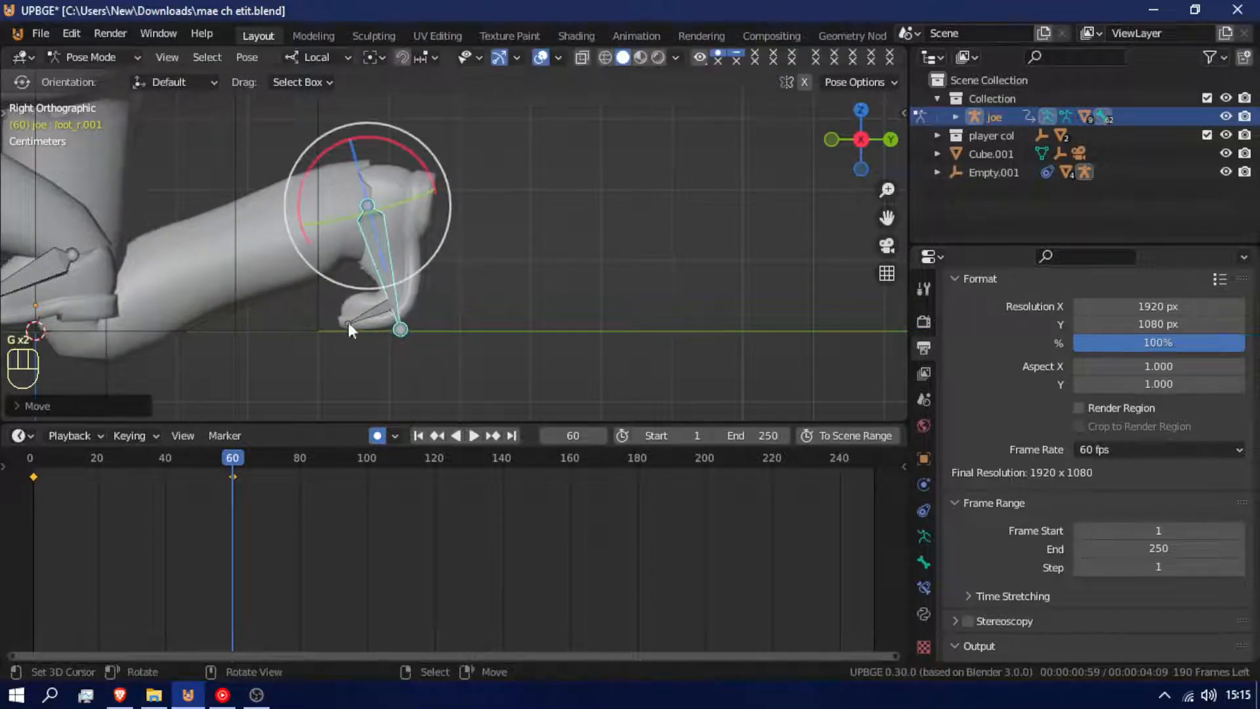
# Move the foot_l.001 bone forward along global Y in front of the body and adjust its height along local Z.
pyautogui.scroll(-3, 289, 337)
pyautogui.keyDown('shift'); pyautogui.moveTo(265, 202); pyautogui.dragTo(337, 248, button='middle'); pyautogui.keyUp('shift')
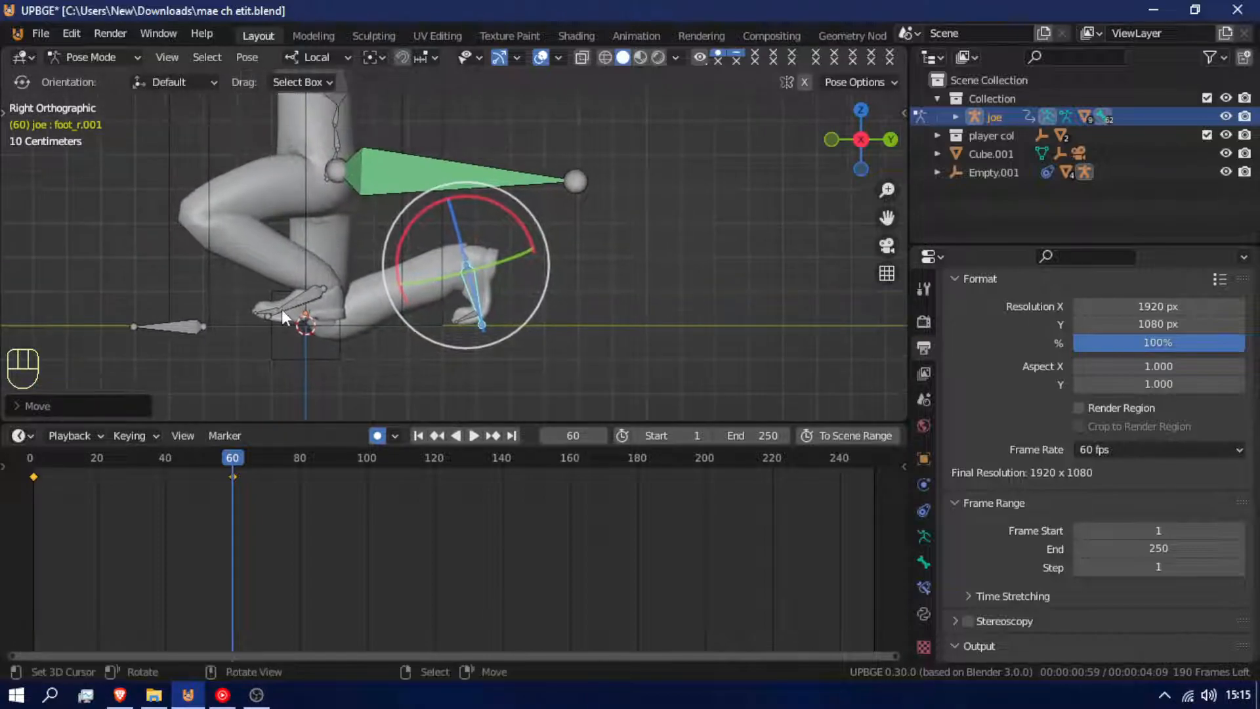
pyautogui.click(281, 309)
pyautogui.press('g')
pyautogui.press('y')
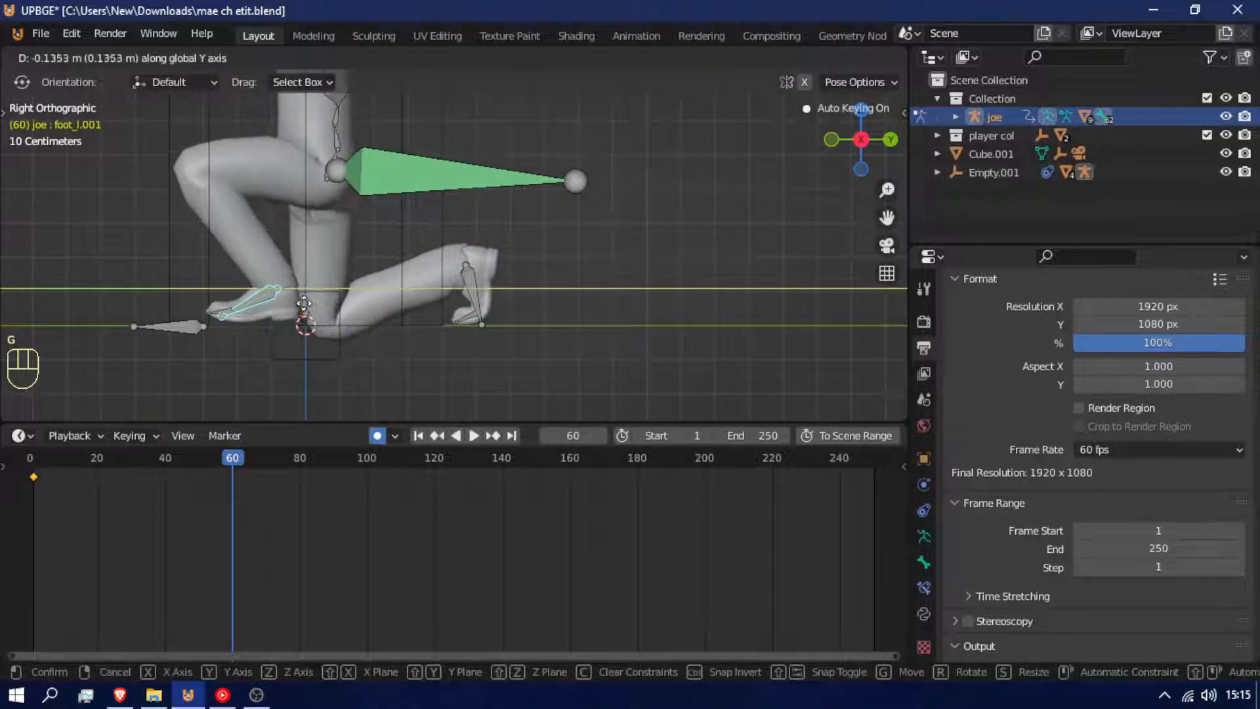
pyautogui.click(246, 296)
pyautogui.press('g')
pyautogui.press('z')
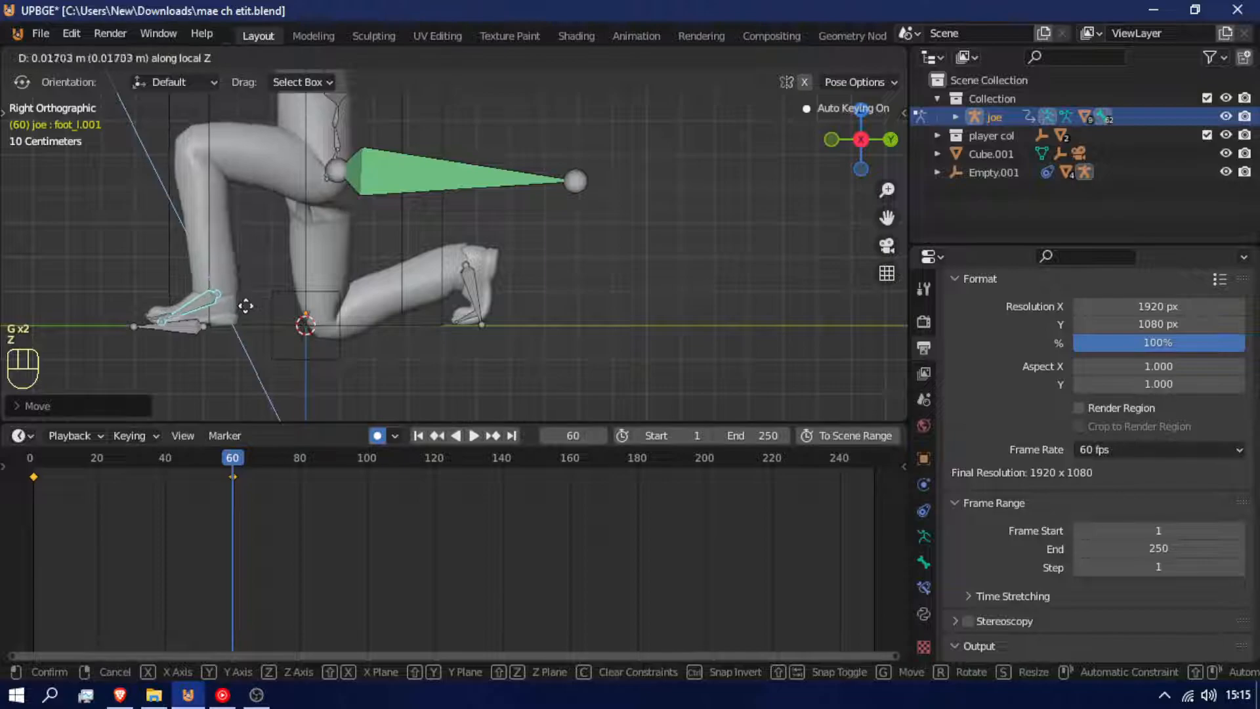
pyautogui.click(245, 302)
# Move the foot_l.001 bone a little farther forward along Y so the front shin slants ahead of the knee.
pyautogui.scroll(-2, 435, 227)
pyautogui.scroll(1, 434, 227)
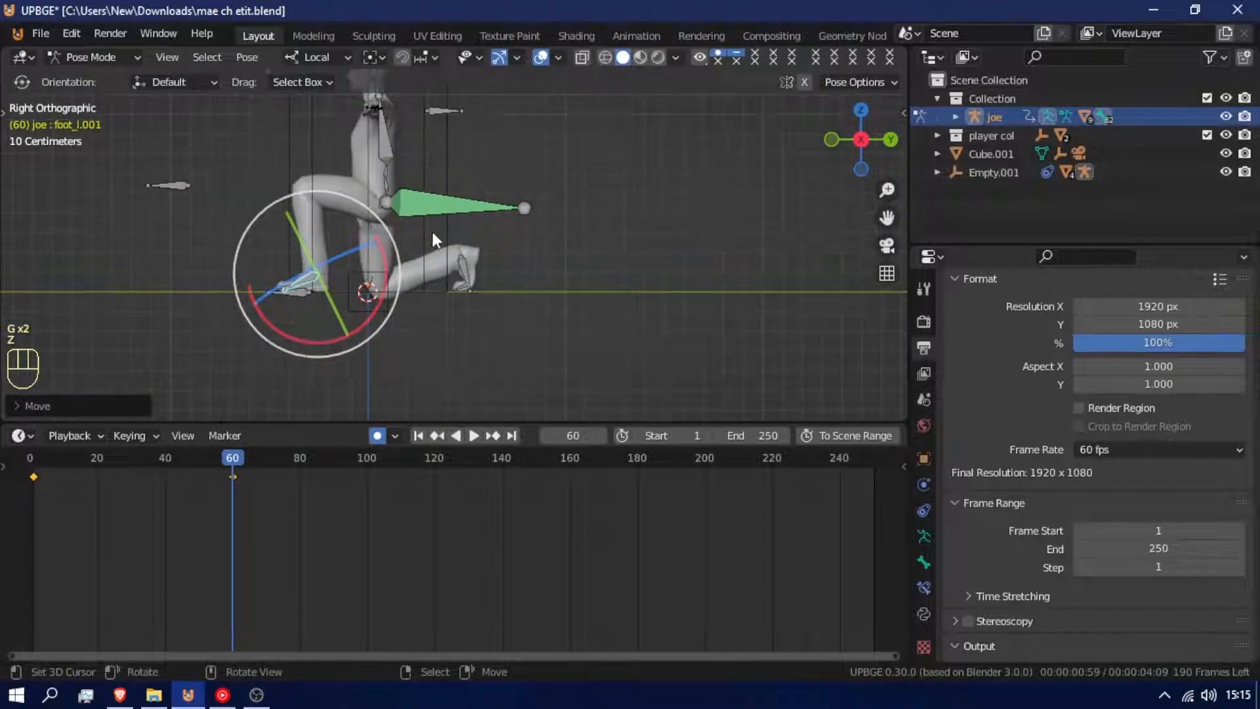
pyautogui.press('g')
pyautogui.press('y')
pyautogui.click(397, 233)
pyautogui.press('g')
pyautogui.press('y')
pyautogui.click(380, 251)
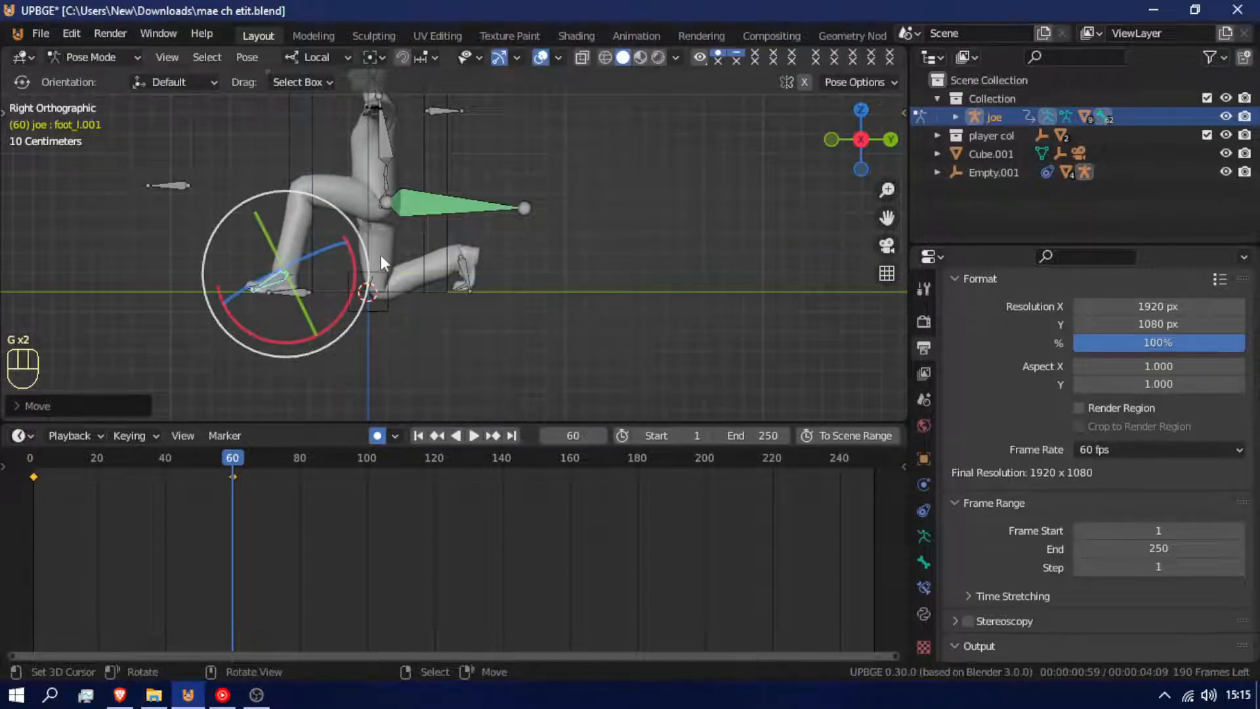
pyautogui.moveTo(340, 270); pyautogui.dragTo(578, 302, button='middle')
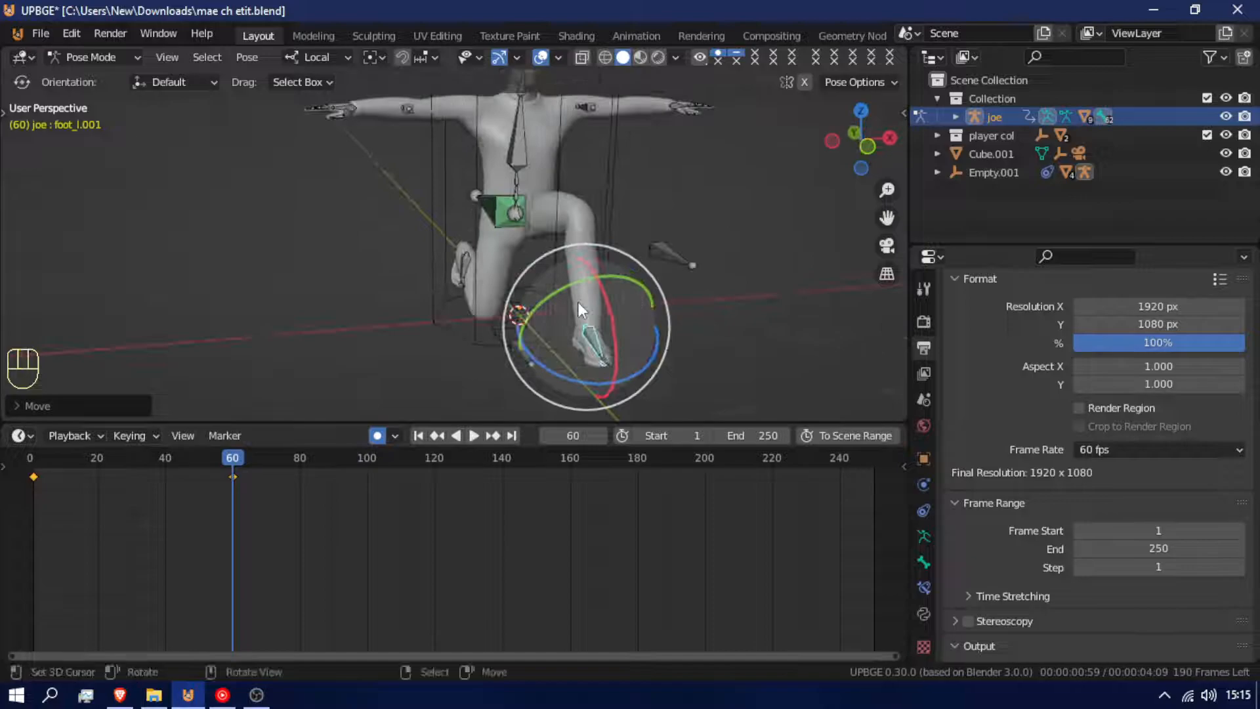
pyautogui.click(645, 265)
pyautogui.keyDown('shift'); pyautogui.click(593, 340); pyautogui.keyUp('shift')
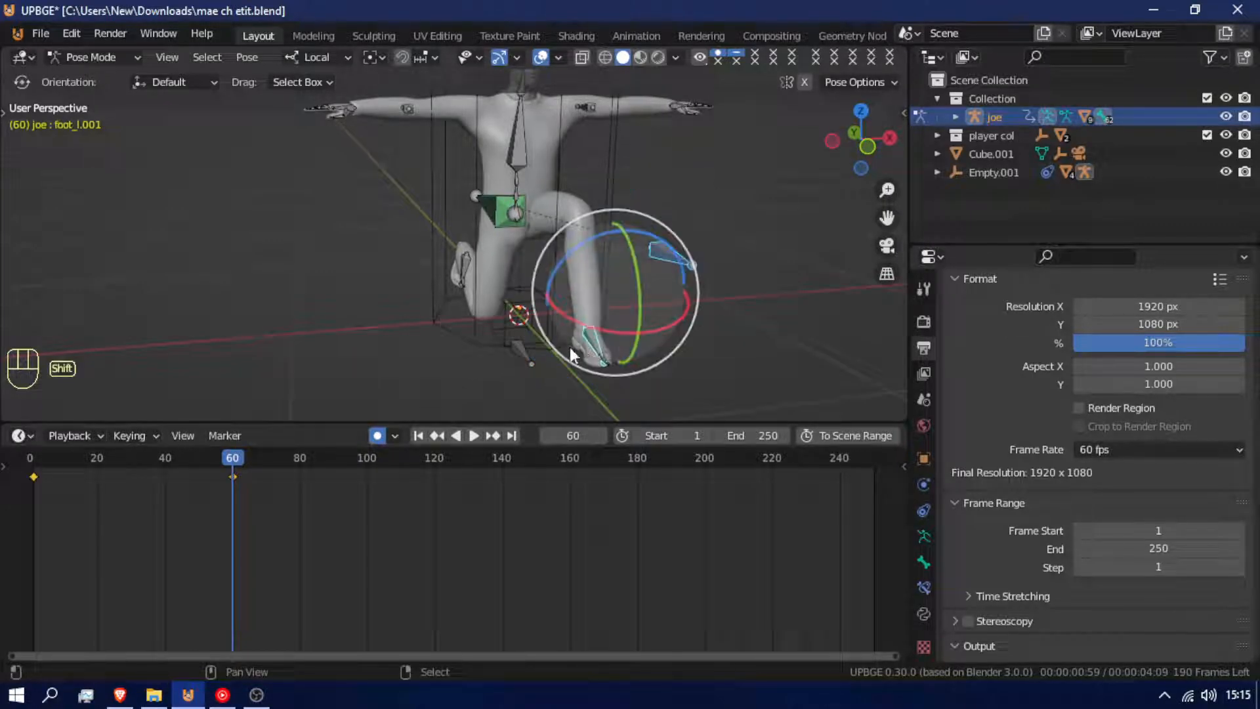
pyautogui.keyDown('shift'); pyautogui.click(519, 342); pyautogui.keyUp('shift')
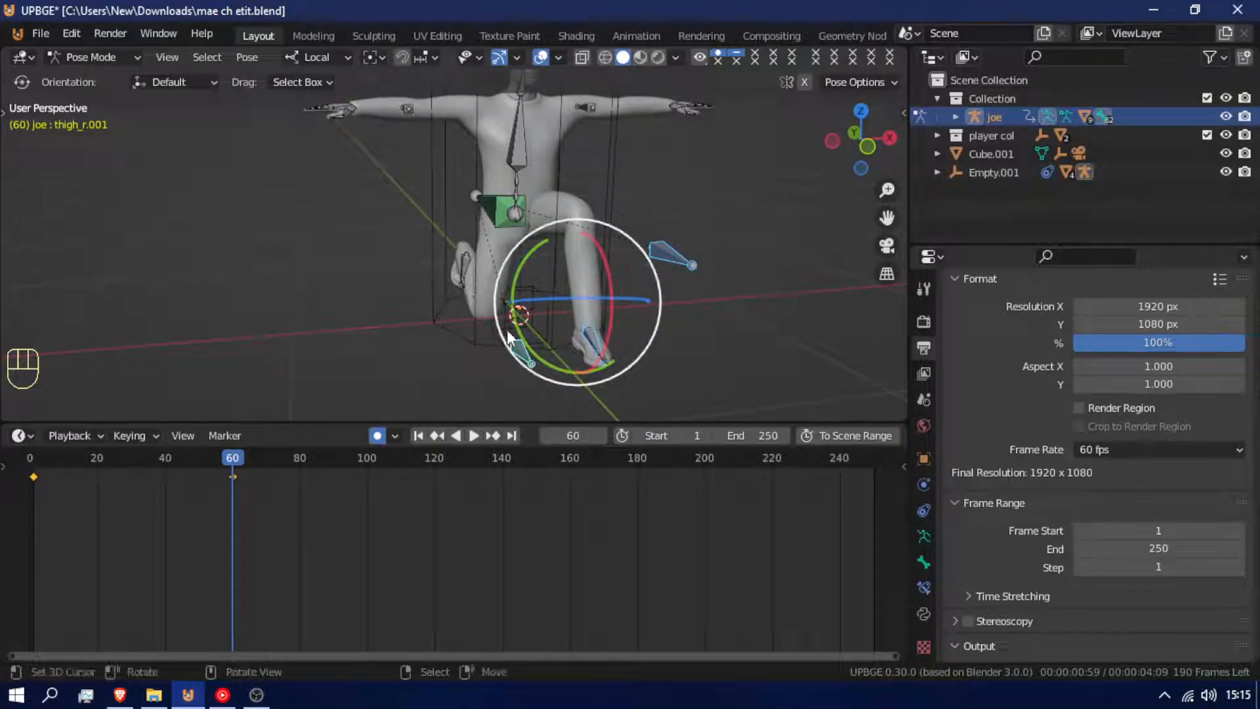
pyautogui.click(659, 249)
pyautogui.moveTo(251, 491); pyautogui.dragTo(29, 482)
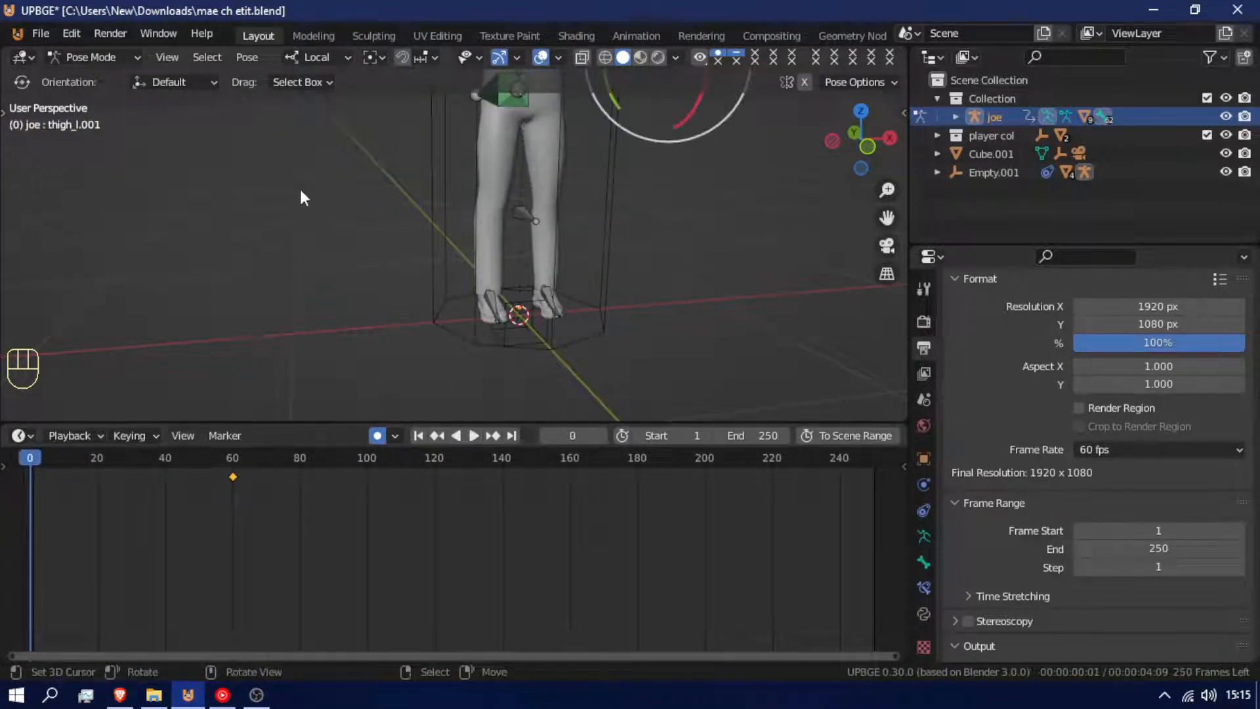
pyautogui.press('a')
pyautogui.press('a')
pyautogui.hotkey('alt', 'g')
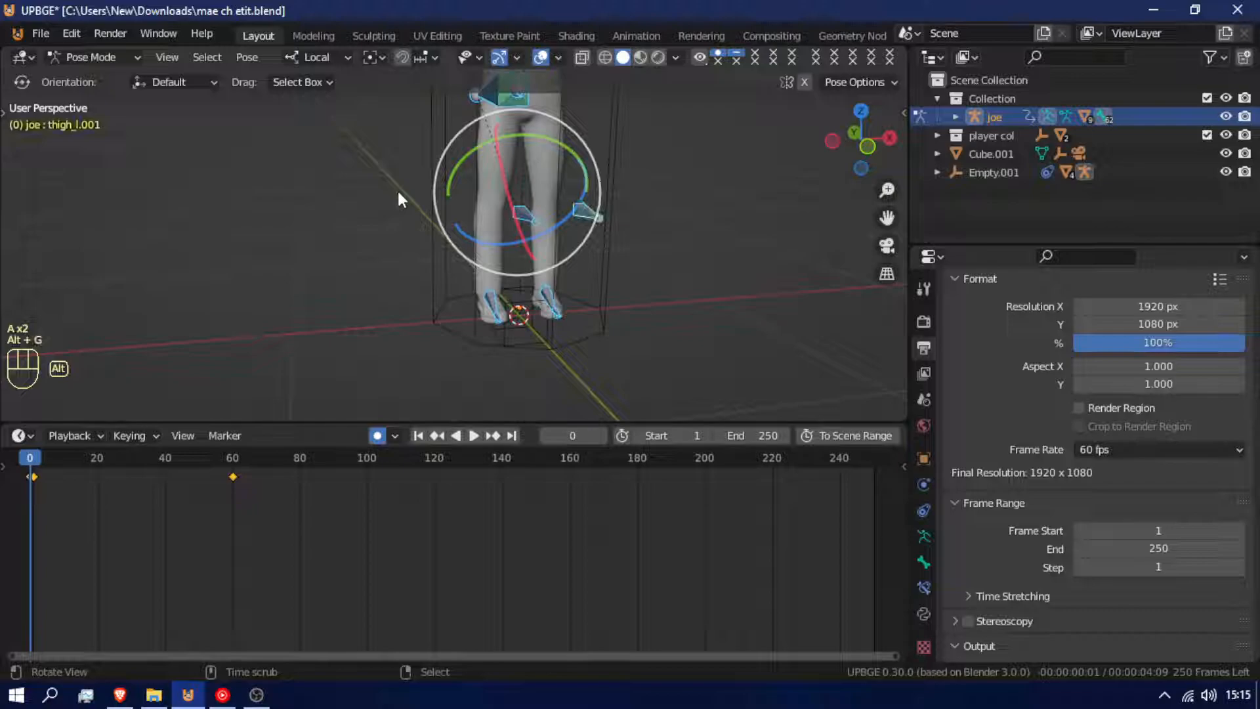
pyautogui.hotkey('alt', 'r')
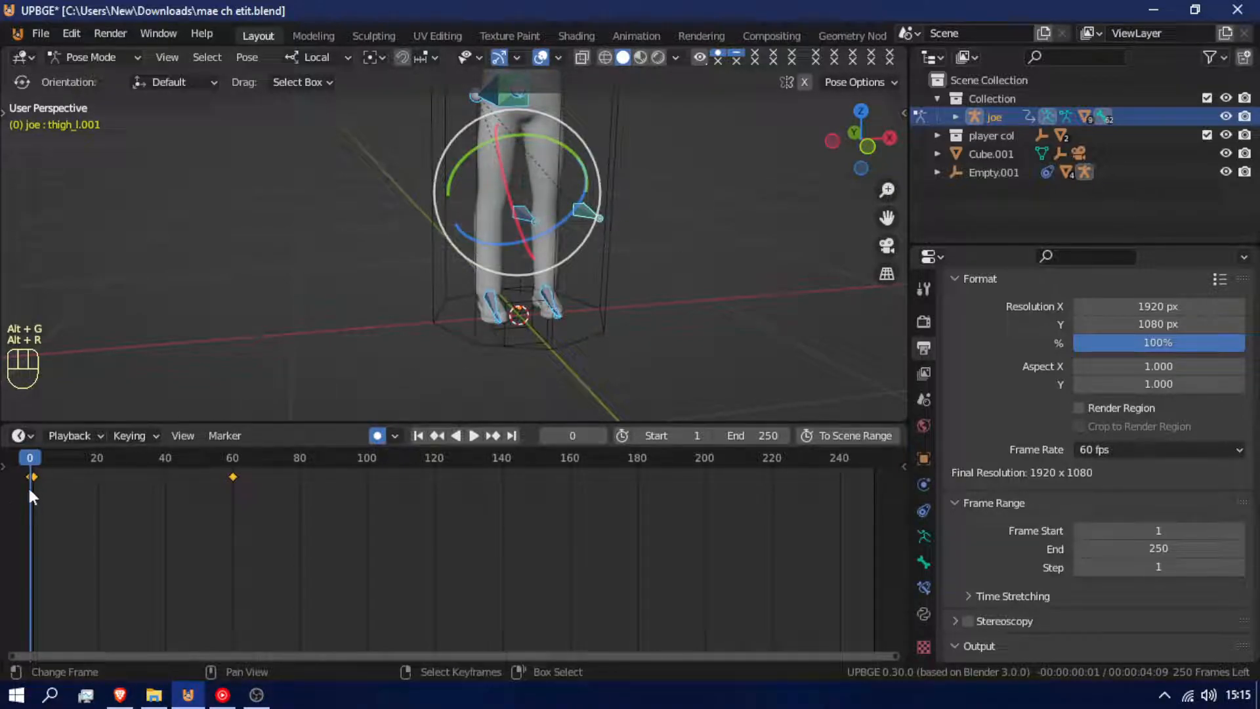
pyautogui.hotkey('ctrl', 'z')
pyautogui.hotkey('ctrl', 'z')
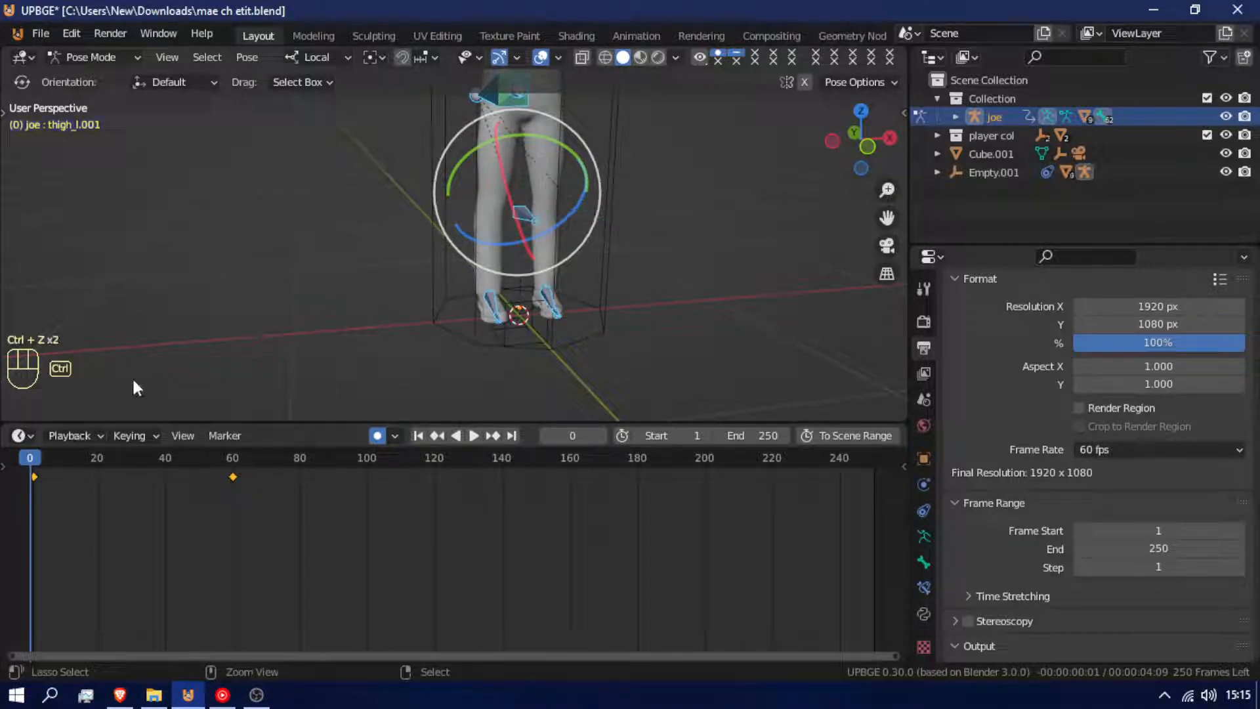
pyautogui.hotkey('ctrl', 'z')
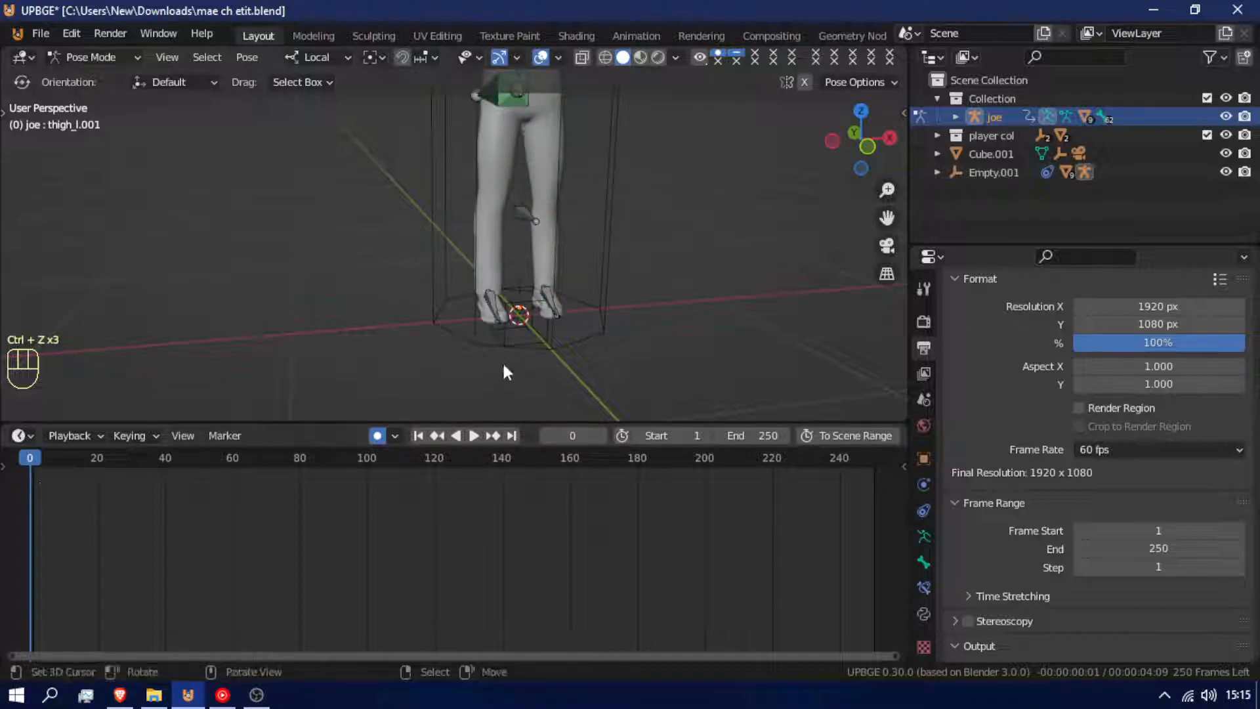
# Select all bones, go to frame 1, and deselect joe's arm, hand and head bones with circle select.
pyautogui.press('a')
pyautogui.press('a')
pyautogui.press('a')
pyautogui.press('a')
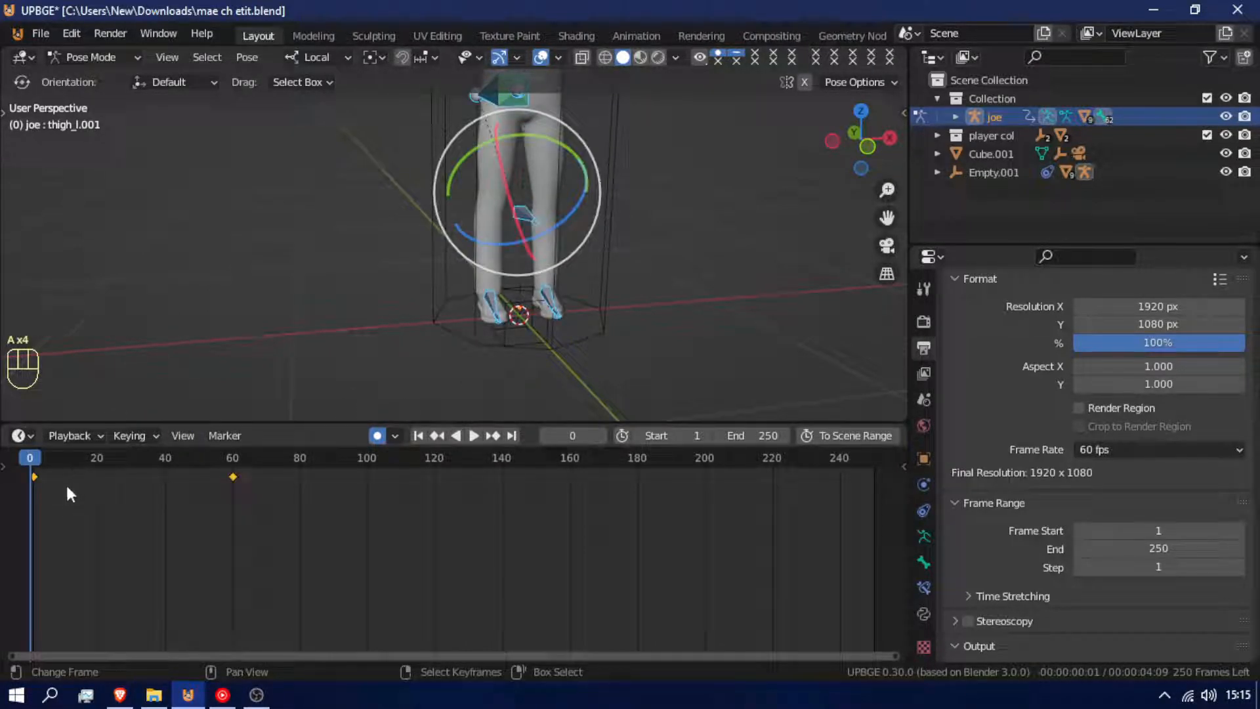
pyautogui.press('Right')
pyautogui.moveTo(663, 157)
pyautogui.keyDown('shift'); pyautogui.mouseDown(button='middle')
pyautogui.moveTo(649, 323)
pyautogui.moveTo(608, 292)
pyautogui.mouseUp(button='middle'); pyautogui.keyUp('shift')
pyautogui.press('c')
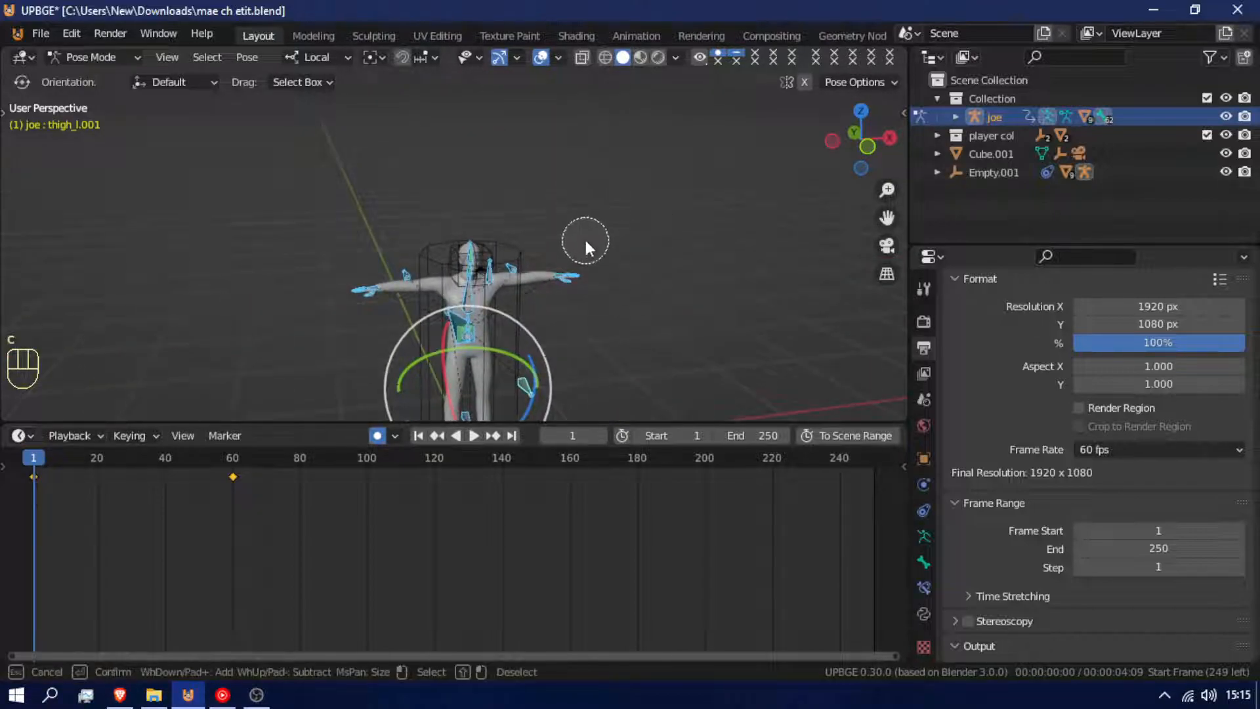
pyautogui.rightClick(364, 297)
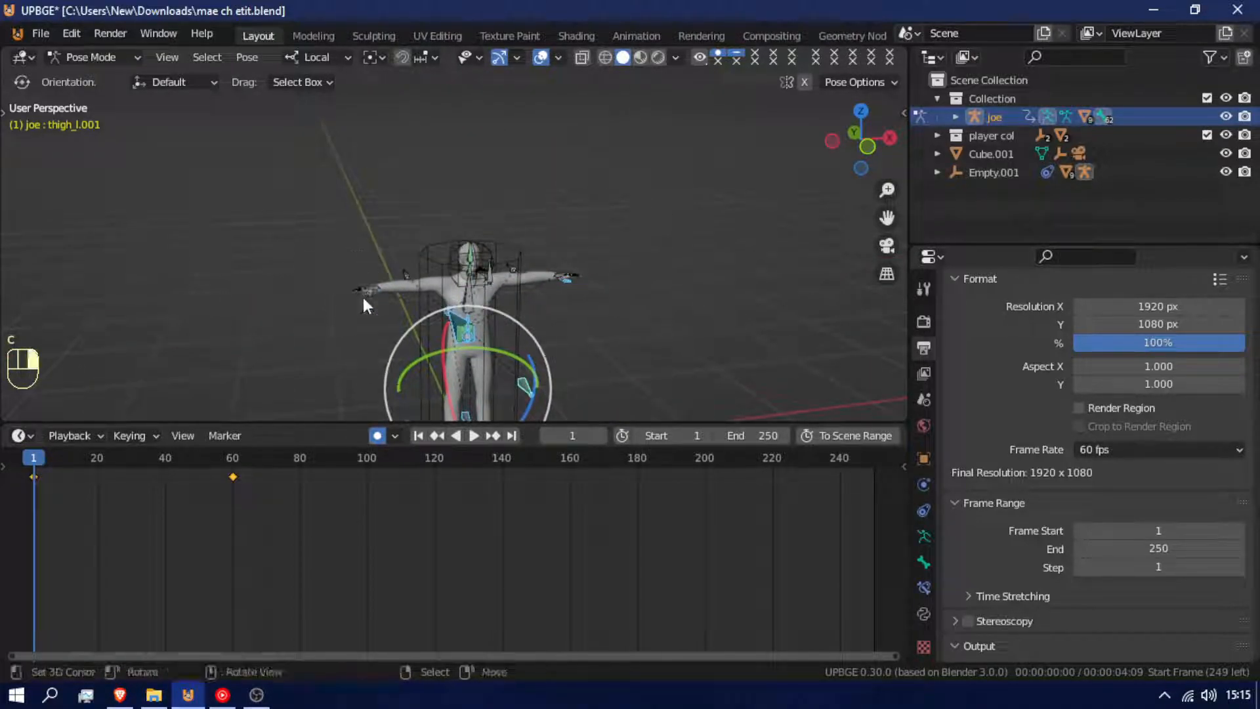
# Deselect the remaining upper-body bones, add Root to the selection, and insert Location & Rotation keyframes at frame 1.
pyautogui.moveTo(494, 324); pyautogui.dragTo(642, 305, button='middle')
pyautogui.press('c')
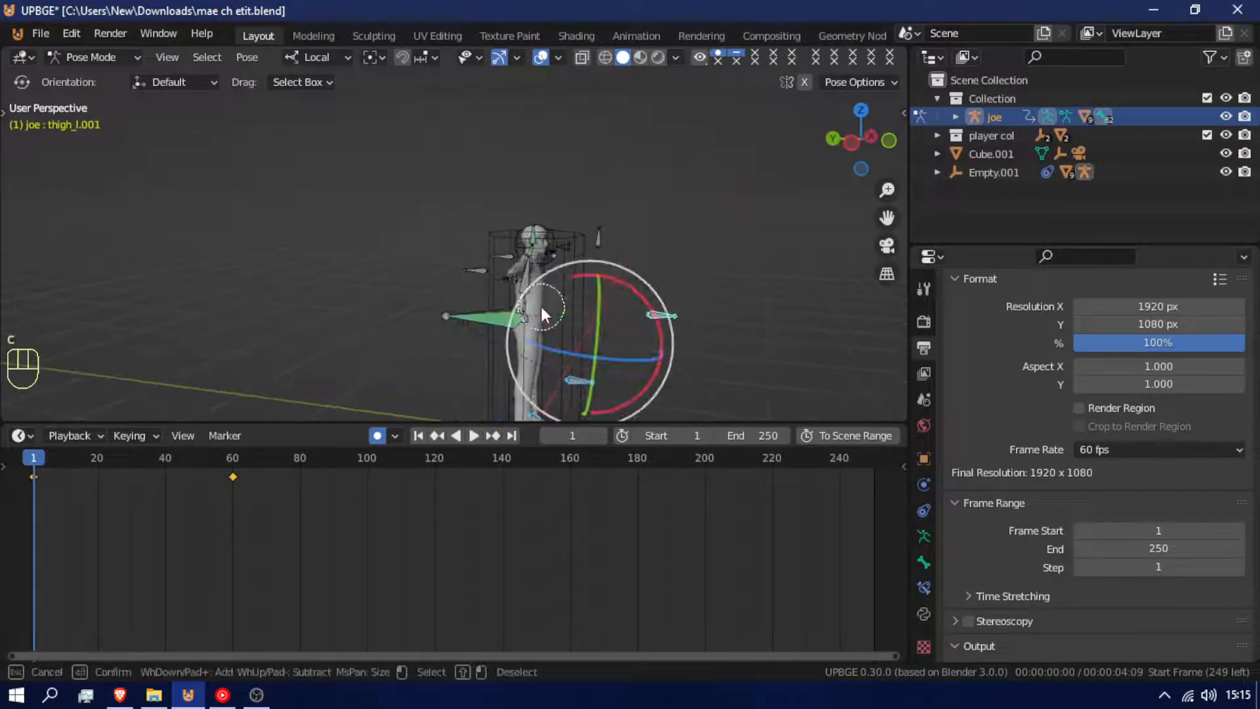
pyautogui.rightClick(525, 316)
pyautogui.keyDown('shift'); pyautogui.click(486, 322); pyautogui.keyUp('shift')
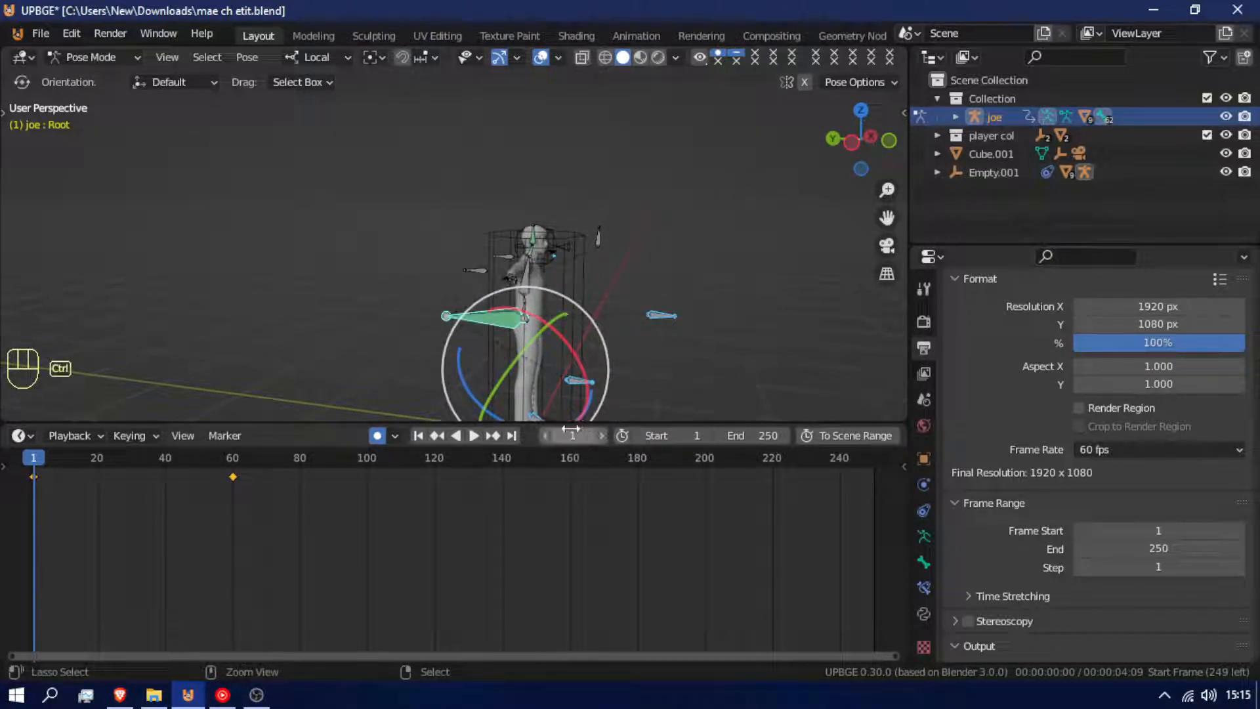
pyautogui.press('i')
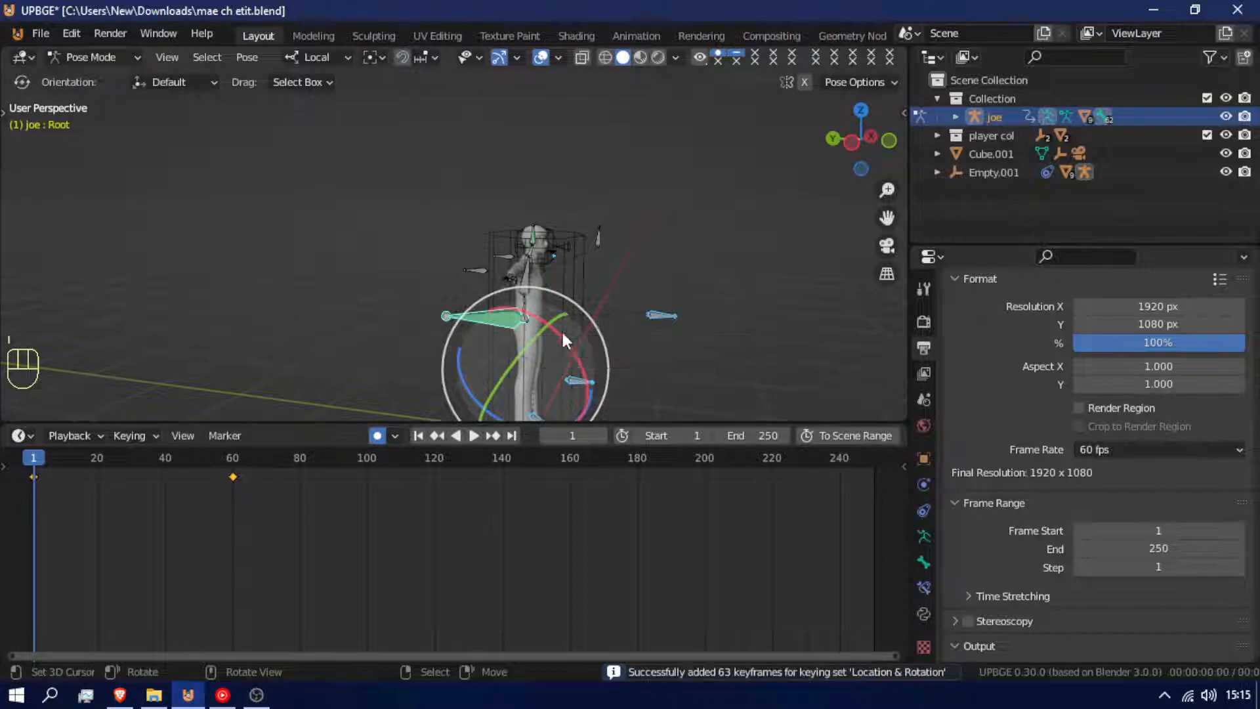
# Go to frame 60 and rotate the Root bone so the kneeling body leans forward.
pyautogui.press('space')
pyautogui.moveTo(84, 601); pyautogui.dragTo(231, 659)
pyautogui.press('space')
pyautogui.hotkey('shift', 'f')
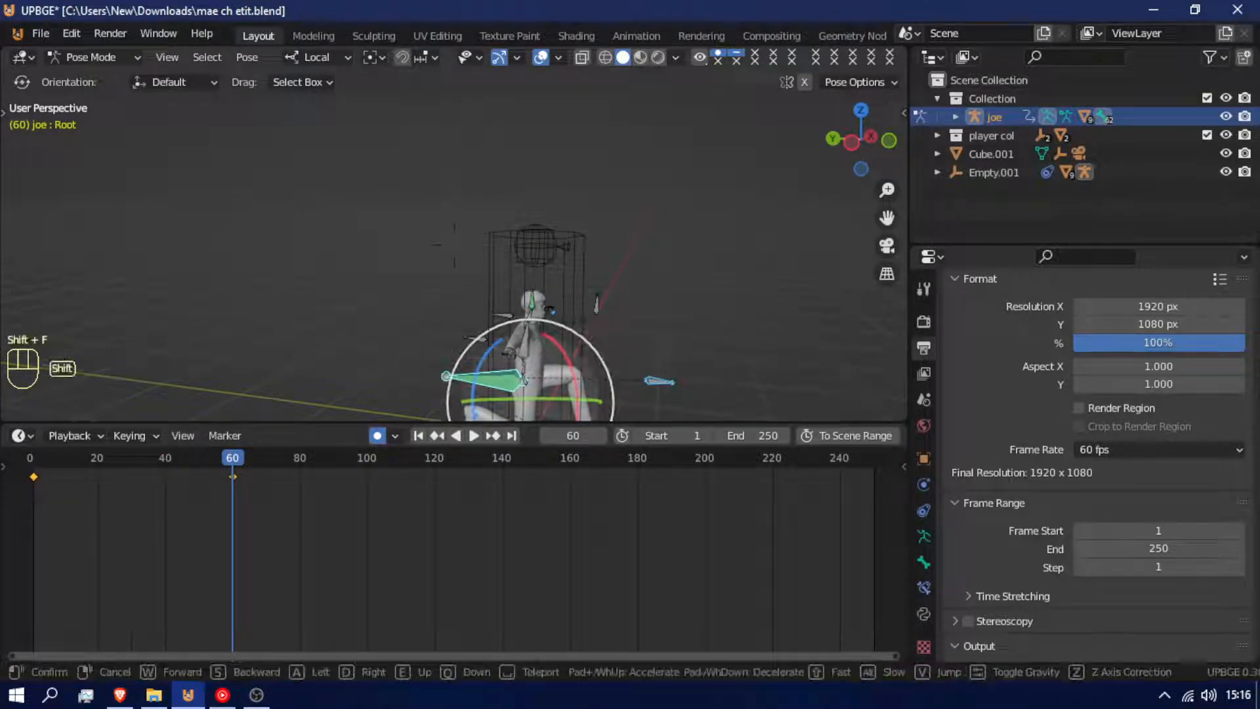
pyautogui.click(558, 242)
pyautogui.click(558, 242)
pyautogui.moveTo(558, 242); pyautogui.dragTo(602, 275)
# Raise the head.track bone about 0.15 m along global Z so the head looks forward at frame 60.
pyautogui.click(713, 246)
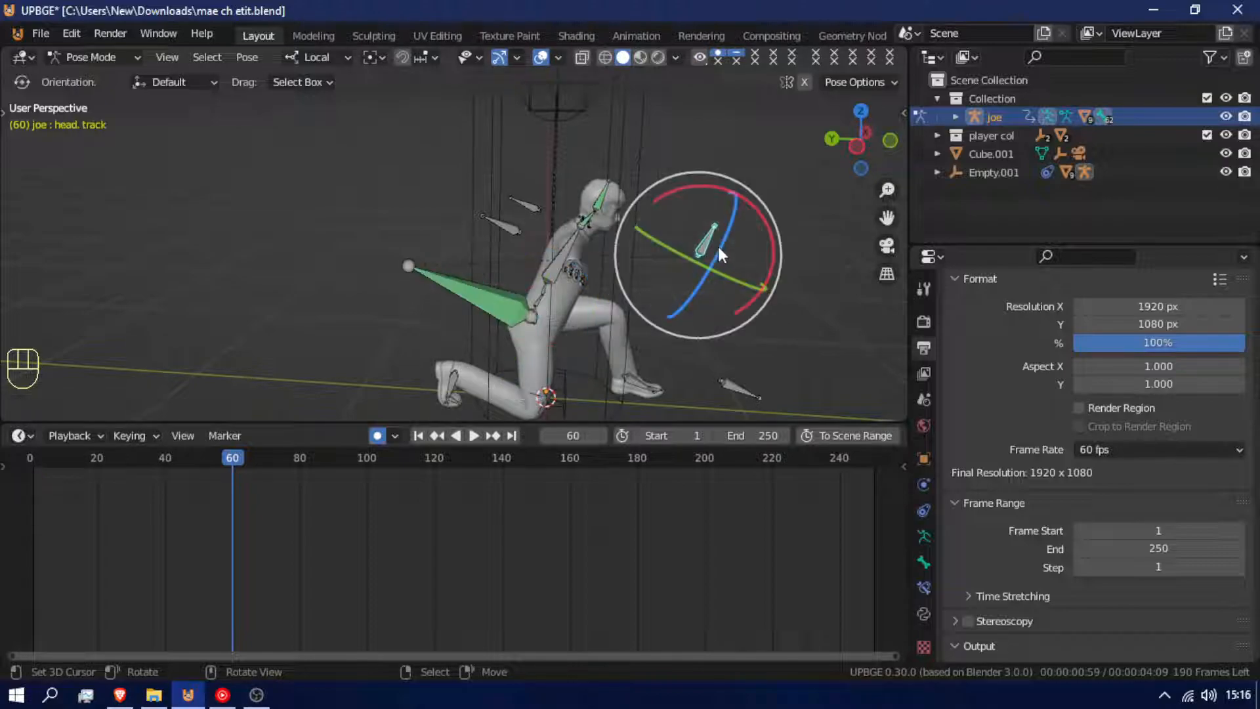
pyautogui.press('g')
pyautogui.press('z')
pyautogui.press('z')
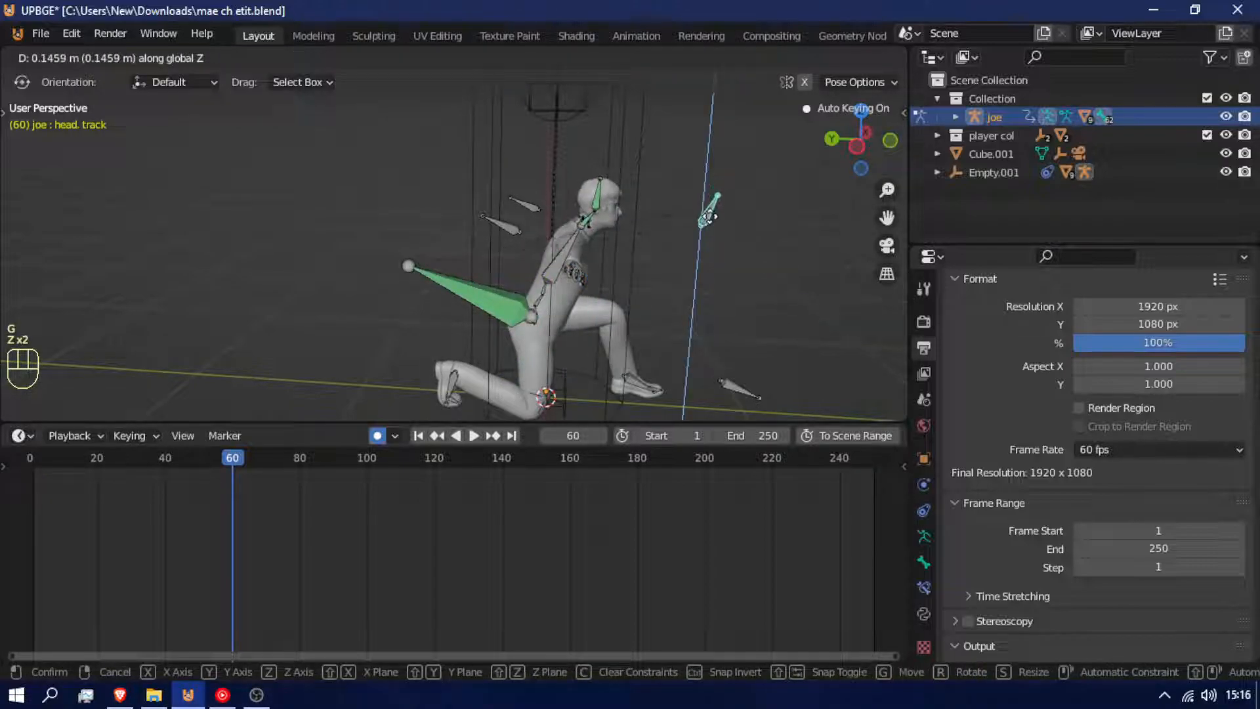
pyautogui.click(711, 221)
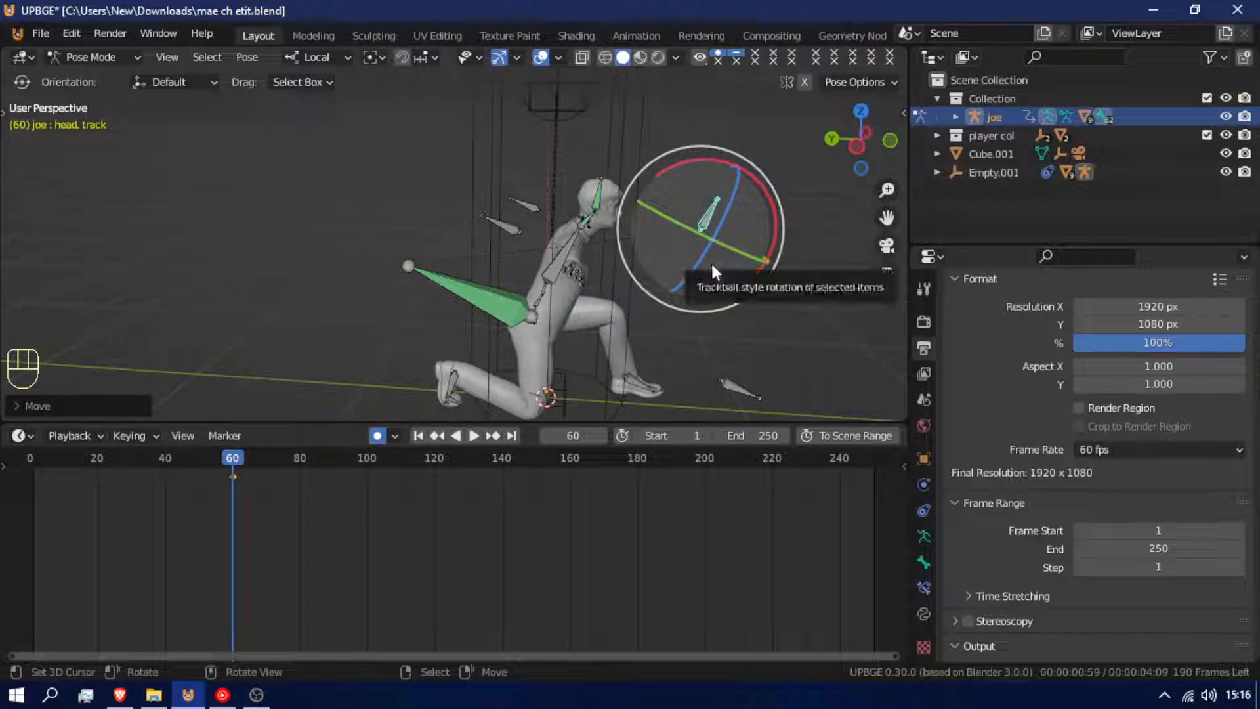
# Return to frame 1 and clear the location and rotation of the head.track bone.
pyautogui.press('space')
pyautogui.hotkey('shift', 'Left')
pyautogui.press('space')
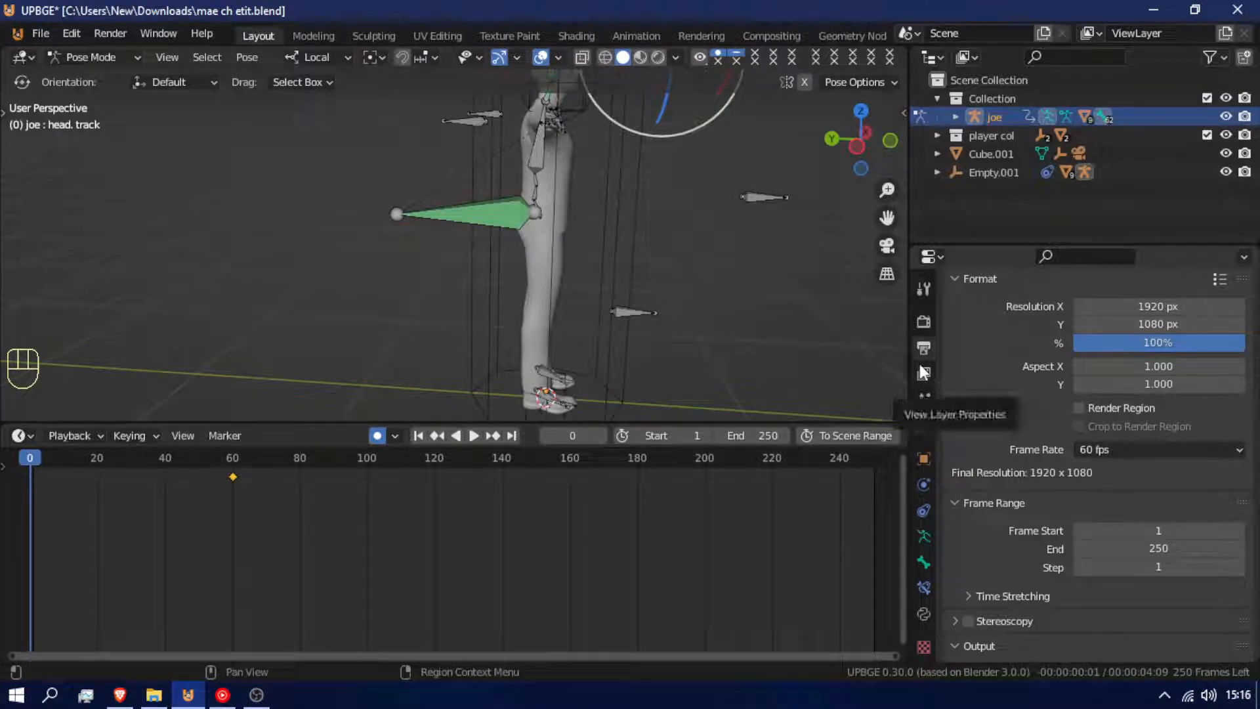
pyautogui.press('Right')
pyautogui.hotkey('alt', 'r')
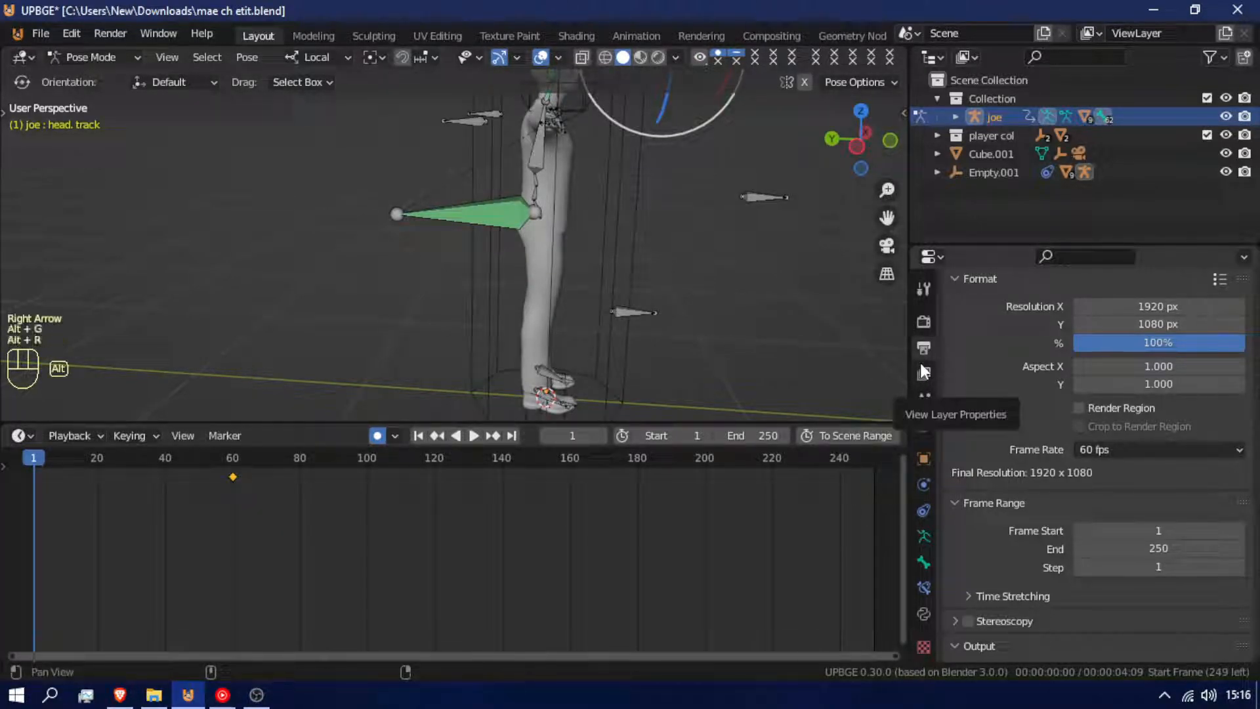
pyautogui.click(752, 244)
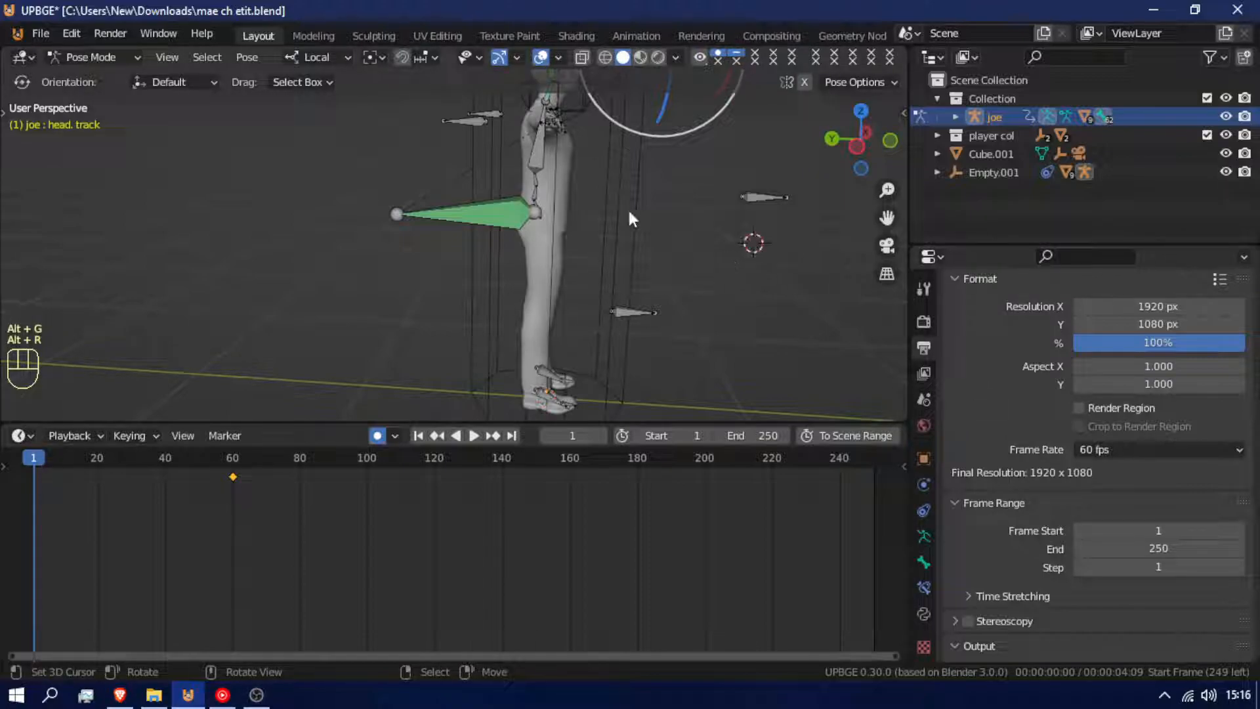
pyautogui.scroll(-4, 630, 211)
pyautogui.keyDown('shift'); pyautogui.moveTo(631, 210); pyautogui.dragTo(632, 265, button='middle'); pyautogui.keyUp('shift')
pyautogui.scroll(6, 631, 264)
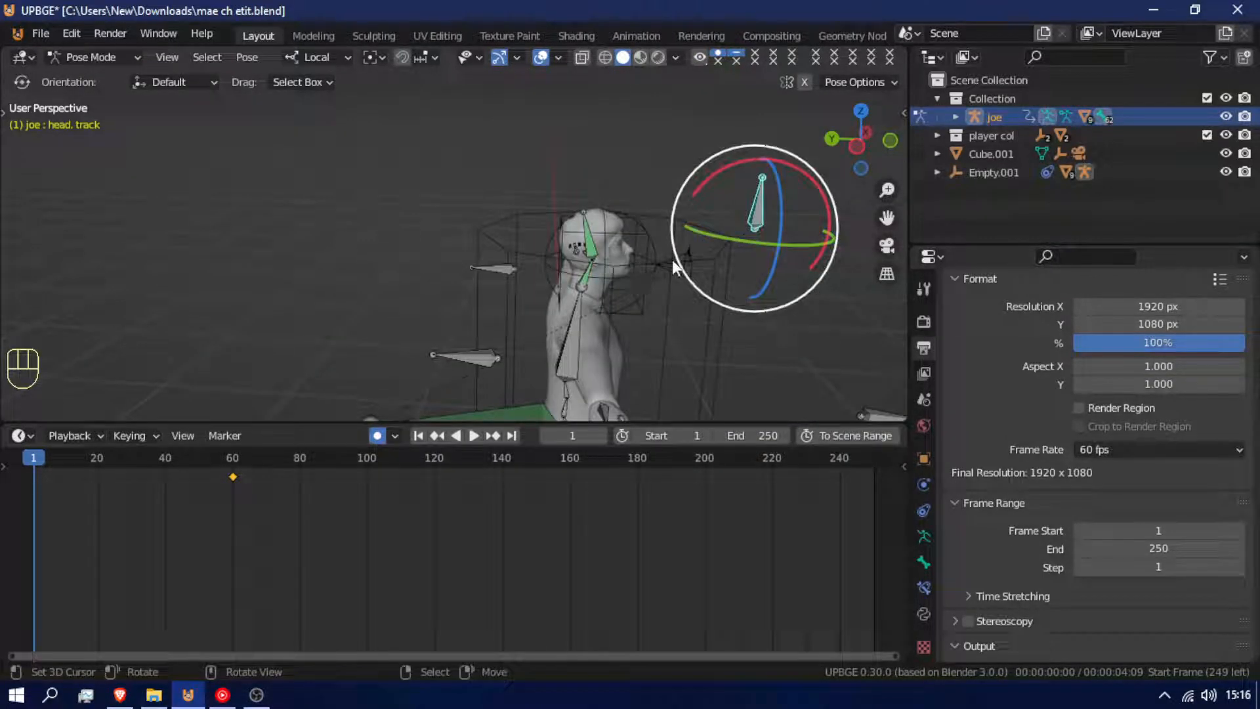
# Reset the head.track bone's location and rotation at frame 1 and scrub through the crouch animation to check the head.
pyautogui.hotkey('alt', 'g')
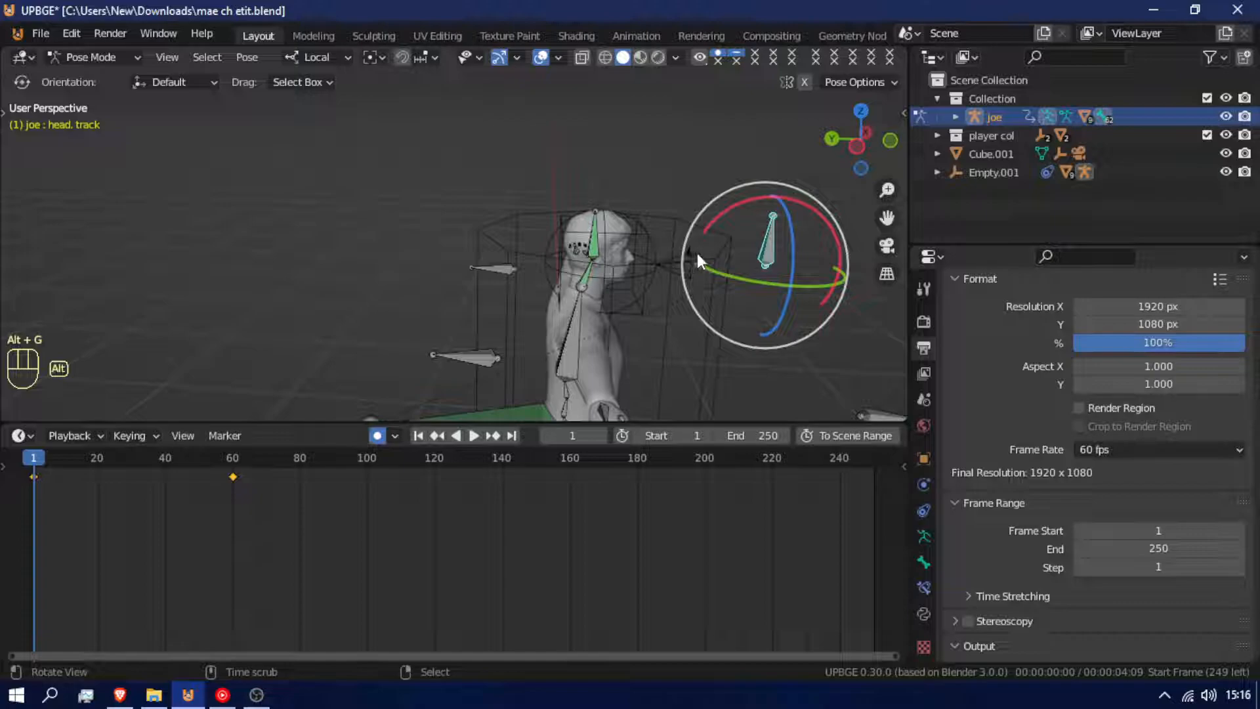
pyautogui.hotkey('alt', 'r')
pyautogui.moveTo(49, 569); pyautogui.dragTo(266, 578)
pyautogui.hotkey('shift', 'f')
pyautogui.press('s')
pyautogui.click(454, 246)
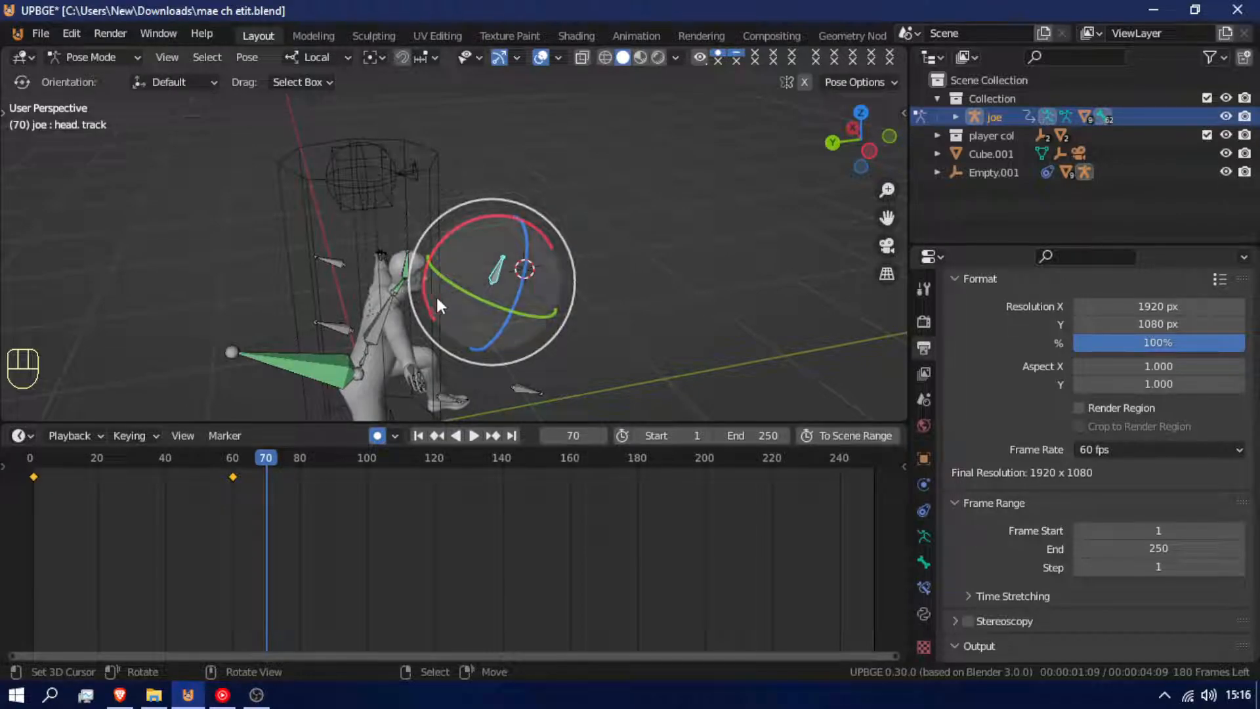
pyautogui.moveTo(286, 549); pyautogui.dragTo(30, 549)
pyautogui.keyDown('shift'); pyautogui.moveTo(583, 344); pyautogui.dragTo(509, 243, button='middle'); pyautogui.keyUp('shift')
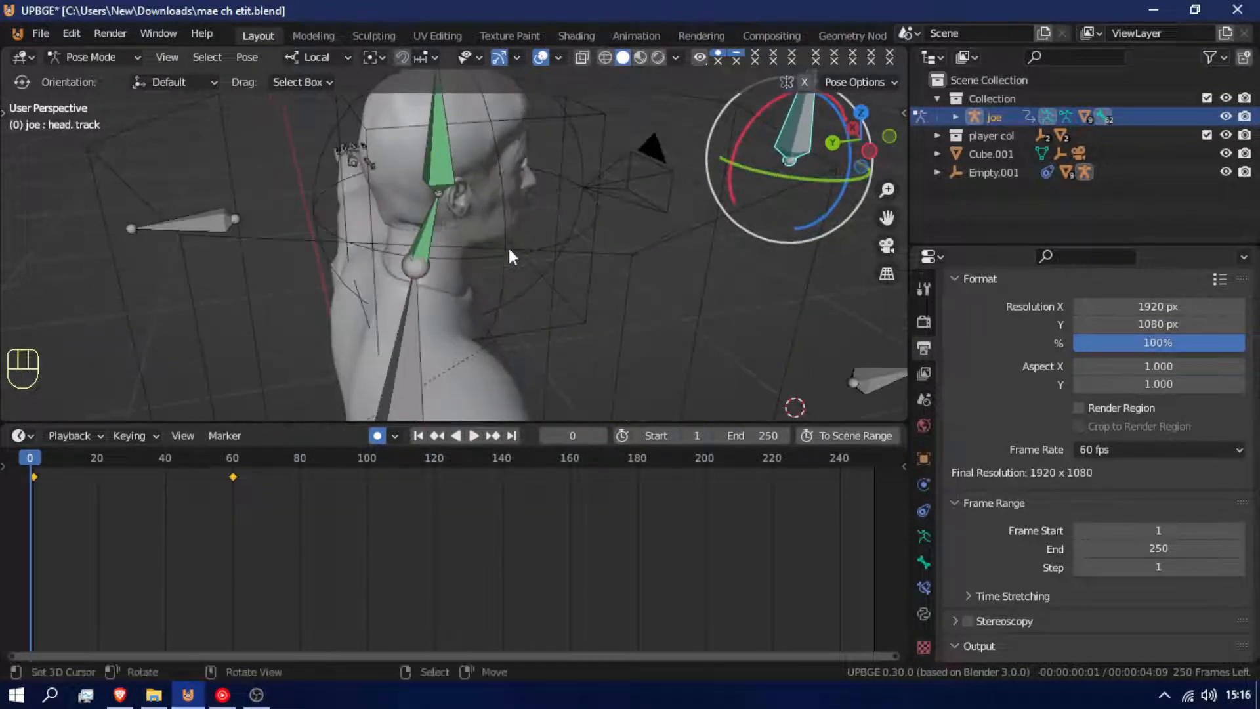
pyautogui.scroll(-2, 310, 187)
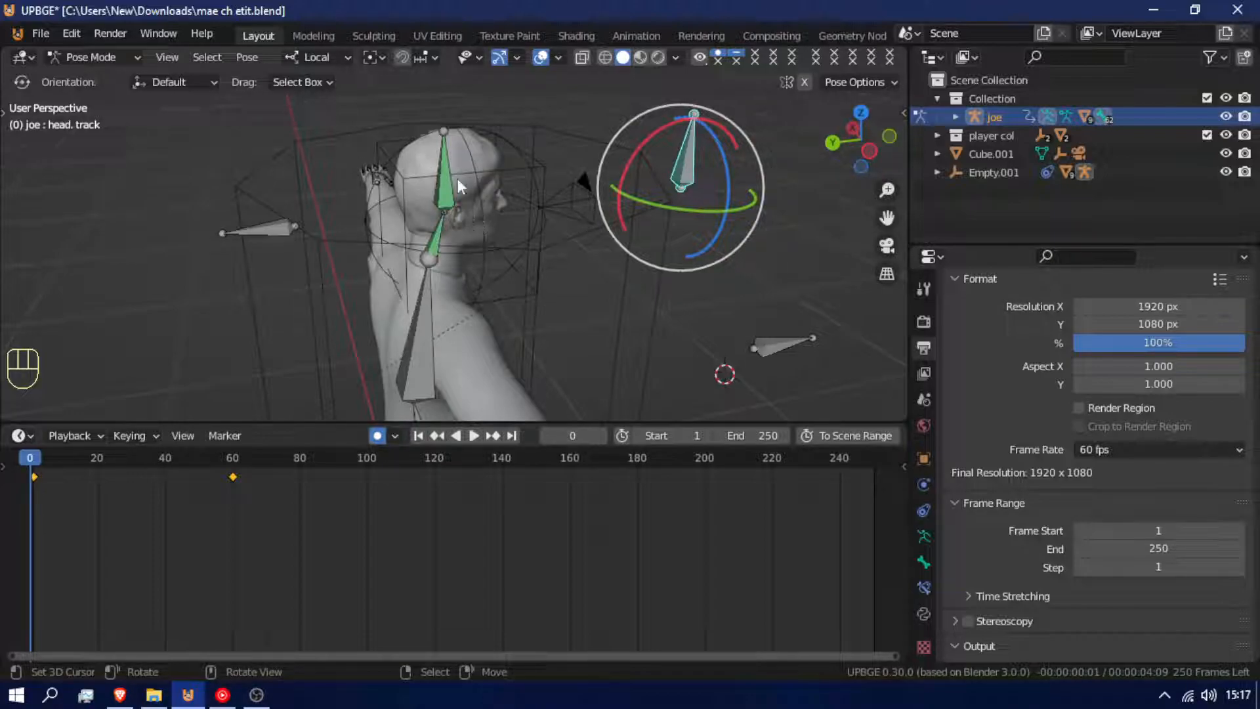
# Make the head bone the active bone of the joe armature and return to Object Mode.
pyautogui.hotkey('ctrl', 'Tab')
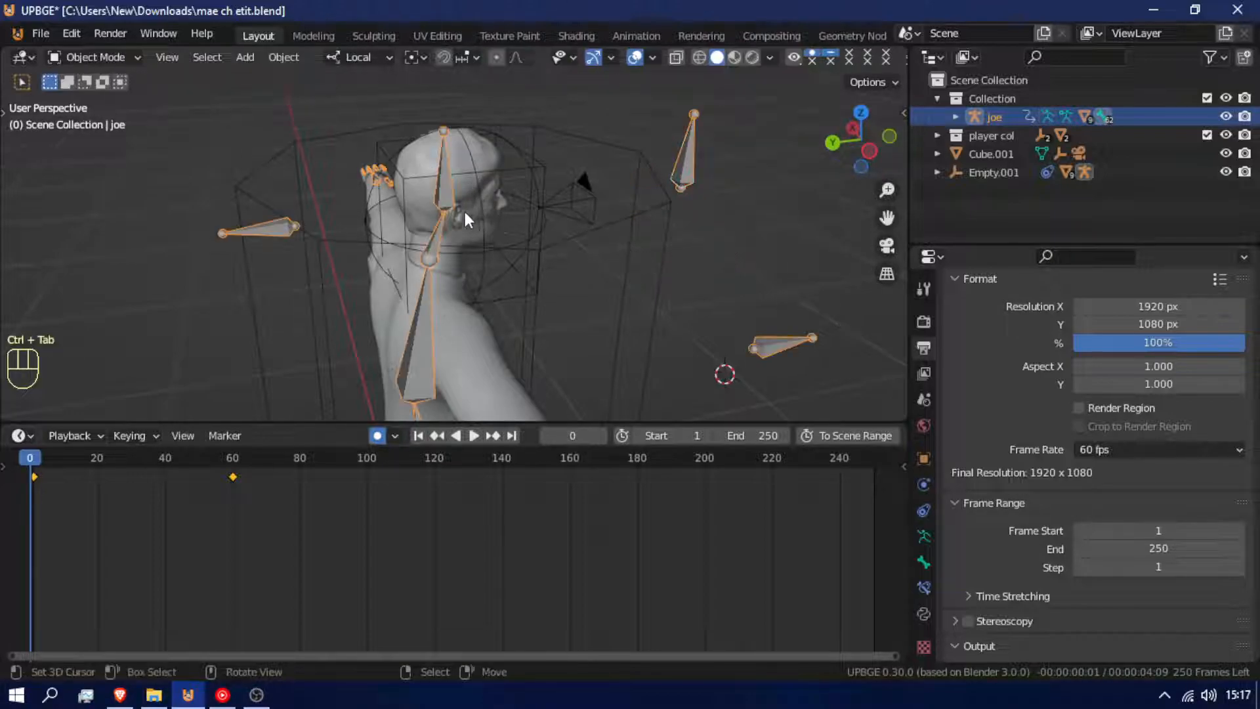
pyautogui.click(443, 189)
pyautogui.click(444, 189)
pyautogui.click(443, 187)
pyautogui.press('Tab')
pyautogui.hotkey('ctrl', 'Tab')
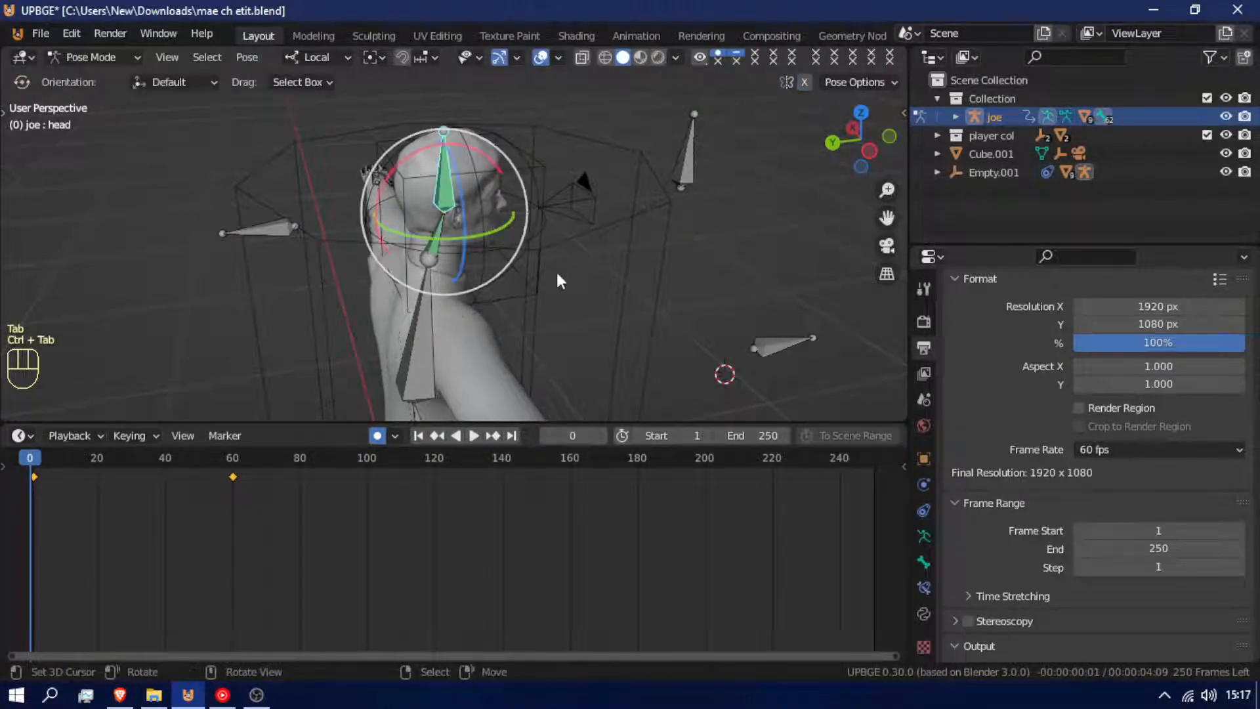
pyautogui.hotkey('ctrl', 'Tab')
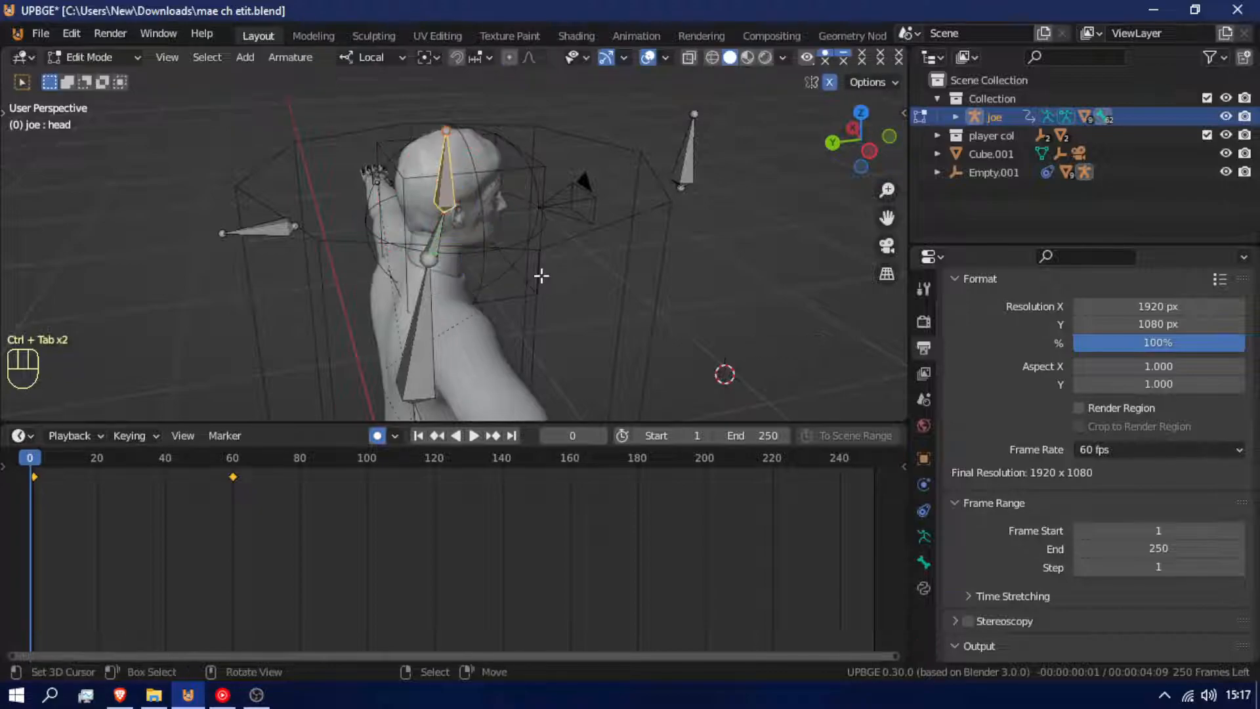
pyautogui.press('Tab')
# Clear the parent of Cube.001 and parent it to joe's head bone using the Bone option.
pyautogui.click(541, 273)
pyautogui.click(541, 273)
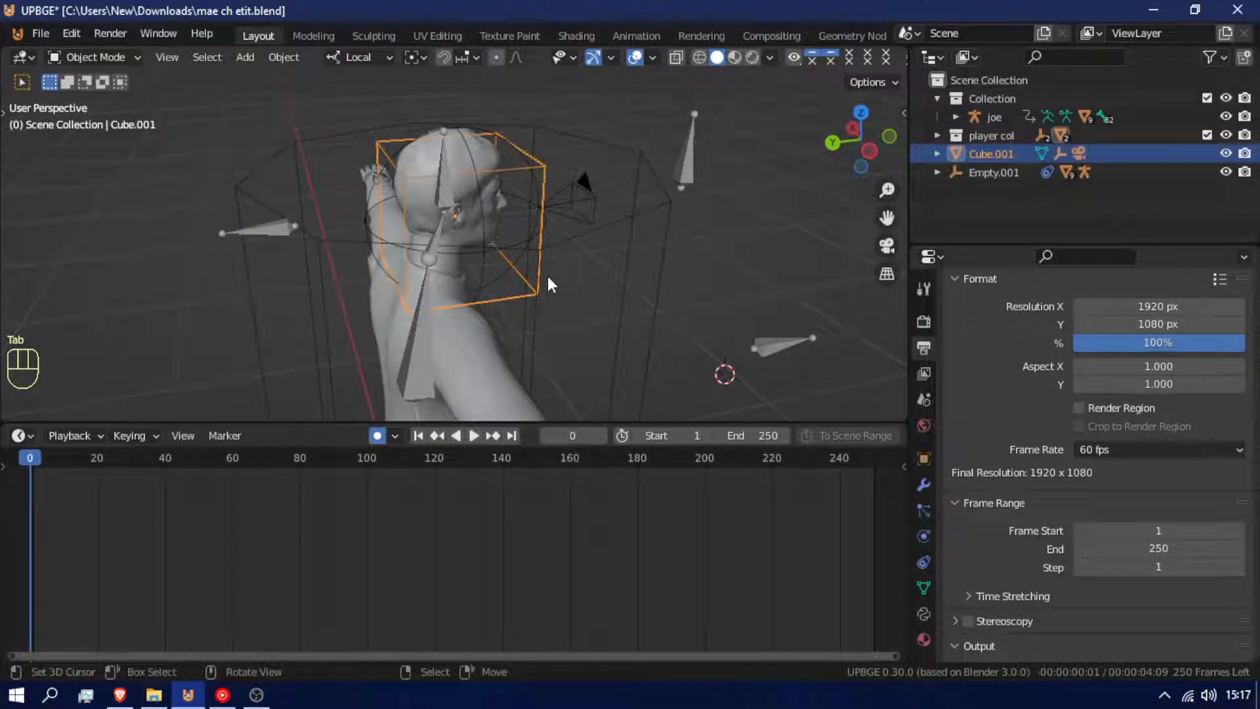
pyautogui.hotkey('alt', 'p')
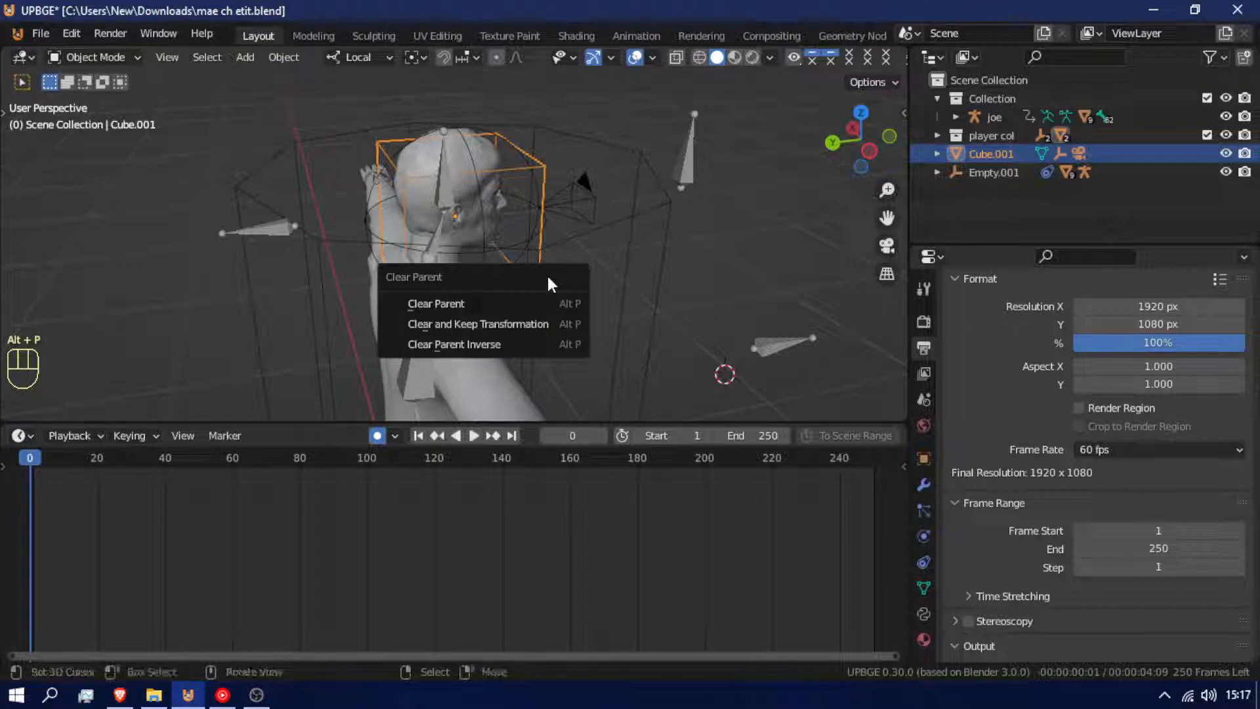
pyautogui.click(517, 303)
pyautogui.keyDown('shift'); pyautogui.click(444, 181); pyautogui.keyUp('shift')
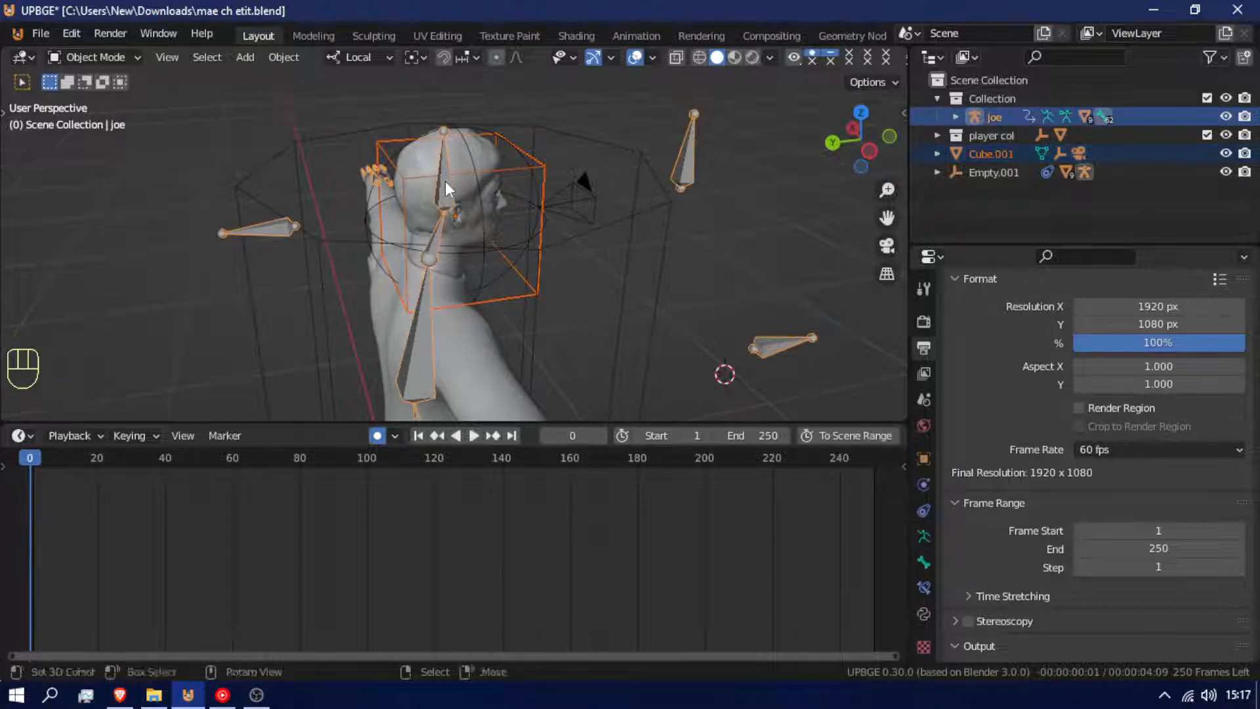
pyautogui.hotkey('ctrl', 'p')
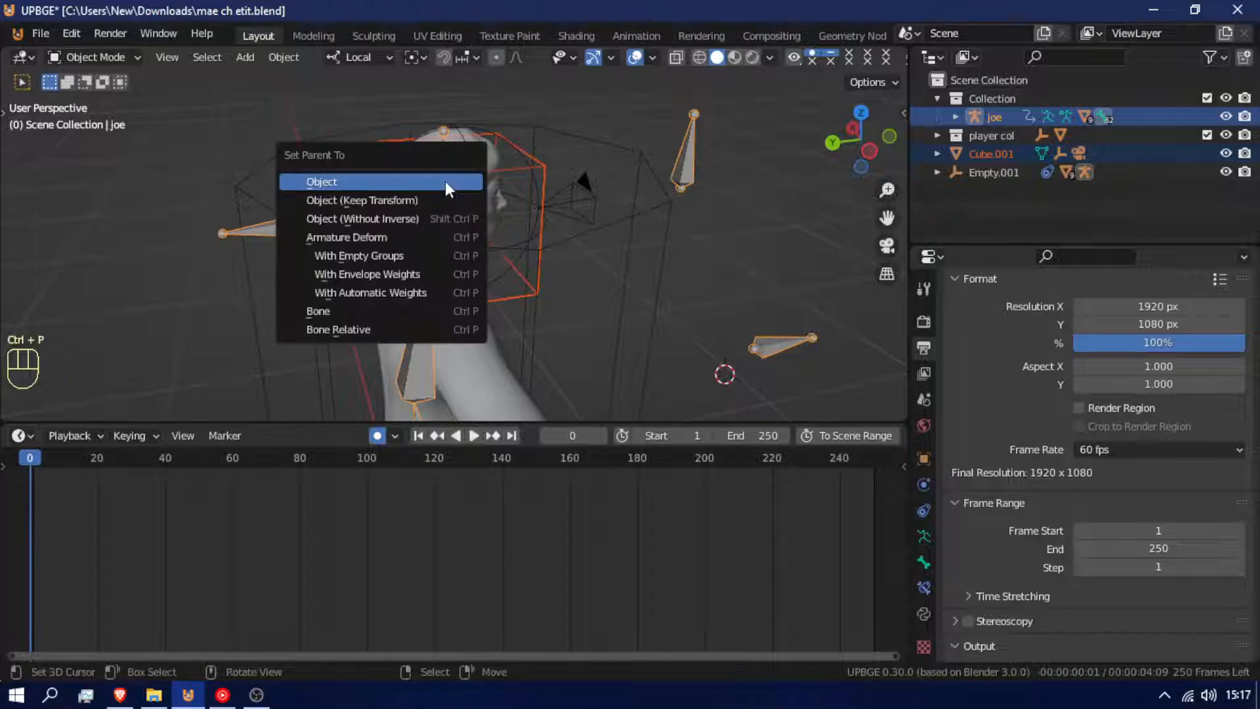
pyautogui.click(431, 308)
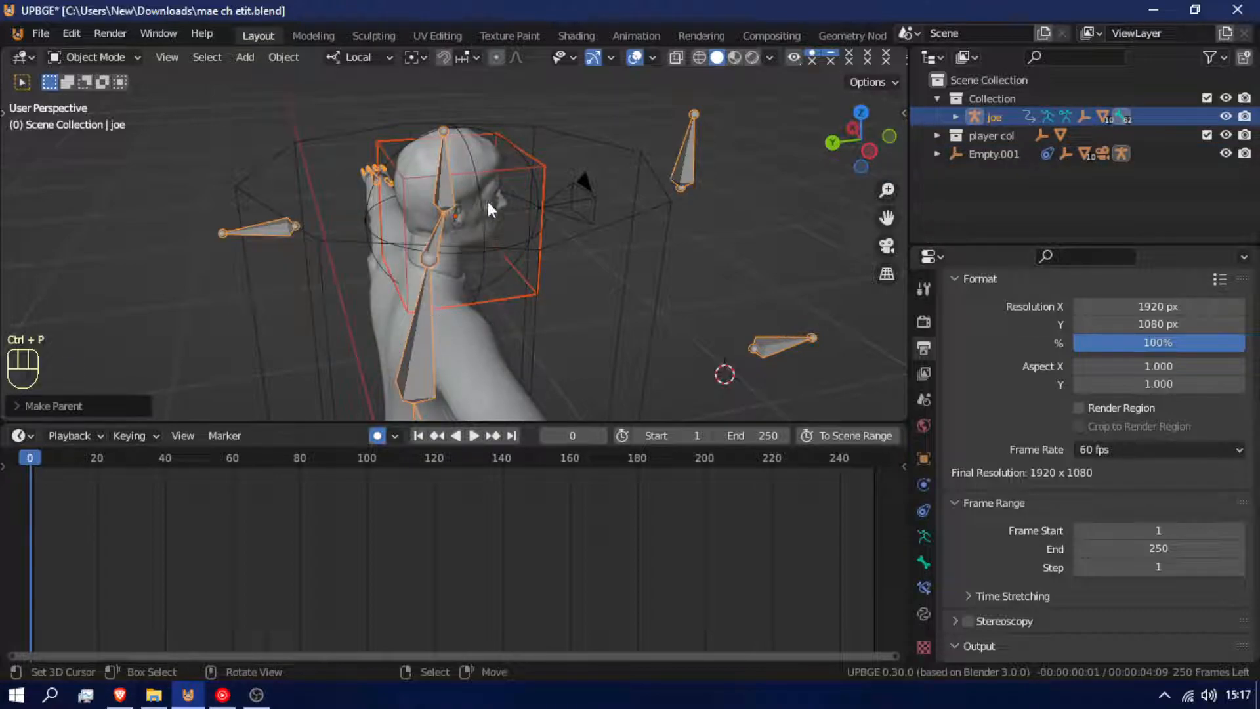
# Select the spherical Empty around the head, test its rotation, and scrub to frame 85 to check how it follows the crouch.
pyautogui.click(538, 229)
pyautogui.press('r')
pyautogui.click(595, 214)
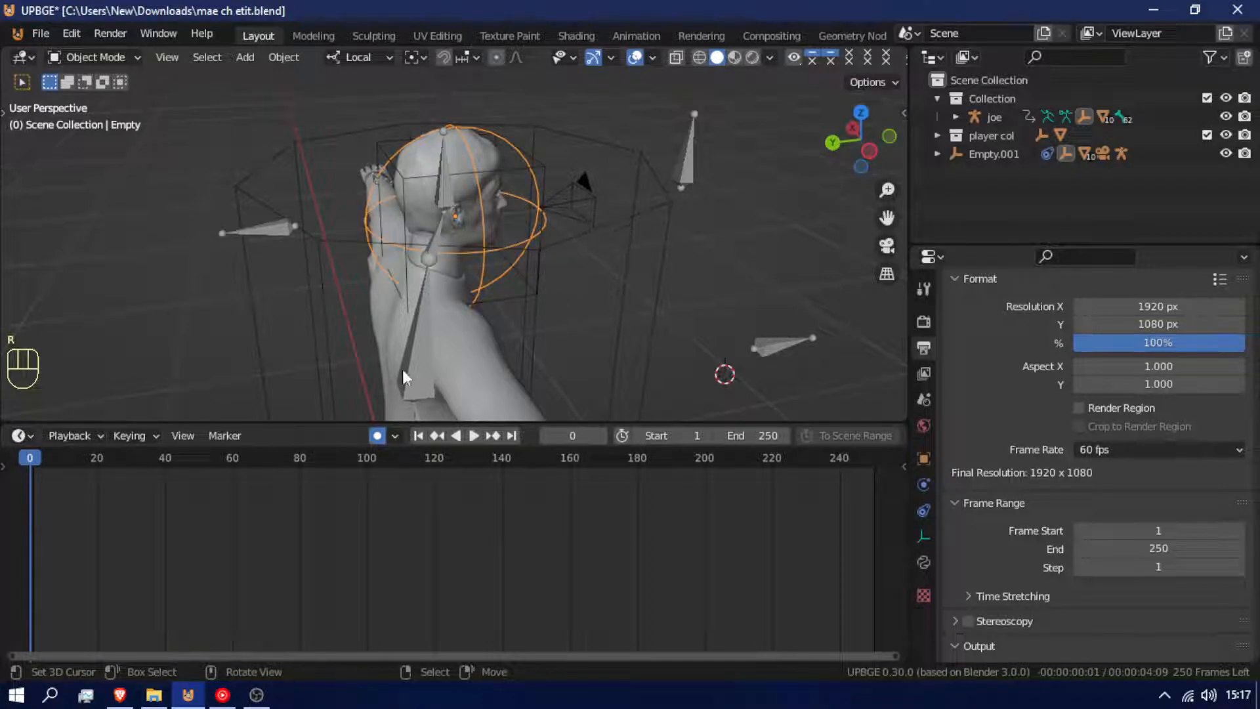
pyautogui.press('KP_0')
pyautogui.moveTo(29, 586); pyautogui.dragTo(317, 571)
pyautogui.moveTo(413, 300); pyautogui.dragTo(245, 332, button='middle')
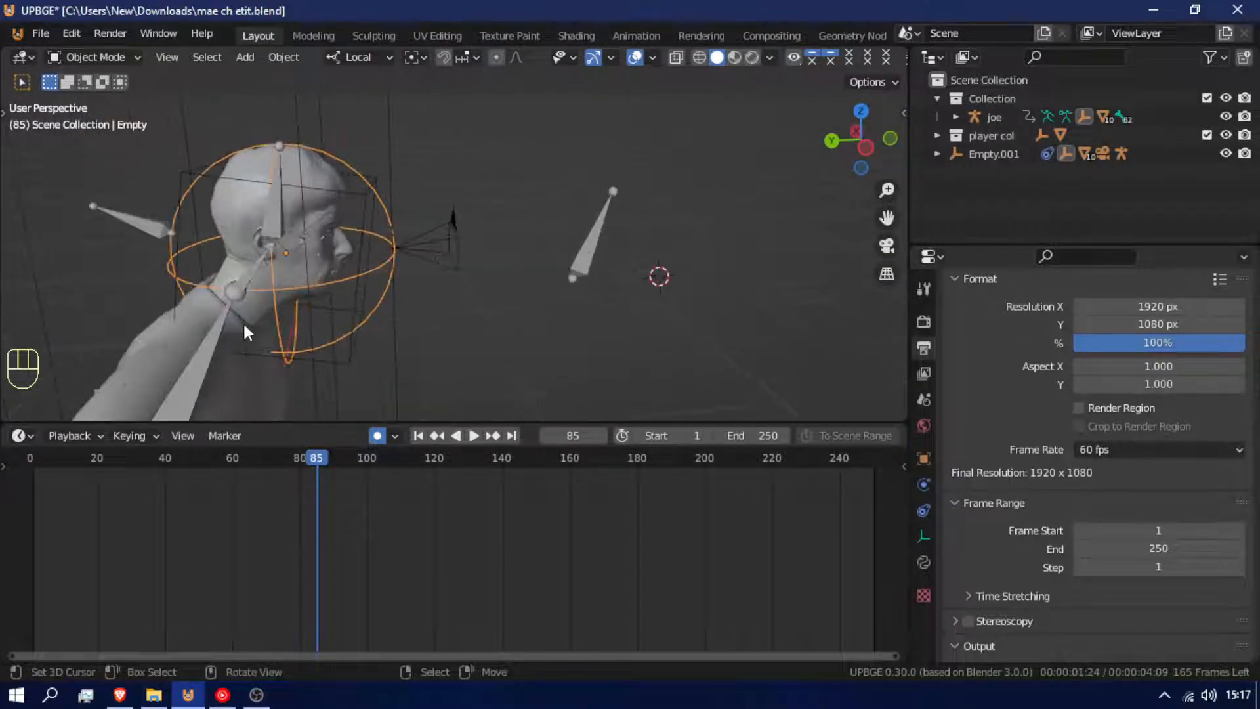
# Turn off automatic keyframing and scale the Empty down around the head.
pyautogui.scroll(2, 244, 324)
pyautogui.press('s')
pyautogui.rightClick(531, 340)
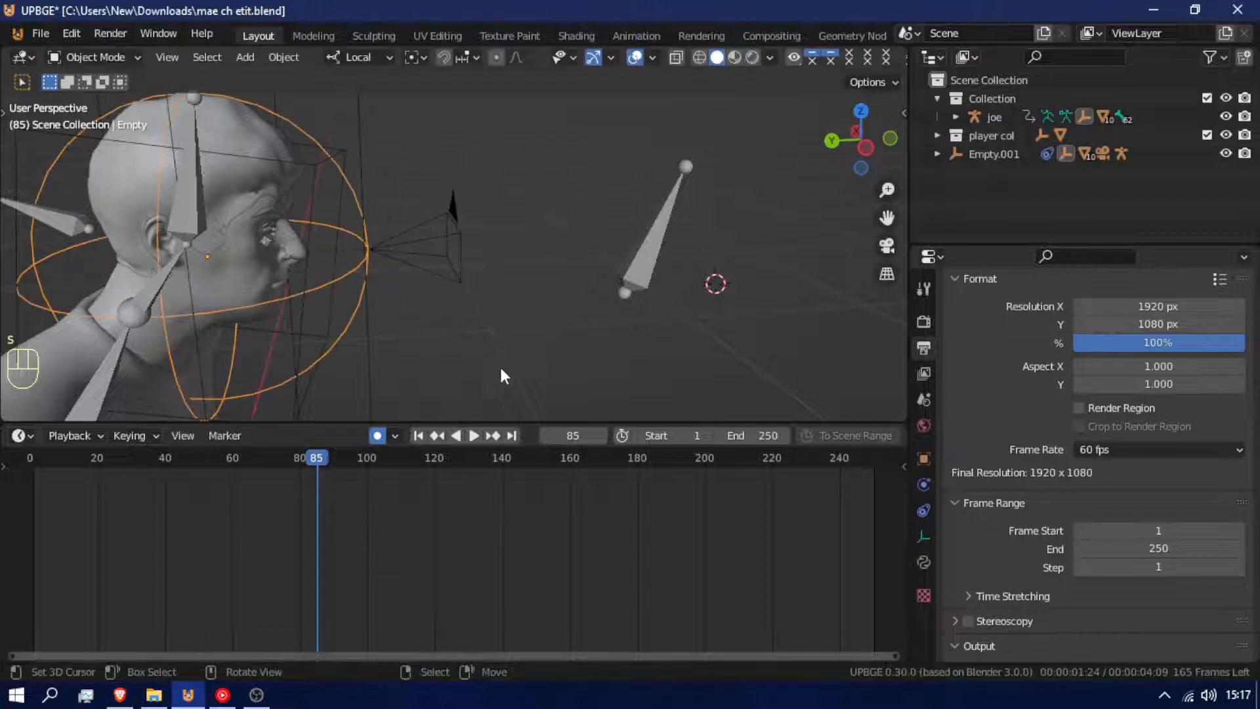
pyautogui.click(378, 435)
pyautogui.press('s')
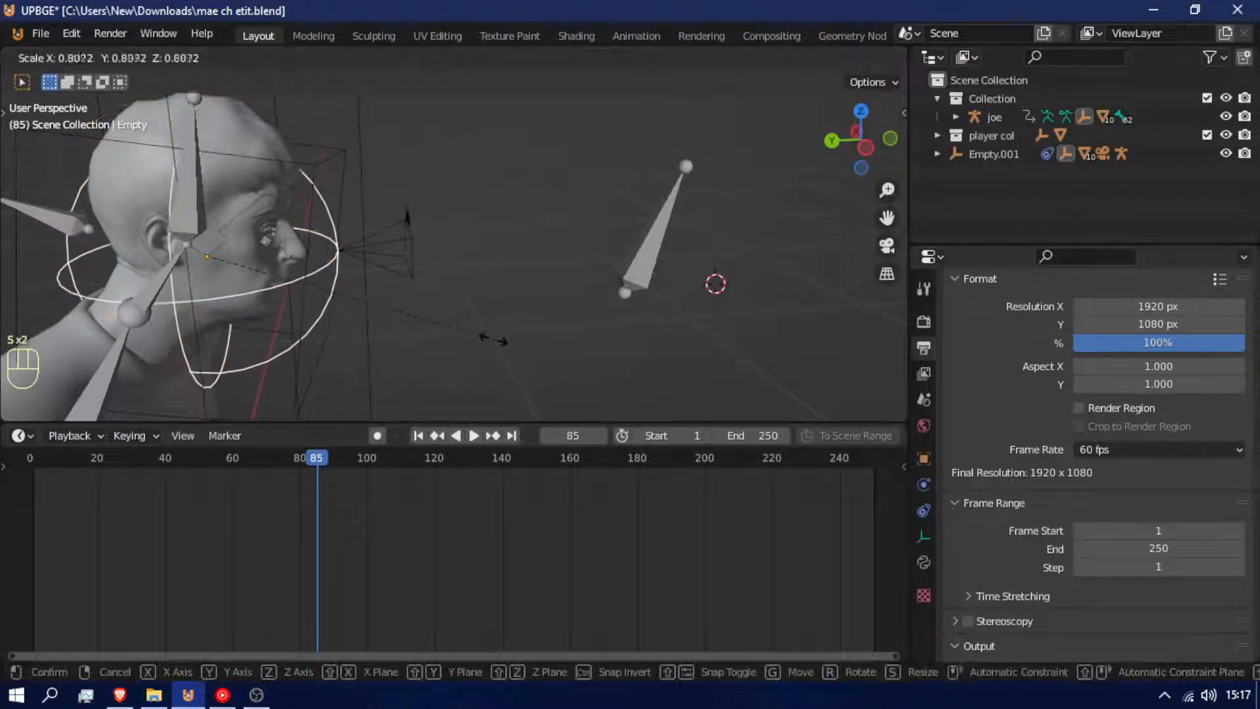
pyautogui.click(475, 332)
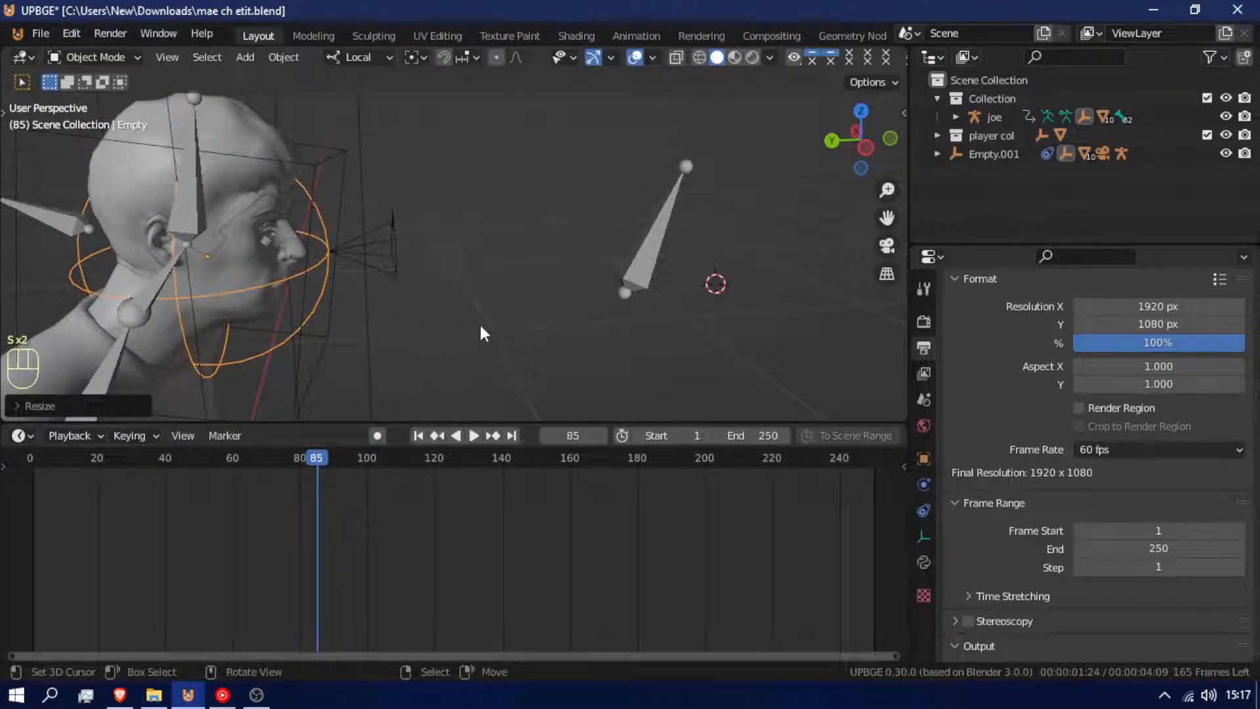
# Raise the Empty about 0.05 m along its local Z axis to eye level.
pyautogui.press('g')
pyautogui.press('z')
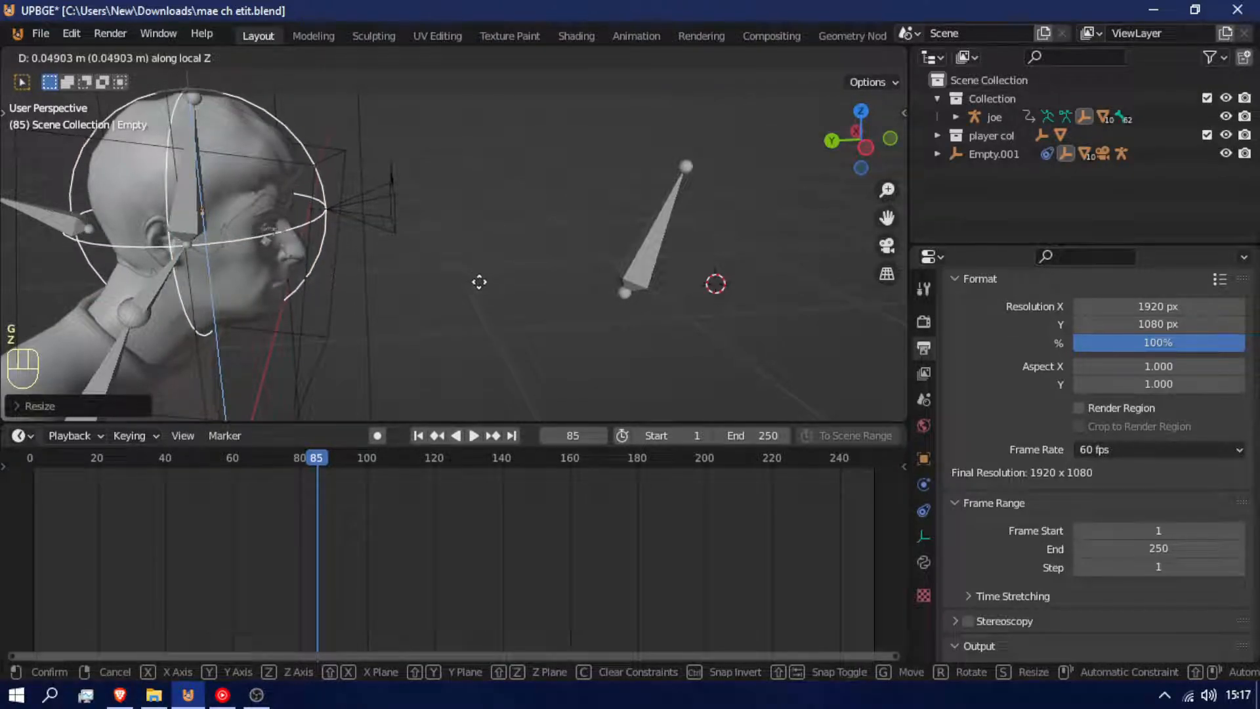
pyautogui.click(484, 285)
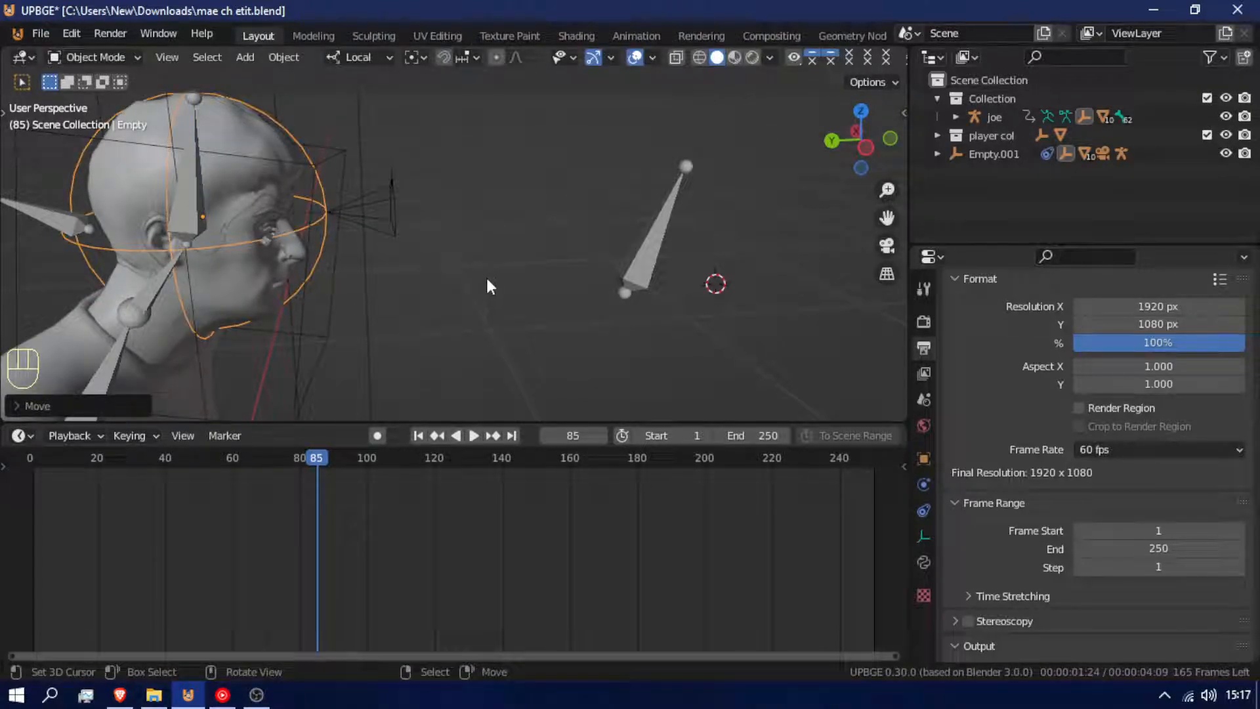
# Try rotating the Empty about its local X axis to tilt the camera.
pyautogui.press('r')
pyautogui.press('x')
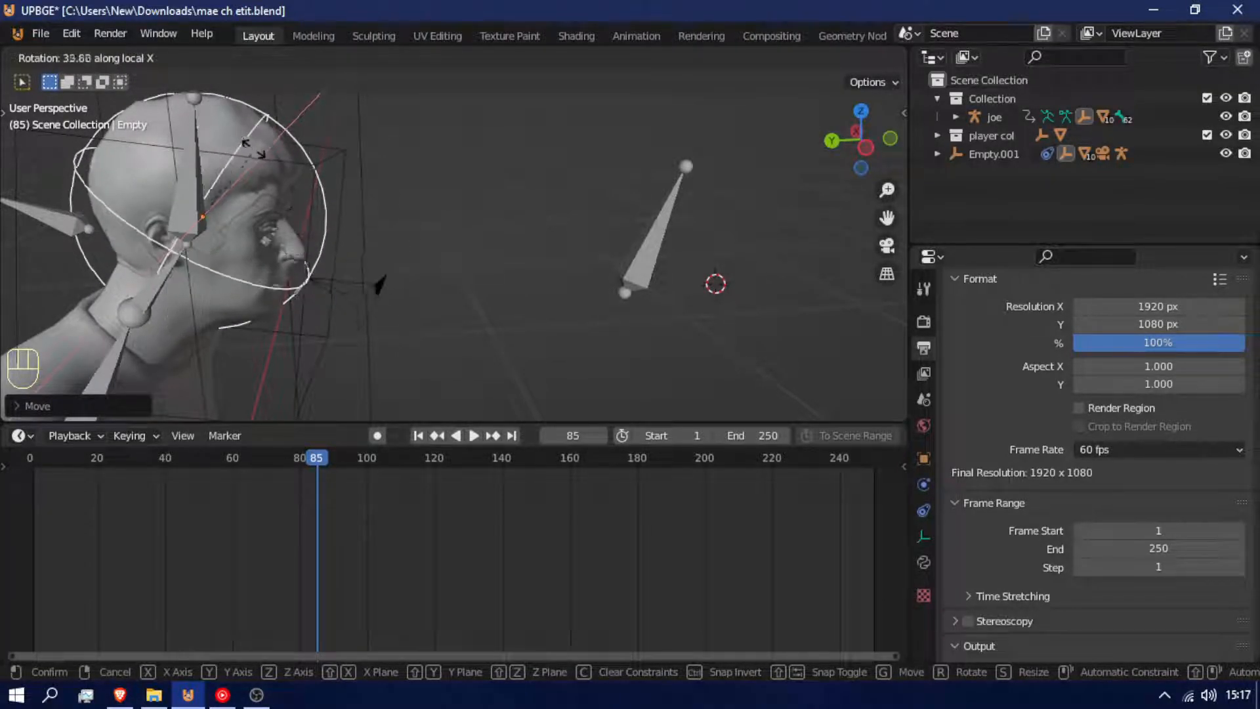
pyautogui.click(172, 183)
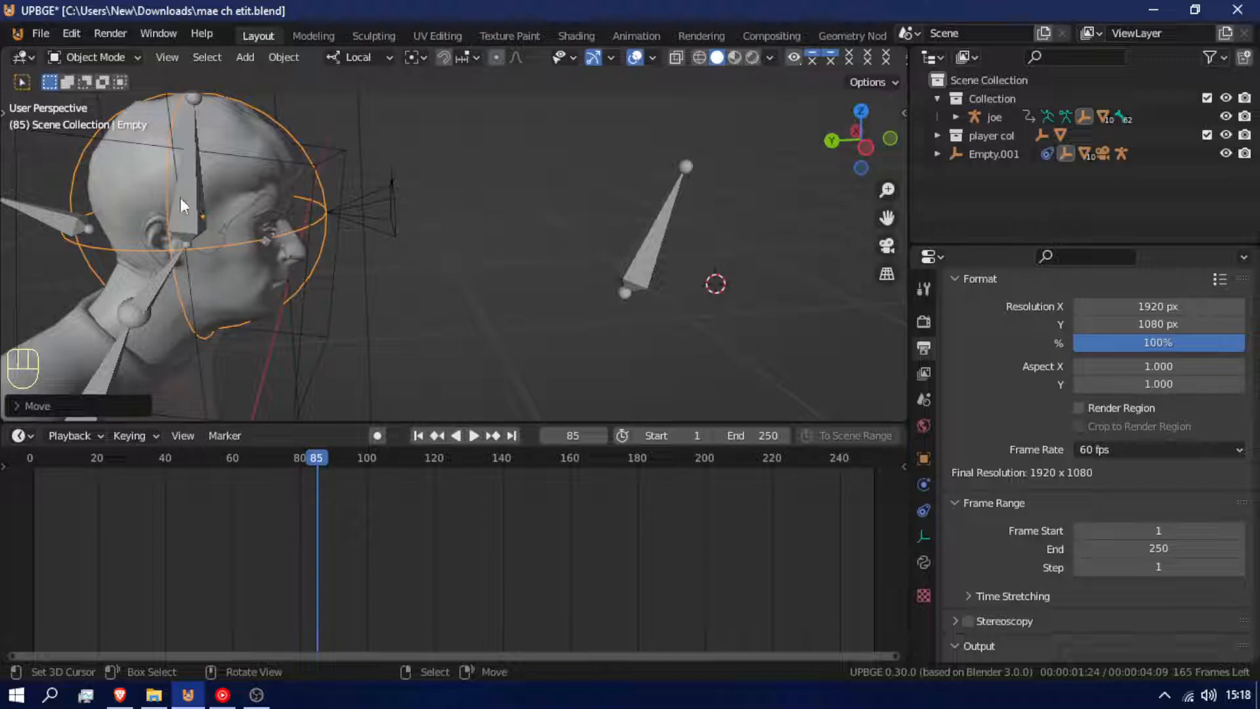
pyautogui.press('r')
pyautogui.rightClick(714, 275)
# Put joe in Pose Mode, select the head.track bone and show its bone constraints.
pyautogui.click(640, 263)
pyautogui.hotkey('ctrl', 'Tab')
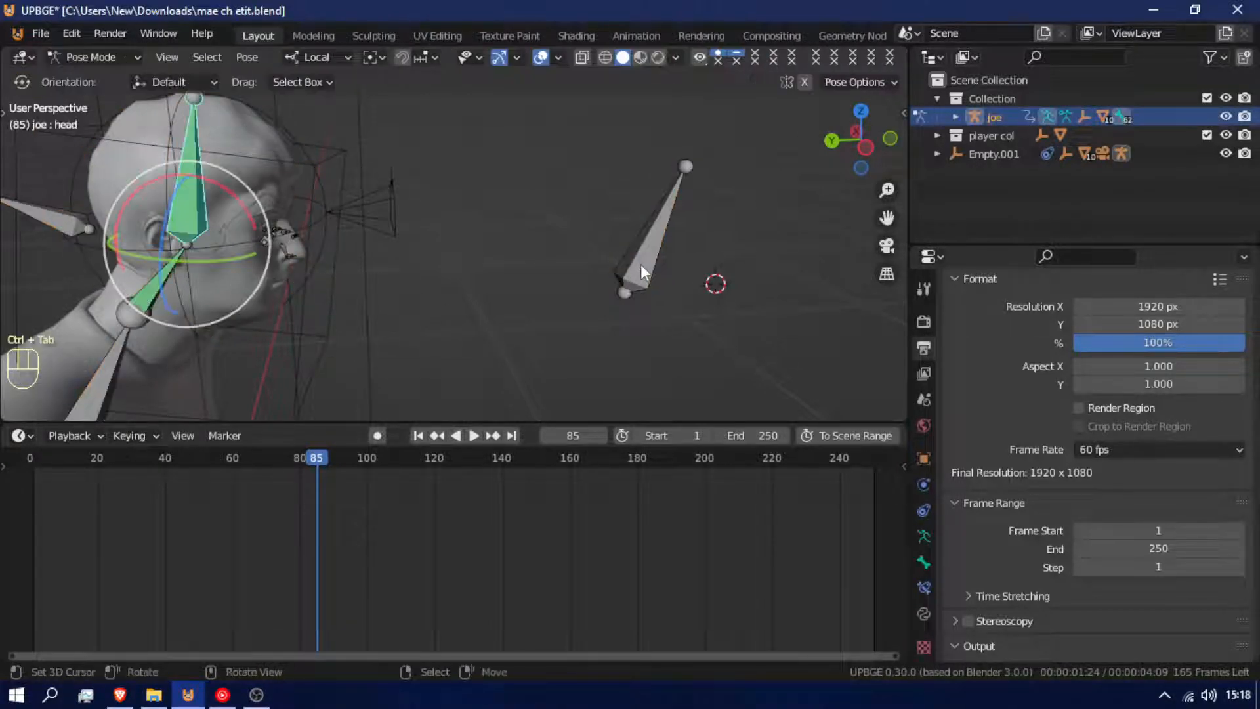
pyautogui.click(645, 264)
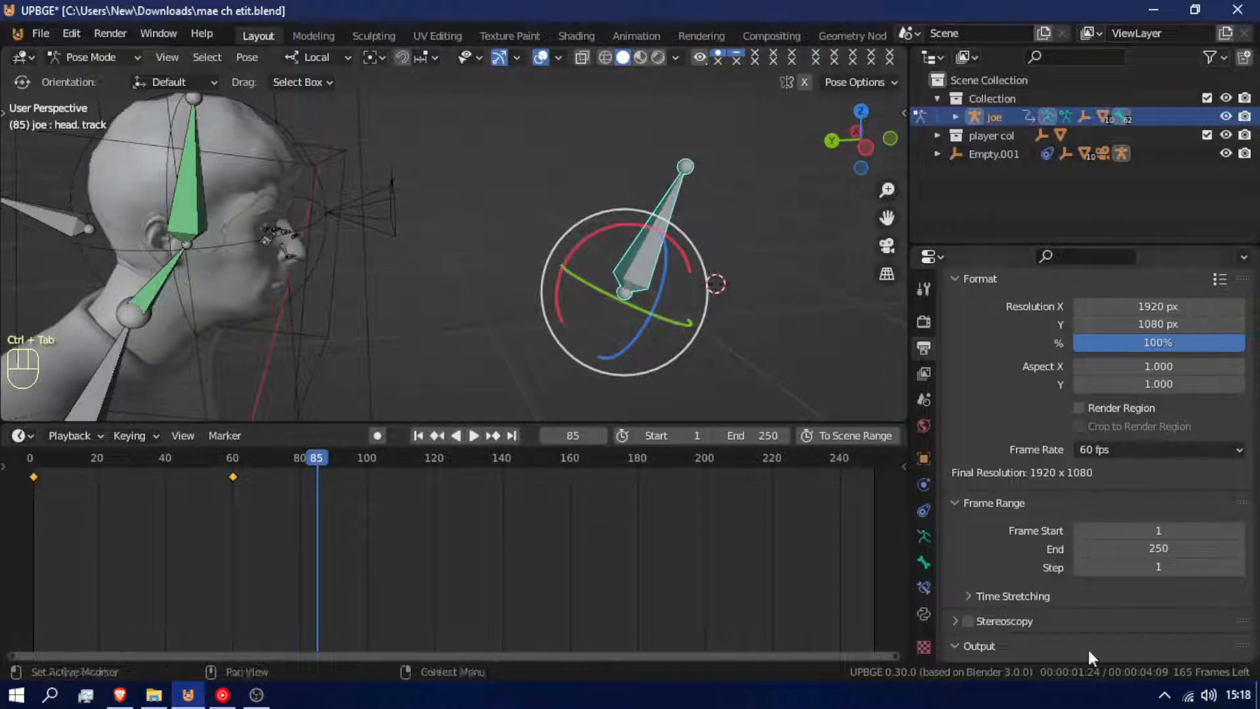
pyautogui.click(921, 559)
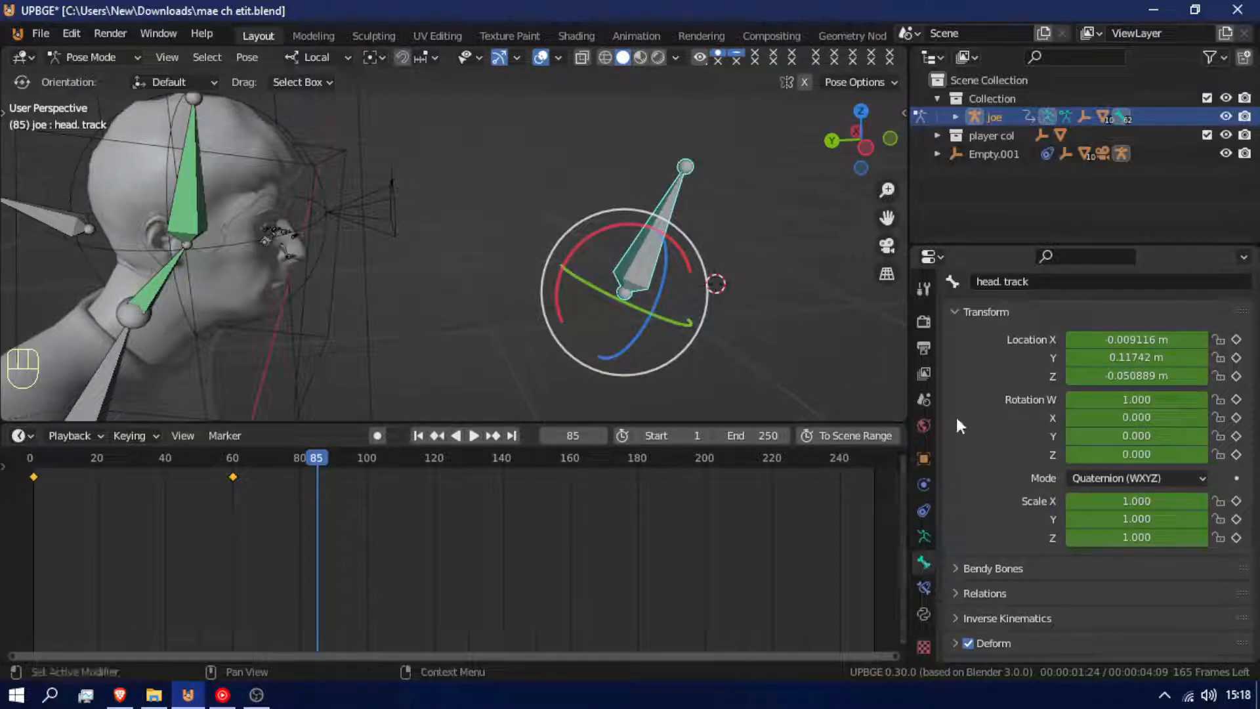
pyautogui.click(922, 586)
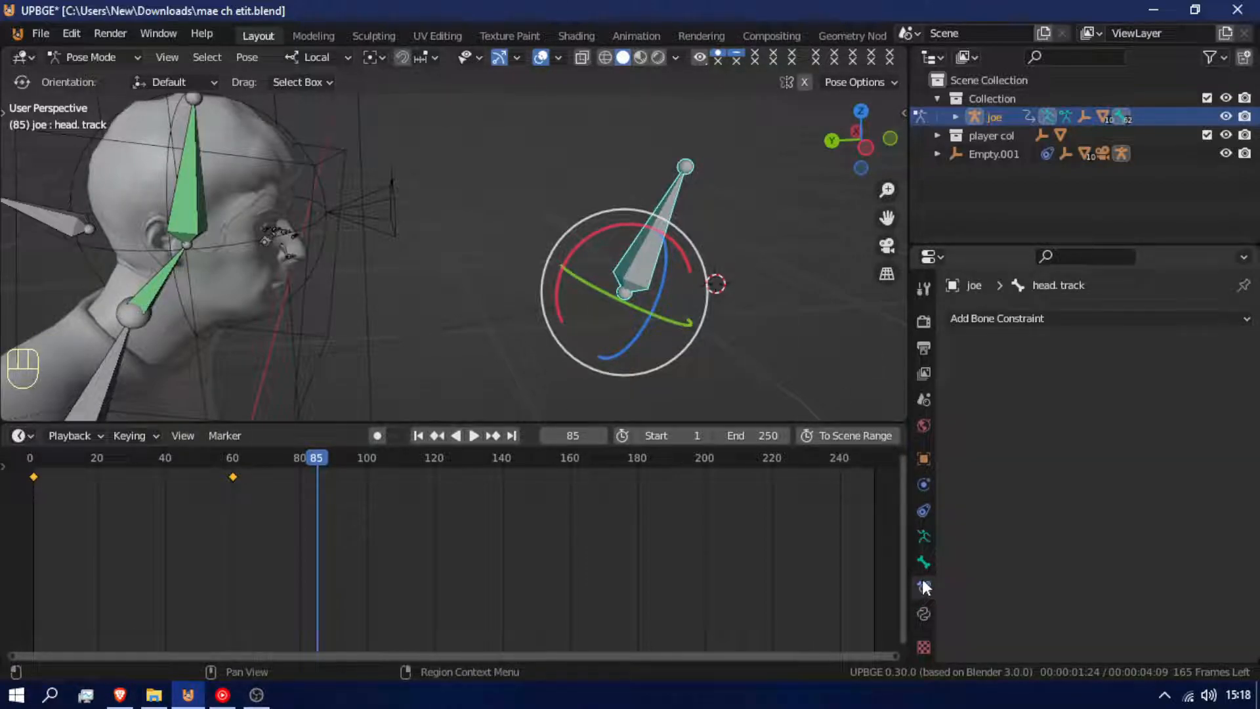
# Try a Damped Track constraint targeting the Empty on the head.track bone, and remove it.
pyautogui.click(1058, 315)
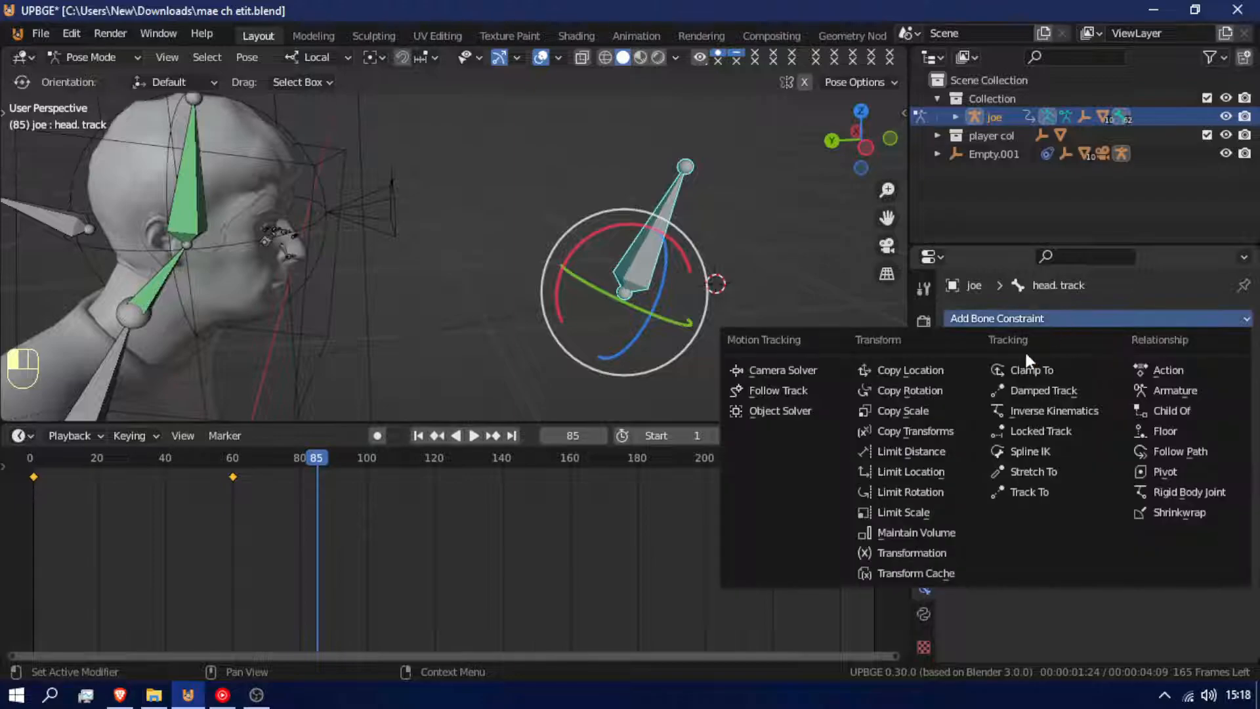
pyautogui.click(1042, 394)
pyautogui.click(1215, 378)
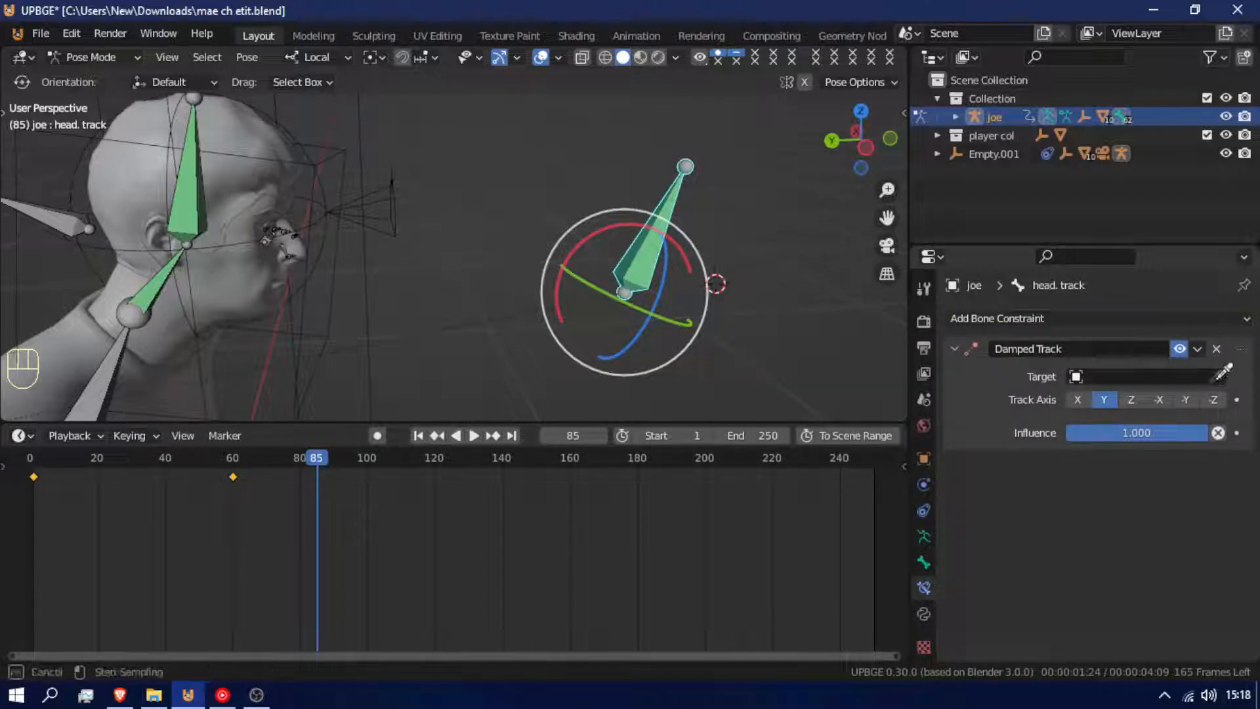
pyautogui.click(332, 230)
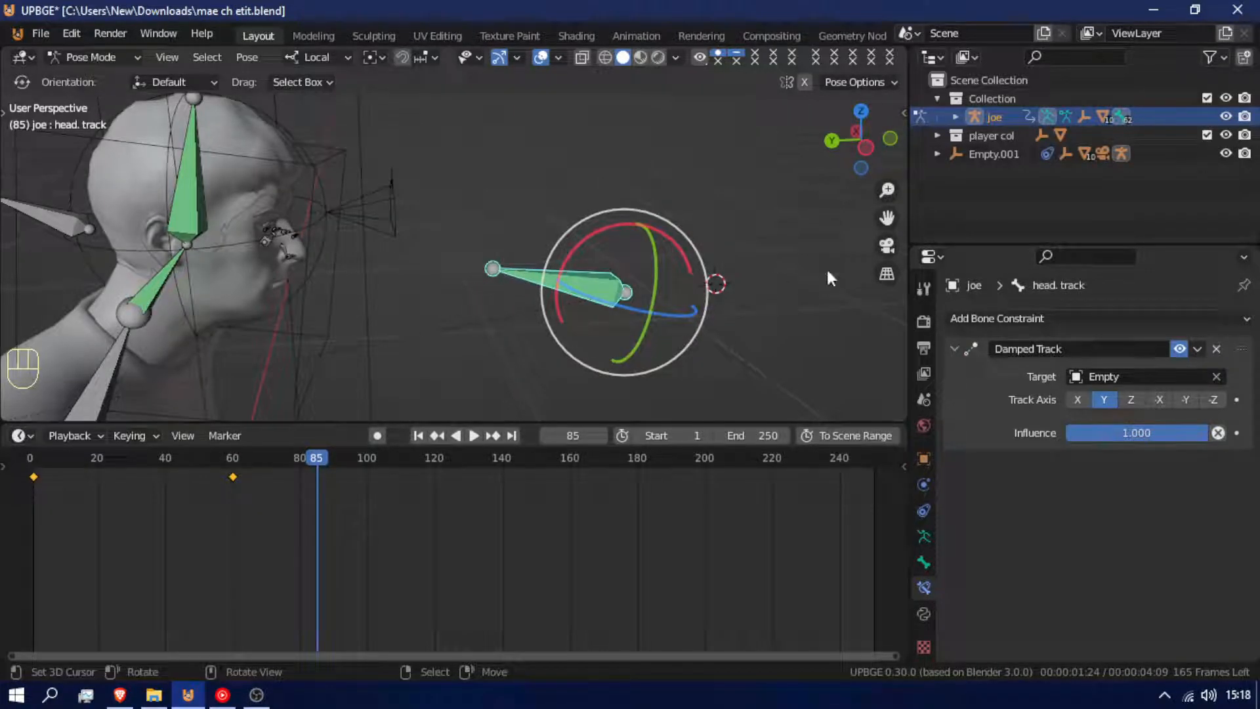
pyautogui.click(1222, 348)
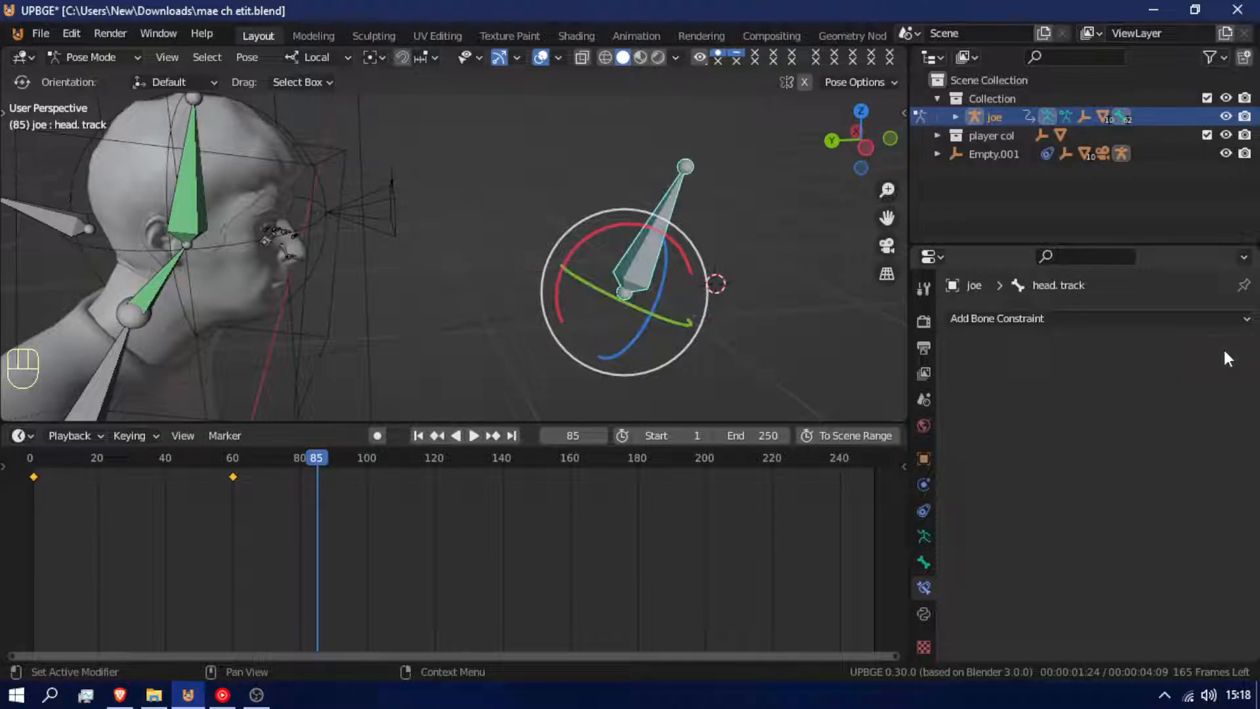
# Add a Copy Transforms constraint to head.track with the Empty as target and set the target space to Local Space.
pyautogui.click(1105, 316)
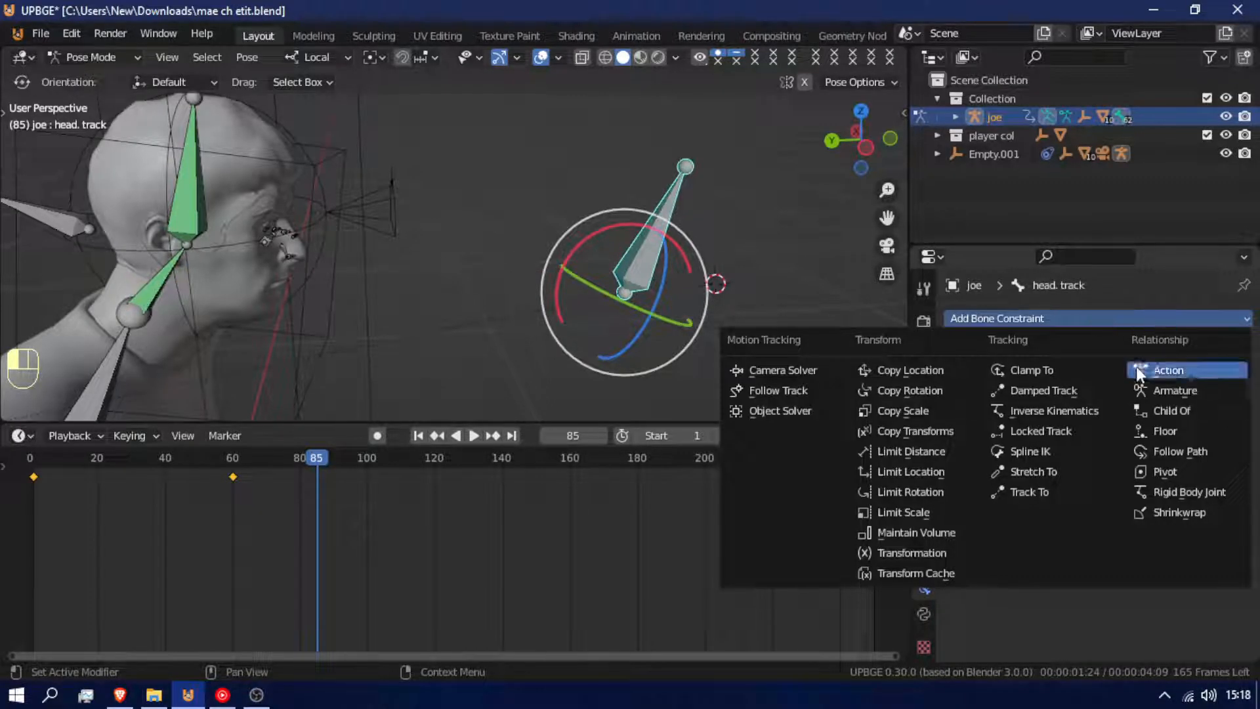
pyautogui.click(952, 432)
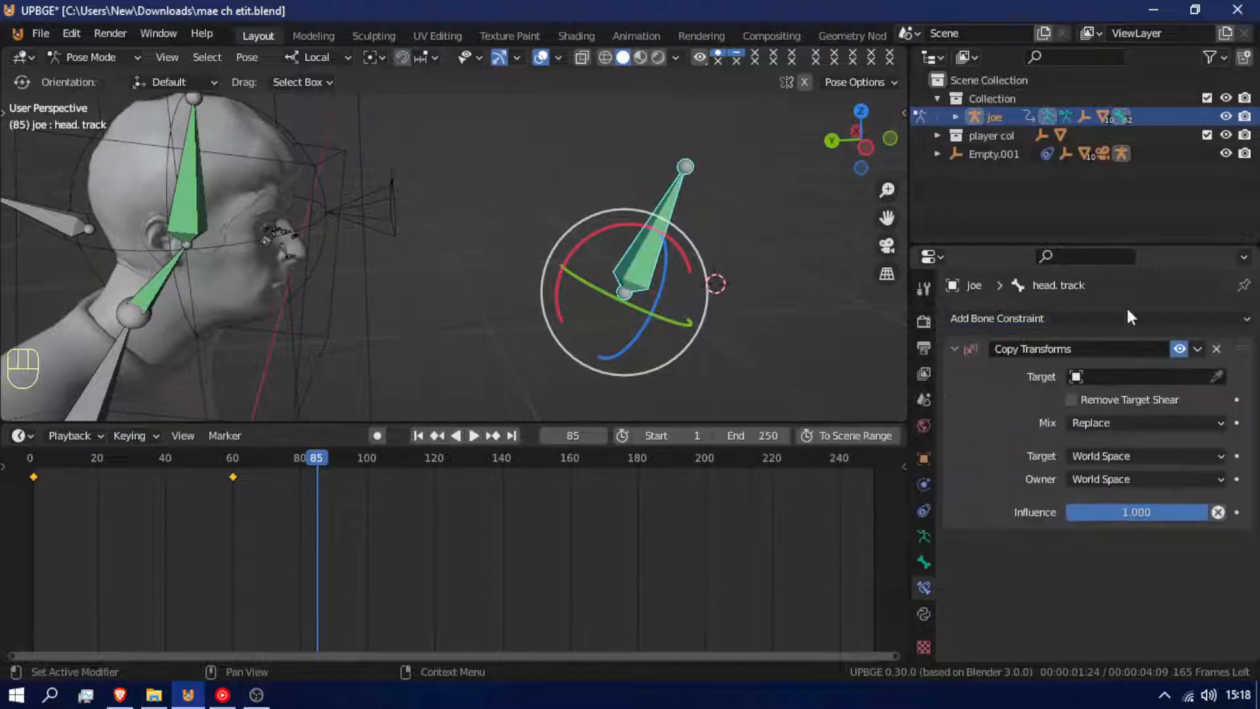
pyautogui.click(1216, 376)
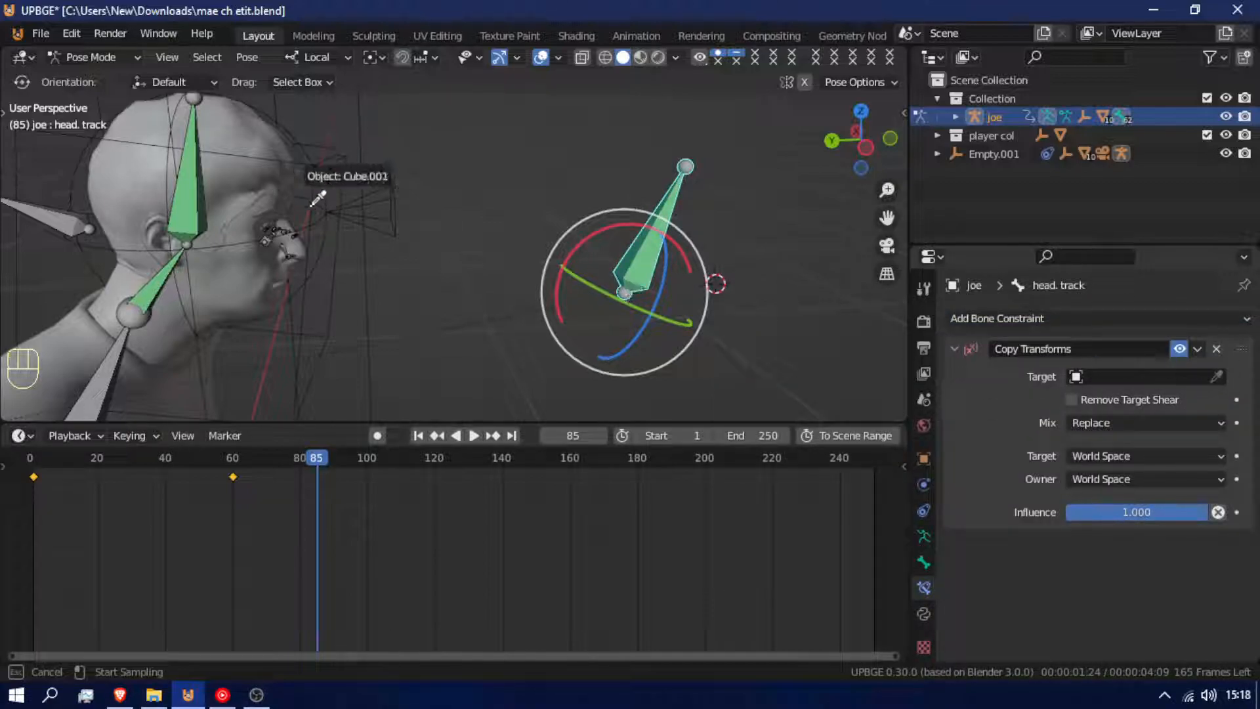
pyautogui.click(322, 220)
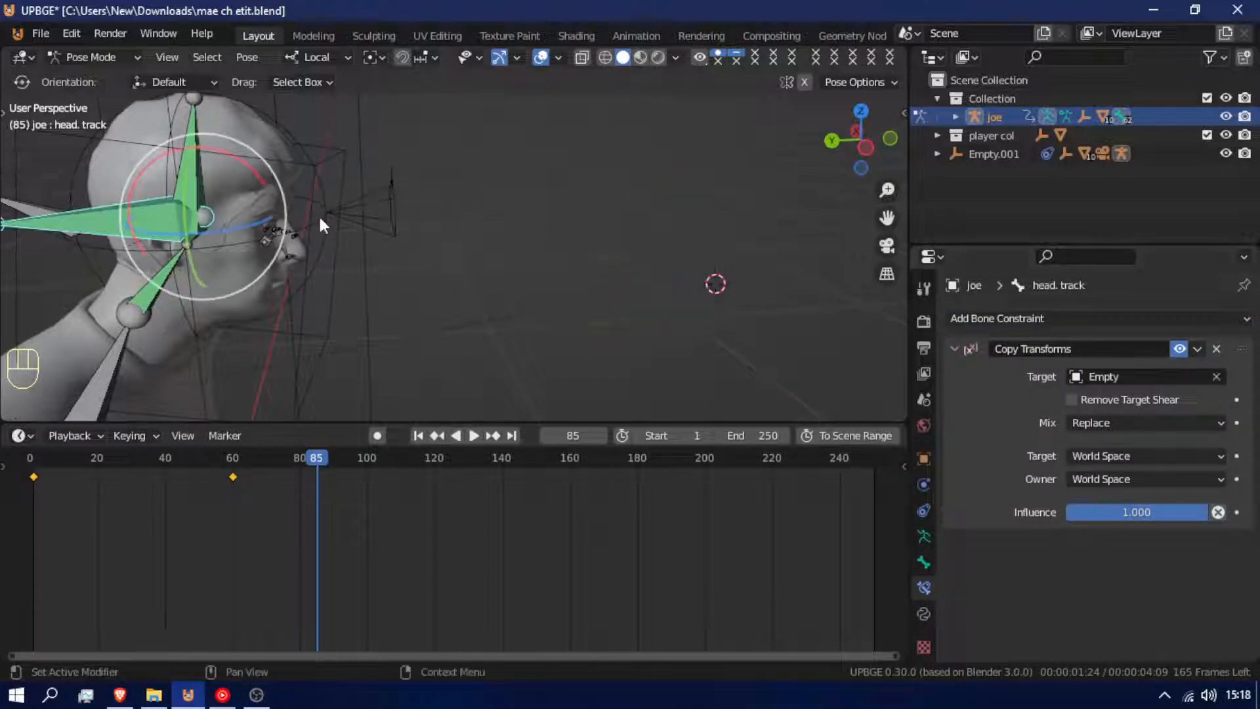
pyautogui.scroll(-3, 318, 213)
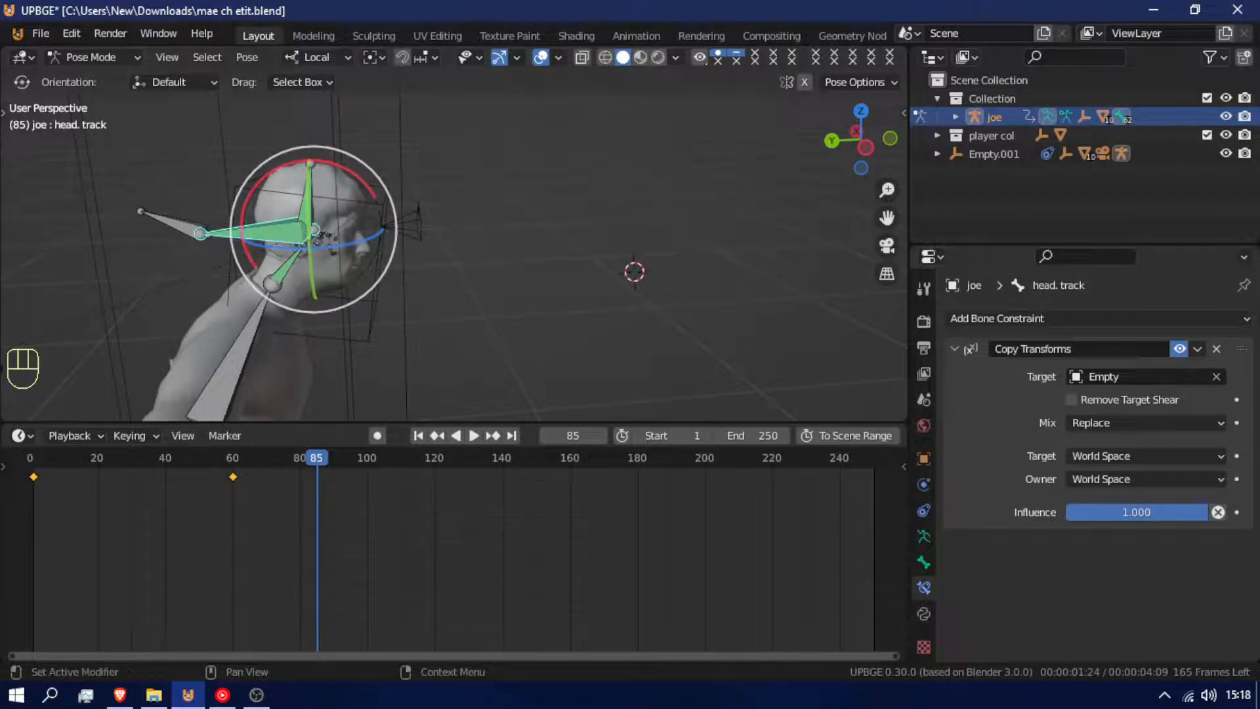
pyautogui.click(1206, 454)
pyautogui.click(1183, 519)
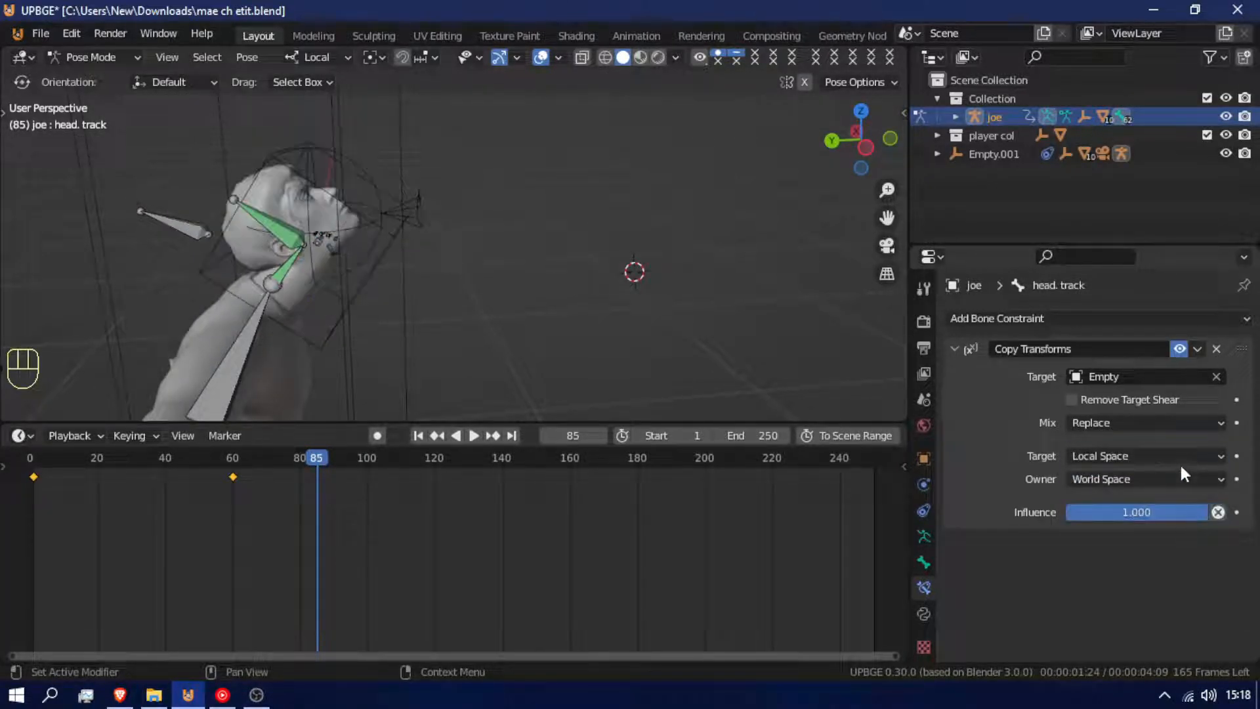
# Set the Copy Transforms owner space to Local Space and mix to After Original (Full), and try moving head.track along its local Z axis.
pyautogui.click(1180, 478)
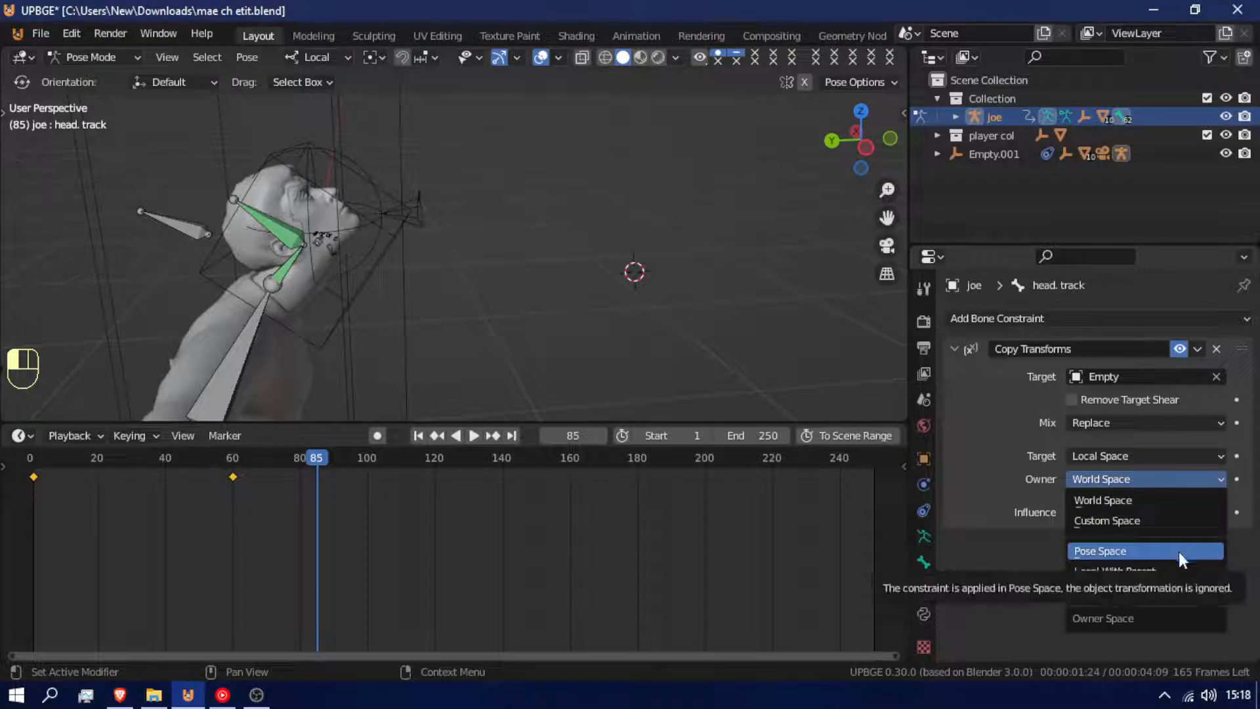
pyautogui.click(1181, 590)
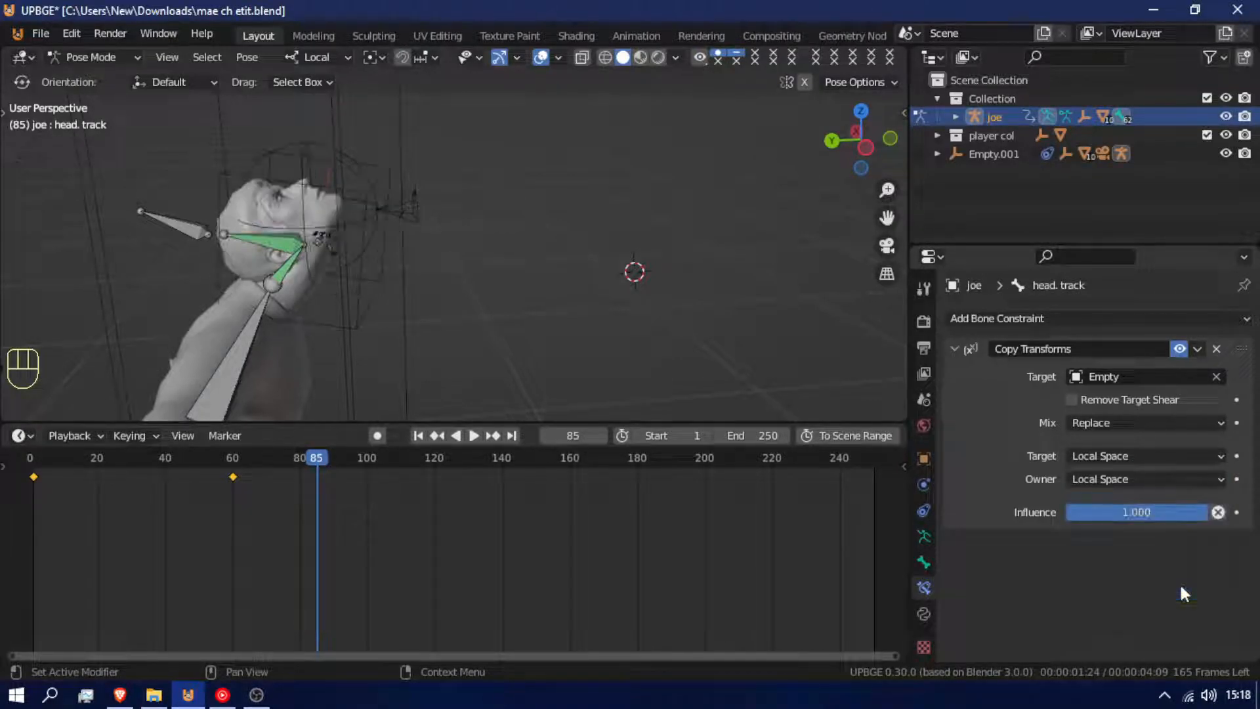
pyautogui.click(1127, 420)
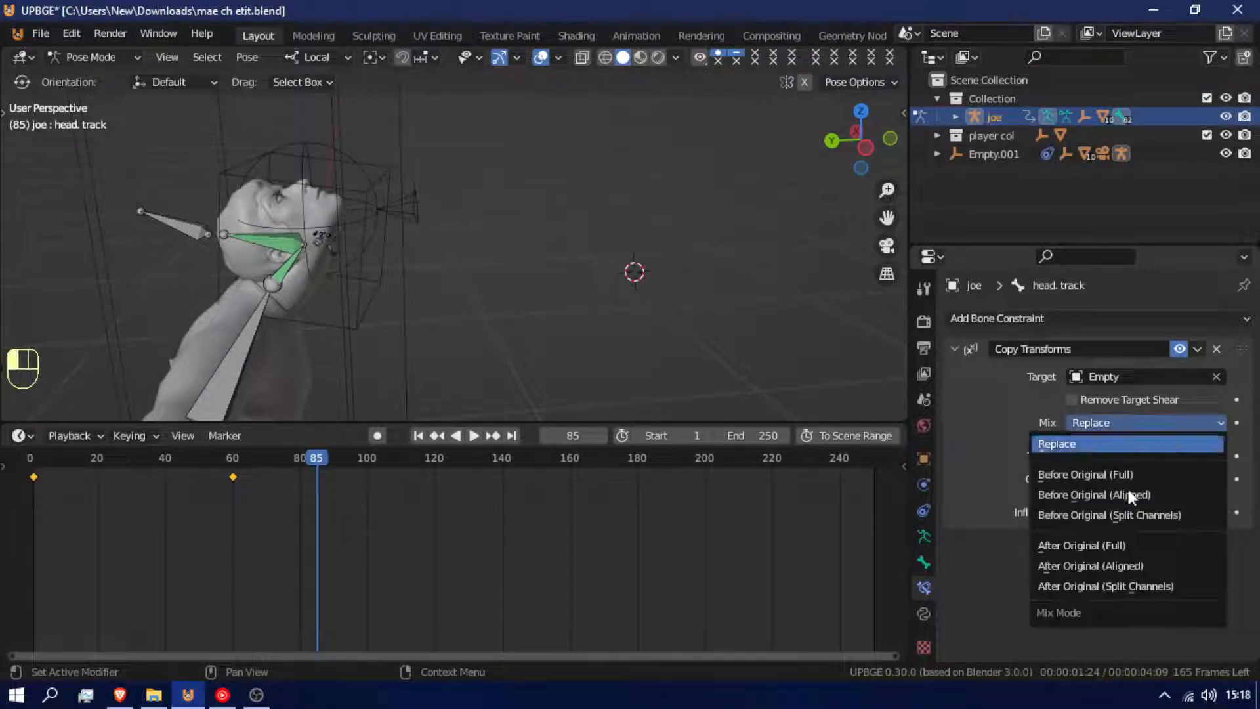
pyautogui.click(1131, 542)
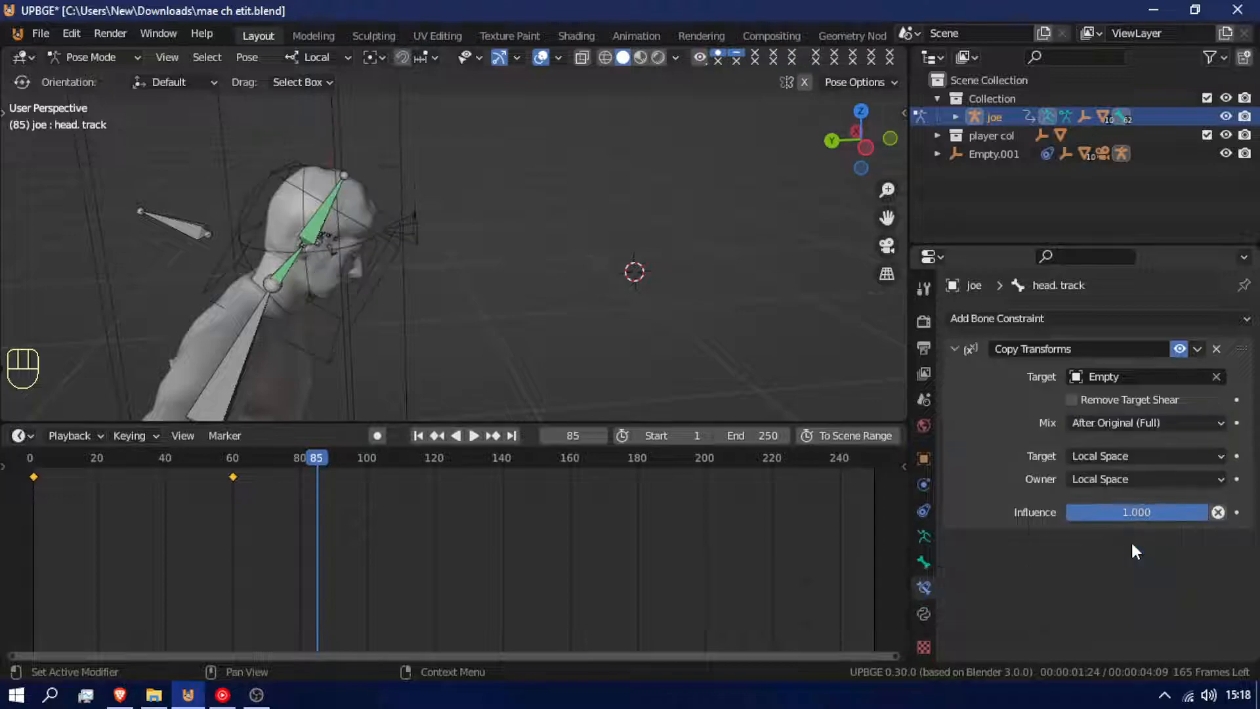
pyautogui.press('g')
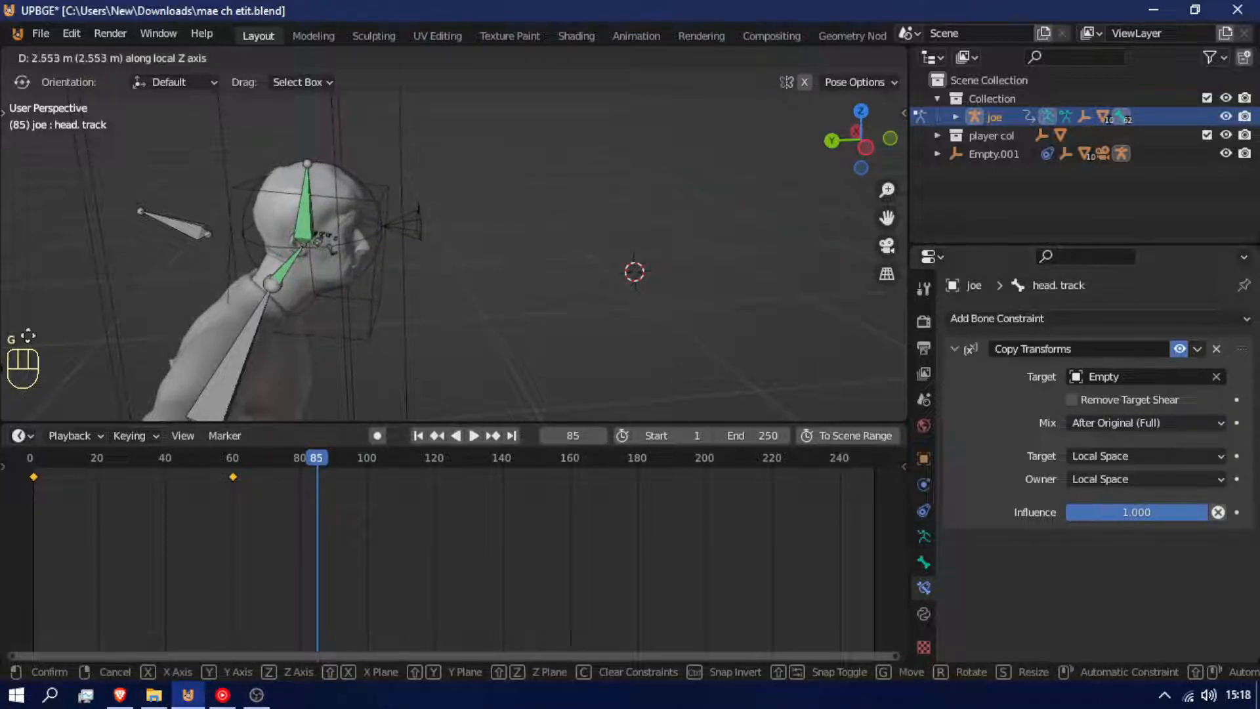
pyautogui.rightClick(96, 208)
pyautogui.moveTo(95, 207); pyautogui.dragTo(489, 364, button='middle')
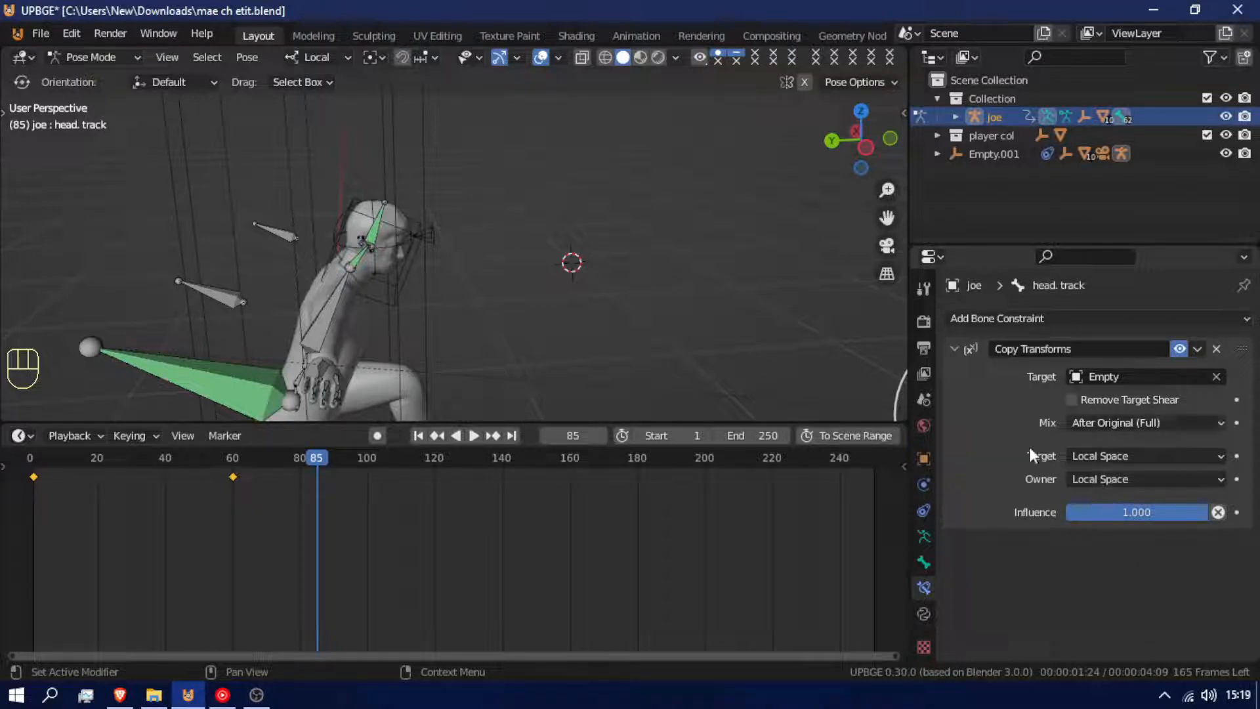
# Try the Remove Target Shear option and set the Copy Transforms mix mode to After Original (Aligned).
pyautogui.click(1153, 401)
pyautogui.click(1153, 399)
pyautogui.scroll(-5, 733, 273)
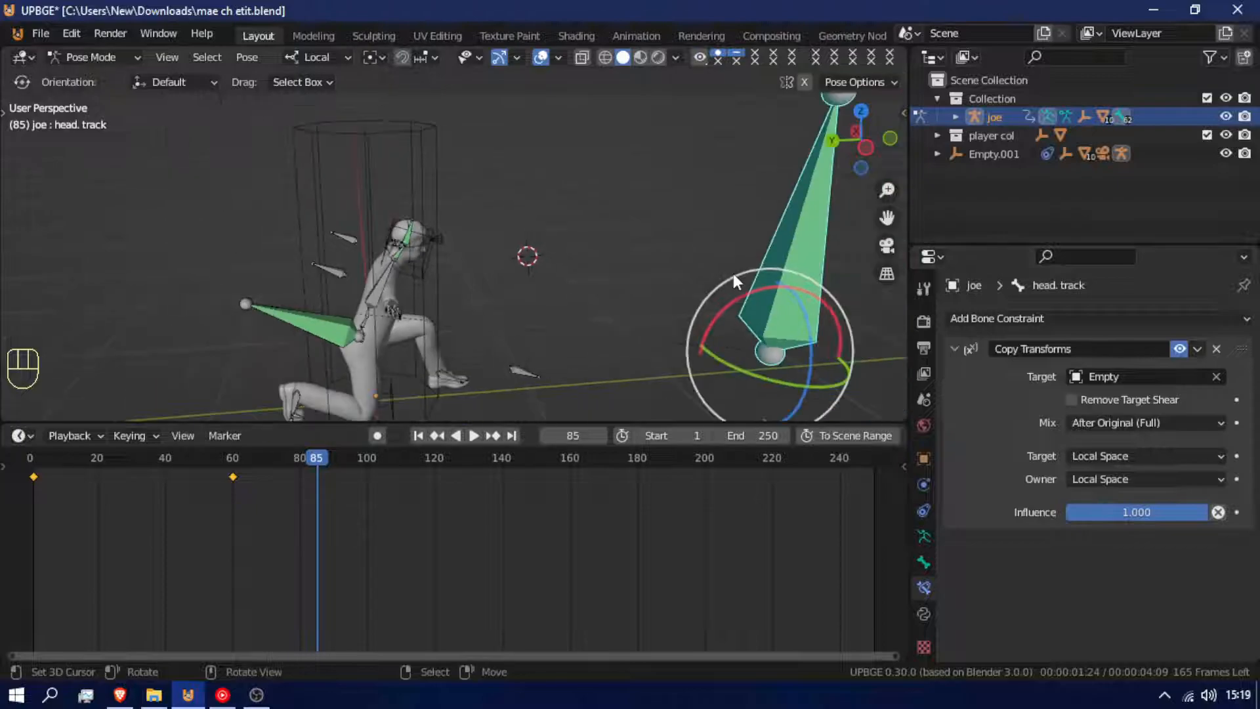
pyautogui.moveTo(731, 271); pyautogui.dragTo(853, 328, button='middle')
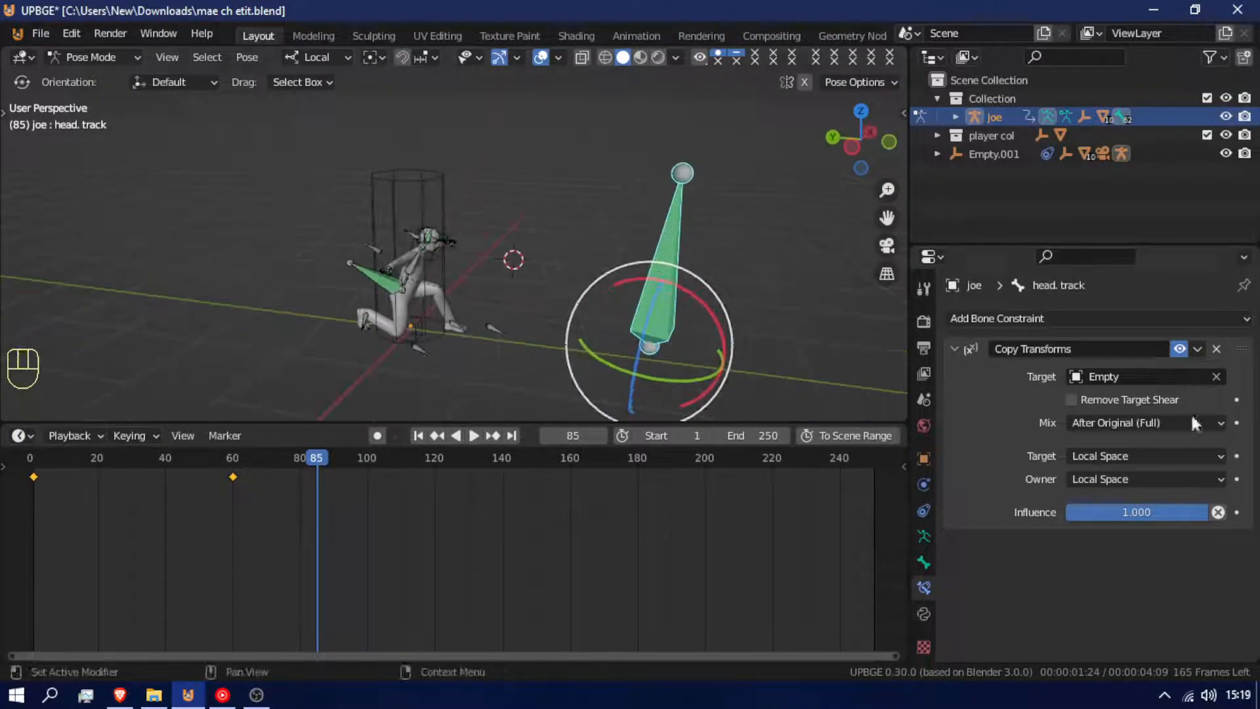
pyautogui.click(1163, 424)
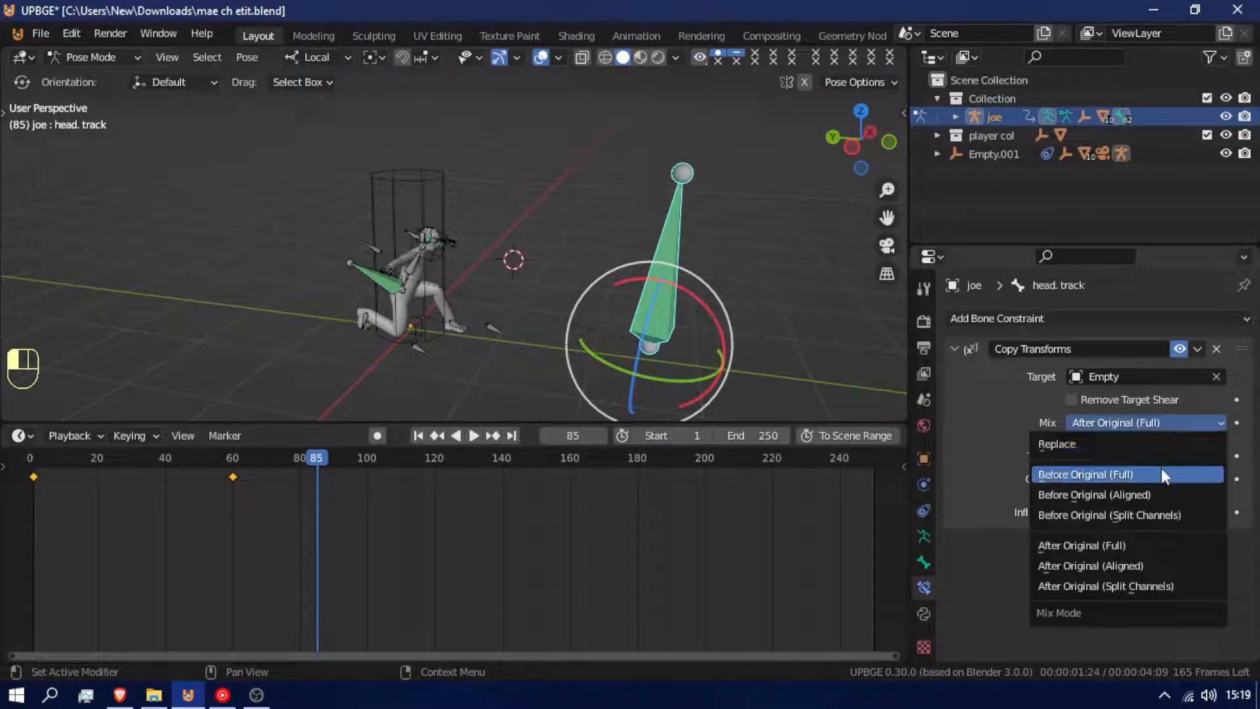
pyautogui.click(1163, 565)
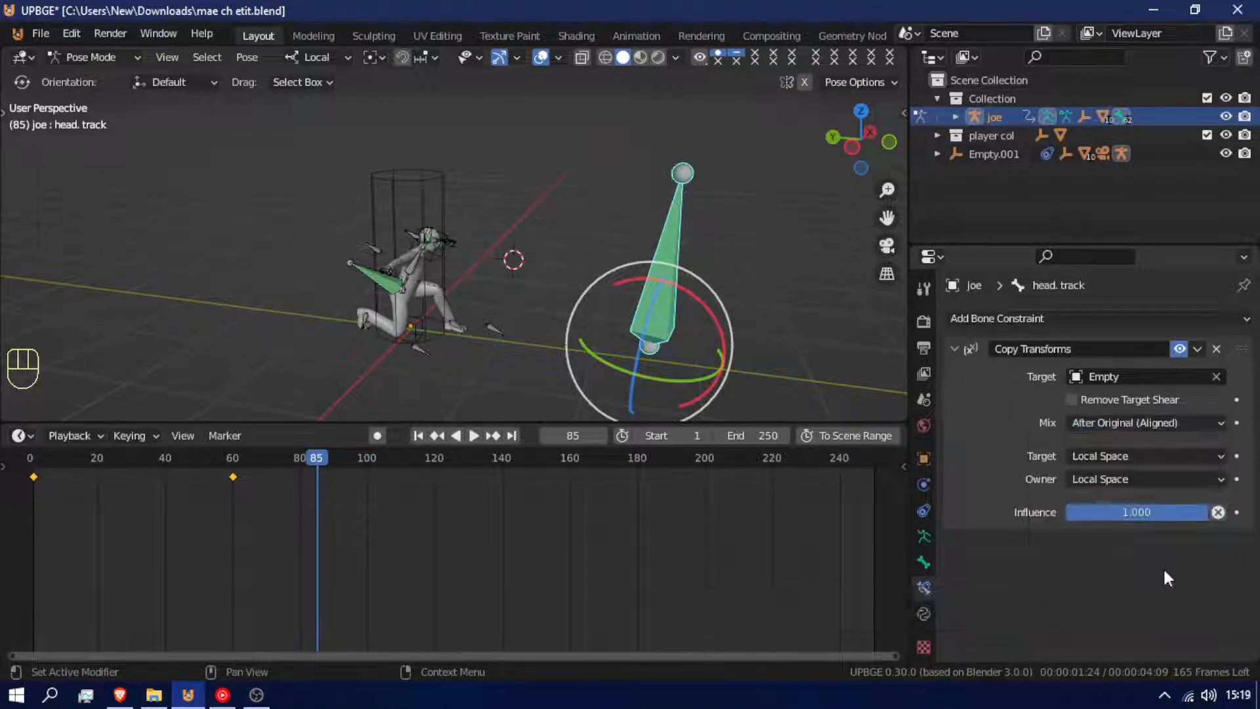
pyautogui.scroll(1, 492, 226)
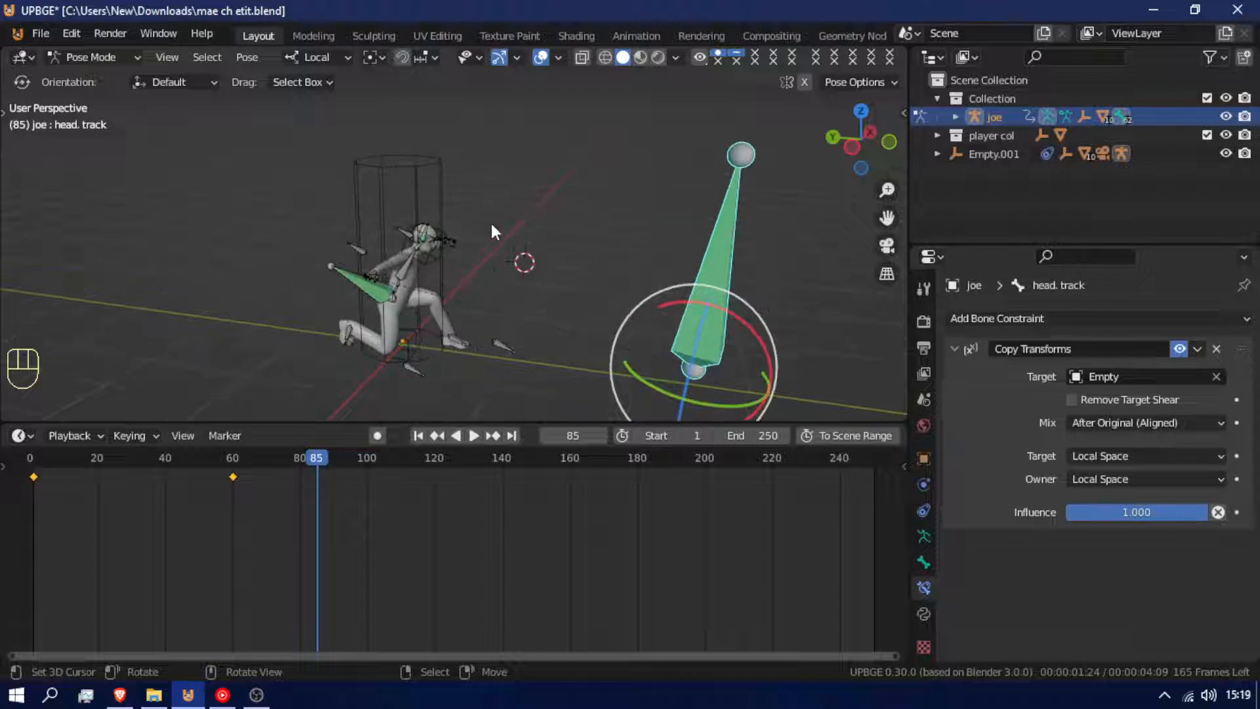
# Switch the joe armature from Pose Mode to Object Mode.
pyautogui.click(442, 255)
pyautogui.click(437, 250)
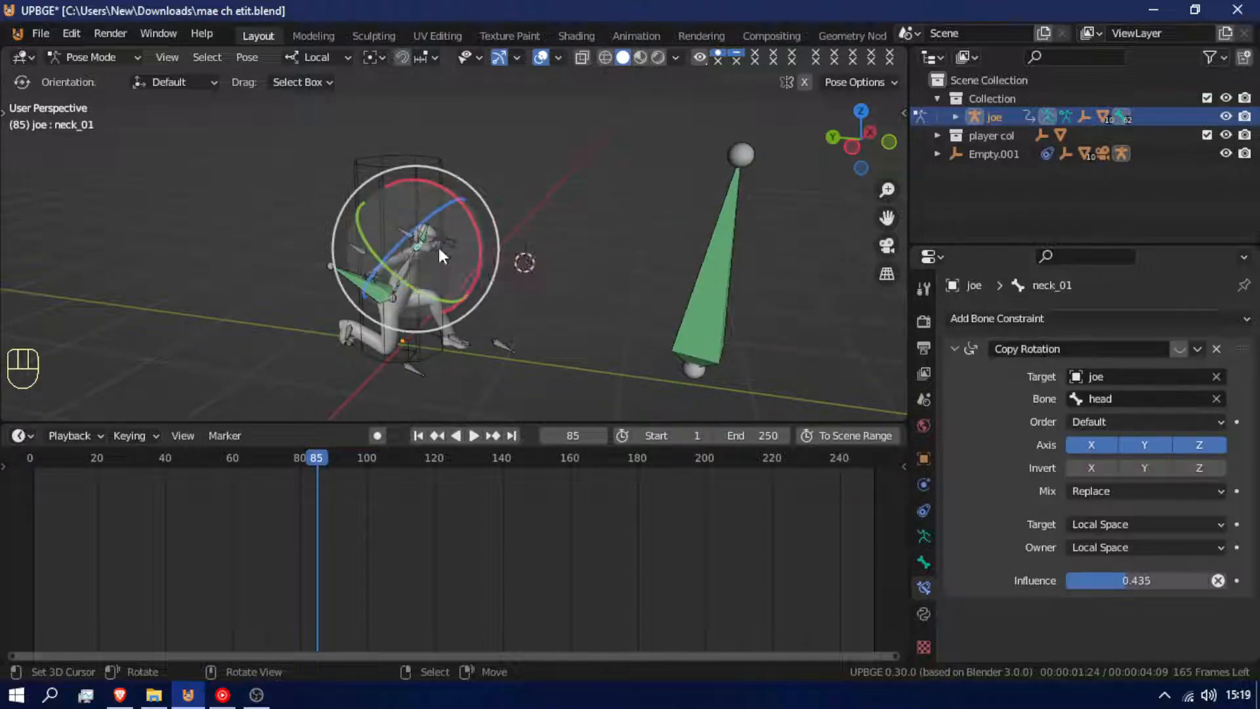
pyautogui.click(438, 246)
pyautogui.click(440, 231)
pyautogui.click(440, 230)
pyautogui.hotkey('ctrl', 'Tab')
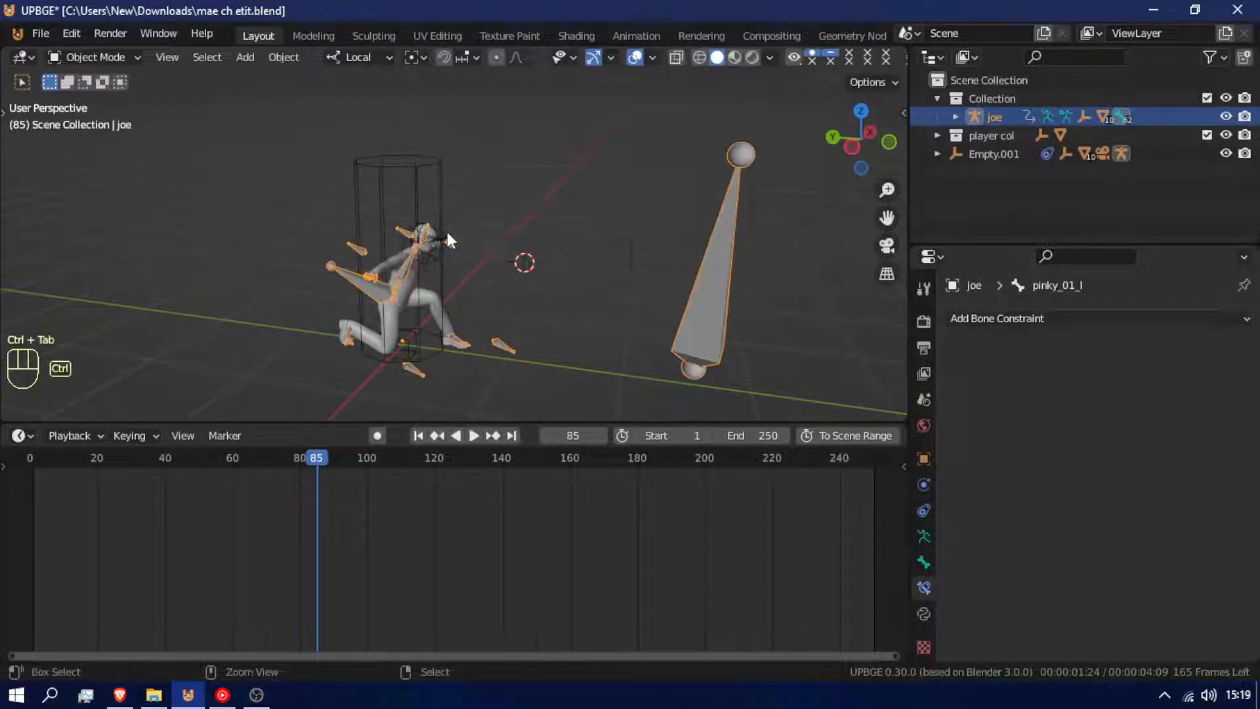
# Select the Empty around joe's head and try rotating it to test the Copy Transforms constraint.
pyautogui.click(442, 249)
pyautogui.click(443, 254)
pyautogui.click(431, 248)
pyautogui.rightClick(434, 252)
pyautogui.rightClick(436, 251)
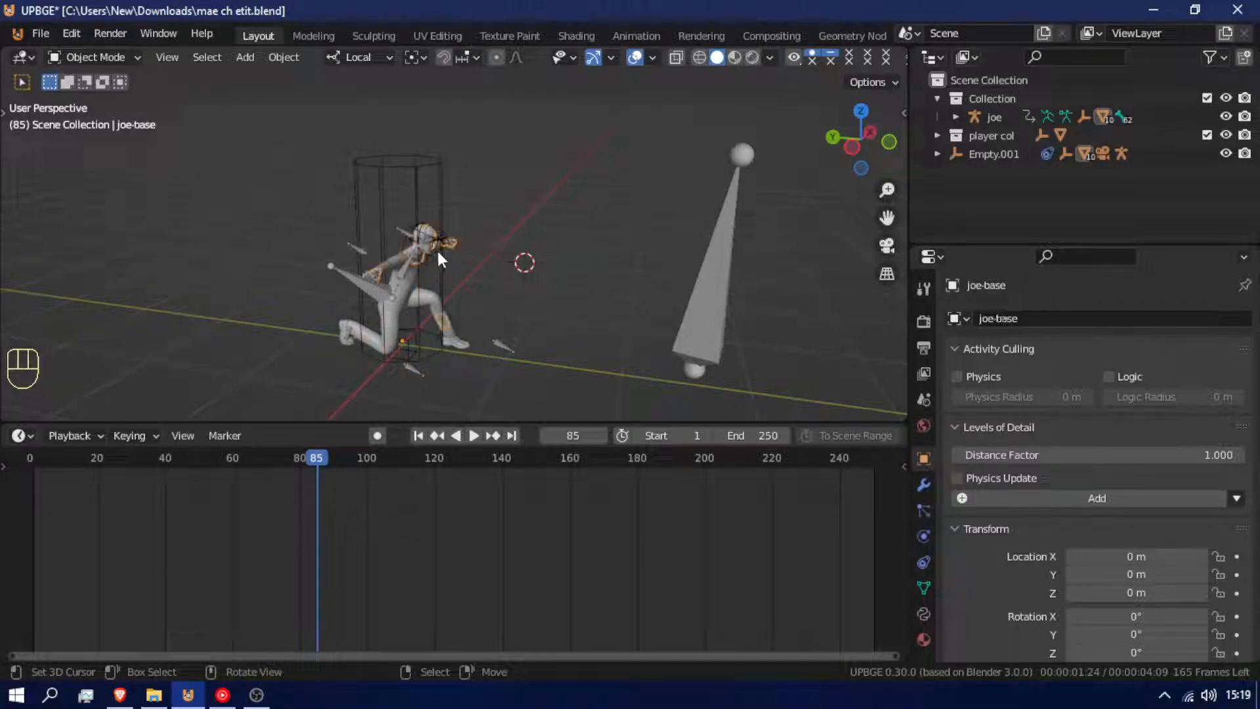
pyautogui.hotkey('shift', 'f')
pyautogui.press('w')
pyautogui.click(395, 291)
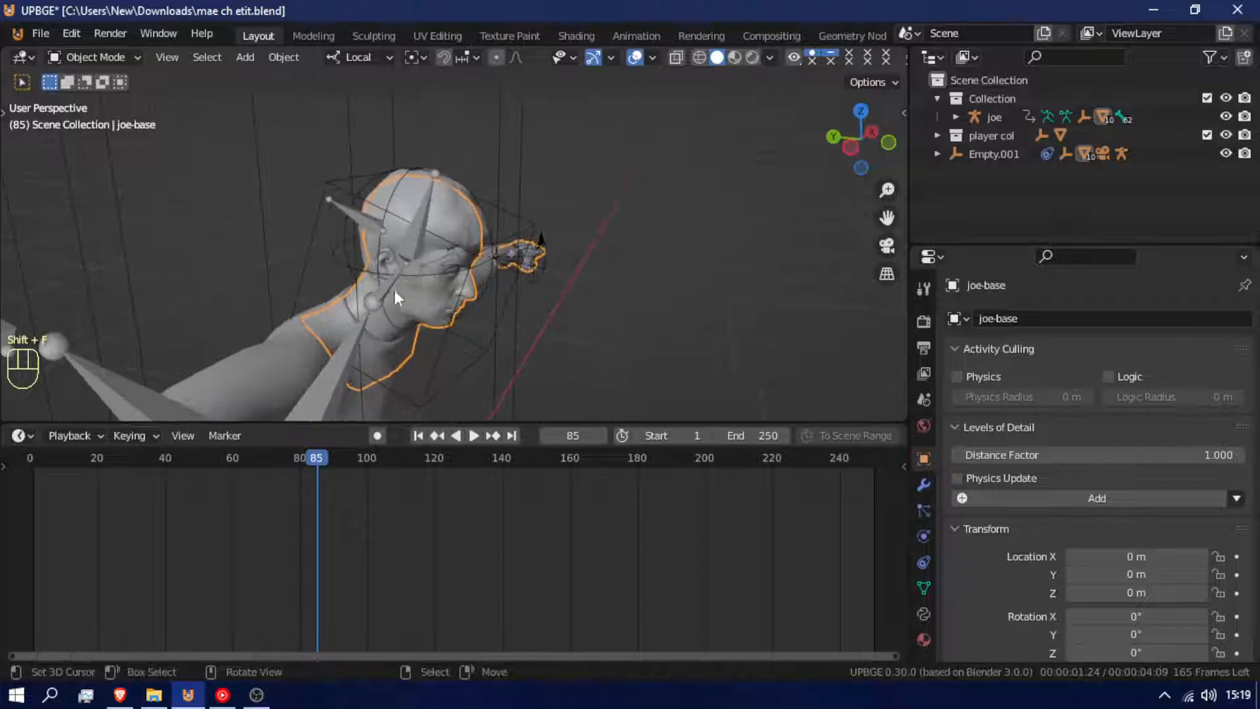
pyautogui.click(404, 274)
pyautogui.click(380, 270)
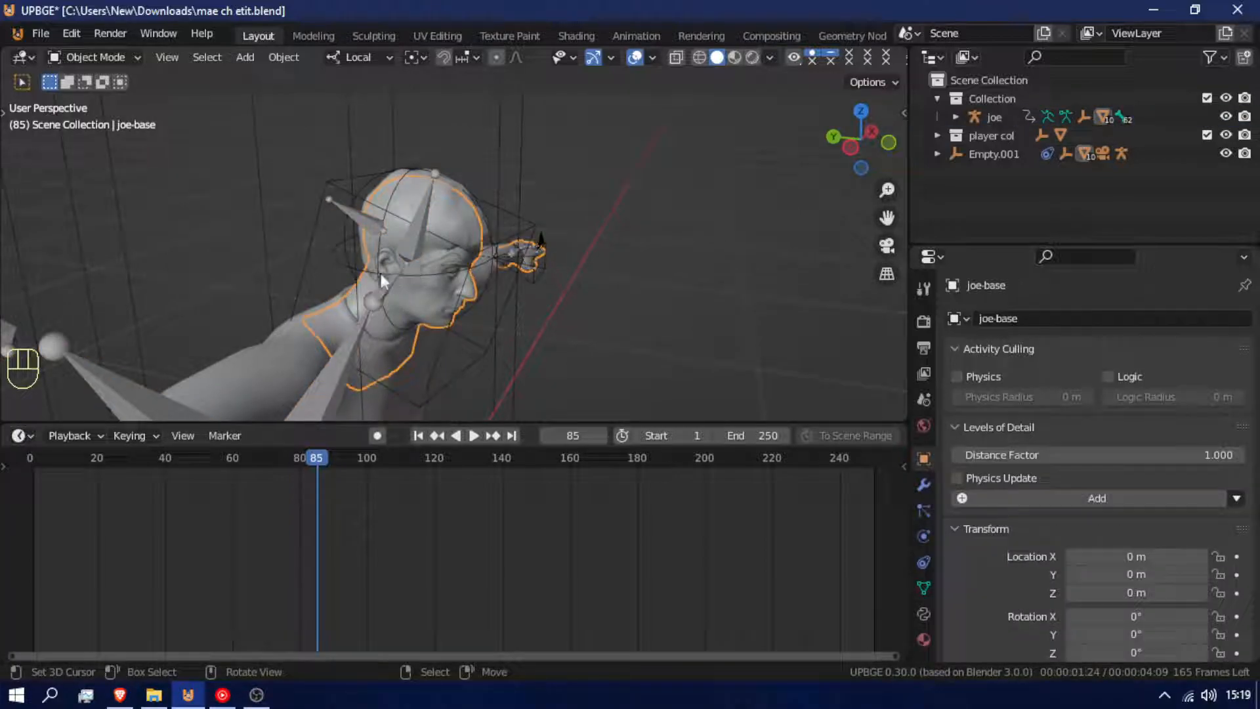
pyautogui.click(342, 260)
pyautogui.hotkey('shift', 'f')
pyautogui.press('s')
pyautogui.click(454, 245)
pyautogui.press('r')
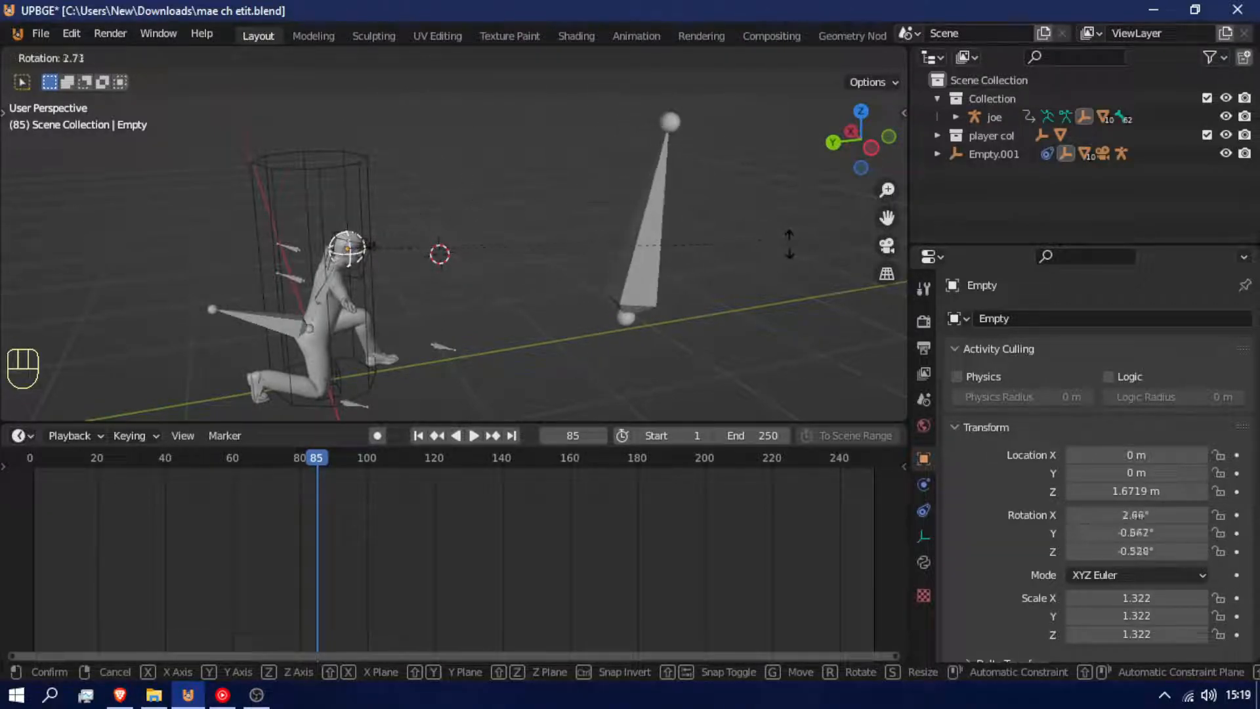
pyautogui.rightClick(671, 262)
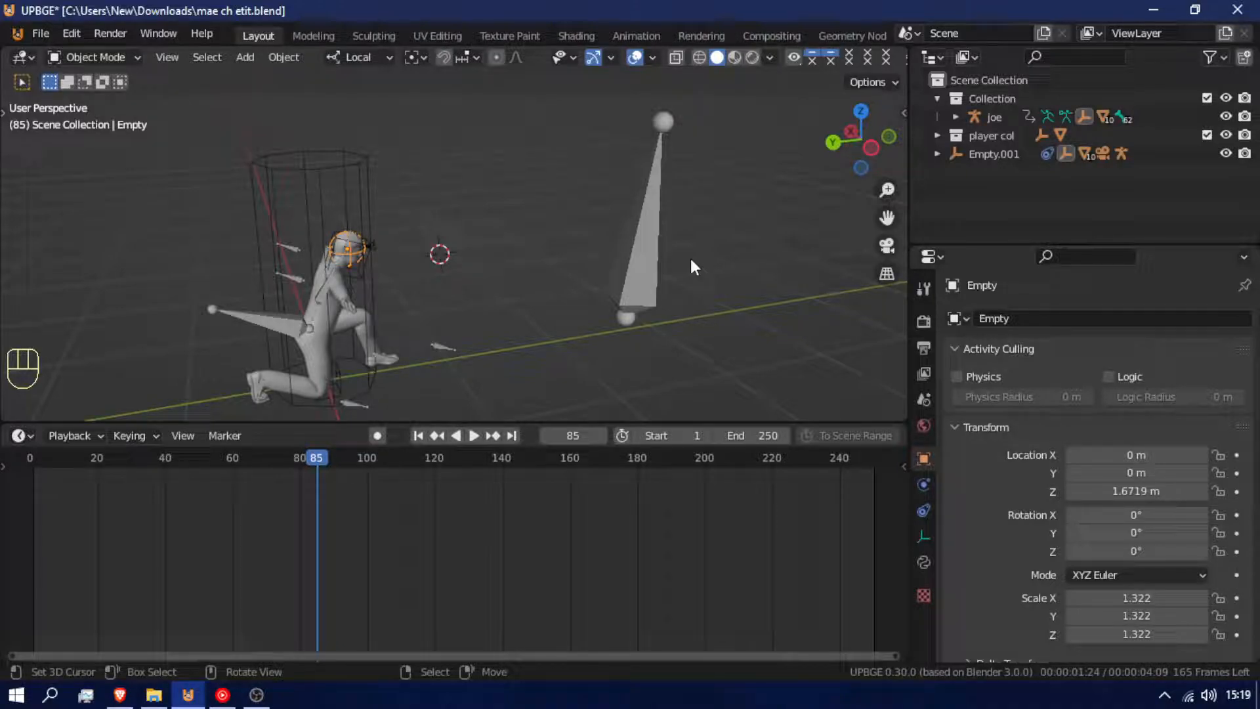
# Put joe back in Pose Mode, select the head.track bone and remove its Copy Transforms constraint.
pyautogui.hotkey('ctrl', 'Tab')
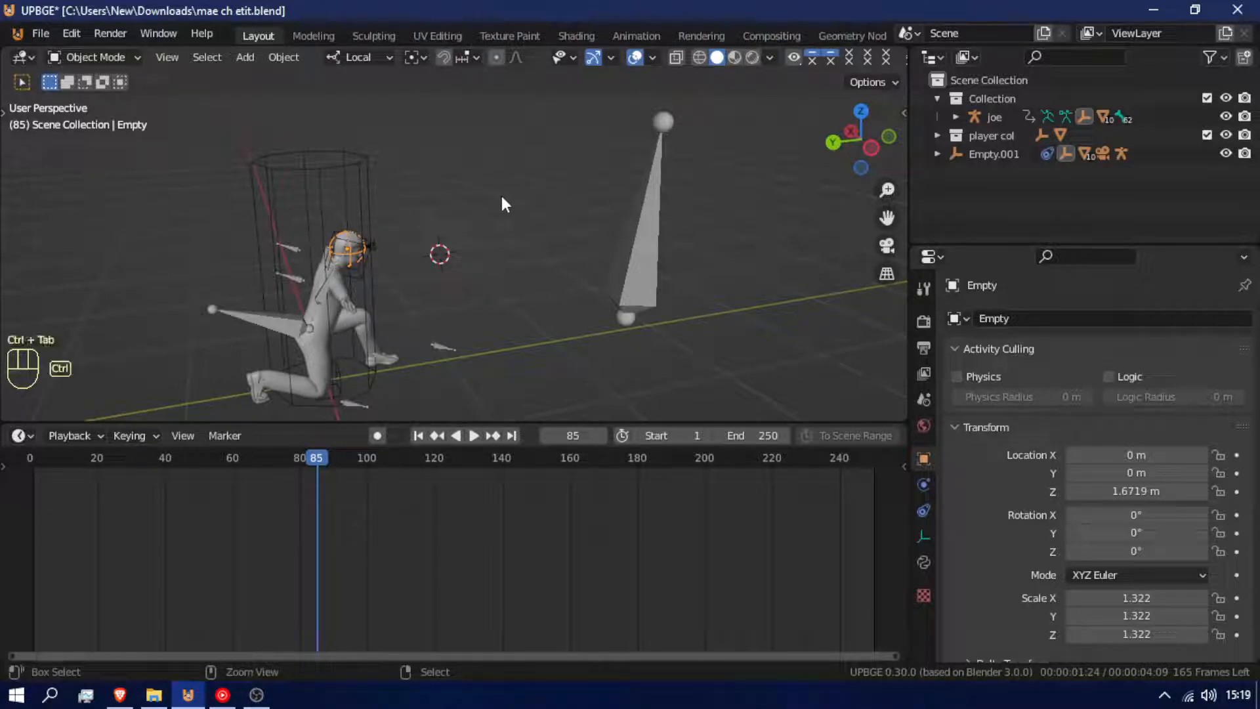
pyautogui.click(613, 289)
pyautogui.hotkey('ctrl', 'Tab')
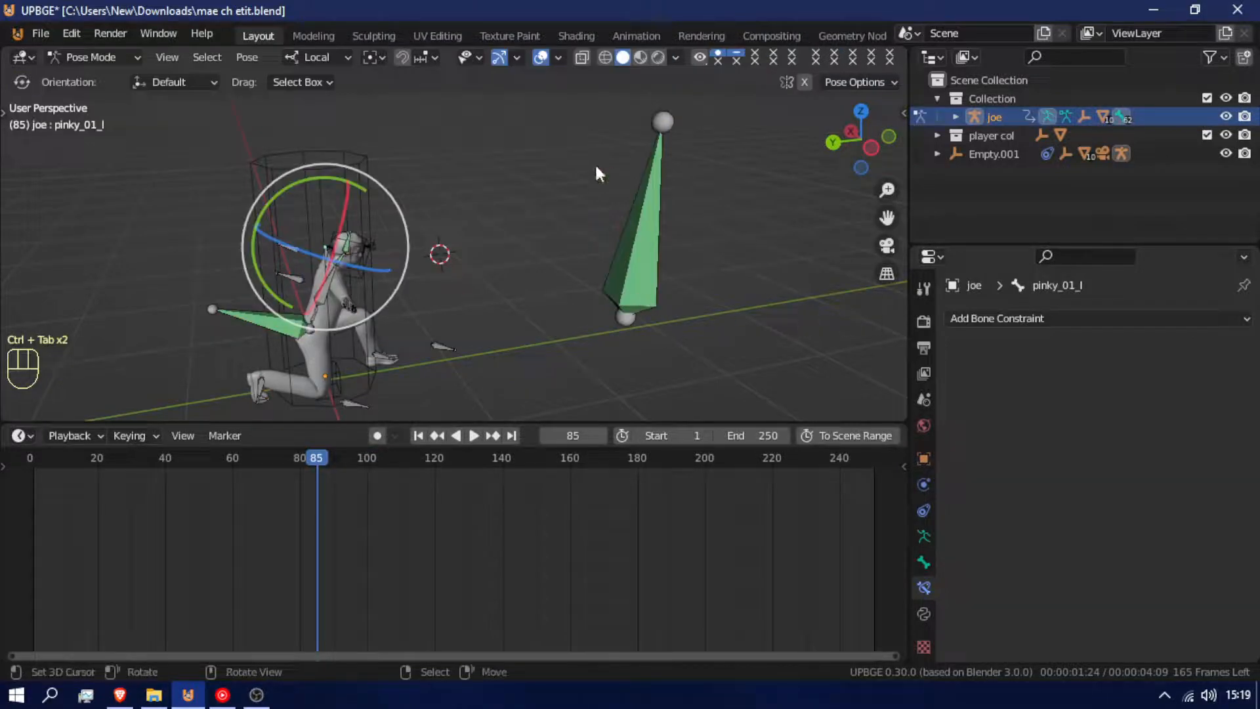
pyautogui.click(631, 249)
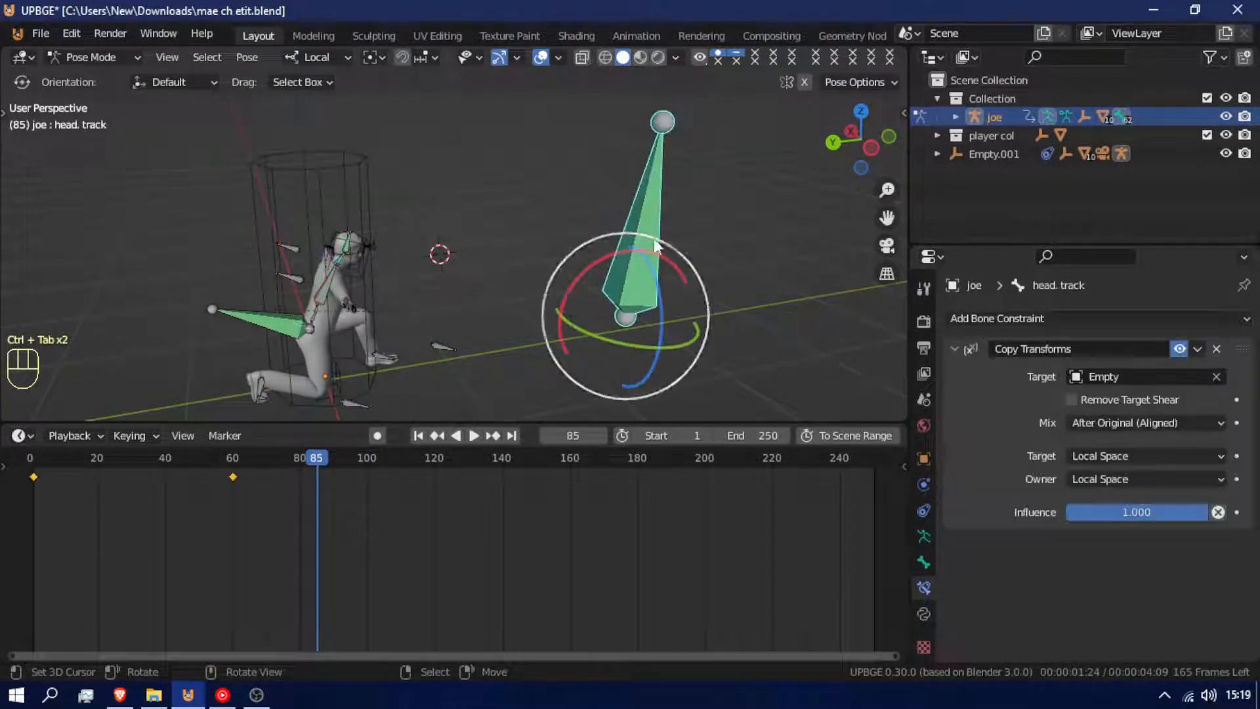
pyautogui.click(1217, 348)
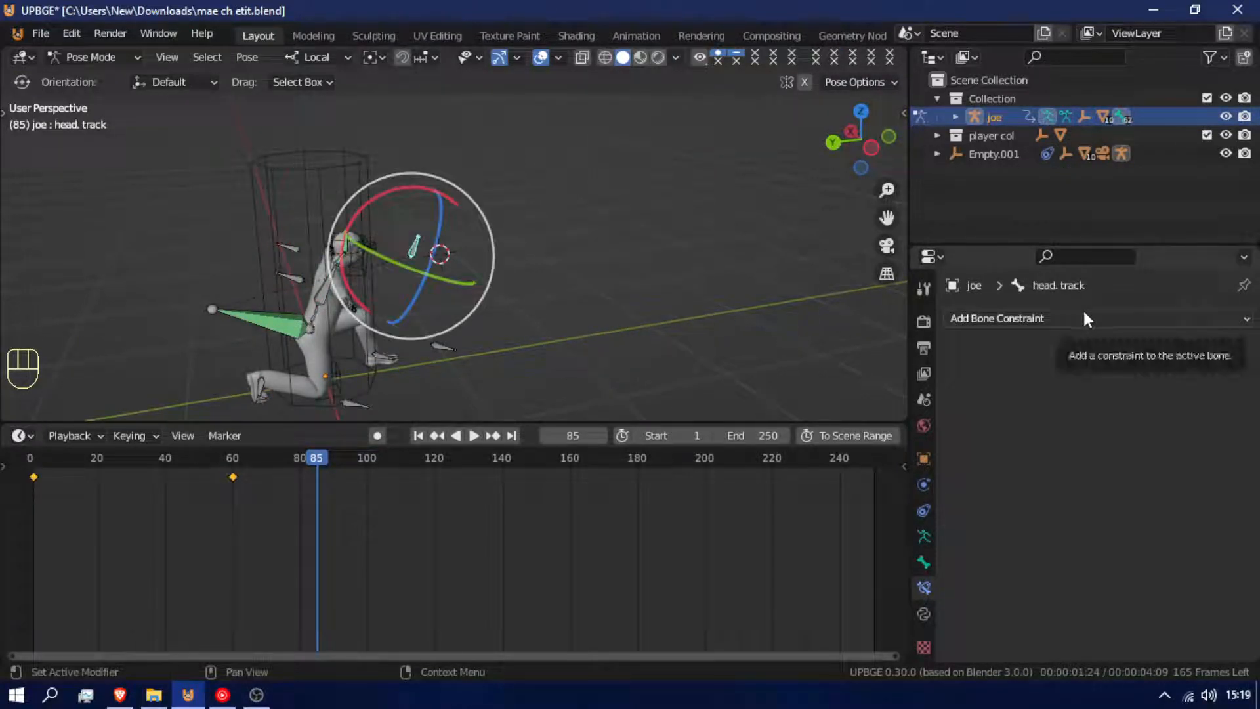
# Add a Child Of constraint to the head.track bone with the Empty as its target.
pyautogui.click(998, 319)
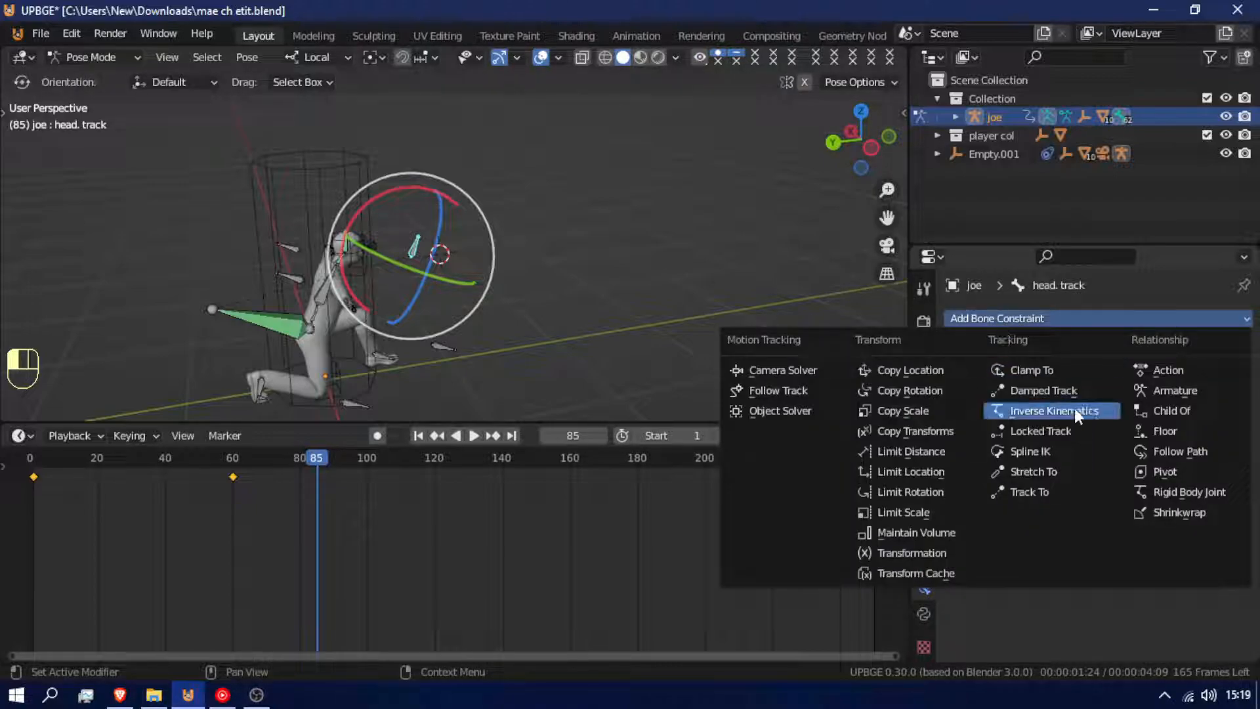
pyautogui.click(1159, 410)
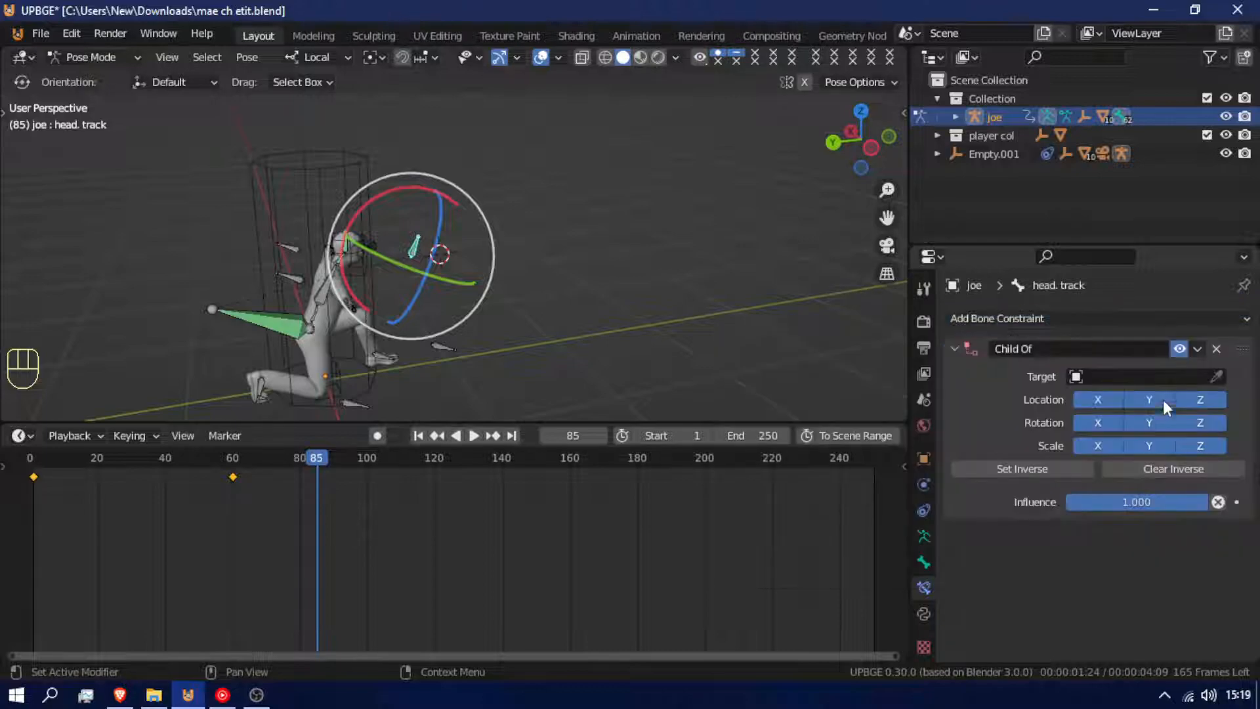
pyautogui.click(1215, 376)
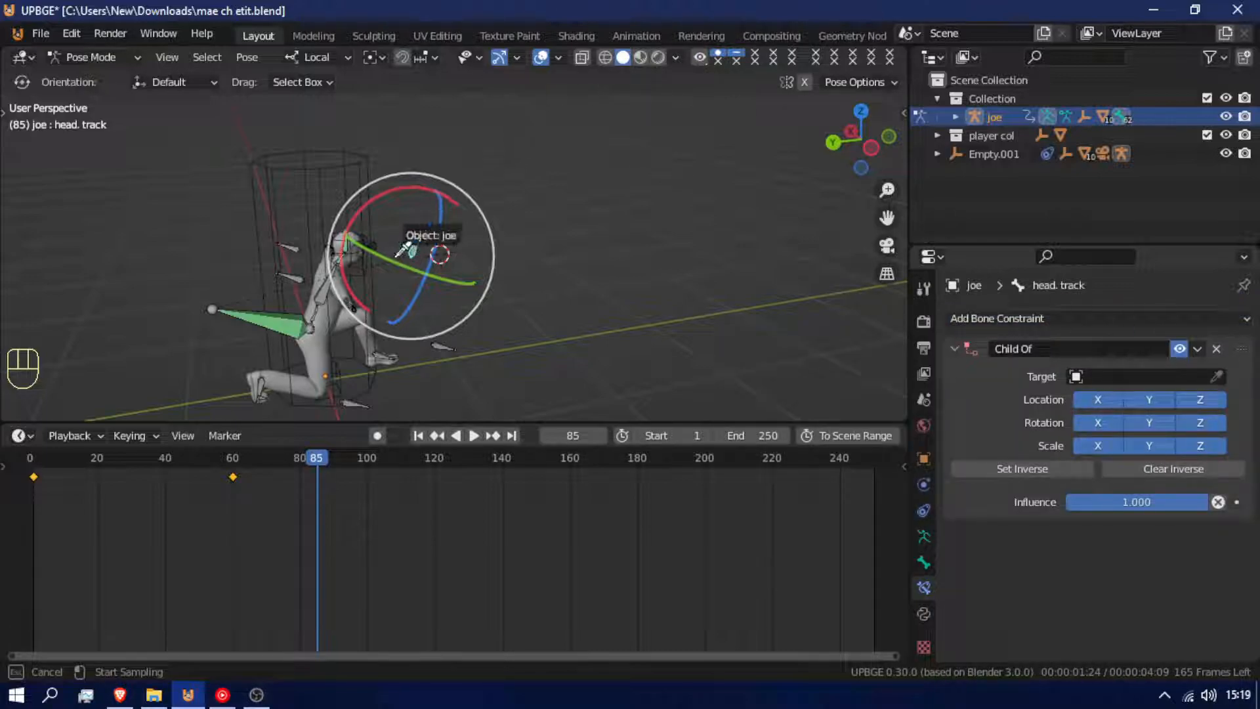
pyautogui.press('Escape')
pyautogui.scroll(5, 371, 251)
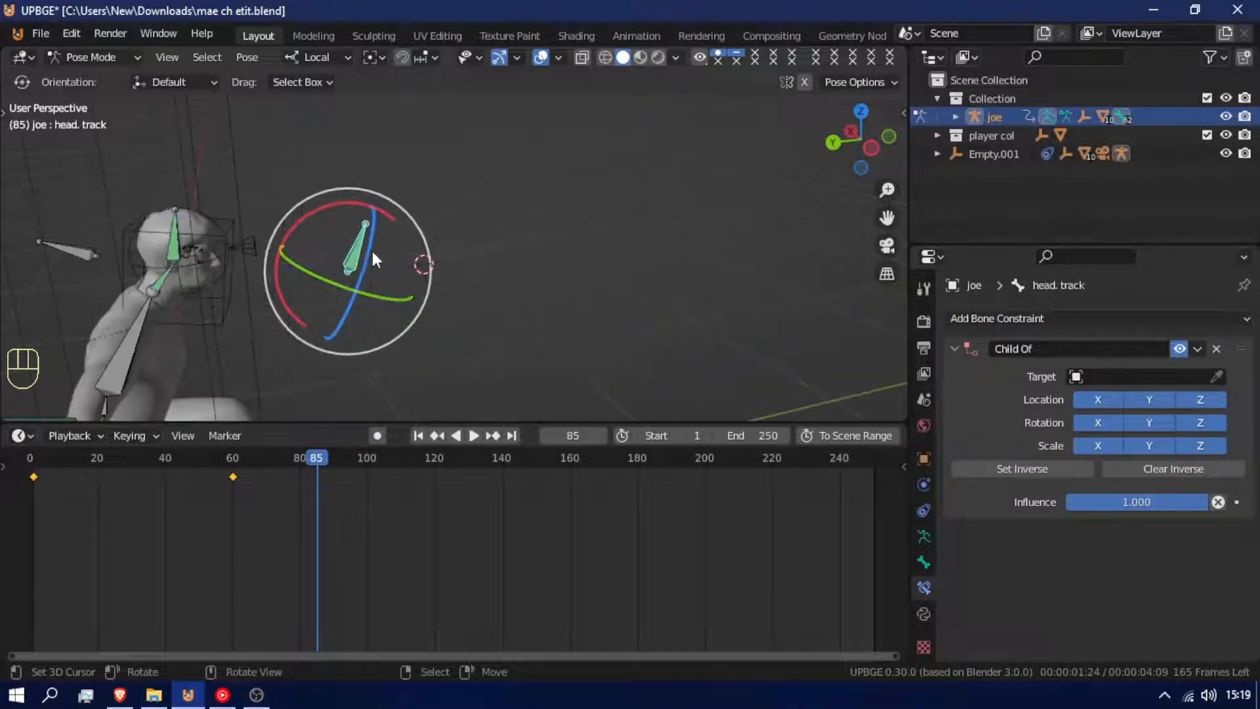
pyautogui.scroll(3, 269, 246)
pyautogui.keyDown('shift'); pyautogui.moveTo(227, 258); pyautogui.dragTo(565, 258, button='middle'); pyautogui.keyUp('shift')
pyautogui.scroll(4, 564, 259)
pyautogui.click(1218, 375)
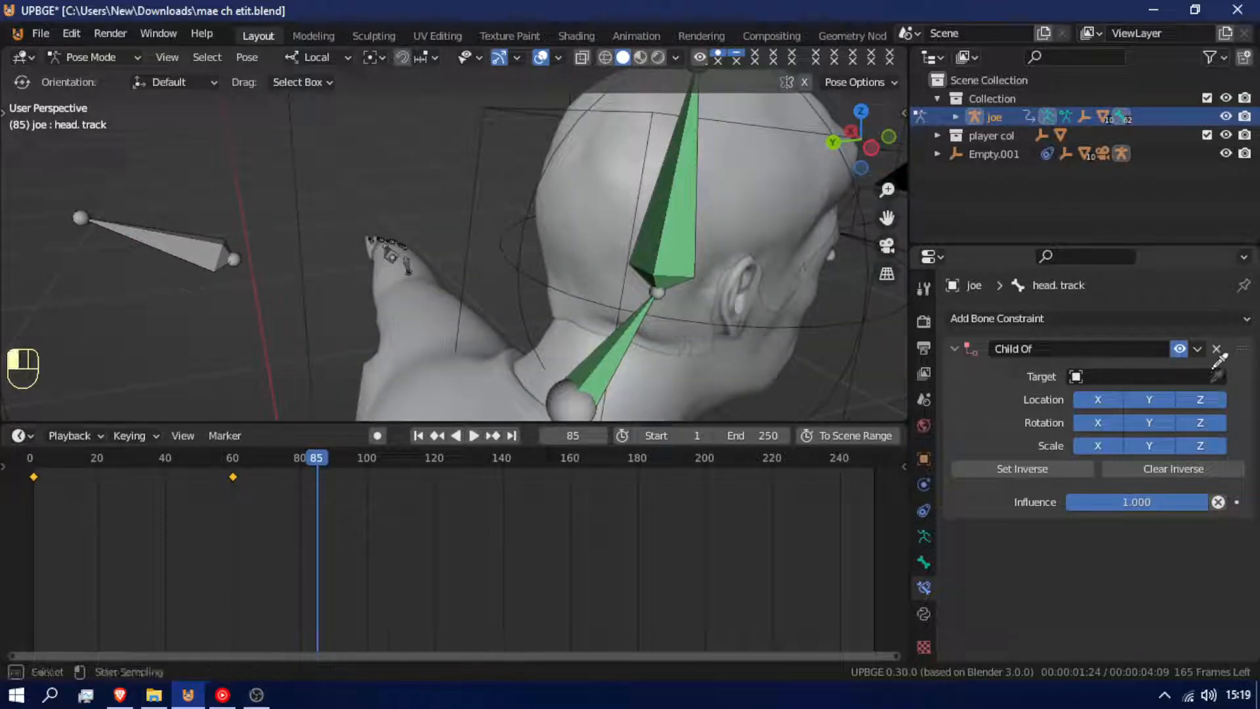
pyautogui.click(499, 250)
pyautogui.hotkey('shift', 'f')
pyautogui.press('s')
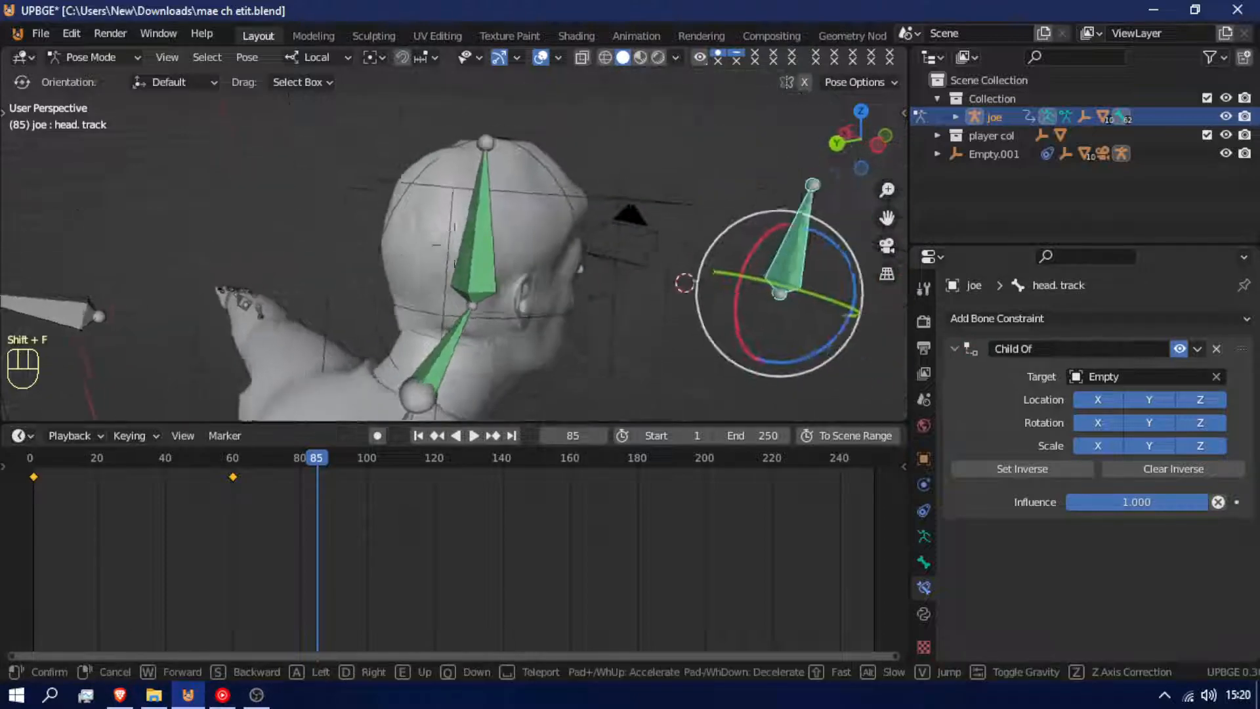
pyautogui.click(496, 275)
# Return to Object Mode, select the Empty around the head and try rotating it freely to test the Child Of constraint.
pyautogui.hotkey('ctrl', 'Tab')
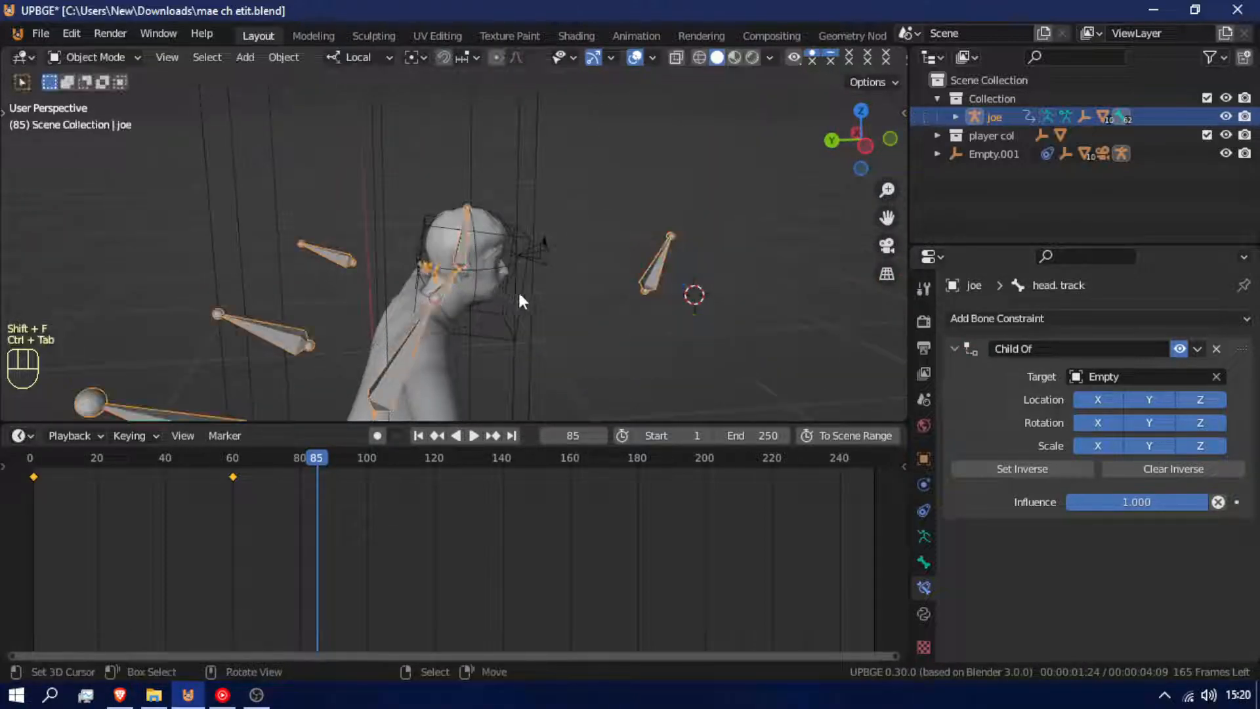
pyautogui.click(502, 285)
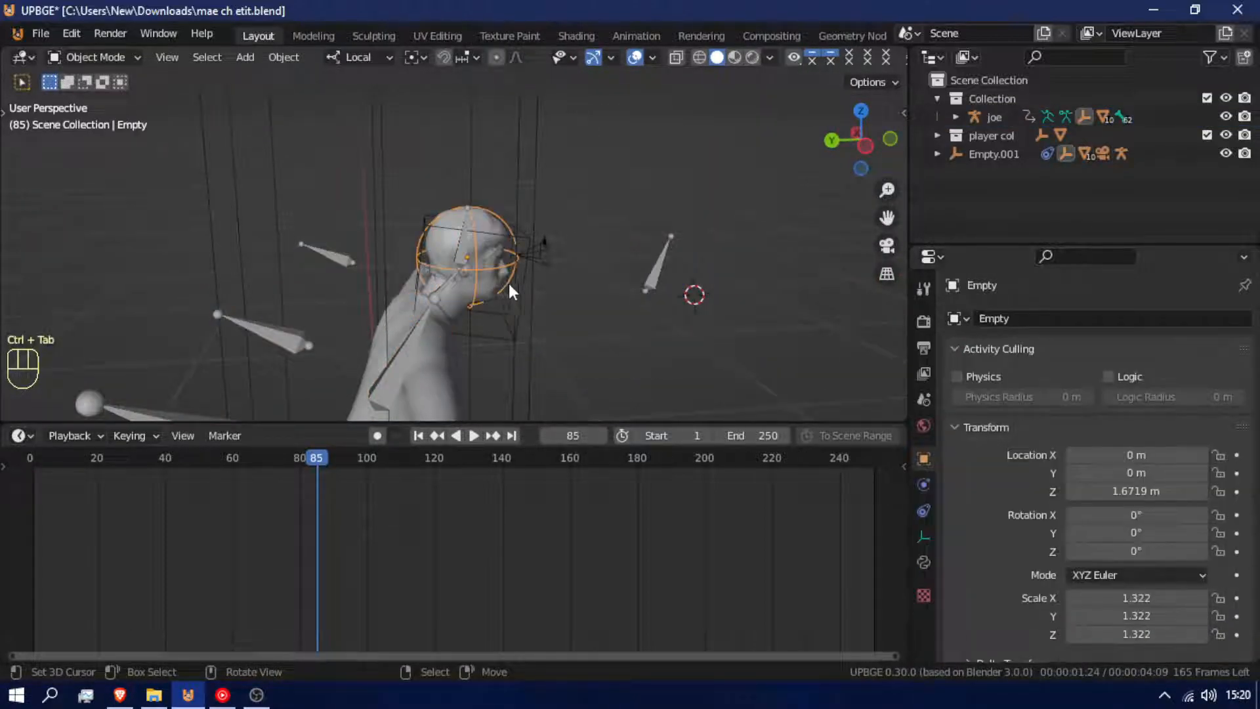
pyautogui.press('r')
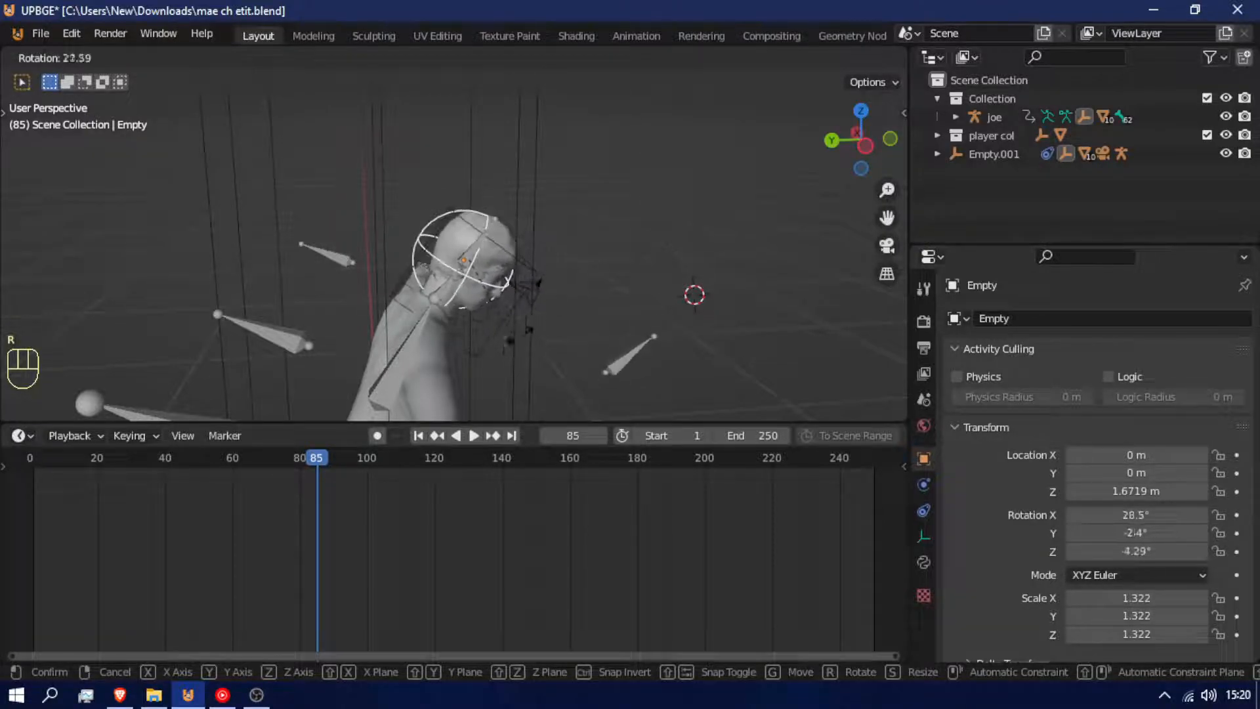
pyautogui.rightClick(538, 298)
pyautogui.press('r')
pyautogui.rightClick(541, 231)
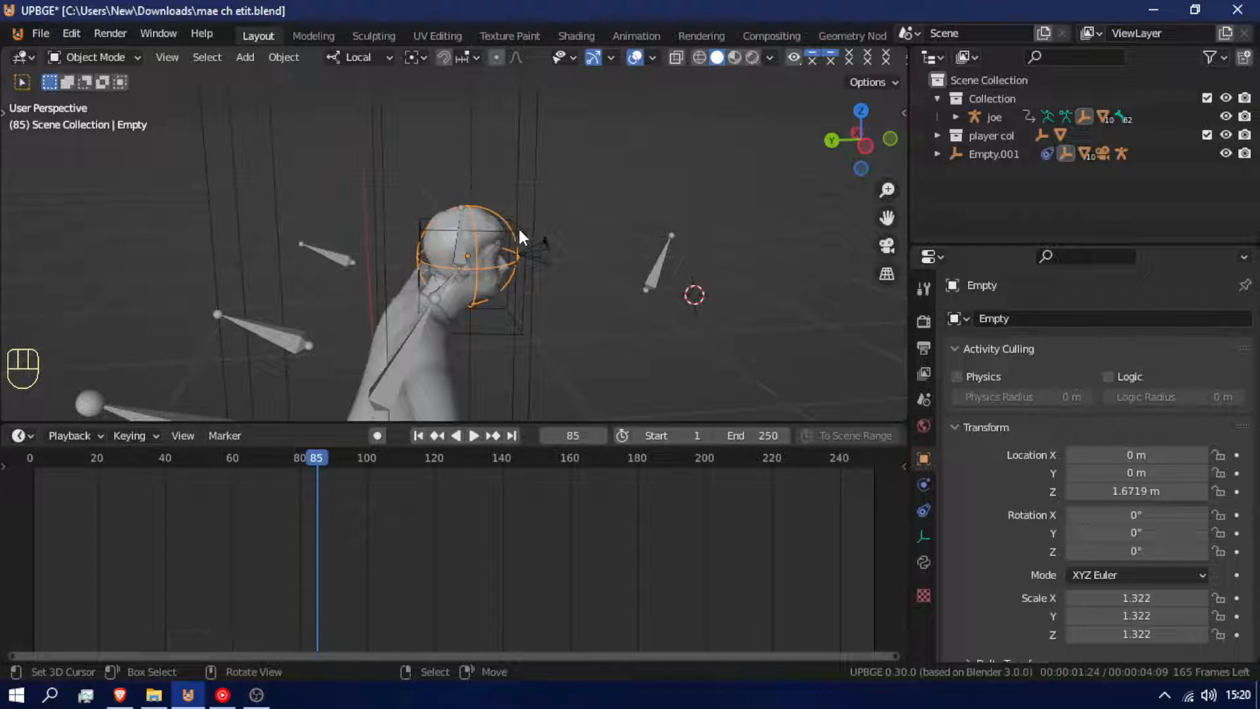
# Try rotating the Empty about its local Z axis and view the head from the front.
pyautogui.press('r')
pyautogui.press('z')
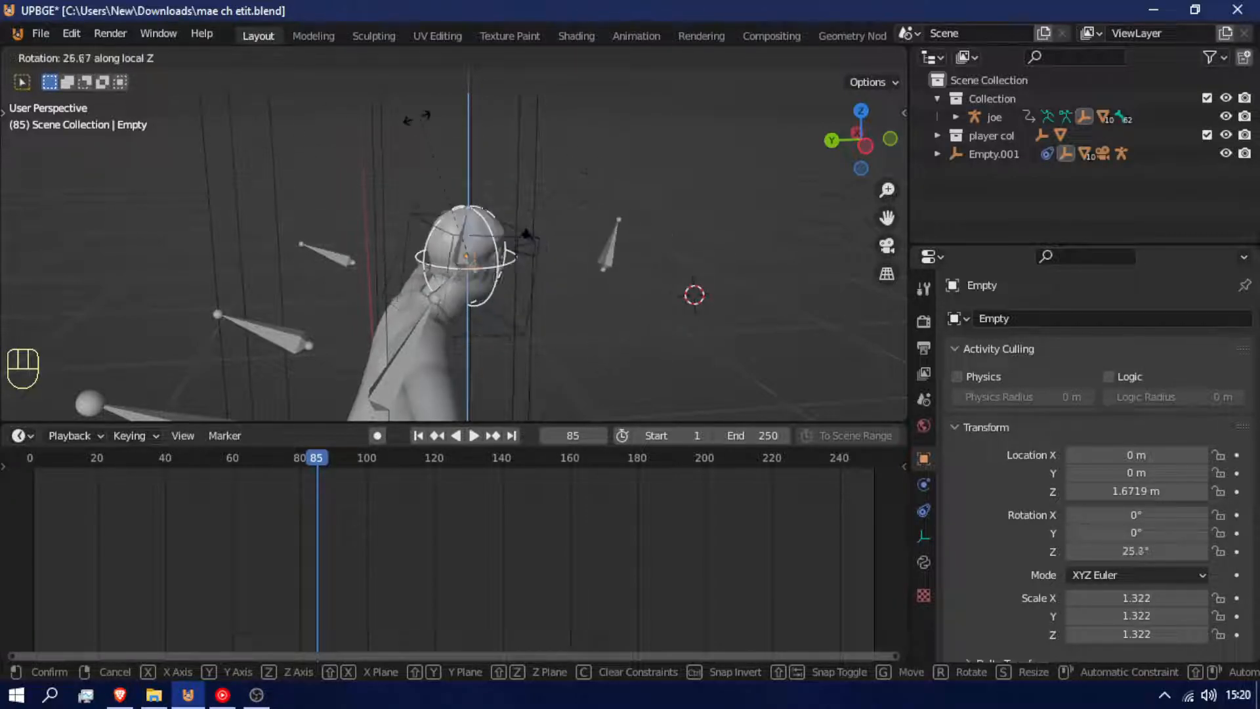
pyautogui.press('Escape')
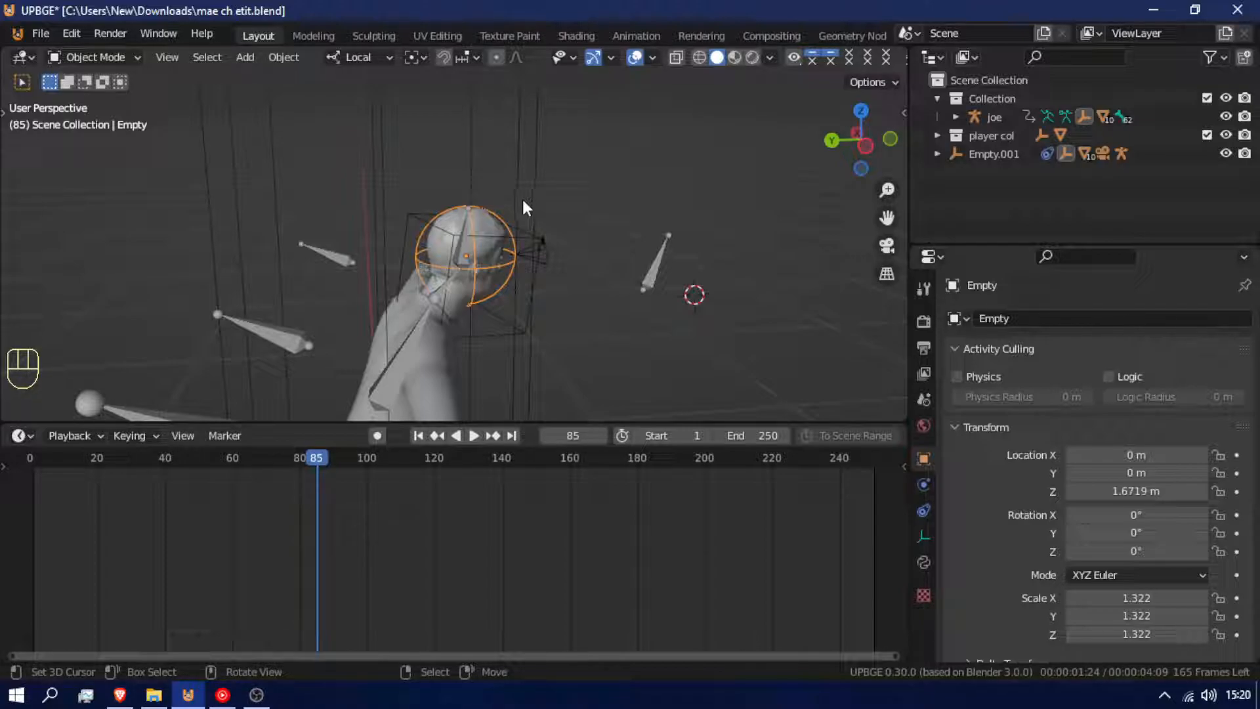
pyautogui.moveTo(537, 226); pyautogui.dragTo(282, 309, button='middle')
pyautogui.scroll(5, 530, 356)
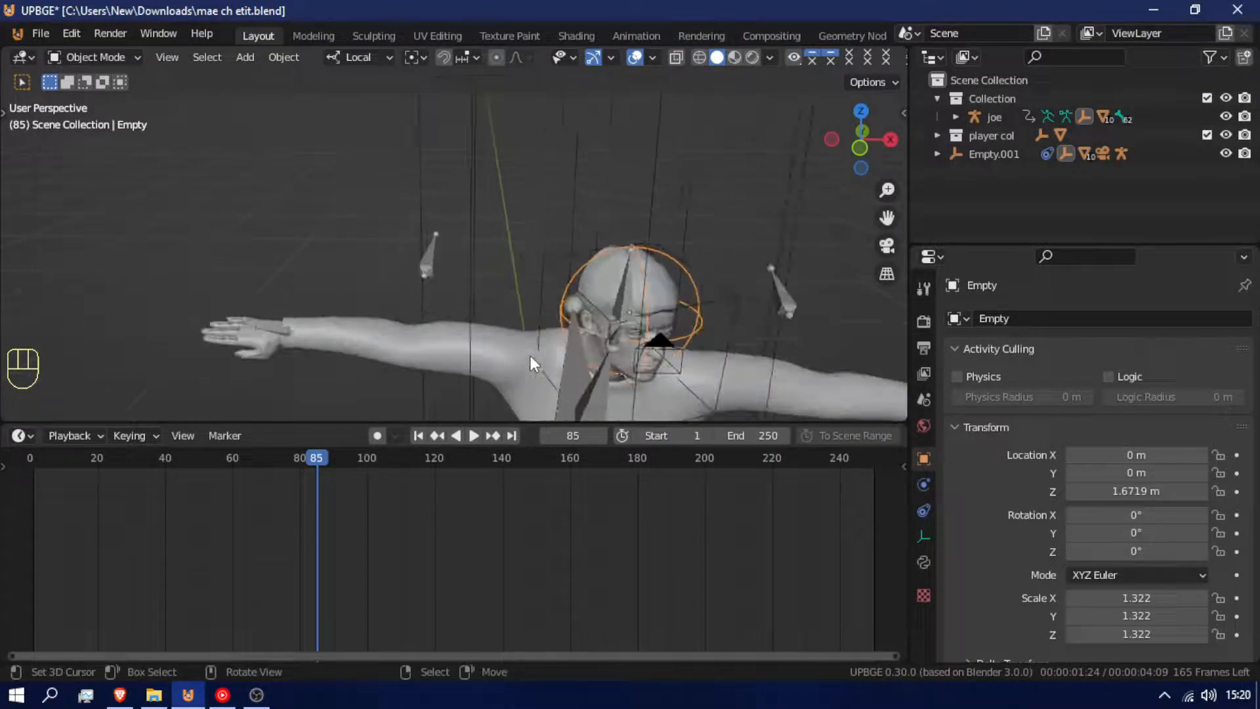
# Clear the Empty's rotation and view the kneeling joe from the side.
pyautogui.hotkey('alt', 'r')
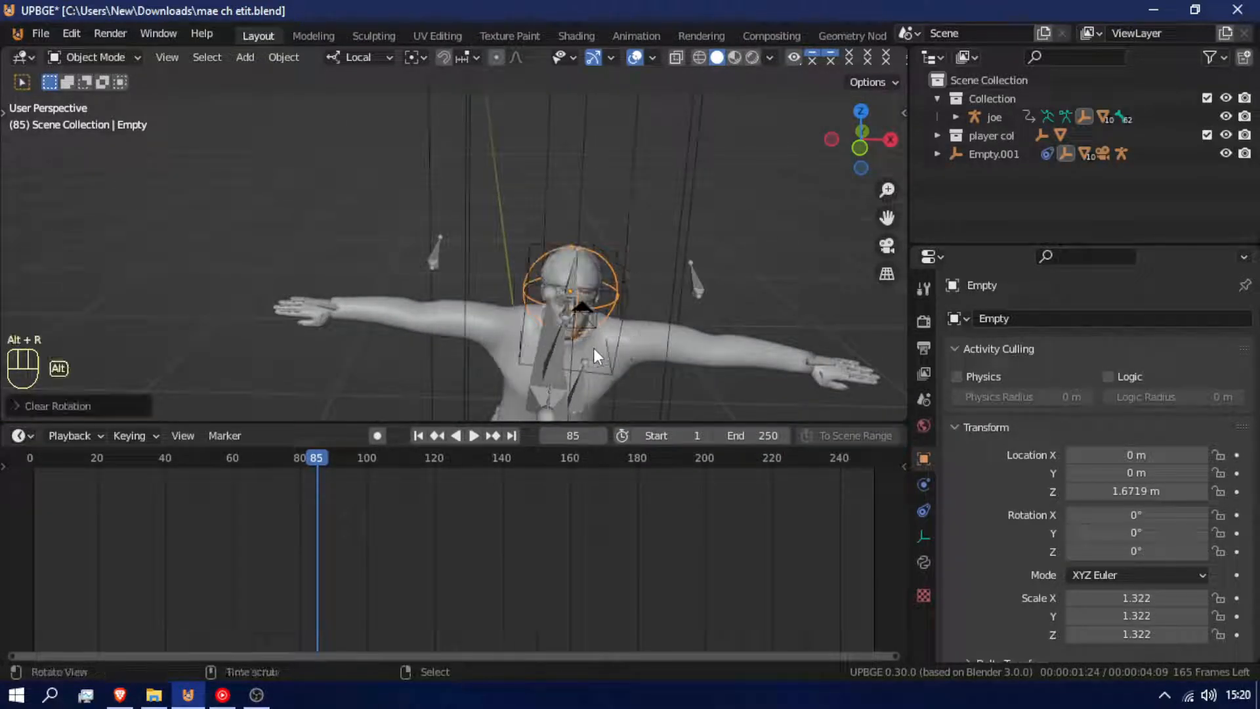
pyautogui.moveTo(605, 328); pyautogui.dragTo(542, 270, button='middle')
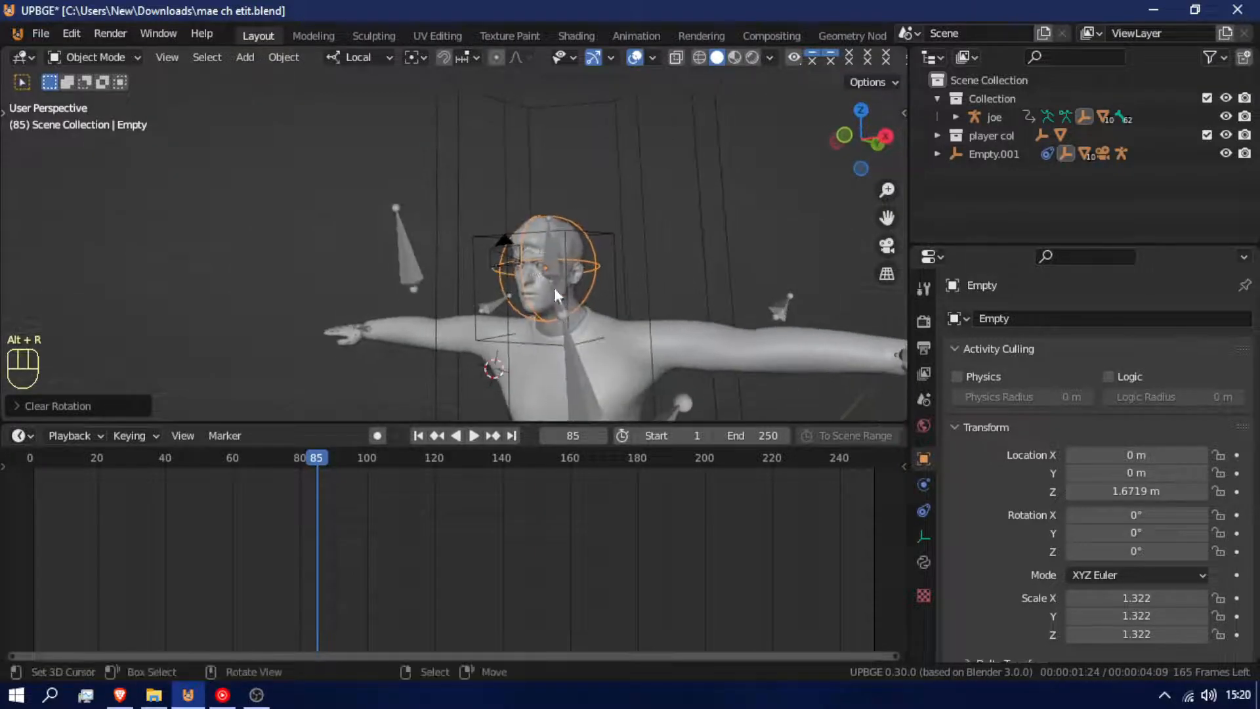
pyautogui.scroll(-5, 572, 321)
pyautogui.moveTo(573, 323); pyautogui.dragTo(448, 356, button='middle')
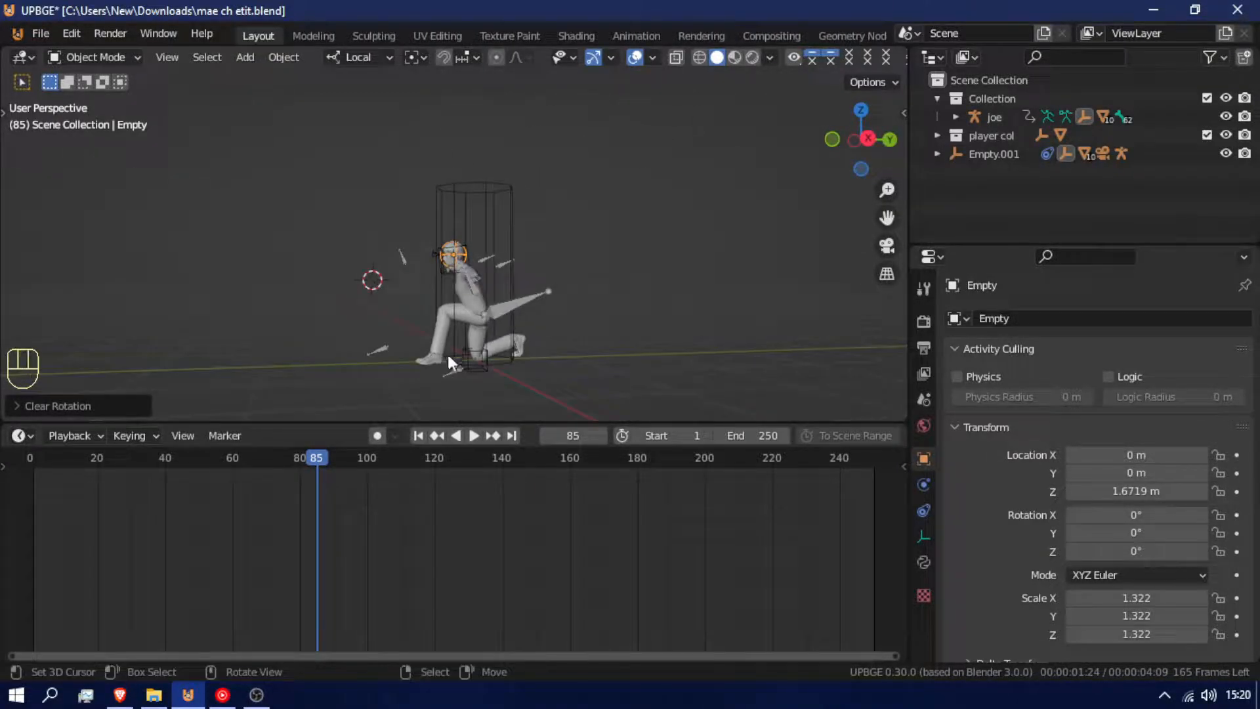
# Select the collision cylinder around joe at frame 1, make Scale the active keying set and insert a scale keyframe.
pyautogui.click(506, 186)
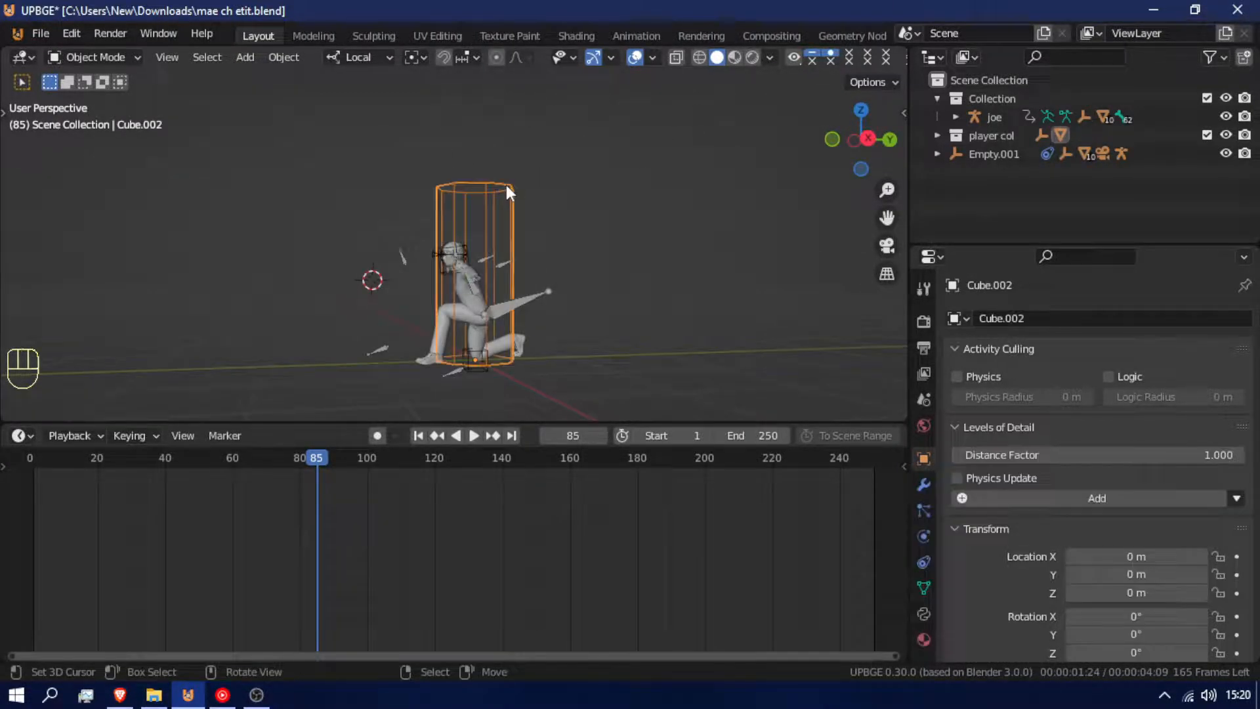
pyautogui.click(510, 302)
pyautogui.moveTo(315, 528); pyautogui.dragTo(32, 586)
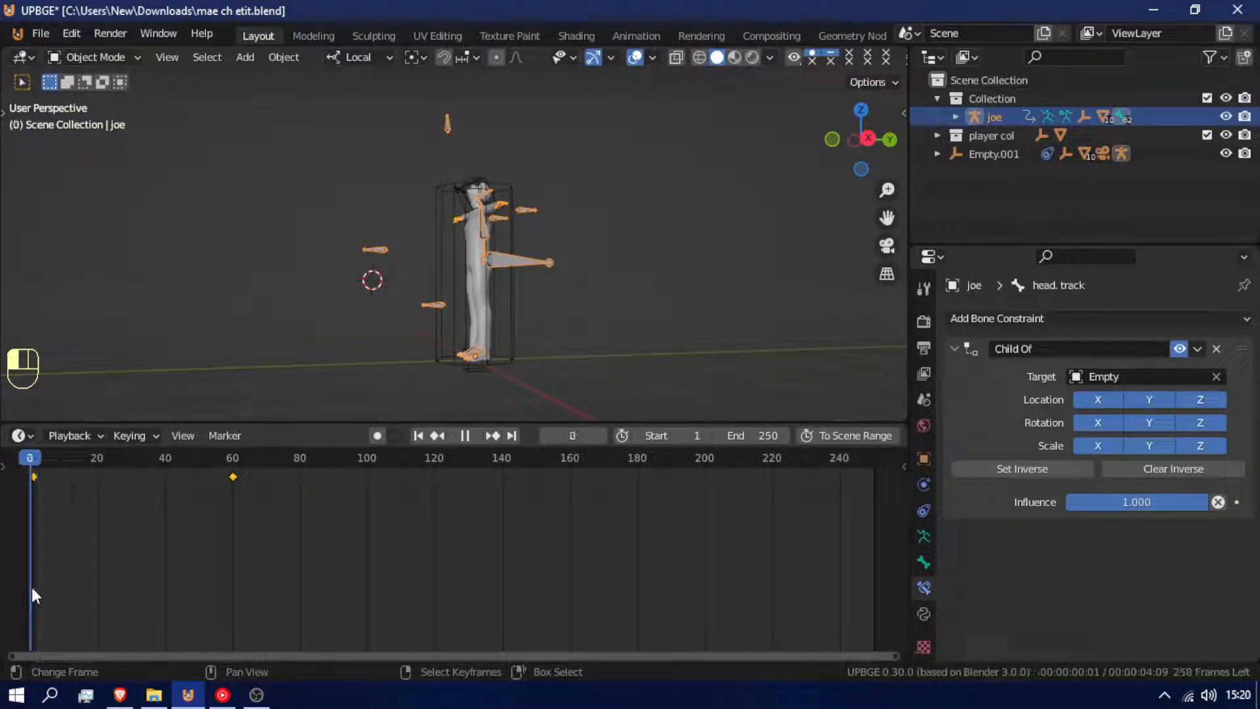
pyautogui.press('Up')
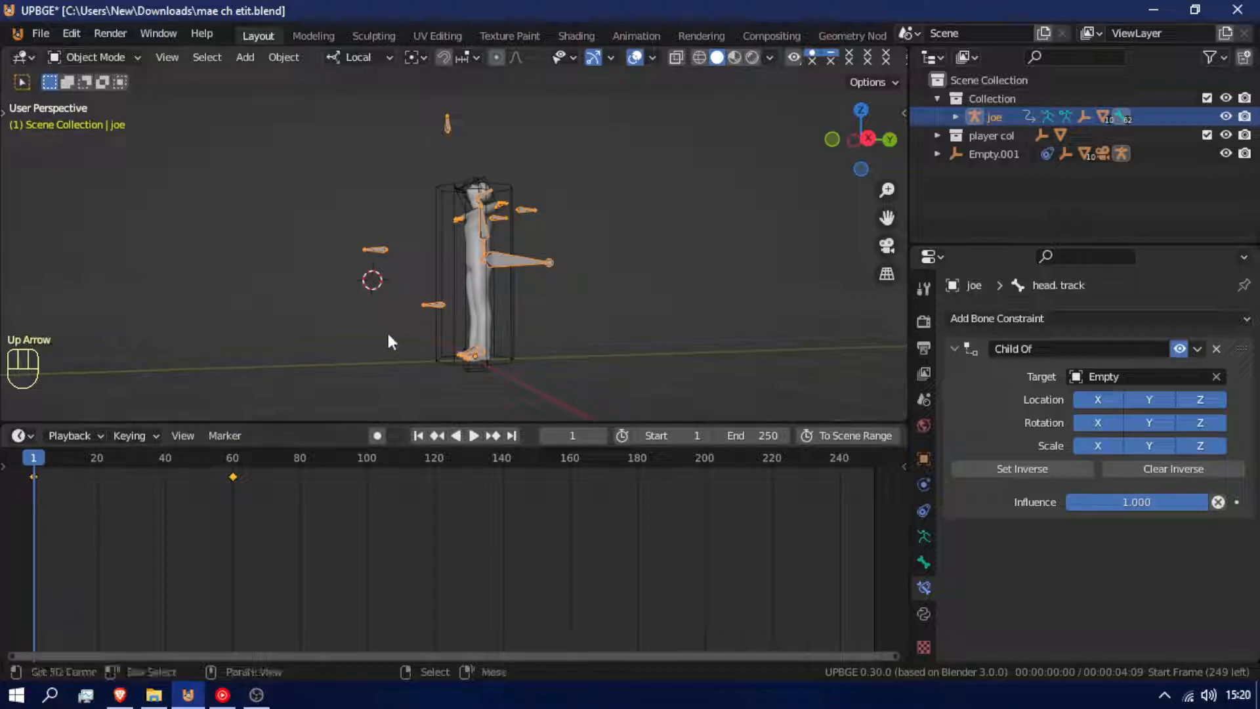
pyautogui.click(439, 349)
pyautogui.click(64, 439)
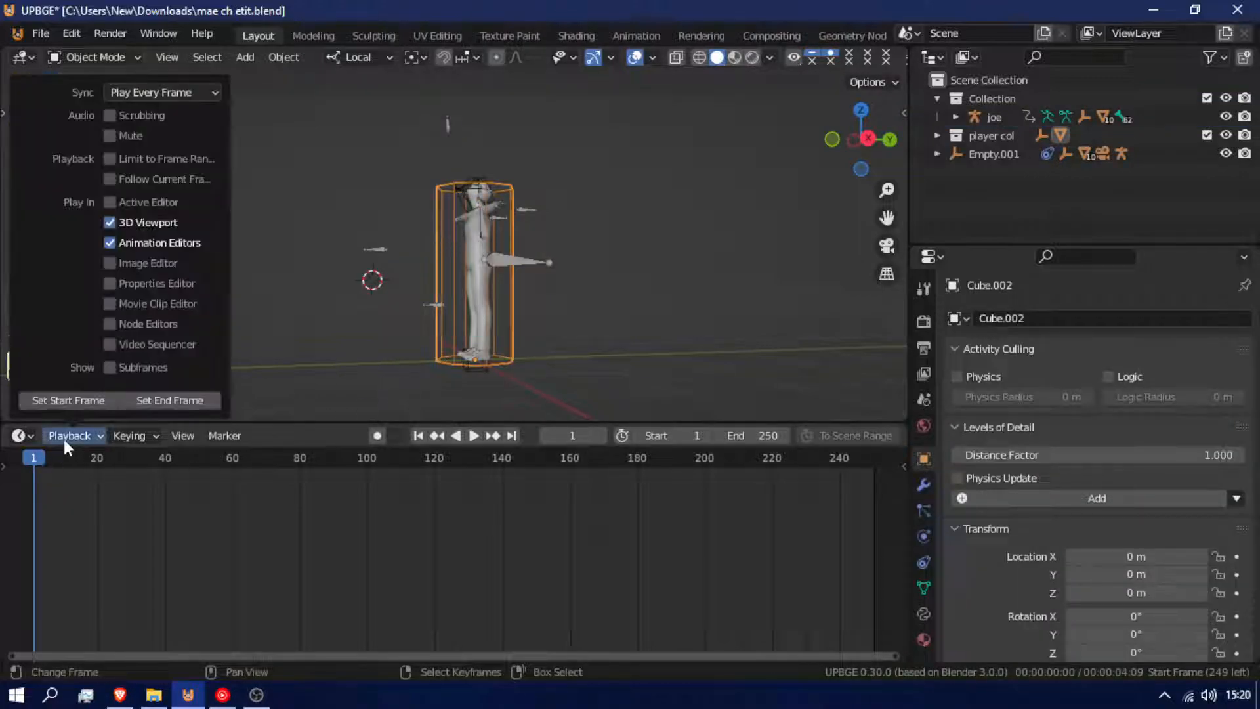
pyautogui.moveTo(136, 438)
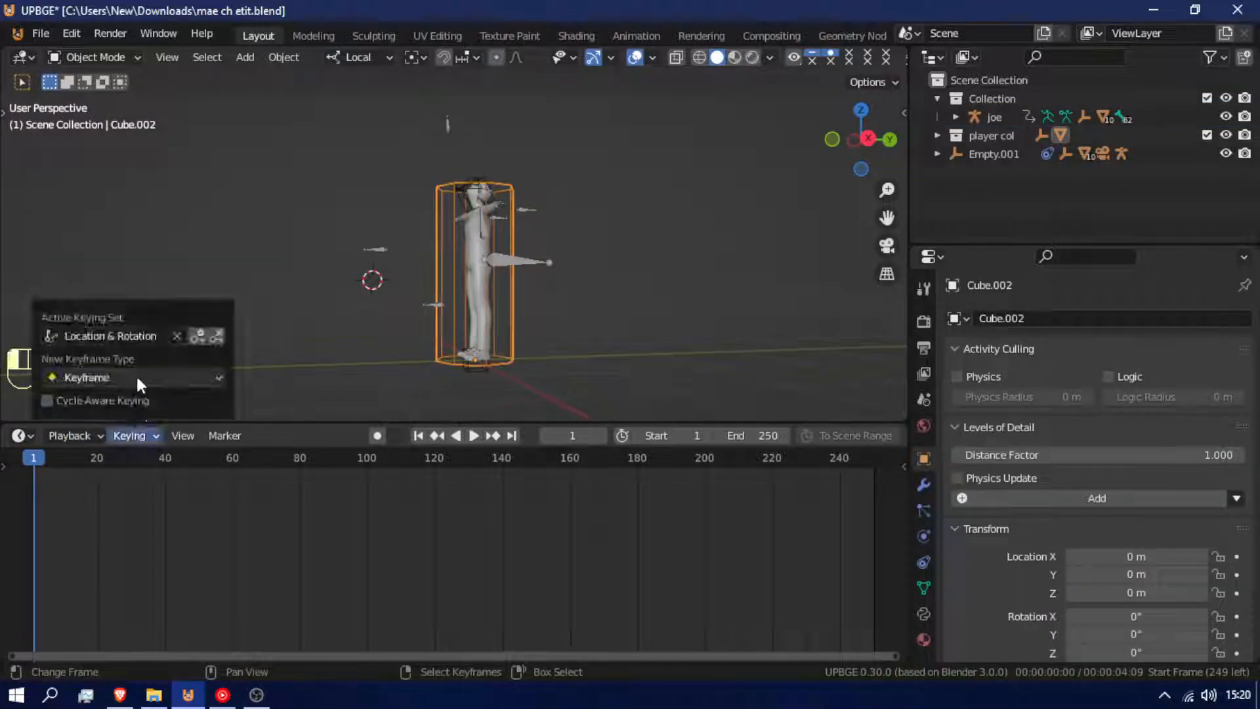
pyautogui.click(135, 336)
pyautogui.click(166, 419)
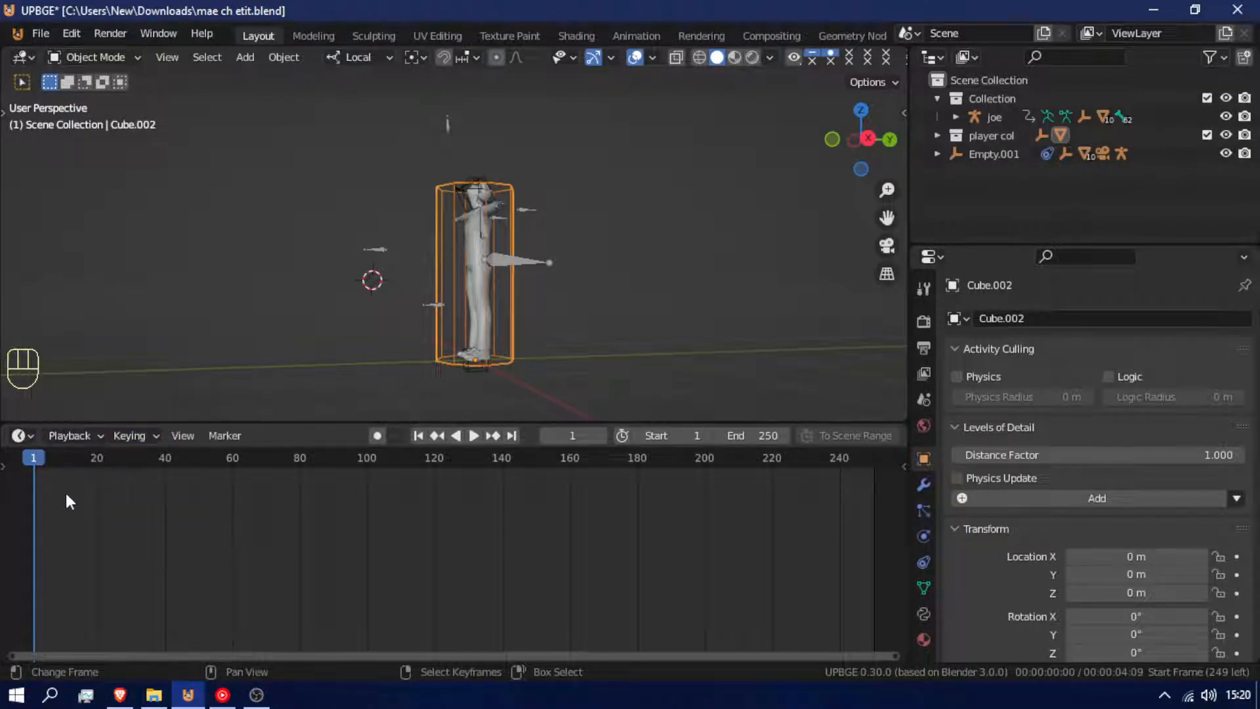
pyautogui.press('i')
# At frame 60, scale the cylinder down along Z to joe's kneeling height, insert a scale keyframe and scrub back to frame 0.
pyautogui.moveTo(84, 603); pyautogui.dragTo(234, 607)
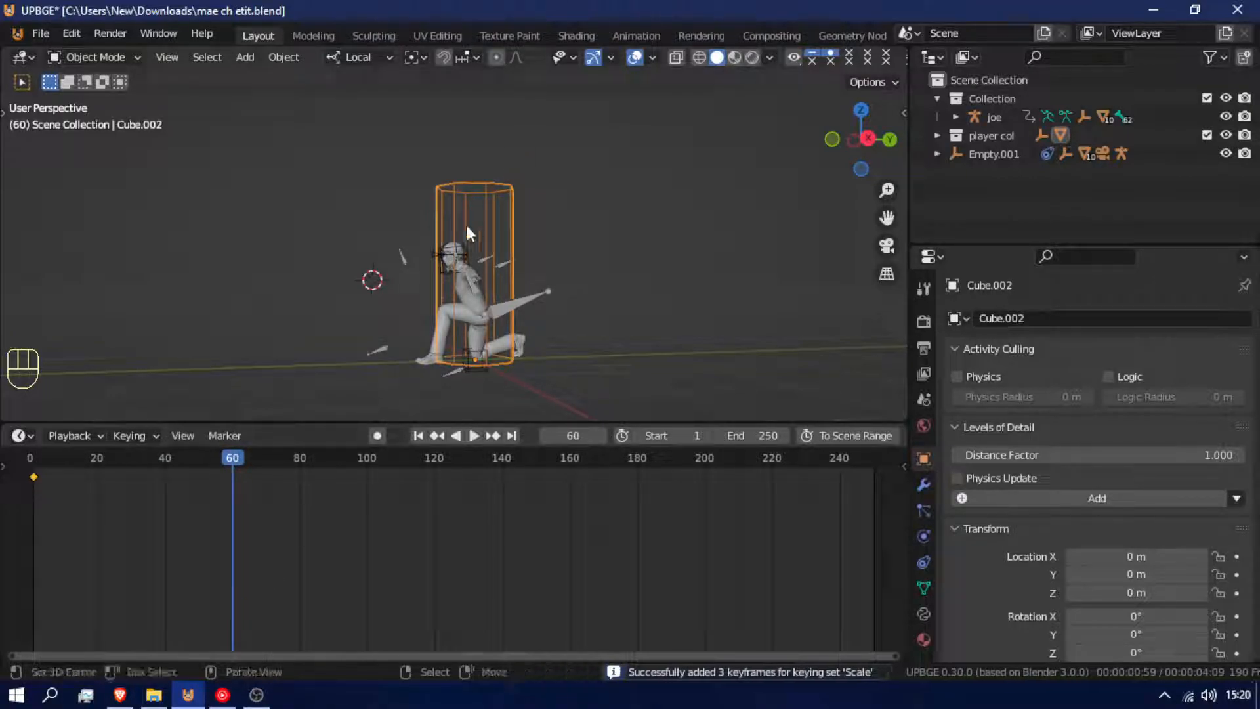
pyautogui.press('s')
pyautogui.press('z')
pyautogui.click(474, 279)
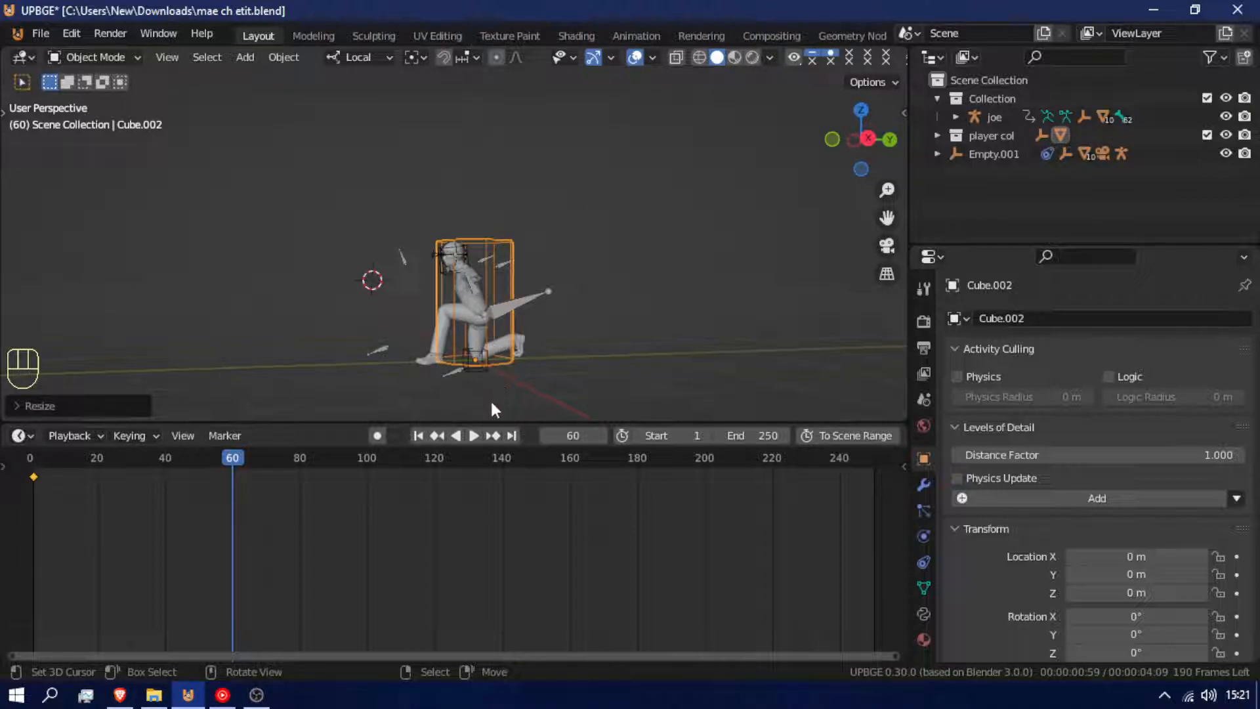
pyautogui.press('i')
pyautogui.moveTo(236, 553); pyautogui.dragTo(30, 550)
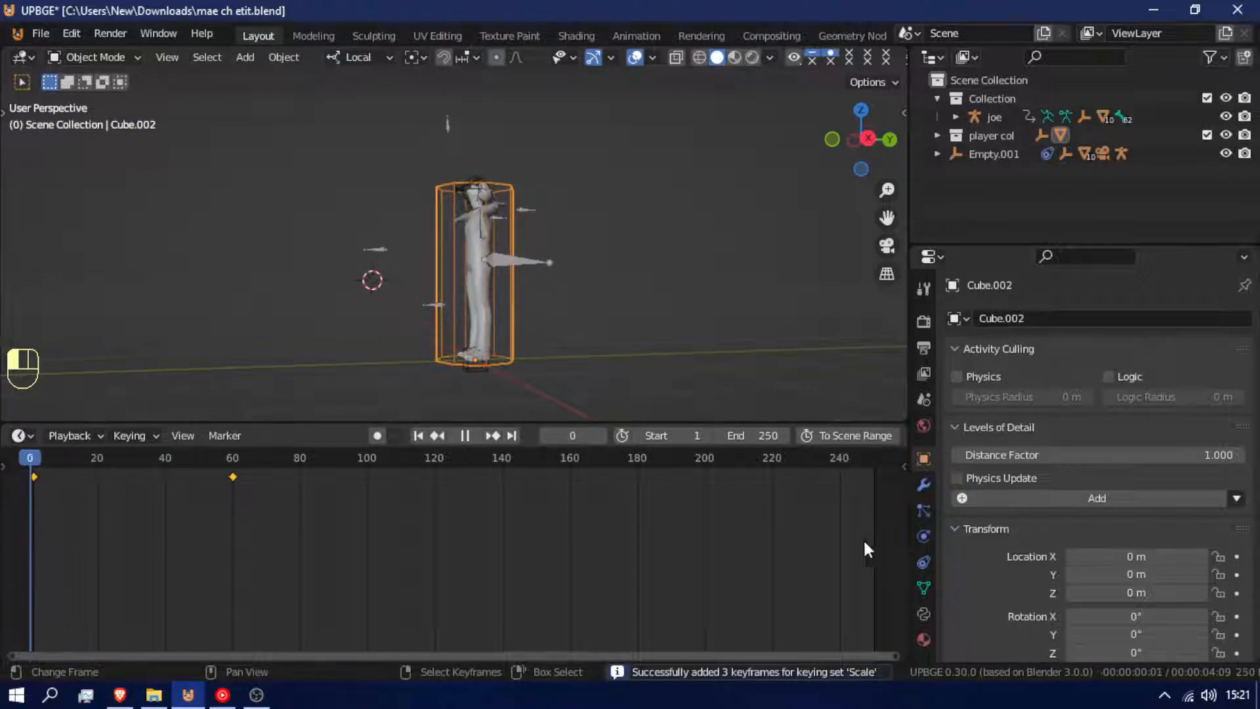
# Select joe and set the inverse of head.track's Child Of constraint at frame 0 and again at frame 60, clearing it in between.
pyautogui.click(448, 122)
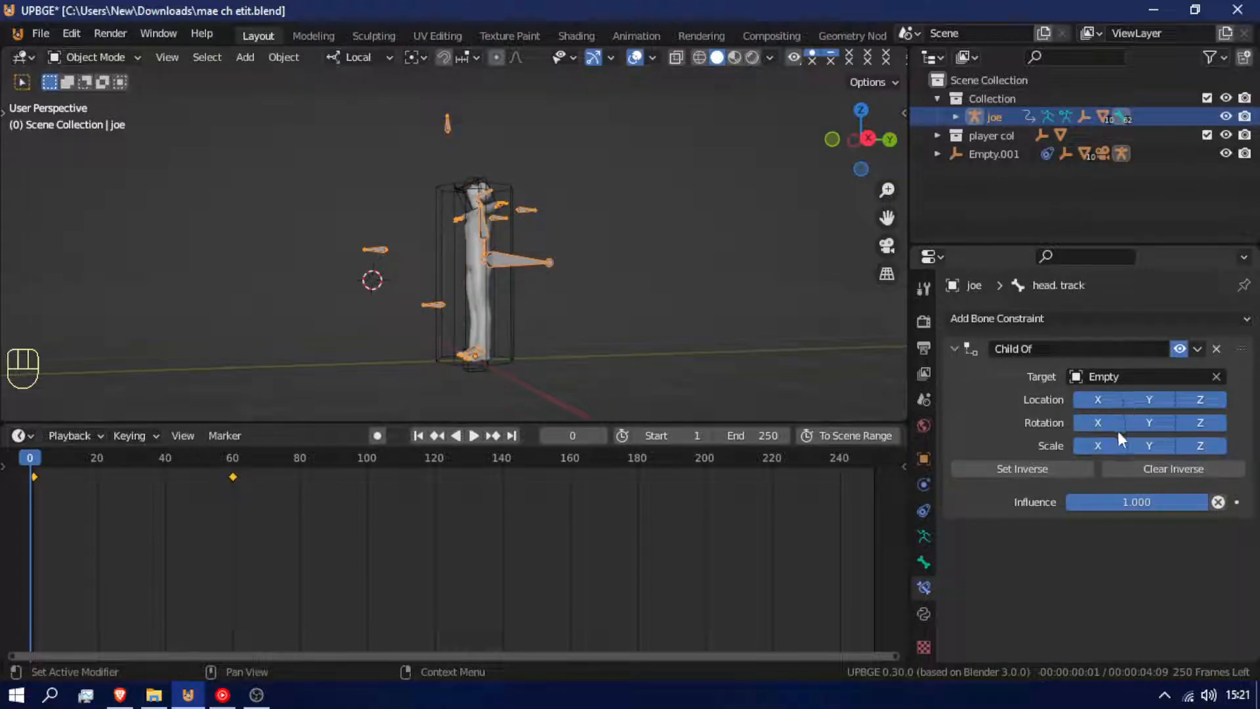
pyautogui.click(1038, 468)
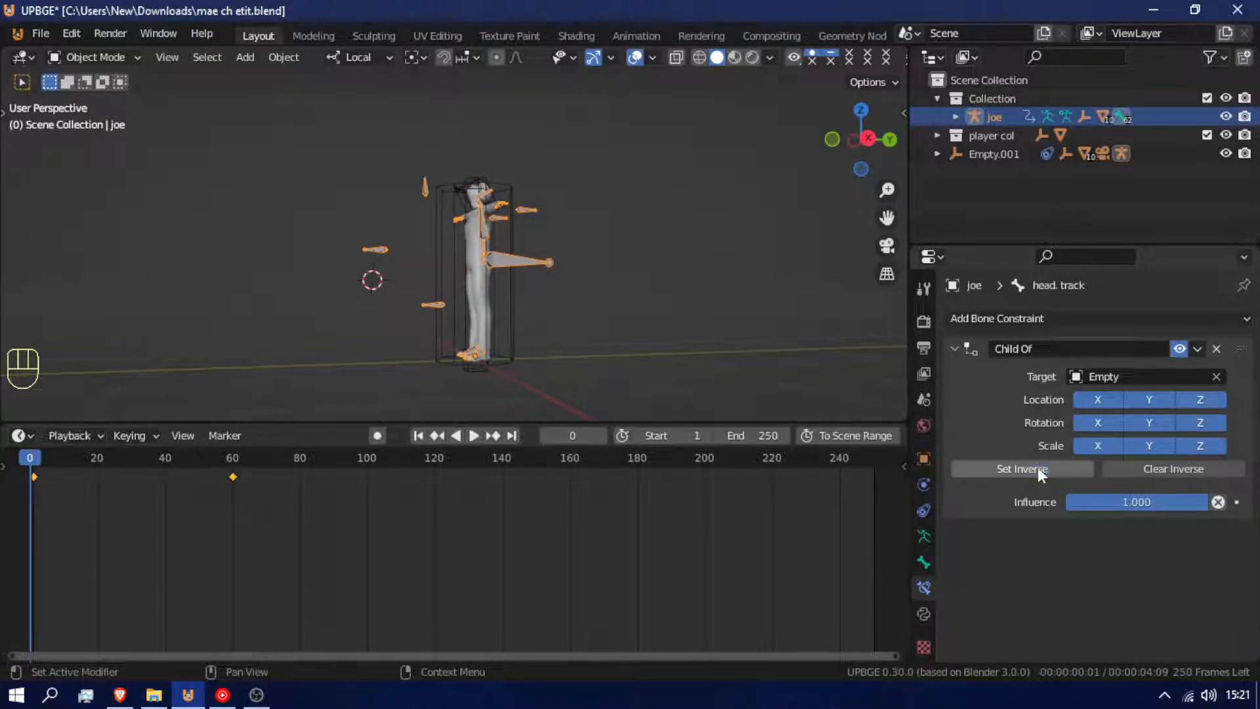
pyautogui.moveTo(218, 555); pyautogui.dragTo(232, 621)
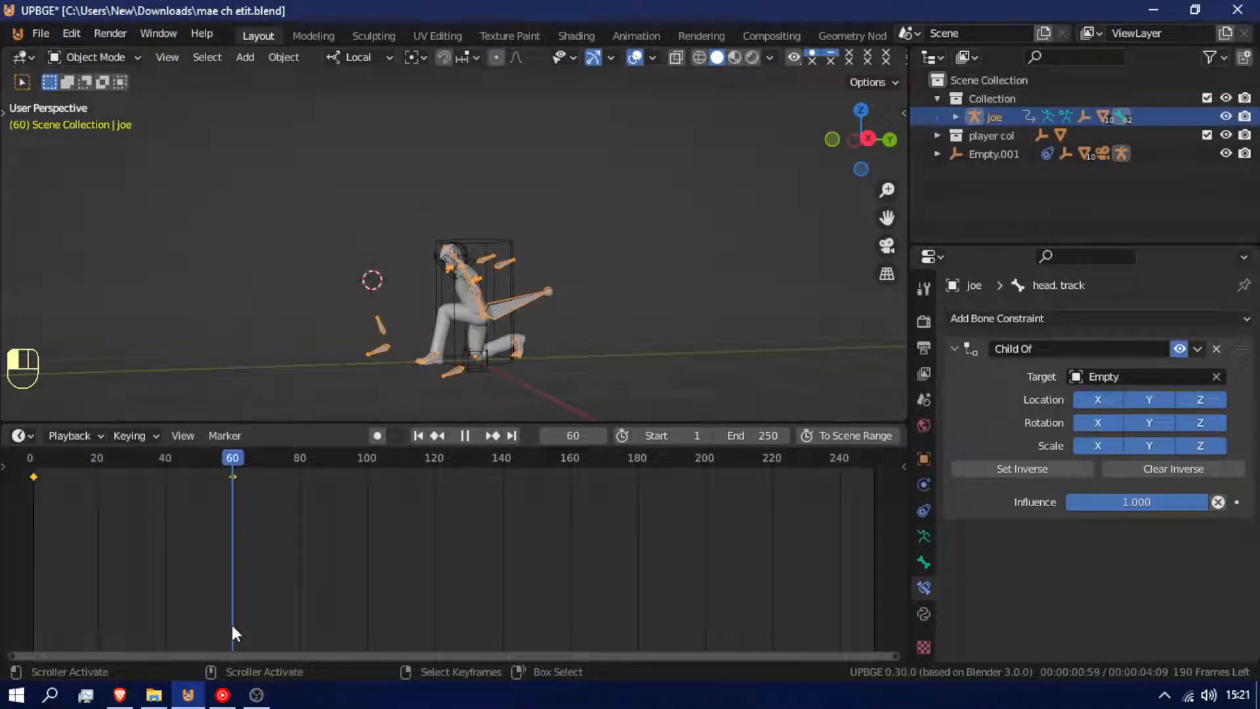
pyautogui.click(1025, 467)
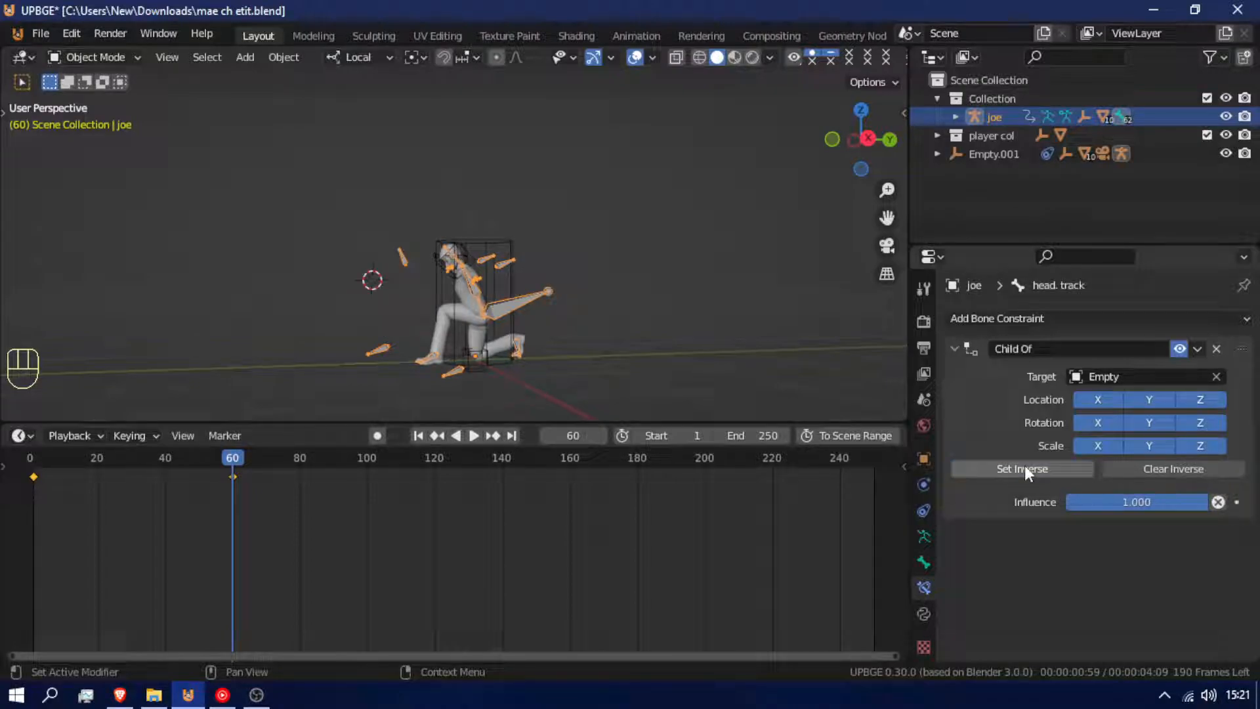
pyautogui.click(1204, 468)
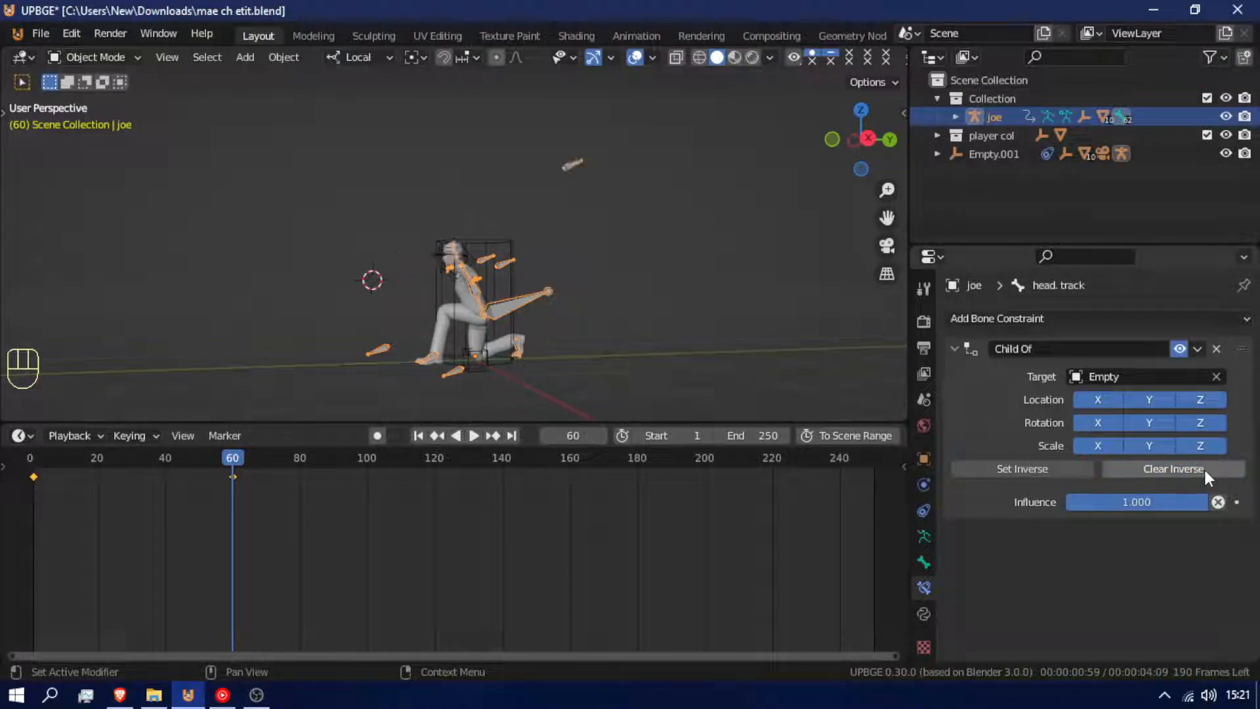
pyautogui.click(1021, 467)
pyautogui.click(1025, 469)
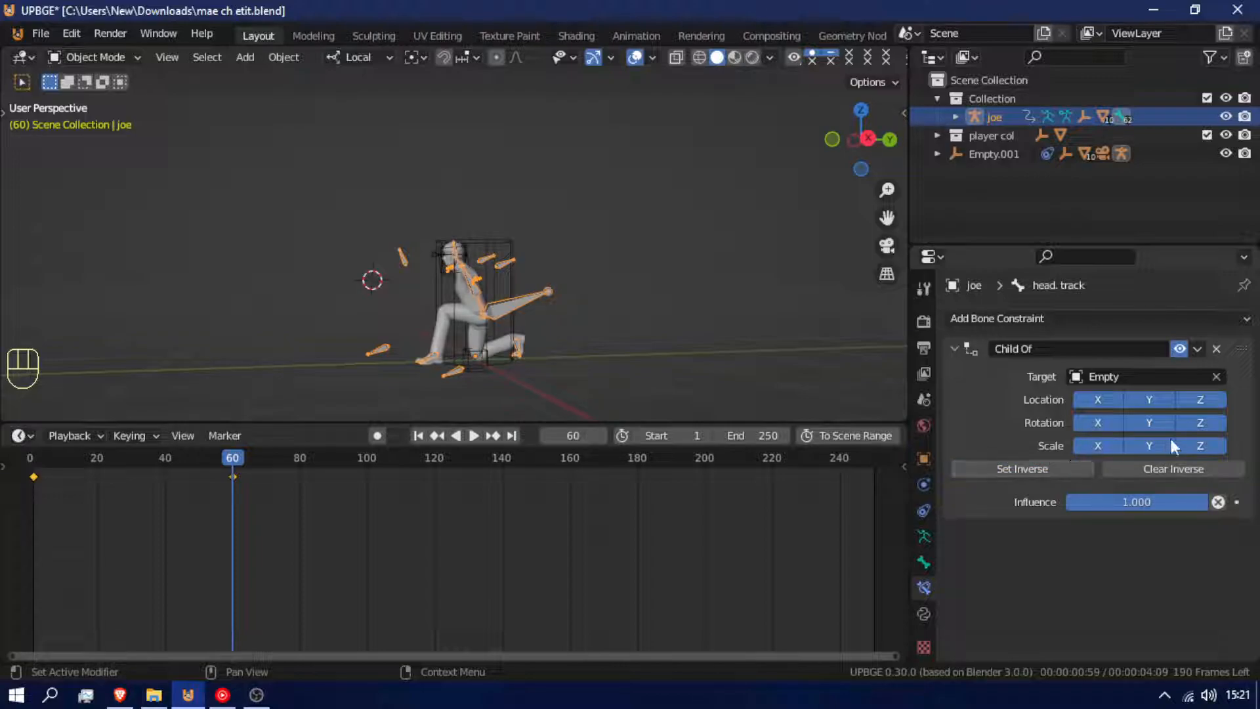
# Disable Scale X, Y and Z in the Child Of constraint and try switching its Location axes off and back on.
pyautogui.moveTo(1091, 443); pyautogui.dragTo(1205, 444)
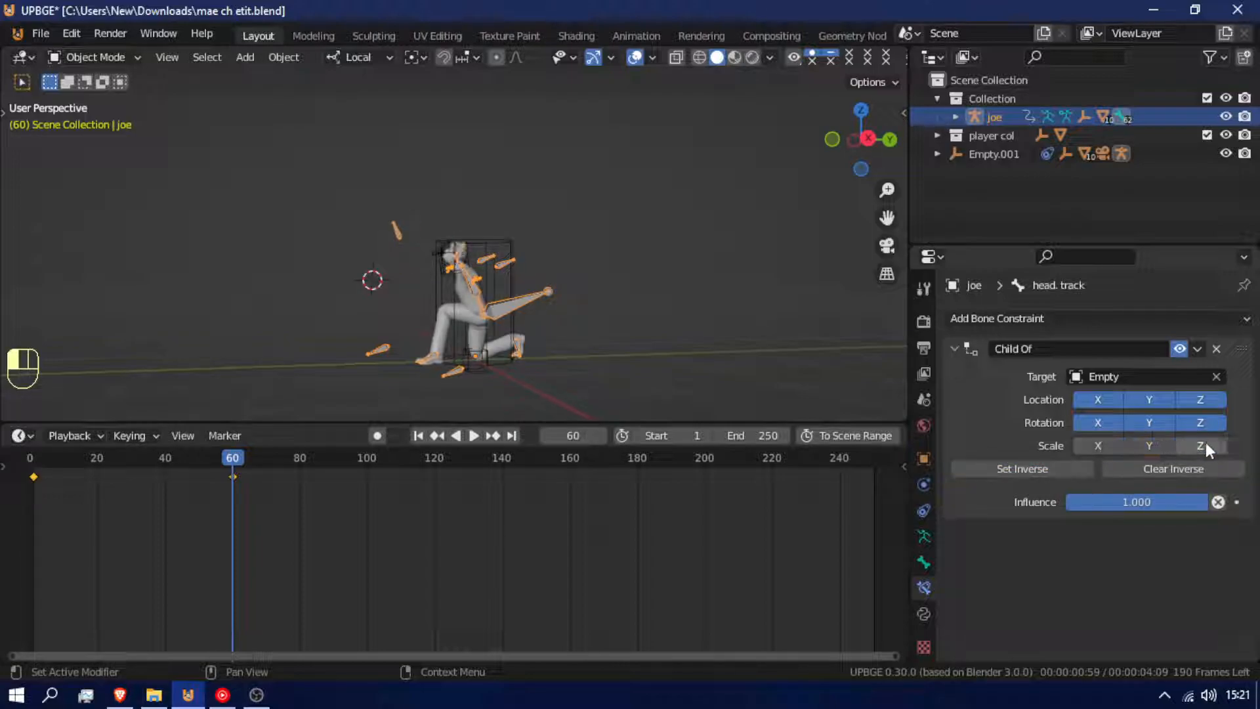
pyautogui.moveTo(1094, 401); pyautogui.dragTo(1211, 400)
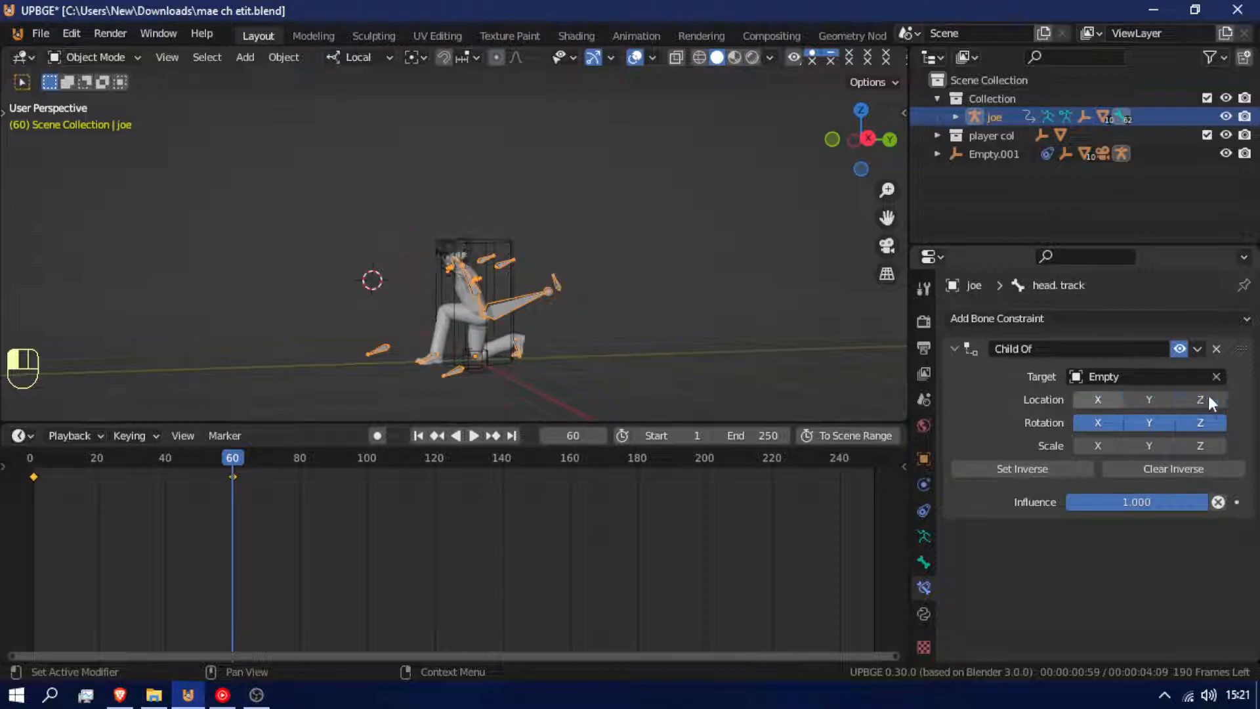
pyautogui.moveTo(1099, 399); pyautogui.dragTo(1204, 395)
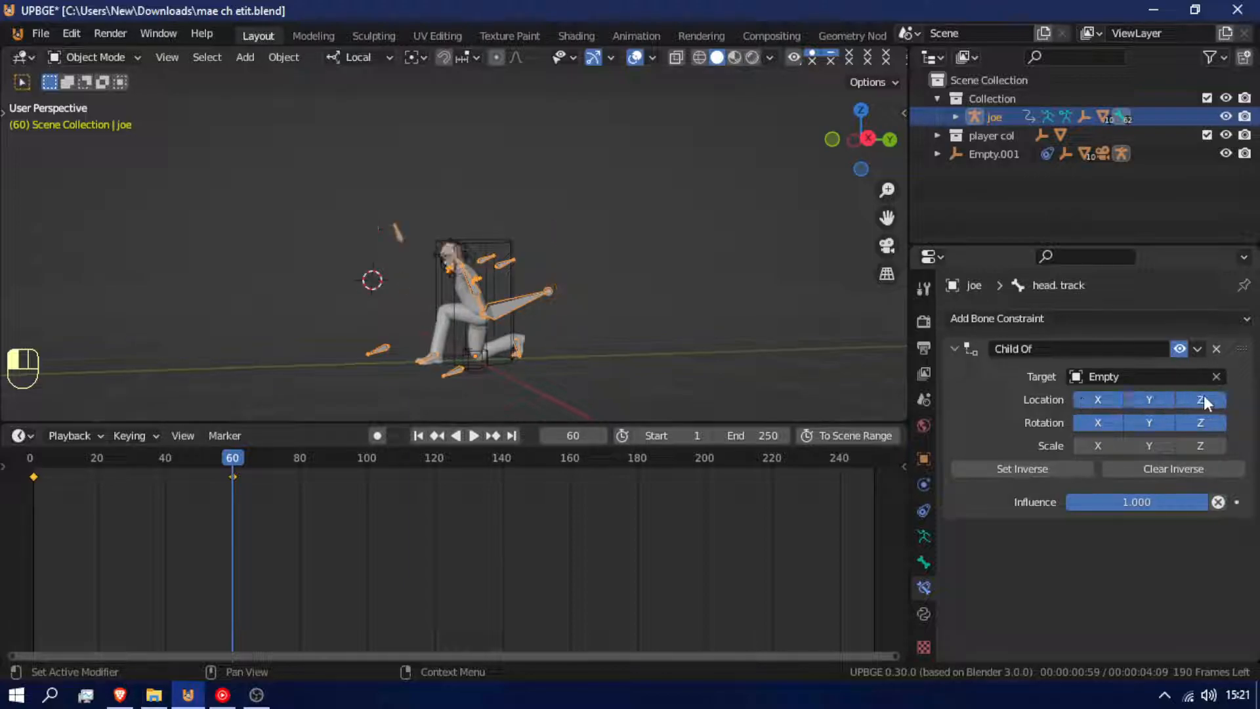
# Try the Child Of constraint with its Rotation axes disabled and the inverse set again, and re-enable Rotation X, Y and Z.
pyautogui.moveTo(1092, 420); pyautogui.dragTo(1196, 423)
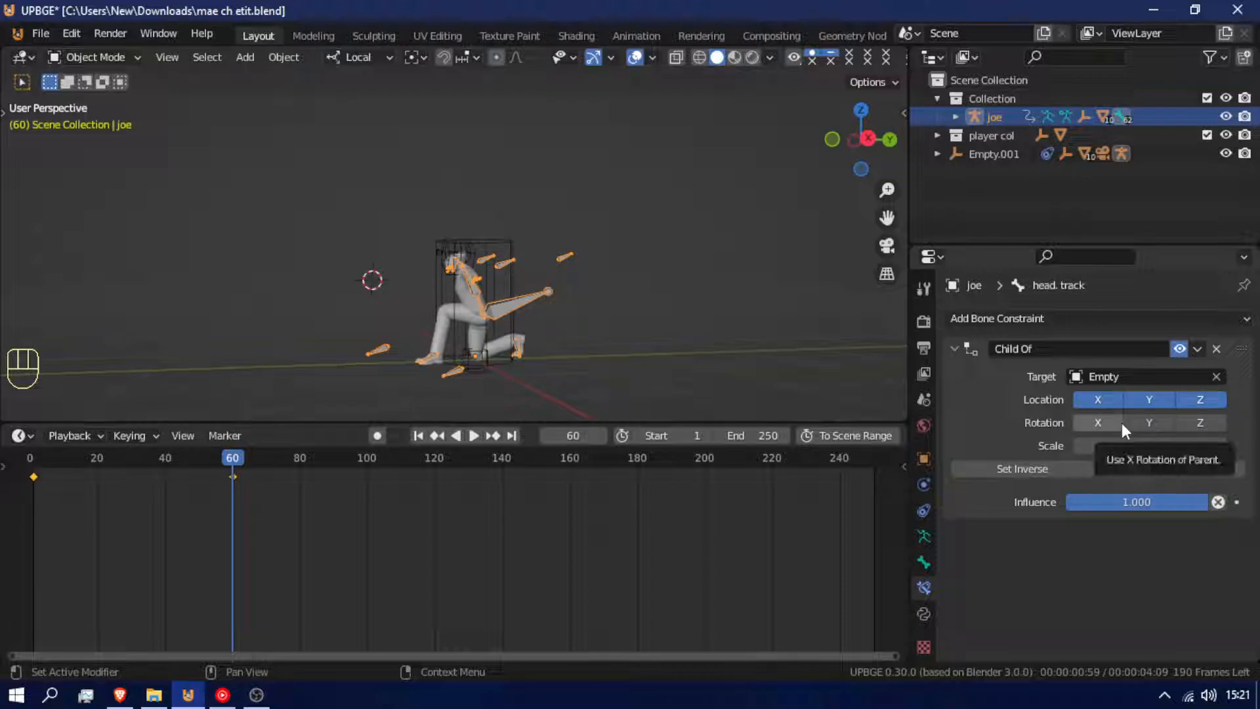
pyautogui.click(1036, 470)
pyautogui.scroll(5, 576, 263)
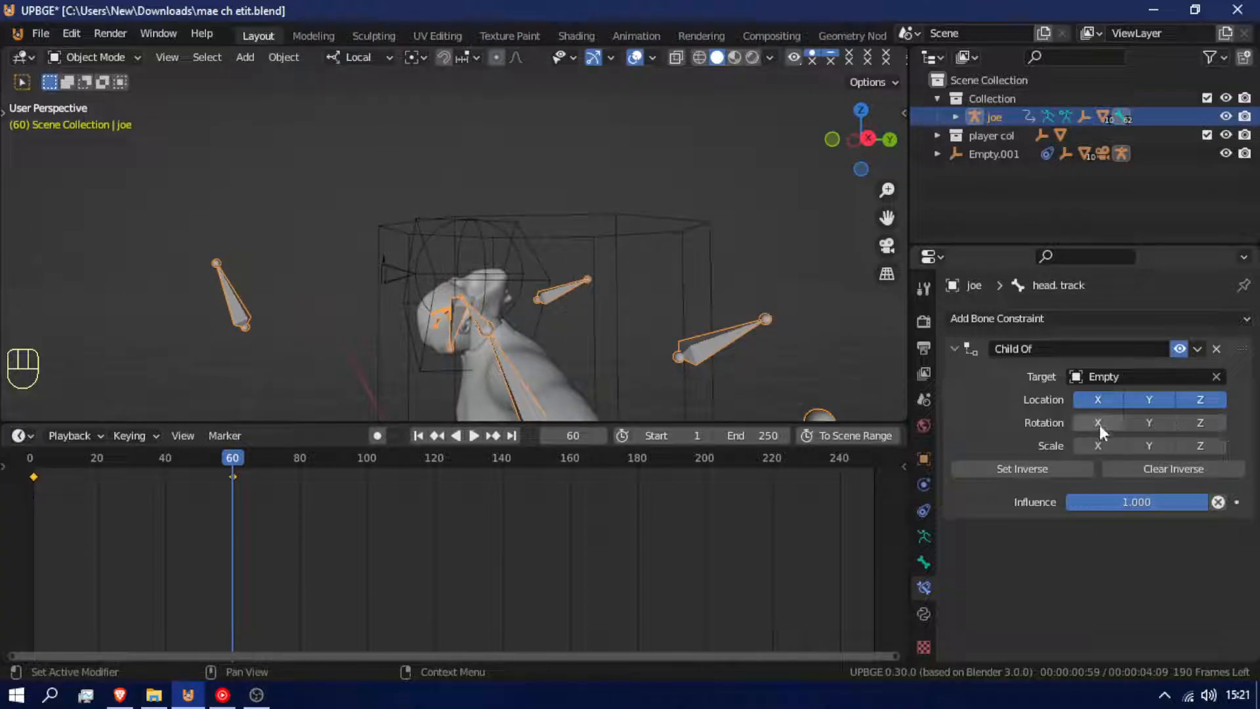
pyautogui.moveTo(1100, 424); pyautogui.dragTo(1155, 423)
pyautogui.click(1200, 422)
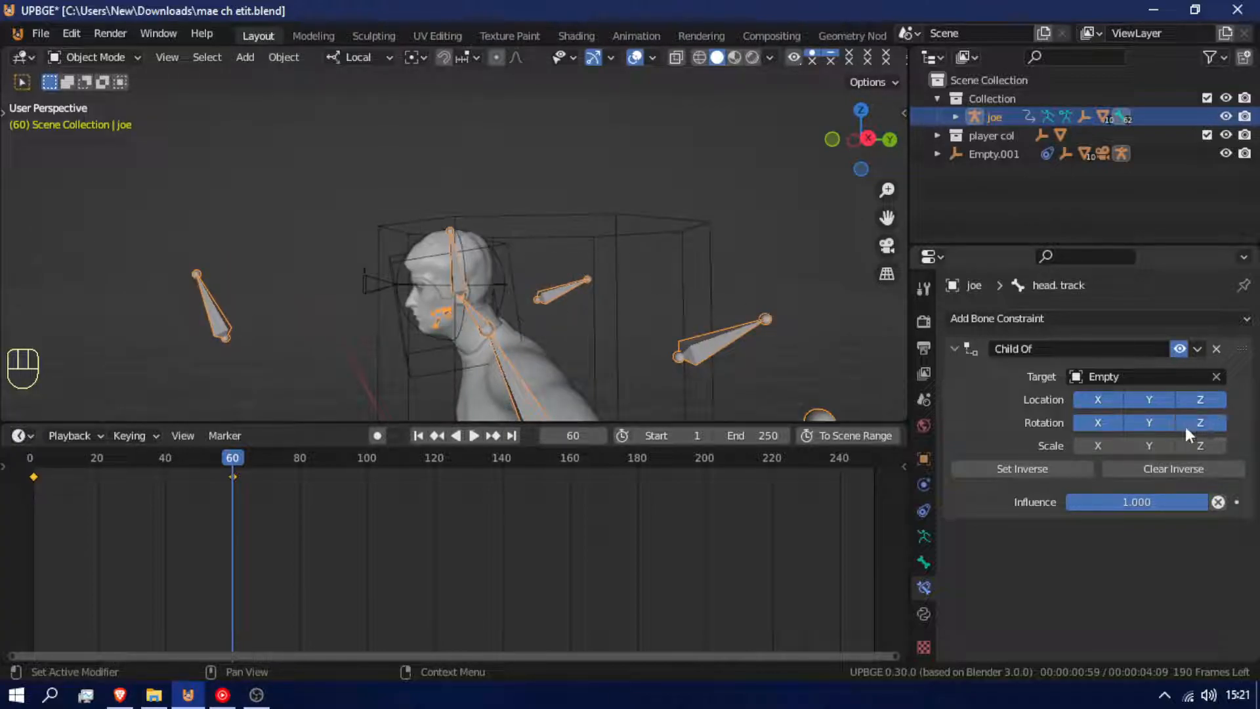
pyautogui.scroll(-5, 557, 294)
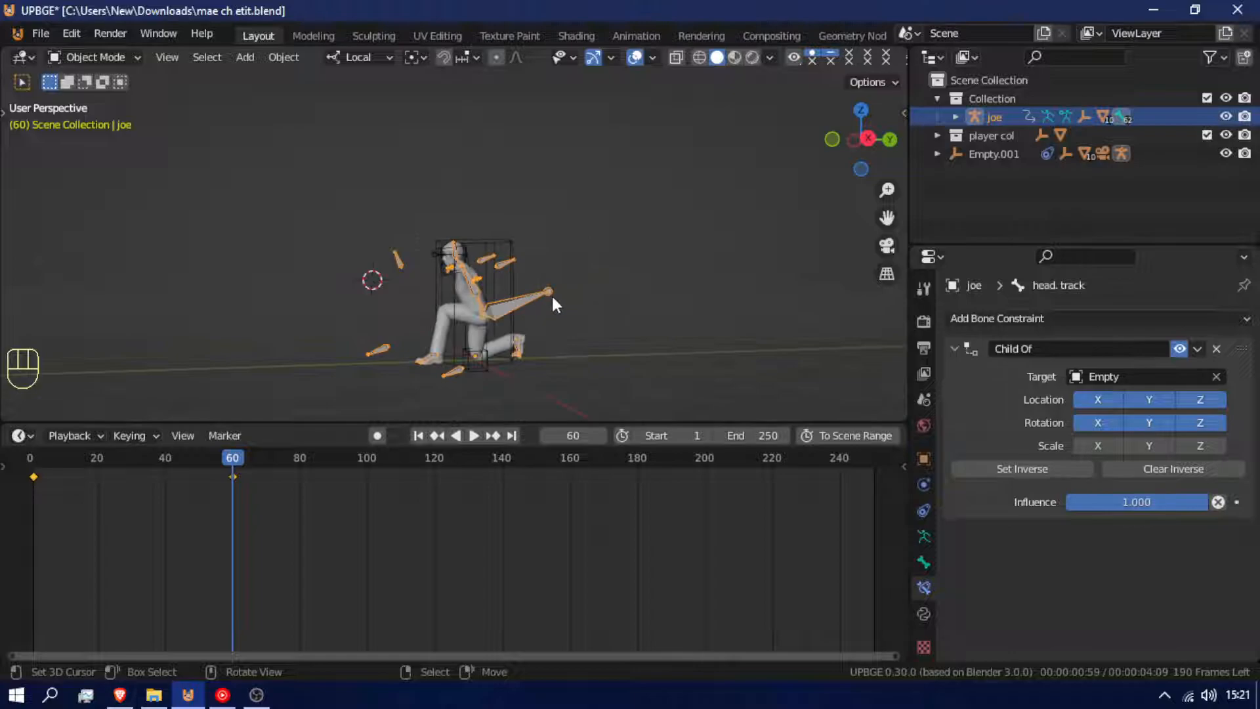
# Go back to frame 0, put joe in Pose Mode and try moving the head.track bone freely.
pyautogui.hotkey('shift', 'Left')
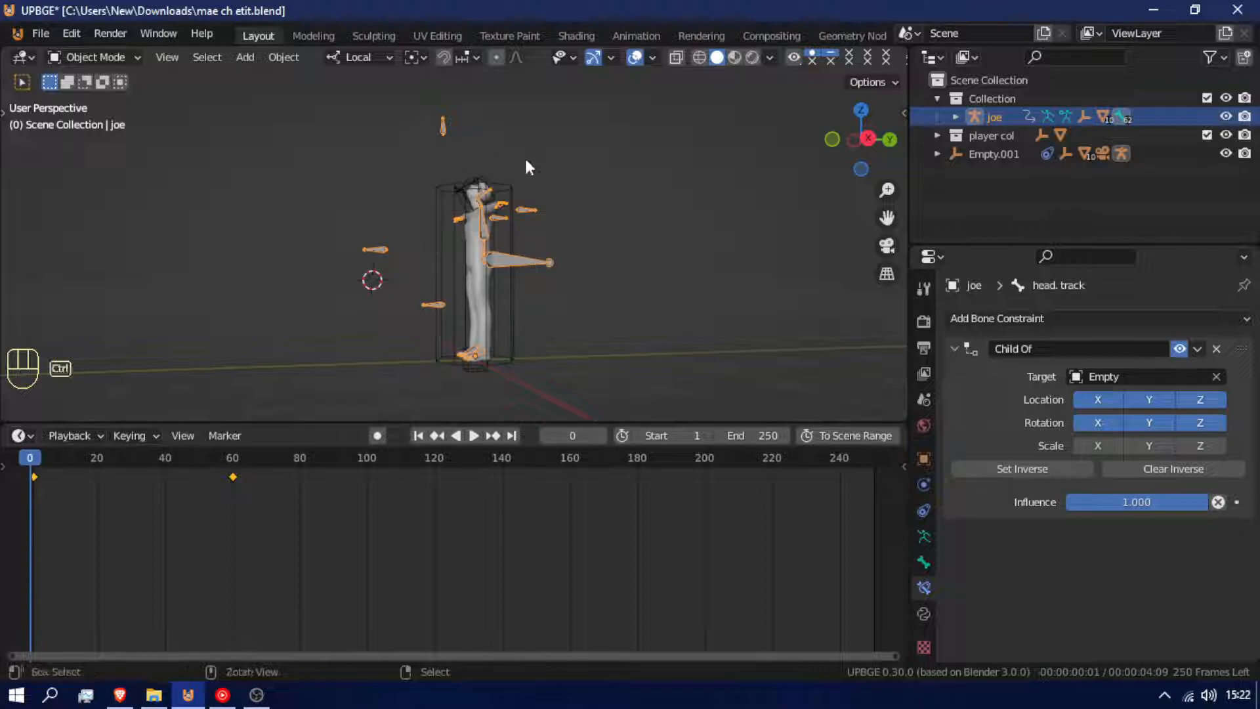
pyautogui.hotkey('ctrl', 'Tab')
pyautogui.press('g')
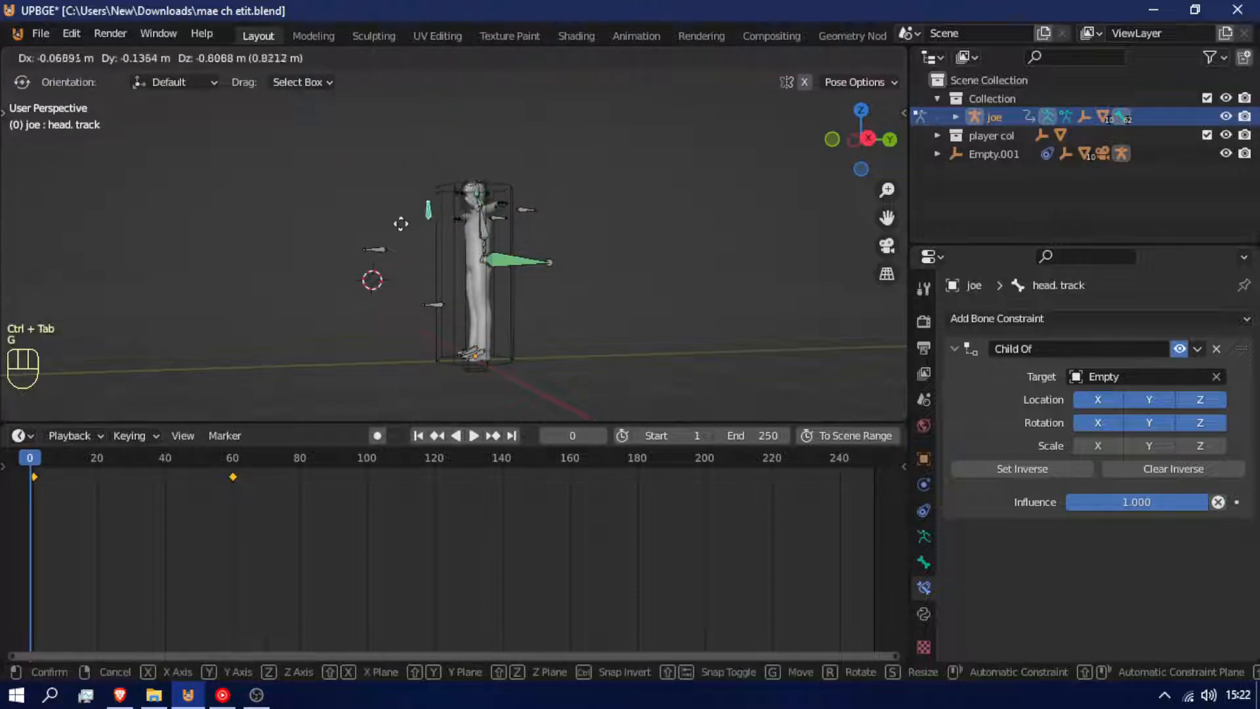
pyautogui.rightClick(418, 150)
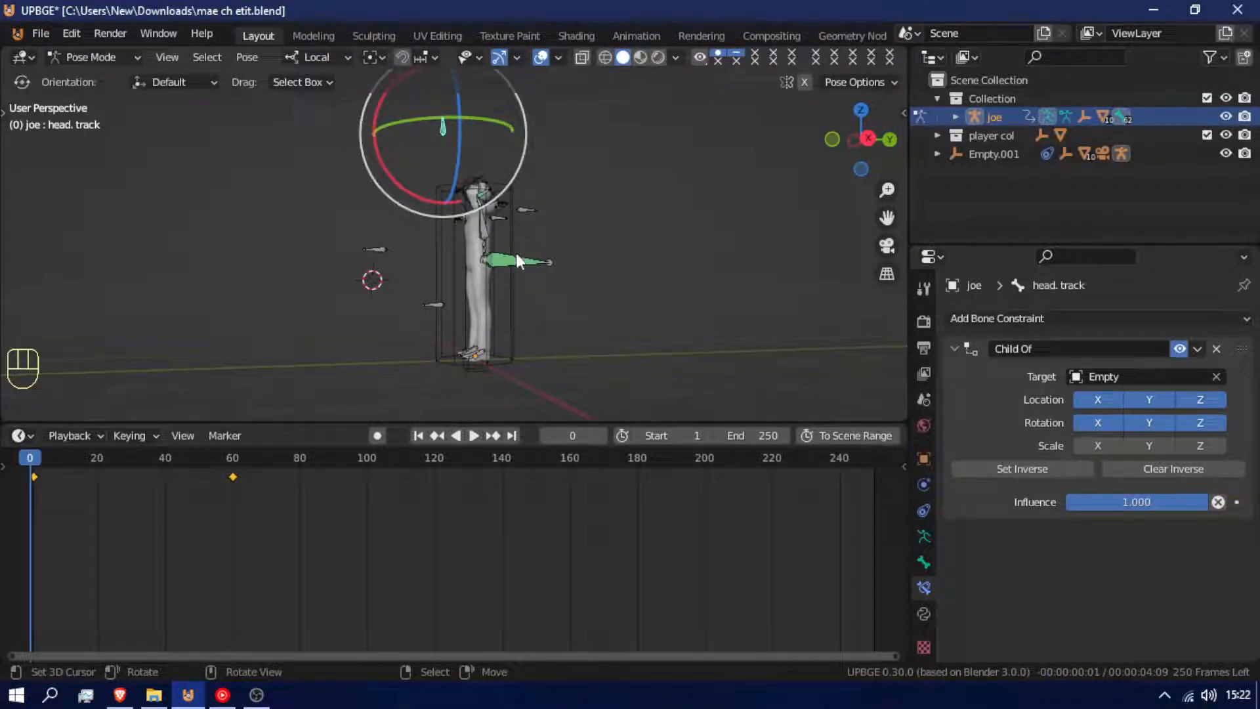
# In Edit Mode, try connecting the head.track bone to the hip bone, undo that and clear head.track's parent instead.
pyautogui.scroll(3, 508, 256)
pyautogui.scroll(-2, 502, 258)
pyautogui.keyDown('shift'); pyautogui.moveTo(502, 259); pyautogui.dragTo(517, 364, button='middle'); pyautogui.keyUp('shift')
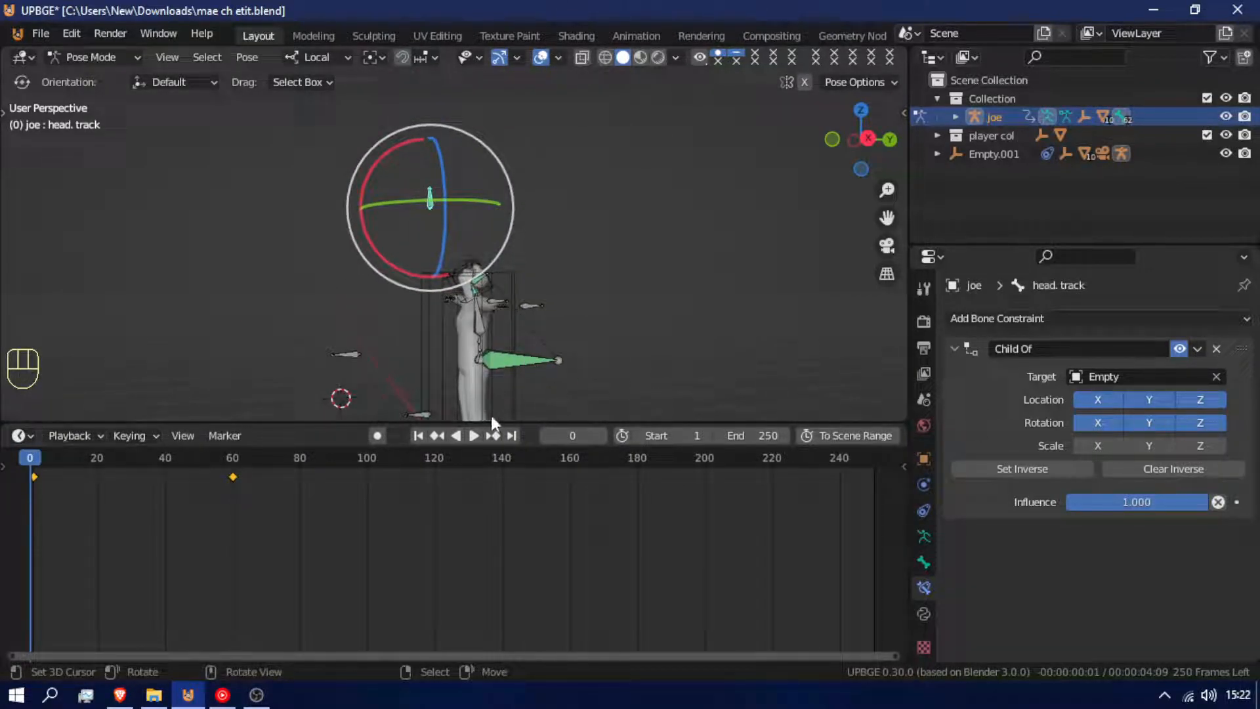
pyautogui.press('Tab')
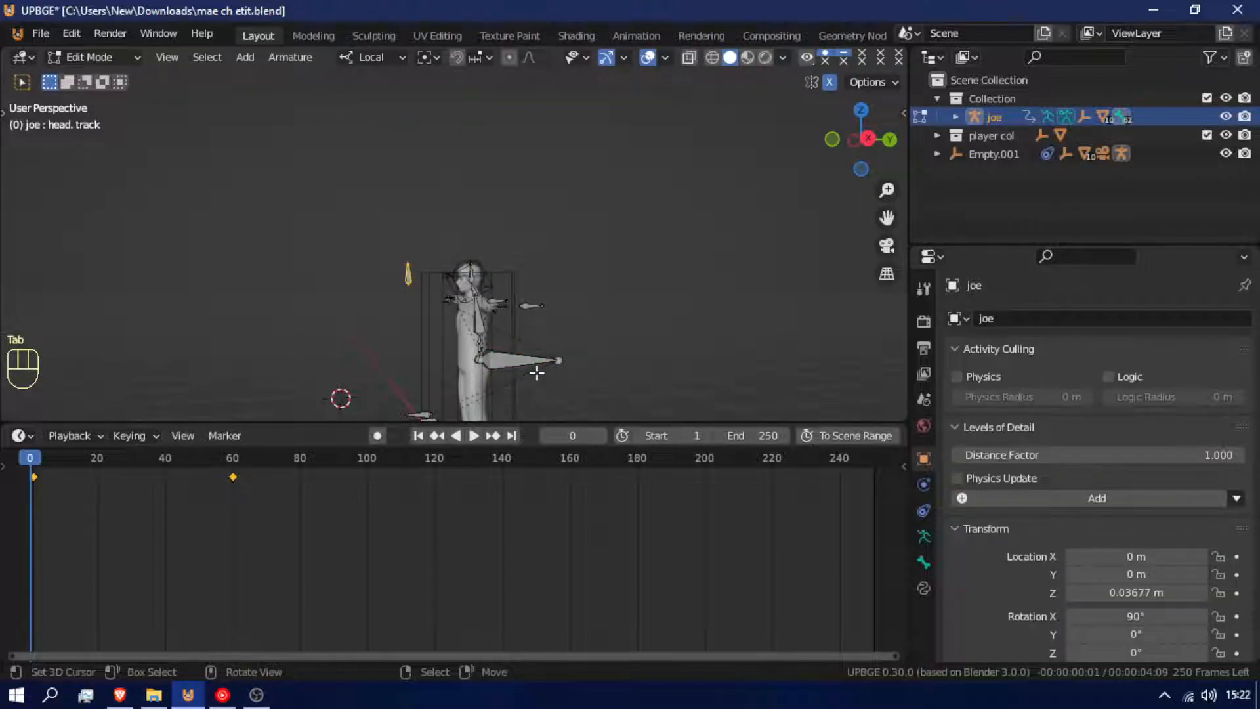
pyautogui.hotkey('ctrl', 'p')
pyautogui.click(537, 372)
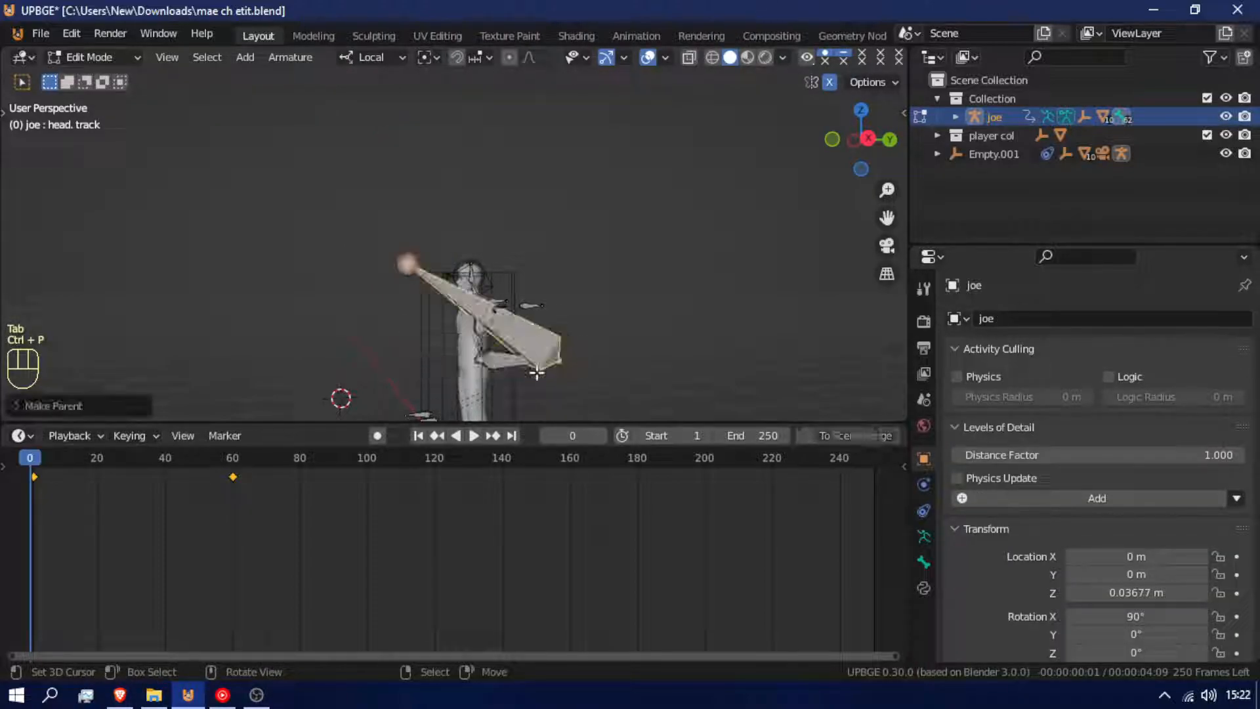
pyautogui.hotkey('ctrl', 'z')
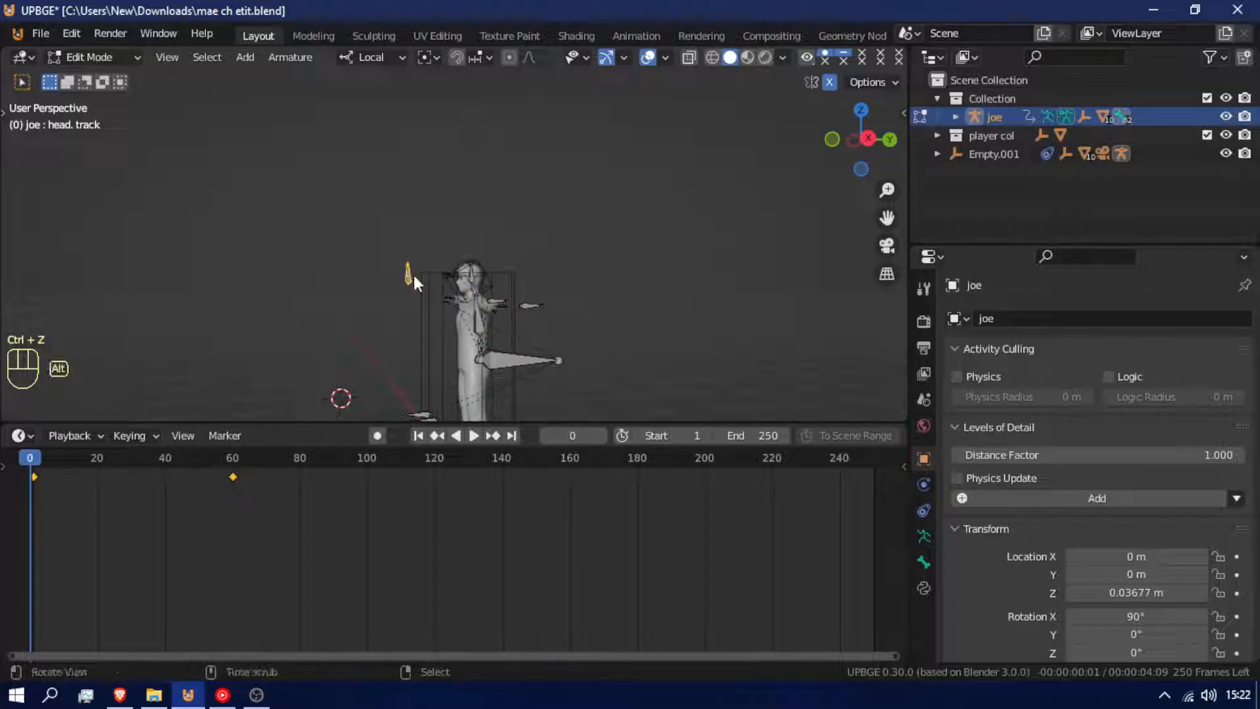
pyautogui.hotkey('alt', 'p')
pyautogui.click(388, 294)
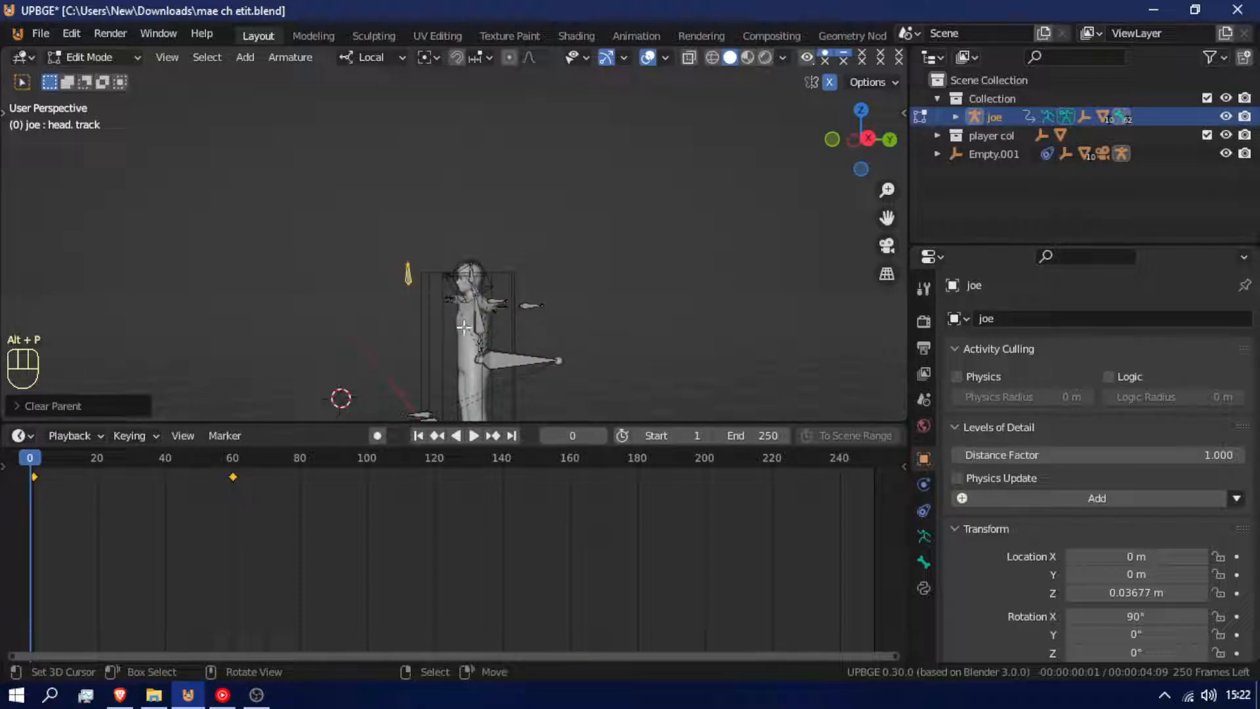
pyautogui.press('Tab')
# Clear the head.track bone's location in Pose Mode, set its Child Of inverse and return to Object Mode.
pyautogui.hotkey('alt', 'g')
pyautogui.press('g')
pyautogui.press('z')
pyautogui.rightClick(430, 335)
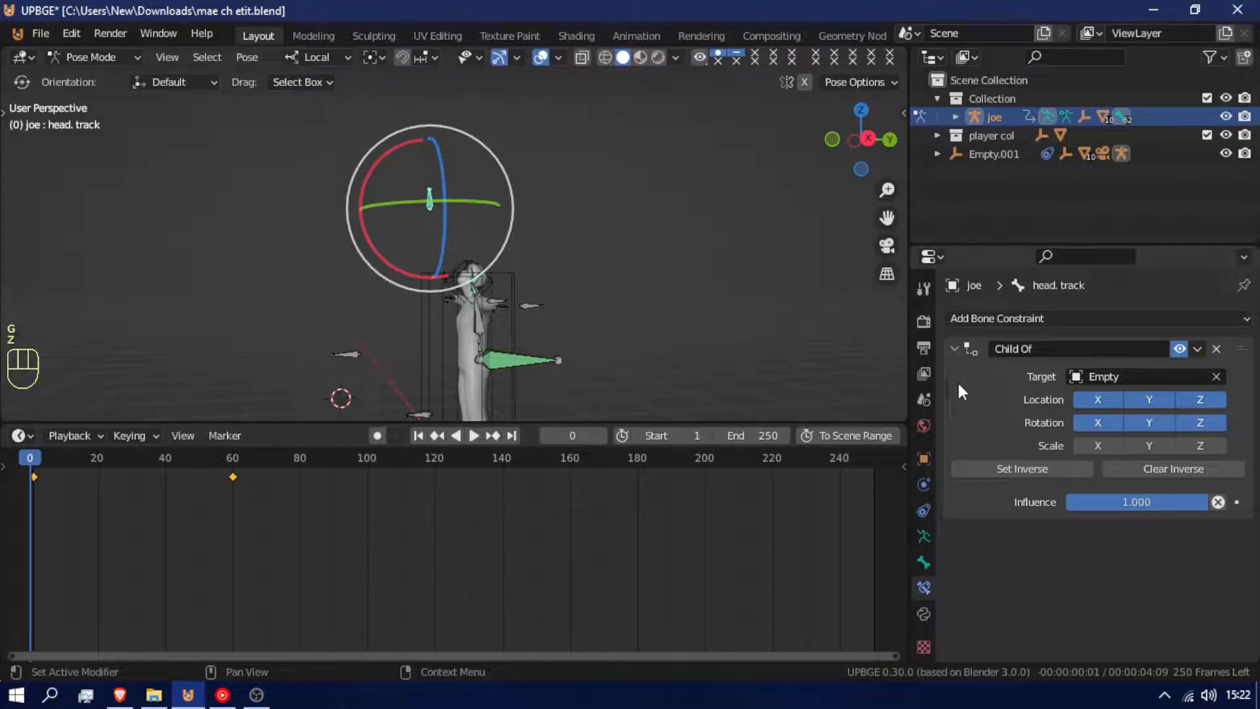
pyautogui.click(1029, 470)
pyautogui.hotkey('ctrl', 'Tab')
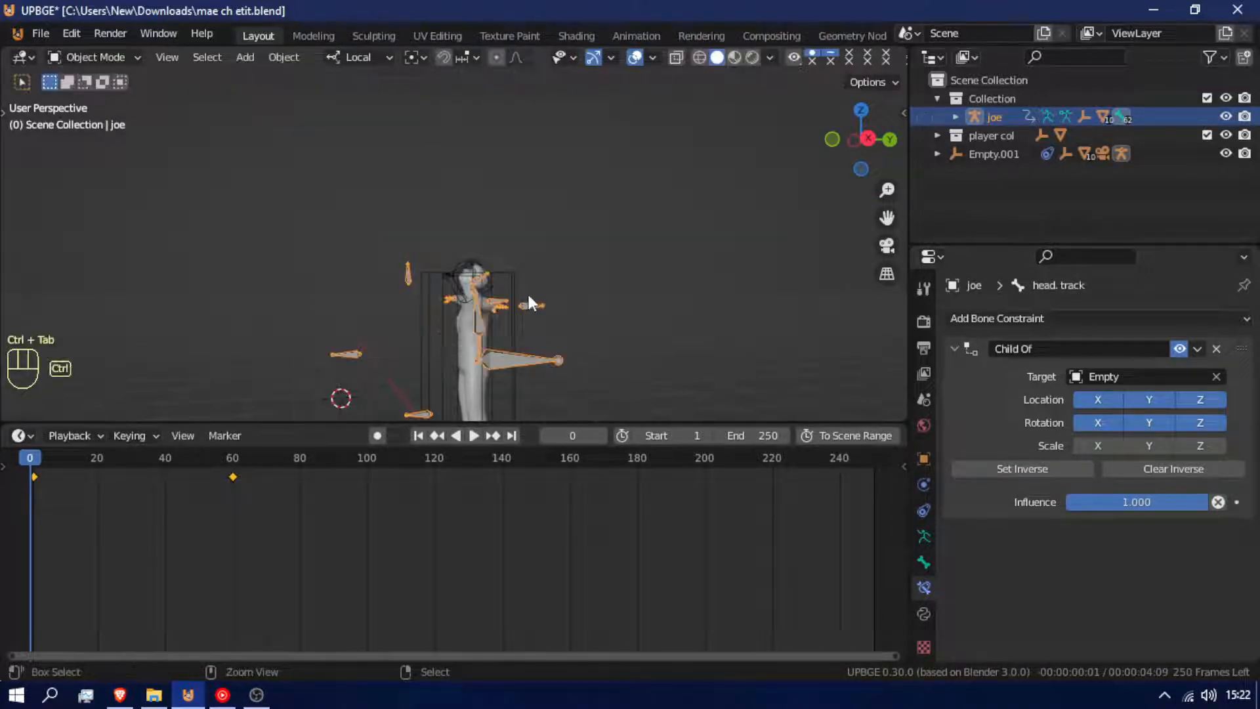
# Select the camera Empty at joe's head and clear its rotation.
pyautogui.click(463, 261)
pyautogui.click(465, 262)
pyautogui.hotkey('alt', 'r')
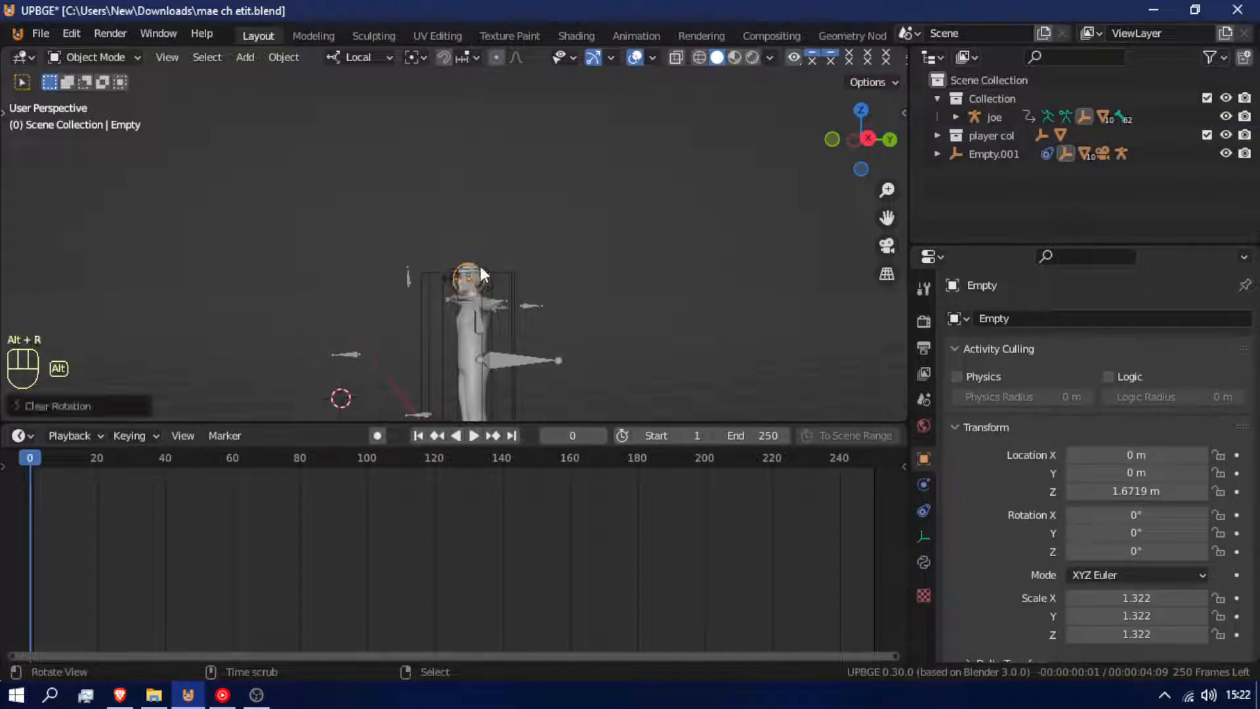
# Test-rotate the camera Empty, including a free trackball rotation, to check how head.track follows, and clear its rotation again.
pyautogui.press('r')
pyautogui.rightClick(423, 325)
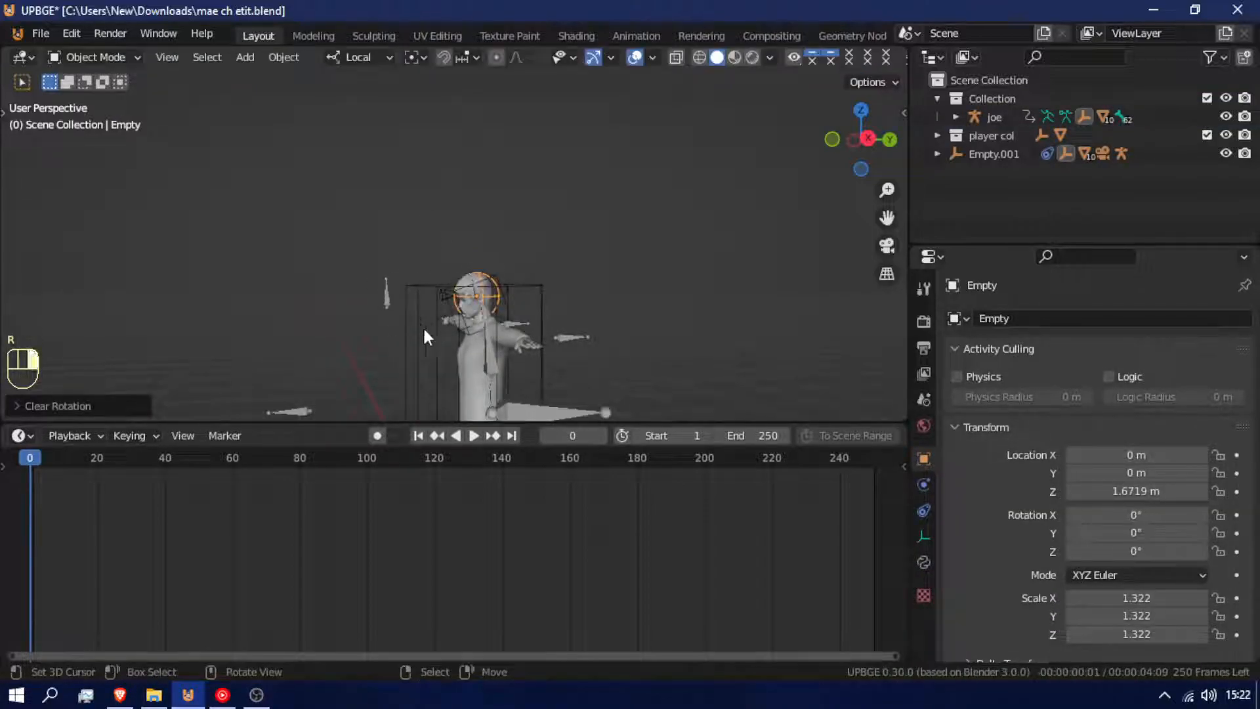
pyautogui.press('r')
pyautogui.press('r')
pyautogui.rightClick(525, 332)
pyautogui.hotkey('alt', 'r')
pyautogui.click(538, 299)
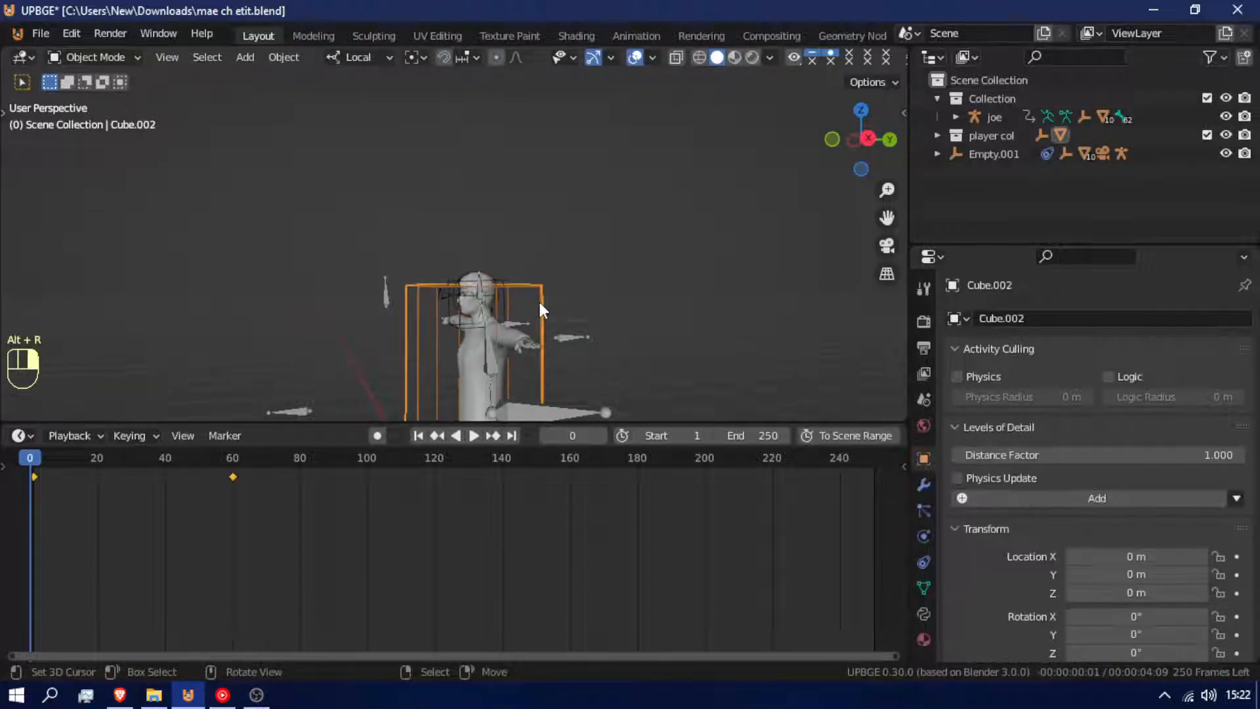
pyautogui.press('s')
pyautogui.rightClick(529, 279)
# Play and scrub the crouch animation to frame 60 and stop playback there.
pyautogui.press('space')
pyautogui.moveTo(73, 530); pyautogui.dragTo(231, 533)
pyautogui.press('space')
pyautogui.hotkey('shift', 'f')
pyautogui.click(449, 248)
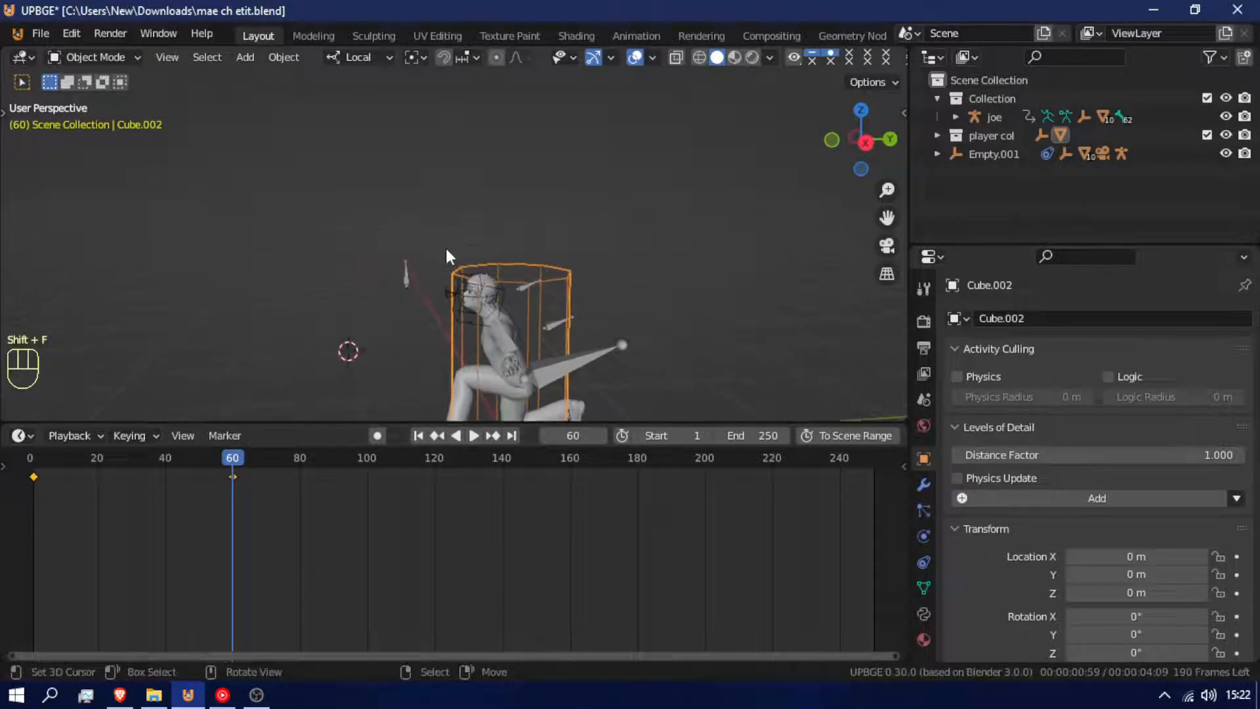
# In joe's Edit Mode, move the head.track bone slightly lower in front of the face and return to Object Mode.
pyautogui.click(408, 270)
pyautogui.press('Tab')
pyautogui.press('g')
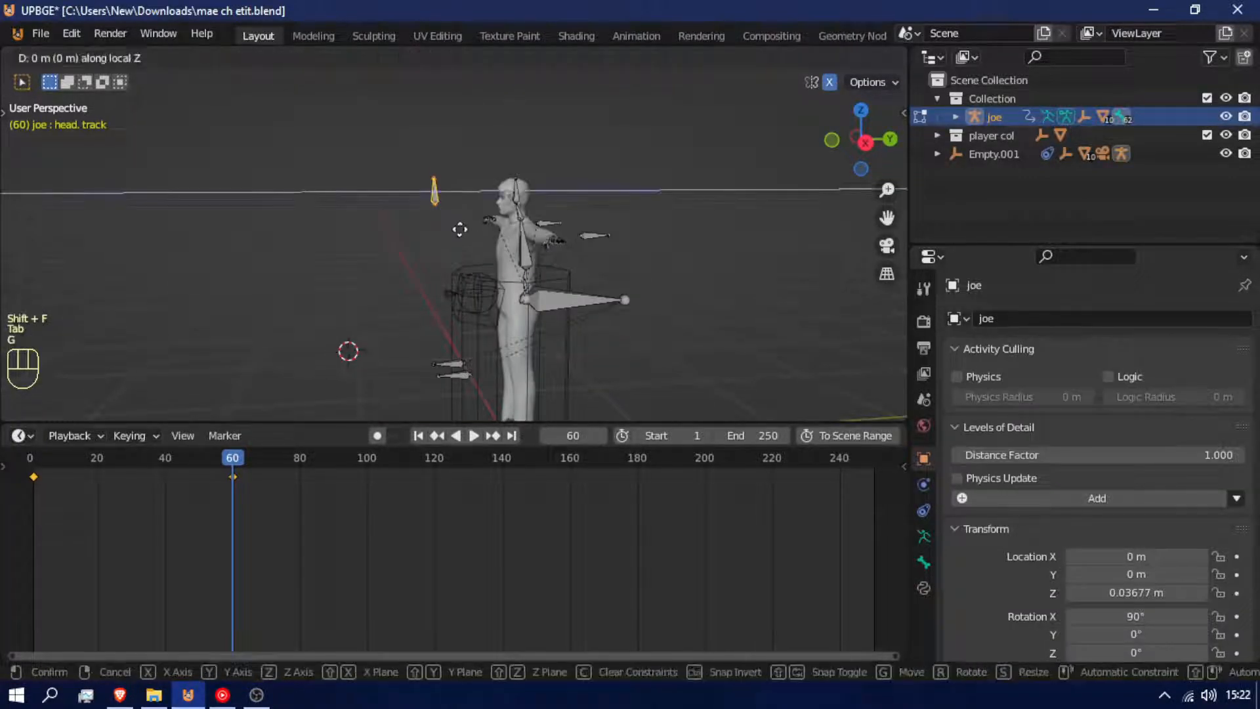
pyautogui.click(459, 240)
pyautogui.press('Tab')
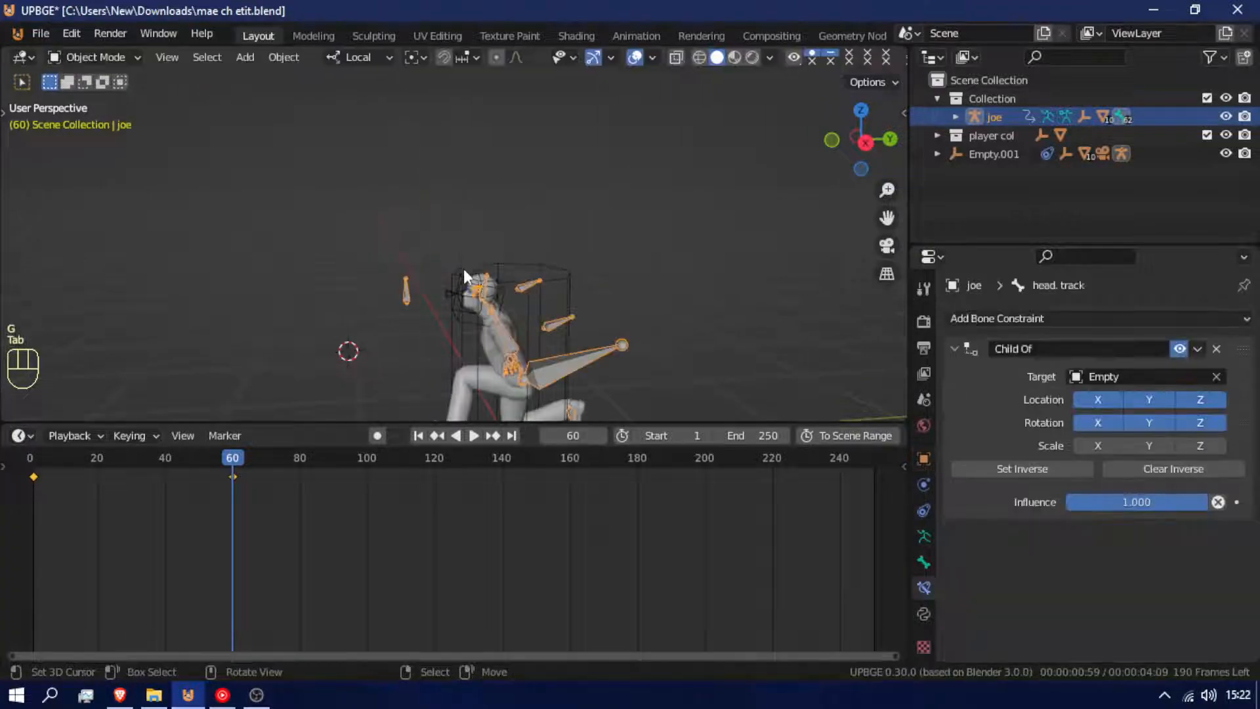
# In Pose Mode at frame 60, nudge the head.track bone slightly along the global Z axis and return to Object Mode.
pyautogui.hotkey('ctrl', 'Tab')
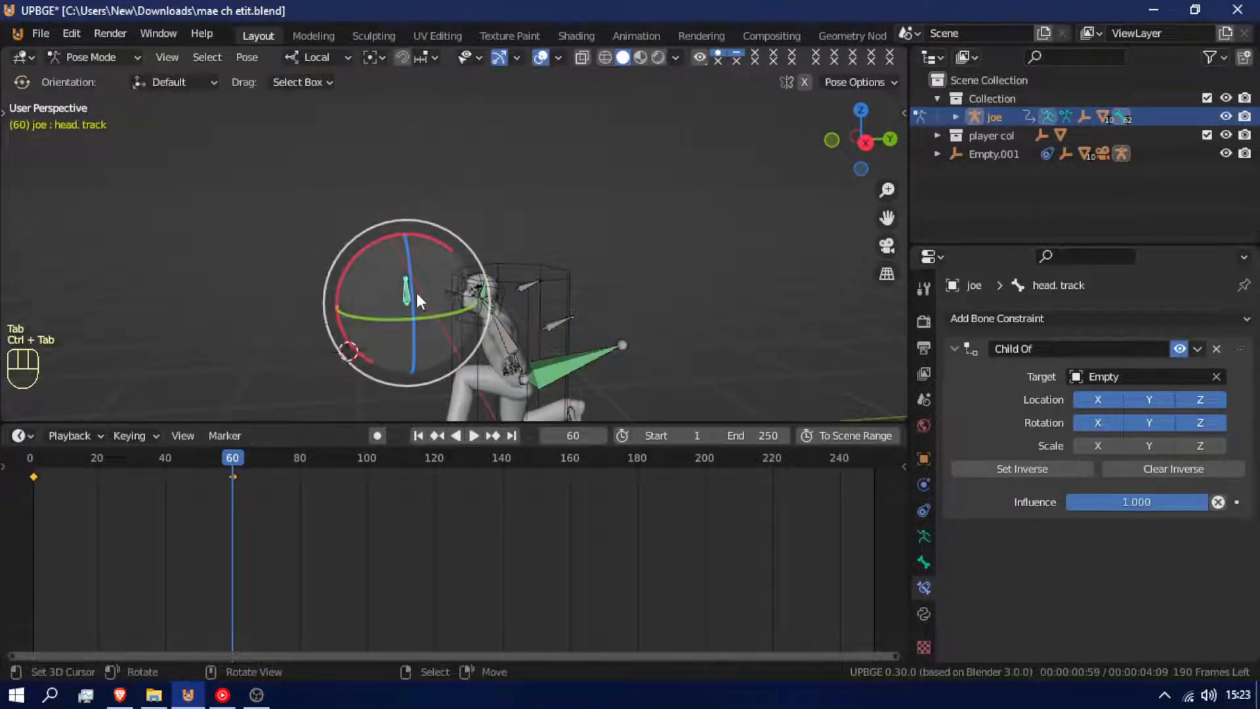
pyautogui.press('g')
pyautogui.press('z')
pyautogui.click(416, 296)
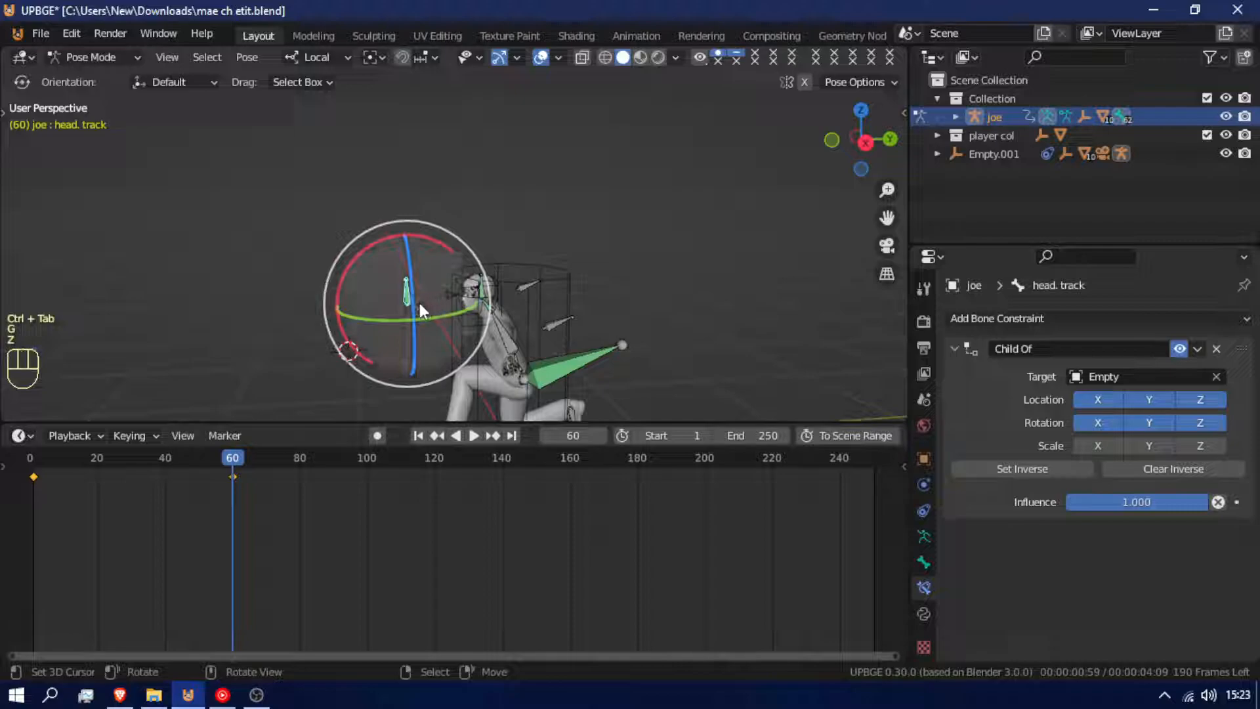
pyautogui.press('g')
pyautogui.press('z')
pyautogui.press('z')
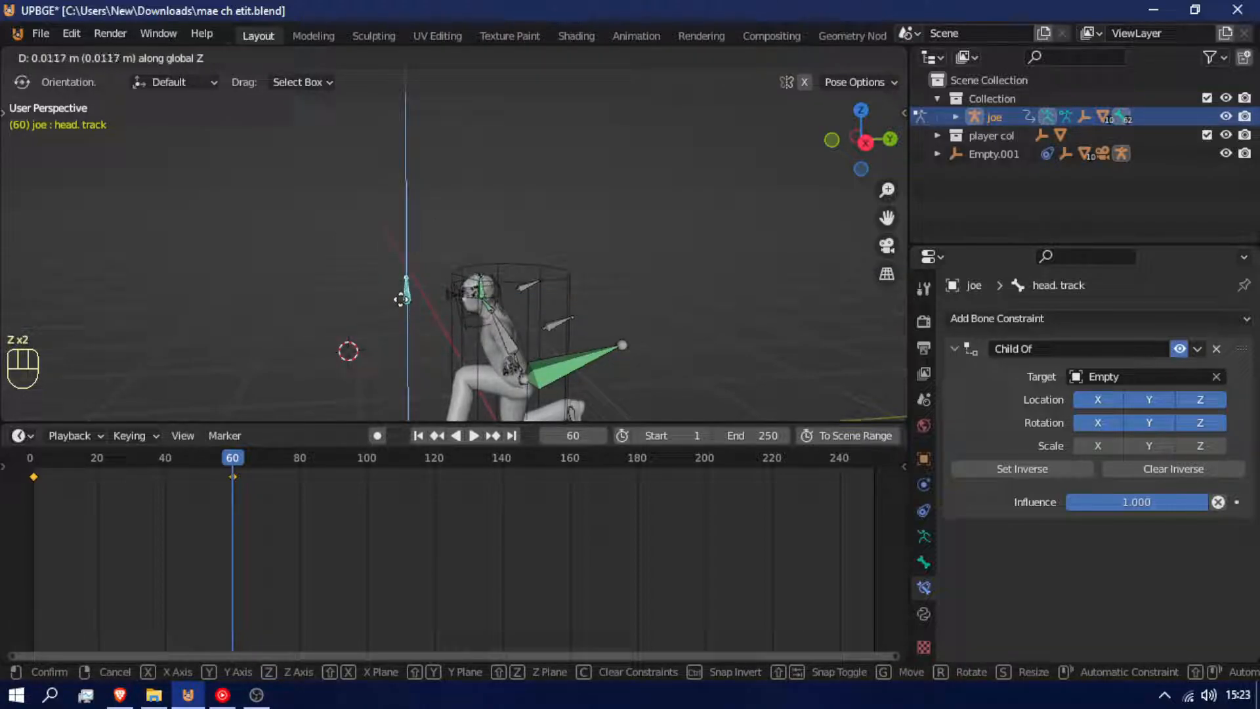
pyautogui.click(407, 300)
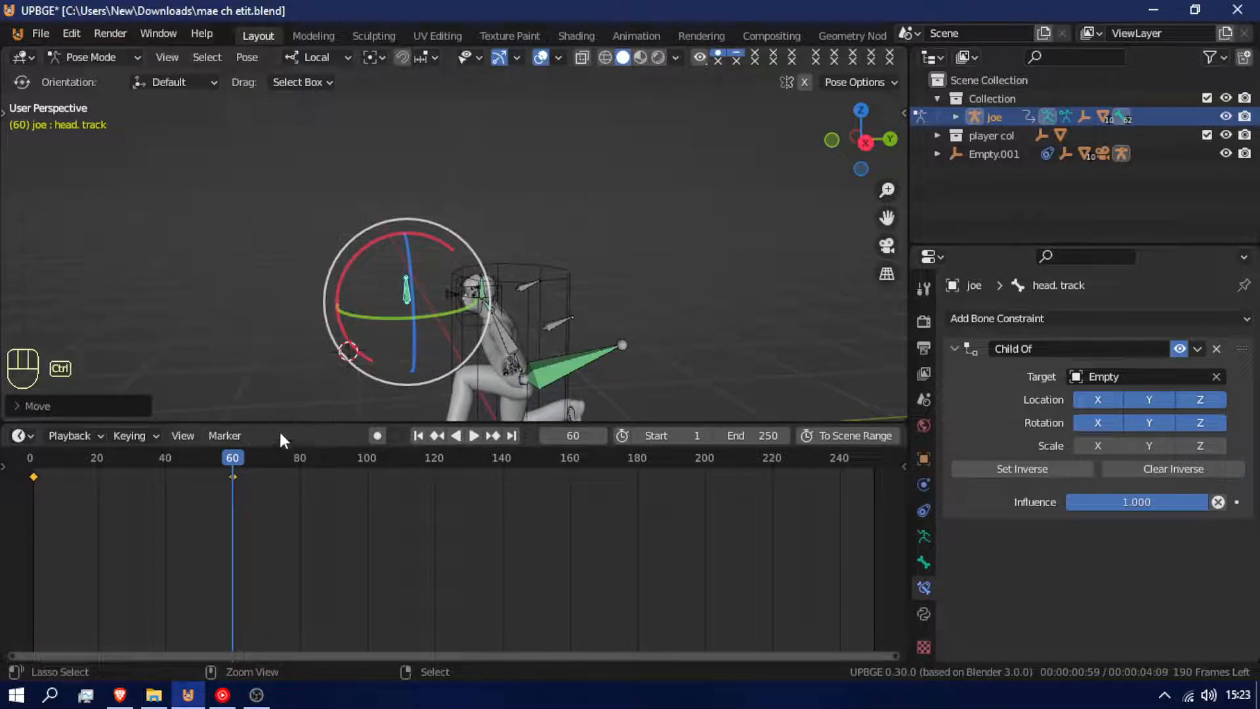
pyautogui.hotkey('ctrl', 'Tab')
pyautogui.hotkey('ctrl', 'Tab')
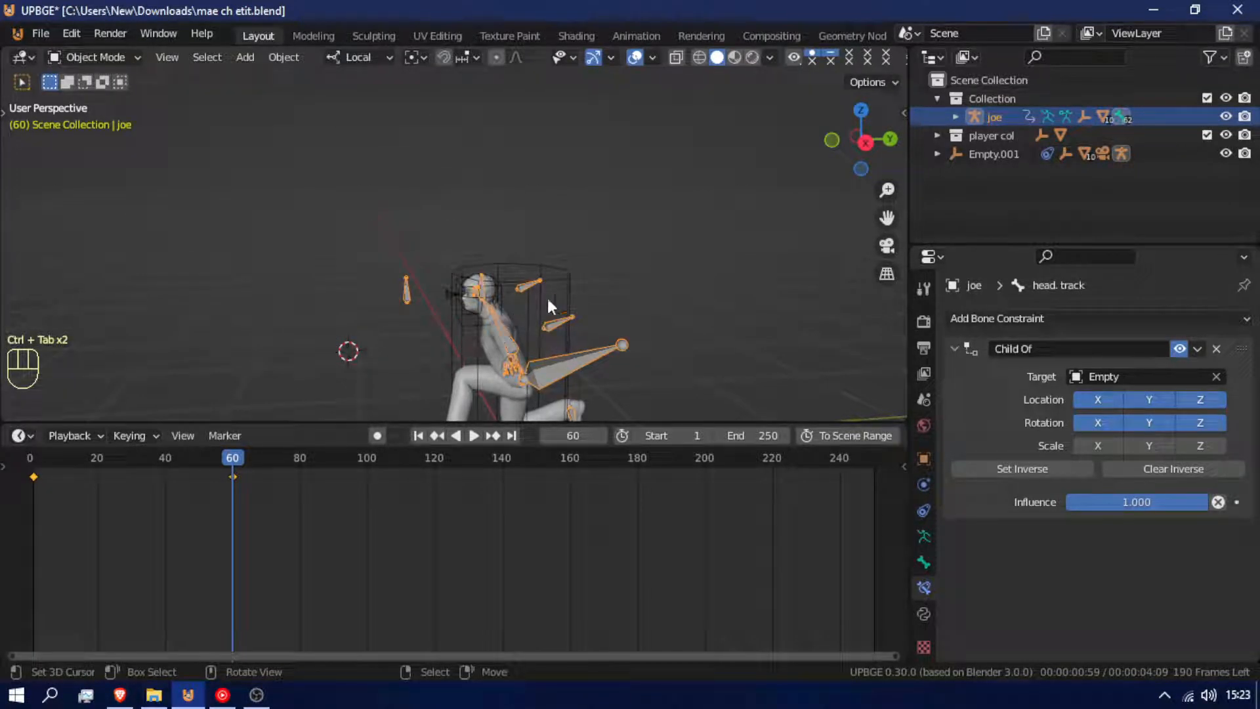
# Scrub the crouch animation back to frame 0 and review joe's standing pose with the collision cylinder.
pyautogui.moveTo(262, 482); pyautogui.dragTo(233, 460)
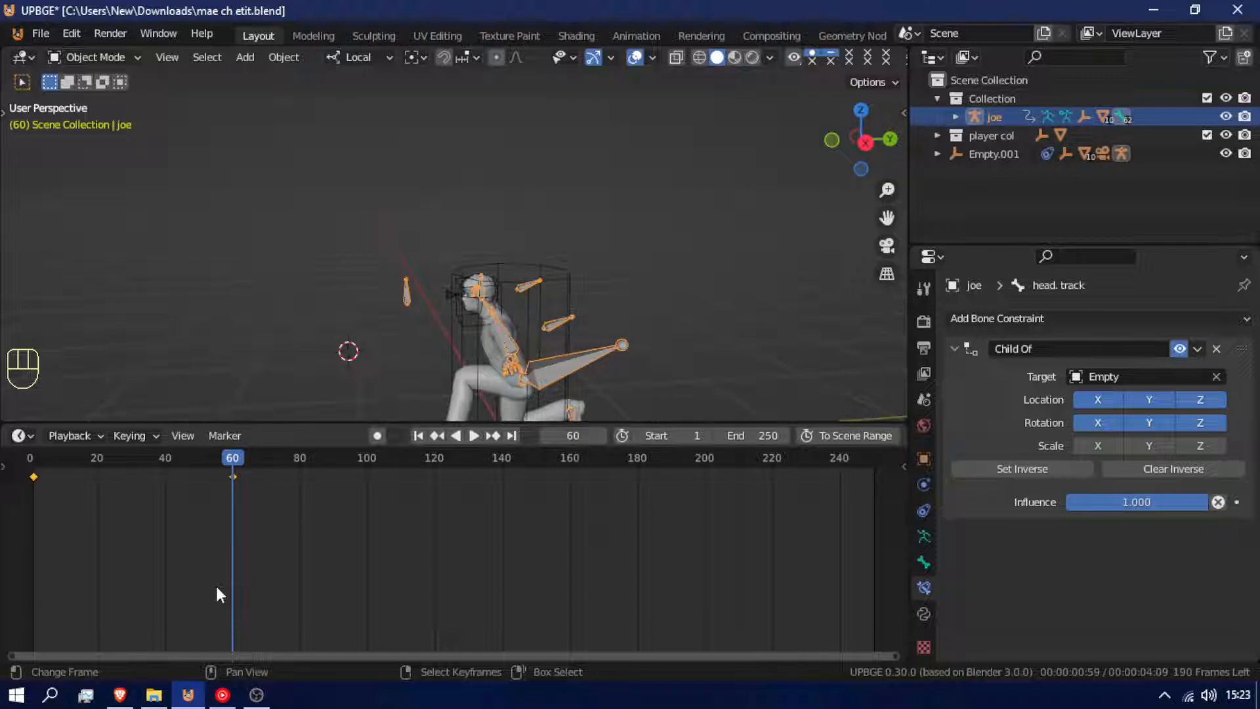
pyautogui.moveTo(214, 580); pyautogui.dragTo(30, 528)
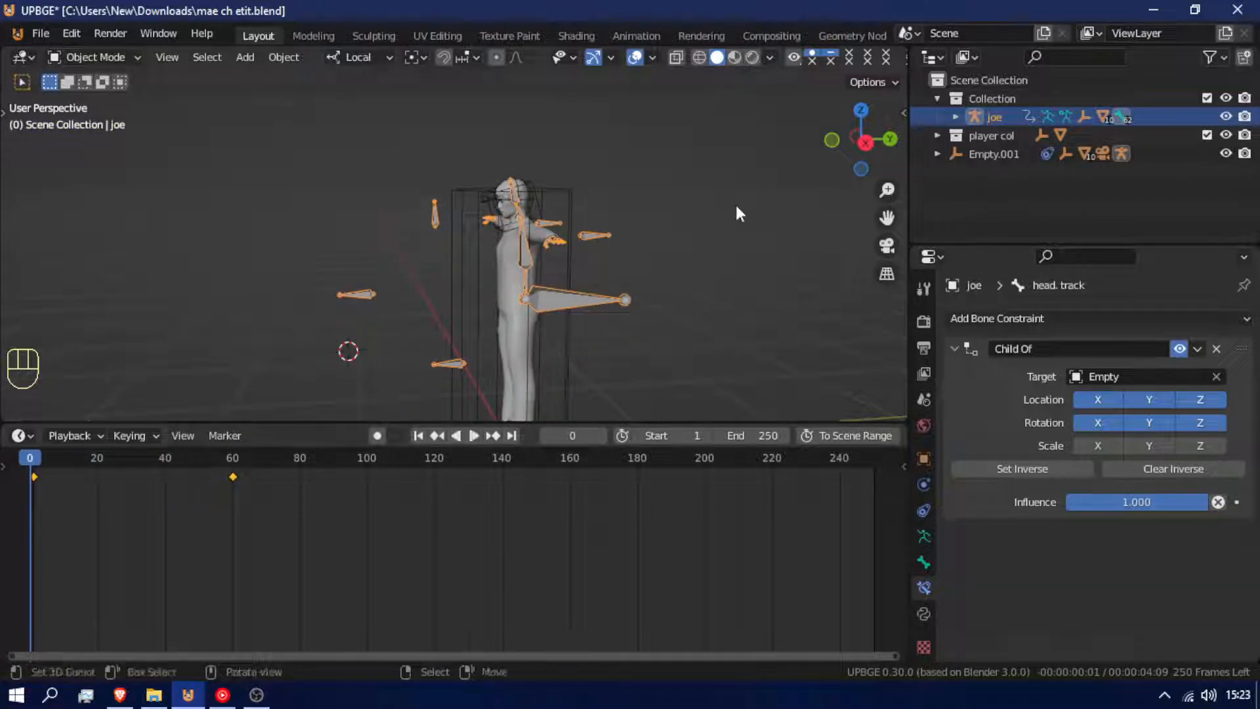
pyautogui.scroll(-4, 380, 231)
pyautogui.scroll(3, 383, 233)
pyautogui.scroll(-2, 459, 324)
pyautogui.scroll(1, 459, 325)
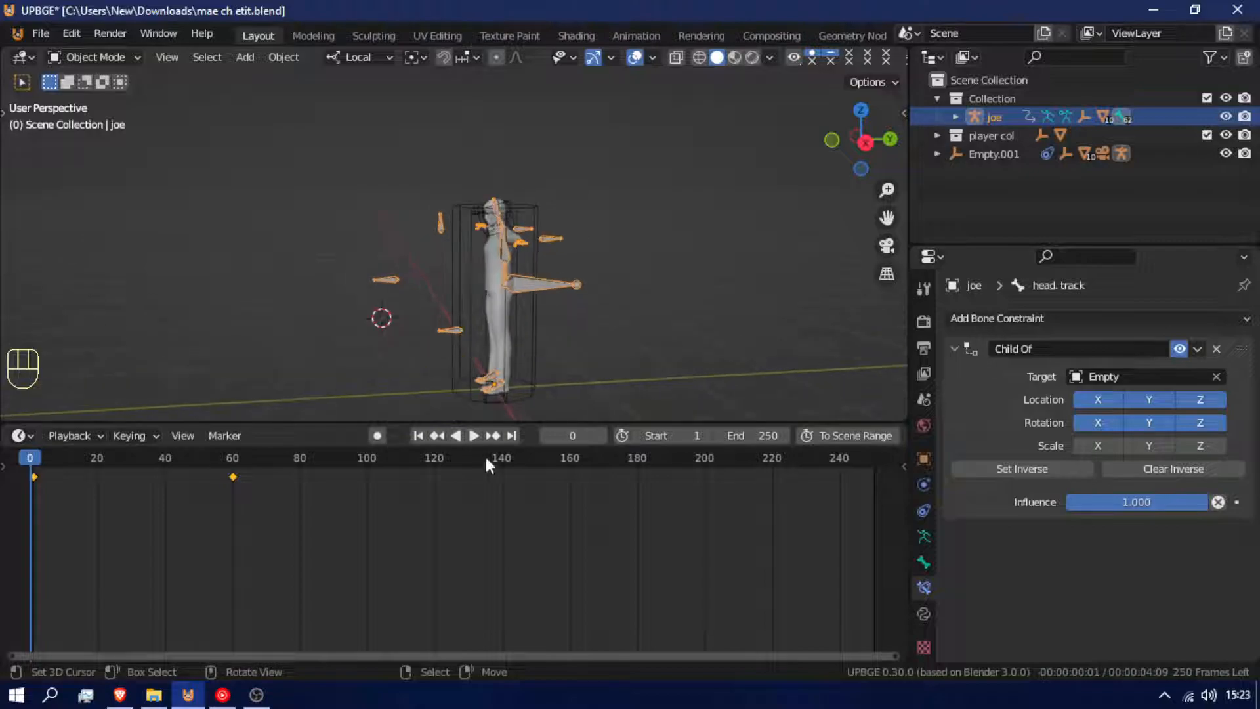
pyautogui.click(256, 694)
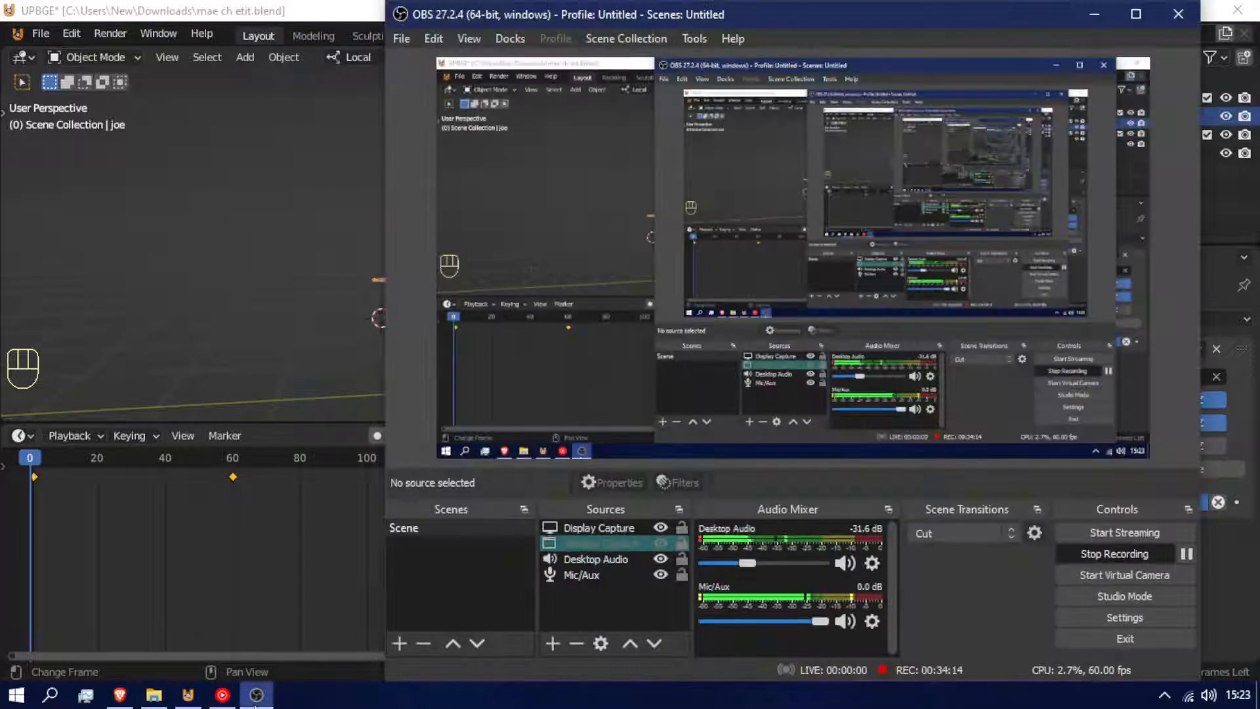
pyautogui.click(256, 694)
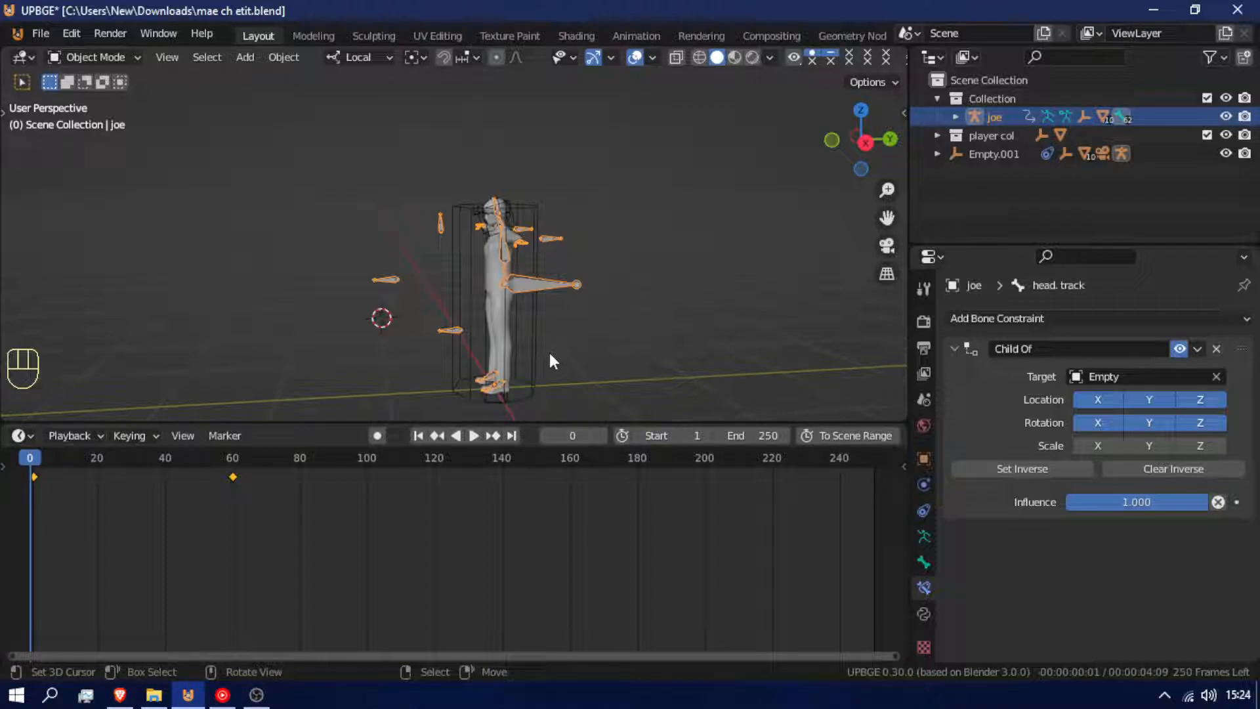
pyautogui.scroll(2, 600, 324)
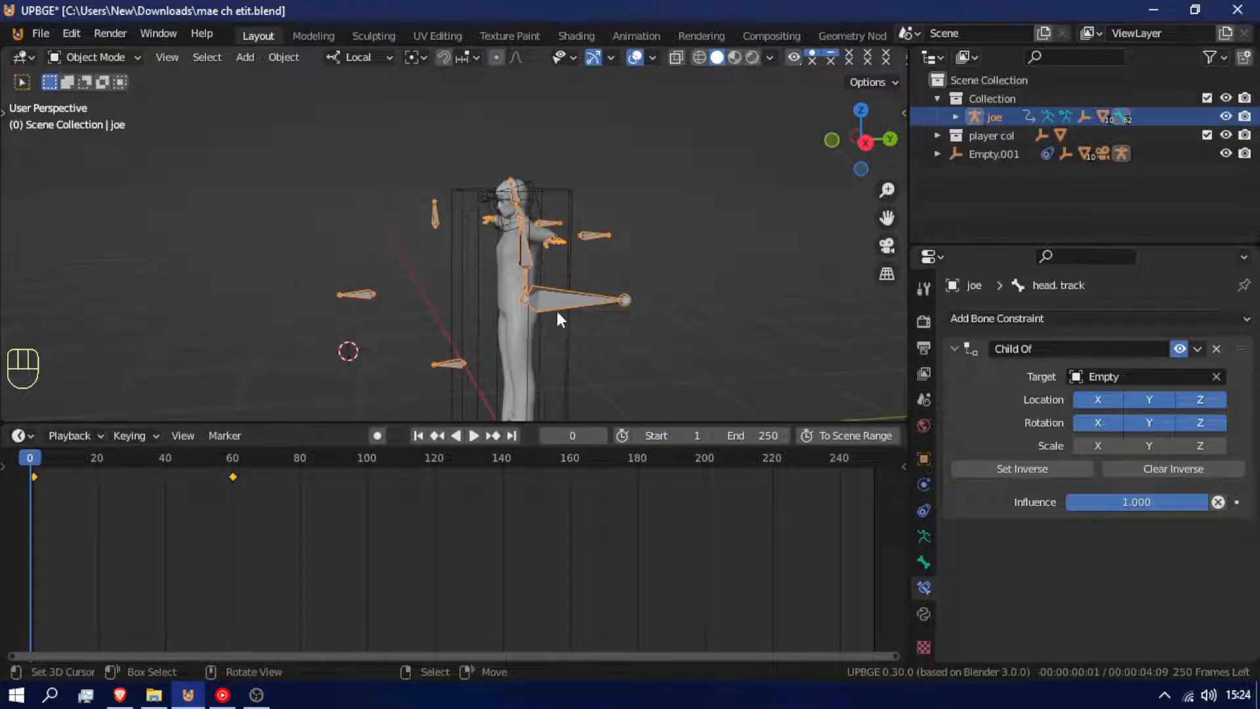
# Switch the lower editor to Nonlinear Animation and rename the Cube.002 action to "crouch".
pyautogui.click(22, 435)
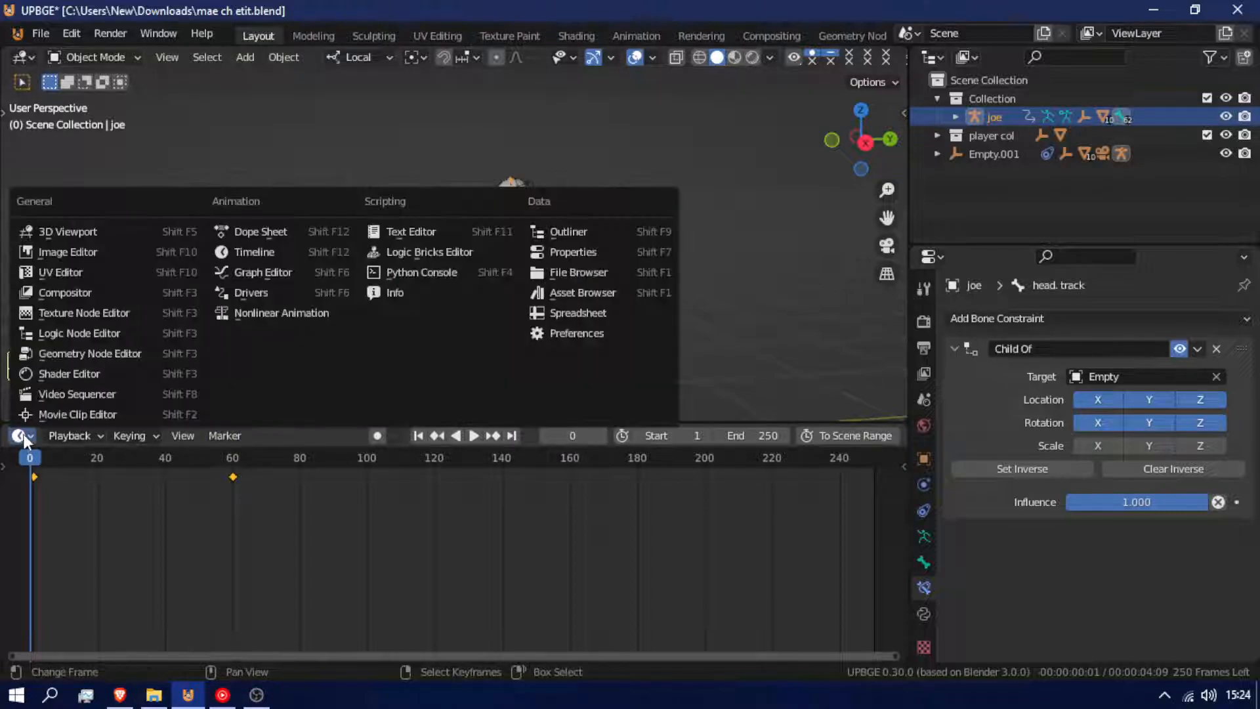
pyautogui.click(270, 315)
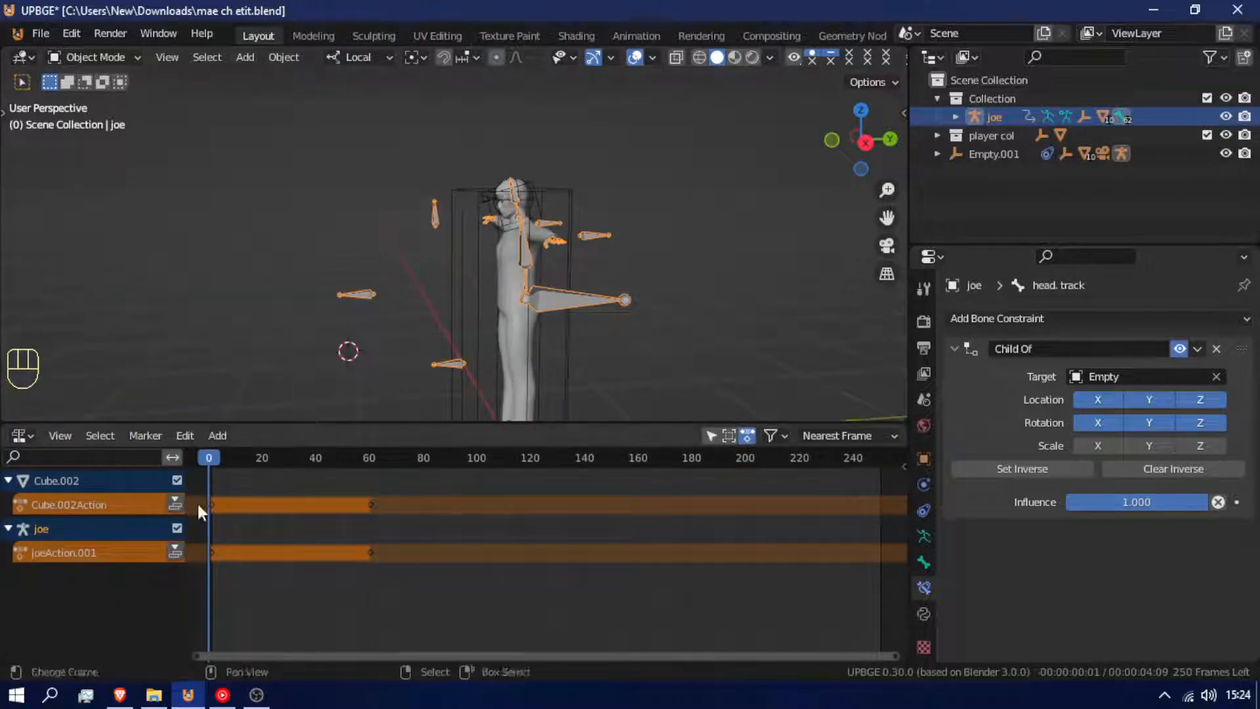
pyautogui.click(81, 498)
pyautogui.doubleClick(81, 497)
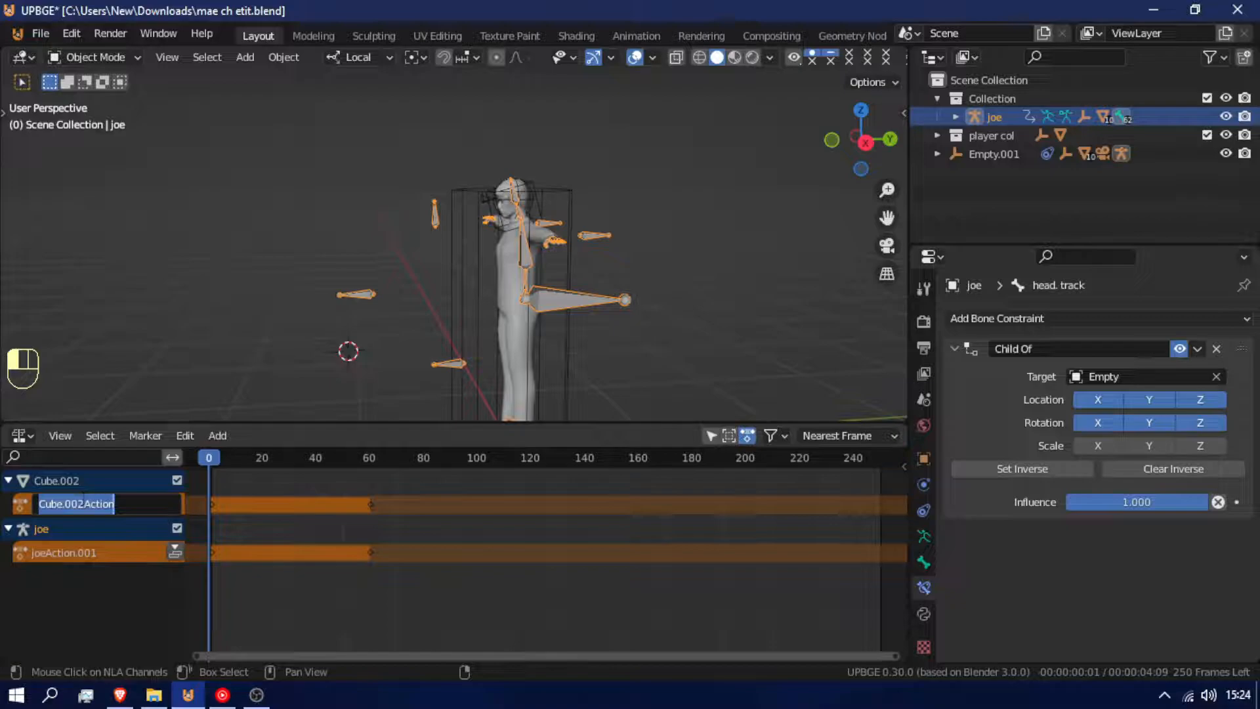
pyautogui.write('crouch')
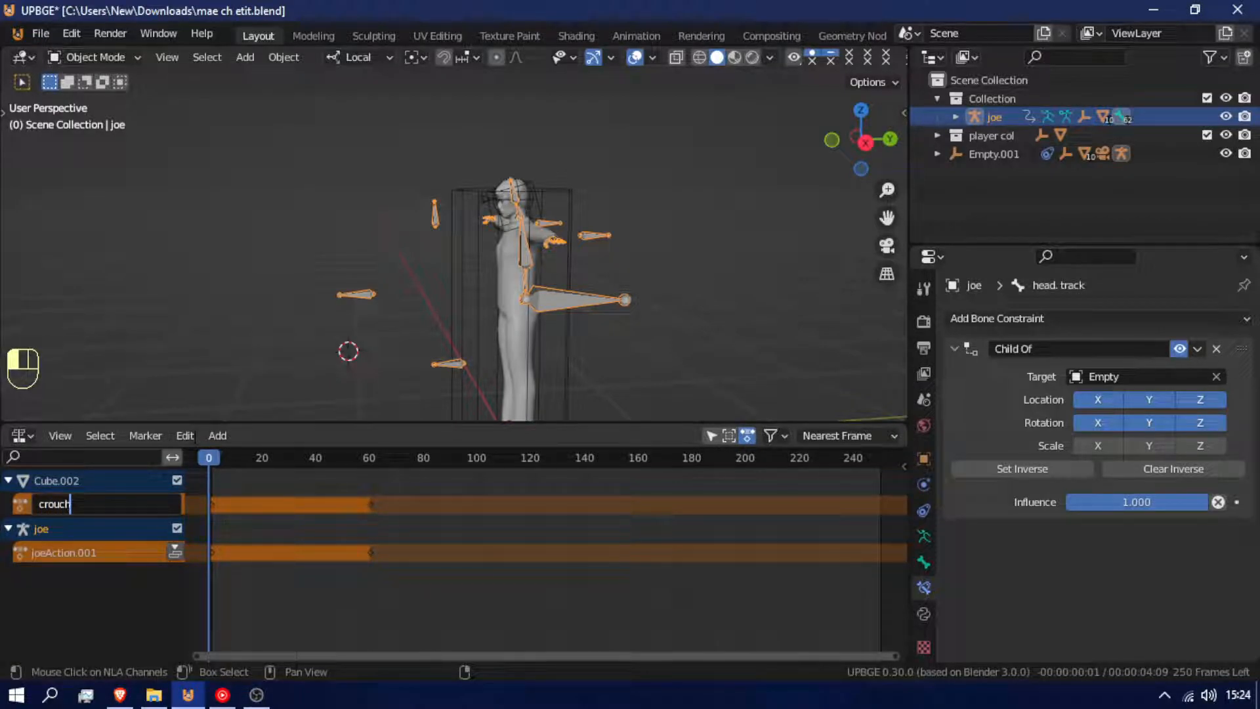
pyautogui.click(100, 631)
# Rename the joe armature's action to "crouch".
pyautogui.doubleClick(63, 538)
pyautogui.click(75, 511)
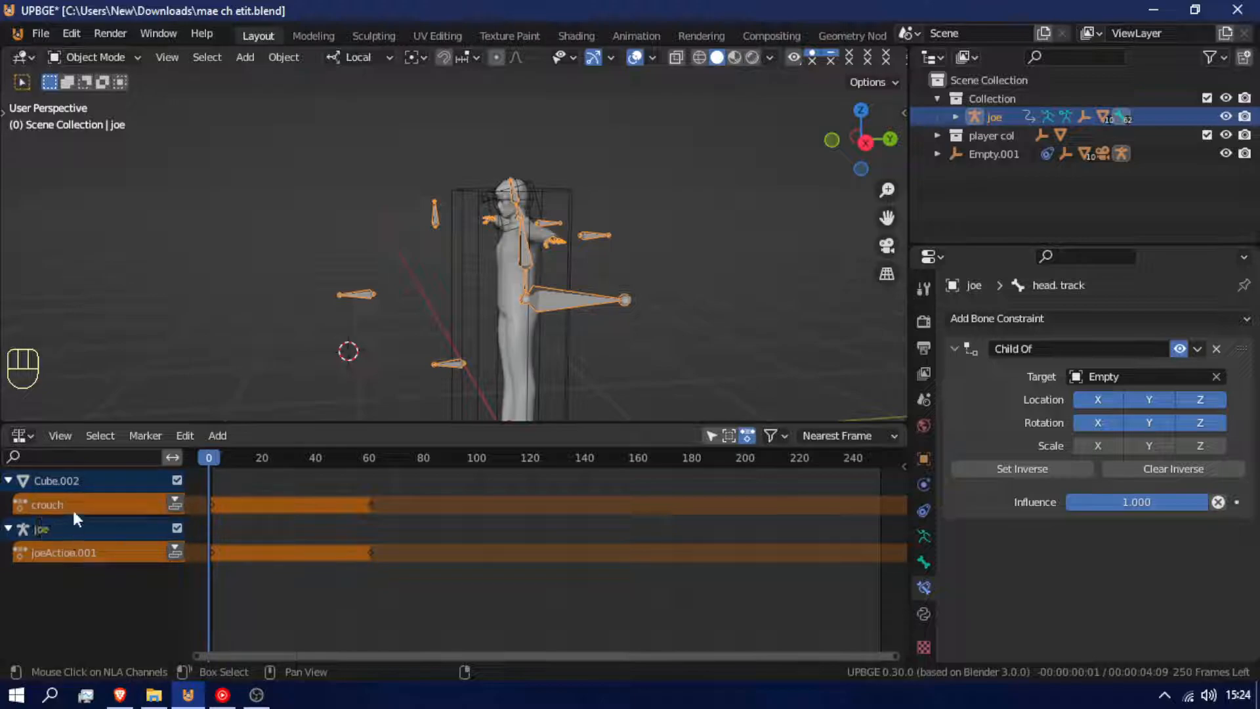
pyautogui.doubleClick(69, 554)
pyautogui.write('crouch')
pyautogui.click(78, 600)
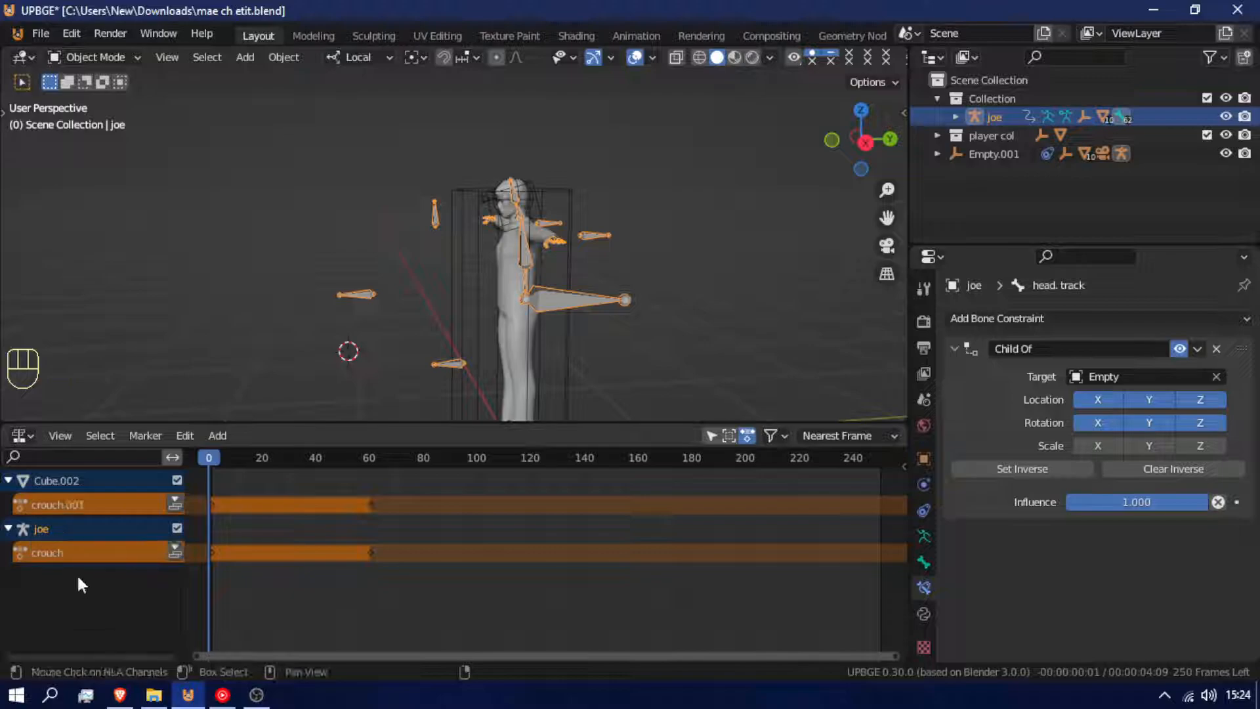
# Rename the Cube.002 object to "player".
pyautogui.doubleClick(87, 478)
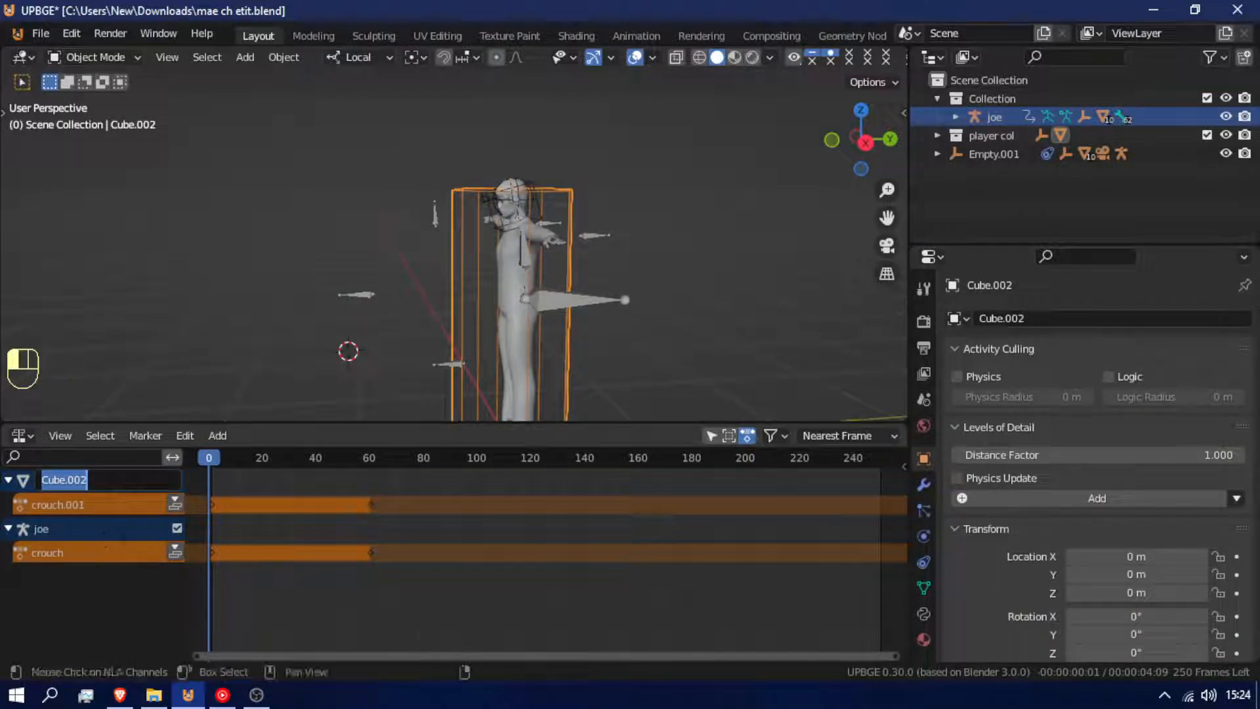
pyautogui.write('pla')
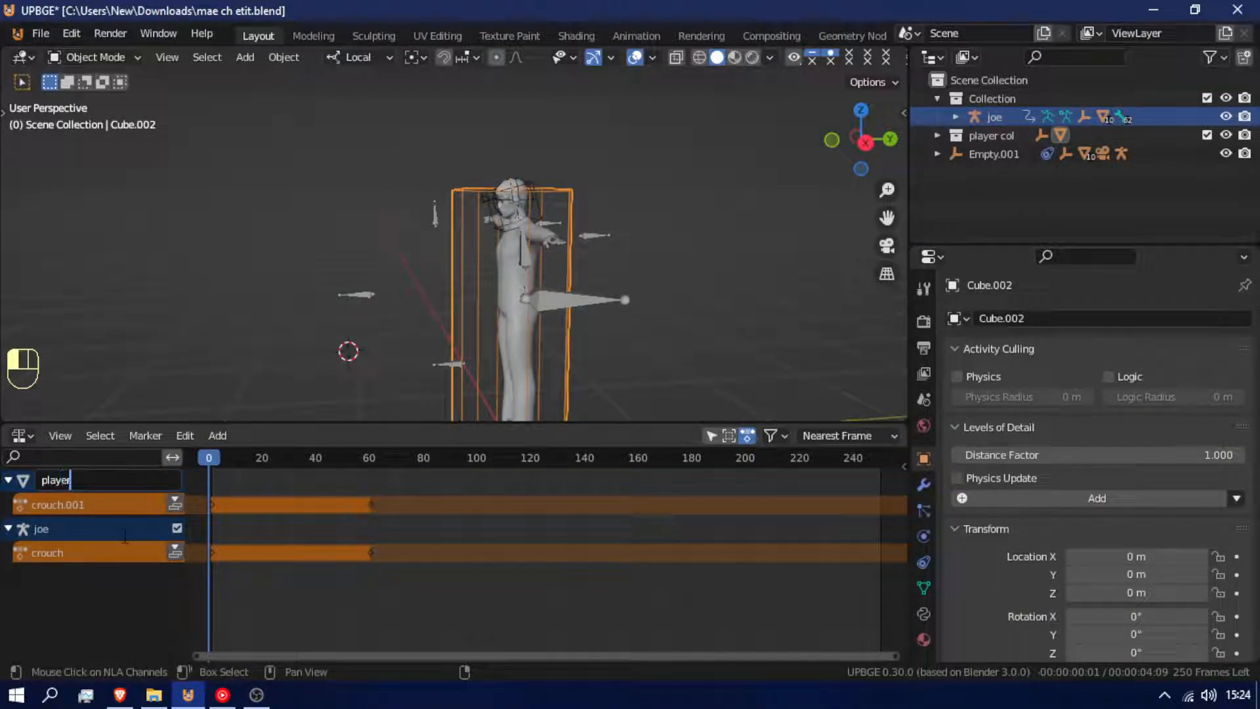
pyautogui.write('yer')
pyautogui.doubleClick(103, 529)
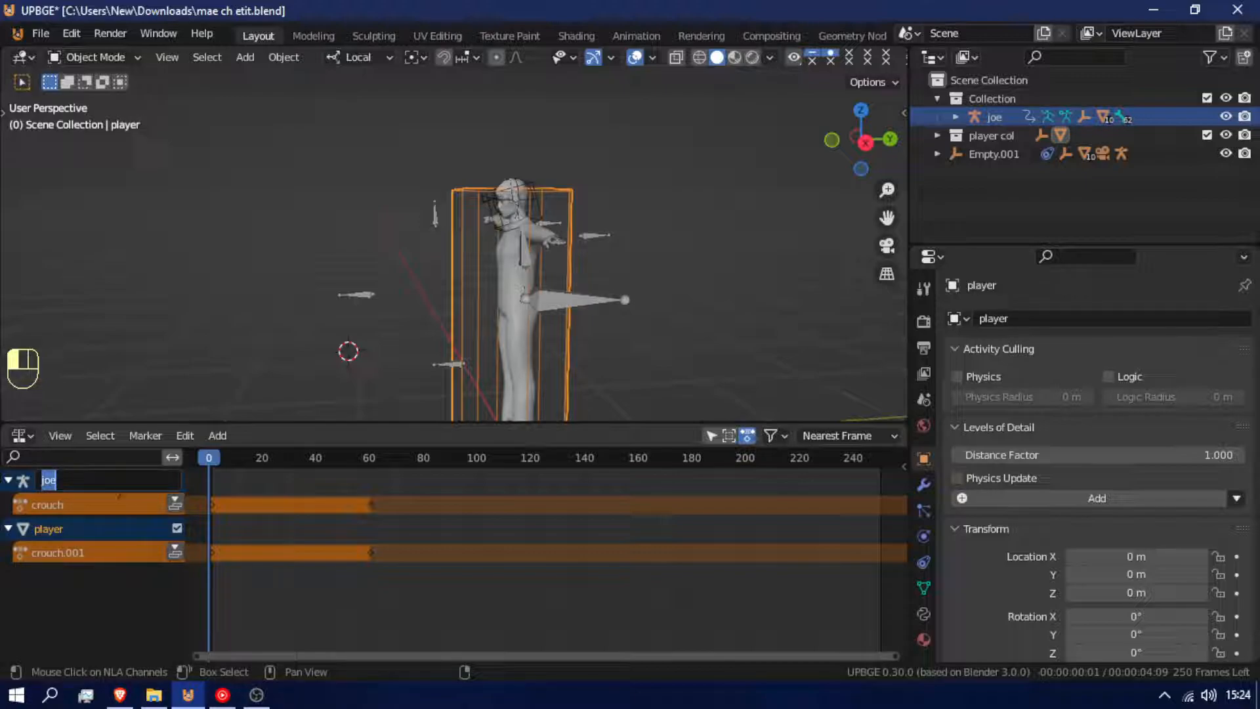
pyautogui.click(123, 578)
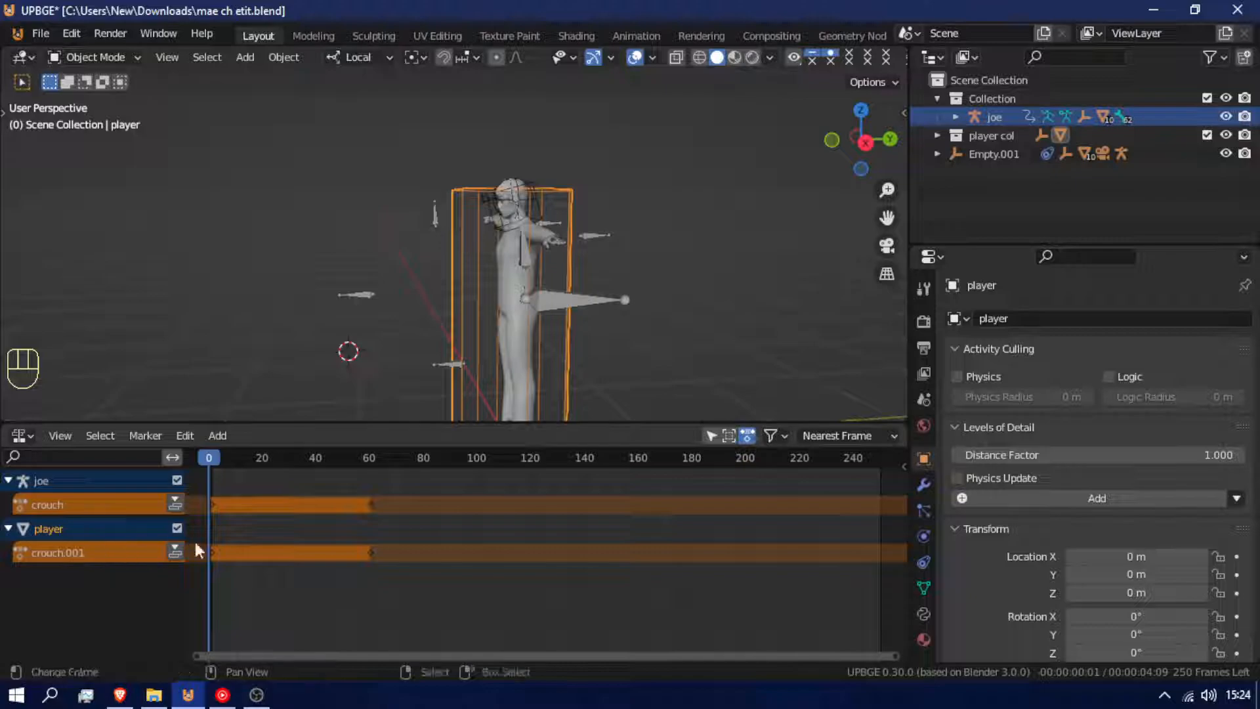
# Push down the crouch actions of joe and player onto NLA tracks and disable both tracks.
pyautogui.click(174, 504)
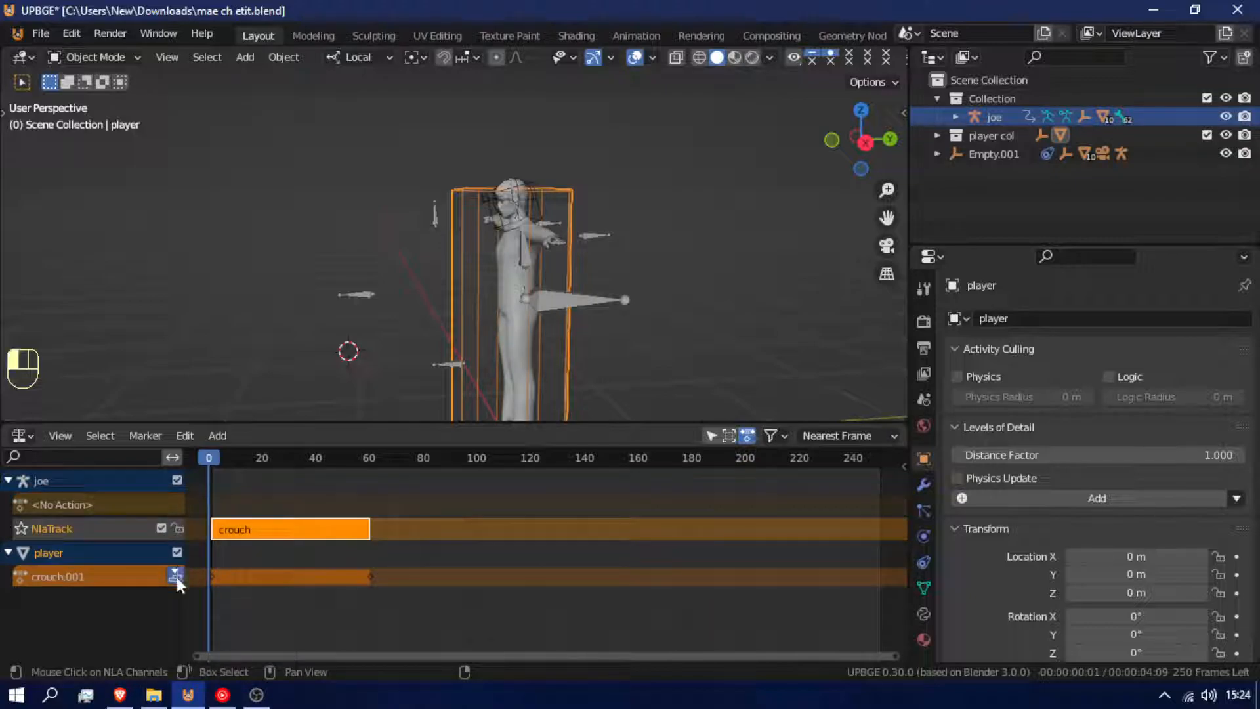
pyautogui.click(176, 577)
pyautogui.click(162, 528)
pyautogui.click(165, 595)
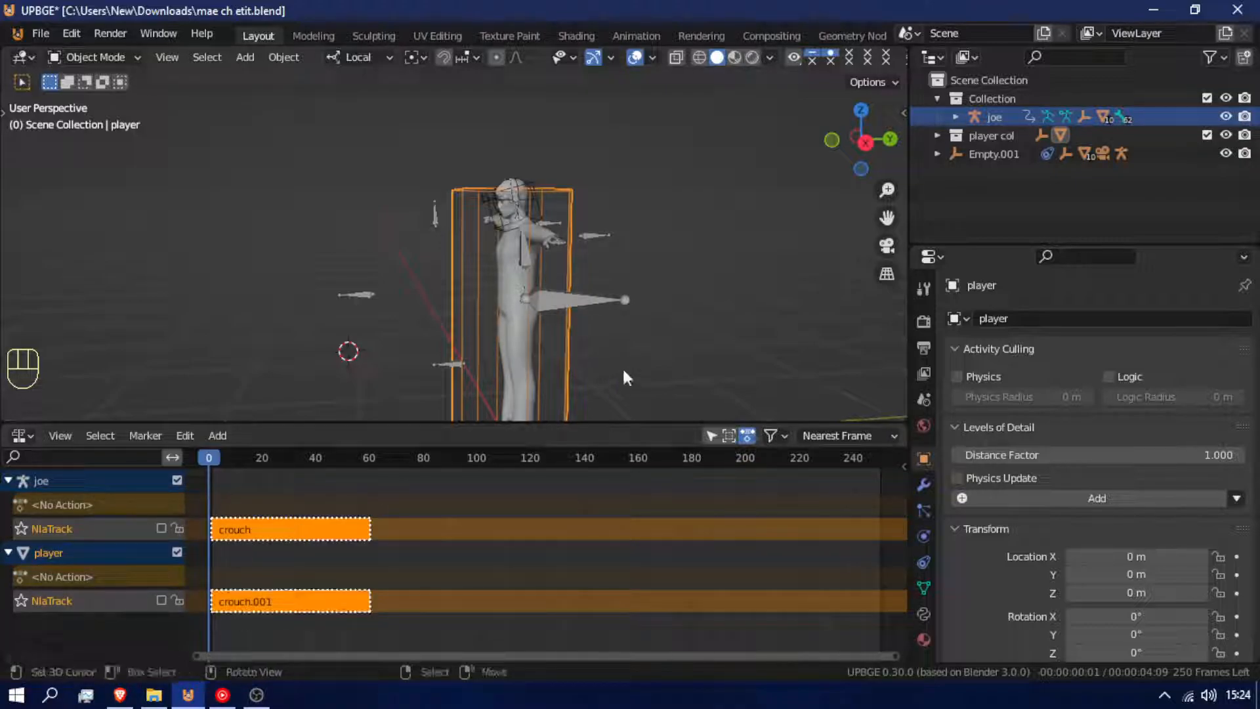
# Select the joe armature, switch the lower editor back to the Timeline and go to frame 80.
pyautogui.click(589, 301)
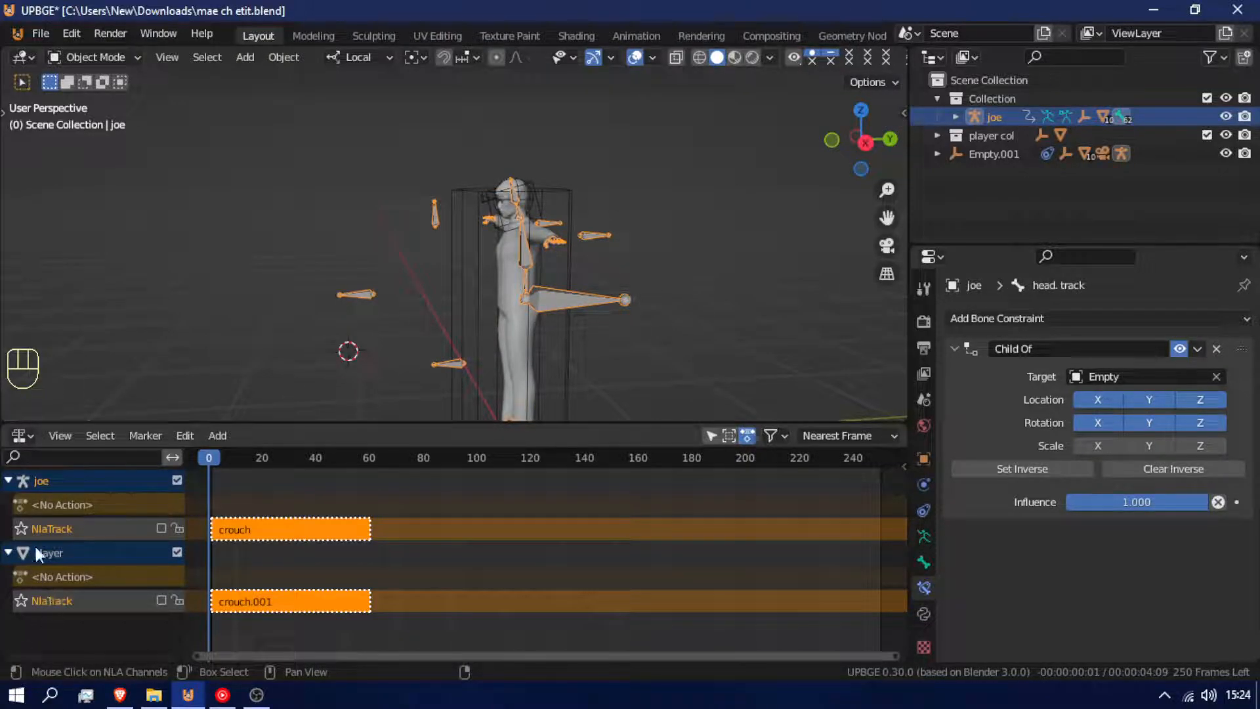
pyautogui.click(25, 437)
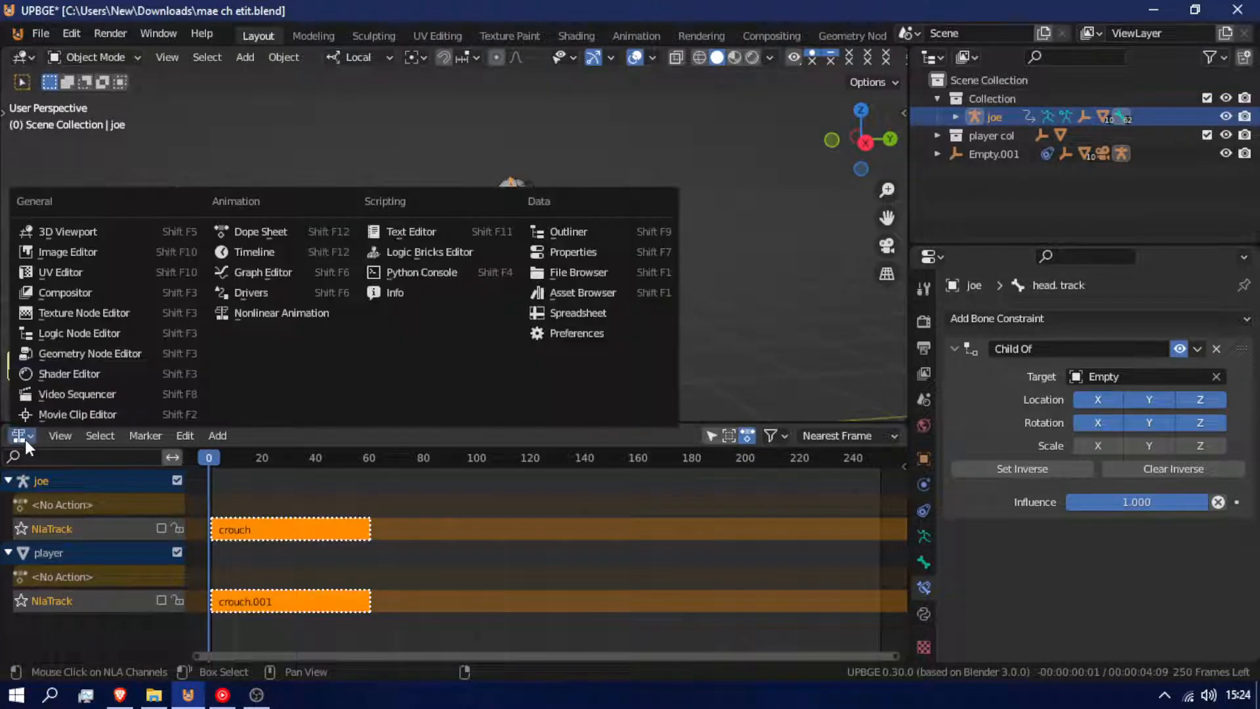
pyautogui.click(309, 255)
pyautogui.moveTo(69, 517); pyautogui.dragTo(302, 536)
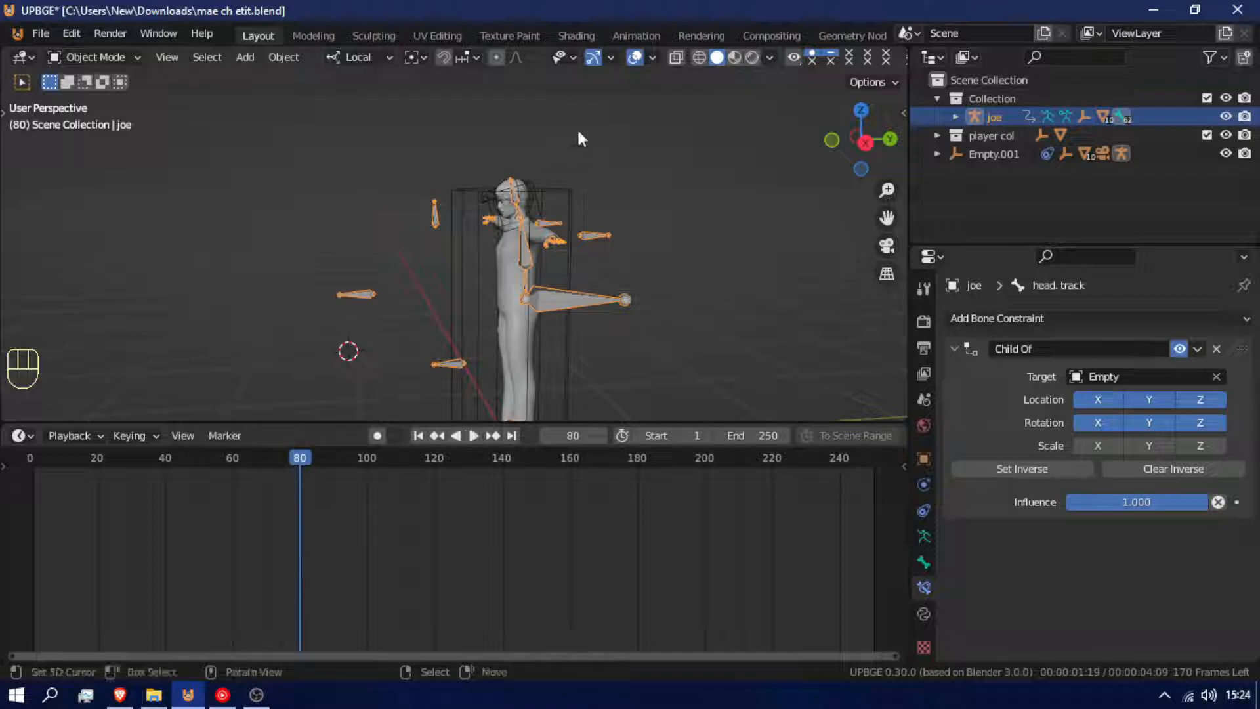
# In Pose Mode, raise the left foot bone along global Z and rotate it so the toes point down.
pyautogui.moveTo(611, 305); pyautogui.dragTo(428, 266, button='middle')
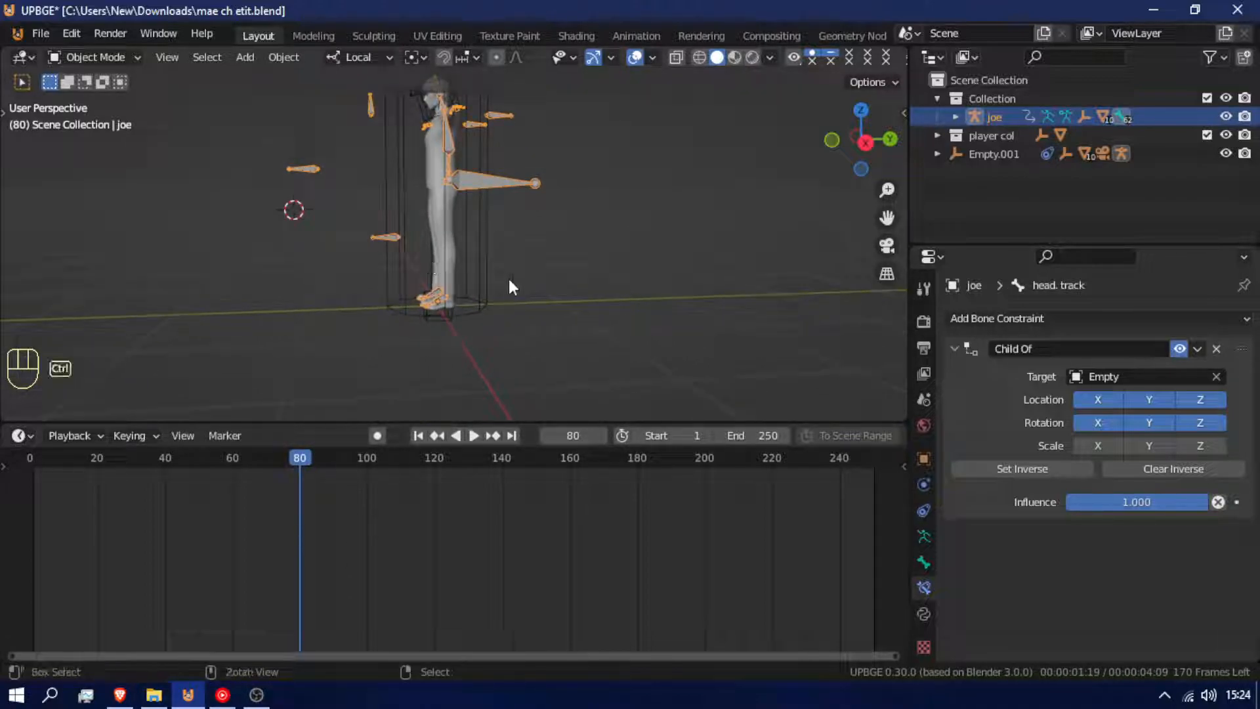
pyautogui.hotkey('ctrl', 'Tab')
pyautogui.click(445, 296)
pyautogui.press('g')
pyautogui.press('z')
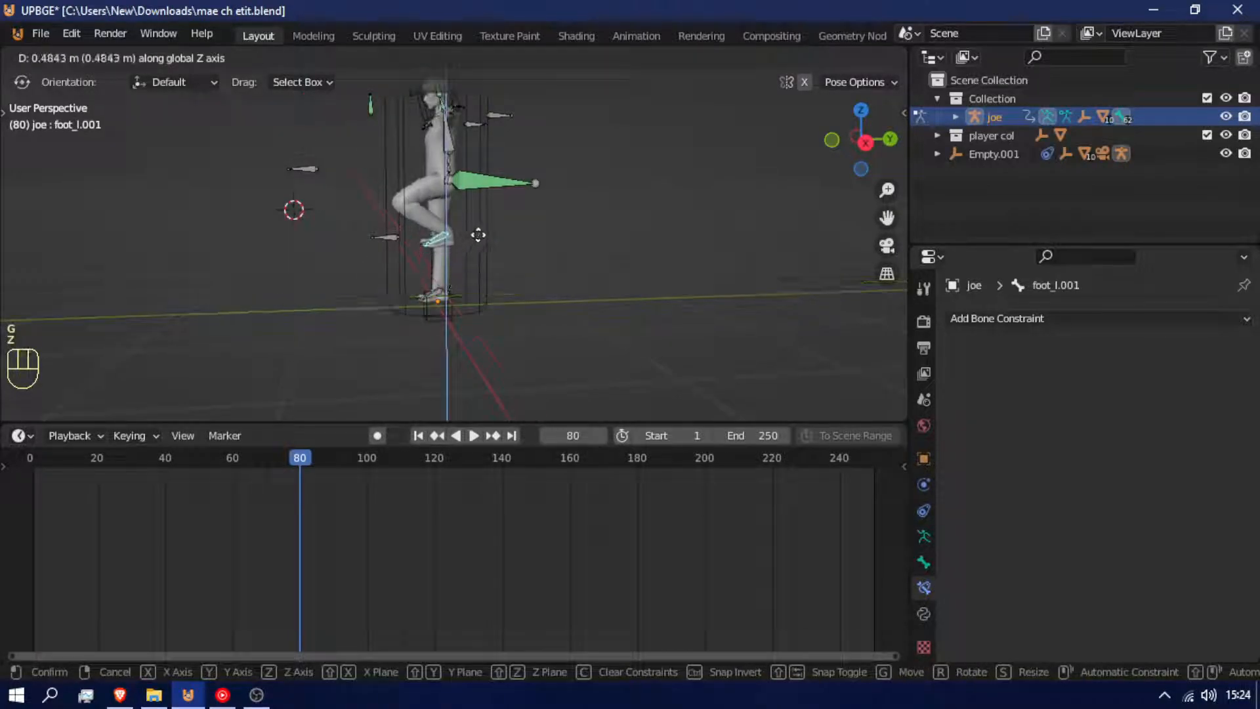
pyautogui.click(461, 255)
pyautogui.press('r')
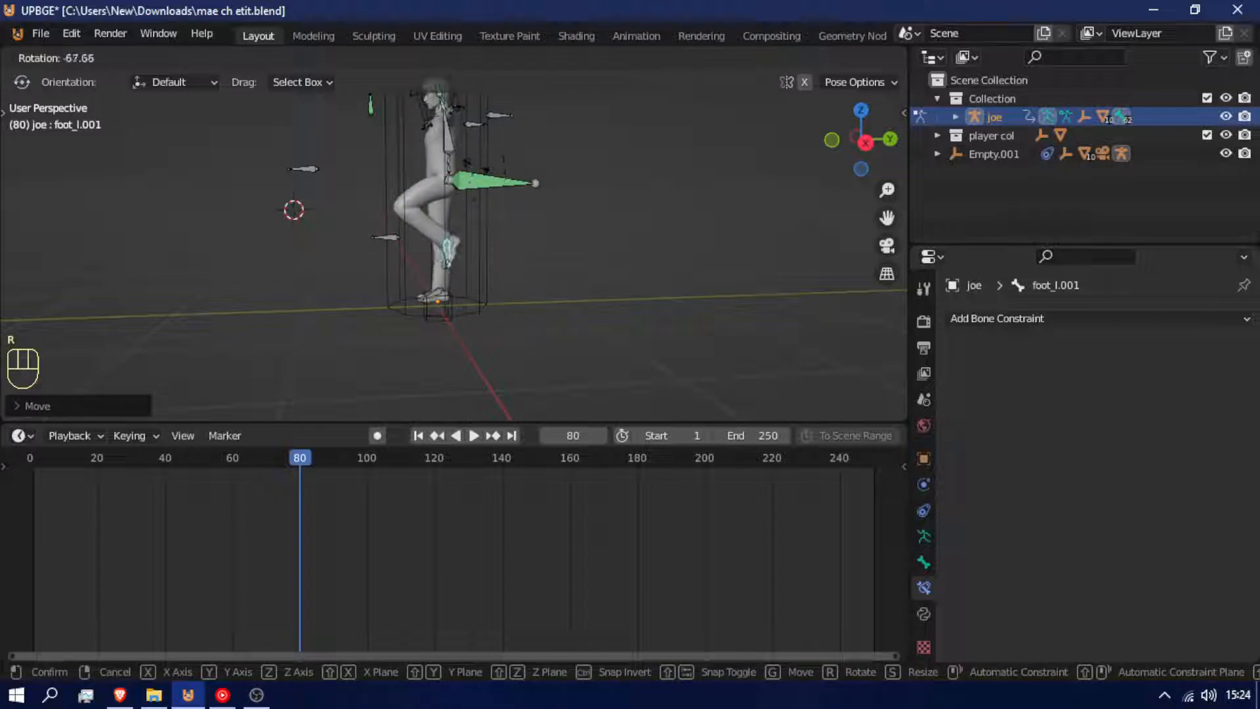
pyautogui.click(471, 168)
# Lower the Root bone about 0.06 m along the global Z axis.
pyautogui.click(470, 190)
pyautogui.press('g')
pyautogui.press('z')
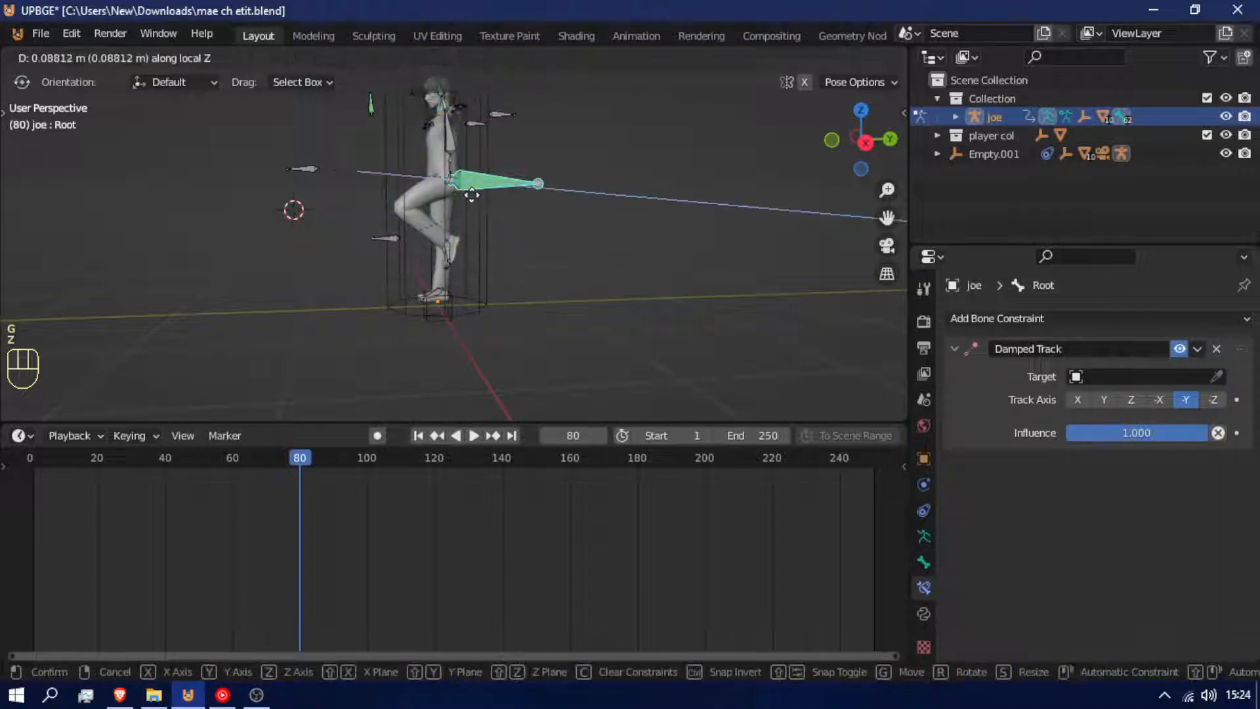
pyautogui.press('z')
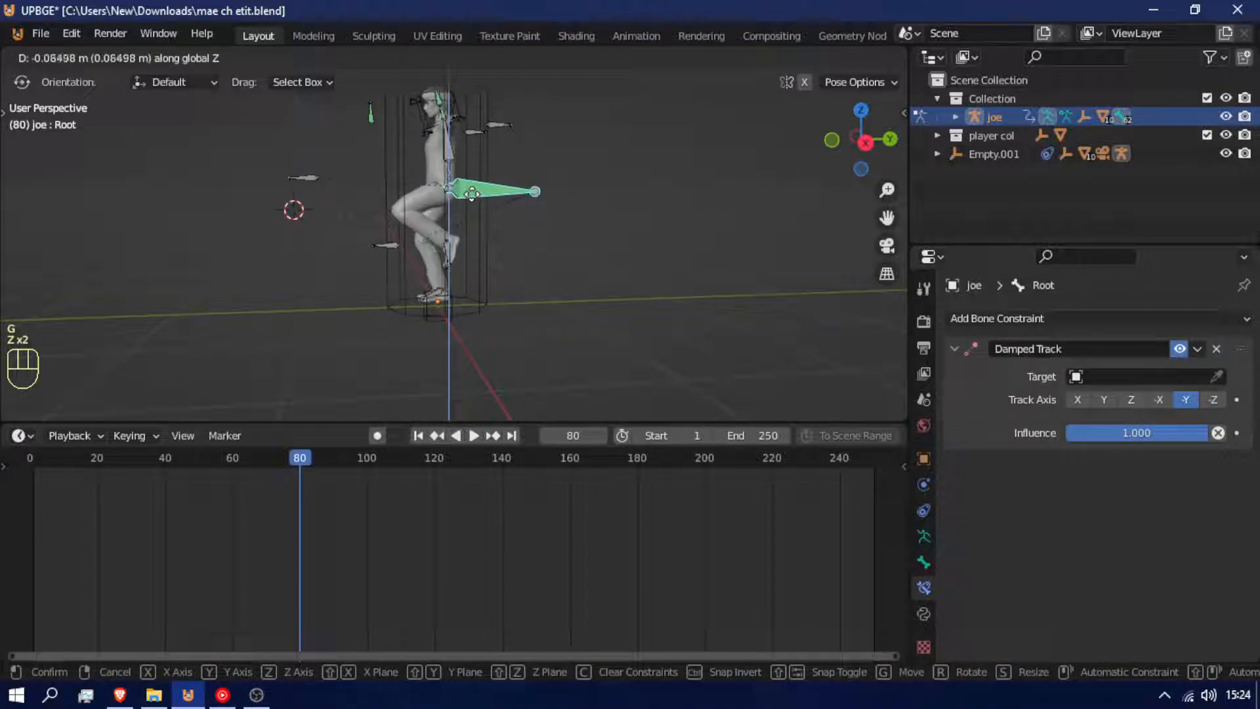
pyautogui.click(466, 204)
# Enable Auto Keying and record the Root and left foot bones at frame 80 by nudging each one.
pyautogui.click(379, 435)
pyautogui.press('g')
pyautogui.click(441, 288)
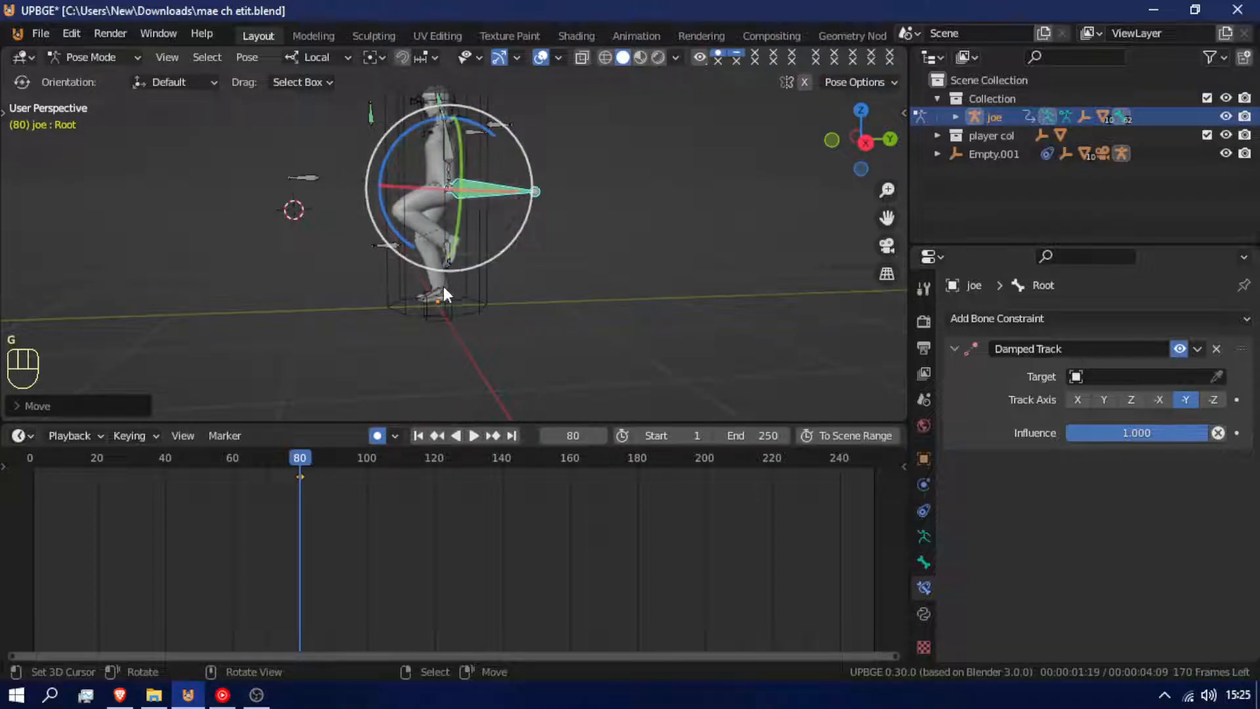
pyautogui.click(450, 252)
pyautogui.press('g')
pyautogui.click(451, 248)
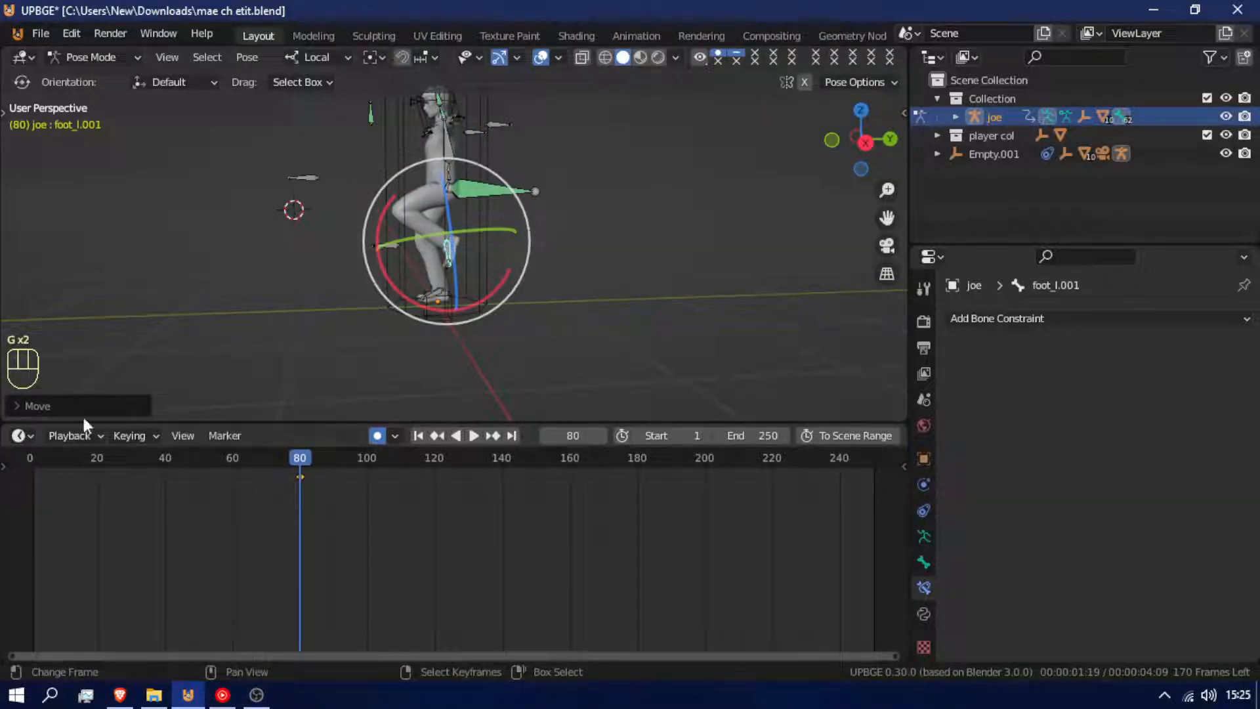
# Set the active keying set to Location & Rotation and key the left foot and Root bones at frame 80.
pyautogui.click(129, 435)
pyautogui.click(118, 335)
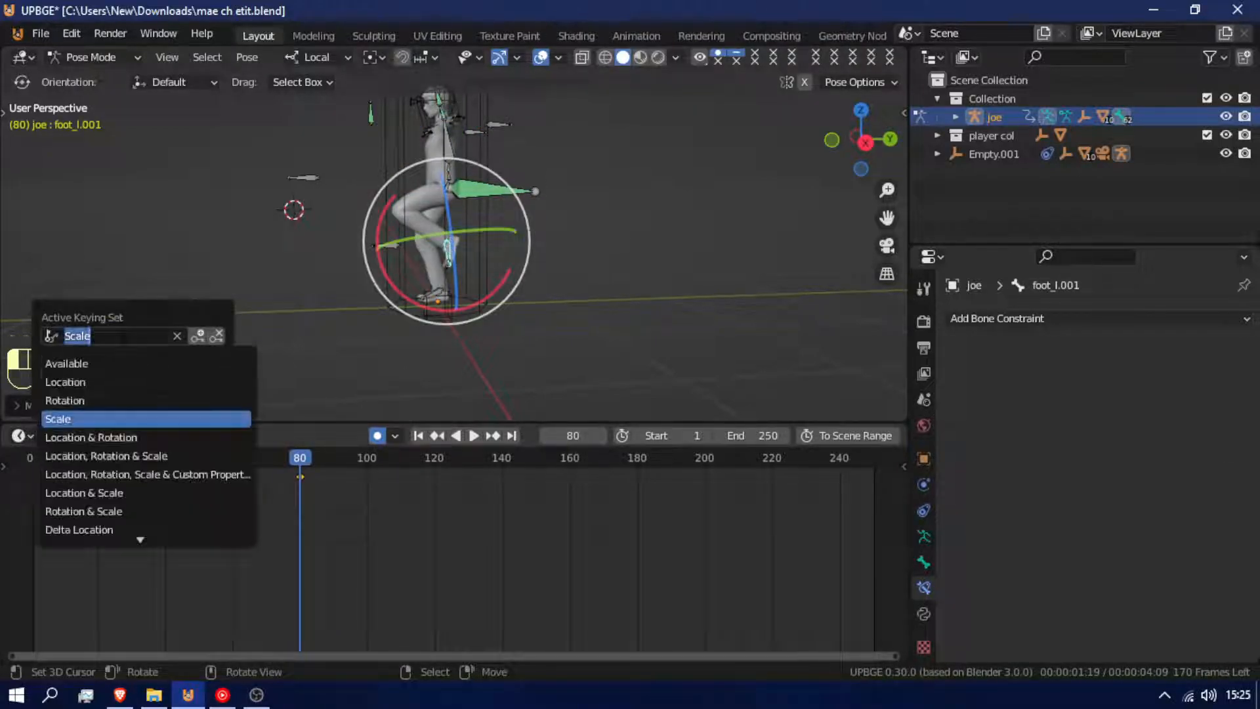
pyautogui.click(144, 437)
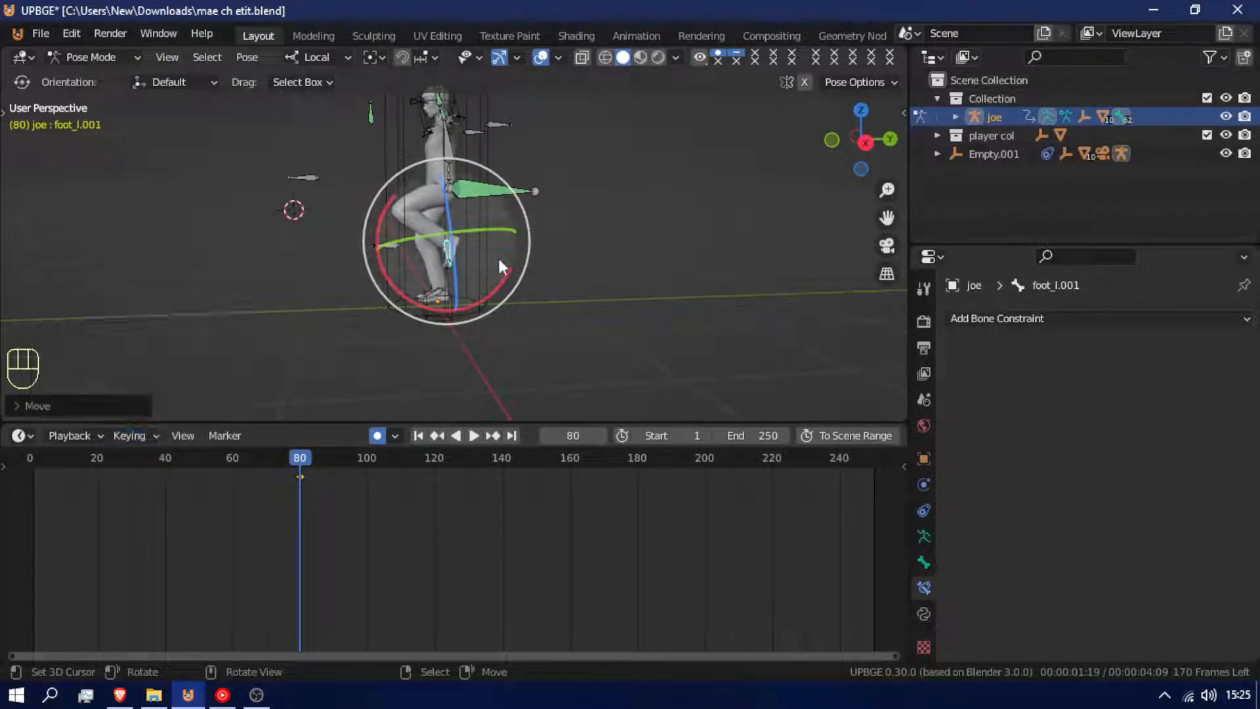
pyautogui.press('i')
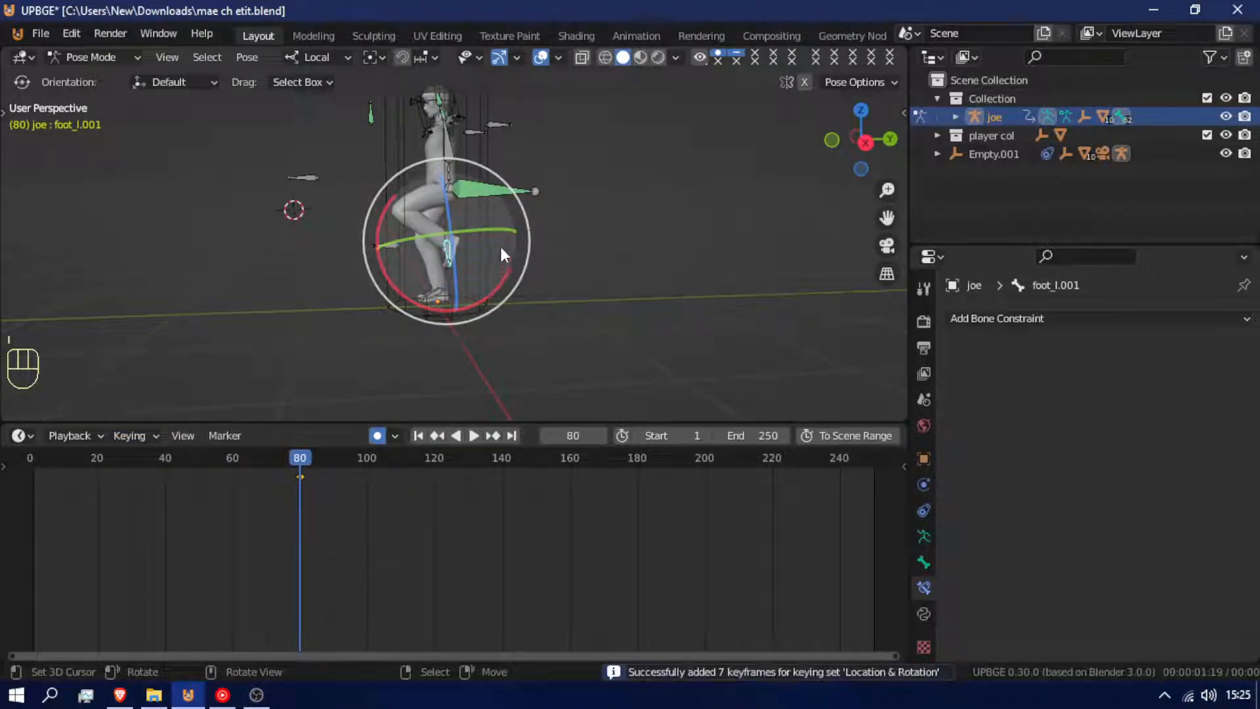
pyautogui.click(508, 191)
pyautogui.press('i')
# Go to frame 1 and insert keyframes for the Root and right foot bones.
pyautogui.moveTo(219, 556); pyautogui.dragTo(37, 507)
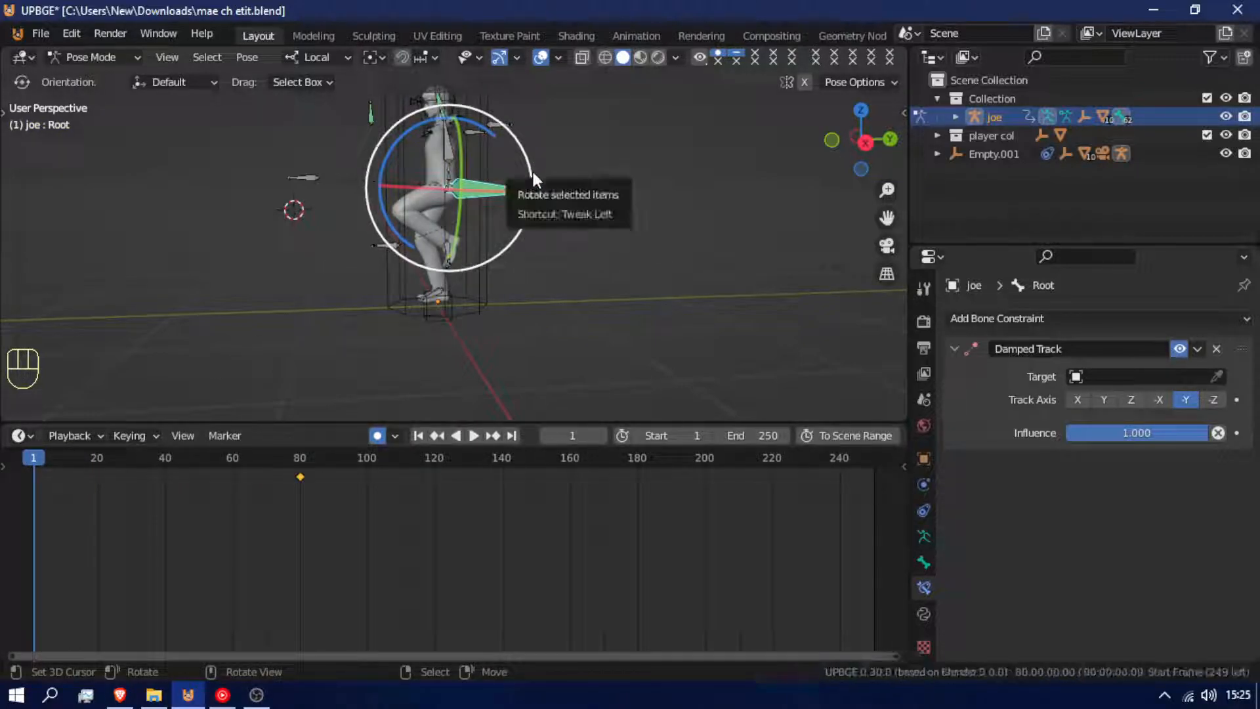
pyautogui.press('i')
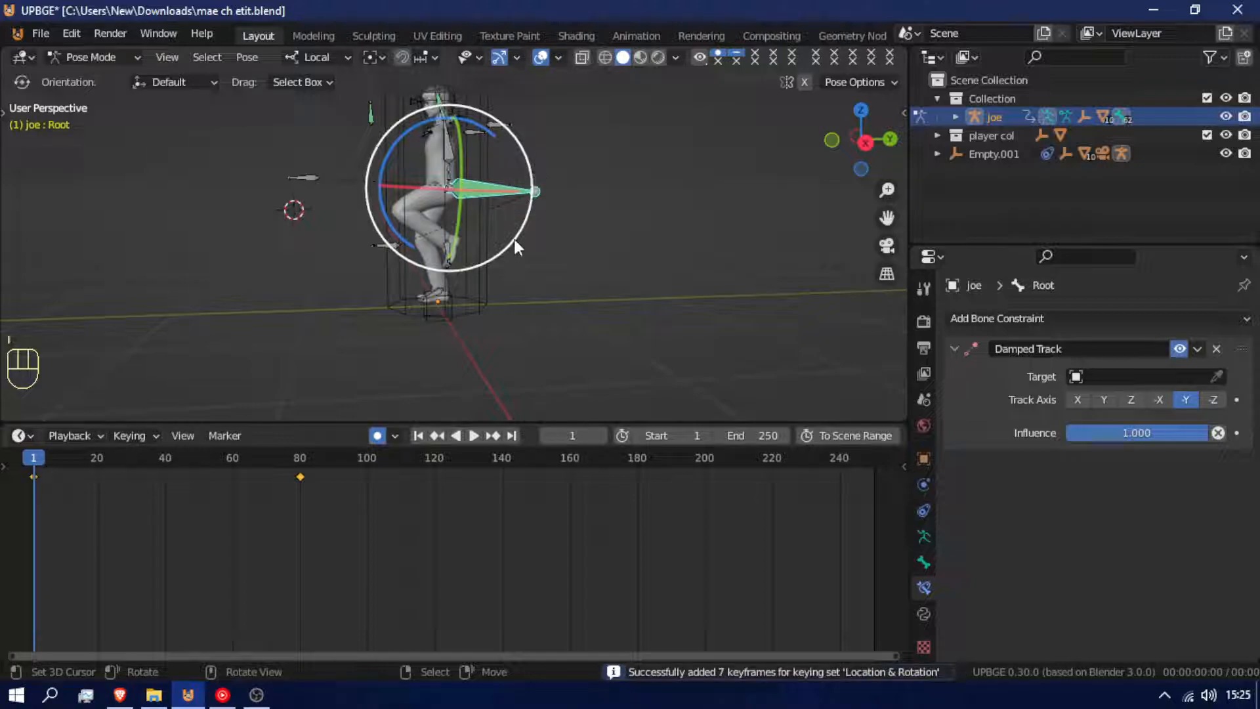
pyautogui.click(433, 295)
pyautogui.press('i')
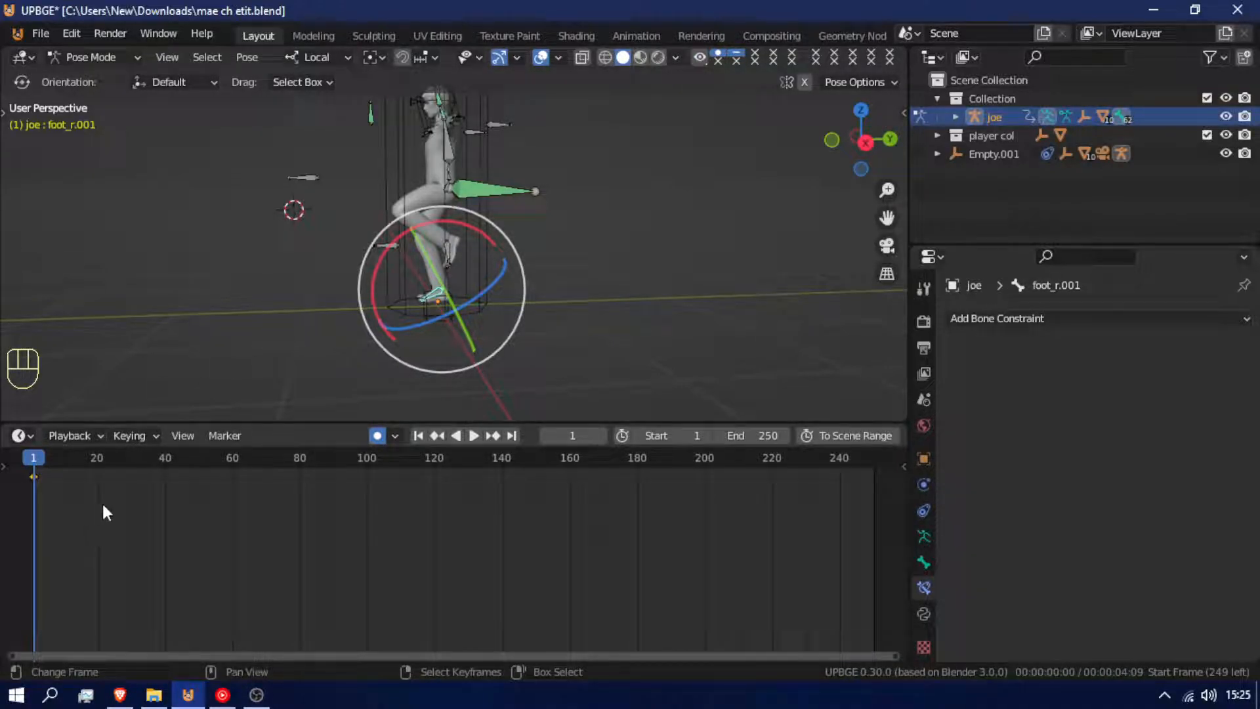
# At frame 20, move the right foot bone backward about 0.34 m along the global Y axis.
pyautogui.moveTo(100, 502); pyautogui.dragTo(99, 491)
pyautogui.press('g')
pyautogui.middleClick(385, 379)
pyautogui.rightClick(373, 395)
pyautogui.press('g')
pyautogui.middleClick(394, 397)
pyautogui.middleClick(417, 397)
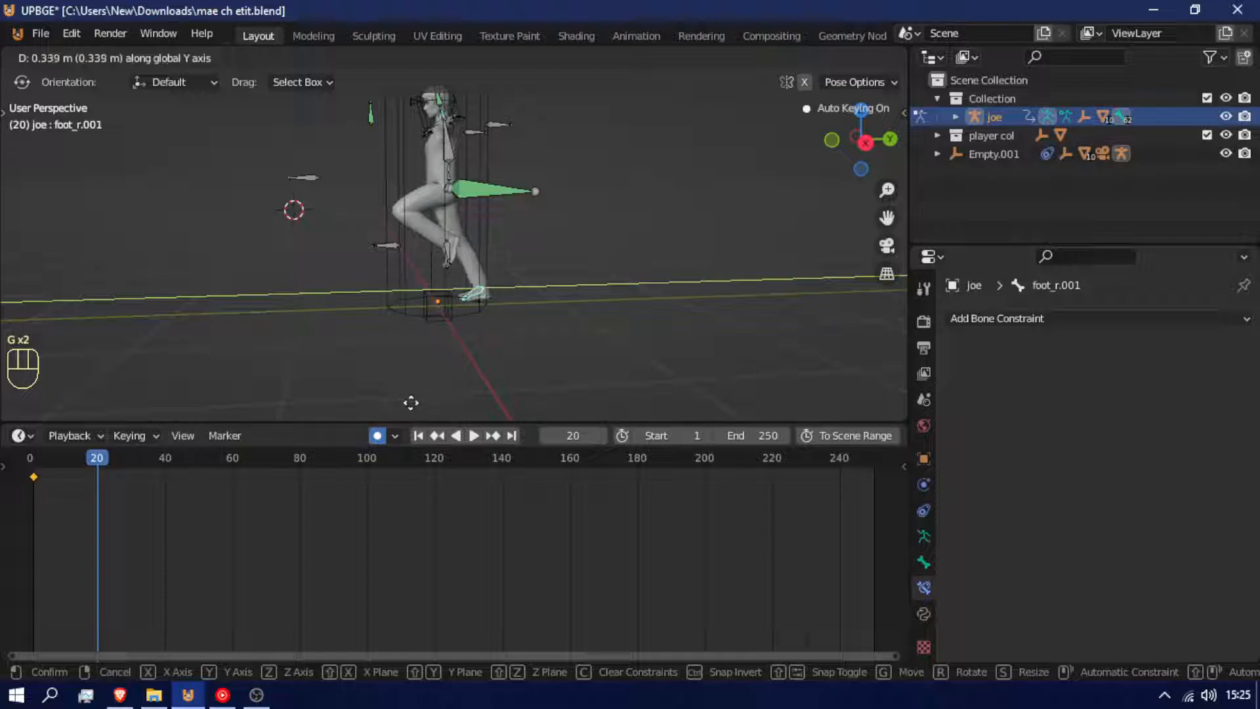
pyautogui.click(414, 404)
# At frame 20, place the left foot bone forward near the ground and rotate it about 108° into a heel-first stance.
pyautogui.click(448, 241)
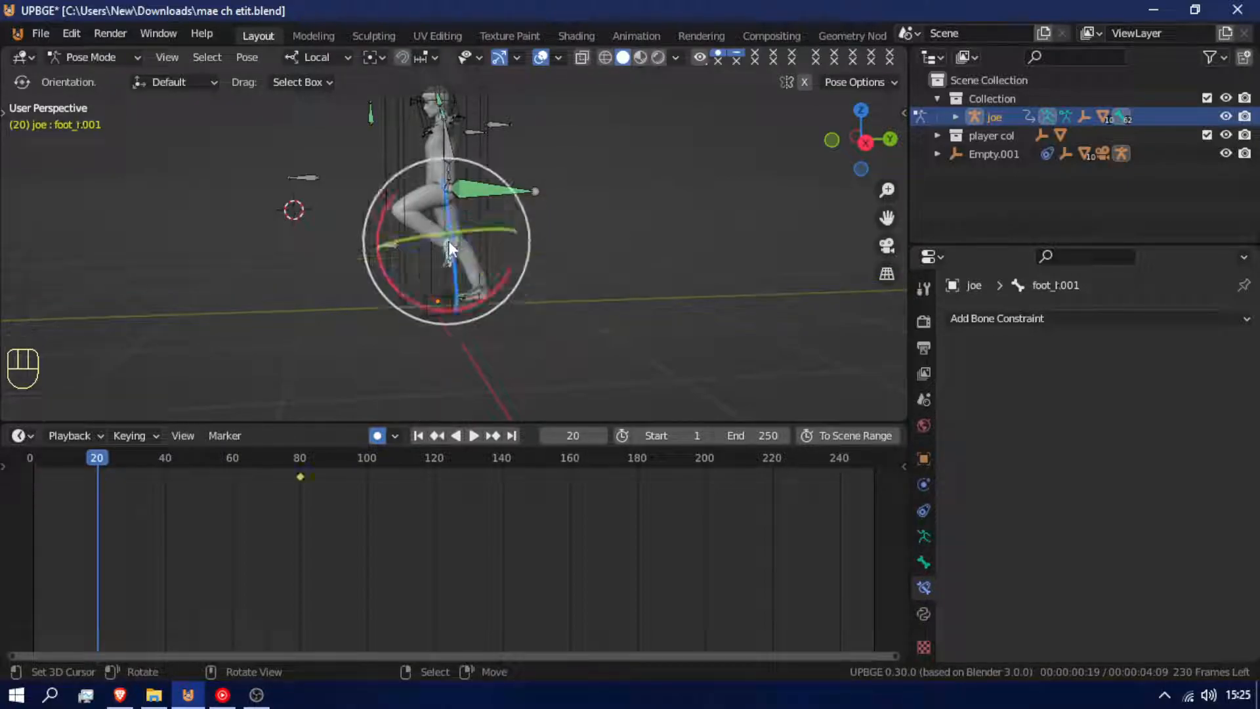
pyautogui.press('g')
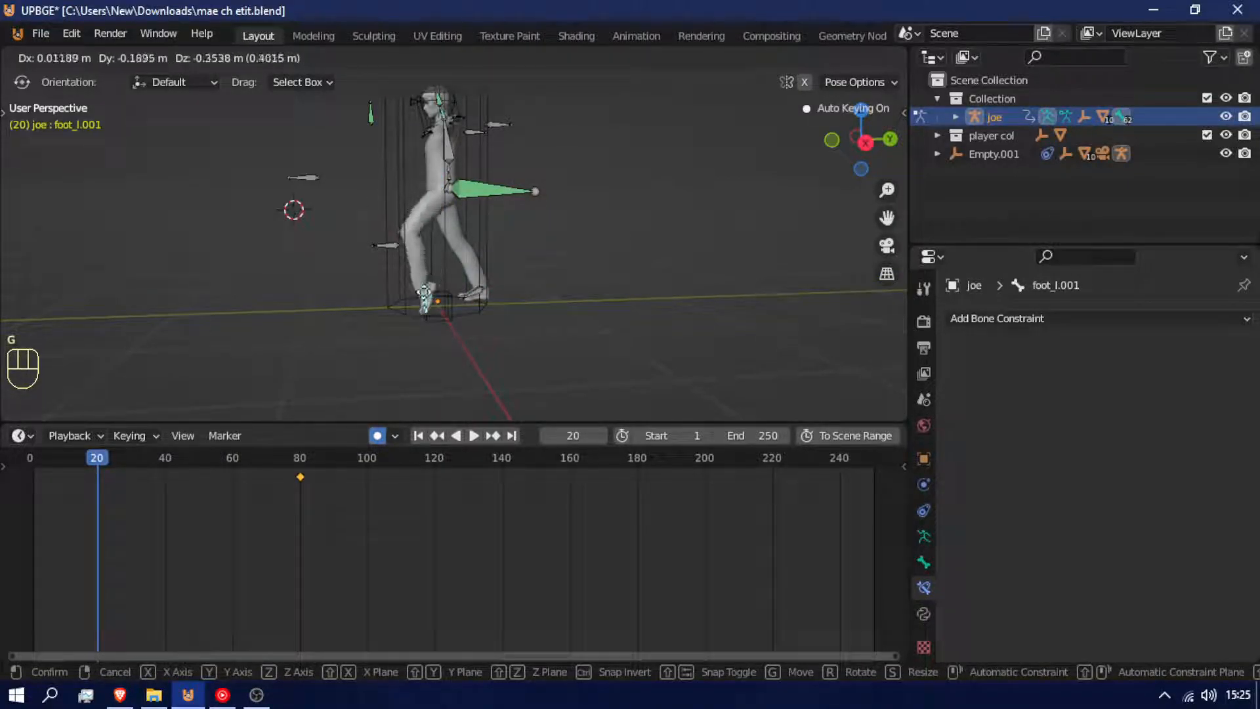
pyautogui.click(400, 299)
pyautogui.press('r')
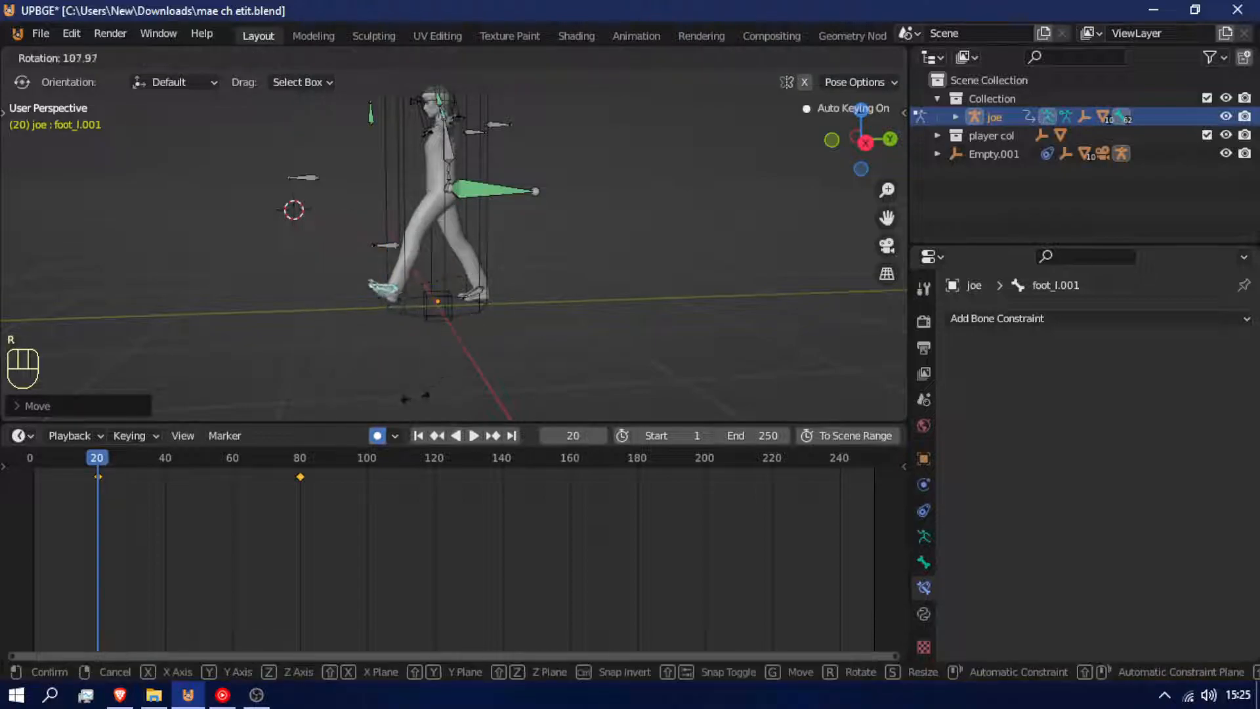
pyautogui.click(402, 399)
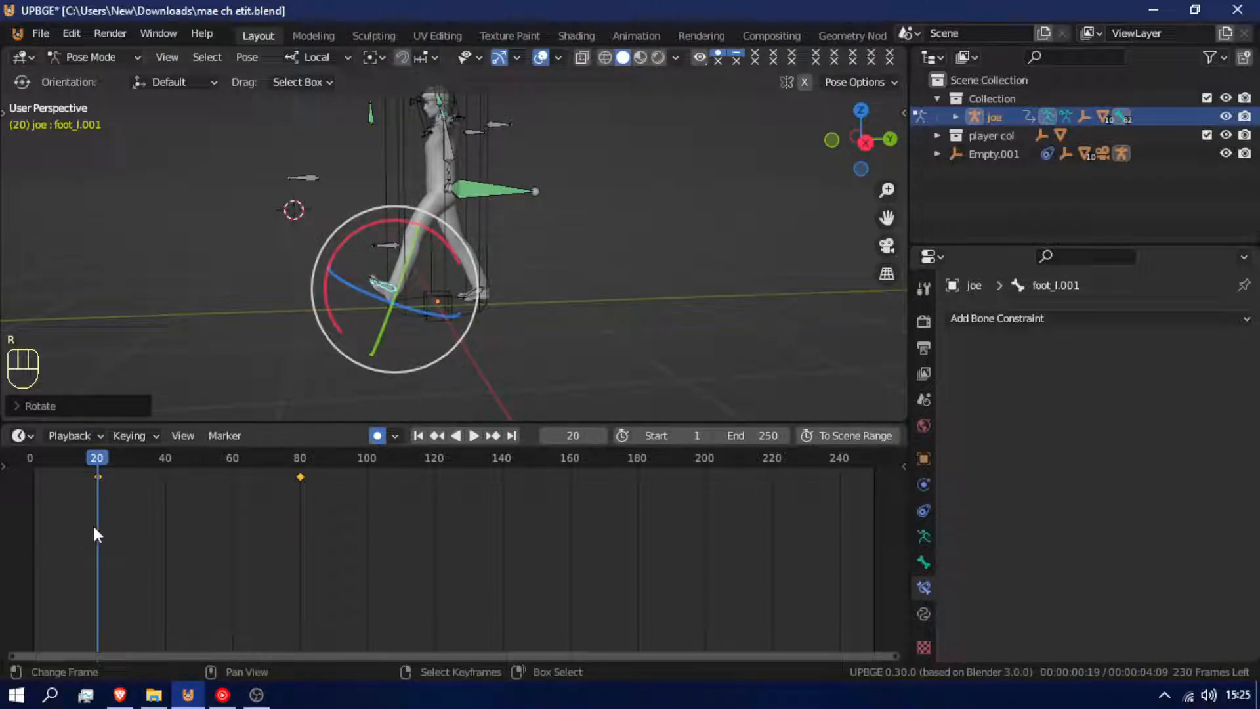
# At frame 0, lift the left foot bone, bring it back beneath the body, and rotate it so the toes point down.
pyautogui.moveTo(93, 529); pyautogui.dragTo(37, 529)
pyautogui.press('space')
pyautogui.press('space')
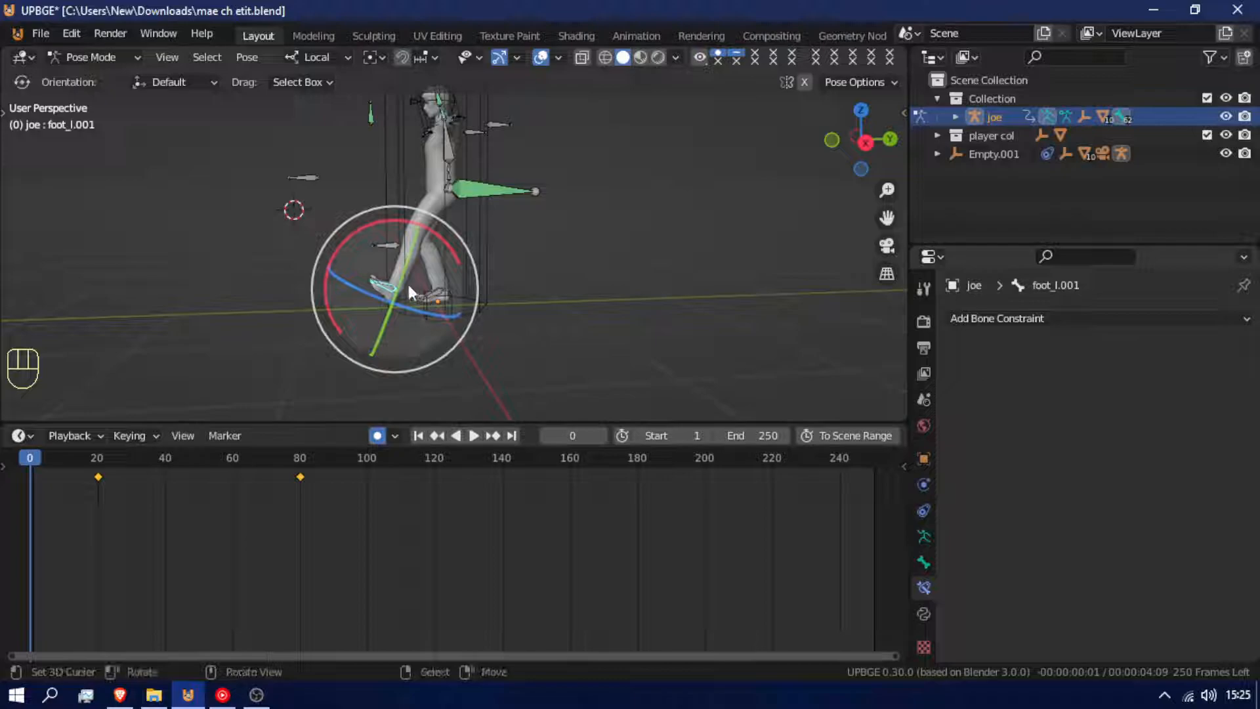
pyautogui.press('g')
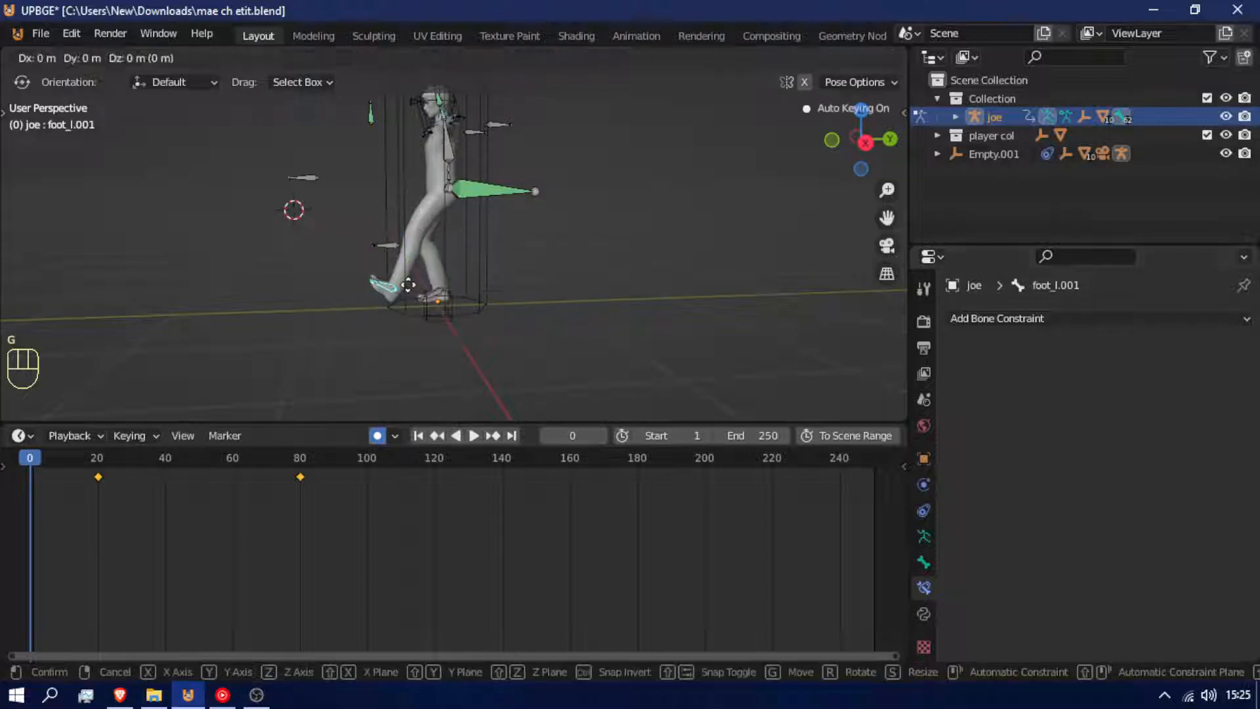
pyautogui.press('z')
pyautogui.click(429, 234)
pyautogui.press('g')
pyautogui.moveTo(433, 234); pyautogui.dragTo(468, 233, button='middle')
pyautogui.click(470, 230)
pyautogui.press('r')
pyautogui.click(451, 210)
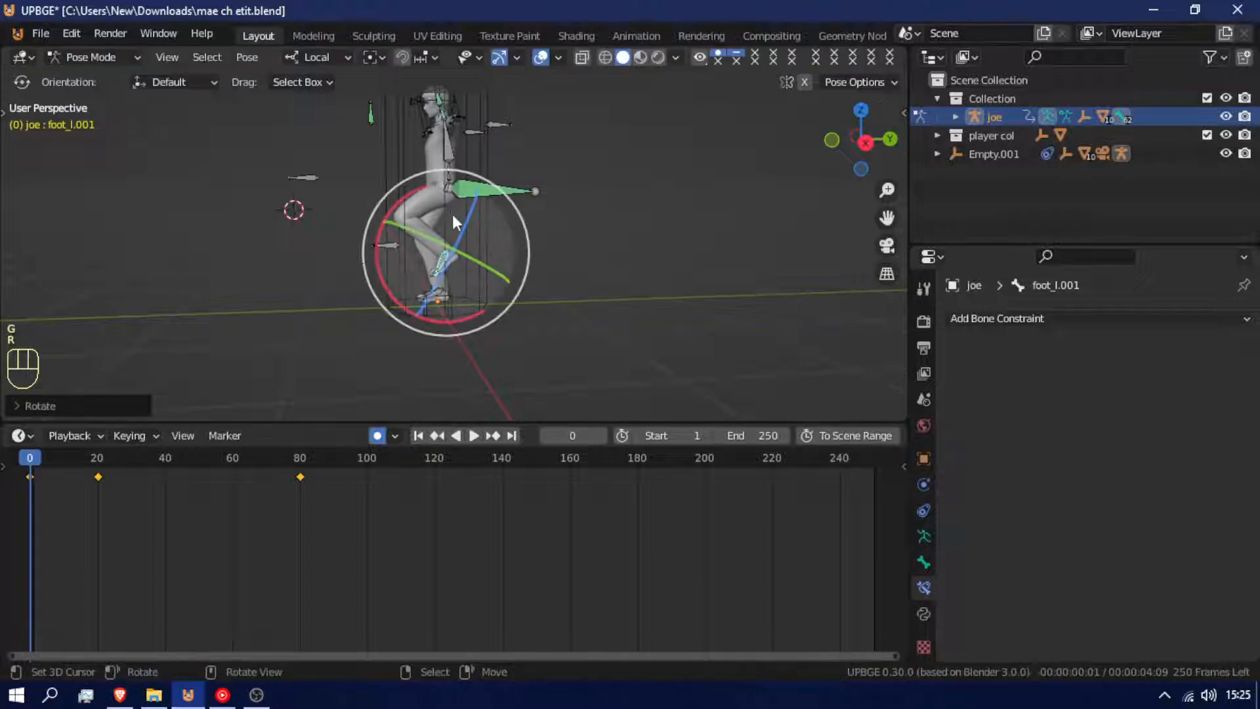
# At frame 0, lower the left foot bone about 0.25 m along the global Z axis.
pyautogui.press('g')
pyautogui.press('z')
pyautogui.press('z')
pyautogui.press('z')
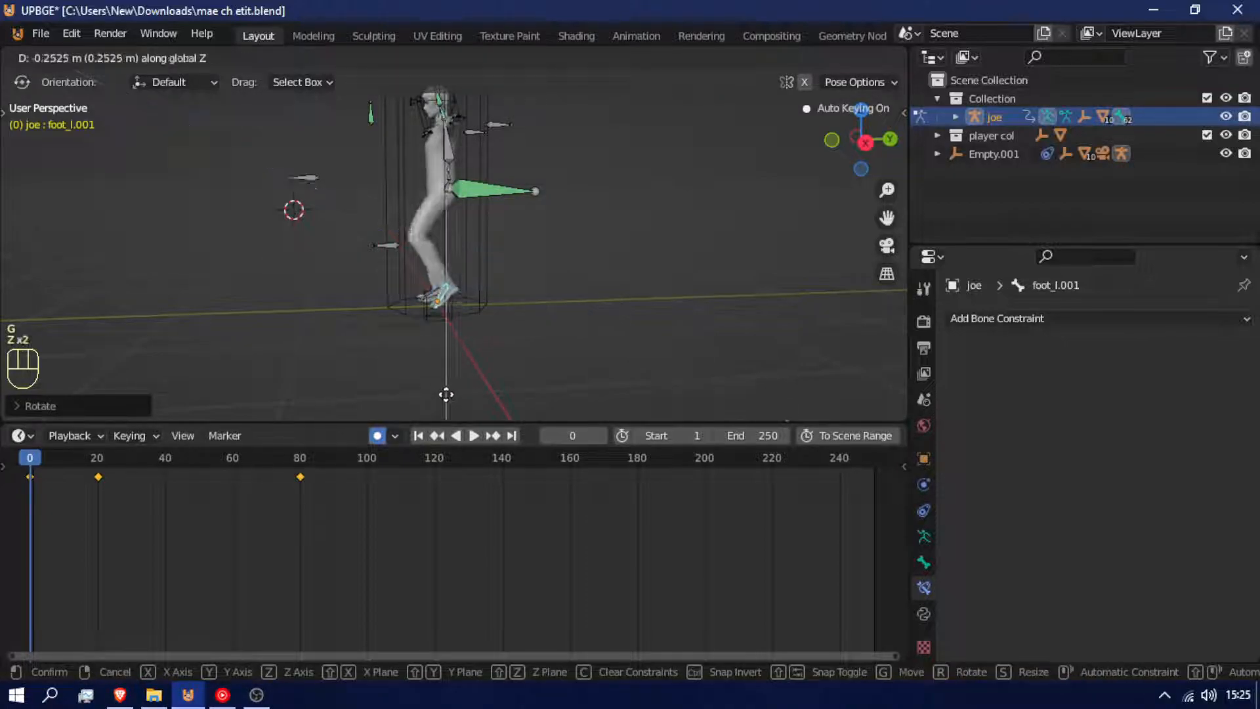
pyautogui.click(447, 388)
# At frame 20, rotate the right foot bone into a heel-up pose and raise it slightly along the global Z axis.
pyautogui.press('space')
pyautogui.moveTo(65, 496); pyautogui.dragTo(97, 482)
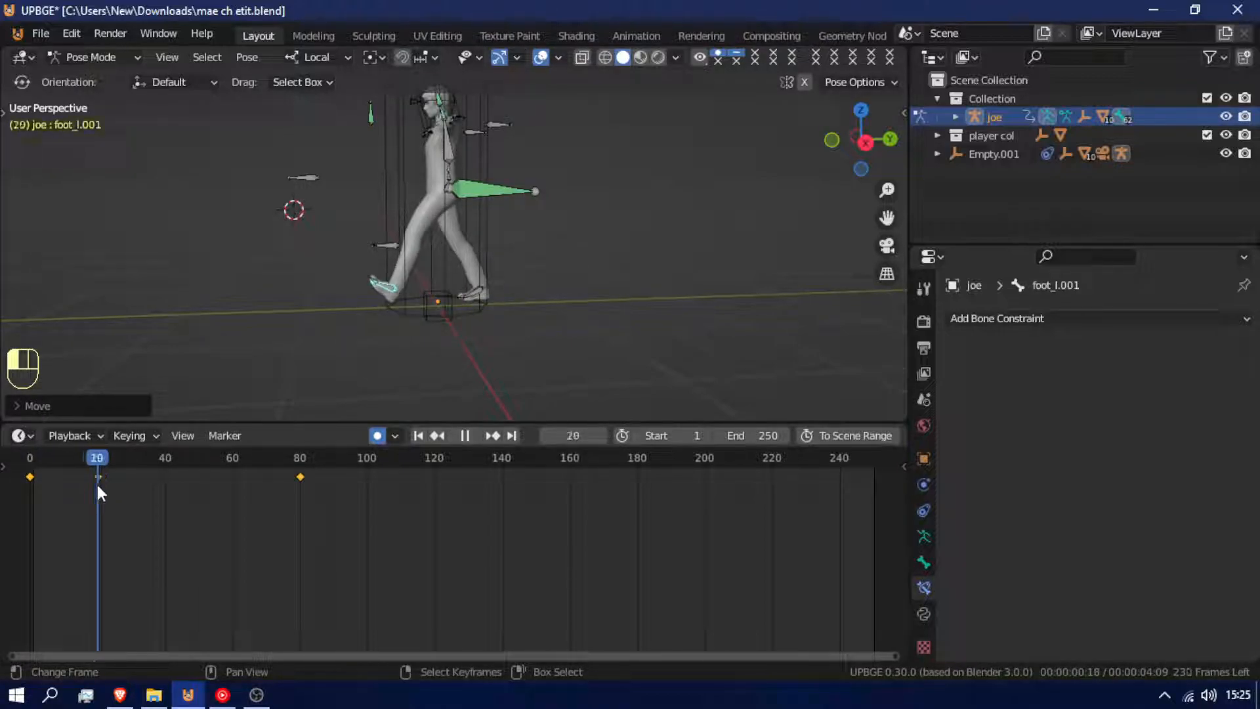
pyautogui.rightClick(479, 290)
pyautogui.hotkey('shift', 'f')
pyautogui.press('w')
pyautogui.click(541, 250)
pyautogui.moveTo(468, 206); pyautogui.dragTo(425, 188)
pyautogui.press('g')
pyautogui.press('z')
pyautogui.press('z')
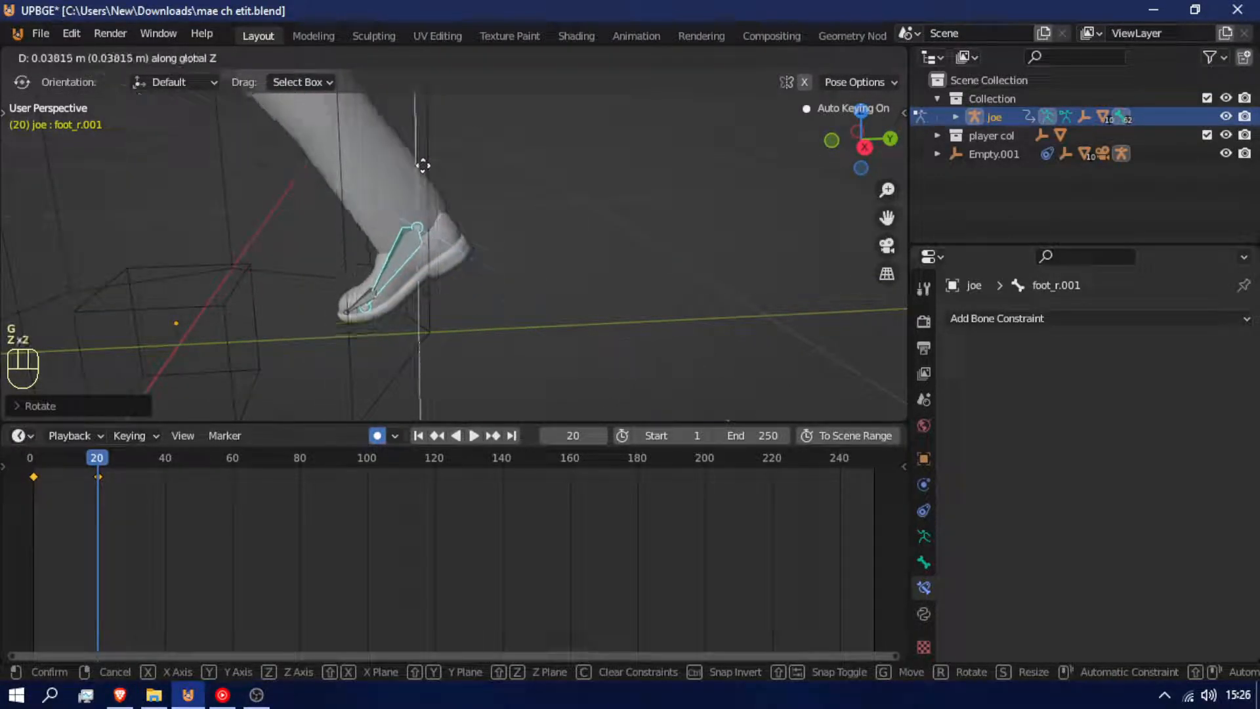
pyautogui.click(422, 148)
# In right orthographic view, lower the right foot bone slightly along global Z at frame 20 so the toes reach the ground line.
pyautogui.press('KP_3')
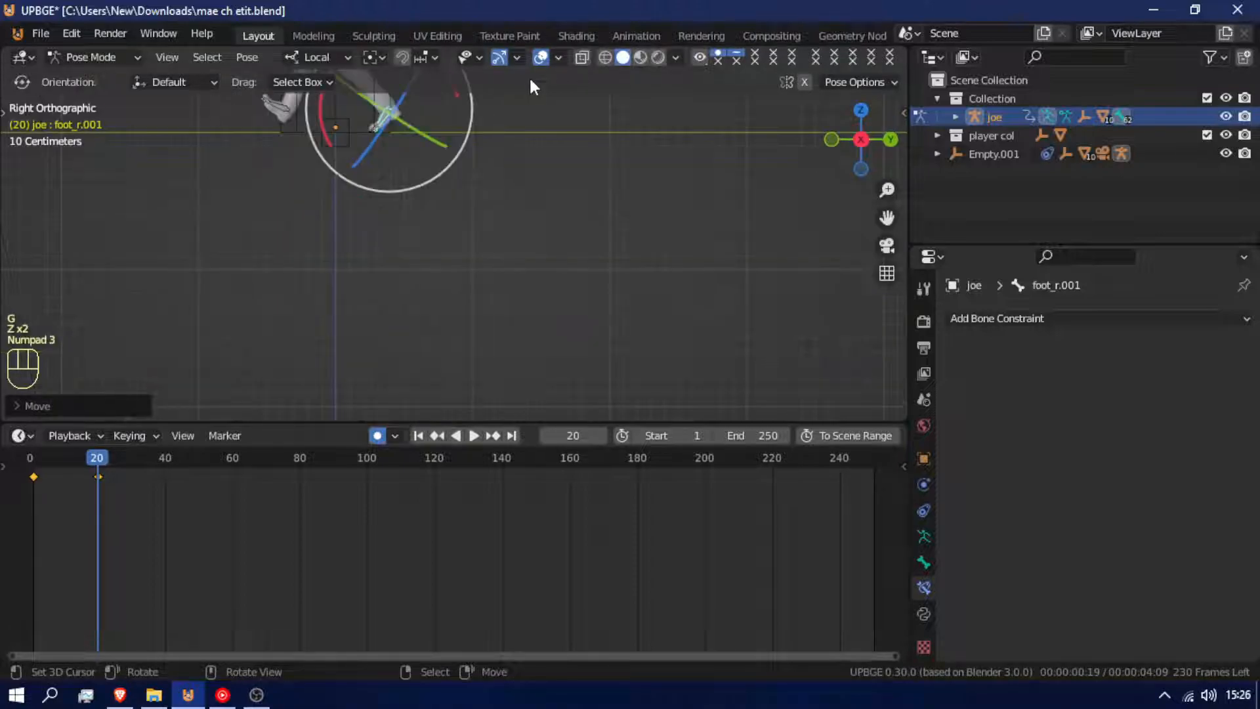
pyautogui.keyDown('shift'); pyautogui.moveTo(529, 76); pyautogui.dragTo(632, 315, button='middle'); pyautogui.keyUp('shift')
pyautogui.scroll(2, 634, 321)
pyautogui.keyDown('shift'); pyautogui.moveTo(484, 230); pyautogui.dragTo(663, 284, button='middle'); pyautogui.keyUp('shift')
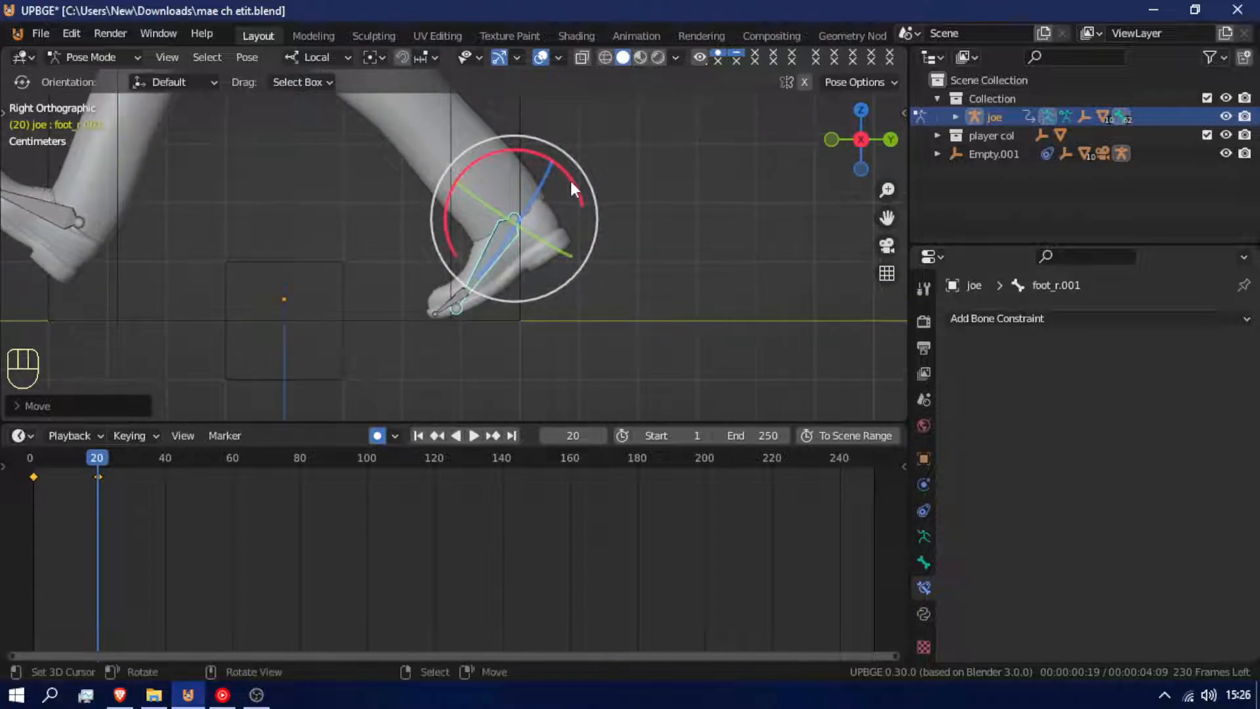
pyautogui.press('g')
pyautogui.press('z')
pyautogui.press('z')
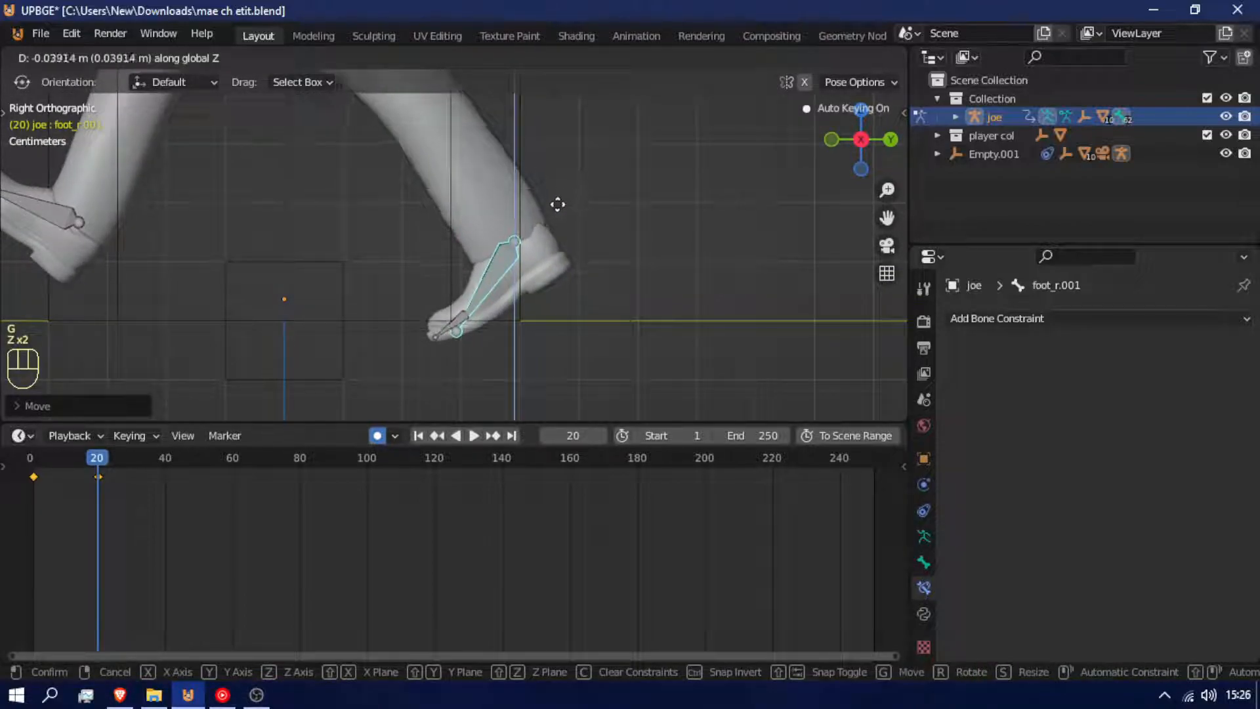
pyautogui.click(559, 197)
# Rotate the right ball bone to flatten the toes at frame 20, and clear its rotation at frame 0.
pyautogui.click(454, 306)
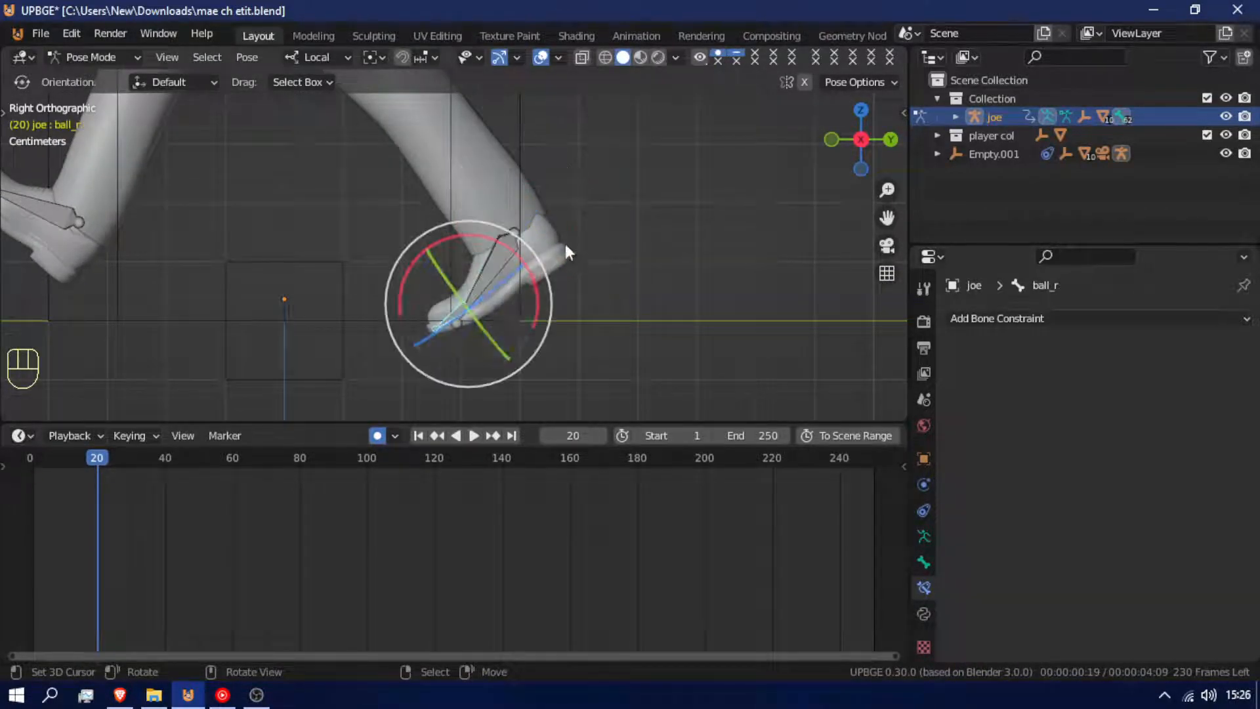
pyautogui.moveTo(526, 257); pyautogui.dragTo(532, 292)
pyautogui.scroll(-5, 532, 291)
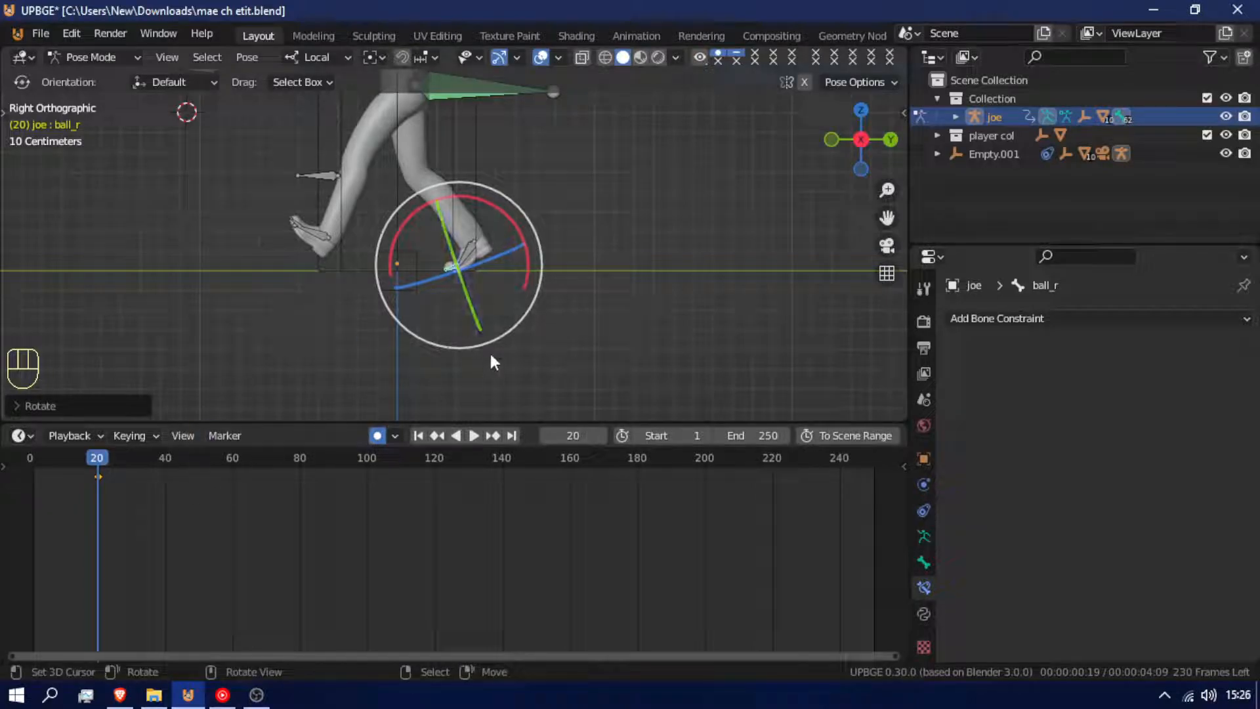
pyautogui.moveTo(73, 504); pyautogui.dragTo(8, 505)
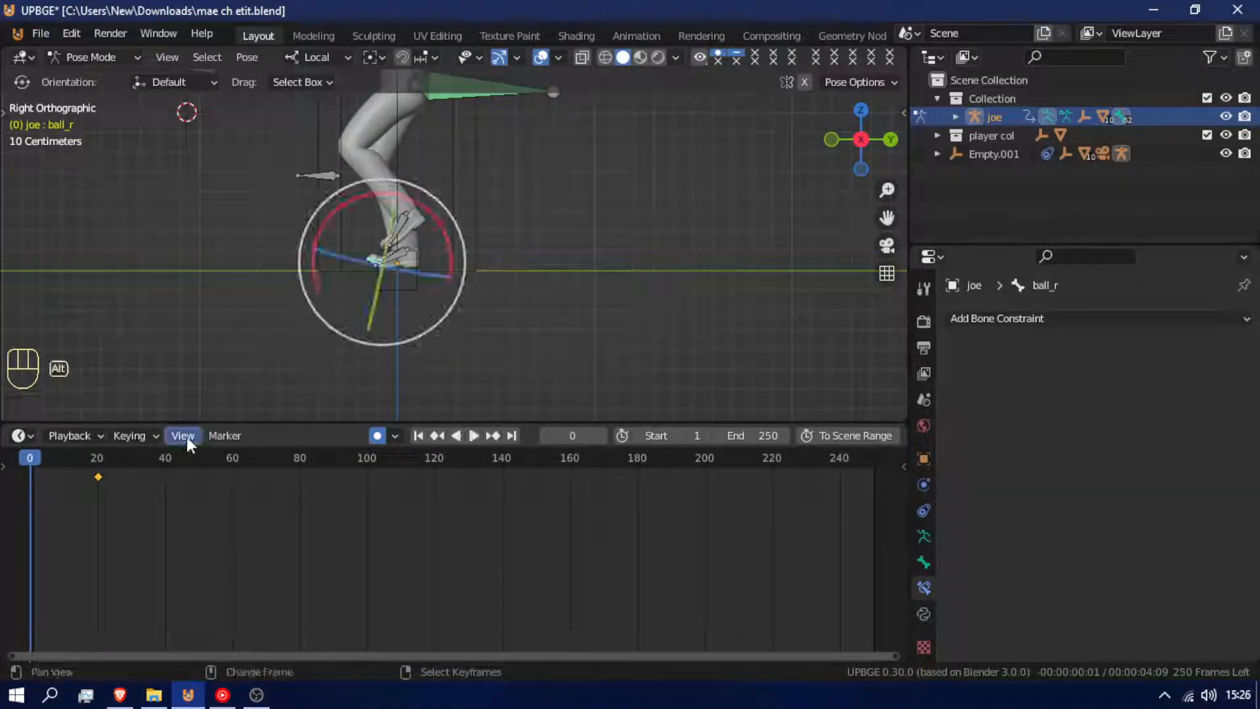
pyautogui.hotkey('alt', 'r')
# Play and scrub through the walk around frames 0 to 41 to check how the left foot moves.
pyautogui.moveTo(20, 555); pyautogui.dragTo(99, 556)
pyautogui.moveTo(156, 565); pyautogui.dragTo(166, 541)
pyautogui.click(332, 211)
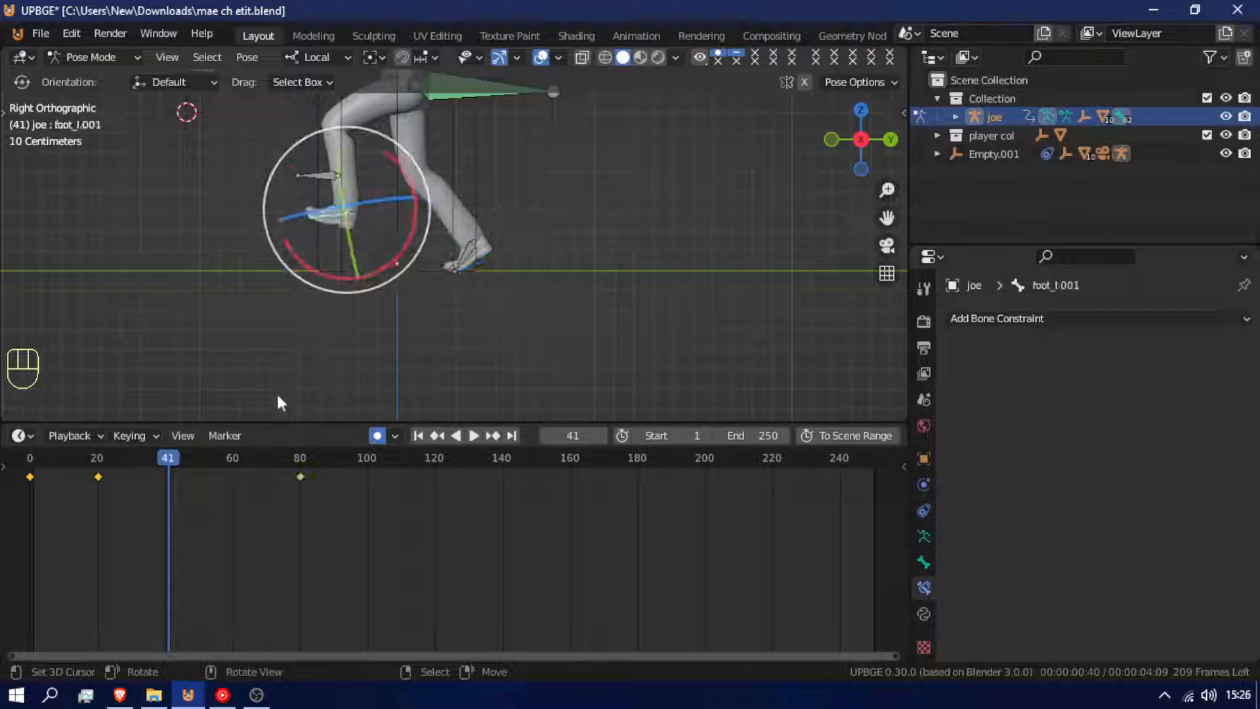
pyautogui.press('space')
pyautogui.moveTo(227, 512); pyautogui.dragTo(129, 504)
pyautogui.scroll(-3, 403, 198)
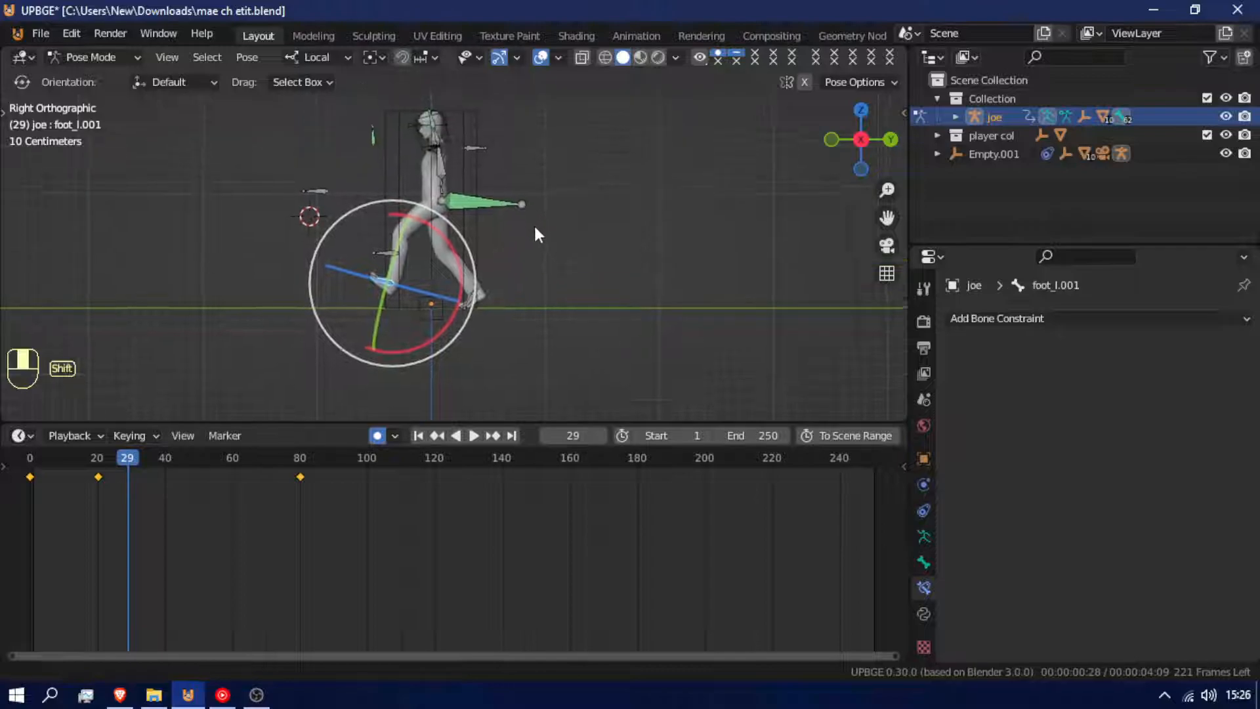
pyautogui.click(486, 207)
pyautogui.press('g')
pyautogui.press('z')
pyautogui.press('z')
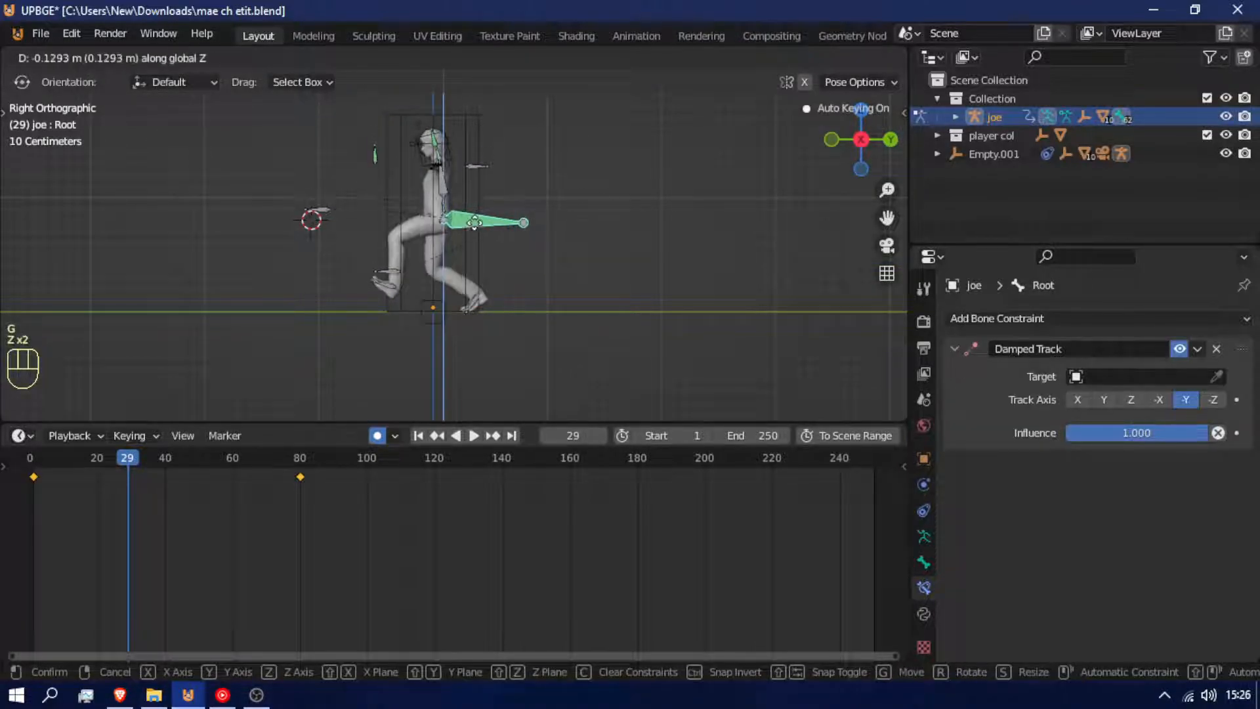
pyautogui.rightClick(474, 223)
# At frame 20, lower the Root bone about 0.06 m along the global Z axis.
pyautogui.moveTo(149, 522); pyautogui.dragTo(95, 513)
pyautogui.press('g')
pyautogui.press('z')
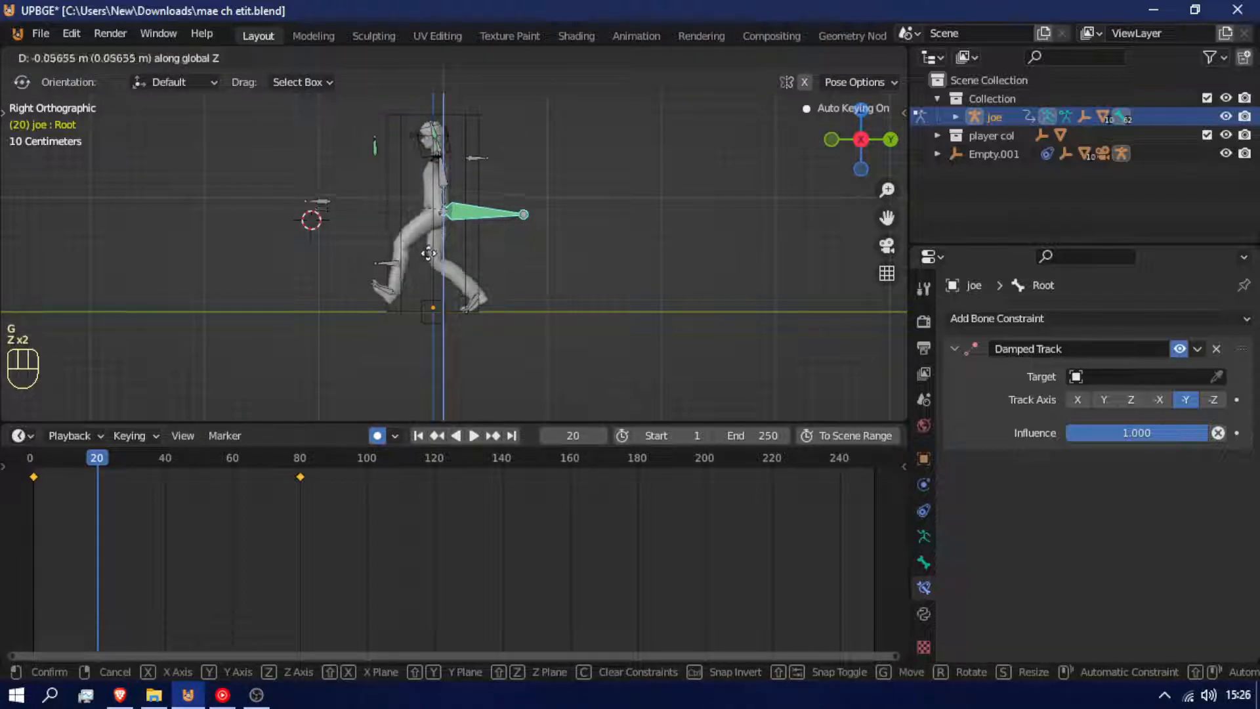
pyautogui.click(428, 253)
# At frame 24, lower the left foot bone to the ground by moving it along its local Z and Y axes.
pyautogui.moveTo(98, 578)
pyautogui.mouseDown()
pyautogui.moveTo(2, 567)
pyautogui.moveTo(109, 561)
pyautogui.mouseUp()
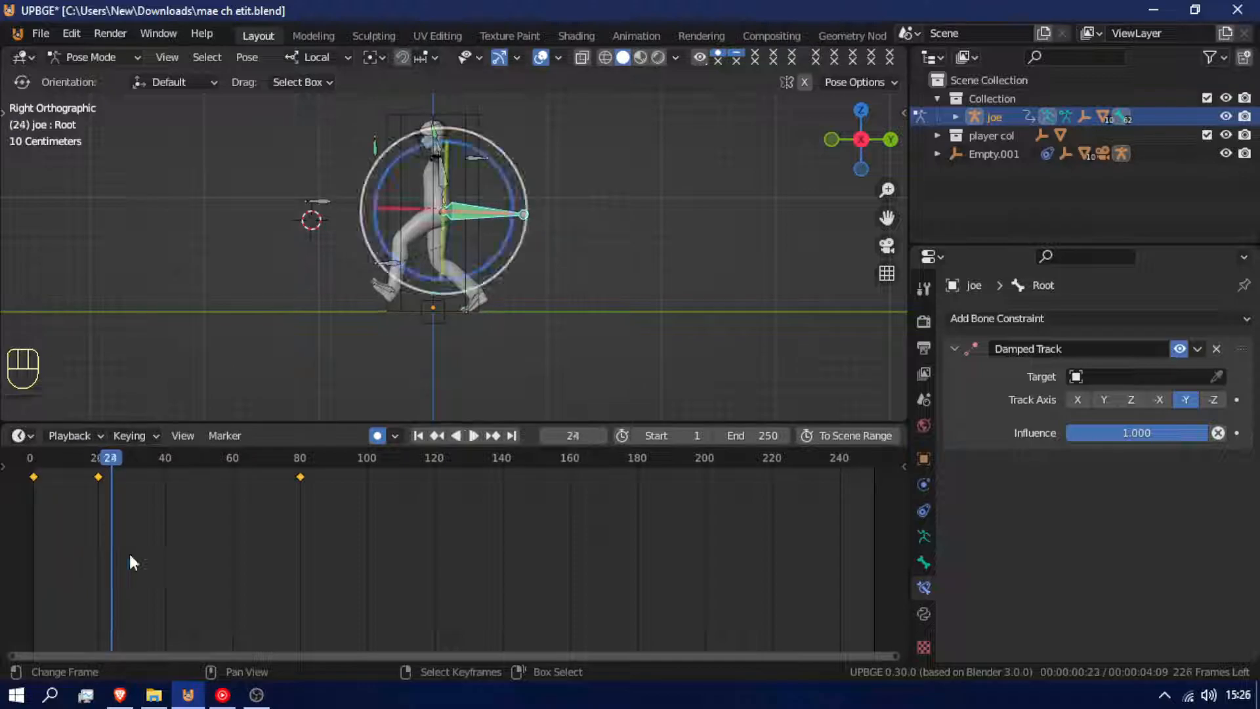
pyautogui.click(383, 289)
pyautogui.press('g')
pyautogui.press('z')
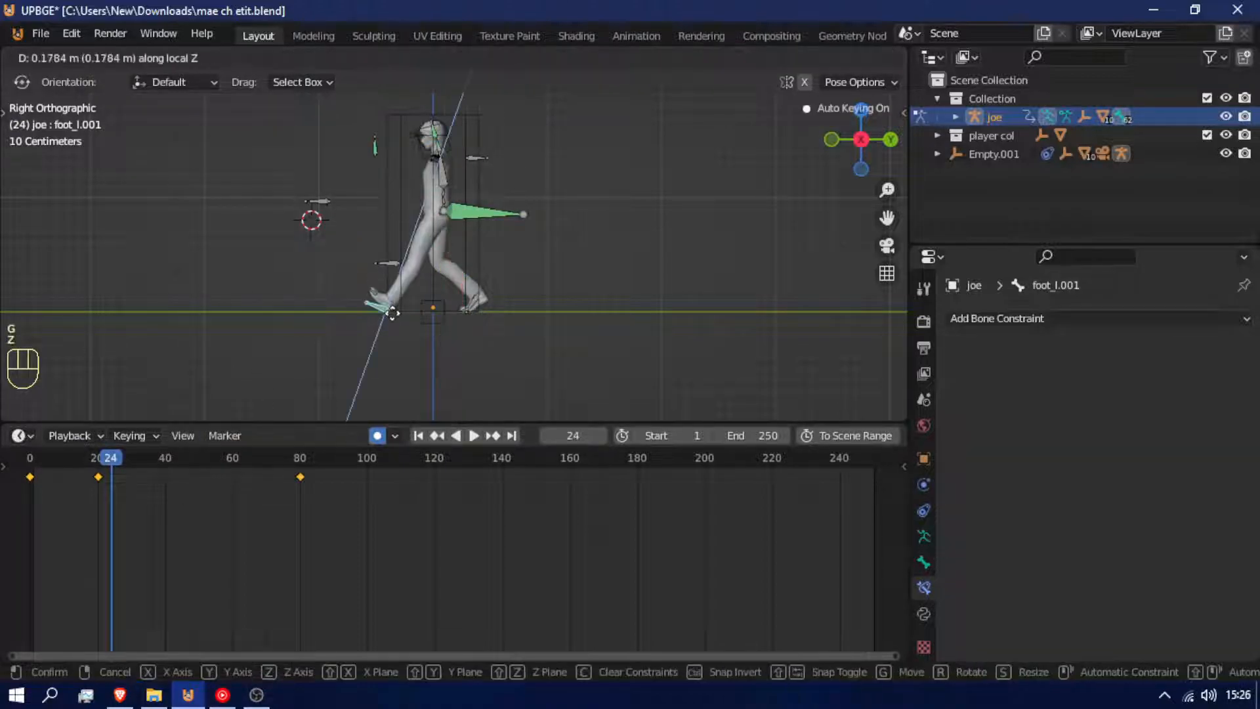
pyautogui.click(395, 309)
pyautogui.press('g')
pyautogui.press('x')
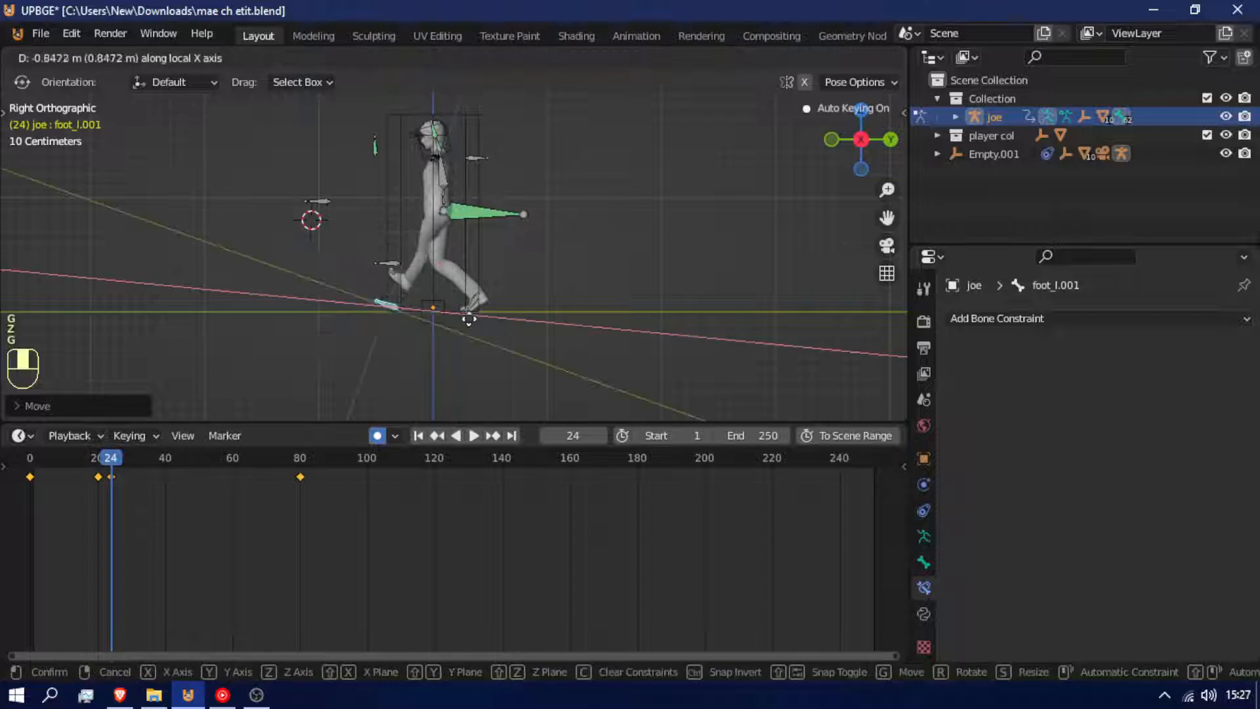
pyautogui.press('y')
pyautogui.click(462, 318)
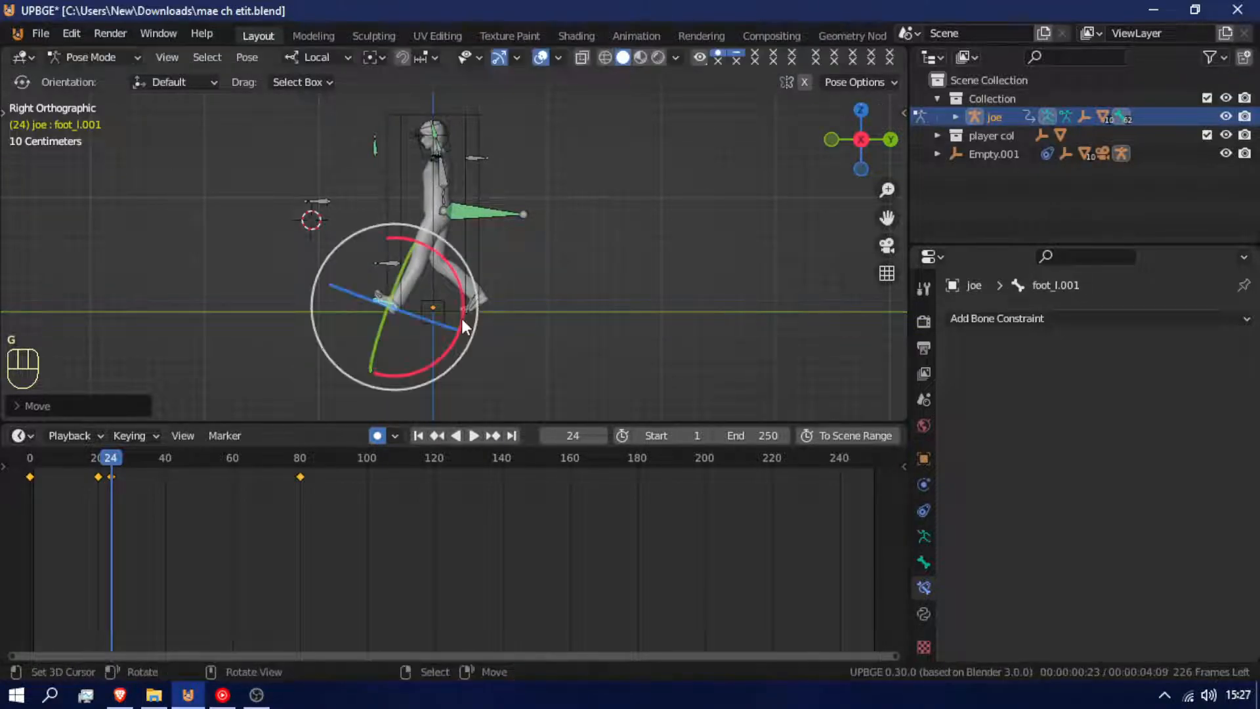
# At frame 24, clear the left foot bone's rotation and adjust its height so the sole rests on the ground line.
pyautogui.hotkey('alt', 'r')
pyautogui.scroll(6, 458, 327)
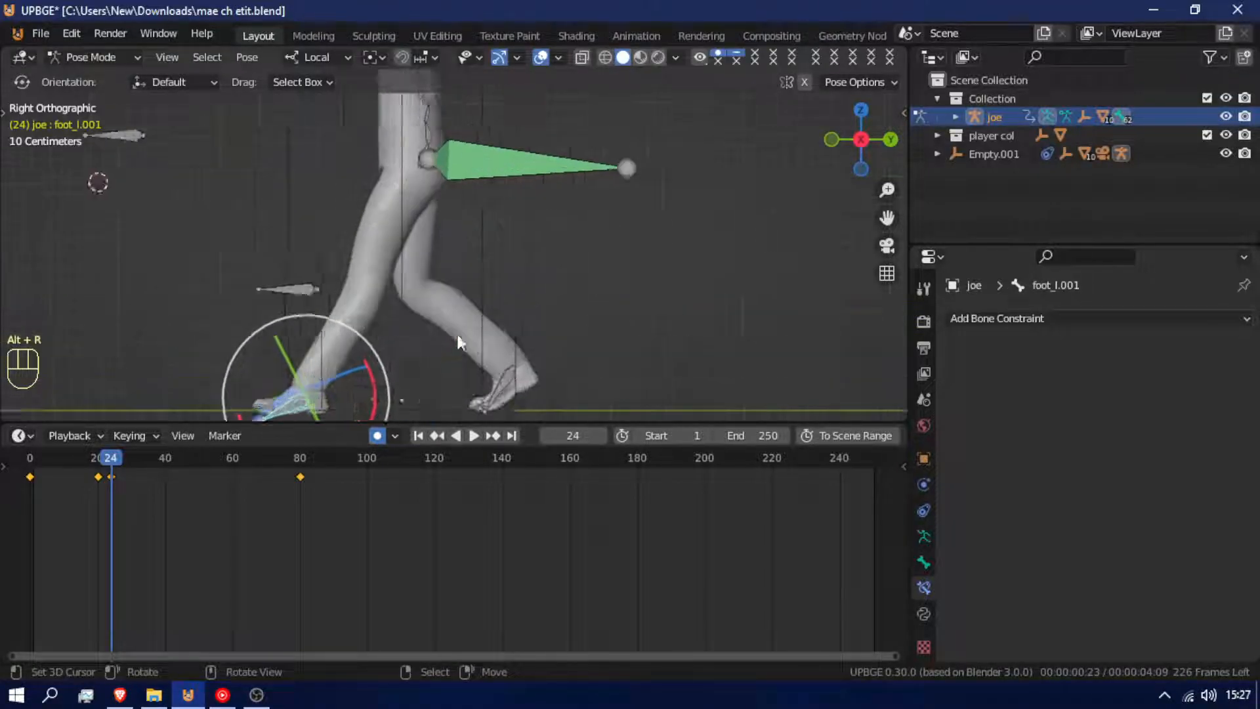
pyautogui.scroll(4, 535, 210)
pyautogui.press('g')
pyautogui.press('z')
pyautogui.press('z')
pyautogui.press('z')
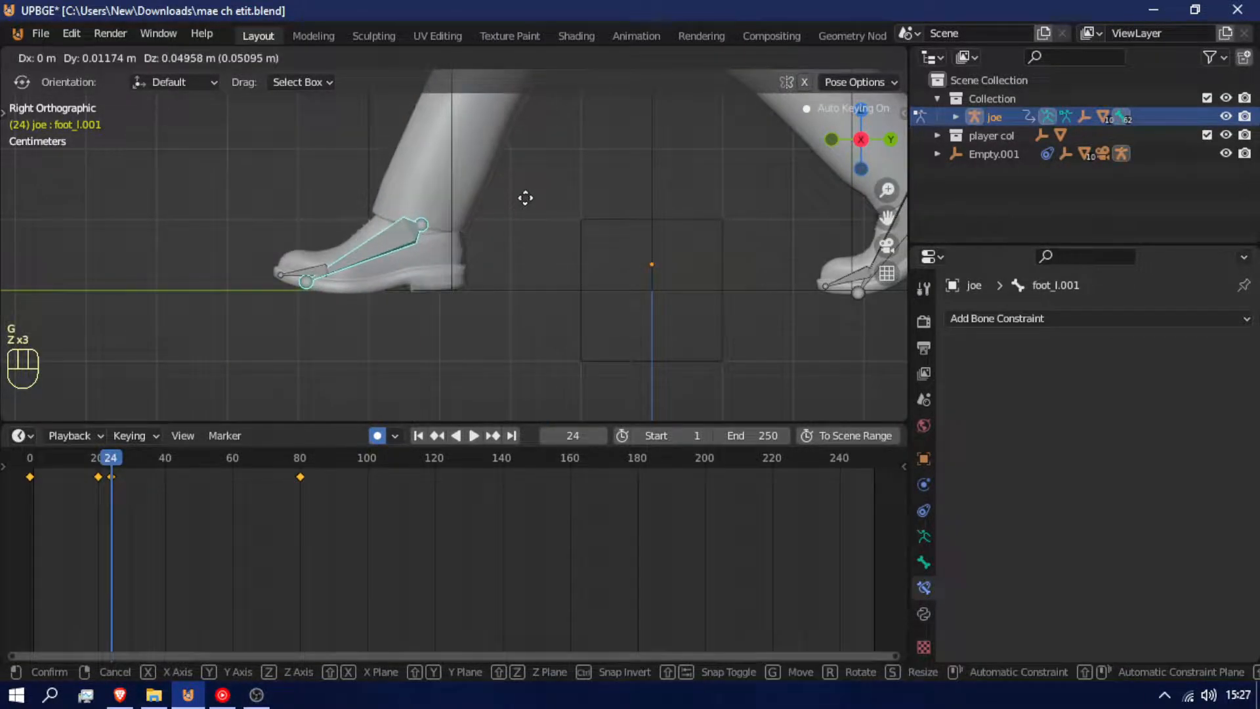
pyautogui.click(480, 233)
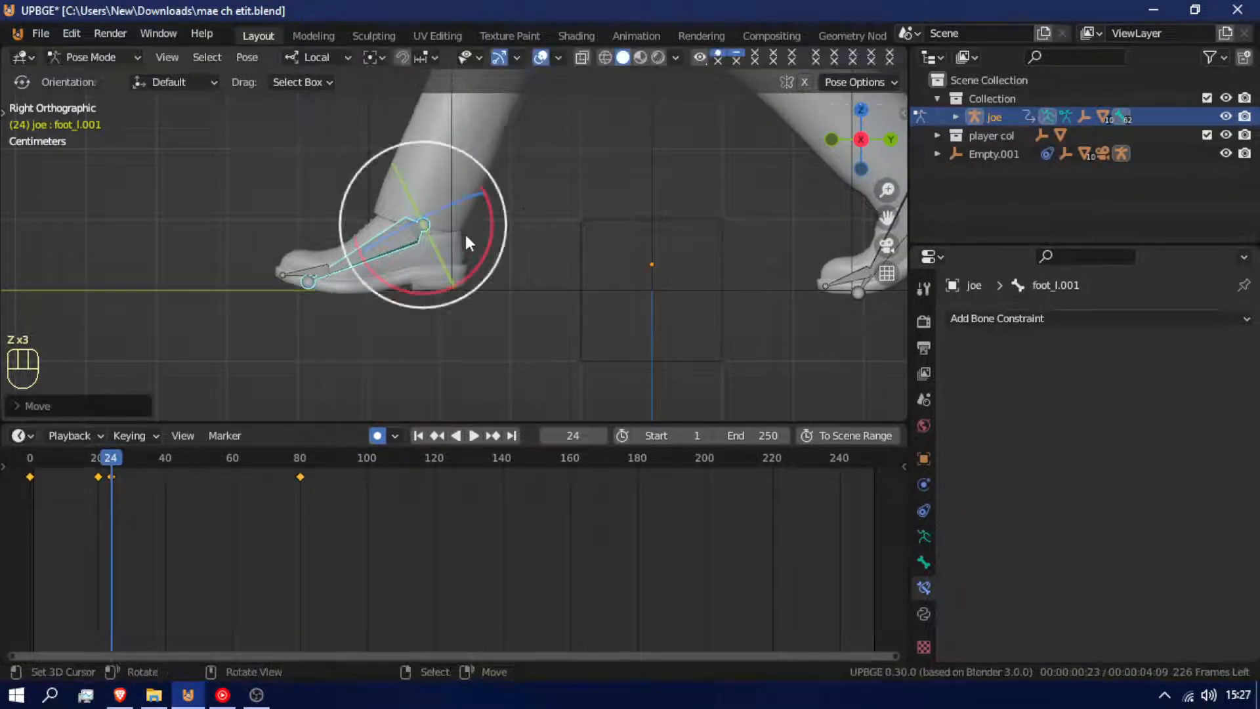
# At frame 40, clear the left foot bone's location and rotation.
pyautogui.scroll(-6, 460, 235)
pyautogui.moveTo(92, 516); pyautogui.dragTo(165, 501)
pyautogui.hotkey('alt', 'g')
pyautogui.hotkey('alt', 'r')
pyautogui.click(464, 277)
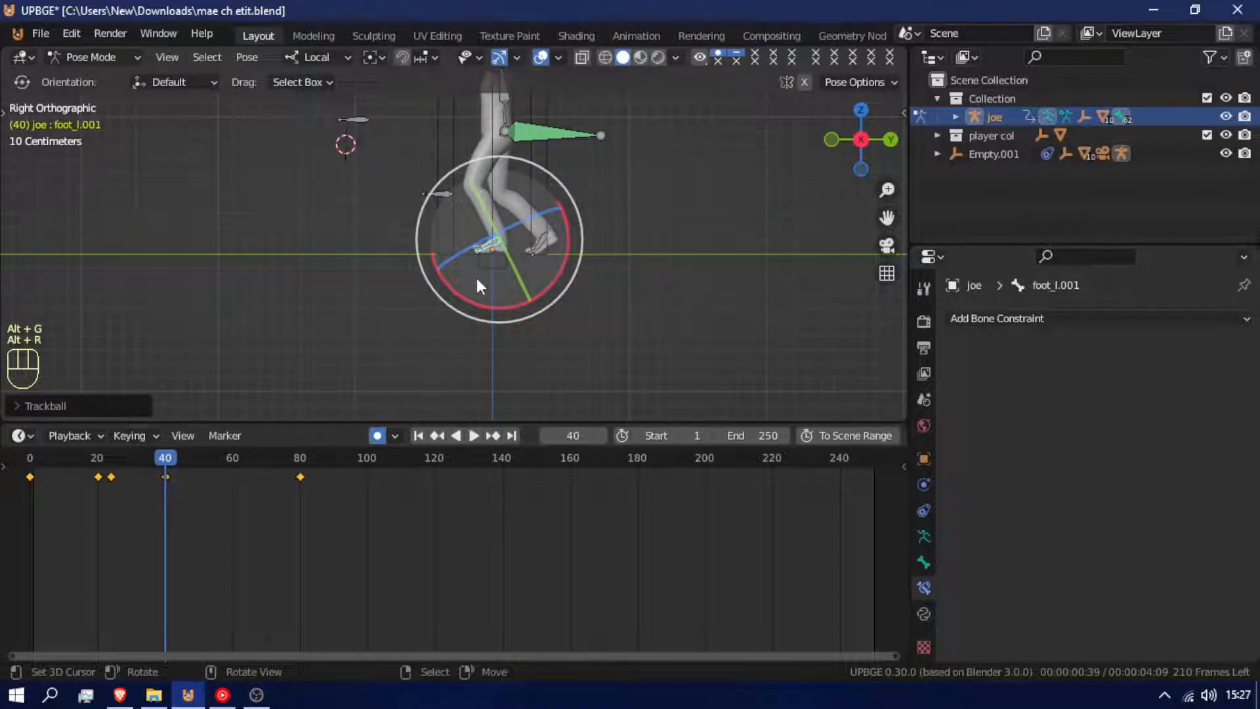
# At frame 40, move the right foot bone up and forward along its local Z axis and adjust its rotation.
pyautogui.click(538, 240)
pyautogui.press('g')
pyautogui.press('z')
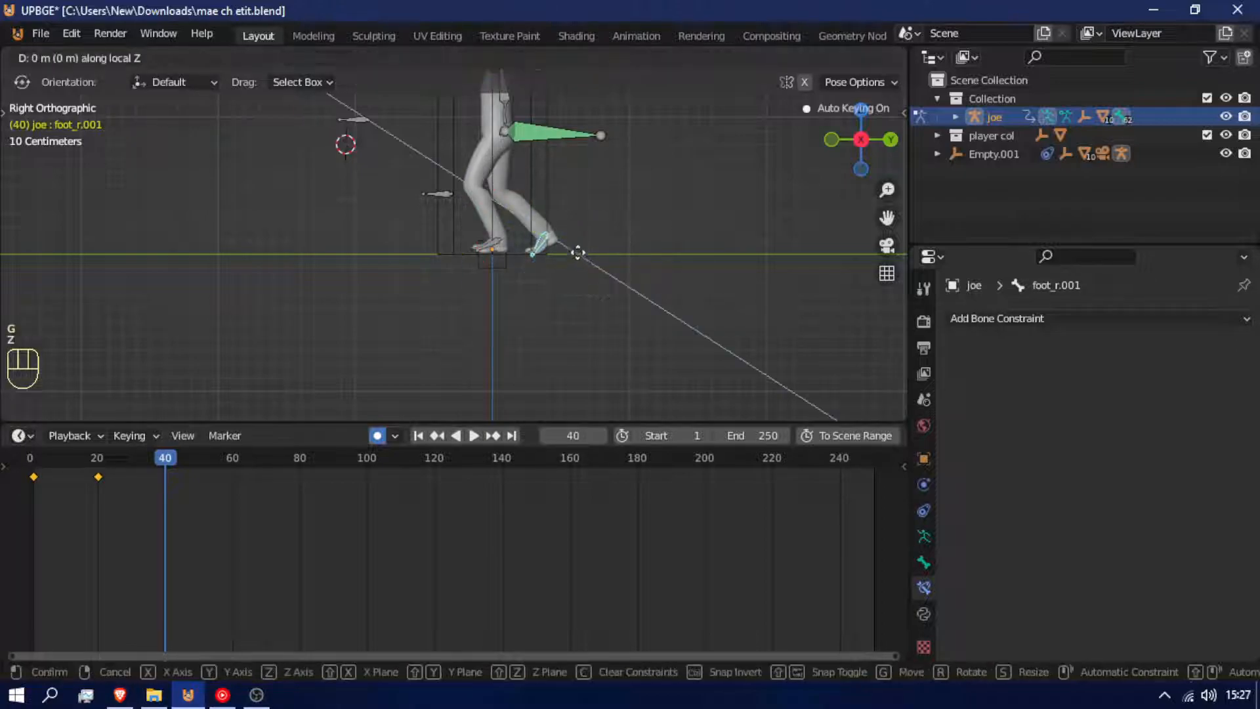
pyautogui.click(542, 177)
pyautogui.press('r')
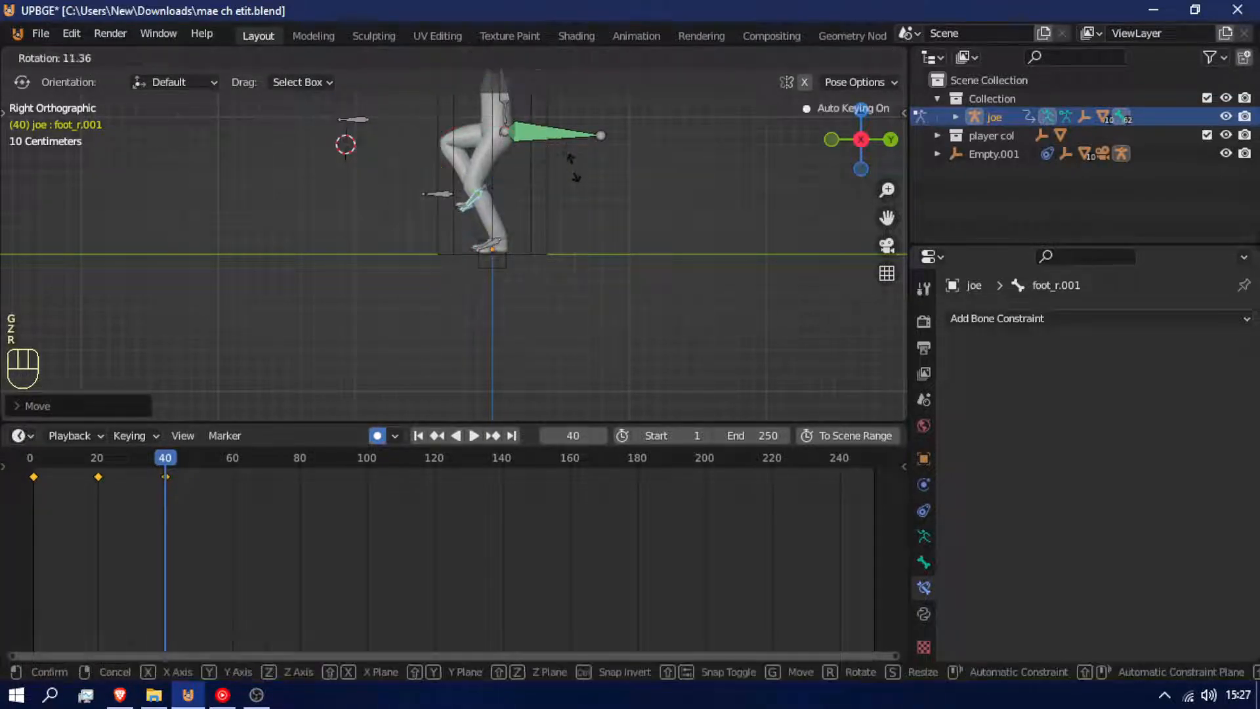
pyautogui.click(570, 188)
pyautogui.press('r')
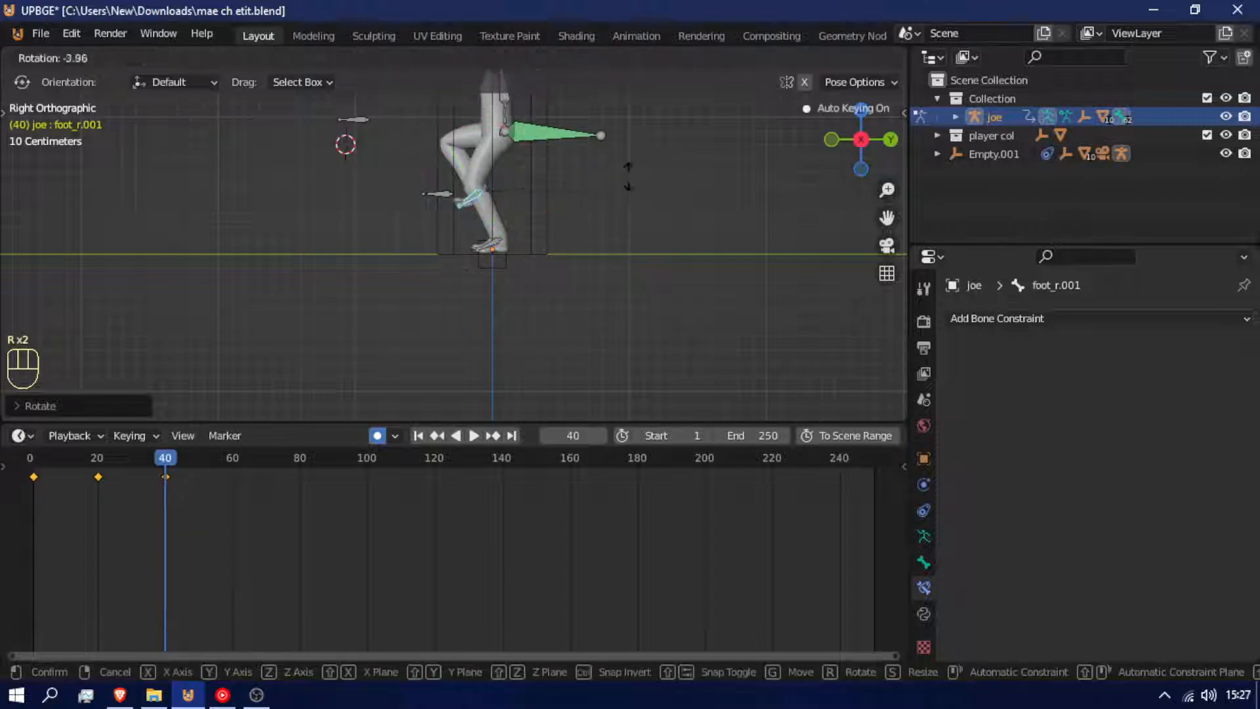
pyautogui.click(628, 176)
# At frame 40, lower the right foot bone about 0.3 m along the global Z axis.
pyautogui.press('g')
pyautogui.press('z')
pyautogui.press('z')
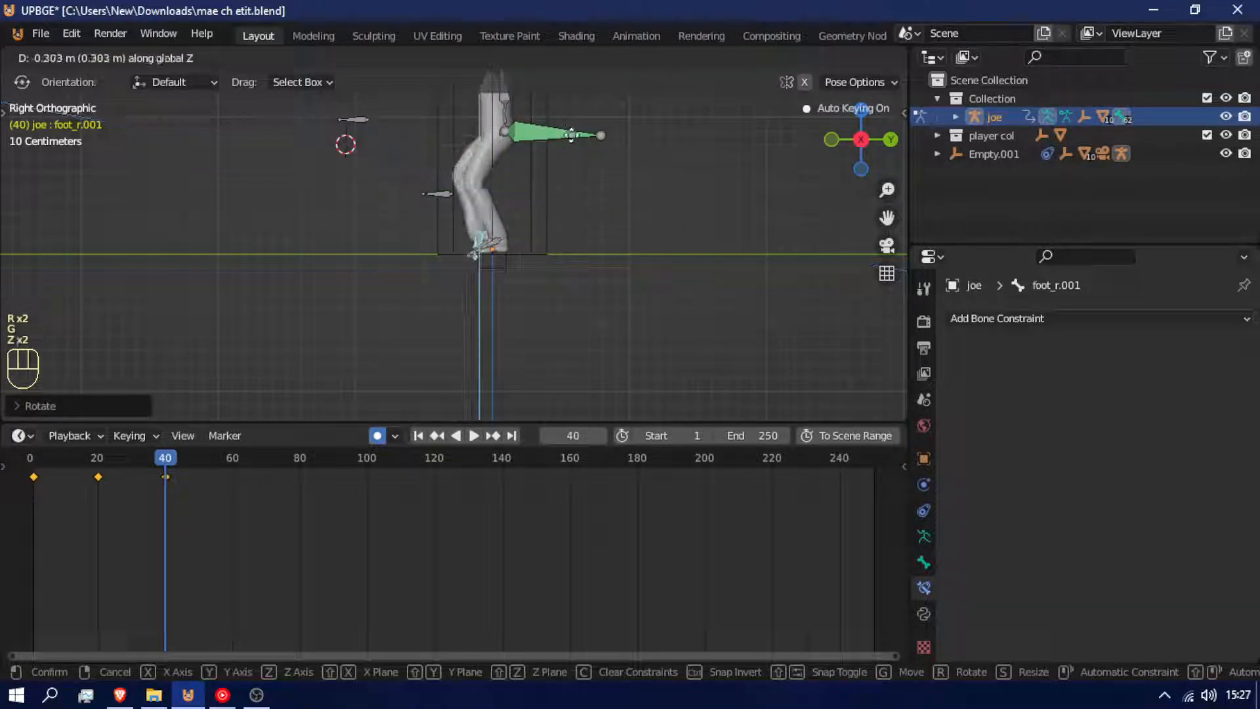
pyautogui.click(570, 136)
# At frame 40, clear the Root bone's location and play back the walk.
pyautogui.click(565, 128)
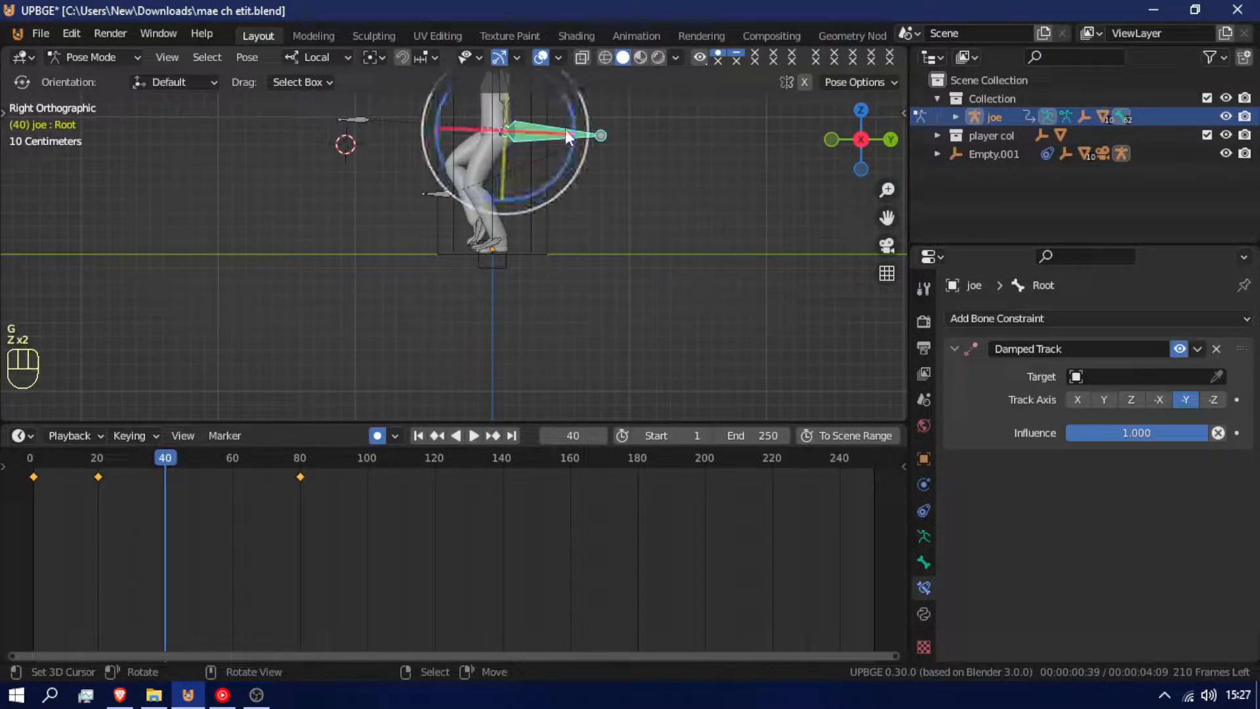
pyautogui.hotkey('alt', 'g')
pyautogui.press('space')
pyautogui.click(141, 516)
pyautogui.click(21, 507)
# At frame 60, select both foot bones and clear their location and rotation.
pyautogui.moveTo(35, 513); pyautogui.dragTo(235, 554)
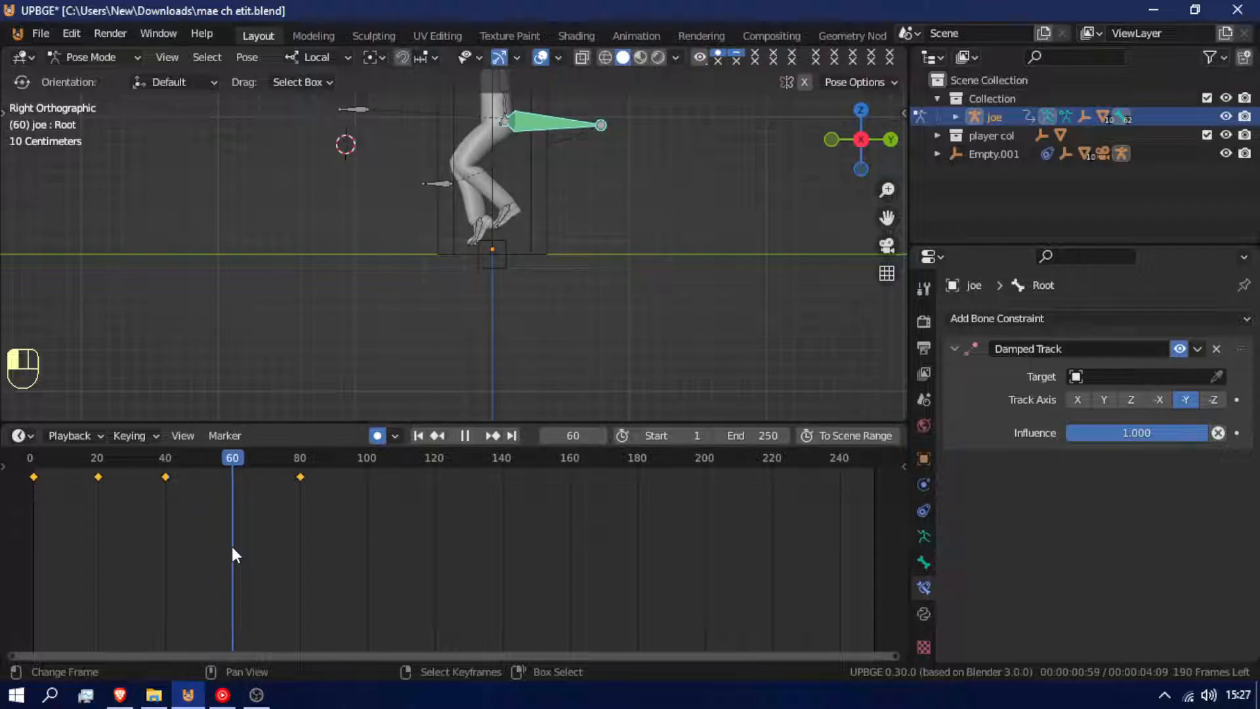
pyautogui.click(479, 232)
pyautogui.keyDown('shift'); pyautogui.click(506, 211); pyautogui.keyUp('shift')
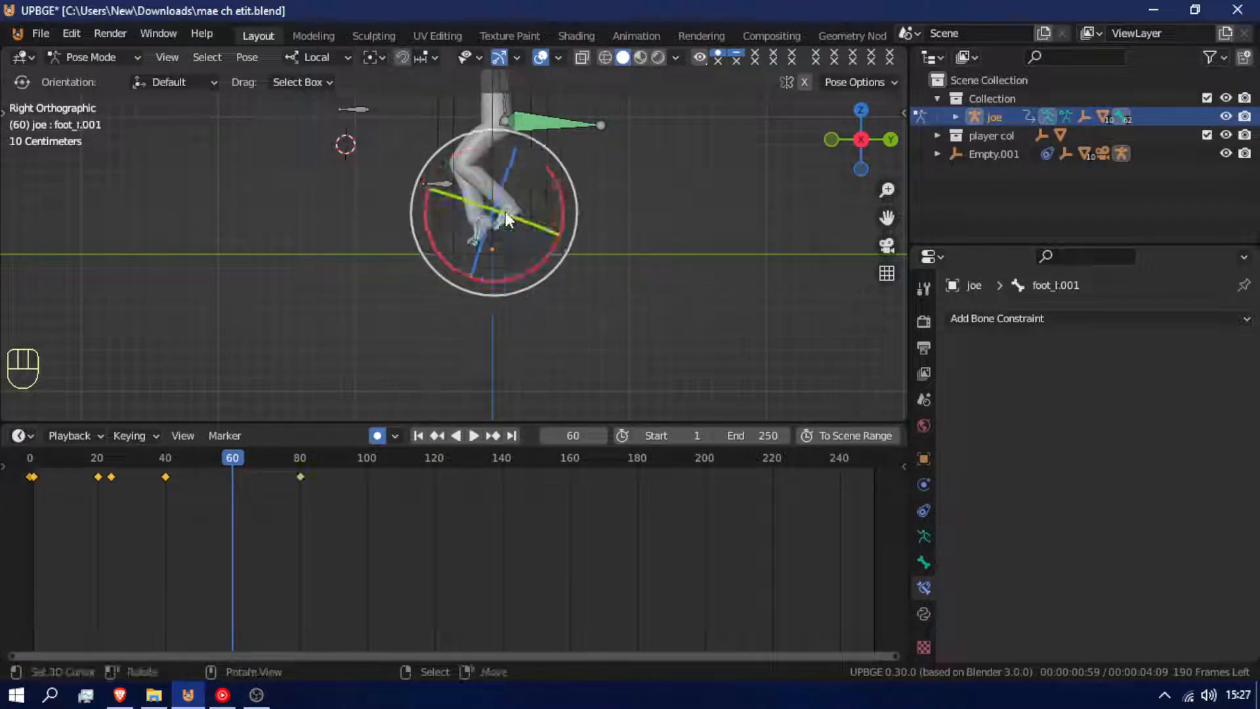
pyautogui.hotkey('alt', 'g')
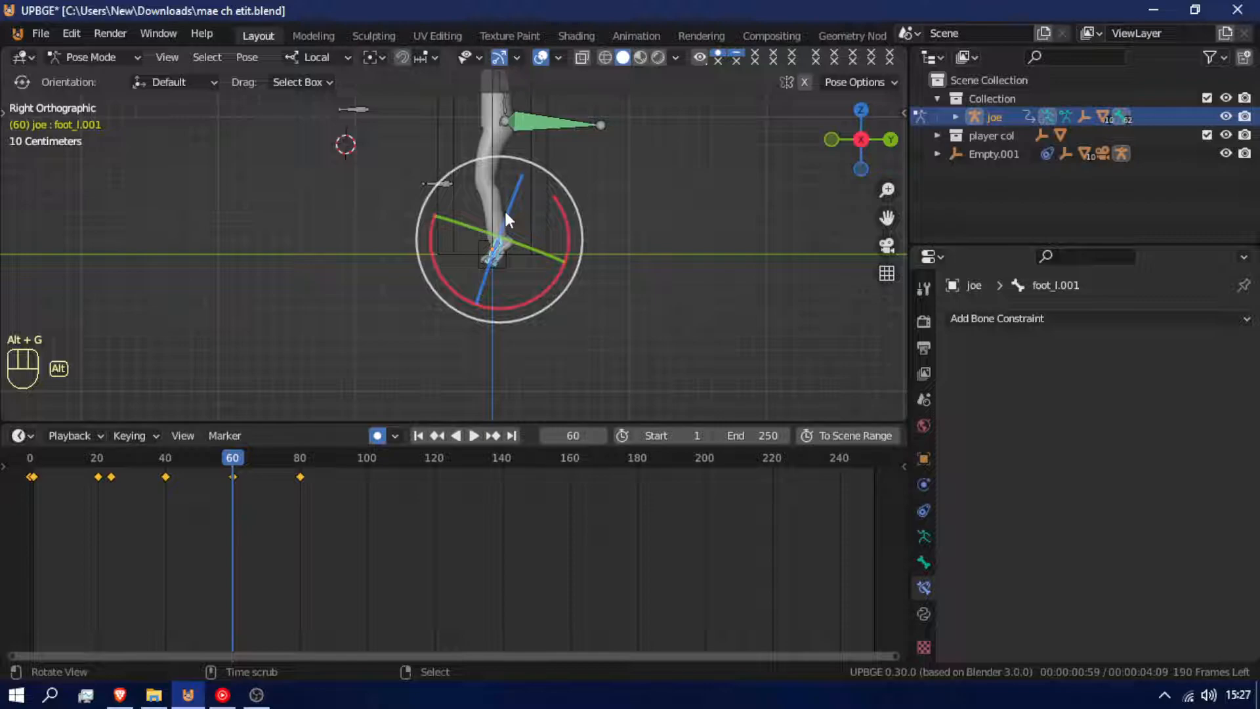
pyautogui.hotkey('alt', 'r')
pyautogui.scroll(5, 509, 187)
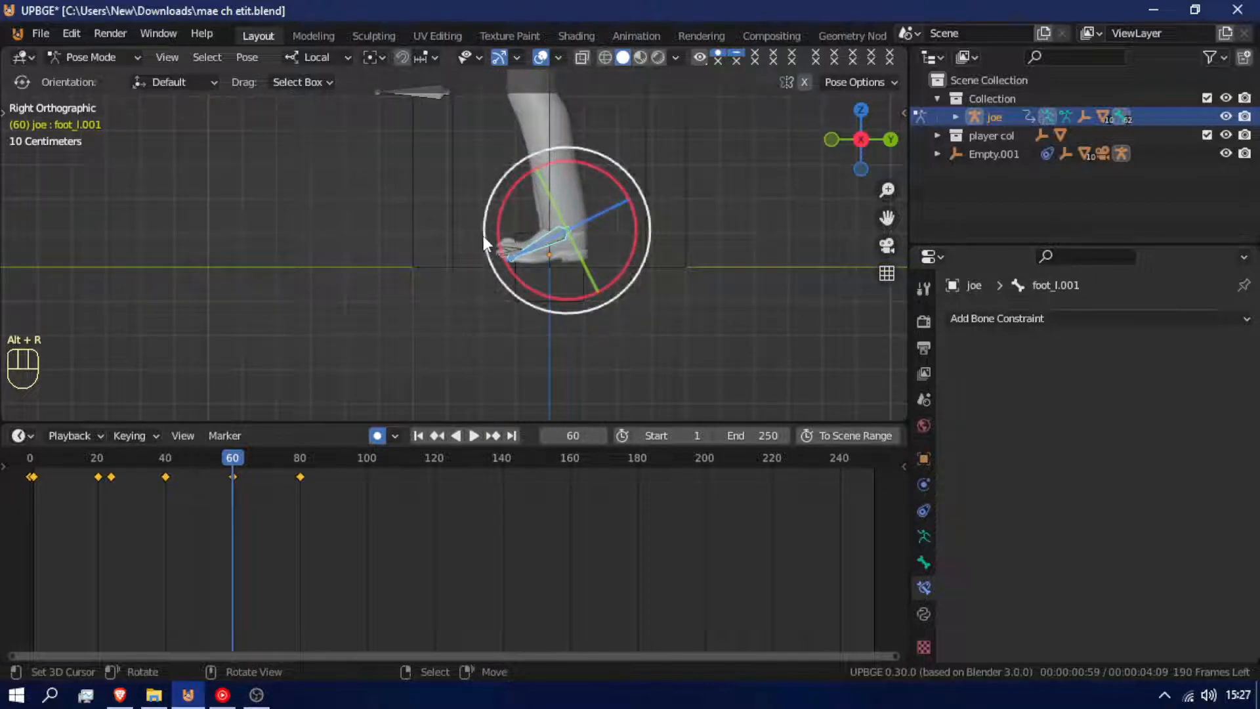
# Examine both feet up close from the front at frame 60 and select the right foot bone.
pyautogui.hotkey('shift', 'f')
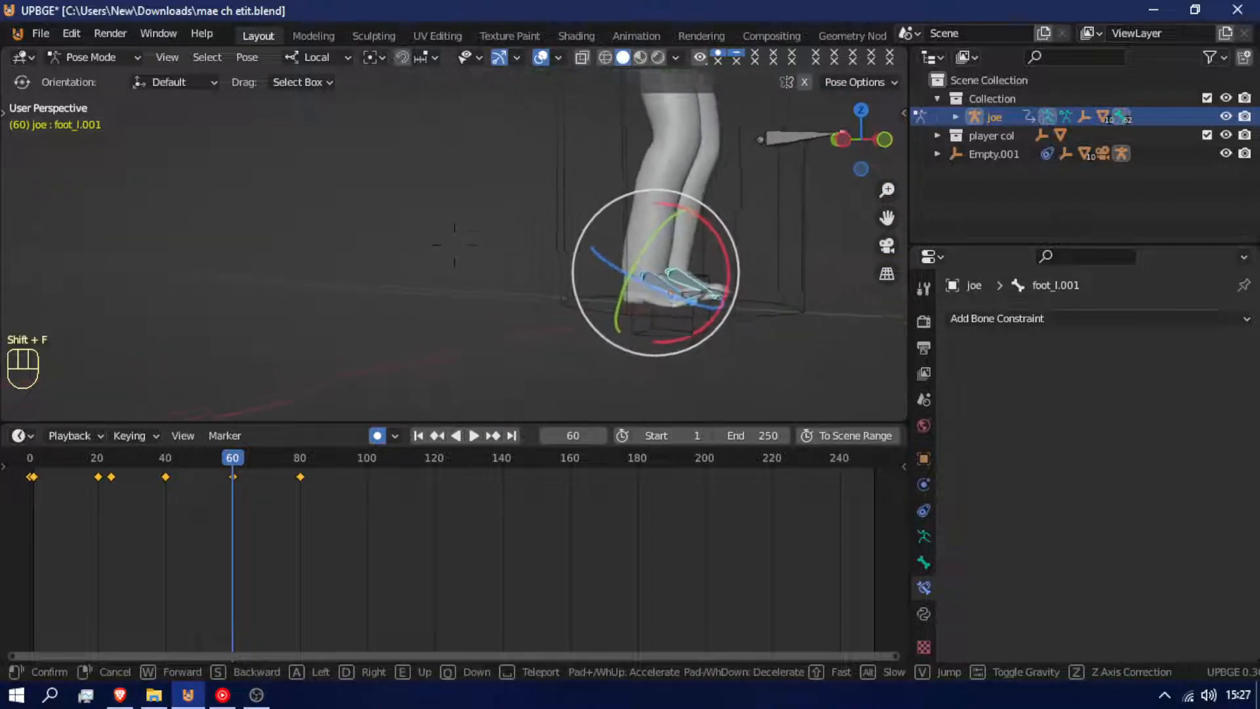
pyautogui.click(454, 245)
pyautogui.press('space')
pyautogui.moveTo(234, 547); pyautogui.dragTo(231, 520)
pyautogui.press('space')
pyautogui.click(384, 210)
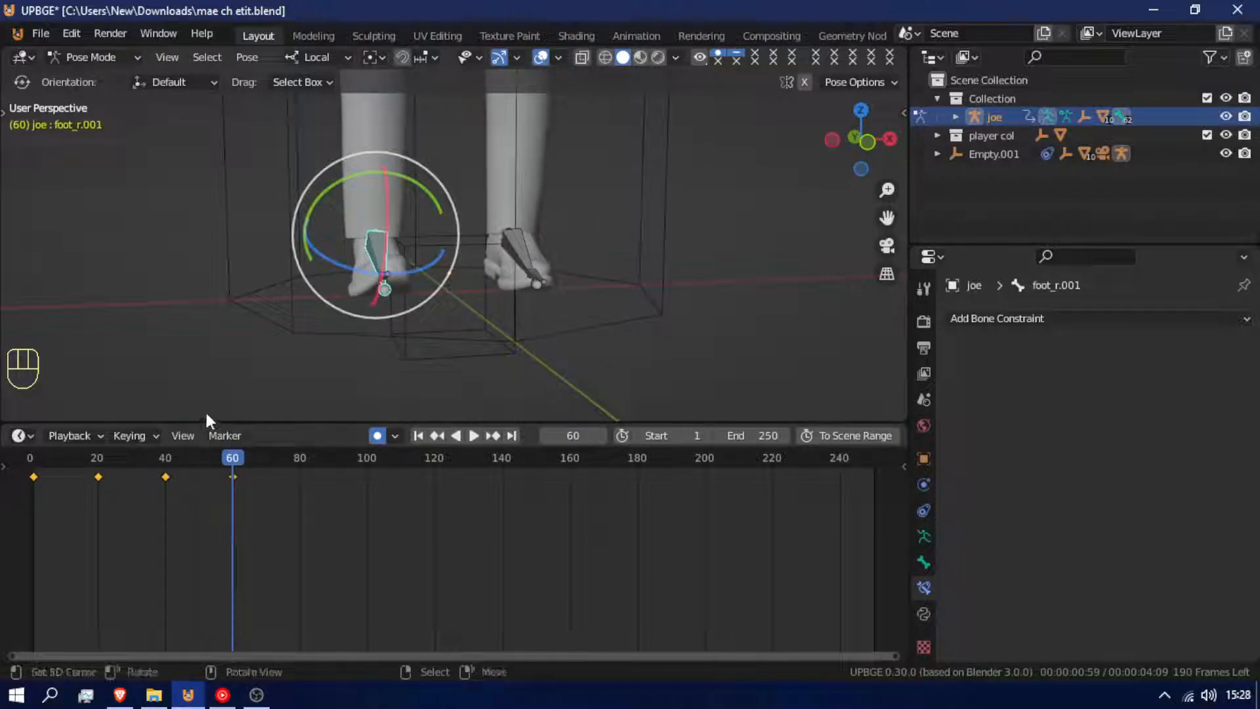
# At frame 60, move the right foot bone forward about 0.4 m and rotate it so the toes point up, adjusting its position.
pyautogui.press('KP_3')
pyautogui.keyDown('ctrl'); pyautogui.scroll(2, 247, 393); pyautogui.keyUp('ctrl')
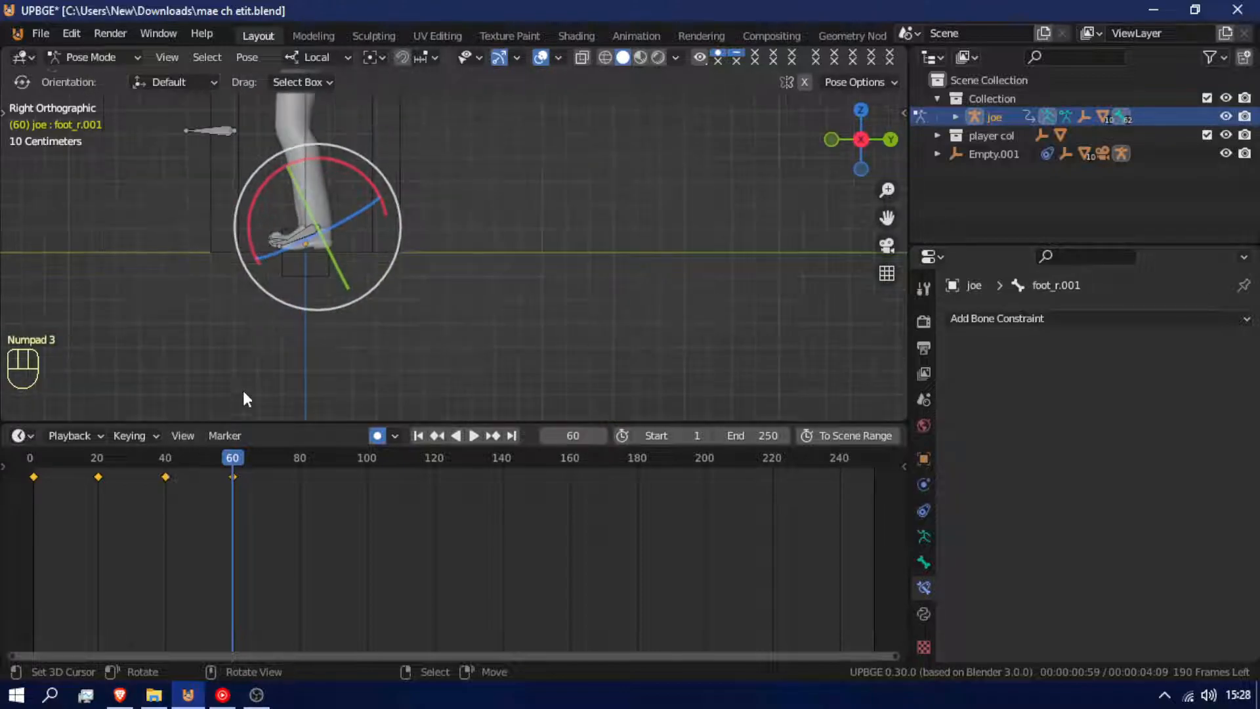
pyautogui.keyDown('shift'); pyautogui.moveTo(393, 162); pyautogui.dragTo(518, 199, button='middle'); pyautogui.keyUp('shift')
pyautogui.press('g')
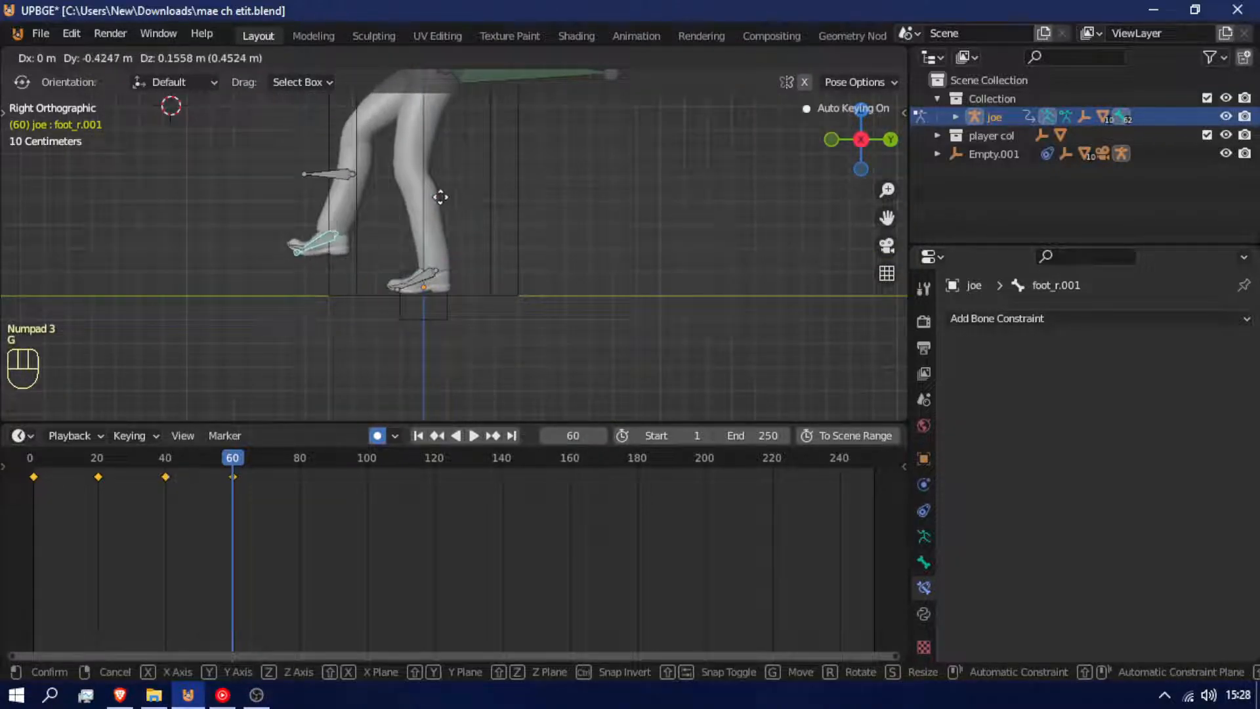
pyautogui.click(436, 194)
pyautogui.press('r')
pyautogui.click(445, 260)
pyautogui.press('g')
pyautogui.click(450, 267)
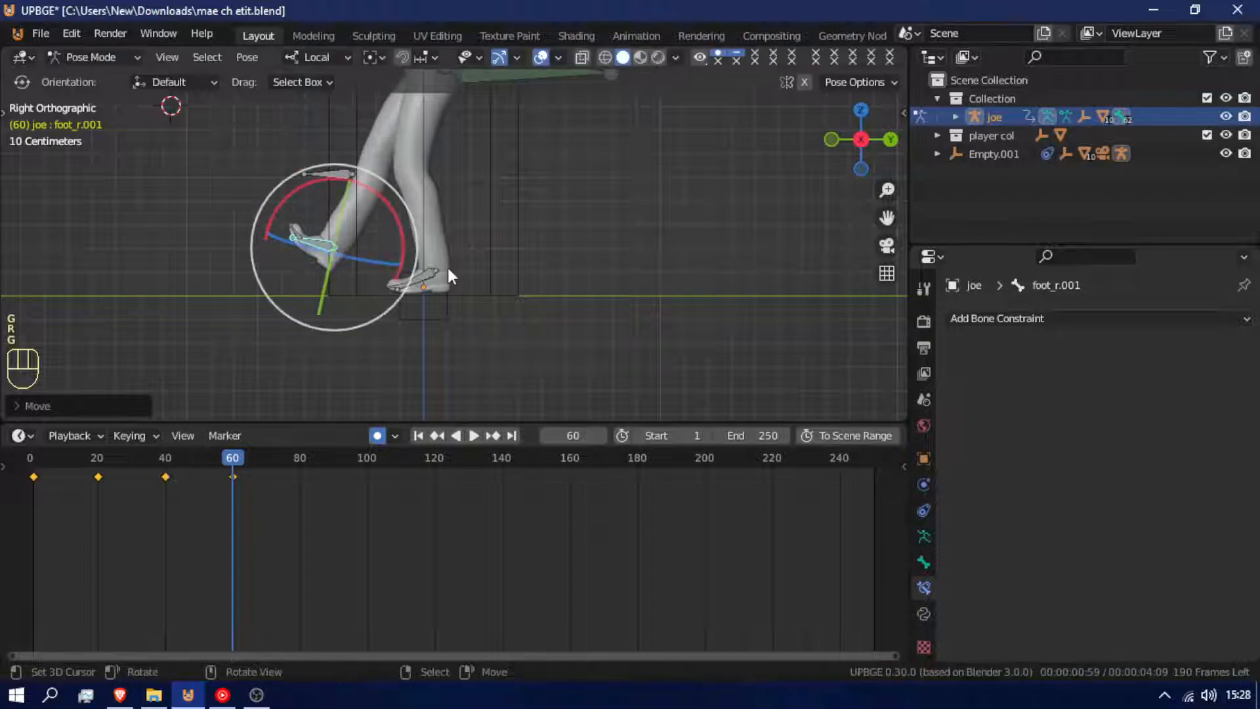
# At frame 60, move the left foot bone backward about 0.3 m, behind the body.
pyautogui.click(431, 270)
pyautogui.press('g')
pyautogui.press('g')
pyautogui.moveTo(468, 288)
pyautogui.mouseDown(button='middle')
pyautogui.moveTo(483, 289)
pyautogui.moveTo(482, 302)
pyautogui.mouseUp(button='middle')
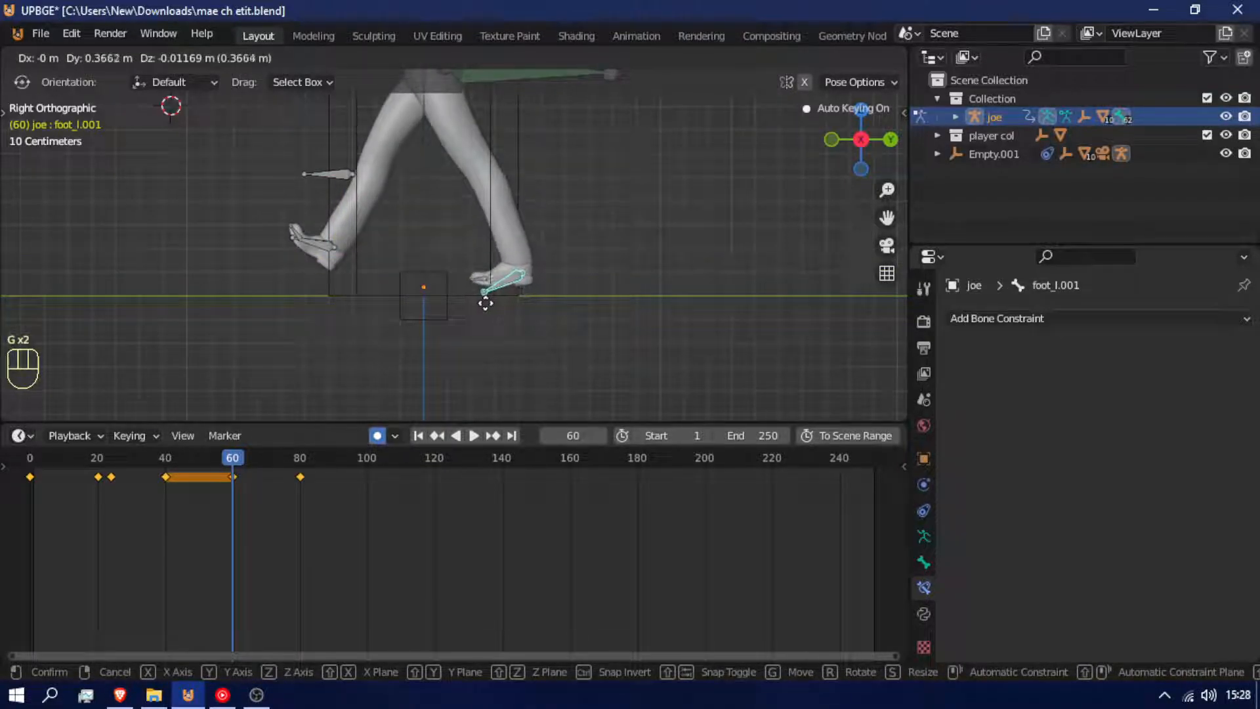
pyautogui.click(464, 301)
pyautogui.keyDown('shift'); pyautogui.moveTo(459, 249); pyautogui.dragTo(471, 314, button='middle'); pyautogui.keyUp('shift')
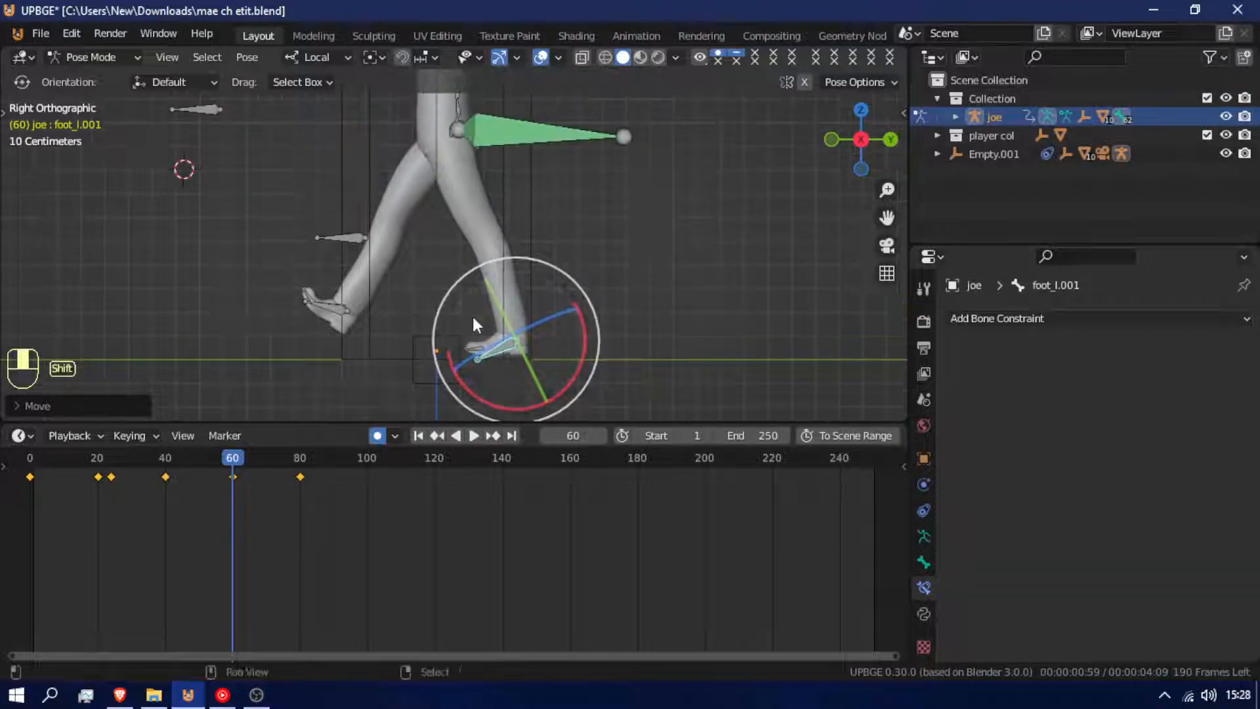
# At frame 60, lower the Root bone about 0.19 m along the global Z axis.
pyautogui.click(502, 141)
pyautogui.press('g')
pyautogui.press('z')
pyautogui.press('z')
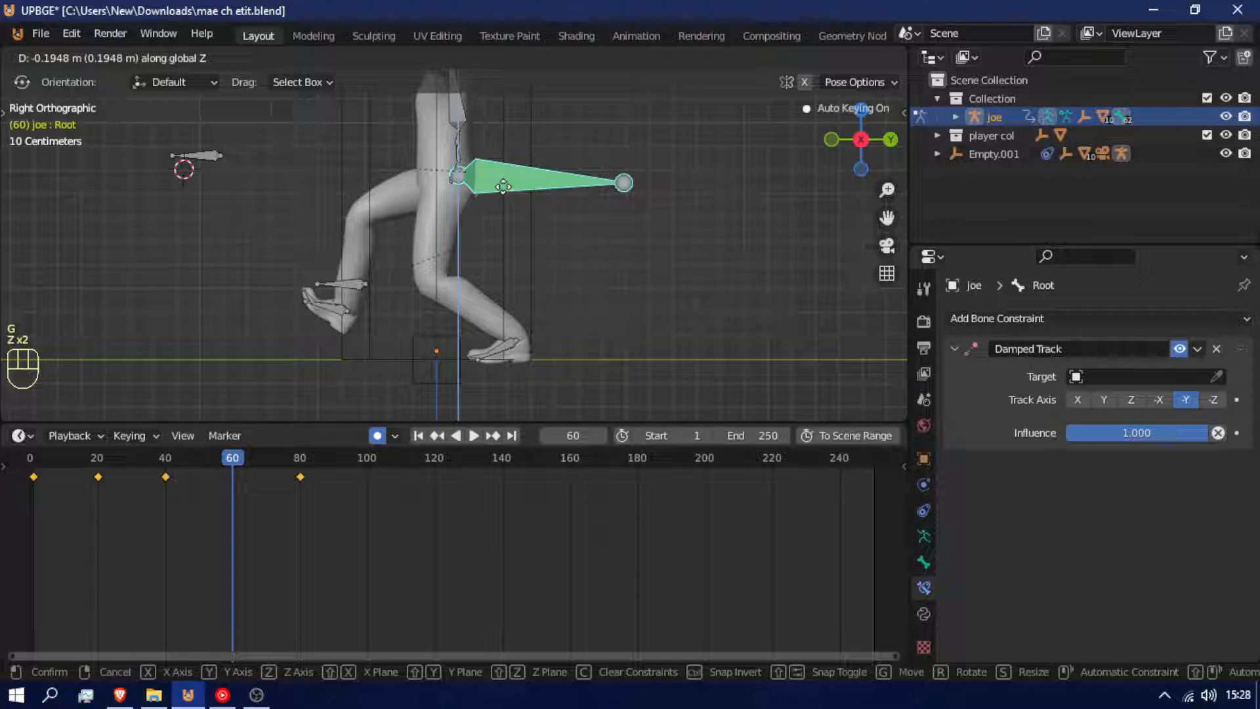
pyautogui.click(503, 186)
# At frame 60, lower the right foot bone along its local Z axis until the heel is near the ground.
pyautogui.click(334, 309)
pyautogui.press('g')
pyautogui.press('z')
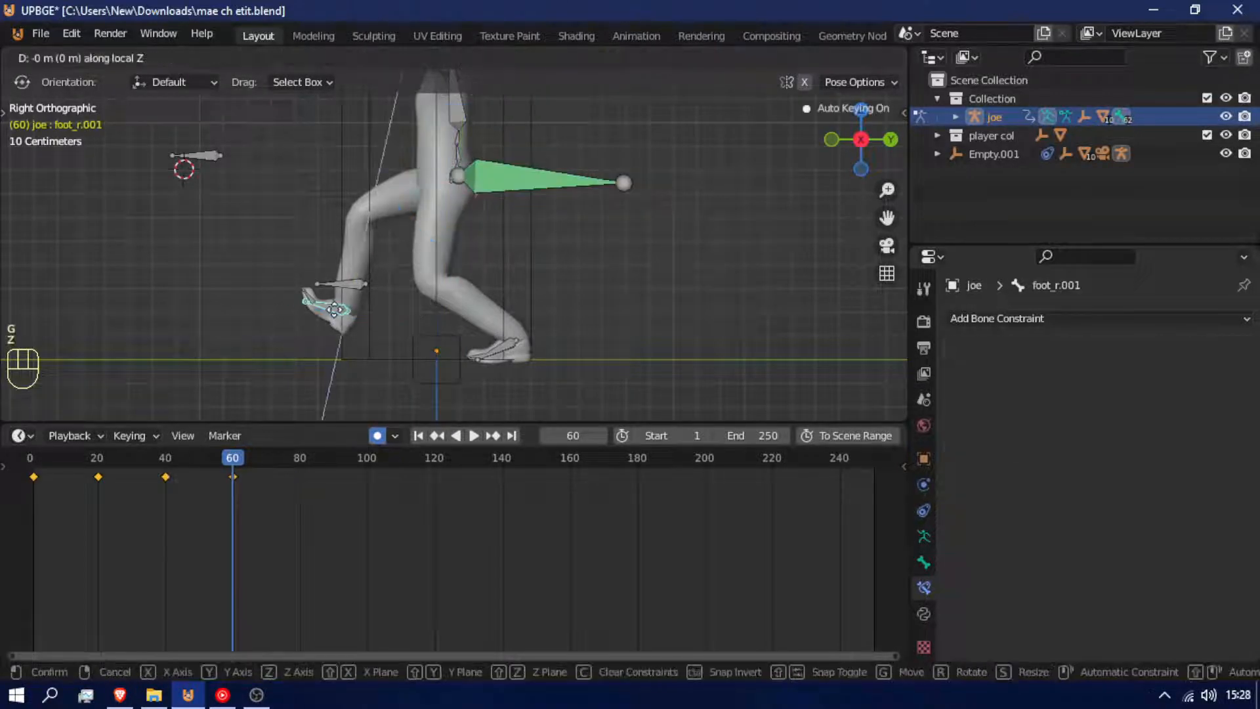
pyautogui.rightClick(488, 199)
# At frame 60, raise the Root bone about 0.05 m along the global Z axis.
pyautogui.click(510, 179)
pyautogui.press('g')
pyautogui.press('z')
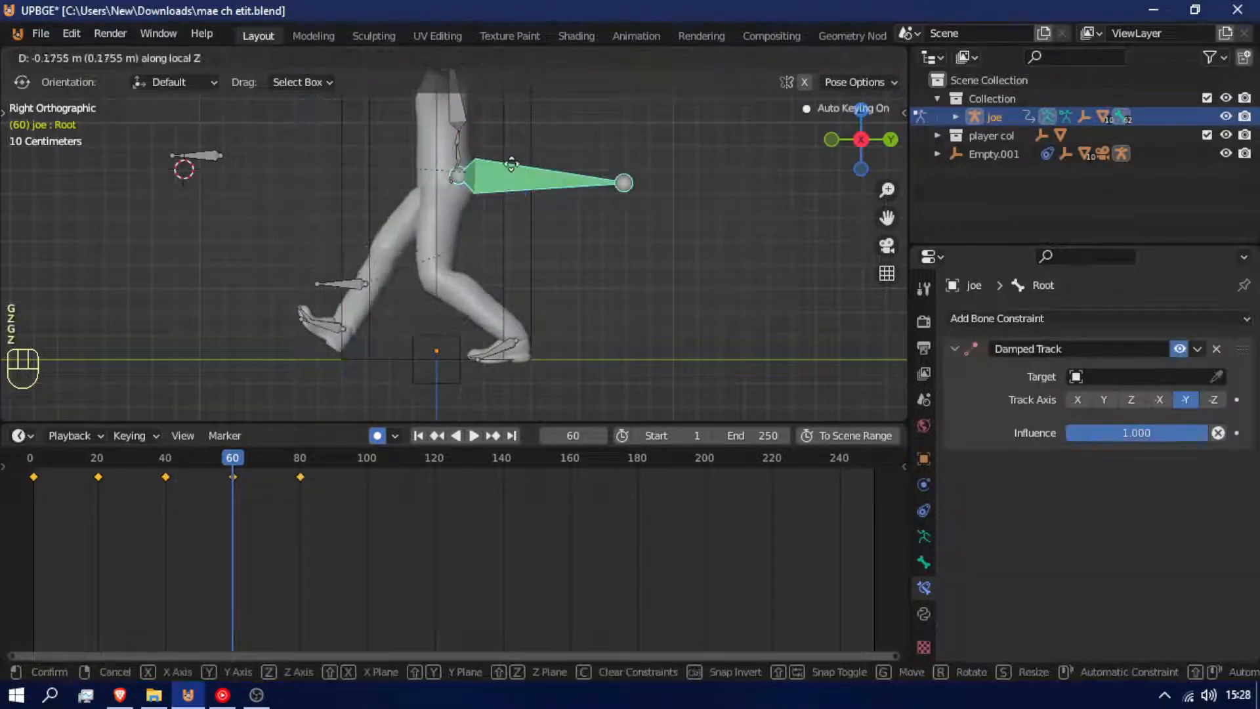
pyautogui.rightClick(507, 179)
pyautogui.press('g')
pyautogui.press('z')
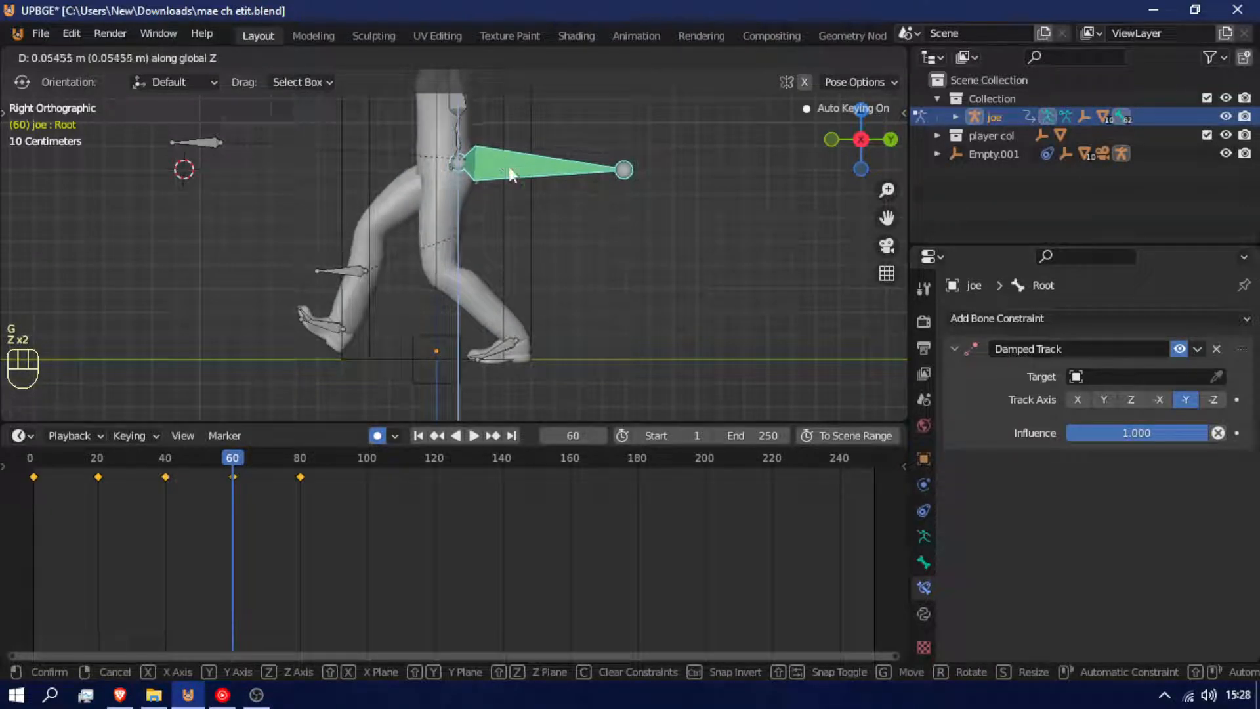
pyautogui.click(510, 167)
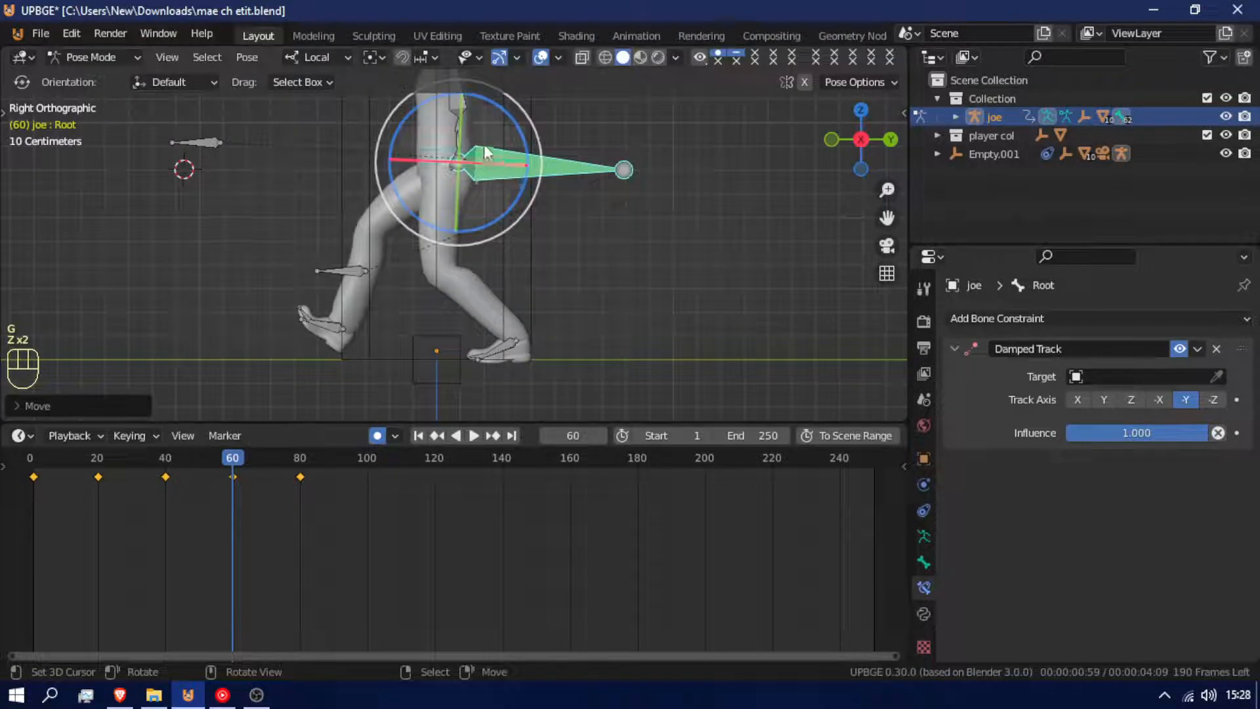
# At frame 63, clear the right foot bone's rotation and move it about 0.05 m along its local Z axis.
pyautogui.click(337, 323)
pyautogui.click(211, 513)
pyautogui.press('space')
pyautogui.moveTo(212, 514); pyautogui.dragTo(242, 541)
pyautogui.hotkey('alt', 'r')
pyautogui.press('g')
pyautogui.press('z')
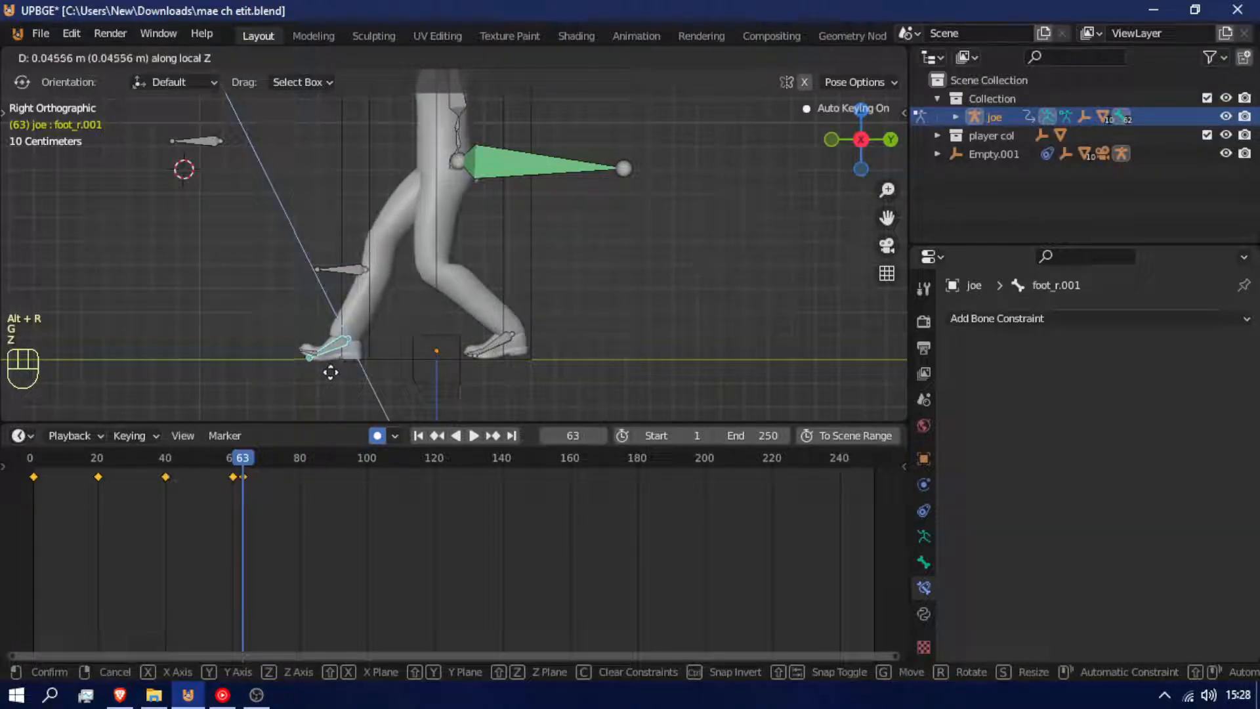
pyautogui.click(330, 373)
# At frame 60, rotate the left foot bone heel-up and raise it about 0.09 m along the global Z axis.
pyautogui.moveTo(244, 492)
pyautogui.mouseDown()
pyautogui.moveTo(163, 499)
pyautogui.moveTo(231, 502)
pyautogui.mouseUp()
pyautogui.click(510, 347)
pyautogui.moveTo(579, 341); pyautogui.dragTo(568, 296)
pyautogui.press('g')
pyautogui.press('z')
pyautogui.press('z')
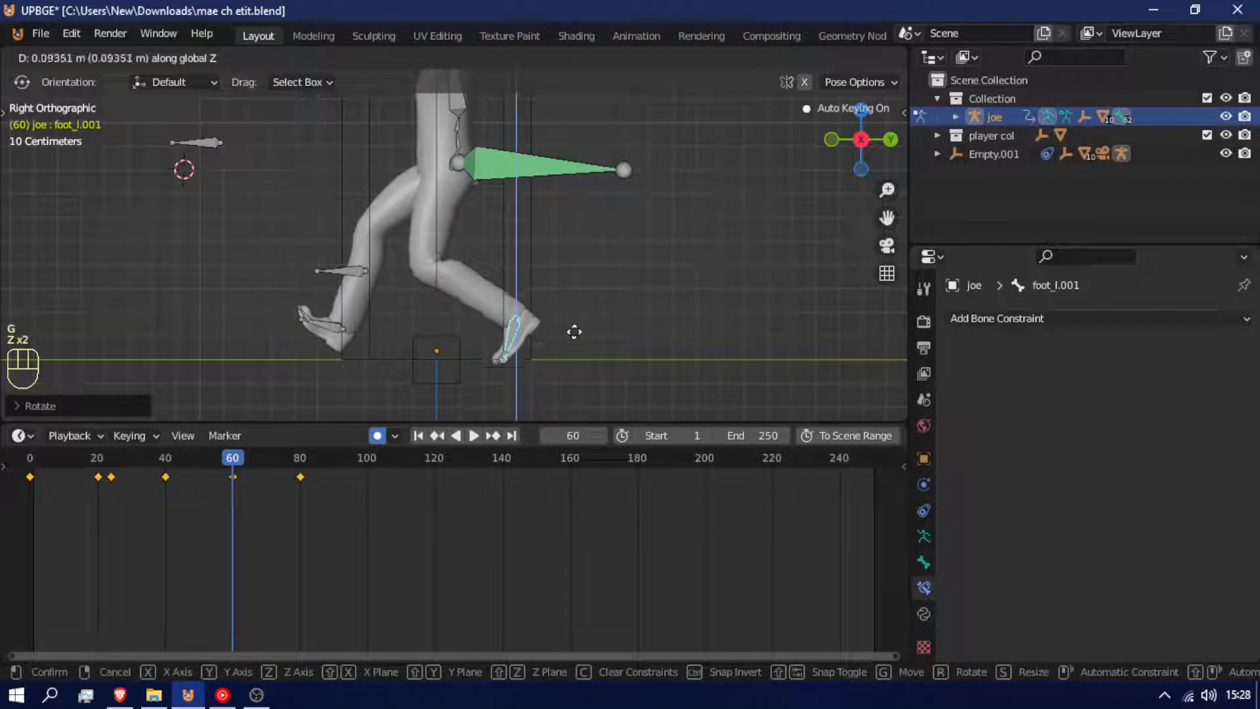
pyautogui.click(573, 332)
# At frame 60, rotate the left ball bone about 44° so the toes lie flat on the ground.
pyautogui.click(507, 359)
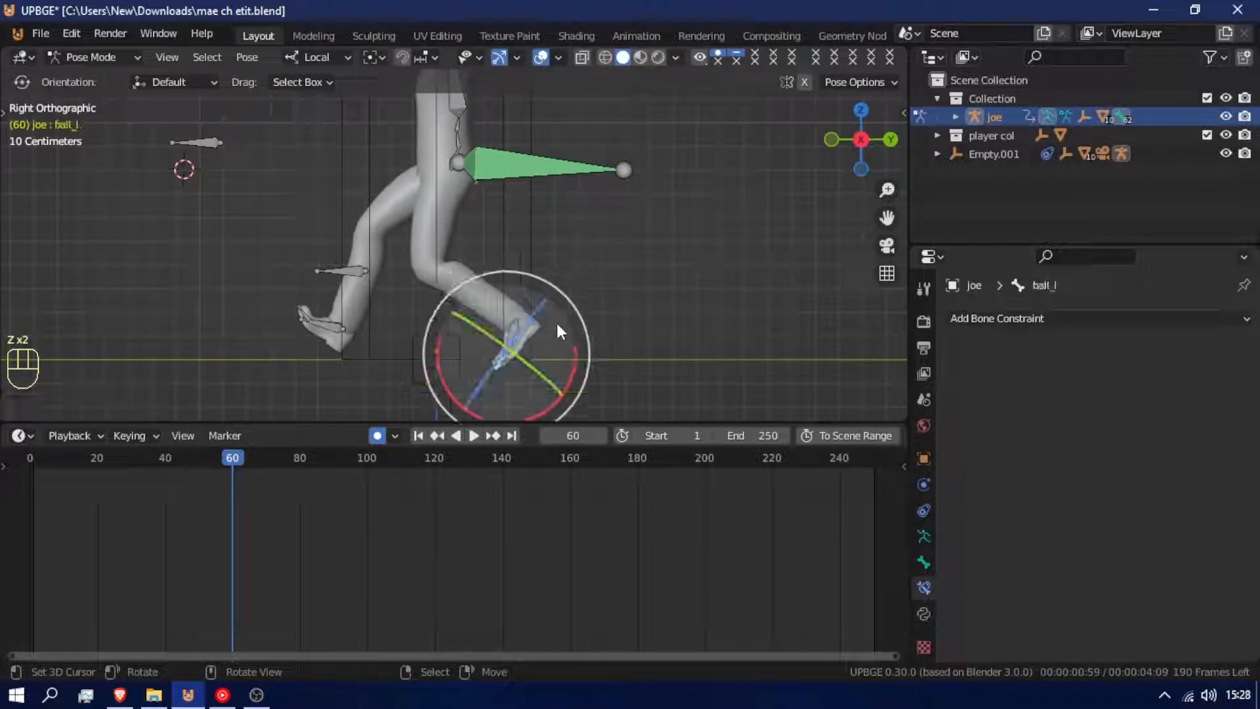
pyautogui.press('r')
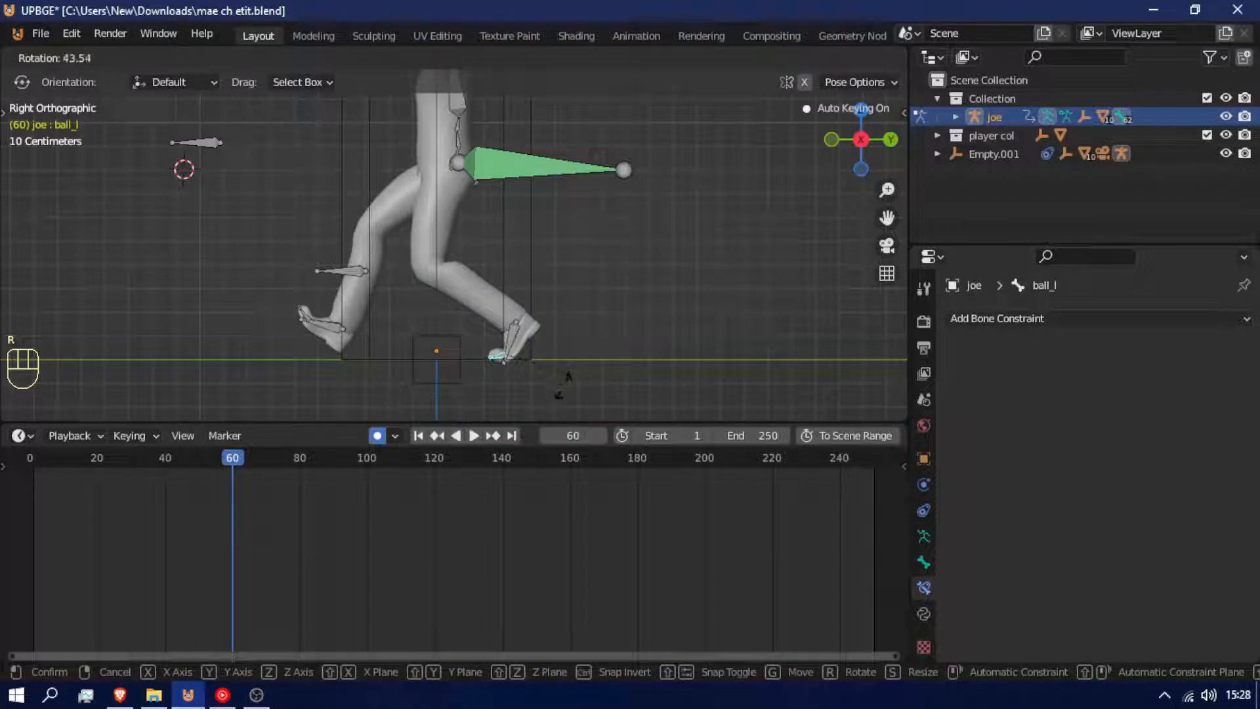
pyautogui.click(571, 382)
# At frame 40, clear the left ball bone's rotation and scrub through the motion to frame 80.
pyautogui.moveTo(194, 538); pyautogui.dragTo(166, 533)
pyautogui.hotkey('alt', 'r')
pyautogui.hotkey('alt', 'r')
pyautogui.moveTo(141, 513); pyautogui.dragTo(302, 517)
pyautogui.scroll(-4, 363, 172)
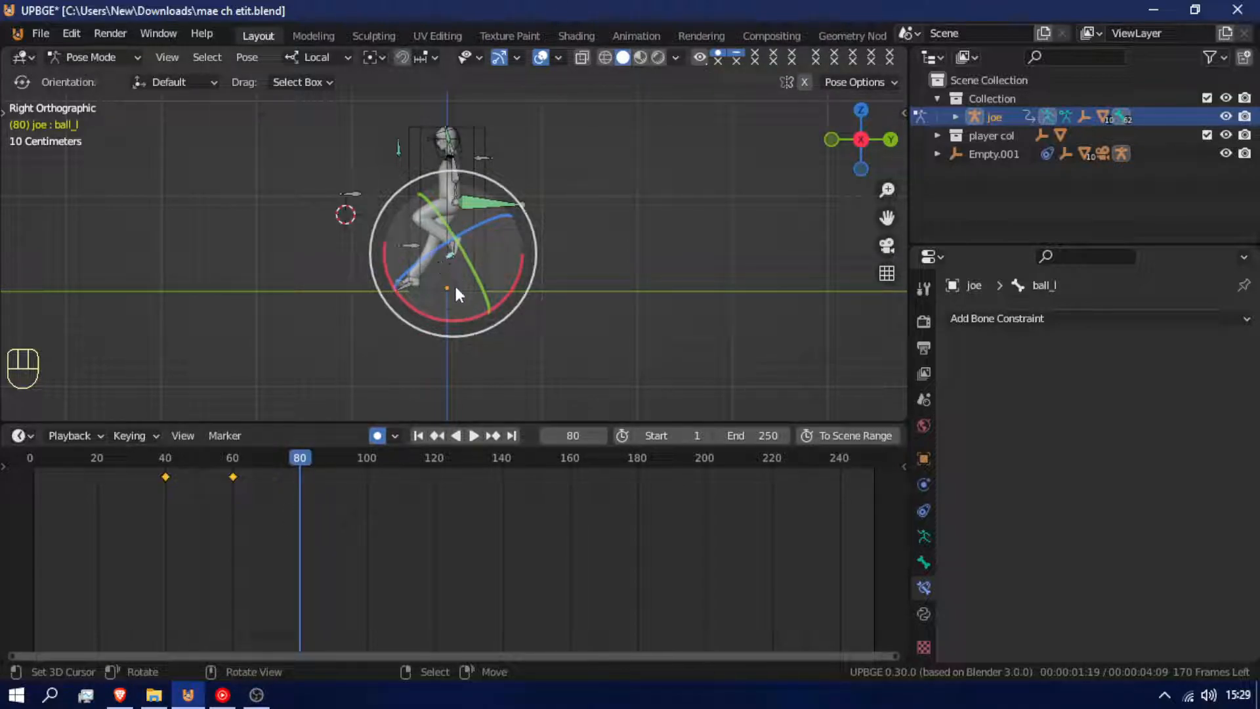
# Go to frame 0 and select the bones of both feet together with the knee target bones.
pyautogui.moveTo(269, 484); pyautogui.dragTo(26, 506)
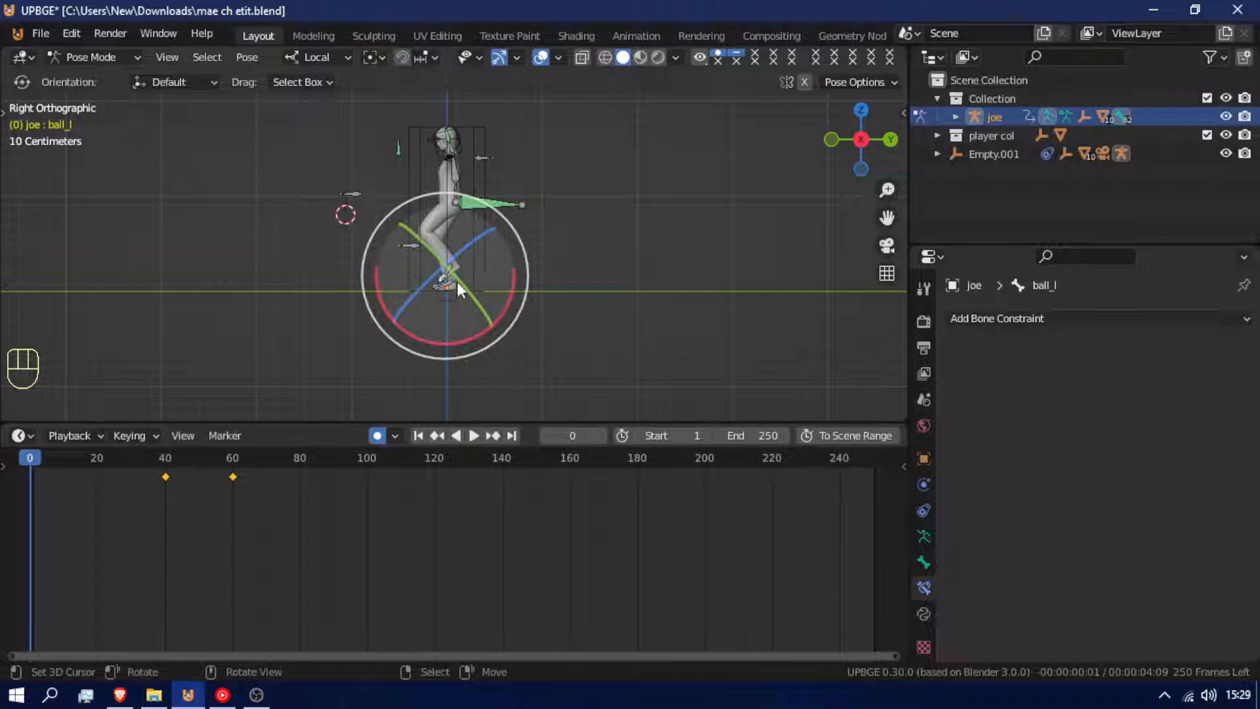
pyautogui.press('b')
pyautogui.moveTo(391, 264); pyautogui.dragTo(571, 414)
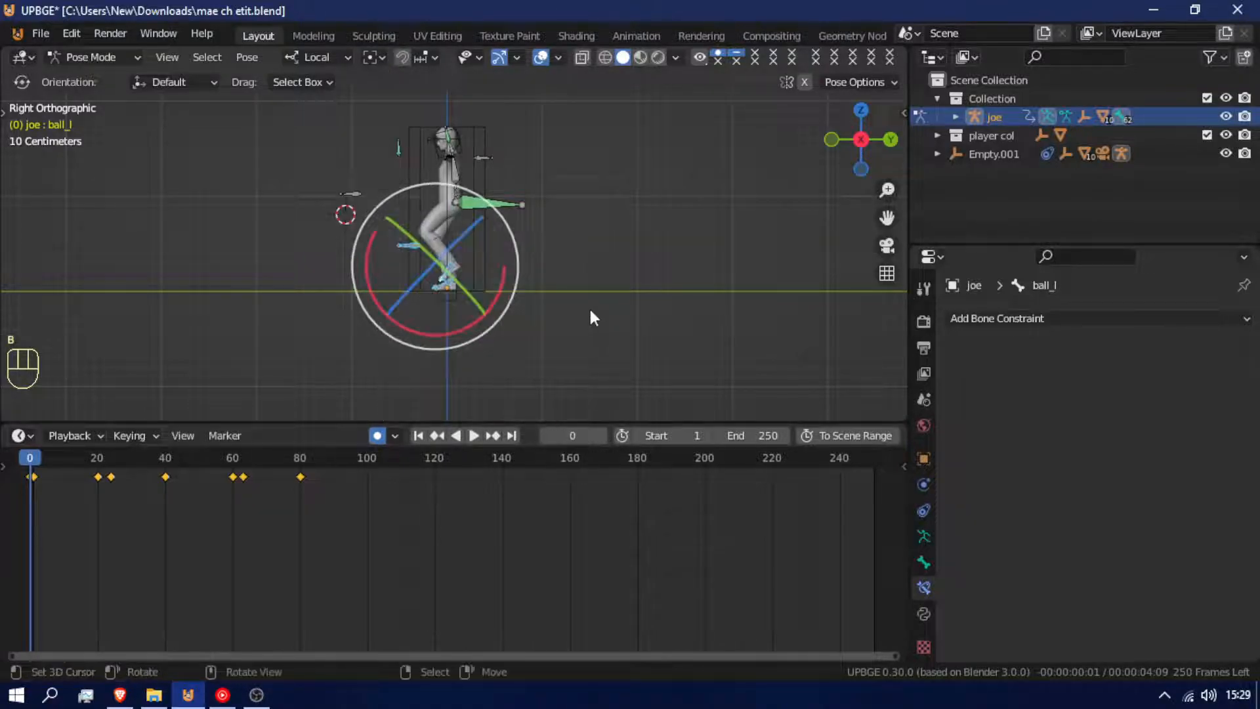
pyautogui.scroll(2, 590, 321)
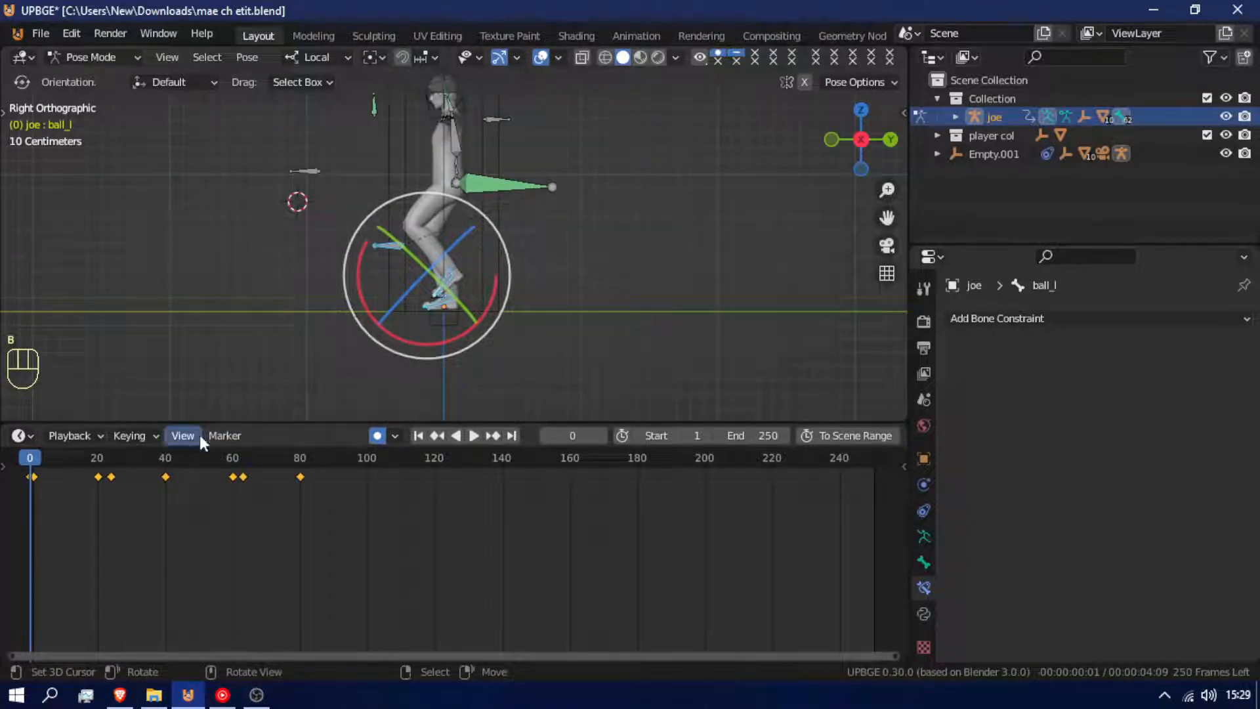
# Try to delete the selected bones' keyframes at frame 0 and undo the deletion.
pyautogui.scroll(7, 120, 506)
pyautogui.moveTo(110, 508); pyautogui.dragTo(458, 547, button='middle')
pyautogui.rightClick(345, 478)
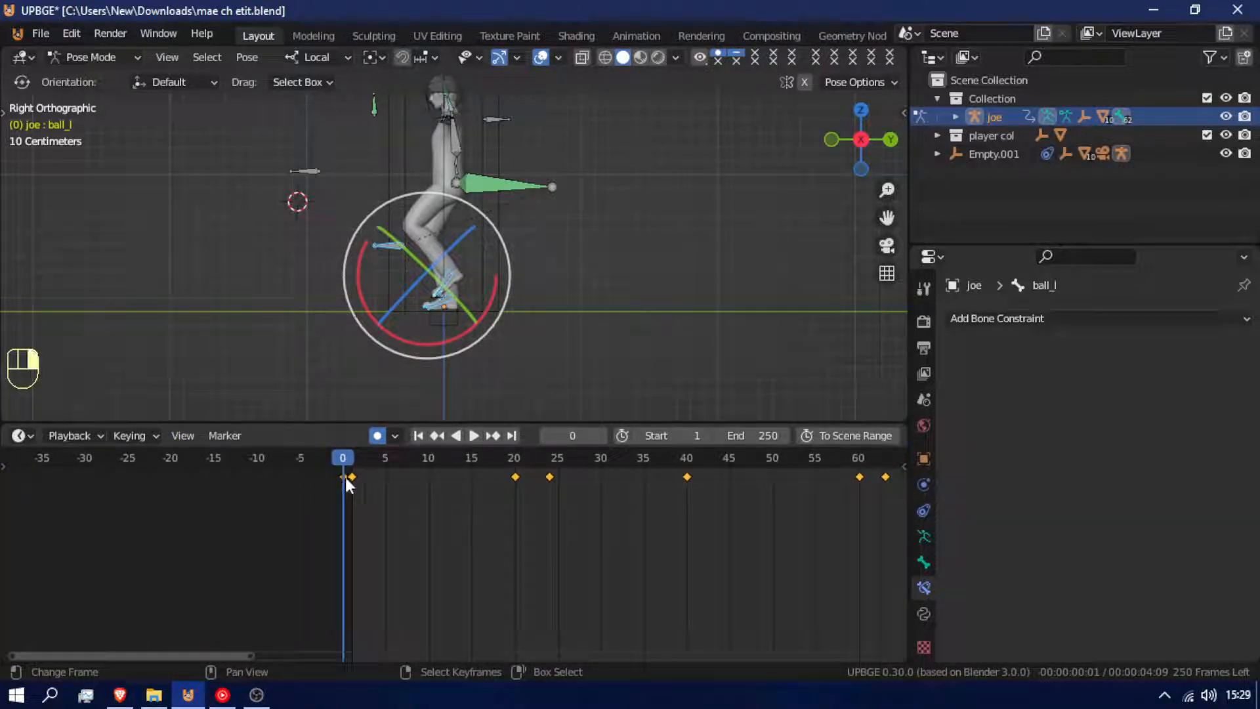
pyautogui.press('x')
pyautogui.click(344, 482)
pyautogui.moveTo(345, 482)
pyautogui.mouseDown()
pyautogui.moveTo(358, 485)
pyautogui.moveTo(344, 485)
pyautogui.mouseUp()
pyautogui.hotkey('ctrl', 'z')
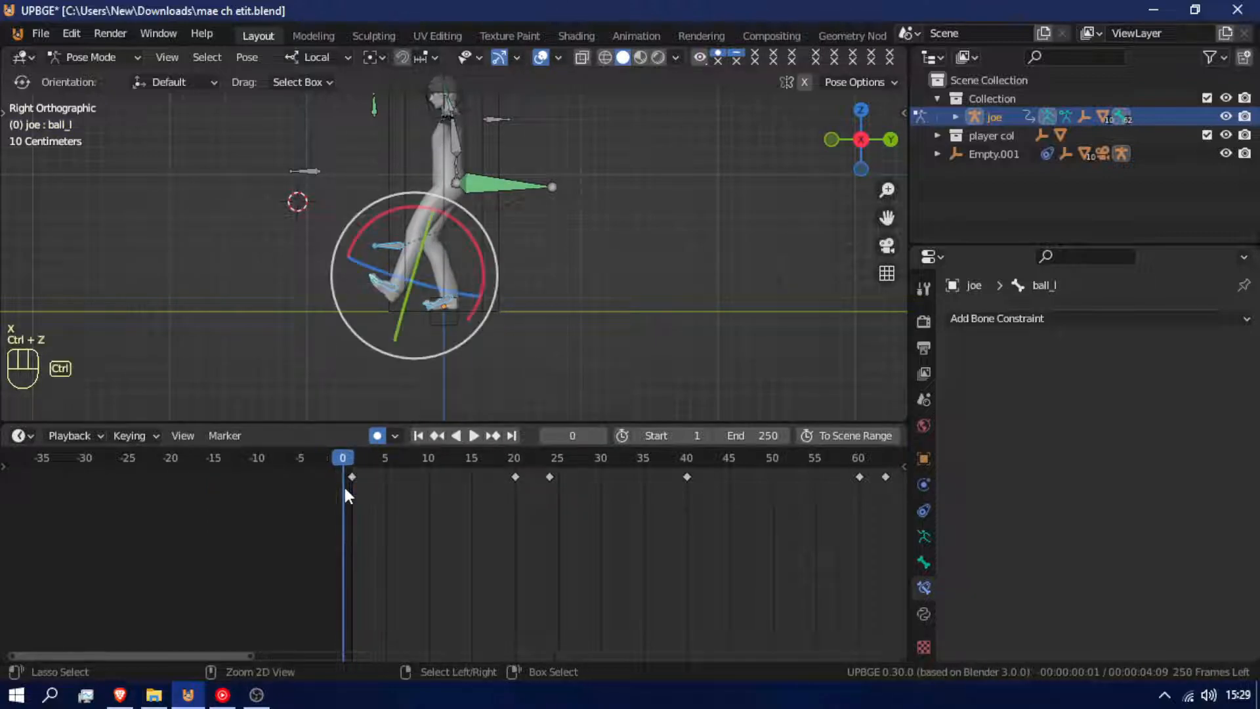
pyautogui.hotkey('ctrl', 'z')
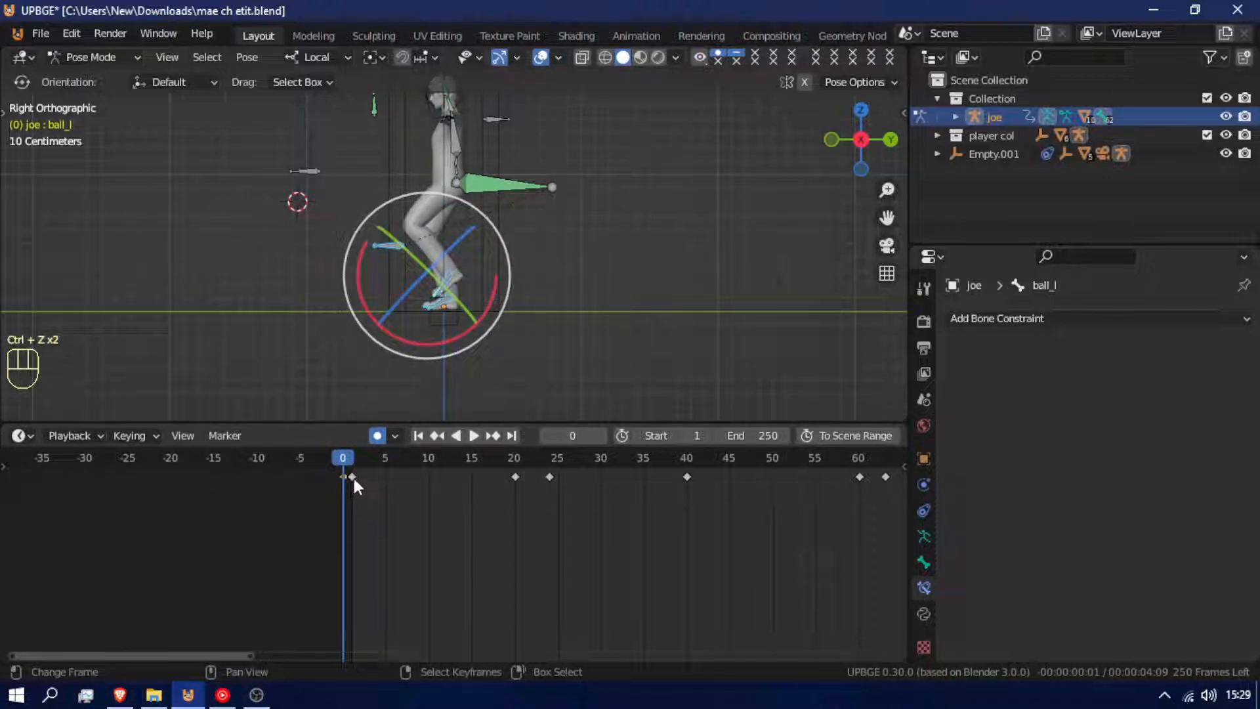
# Delete the selected bones' keyframes at frame 1, move the frame 0 keyframes to frame 1, and review the motion.
pyautogui.press('x')
pyautogui.click(353, 478)
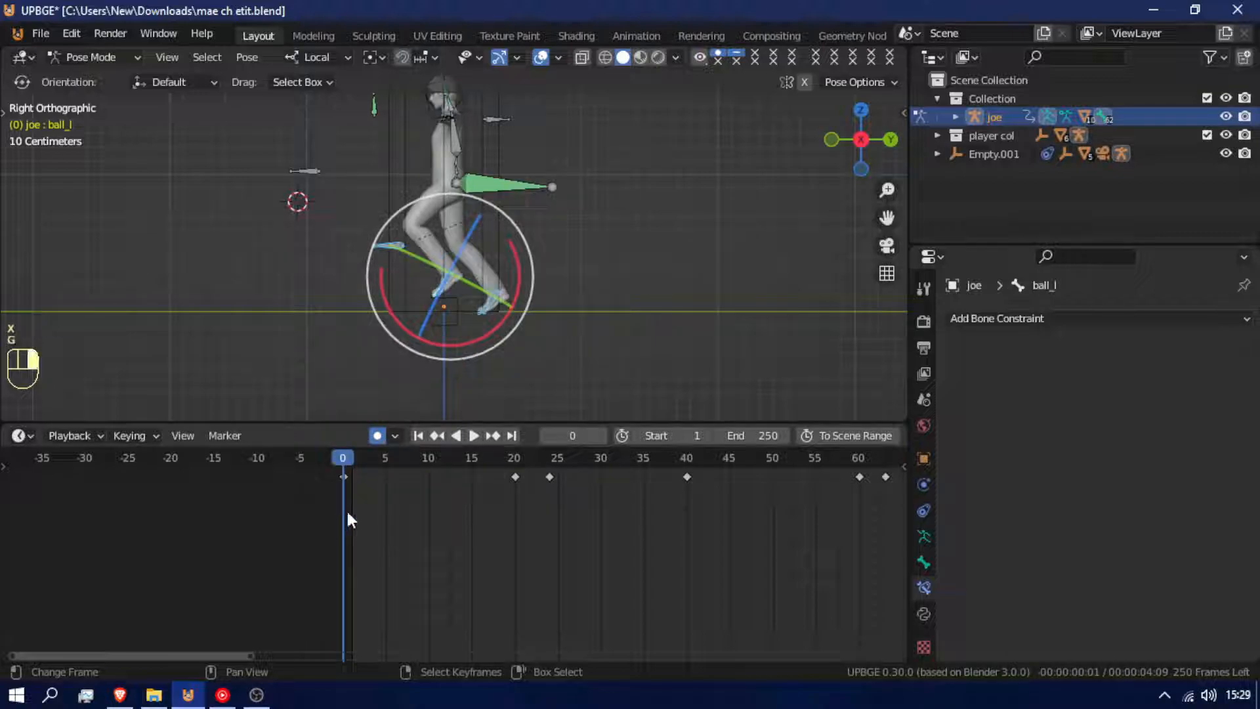
pyautogui.press('g')
pyautogui.click(353, 479)
pyautogui.press('space')
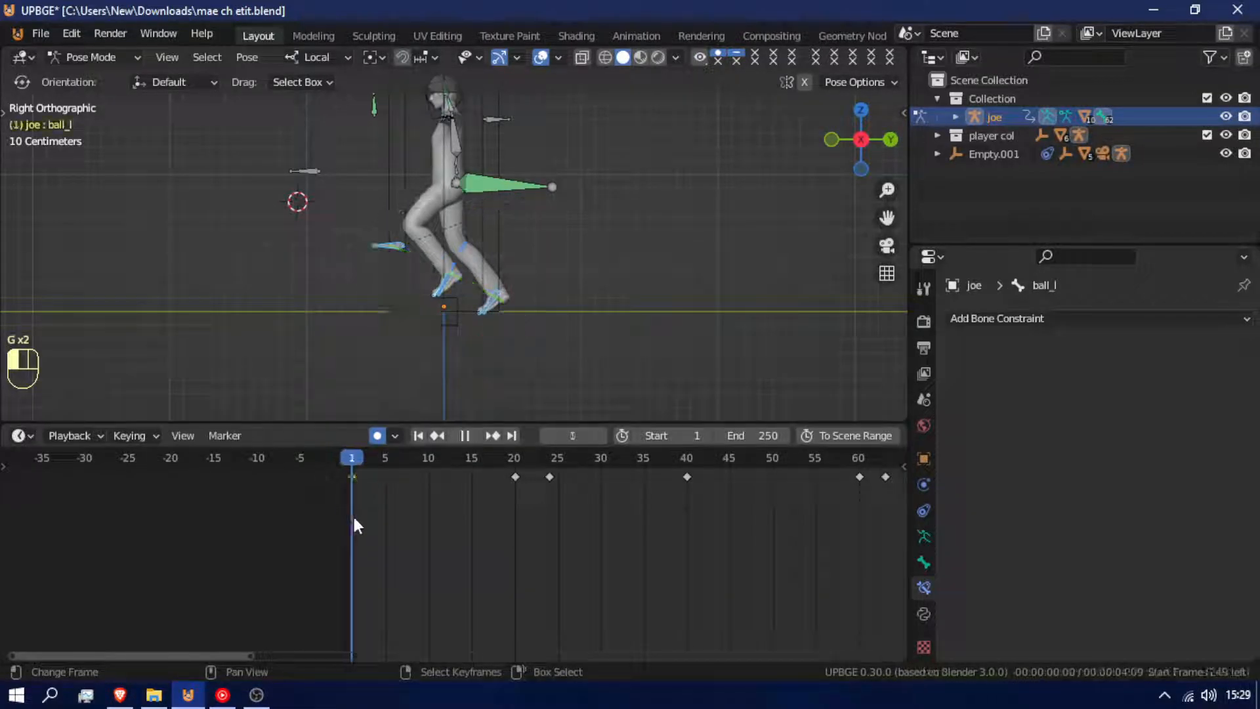
pyautogui.moveTo(593, 566); pyautogui.dragTo(353, 523)
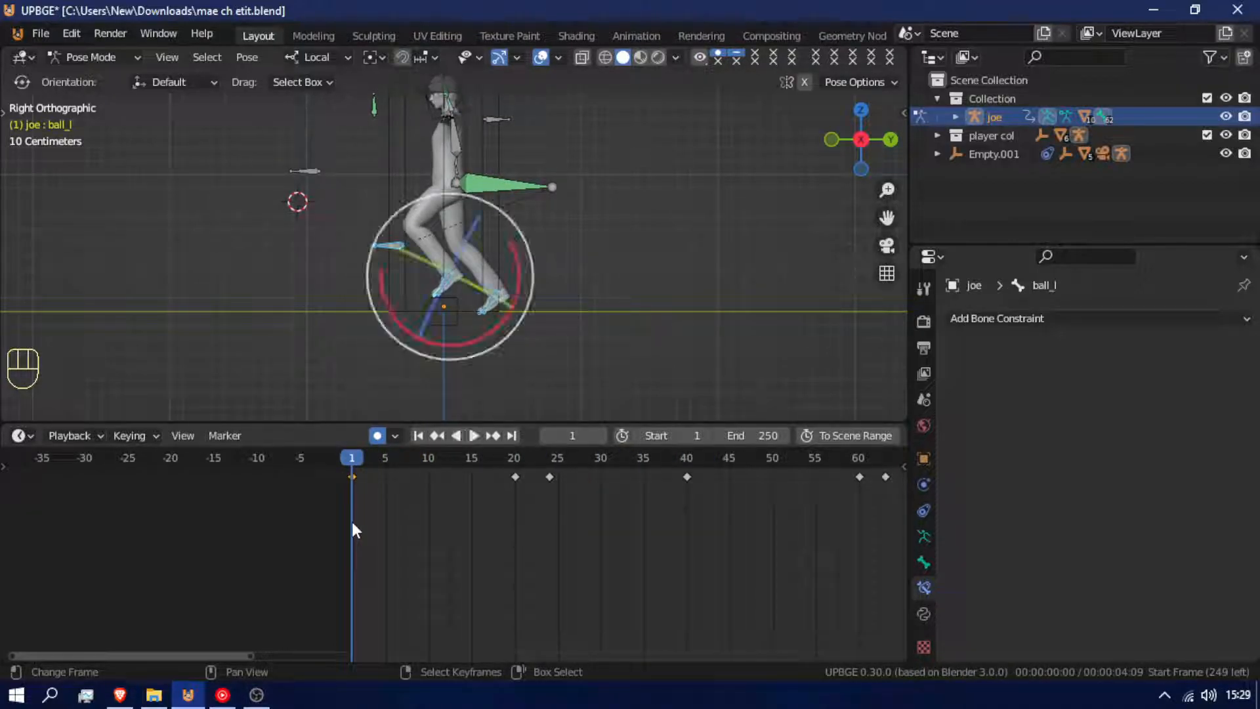
# At frame 1, clear the right foot bone's location and rotation.
pyautogui.click(494, 304)
pyautogui.hotkey('alt', 'g')
pyautogui.hotkey('alt', 'r')
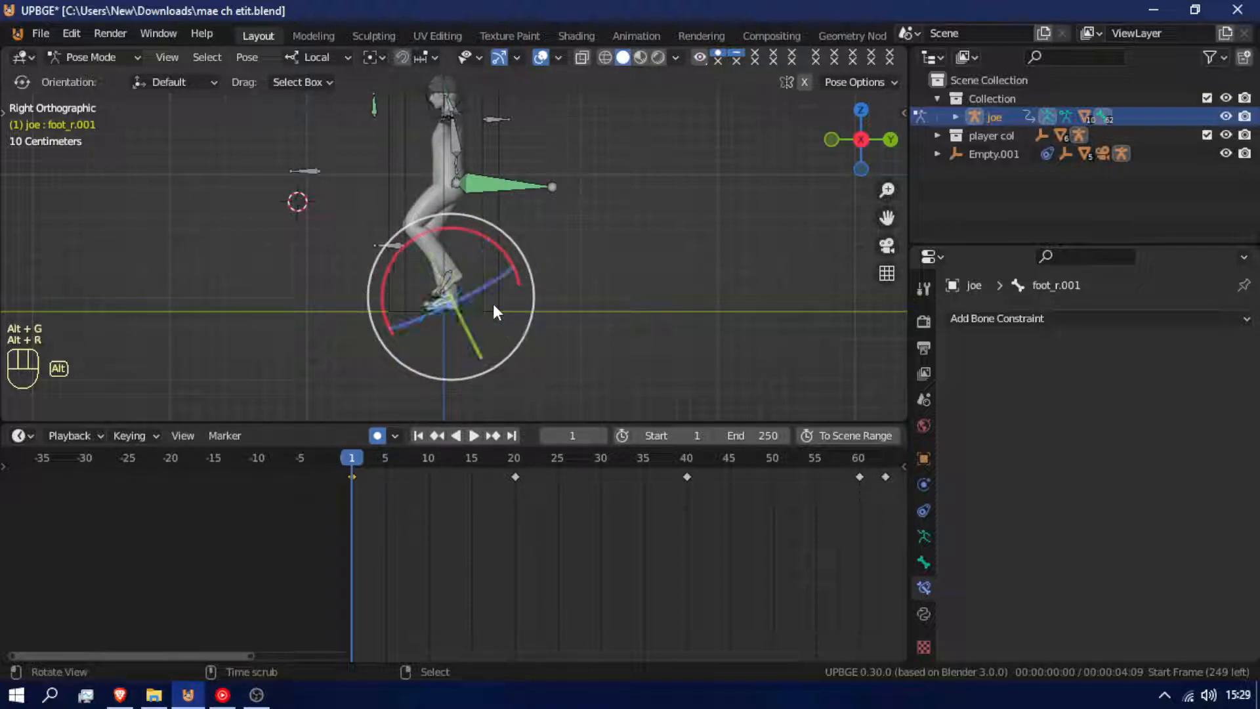
pyautogui.scroll(5, 531, 321)
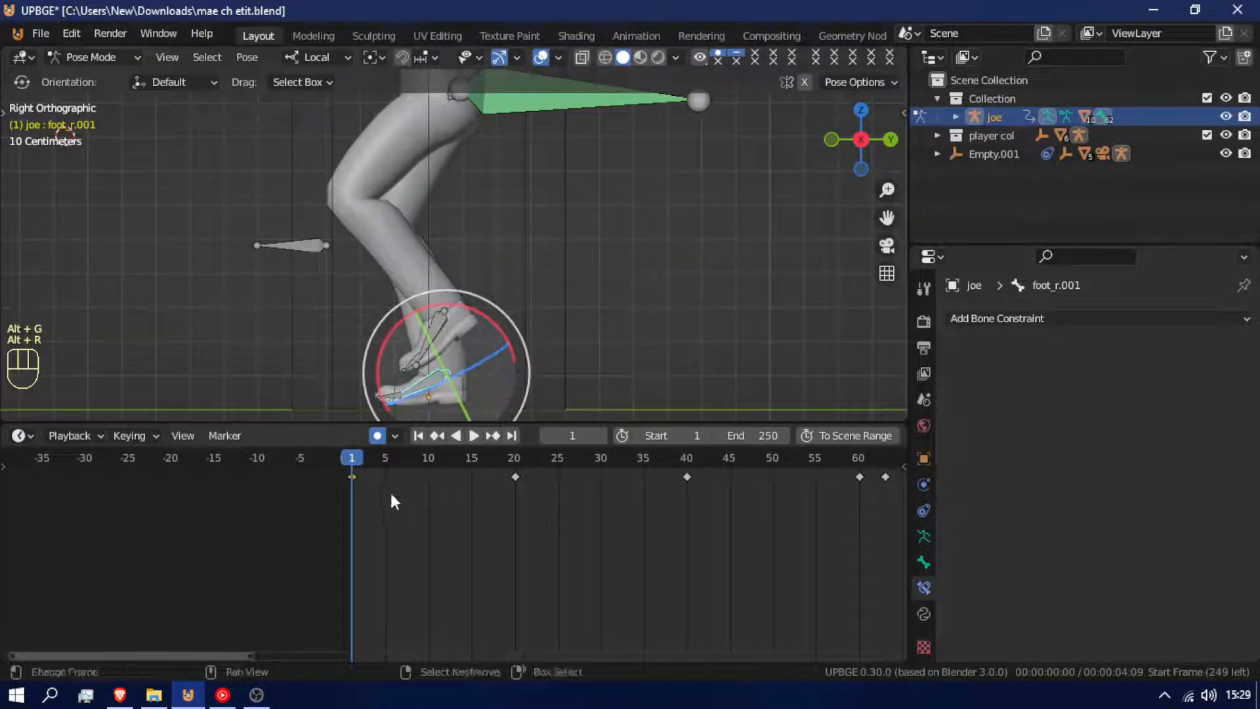
# Select all bones, move the keyframes at frame 1 to frame 80, and play back the animation.
pyautogui.scroll(-4, 367, 476)
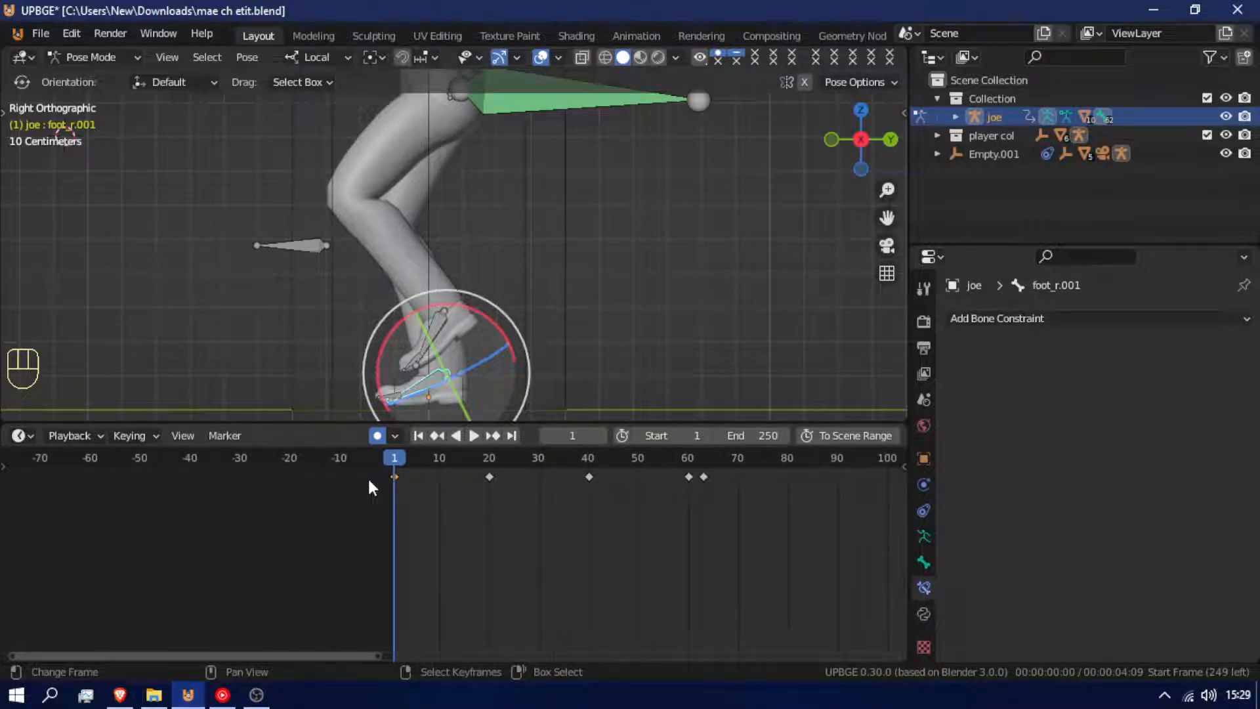
pyautogui.press('a')
pyautogui.press('a')
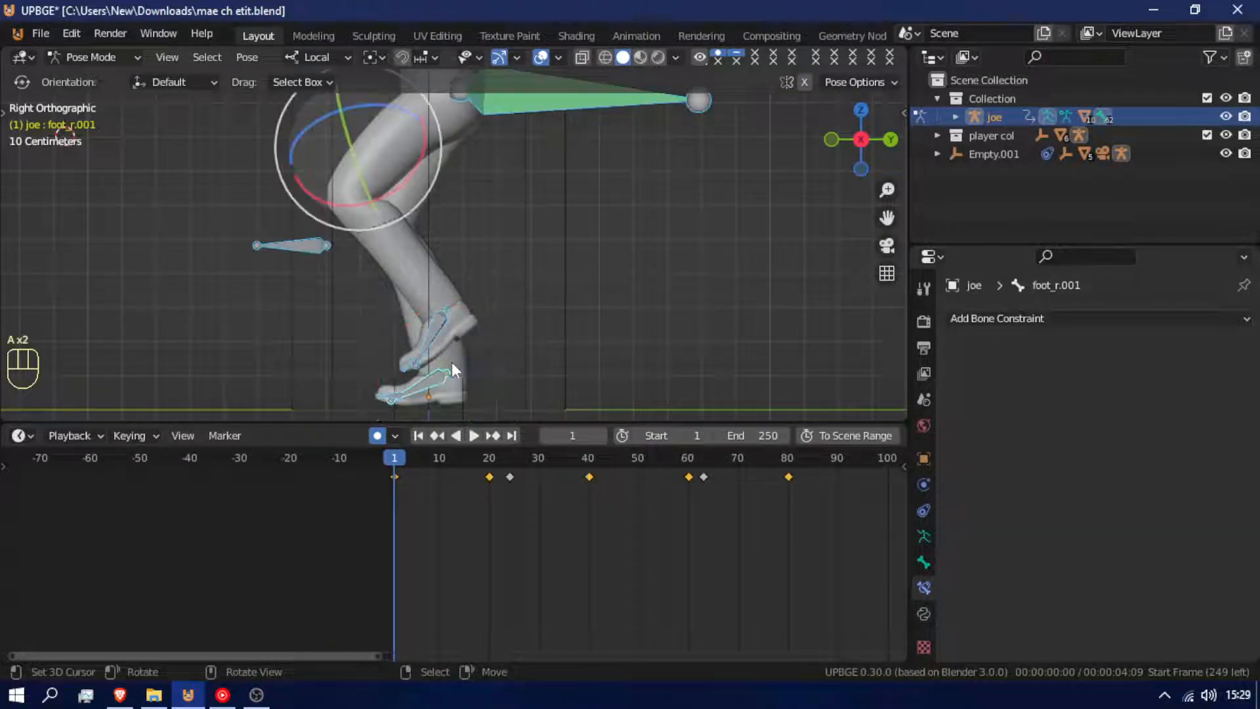
pyautogui.press('g')
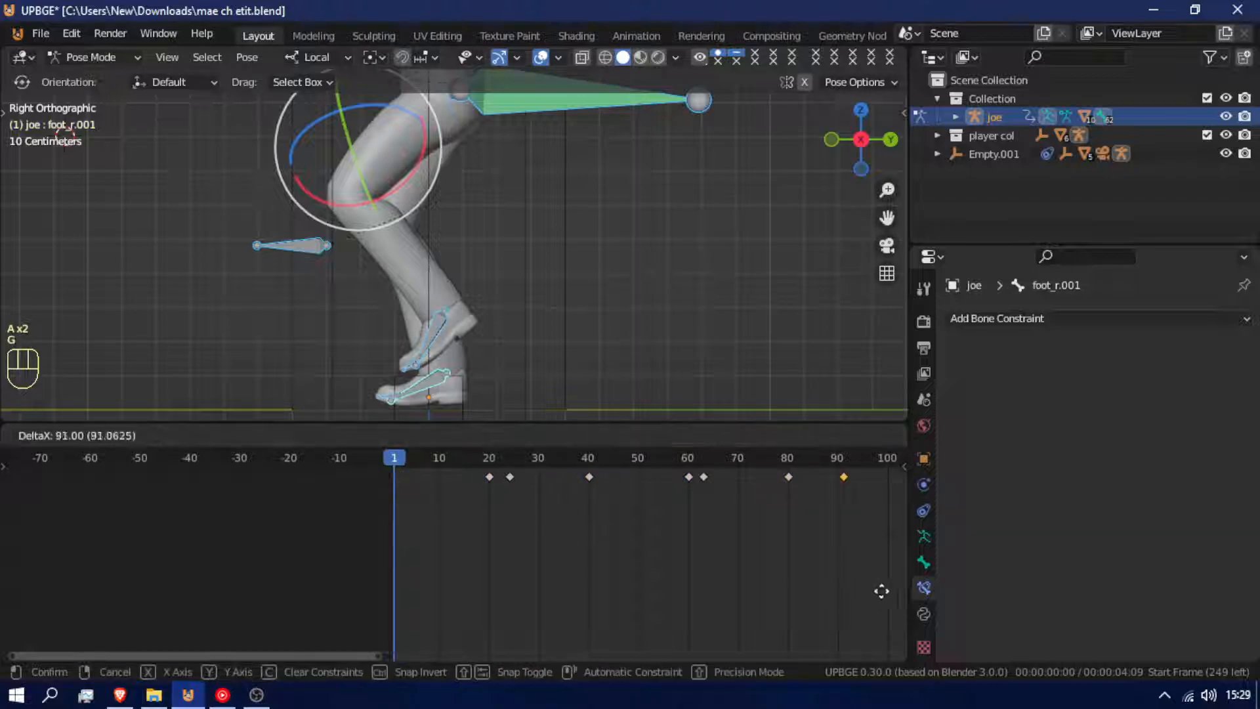
pyautogui.click(815, 587)
pyautogui.press('space')
pyautogui.moveTo(541, 546); pyautogui.dragTo(353, 540)
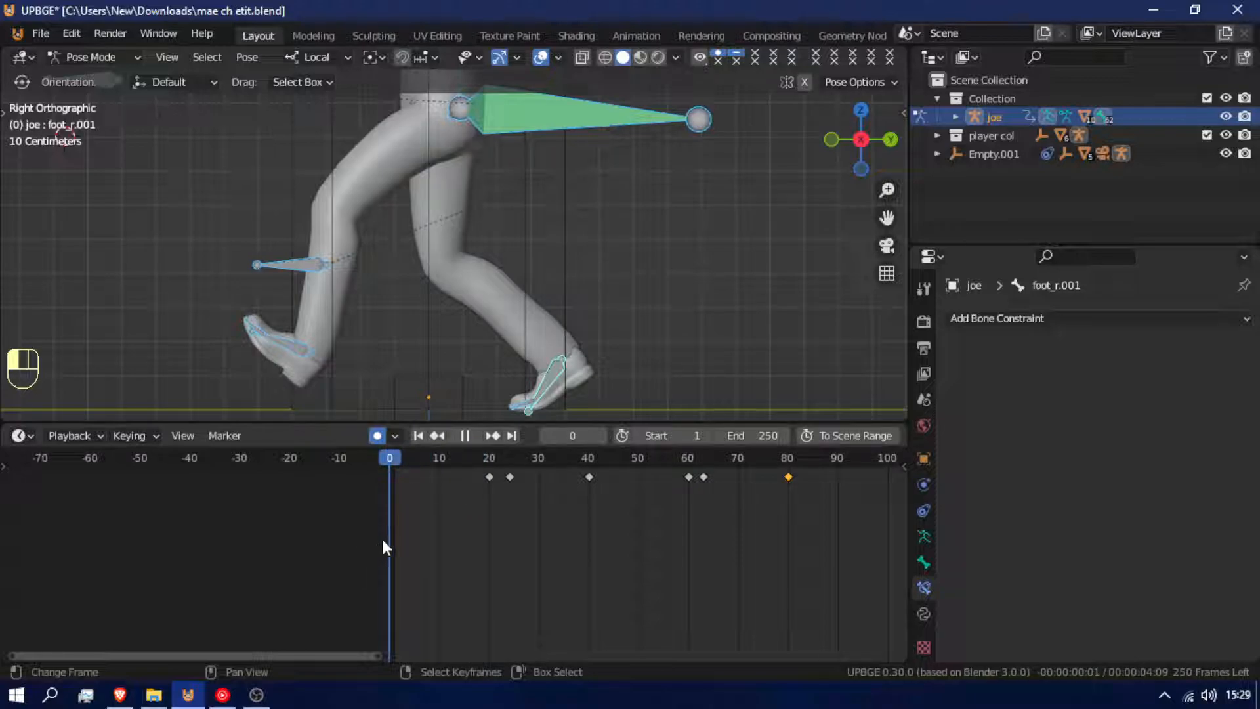
pyautogui.press('space')
# Duplicate the keyframes from frame 80 to frame 1 and play back the walk.
pyautogui.hotkey('shift', 'd')
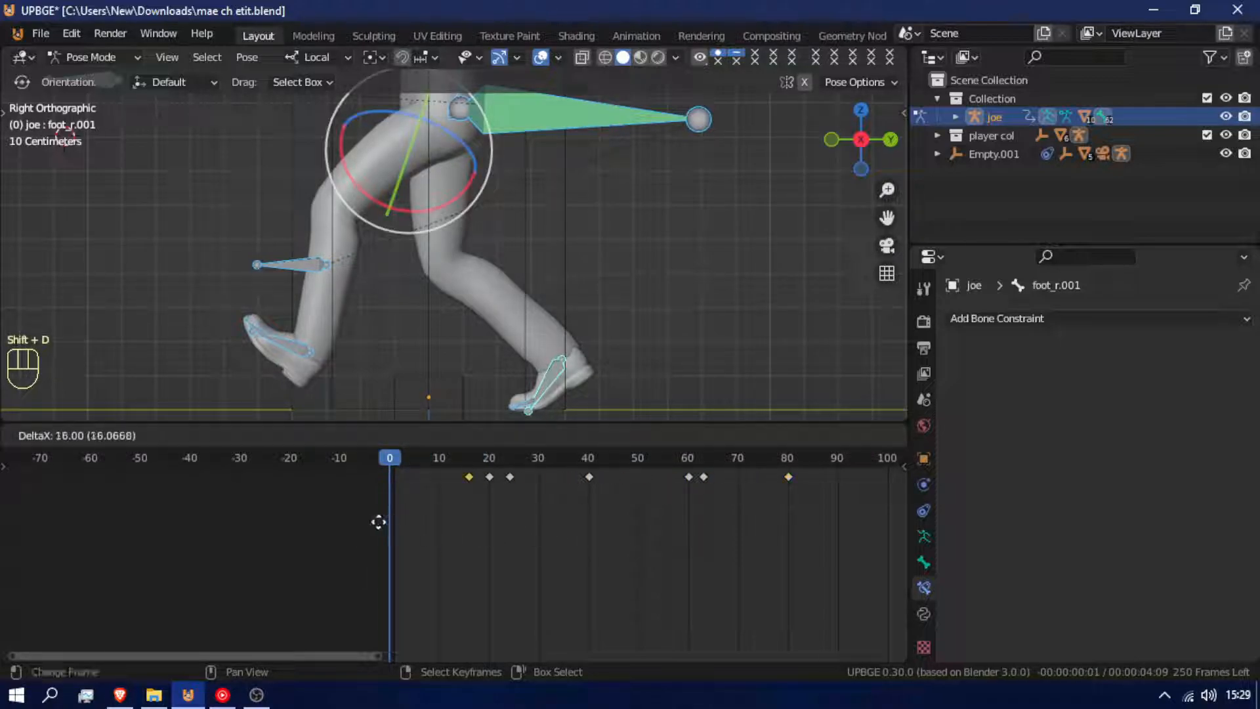
pyautogui.click(310, 544)
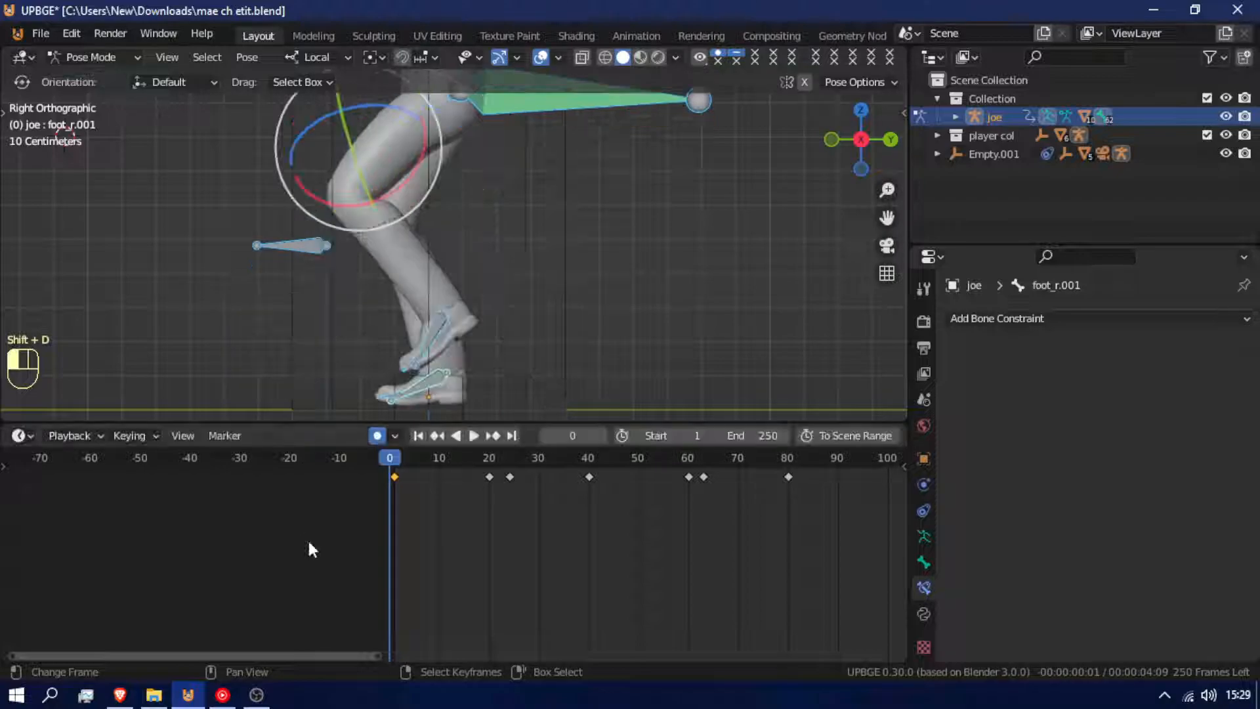
pyautogui.press('space')
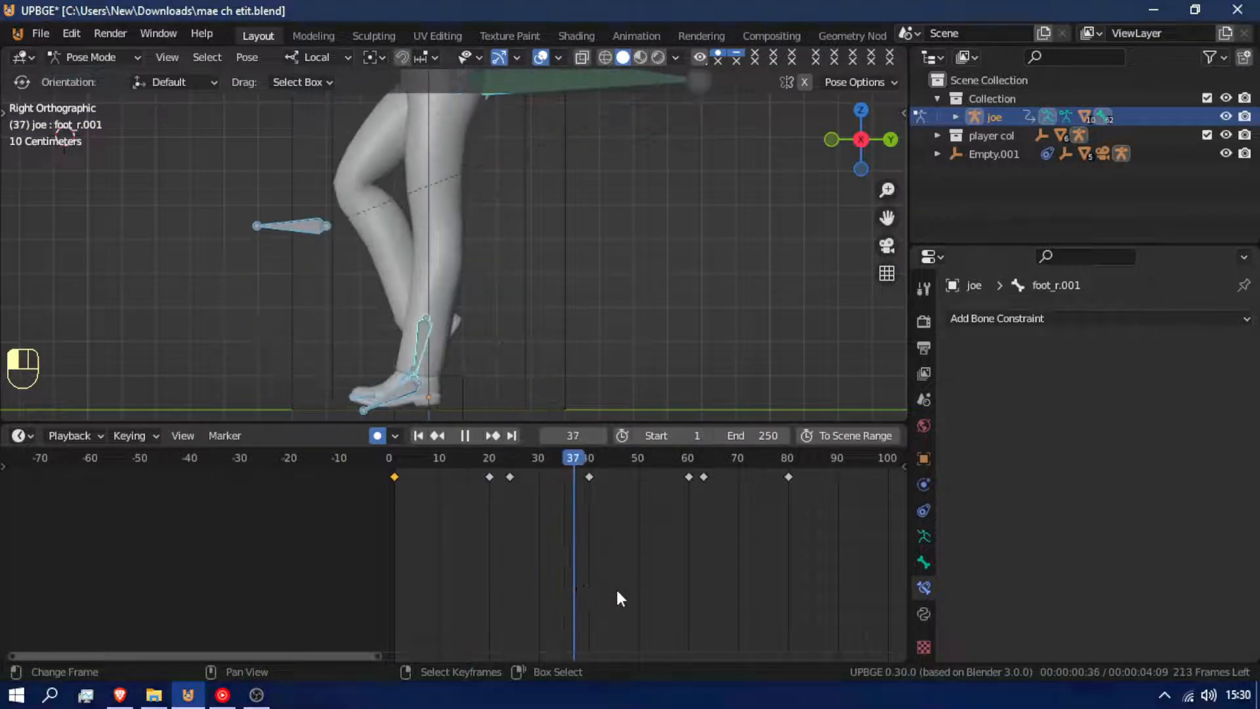
pyautogui.moveTo(866, 622); pyautogui.dragTo(390, 540)
pyautogui.press('space')
# Set the scene's end frame to 79 and play the looping walk with the whole character in view.
pyautogui.scroll(-9, 689, 552)
pyautogui.moveTo(755, 435); pyautogui.dragTo(676, 435)
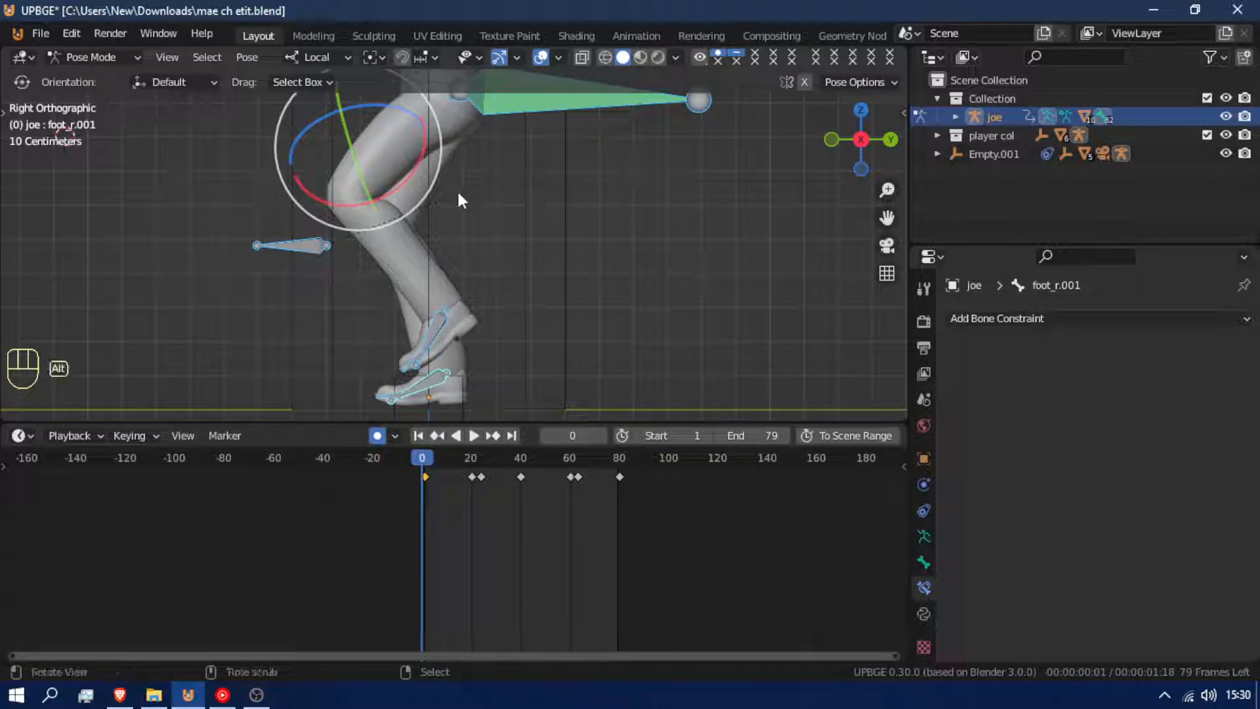
pyautogui.hotkey('alt', 'a')
pyautogui.scroll(-5, 457, 197)
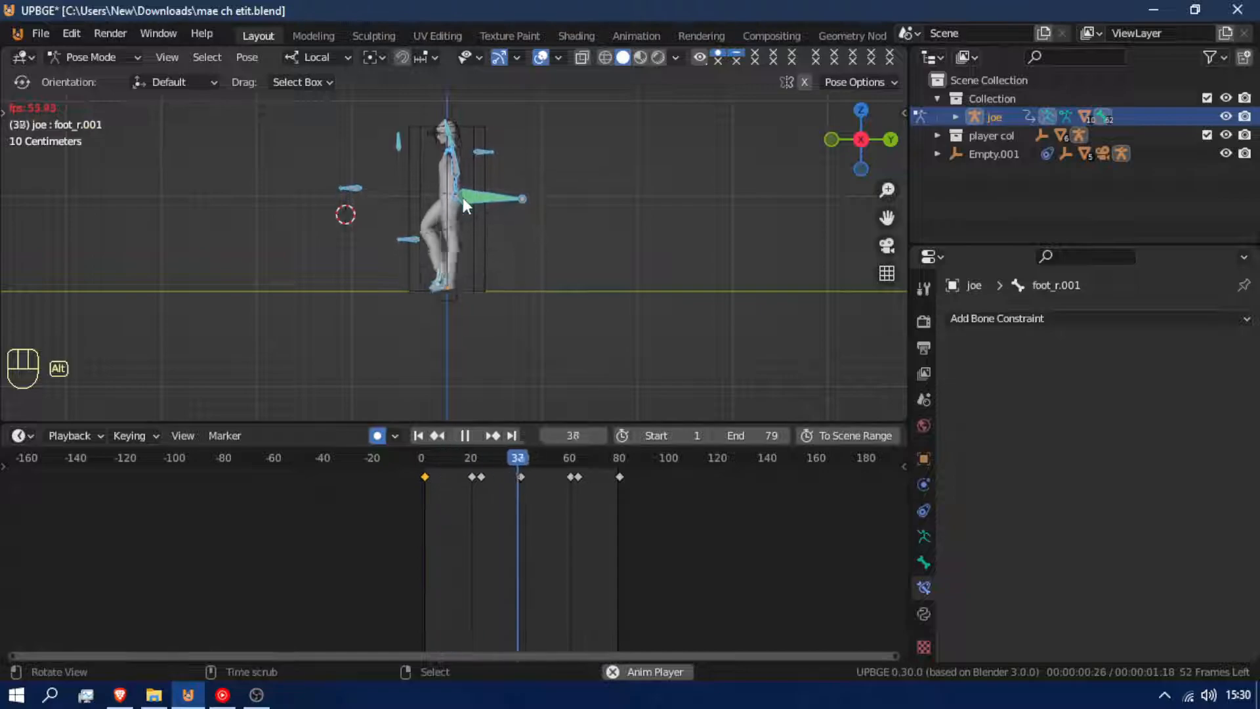
# Stop the playback and compare the character's poses at frame 40 and at the start of the walk.
pyautogui.hotkey('alt', 'a')
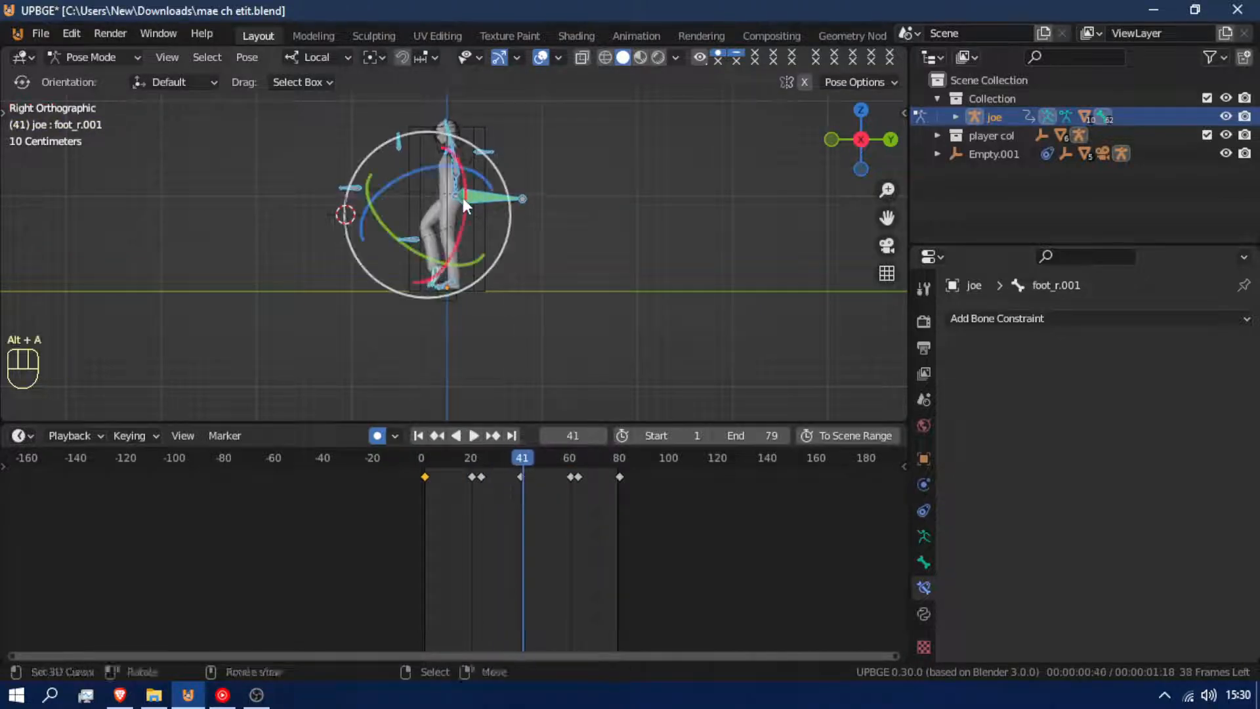
pyautogui.moveTo(517, 524); pyautogui.dragTo(521, 525)
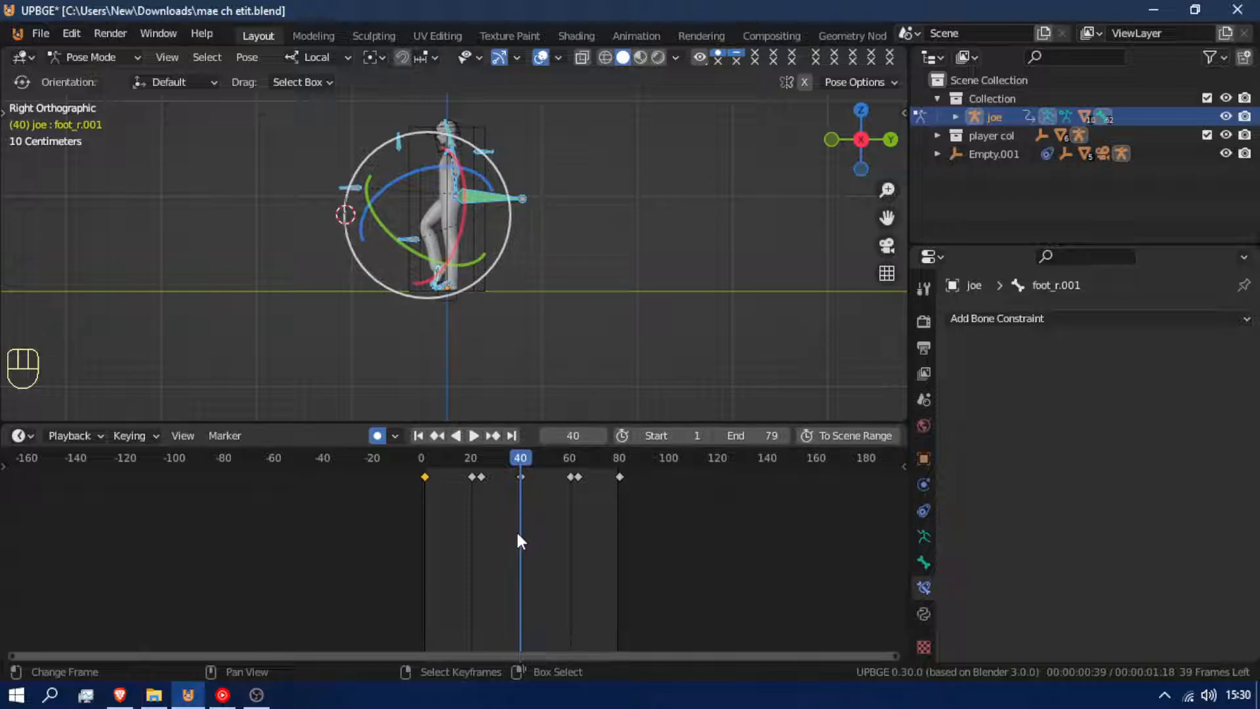
pyautogui.moveTo(510, 531); pyautogui.dragTo(397, 532)
pyautogui.moveTo(323, 549); pyautogui.dragTo(343, 551)
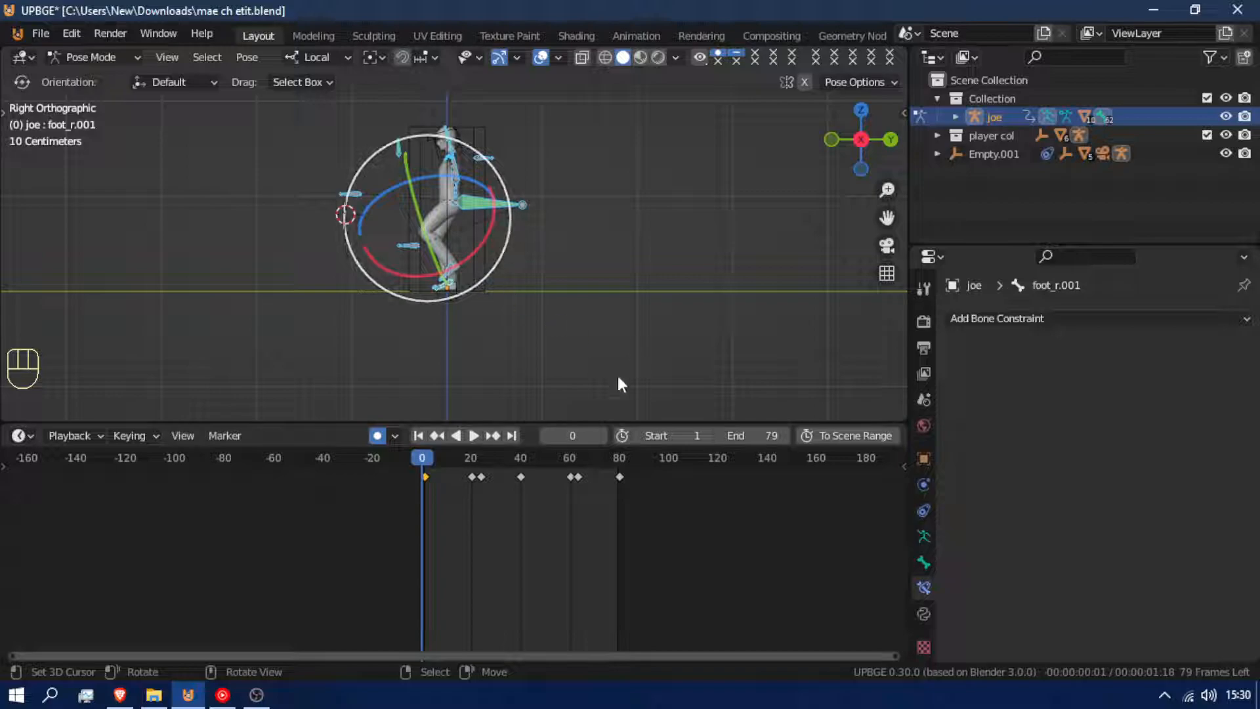
# Try duplicating the keyframes from frame 1 to frame 40, play back the walk, and undo the duplication.
pyautogui.moveTo(527, 491); pyautogui.dragTo(428, 518)
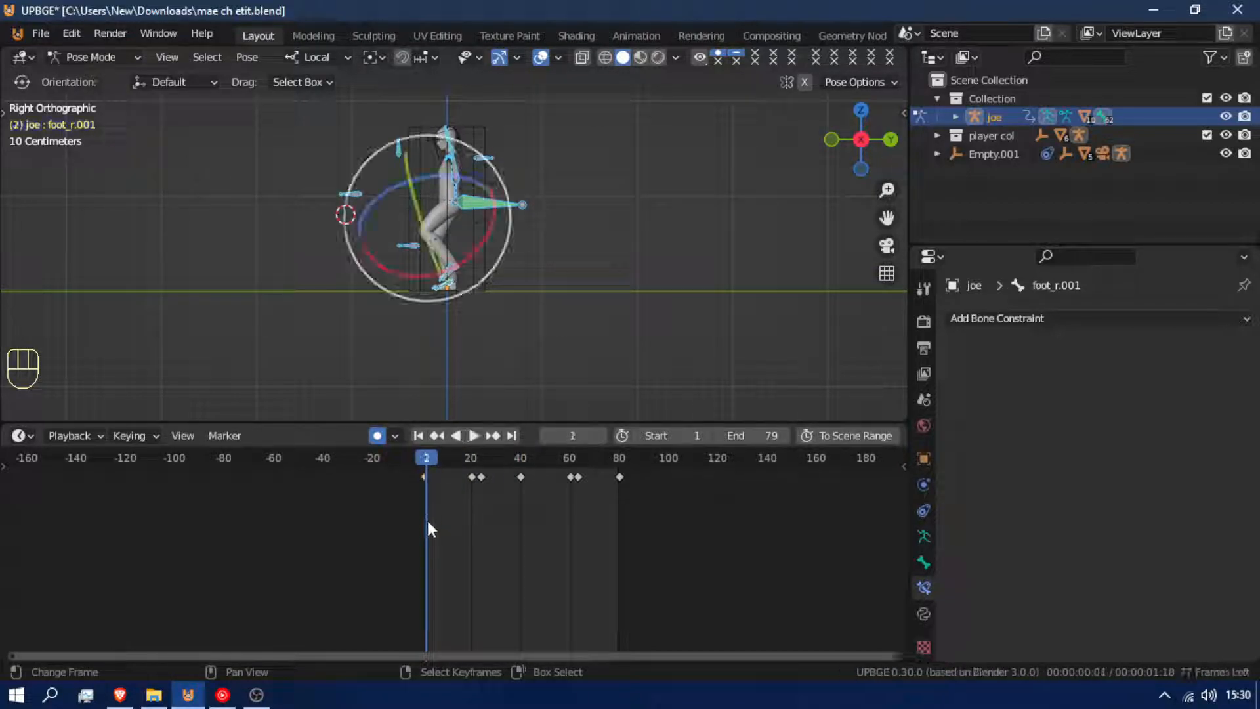
pyautogui.hotkey('shift', 'd')
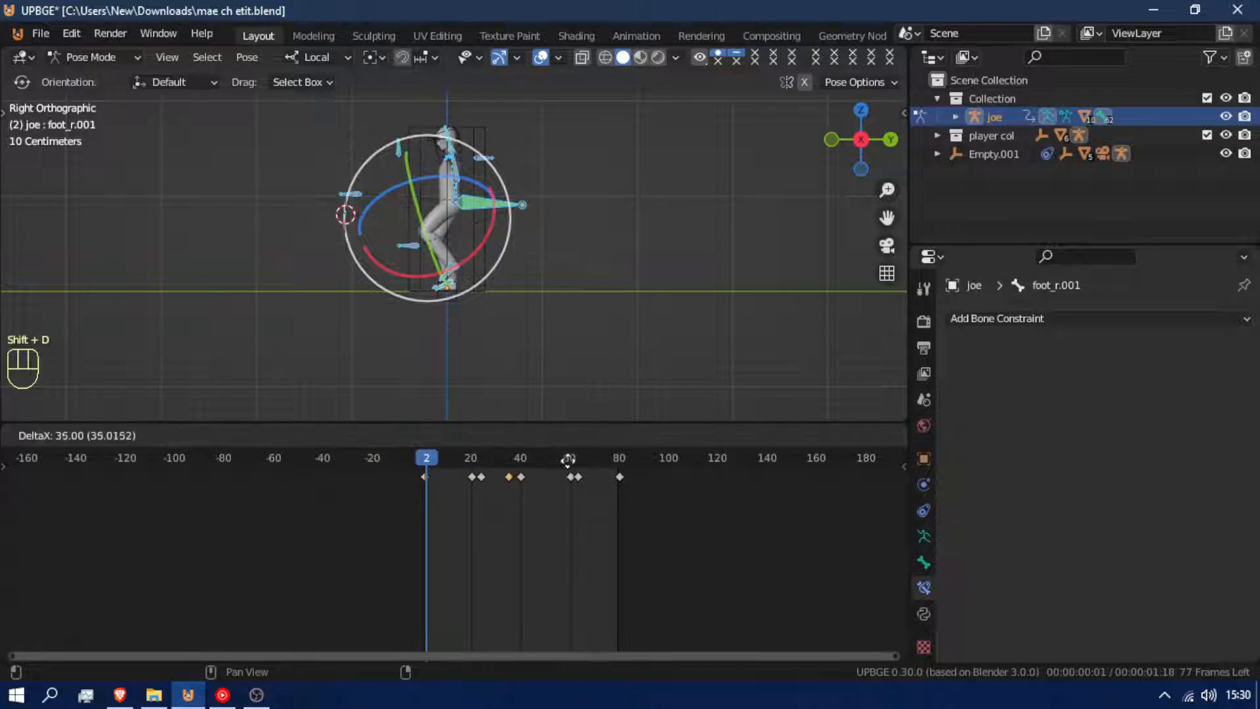
pyautogui.click(579, 458)
pyautogui.moveTo(459, 510); pyautogui.dragTo(368, 525)
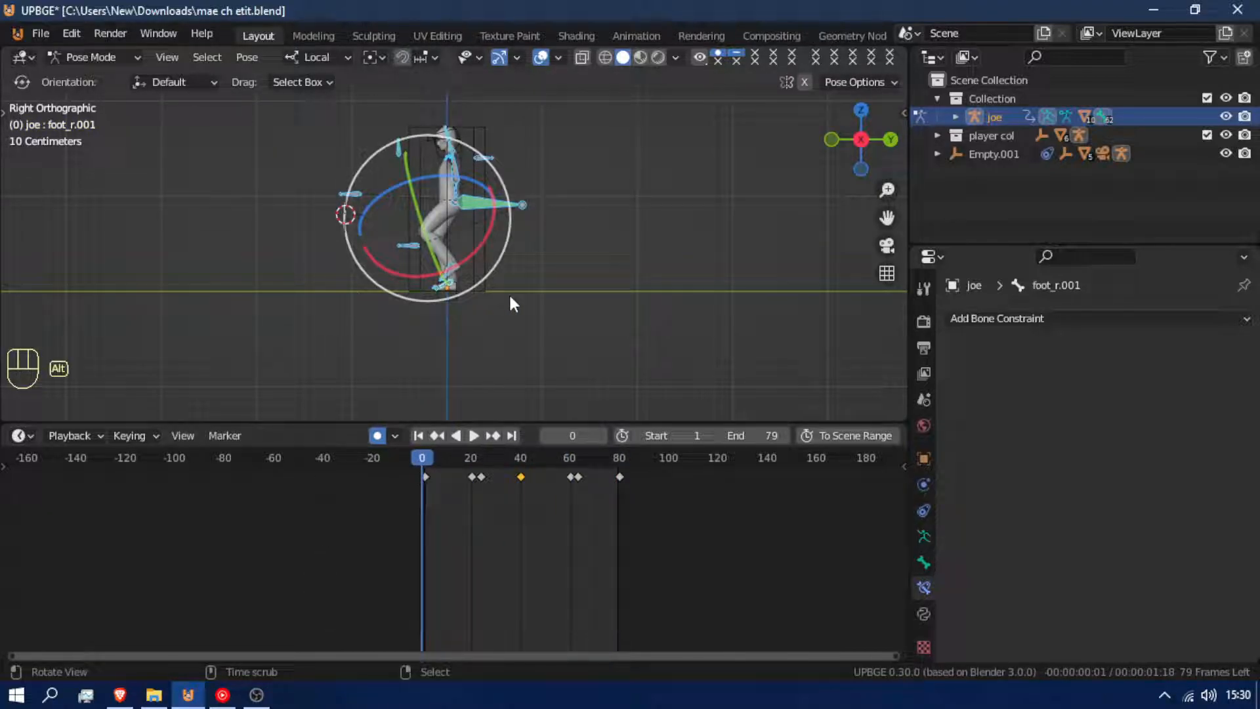
pyautogui.hotkey('alt', 'a')
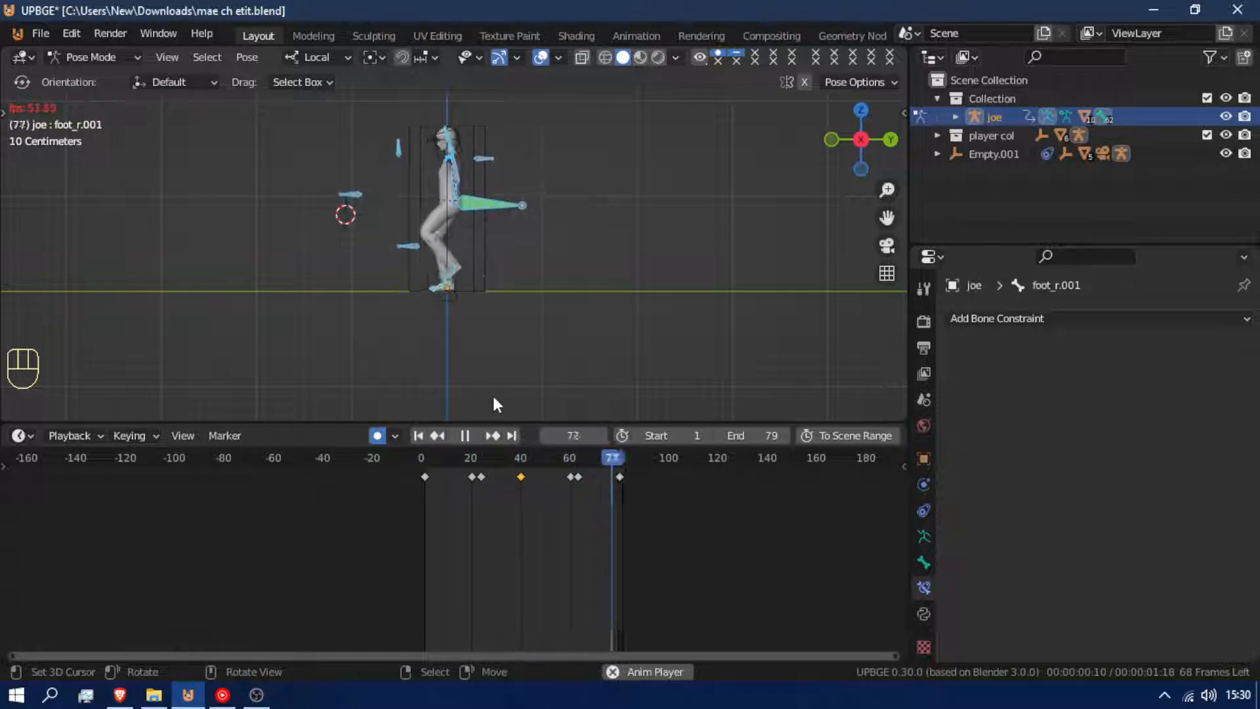
pyautogui.hotkey('ctrl', 'z')
pyautogui.hotkey('ctrl', 'z')
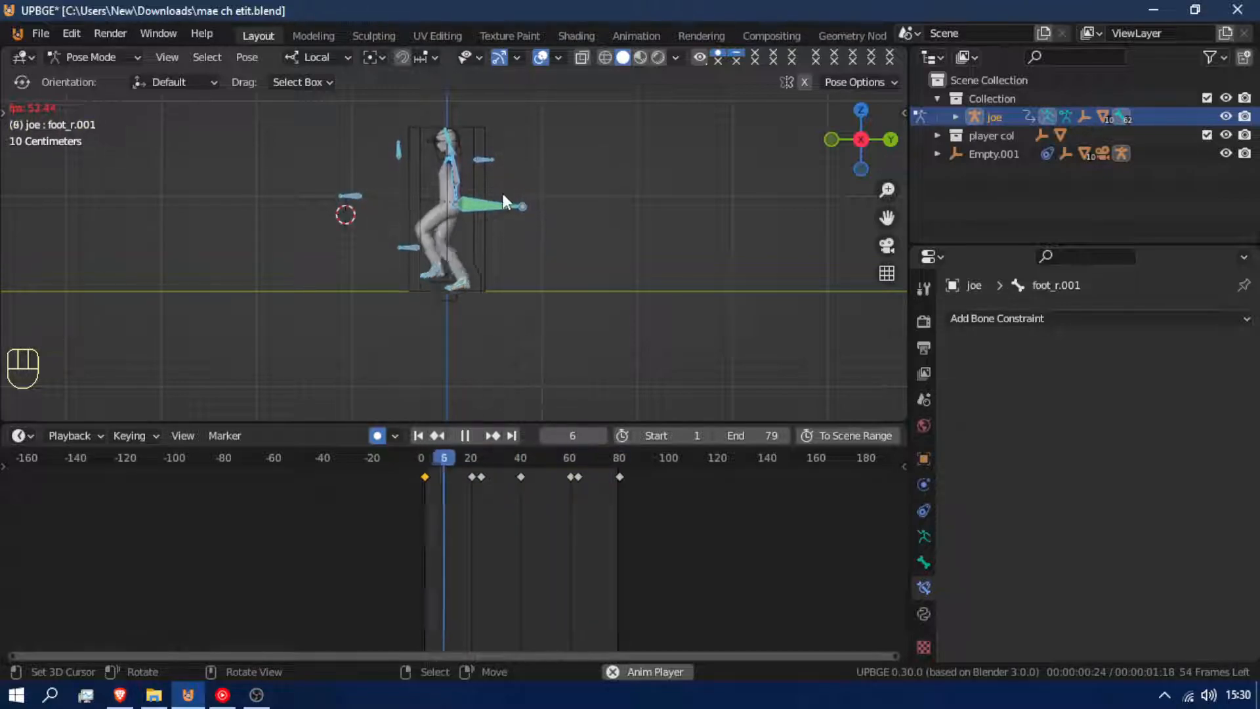
# Select the Root bone of the joe armature and stop the playback.
pyautogui.click(490, 210)
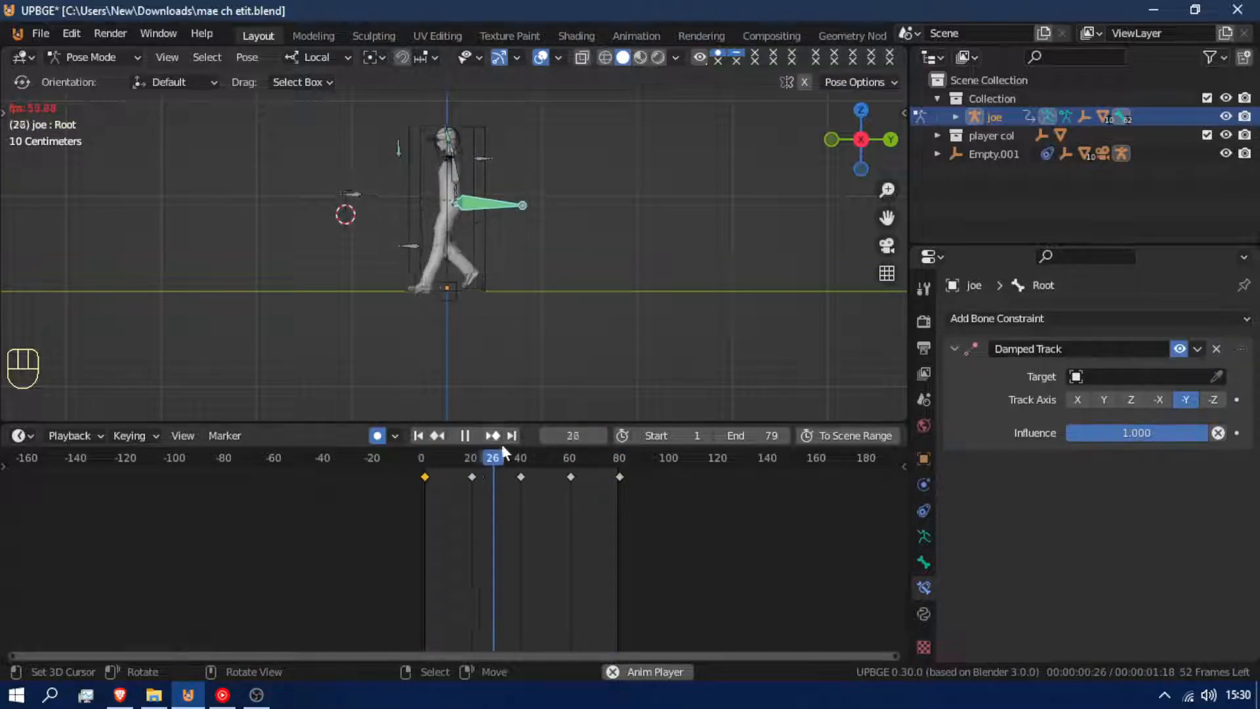
pyautogui.moveTo(12, 488); pyautogui.dragTo(26, 487, button='middle')
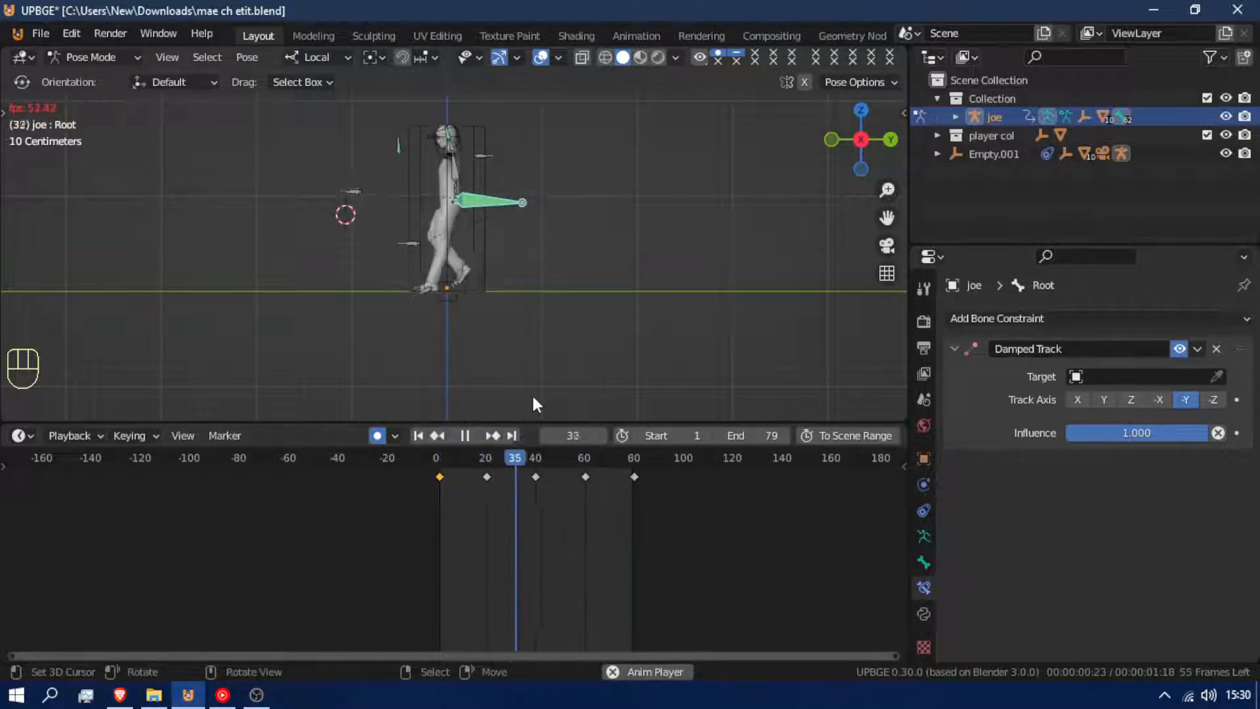
pyautogui.hotkey('alt', 'a')
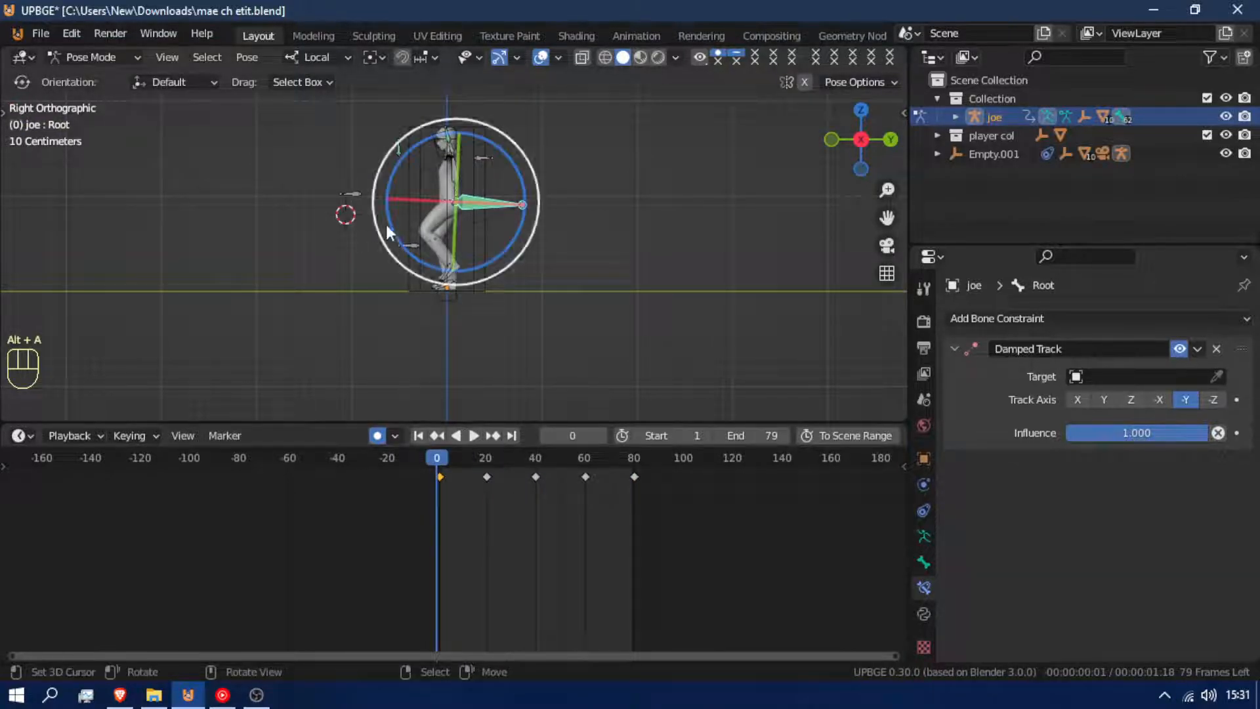
# Try to copy the Root bone's local location from the start of the walk and paste it at frame 40.
pyautogui.hotkey('ctrl', 'c')
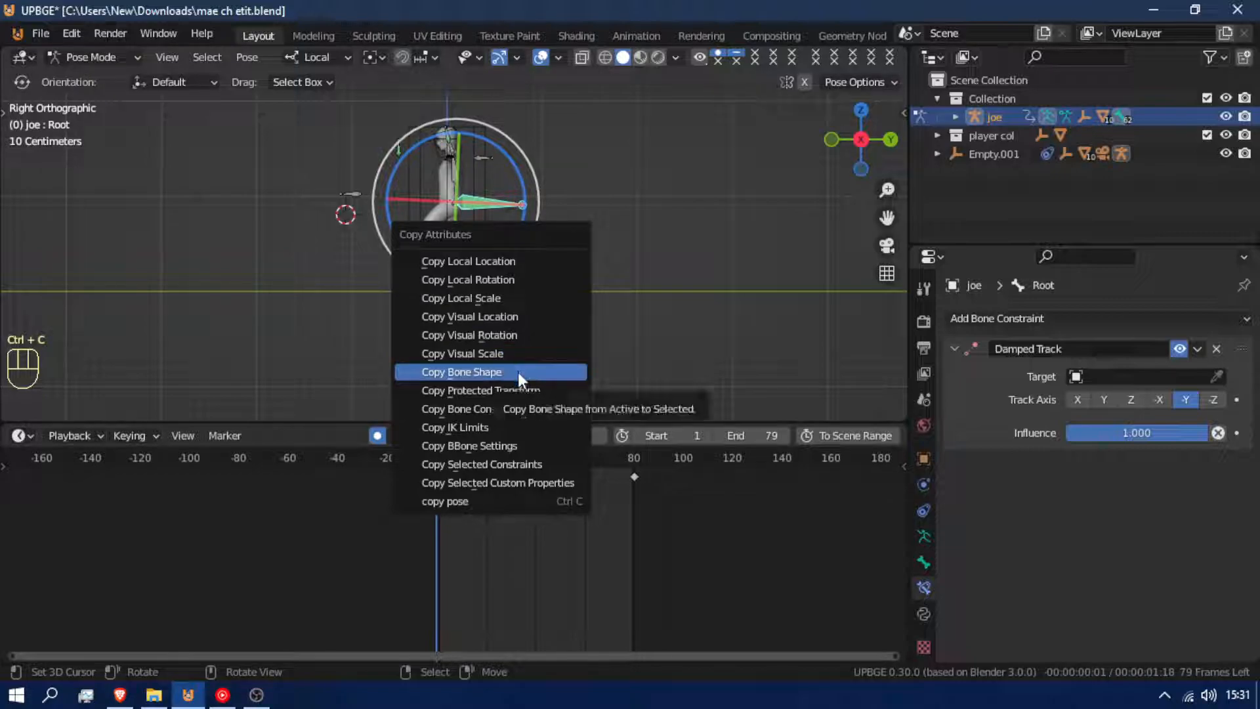
pyautogui.click(499, 266)
pyautogui.moveTo(467, 551); pyautogui.dragTo(537, 553)
pyautogui.hotkey('ctrl', 'v')
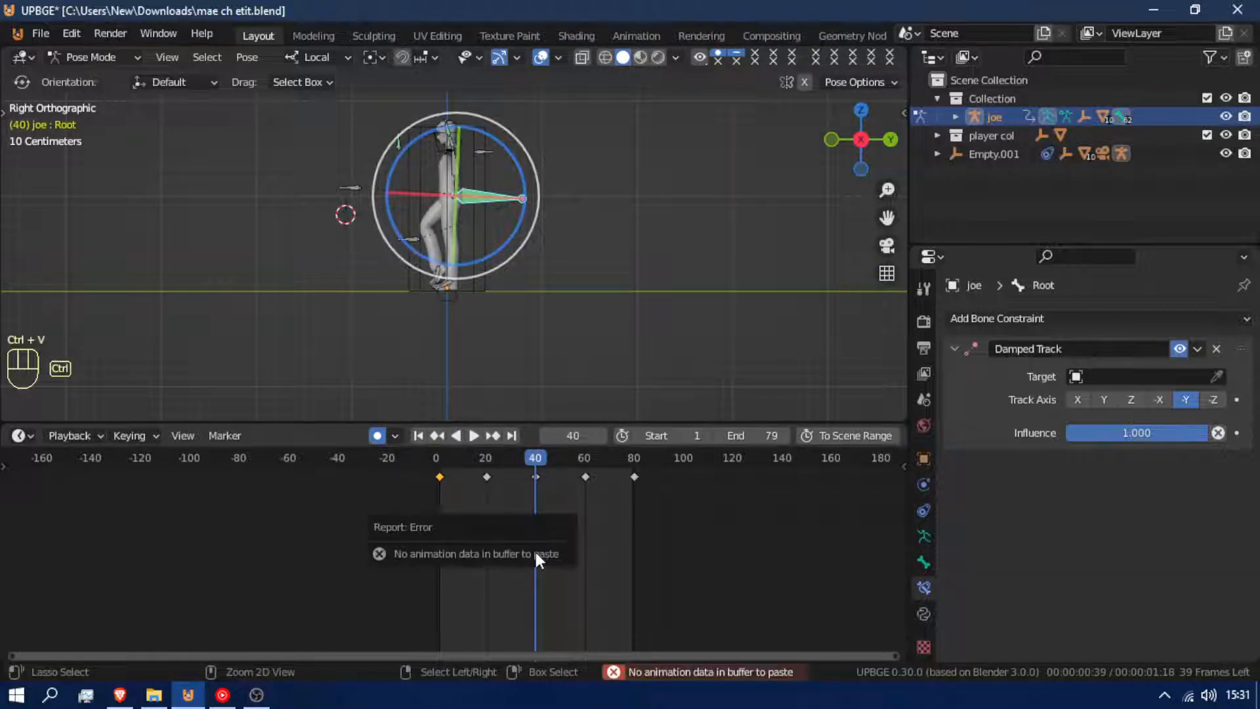
pyautogui.hotkey('ctrl', 'v')
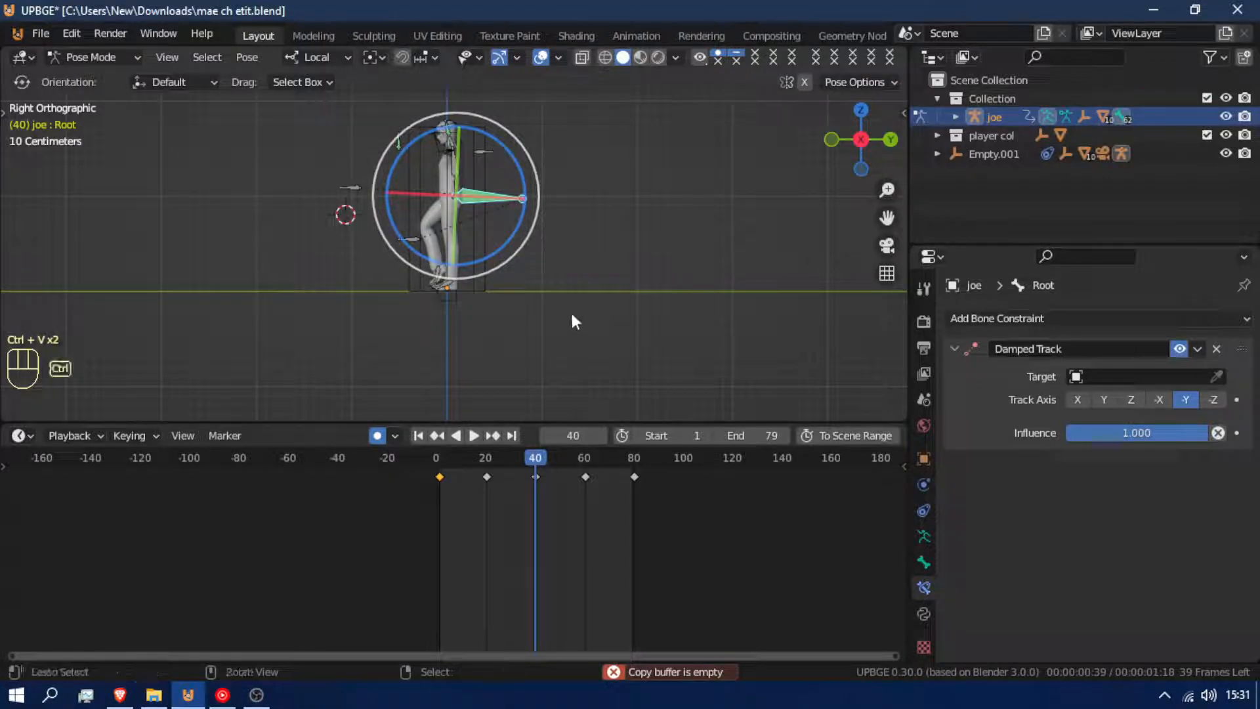
pyautogui.hotkey('ctrl', 'v')
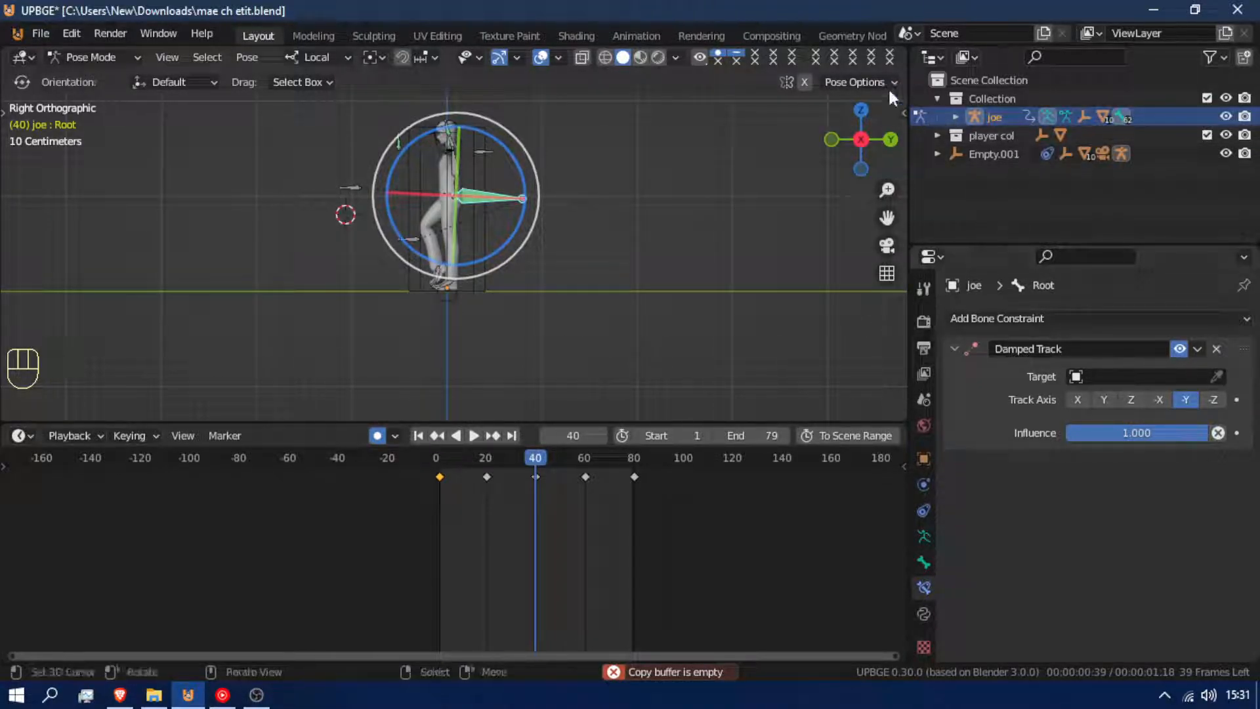
# Show the bone's transform values and set the Root bone's Y location at frame 1 to 0 m.
pyautogui.click(902, 110)
pyautogui.moveTo(846, 106); pyautogui.dragTo(861, 120)
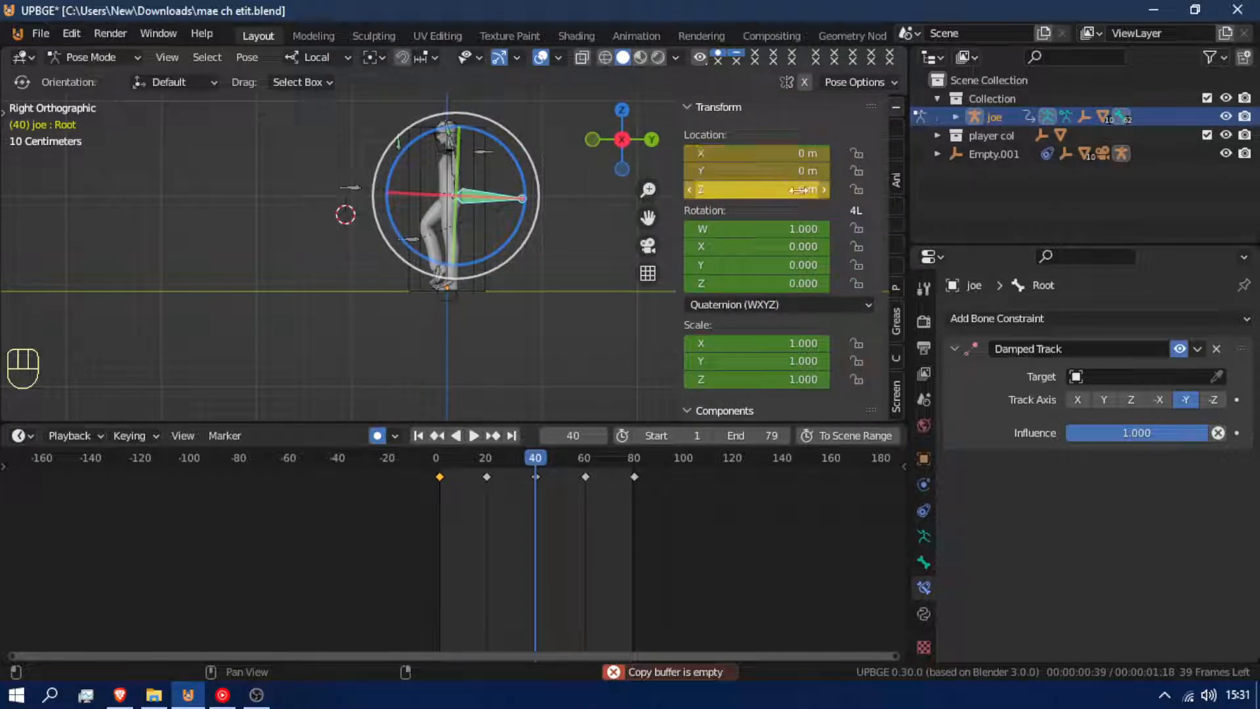
pyautogui.moveTo(785, 156); pyautogui.dragTo(793, 158)
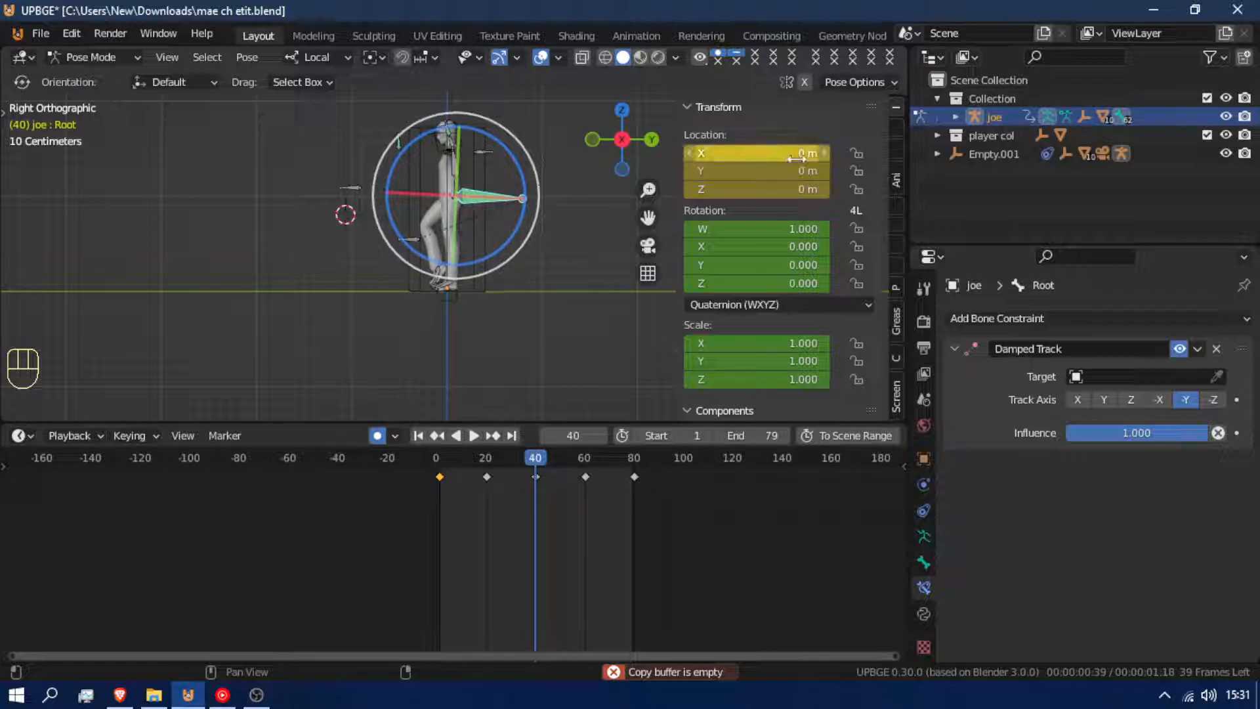
pyautogui.moveTo(525, 492); pyautogui.dragTo(340, 502)
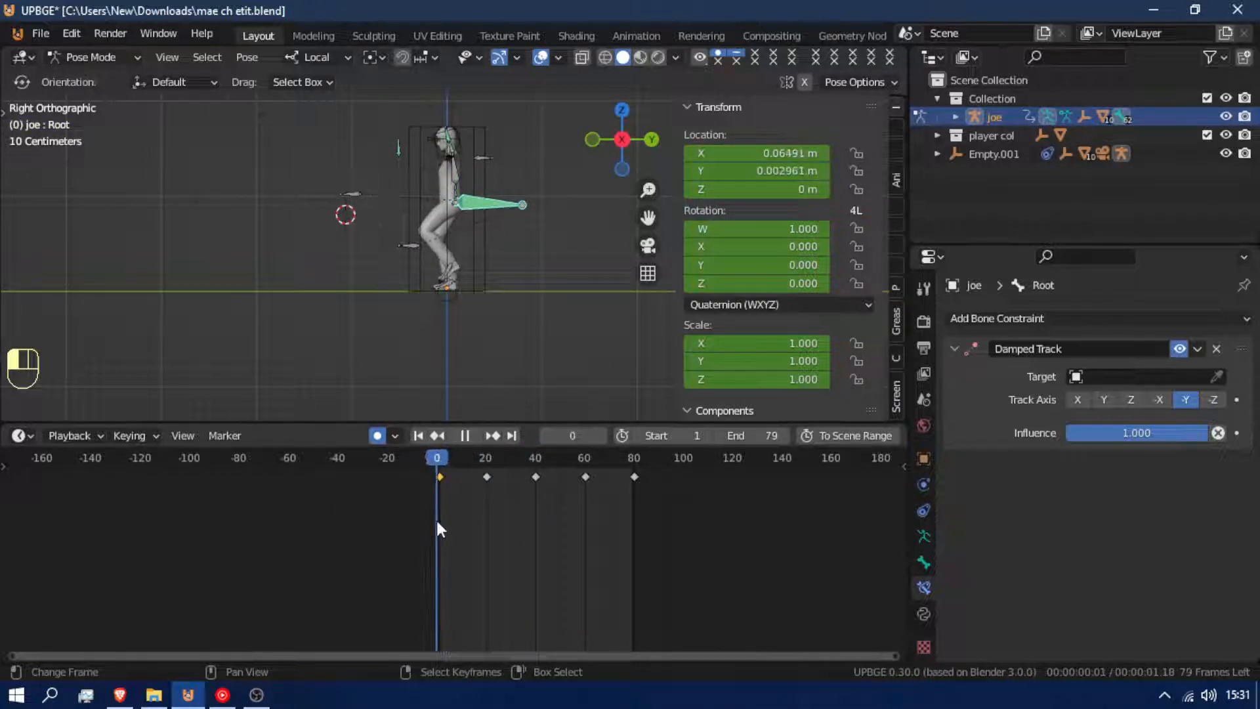
pyautogui.press('space')
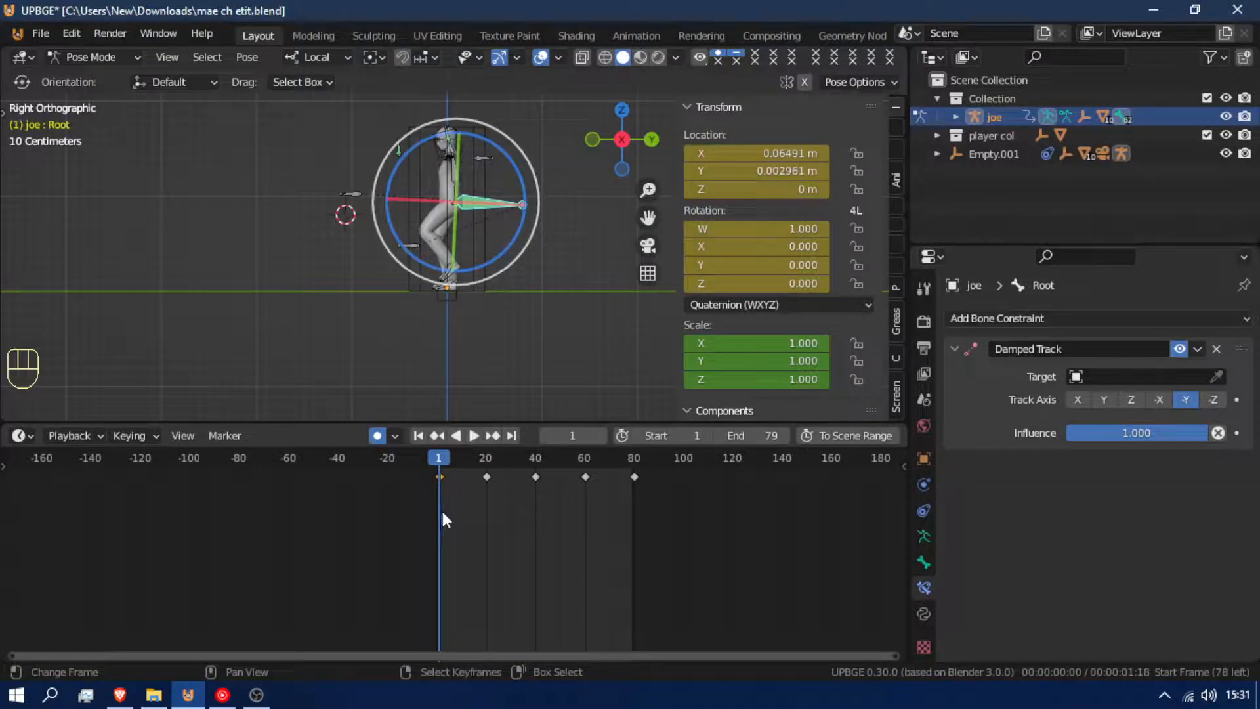
pyautogui.click(824, 170)
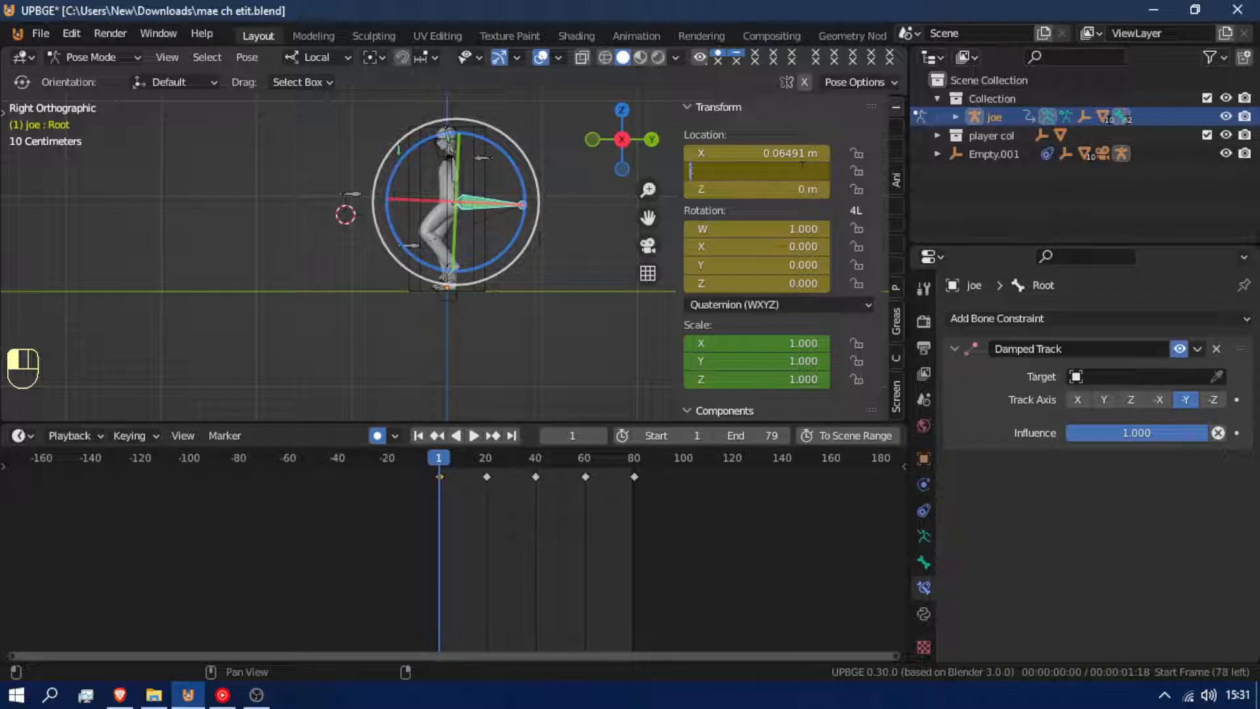
pyautogui.write('0')
pyautogui.press('Return')
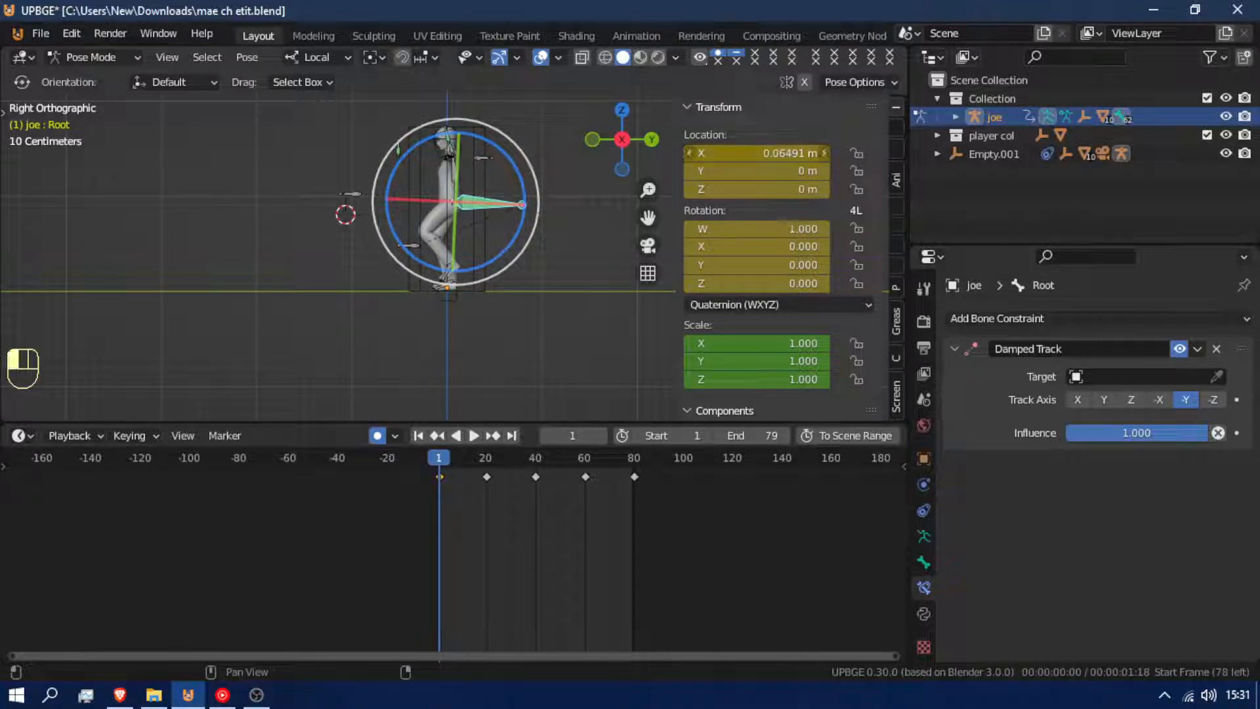
# Set the Root bone's X location at frame 40 to 0.06491 m and its Y location at frame 80 to 0 m.
pyautogui.moveTo(454, 529); pyautogui.dragTo(538, 545)
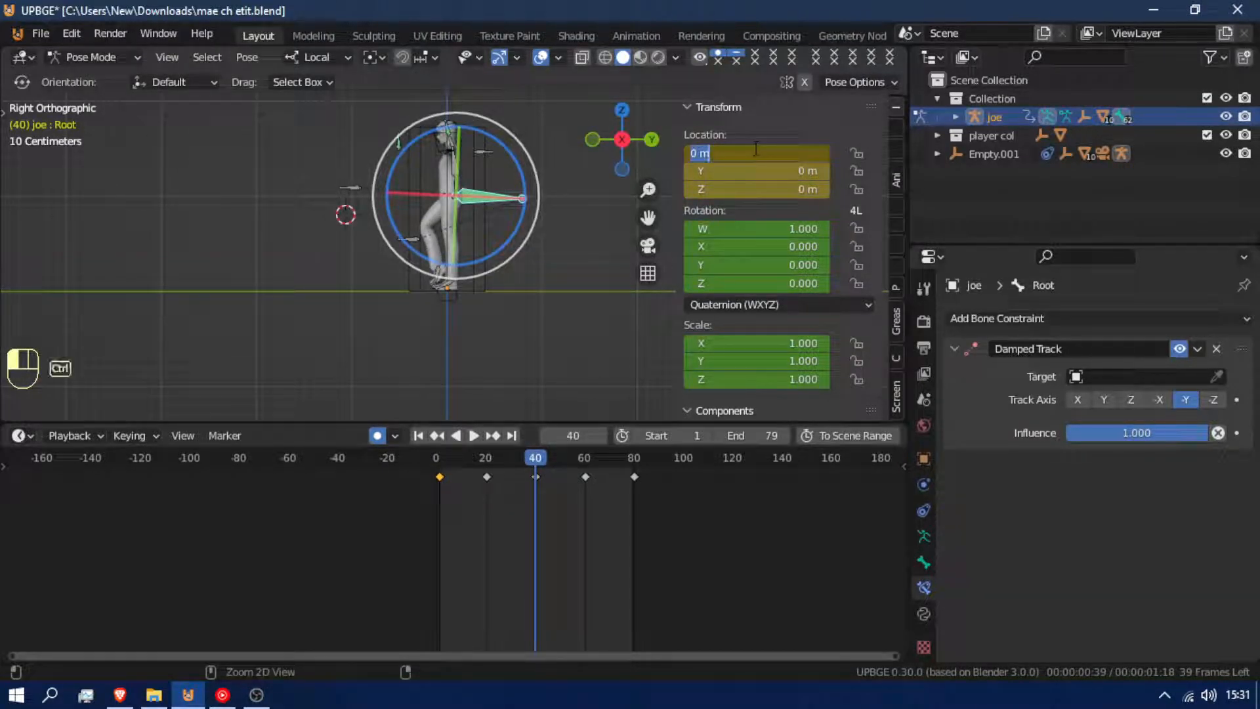
pyautogui.press('Return')
pyautogui.moveTo(570, 504); pyautogui.dragTo(634, 520)
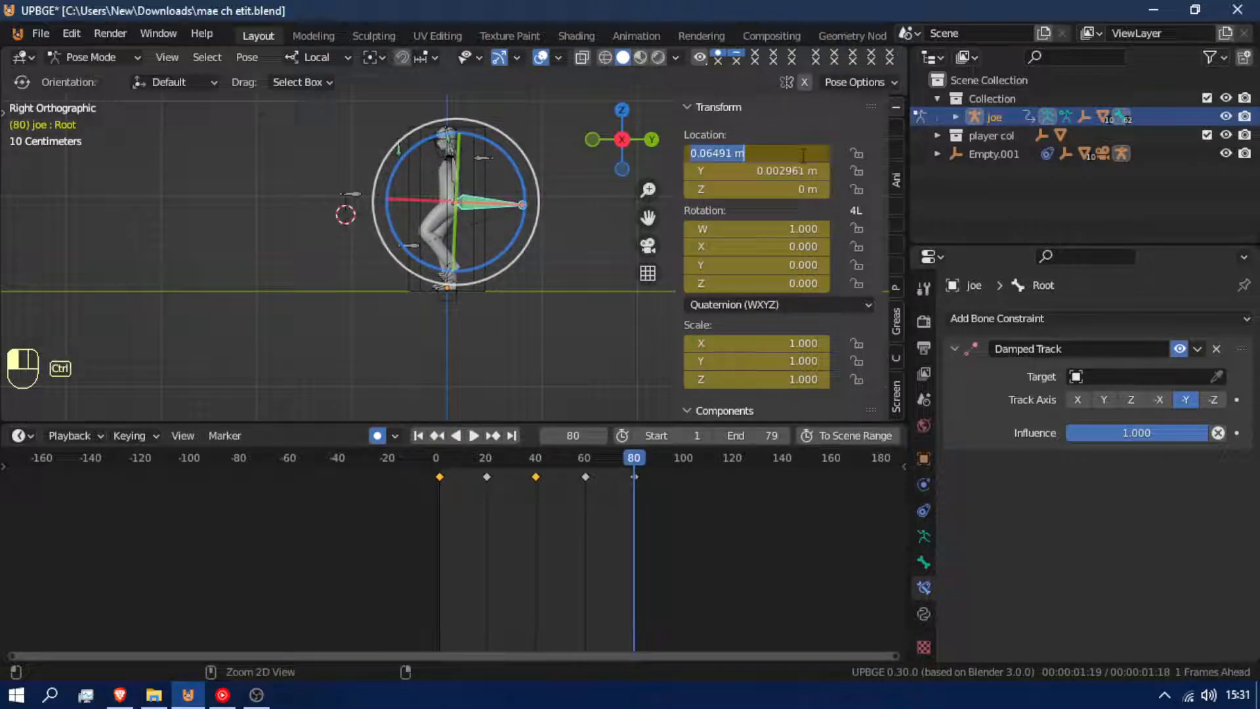
pyautogui.press('Return')
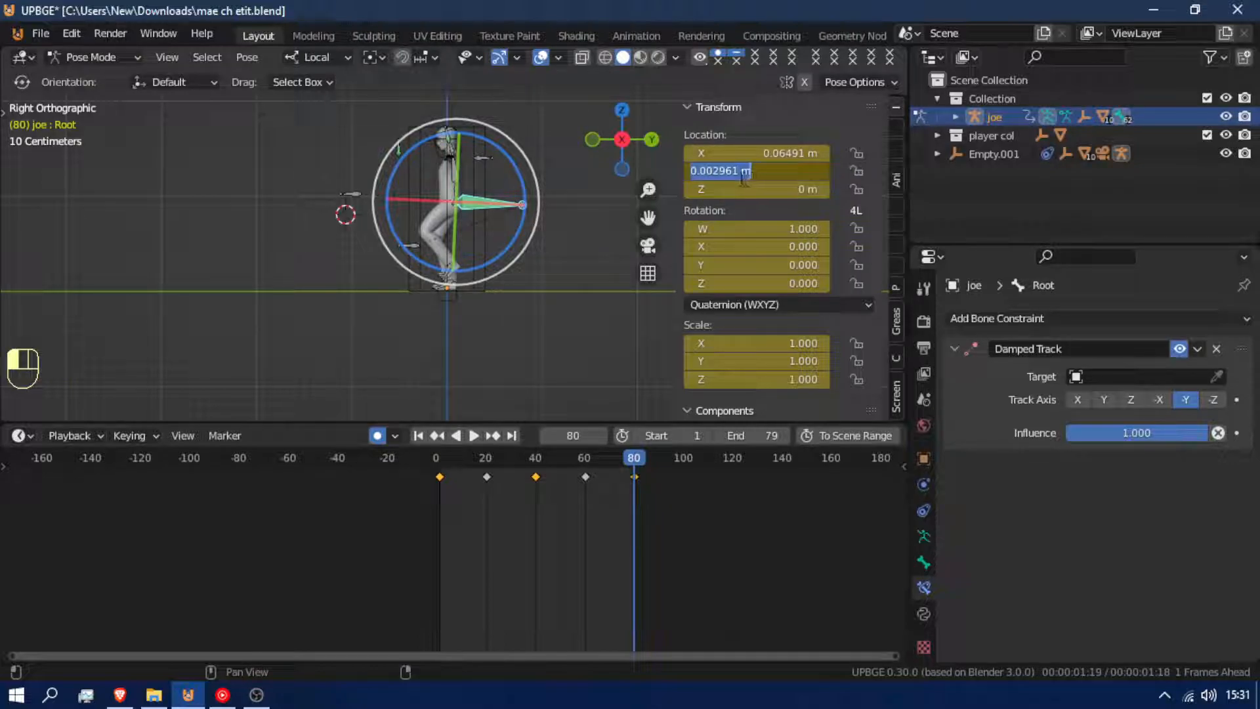
pyautogui.press('Return')
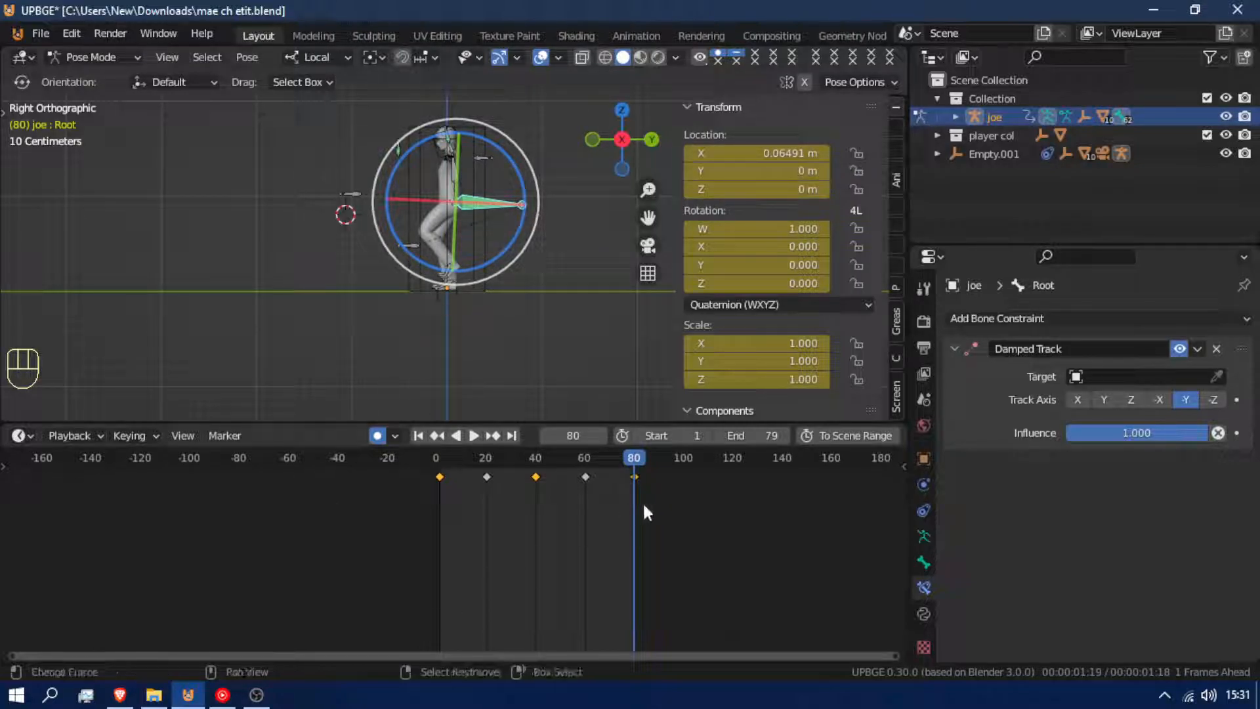
# Play back the looping walk and select all bones of the joe armature.
pyautogui.hotkey('alt', 'a')
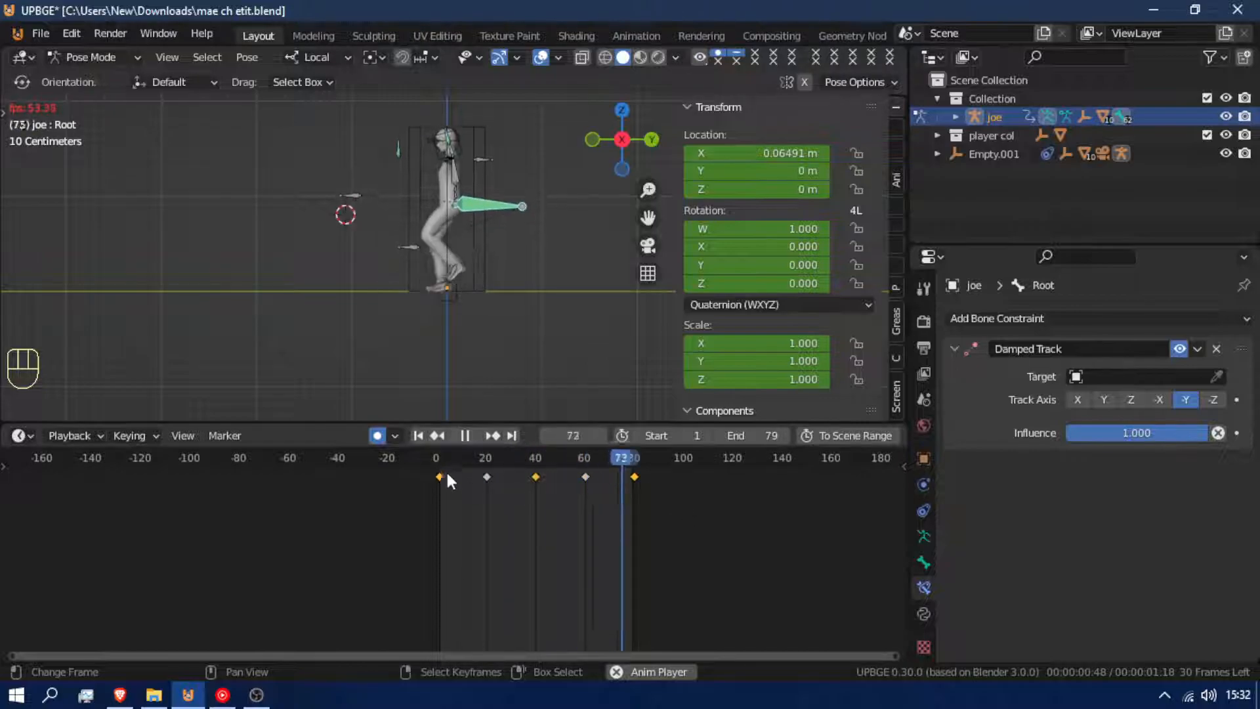
pyautogui.press('a')
pyautogui.press('a')
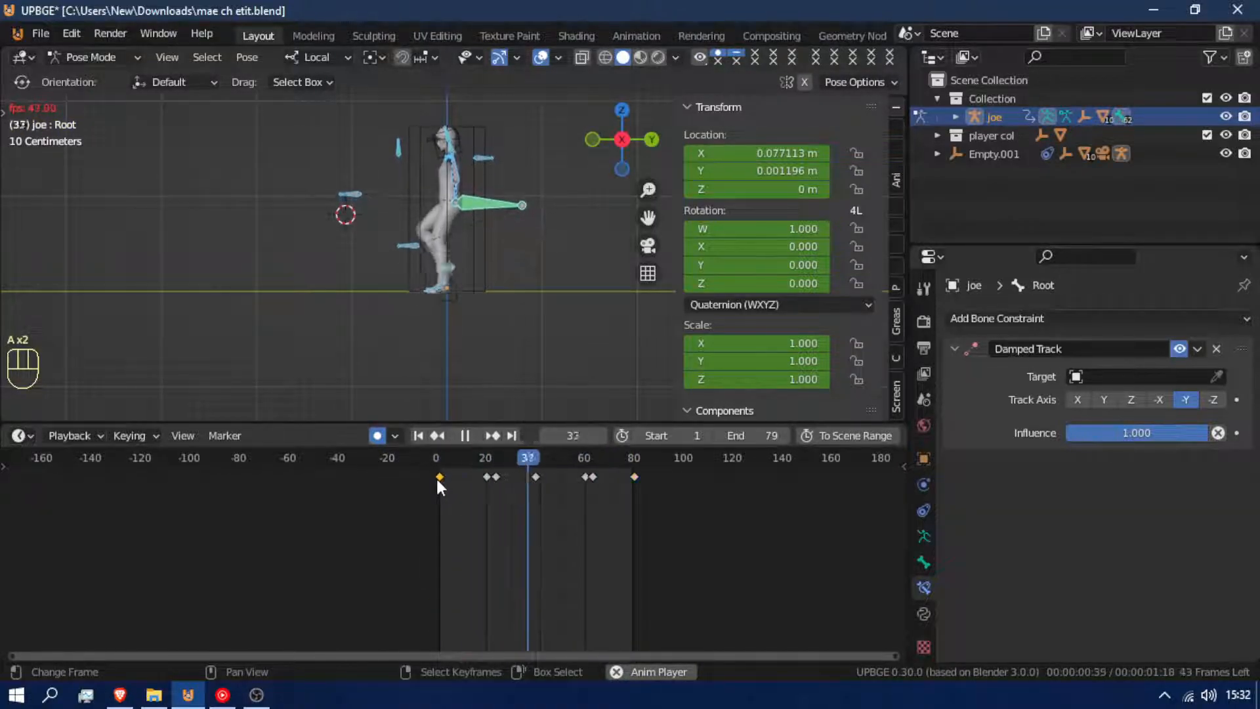
pyautogui.press('g')
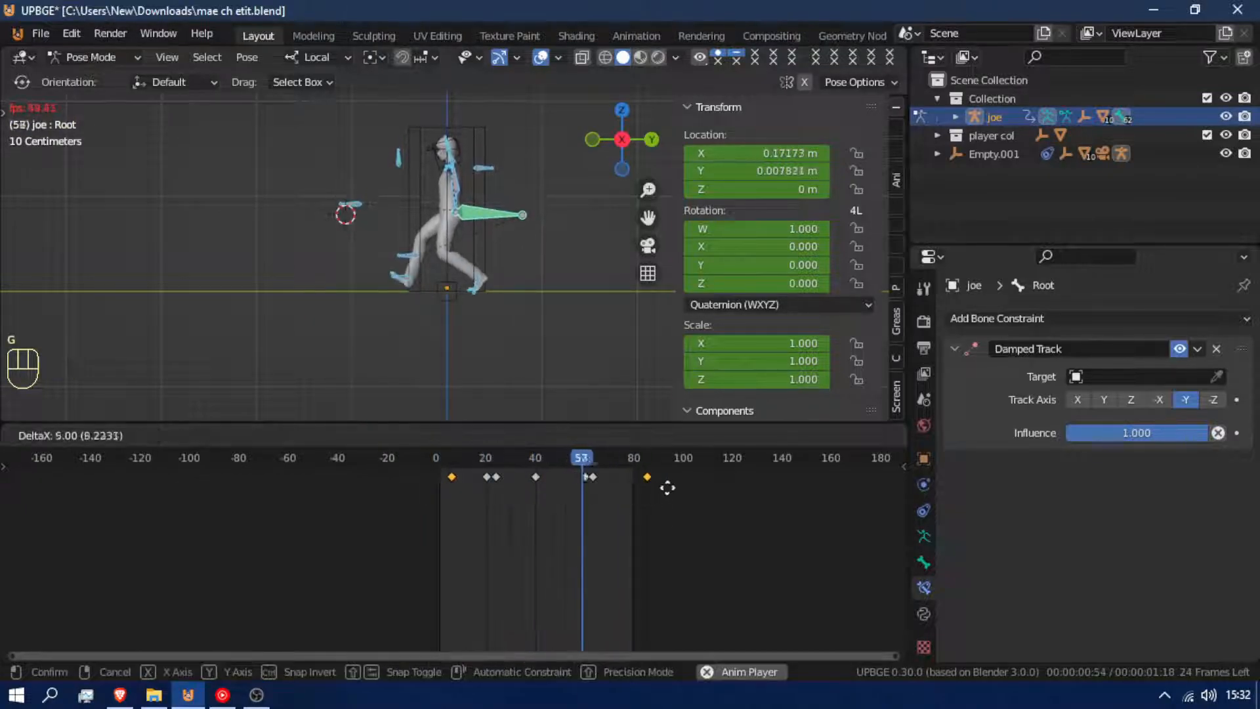
pyautogui.rightClick(636, 505)
pyautogui.press('g')
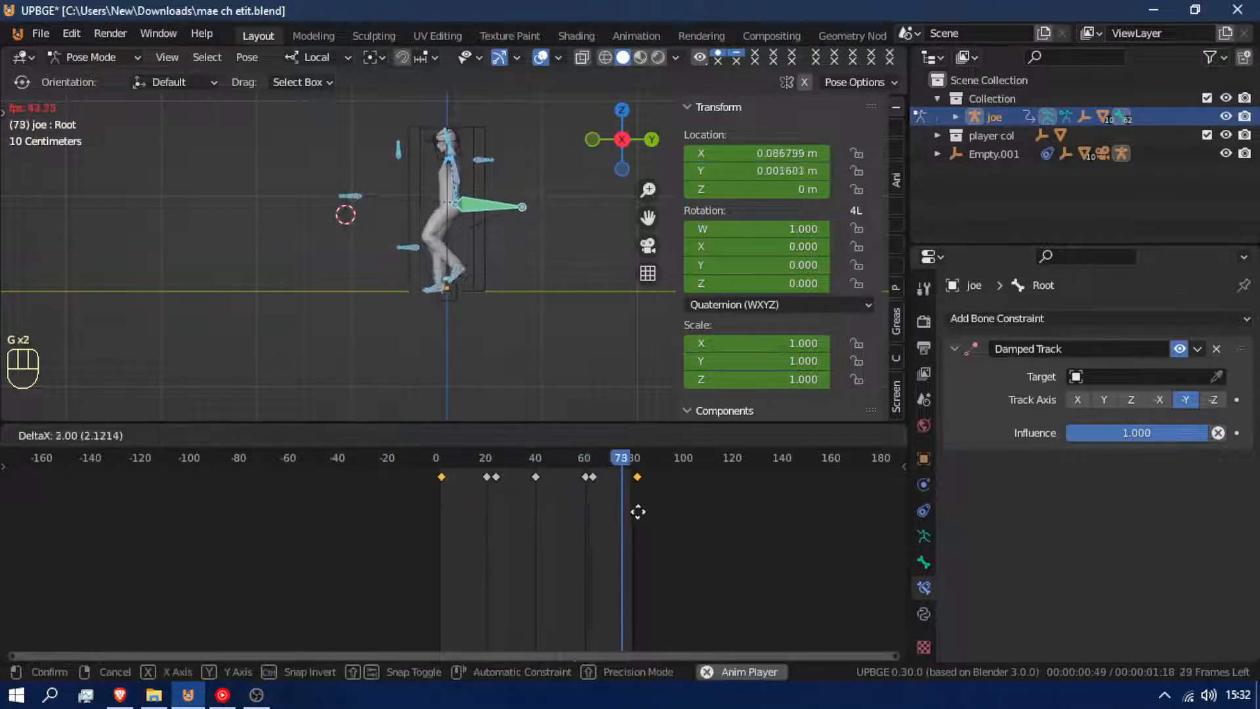
pyautogui.rightClick(638, 511)
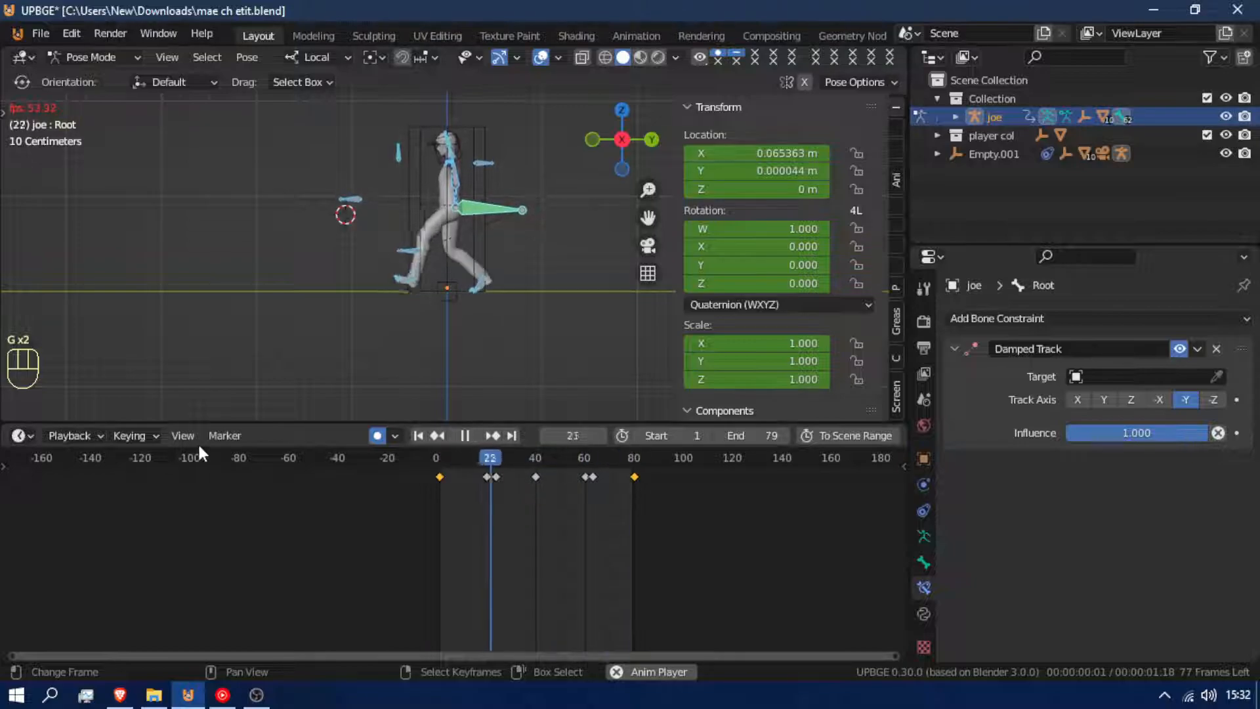
# Try constant interpolation on the selected keyframes at frames 1 and 80 while the walk plays.
pyautogui.hotkey('ctrl', 't')
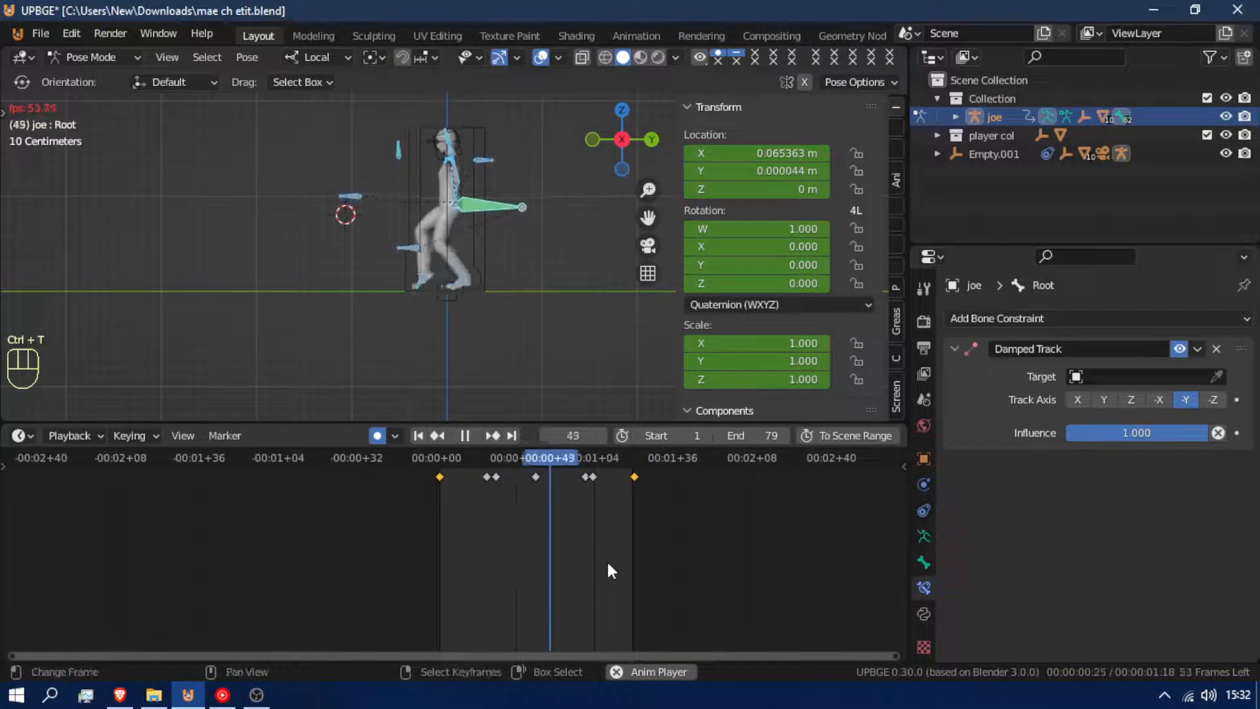
pyautogui.hotkey('ctrl', 't')
pyautogui.press('t')
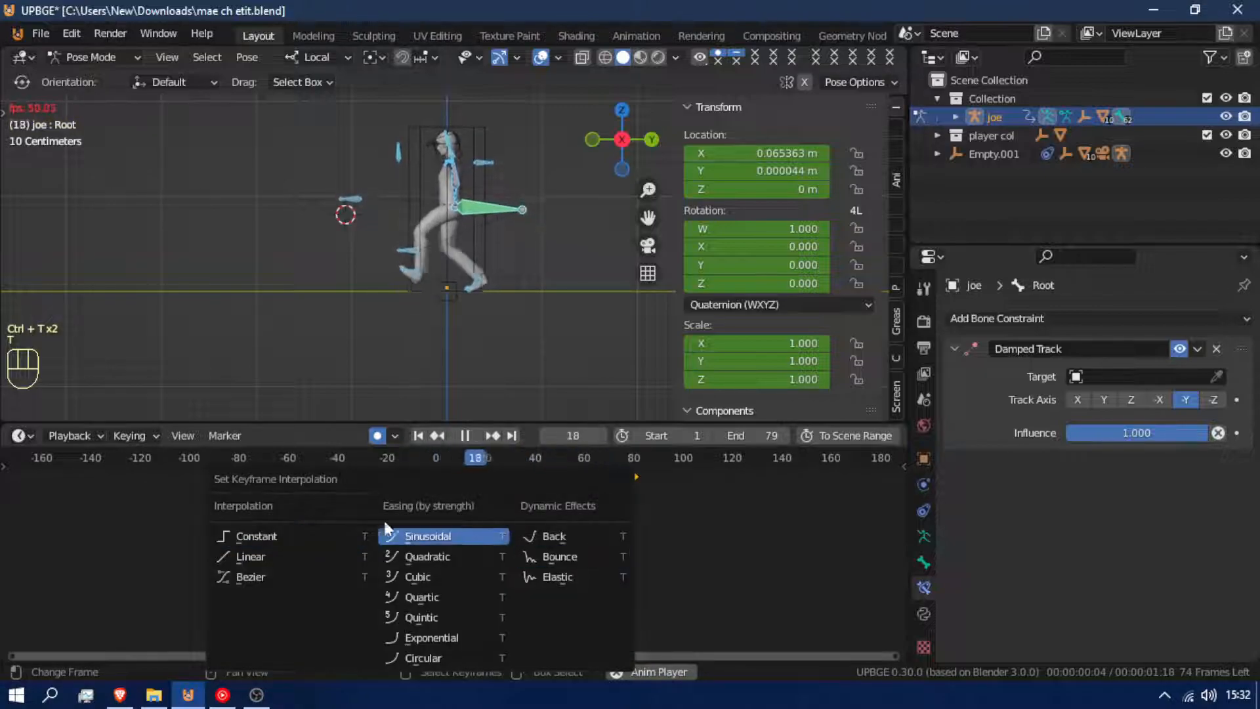
pyautogui.click(285, 534)
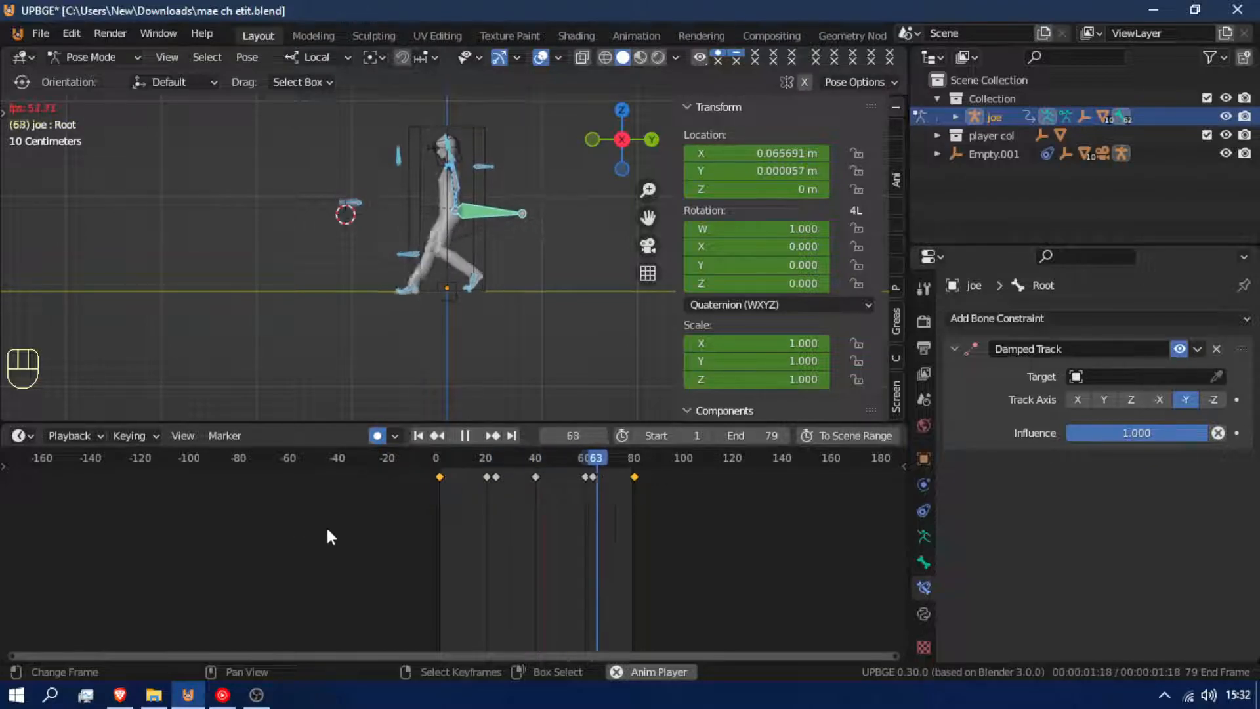
# Set the interpolation of the selected keyframes at frames 1 and 80 to linear.
pyautogui.hotkey('ctrl', 't')
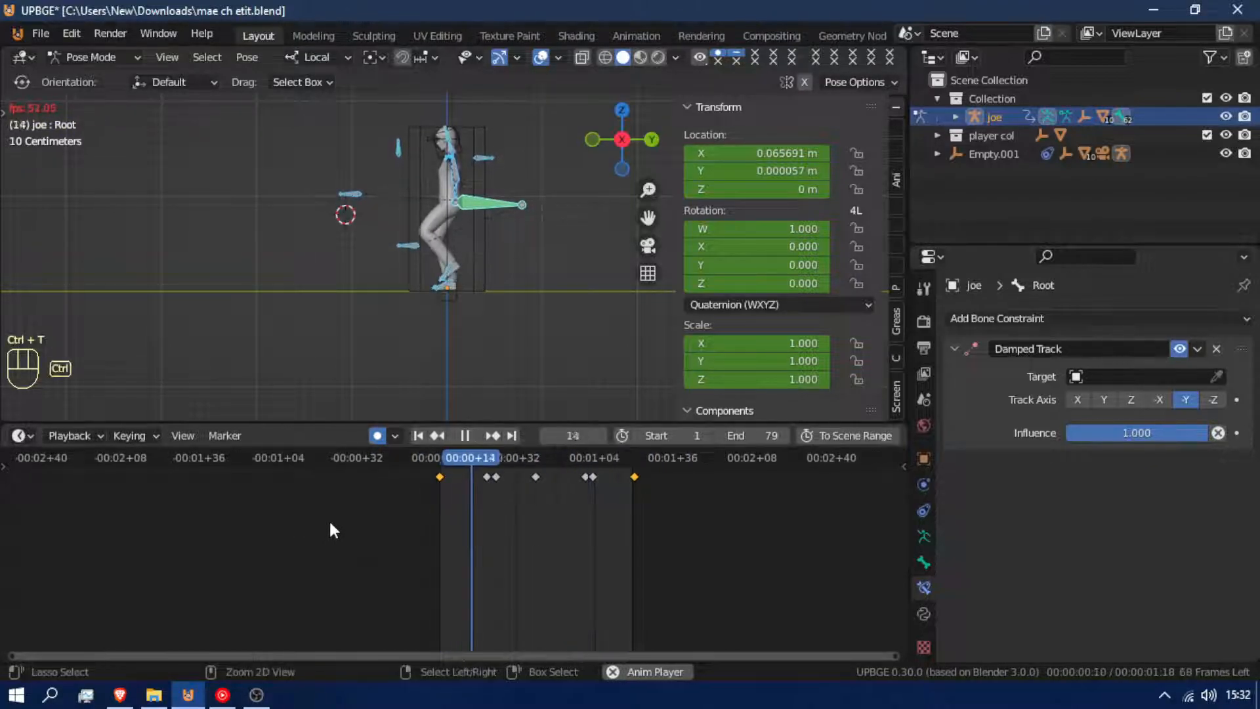
pyautogui.hotkey('ctrl', 't')
pyautogui.press('t')
pyautogui.click(336, 554)
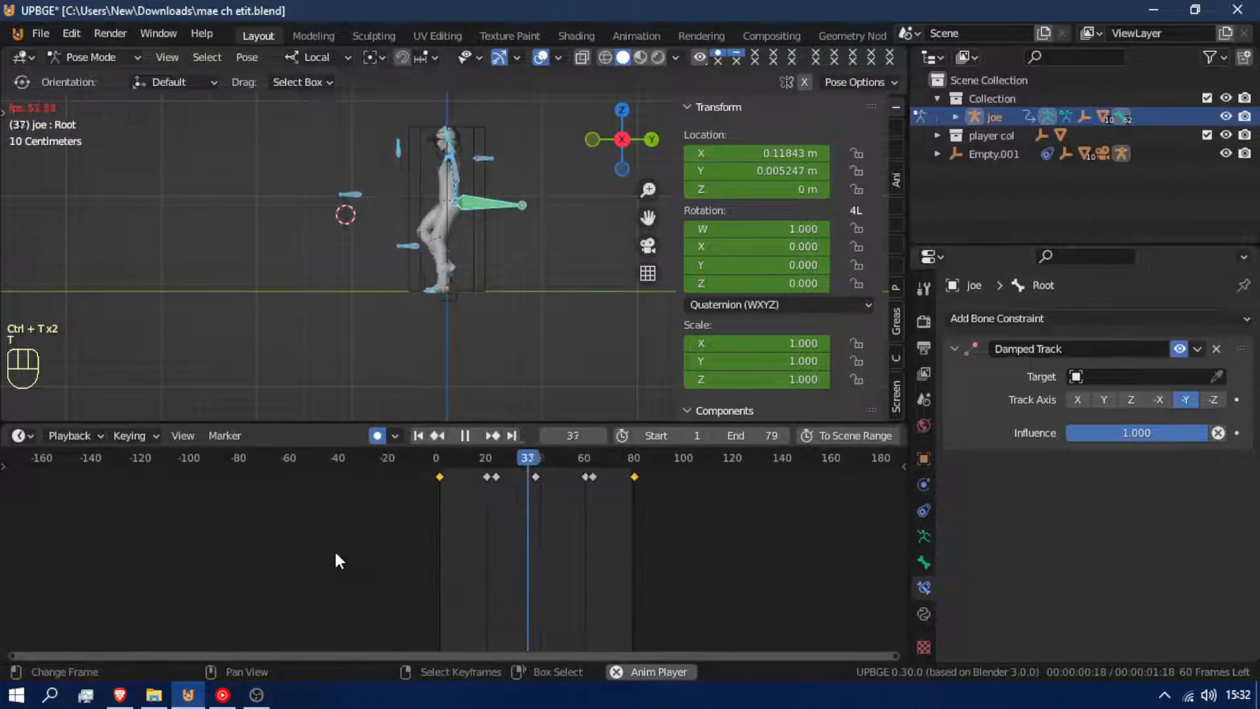
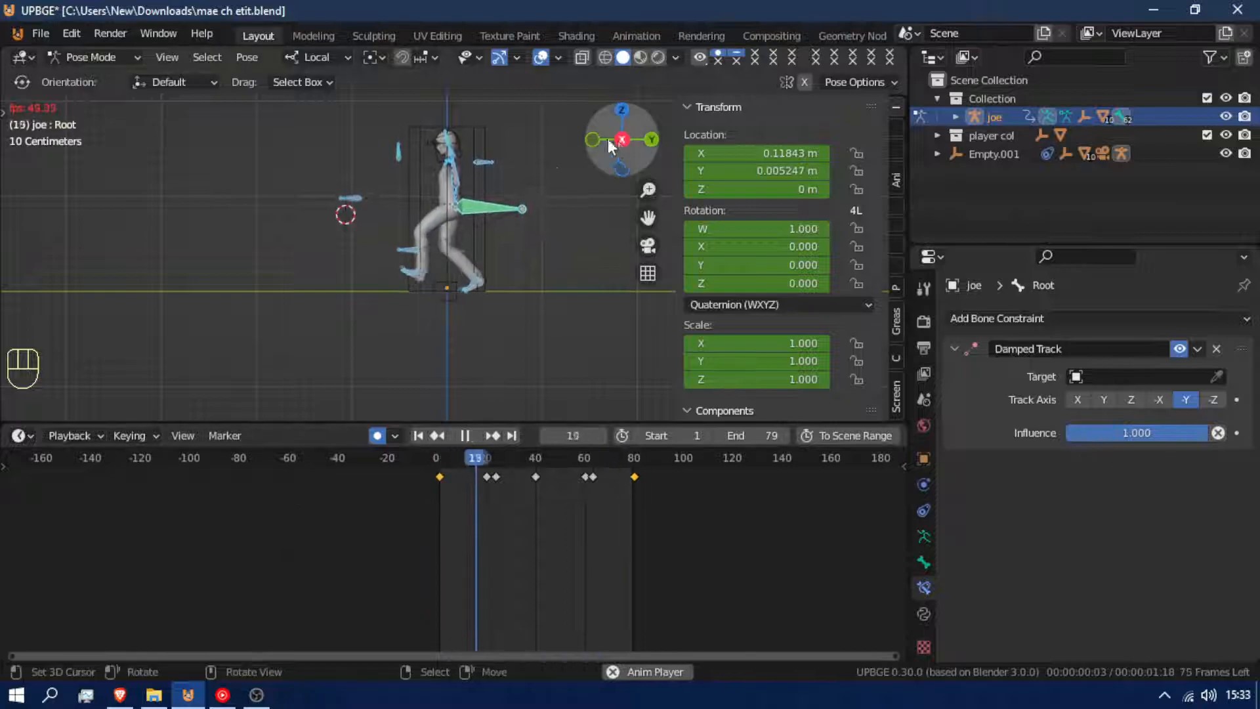
# Stop the playback, turn off automatic keyframing and select only the Root bone.
pyautogui.hotkey('alt', 'a')
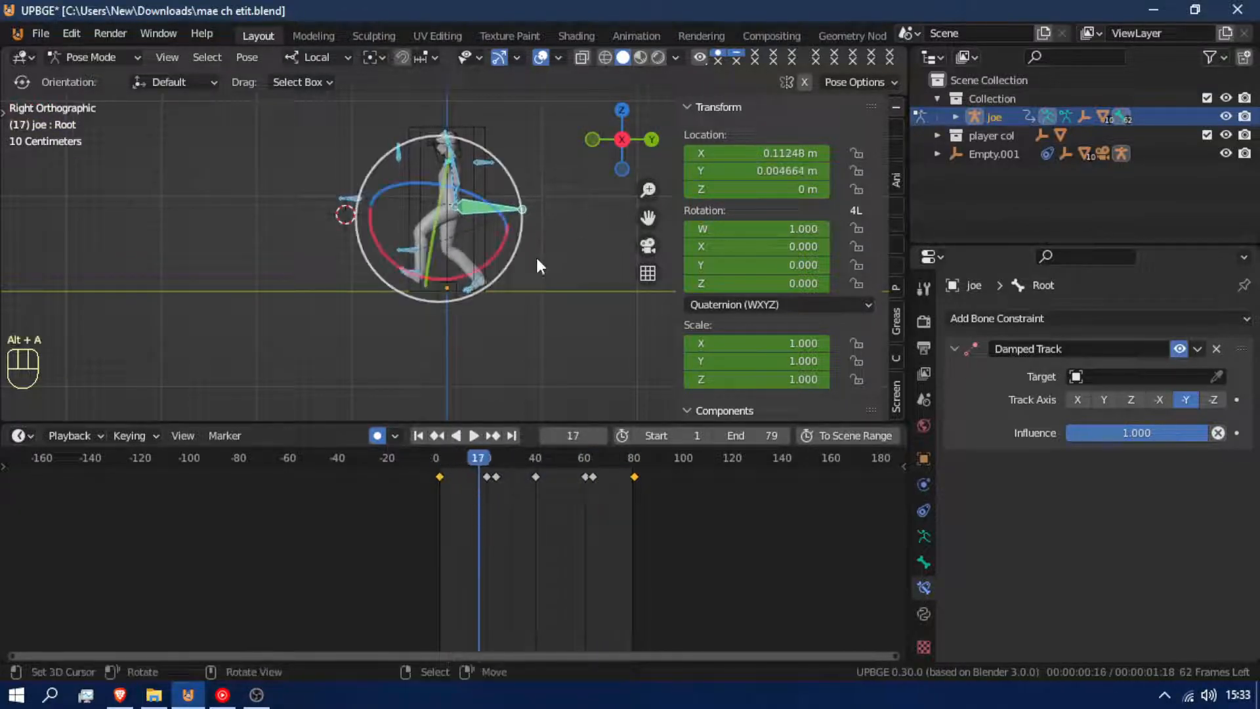
pyautogui.click(383, 435)
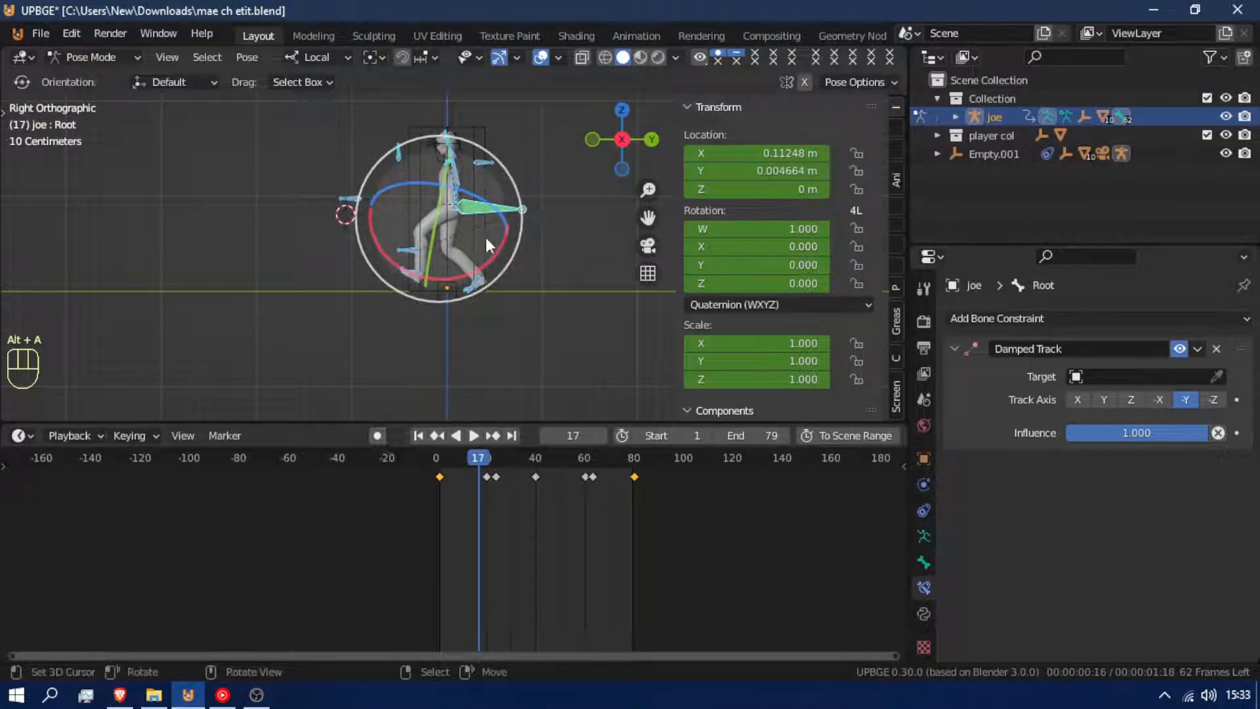
pyautogui.rightClick(498, 211)
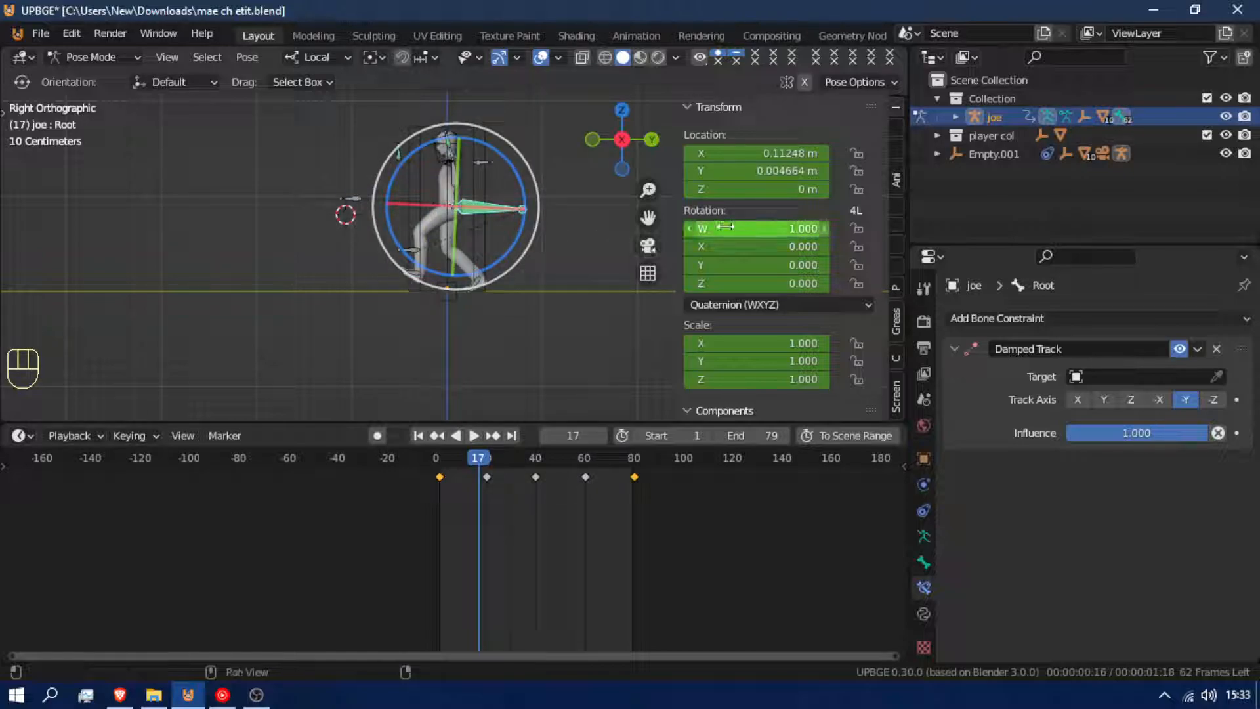
# Delete the Root bone's quaternion rotation and scale channels from joeAction.001, keeping its location channels.
pyautogui.click(6, 463)
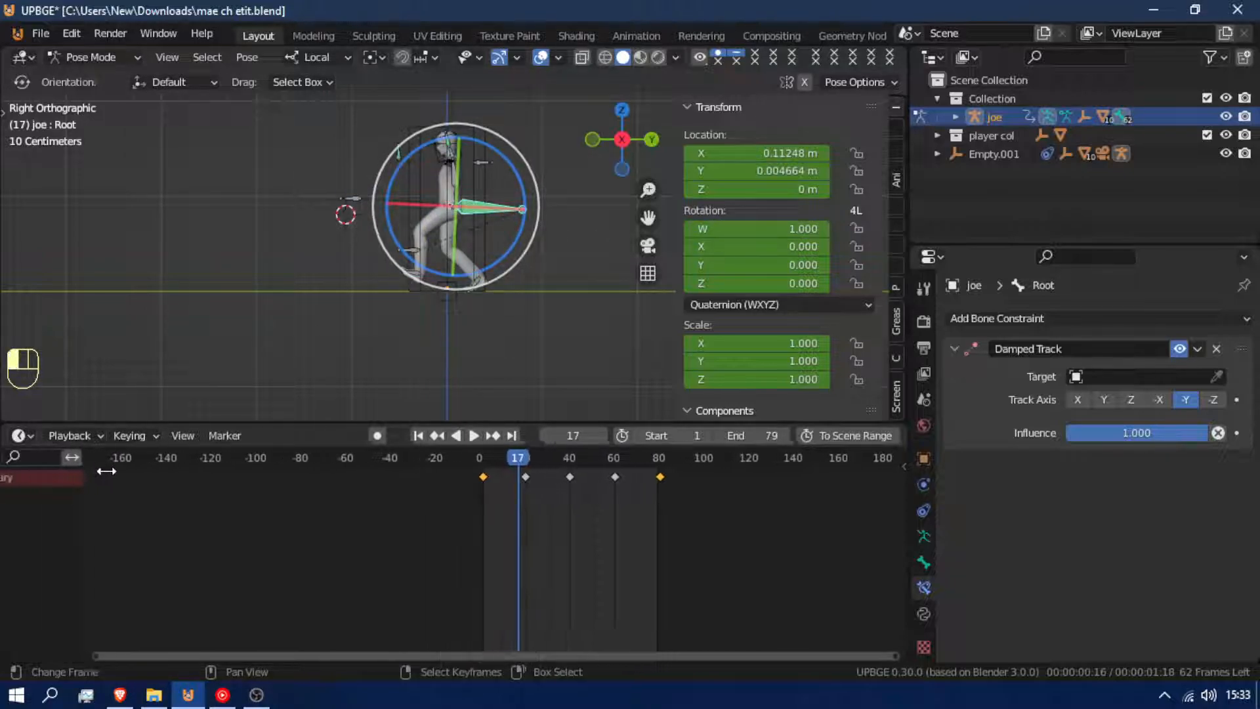
pyautogui.click(7, 477)
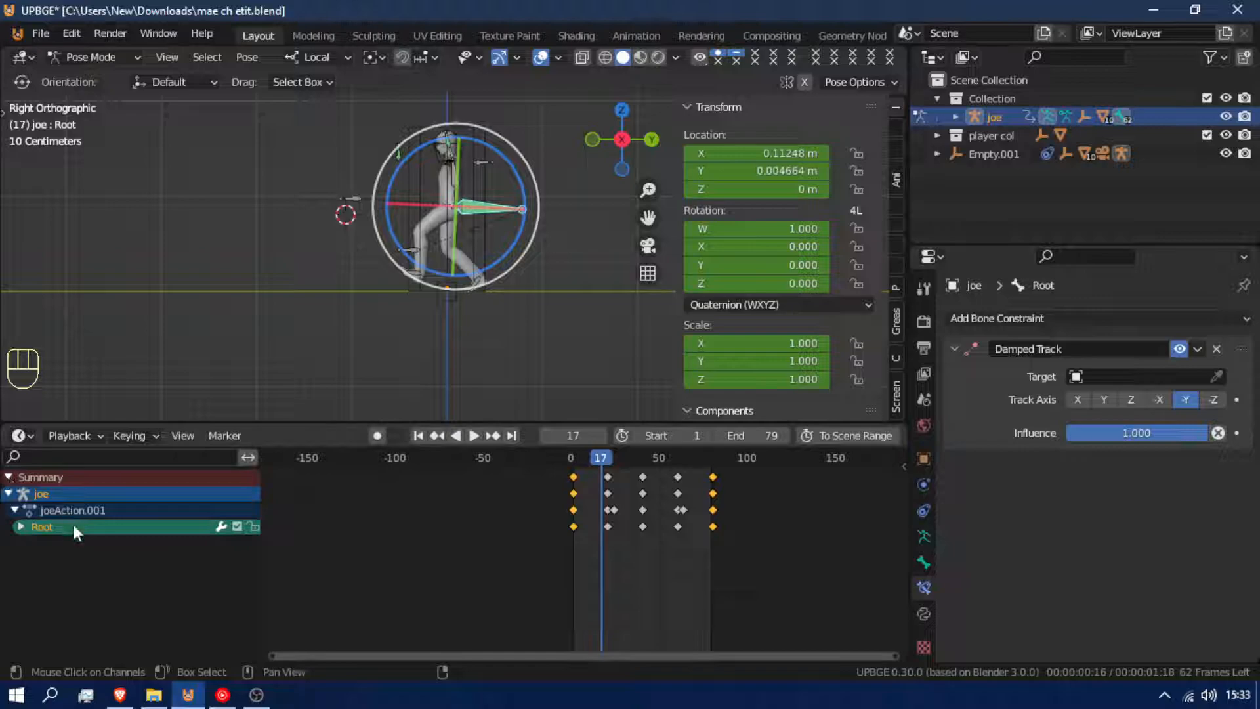
pyautogui.click(19, 512)
pyautogui.click(20, 512)
pyautogui.click(21, 528)
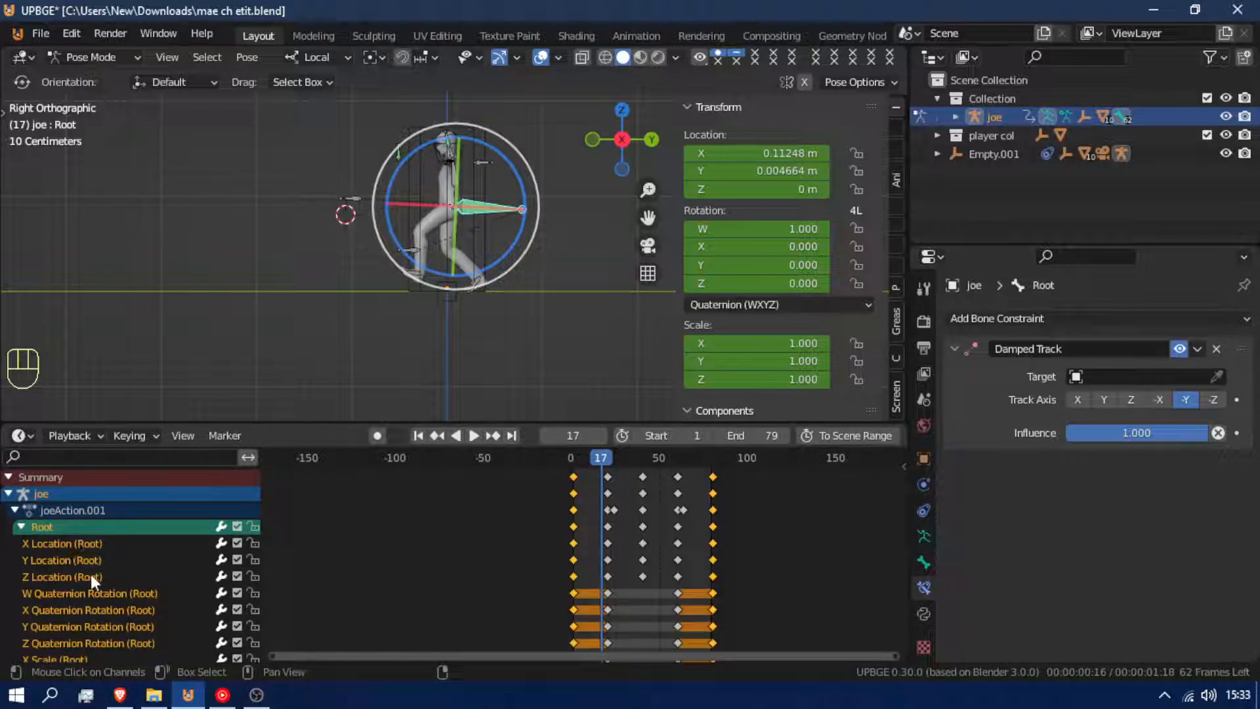
pyautogui.scroll(-3, 78, 584)
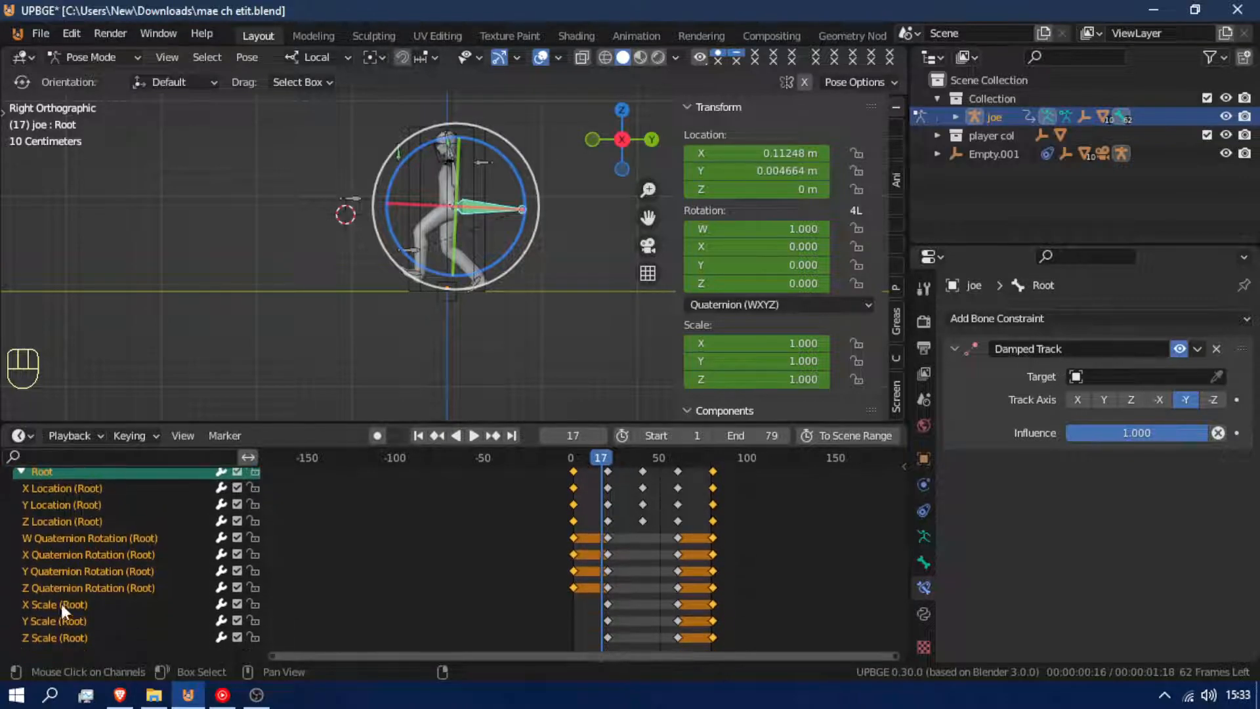
pyautogui.click(52, 621)
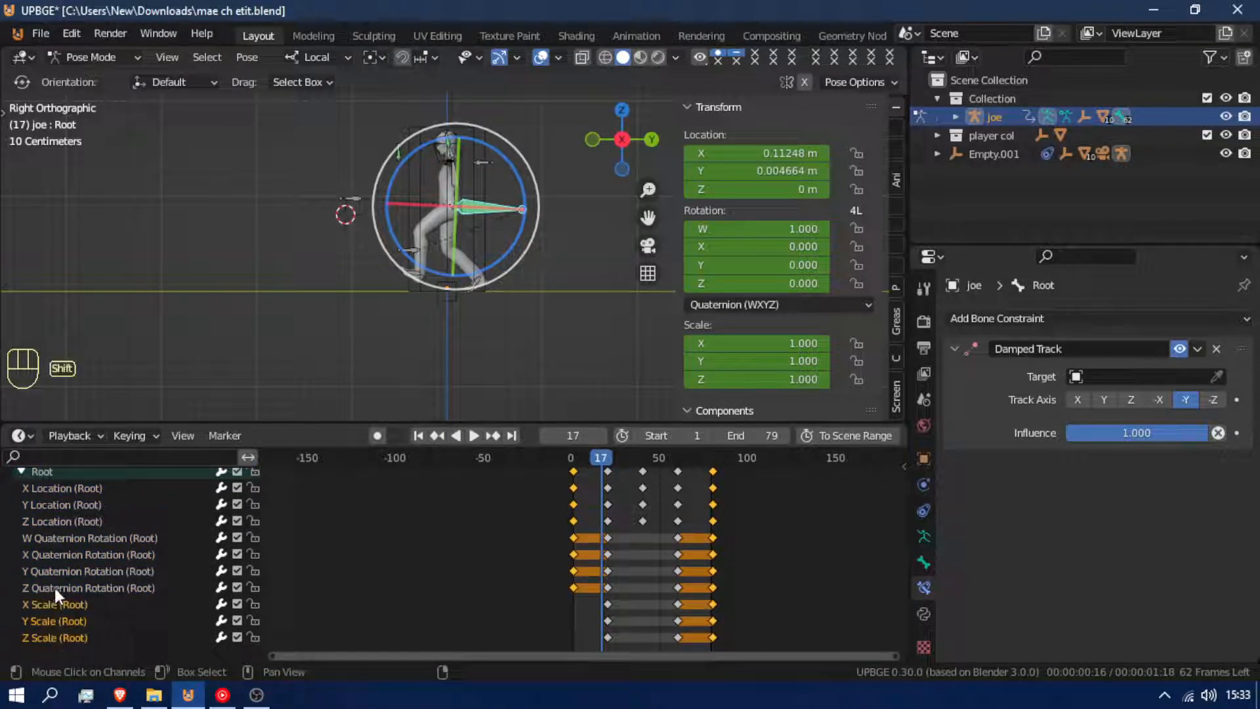
pyautogui.keyDown('shift'); pyautogui.click(81, 569); pyautogui.keyUp('shift')
pyautogui.keyDown('shift'); pyautogui.click(73, 555); pyautogui.keyUp('shift')
pyautogui.keyDown('shift'); pyautogui.click(74, 541); pyautogui.keyUp('shift')
pyautogui.press('x')
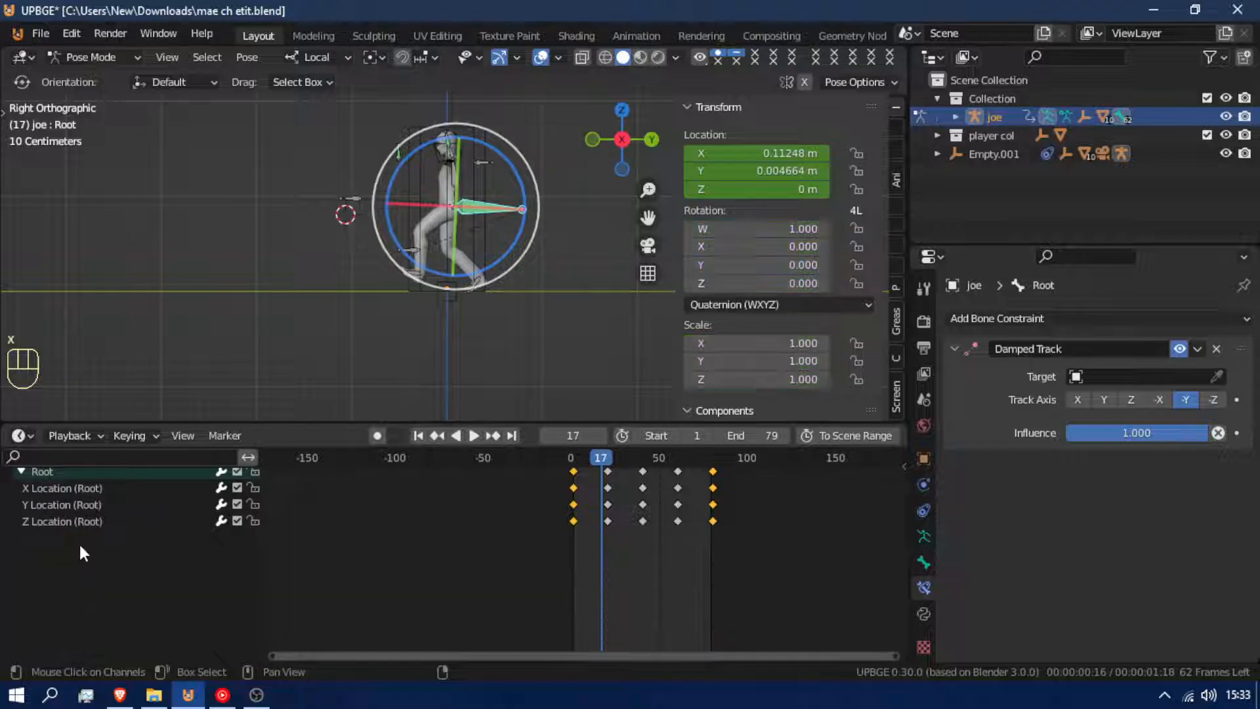
# Rotate the Root bone about -15.8° in the side view, replay the walk and return to frame 0.
pyautogui.press('space')
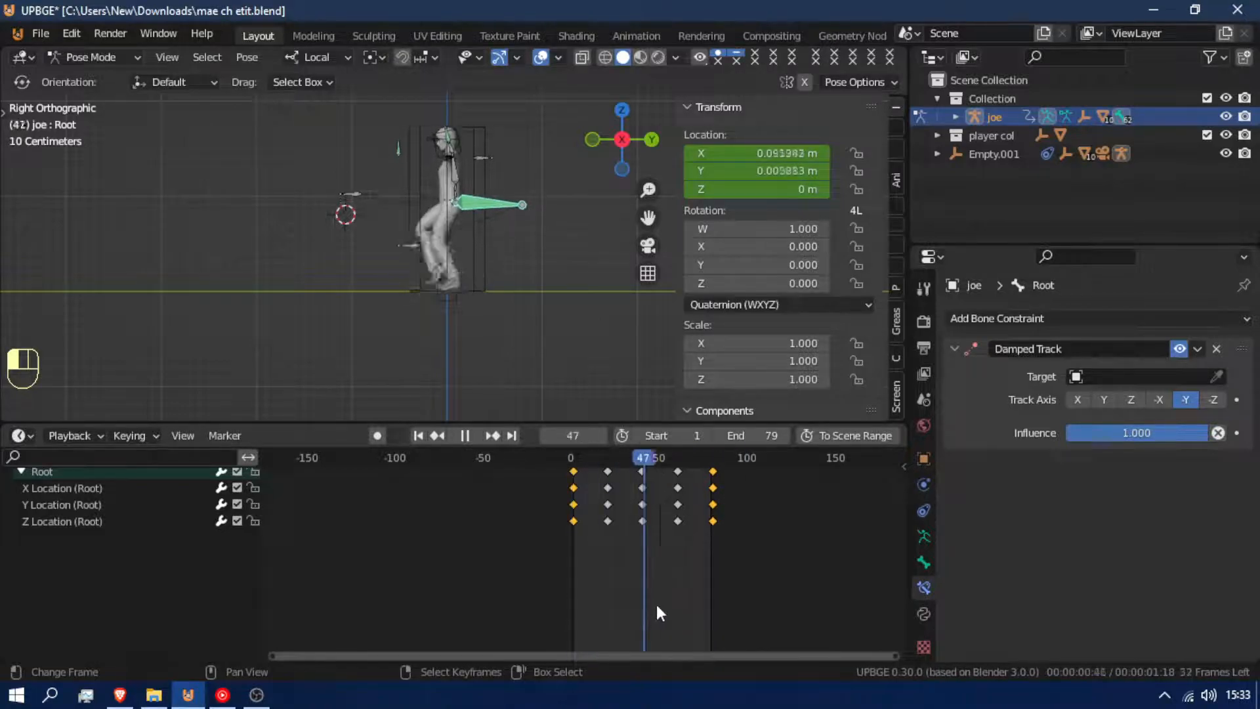
pyautogui.click(593, 601)
pyautogui.press('space')
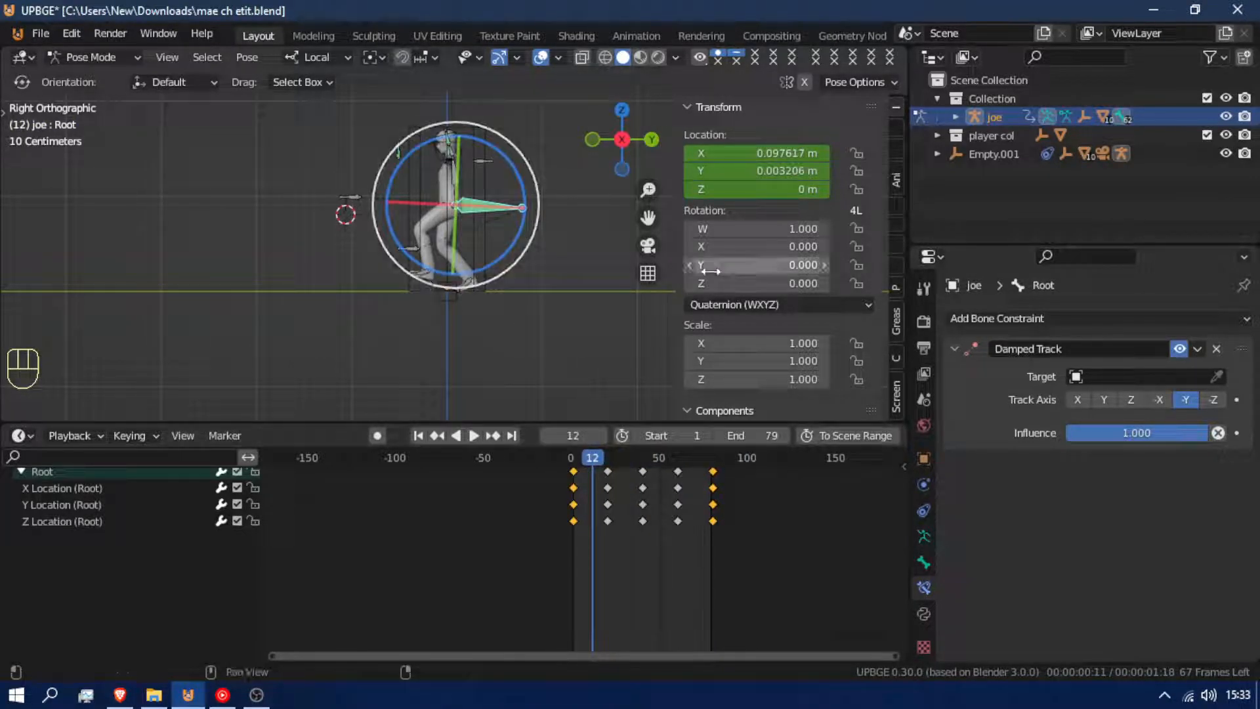
pyautogui.press('r')
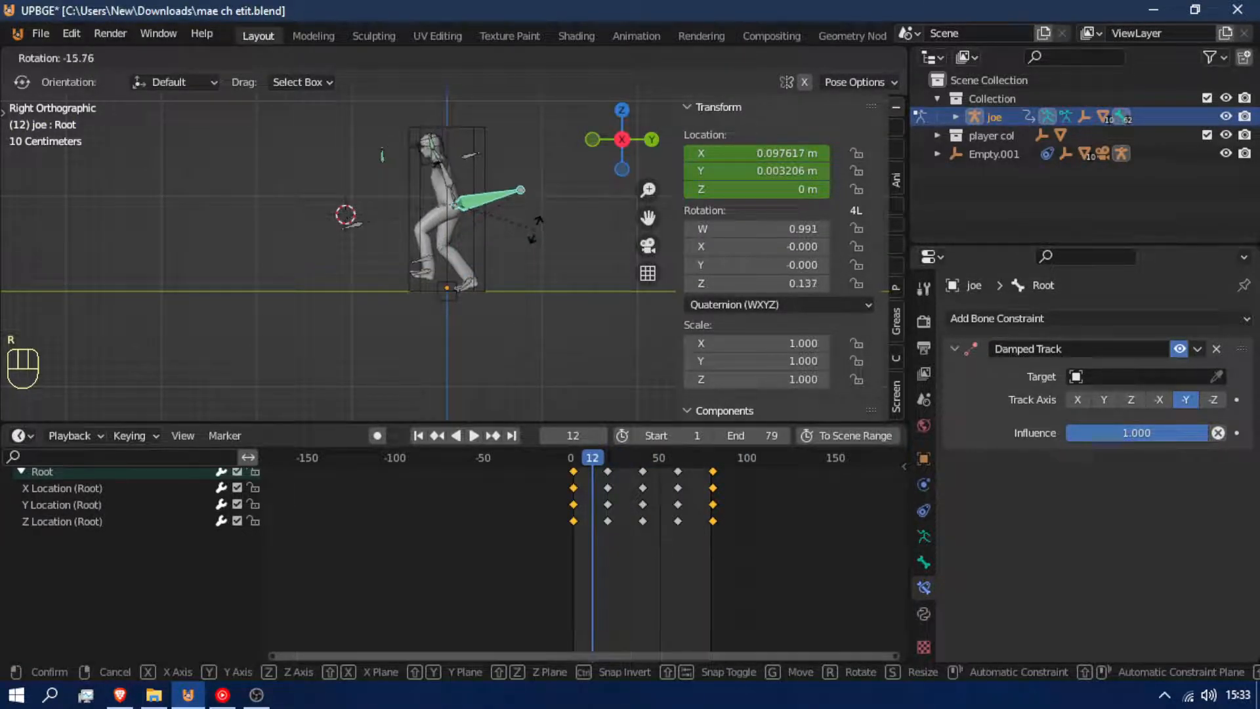
pyautogui.click(535, 229)
pyautogui.press('space')
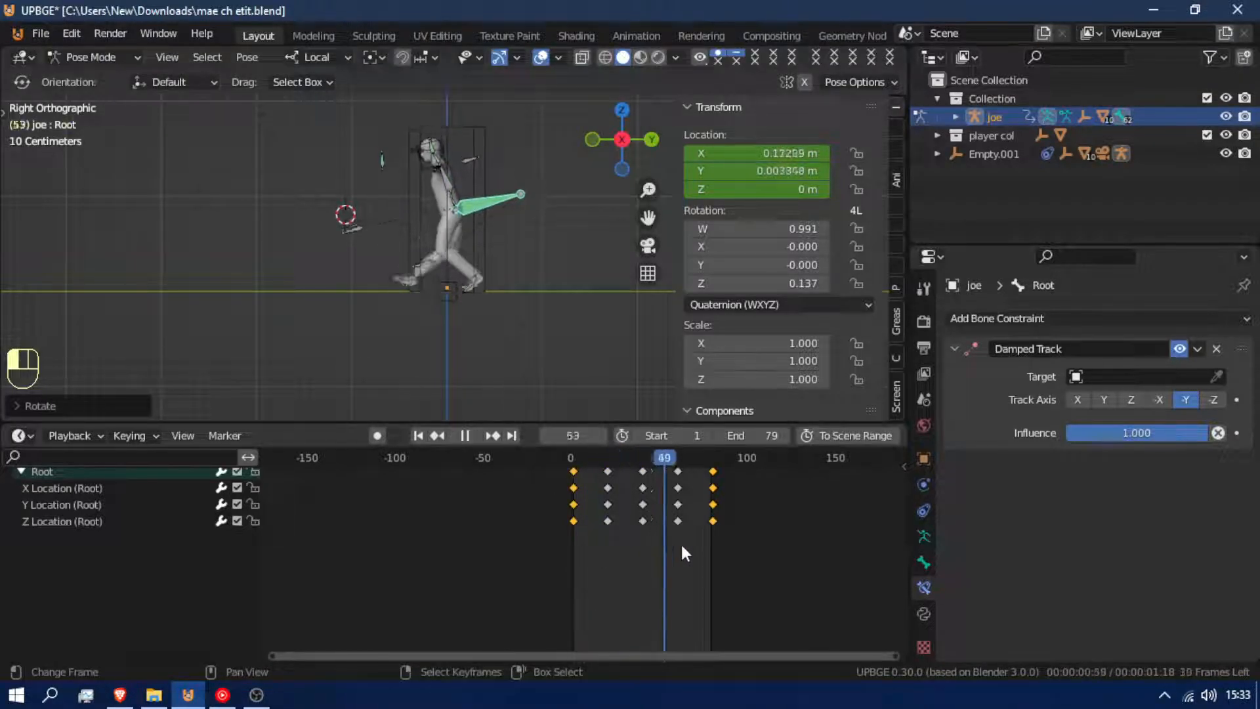
pyautogui.click(586, 523)
pyautogui.moveTo(581, 518); pyautogui.dragTo(565, 491)
pyautogui.press('space')
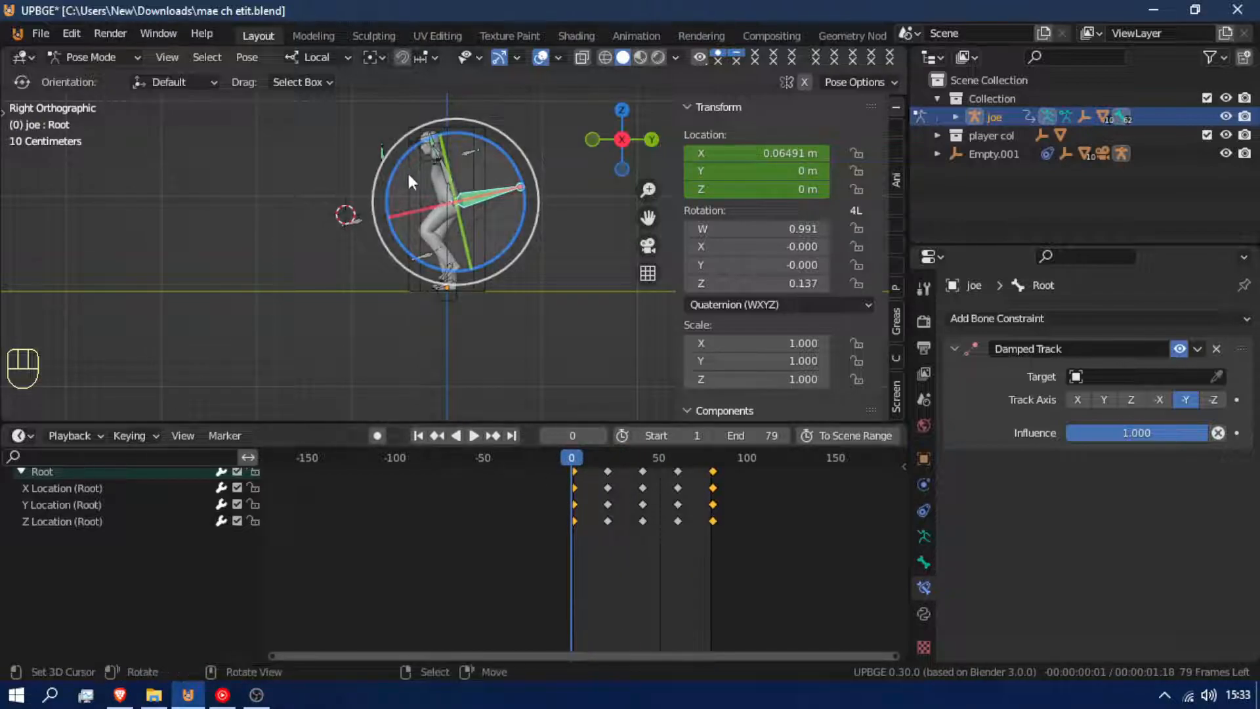
# Try lowering the Root bone along the global Z axis at frame 0.
pyautogui.press('g')
pyautogui.press('z')
pyautogui.rightClick(447, 157)
pyautogui.press('g')
pyautogui.press('z')
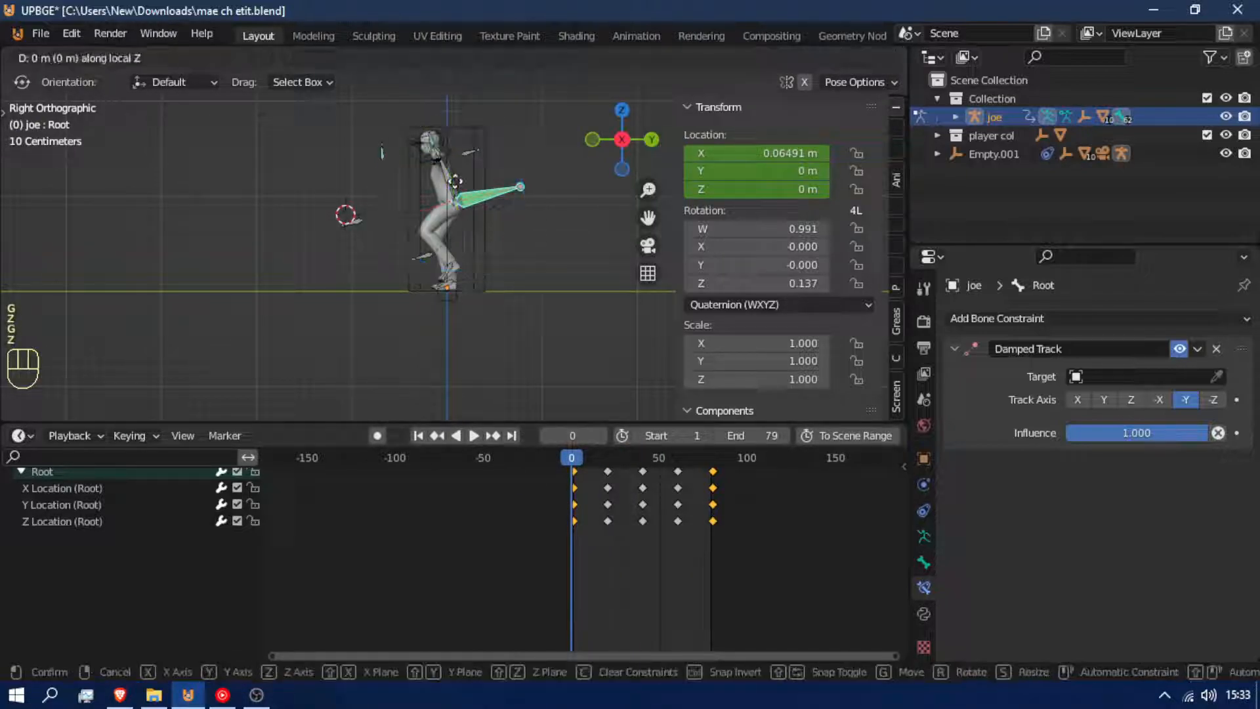
pyautogui.press('z')
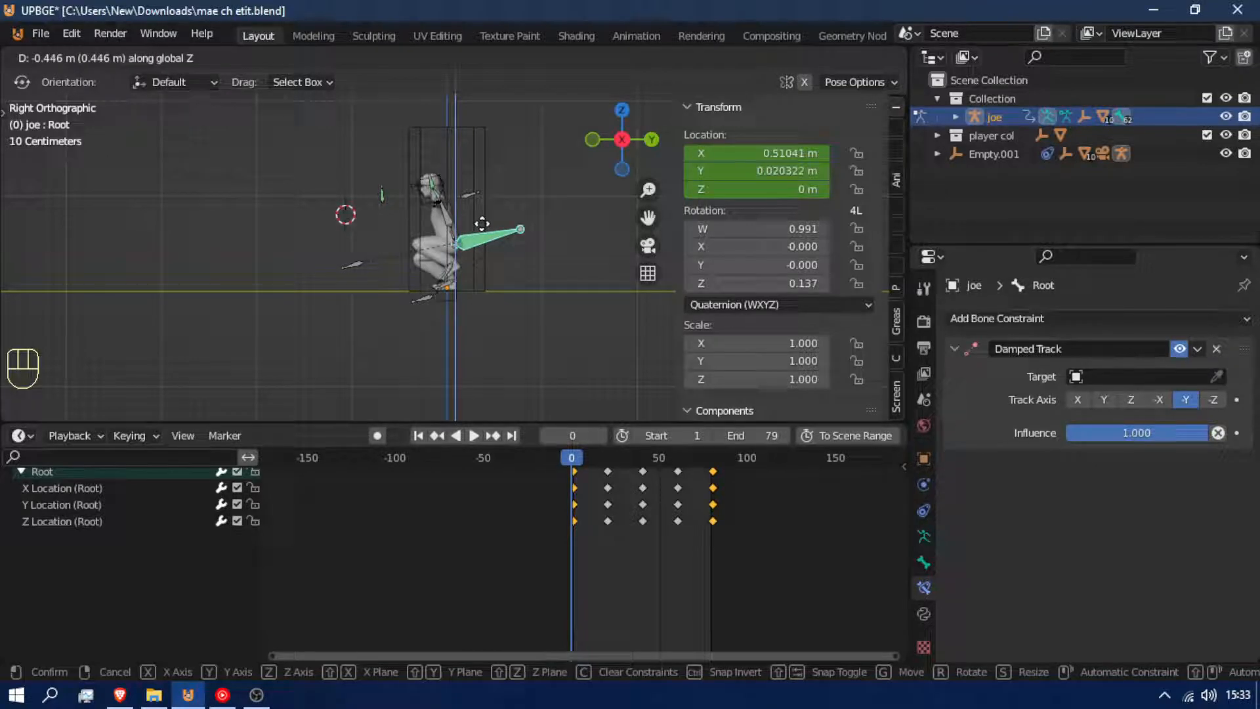
pyautogui.rightClick(482, 224)
# Delete the Root bone's X, Y and Z location channels, replay the walk and return to frame 0.
pyautogui.moveTo(103, 546); pyautogui.dragTo(42, 487)
pyautogui.press('x')
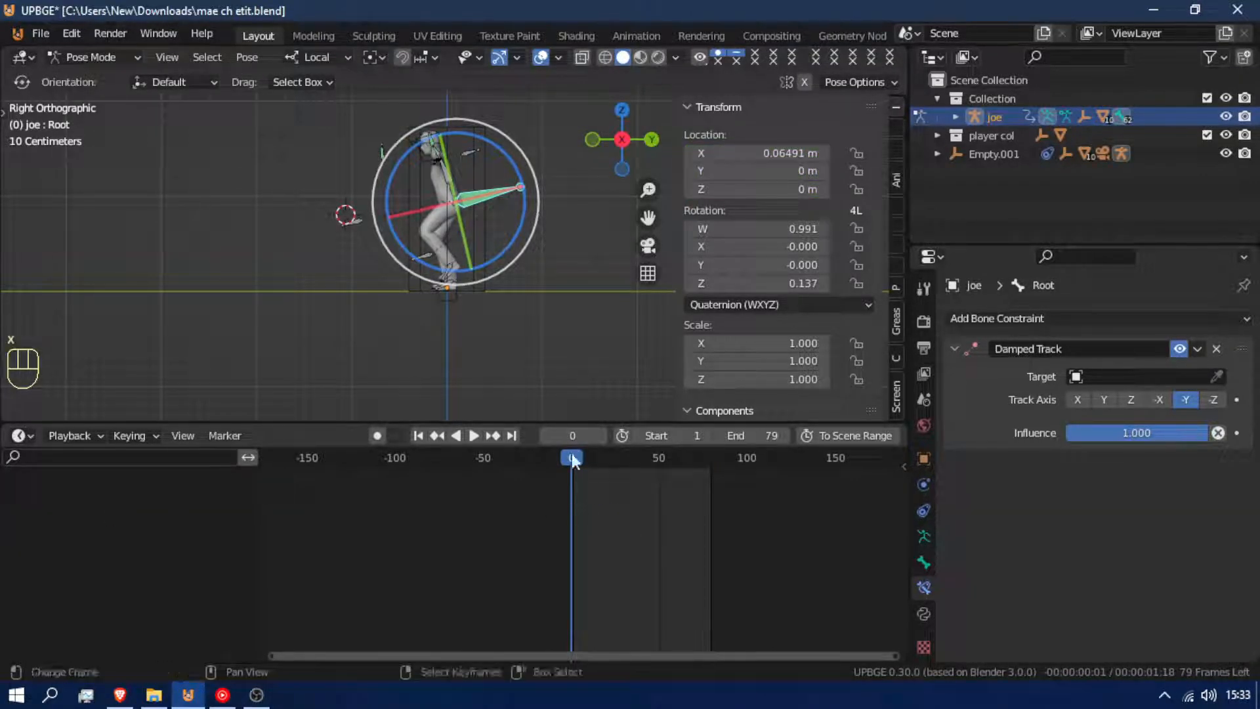
pyautogui.press('g')
pyautogui.rightClick(493, 251)
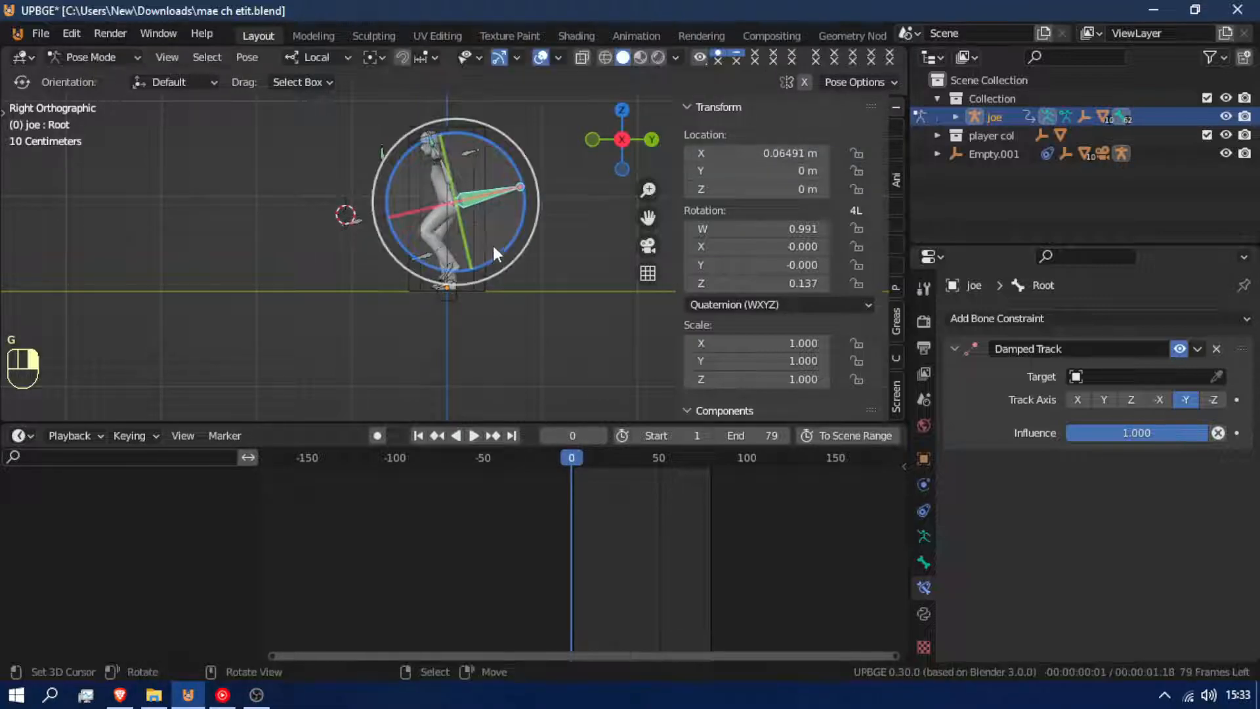
pyautogui.press('space')
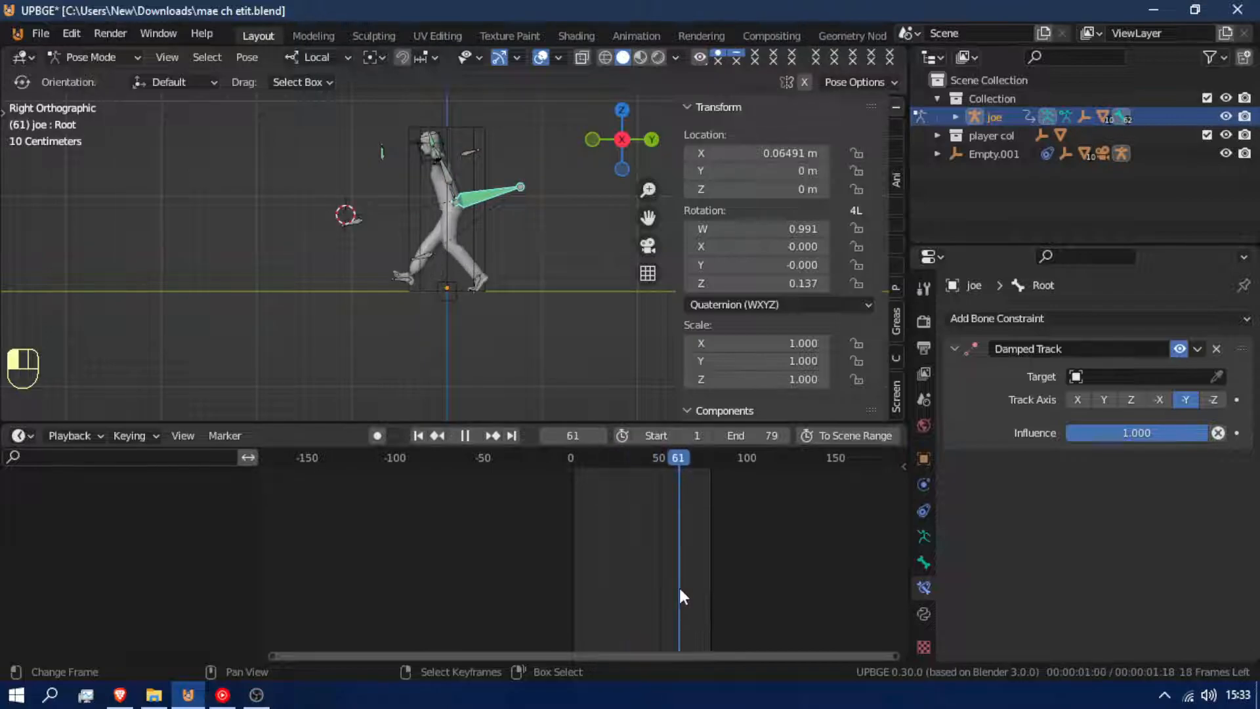
pyautogui.moveTo(588, 568); pyautogui.dragTo(569, 567)
pyautogui.press('space')
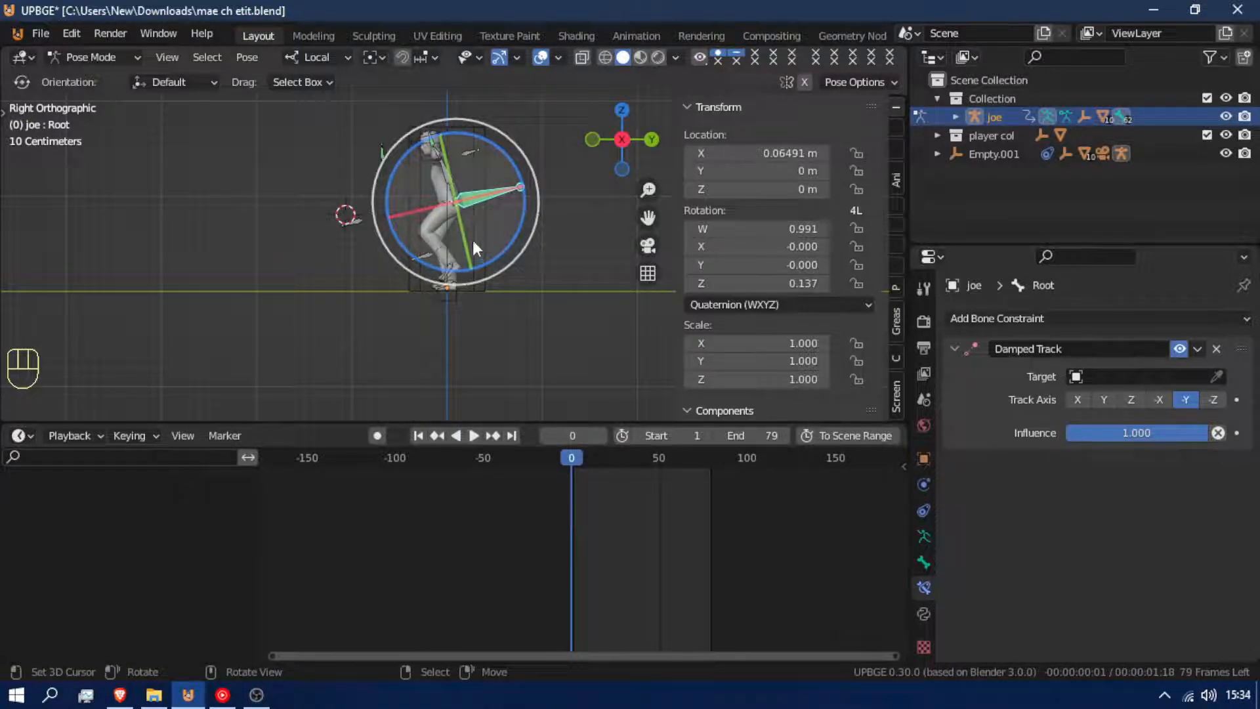
# Lower the Root bone about 0.37 m along global Z and play the walk in a crouch.
pyautogui.press('g')
pyautogui.press('z')
pyautogui.press('z')
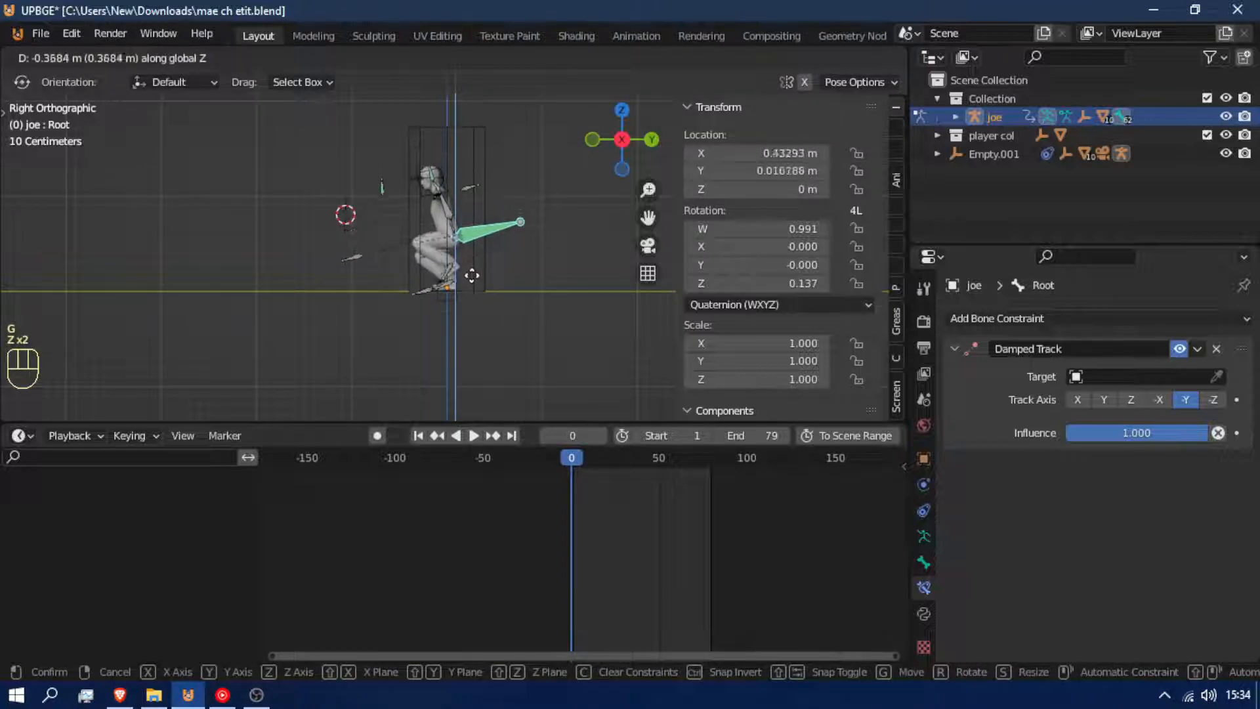
pyautogui.click(540, 411)
pyautogui.hotkey('alt', 'a')
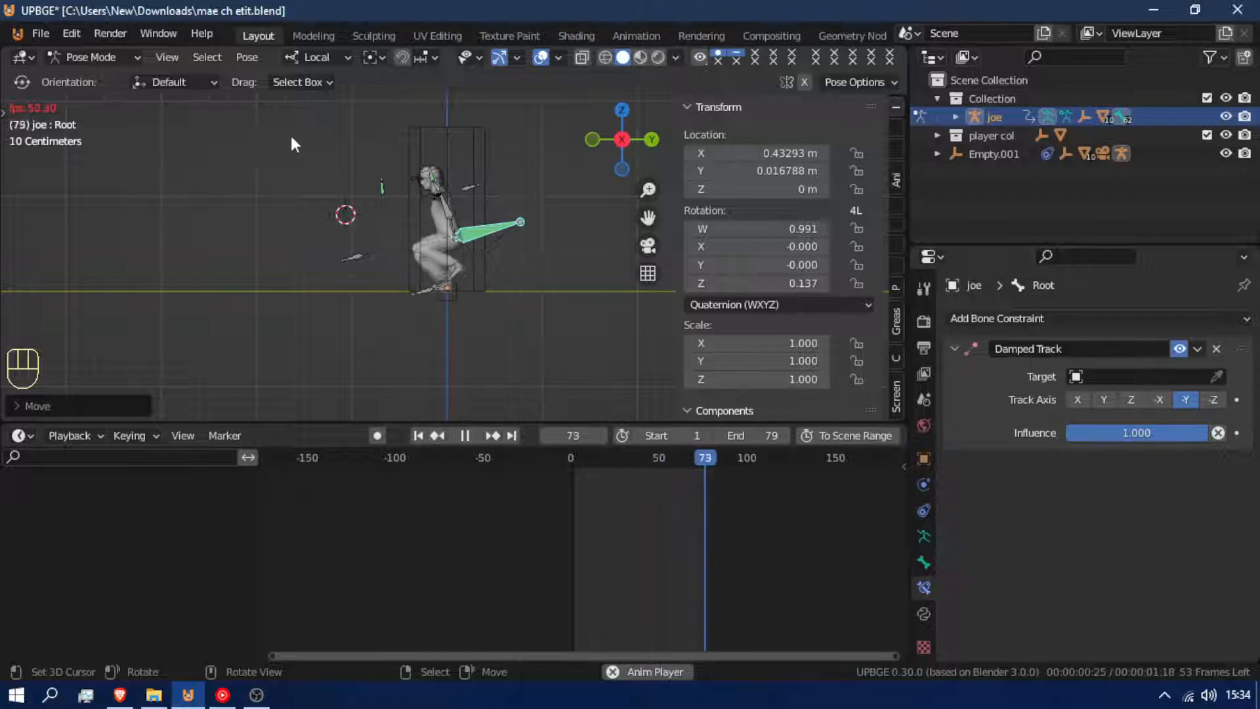
# Move the thigh_r.001 bone about 0.92 m along its local Z axis while the walk plays.
pyautogui.click(423, 284)
pyautogui.press('g')
pyautogui.press('z')
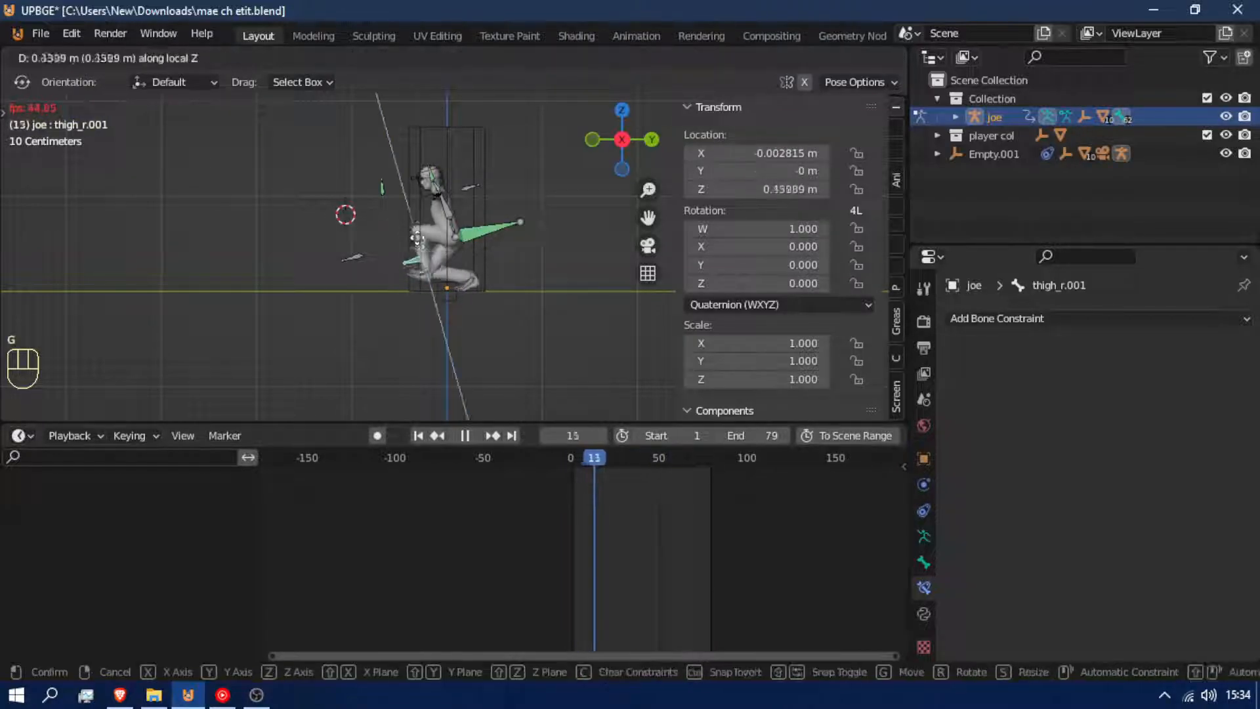
pyautogui.click(412, 188)
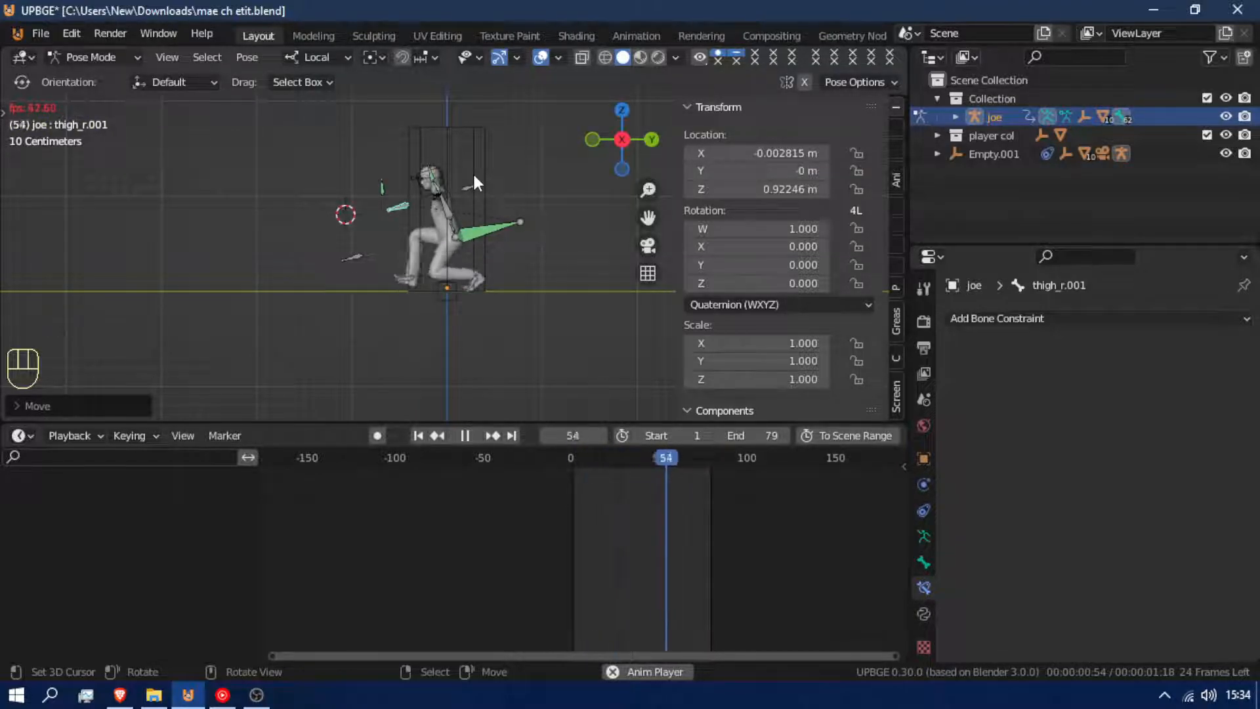
# Switch to Object Mode, select the Empty around the head and look through the camera.
pyautogui.scroll(6, 472, 171)
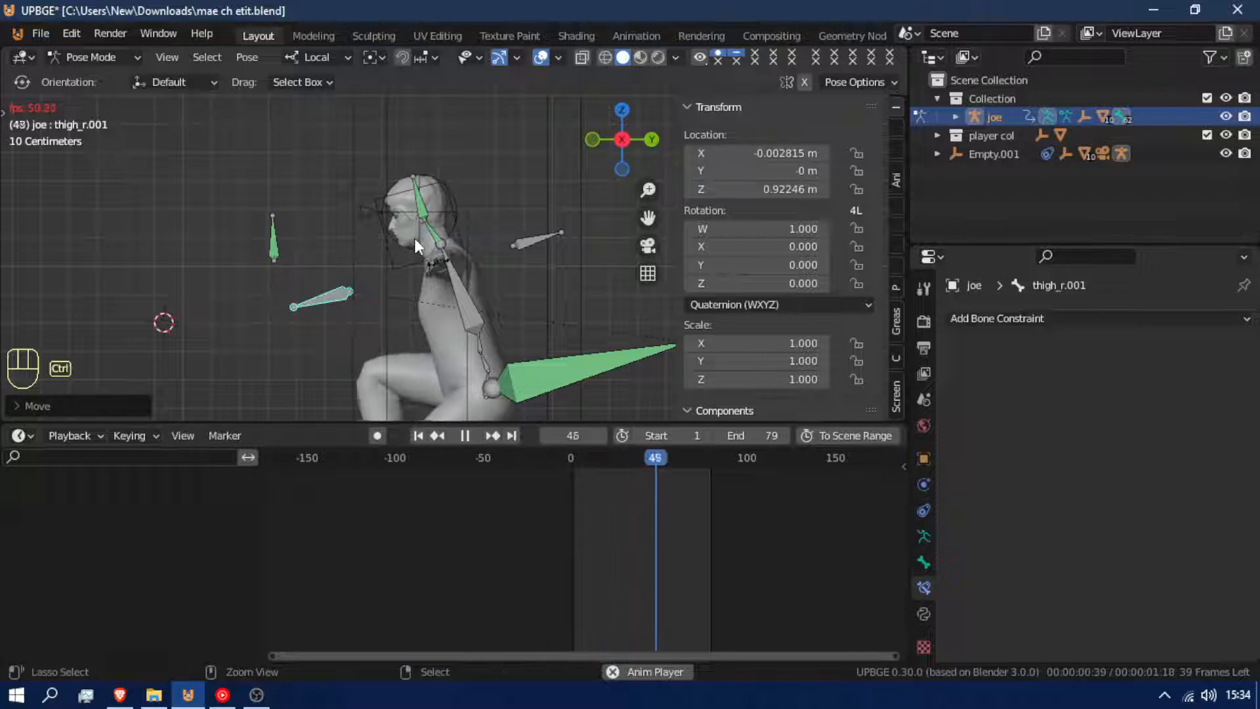
pyautogui.hotkey('ctrl', 'Tab')
pyautogui.click(388, 218)
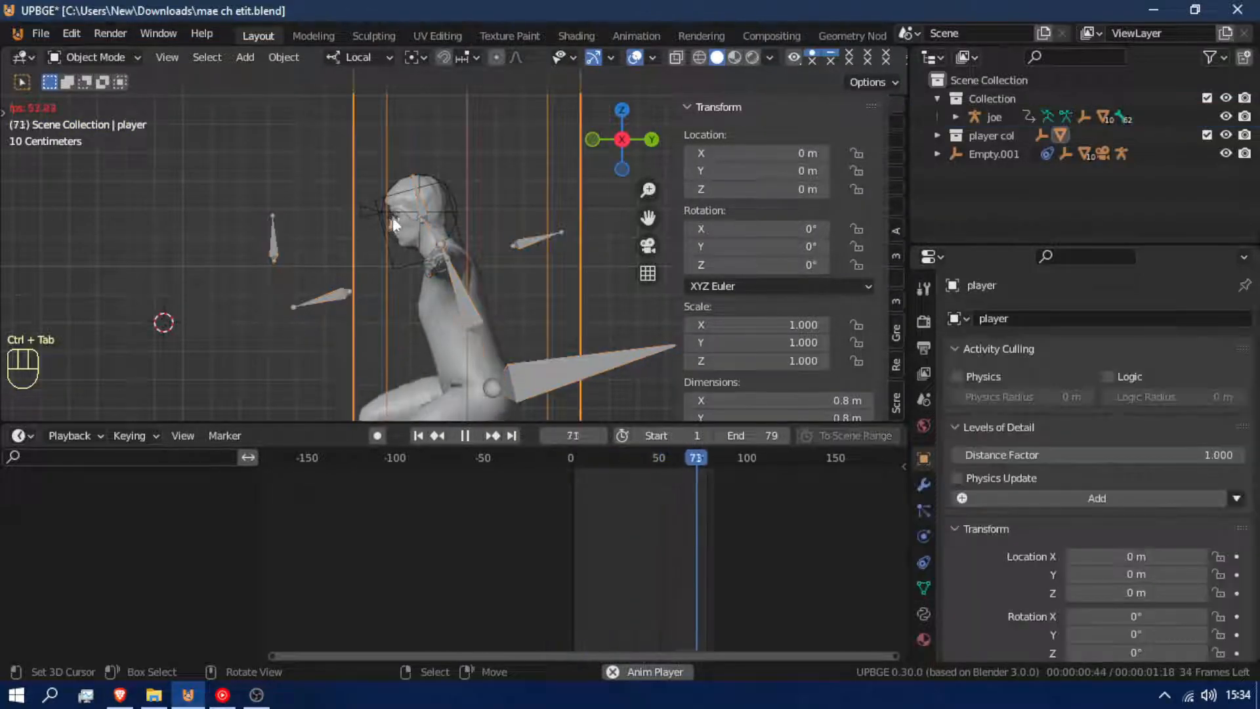
pyautogui.click(396, 215)
pyautogui.press('KP_0')
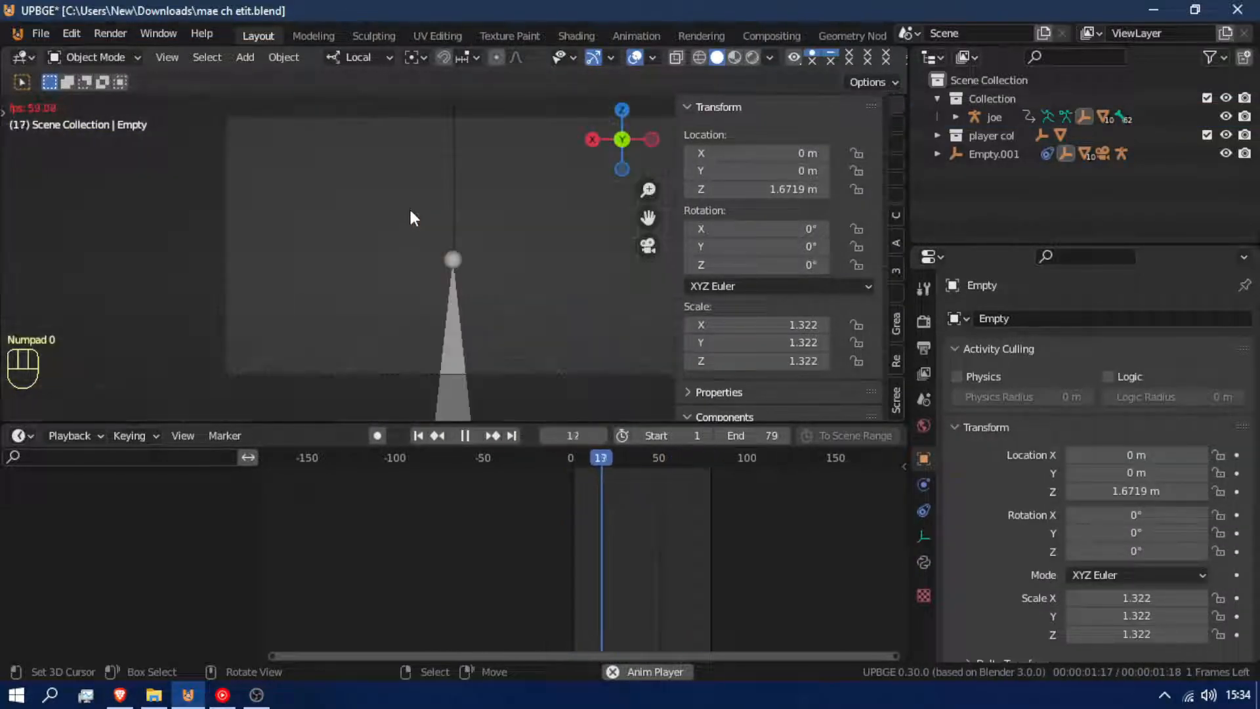
# Try tilting the Empty about its local X axis in camera view while the walk plays.
pyautogui.press('r')
pyautogui.press('x')
pyautogui.press('x')
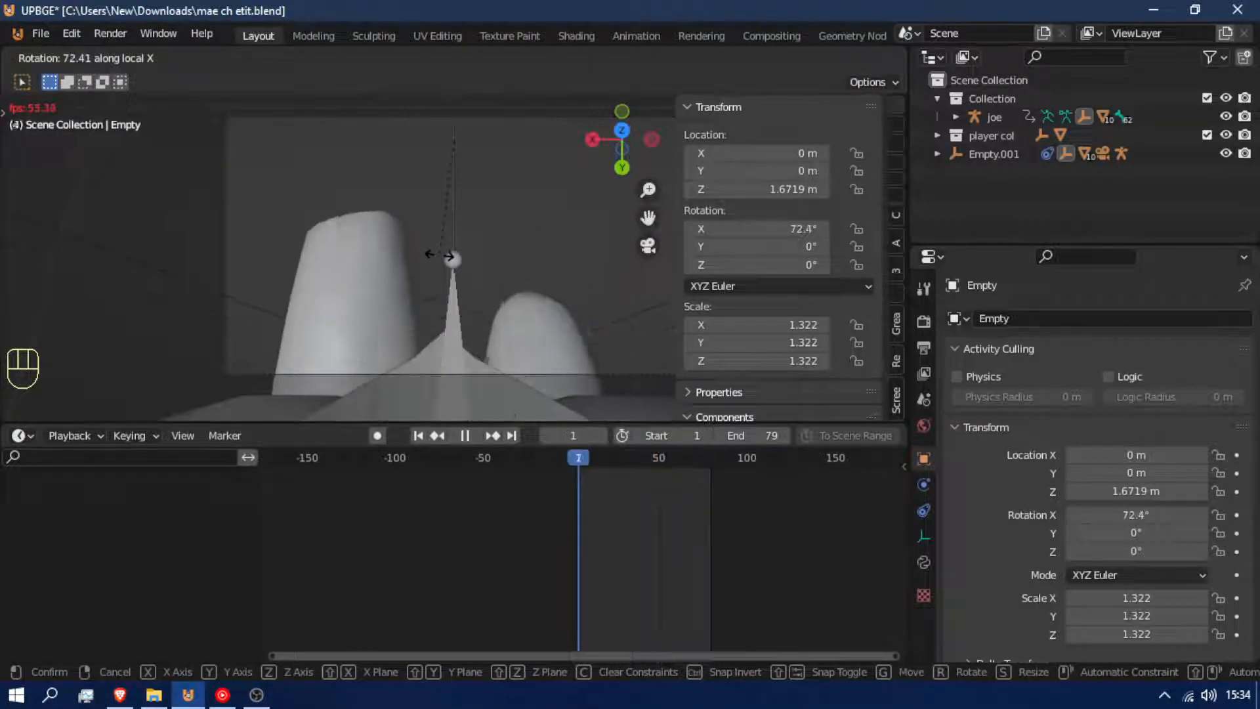
pyautogui.press('shift')
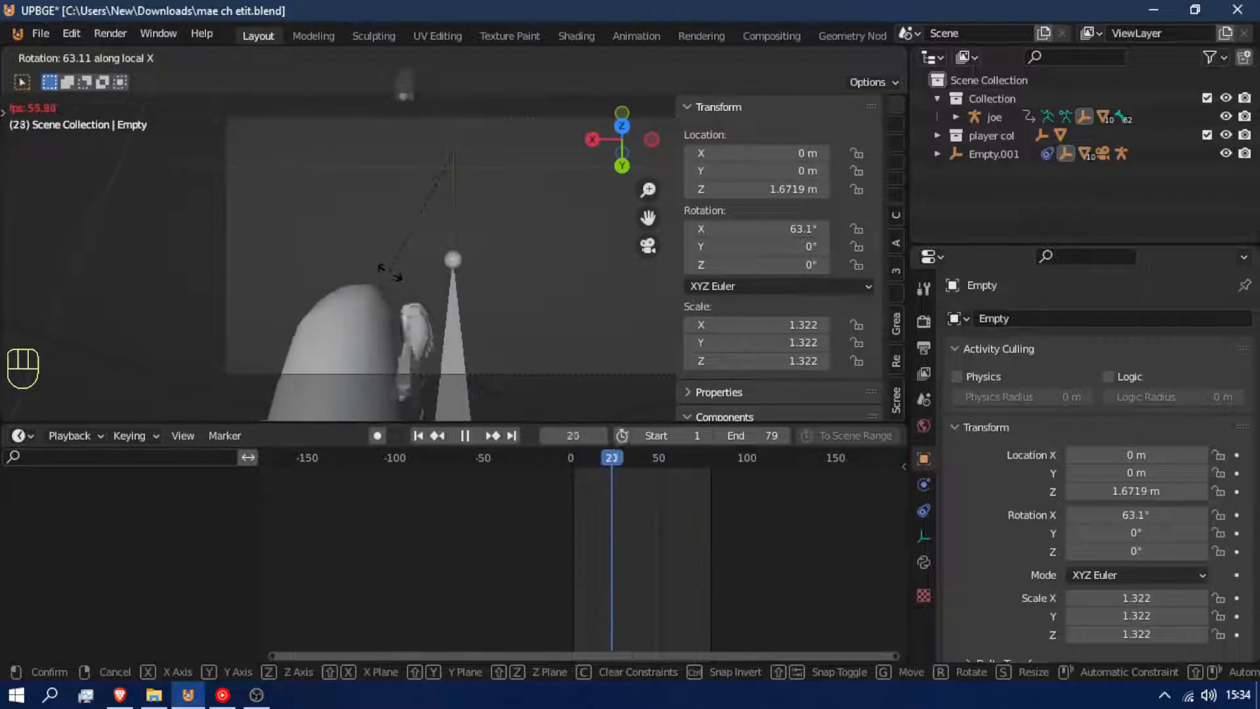
pyautogui.rightClick(341, 160)
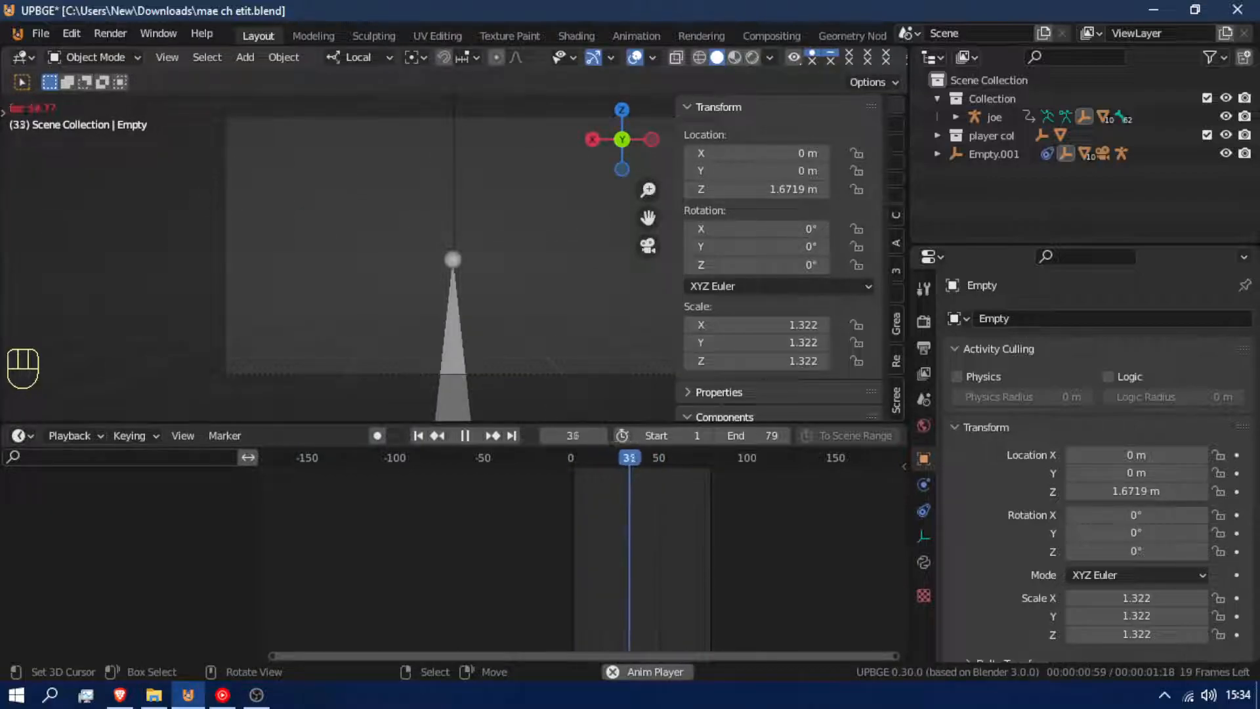
# Try turning the Empty about its local Z axis and return to an overall view of the crouched character.
pyautogui.press('r')
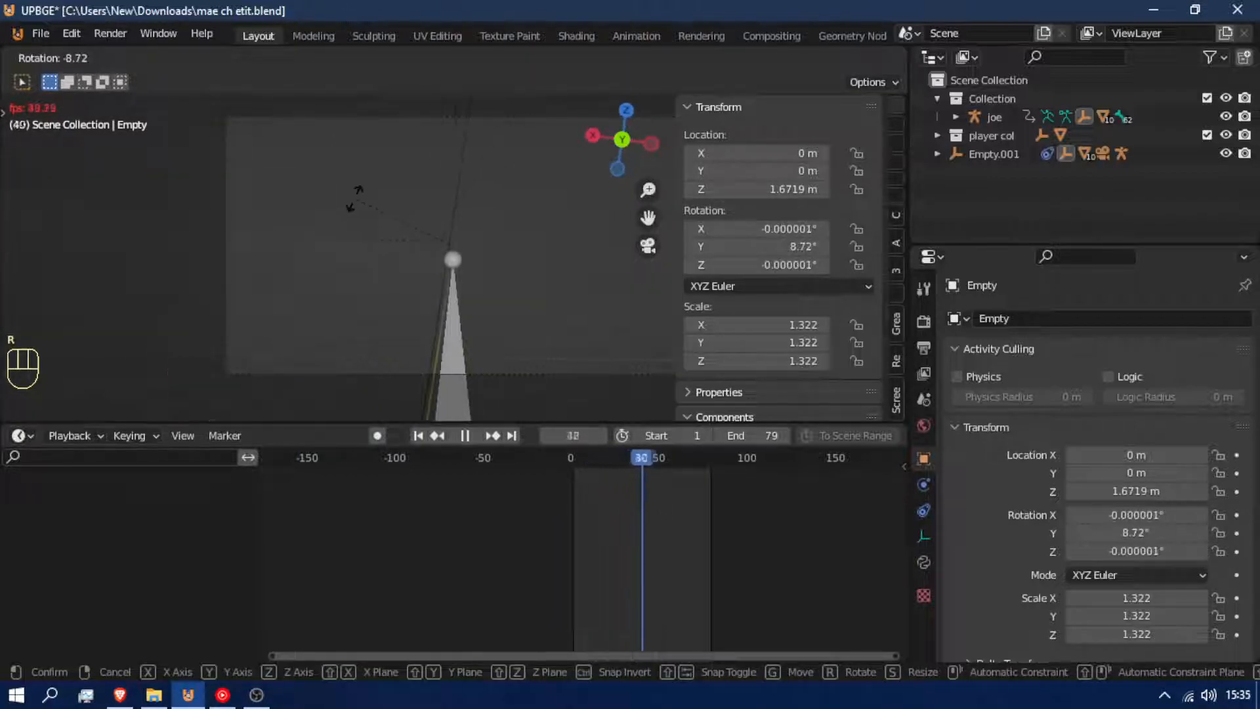
pyautogui.press('z')
pyautogui.press('z')
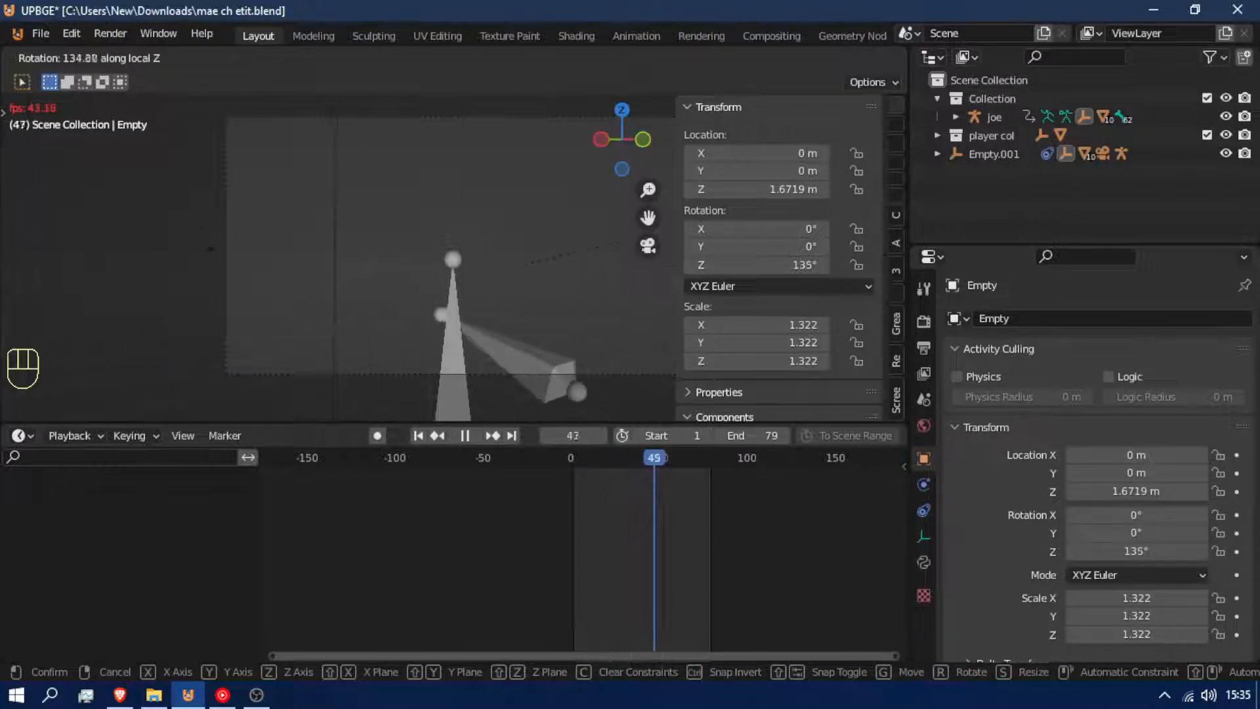
pyautogui.rightClick(644, 419)
pyautogui.moveTo(464, 354); pyautogui.dragTo(682, 396, button='middle')
pyautogui.scroll(-9, 522, 374)
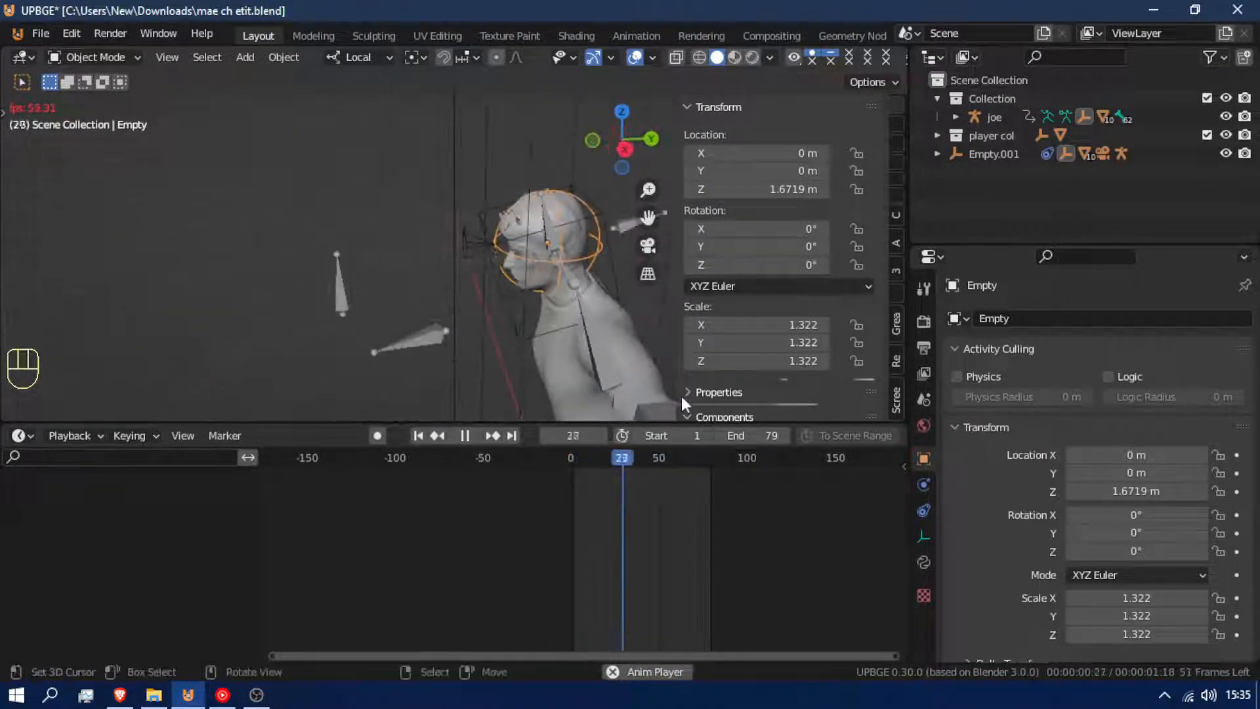
pyautogui.scroll(-5, 682, 394)
pyautogui.scroll(-2, 532, 332)
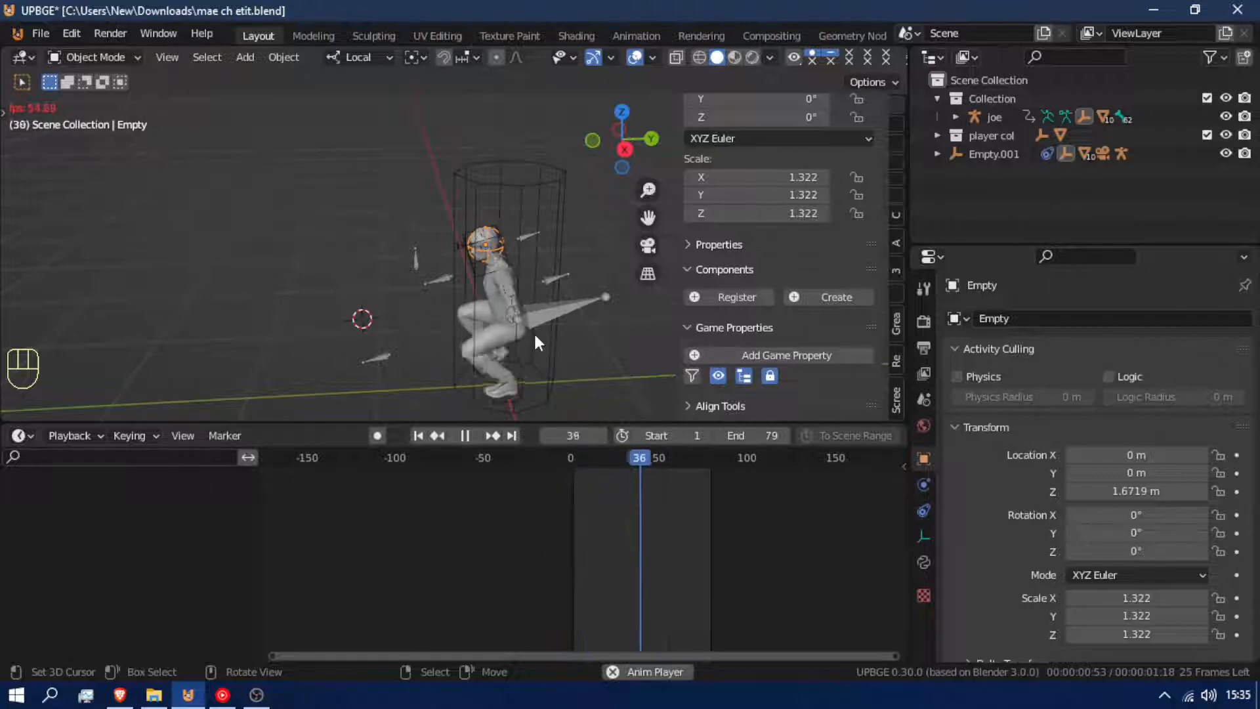
# Try tilting the head's Empty to 70° about its local X axis, checking it through the camera, and clear its rotation.
pyautogui.scroll(2, 533, 332)
pyautogui.scroll(5, 535, 334)
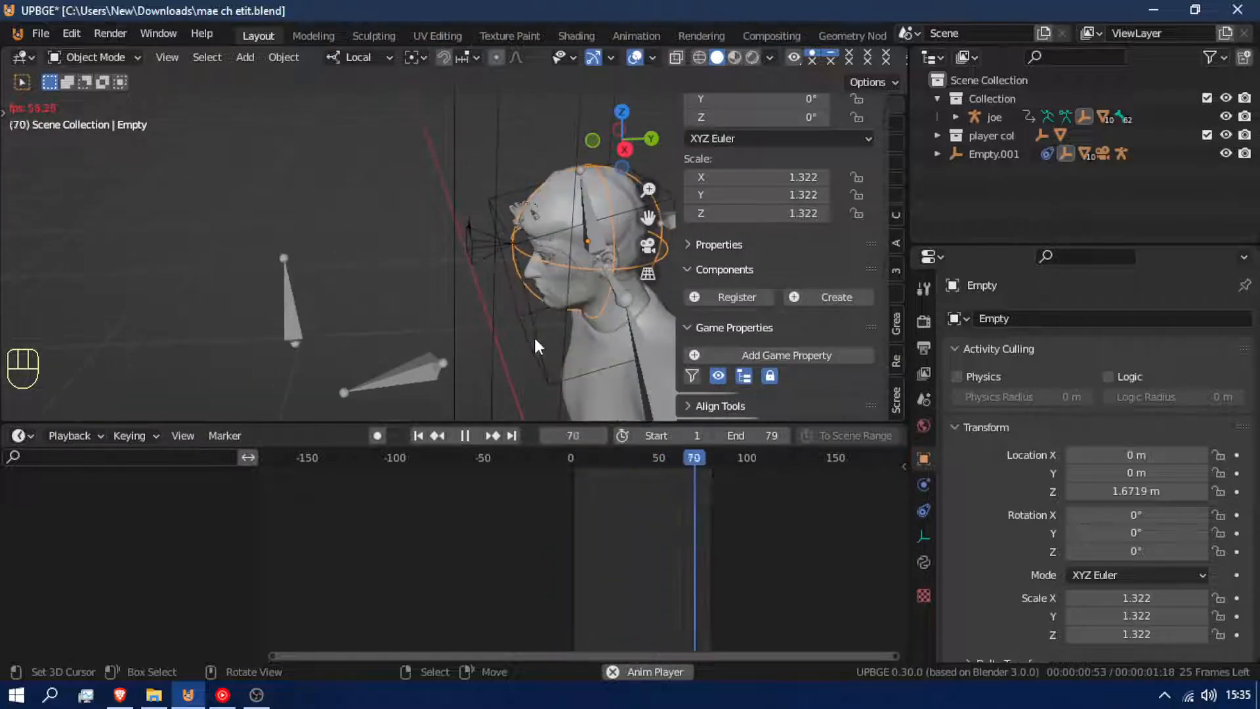
pyautogui.press('r')
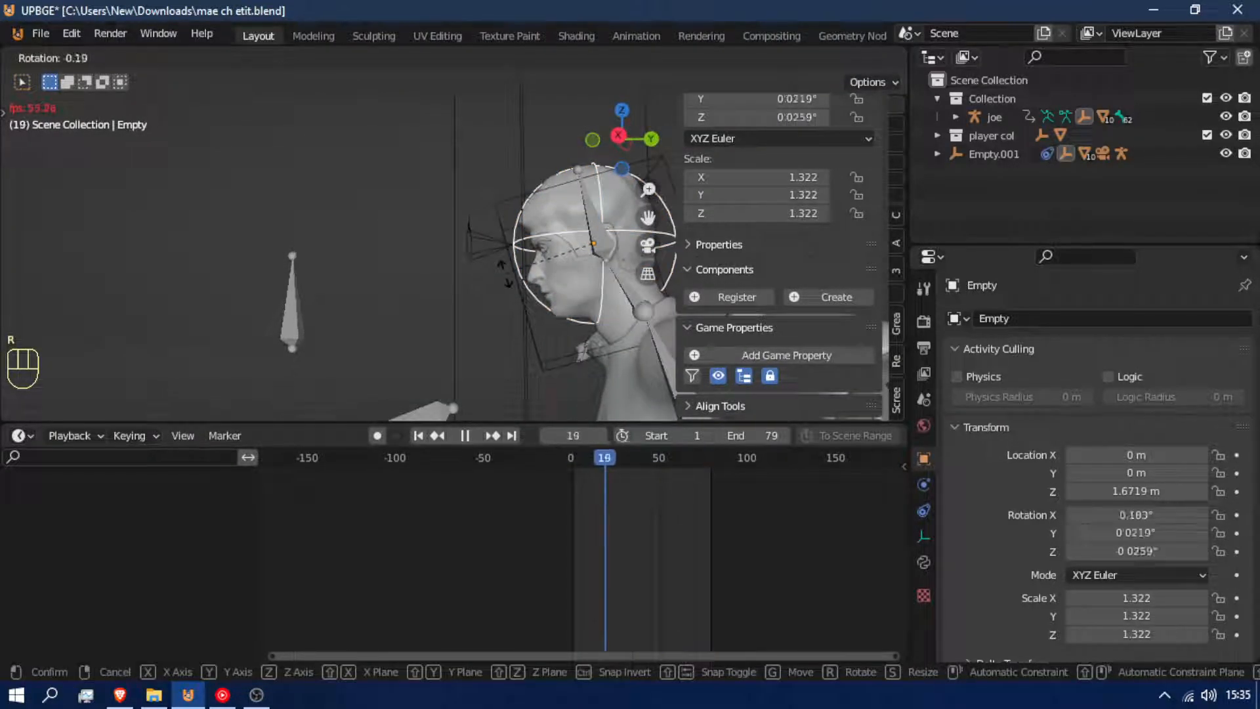
pyautogui.press('x')
pyautogui.press('x')
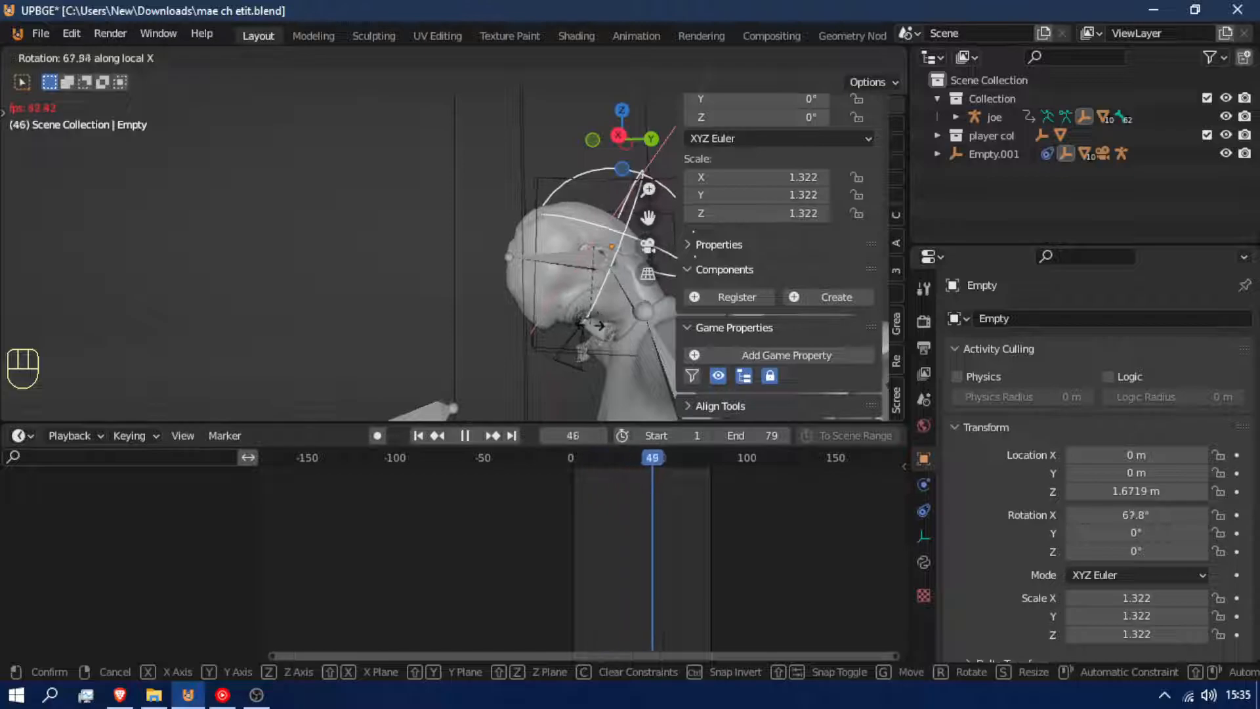
pyautogui.click(592, 326)
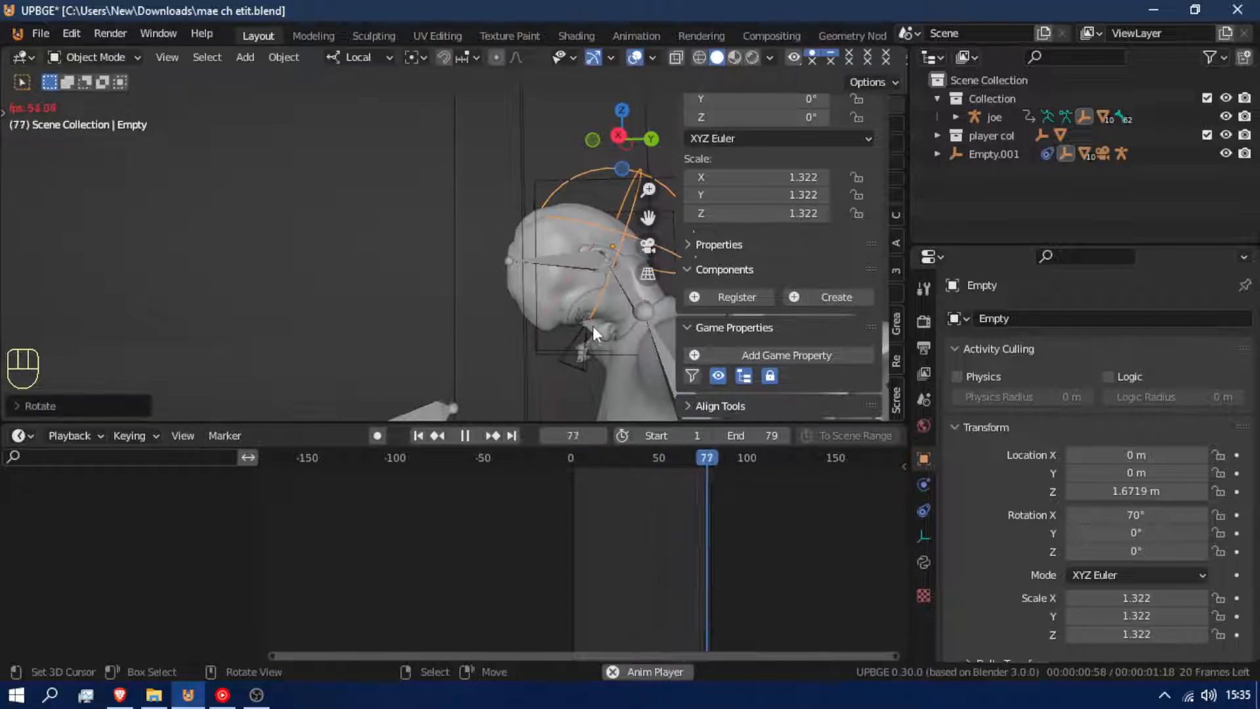
pyautogui.press('KP_0')
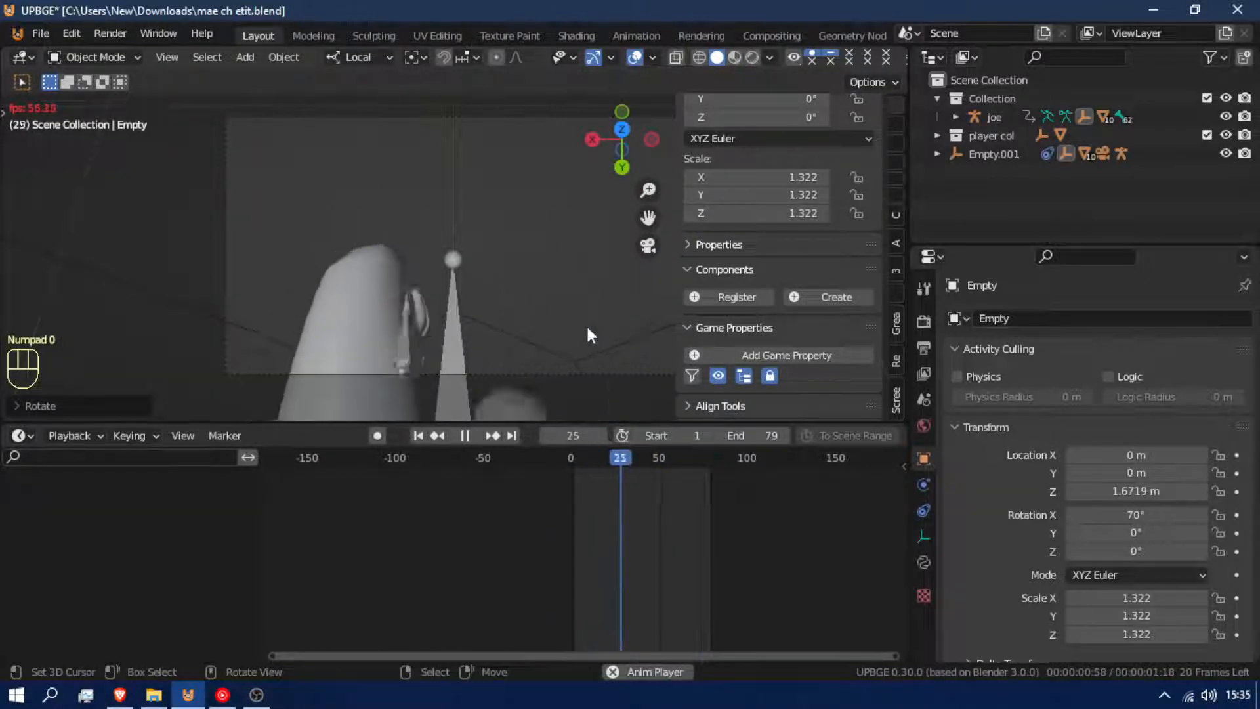
pyautogui.hotkey('alt', 'r')
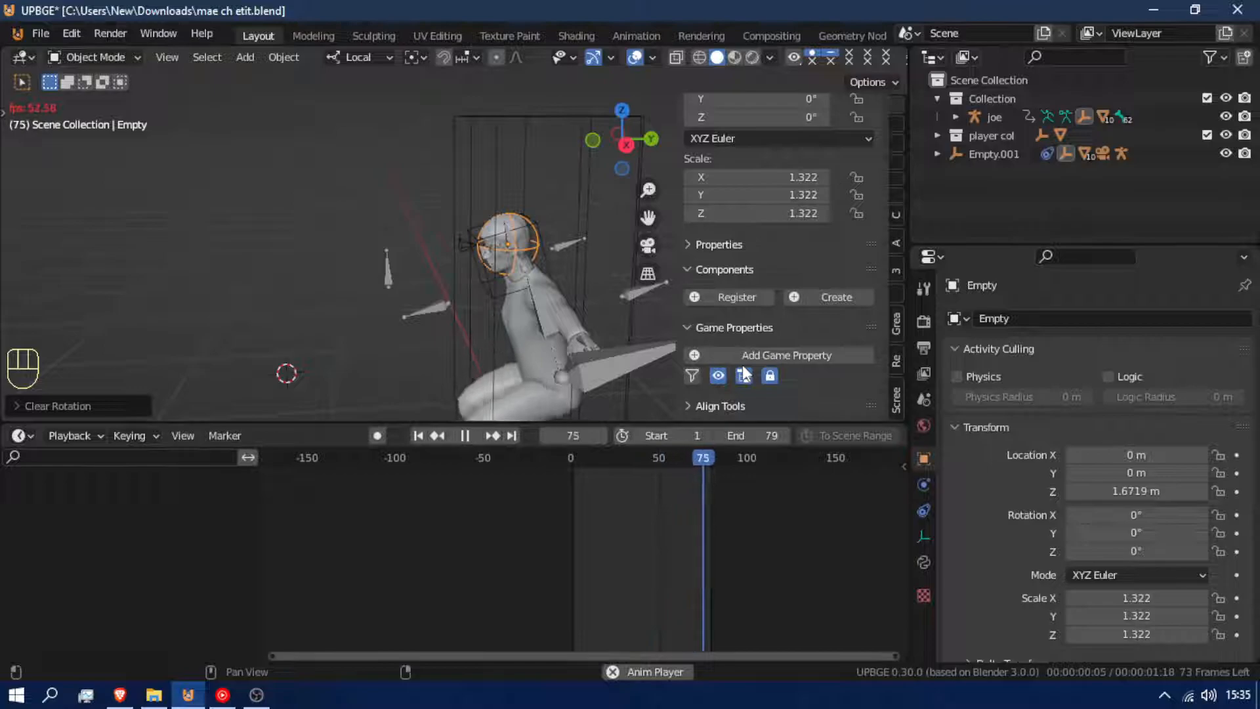
# Select the joe armature's Root bone in Pose Mode and snap the 3D cursor to it.
pyautogui.scroll(-1, 399, 463)
pyautogui.scroll(-2, 466, 340)
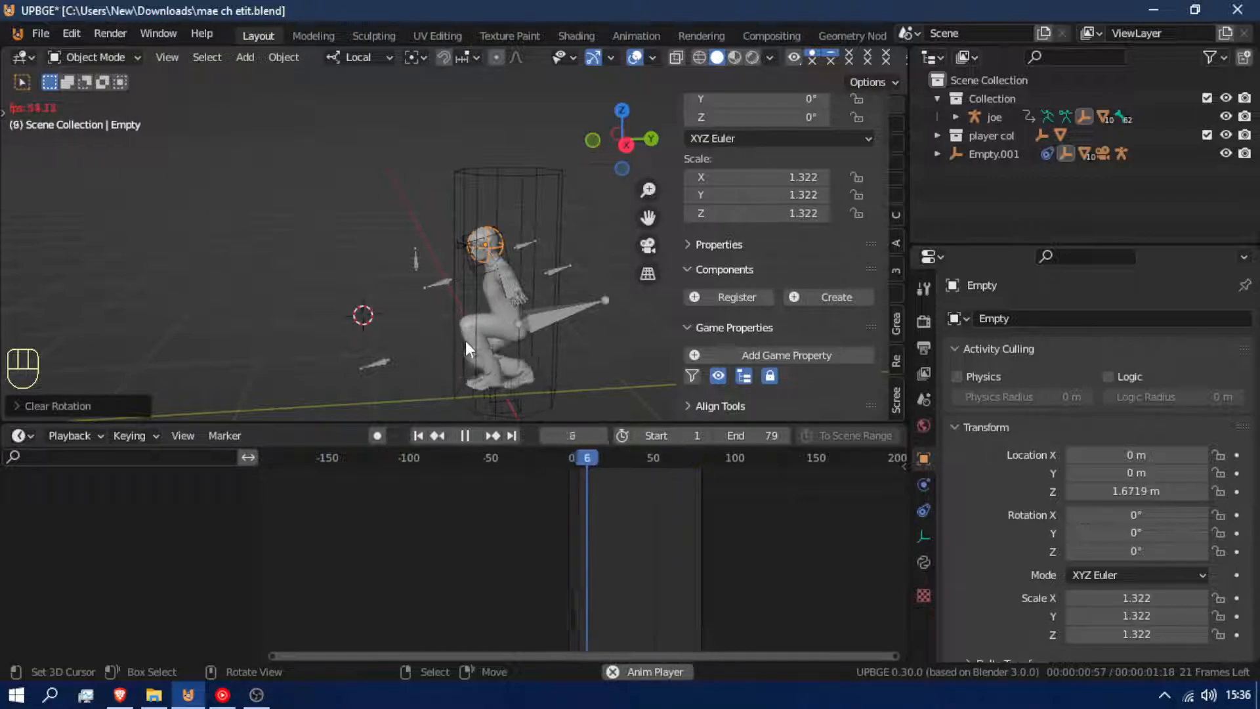
pyautogui.click(569, 315)
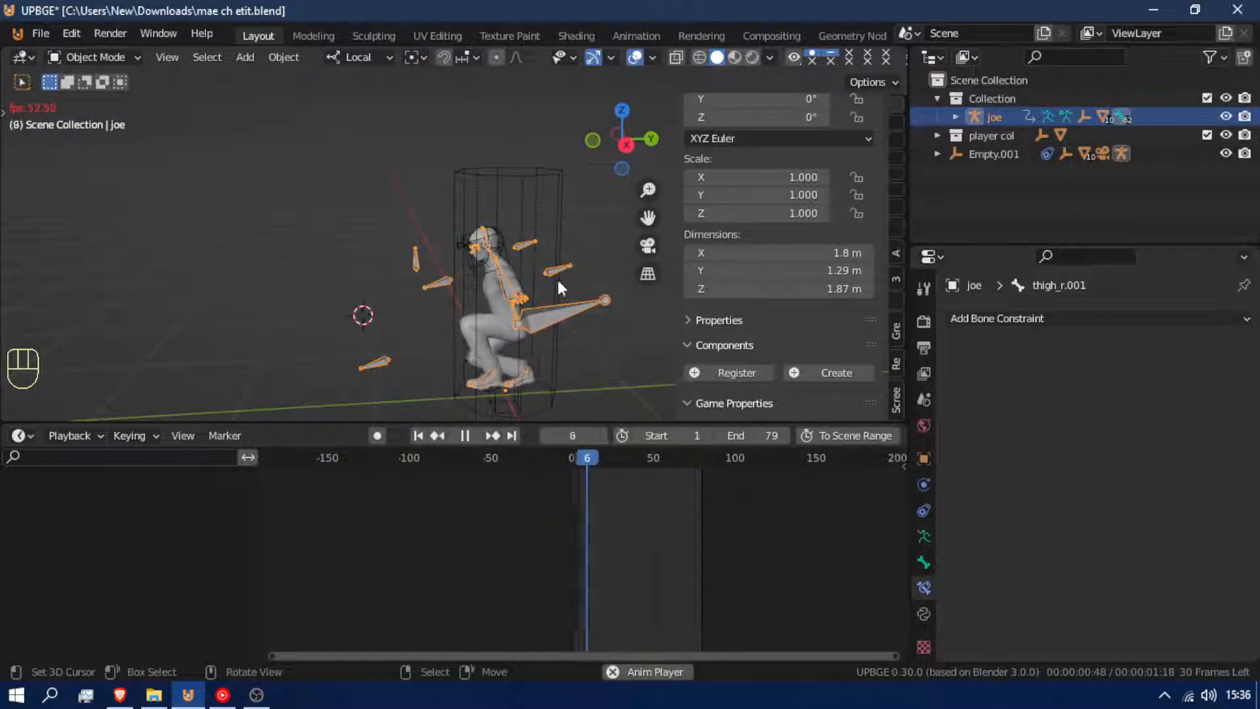
pyautogui.hotkey('ctrl', 'Tab')
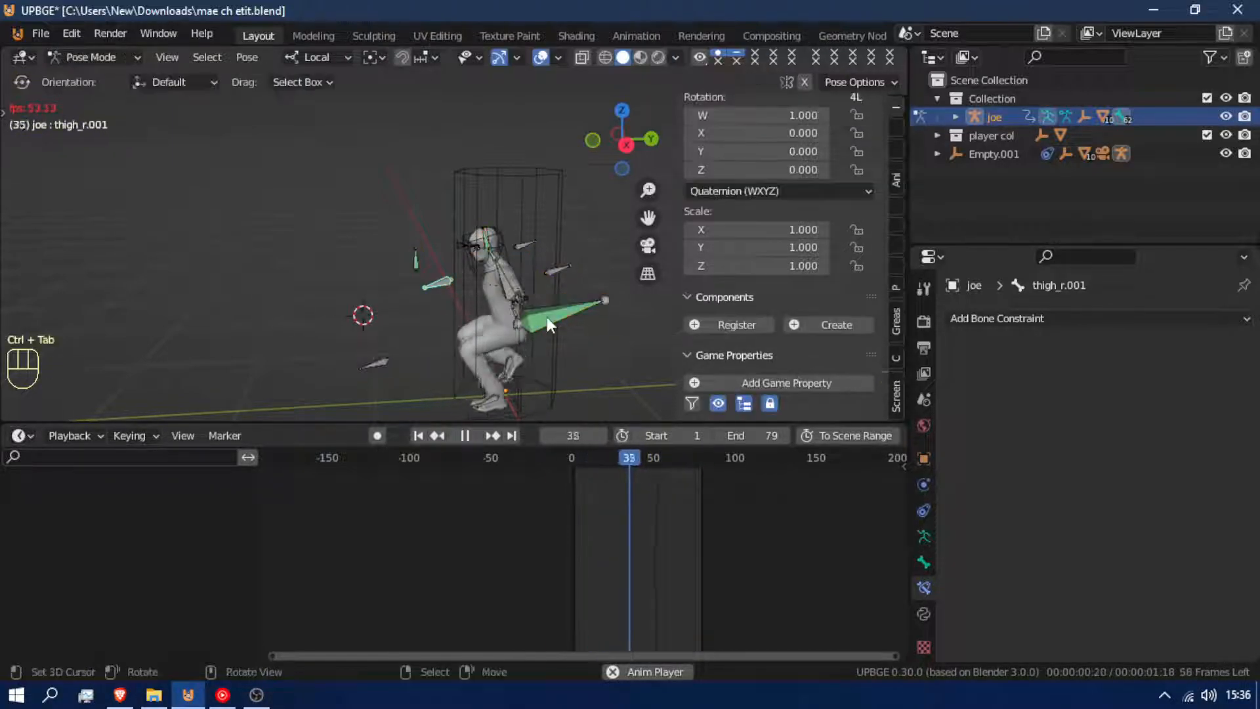
pyautogui.hotkey('shift', 'a')
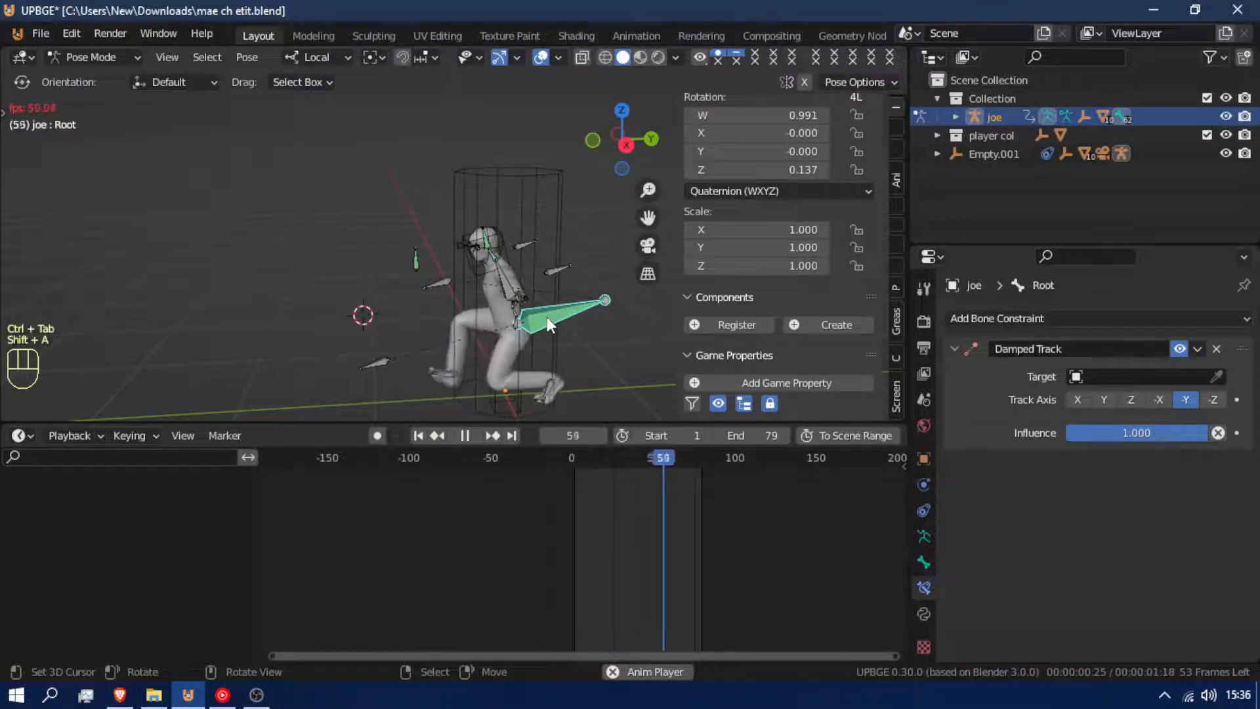
pyautogui.hotkey('shift', 's')
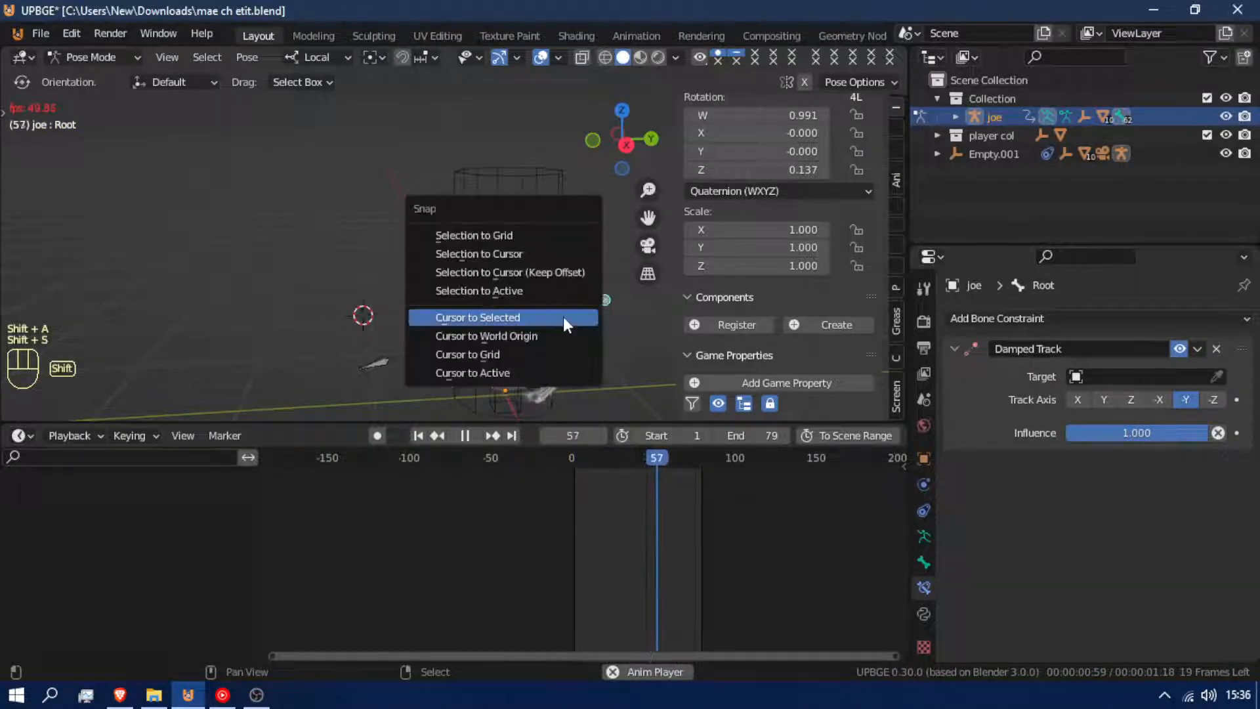
pyautogui.click(520, 315)
# Add a cube-shaped empty at the 3D cursor in Object Mode and move it about 0.26 m along its local Y axis.
pyautogui.press('Tab')
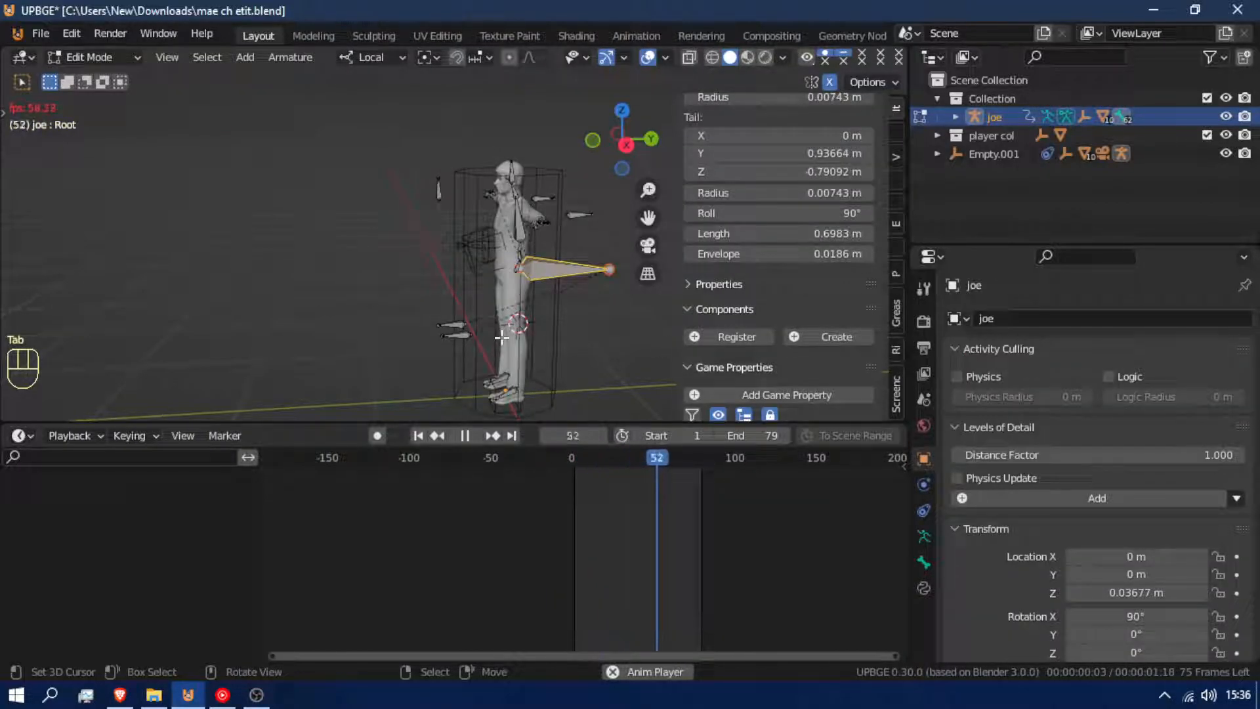
pyautogui.press('Tab')
pyautogui.hotkey('ctrl', 'Tab')
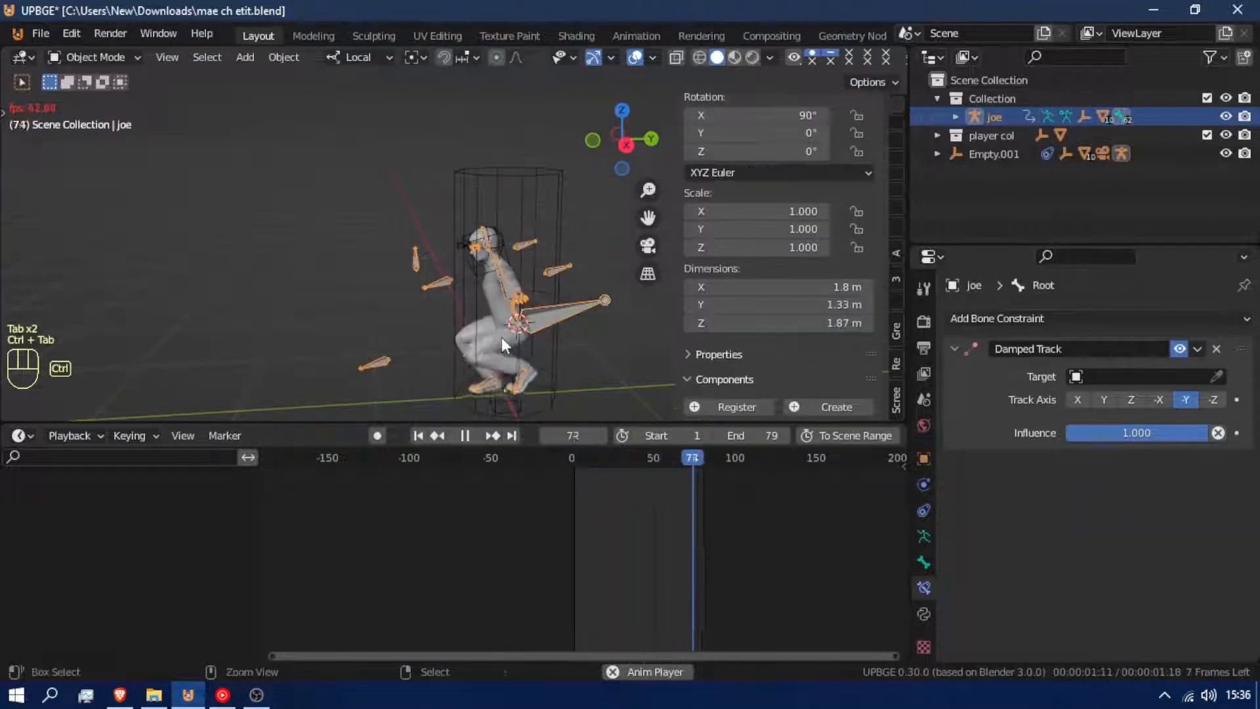
pyautogui.hotkey('shift', 'a')
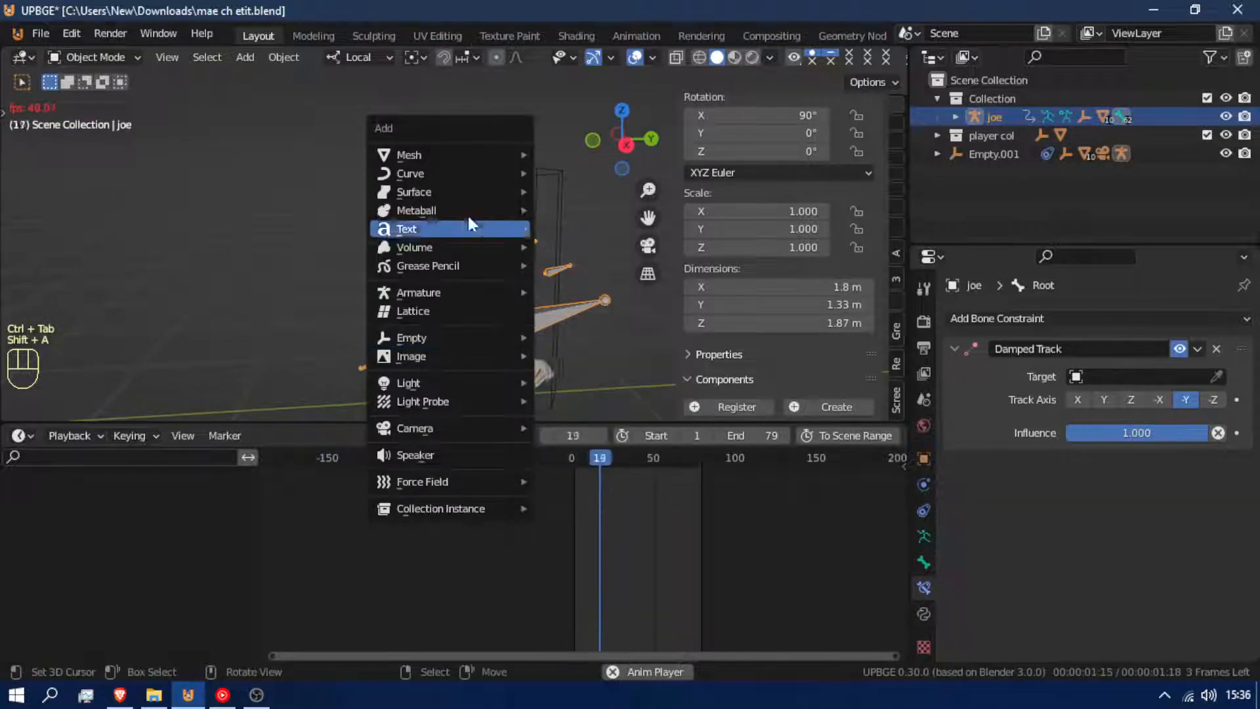
pyautogui.moveTo(494, 354)
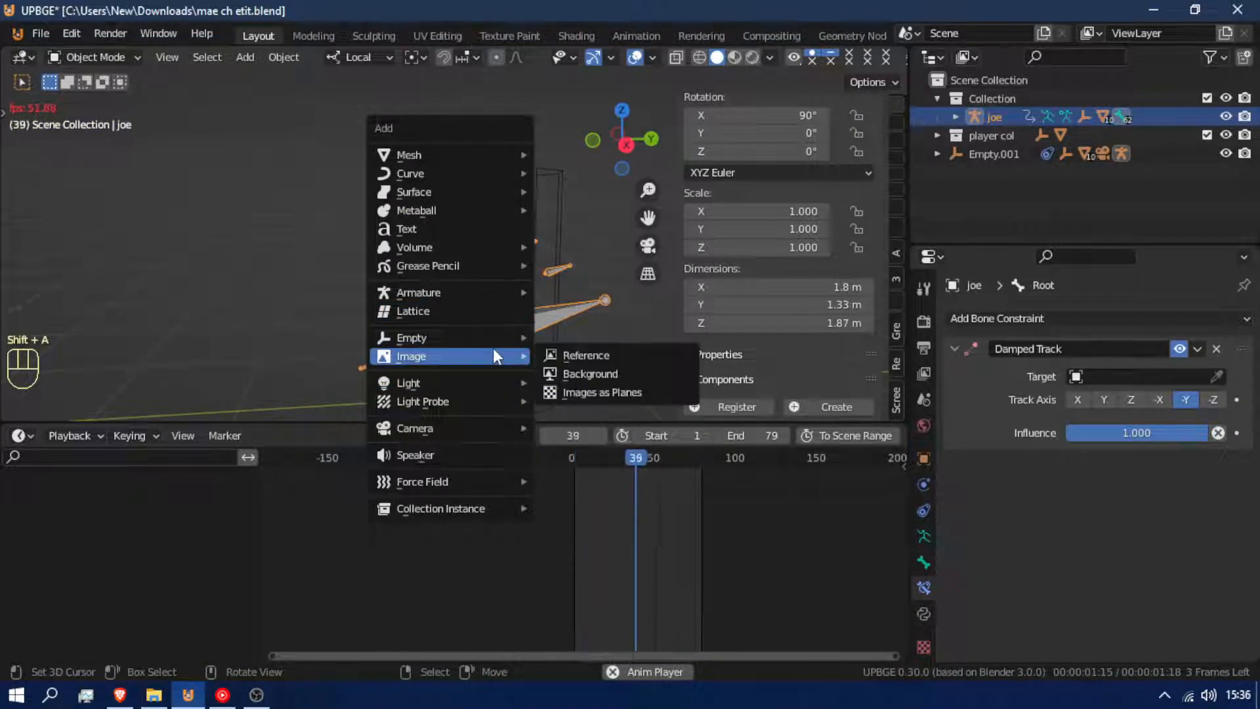
pyautogui.moveTo(450, 338)
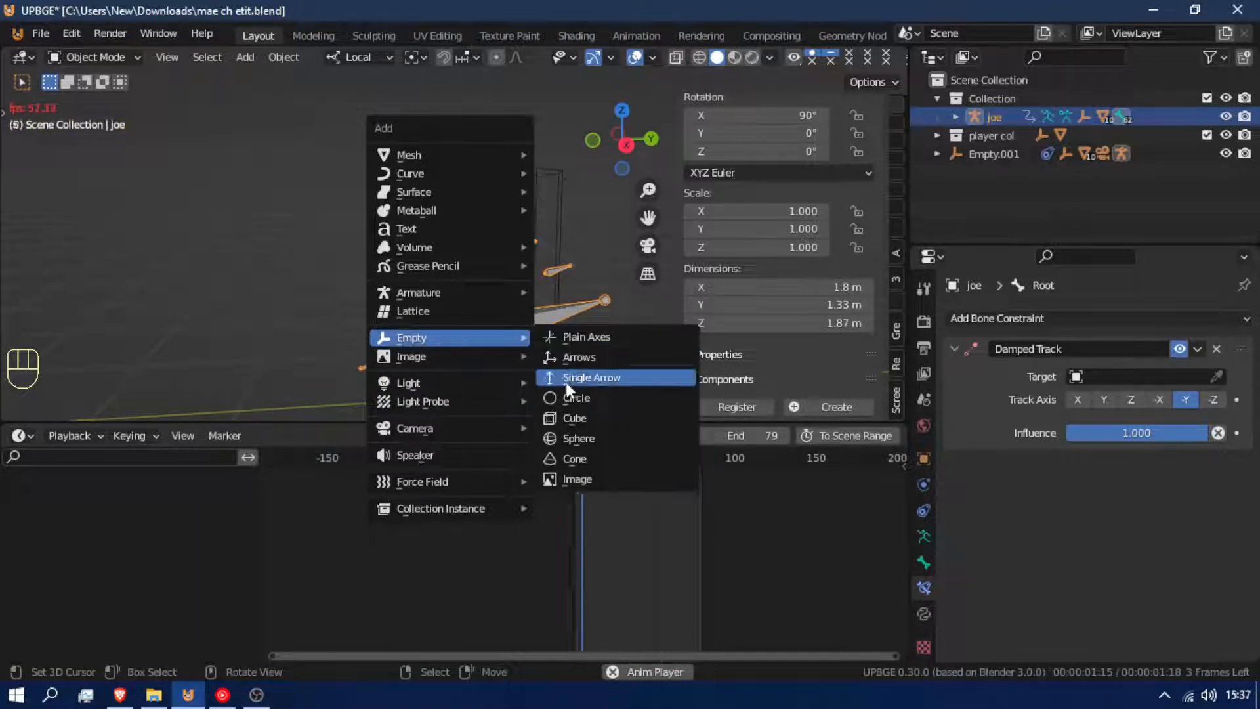
pyautogui.click(576, 419)
pyautogui.press('g')
pyautogui.press('y')
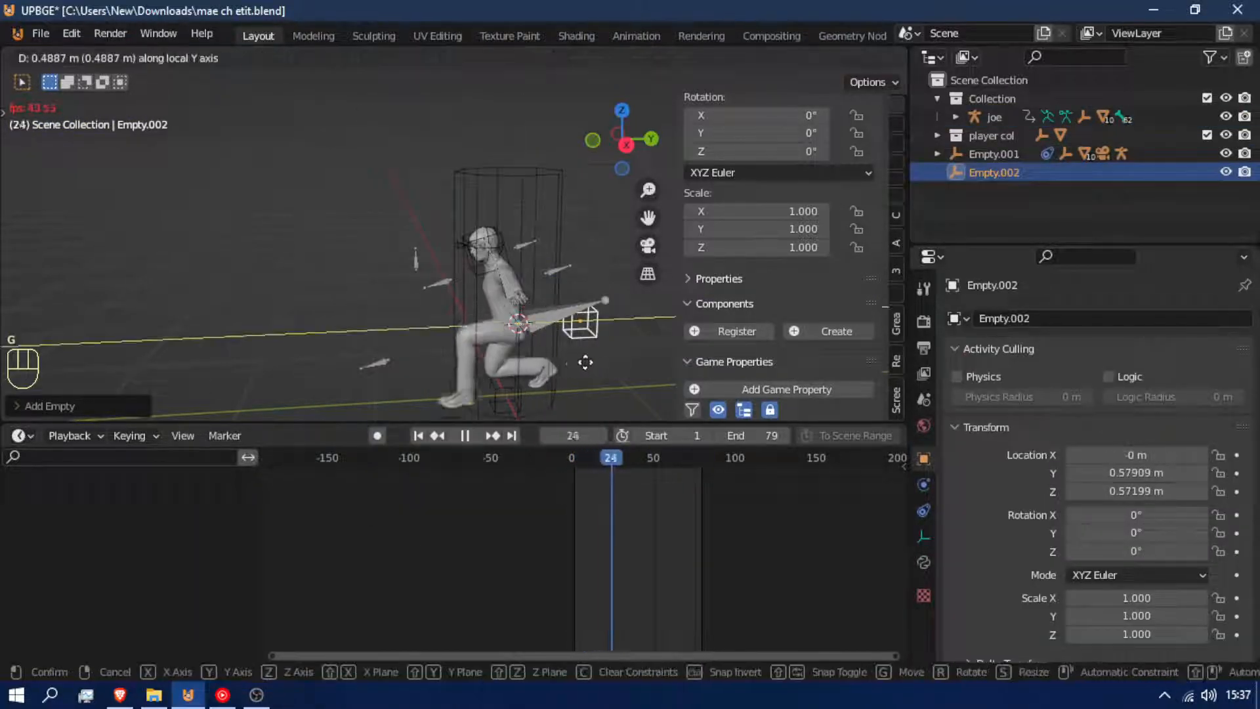
pyautogui.click(557, 362)
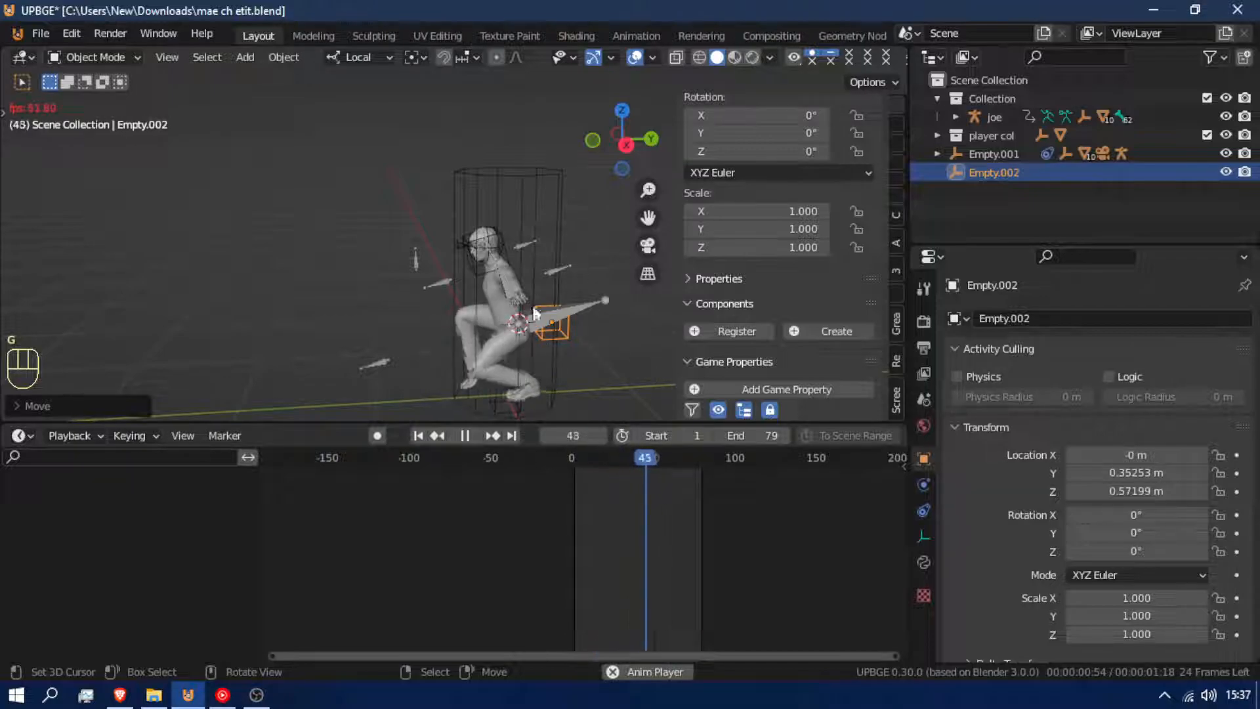
pyautogui.press('g')
pyautogui.press('z')
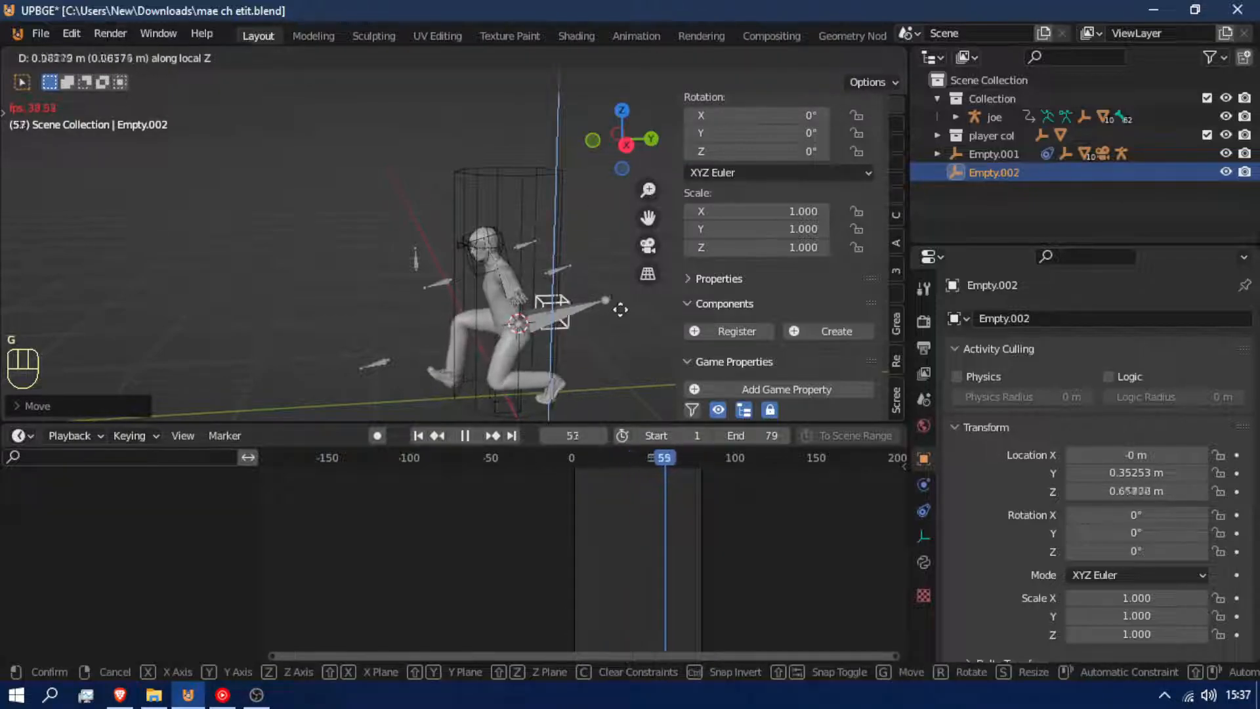
pyautogui.press('Escape')
# Replace the Root bone's Damped Track constraint with a Child Of constraint targeting Empty.002.
pyautogui.keyDown('ctrl'); pyautogui.click(561, 309); pyautogui.keyUp('ctrl')
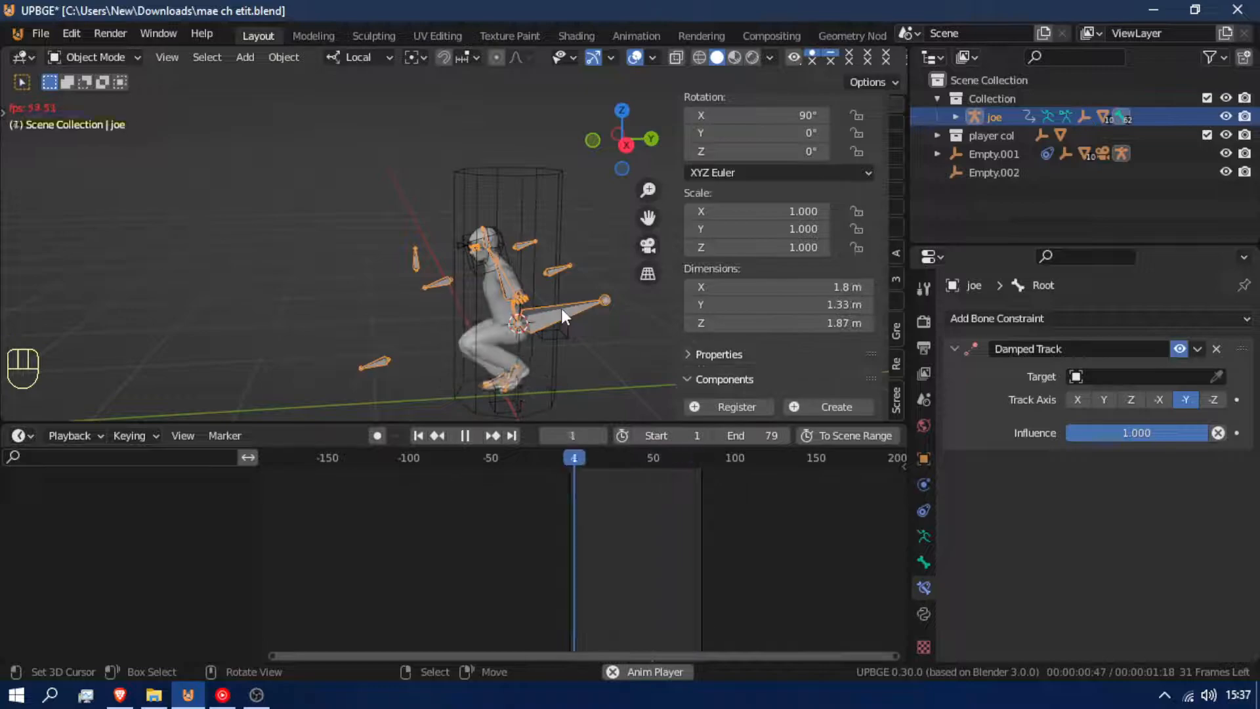
pyautogui.hotkey('ctrl', 'Tab')
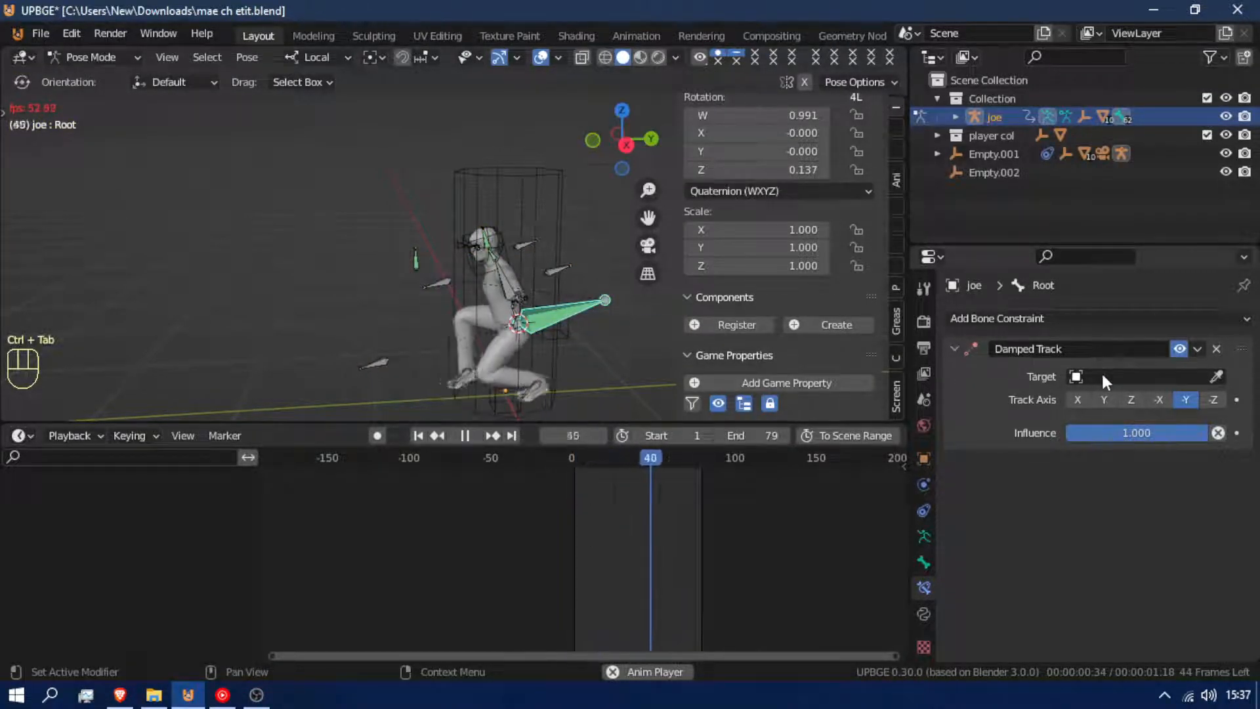
pyautogui.click(1216, 349)
pyautogui.click(1052, 321)
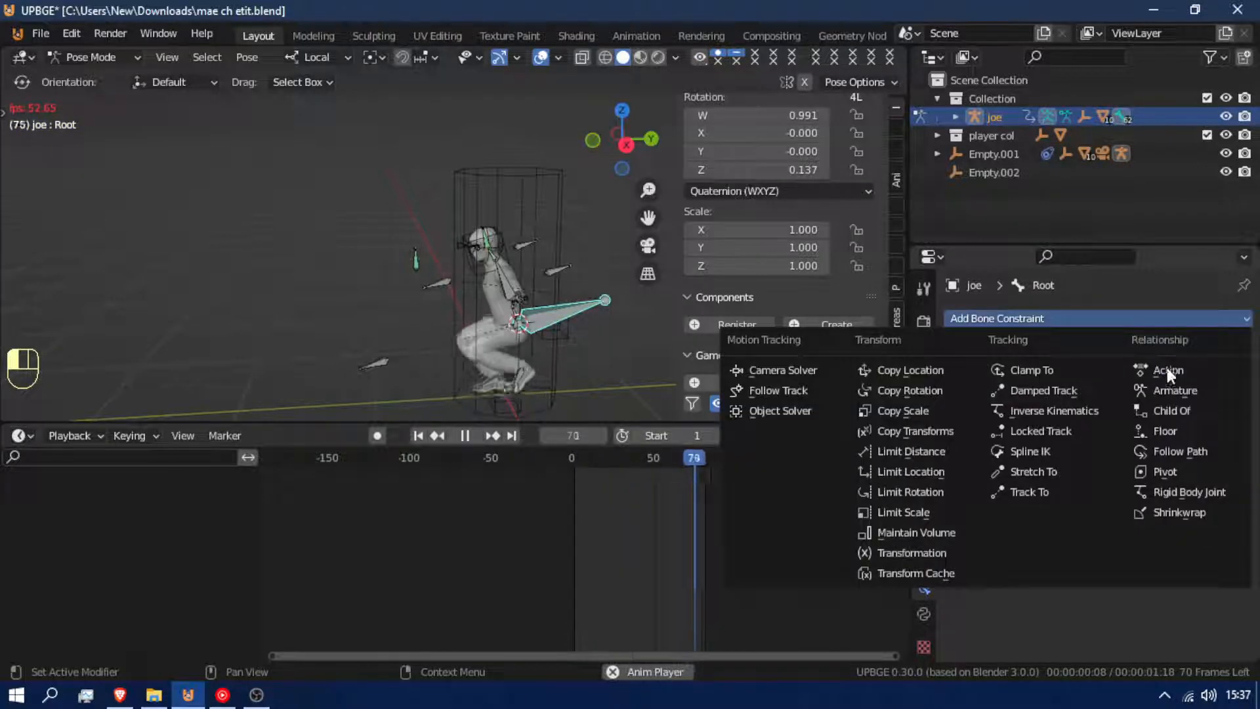
pyautogui.click(1190, 412)
pyautogui.click(1216, 377)
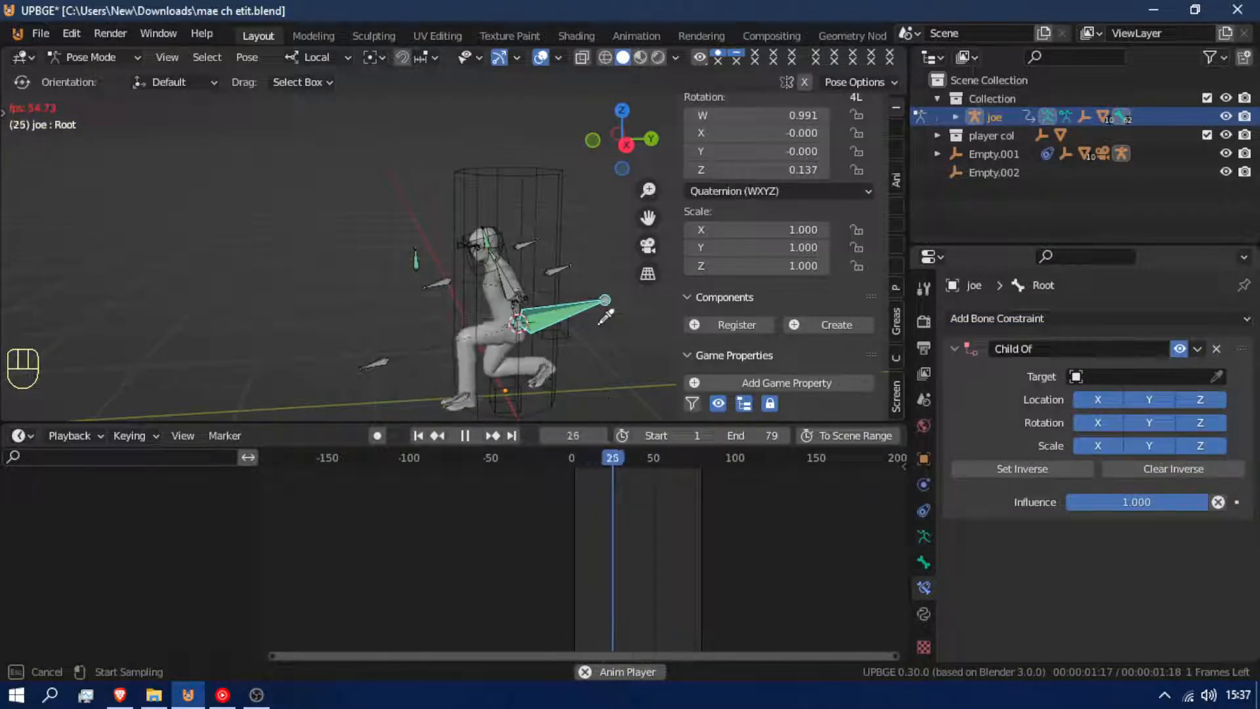
pyautogui.click(574, 329)
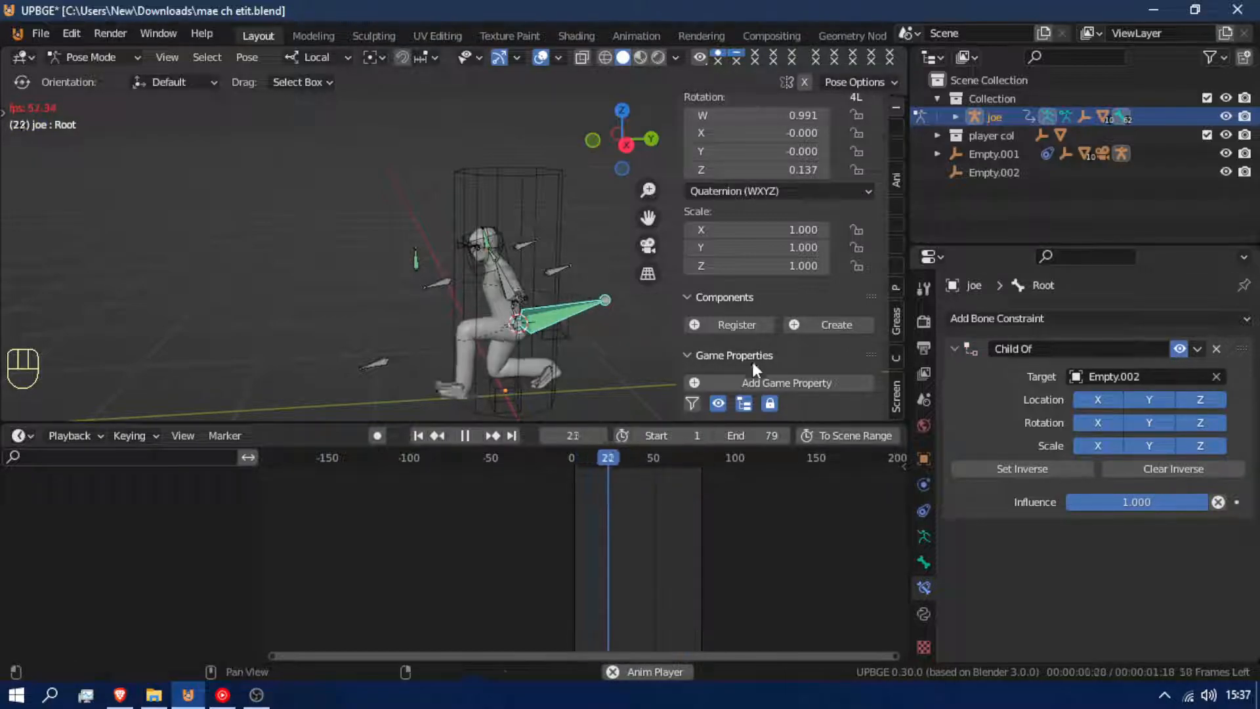
# Select Empty.002 in Object Mode and raise it about 0.37 m along its Z axis in the side view.
pyautogui.hotkey('ctrl', 'Tab')
pyautogui.click(565, 326)
pyautogui.press('g')
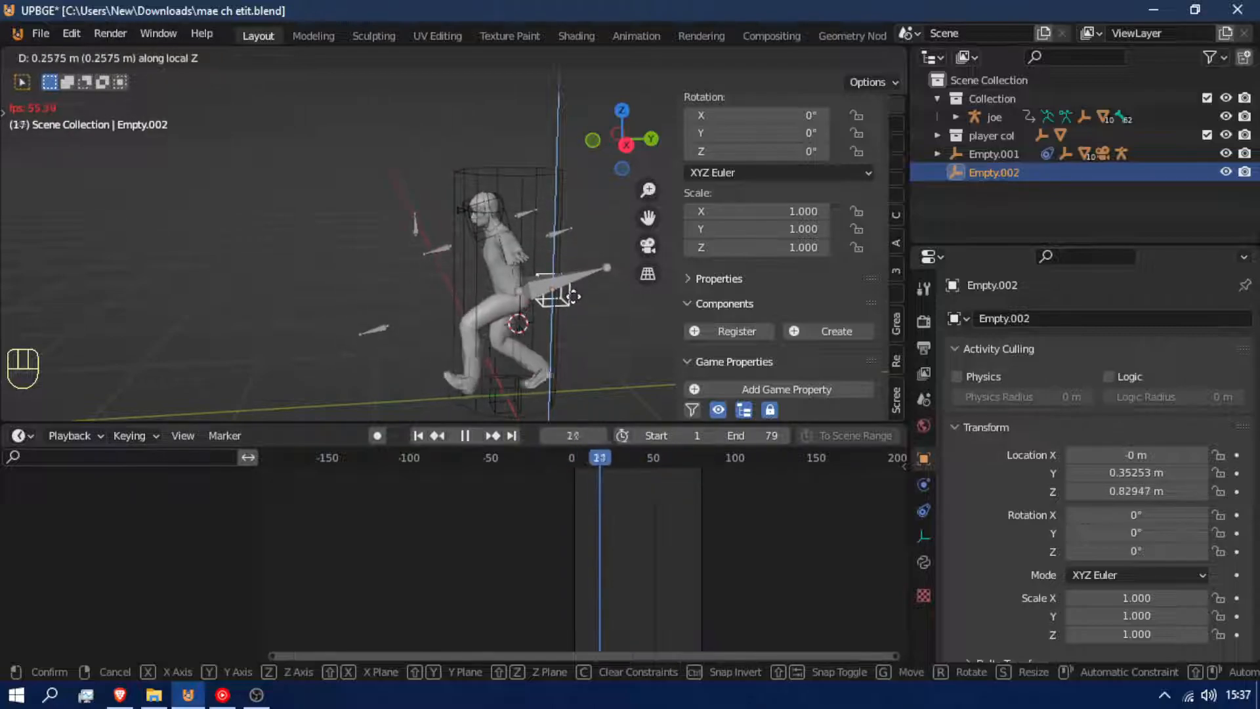
pyautogui.click(569, 276)
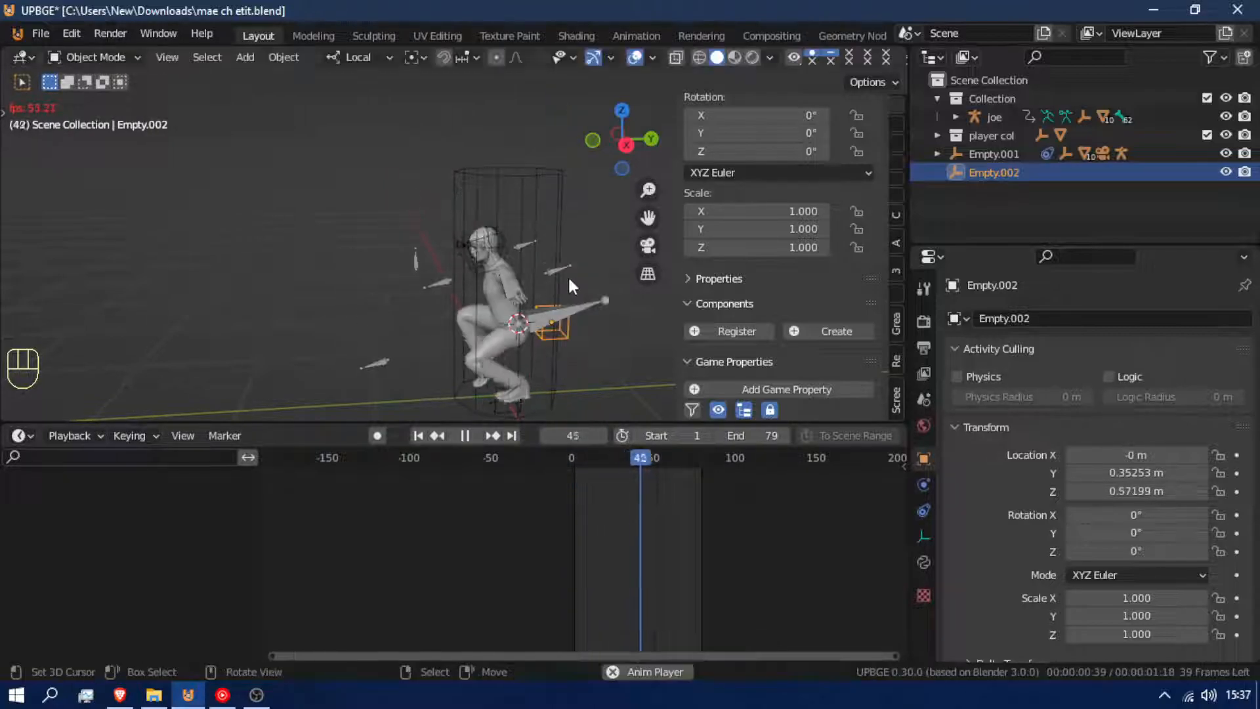
pyautogui.press('KP_3')
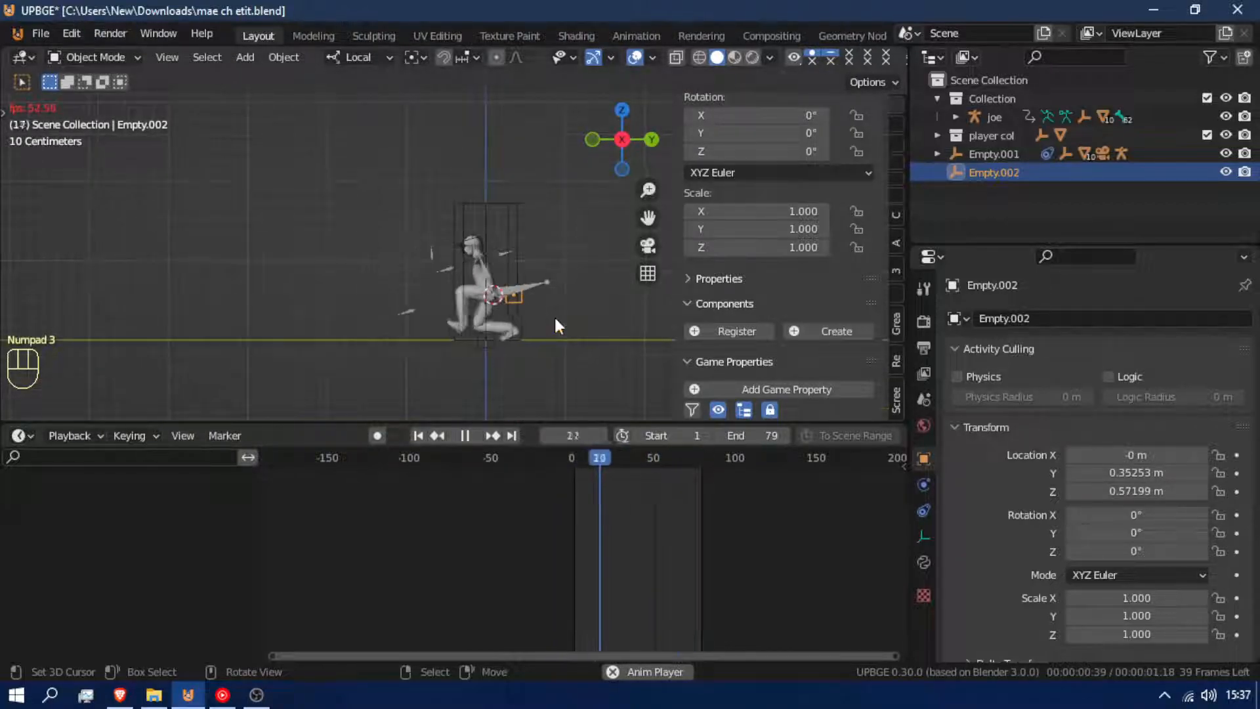
pyautogui.press('g')
pyautogui.press('z')
pyautogui.press('z')
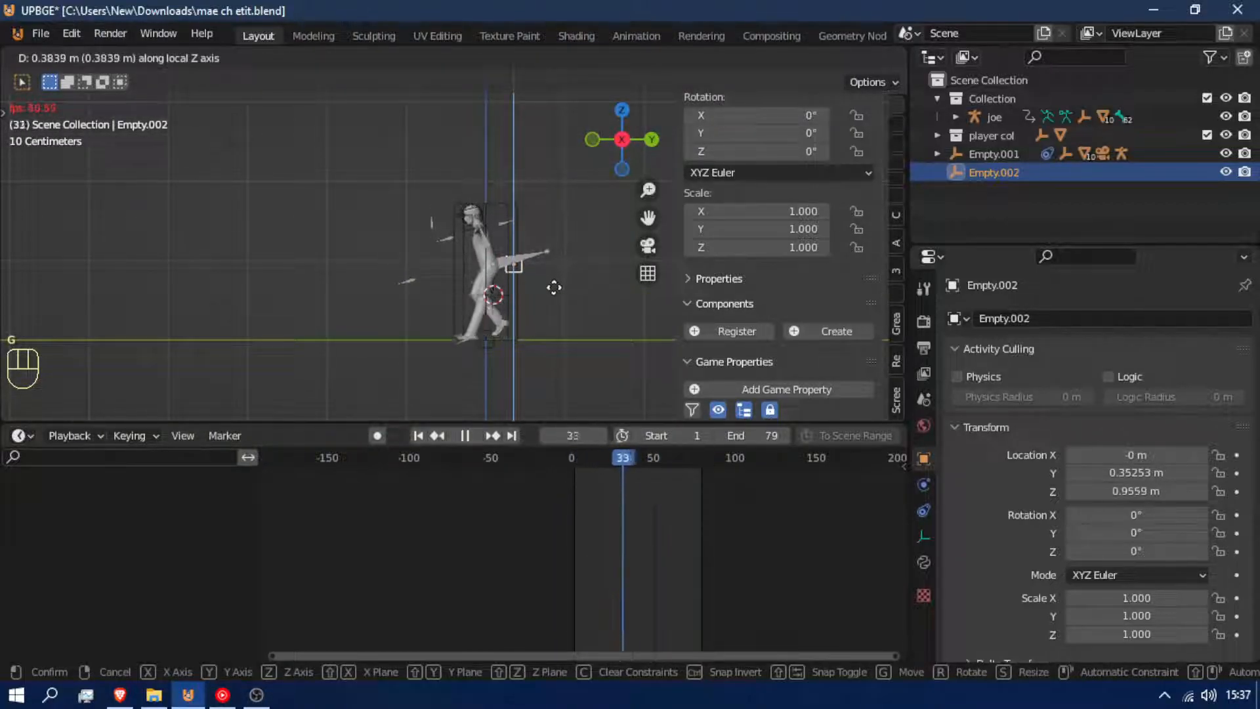
pyautogui.click(553, 288)
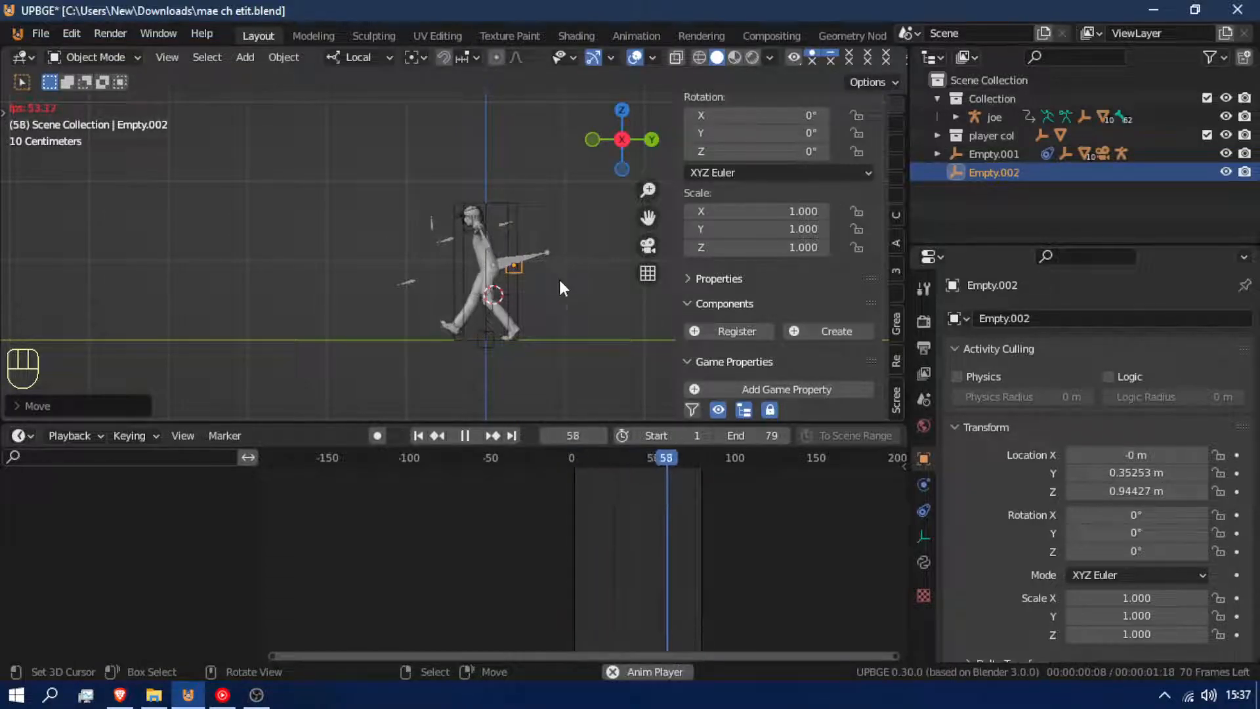
# Rotate Empty.002 to -13.9° about X and set the inverse of the Root bone's Child Of constraint on joe.
pyautogui.press('r')
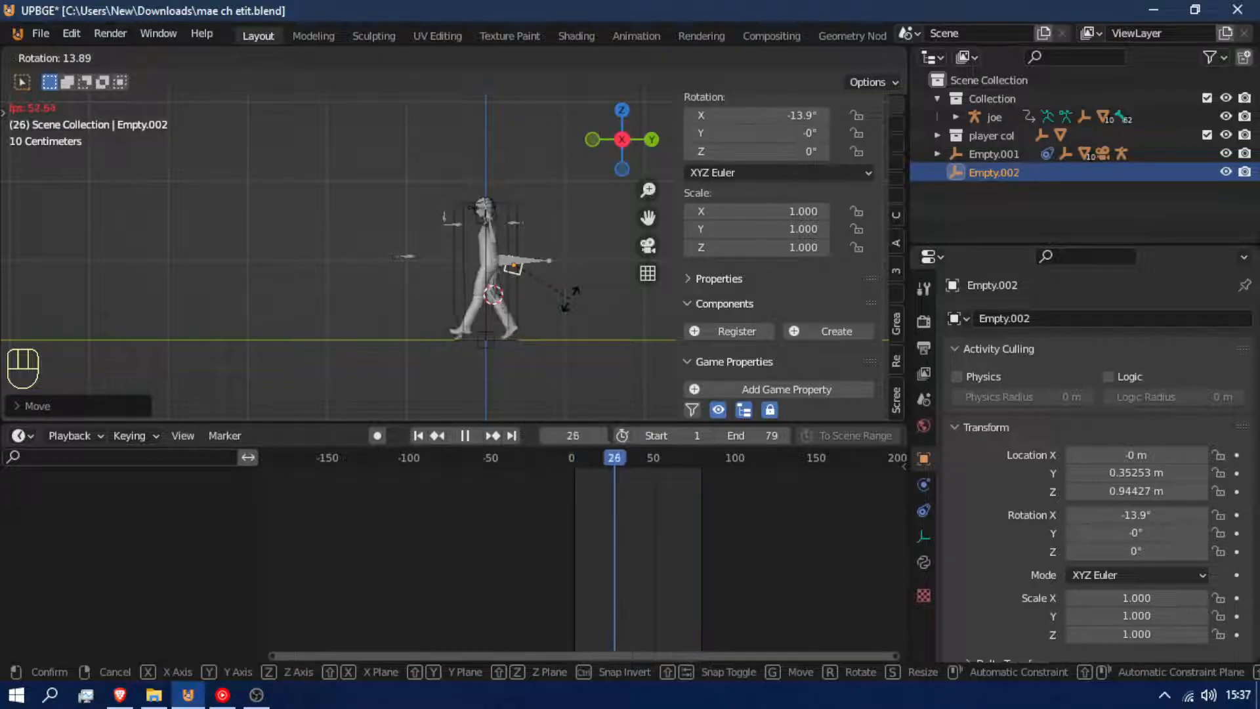
pyautogui.click(568, 295)
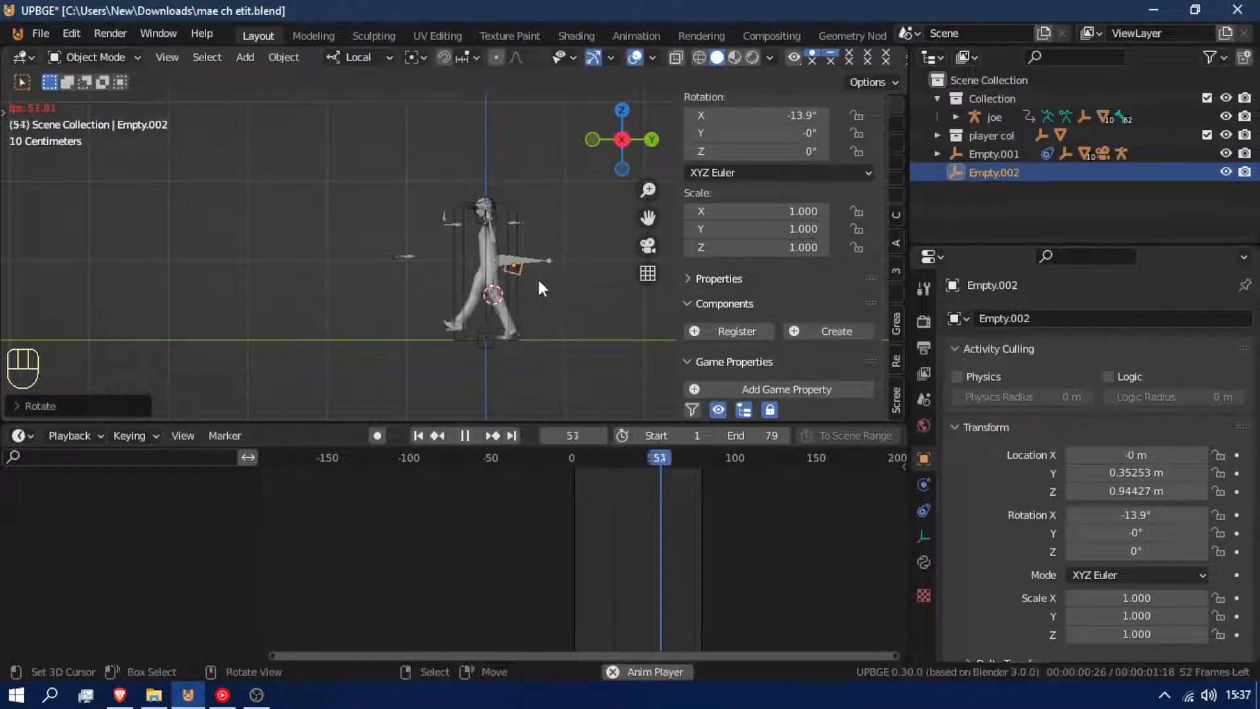
pyautogui.click(529, 261)
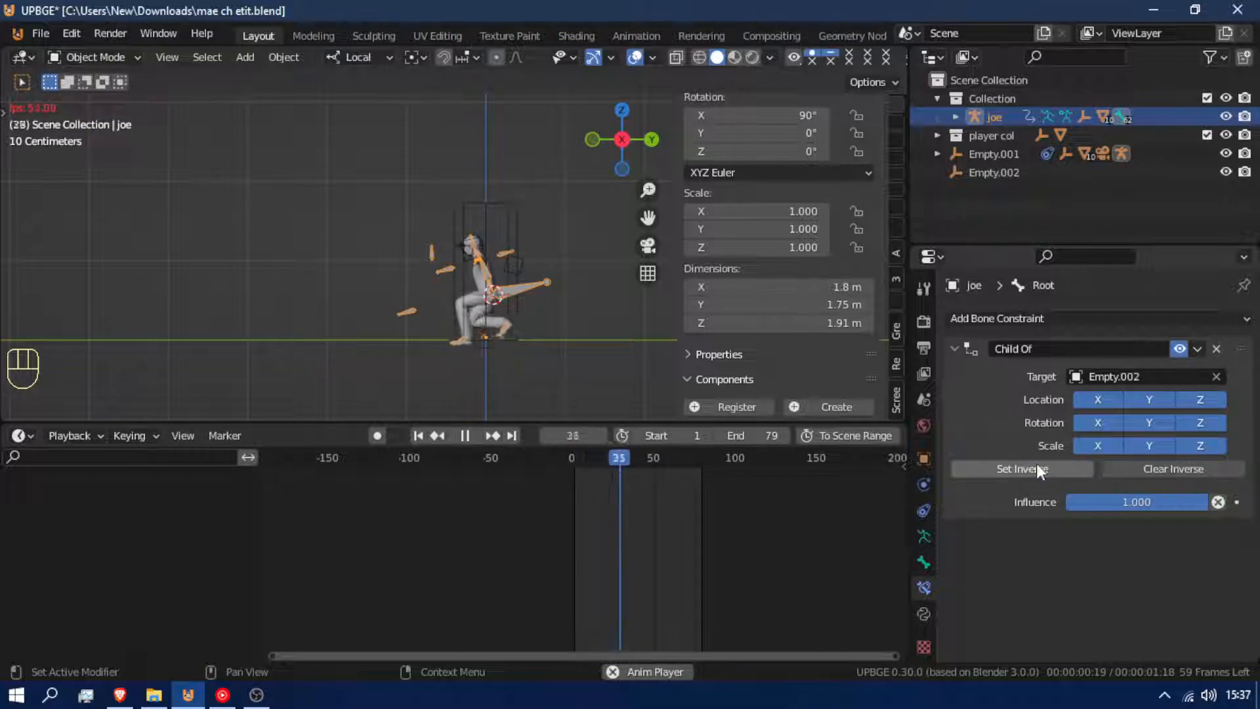
# Clear Empty.002's rotation and set the inverse of the Root bone's Child Of constraint on joe again.
pyautogui.click(522, 273)
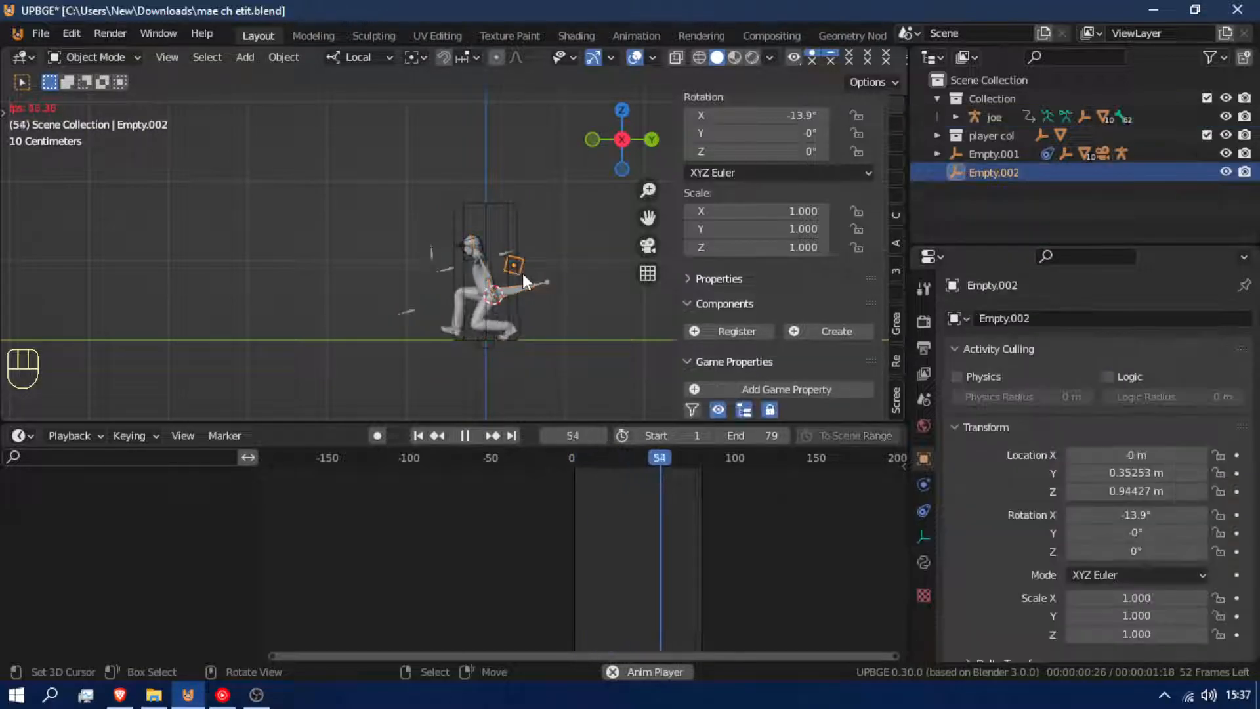
pyautogui.hotkey('alt', 'r')
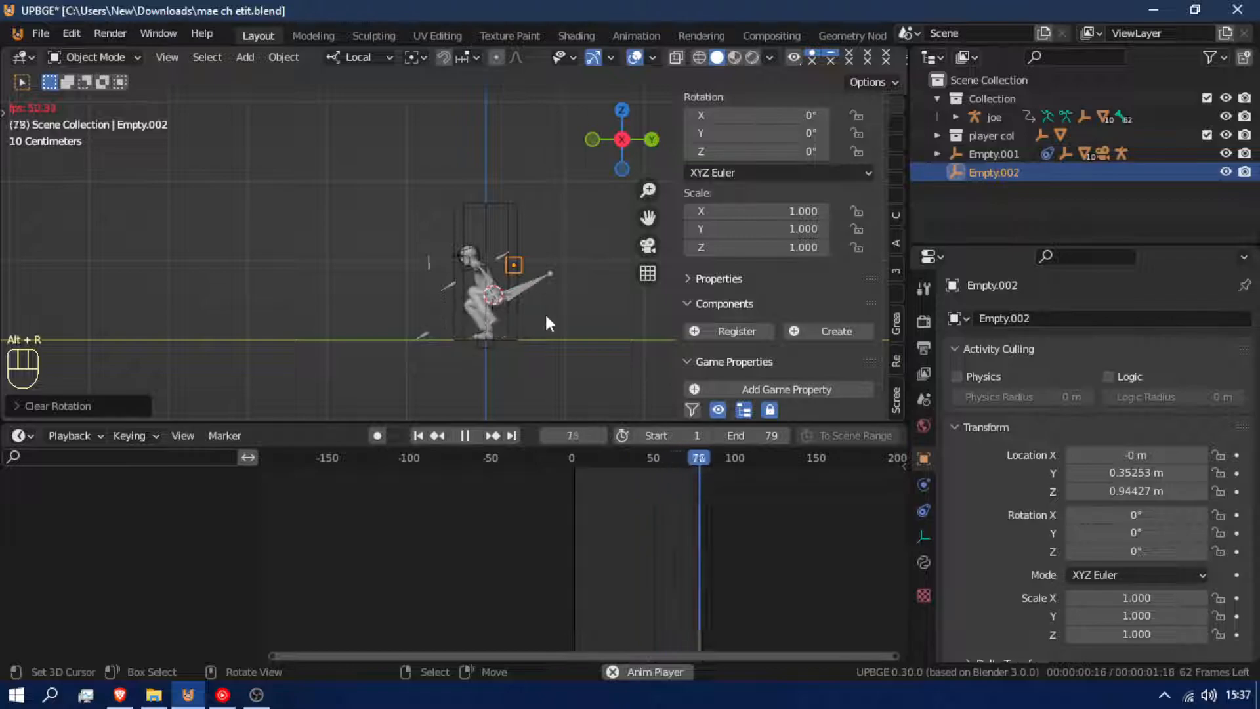
pyautogui.click(515, 297)
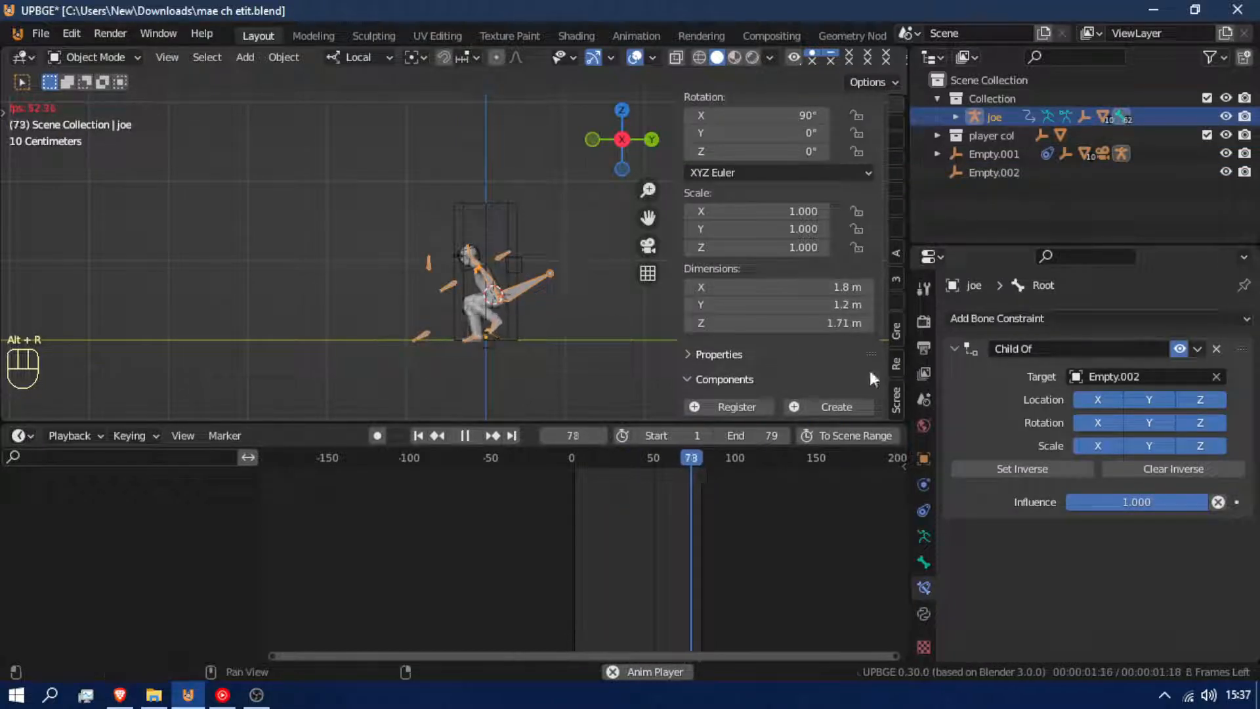
pyautogui.click(1033, 467)
# Raise Empty.002 along its local Z axis to about Z 1.29 m and rotate it to -5.85° about X.
pyautogui.click(521, 266)
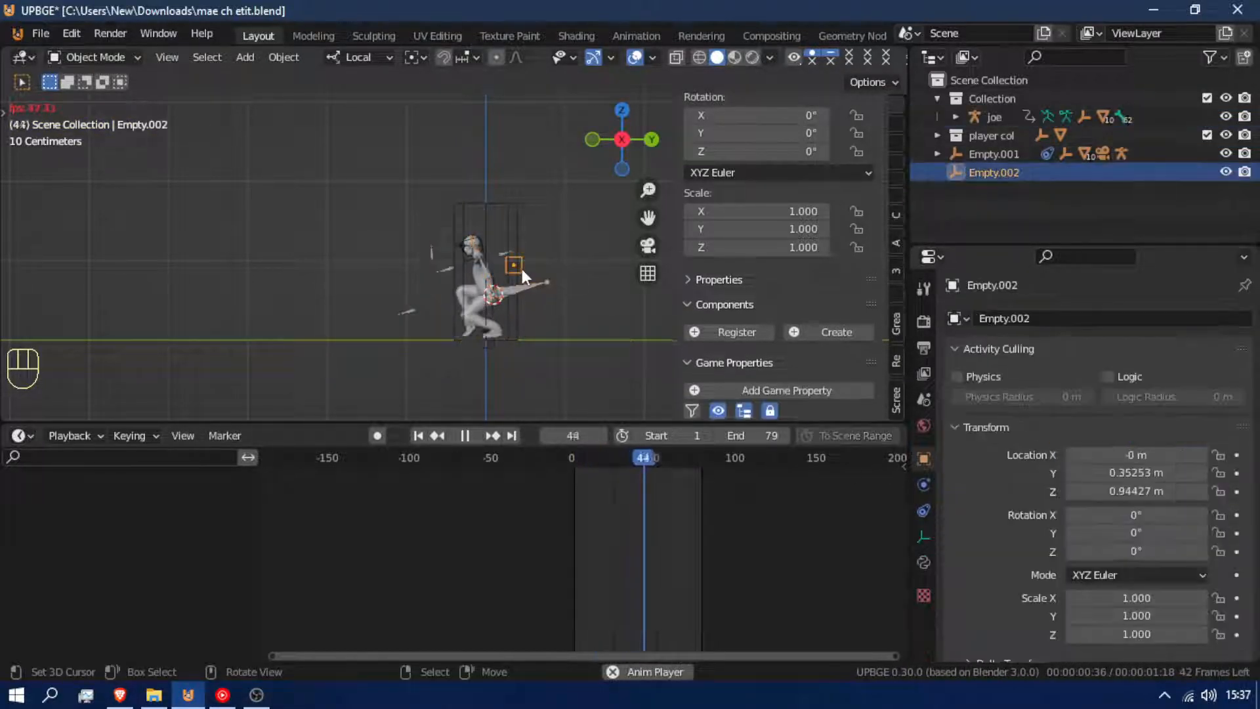
pyautogui.press('g')
pyautogui.press('z')
pyautogui.press('z')
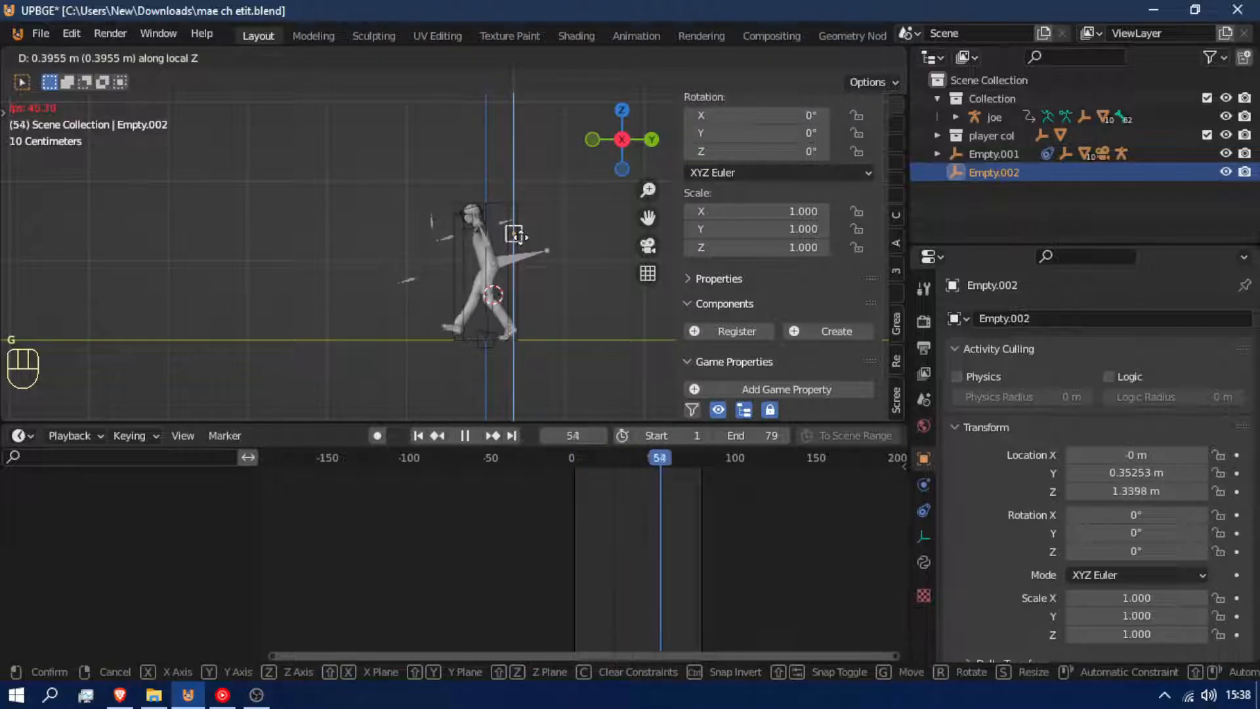
pyautogui.press('r')
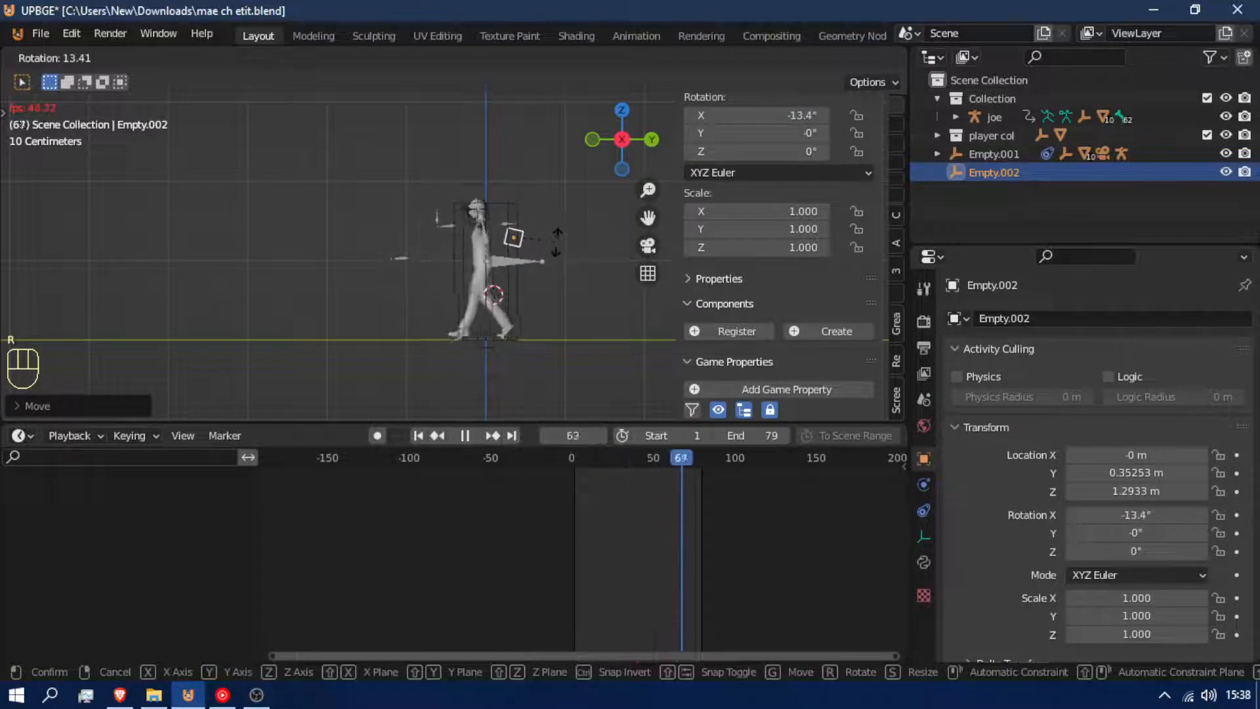
pyautogui.click(556, 245)
# Clear the Root bone's location and rotation in Pose Mode and set the inverse of its Child Of constraint again.
pyautogui.hotkey('ctrl', 'Tab')
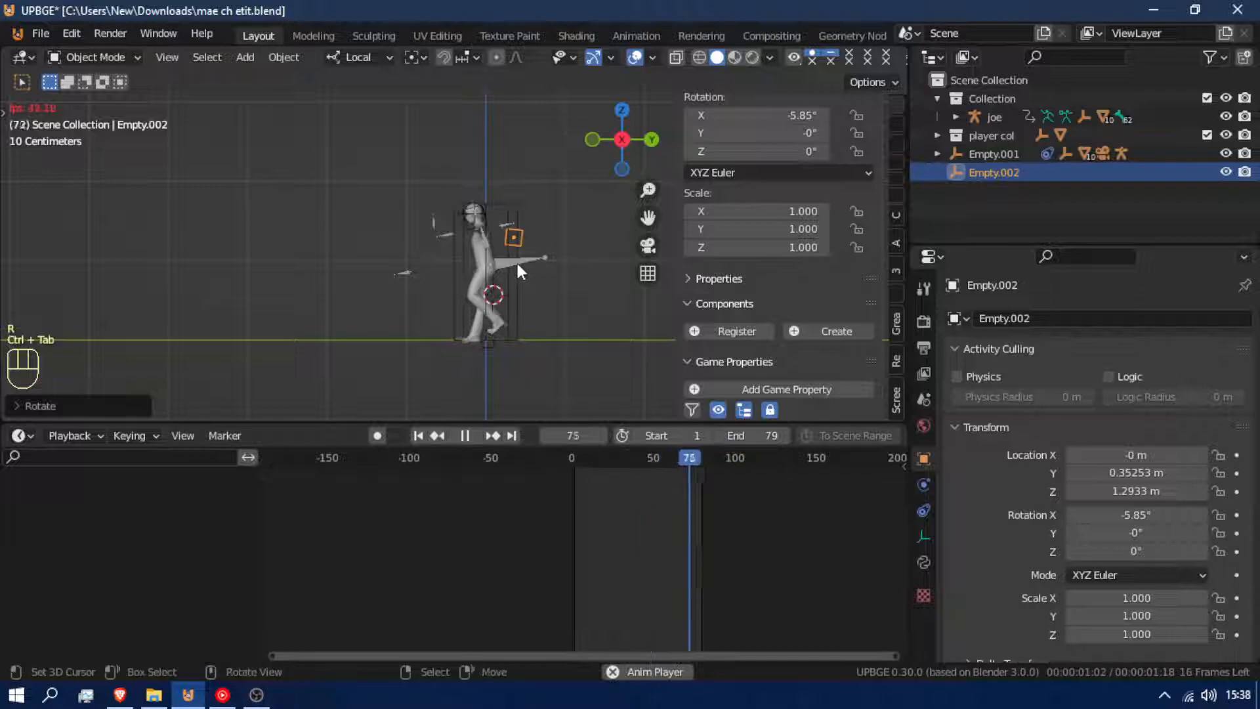
pyautogui.rightClick(517, 264)
pyautogui.hotkey('ctrl', 'Tab')
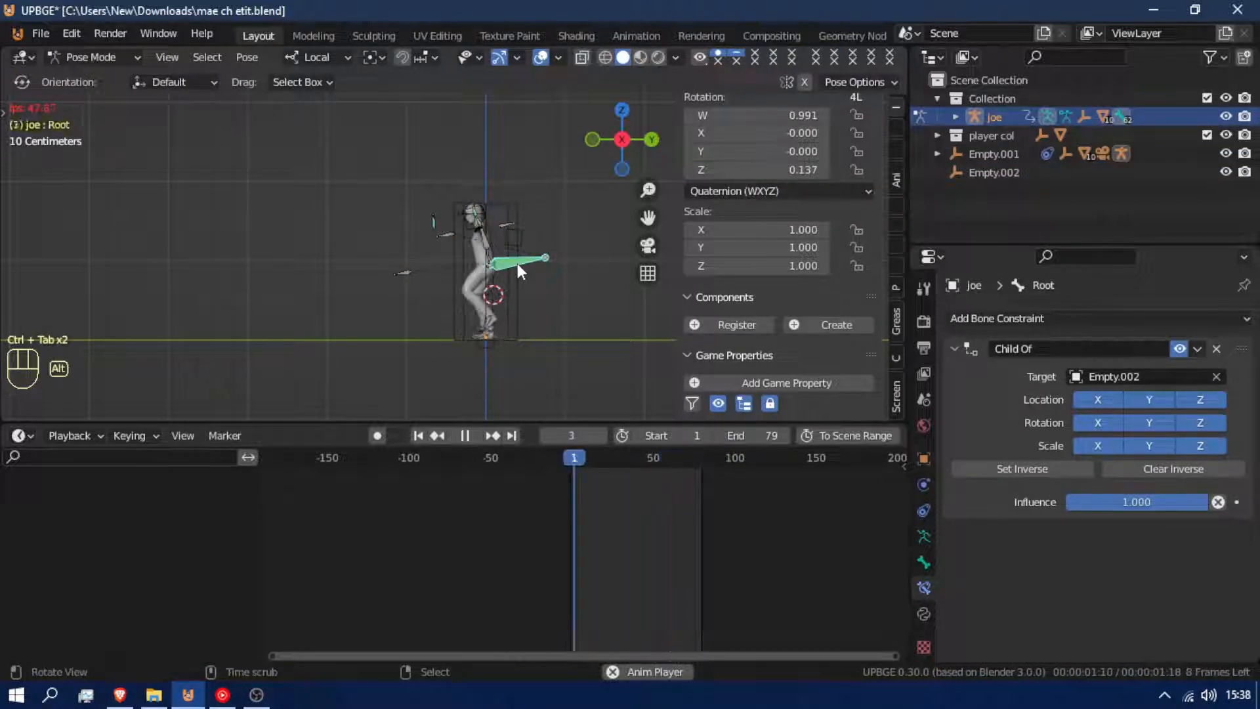
pyautogui.hotkey('alt', 'g')
pyautogui.hotkey('alt', 'e')
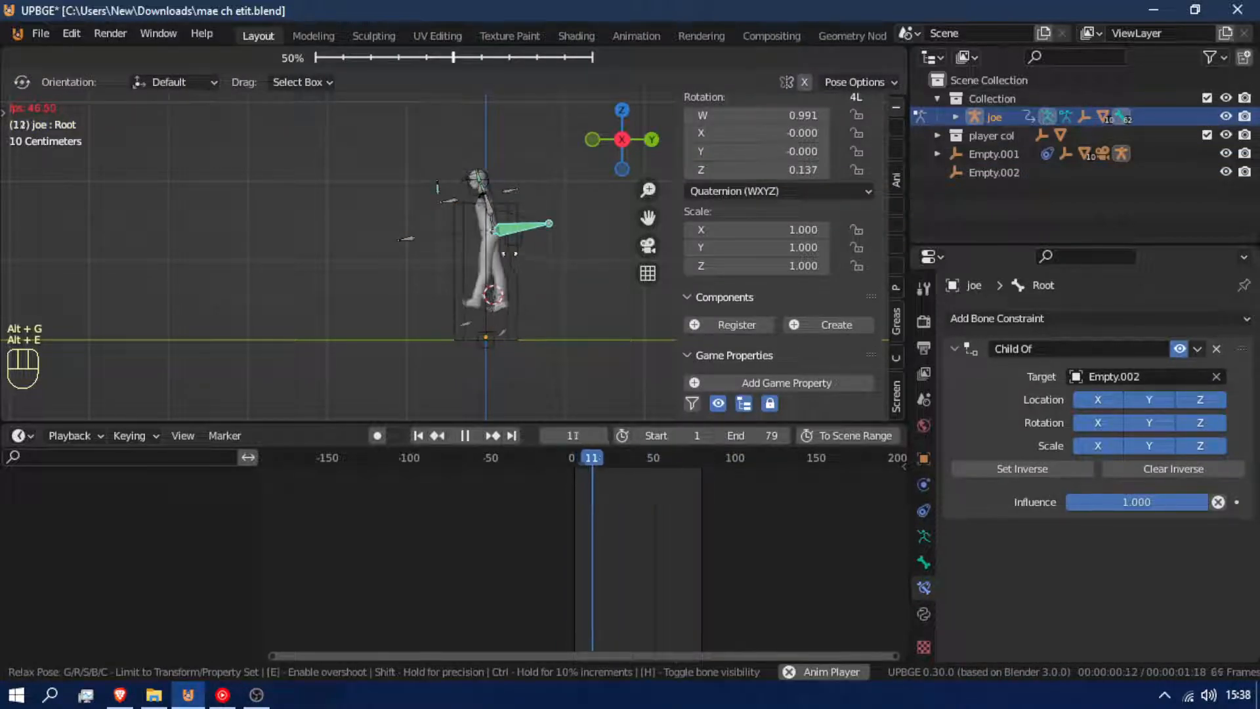
pyautogui.press('e')
pyautogui.hotkey('alt', 'e')
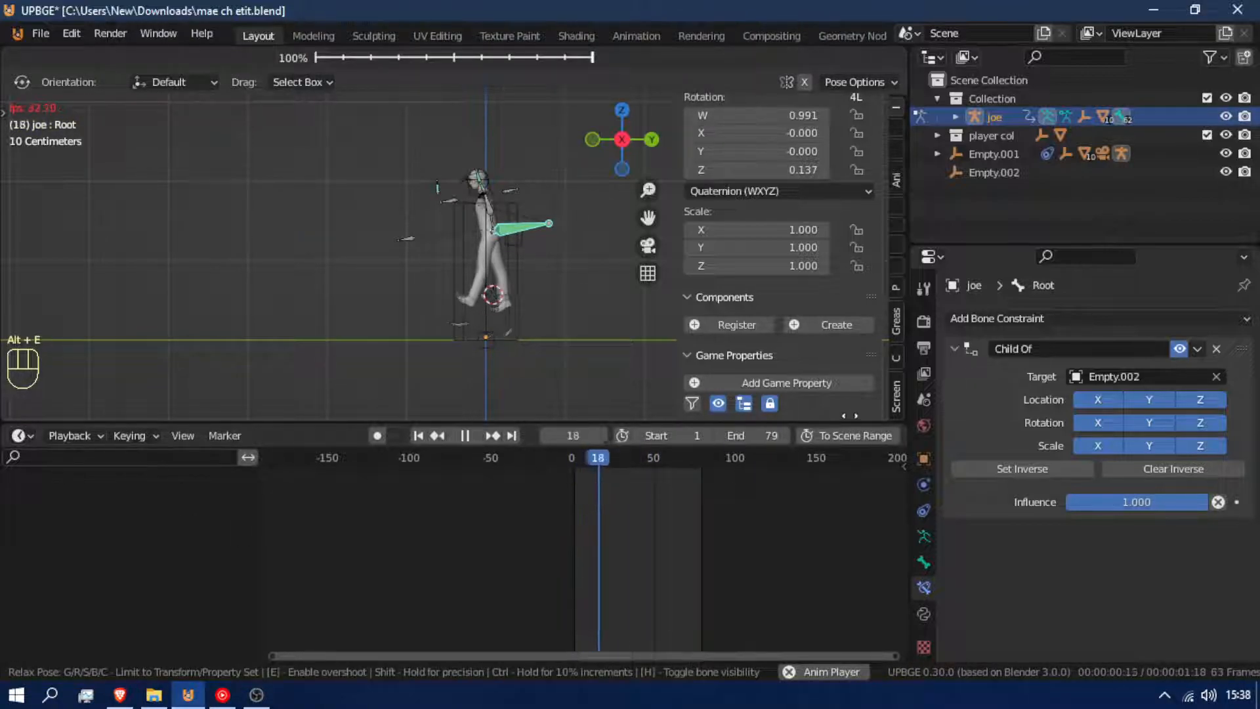
pyautogui.click(855, 473)
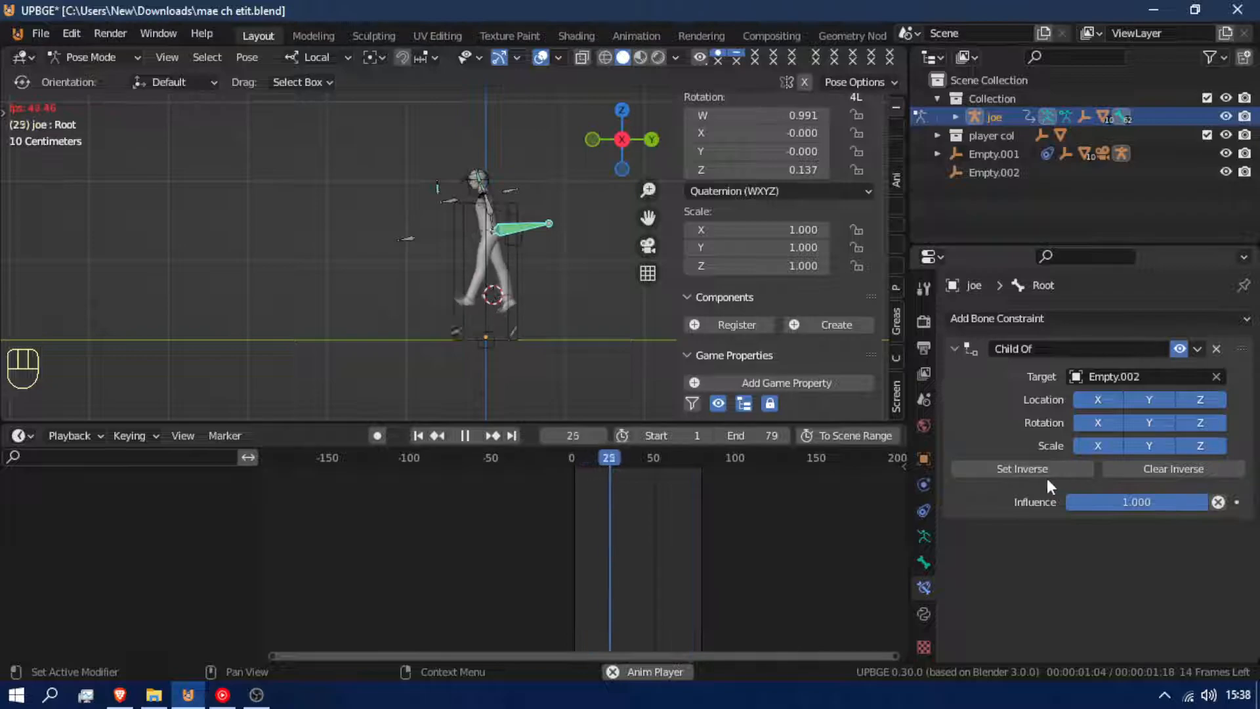
pyautogui.press('alt')
pyautogui.hotkey('alt', 'r')
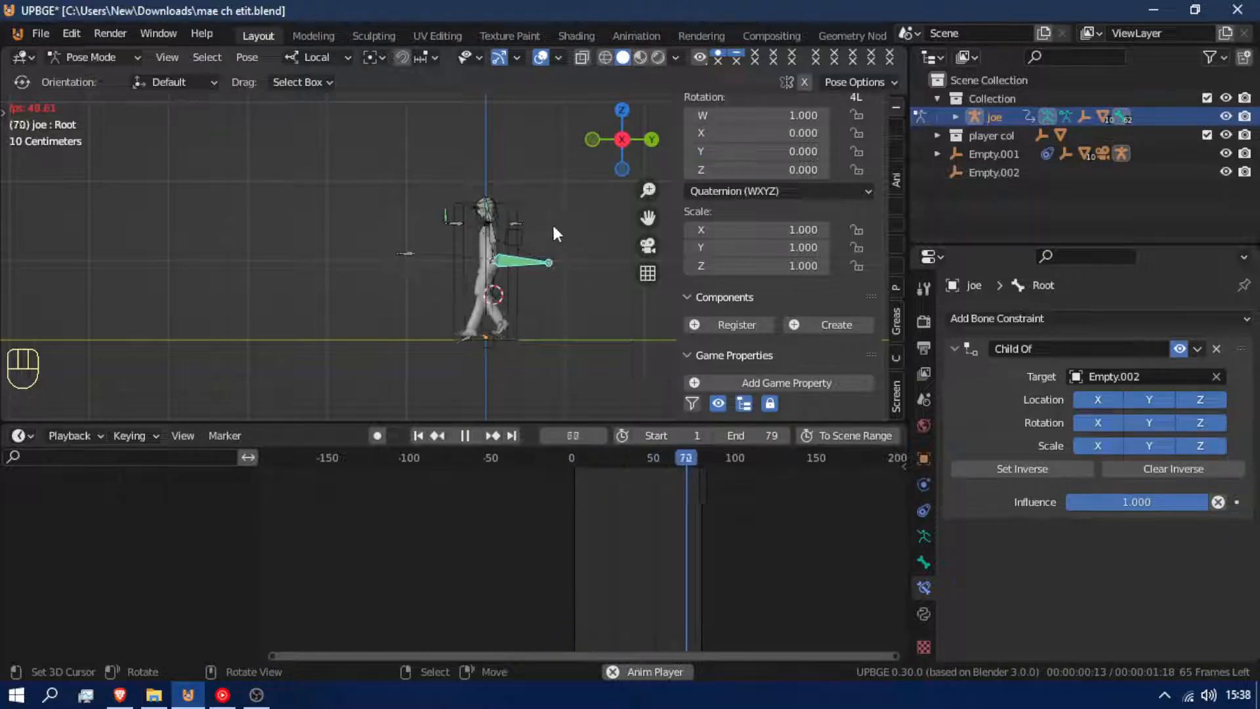
# Select Empty.002 in Object Mode and try moving it freely to test how the body follows.
pyautogui.click(525, 231)
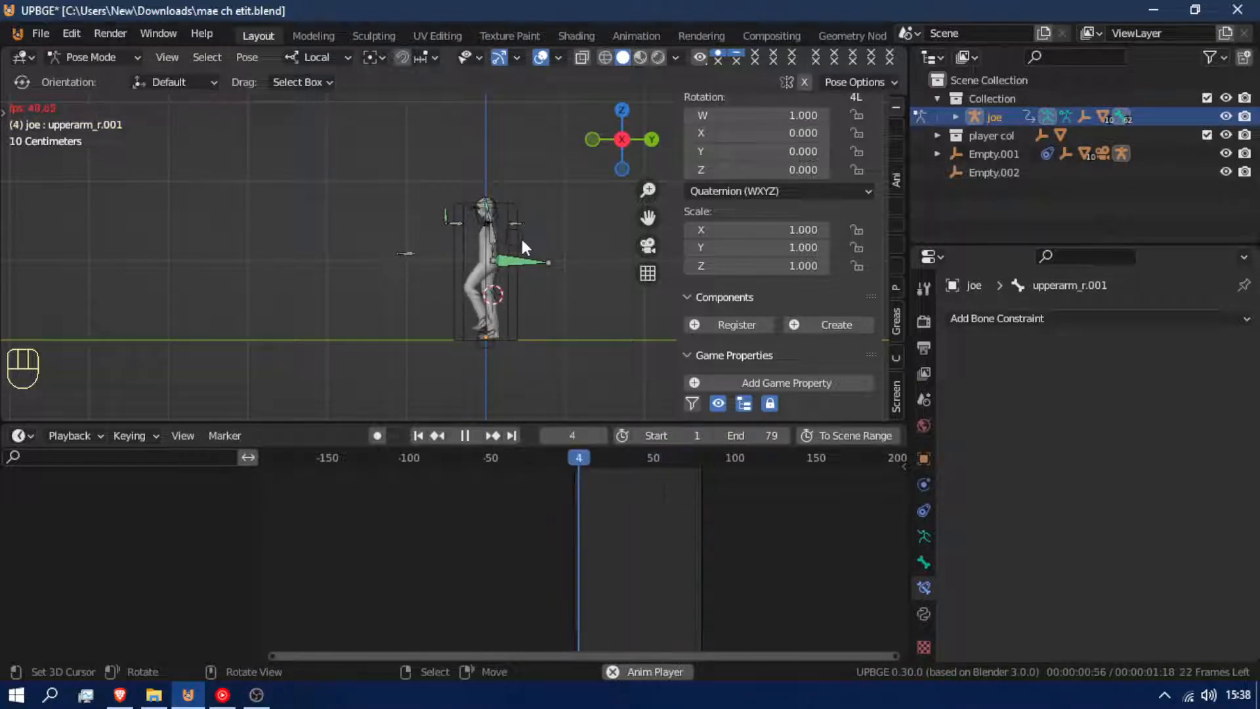
pyautogui.scroll(5, 522, 237)
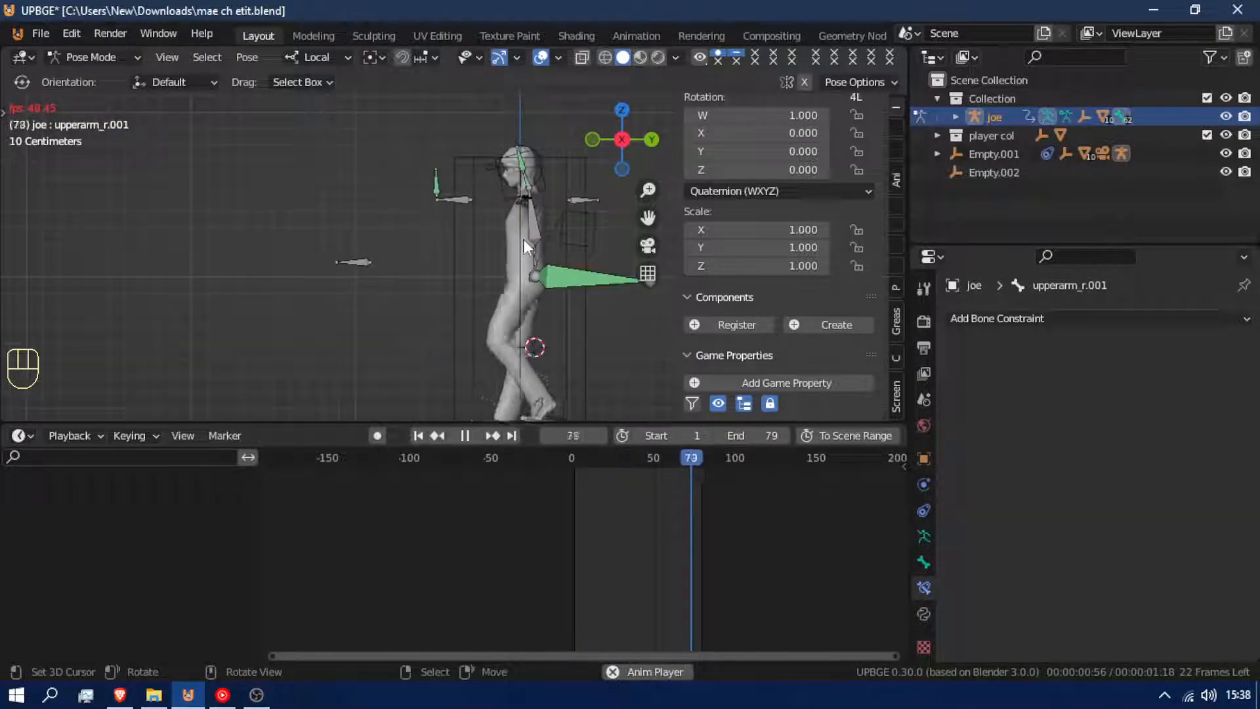
pyautogui.hotkey('ctrl', 'Tab')
pyautogui.click(591, 246)
pyautogui.press('g')
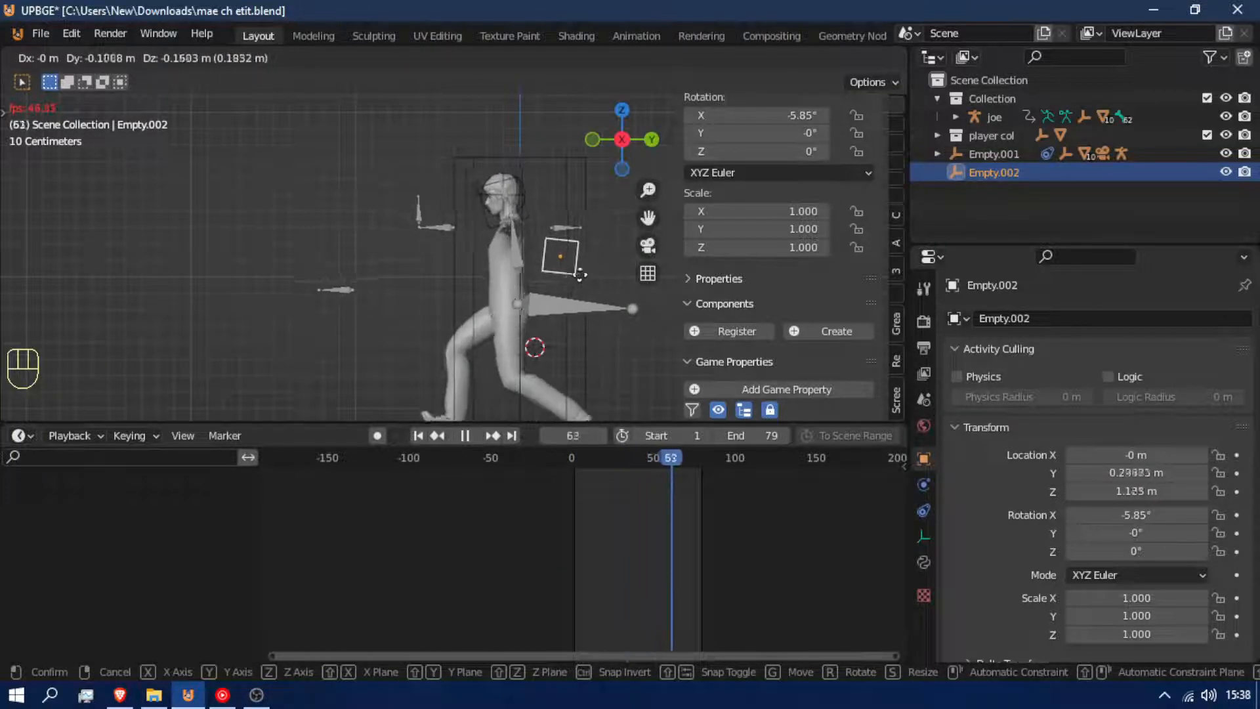
pyautogui.click(586, 264)
# Try lowering Empty.002 up to about 0.48 m along its local Z axis to test the crouch pose.
pyautogui.press('g')
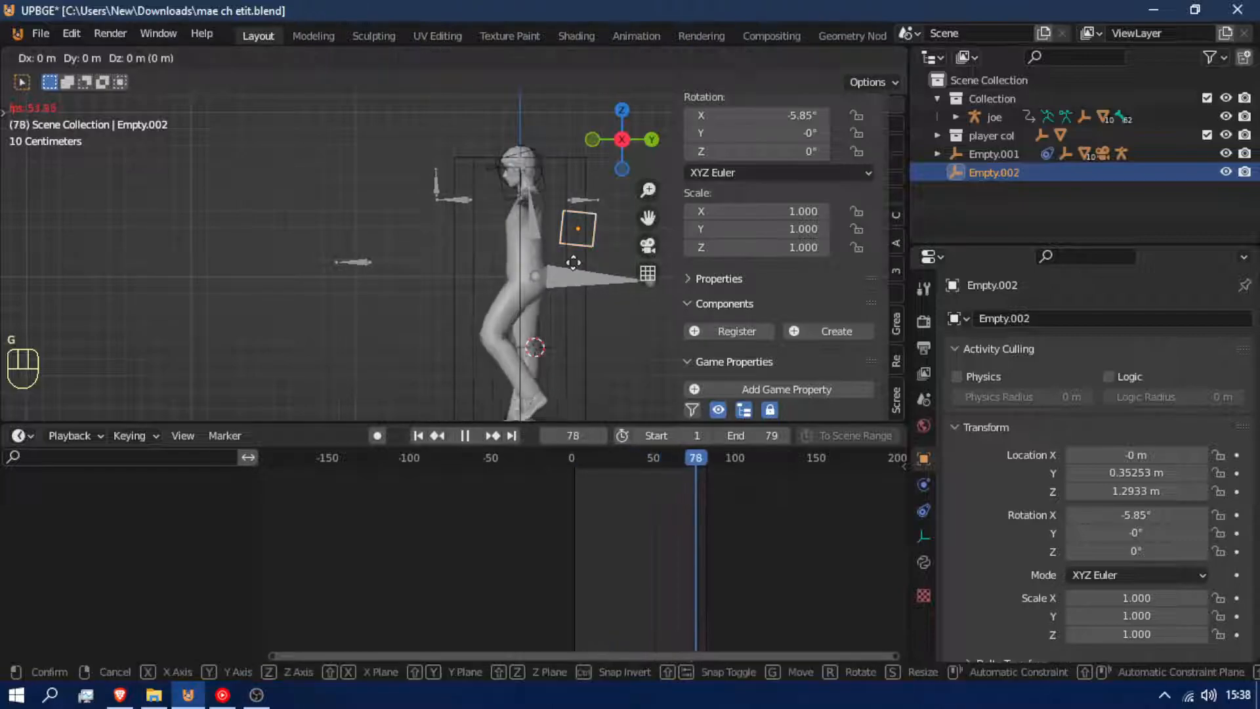
pyautogui.press('z')
pyautogui.press('z')
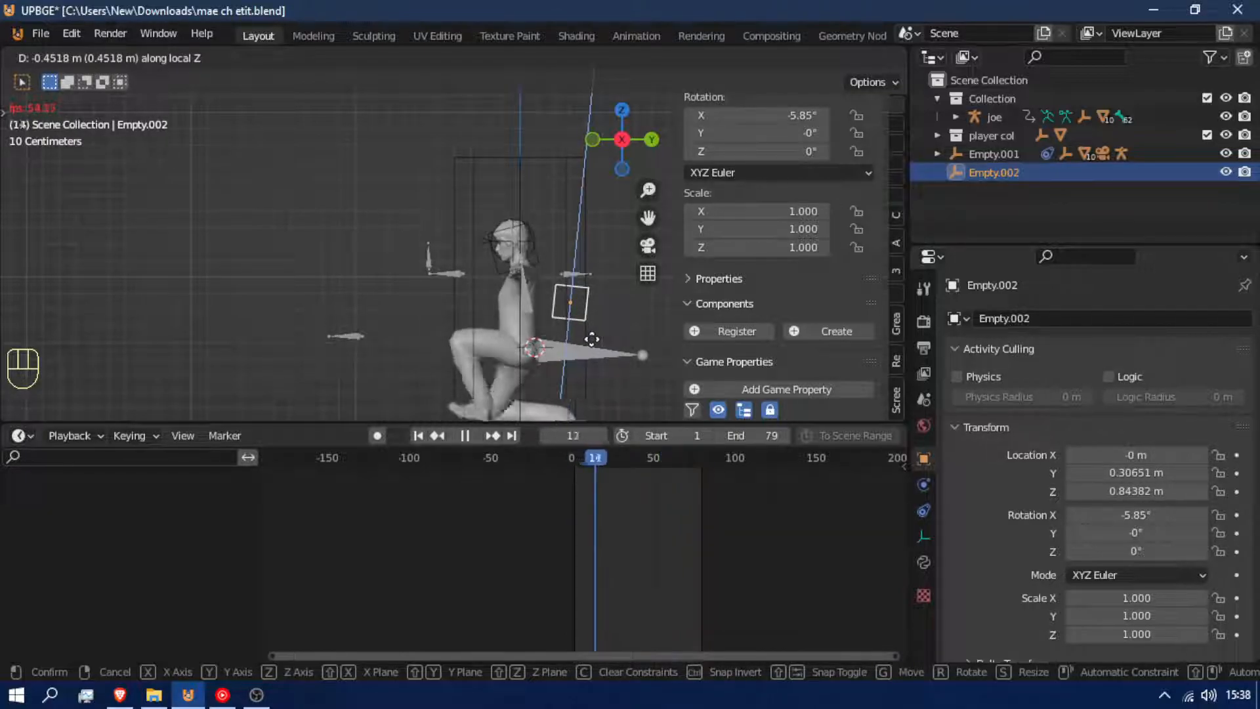
pyautogui.click(590, 337)
pyautogui.press('g')
pyautogui.press('z')
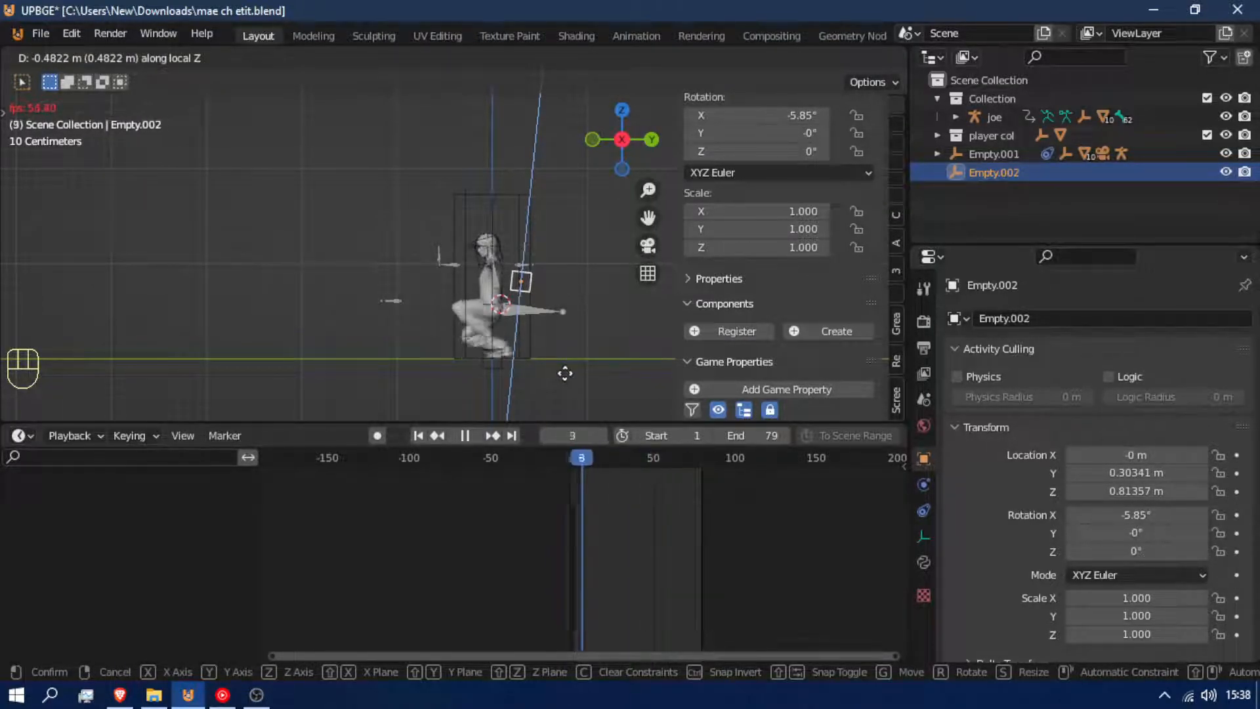
pyautogui.click(576, 346)
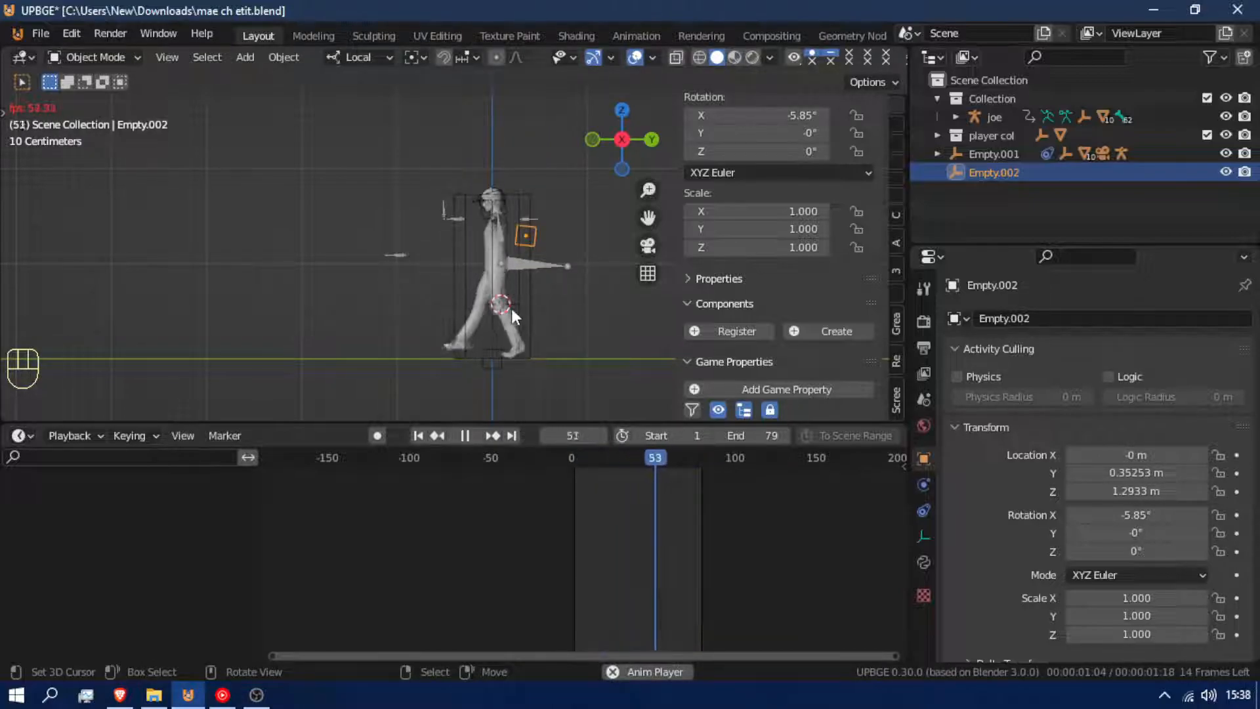
# Clear Empty.002's location, reposition it along its local axes to about Y 0.23 m, Z 1.19 m, and rotate it to 4° about X.
pyautogui.hotkey('alt', 'g')
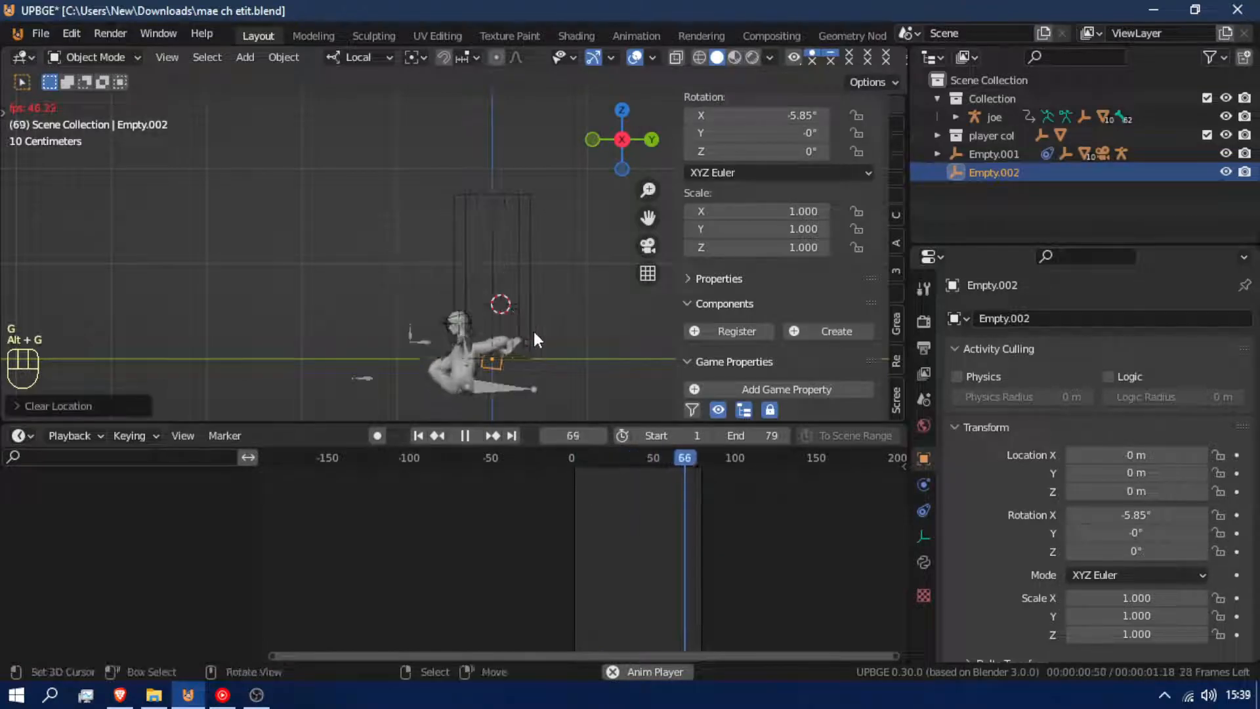
pyautogui.press('g')
pyautogui.press('z')
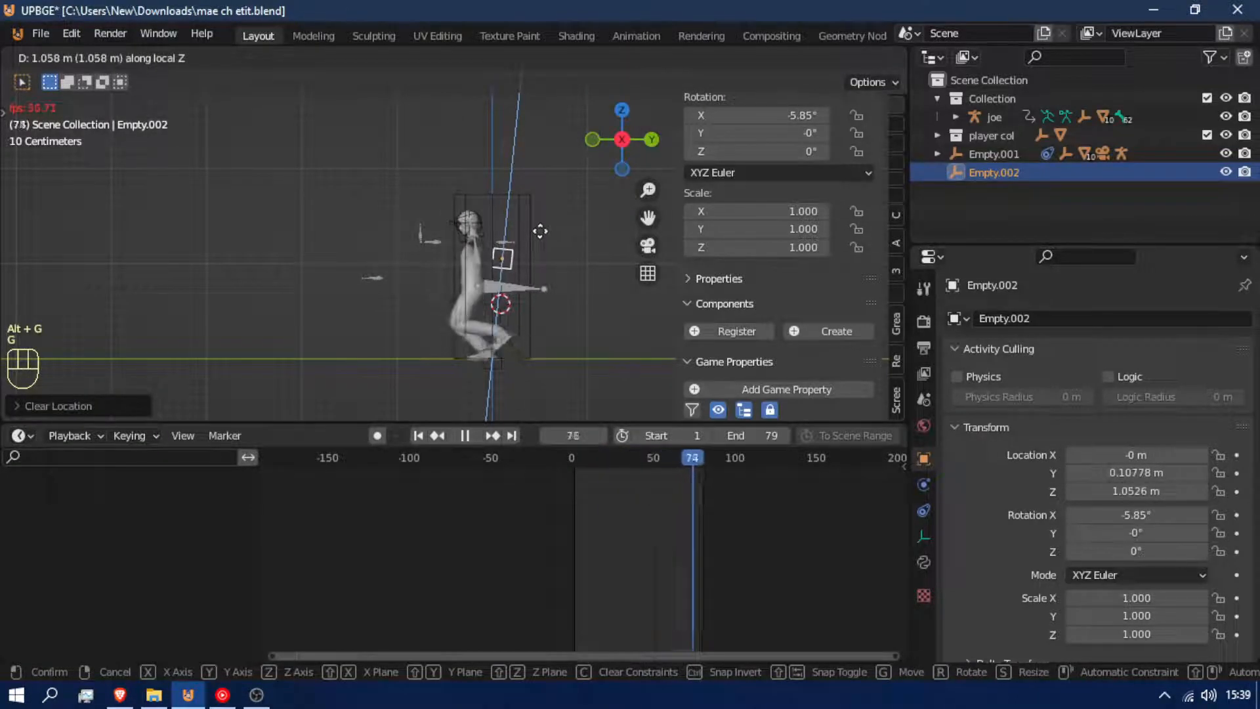
pyautogui.click(549, 225)
pyautogui.press('g')
pyautogui.press('y')
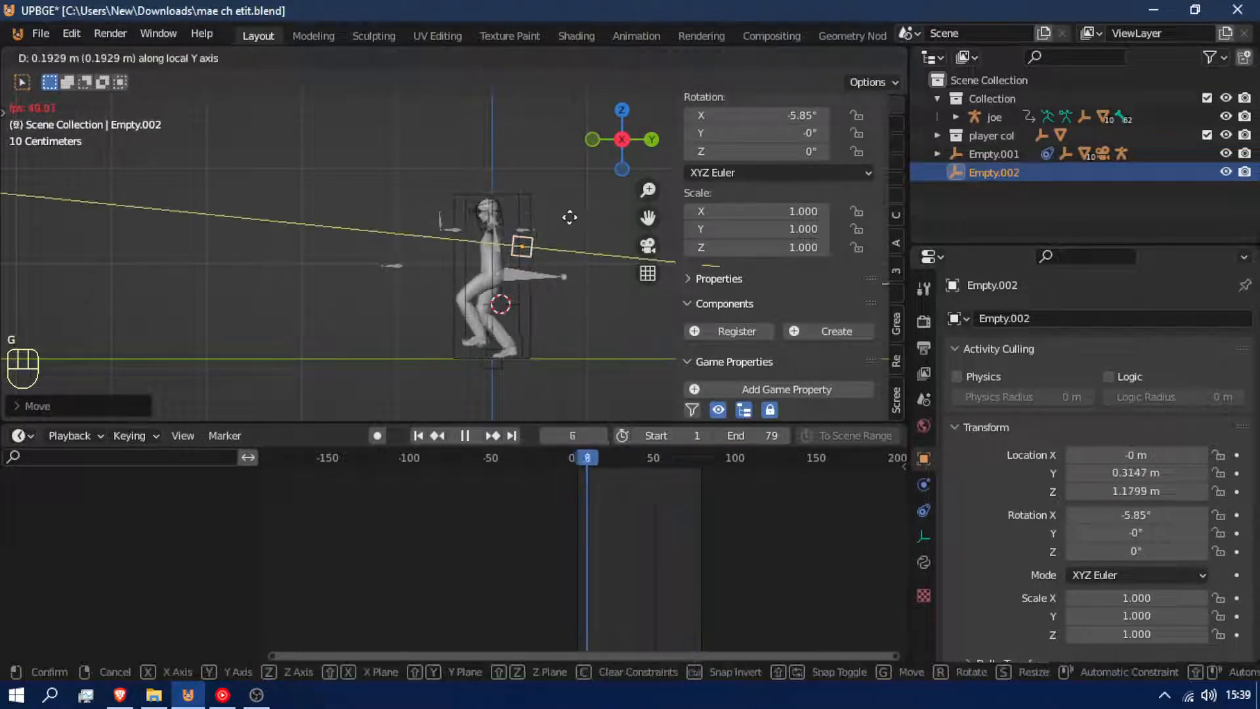
pyautogui.click(555, 221)
pyautogui.press('r')
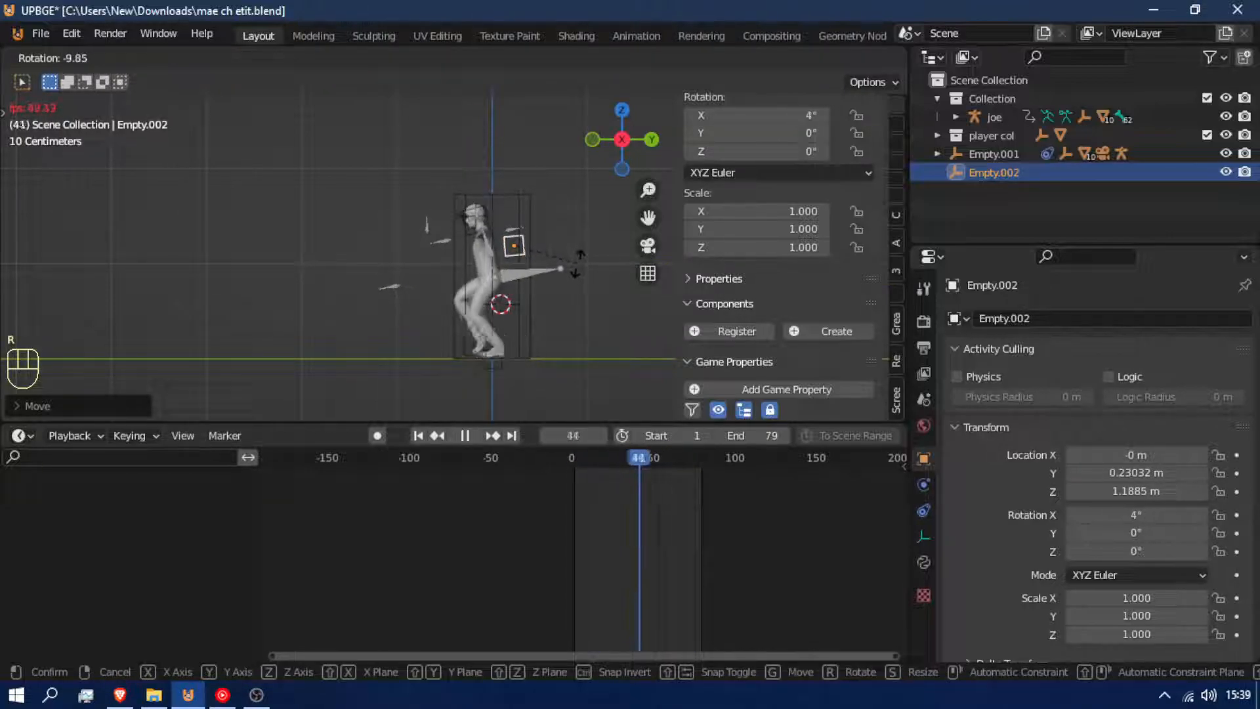
pyautogui.click(577, 263)
# Try raising Empty.002 slightly along its local Z axis to check the standing walk height.
pyautogui.scroll(5, 545, 309)
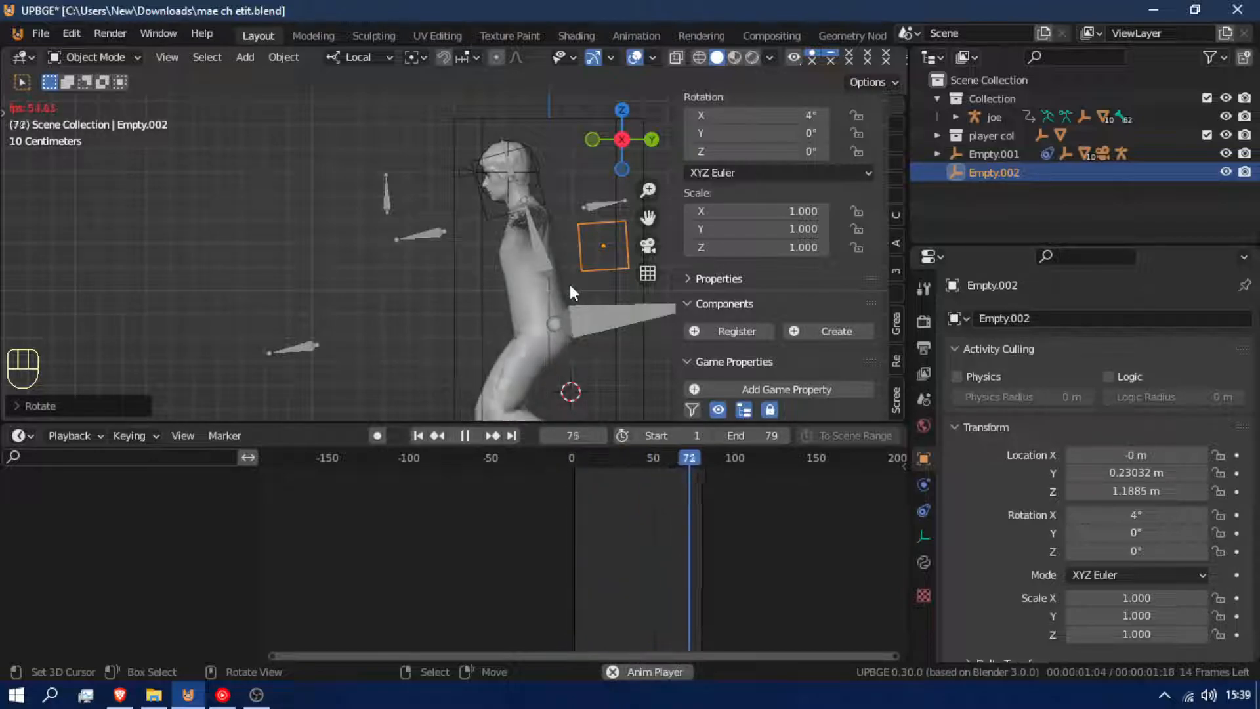
pyautogui.press('g')
pyautogui.press('z')
pyautogui.press('z')
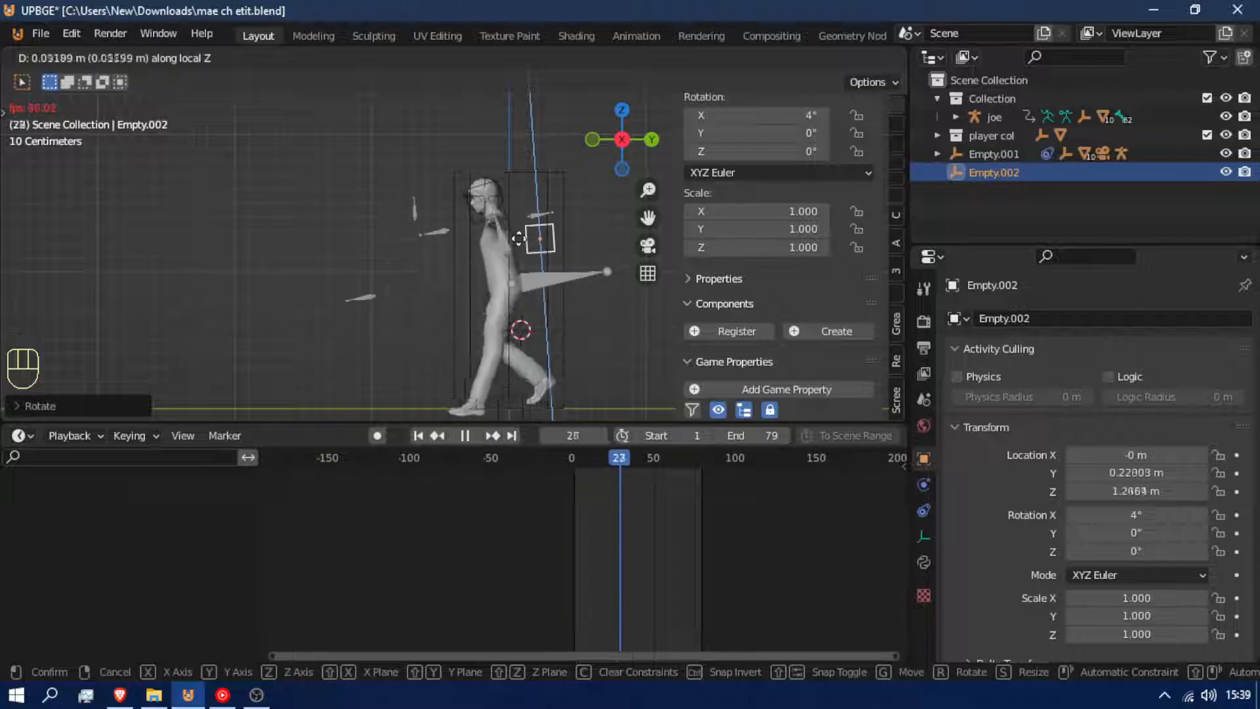
pyautogui.click(518, 230)
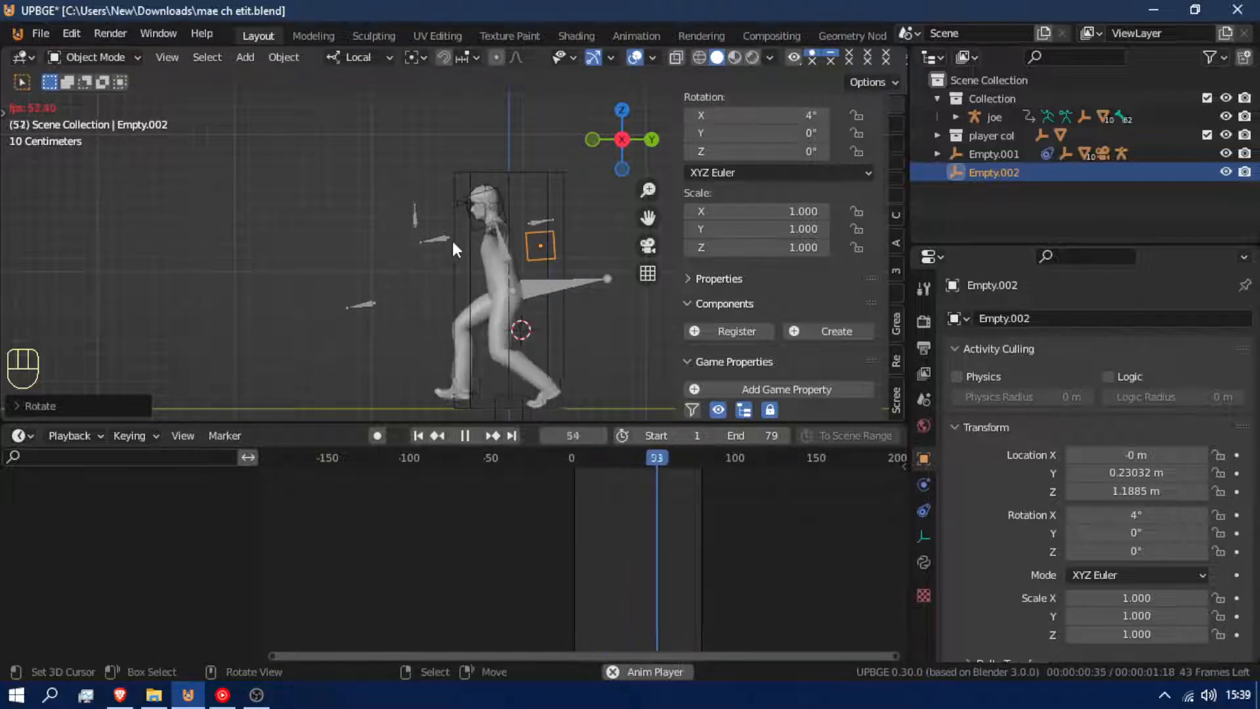
# Select joe's thigh_r.001 bone in Pose Mode.
pyautogui.click(434, 239)
pyautogui.hotkey('ctrl', 'Tab')
pyautogui.click(434, 241)
pyautogui.moveTo(485, 247); pyautogui.dragTo(582, 267, button='middle')
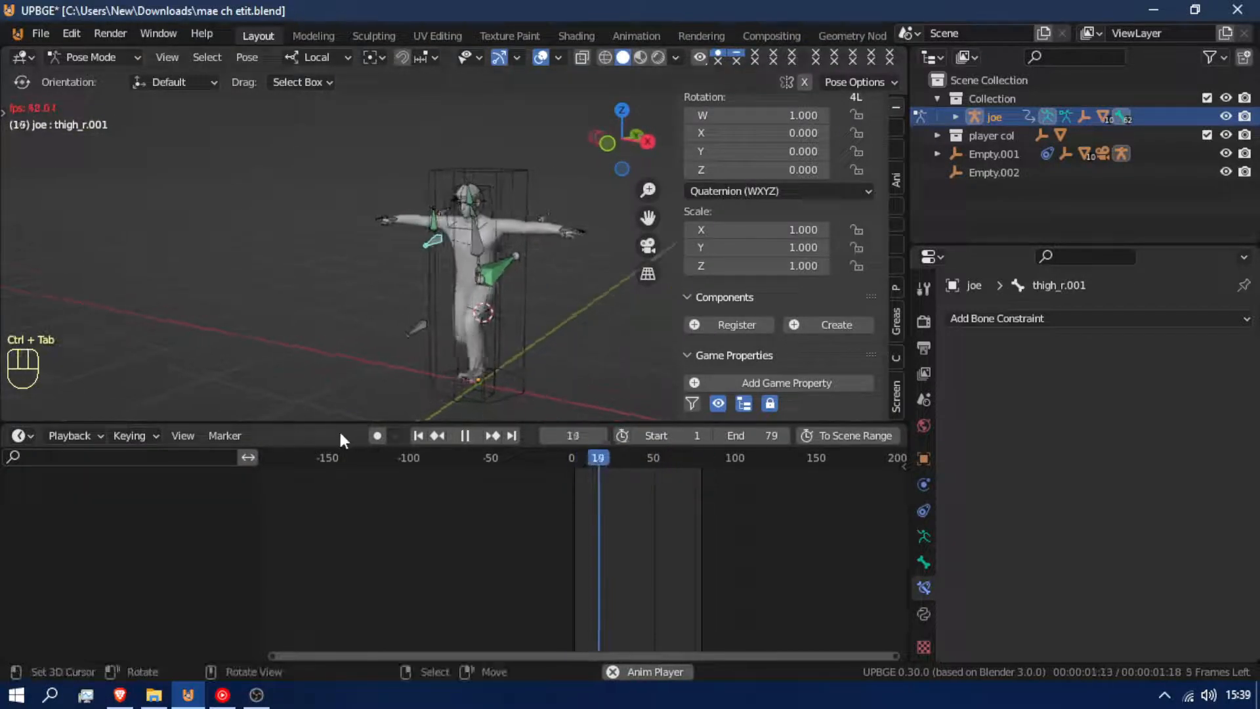
pyautogui.moveTo(481, 269); pyautogui.dragTo(574, 269, button='middle')
pyautogui.scroll(-3, 502, 257)
# Lower Empty.002 about 0.38 m along its local Z axis in Object Mode to put joe in a crouch.
pyautogui.hotkey('ctrl', 'Tab')
pyautogui.click(561, 292)
pyautogui.press('g')
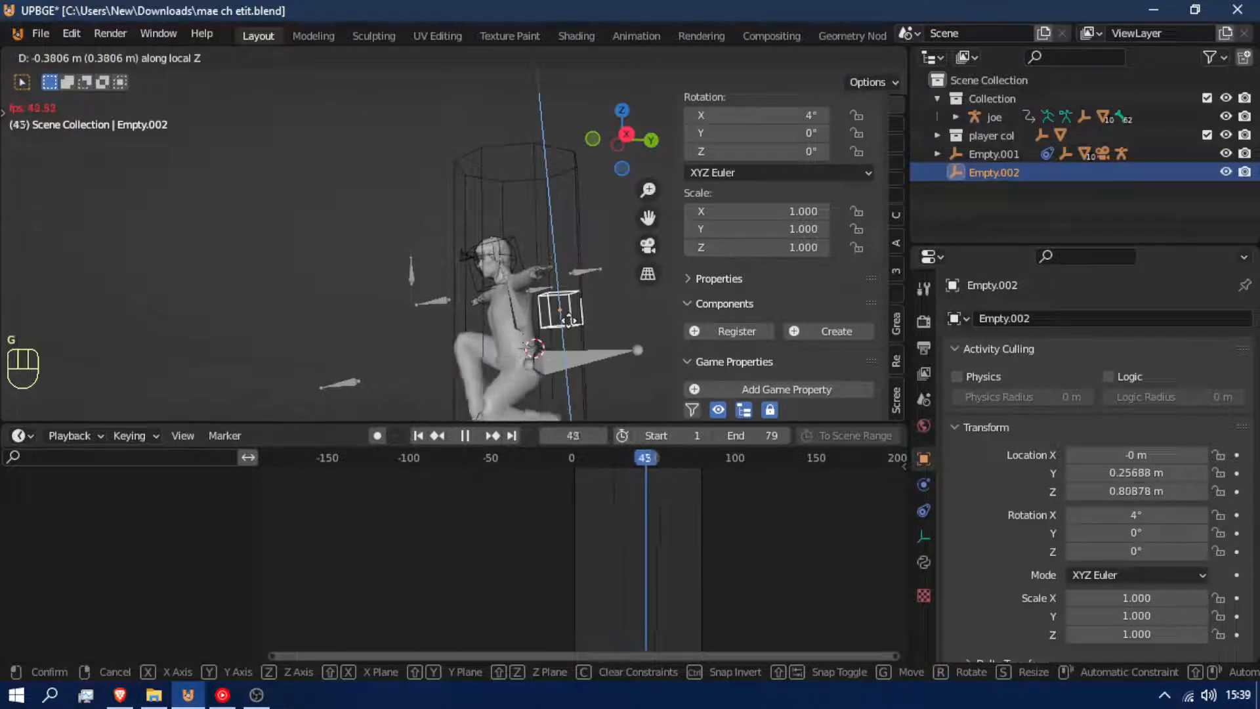
pyautogui.click(567, 324)
# Move joe's thigh_r.001 bone down about 0.27 m in Pose Mode to suit the crouched legs.
pyautogui.hotkey('ctrl', 'Tab')
pyautogui.hotkey('ctrl', 'Tab')
pyautogui.rightClick(440, 304)
pyautogui.hotkey('ctrl', 'Tab')
pyautogui.press('g')
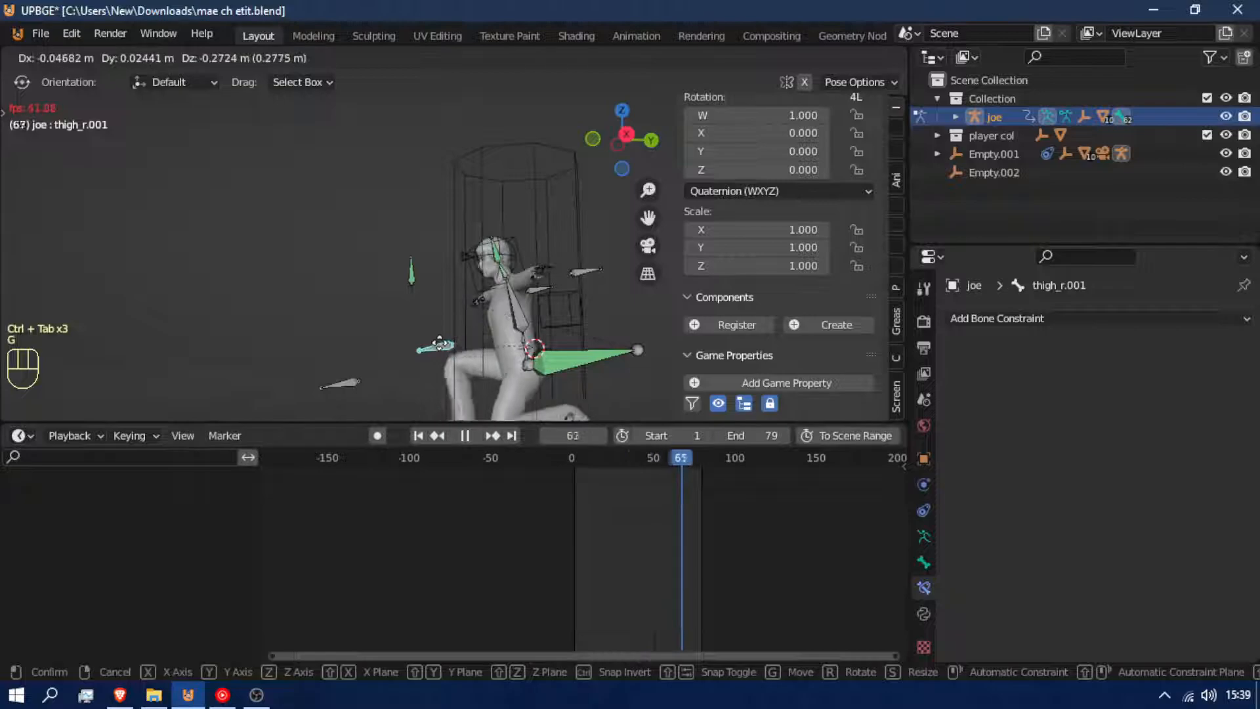
pyautogui.click(440, 343)
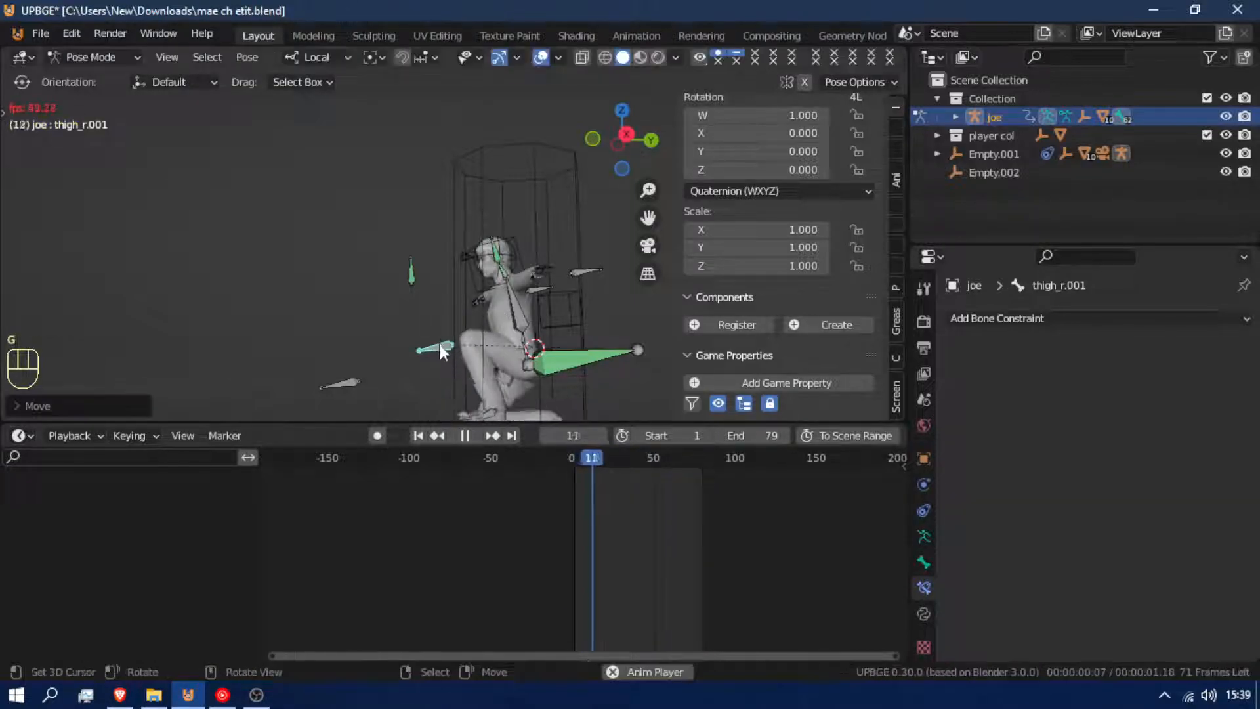
# Shift thigh_r.001 about 0.04 m outward along its local X axis as seen from the front.
pyautogui.hotkey('shift', 'f')
pyautogui.press('a')
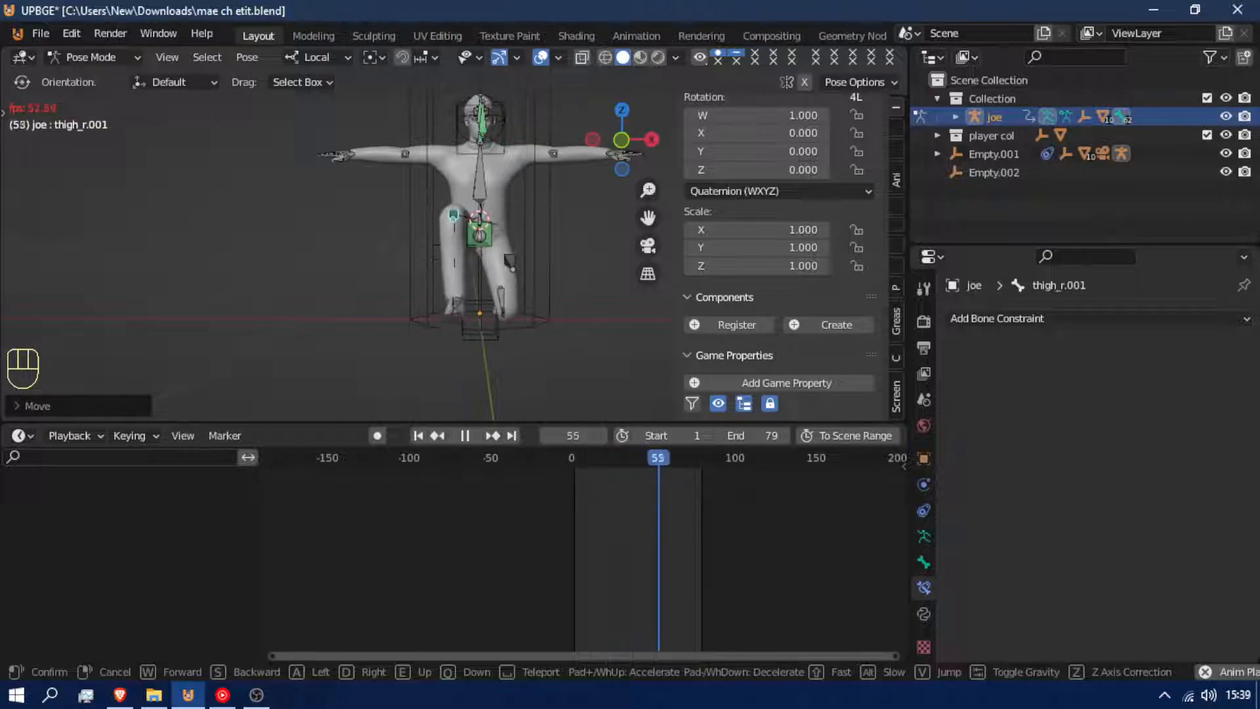
pyautogui.press('g')
pyautogui.press('x')
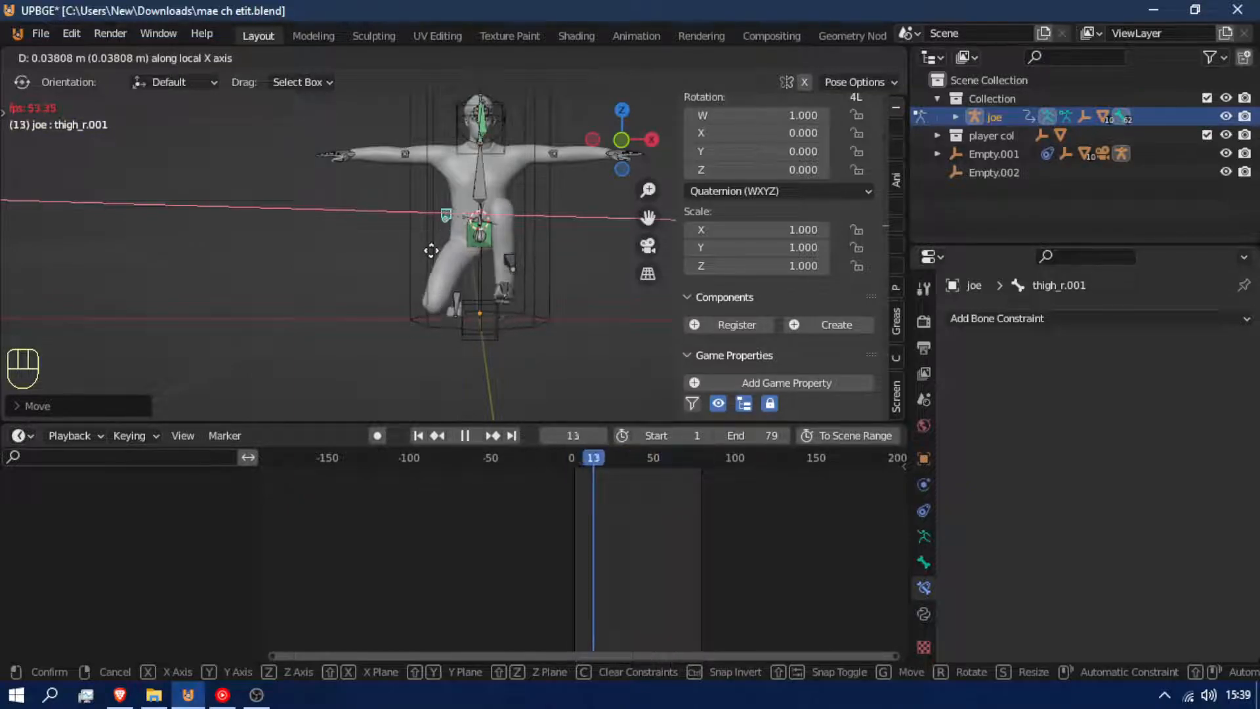
pyautogui.click(433, 250)
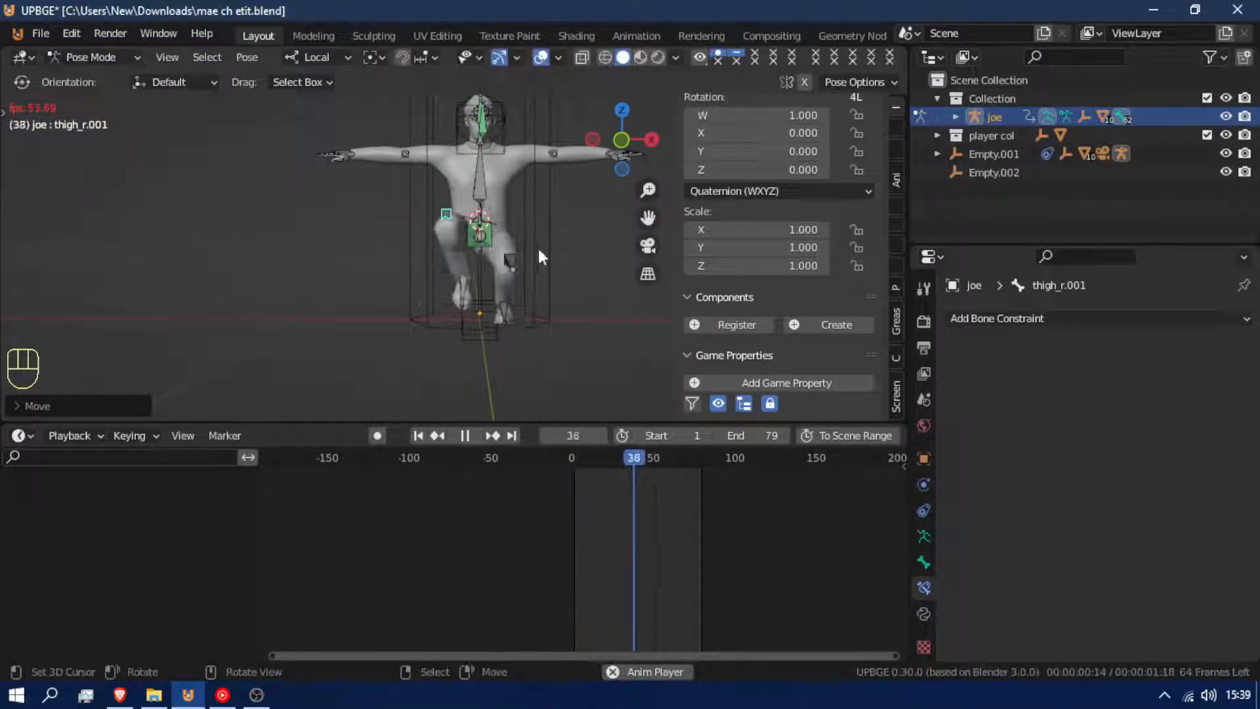
# Raise the thigh_l.001 bone about 0.07 m along its local Z axis.
pyautogui.click(514, 255)
pyautogui.press('g')
pyautogui.press('z')
pyautogui.press('z')
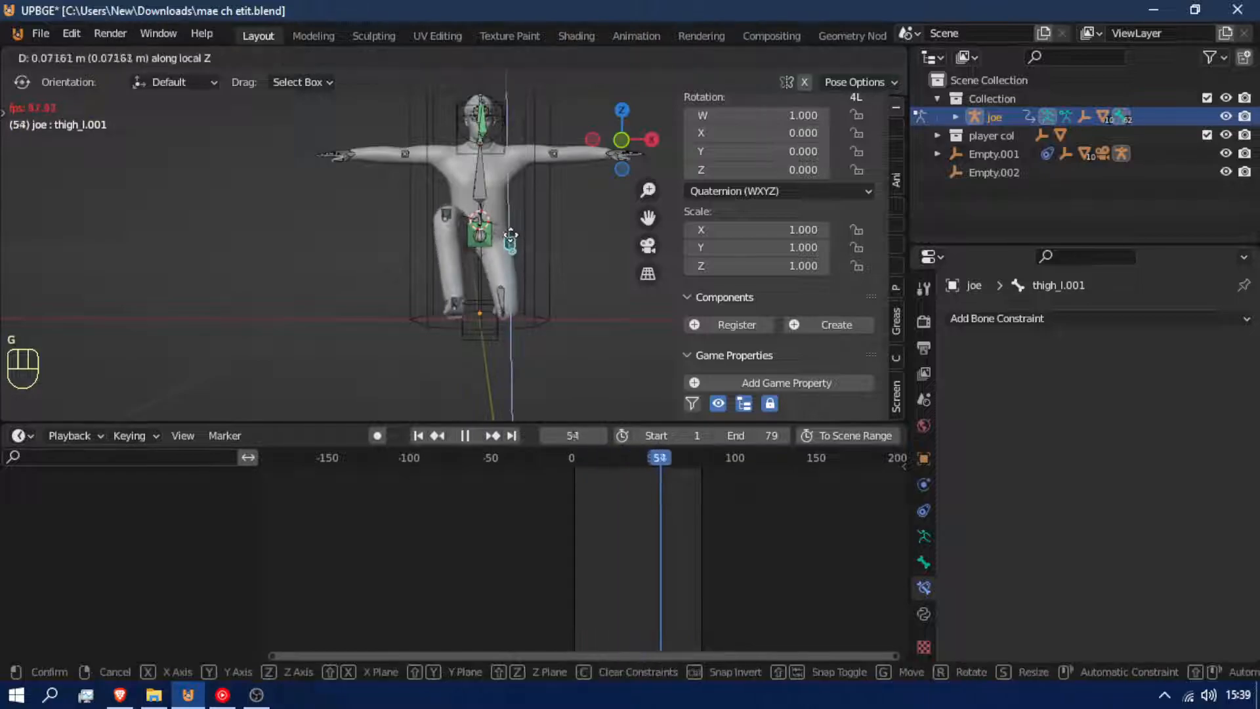
pyautogui.click(513, 229)
# Fine-tune joe's thigh_l.001 bone along its local Z axis and shift it about 0.05 m inward and 0.04 m up.
pyautogui.press('g')
pyautogui.press('g')
pyautogui.press('z')
pyautogui.press('z')
pyautogui.click(521, 237)
pyautogui.press('g')
pyautogui.press('z')
pyautogui.press('z')
pyautogui.click(522, 255)
pyautogui.press('g')
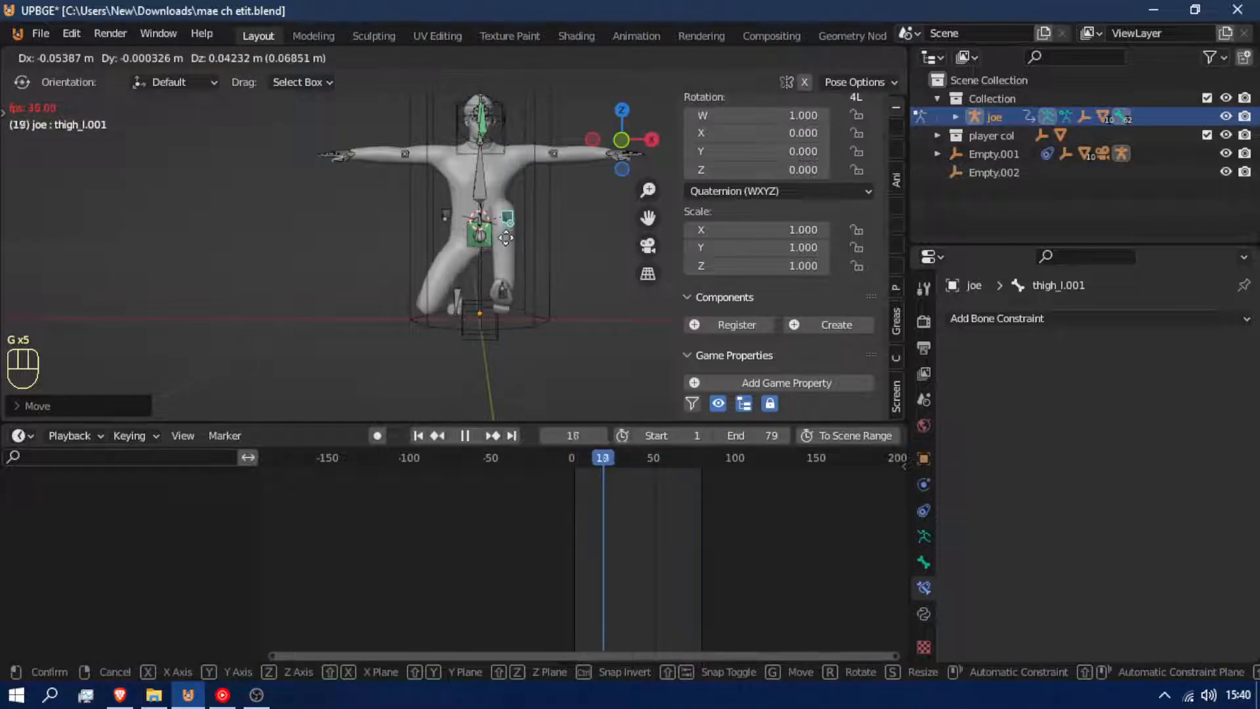
pyautogui.click(507, 242)
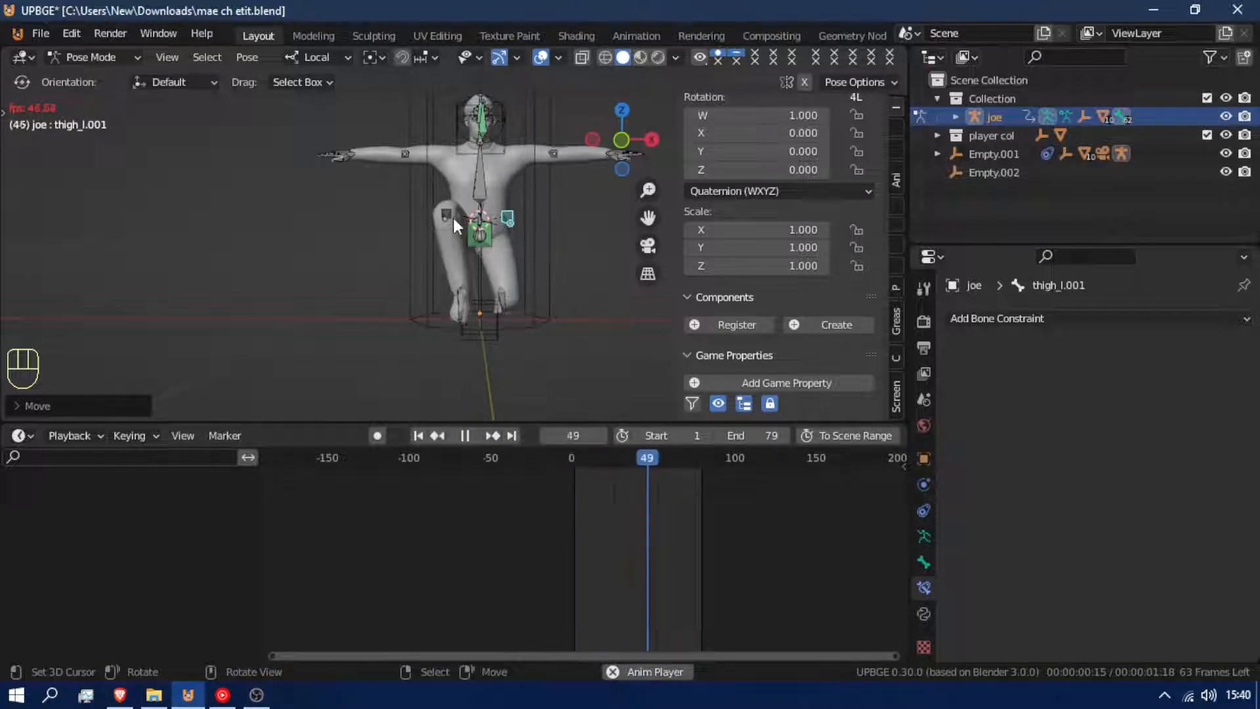
# Raise Empty.002 about 0.41 m along its local Z axis in Object Mode to bring joe up from the low crouch.
pyautogui.hotkey('ctrl', 'Tab')
pyautogui.hotkey('shift', 'f')
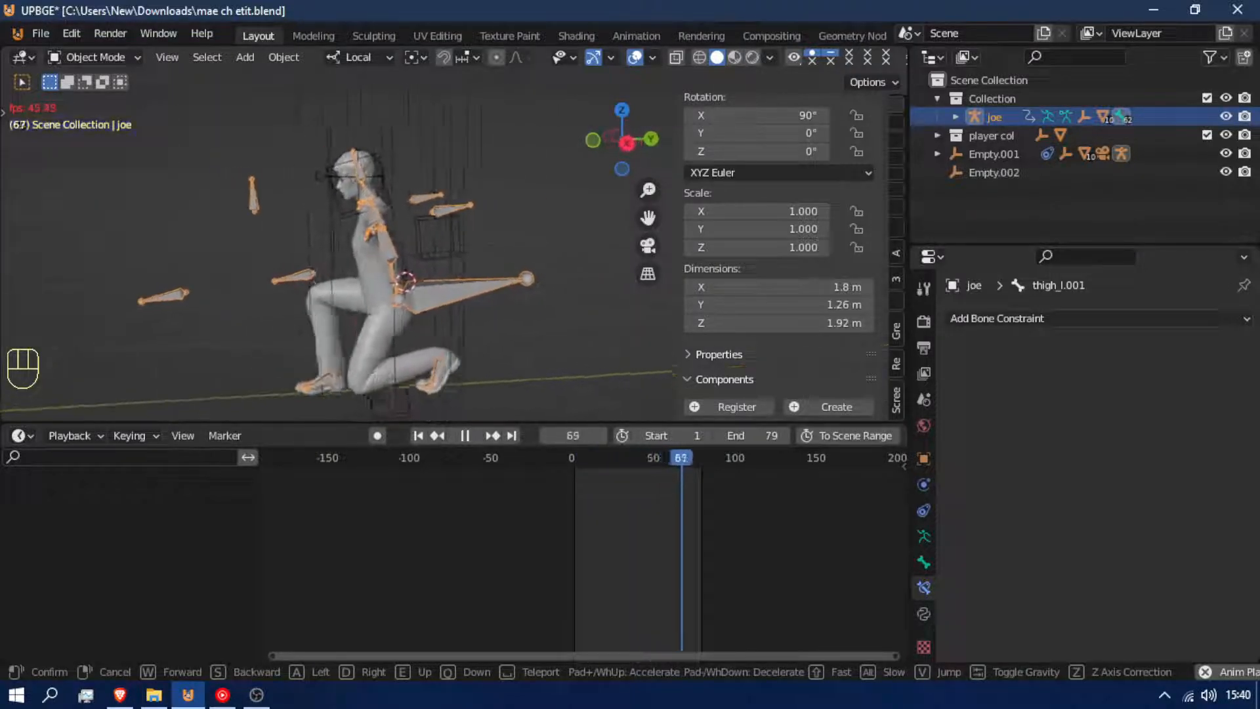
pyautogui.click(482, 243)
pyautogui.click(470, 249)
pyautogui.press('g')
pyautogui.press('z')
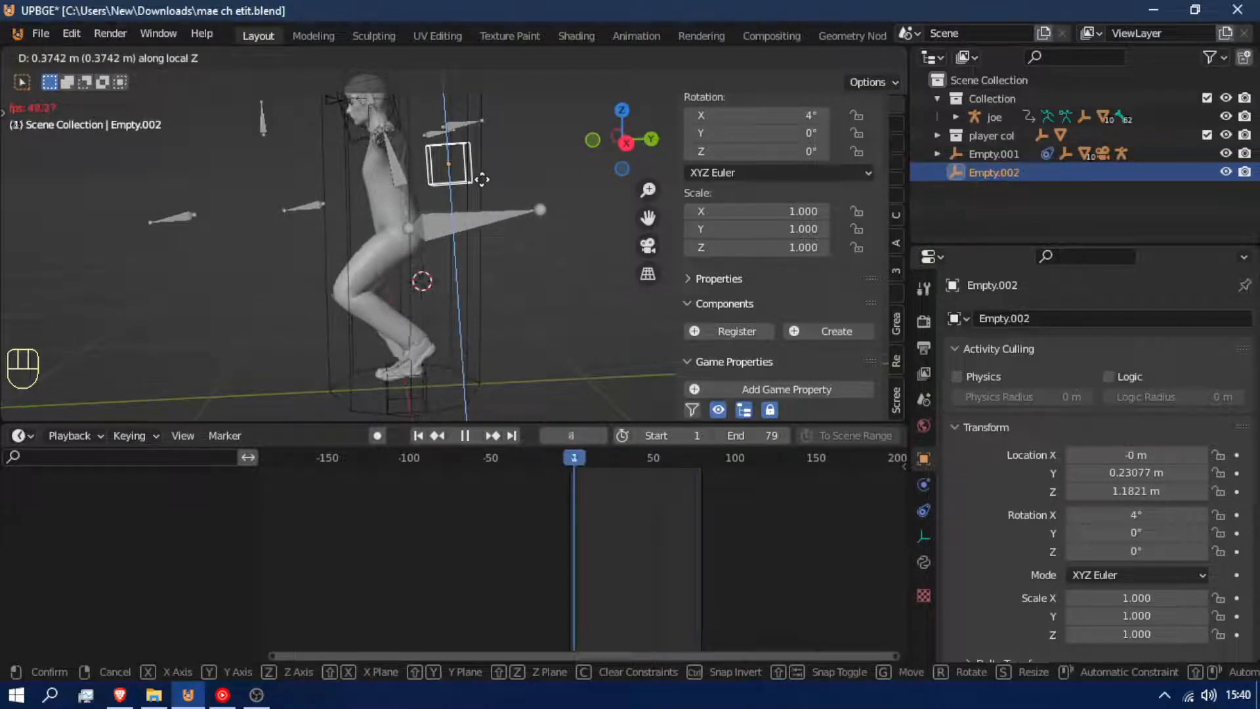
pyautogui.rightClick(482, 179)
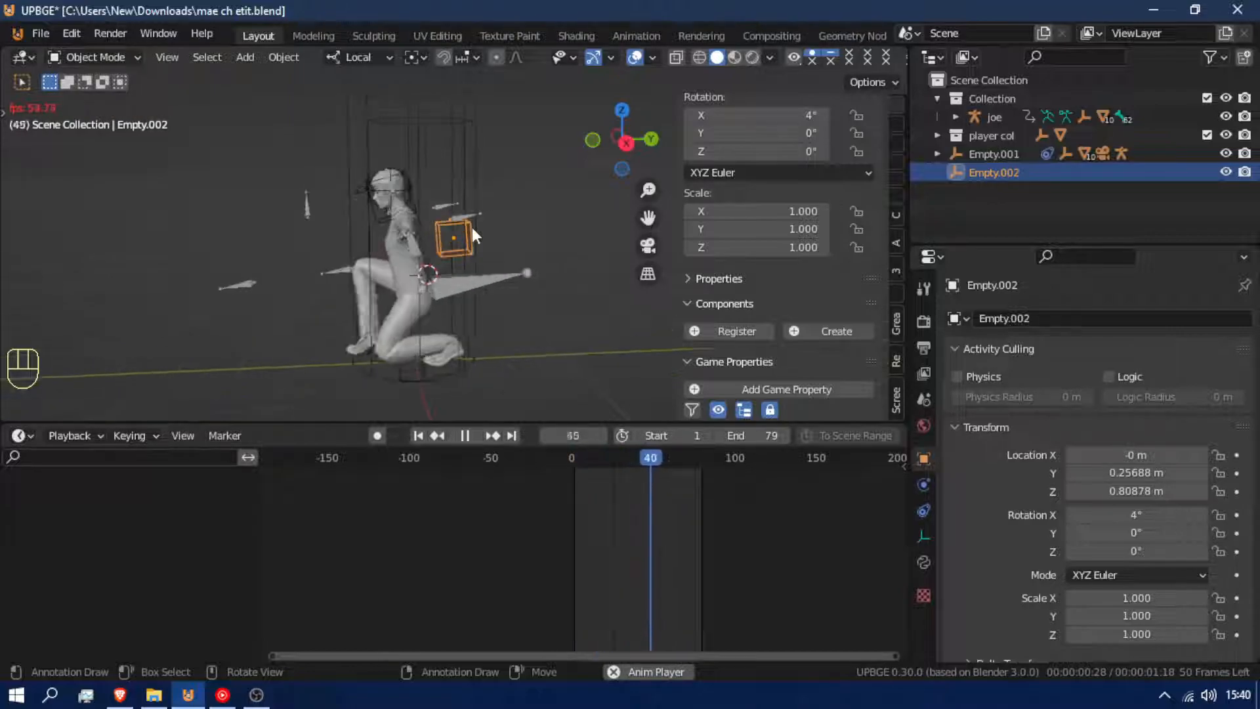
pyautogui.press('g')
pyautogui.press('z')
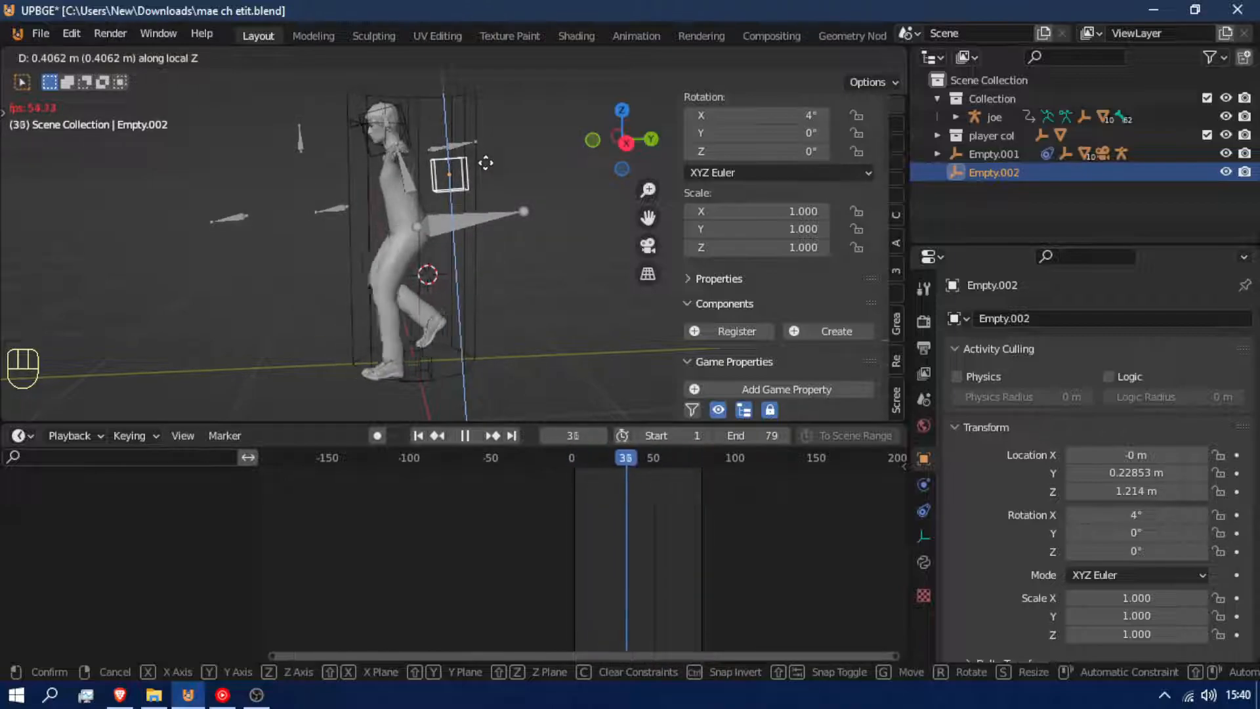
pyautogui.click(485, 161)
# Parent Empty.002 to the player collision cylinder with the Object option.
pyautogui.click(478, 156)
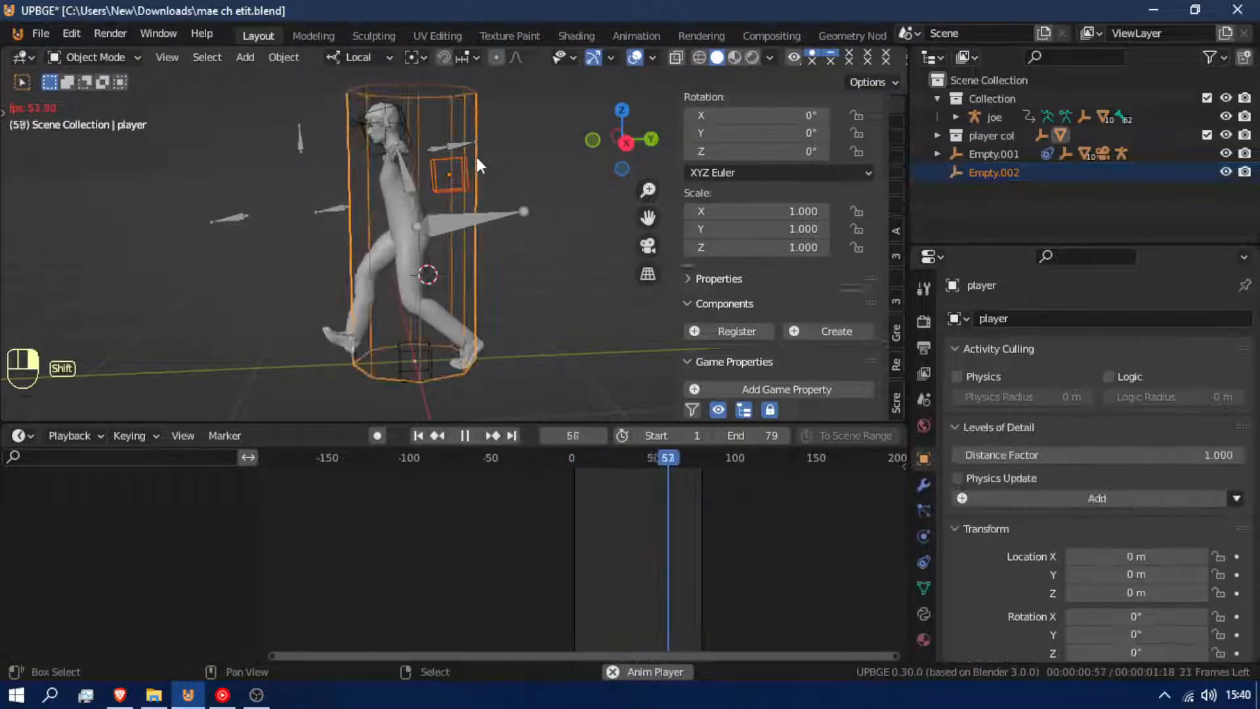
pyautogui.hotkey('ctrl', 'p')
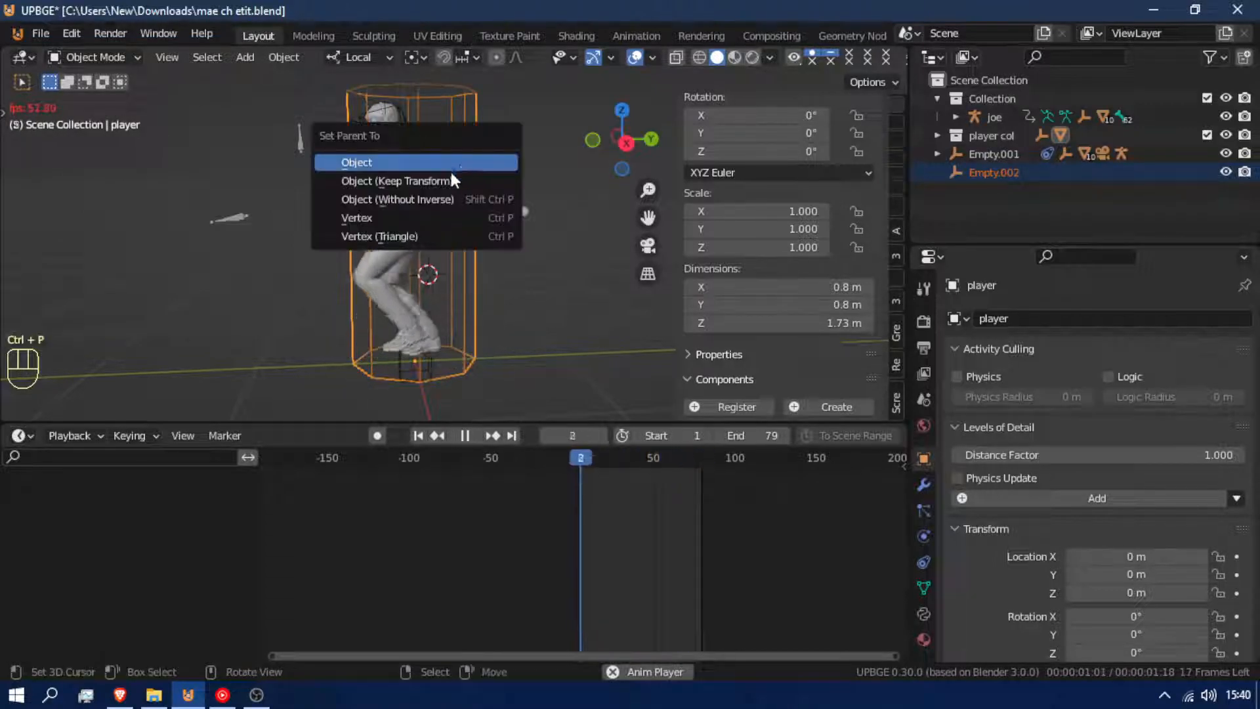
pyautogui.click(409, 164)
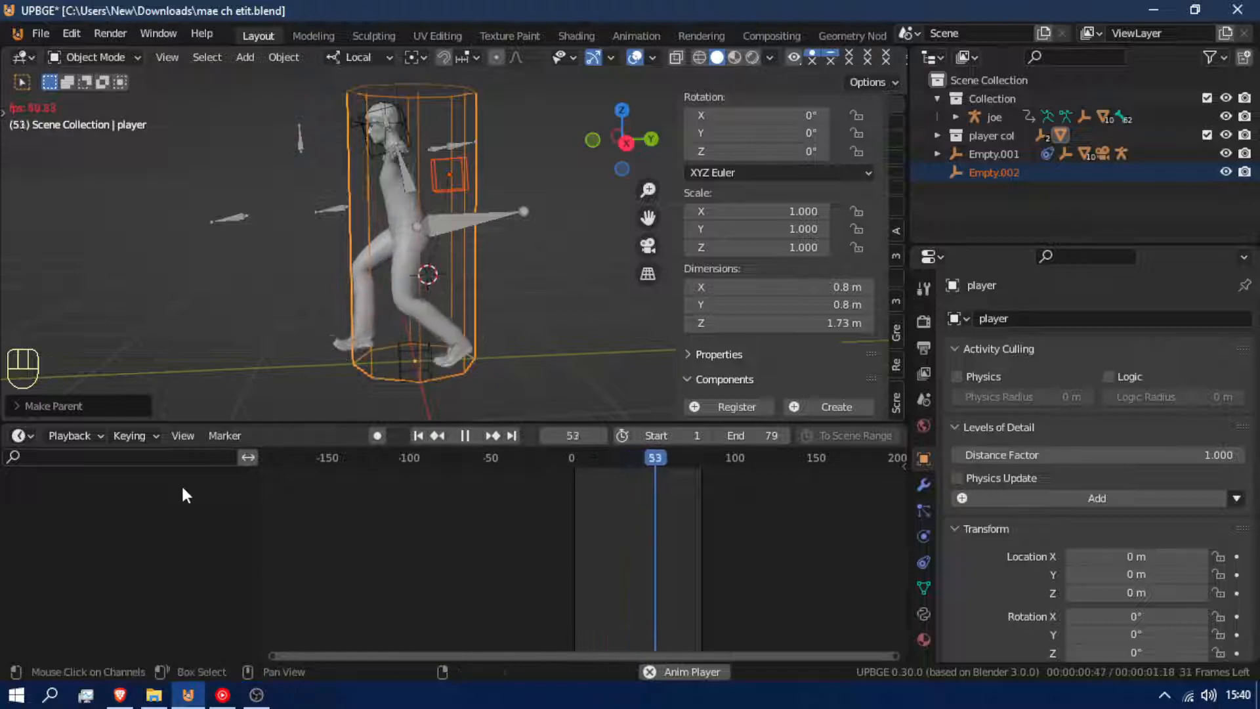
# Switch the timeline area to the Nonlinear Animation editor.
pyautogui.click(18, 435)
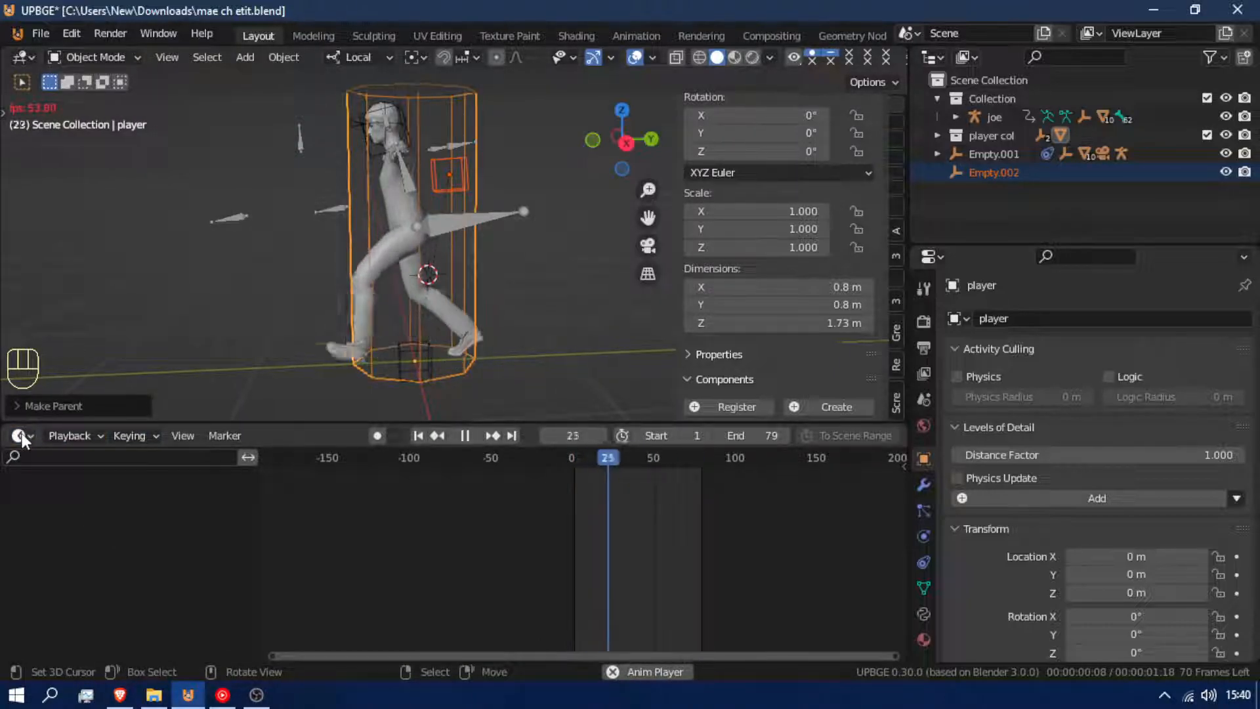
pyautogui.click(73, 436)
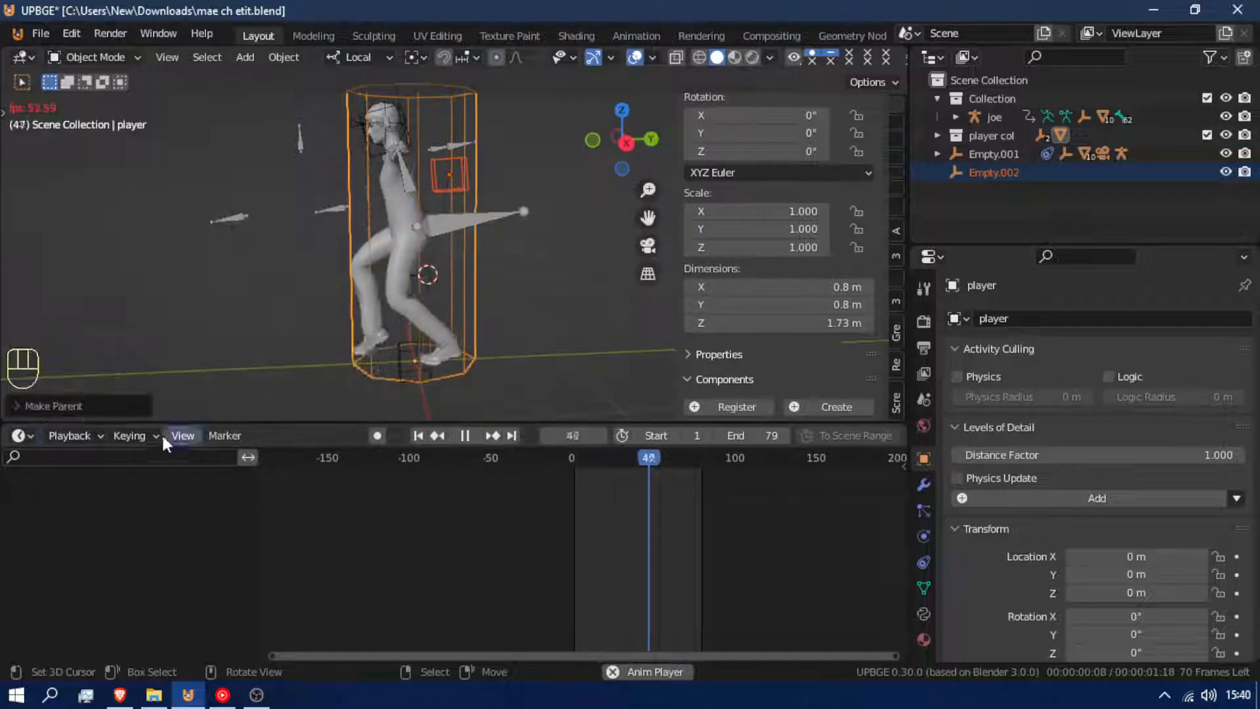
pyautogui.click(25, 438)
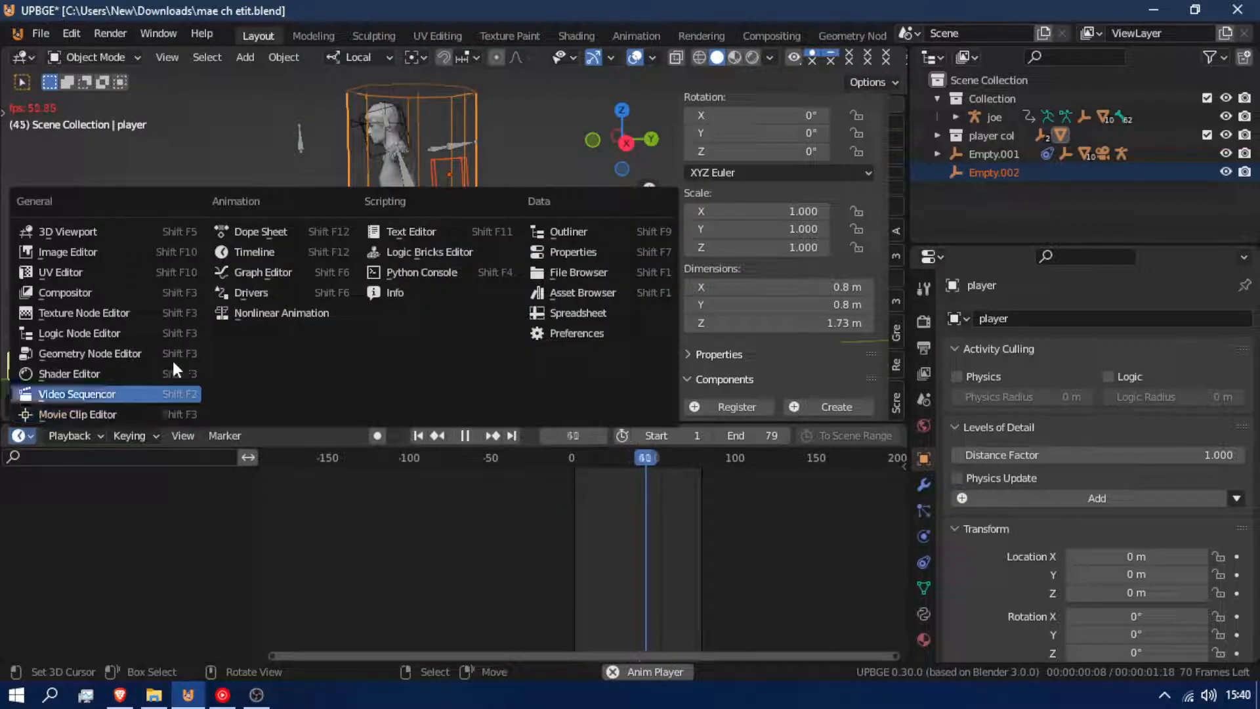
pyautogui.click(273, 315)
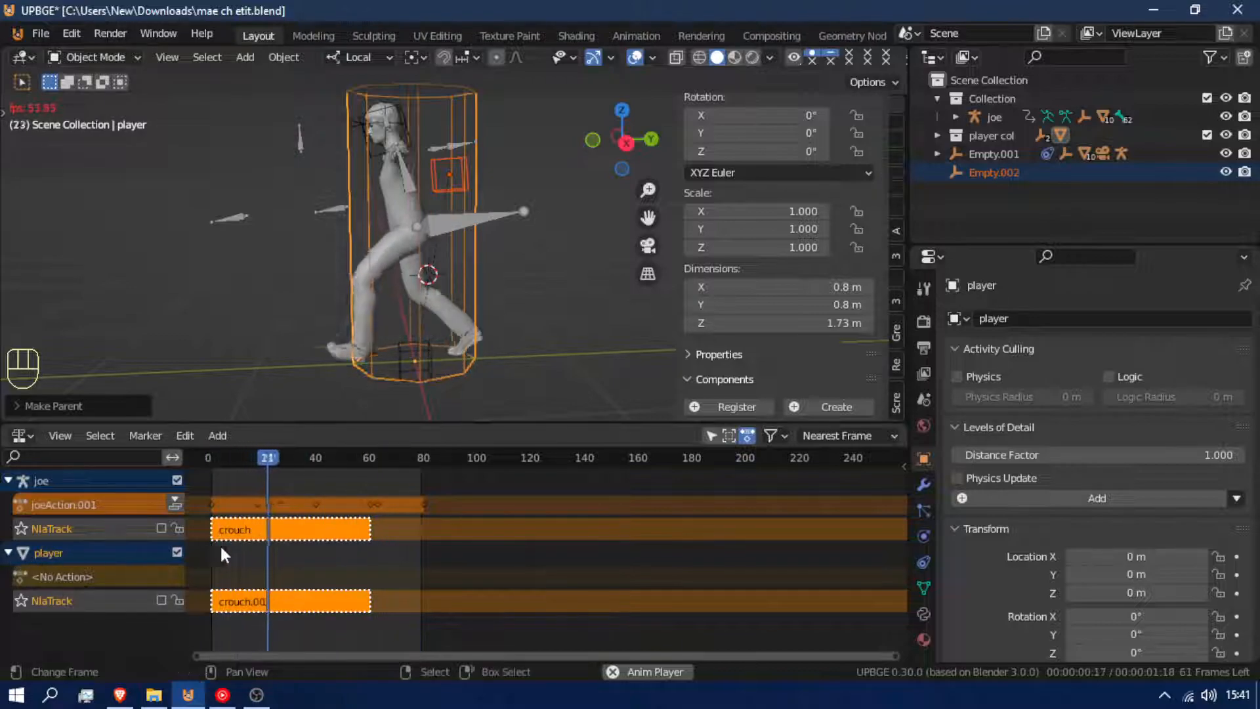
# Rename joe's active action as walk and push it down into its own NLA strip.
pyautogui.doubleClick(68, 502)
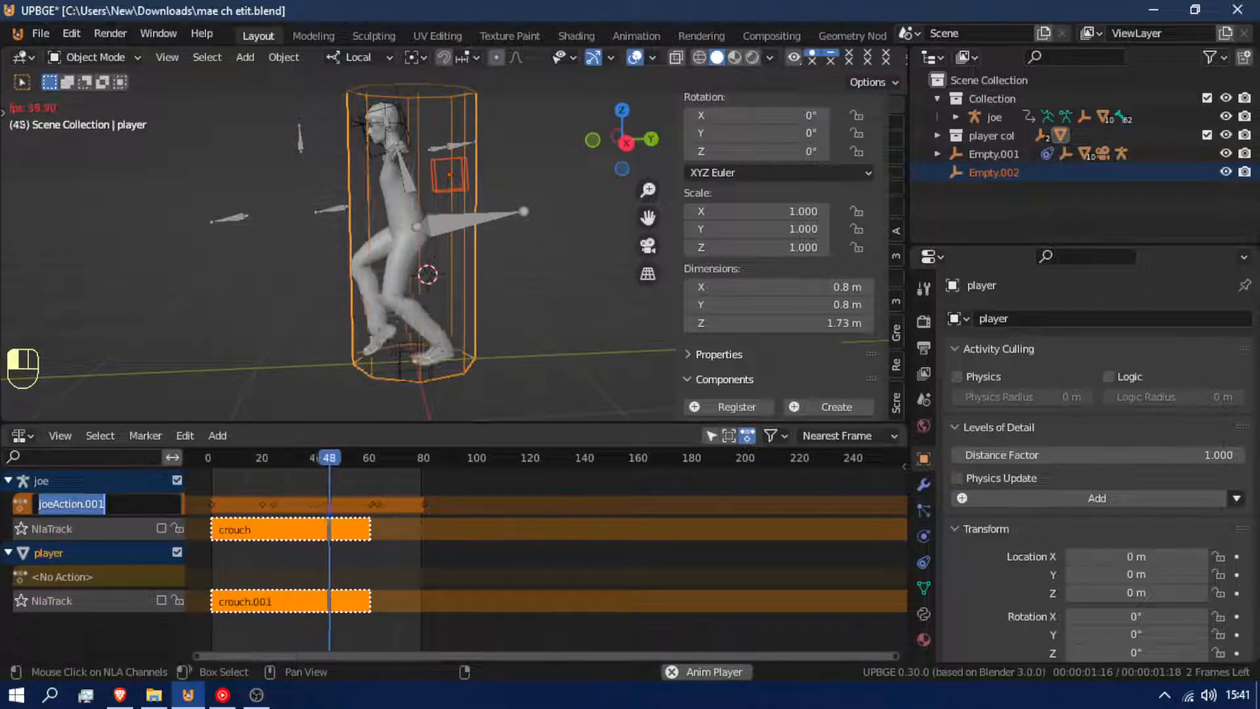
pyautogui.write('walk')
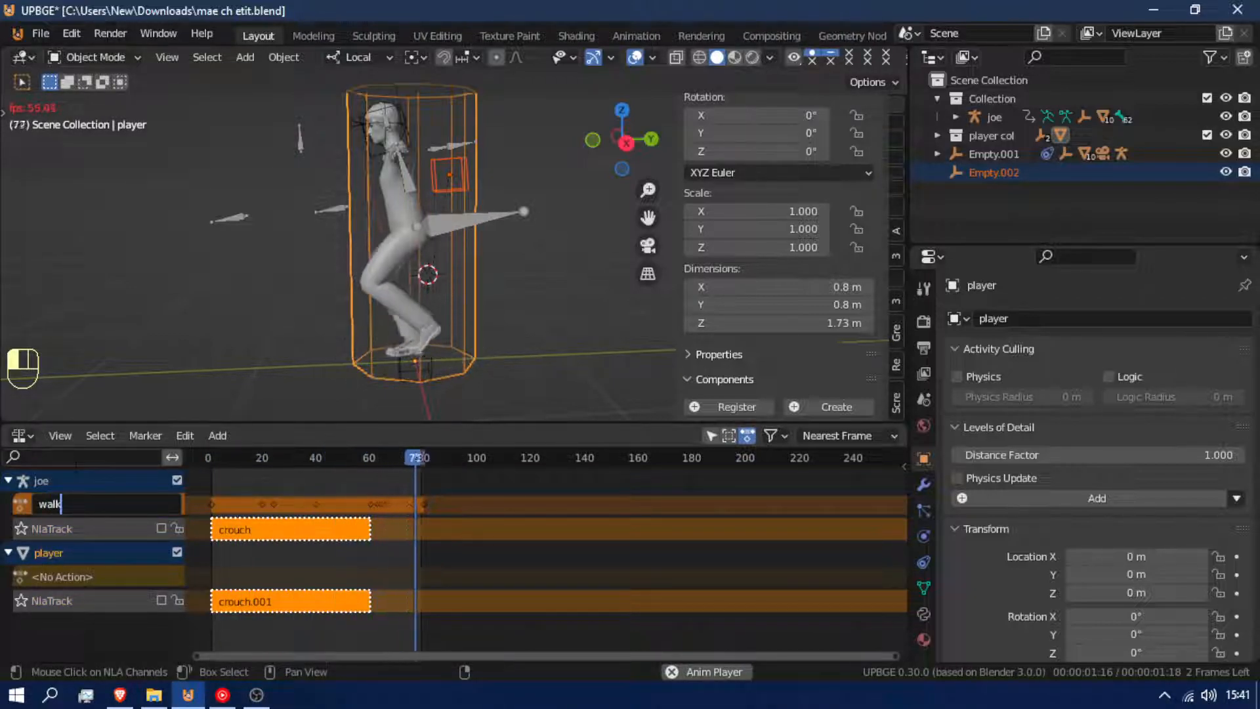
pyautogui.press('Return')
pyautogui.click(178, 502)
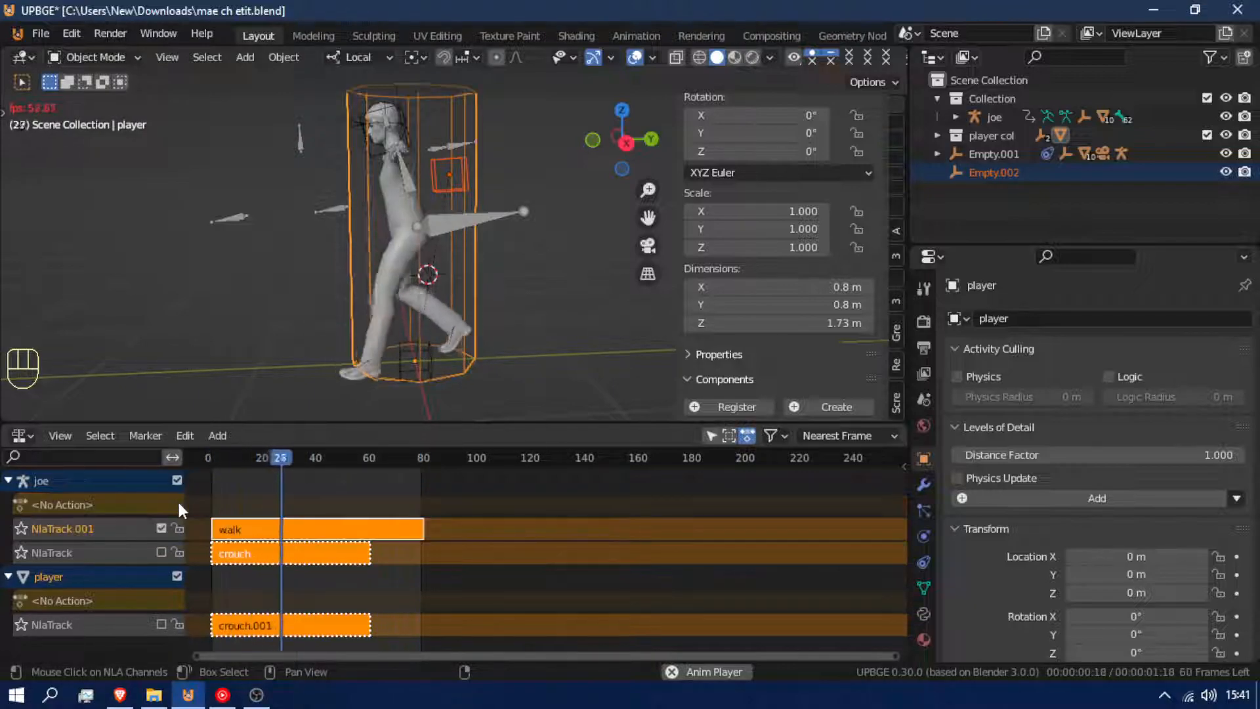
# Check the walk strip by toggling its track off and on, stopping playback and scrubbing through its frames.
pyautogui.click(162, 529)
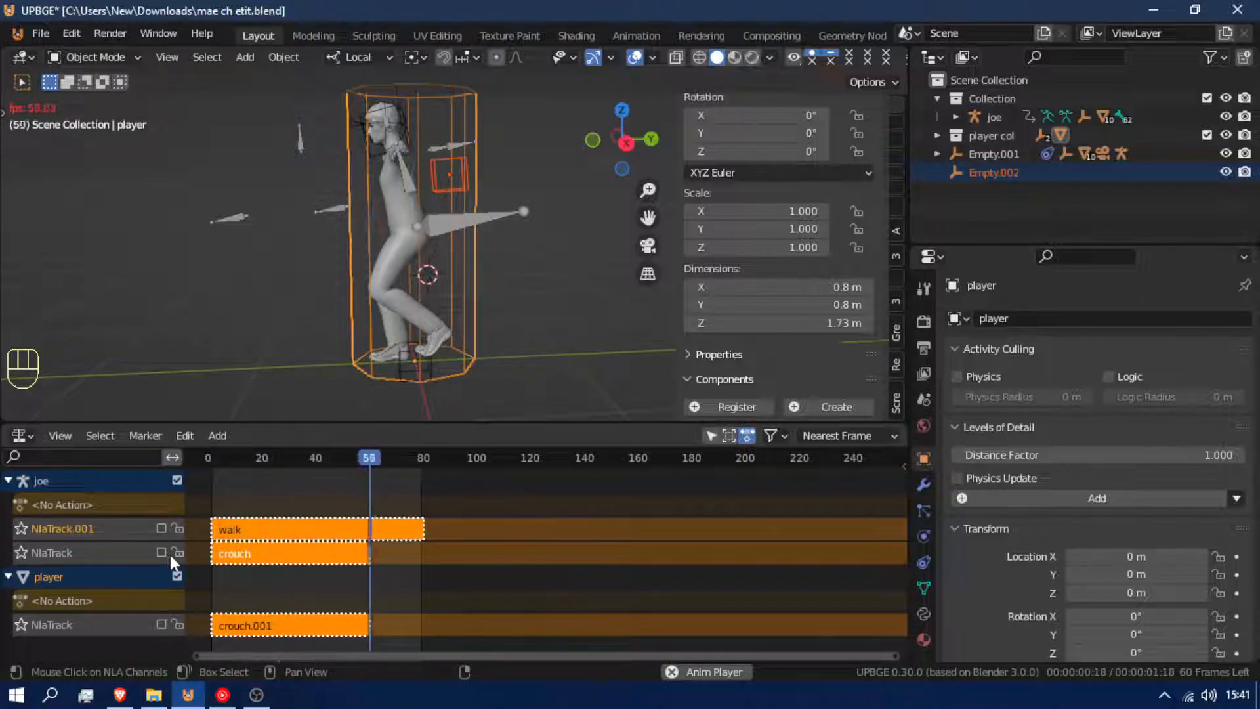
pyautogui.click(160, 529)
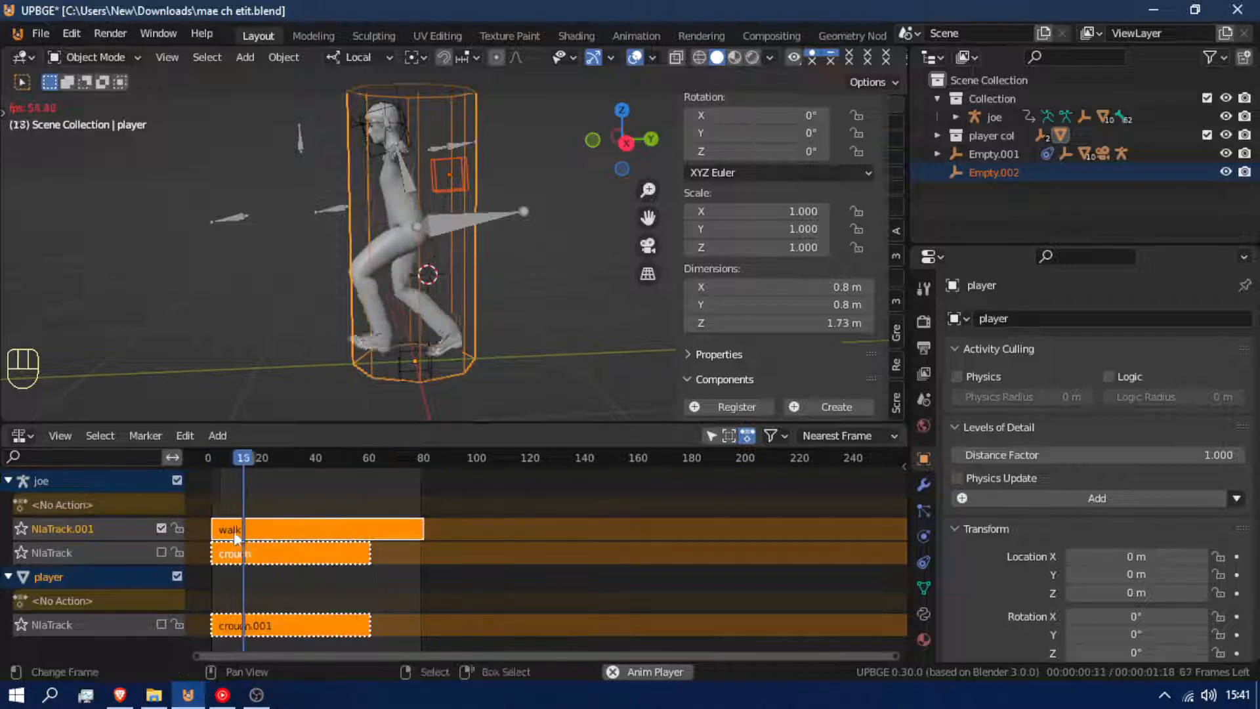
pyautogui.hotkey('alt', 'a')
pyautogui.moveTo(287, 528); pyautogui.dragTo(226, 530)
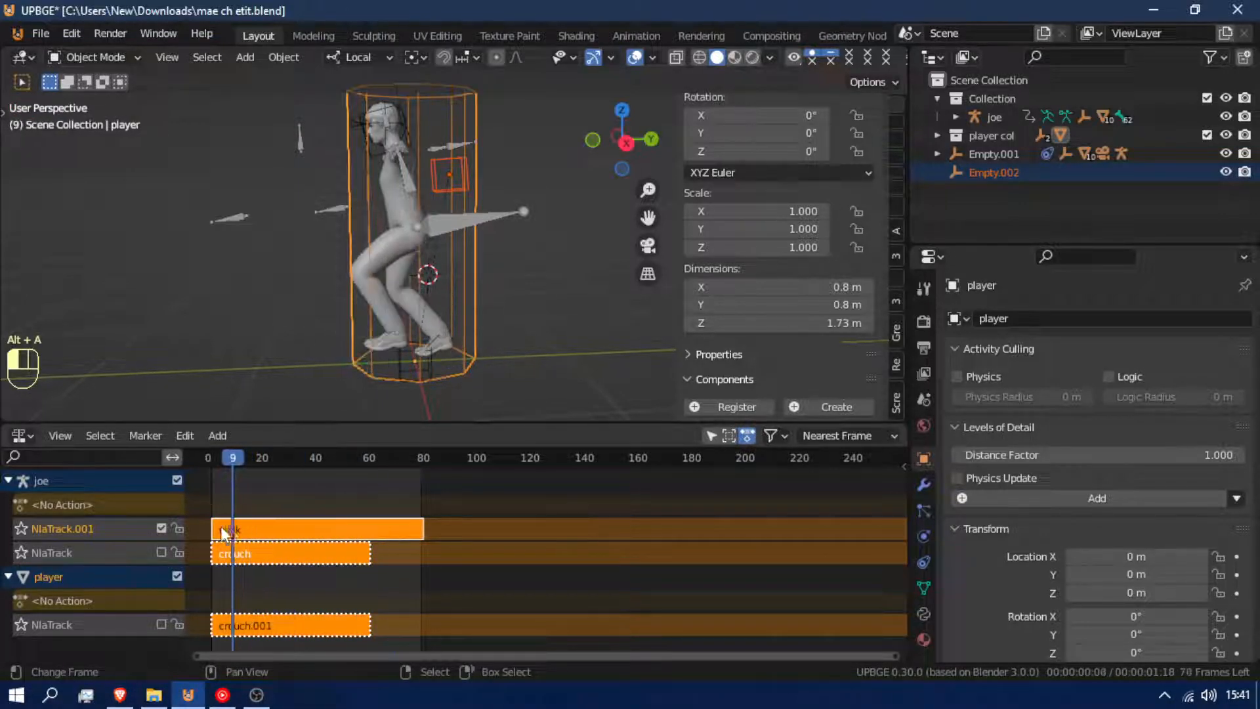
pyautogui.click(268, 545)
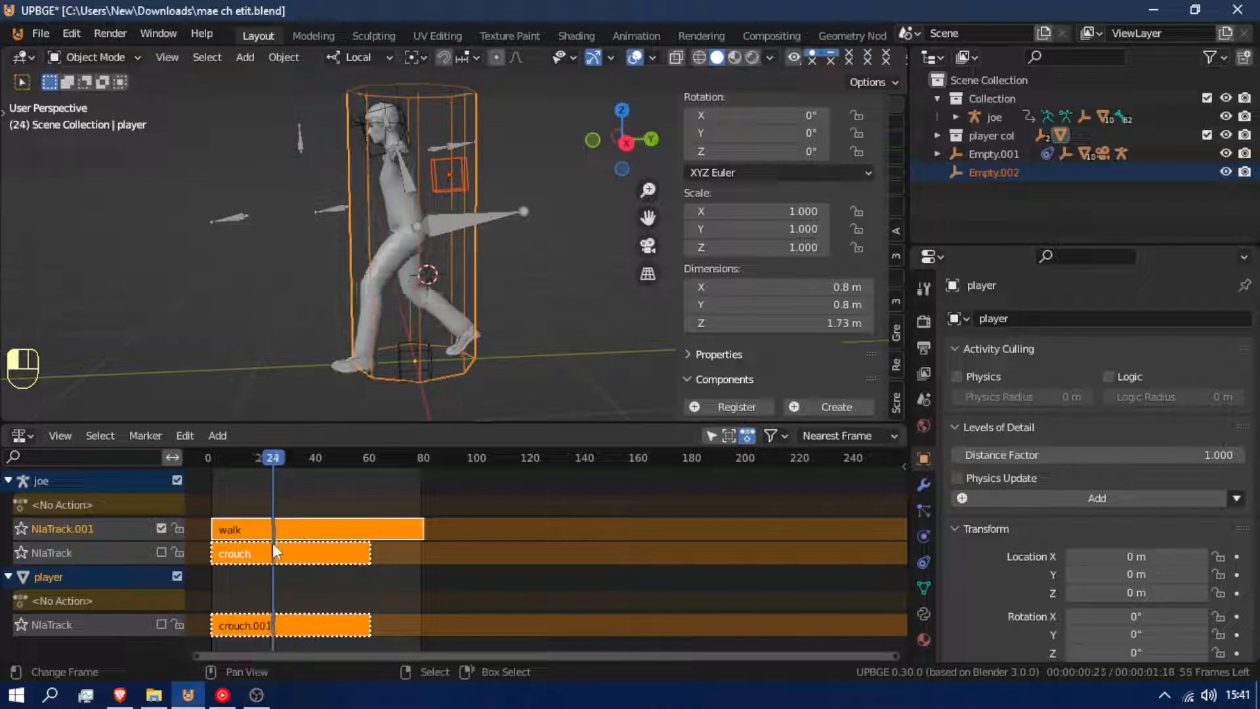
pyautogui.moveTo(273, 544); pyautogui.dragTo(269, 556)
pyautogui.click(254, 552)
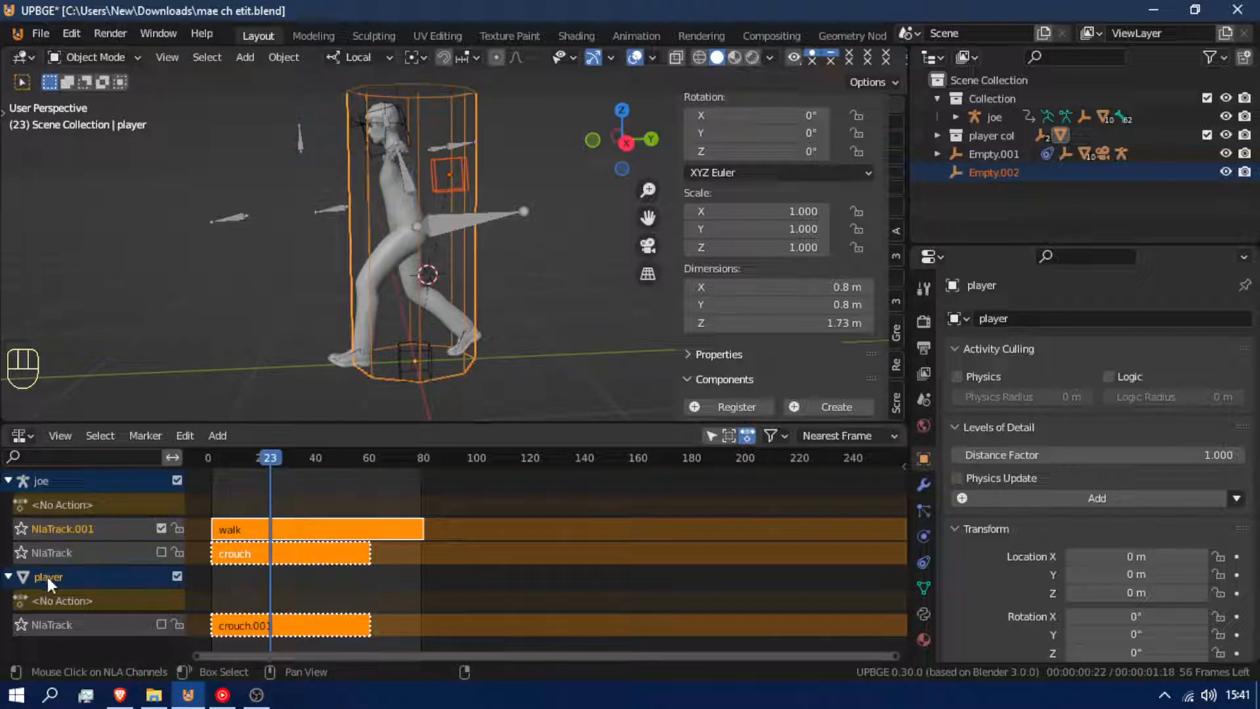
# Toggle joe's crouch track on and off, then enable the player's crouch.001 track and scrub through it.
pyautogui.click(160, 553)
pyautogui.click(160, 552)
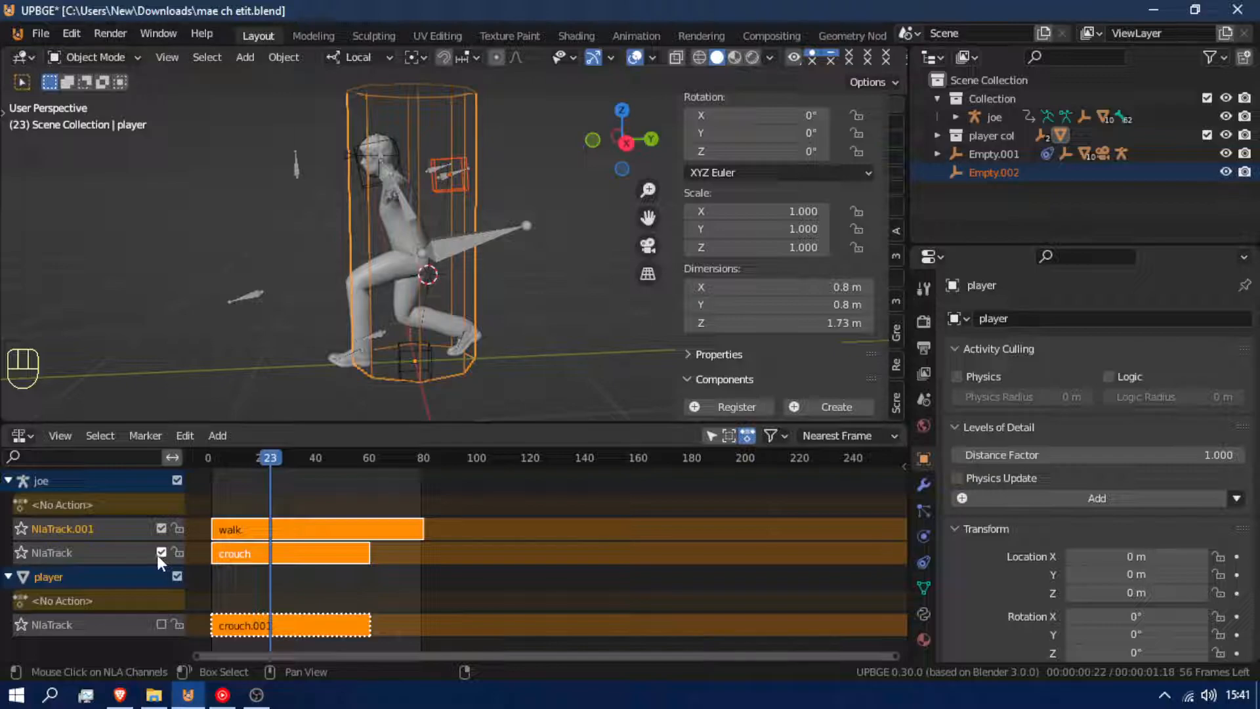
pyautogui.click(156, 553)
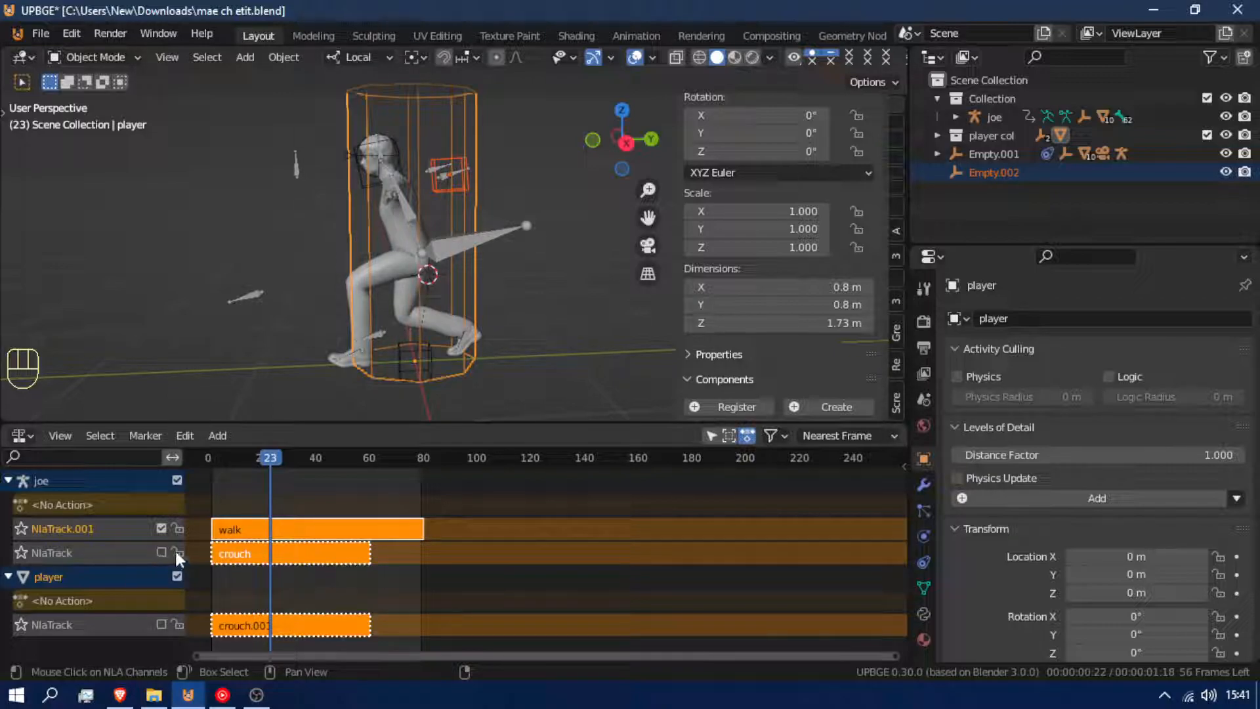
pyautogui.click(161, 625)
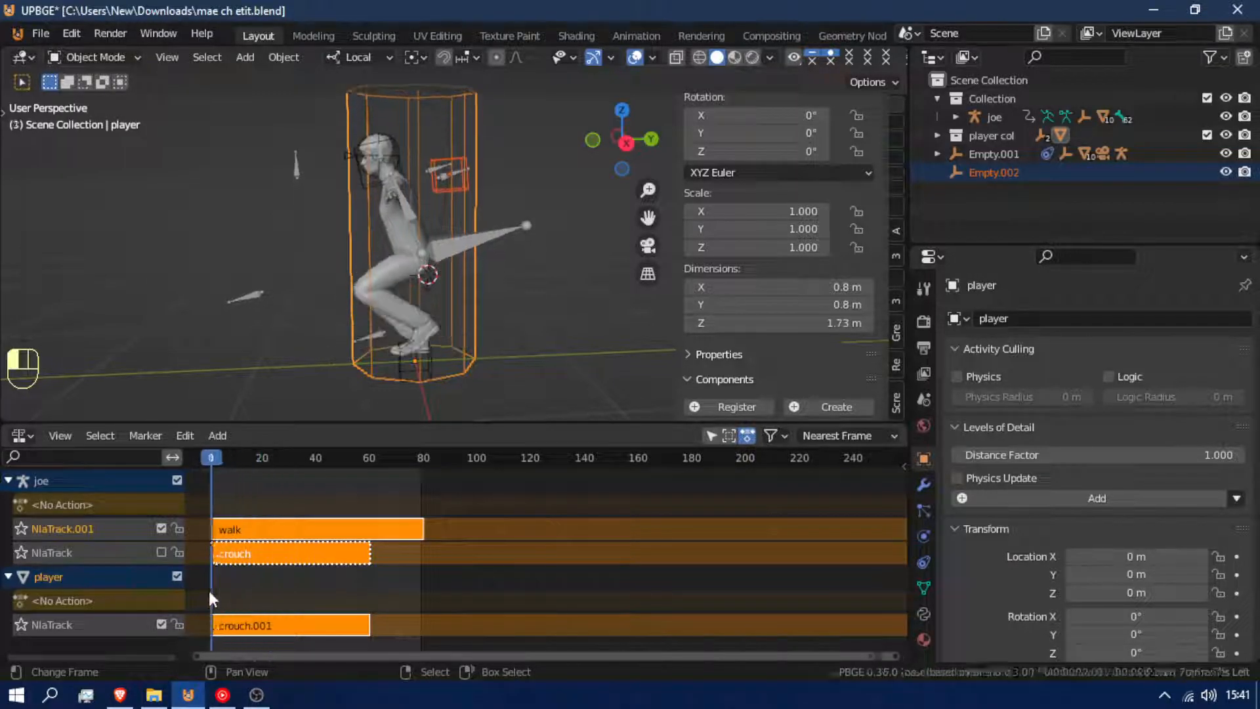
pyautogui.moveTo(424, 609); pyautogui.dragTo(895, 575)
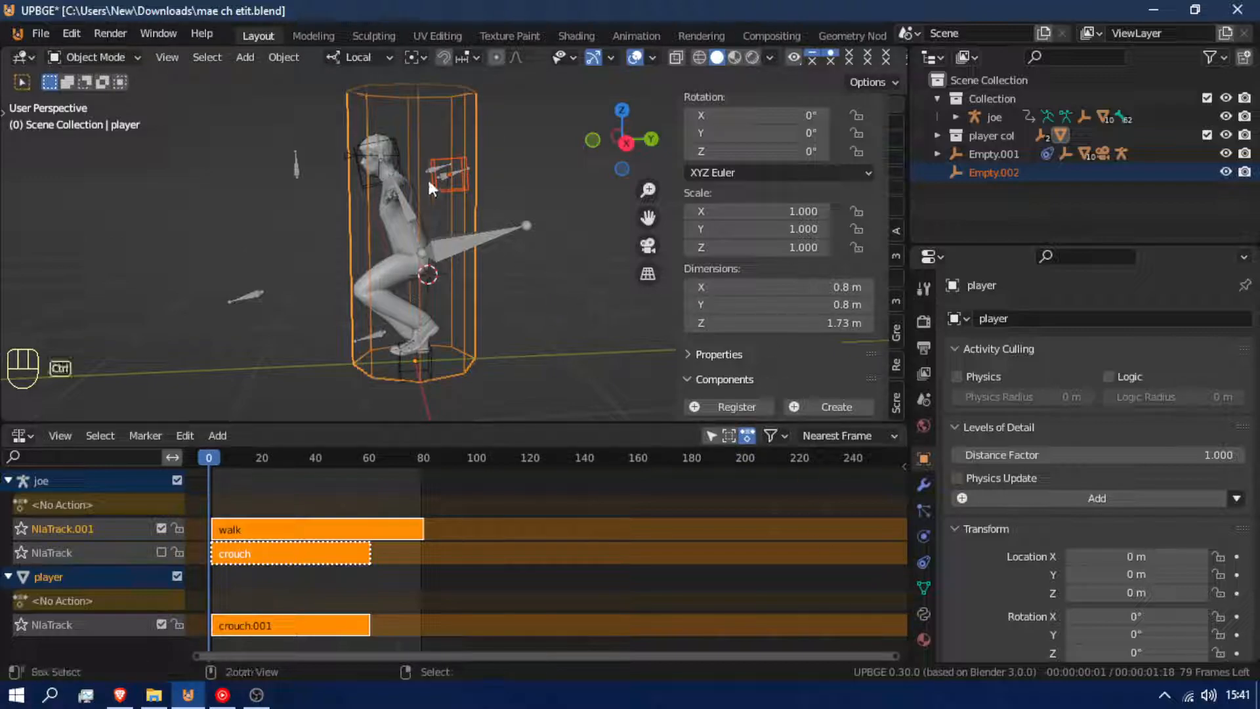
# Clear the parent of Empty.002 with the plain Clear Parent option.
pyautogui.hotkey('ctrl', 'Tab')
pyautogui.hotkey('ctrl', 'Tab')
pyautogui.click(467, 186)
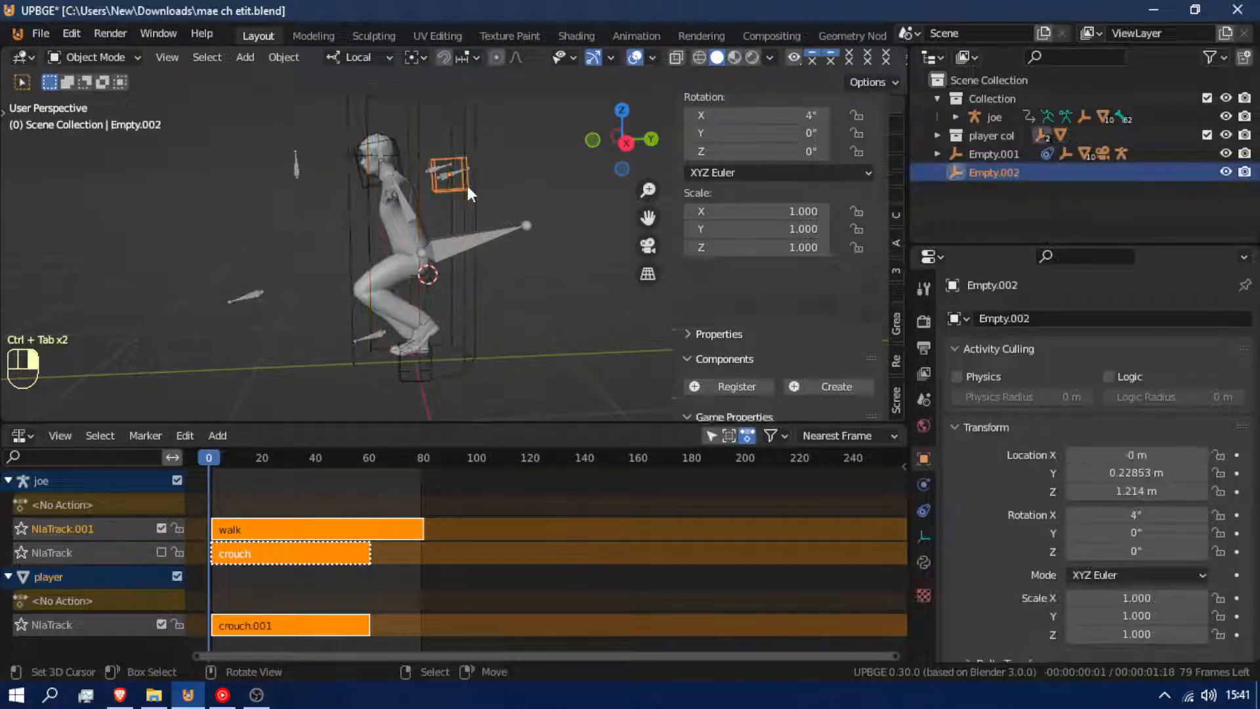
pyautogui.hotkey('alt', 'p')
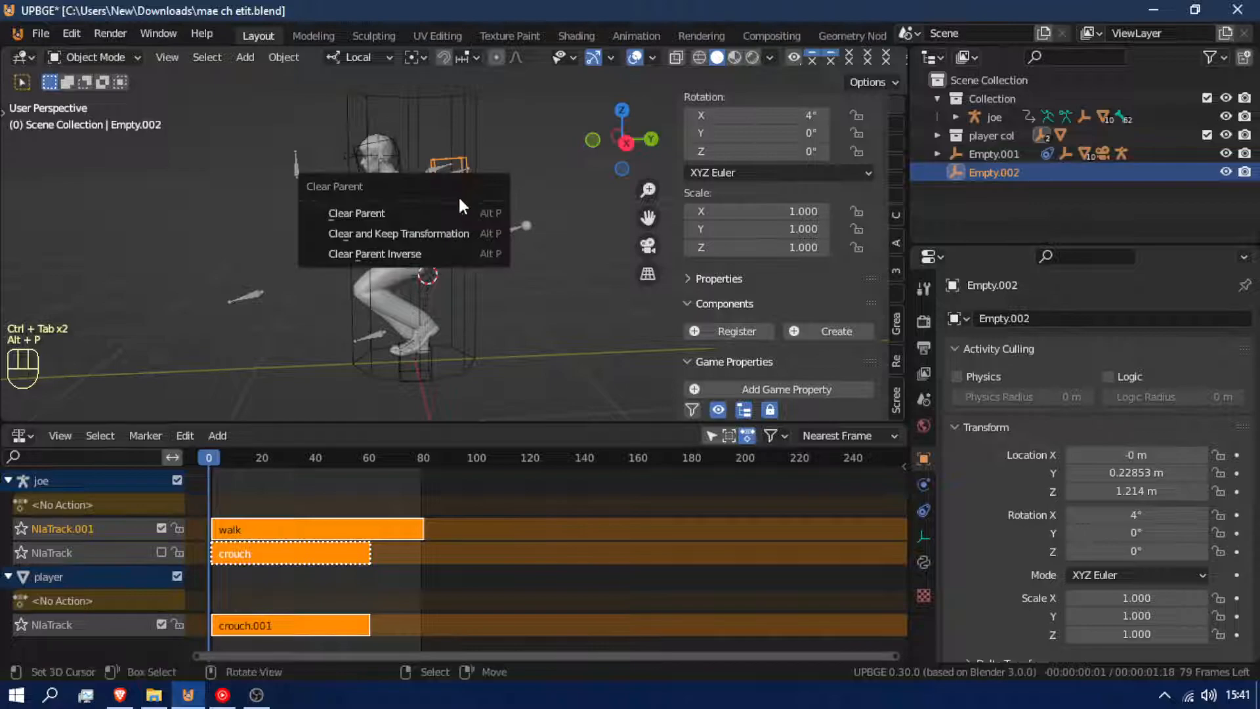
pyautogui.click(432, 210)
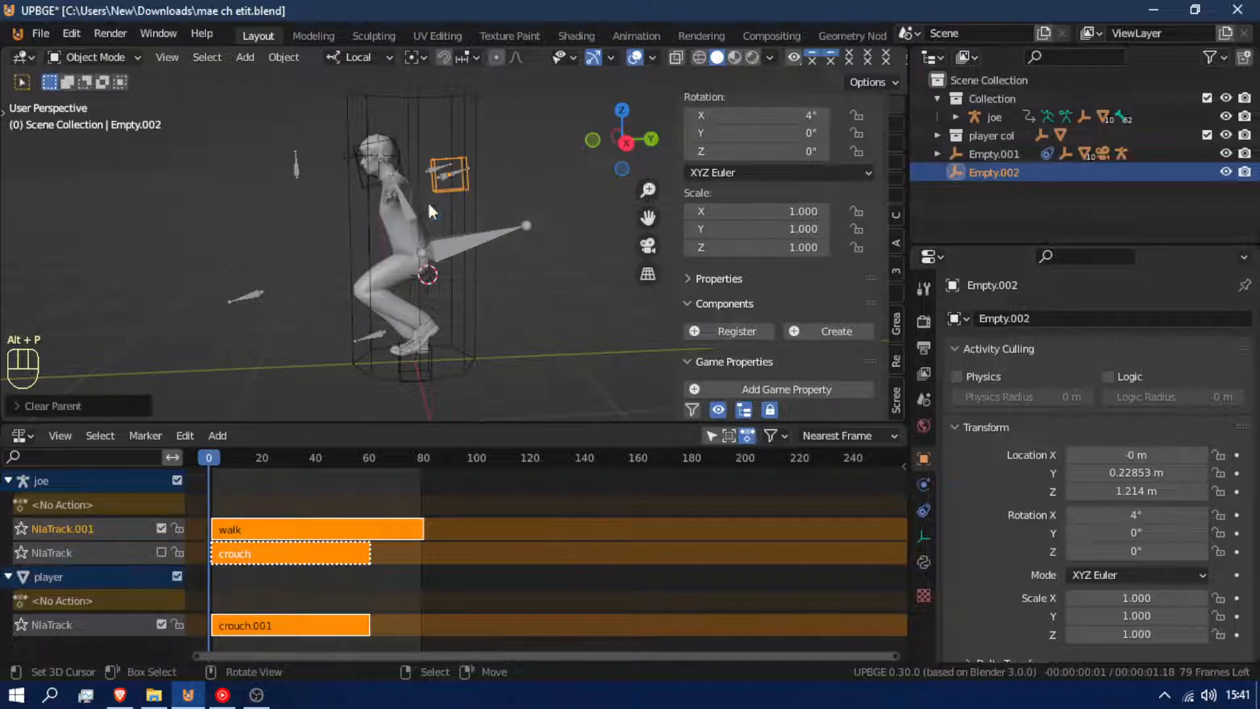
# Parent Empty.002 to Cube.001 around joe's head using the Vertex option, and check the cube in Edit Mode.
pyautogui.keyDown('shift'); pyautogui.click(360, 178); pyautogui.keyUp('shift')
pyautogui.hotkey('ctrl', 'p')
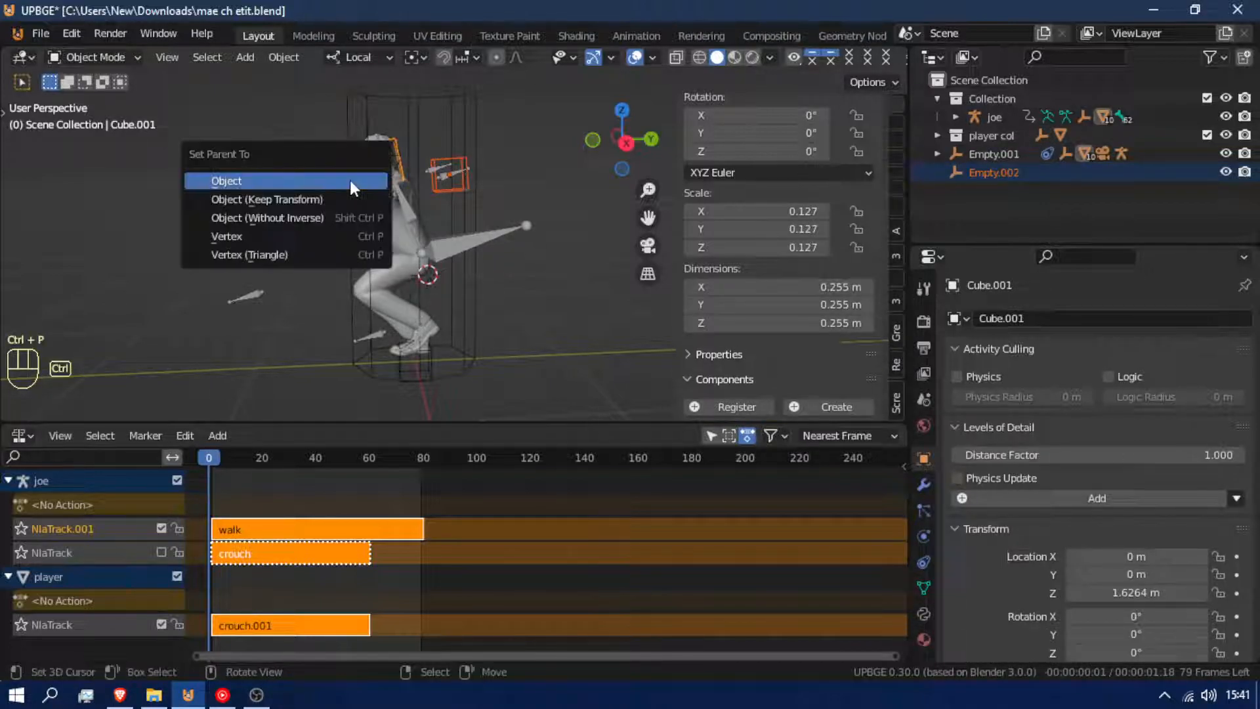
pyautogui.click(301, 235)
pyautogui.press('Tab')
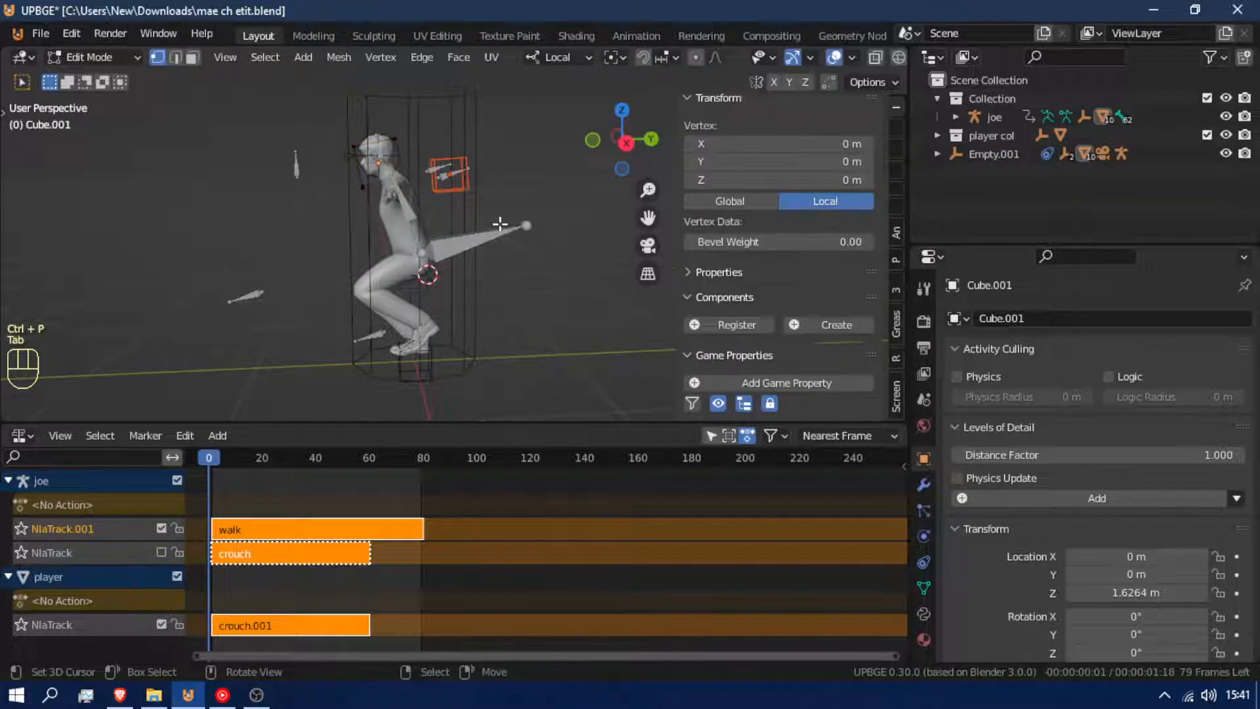
pyautogui.press('Tab')
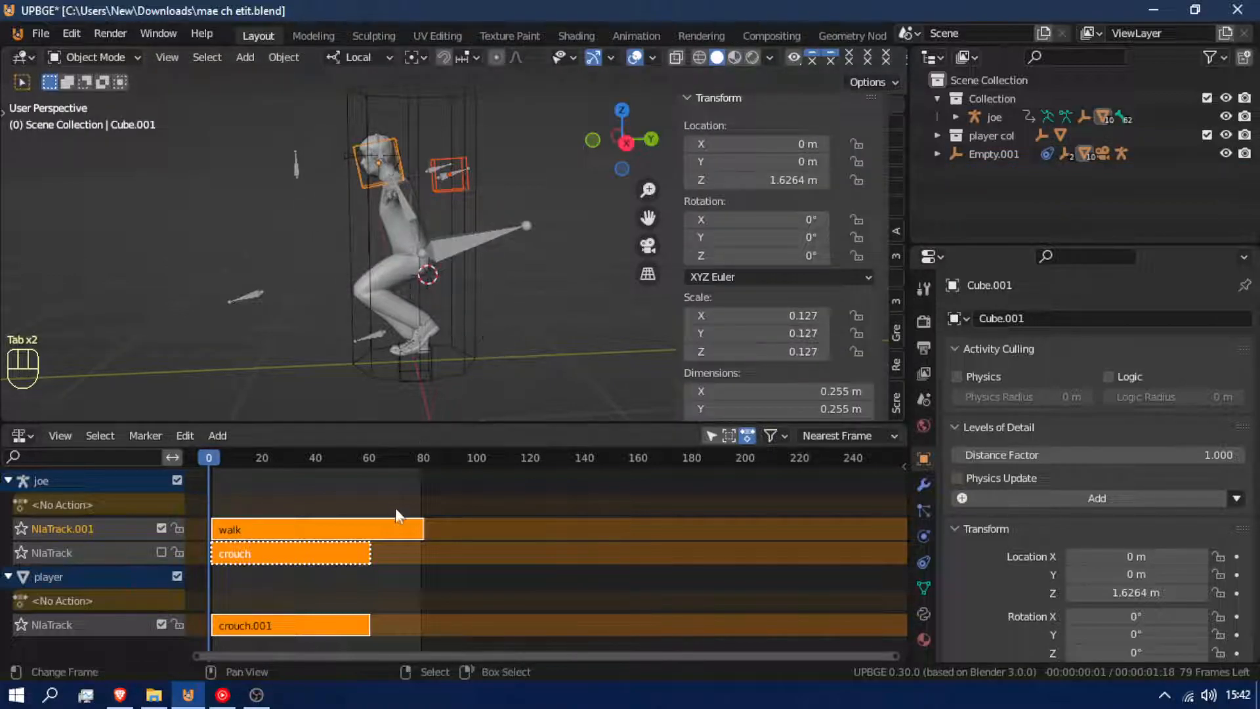
# Return the timeline to frame 0 and try to parent Empty.002 to Empty.001 at joe's feet.
pyautogui.moveTo(216, 588); pyautogui.dragTo(209, 525)
pyautogui.click(463, 187)
pyautogui.click(461, 188)
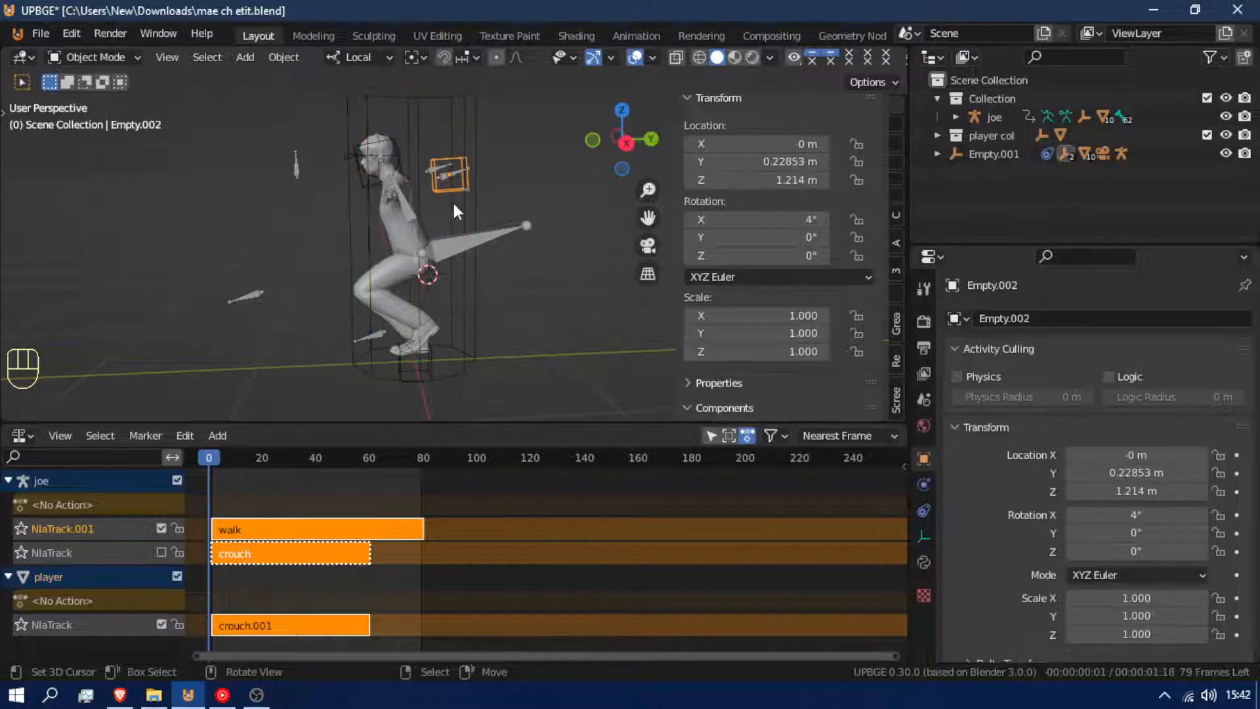
pyautogui.keyDown('shift'); pyautogui.click(431, 372); pyautogui.keyUp('shift')
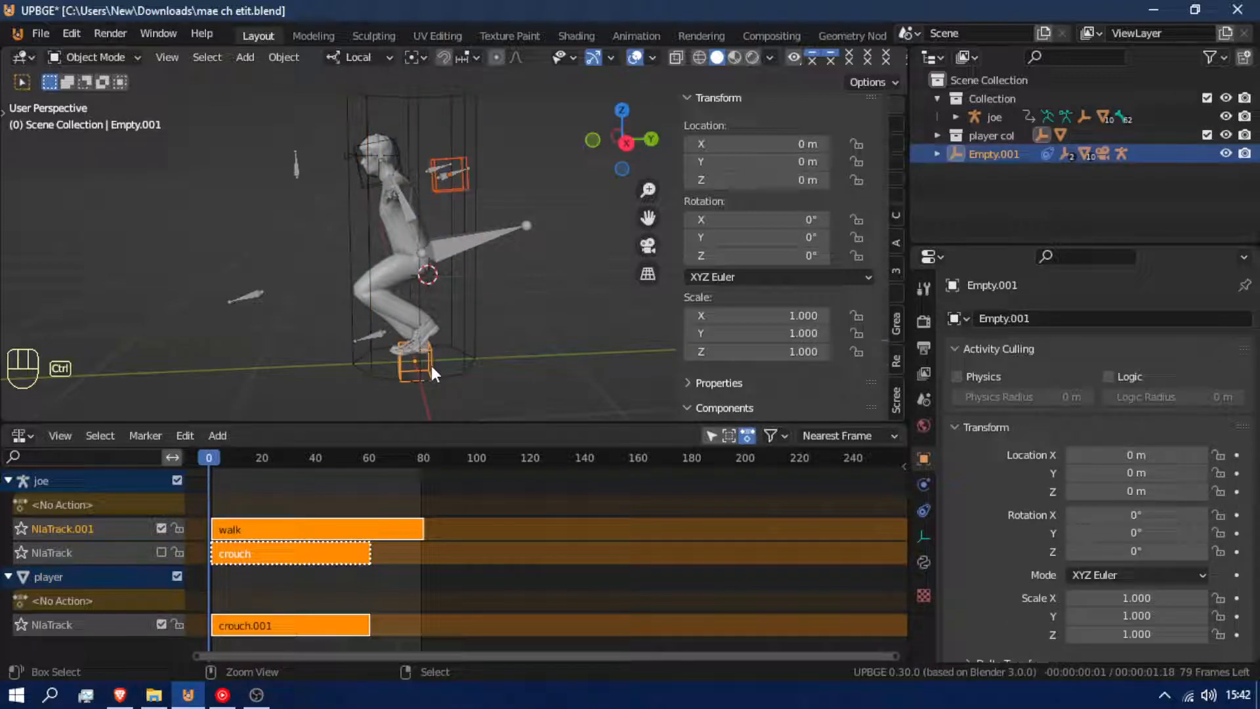
pyautogui.hotkey('ctrl', 'p')
pyautogui.click(434, 370)
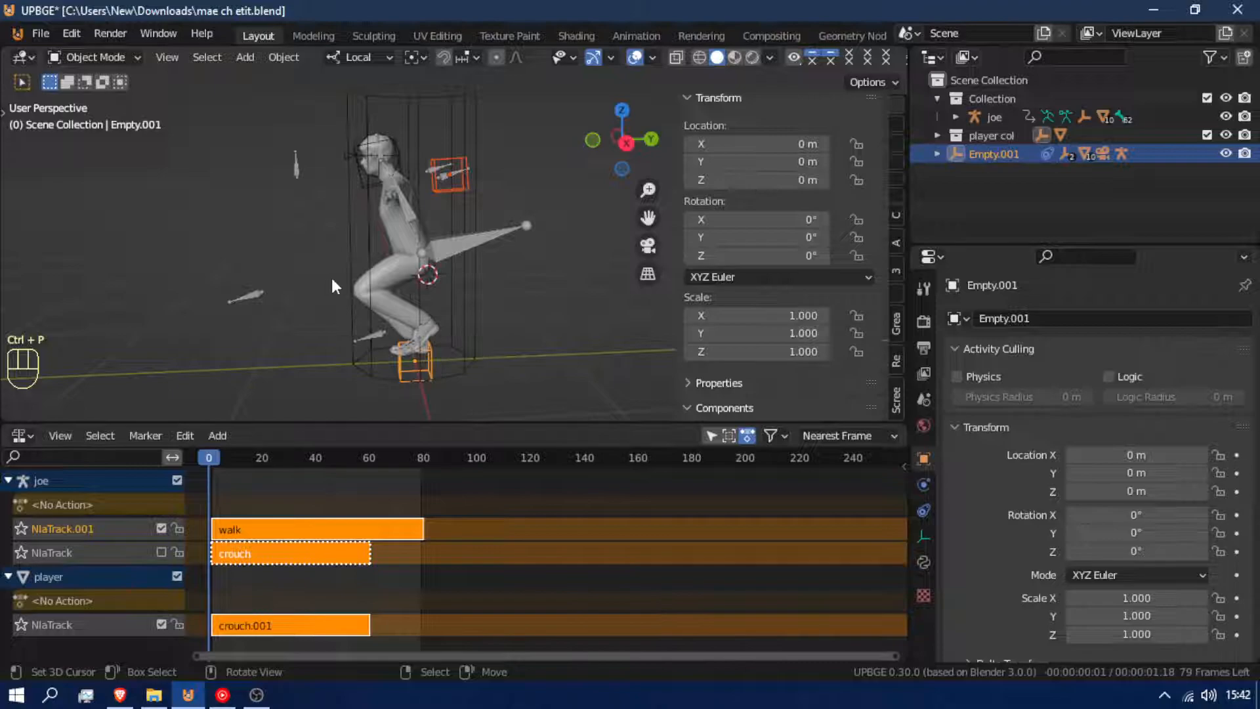
# Parent Empty.002 to the player cylinder, undoing and redoing the parenting to compare.
pyautogui.click(459, 305)
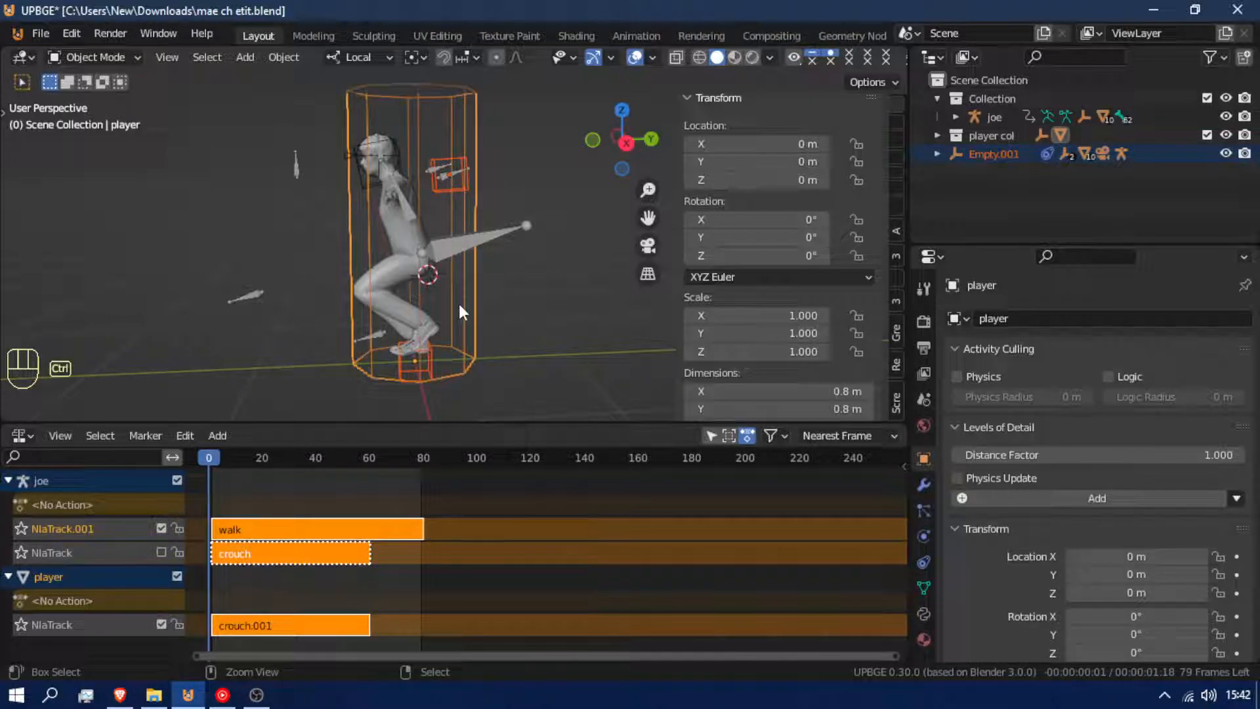
pyautogui.click(454, 165)
pyautogui.keyDown('shift'); pyautogui.click(476, 219); pyautogui.keyUp('shift')
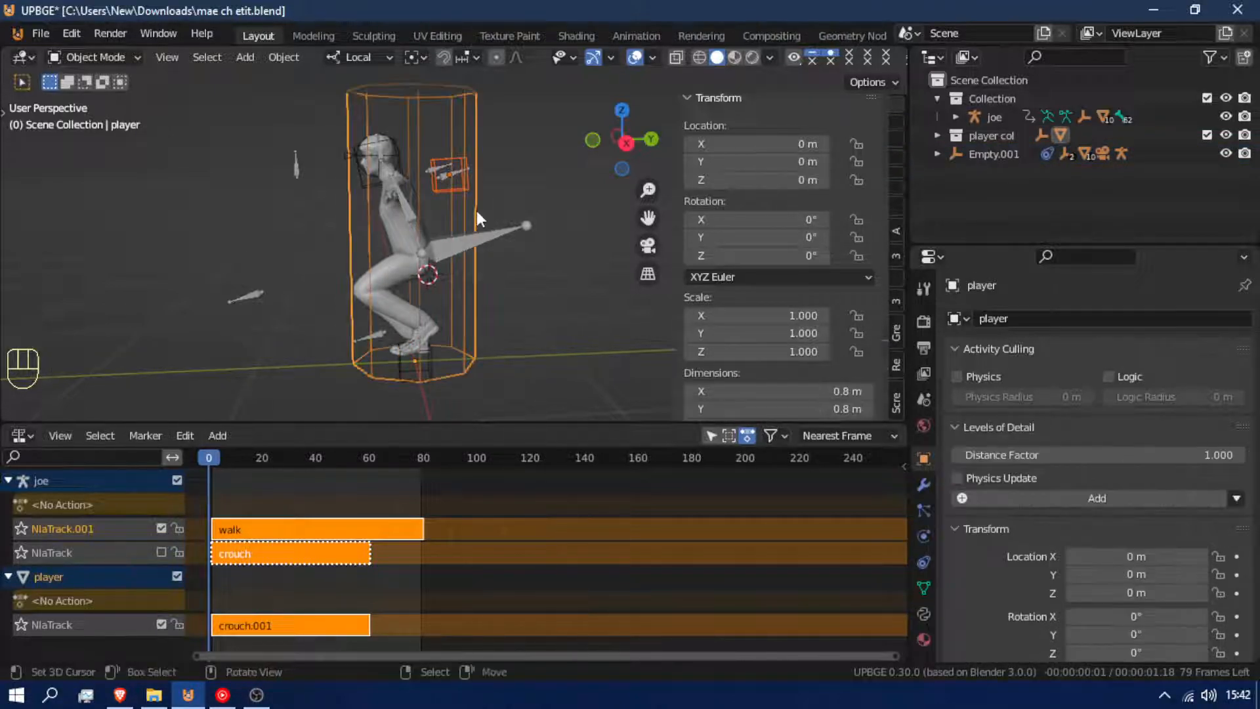
pyautogui.hotkey('ctrl', 'p')
pyautogui.click(453, 211)
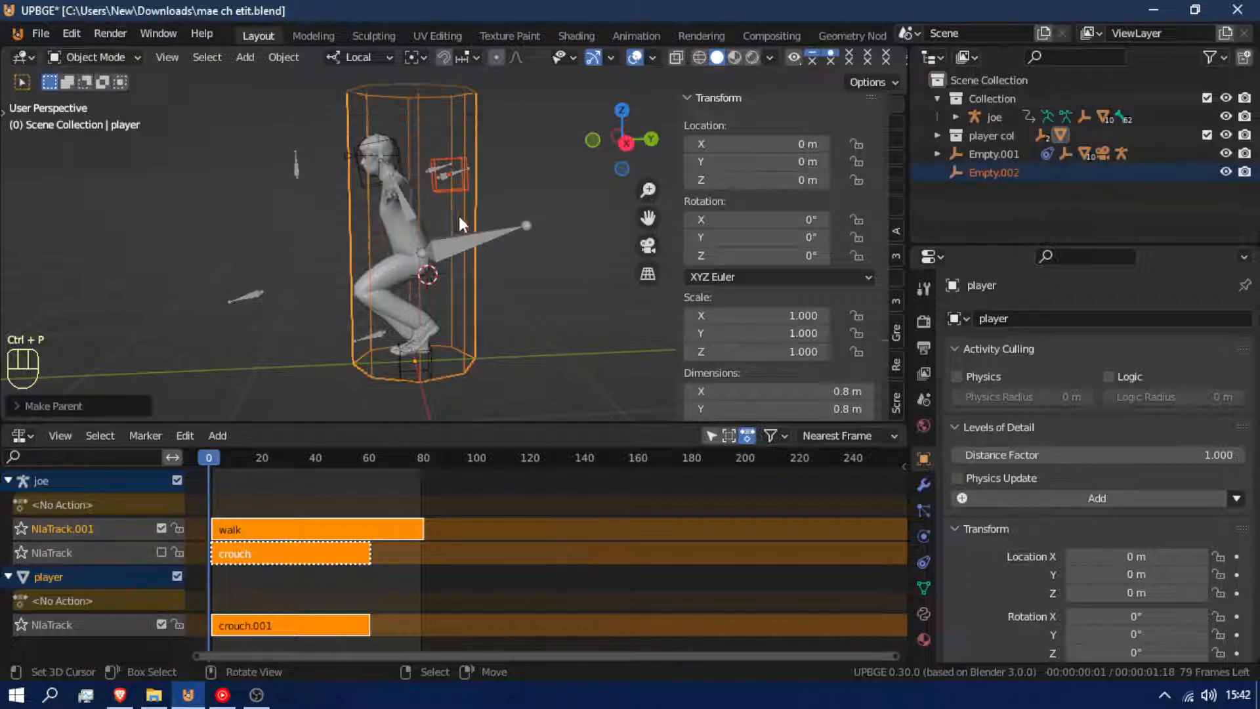
pyautogui.hotkey('ctrl', 'z')
pyautogui.hotkey('ctrl', 'shift', 'z')
# Test-rotate the player cylinder freely, clear its rotation, and try rotating it about its local Z axis.
pyautogui.press('r')
pyautogui.press('r')
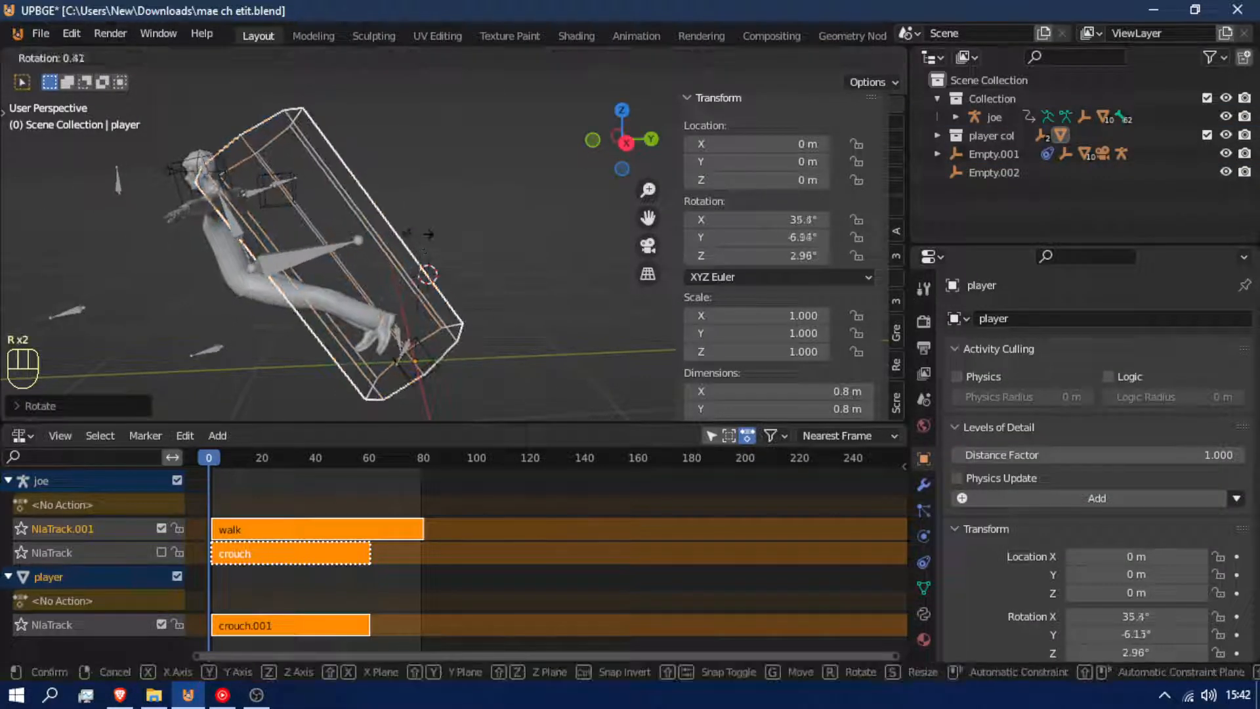
pyautogui.click(479, 219)
pyautogui.hotkey('alt', 'r')
pyautogui.press('r')
pyautogui.press('z')
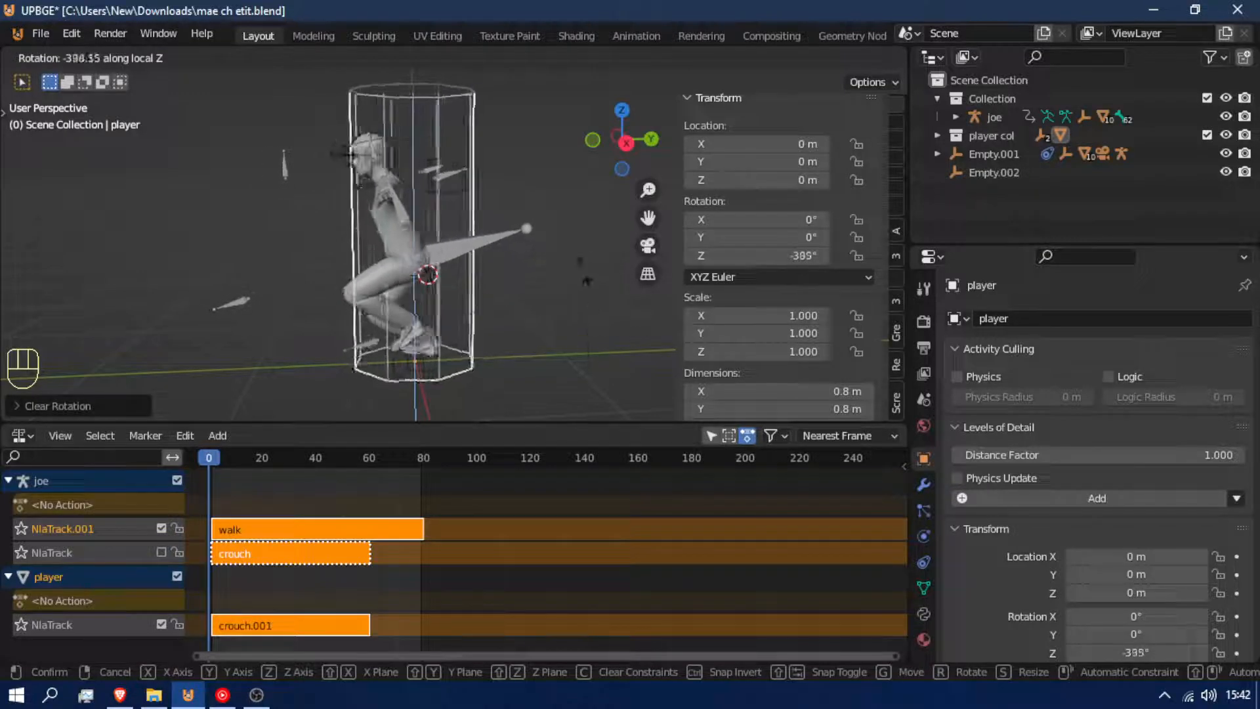
pyautogui.rightClick(450, 316)
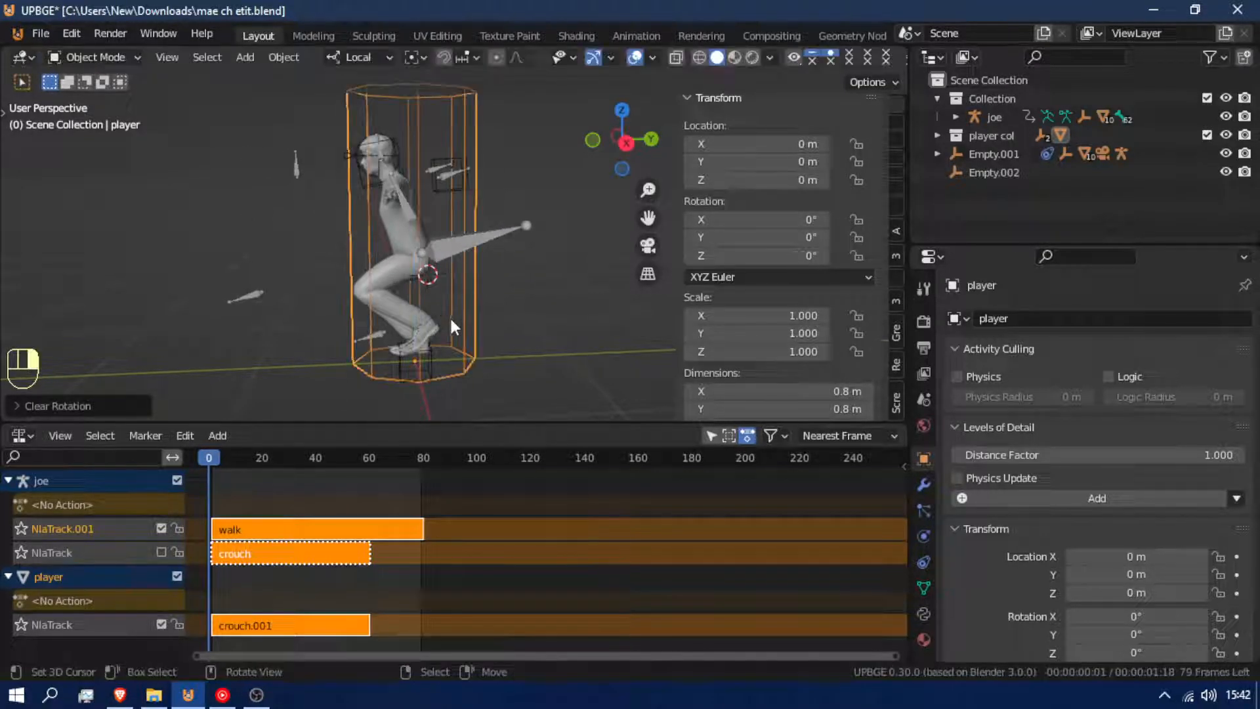
# Try rotating the joe armature and Empty.001 at the feet, each about its local Z axis.
pyautogui.click(467, 239)
pyautogui.press('r')
pyautogui.press('z')
pyautogui.rightClick(450, 368)
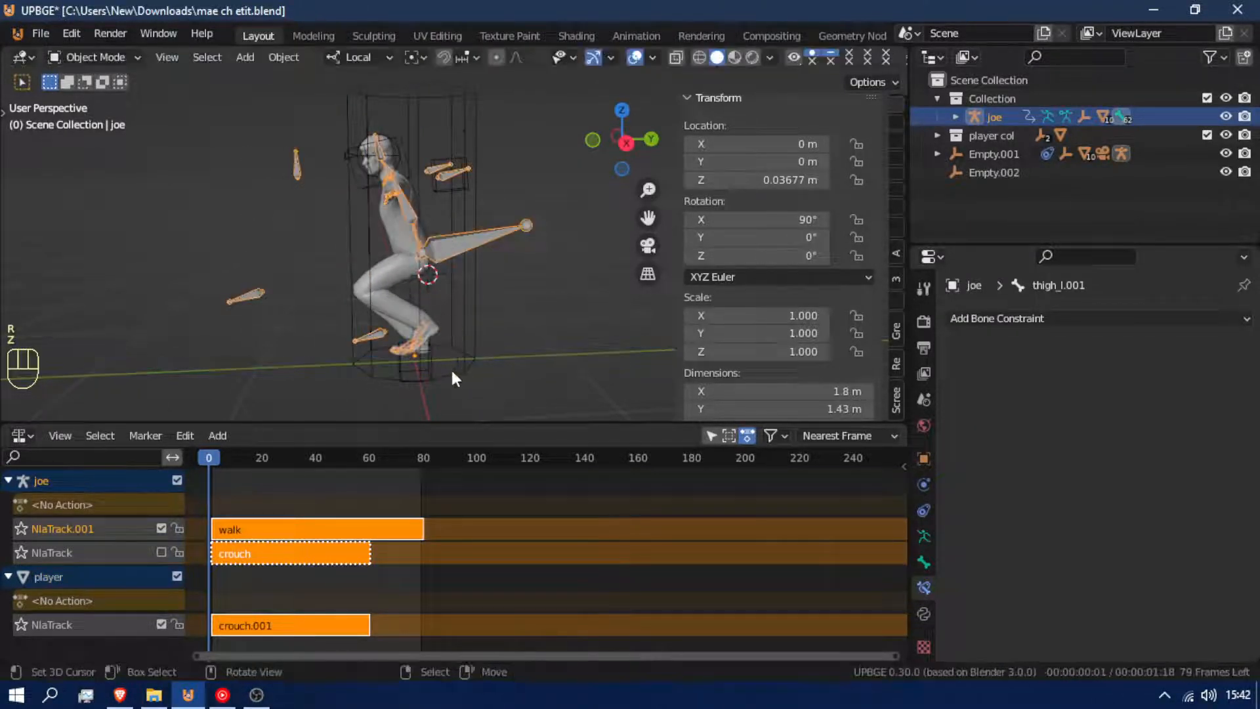
pyautogui.click(429, 364)
pyautogui.press('r')
pyautogui.press('z')
pyautogui.rightClick(356, 387)
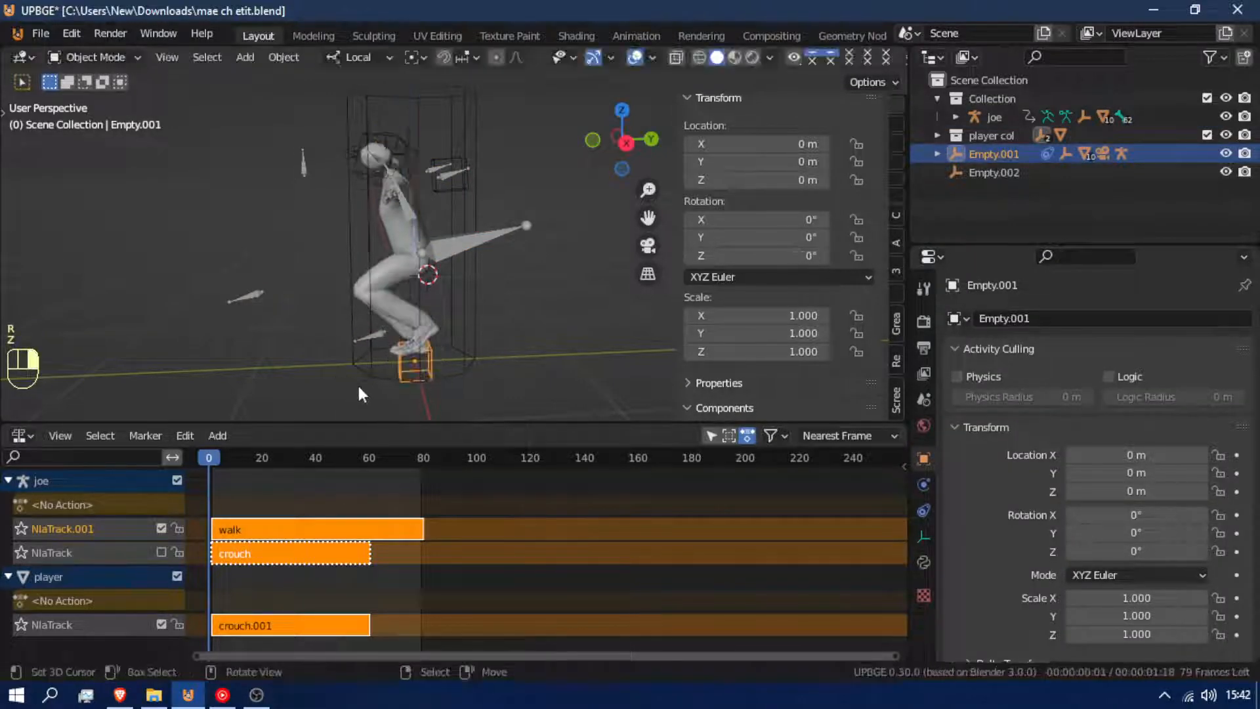
# Try rotating Empty.002 about its local Z axis.
pyautogui.click(459, 198)
pyautogui.click(466, 194)
pyautogui.press('r')
pyautogui.press('z')
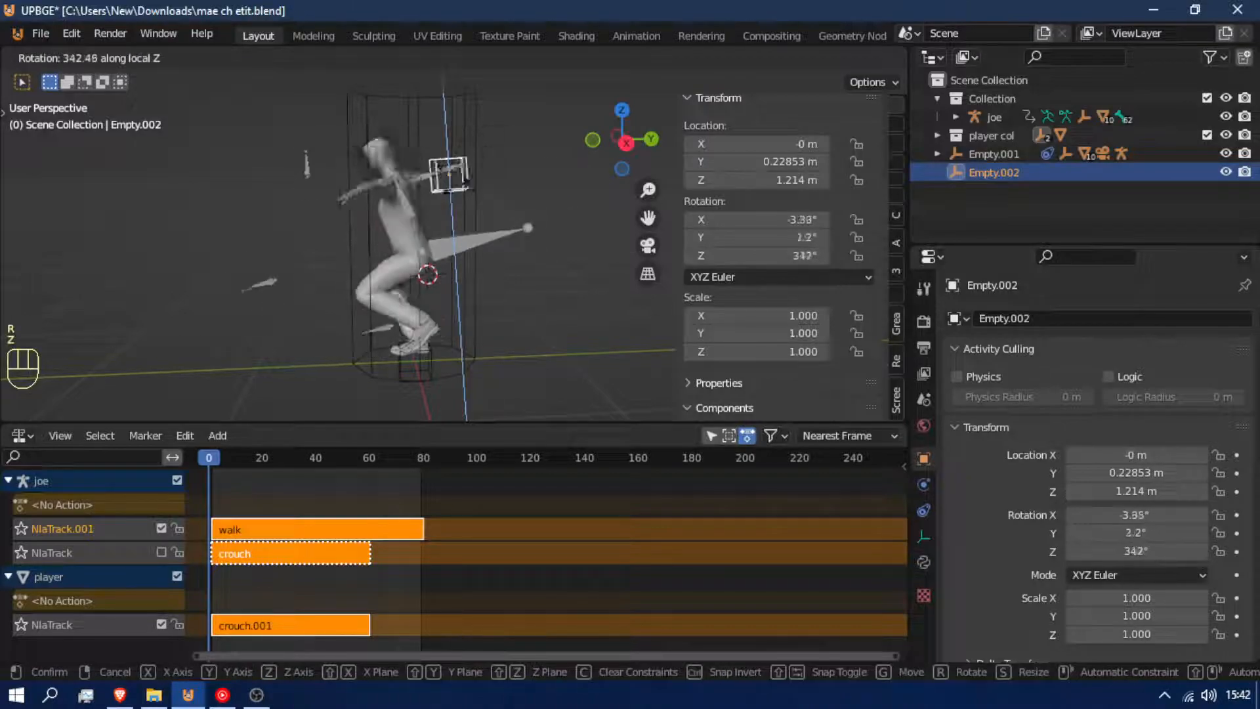
pyautogui.rightClick(412, 257)
# Try rotating the player cylinder about its local Z axis again at frame 0.
pyautogui.click(471, 304)
pyautogui.press('r')
pyautogui.press('z')
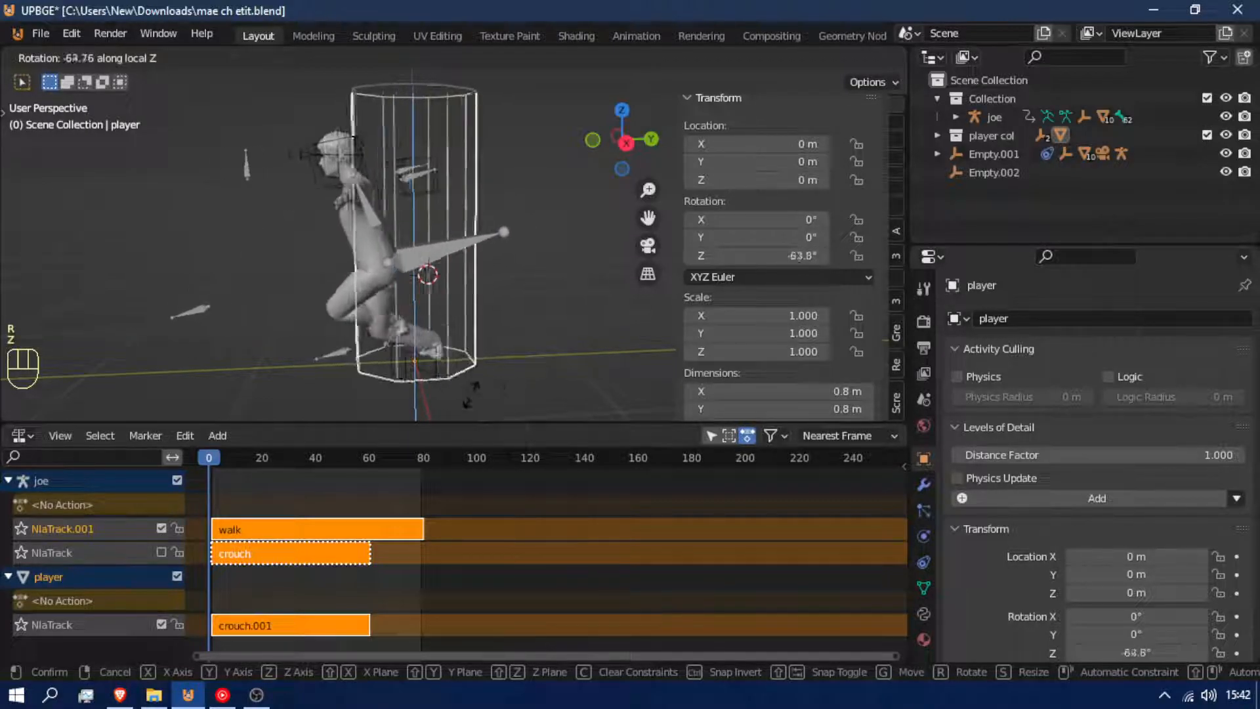
pyautogui.rightClick(436, 198)
# Try moving Empty.002 freely to test how joe's body follows it.
pyautogui.click(443, 191)
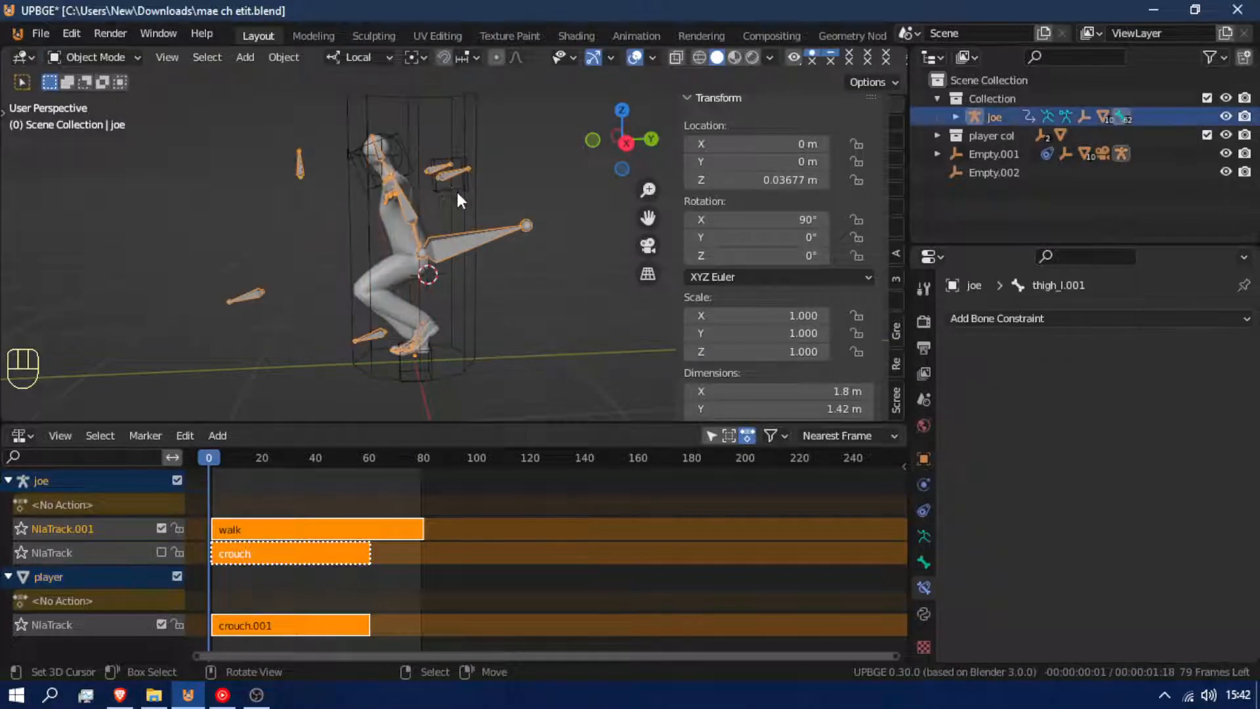
pyautogui.click(455, 187)
pyautogui.press('g')
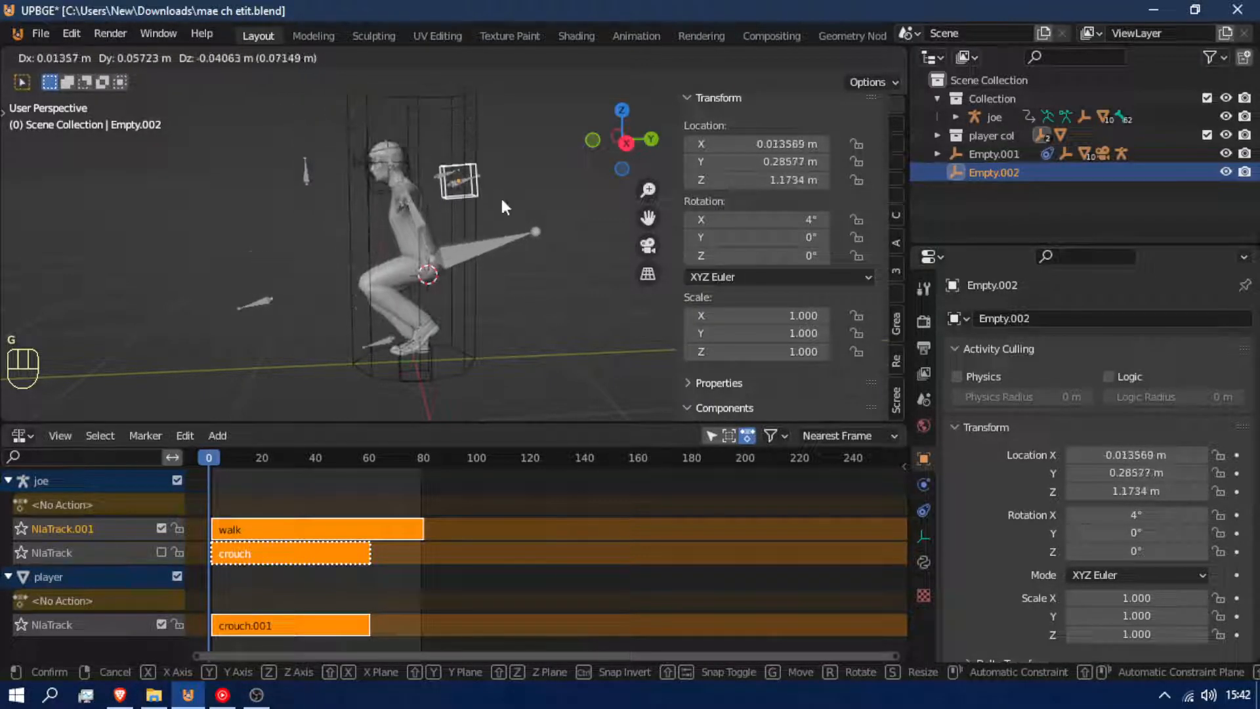
pyautogui.click(437, 224)
# At frame 60, try raising Empty.002 along its local Z axis, and return to frame 0.
pyautogui.moveTo(210, 563); pyautogui.dragTo(368, 582)
pyautogui.press('g')
pyautogui.press('z')
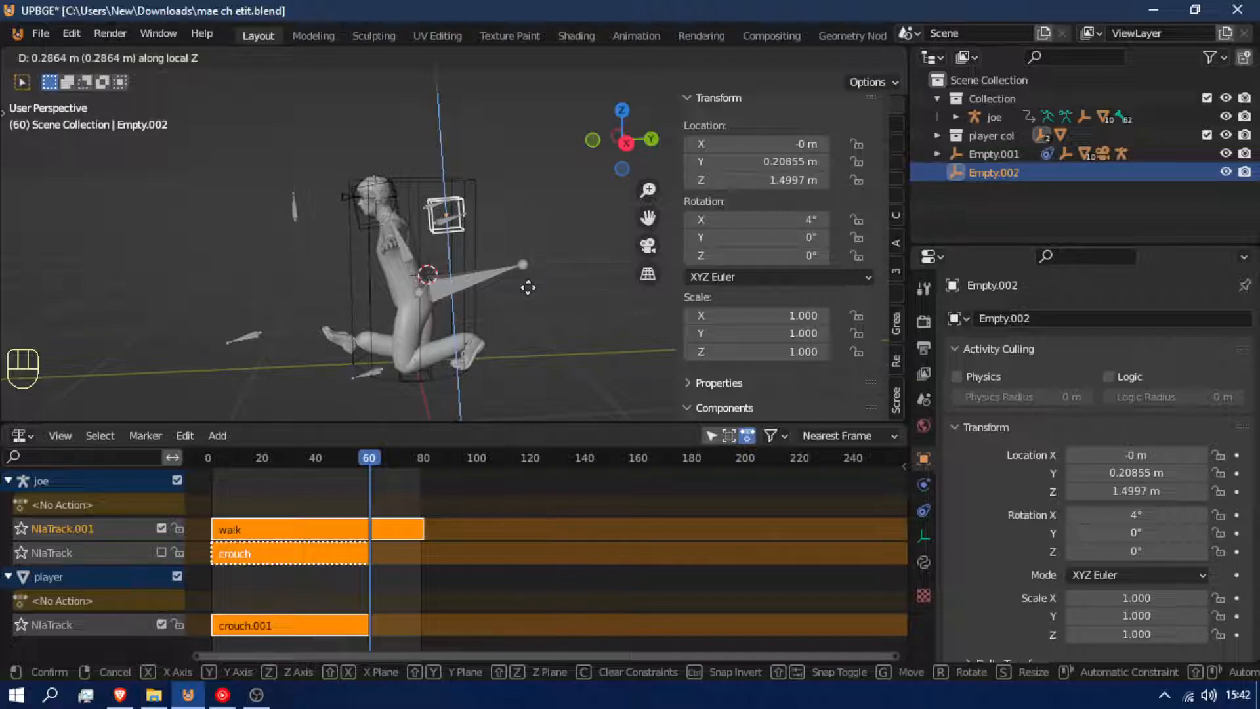
pyautogui.click(544, 267)
pyautogui.moveTo(356, 544); pyautogui.dragTo(209, 528)
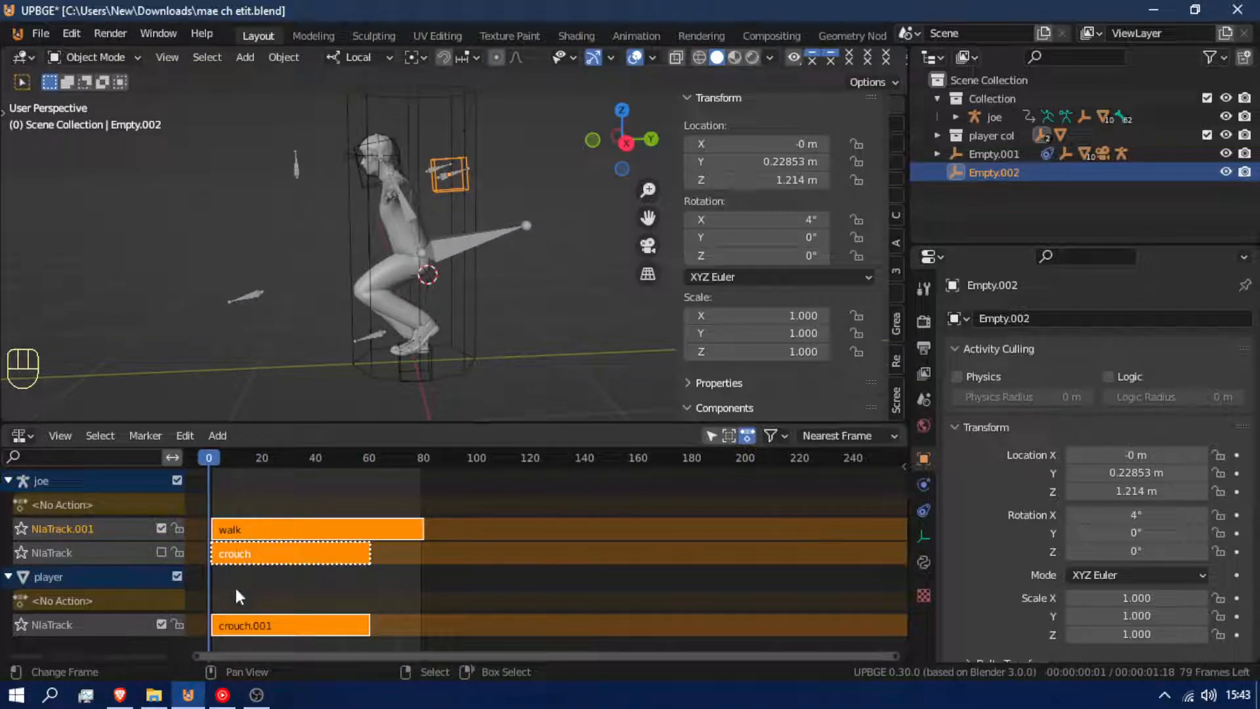
# Turn off joe's walk track, raise Empty.002 along its local Z to about 1.51 m, and go to frame 60.
pyautogui.click(161, 527)
pyautogui.moveTo(255, 555); pyautogui.dragTo(342, 549)
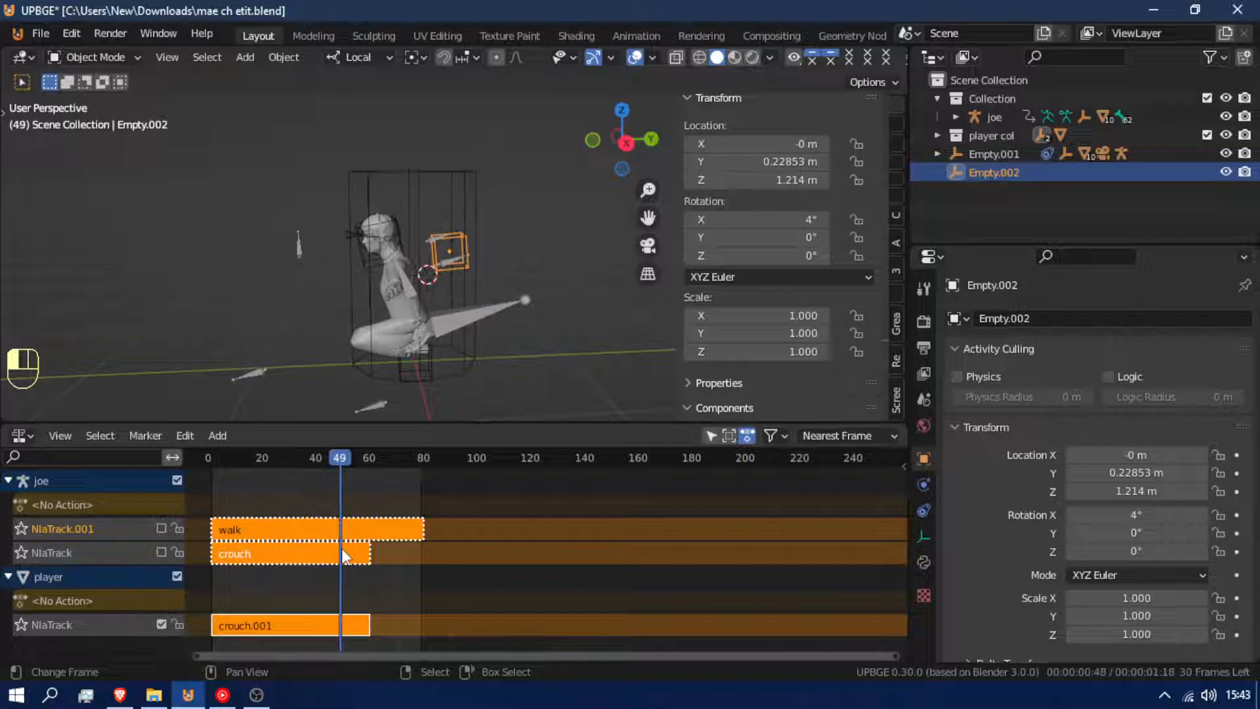
pyautogui.press('g')
pyautogui.press('z')
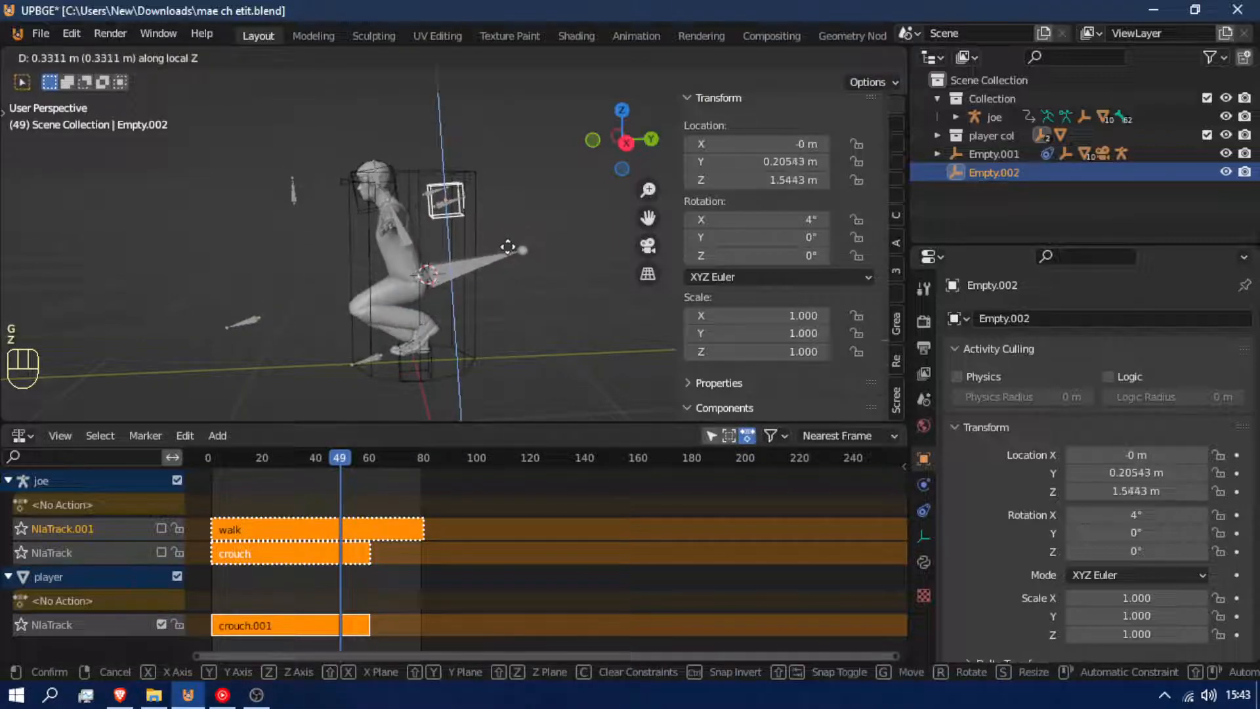
pyautogui.click(510, 254)
pyautogui.click(376, 587)
pyautogui.moveTo(378, 586)
pyautogui.mouseDown()
pyautogui.moveTo(328, 590)
pyautogui.moveTo(198, 558)
pyautogui.moveTo(340, 588)
pyautogui.moveTo(211, 571)
pyautogui.moveTo(371, 595)
pyautogui.mouseUp()
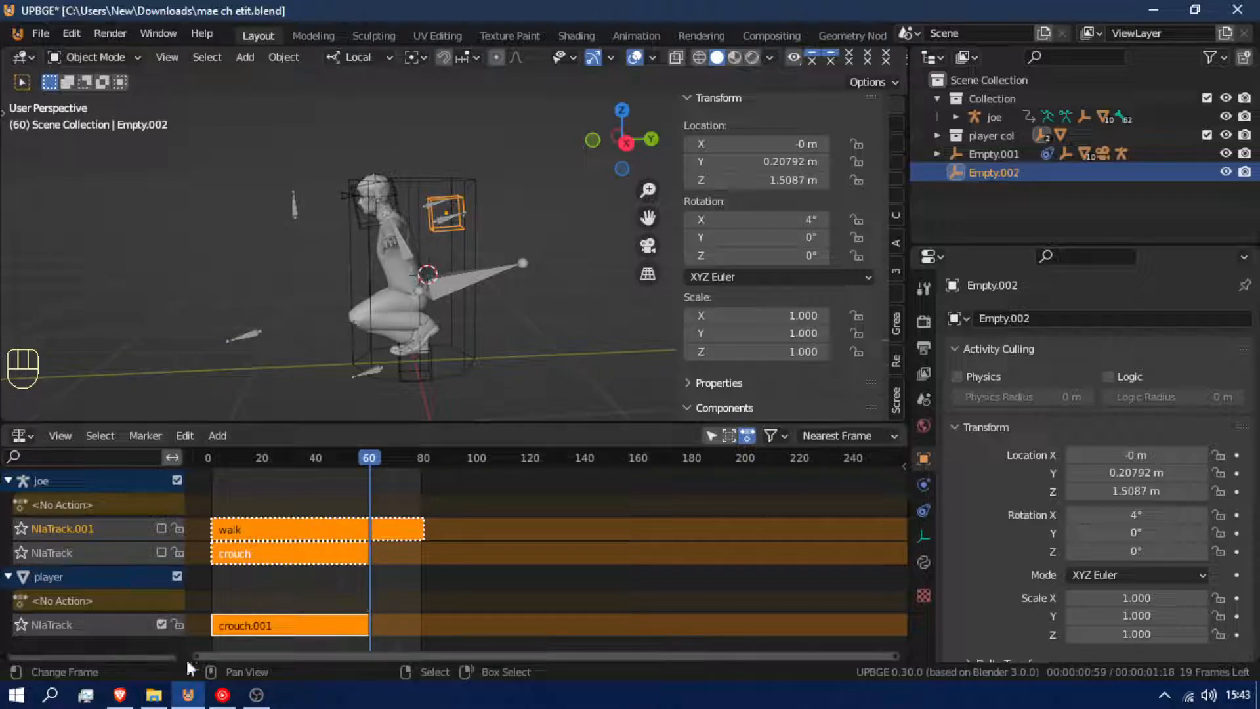
# Enable joe's crouch track and check it by scrubbing back to the start and briefly running playback.
pyautogui.click(161, 552)
pyautogui.moveTo(373, 544); pyautogui.dragTo(204, 545)
pyautogui.press('space')
pyautogui.press('space')
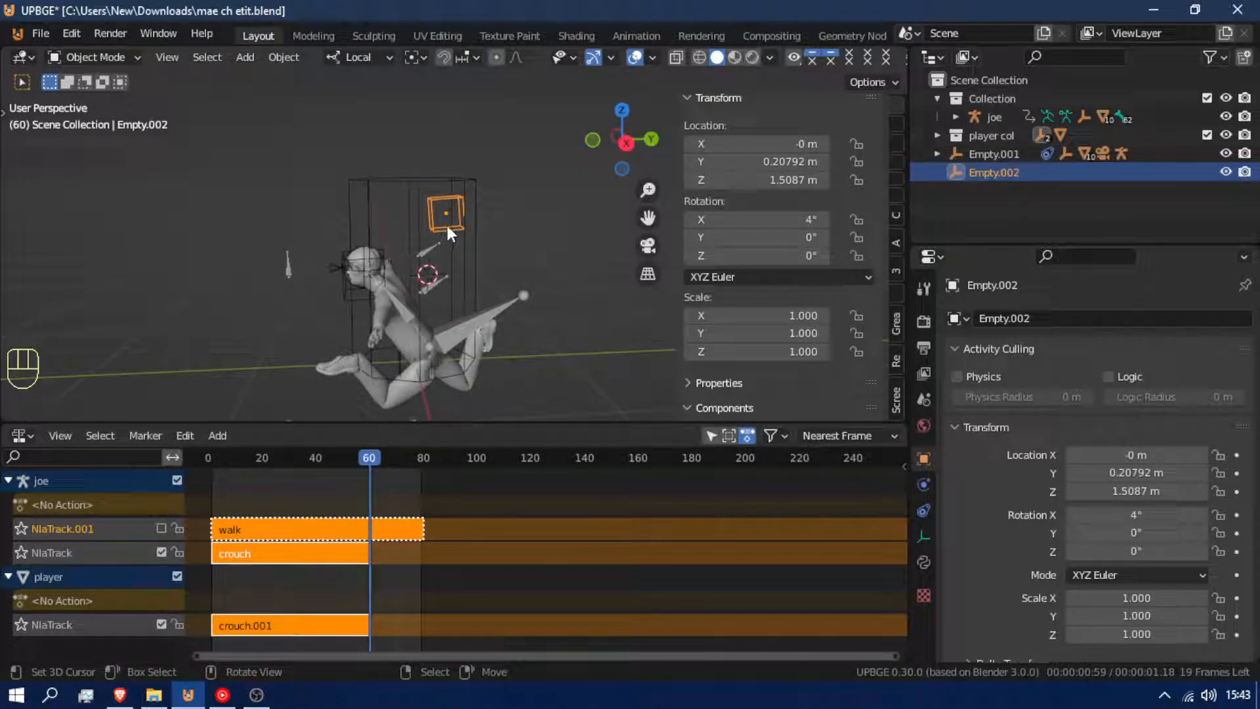
# Raise Empty.002 along its local Z axis to a Z location of about 1.91 m.
pyautogui.press('g')
pyautogui.press('z')
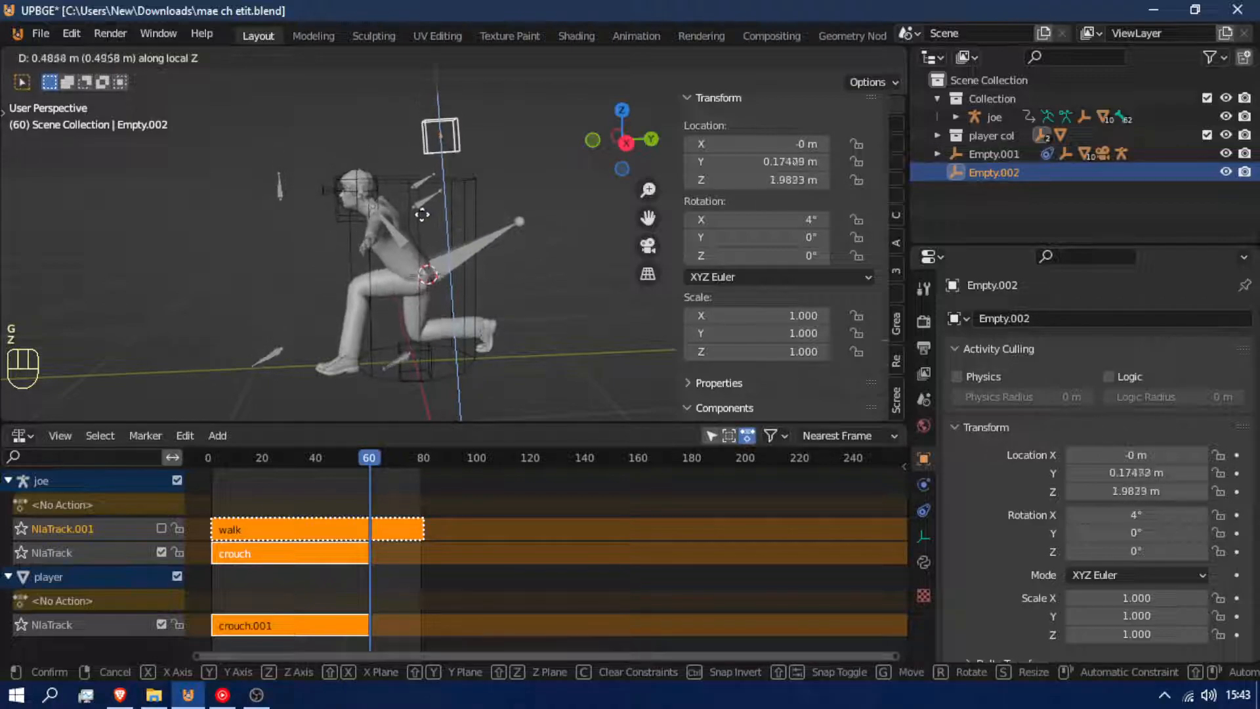
pyautogui.click(425, 234)
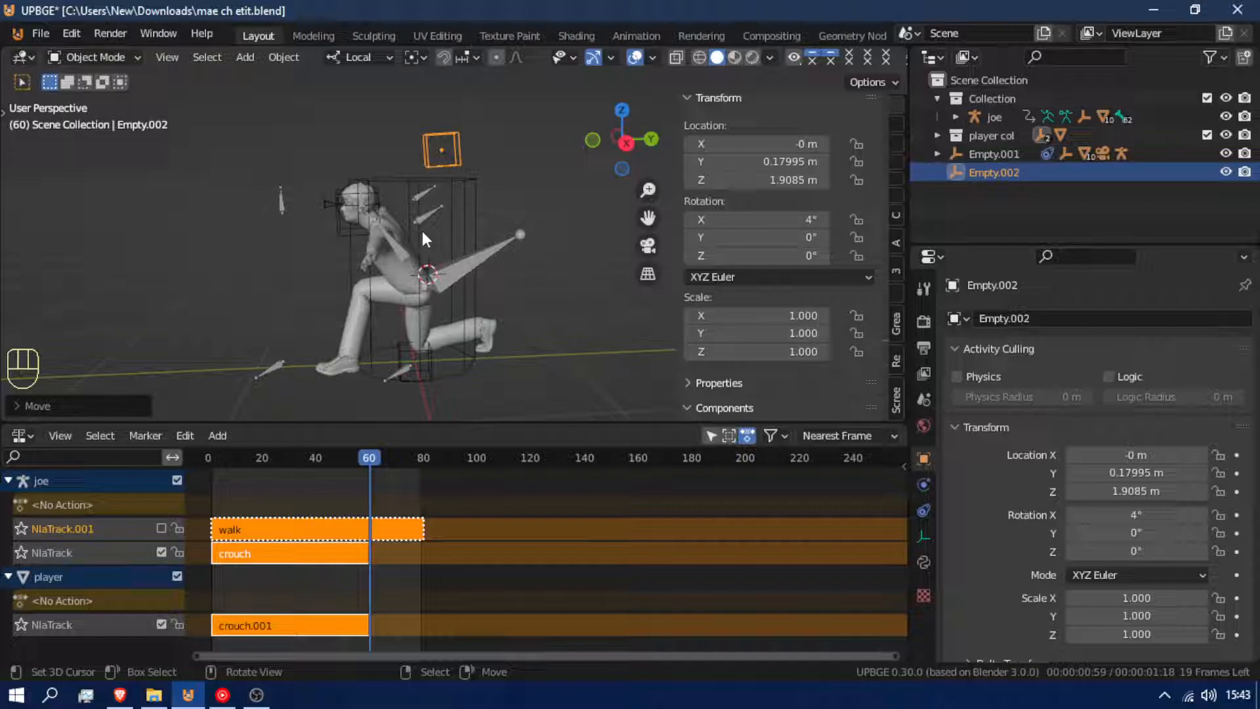
pyautogui.press('r')
pyautogui.rightClick(584, 214)
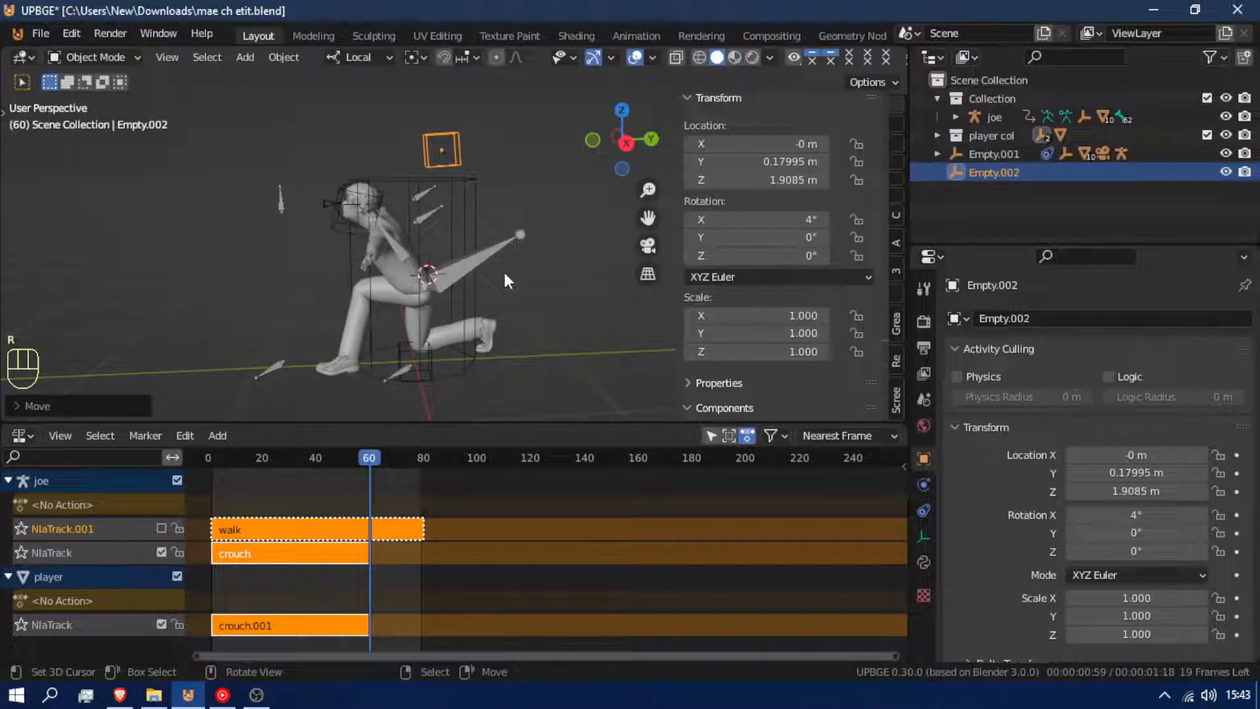
# Try rotating the joe armature about its local Z axis at frame 60, and briefly enter Pose Mode.
pyautogui.click(482, 247)
pyautogui.press('r')
pyautogui.press('z')
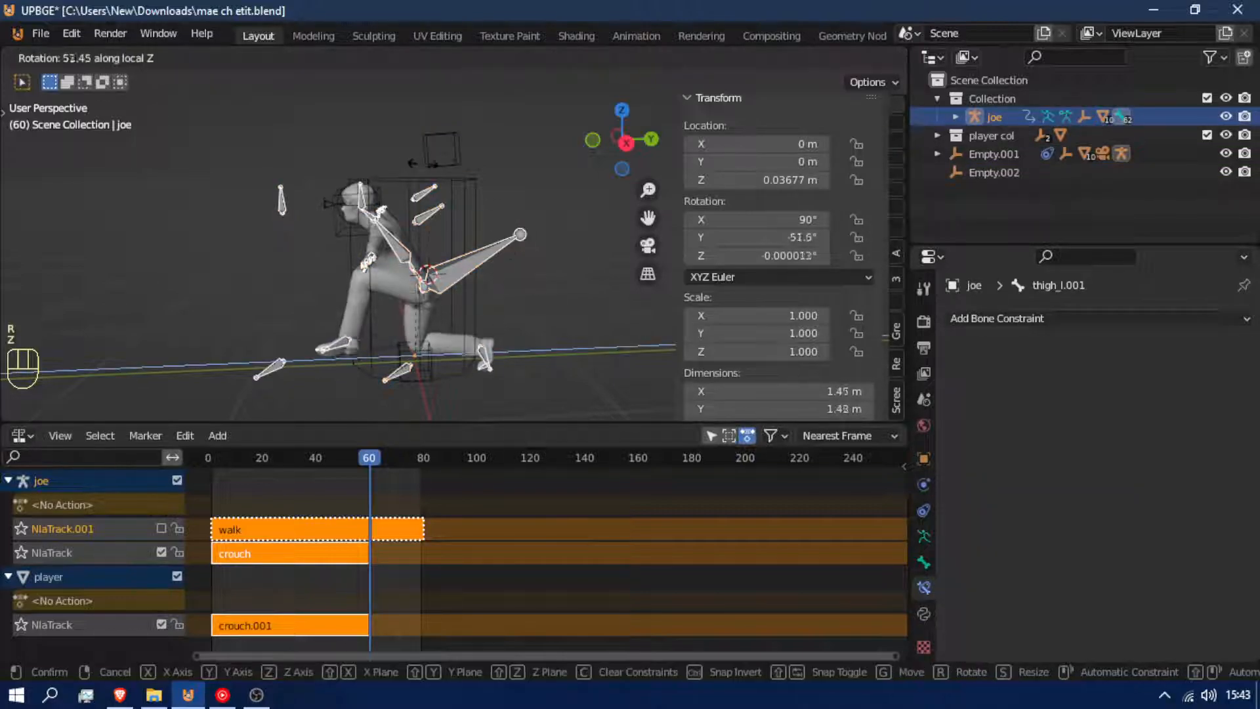
pyautogui.rightClick(399, 286)
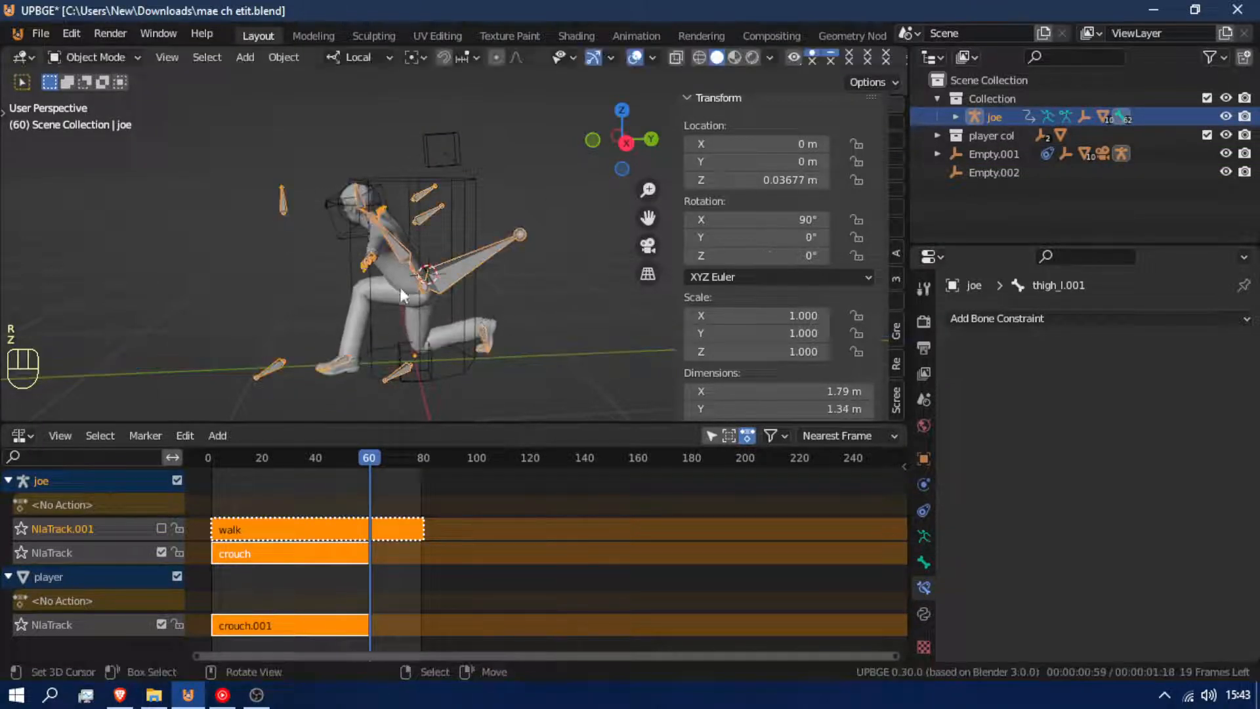
pyautogui.hotkey('ctrl', 'Tab')
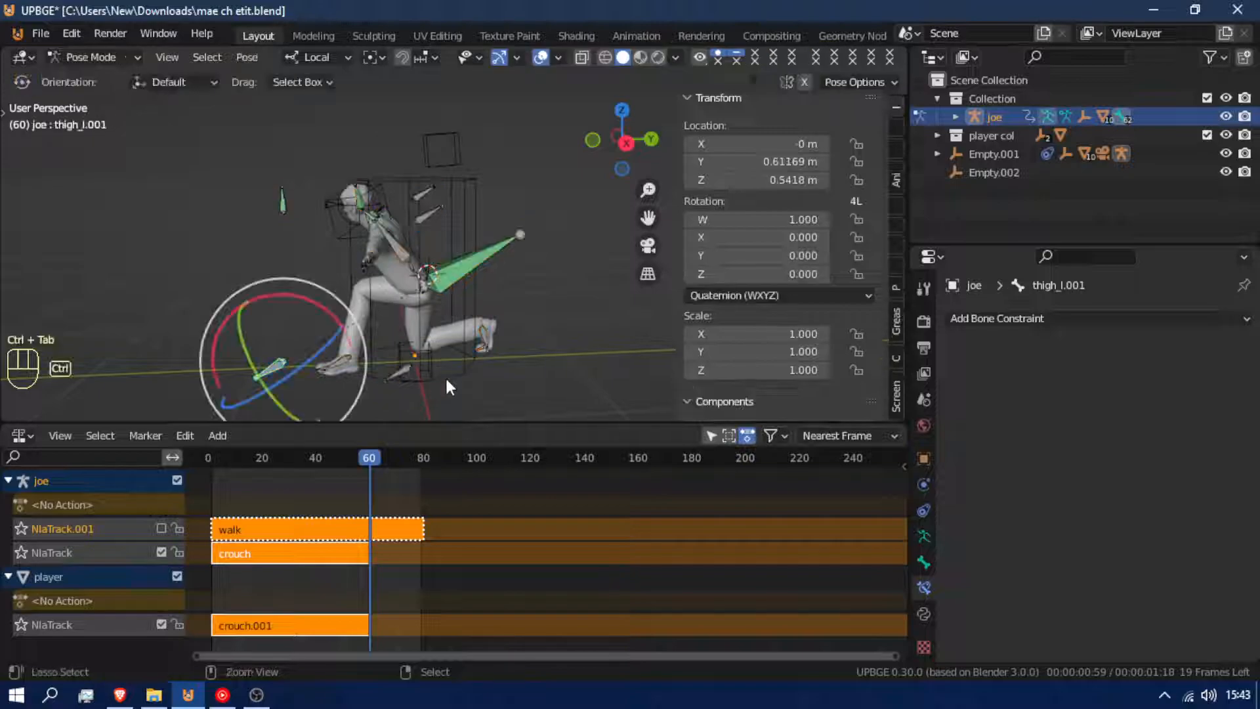
pyautogui.hotkey('ctrl', 'Tab')
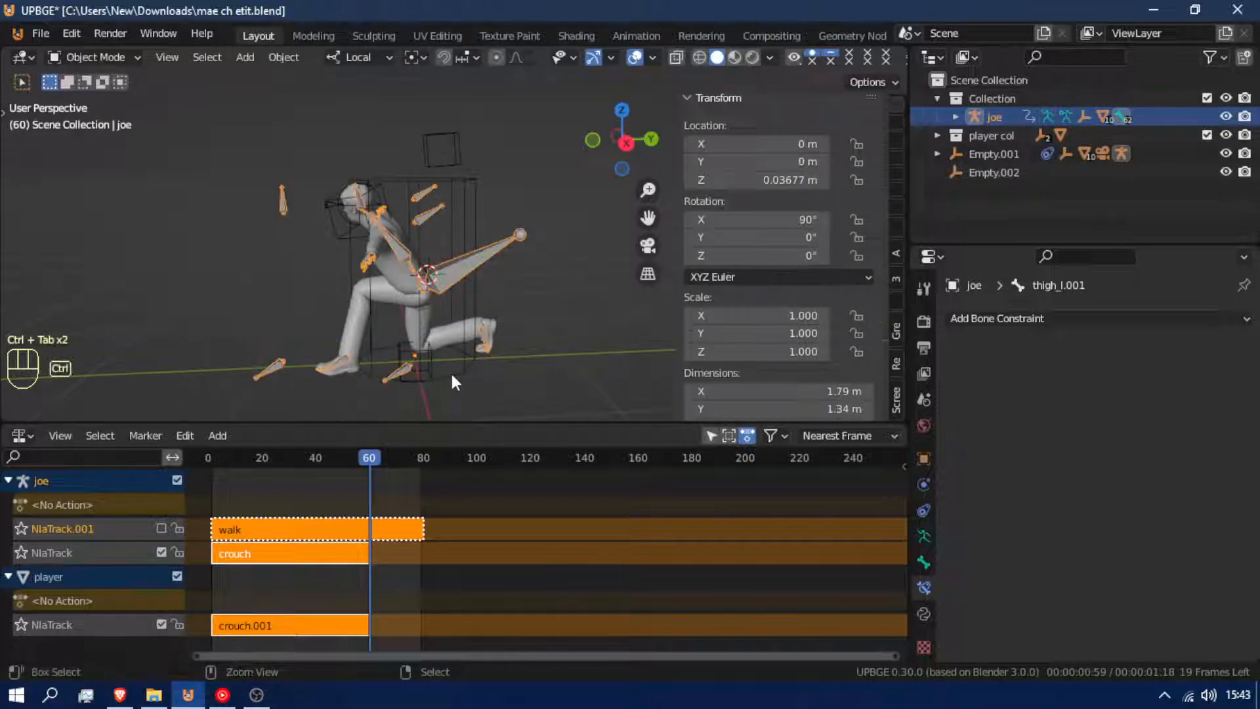
# Try rotating the player cylinder about its local Z axis at frame 60.
pyautogui.click(450, 376)
pyautogui.press('r')
pyautogui.press('z')
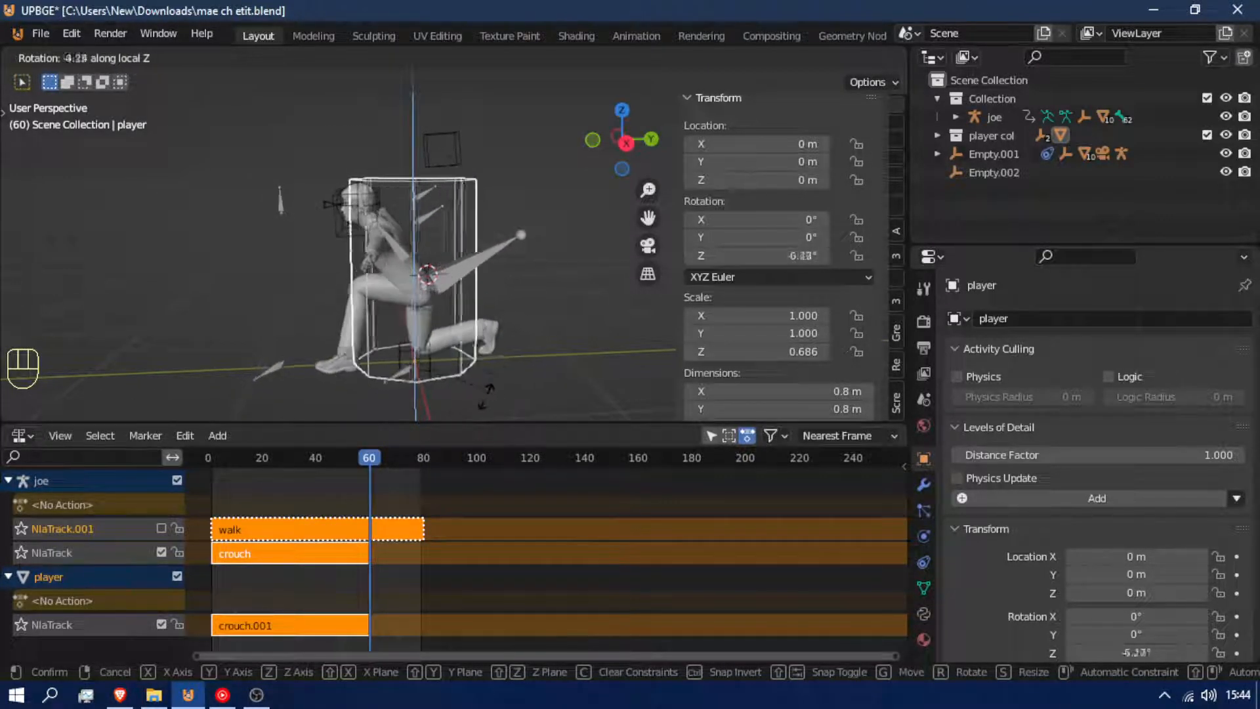
pyautogui.rightClick(370, 380)
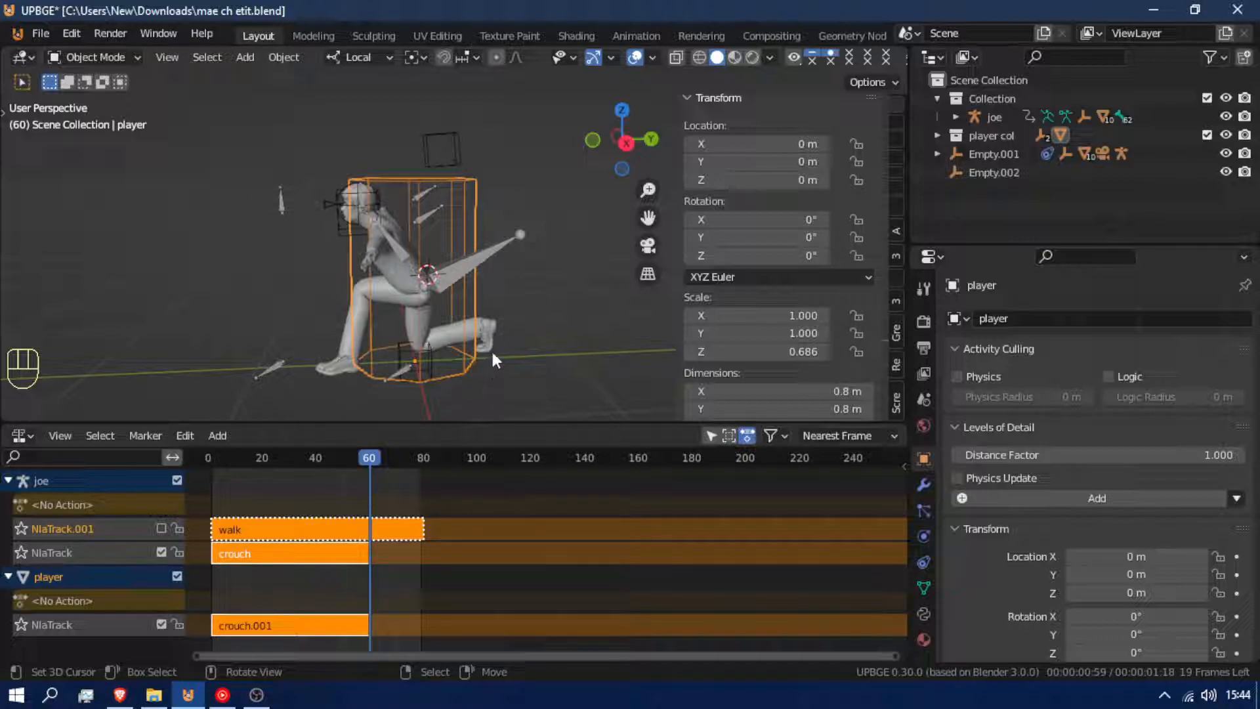
# Add a second Child Of constraint to joe's Root bone targeting player, with X, Y and Z scale turned off.
pyautogui.click(487, 257)
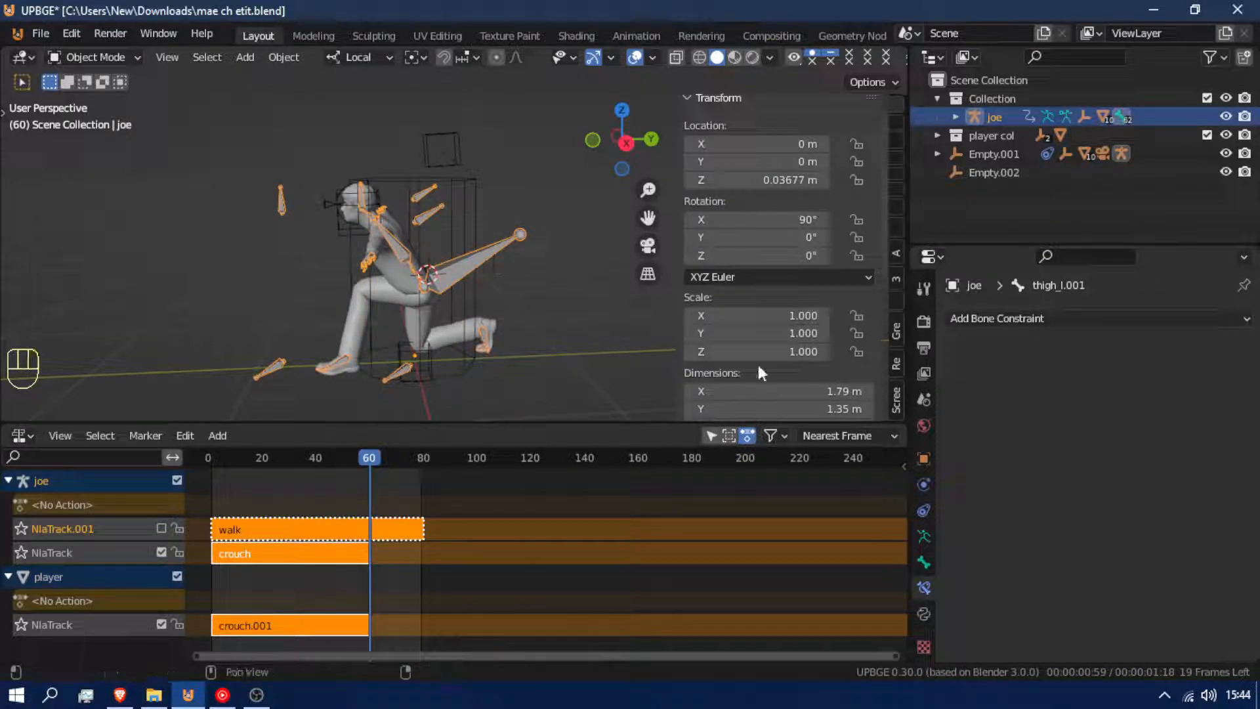
pyautogui.hotkey('ctrl', 'Tab')
pyautogui.click(488, 259)
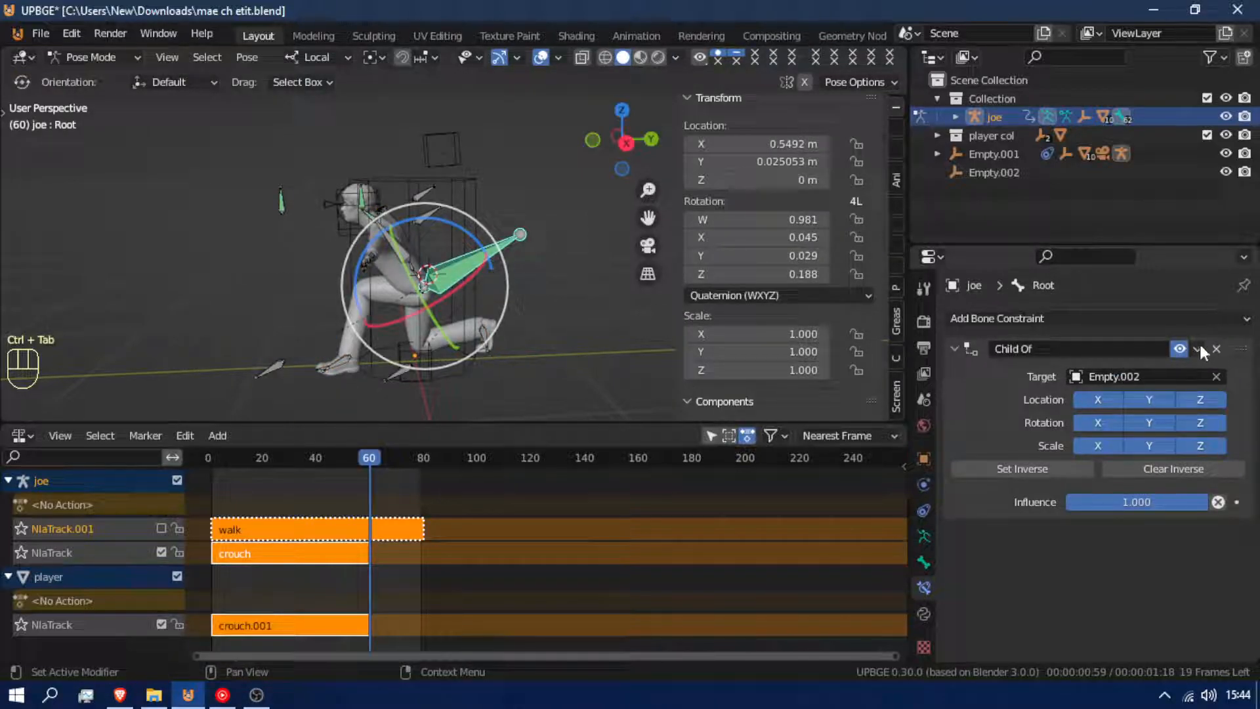
pyautogui.click(1017, 321)
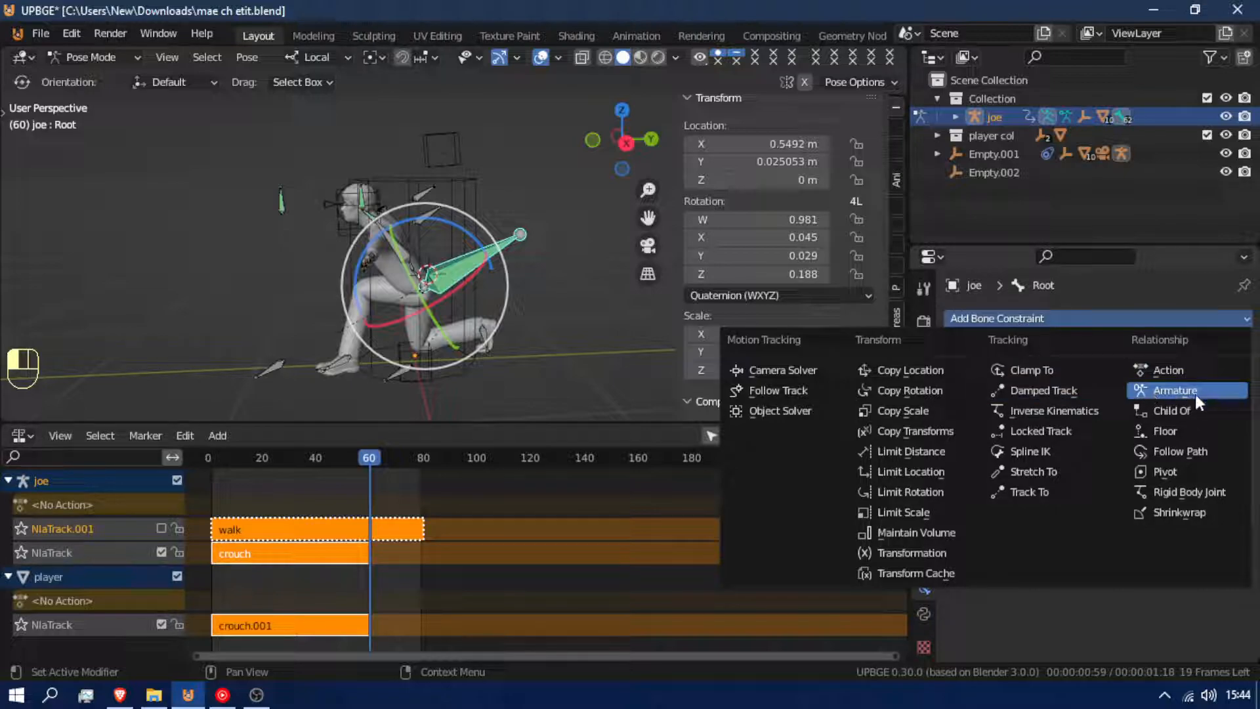
pyautogui.click(1203, 410)
pyautogui.click(1218, 559)
pyautogui.click(459, 361)
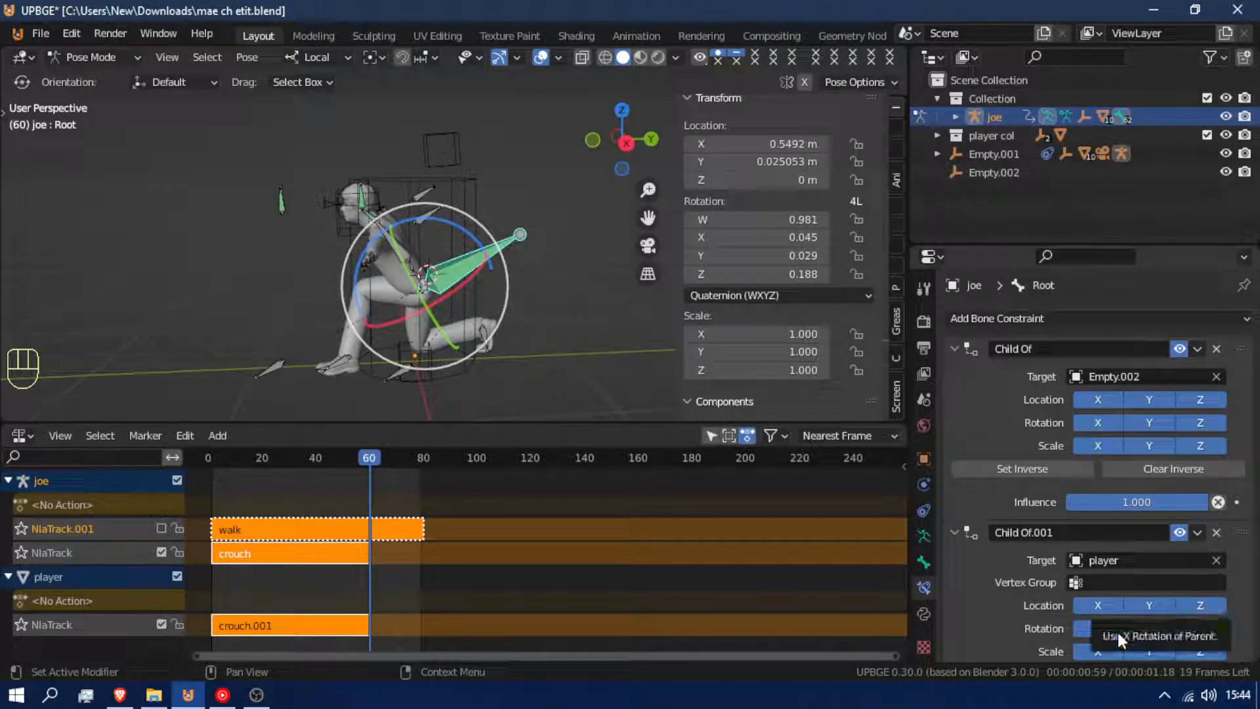
pyautogui.moveTo(1109, 652); pyautogui.dragTo(1223, 655)
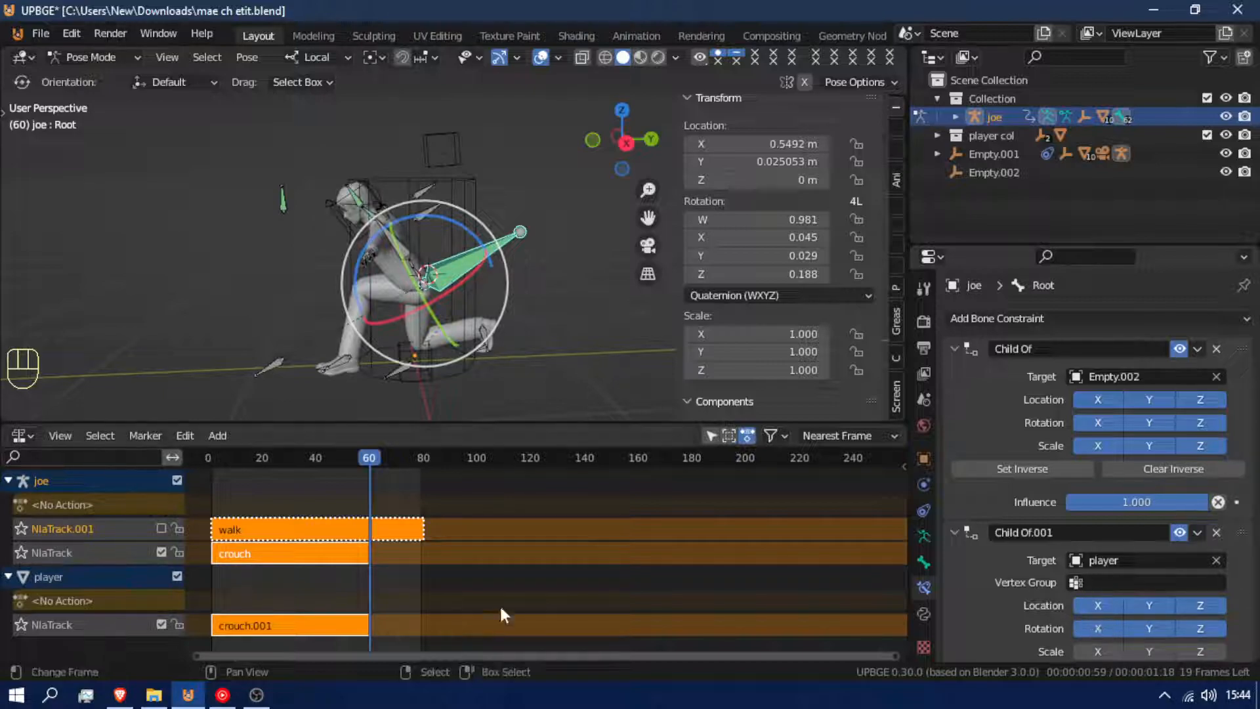
# Return to Object Mode and try rotating the player cylinder about its local Z axis at frame 60.
pyautogui.hotkey('ctrl', 'Tab')
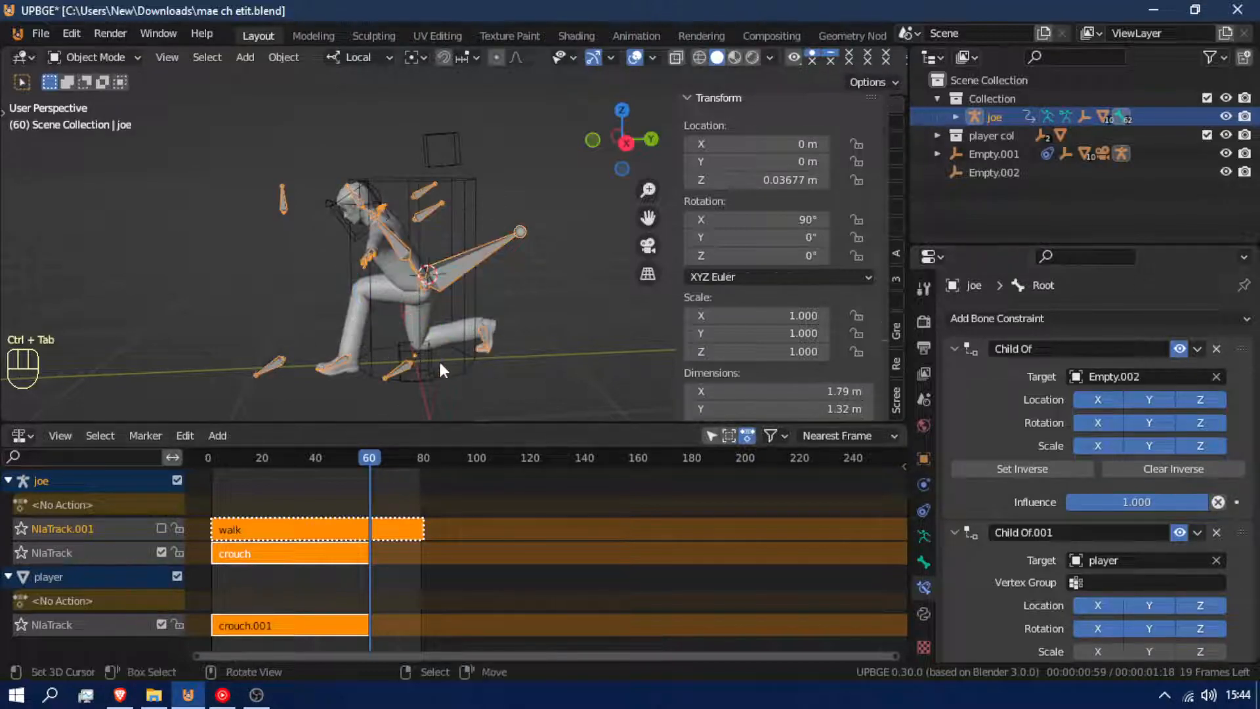
pyautogui.click(458, 370)
pyautogui.press('r')
pyautogui.press('z')
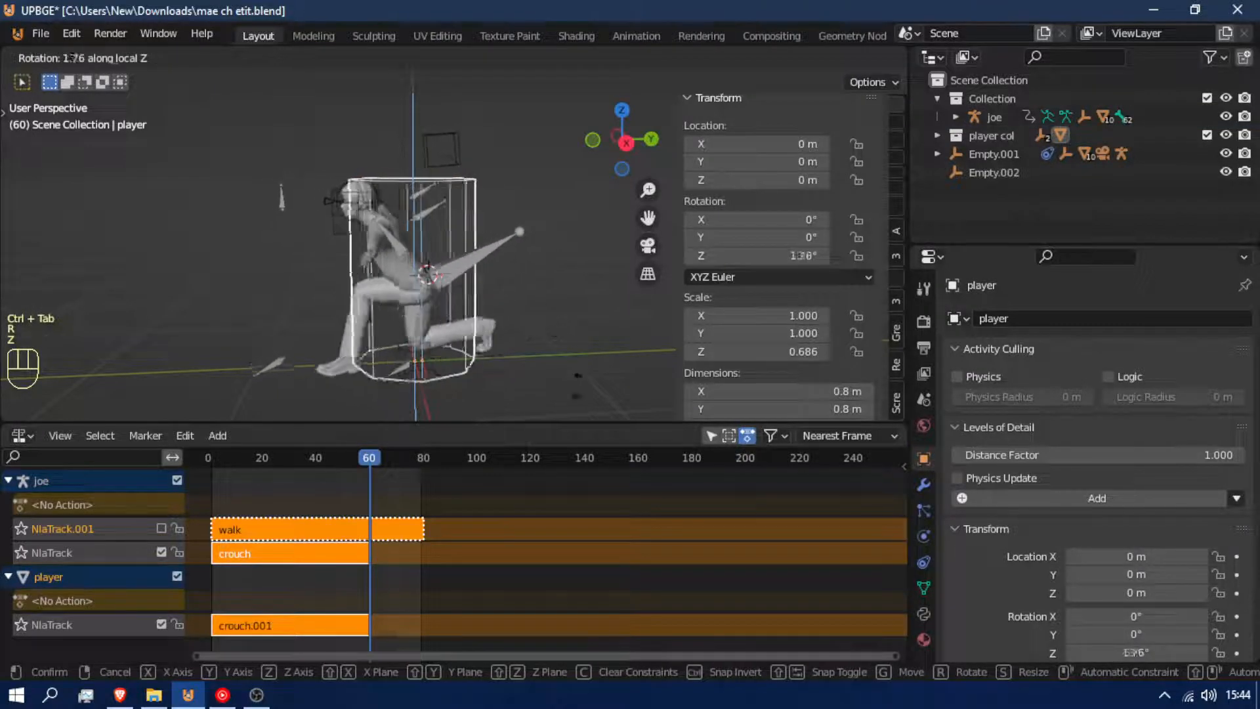
pyautogui.rightClick(469, 287)
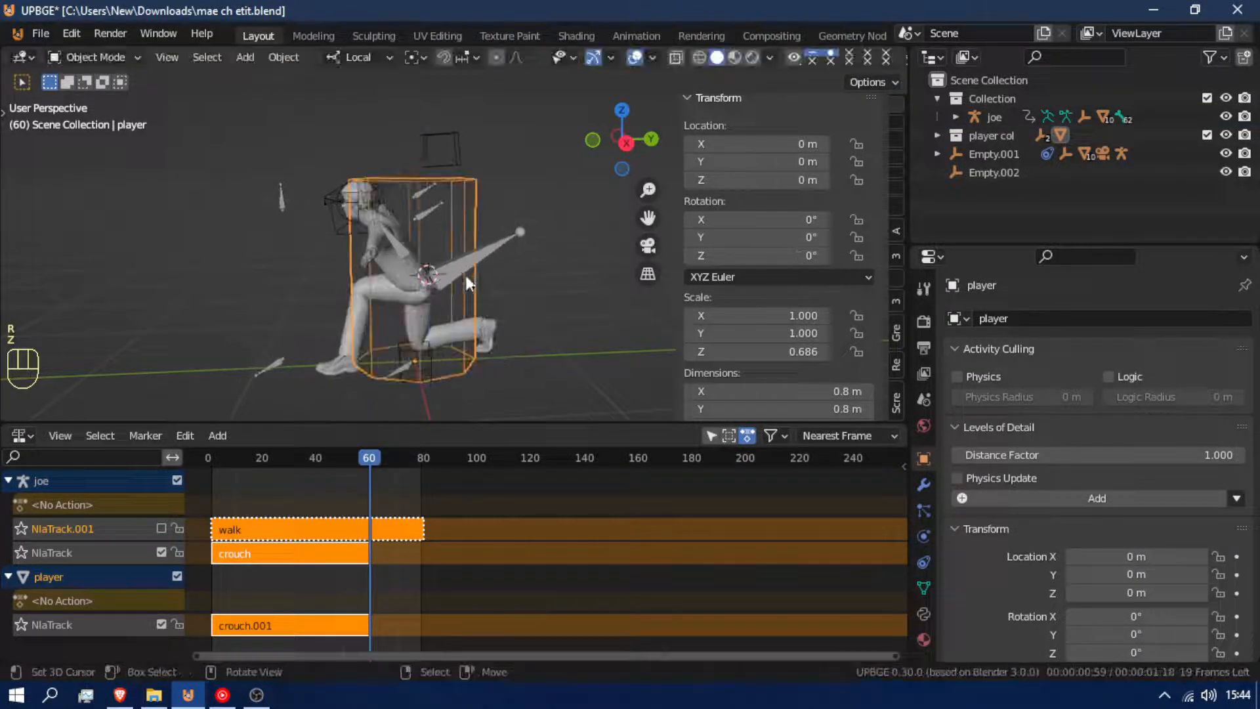
# Try rotating the joe armature about the global Z axis at frame 60.
pyautogui.click(468, 287)
pyautogui.press('r')
pyautogui.press('z')
pyautogui.press('z')
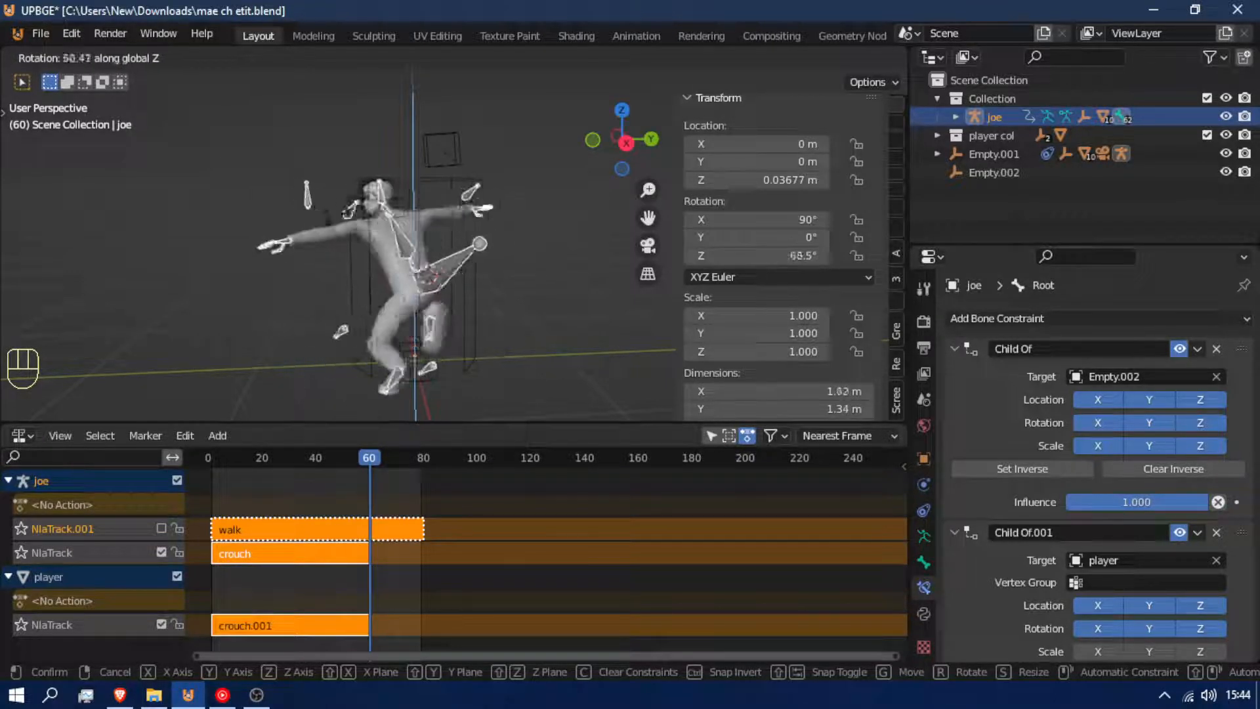
pyautogui.rightClick(429, 366)
# Try rotating Empty.001 about its local Z axis at frame 60.
pyautogui.rightClick(431, 370)
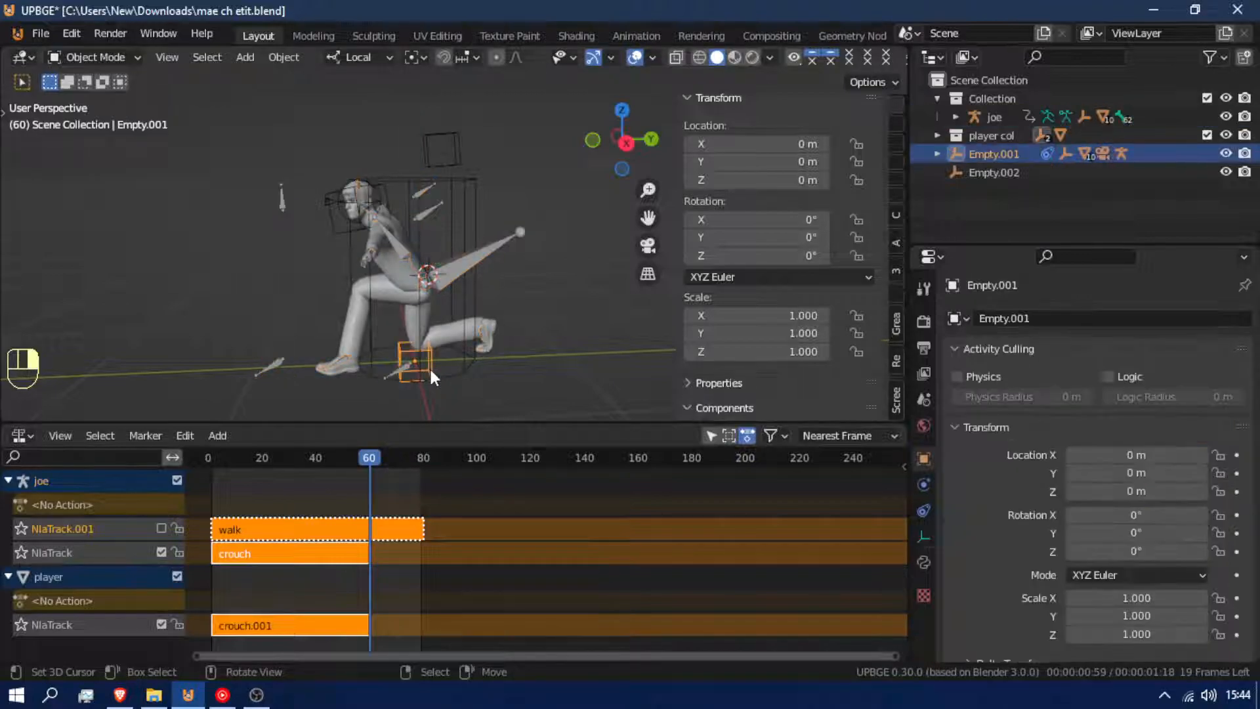
pyautogui.press('r')
pyautogui.press('z')
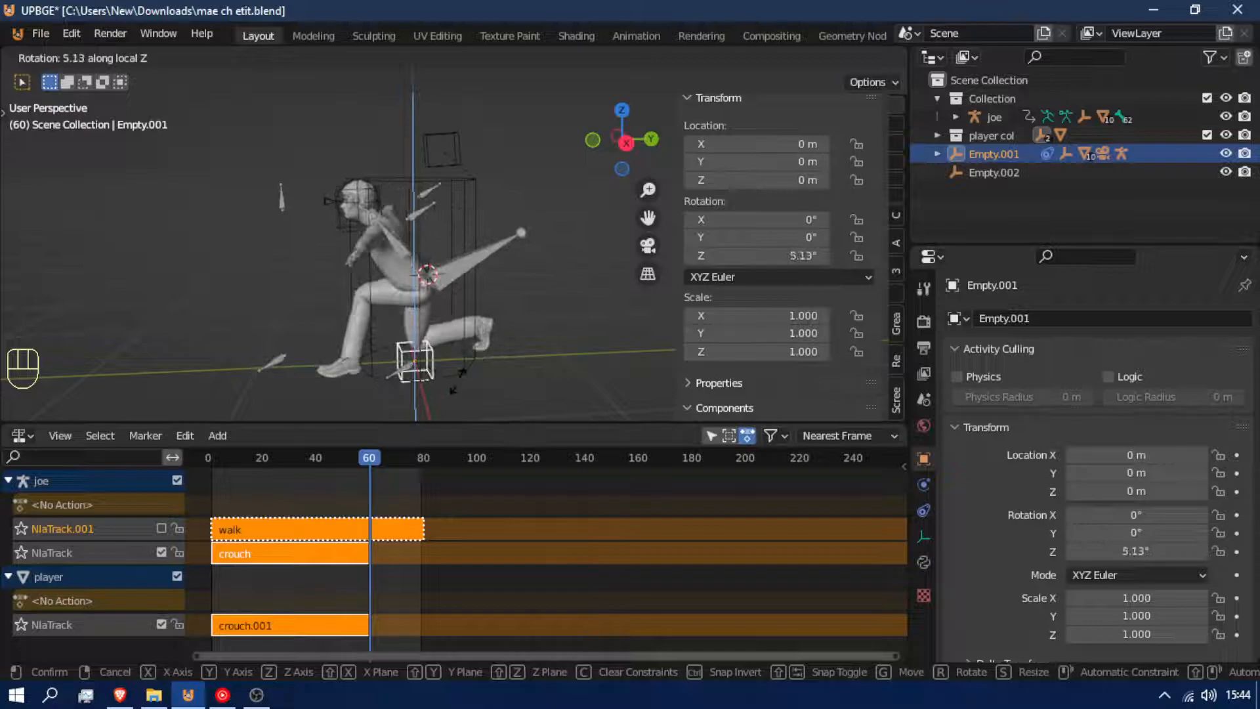
pyautogui.rightClick(461, 389)
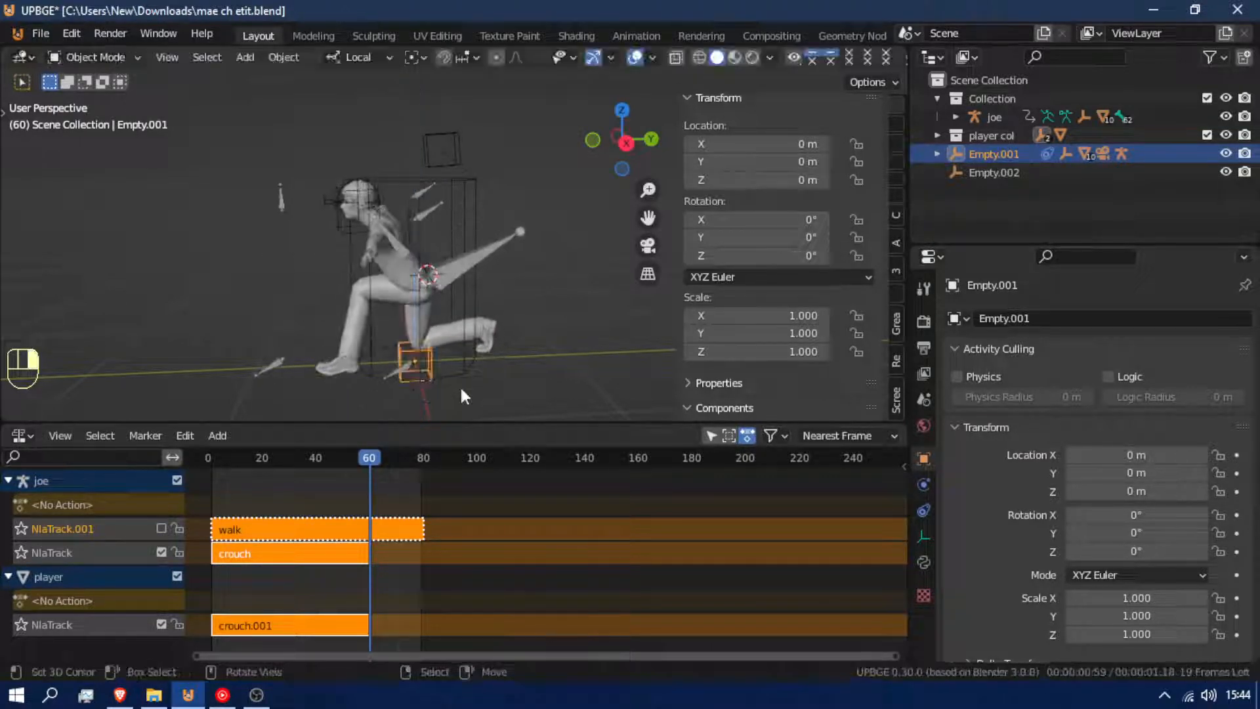
# Set the inverse on the Root bone's Child Of constraint targeting player, and delete that constraint.
pyautogui.click(455, 258)
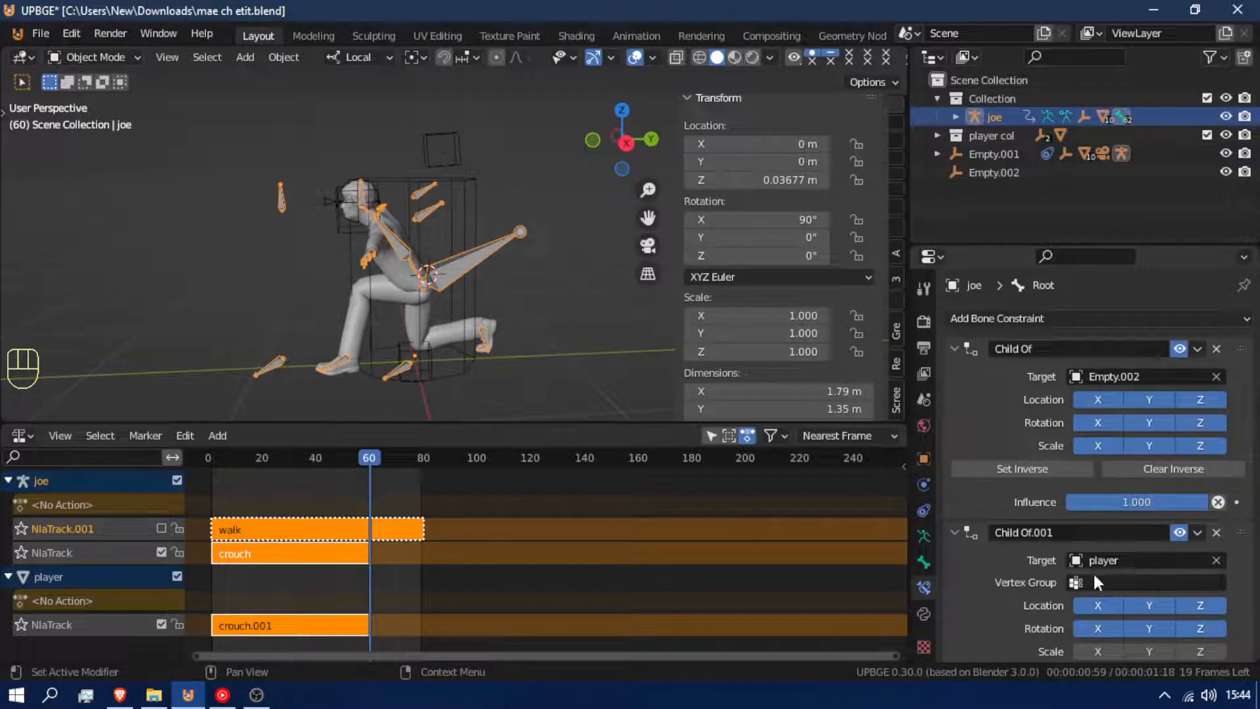
pyautogui.scroll(-2, 1151, 629)
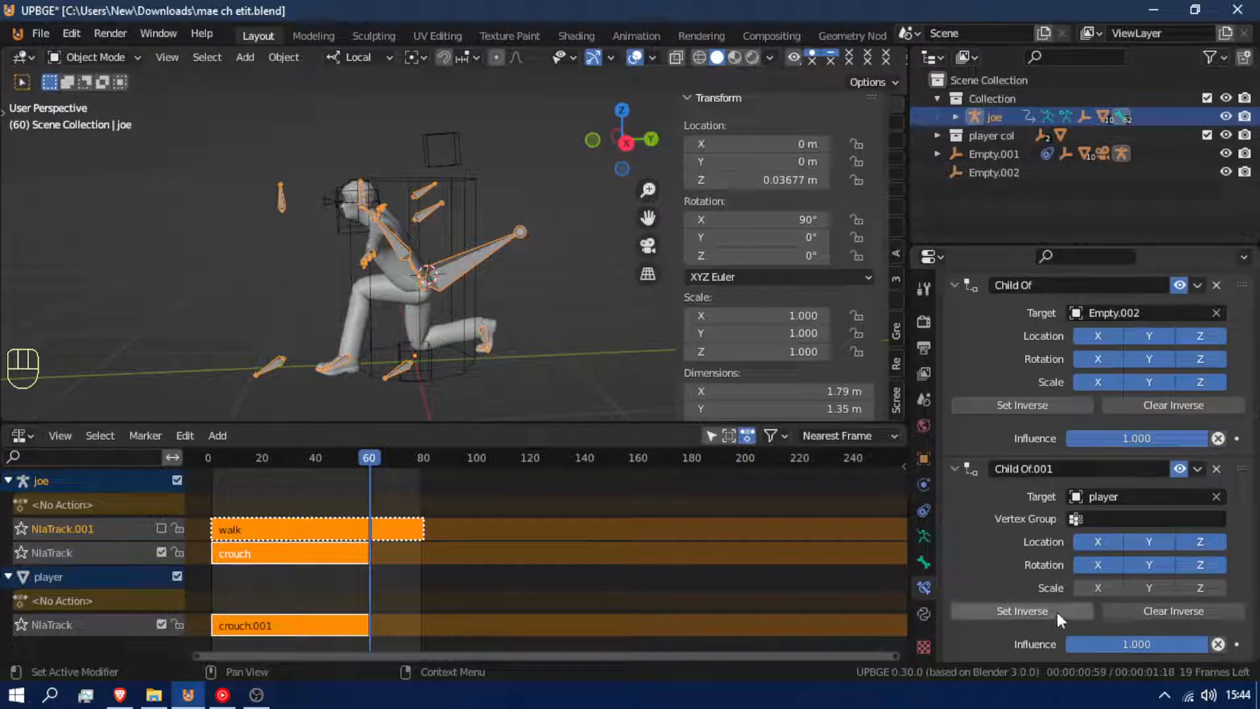
pyautogui.click(1044, 611)
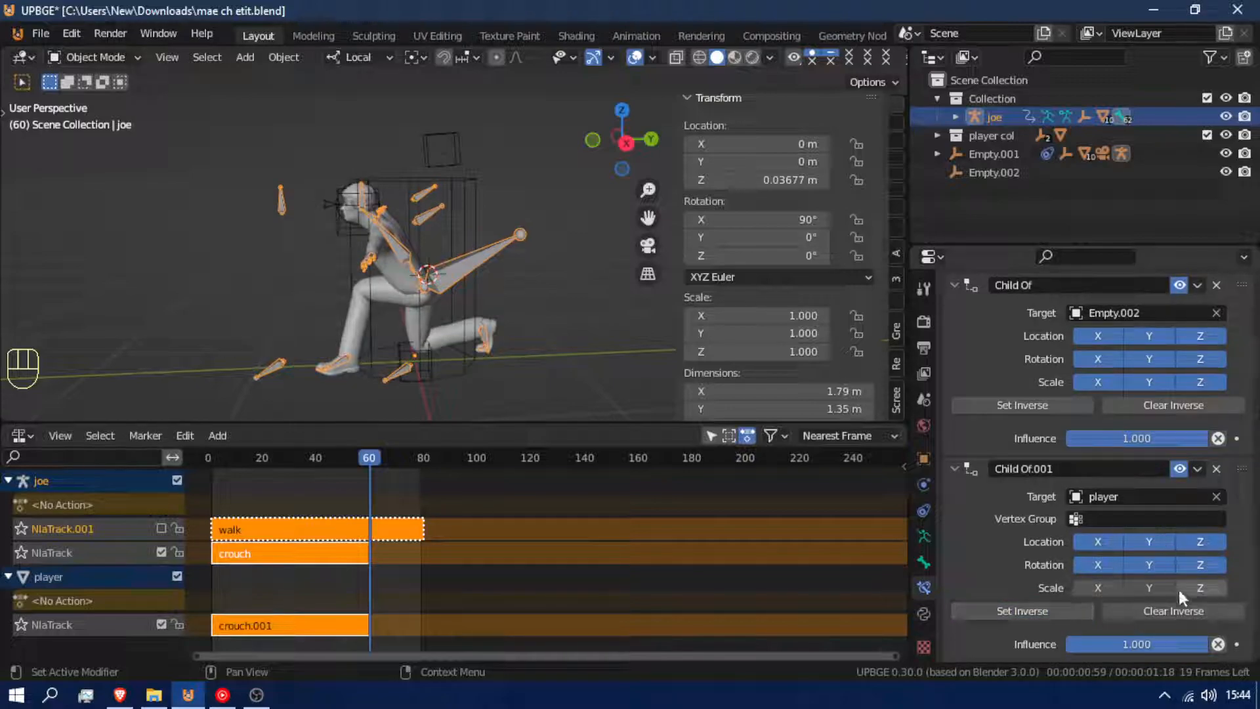
pyautogui.click(1217, 470)
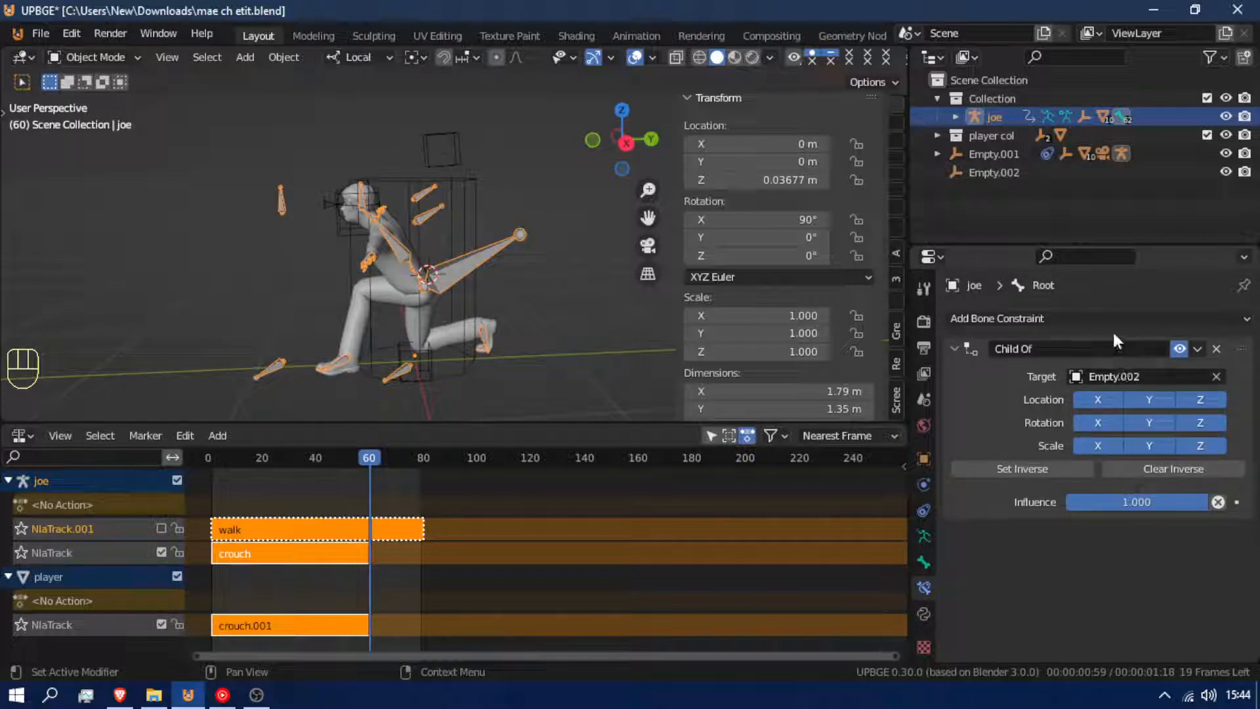
pyautogui.click(1082, 320)
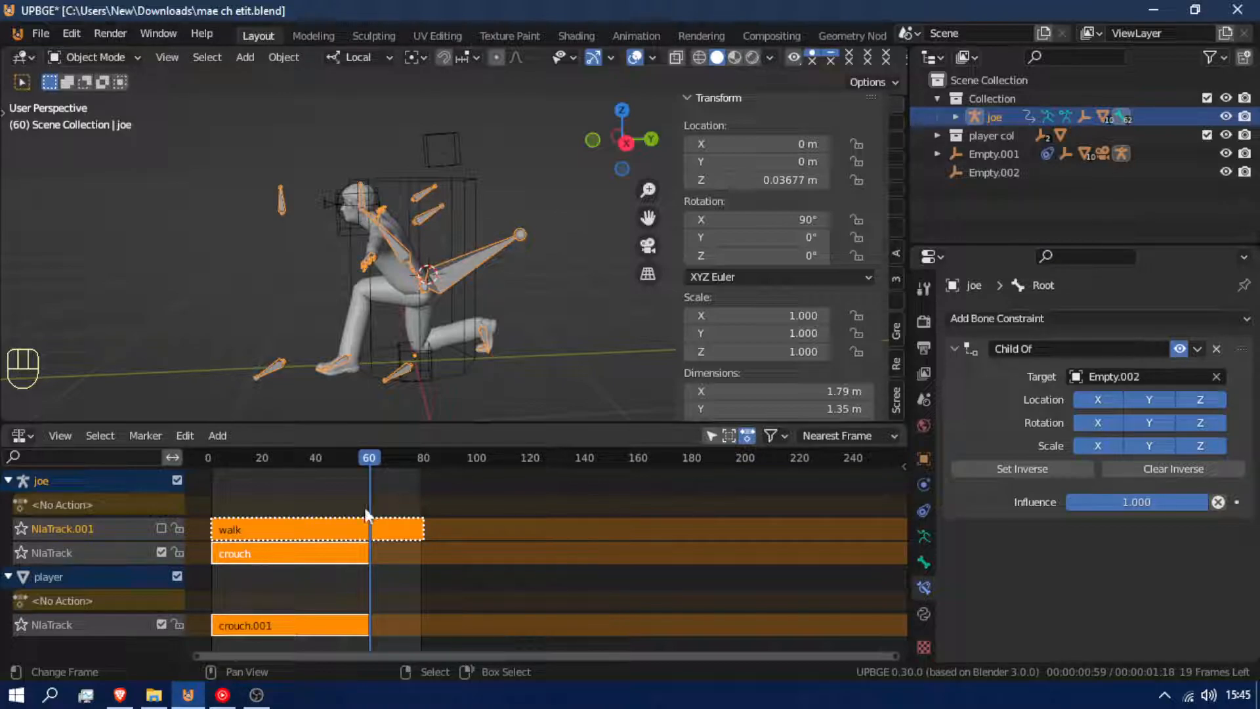
# Go to frame 0 and lower Empty.002 along its local Z axis to a Z location of about 1.33 m.
pyautogui.moveTo(370, 509); pyautogui.dragTo(199, 580)
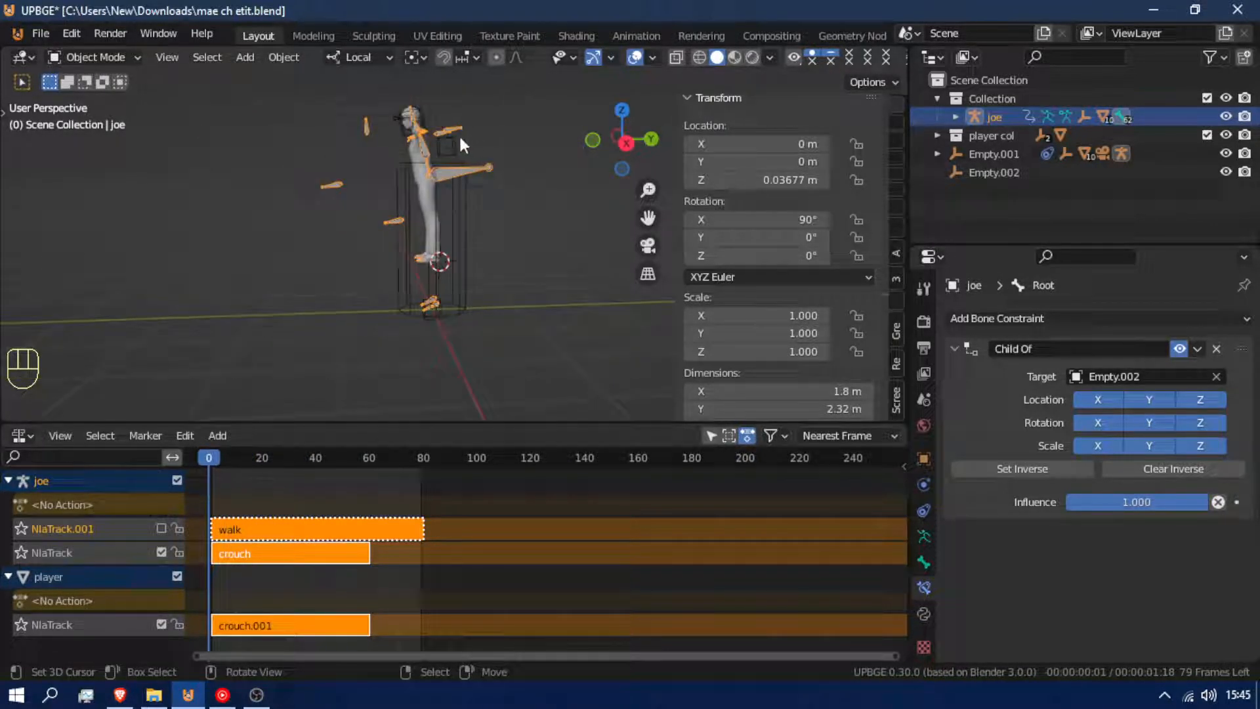
pyautogui.click(460, 140)
pyautogui.press('g')
pyautogui.press('z')
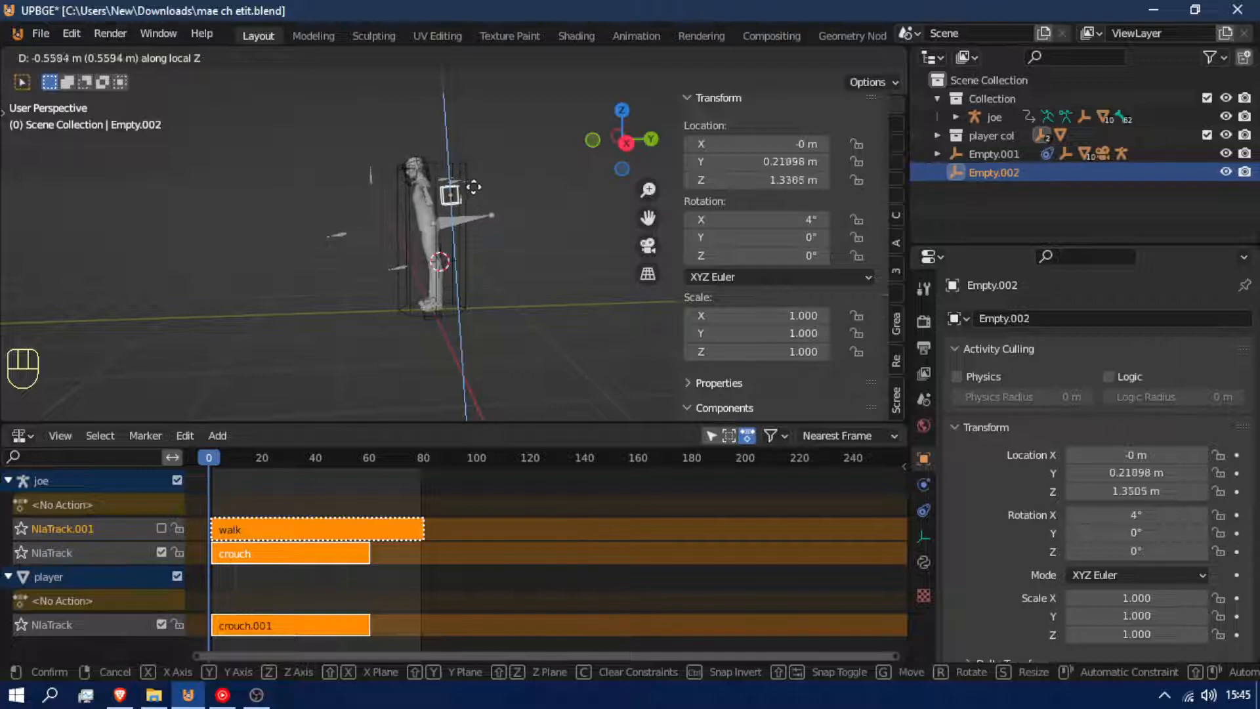
pyautogui.click(473, 184)
# Scrub through the crouch animation, stopping at frame 29, to check joe's height against the player collider.
pyautogui.moveTo(235, 635); pyautogui.dragTo(300, 576)
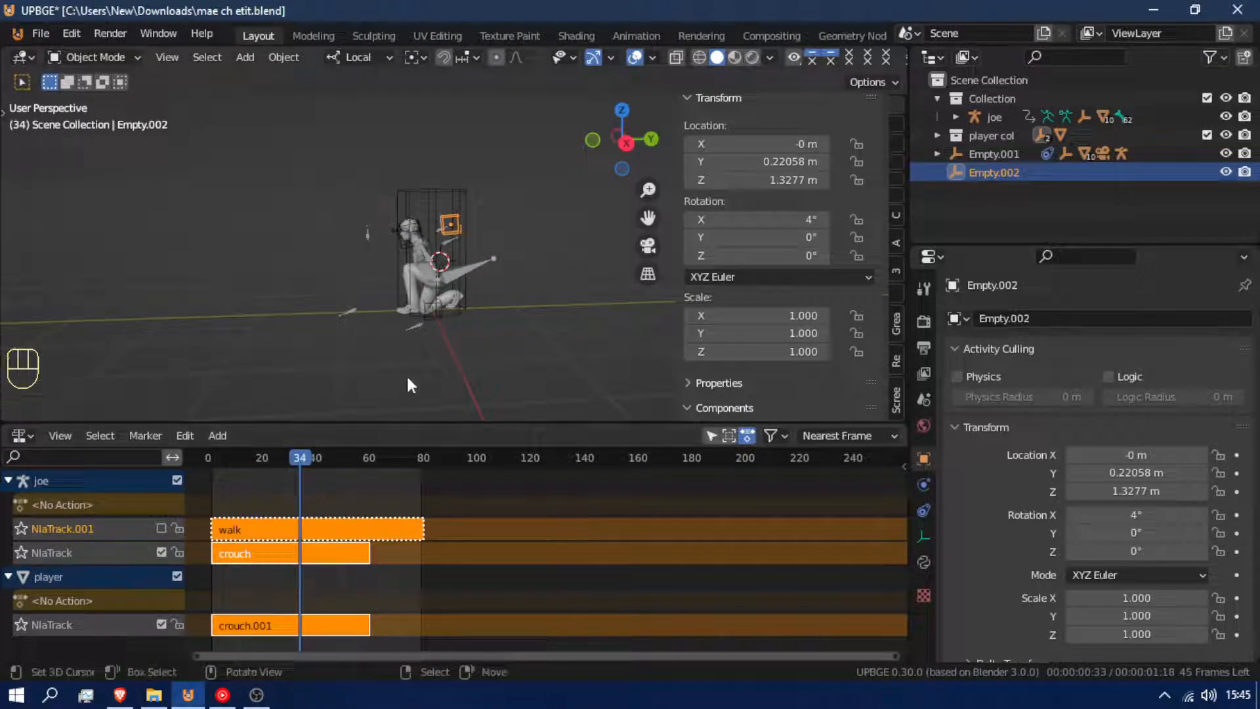
pyautogui.click(322, 457)
pyautogui.moveTo(334, 510); pyautogui.dragTo(287, 505)
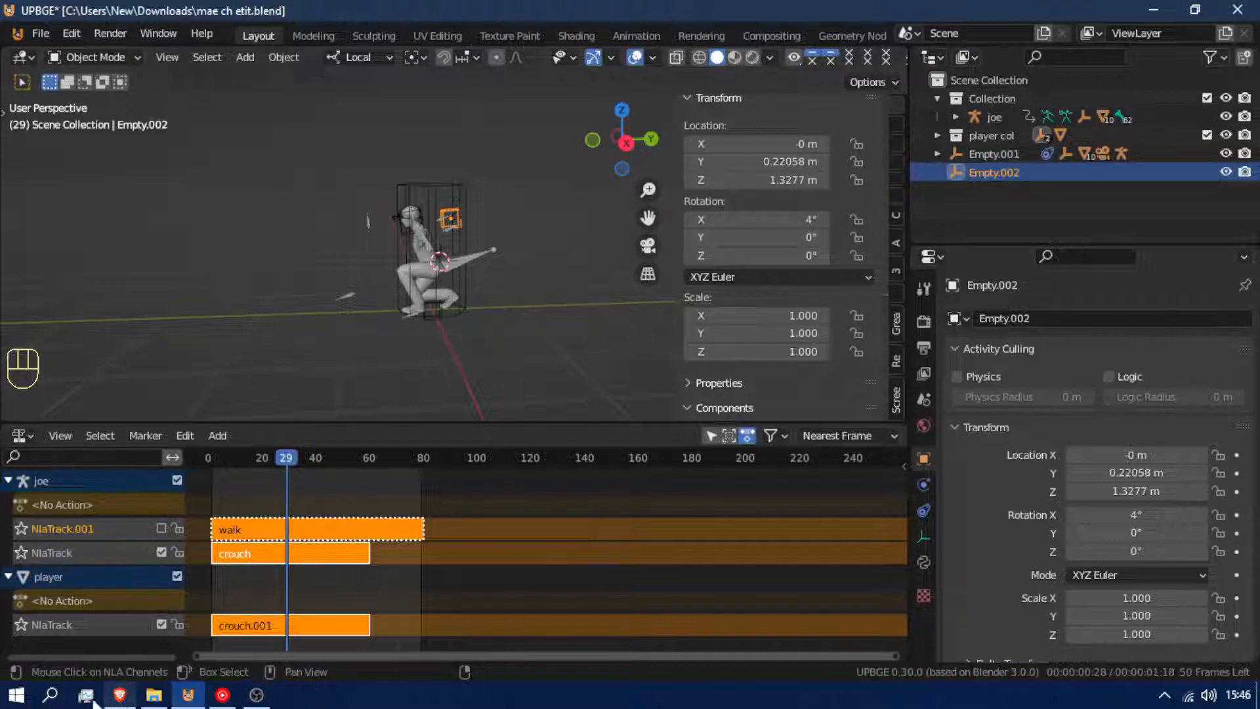
pyautogui.click(257, 695)
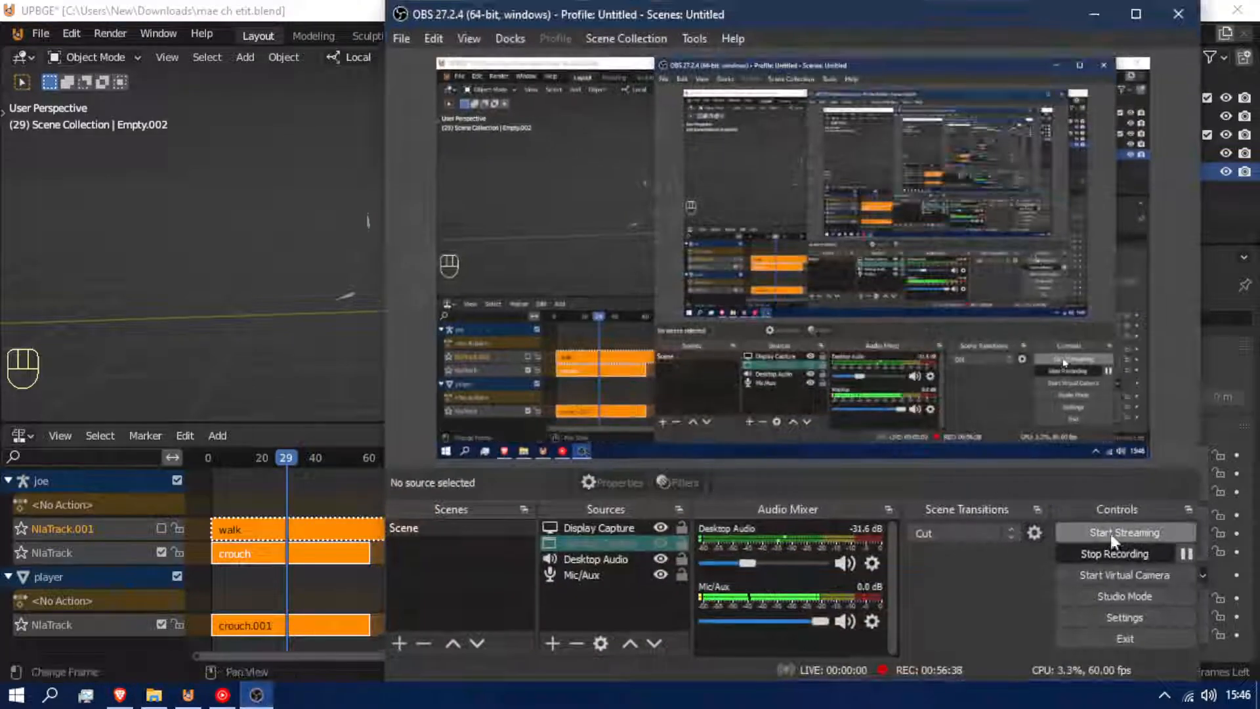